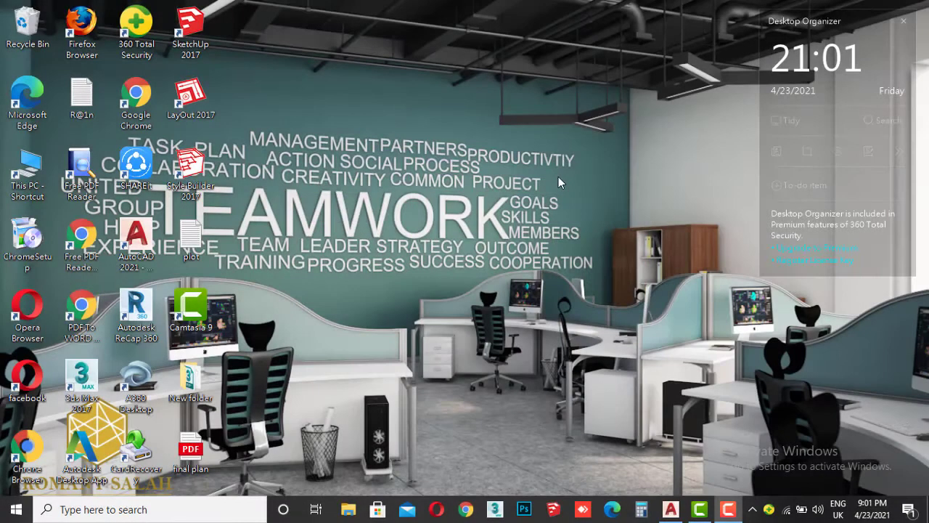
Restore the AutoCAD 2021 window from the taskbar to show its Start page.
click(671, 509)
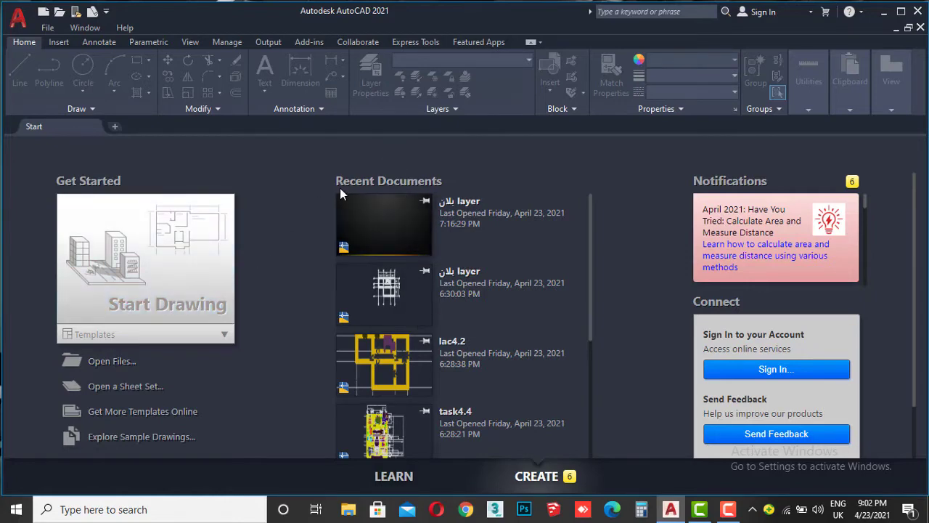
Browse the Recent Documents list, then start a new blank drawing, Drawing1.
scroll(409, 214, down, 3)
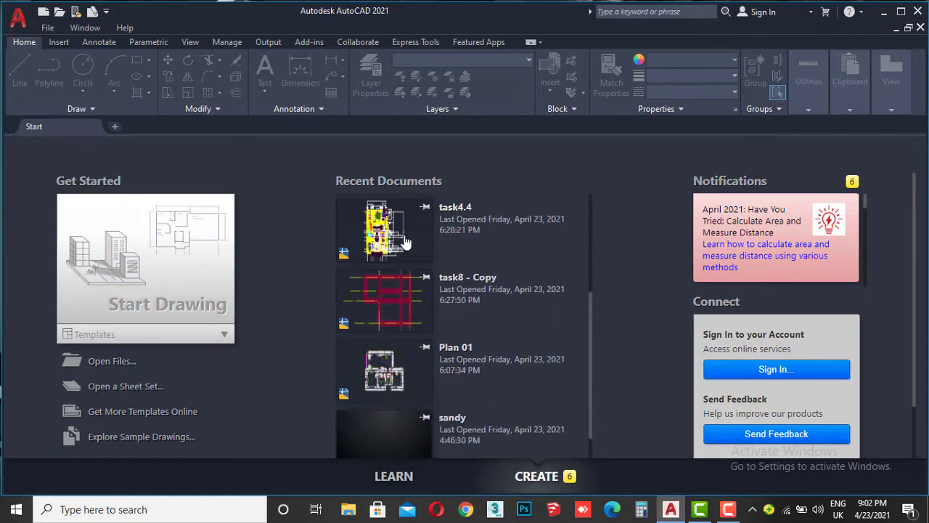
scroll(409, 213, down, 2)
scroll(390, 370, down, 2)
scroll(390, 370, up, 2)
scroll(396, 349, up, 5)
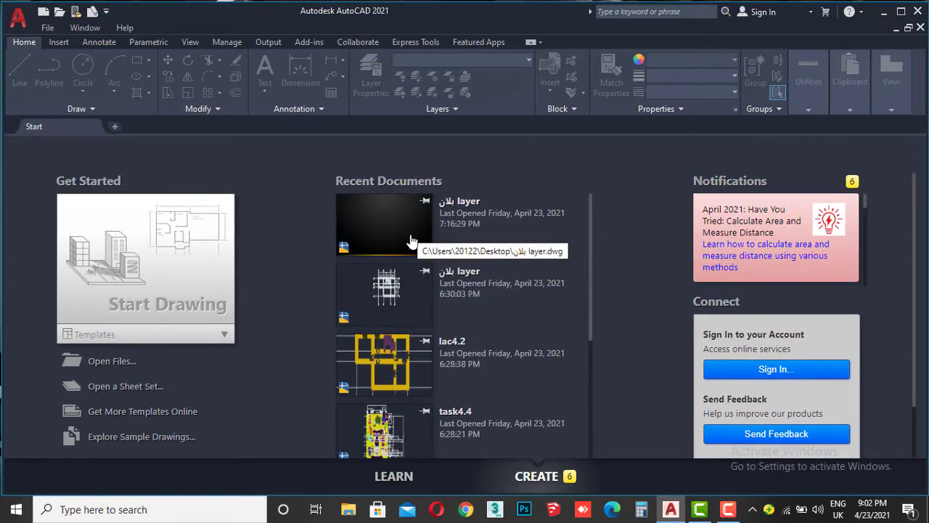
click(165, 263)
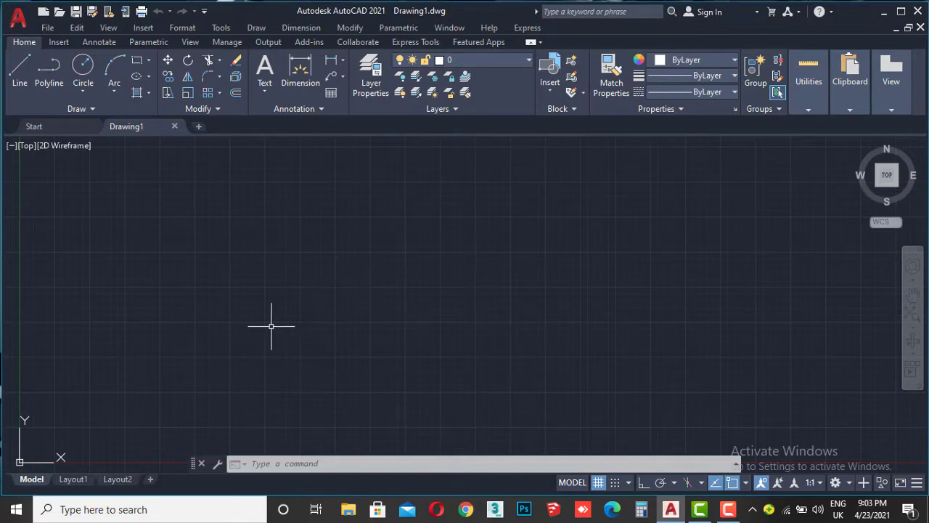
Draw an open zigzag chain of four connected line segments ending near the drawing centre.
click(21, 79)
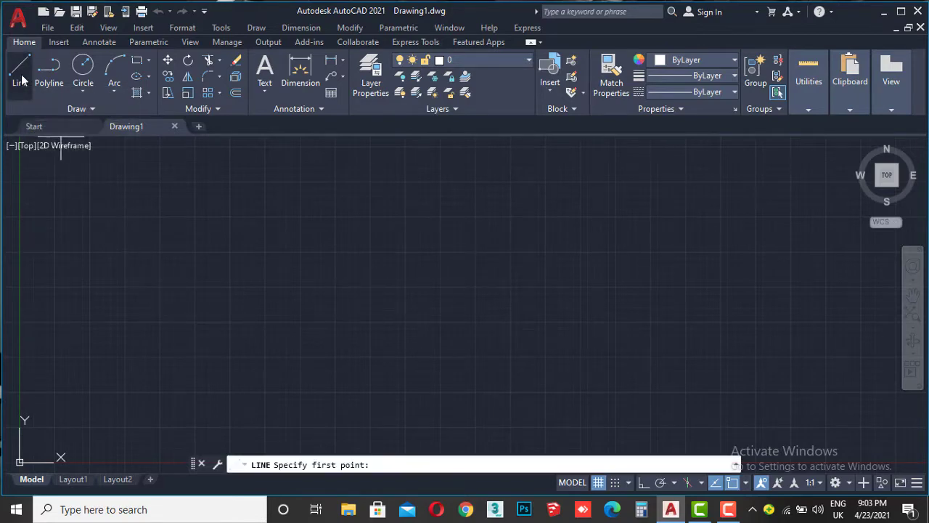
click(289, 296)
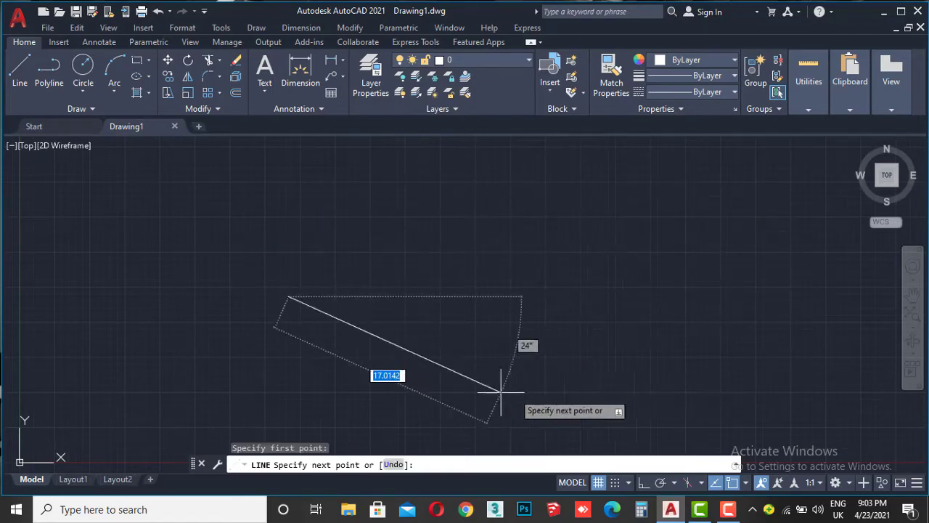
click(378, 196)
click(671, 279)
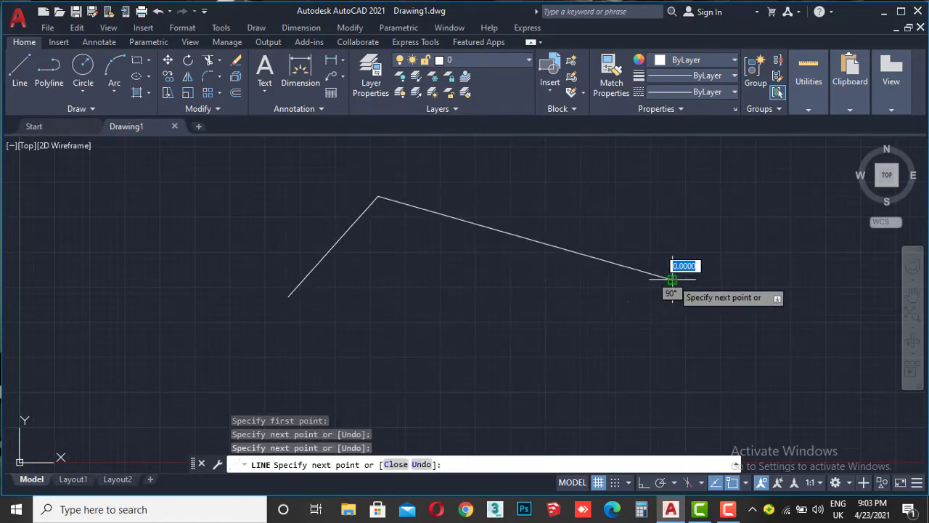
click(584, 389)
click(456, 289)
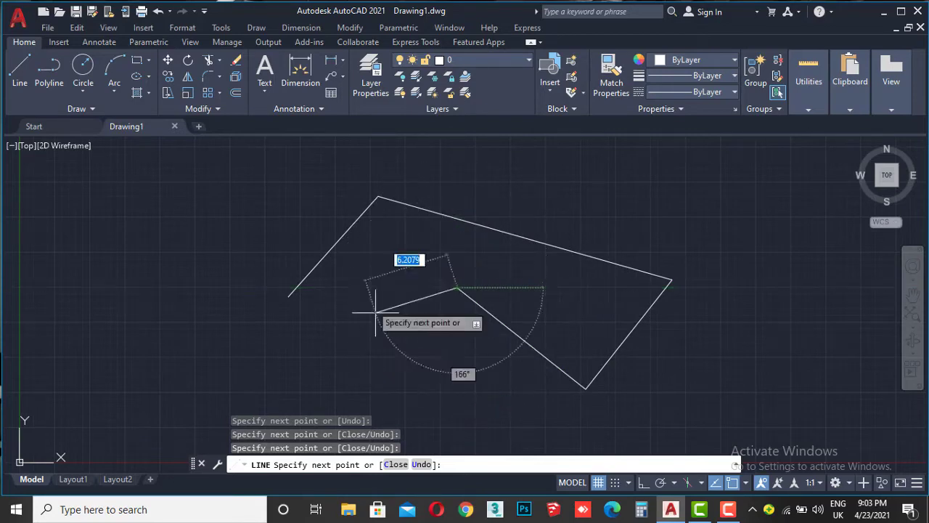
scroll(405, 298, up, 2)
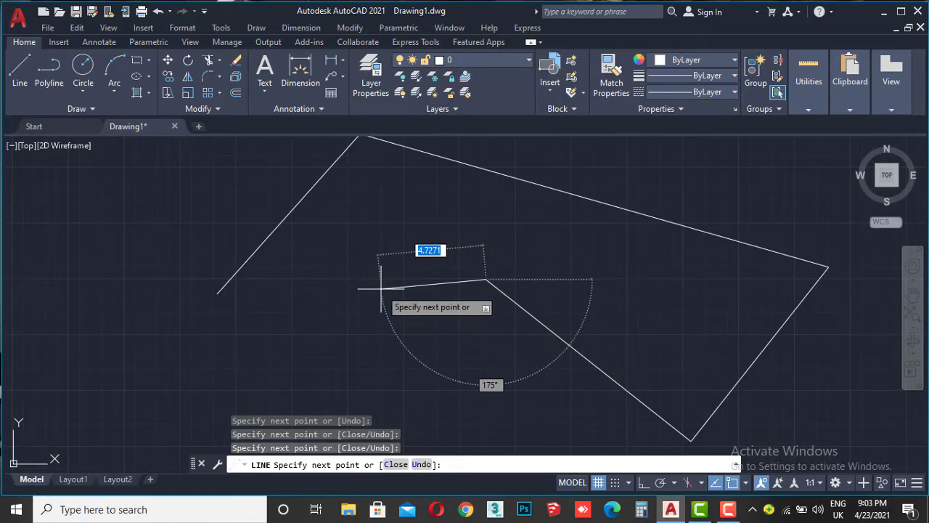
key(Return)
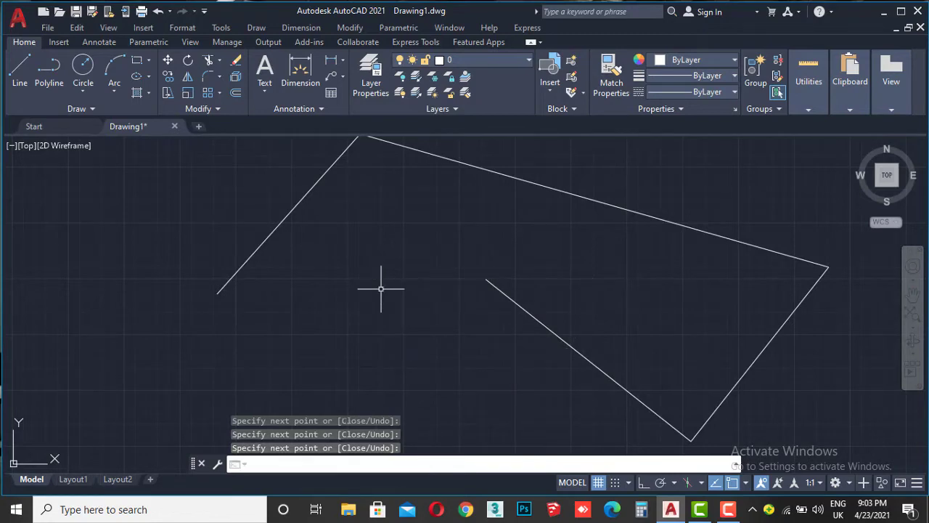
key(Return)
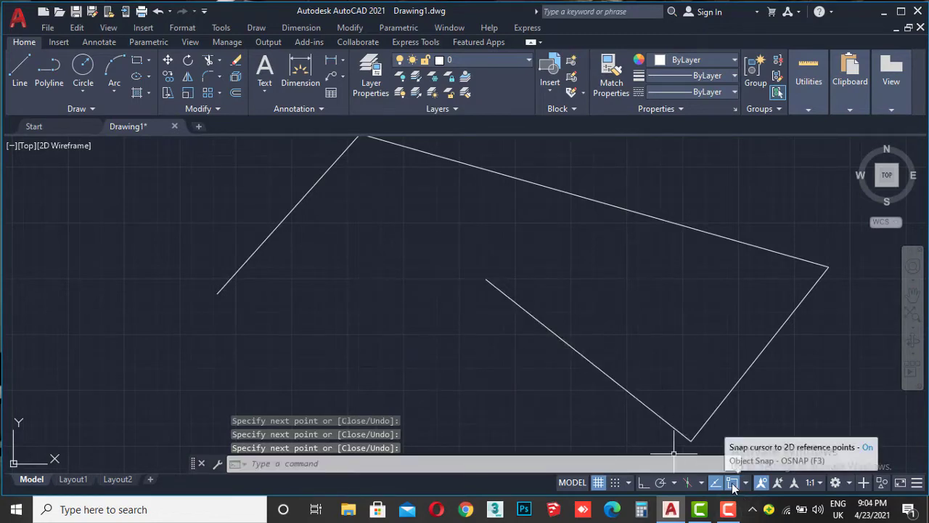
Turn object snap (OSNAP) off on the status bar.
click(733, 484)
scroll(423, 320, down, 3)
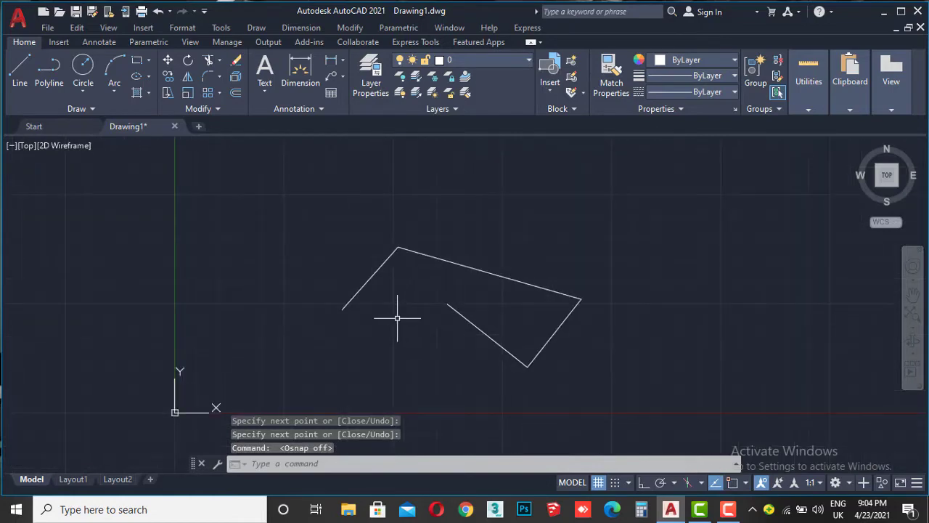
scroll(397, 317, up, 2)
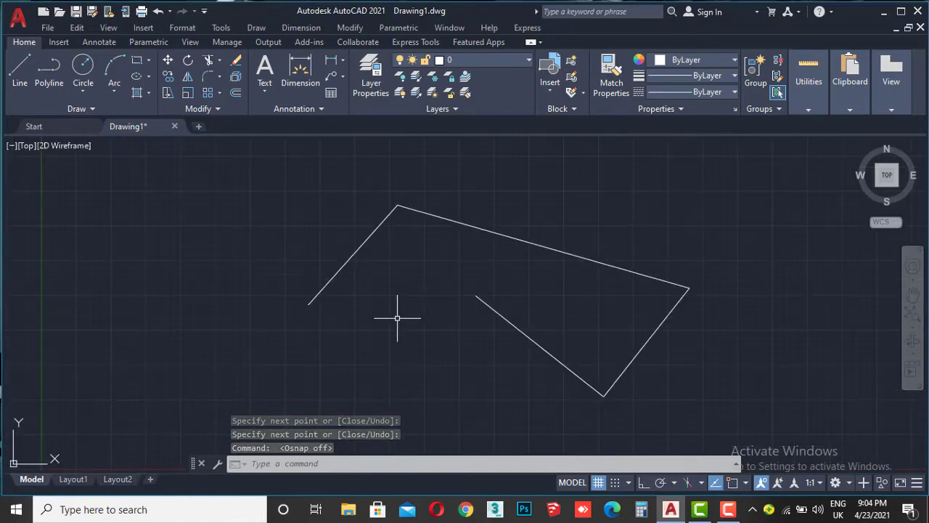
Start the LINE command and place the first vertices of a second chain.
text(l)
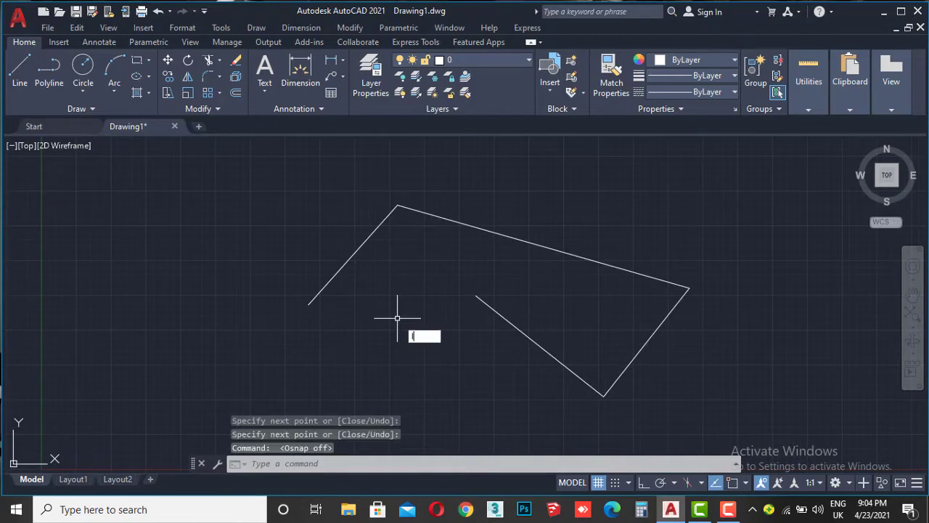
text(l)
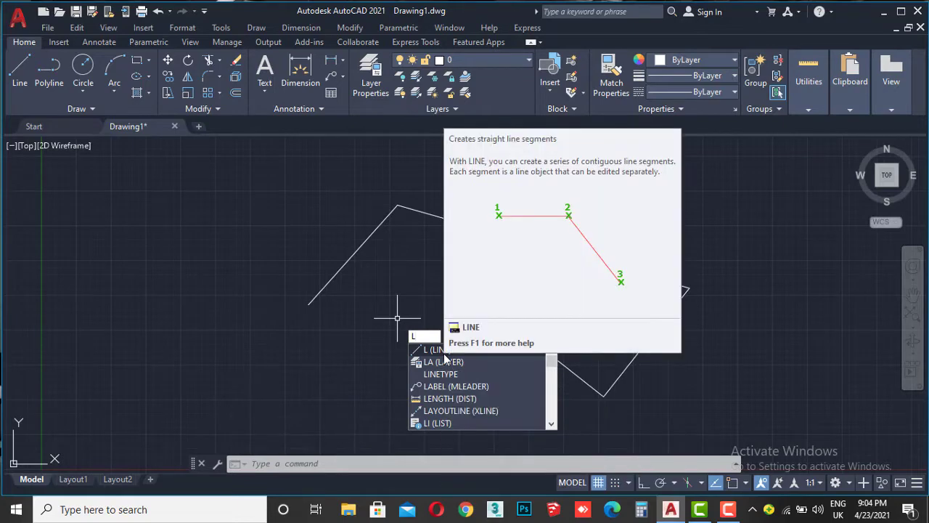
key(Escape)
click(444, 354)
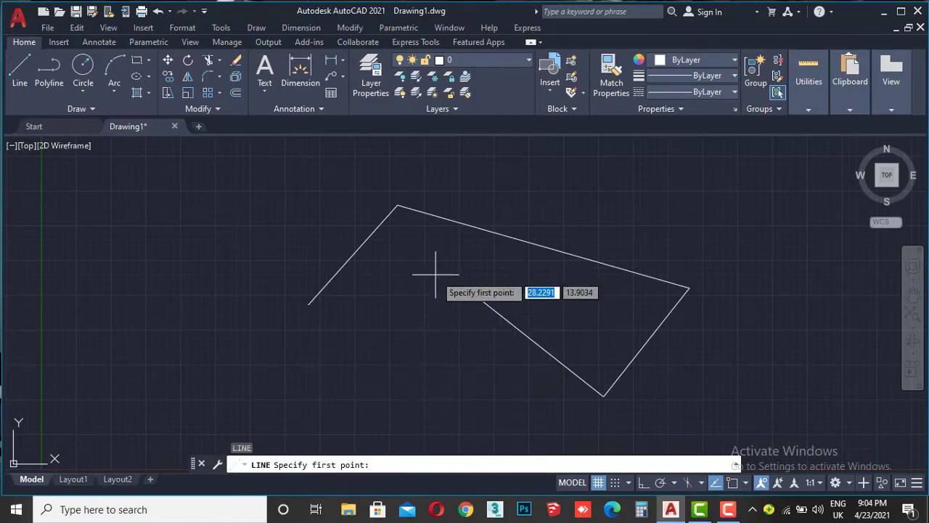
scroll(432, 254, down, 4)
scroll(344, 275, up, 2)
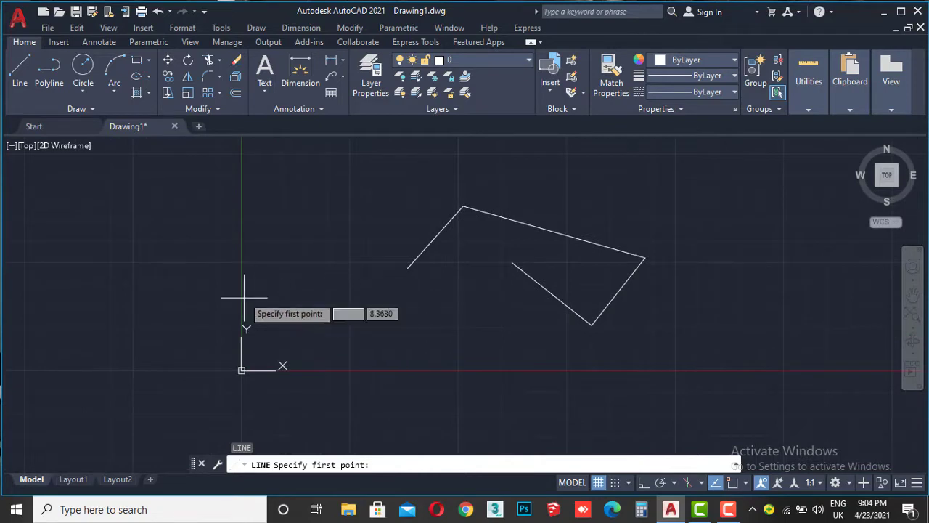
click(267, 234)
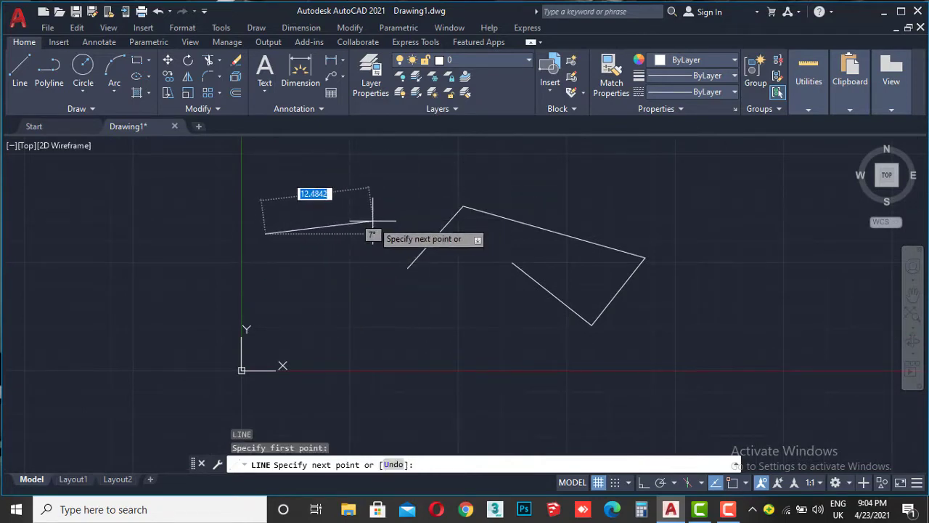
click(373, 222)
click(416, 347)
click(425, 368)
Add the zigzag vertices up to the chain's upper-left end and end the command.
click(348, 295)
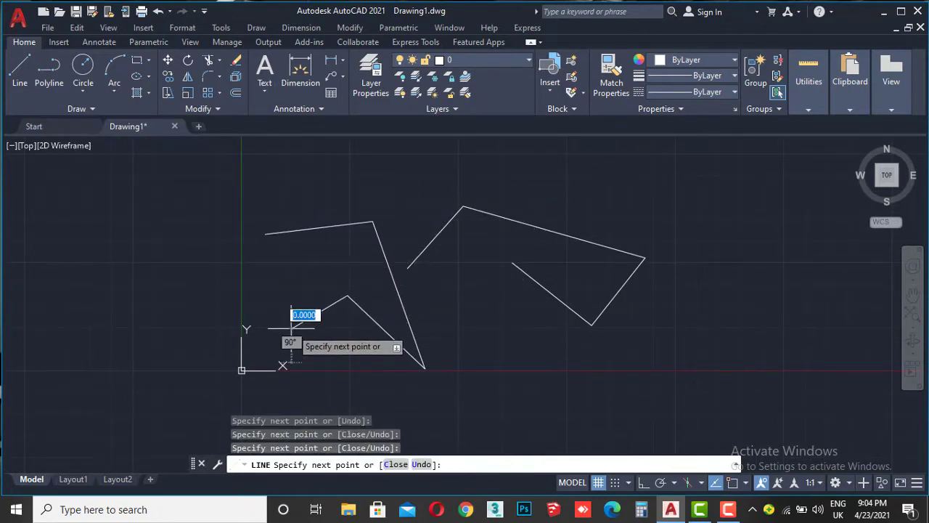
click(291, 328)
click(188, 271)
click(262, 178)
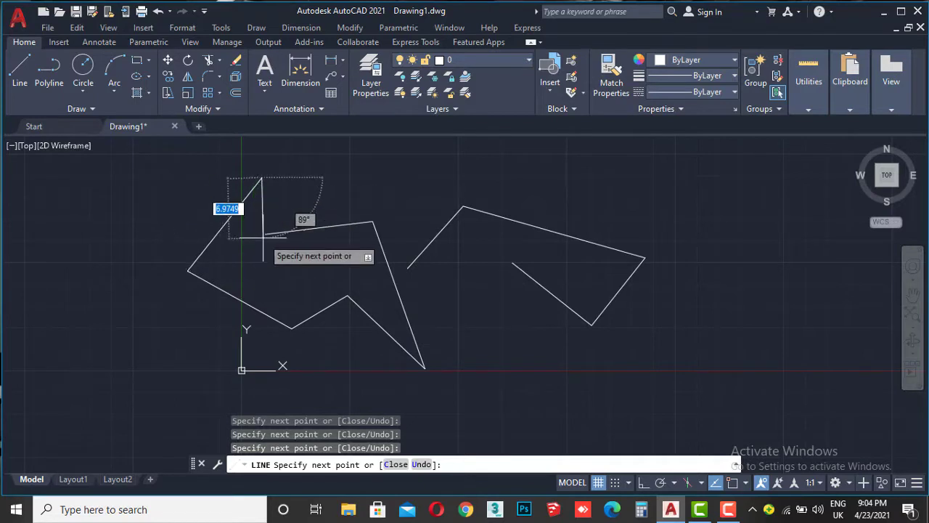
scroll(263, 218, up, 2)
scroll(258, 185, up, 1)
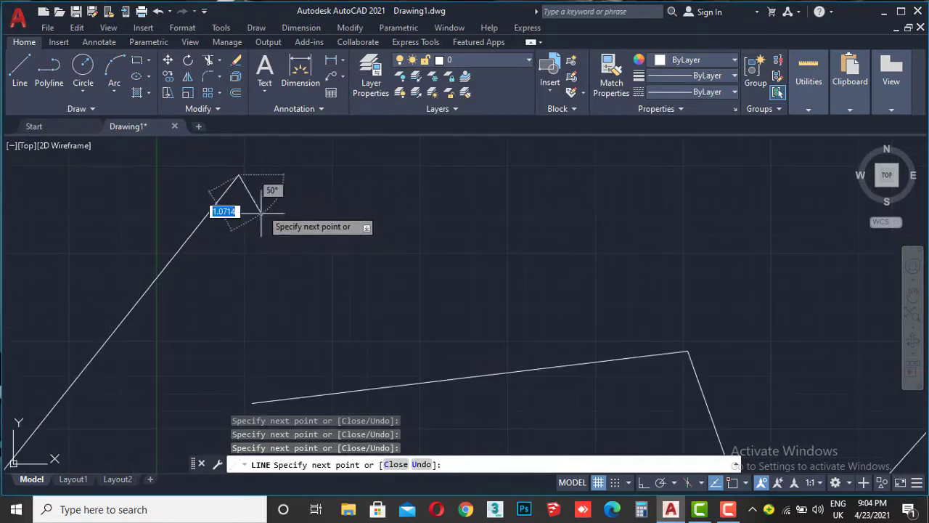
scroll(250, 218, down, 3)
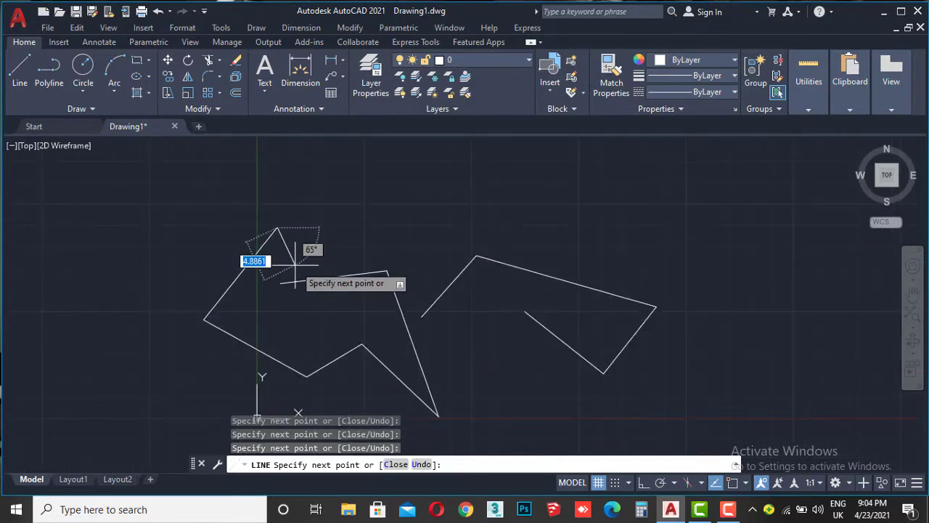
key(Escape)
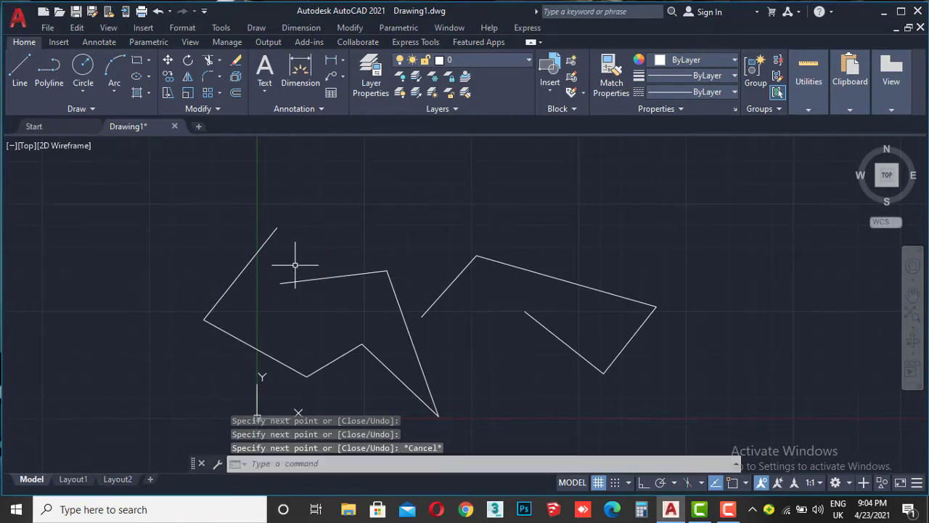
scroll(272, 262, down, 3)
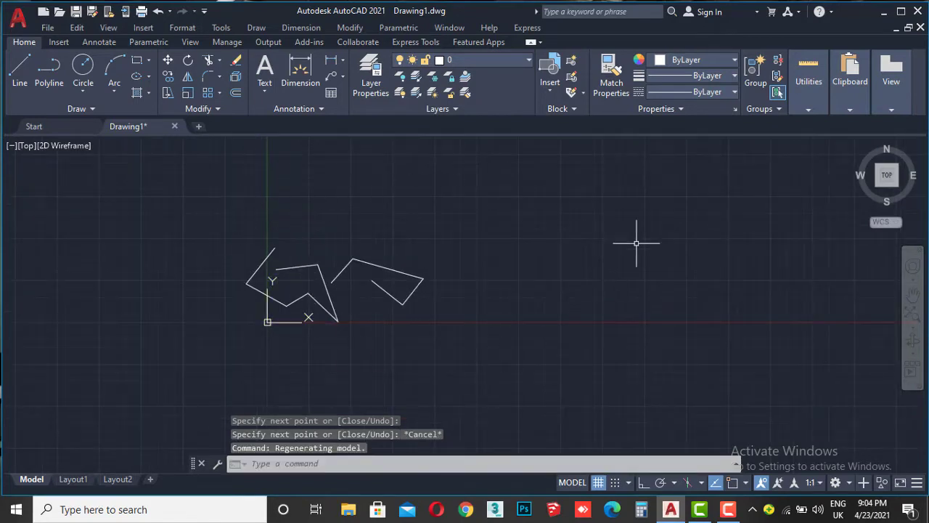
scroll(331, 218, up, 4)
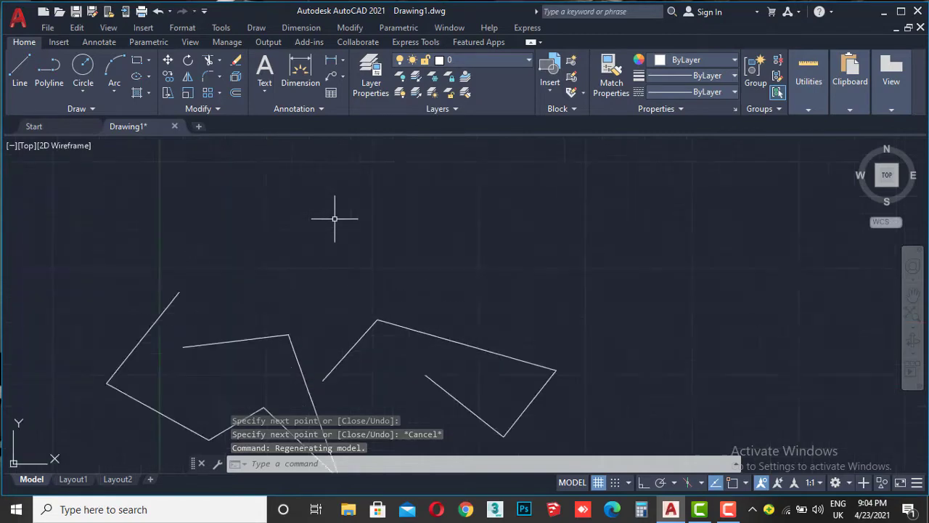
scroll(425, 243, up, 3)
scroll(373, 253, up, 2)
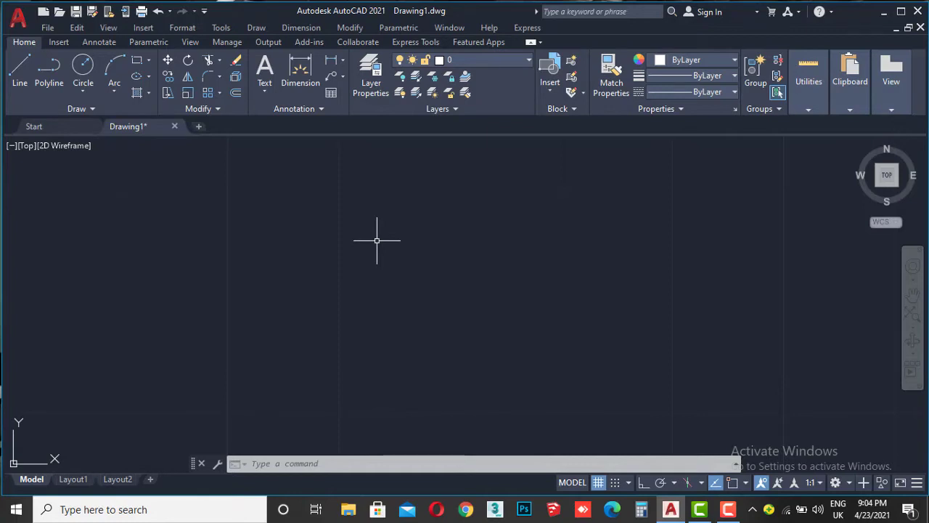
Toggle the grid repeatedly, leaving it on, and pan the chains right and down.
scroll(377, 240, down, 4)
scroll(370, 262, down, 2)
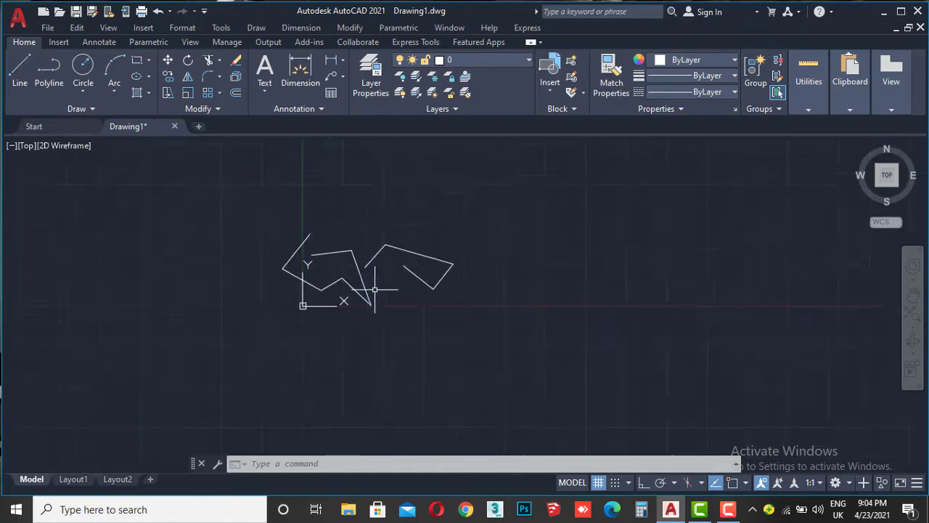
scroll(377, 287, up, 1)
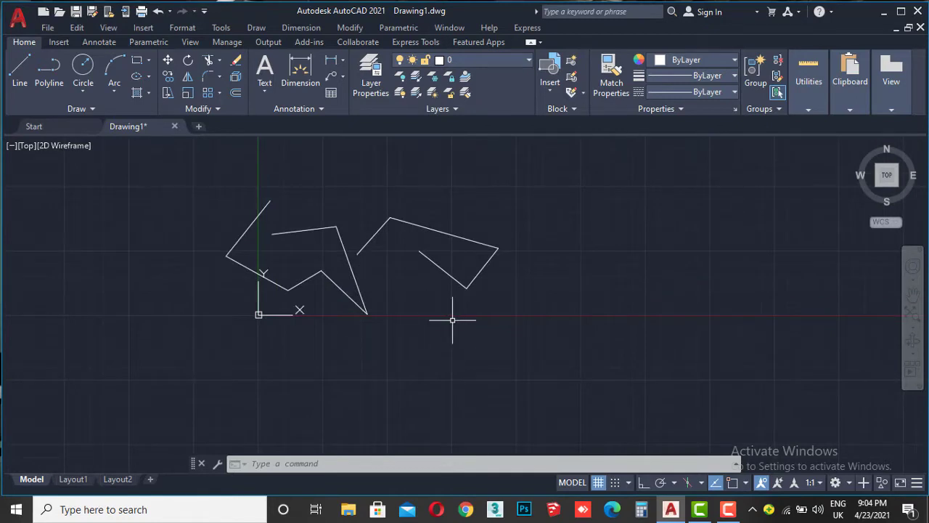
click(600, 483)
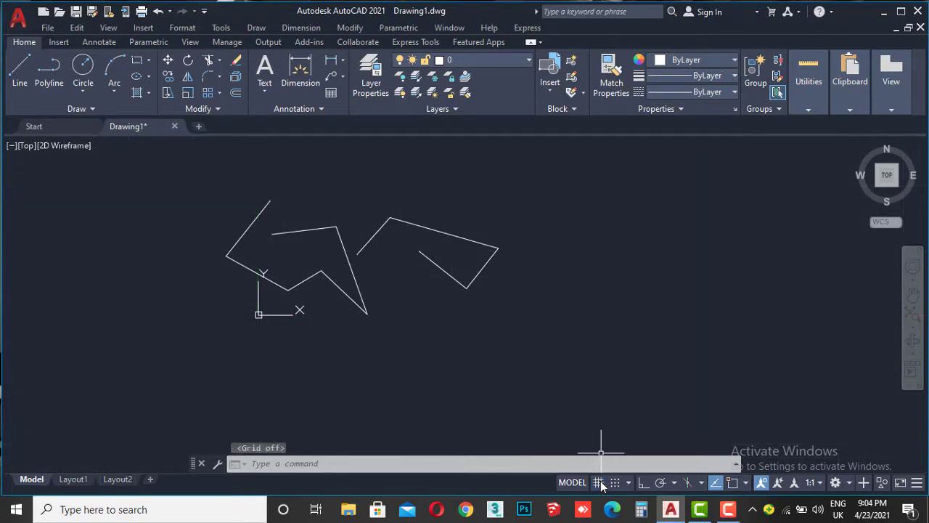
click(600, 483)
click(600, 483)
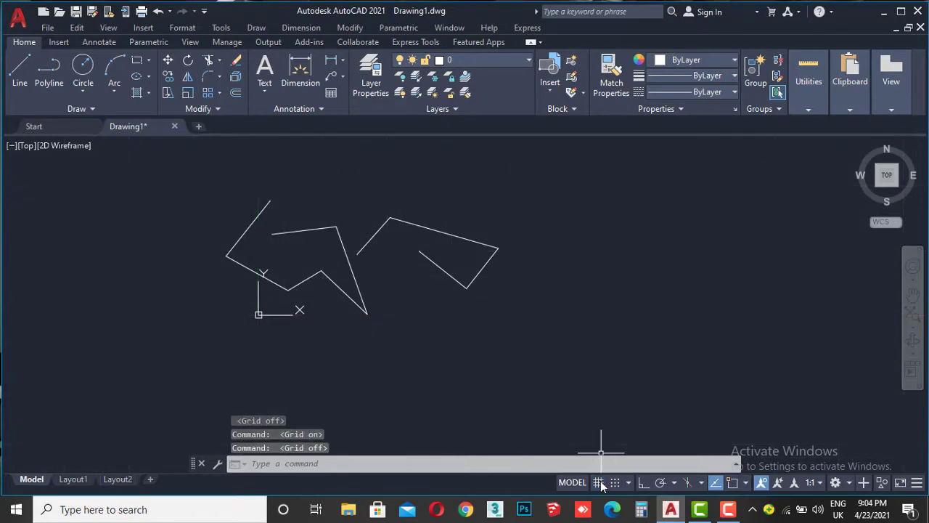
click(600, 483)
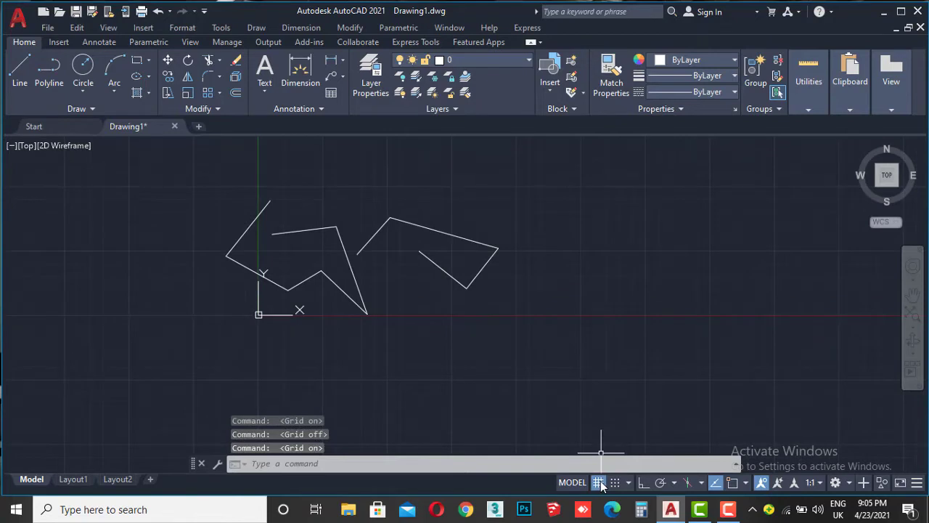
click(600, 483)
click(600, 482)
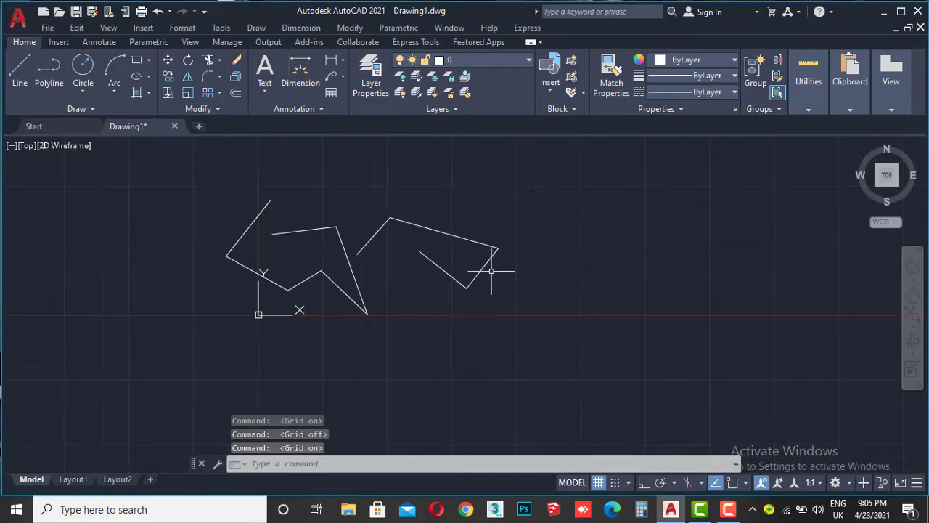
middle_drag(297, 194, 358, 245)
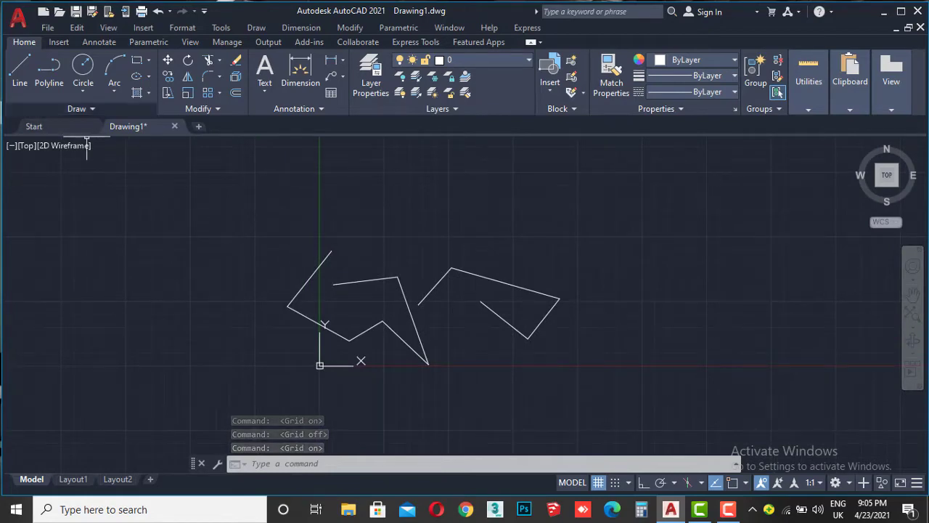
Use Draw > Line to add a two-segment V chain at the upper right.
click(77, 27)
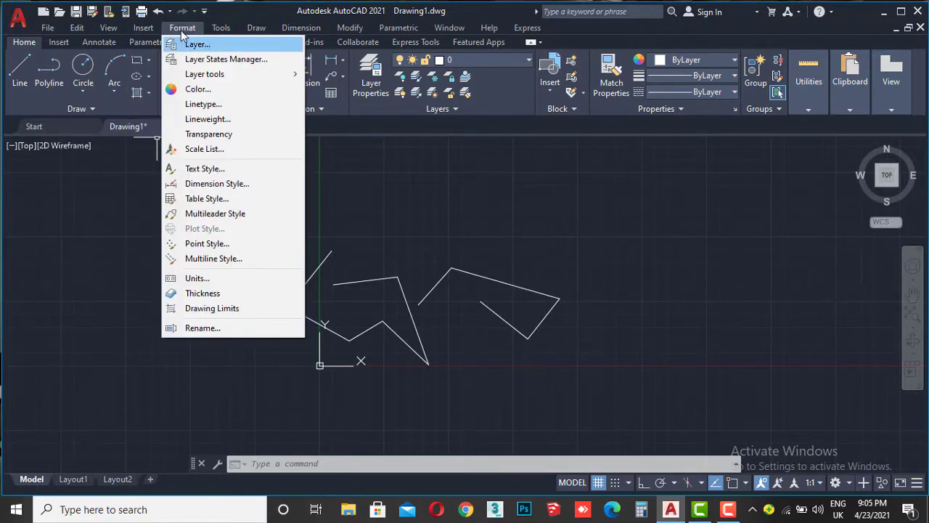
mouse_move(243, 39)
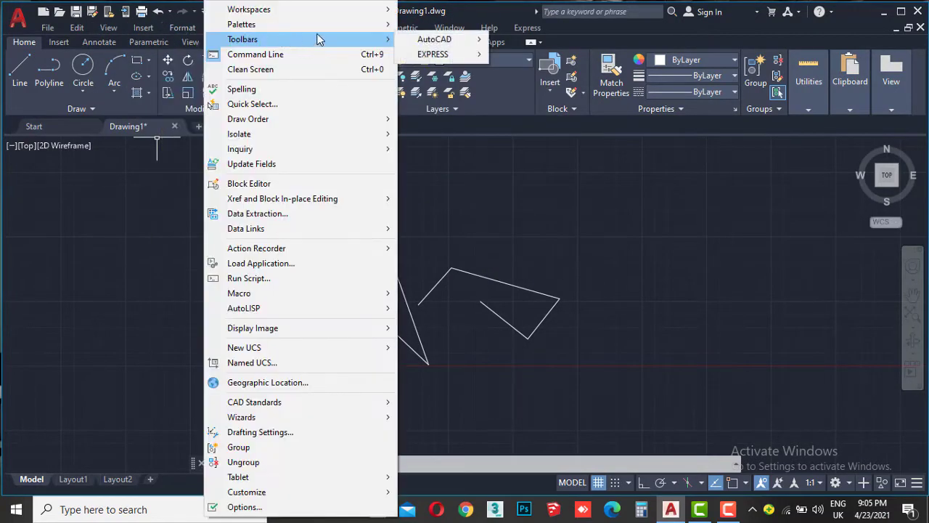
click(619, 294)
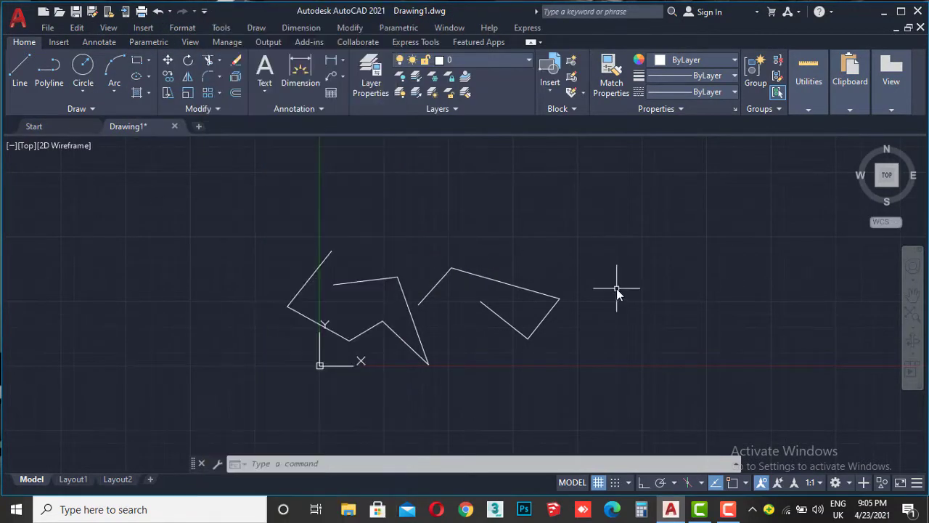
click(253, 24)
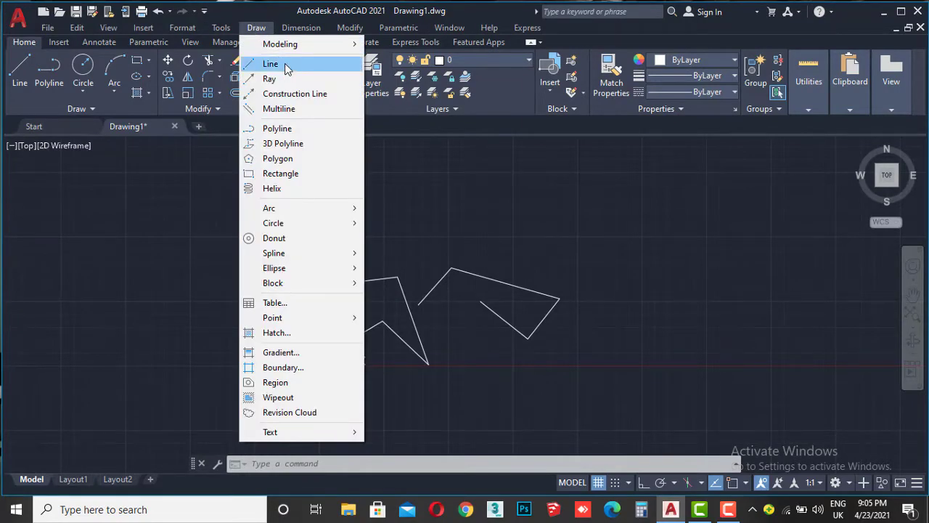
click(287, 68)
click(462, 187)
click(671, 290)
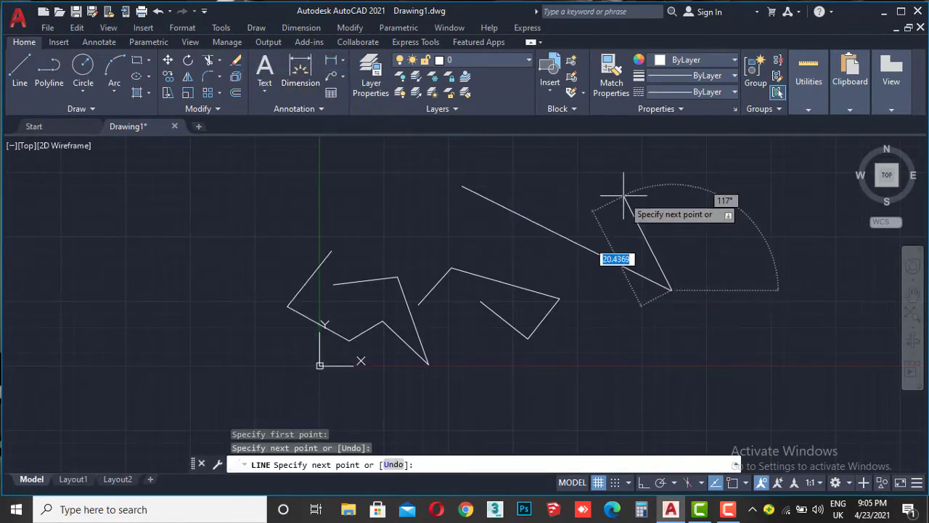
click(623, 195)
key(Escape)
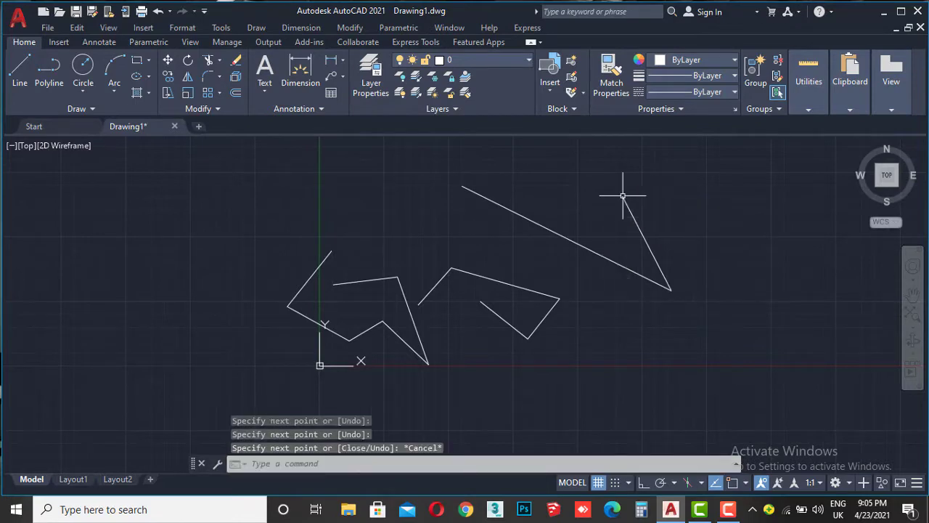
click(254, 29)
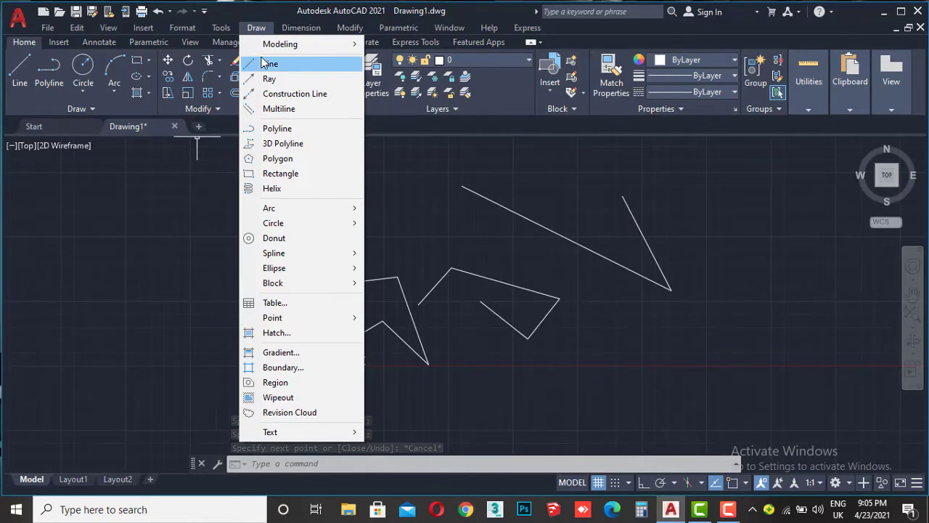
key(Escape)
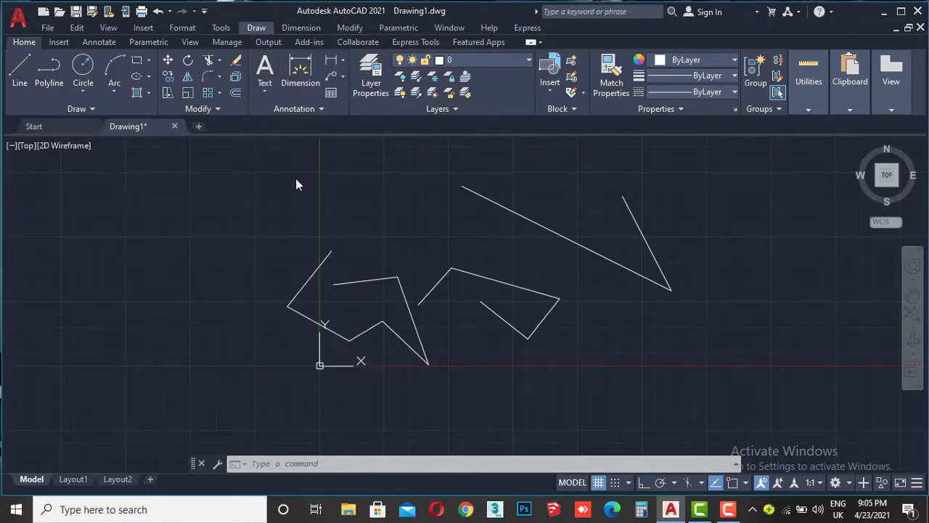
click(336, 232)
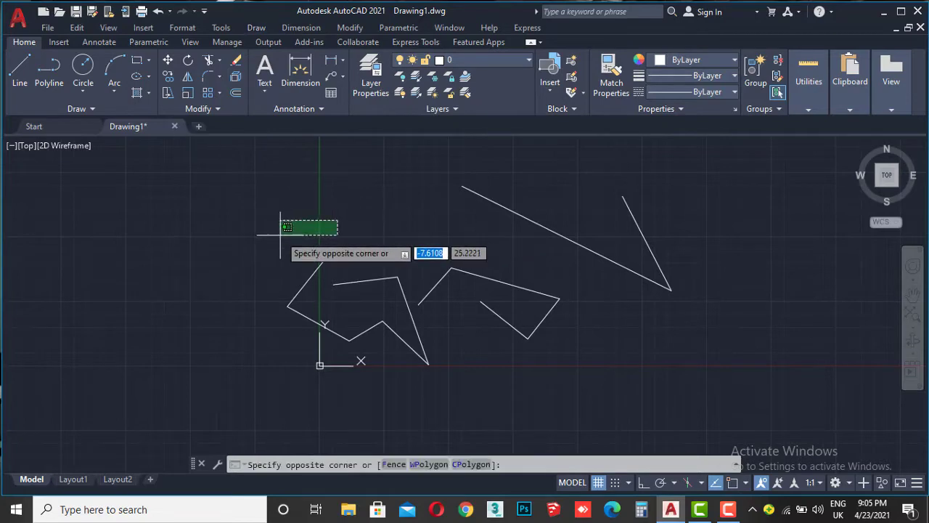
text(L)
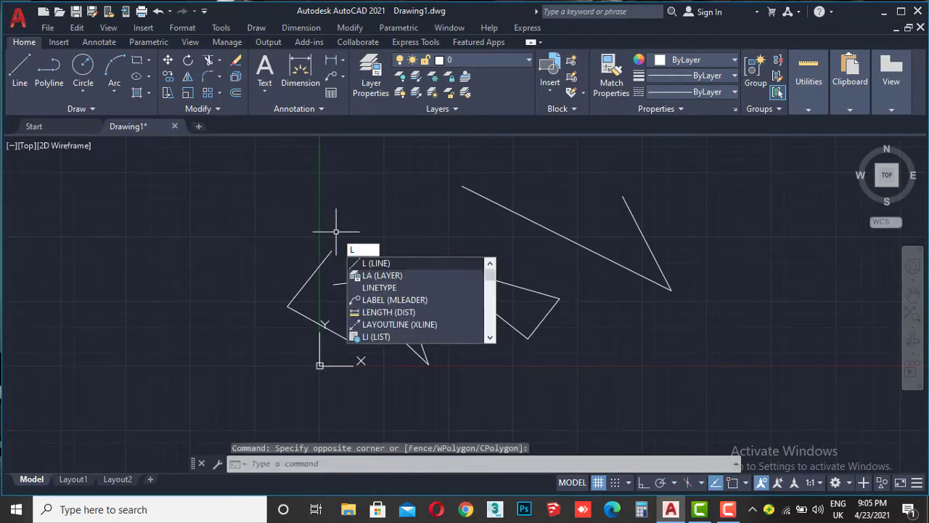
key(Return)
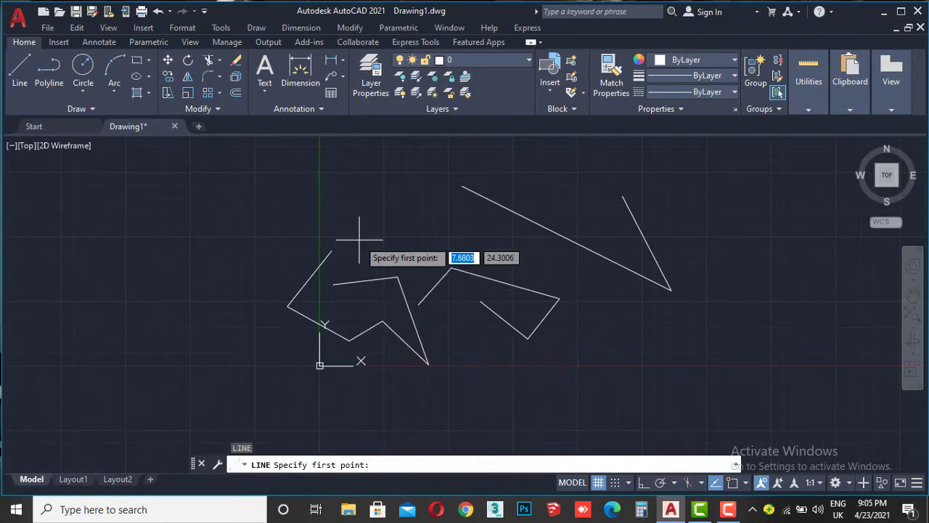
key(Escape)
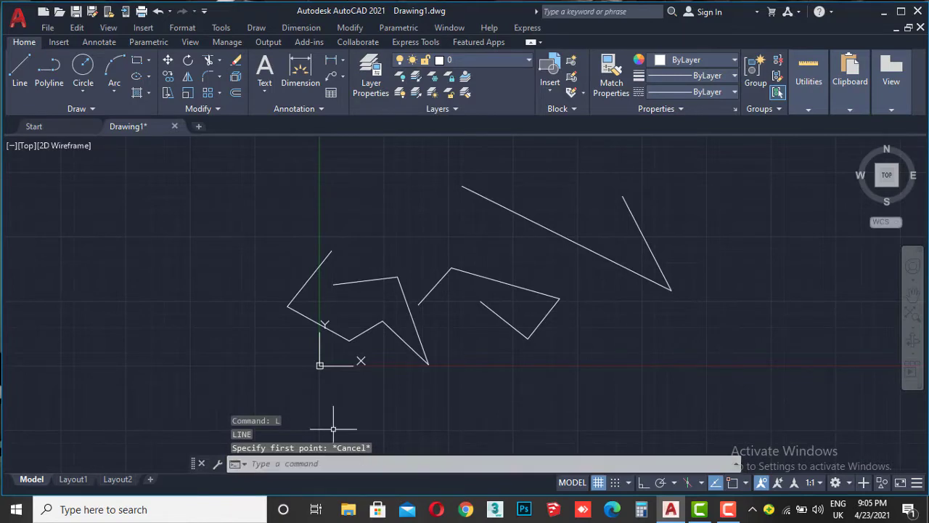
click(202, 464)
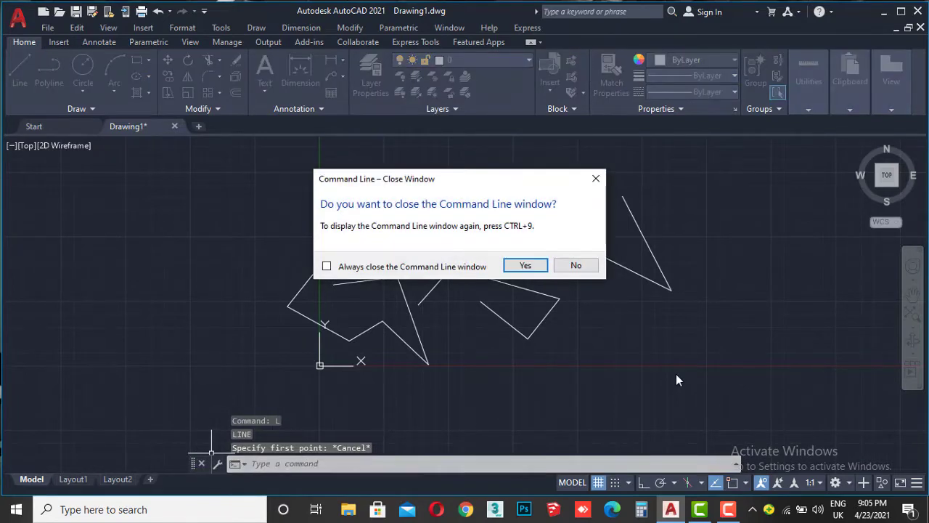
click(535, 268)
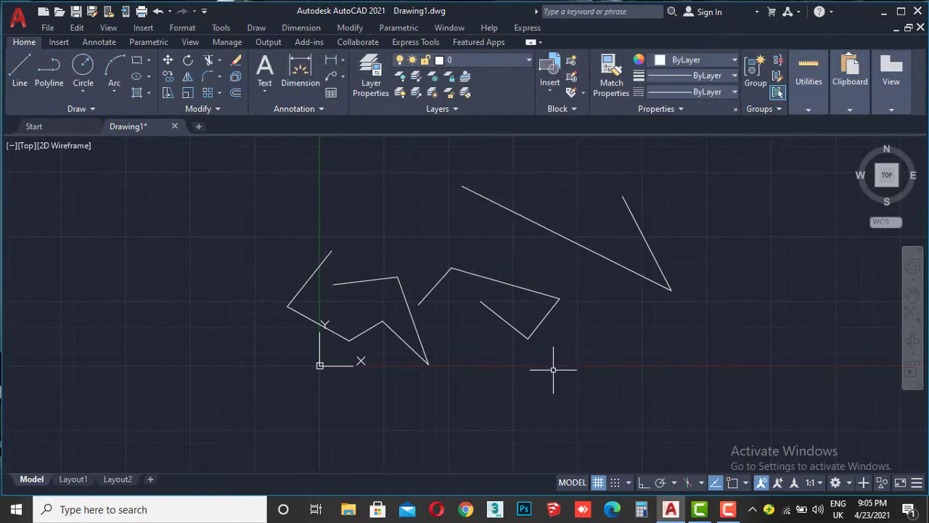
key(ctrl+9)
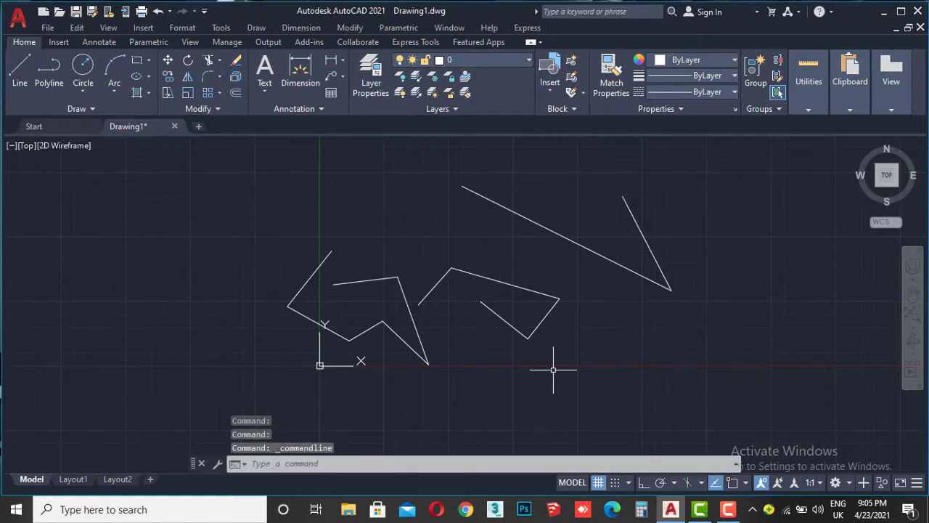
key(ctrl+9)
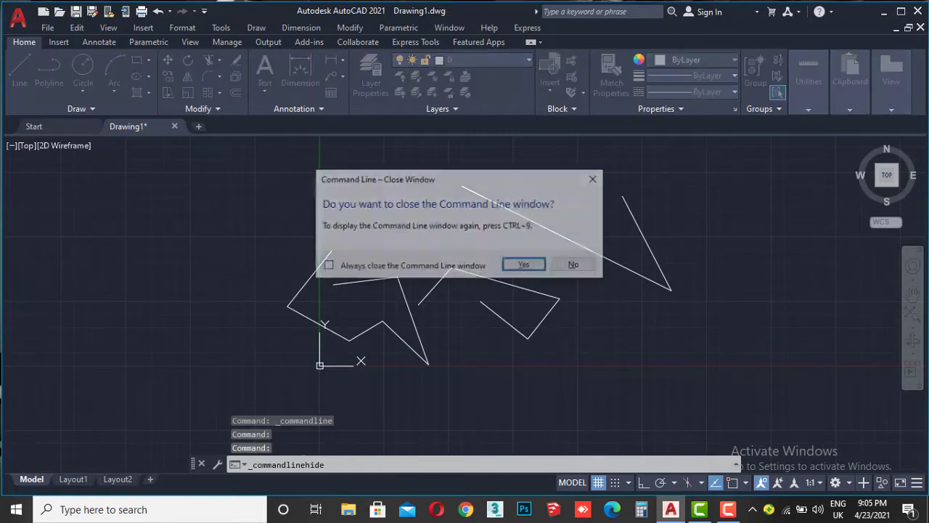
key(Return)
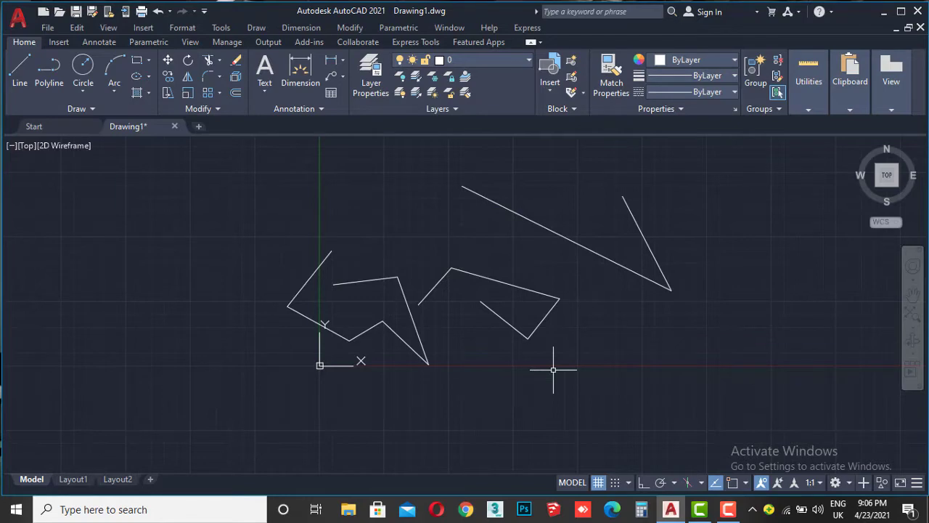
key(ctrl+9)
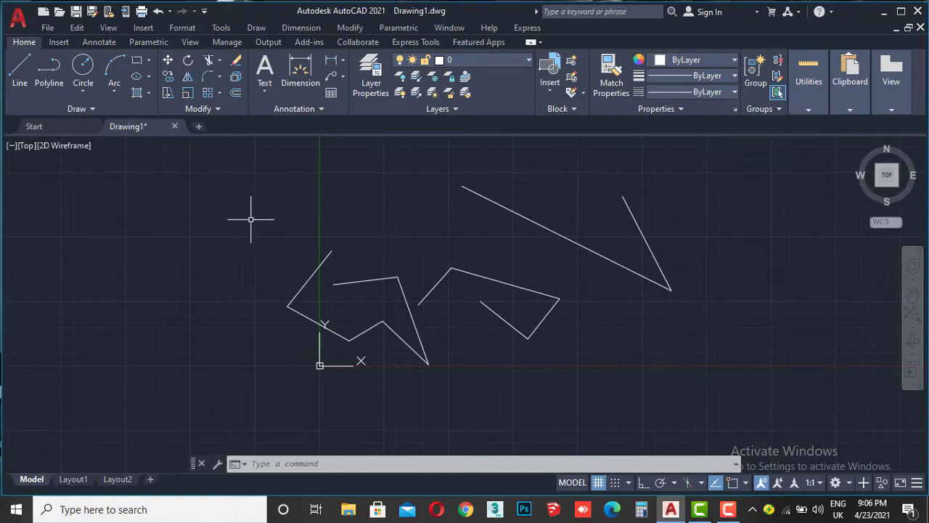
click(200, 127)
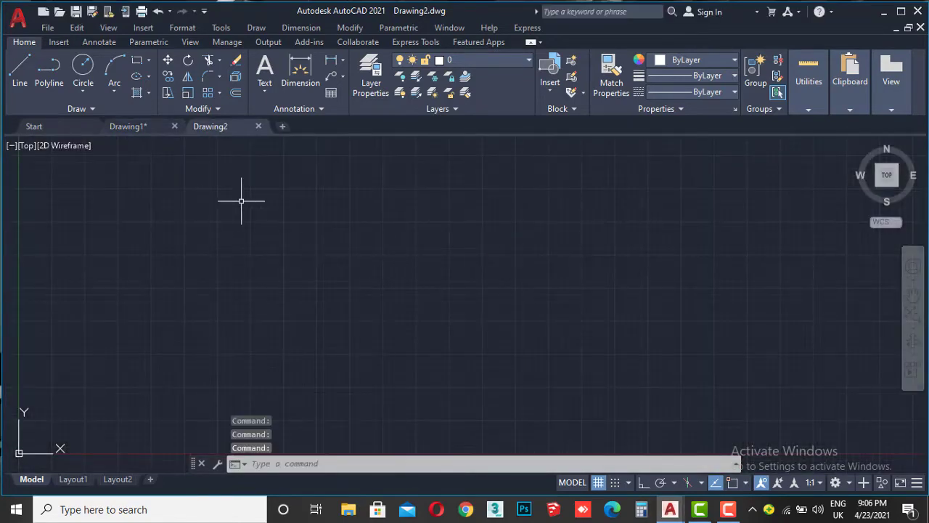
click(282, 126)
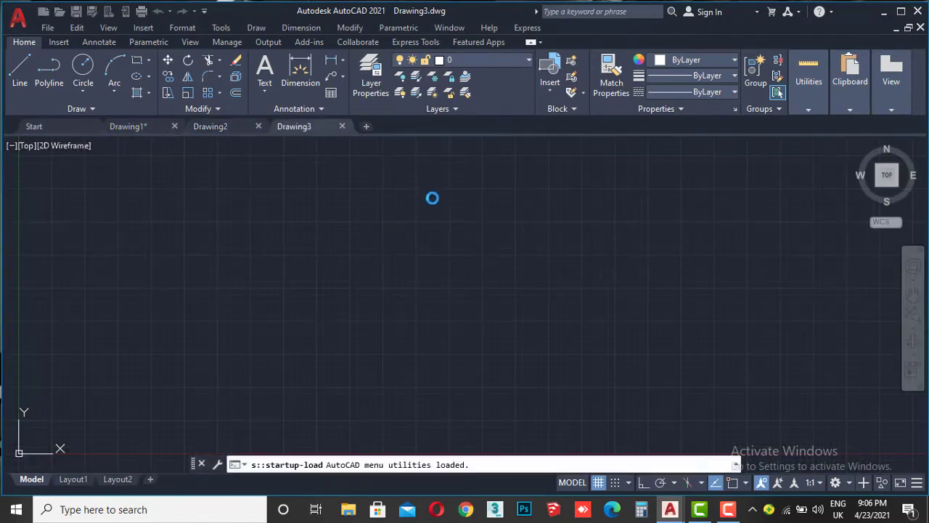
key(ctrl+F4)
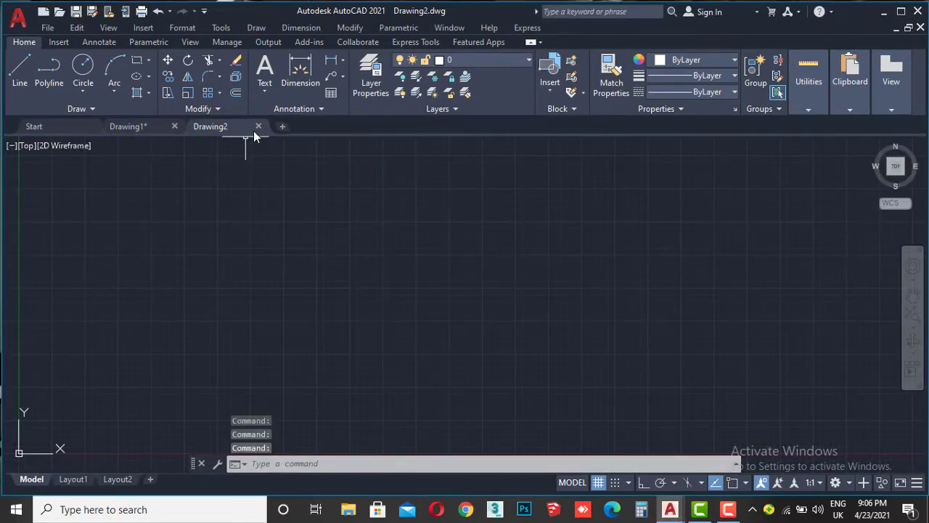
click(258, 127)
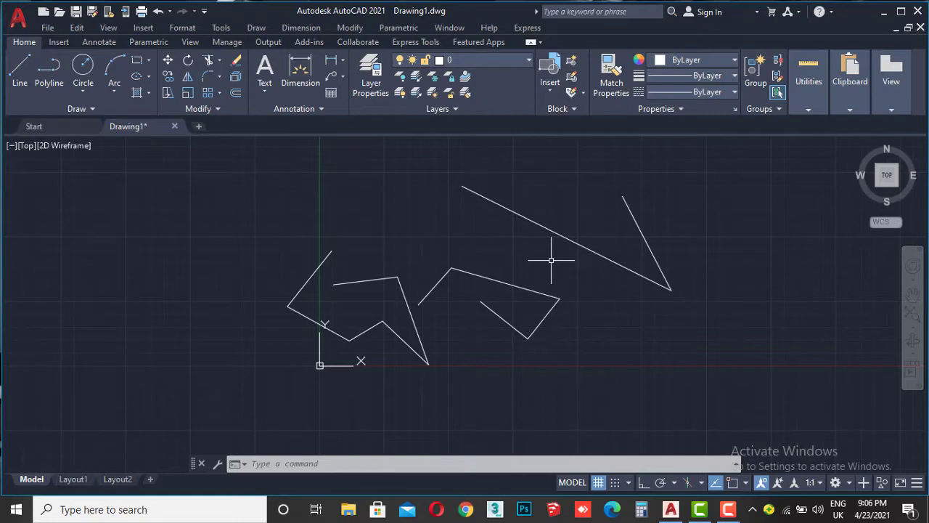
key(ctrl+a)
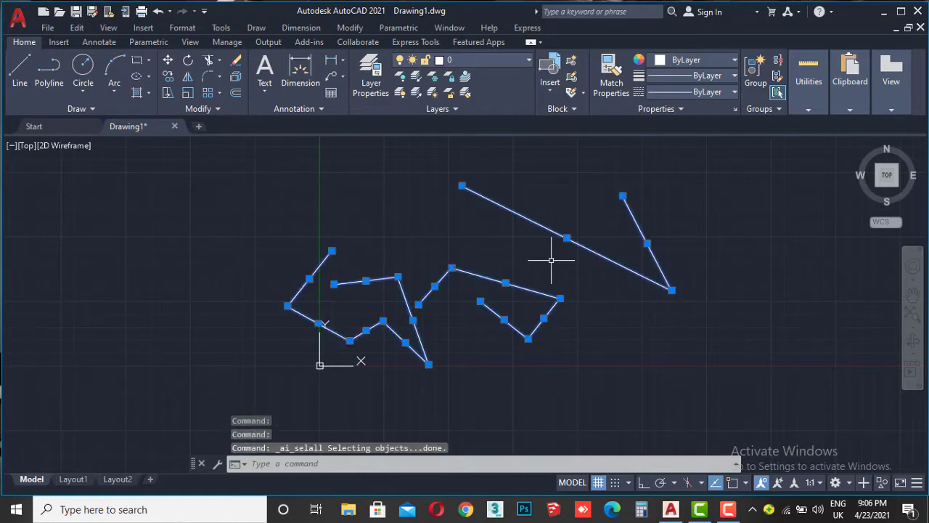
key(Delete)
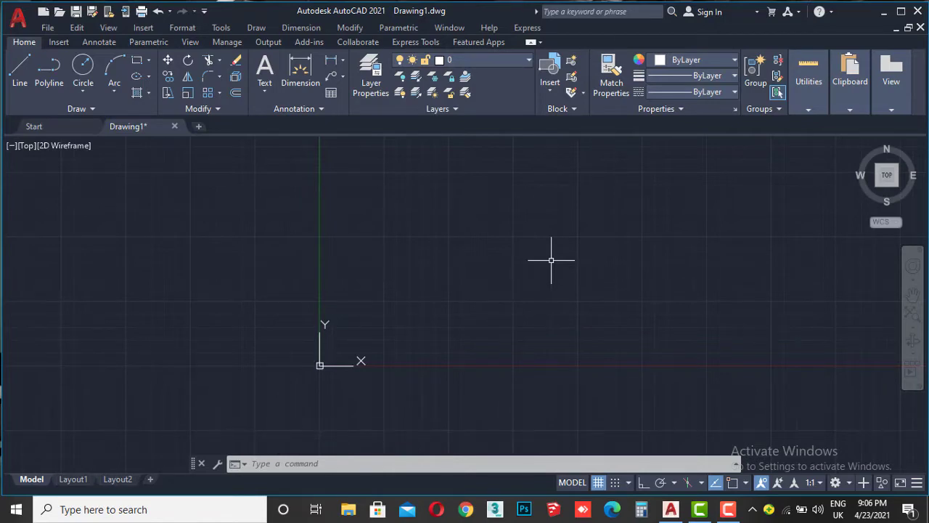
key(ctrl+z)
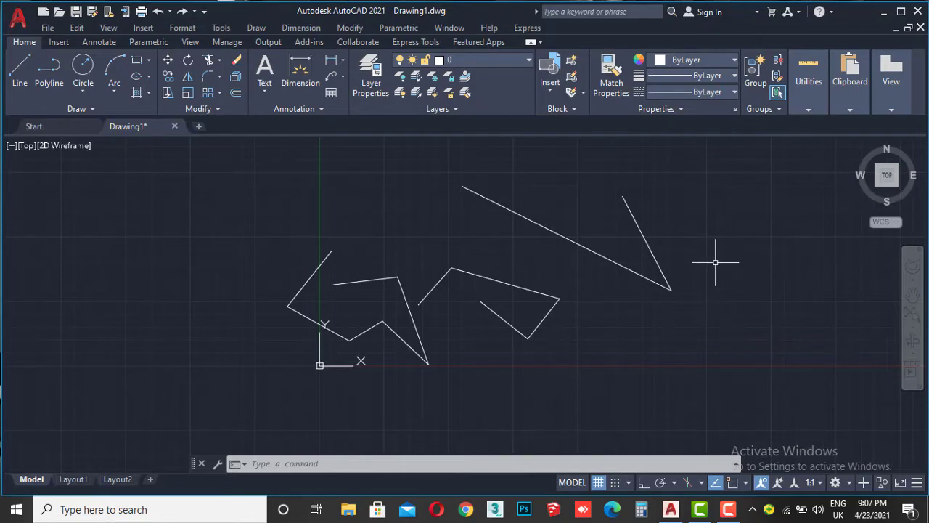
middle_drag(605, 212, 559, 224)
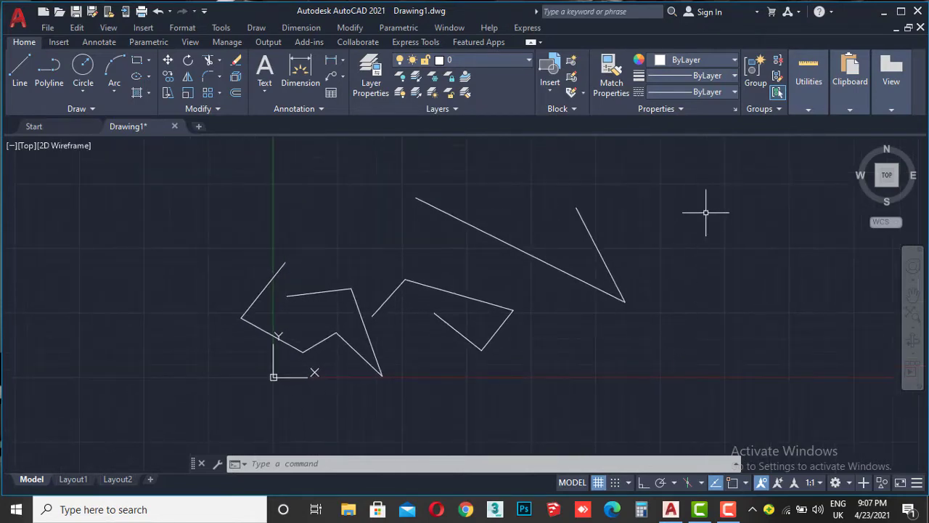
click(706, 212)
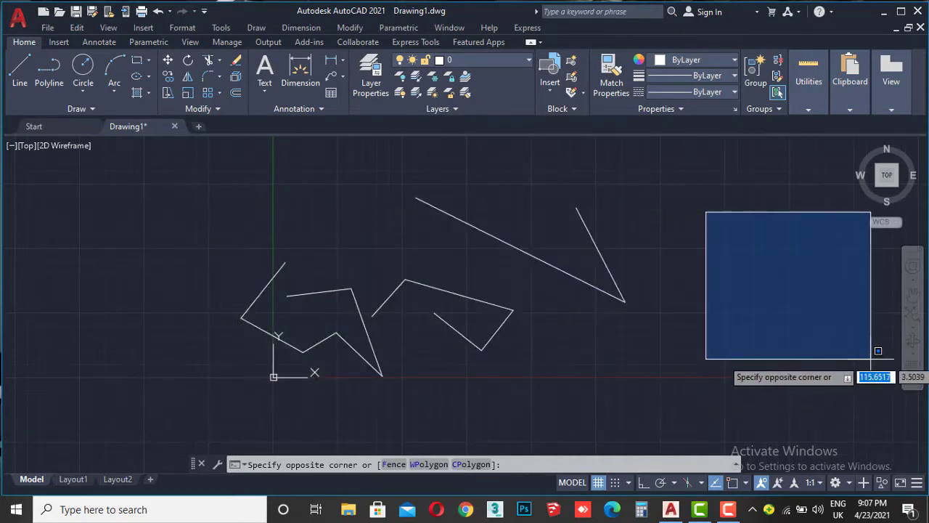
click(757, 344)
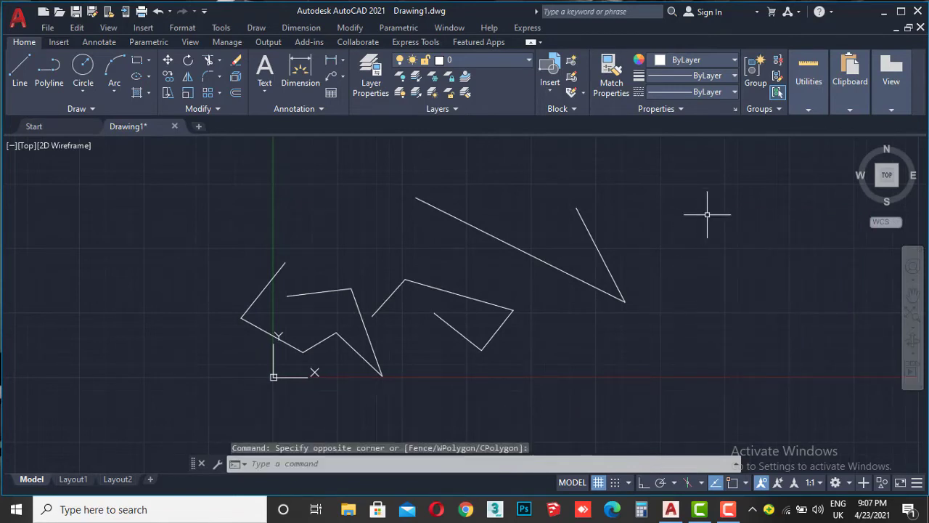
click(708, 214)
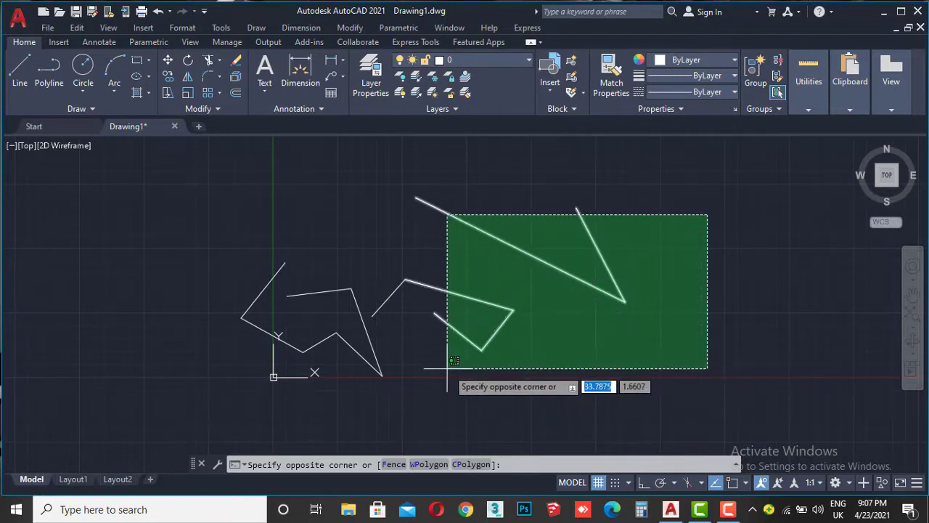
click(196, 397)
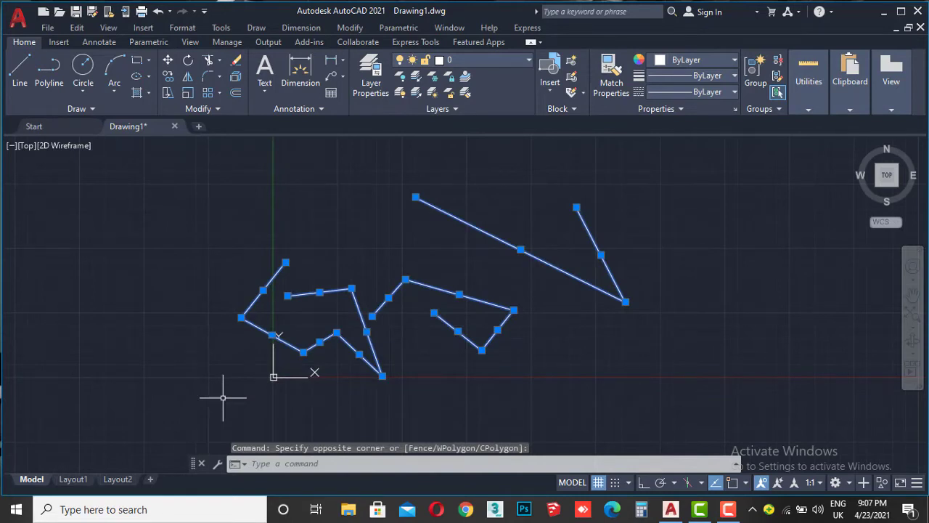
key(Escape)
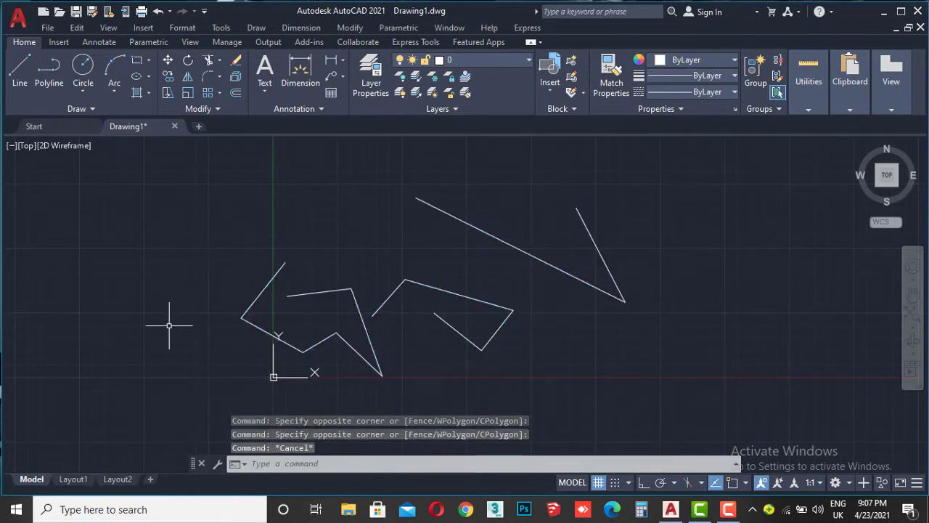
click(166, 325)
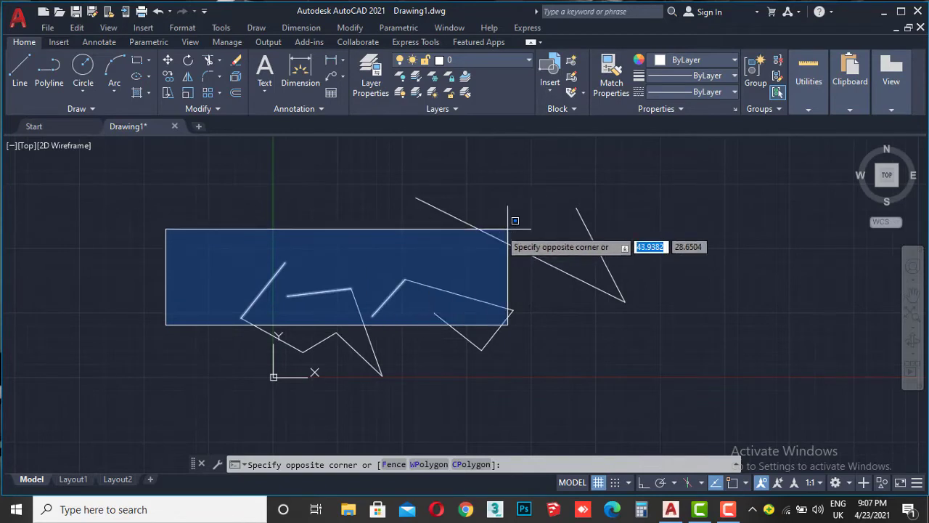
Select all 12 line objects with a crossing window and delete them.
click(660, 175)
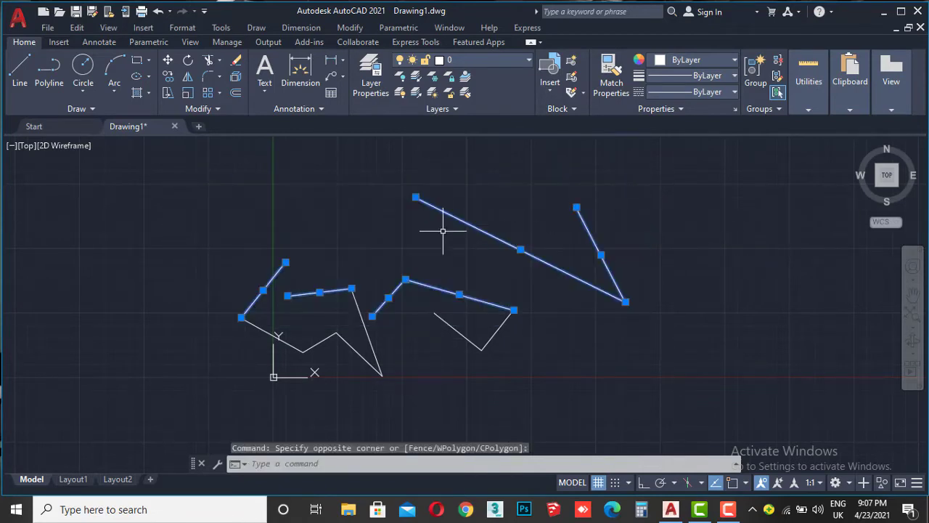
key(Escape)
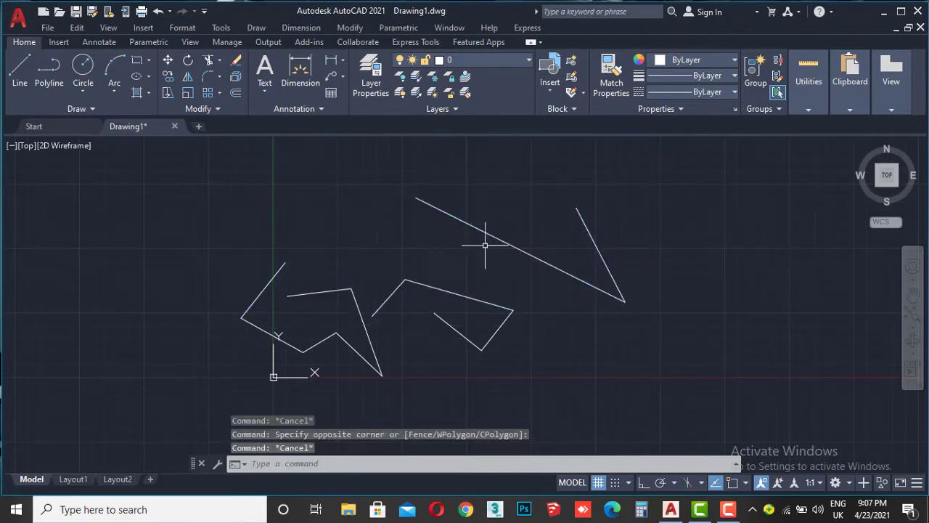
click(709, 213)
key(Escape)
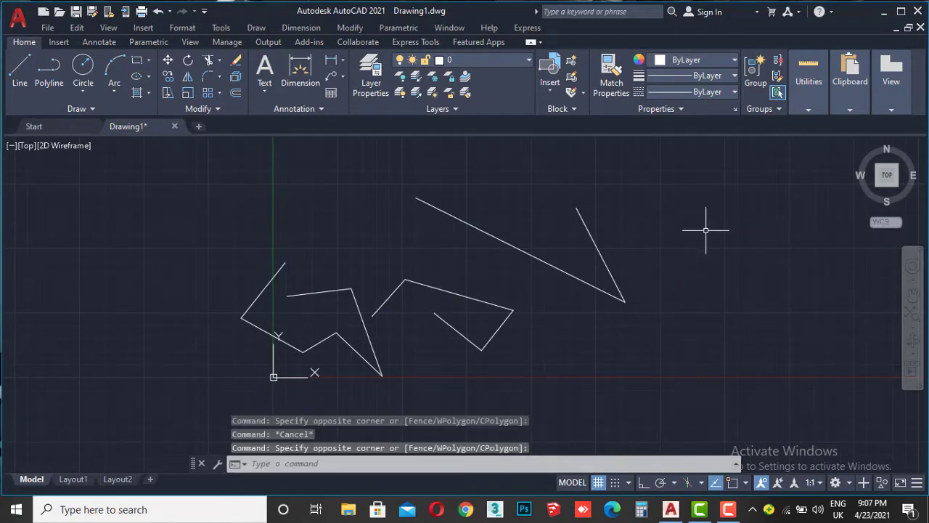
mouse_move(714, 211)
mouse_down()
mouse_move(786, 265)
mouse_move(716, 322)
mouse_up()
key(Escape)
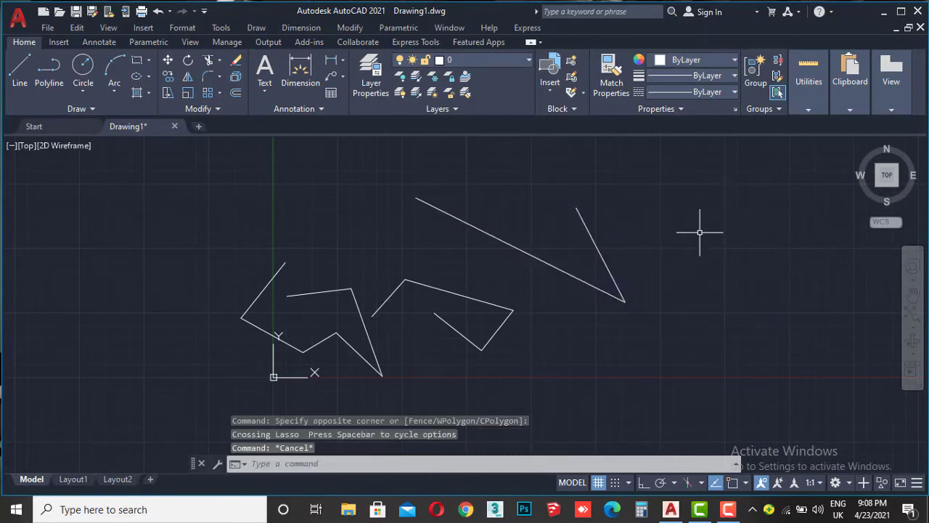
click(707, 207)
click(168, 377)
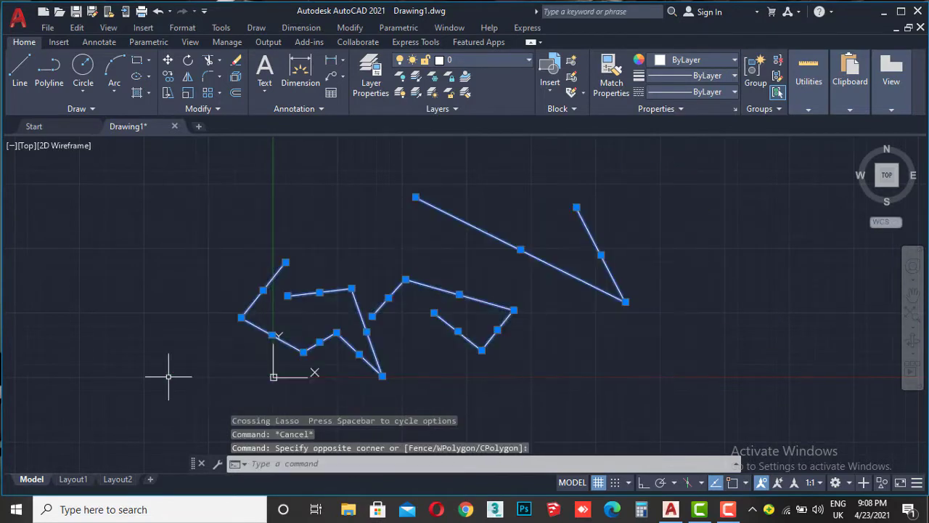
key(Delete)
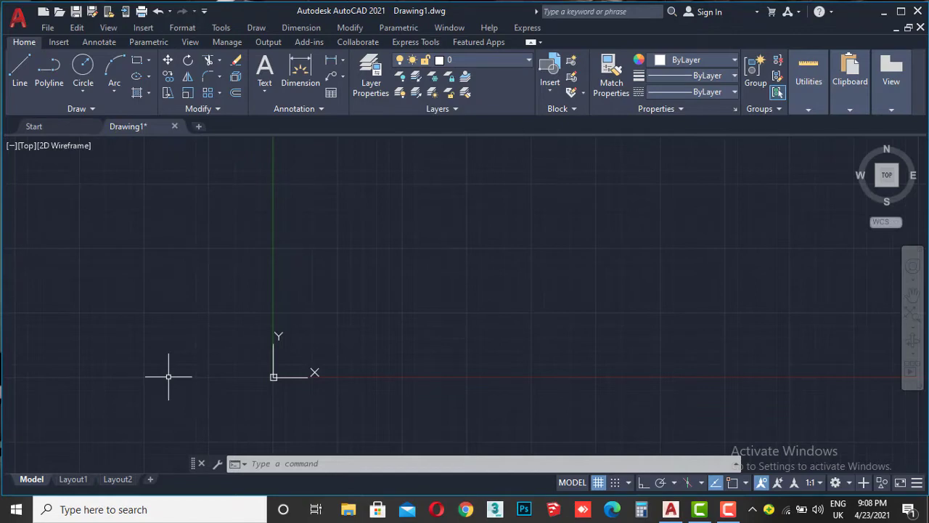
Set the Insertion scale to Meters in the Drawing Units dialog (UN).
text(UN)
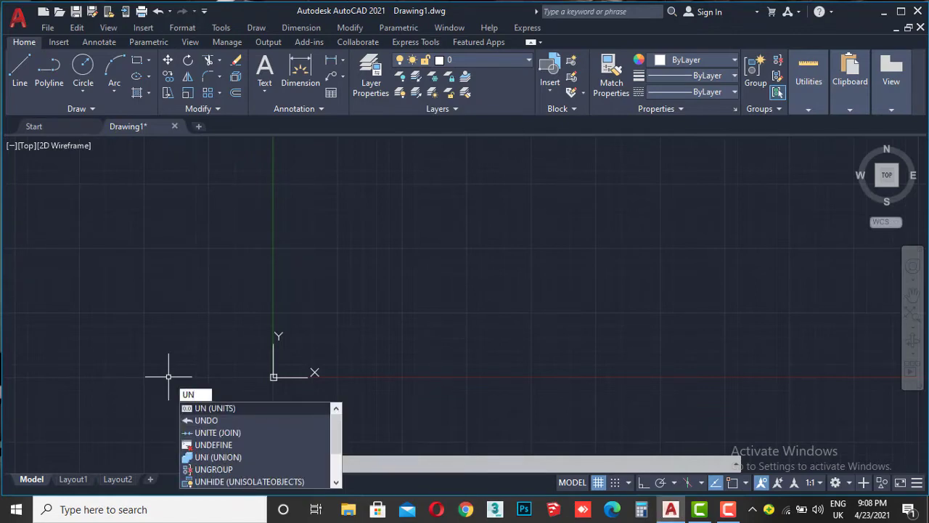
key(Return)
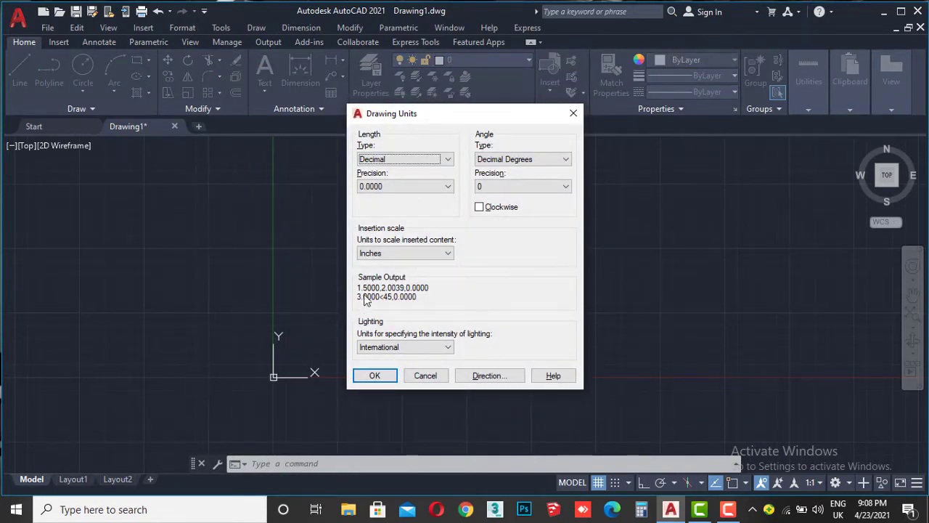
click(403, 254)
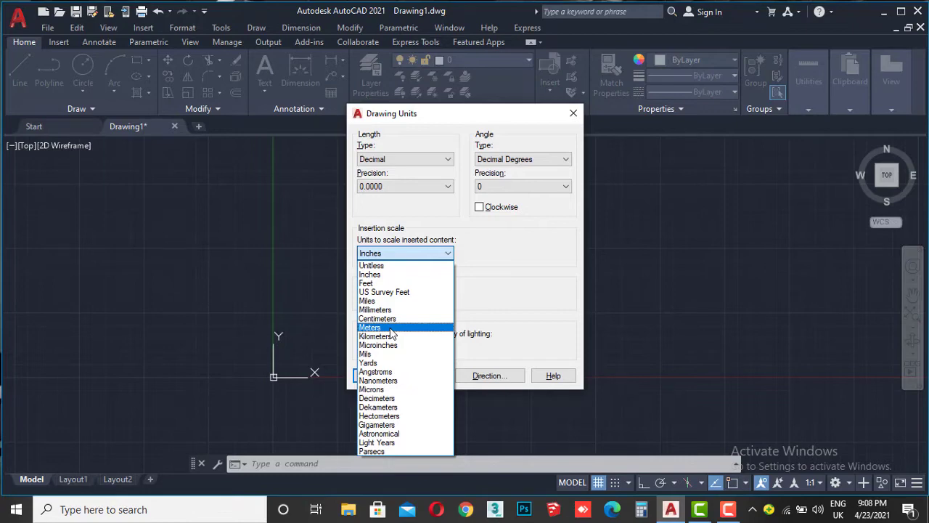
click(391, 328)
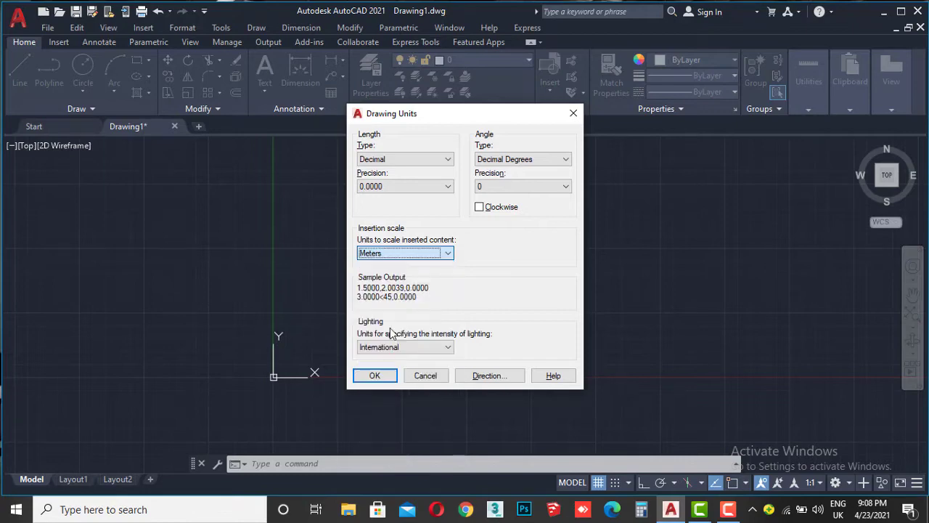
click(375, 375)
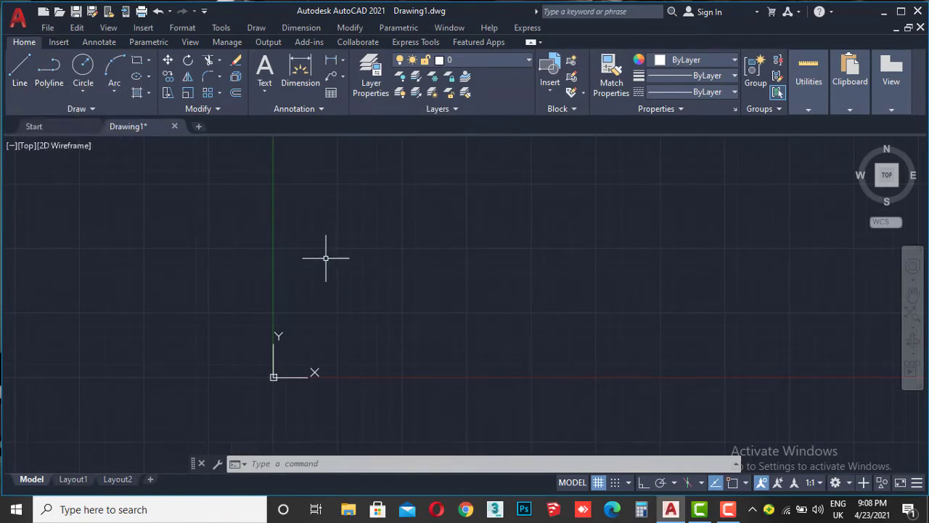
From a picked start point, draw connected lines of length 5, 3 and 10.
click(22, 69)
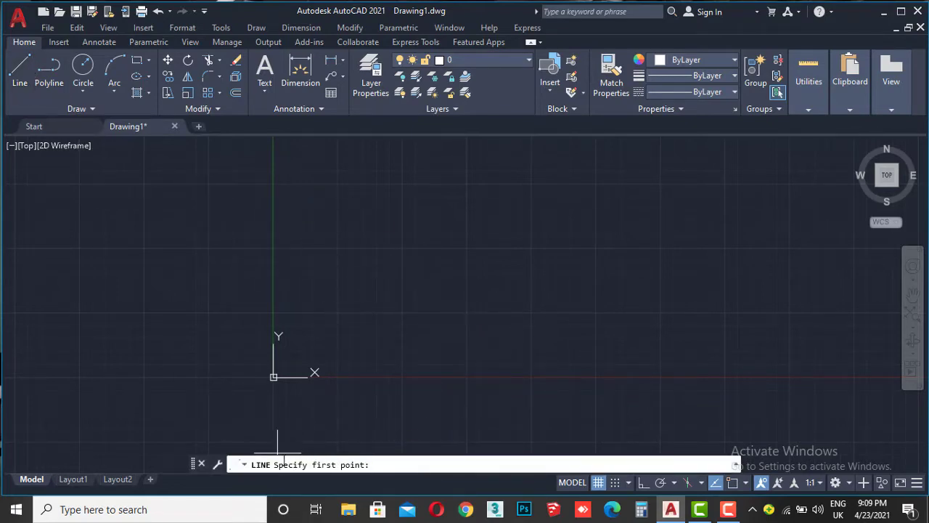
click(331, 247)
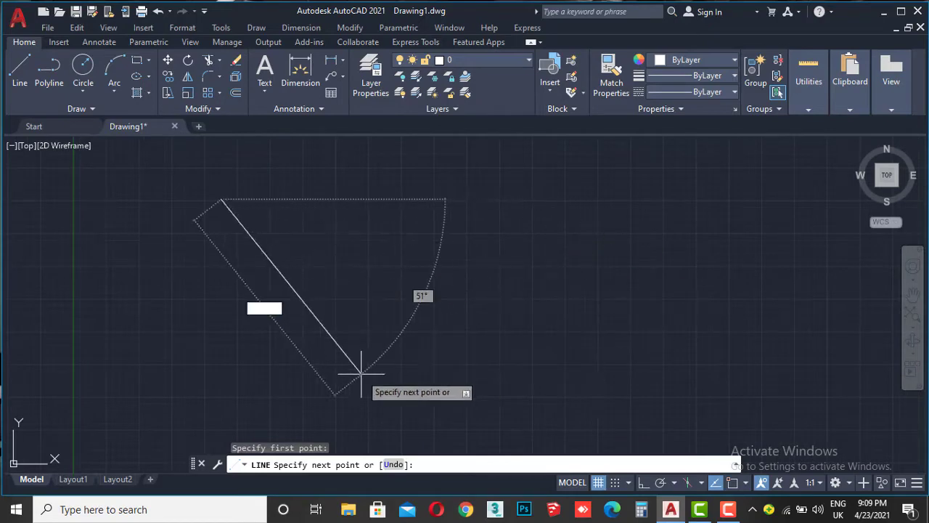
middle_drag(357, 377, 150, 305)
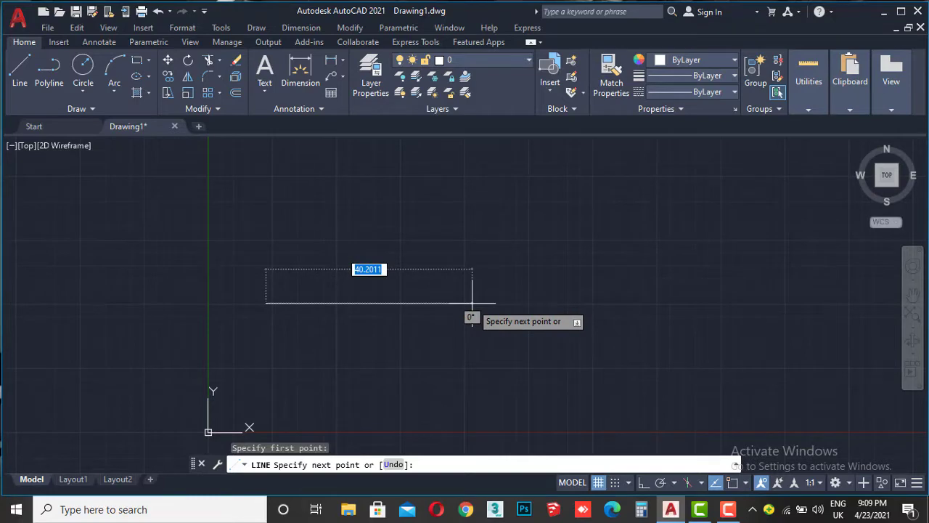
text(5)
key(Return)
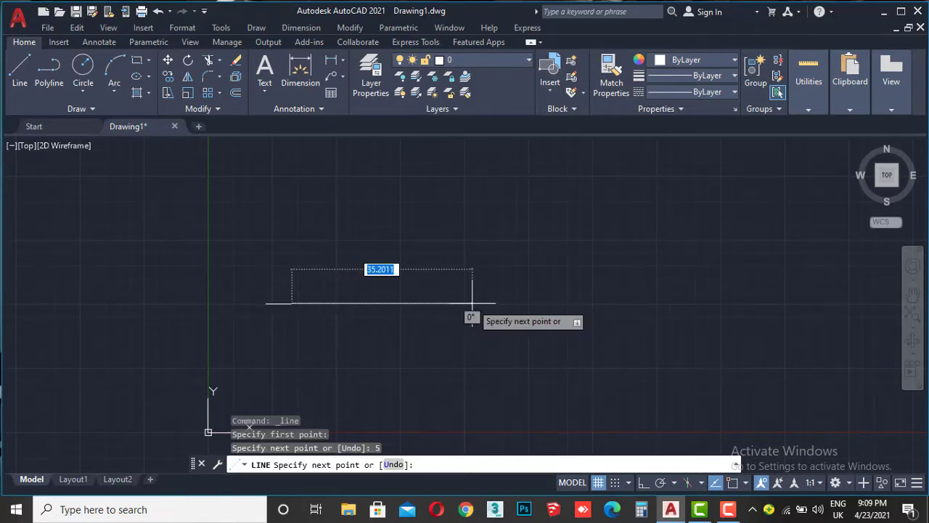
scroll(218, 314, up, 4)
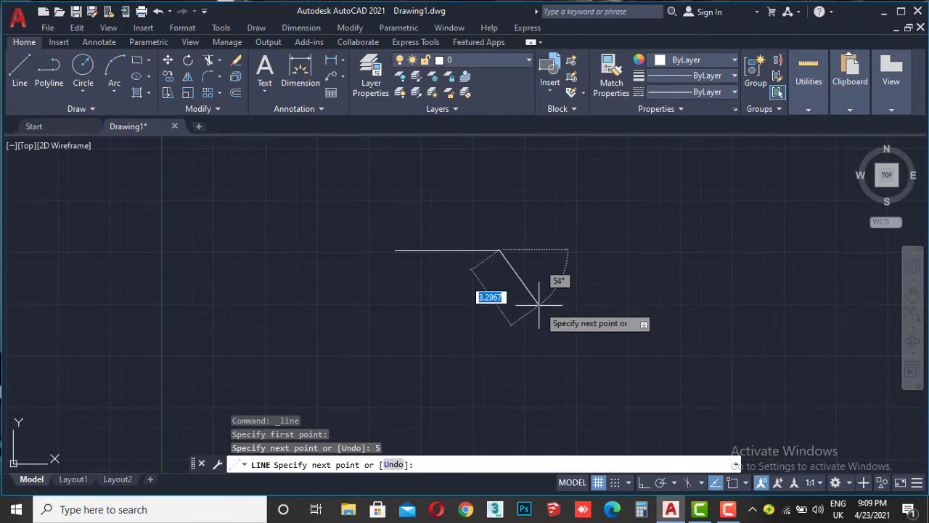
text(3)
key(Return)
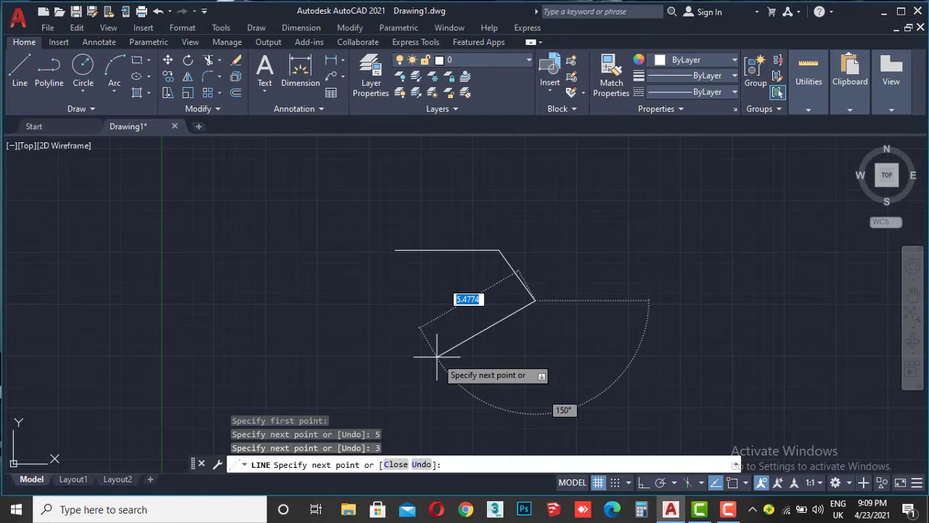
text(10)
key(Return)
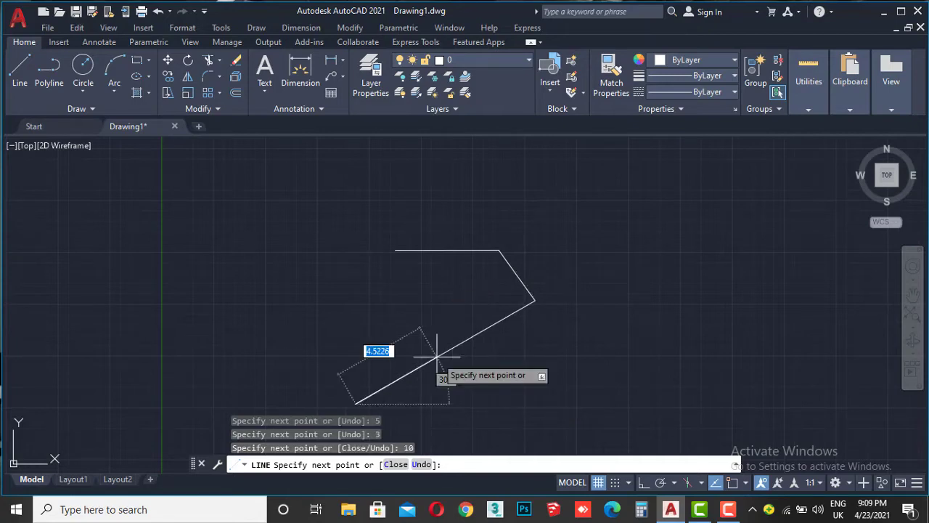
middle_drag(305, 336, 267, 254)
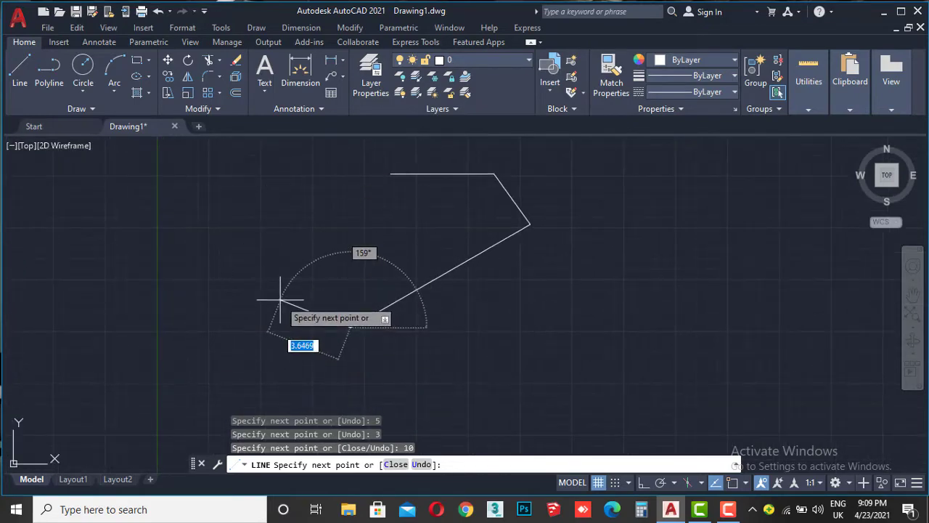
key(Return)
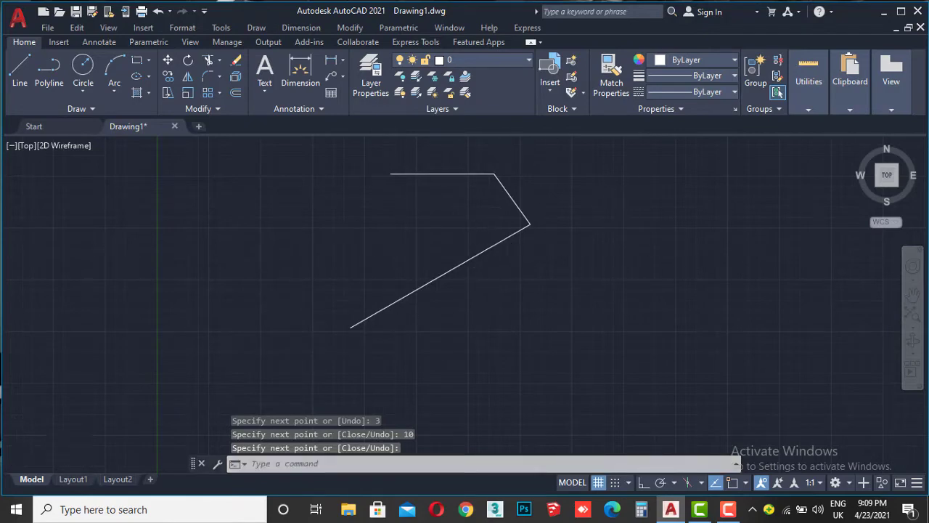
Pan the view so the 5-3-10 line chain sits nearer the centre.
scroll(483, 241, down, 4)
scroll(483, 241, up, 5)
scroll(481, 239, down, 5)
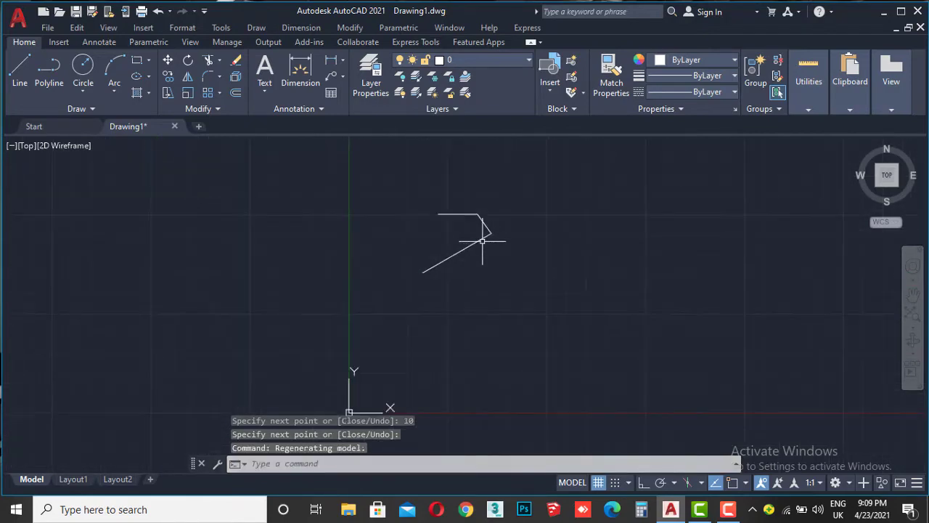
scroll(478, 232, up, 2)
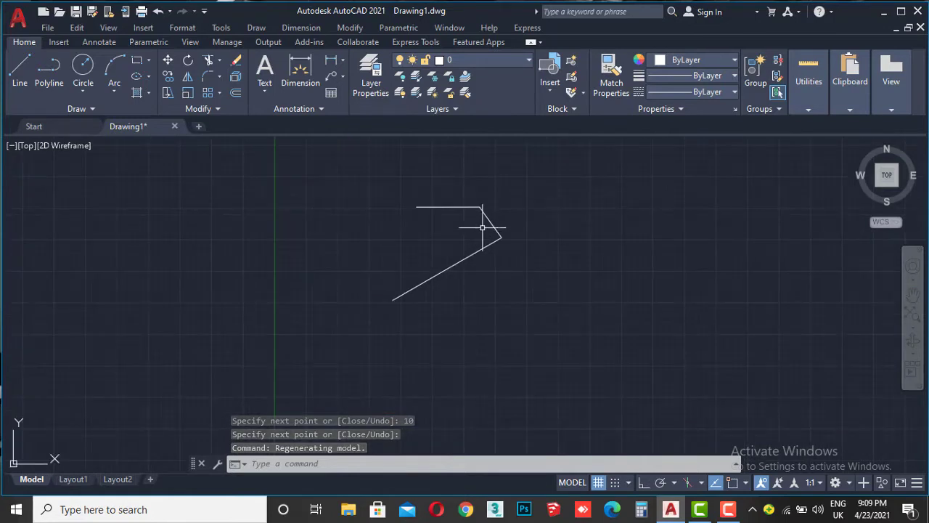
mouse_move(482, 228)
middle_down()
mouse_move(359, 276)
mouse_move(477, 272)
mouse_move(333, 271)
mouse_move(490, 309)
mouse_move(475, 264)
mouse_move(407, 257)
mouse_move(431, 254)
middle_up()
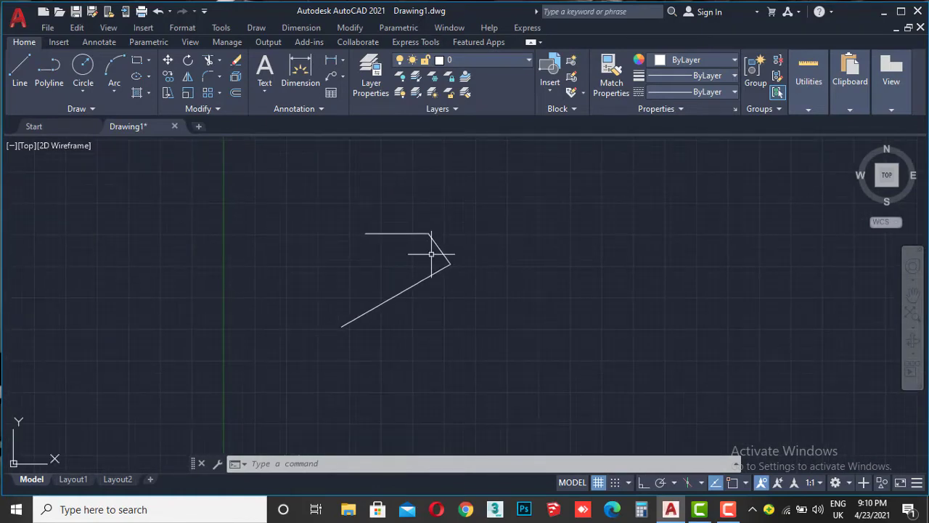
click(913, 296)
mouse_move(485, 283)
mouse_down()
mouse_move(613, 268)
mouse_move(446, 264)
mouse_move(494, 327)
mouse_move(473, 319)
mouse_move(443, 281)
mouse_up()
key(Escape)
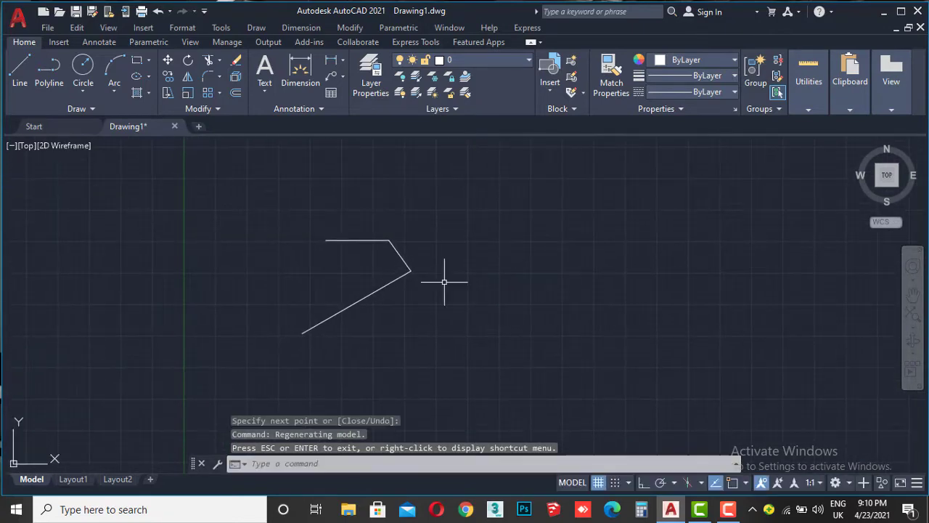
Start a line above the first chain, then cancel it.
click(21, 71)
middle_drag(488, 240, 446, 270)
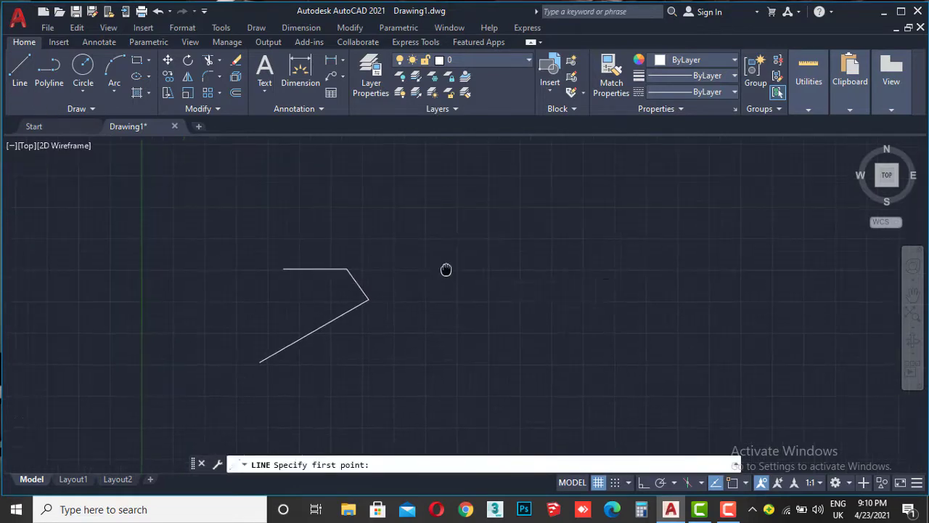
click(342, 214)
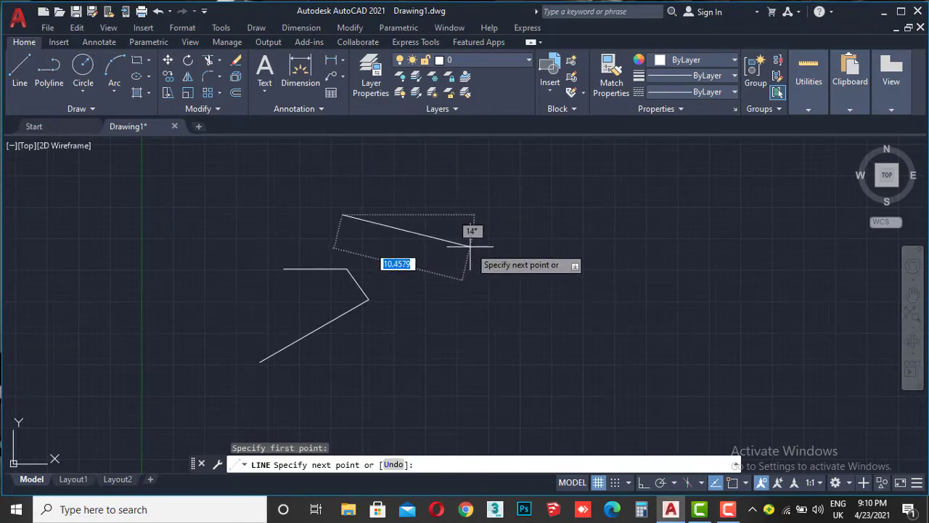
key(Escape)
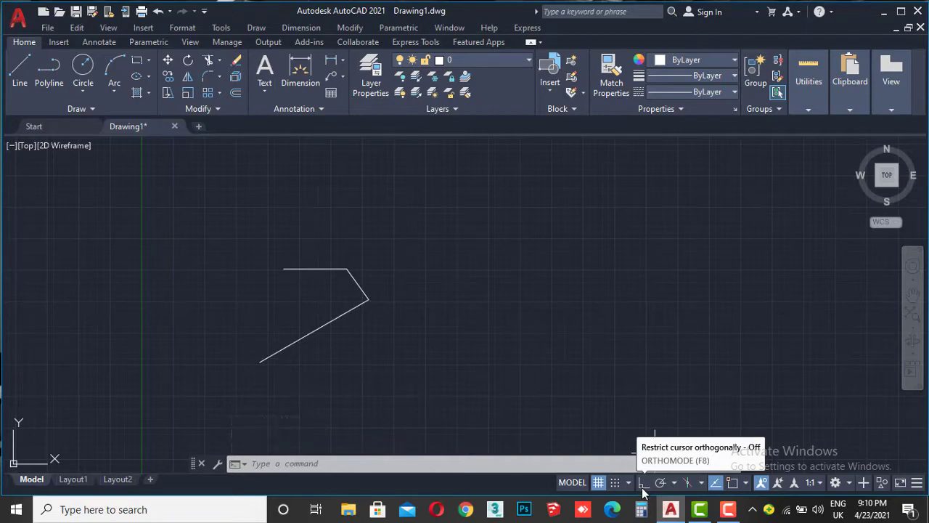
With Ortho on, draw the first 10, 8 and 10-unit orthogonal segments above the chain.
click(643, 484)
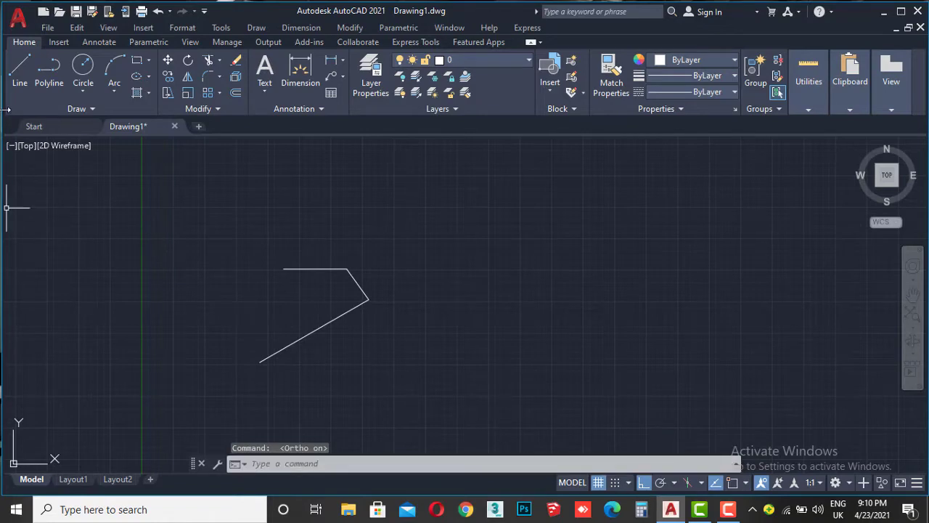
click(20, 69)
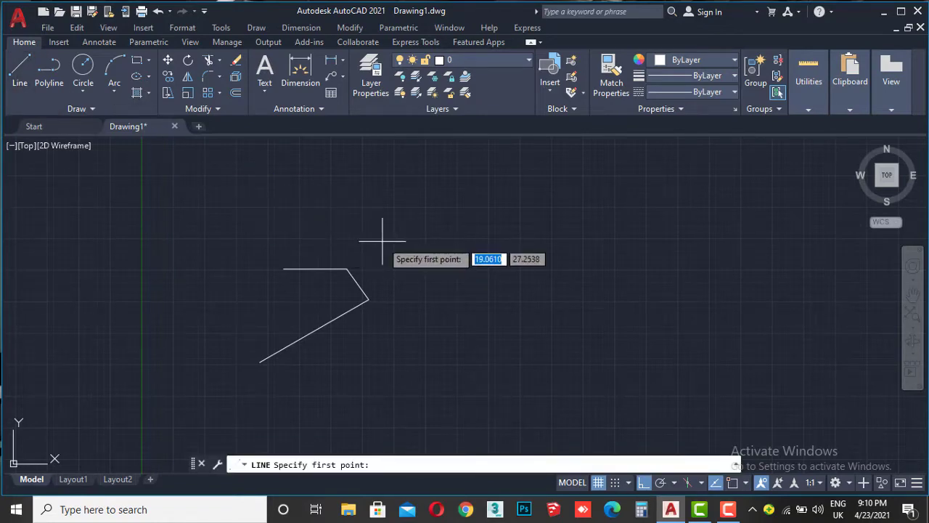
click(382, 240)
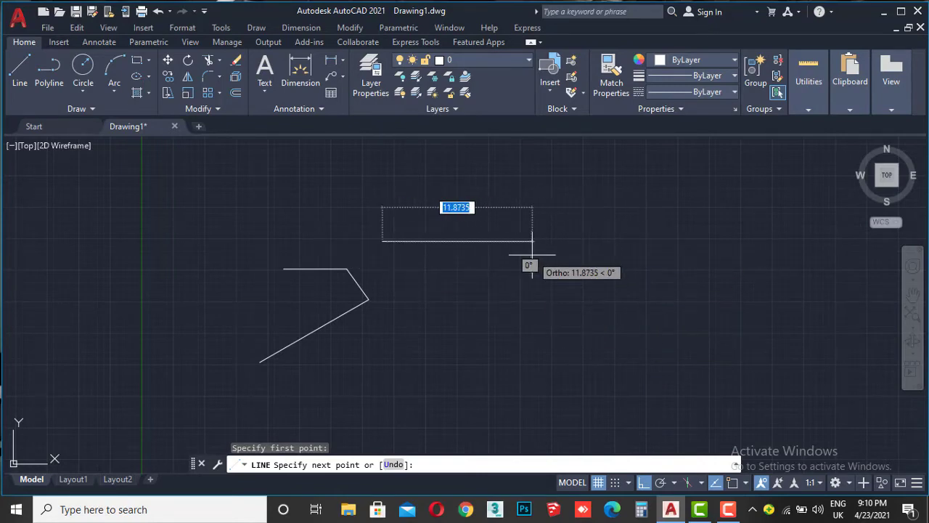
text(10)
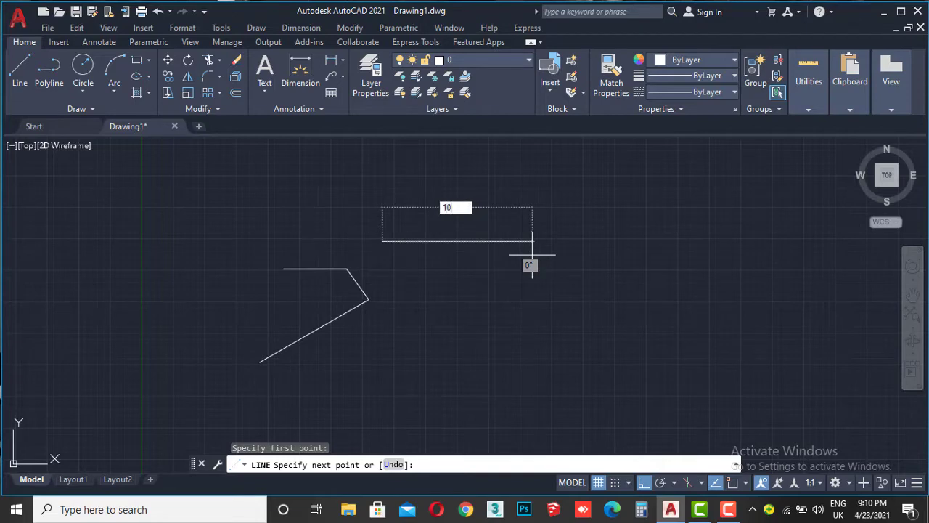
key(Return)
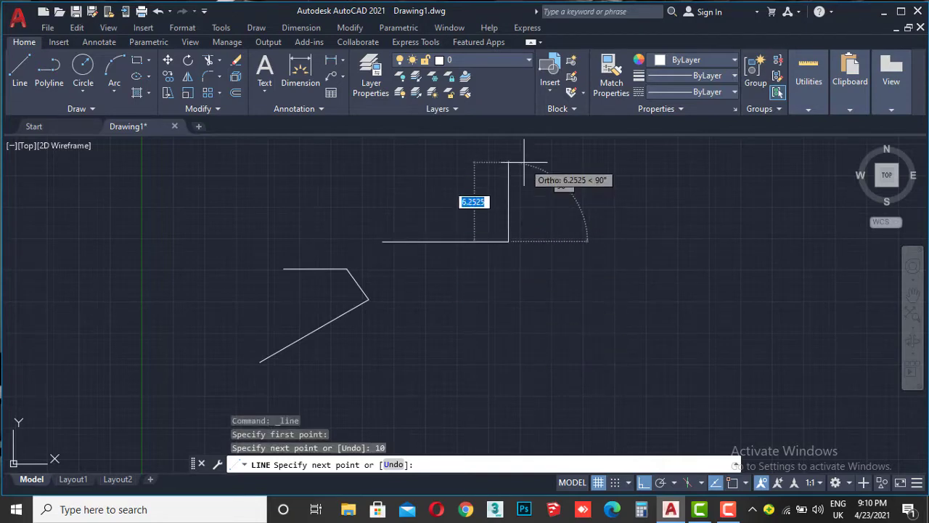
middle_drag(524, 164, 534, 244)
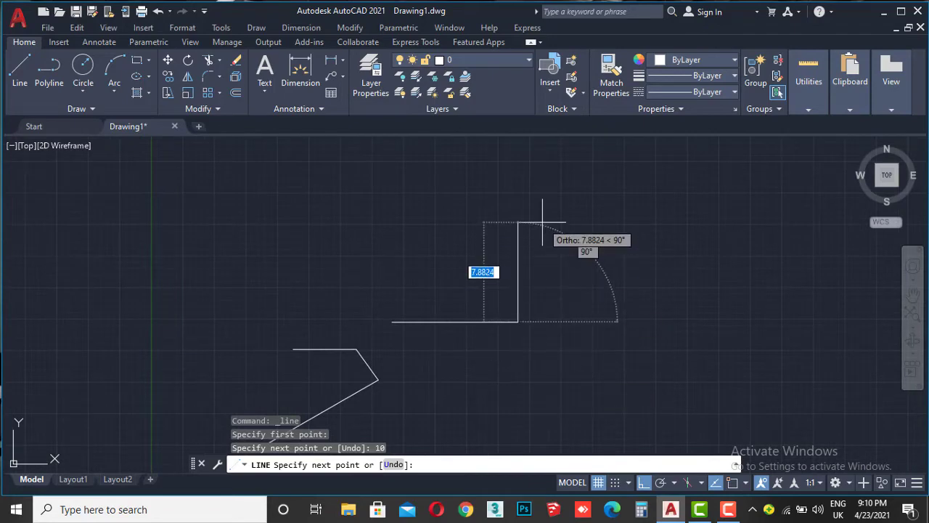
text(8)
key(Return)
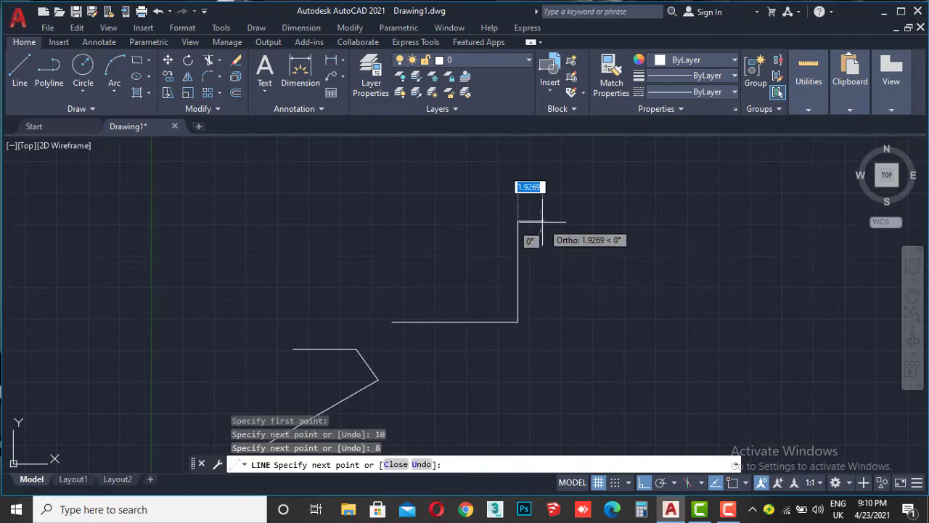
text(10)
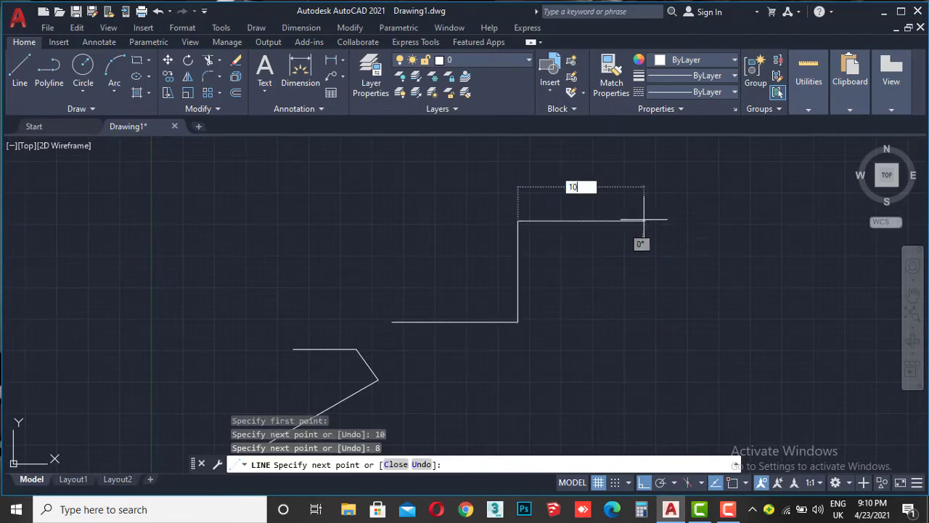
key(Return)
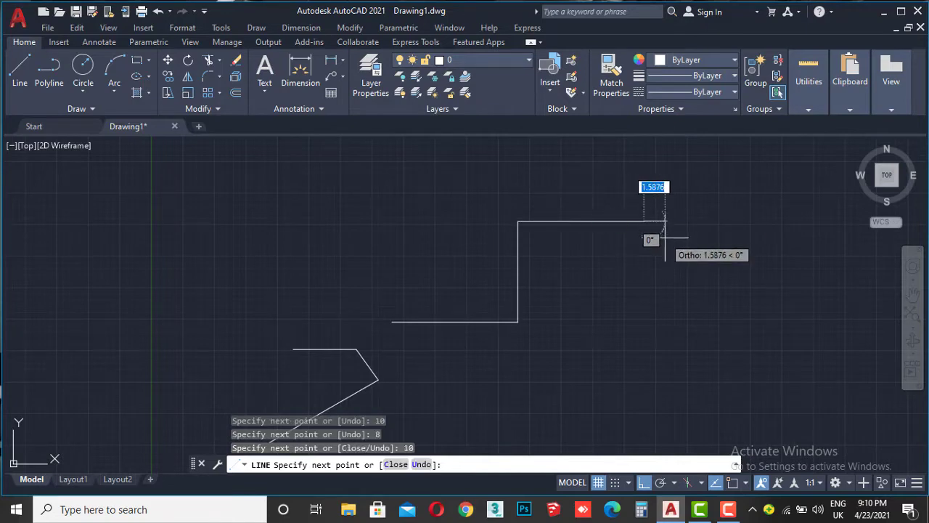
middle_drag(654, 286, 608, 285)
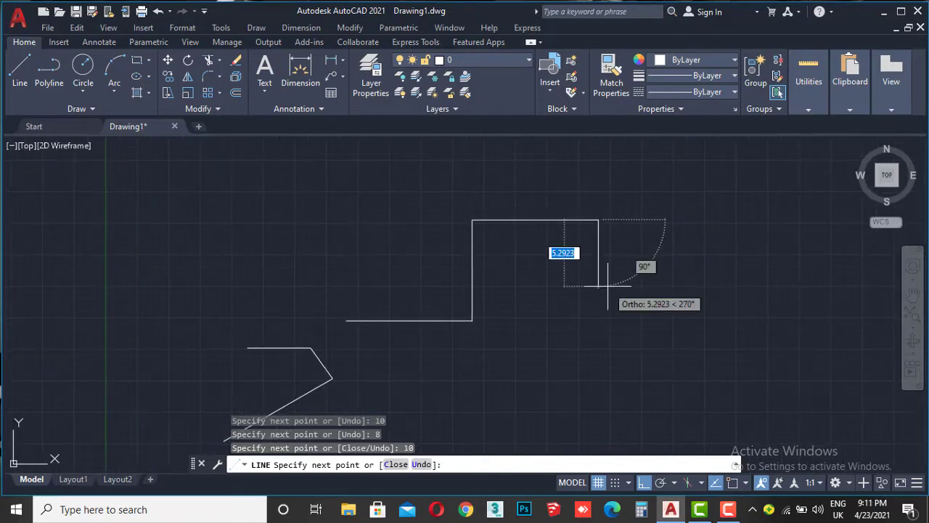
With Ortho off, draw two angled edges, down-right then down-left.
click(644, 483)
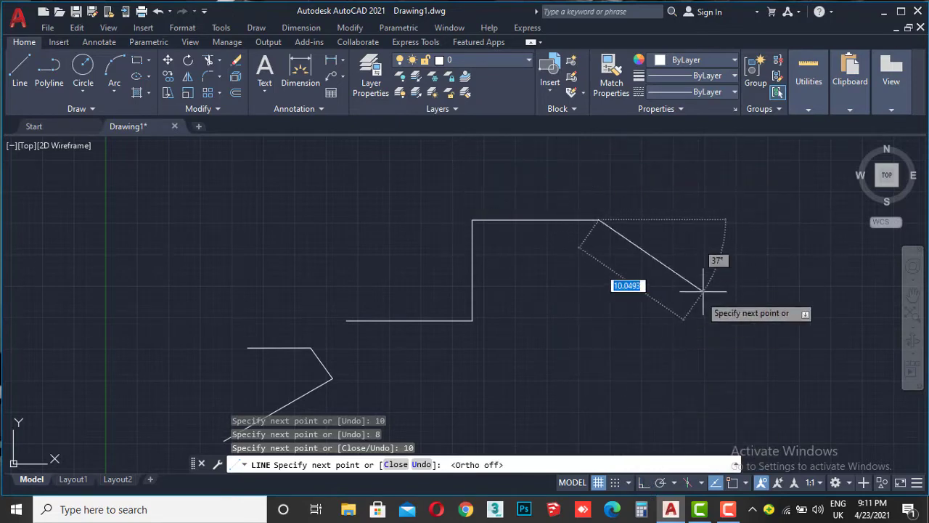
click(691, 260)
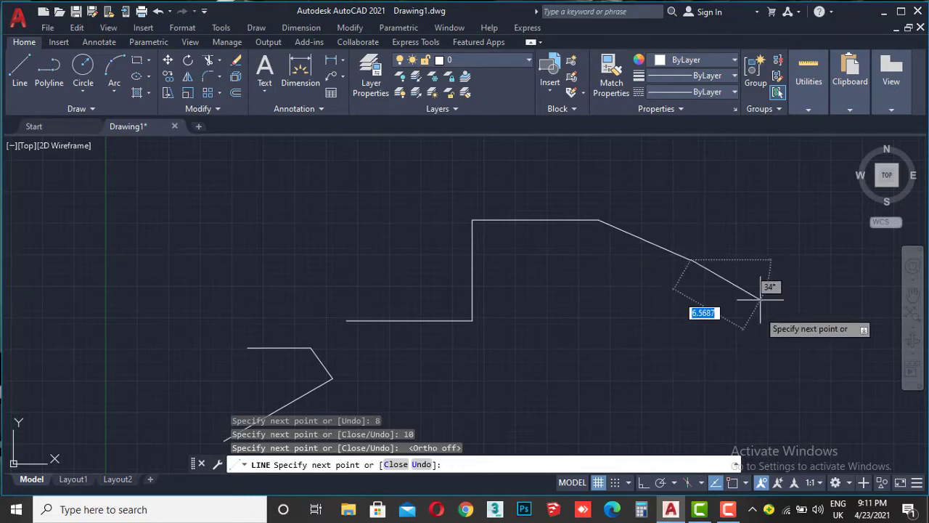
click(602, 351)
scroll(577, 297, down, 2)
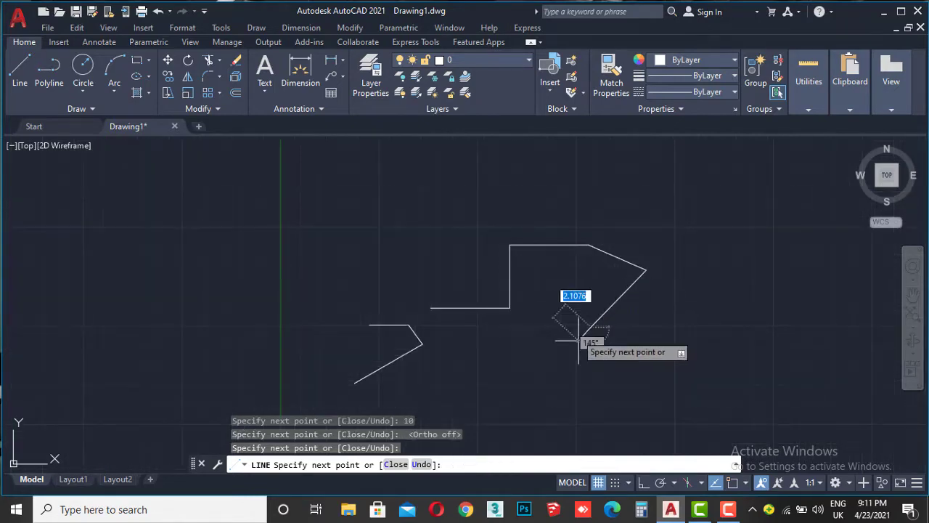
With Ortho back on, draw square edges down, left, up, left and up to the start.
click(644, 482)
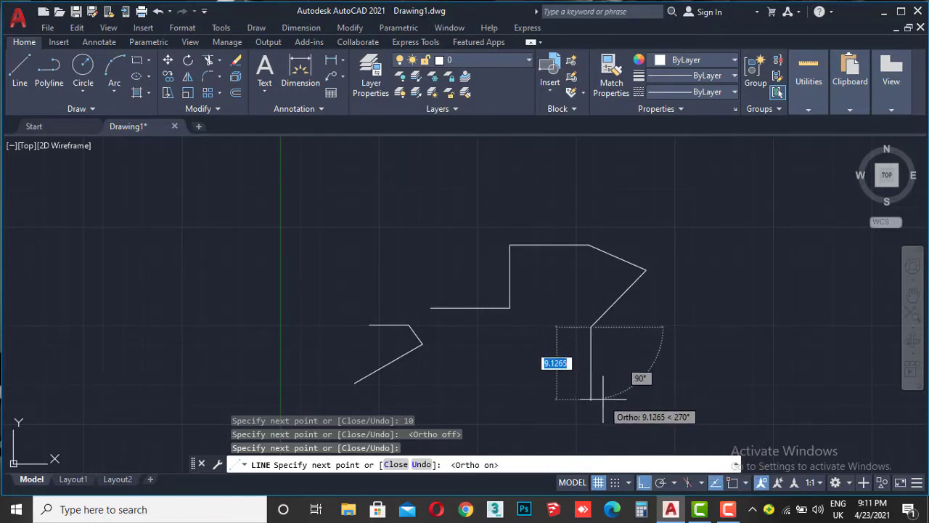
middle_drag(602, 383, 600, 348)
click(590, 365)
click(473, 367)
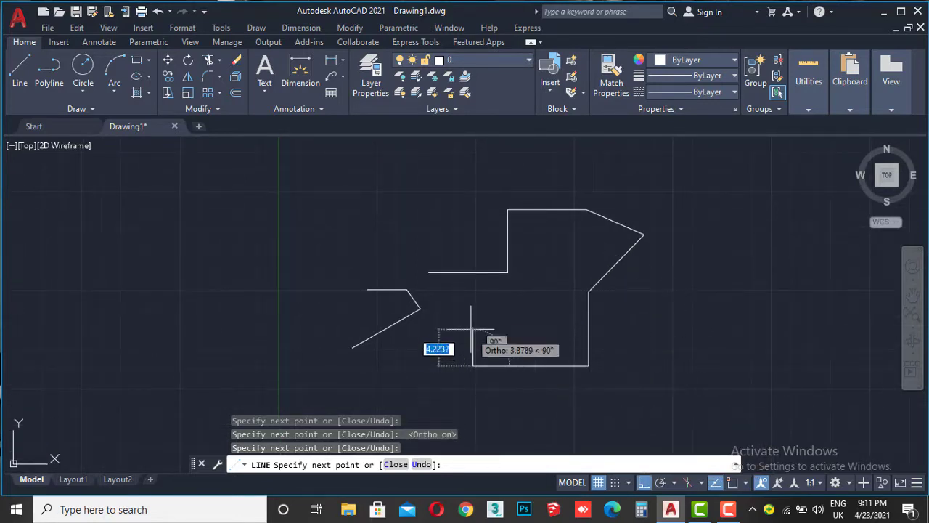
click(472, 301)
click(428, 301)
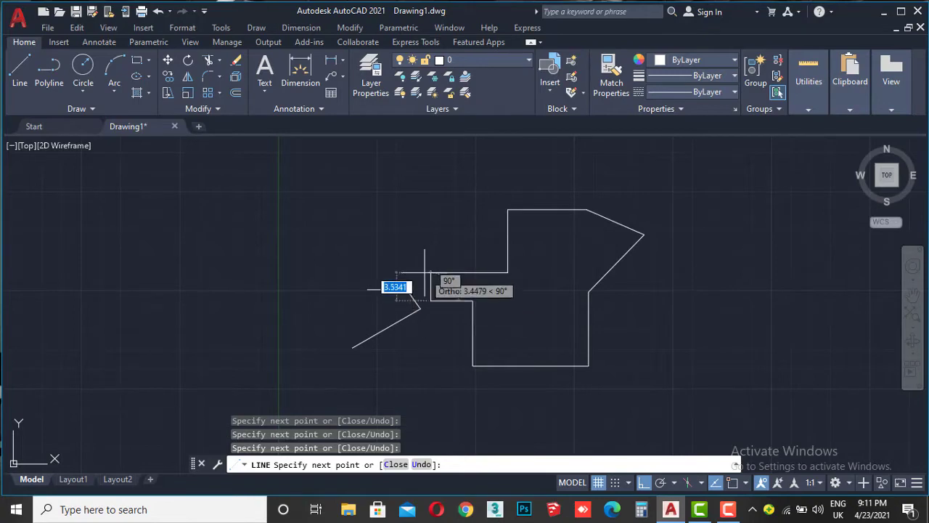
scroll(424, 274, up, 6)
click(448, 254)
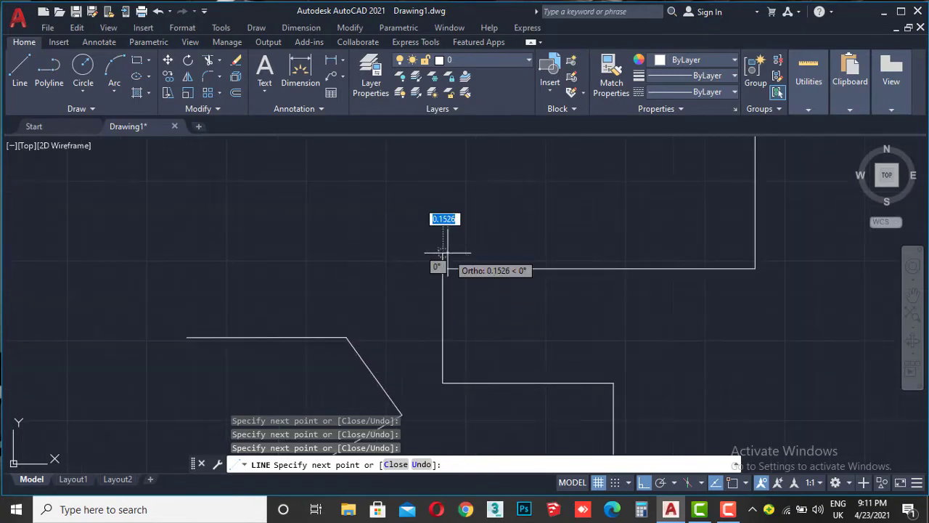
key(Return)
scroll(447, 253, down, 4)
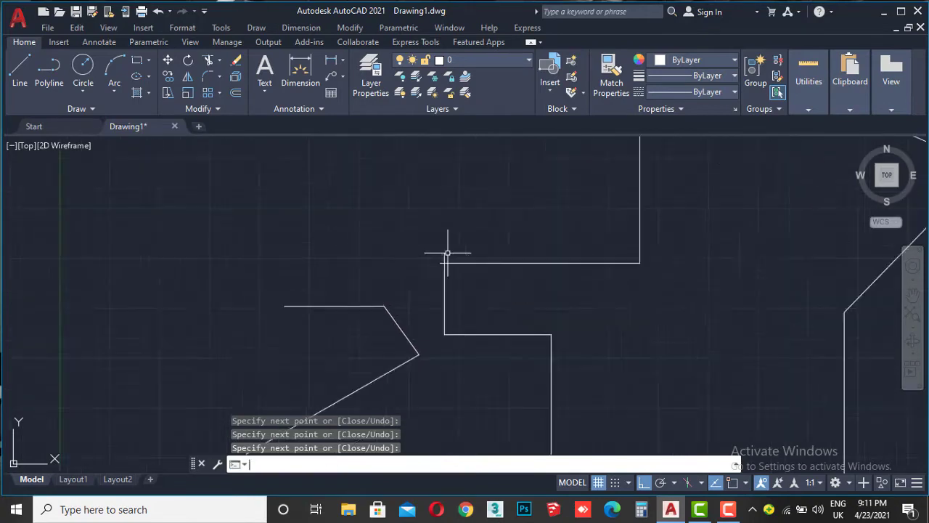
middle_drag(614, 283, 572, 293)
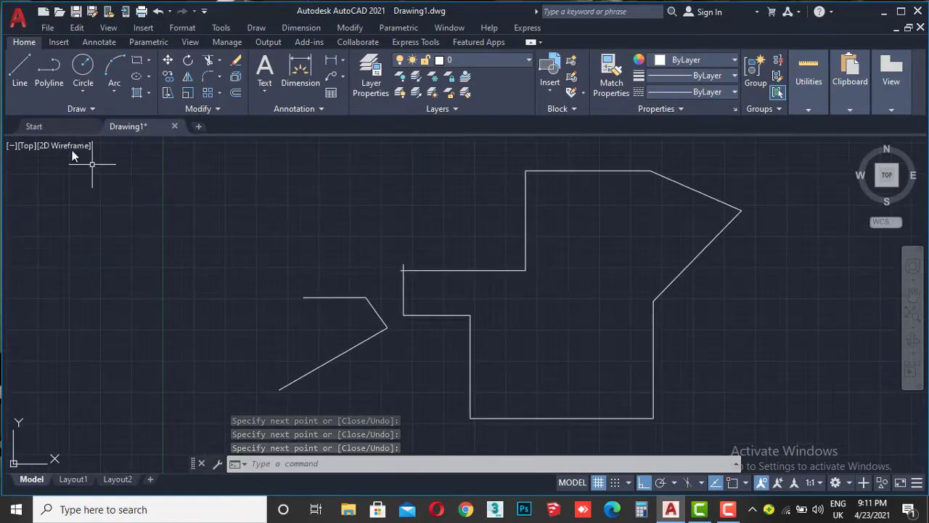
click(24, 64)
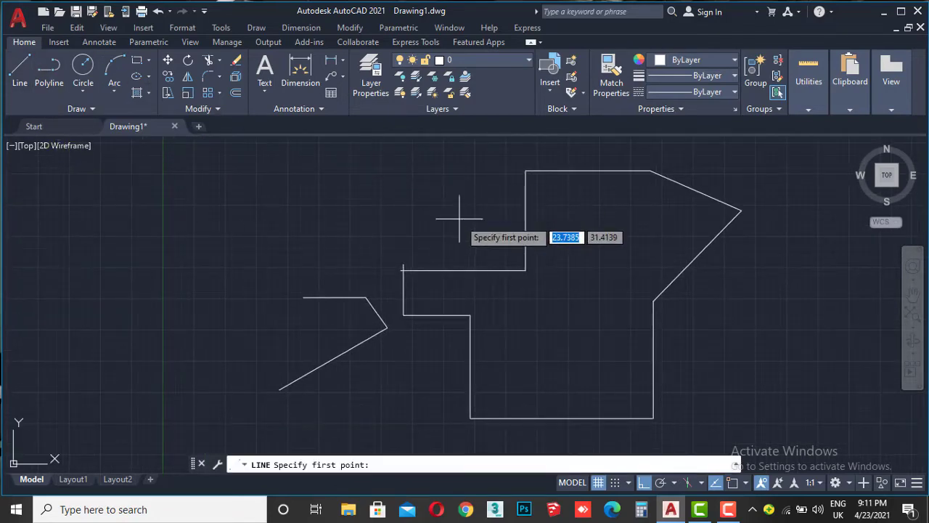
scroll(269, 290, up, 4)
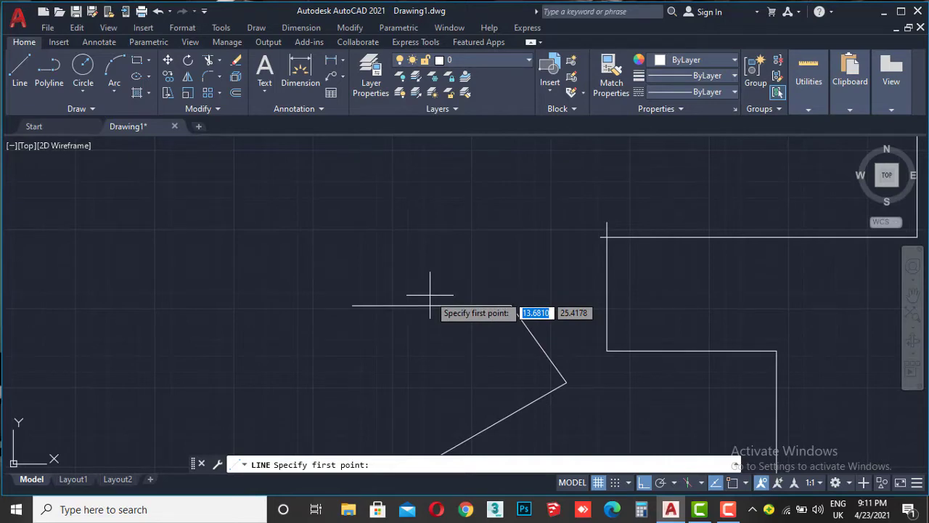
key(Escape)
key(Escape)
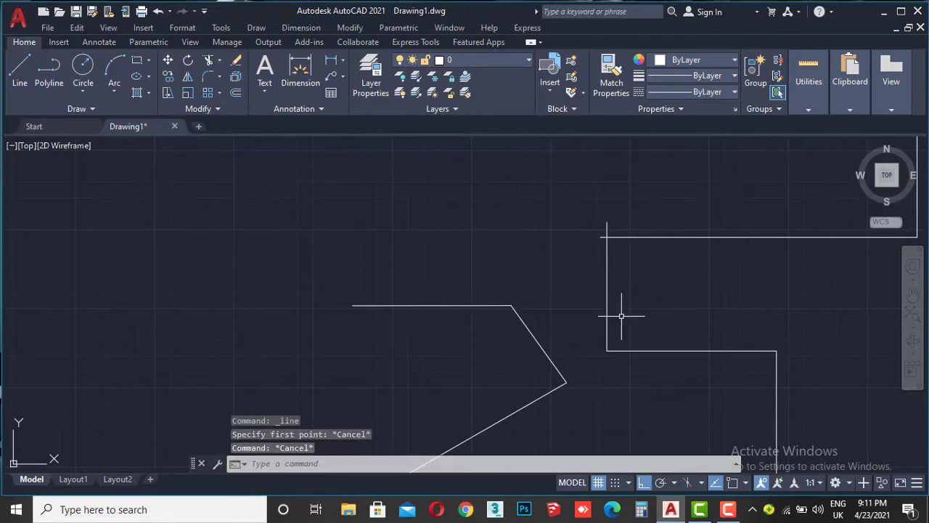
Enable all object snap modes in the Object Snap drafting settings.
click(746, 483)
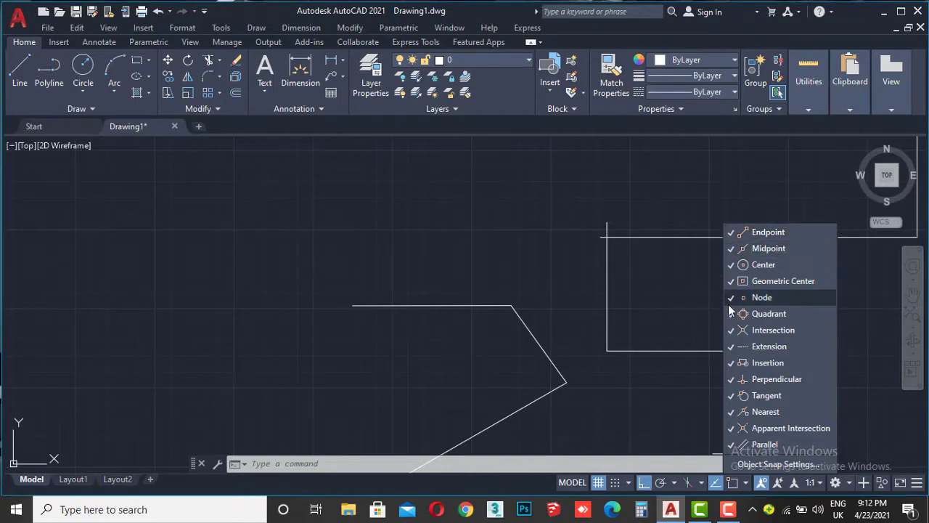
click(787, 463)
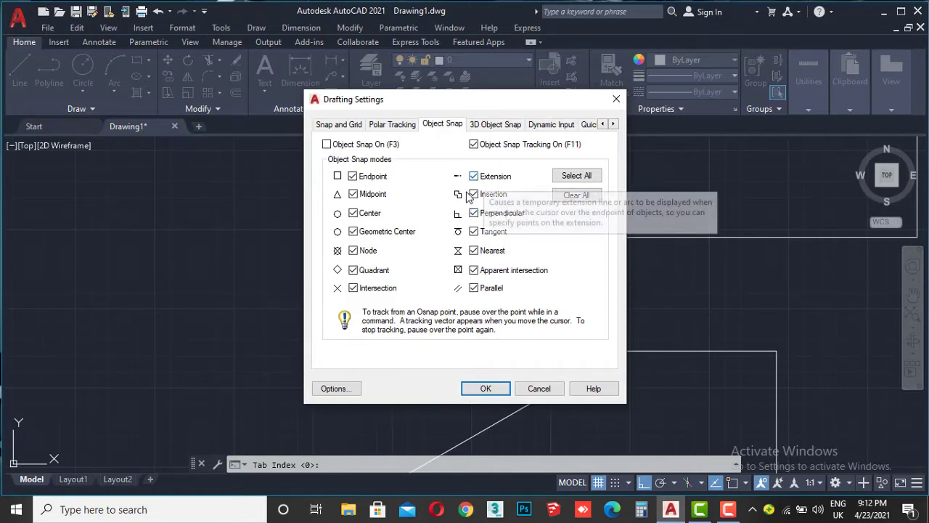
click(494, 391)
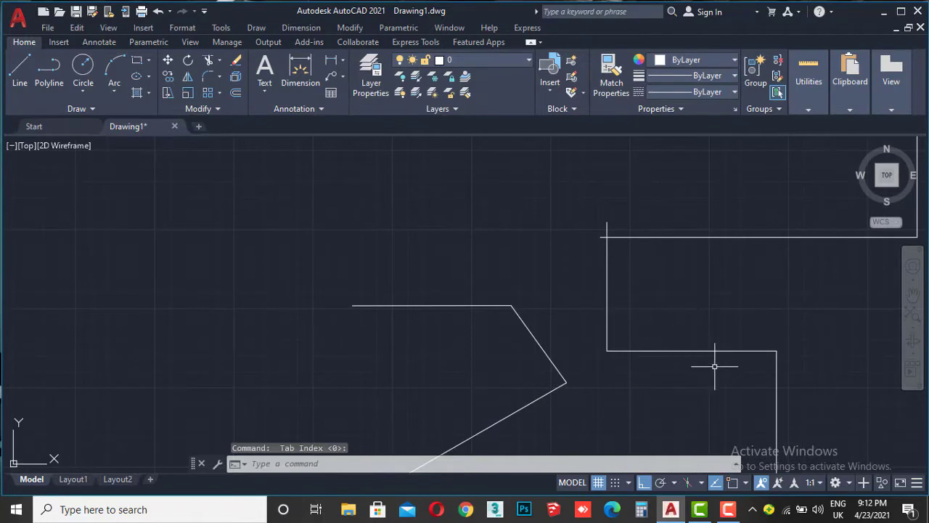
Turn object snap on and start a new LINE command awaiting its first point.
click(732, 484)
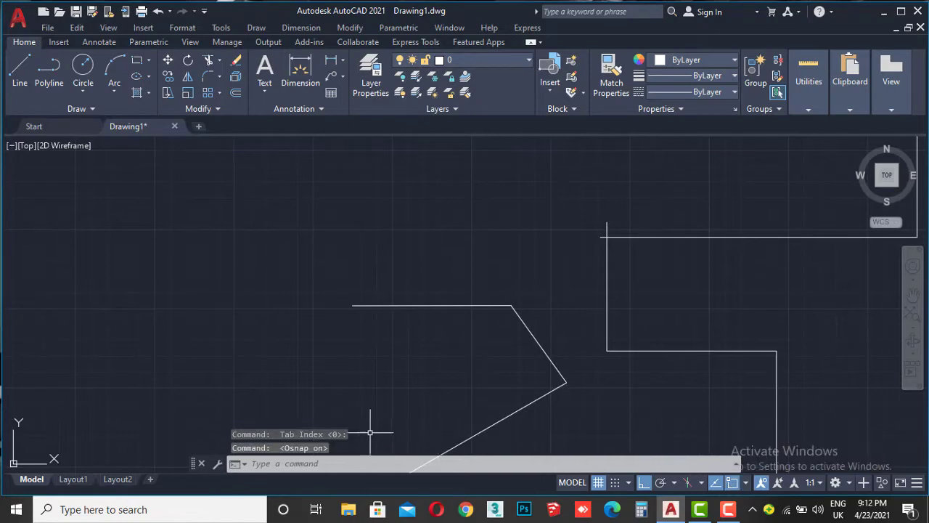
click(732, 483)
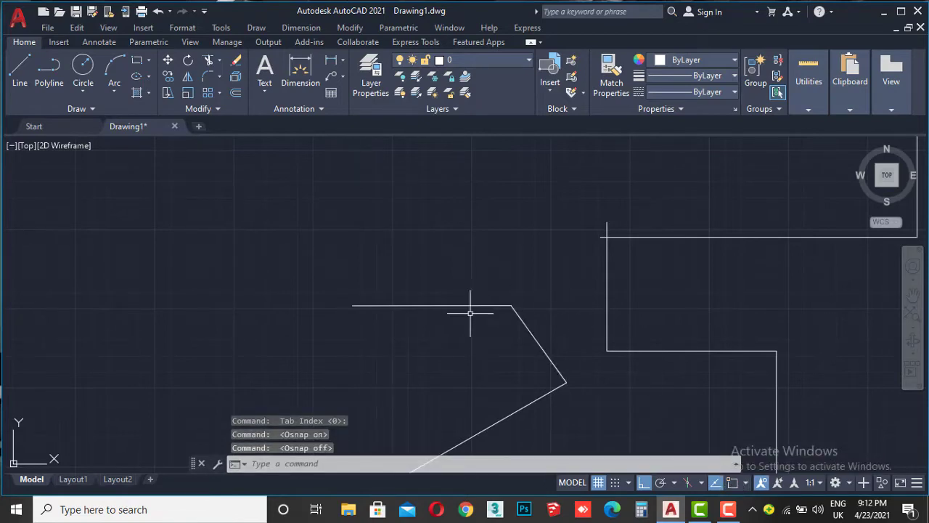
click(20, 67)
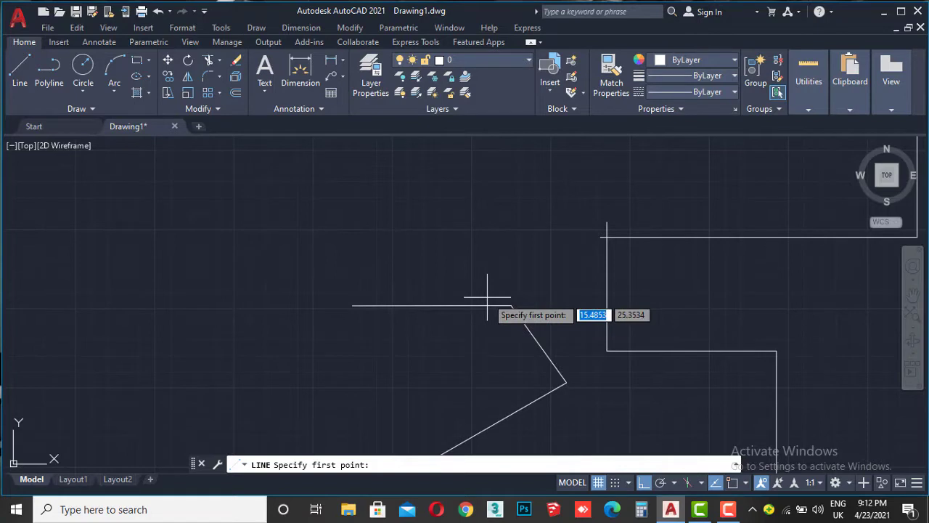
key(Escape)
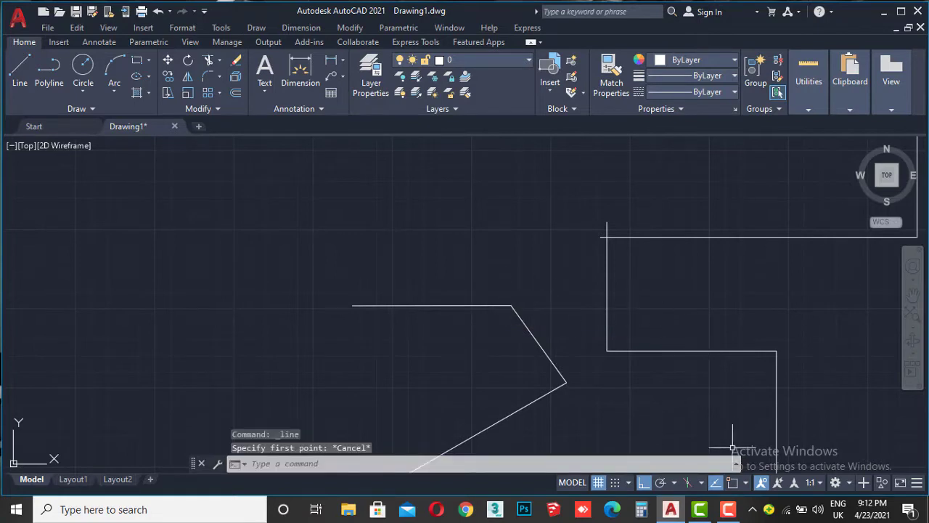
click(734, 483)
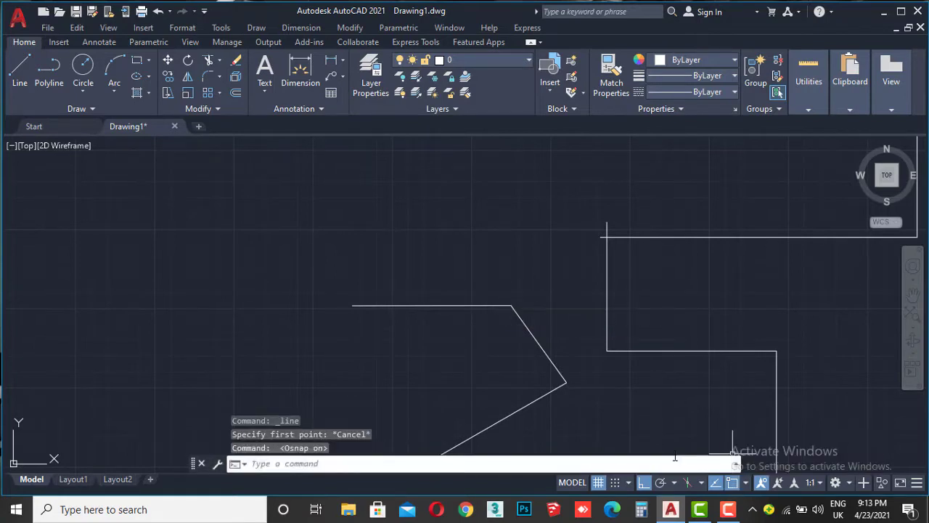
click(21, 66)
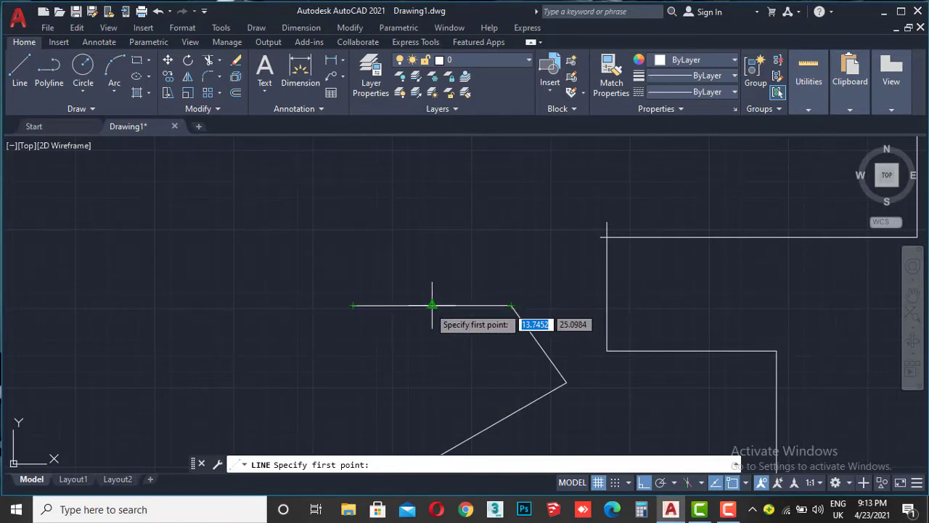
scroll(432, 305, up, 5)
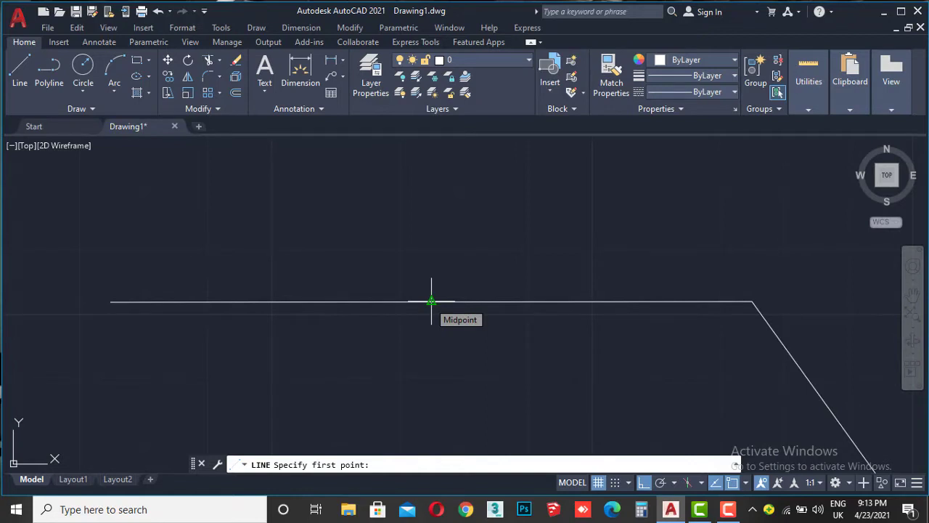
scroll(436, 309, down, 3)
scroll(439, 311, up, 2)
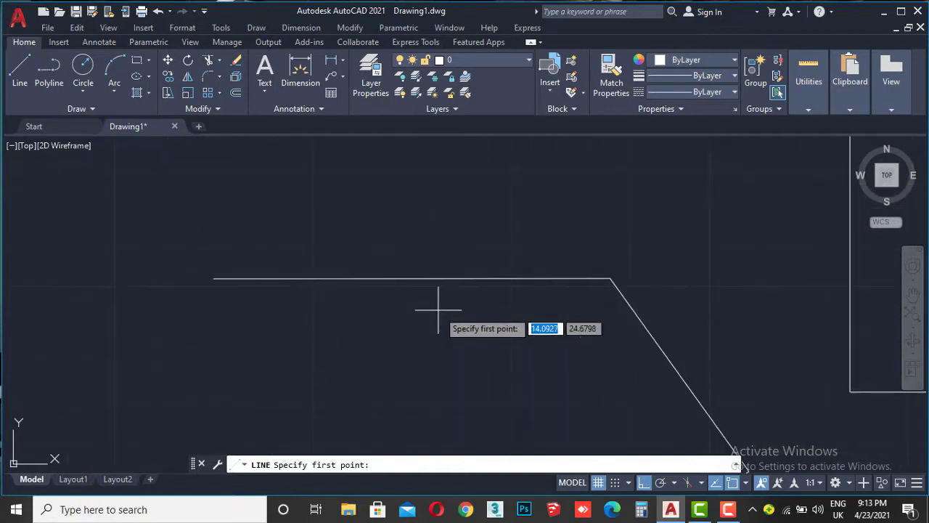
scroll(421, 290, up, 1)
scroll(406, 269, down, 1)
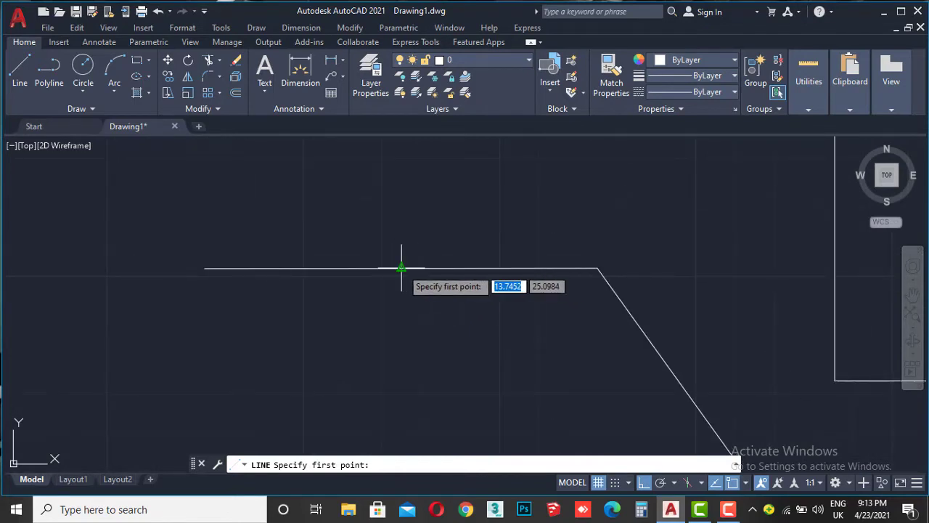
From the midpoint, draw lines up, left and down, then angle to the slanted line's end.
click(405, 267)
scroll(402, 233, down, 5)
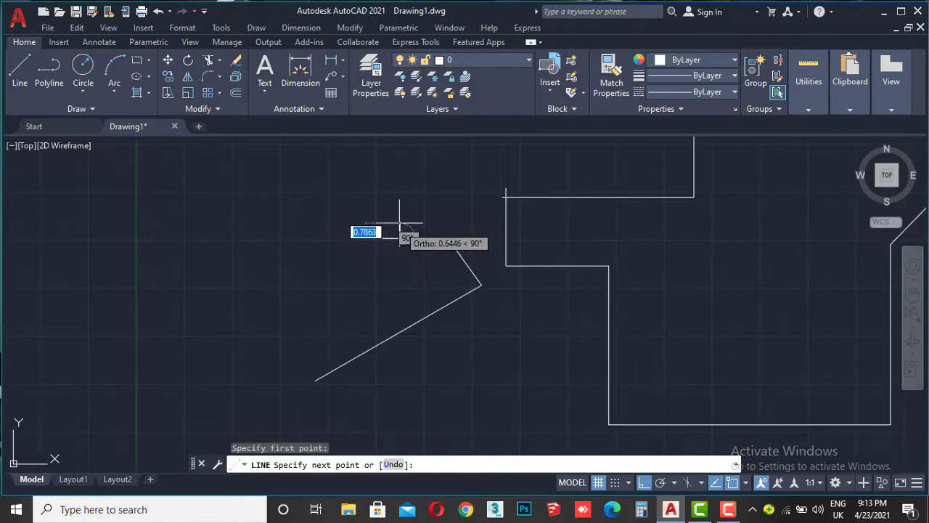
click(282, 192)
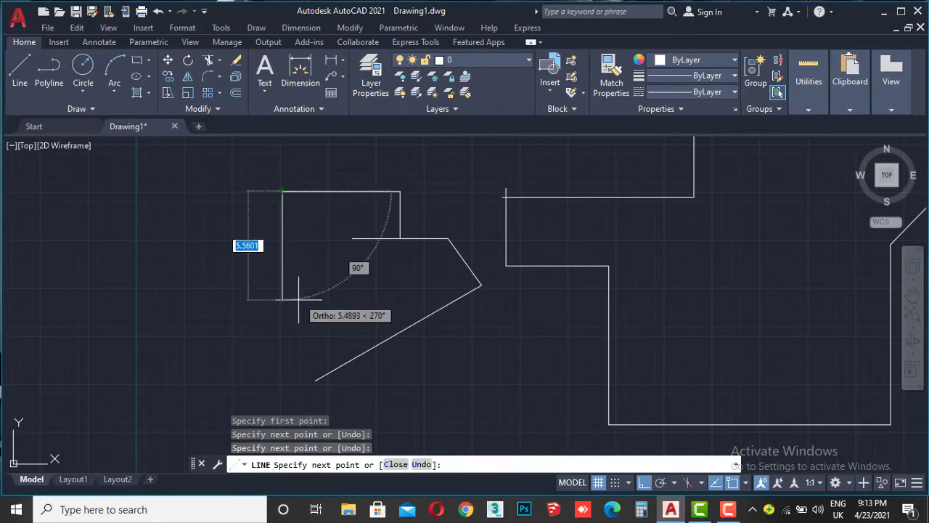
click(282, 359)
middle_drag(344, 257, 377, 193)
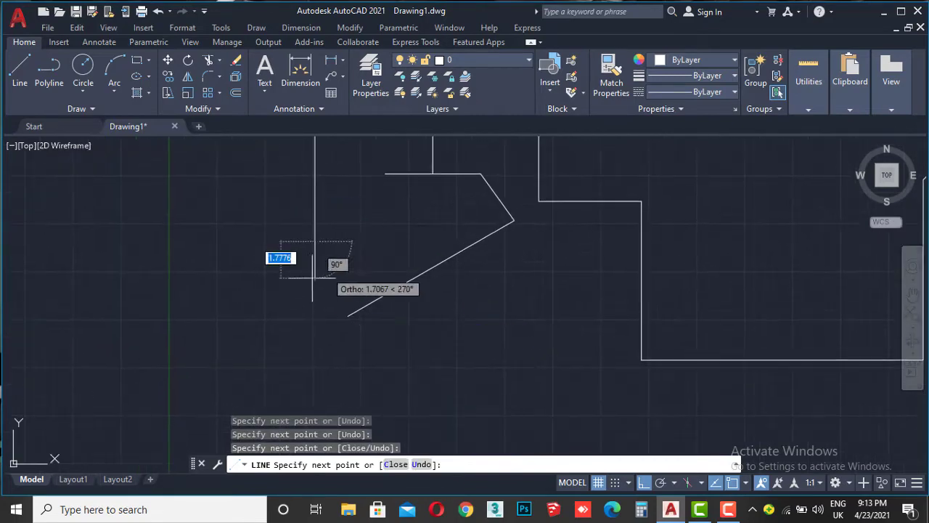
click(644, 483)
scroll(352, 320, up, 3)
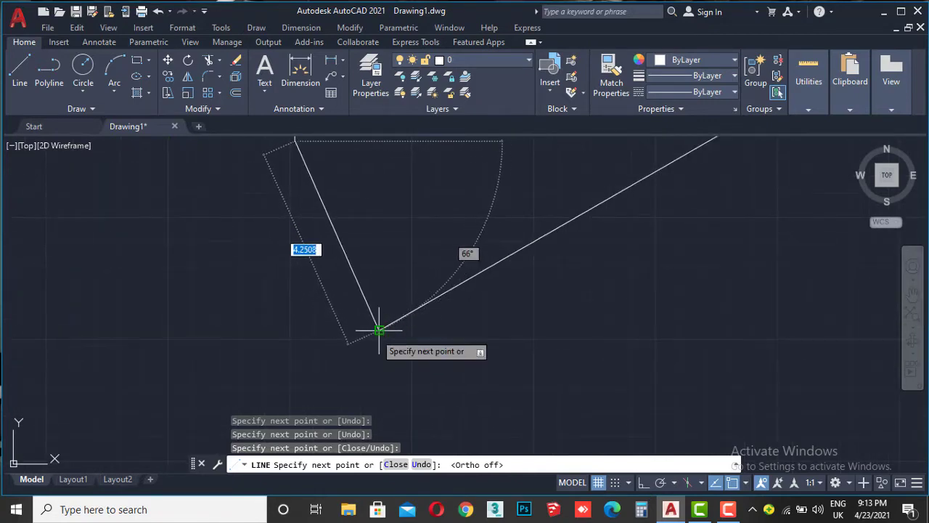
click(378, 331)
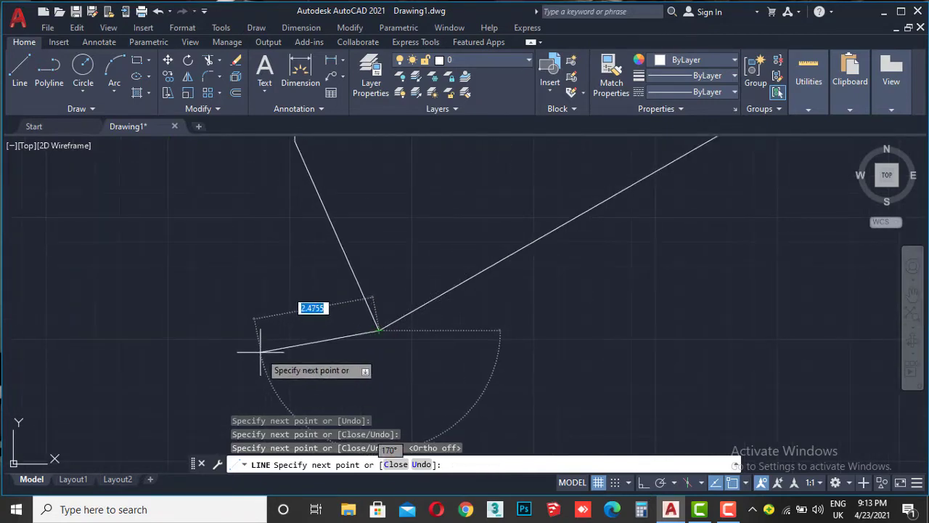
key(Return)
scroll(388, 317, down, 3)
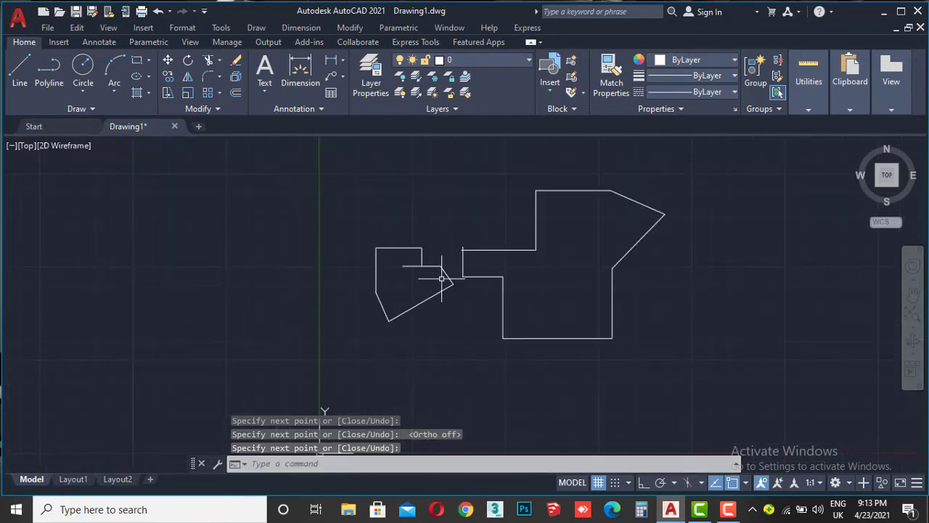
scroll(472, 265, up, 5)
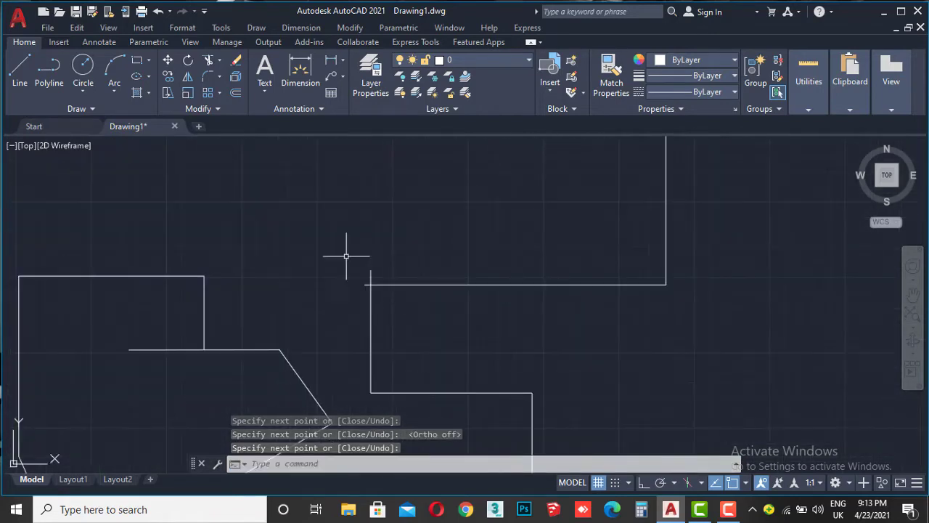
Draw a line up from the outline's corner, then right and perpendicular down to the horizontal line.
click(19, 67)
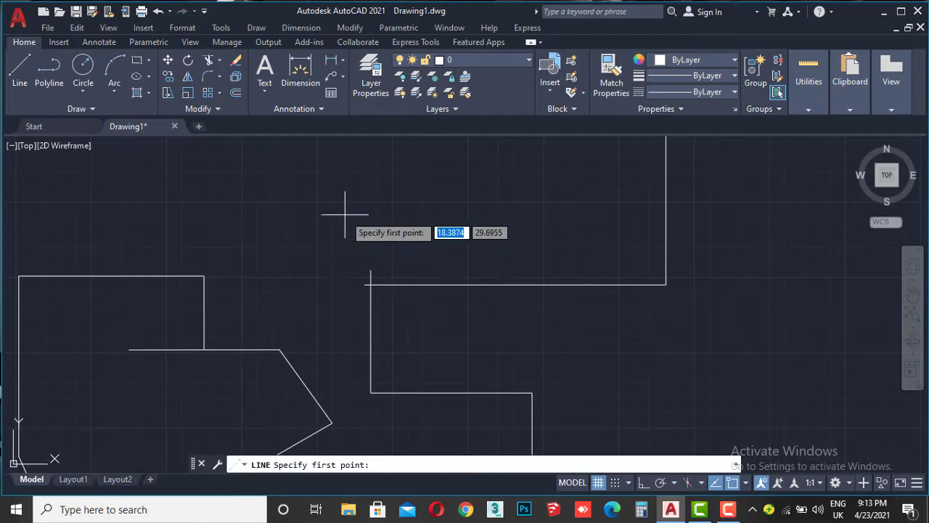
click(371, 270)
click(371, 166)
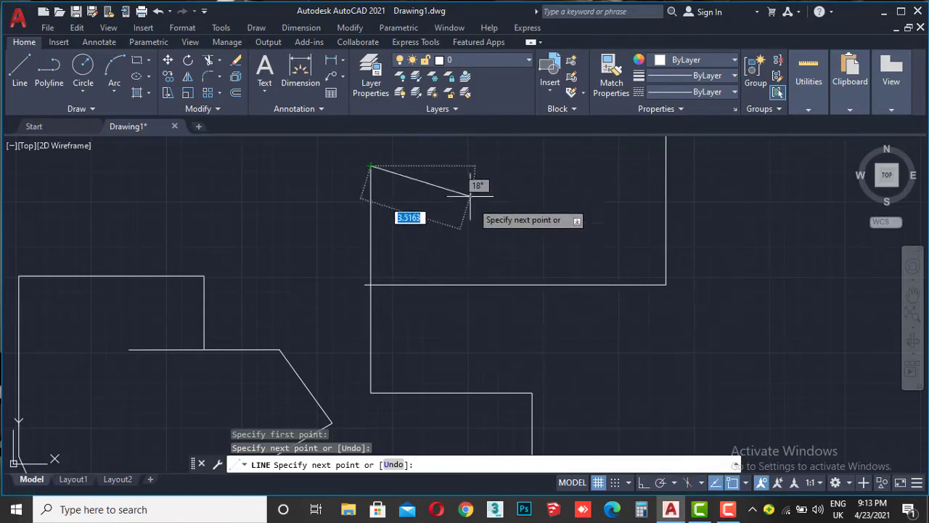
middle_drag(449, 171, 460, 193)
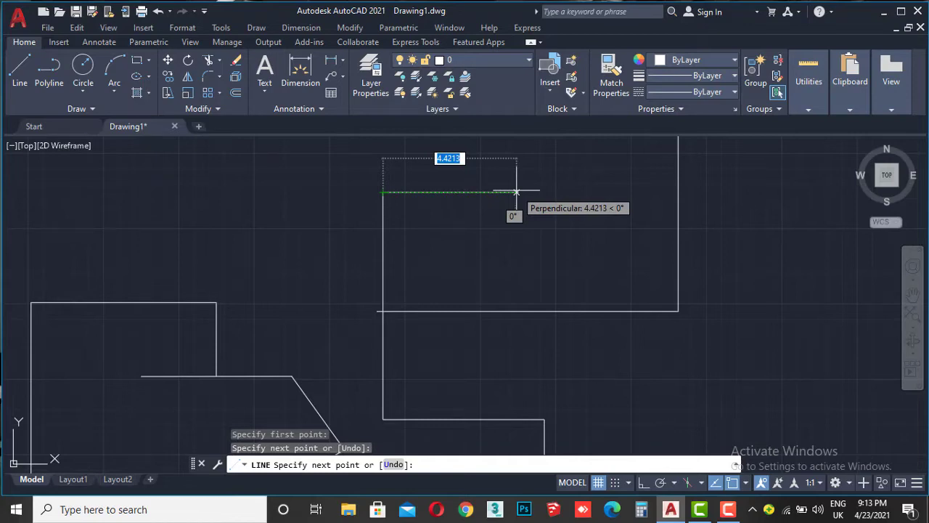
click(639, 483)
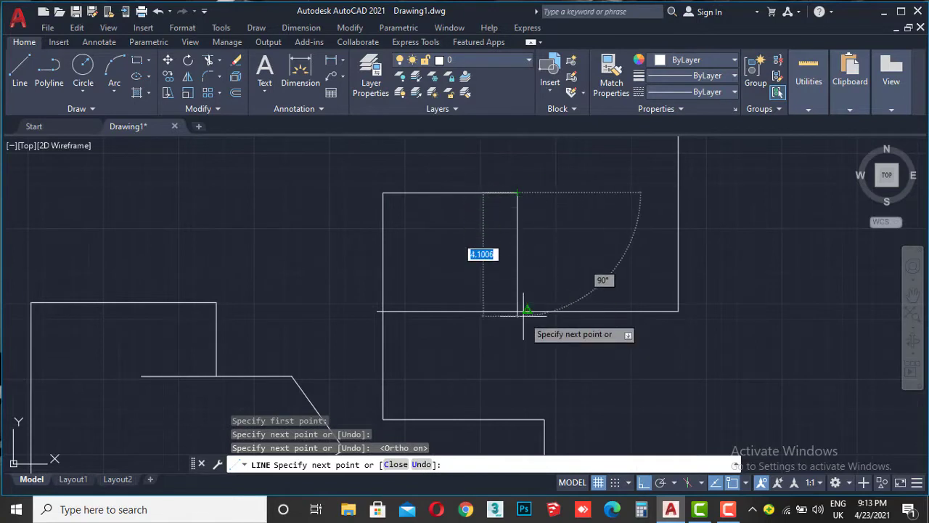
scroll(519, 308, up, 4)
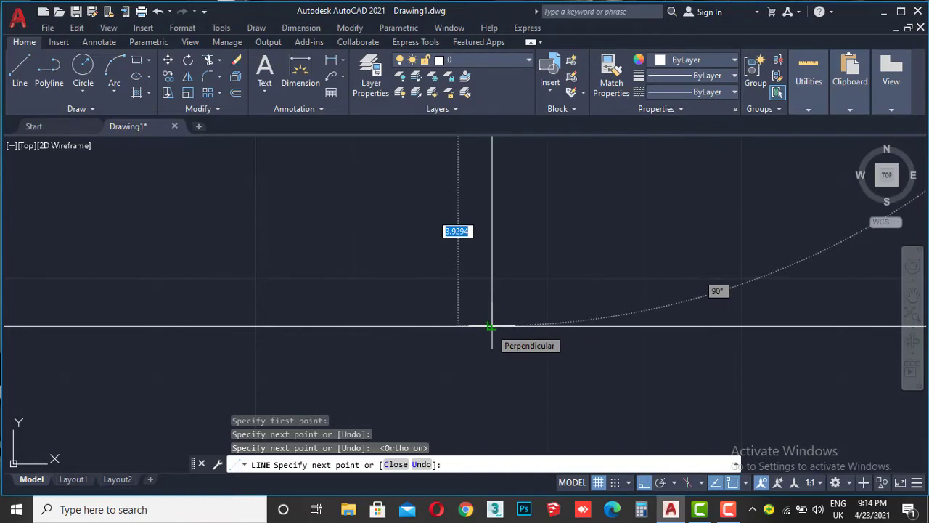
scroll(492, 324, down, 1)
click(493, 320)
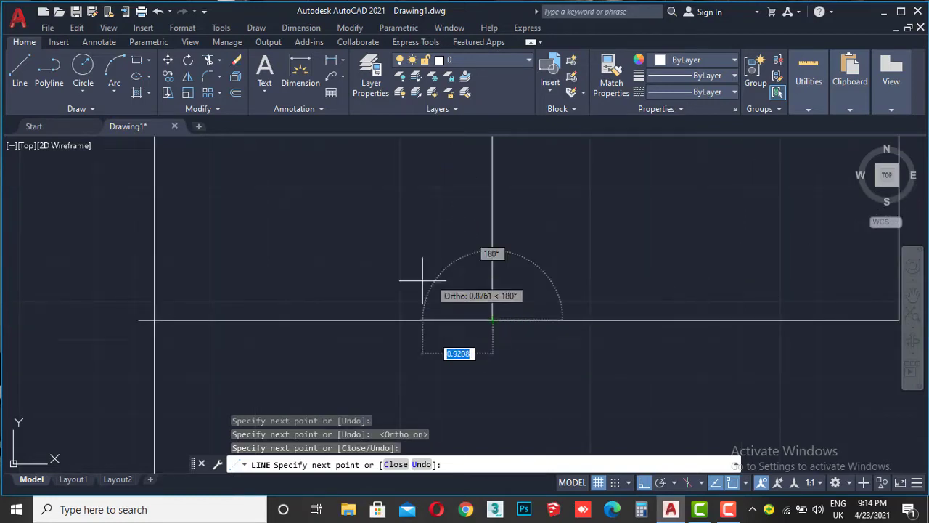
key(Return)
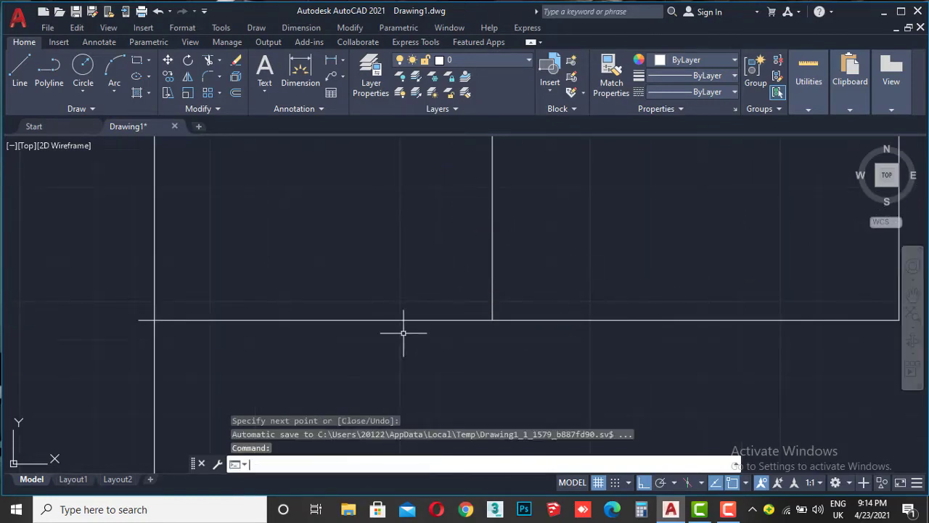
Pan to centre the shapes and raise the screen brightness.
scroll(403, 333, down, 2)
scroll(413, 328, down, 2)
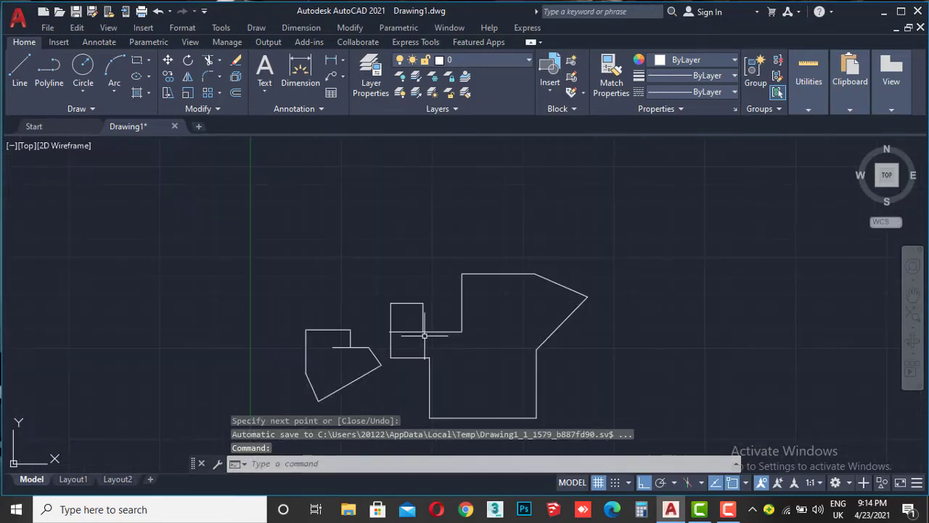
mouse_move(391, 303)
middle_down()
mouse_move(426, 301)
mouse_move(473, 270)
mouse_move(442, 245)
middle_up()
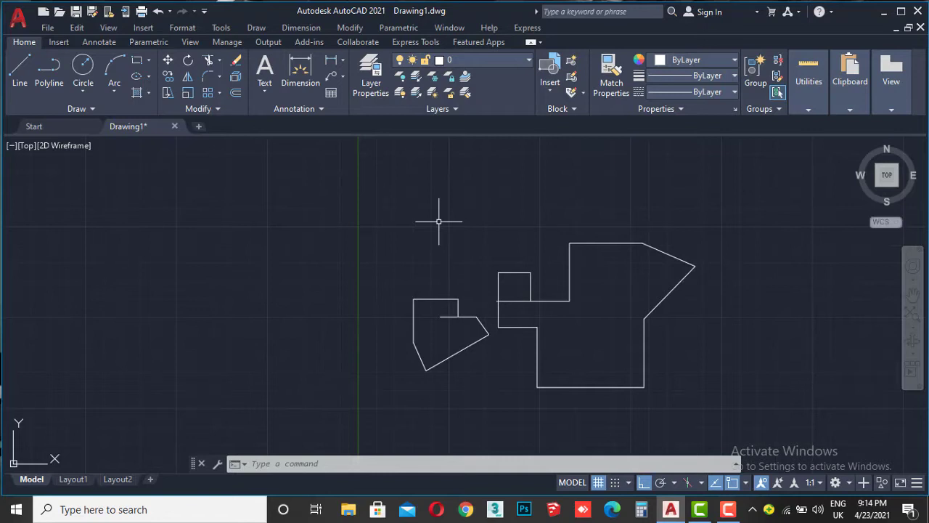
key(XF86MonBrightnessUp)
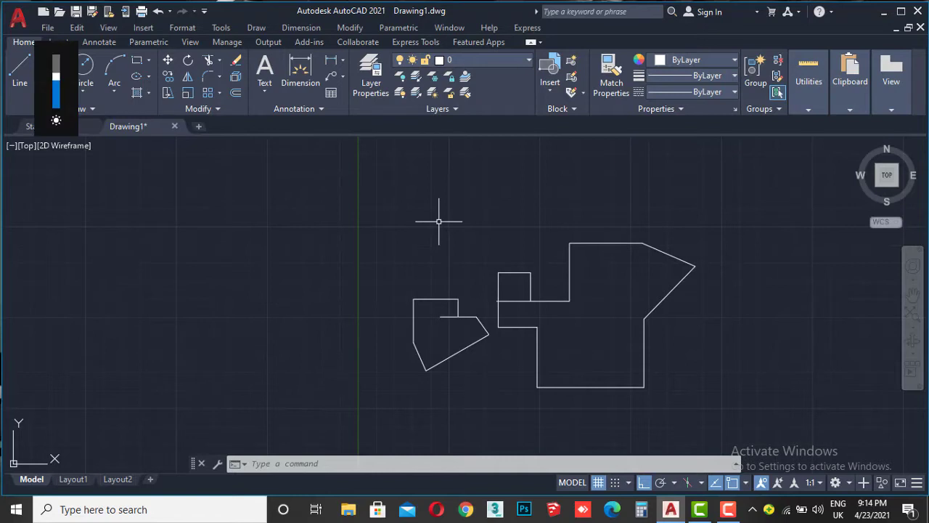
key(XF86MonBrightnessUp)
key(XF86MonBrightnessUp)
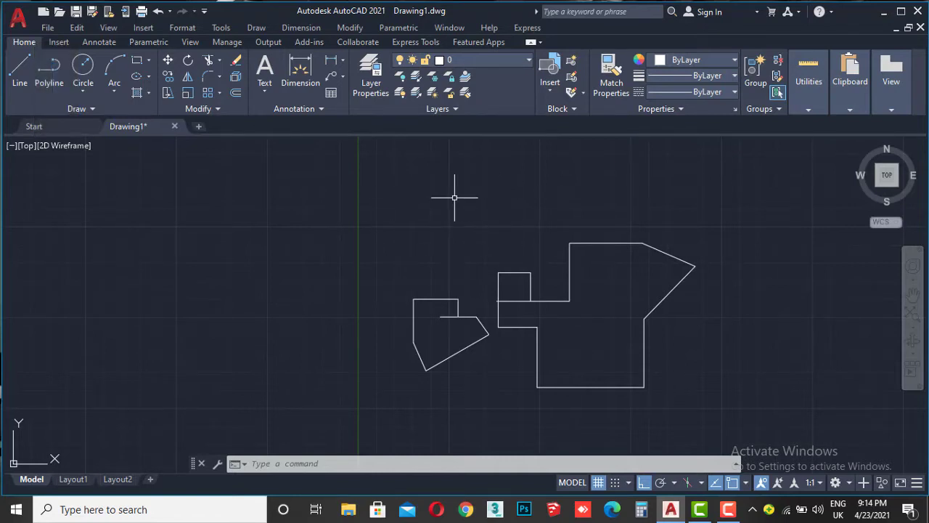
Set the Options Display colour theme to Light and apply it.
right_click(455, 197)
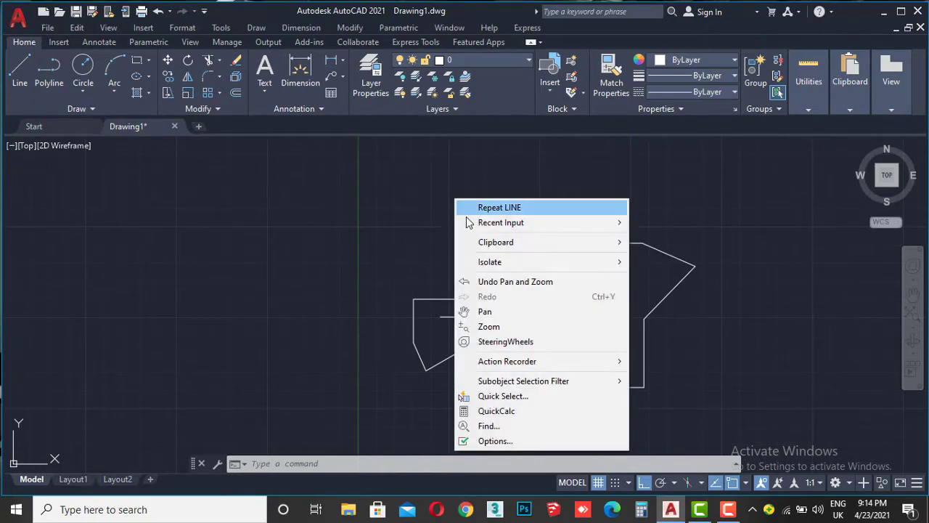
click(539, 444)
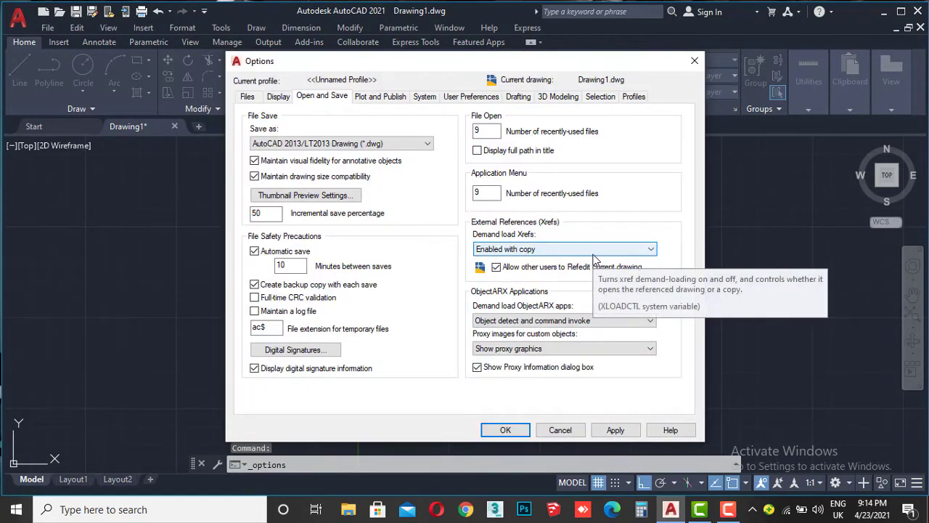
click(277, 96)
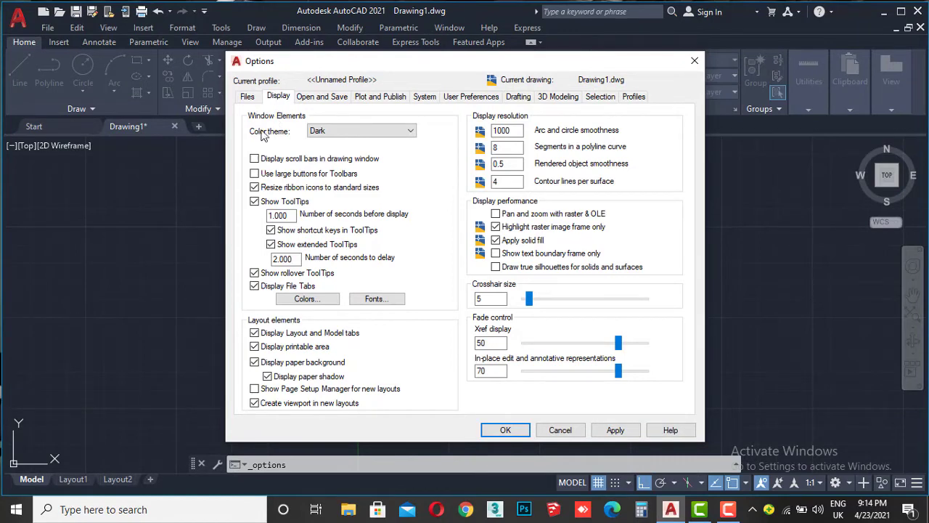
click(362, 134)
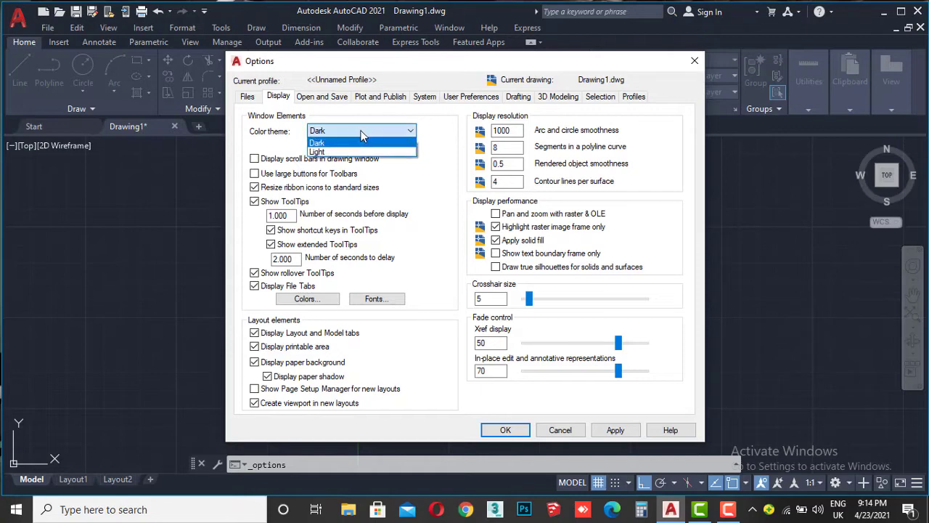
click(355, 152)
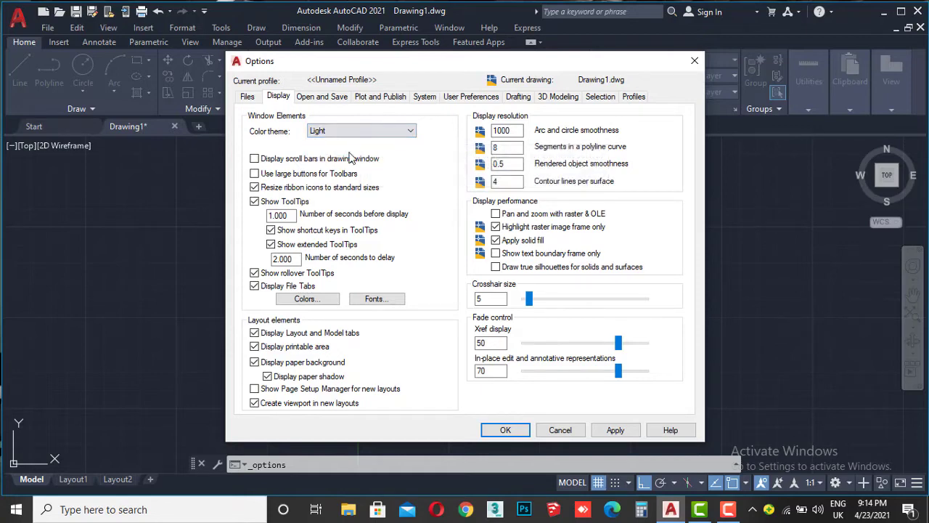
click(624, 432)
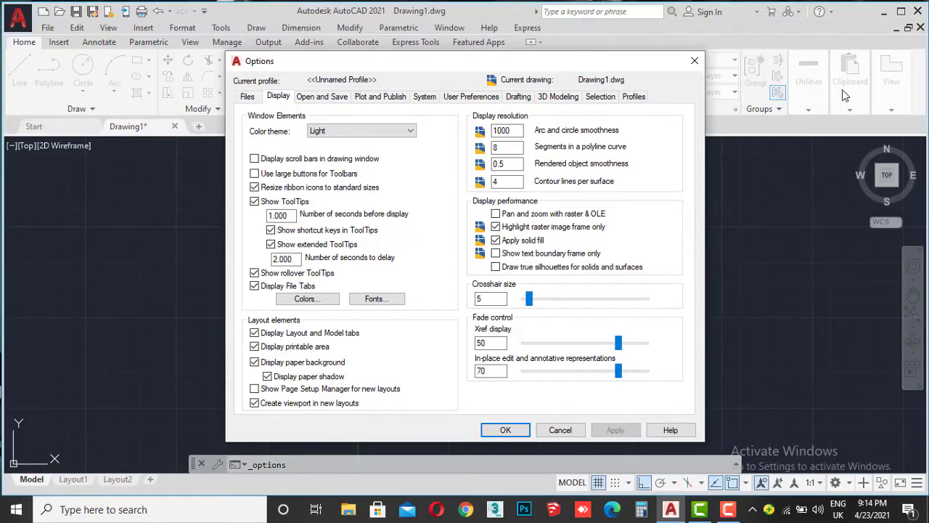
Switch the colour theme back to Dark and apply it.
mouse_move(400, 69)
mouse_down()
mouse_move(404, 187)
mouse_move(450, 260)
mouse_move(399, 126)
mouse_move(390, 47)
mouse_up()
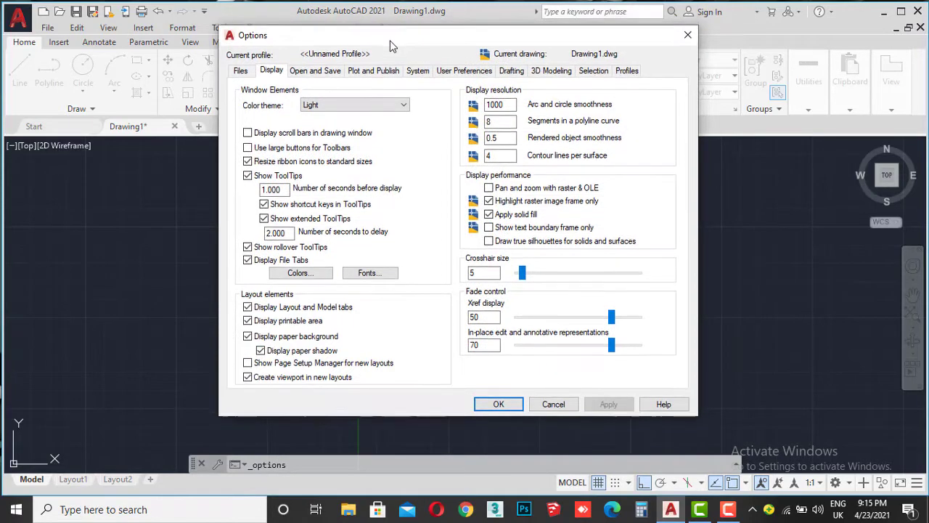
click(337, 106)
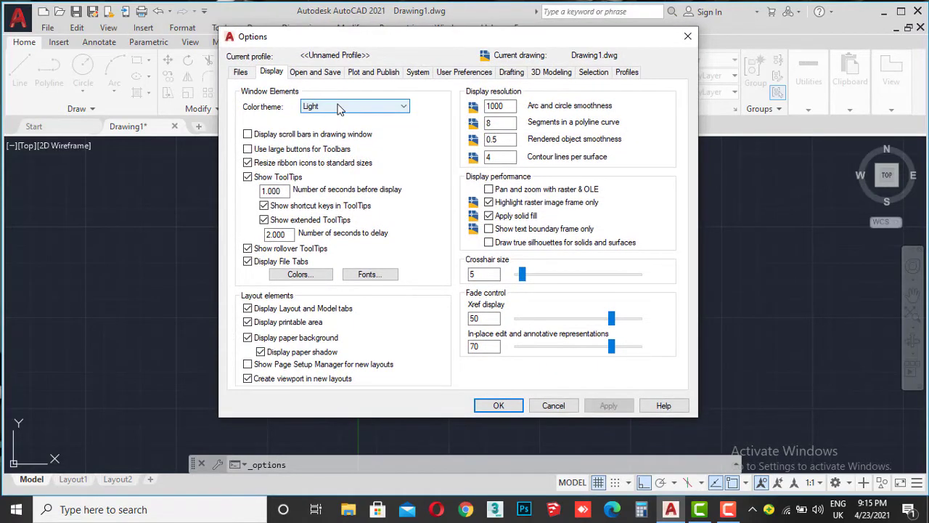
click(316, 118)
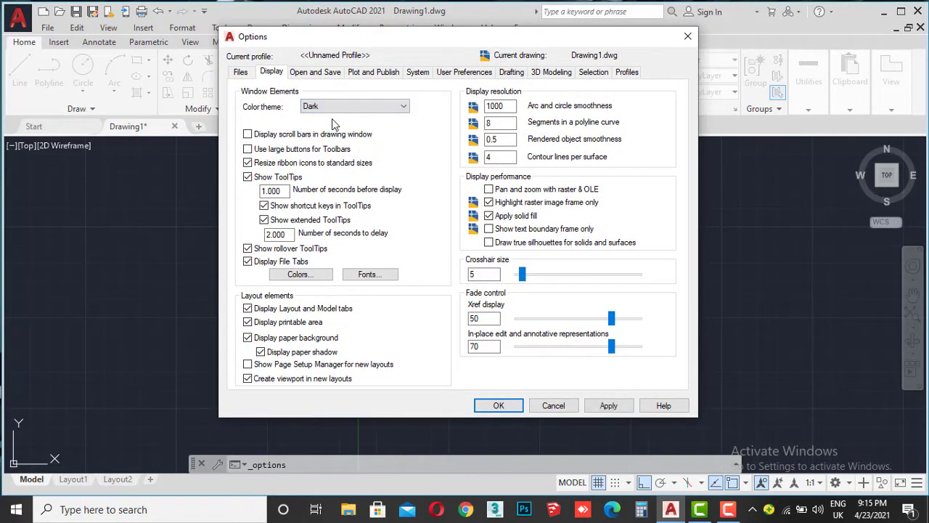
click(614, 409)
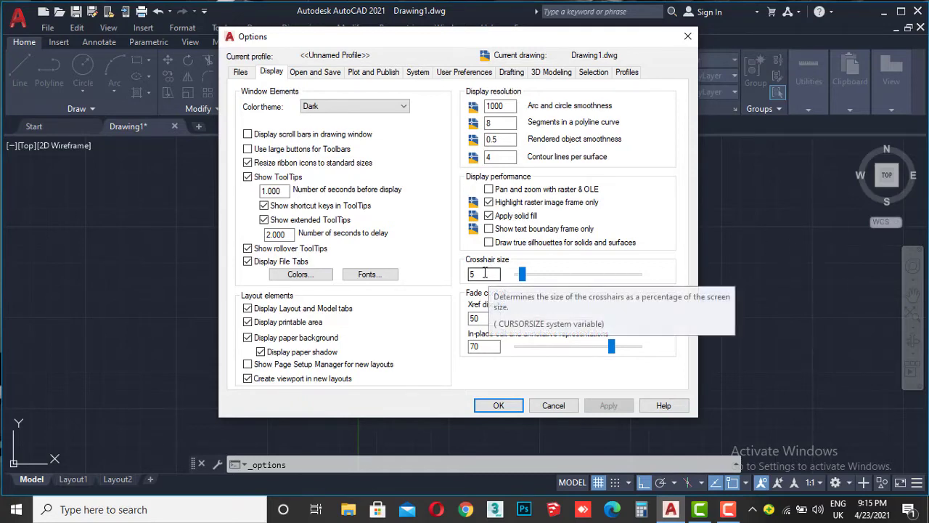
Set the crosshair size to 71, apply, and close Options.
drag(522, 274, 602, 279)
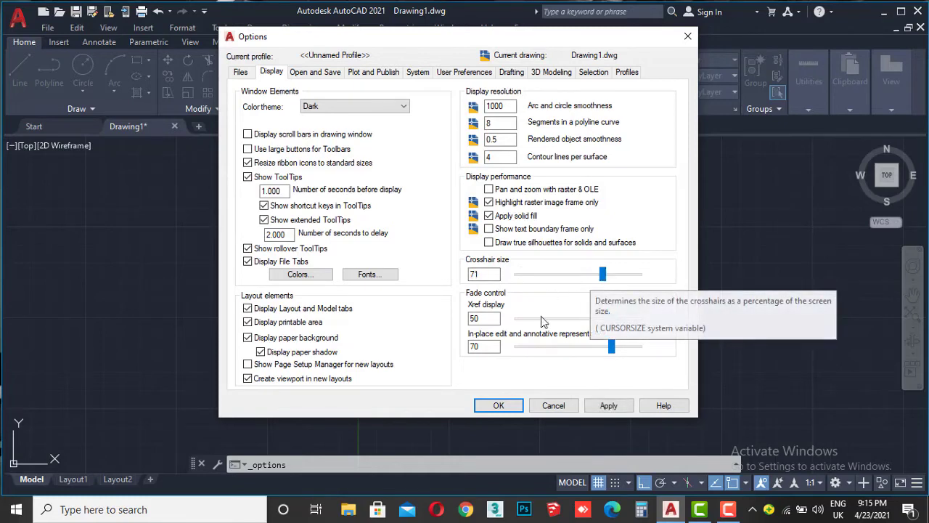
click(609, 405)
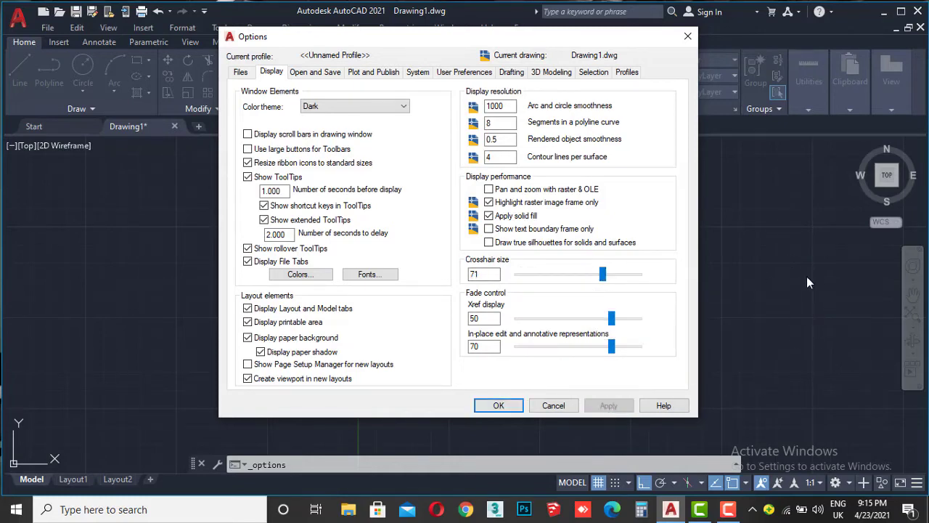
click(517, 405)
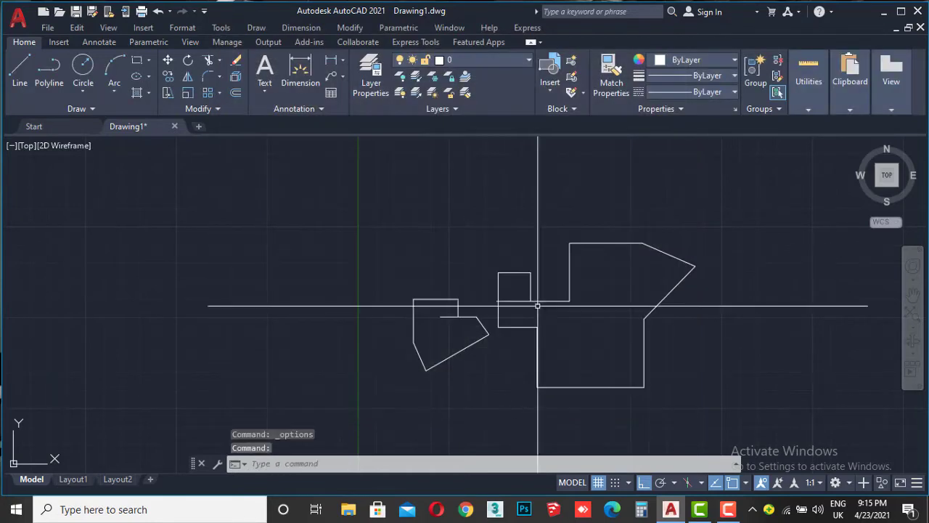
Draw an open zigzag chain of connected lines to the right of the small outlines.
scroll(279, 281, down, 3)
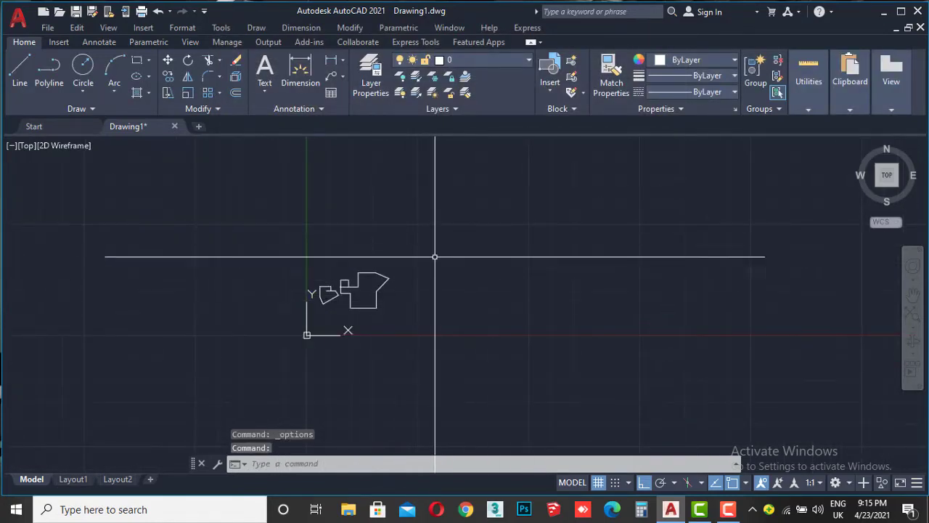
scroll(506, 220, up, 2)
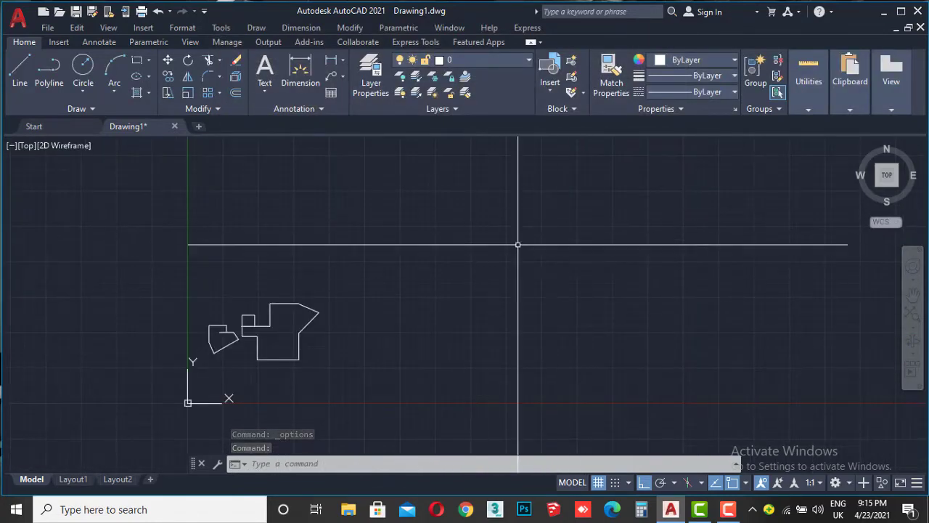
click(20, 73)
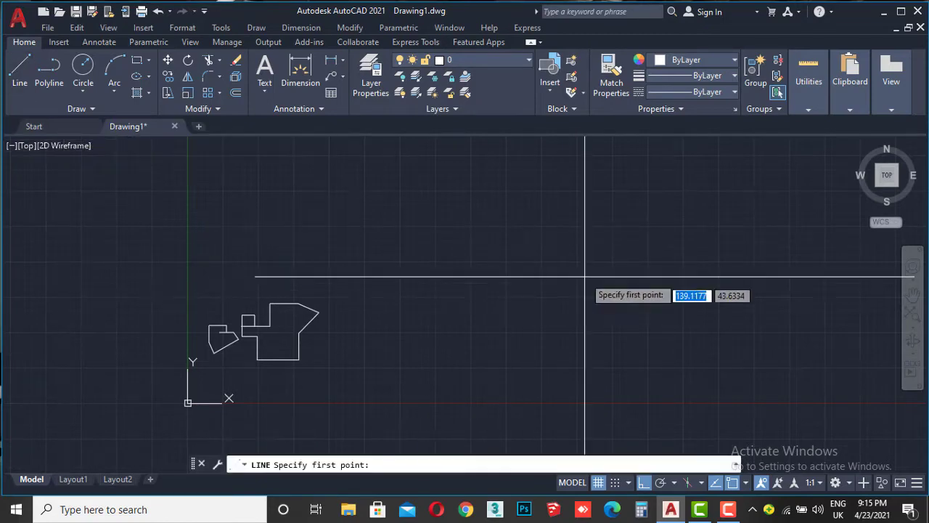
click(644, 482)
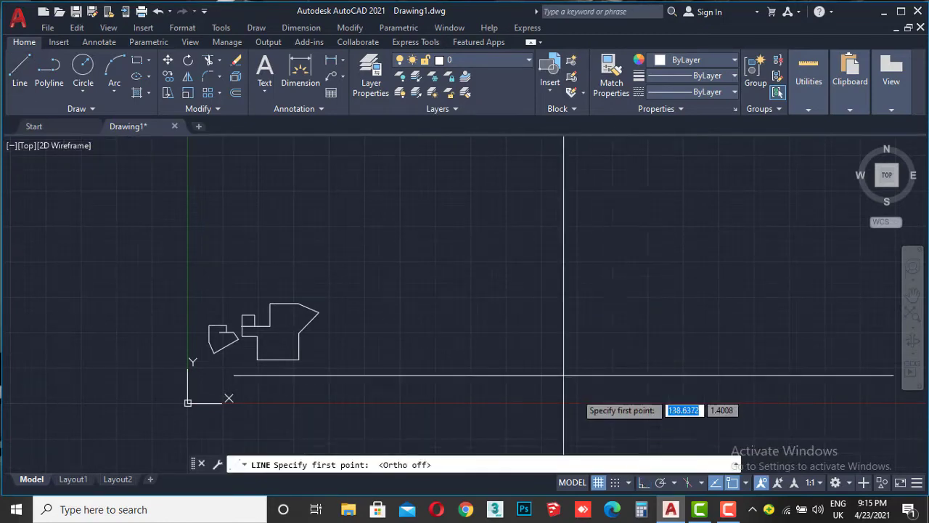
click(418, 214)
click(617, 341)
click(667, 175)
click(757, 318)
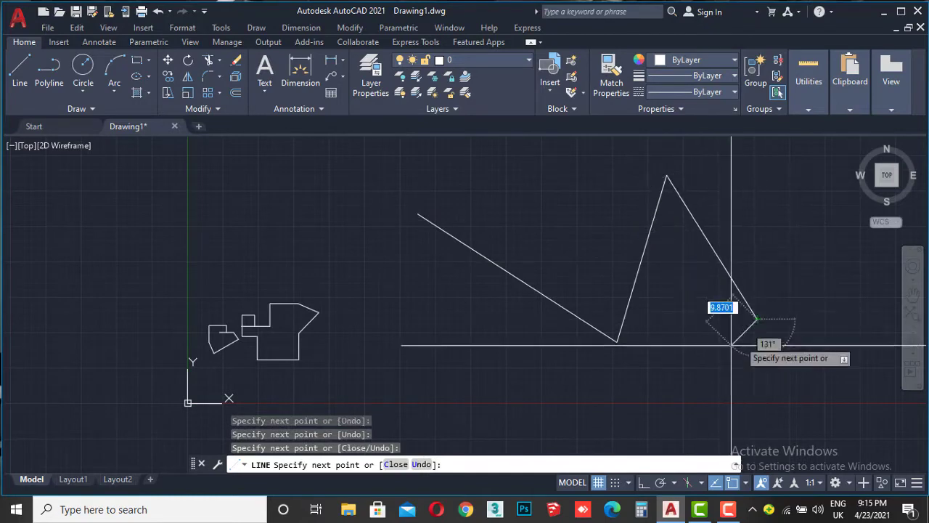
click(670, 388)
click(500, 398)
click(419, 275)
click(366, 337)
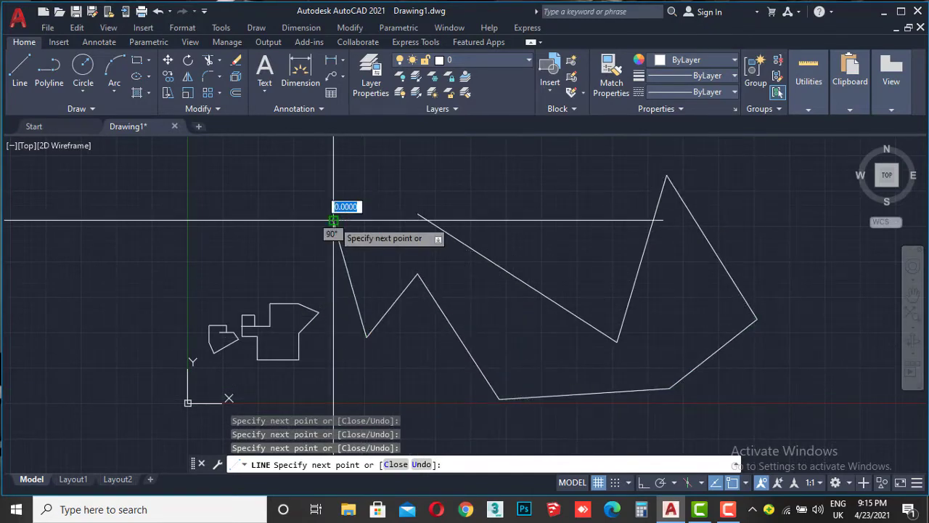
click(333, 220)
key(Return)
scroll(465, 200, down, 4)
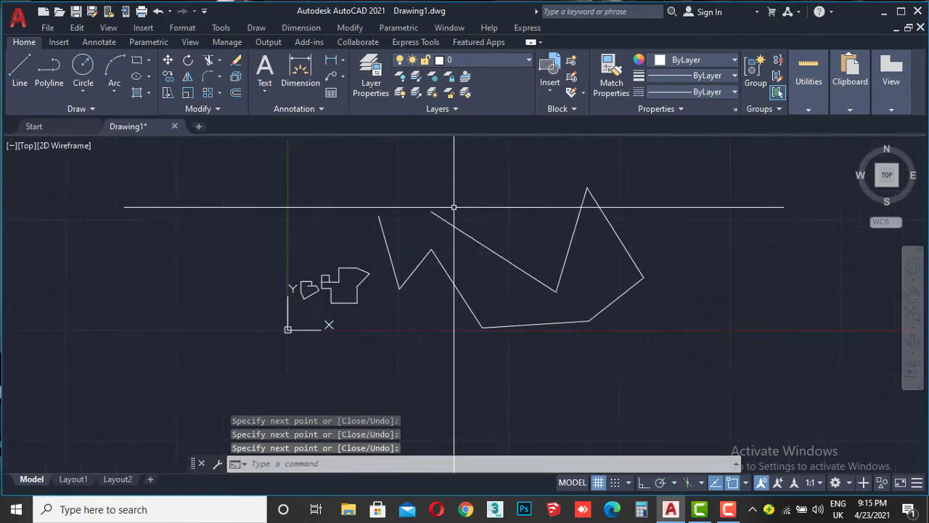
scroll(457, 195, down, 1)
Set the crosshair size to 5 in Options.
right_click(457, 195)
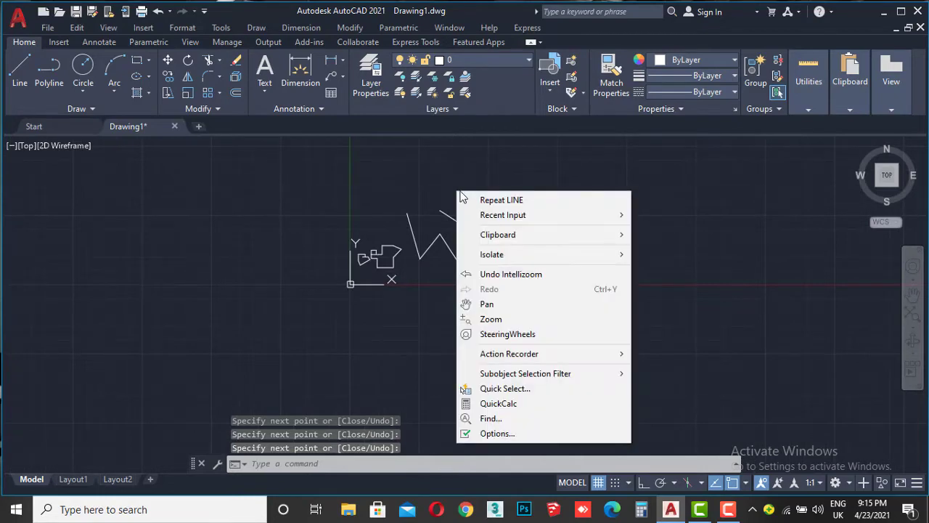
click(530, 436)
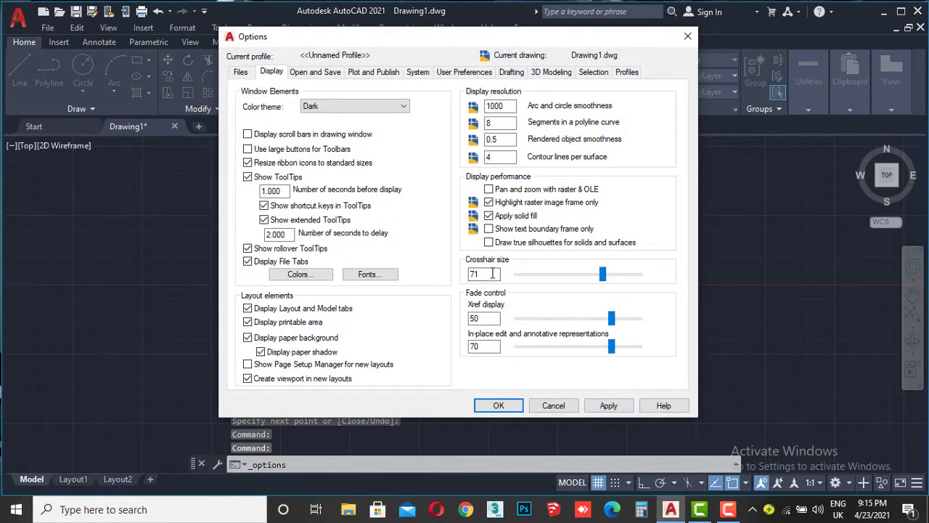
double_click(493, 273)
text(5)
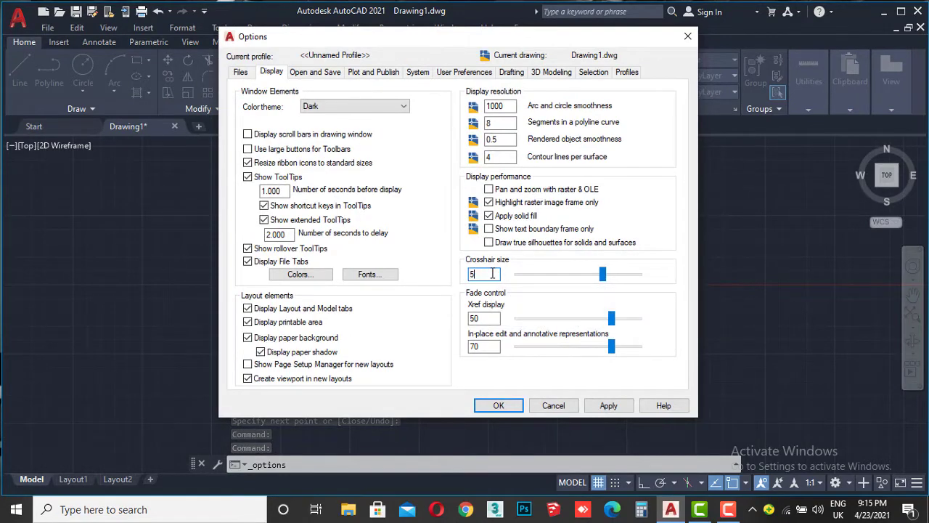
key(Return)
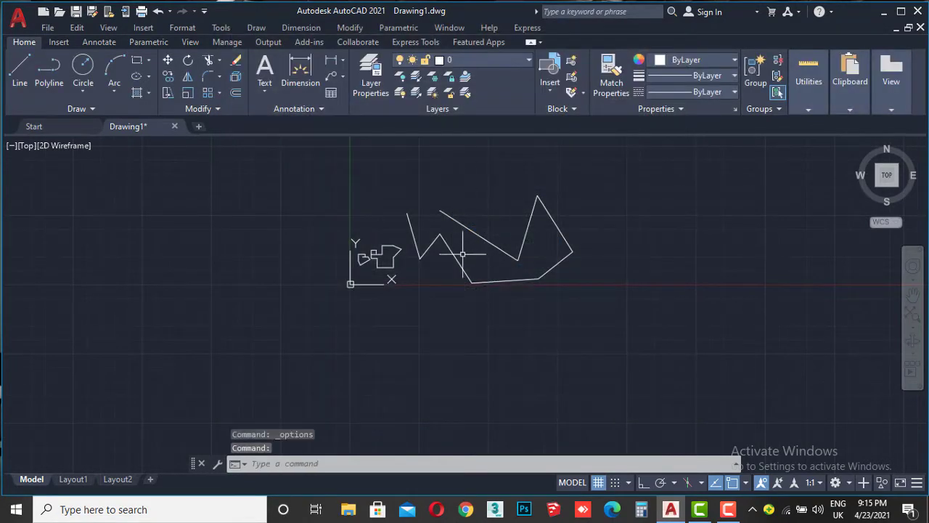
Reopen the Options dialog on its Display settings.
right_click(481, 181)
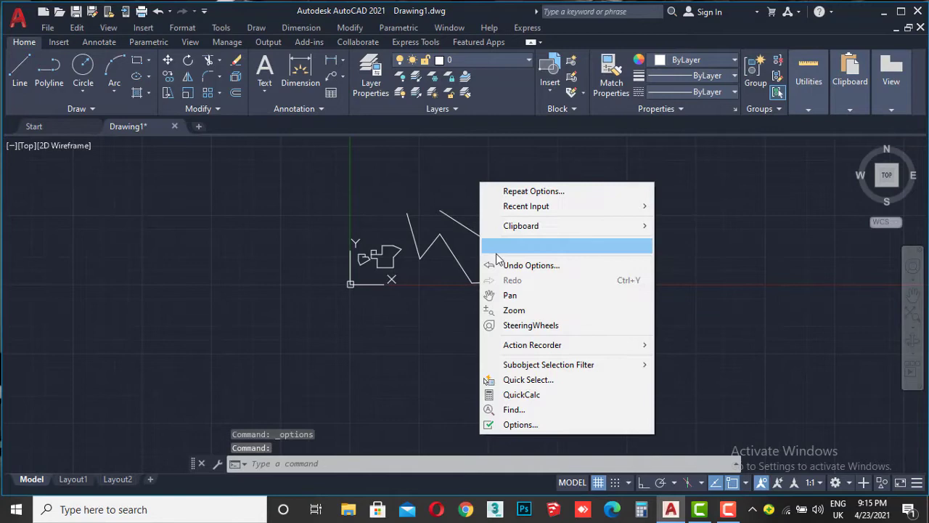
click(533, 427)
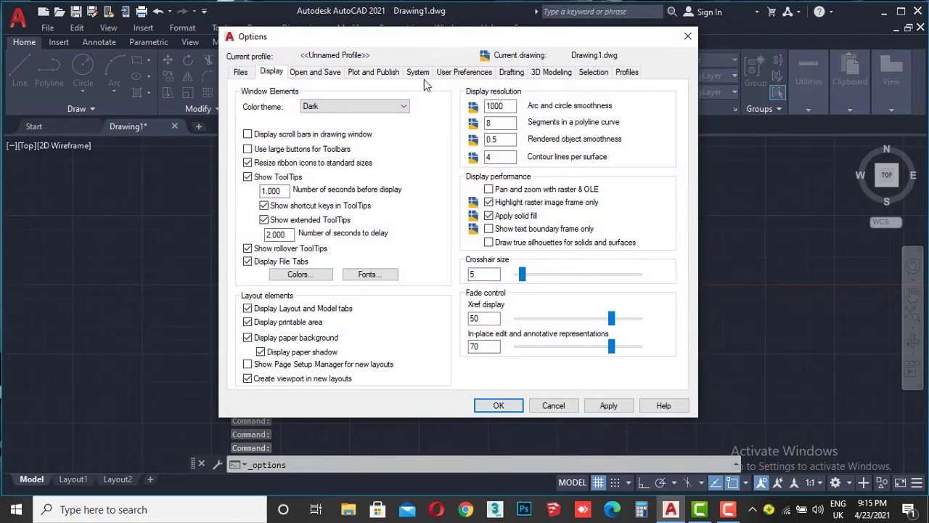
drag(421, 39, 428, 47)
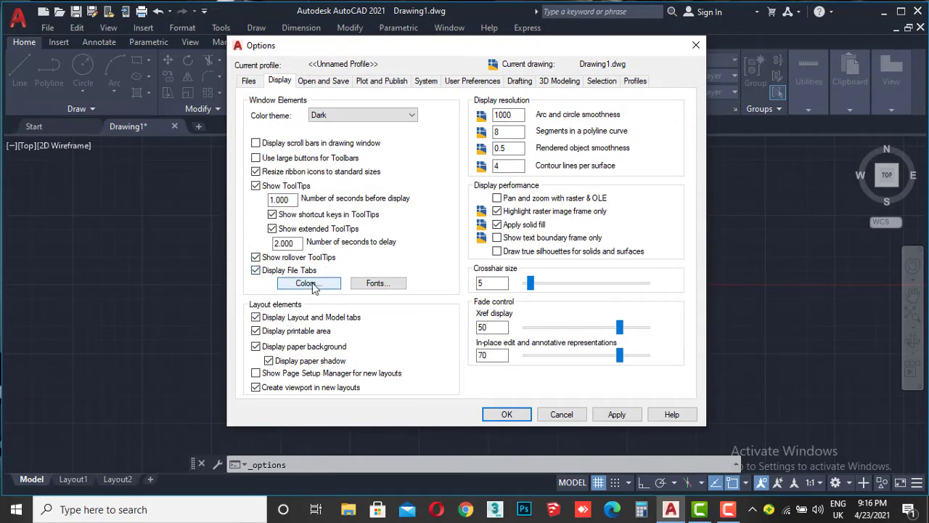
Set the 2D model space background to white and apply it.
click(314, 284)
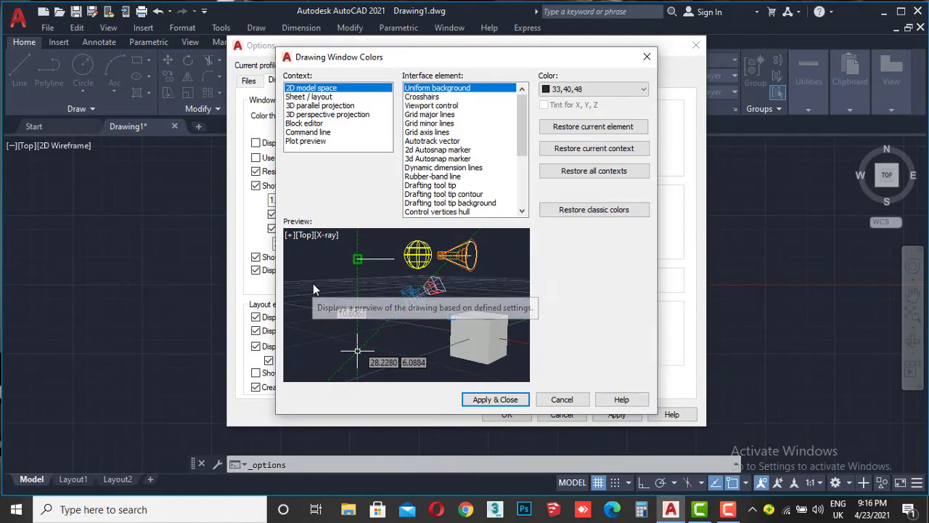
click(607, 90)
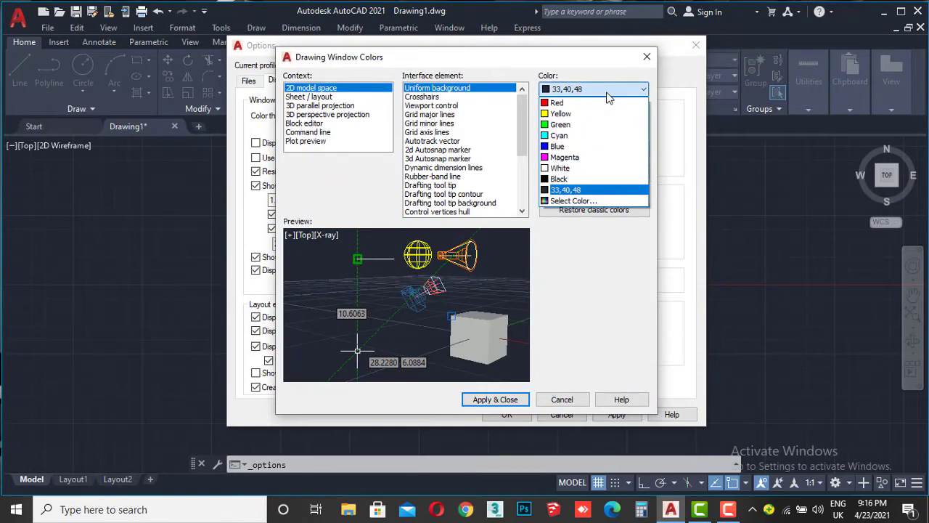
click(581, 167)
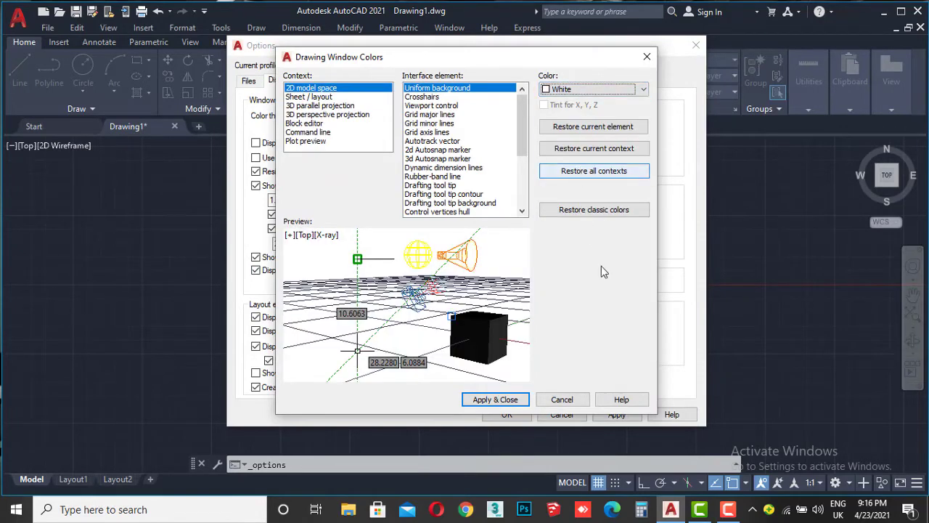
click(490, 399)
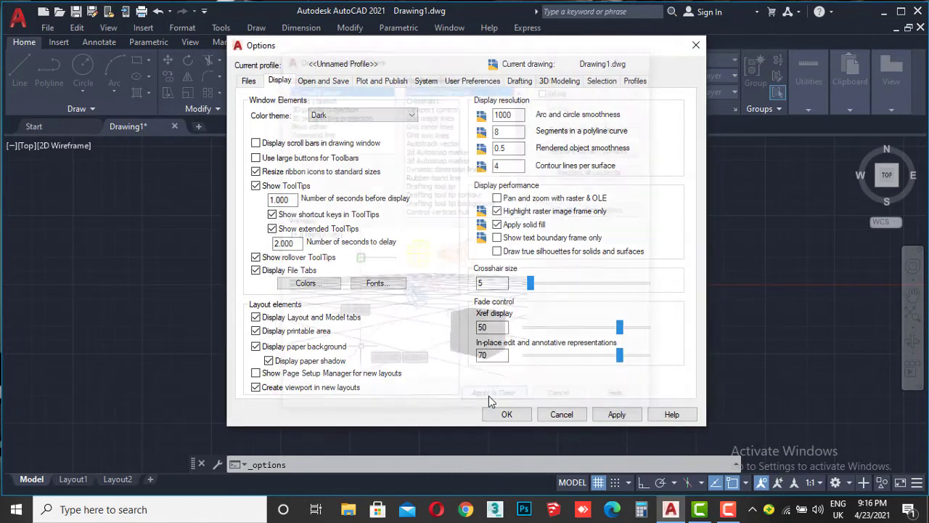
click(618, 414)
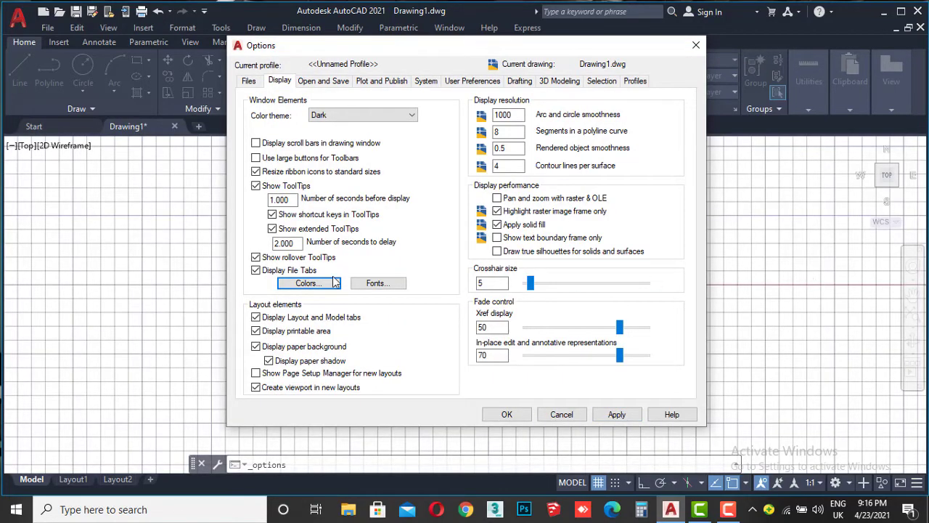
mouse_move(453, 43)
mouse_down()
mouse_move(284, 46)
mouse_move(481, 375)
mouse_up()
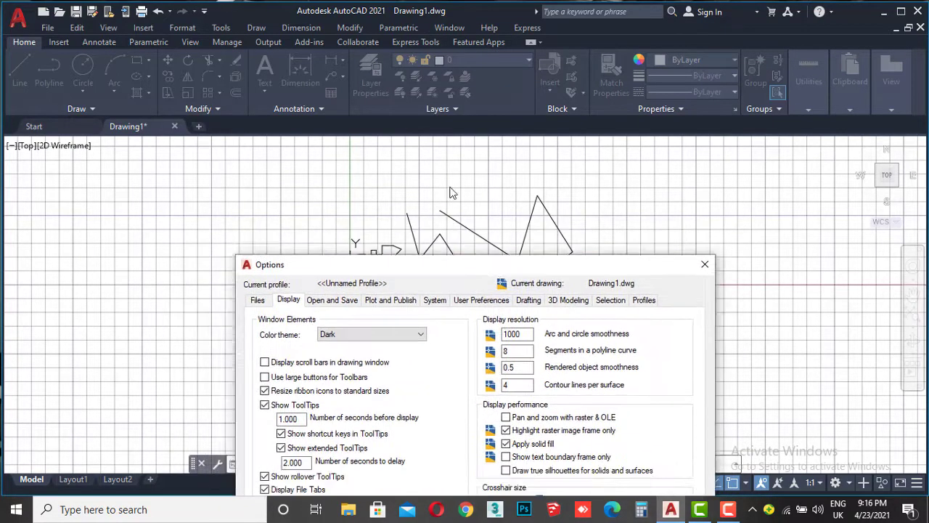
drag(479, 375, 387, 54)
Change the 2D model space background back to black.
click(234, 288)
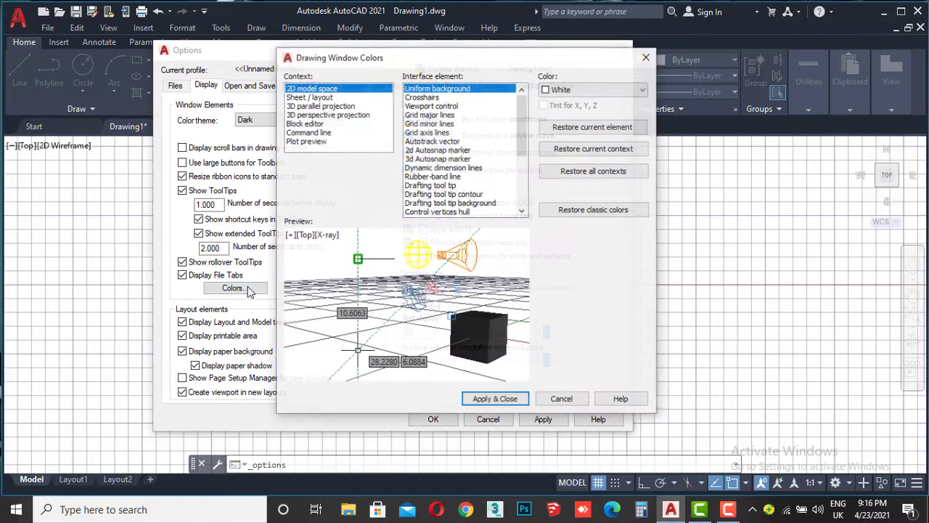
click(592, 90)
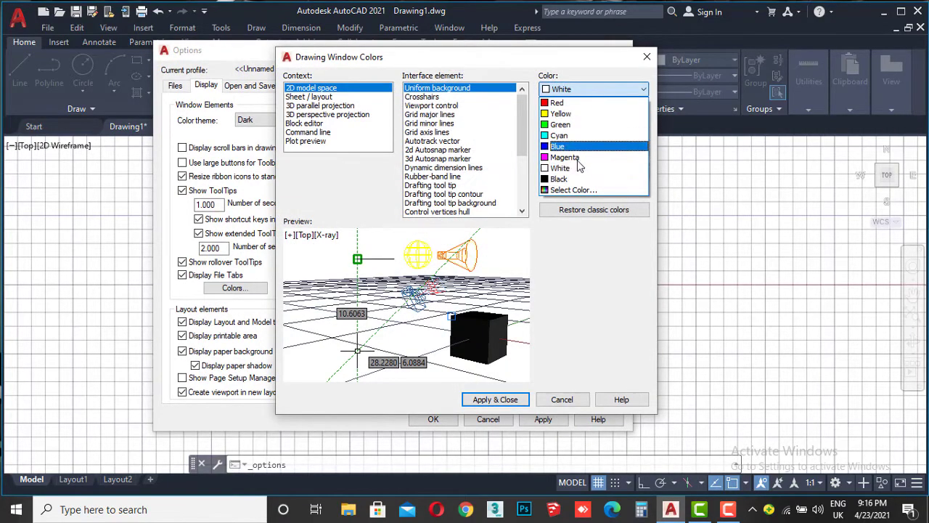
click(570, 181)
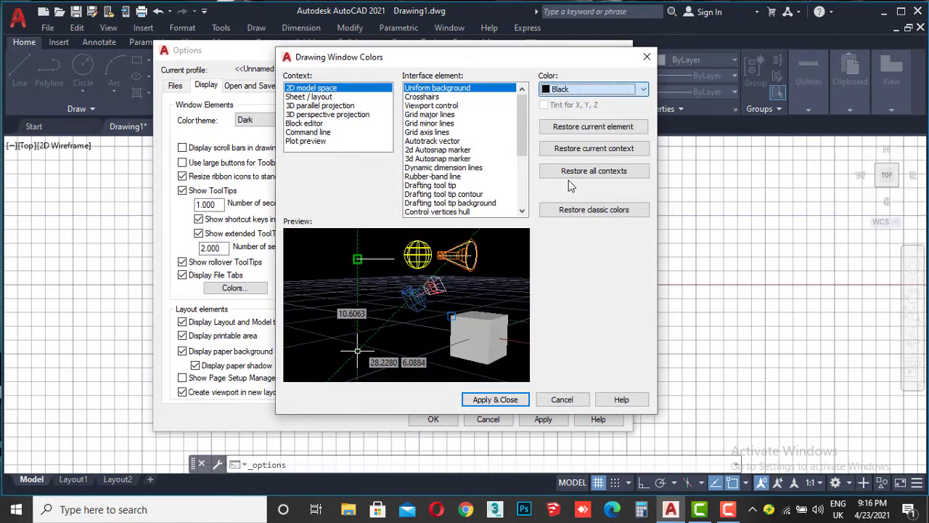
click(495, 400)
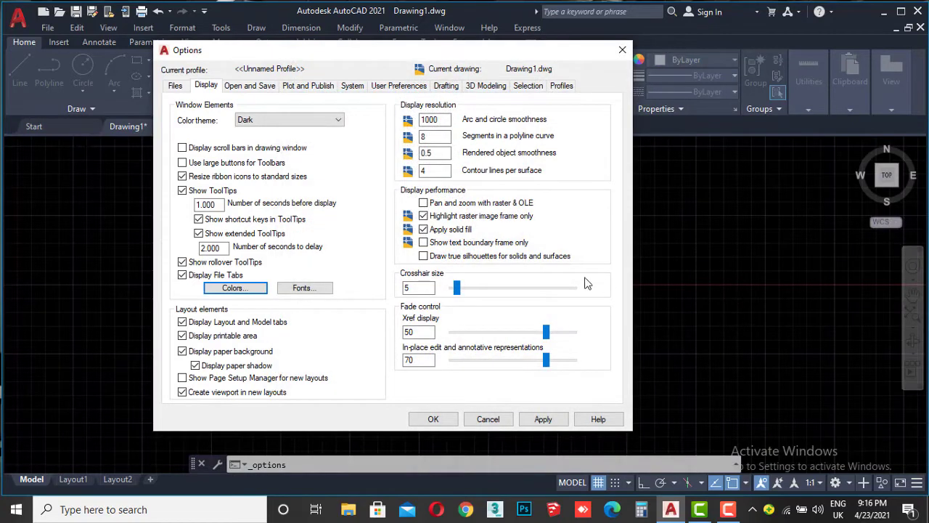
Under Open and Save, keep AutoCAD 2013/LT2013 format and 10-minute autosave, and hide digital signature information.
click(249, 90)
drag(332, 50, 371, 57)
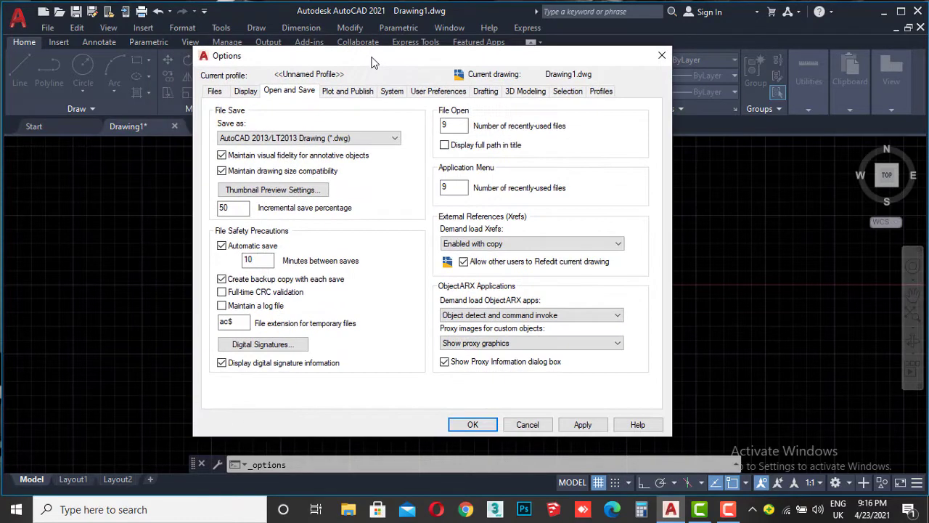
click(355, 142)
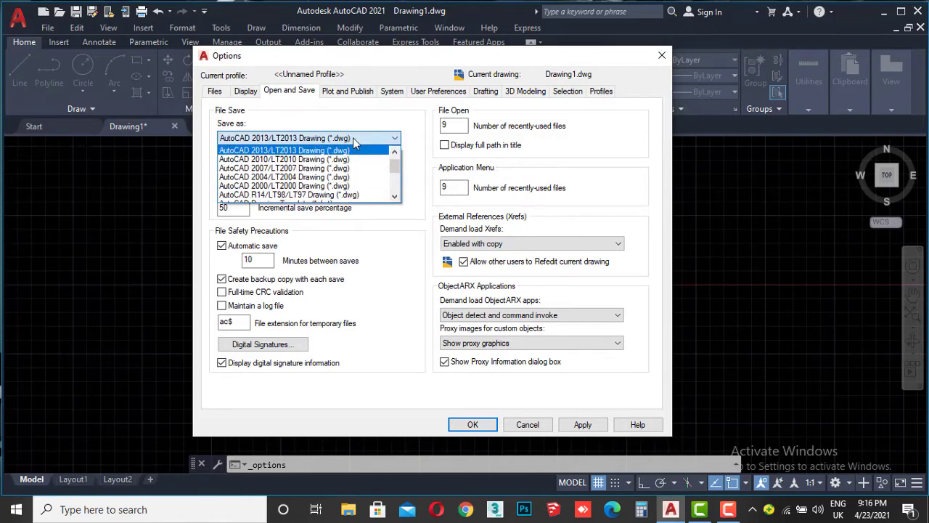
scroll(309, 161, up, 1)
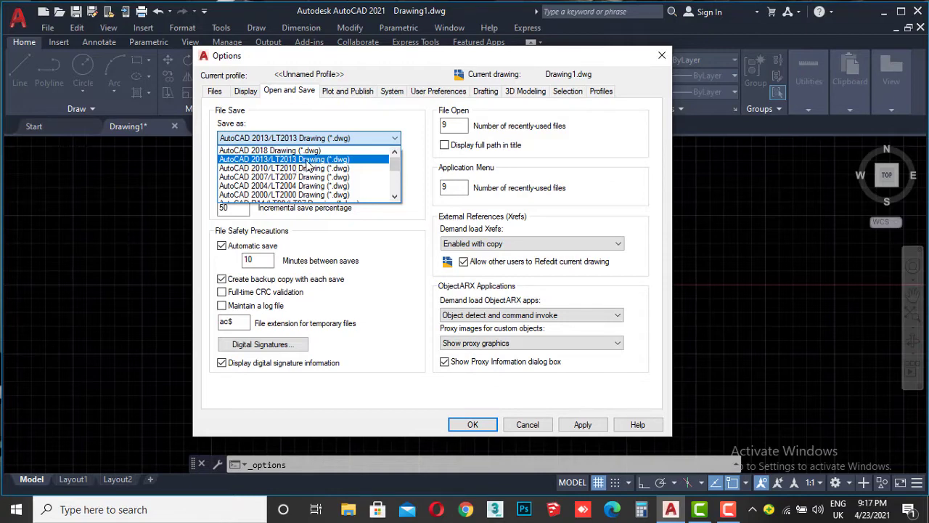
click(306, 161)
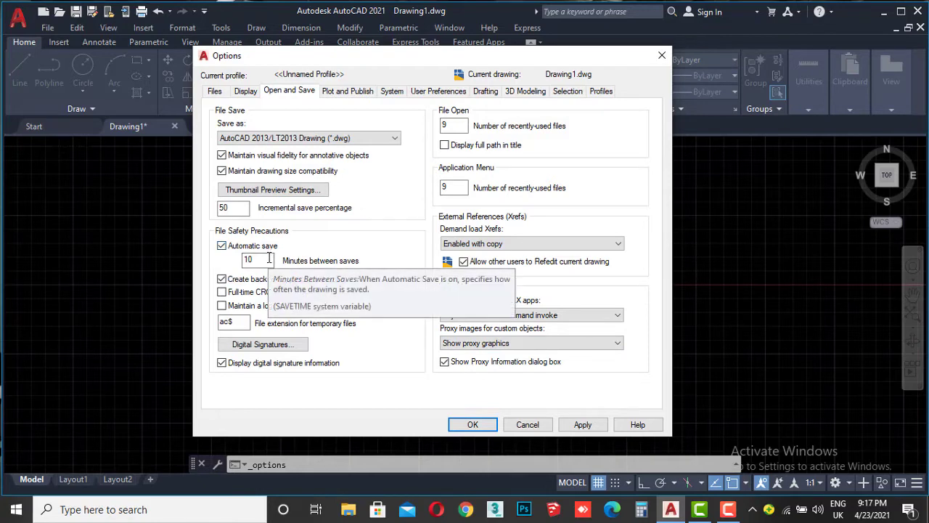
mouse_move(257, 260)
click(268, 258)
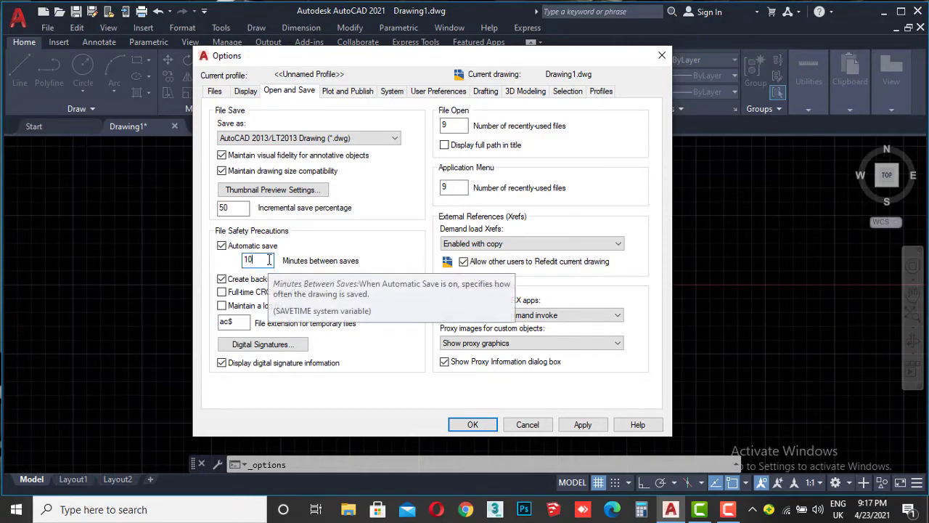
click(387, 361)
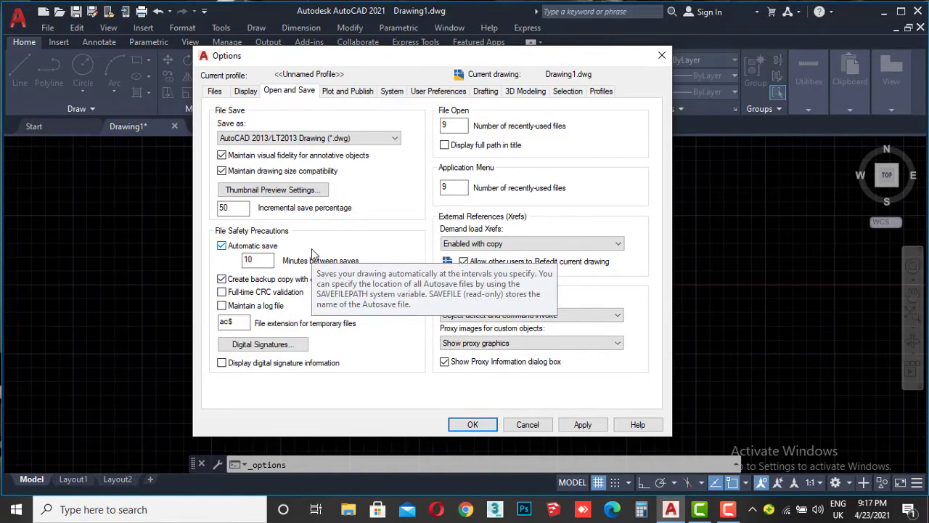
Review each Options tab from Plot and Publish through Profiles and back to Files.
click(358, 93)
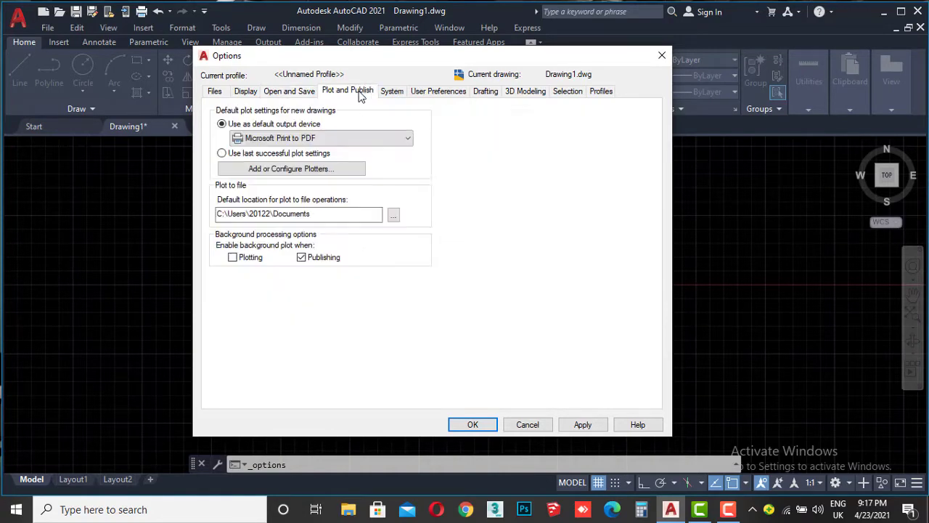
click(397, 95)
click(439, 93)
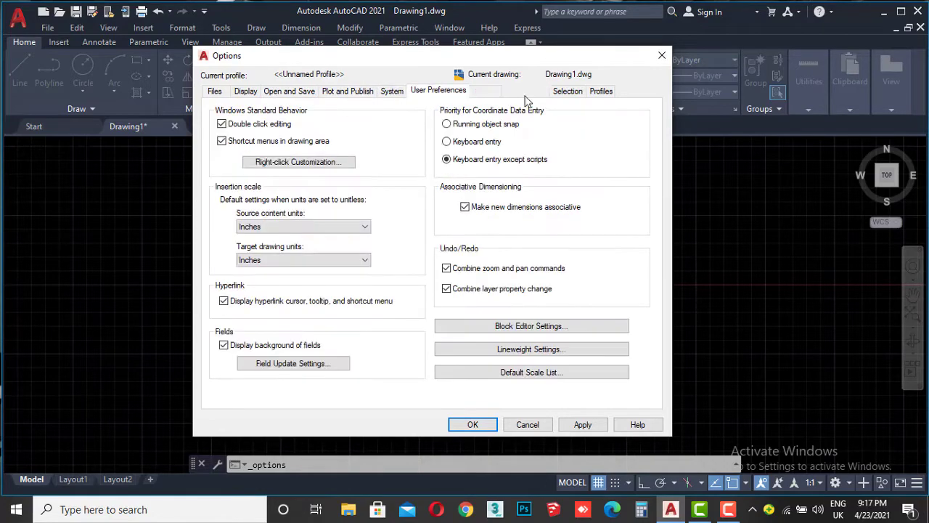
click(482, 92)
click(521, 92)
click(570, 93)
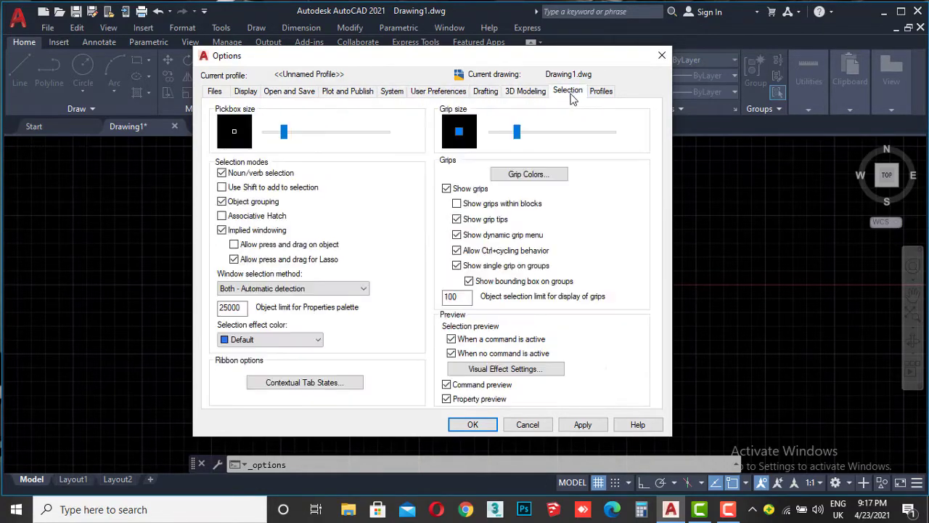
click(601, 93)
click(526, 93)
click(486, 92)
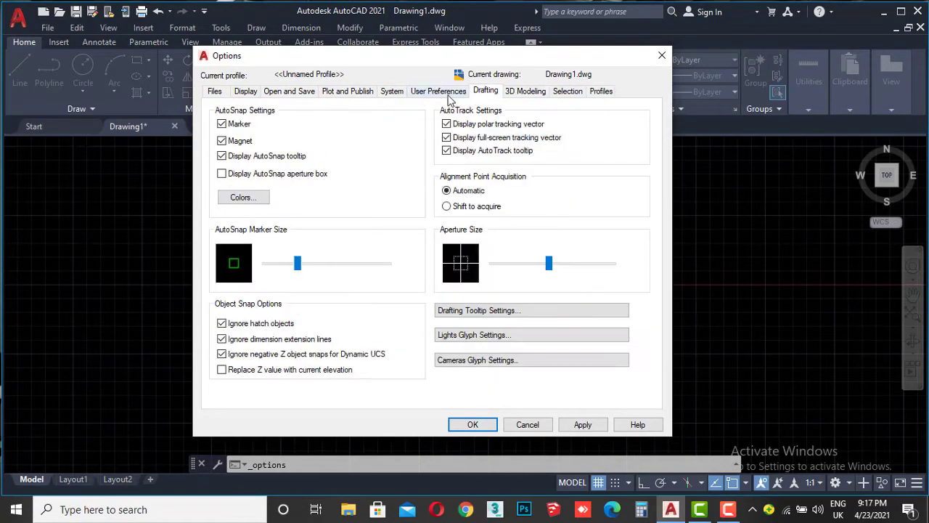
click(438, 93)
click(393, 93)
click(347, 93)
click(289, 93)
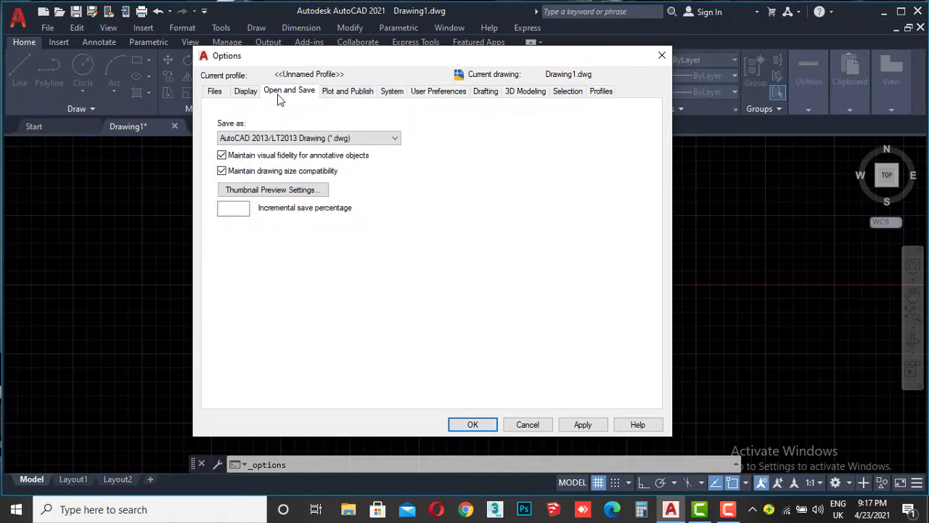
click(245, 93)
click(215, 92)
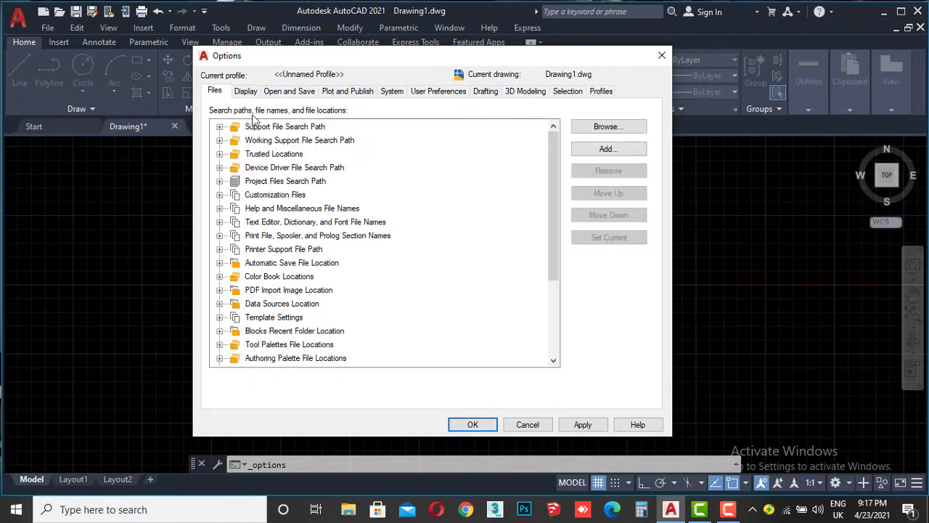
Apply and accept the option changes, then pan the drawing on its black background.
click(589, 424)
click(473, 425)
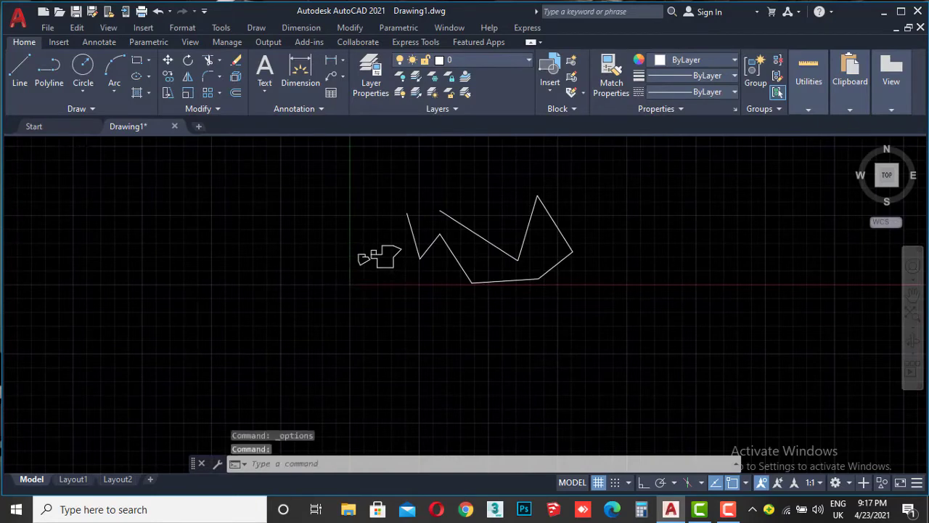
scroll(483, 286, down, 3)
scroll(494, 253, up, 6)
scroll(530, 279, down, 4)
middle_drag(529, 278, 449, 252)
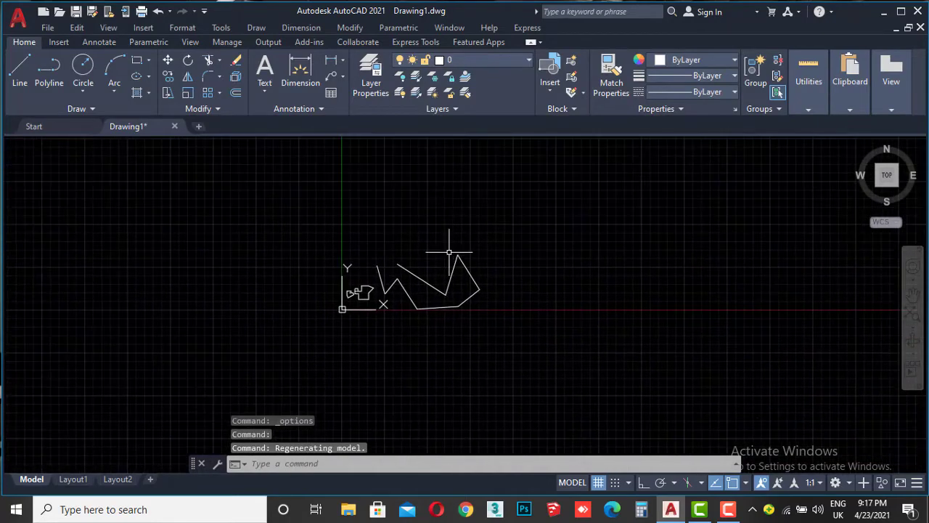
middle_drag(442, 218, 429, 292)
Start a line chain above the zigzag shapes and draw its first five segments.
click(20, 72)
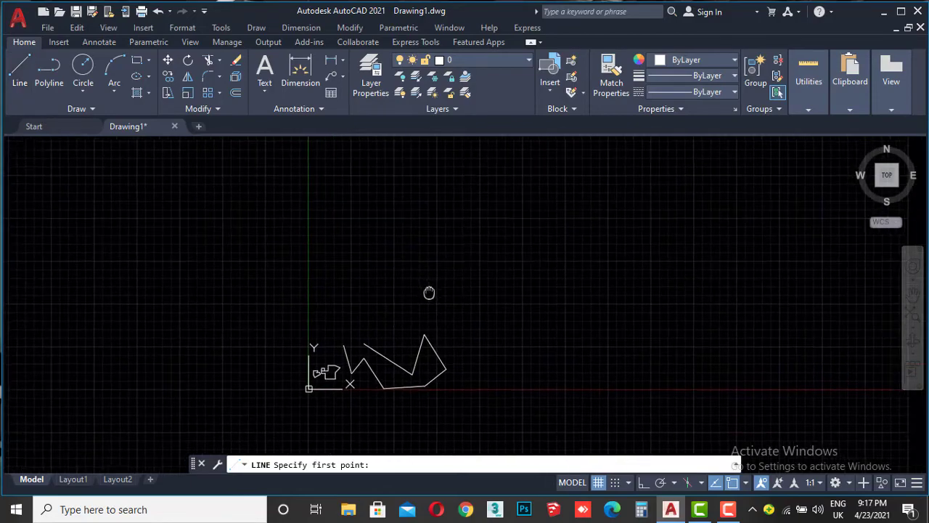
click(390, 237)
click(585, 273)
click(599, 385)
click(521, 327)
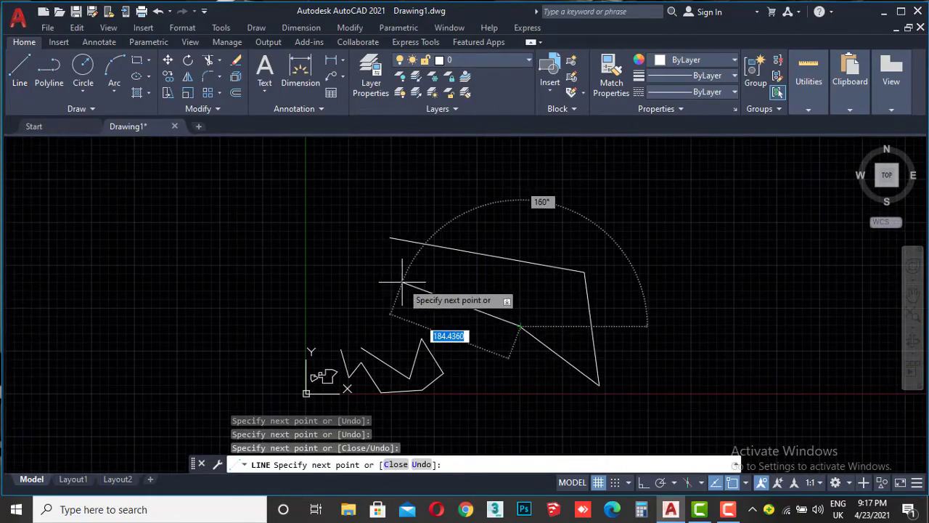
click(402, 283)
click(309, 297)
Add two more segments, ending on an existing line endpoint, and finish the chain.
scroll(347, 228, up, 3)
click(375, 211)
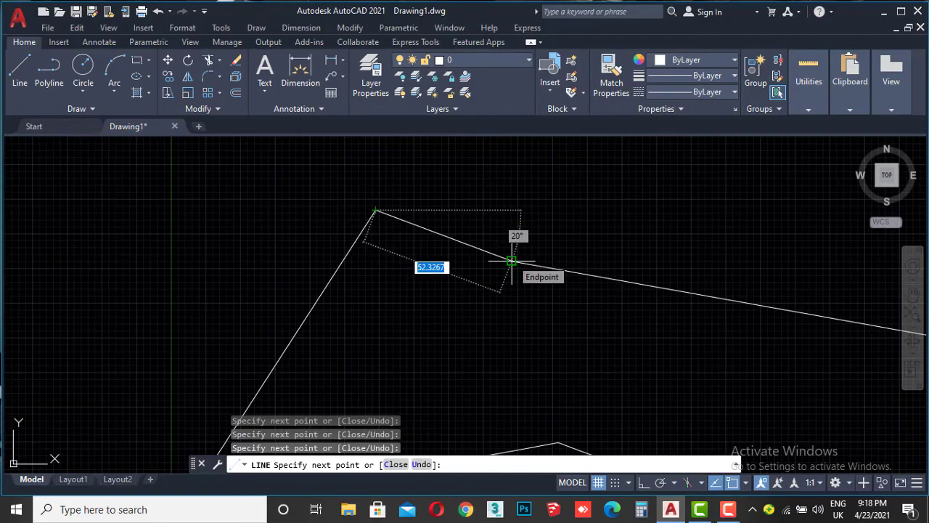
click(512, 260)
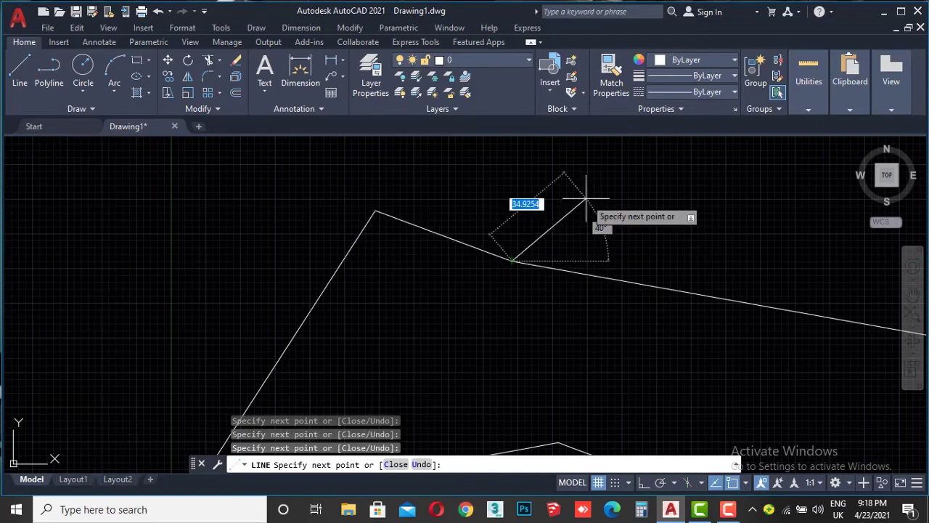
key(Return)
scroll(584, 218, down, 3)
scroll(581, 239, down, 2)
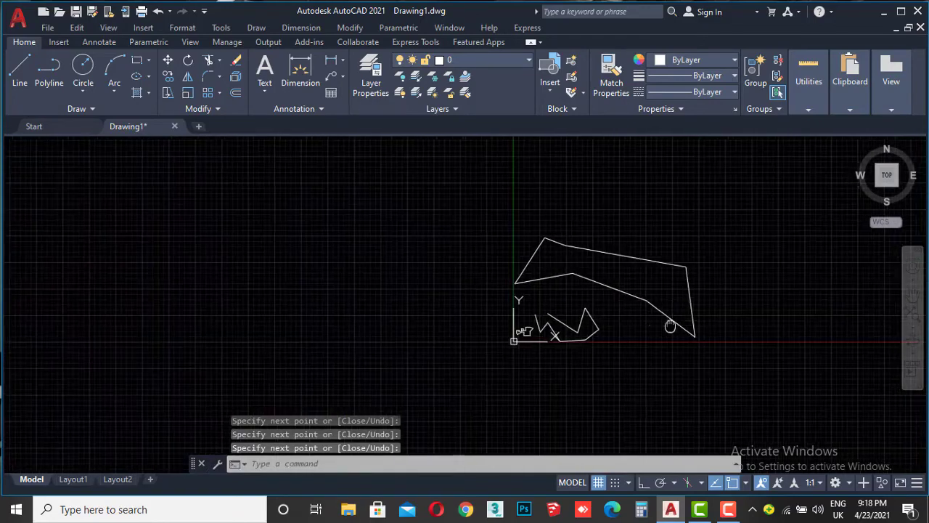
scroll(618, 224, up, 2)
scroll(618, 224, up, 2)
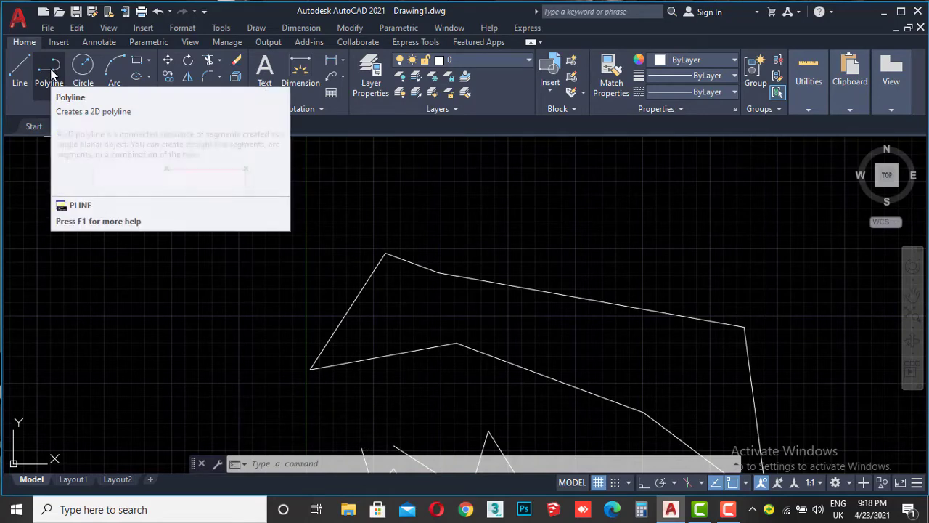
mouse_move(48, 72)
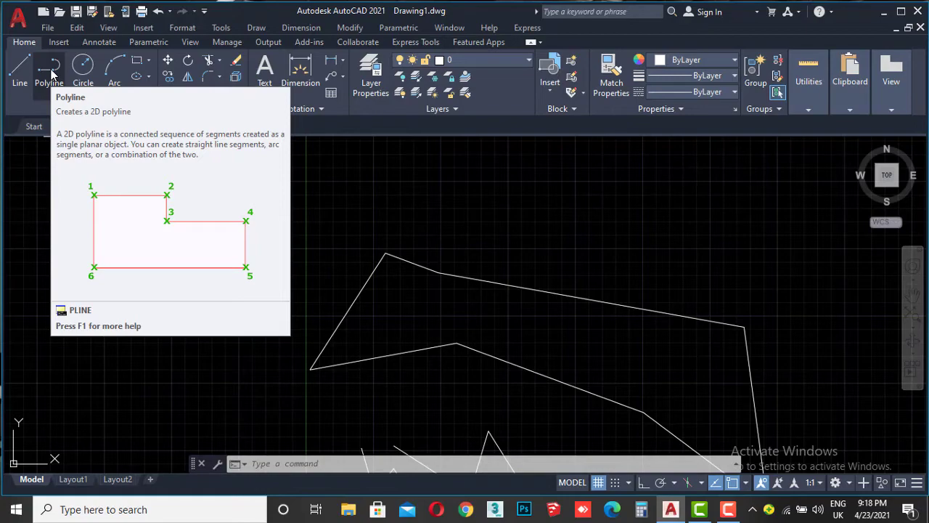
Start a polyline with Ortho on, with all shapes in view.
click(51, 72)
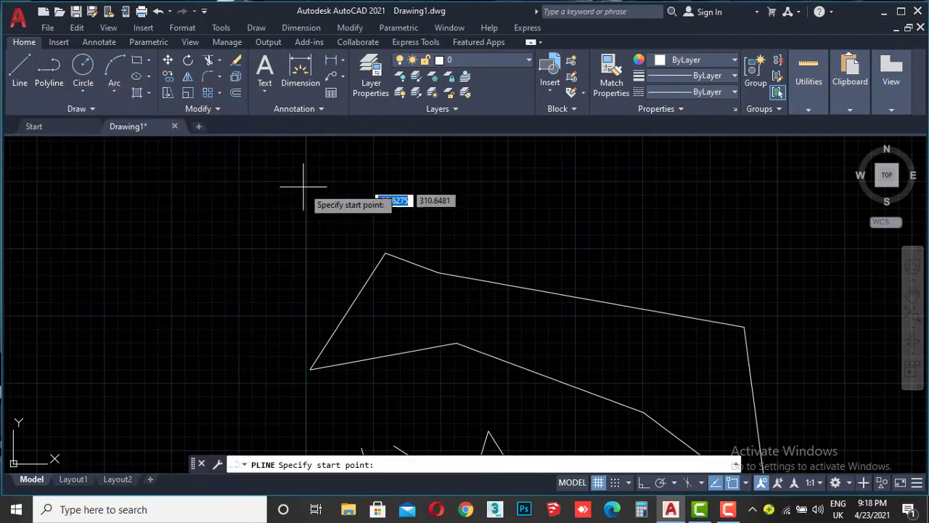
scroll(307, 187, down, 4)
mouse_move(301, 207)
middle_down()
mouse_move(241, 247)
mouse_move(392, 288)
middle_up()
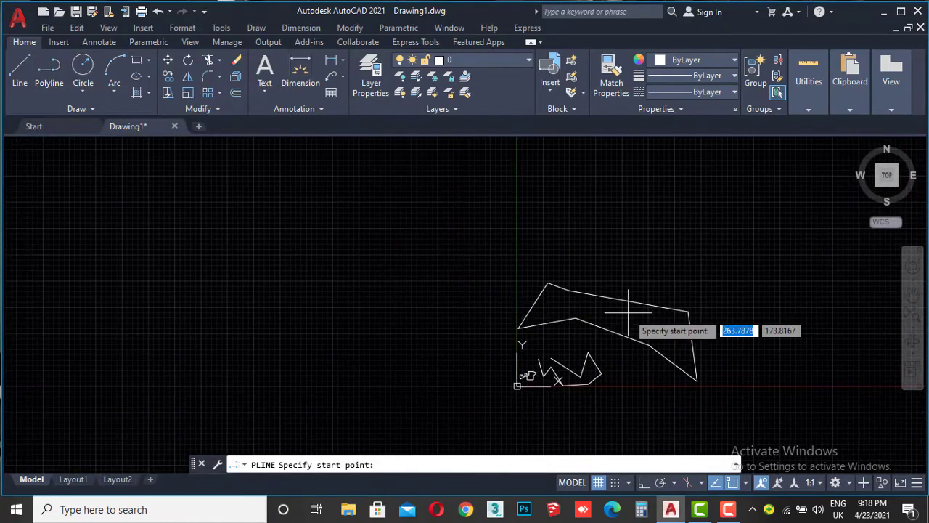
click(643, 488)
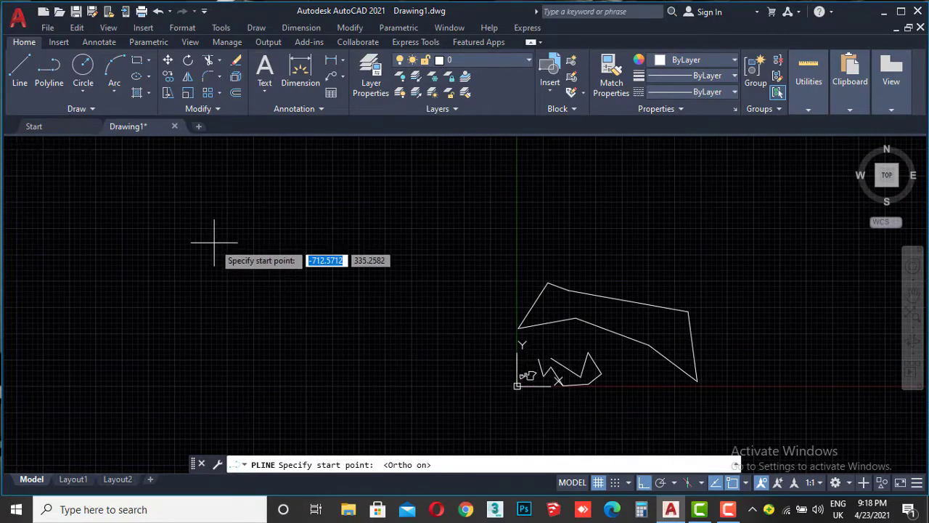
Draw the five-segment stepped open polyline on the left and recentre the view on it.
click(198, 218)
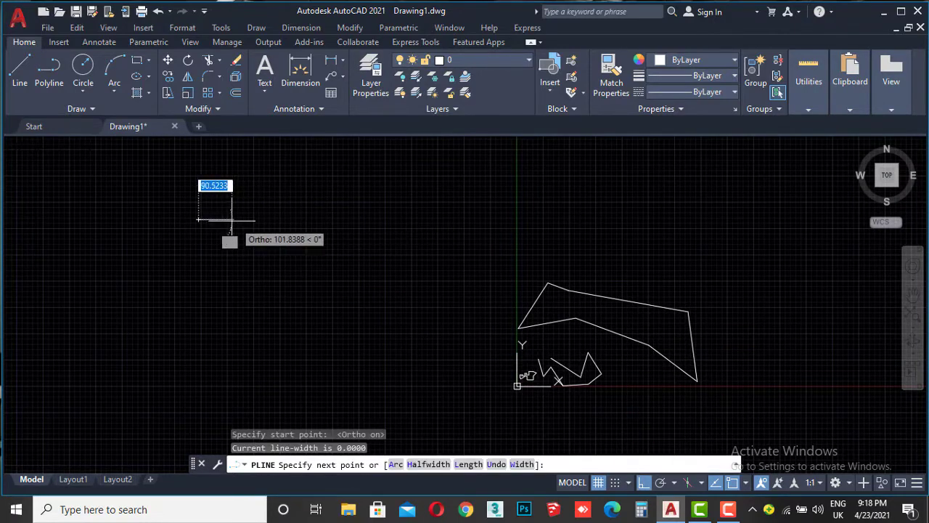
scroll(221, 217, up, 5)
click(406, 223)
click(406, 411)
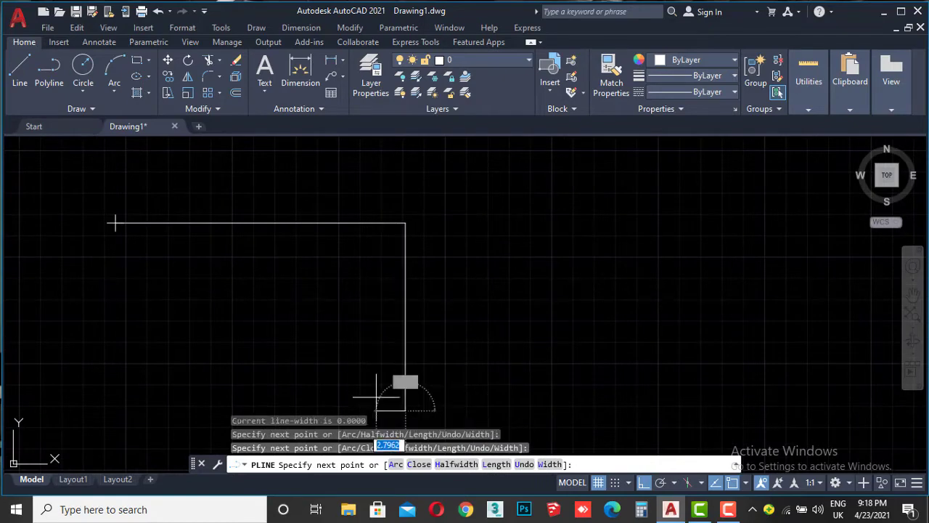
click(120, 410)
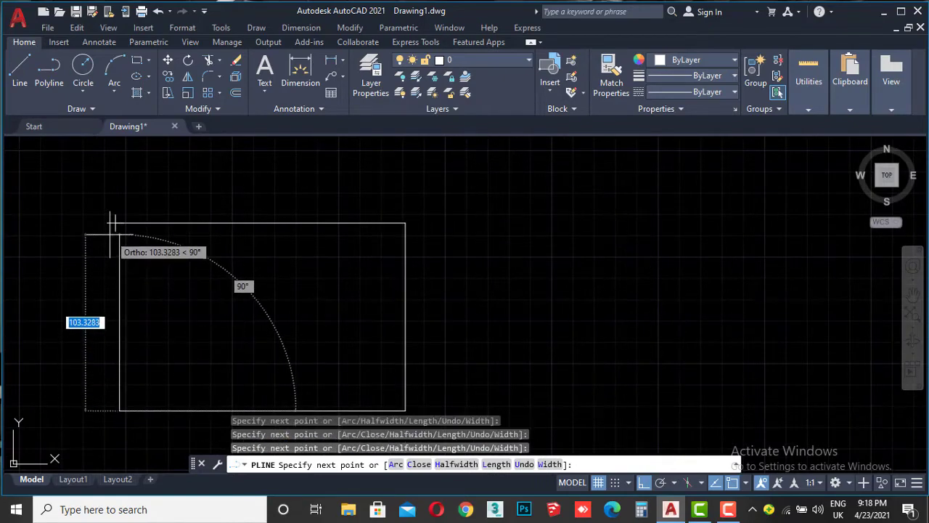
click(120, 297)
click(56, 296)
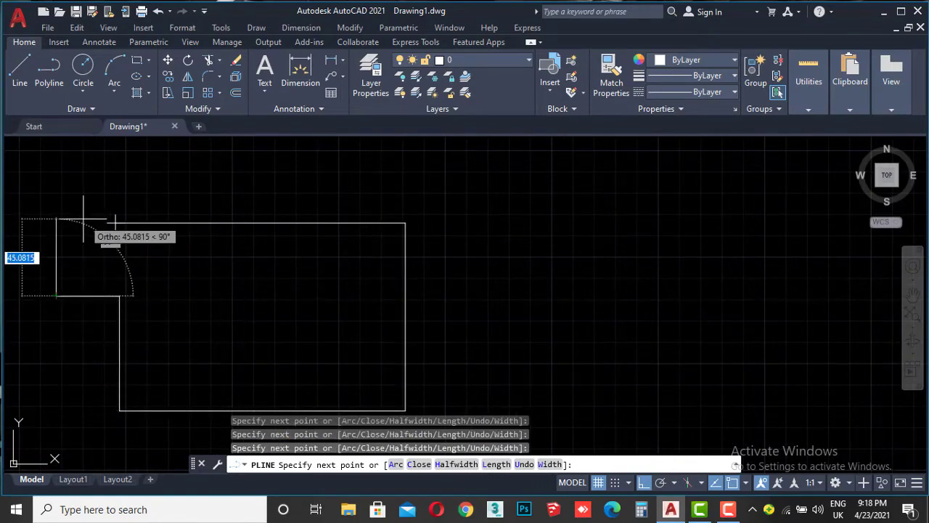
key(Return)
scroll(113, 218, down, 4)
middle_drag(173, 253, 276, 266)
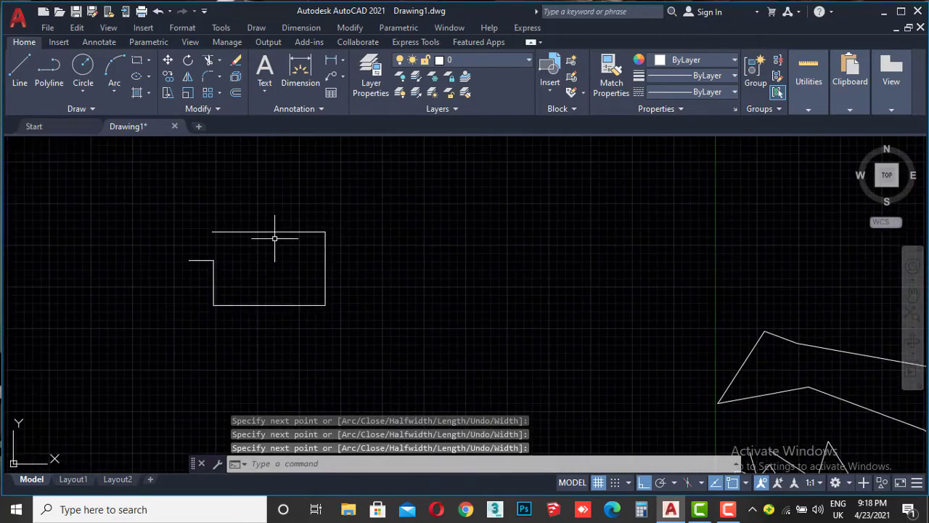
scroll(265, 233, up, 4)
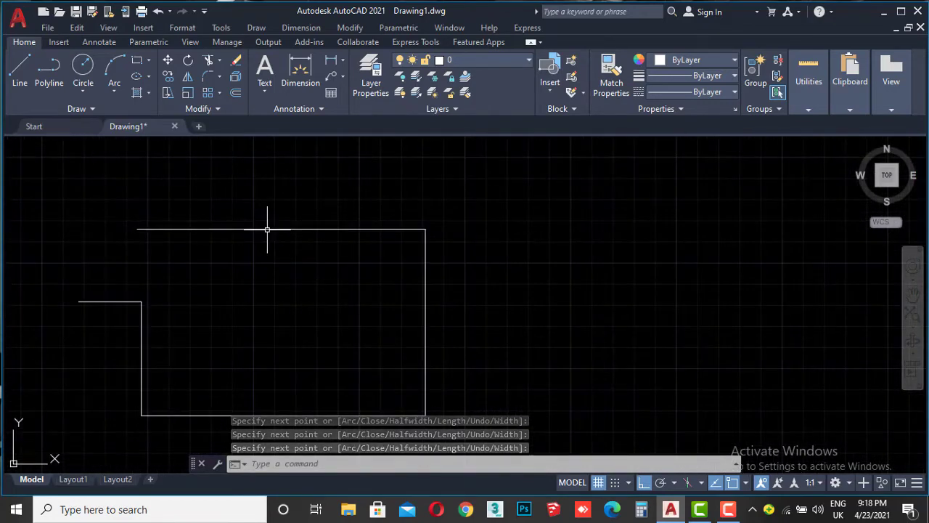
scroll(270, 228, down, 2)
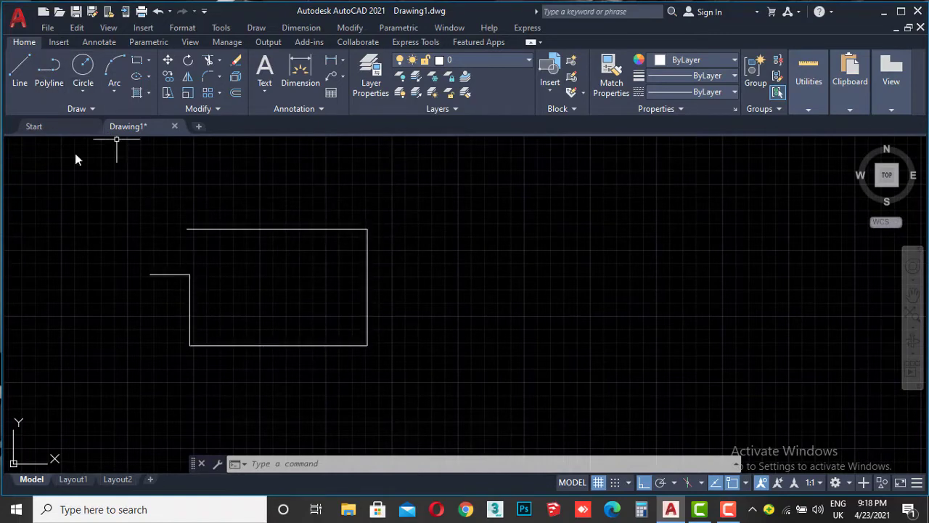
Draw a matching stepped outline of six separate lines to the right of the polyline.
click(22, 69)
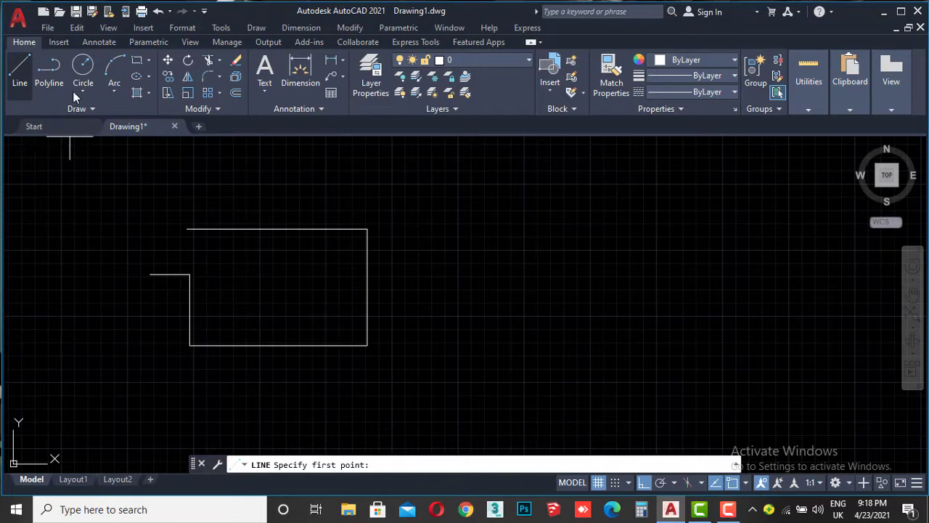
click(420, 231)
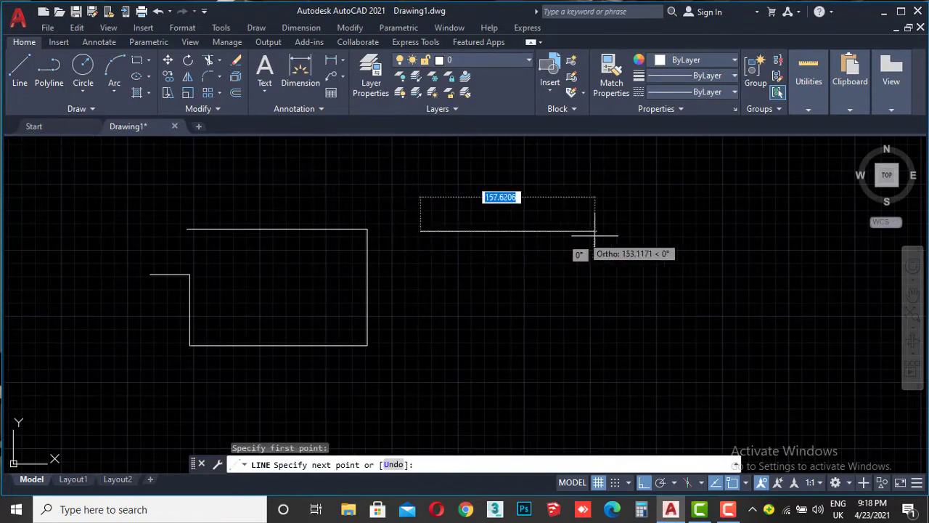
click(667, 231)
click(667, 368)
click(481, 368)
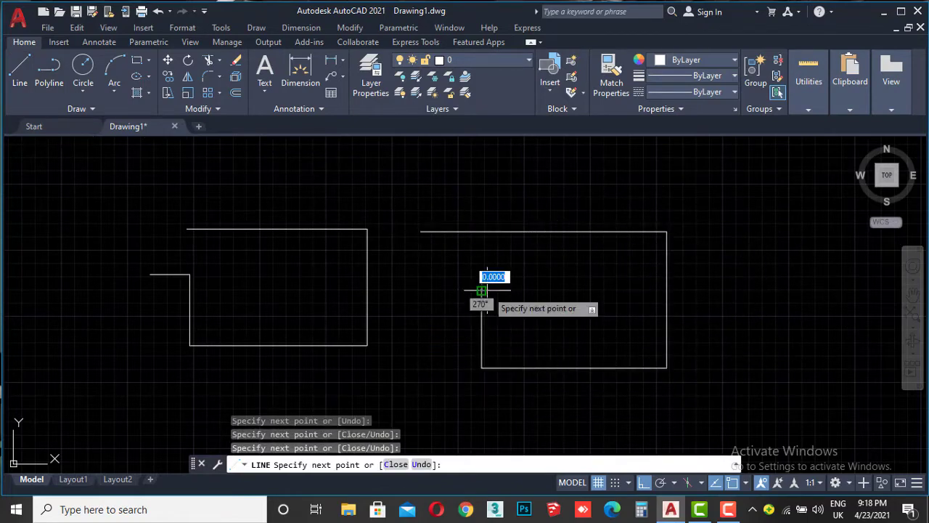
click(481, 291)
click(409, 291)
key(Escape)
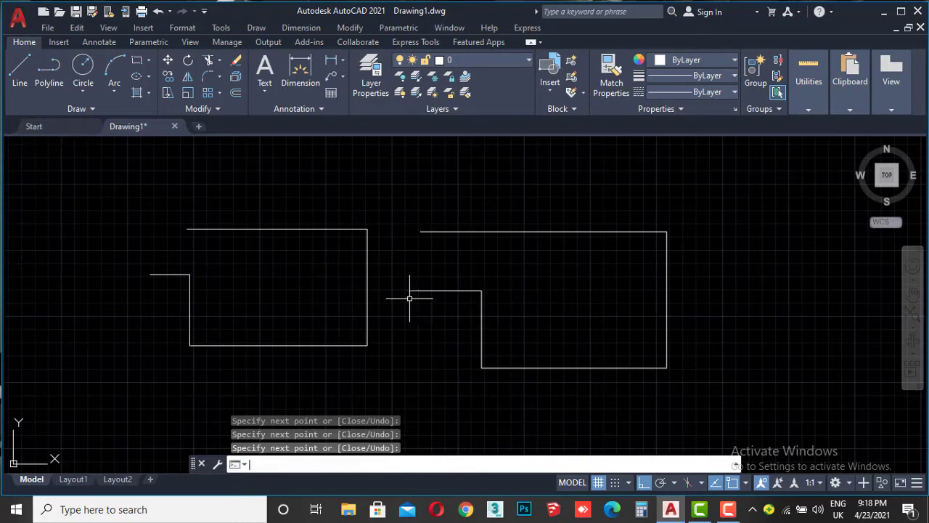
Select the new outline's lines, then the polyline, to compare separate lines with one object.
click(534, 231)
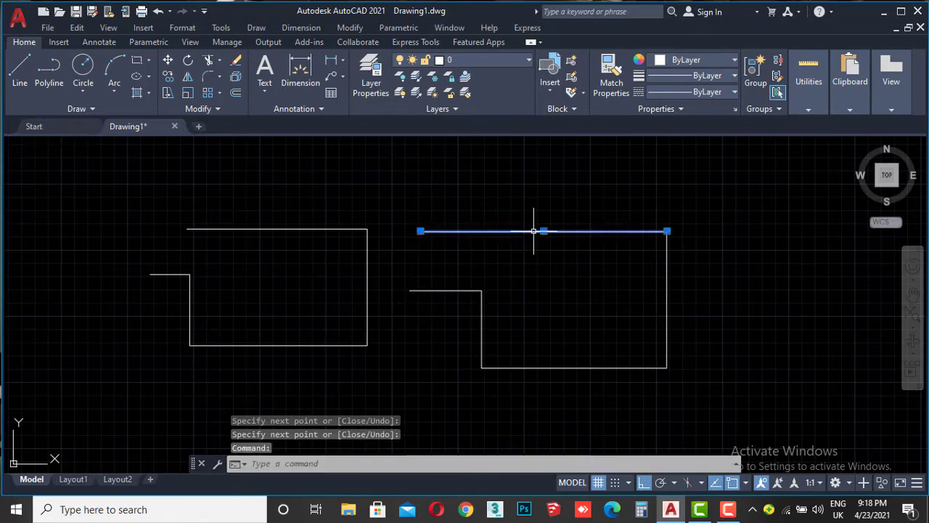
click(667, 287)
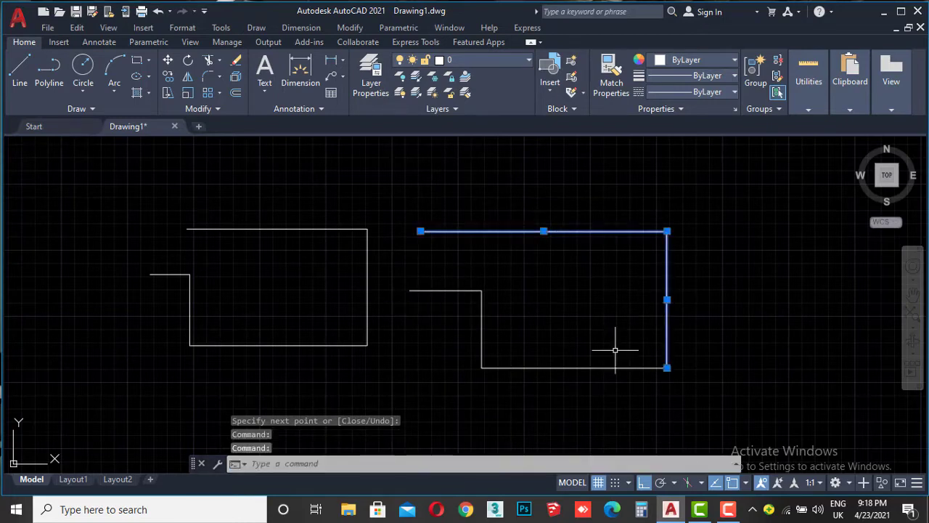
click(603, 371)
click(588, 367)
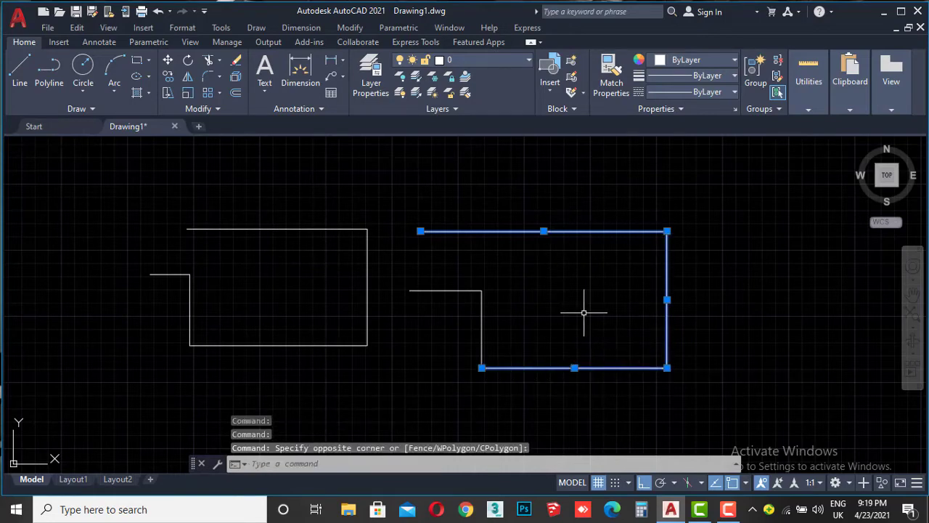
key(Escape)
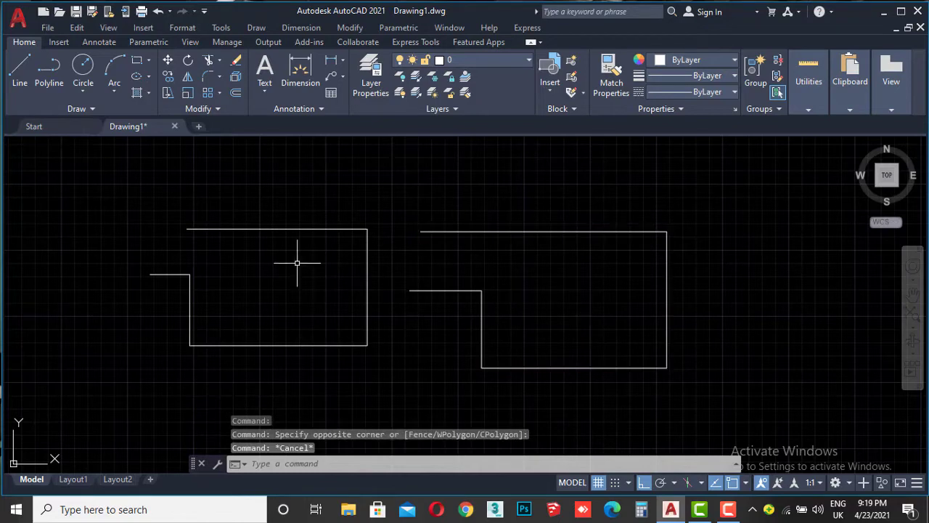
click(283, 229)
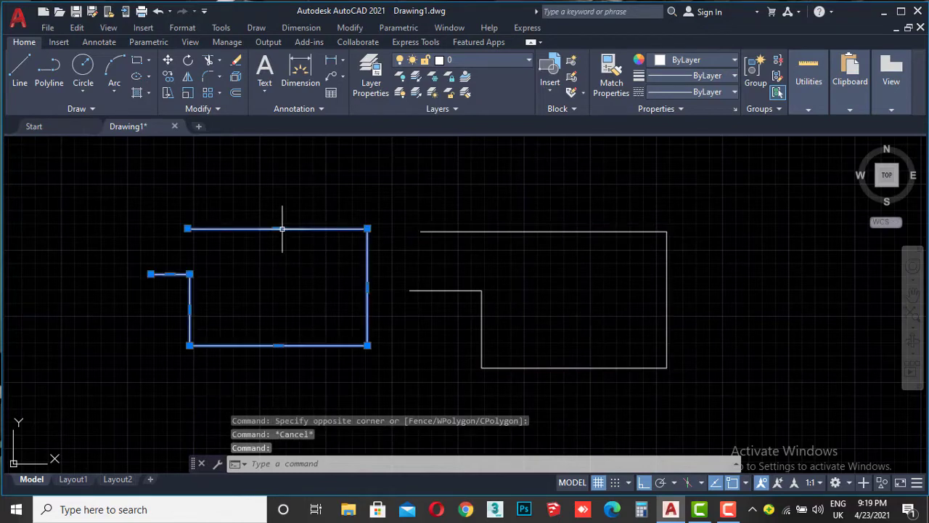
scroll(282, 228, down, 3)
middle_drag(513, 307, 405, 277)
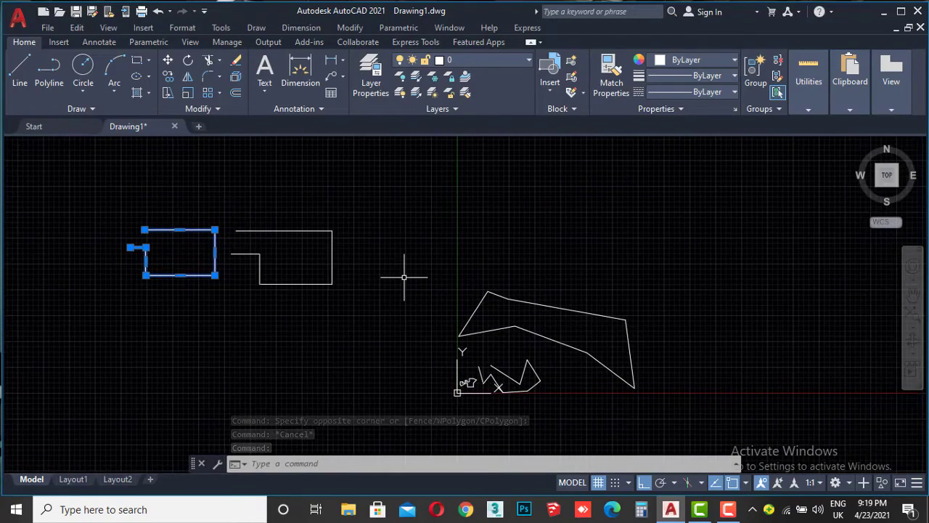
Draw a circle of radius 20 above the earlier sketch.
click(85, 64)
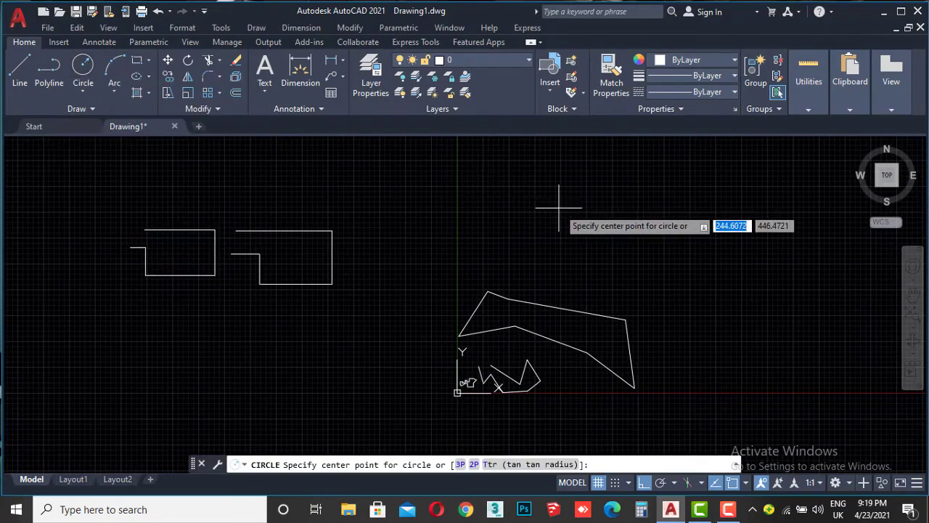
middle_drag(559, 207, 435, 249)
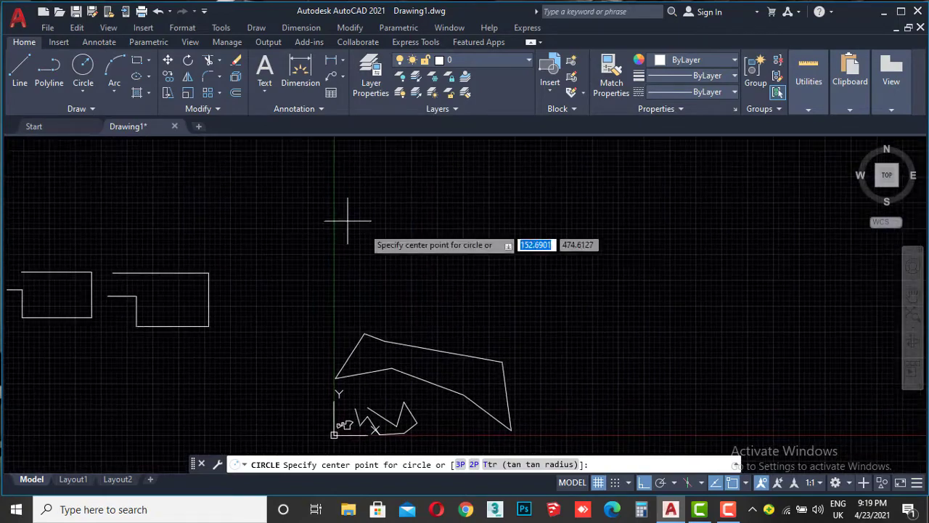
click(476, 278)
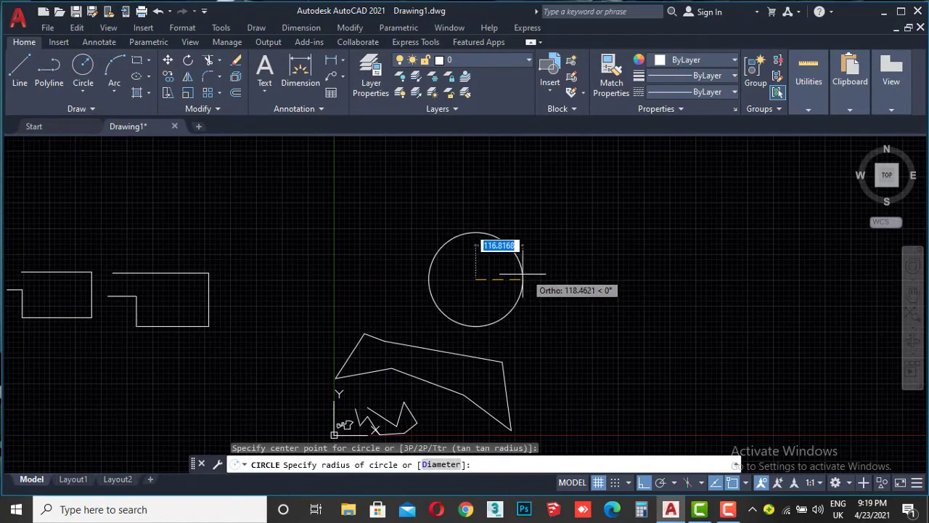
scroll(494, 276, up, 2)
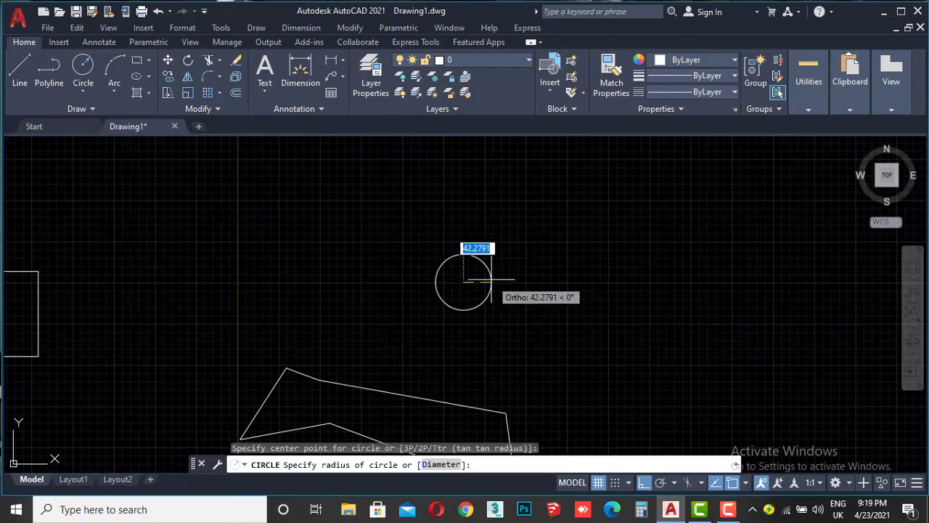
text(20)
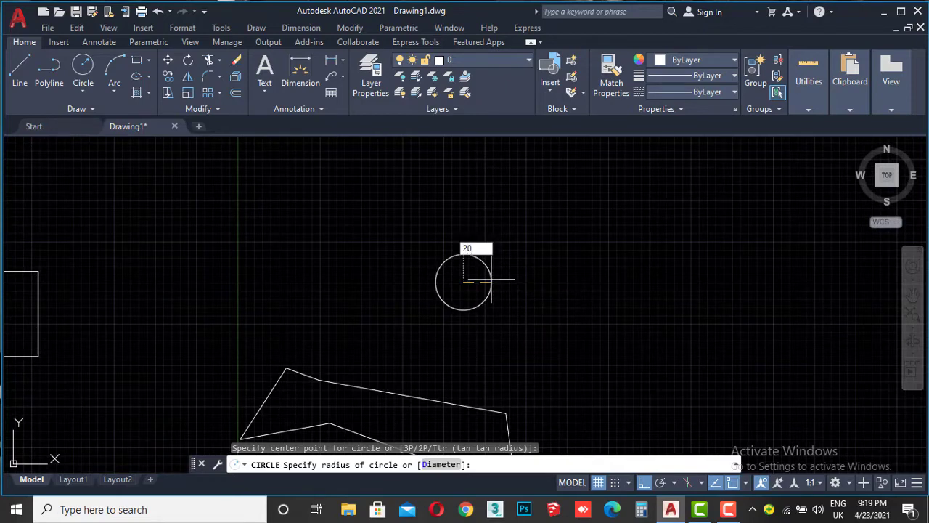
key(Return)
Zoom around the new circle and show the list of circle drawing methods.
scroll(492, 279, up, 6)
scroll(477, 291, up, 2)
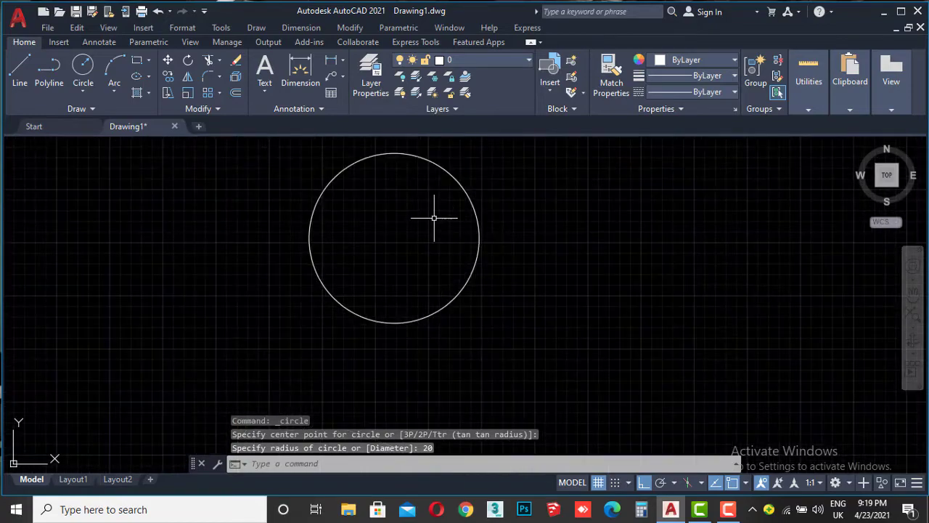
scroll(420, 247, down, 2)
scroll(417, 237, down, 2)
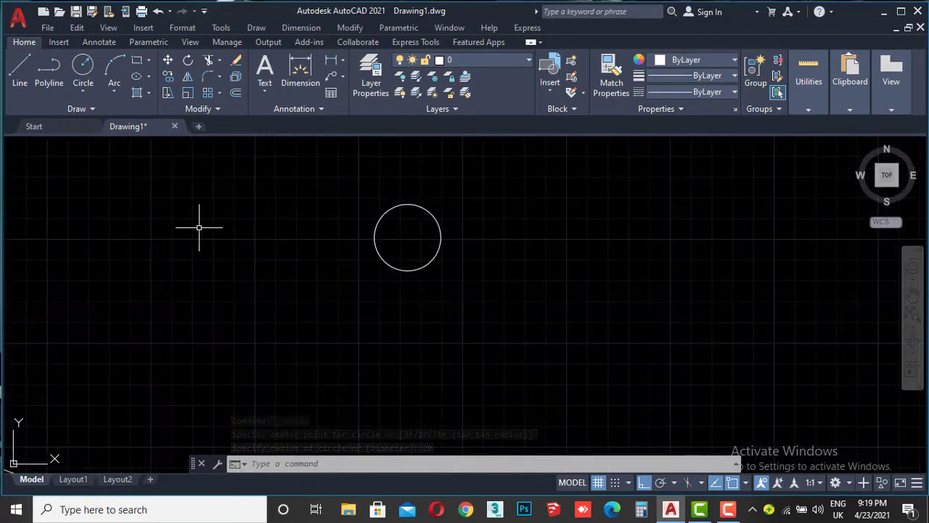
click(89, 90)
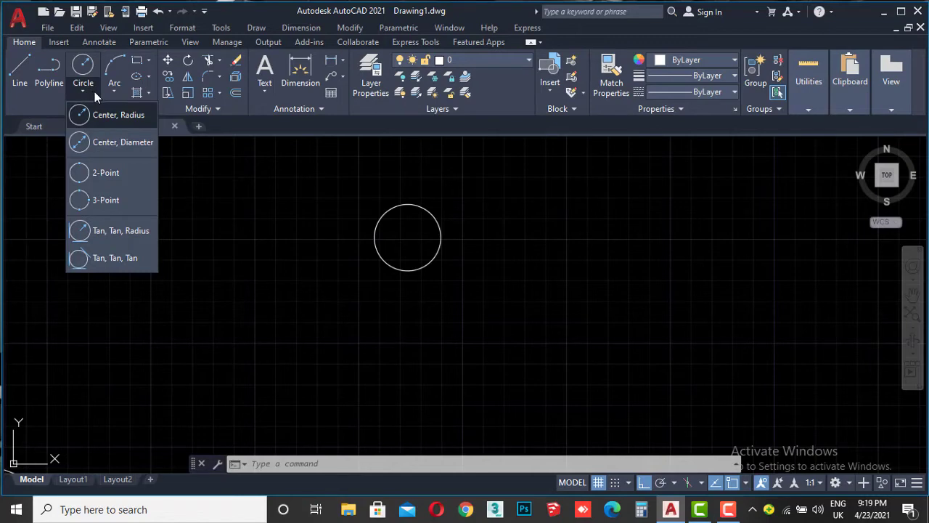
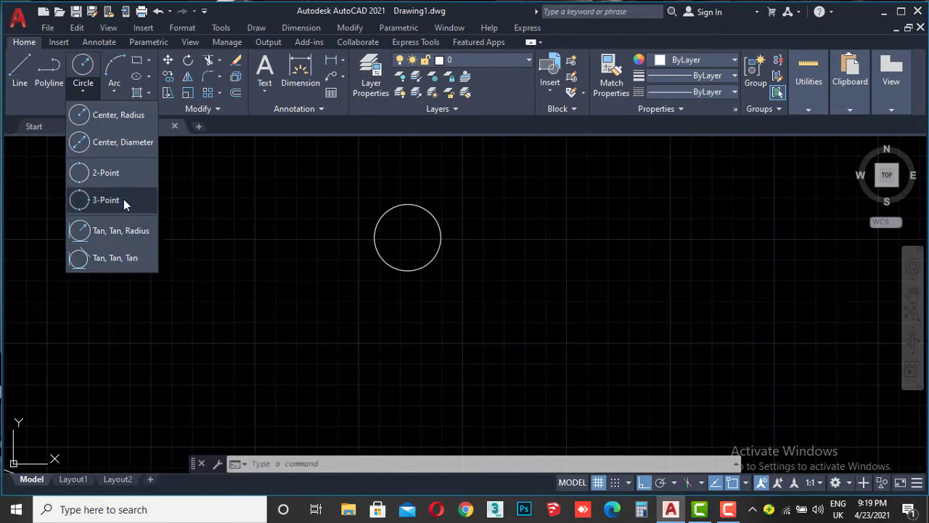
Draw a center-diameter circle of diameter 20 below the first circle.
click(111, 144)
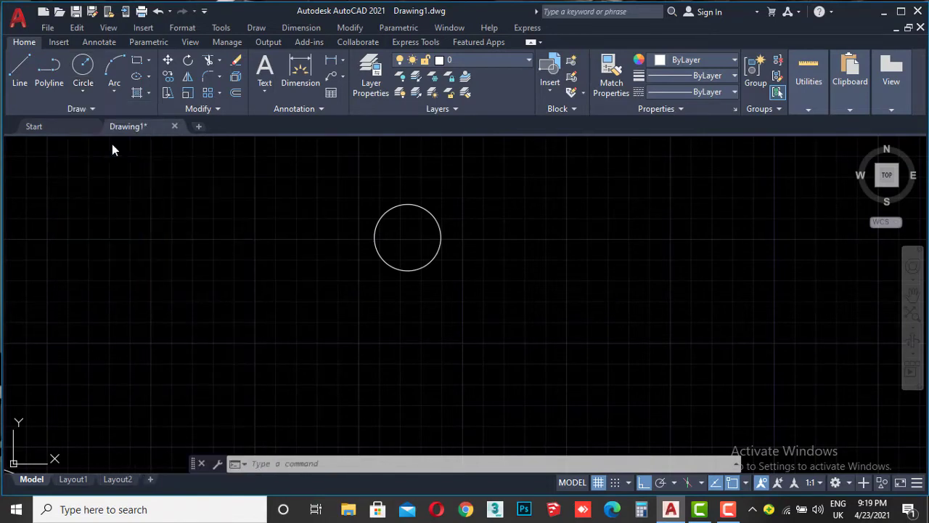
click(410, 336)
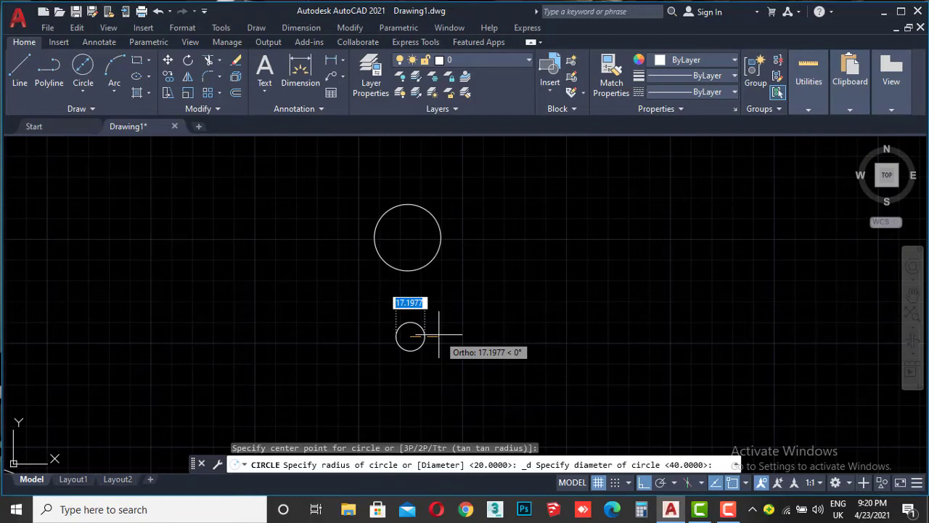
text(20)
key(Return)
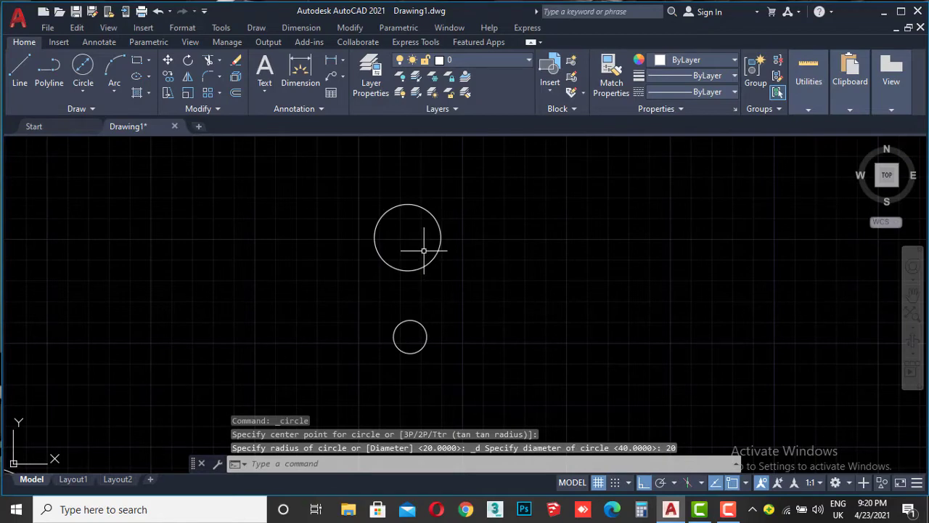
scroll(417, 234, up, 3)
scroll(407, 236, up, 1)
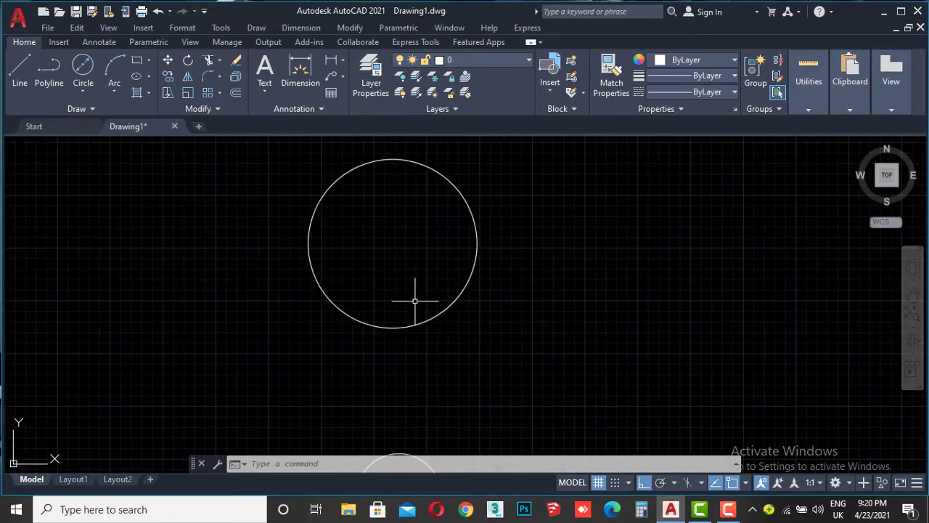
scroll(417, 304, down, 4)
scroll(423, 398, up, 4)
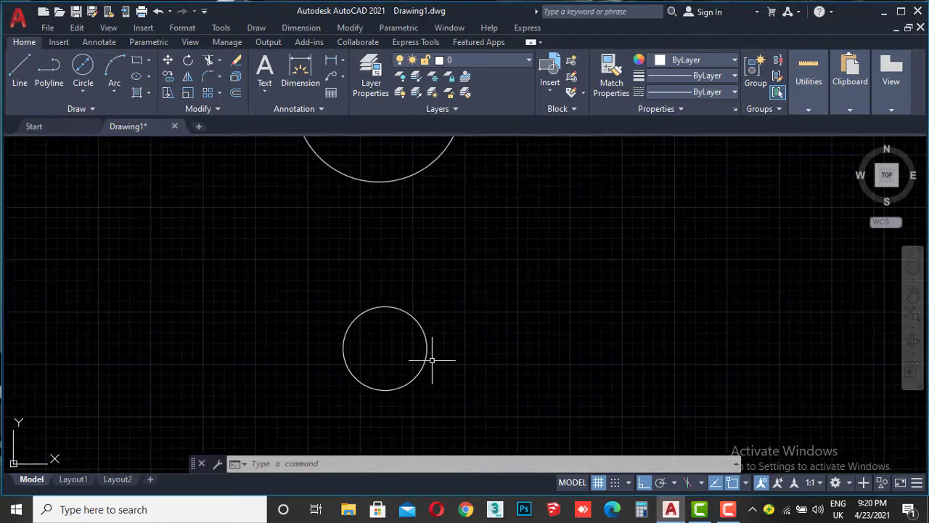
scroll(367, 347, down, 3)
scroll(384, 342, down, 2)
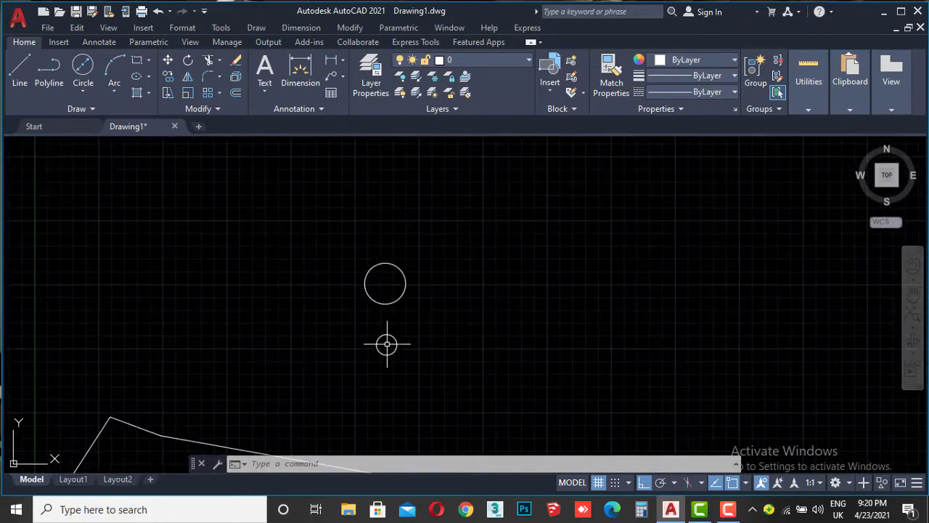
Draw a center-diameter circle of diameter 40 left of the other circles.
click(86, 68)
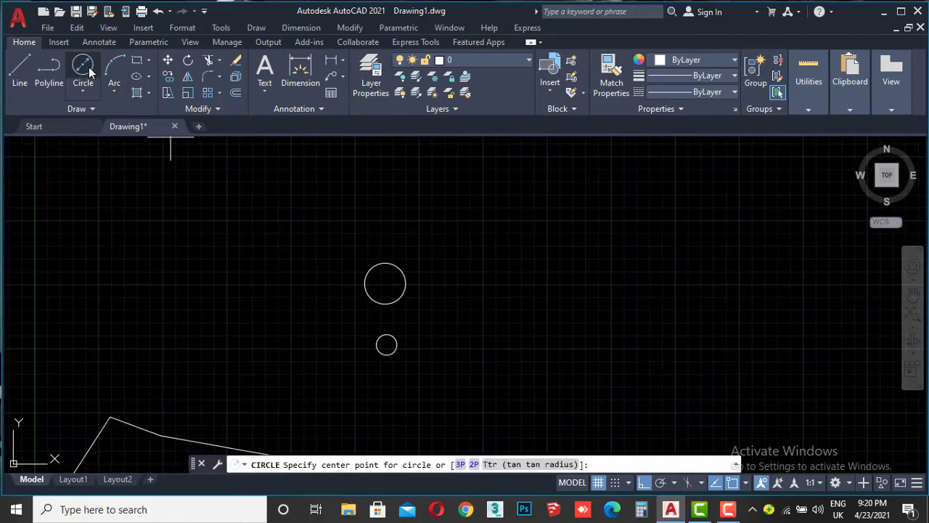
click(228, 310)
text(40)
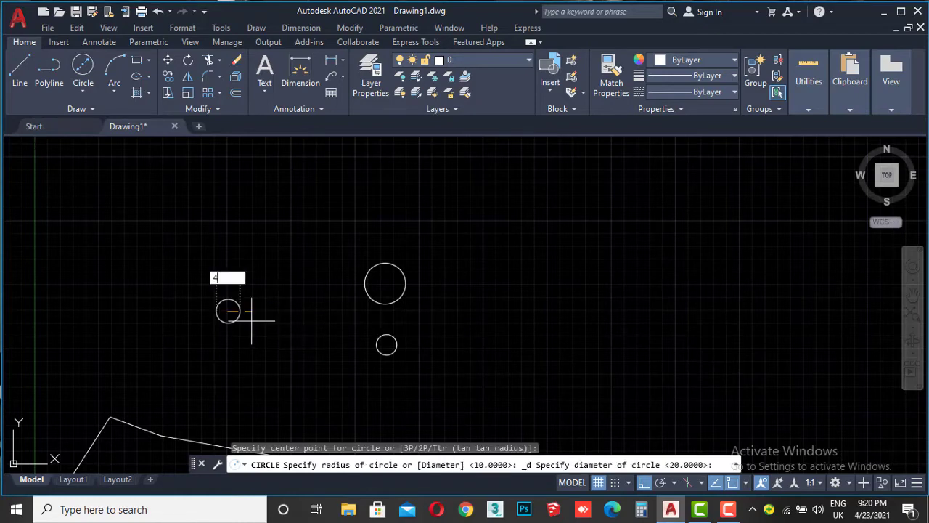
key(Return)
scroll(271, 320, up, 4)
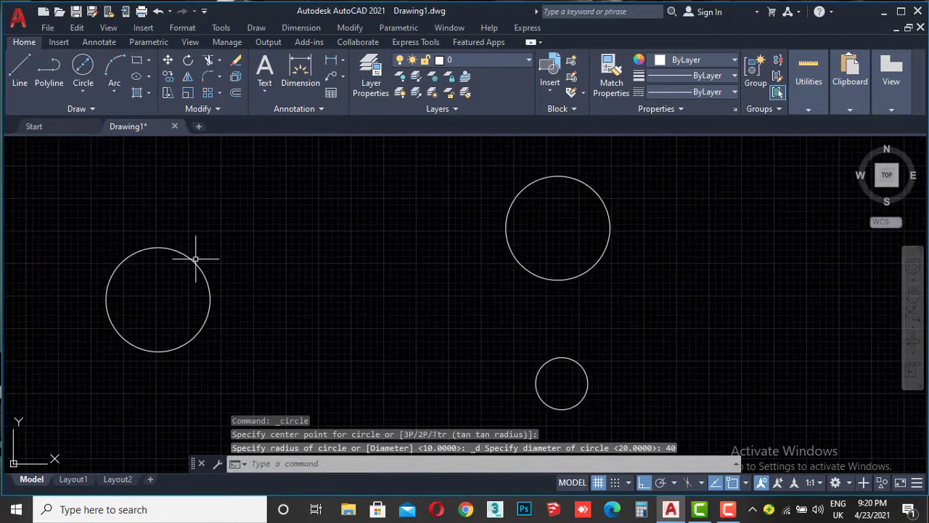
scroll(514, 237, down, 4)
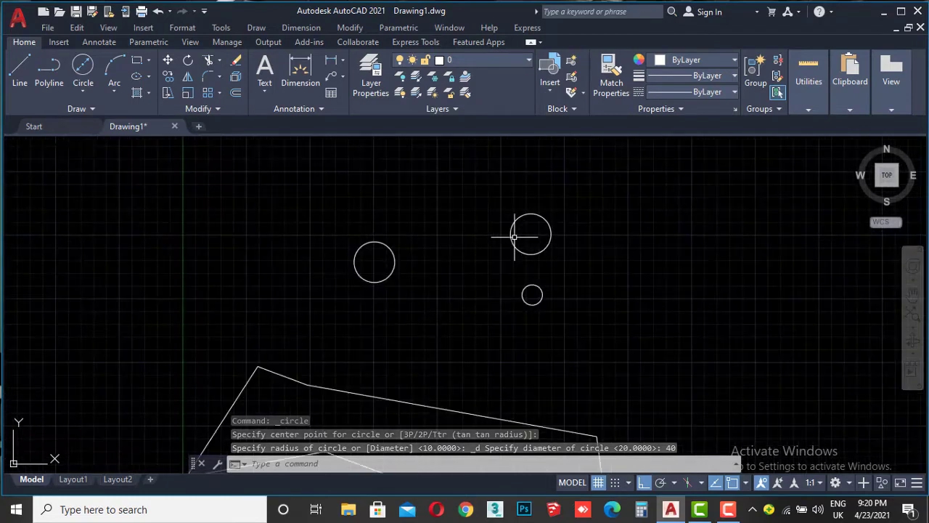
Draw a large 2-Point circle from two horizontal diameter end points.
click(85, 89)
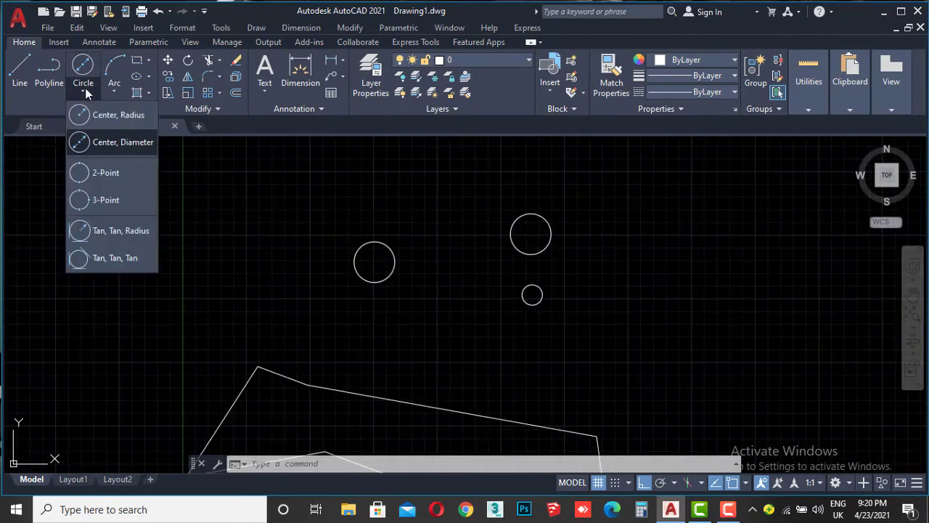
click(121, 172)
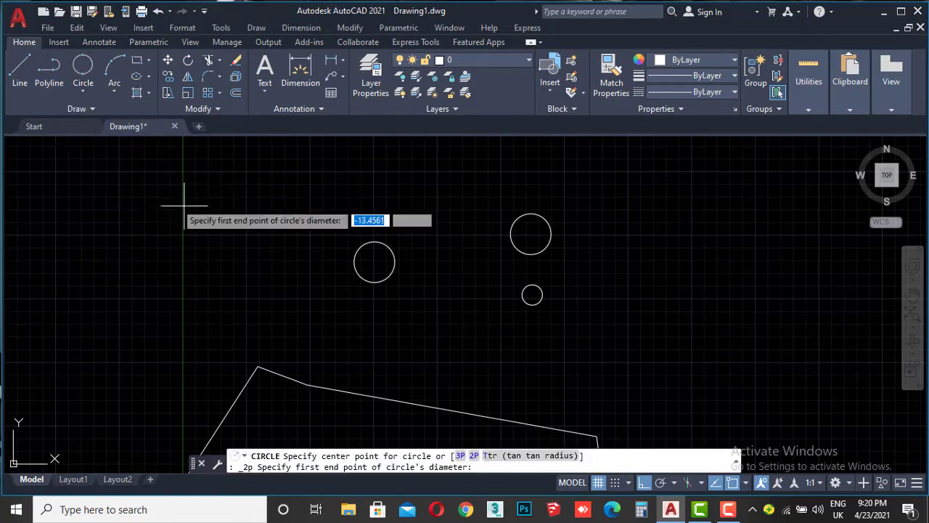
middle_drag(699, 319, 361, 333)
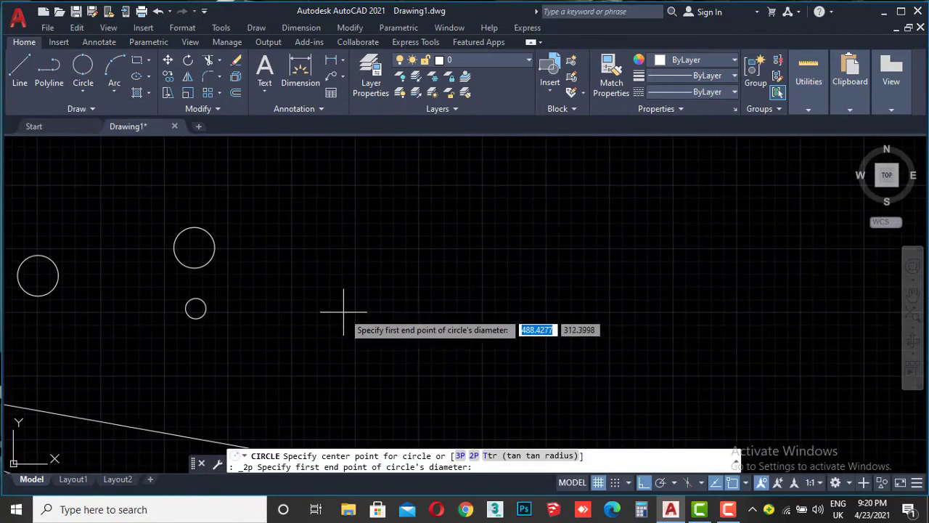
click(343, 308)
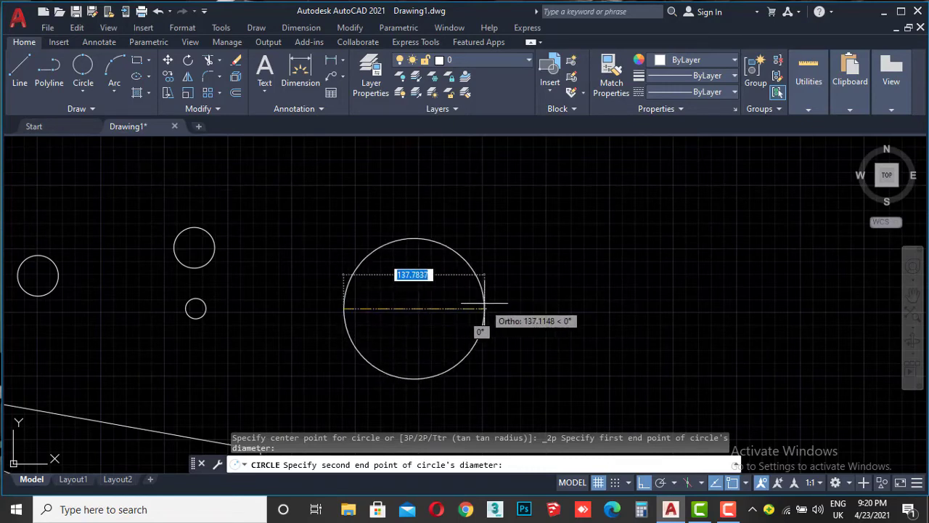
click(498, 307)
scroll(482, 264, down, 2)
scroll(479, 268, down, 2)
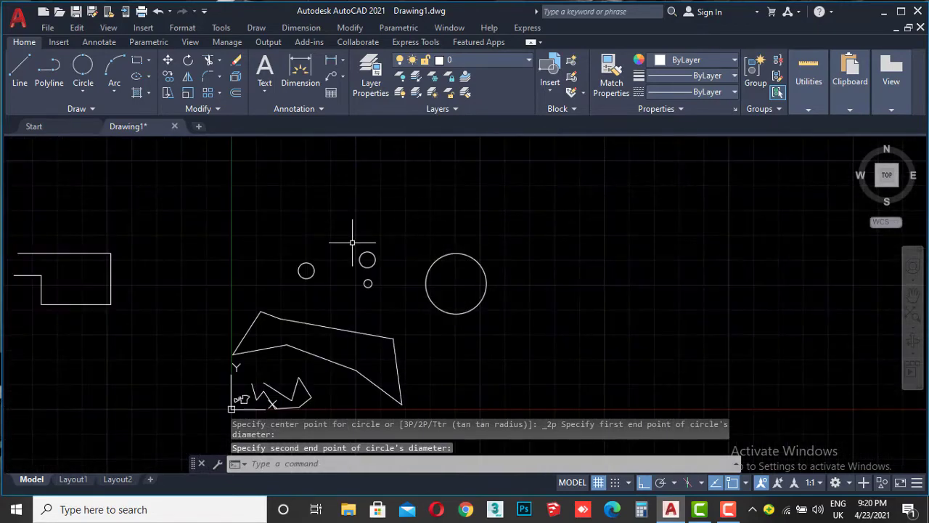
scroll(447, 264, up, 1)
scroll(444, 281, up, 1)
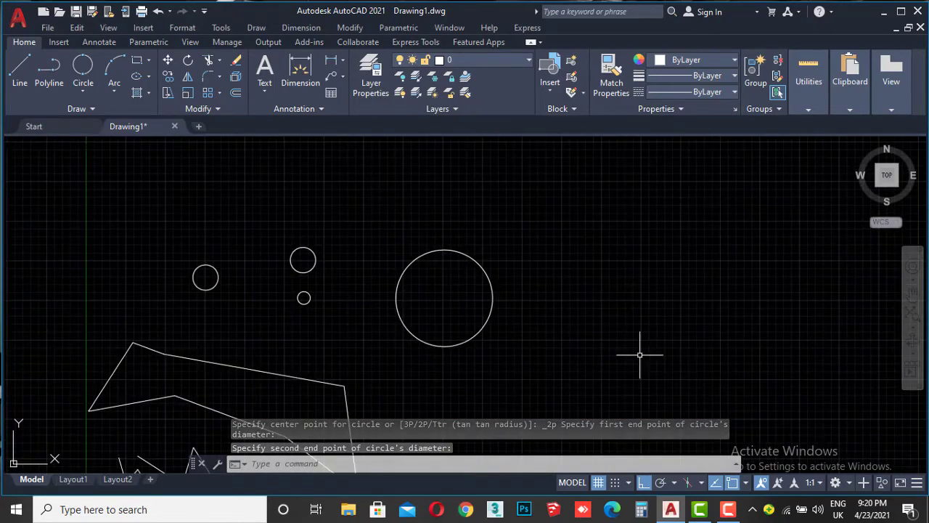
Turn Ortho off and draw a medium 2-Point circle right of the large one.
click(647, 485)
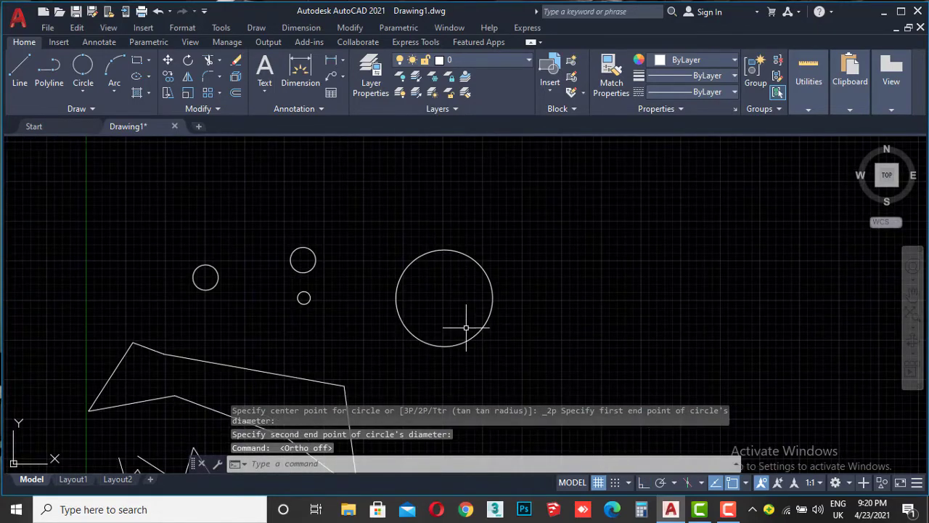
click(83, 69)
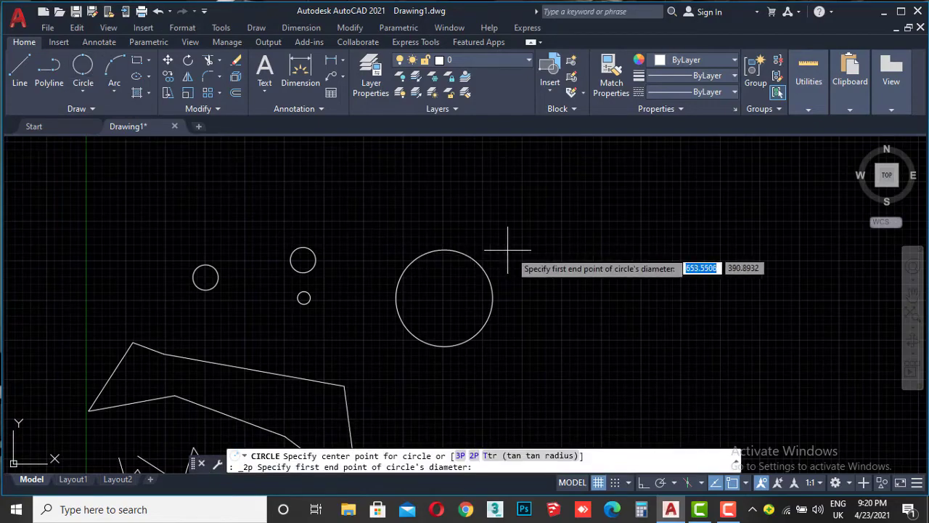
middle_drag(517, 251, 339, 262)
click(389, 297)
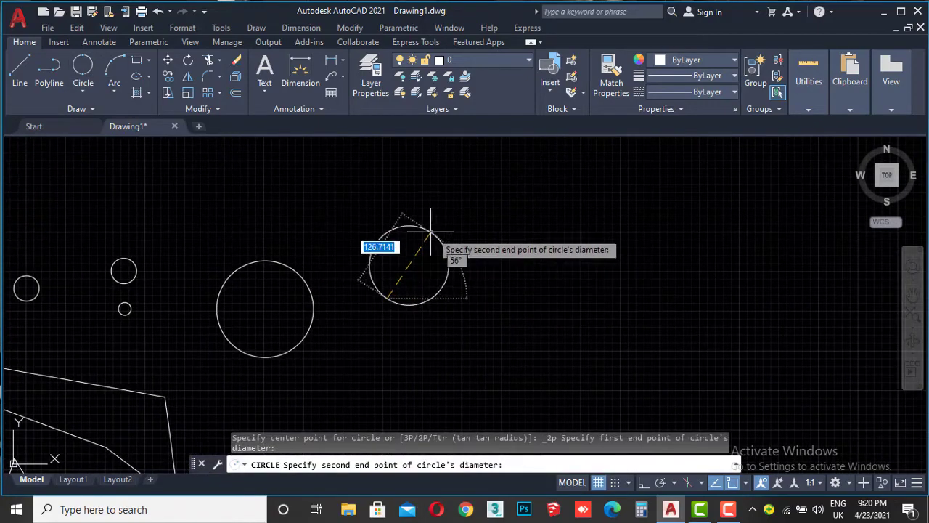
click(450, 286)
scroll(417, 270, down, 2)
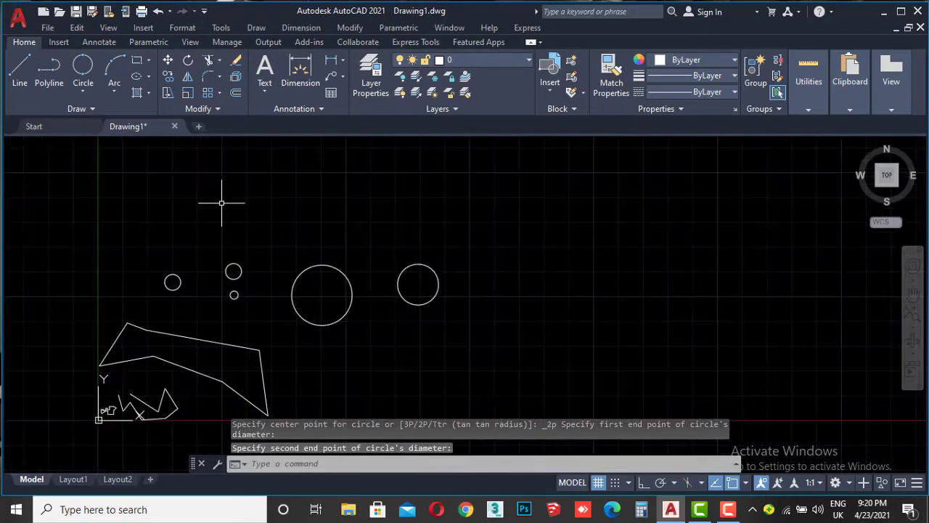
Draw a 3-Point circle through three picked points above the existing circles.
click(82, 92)
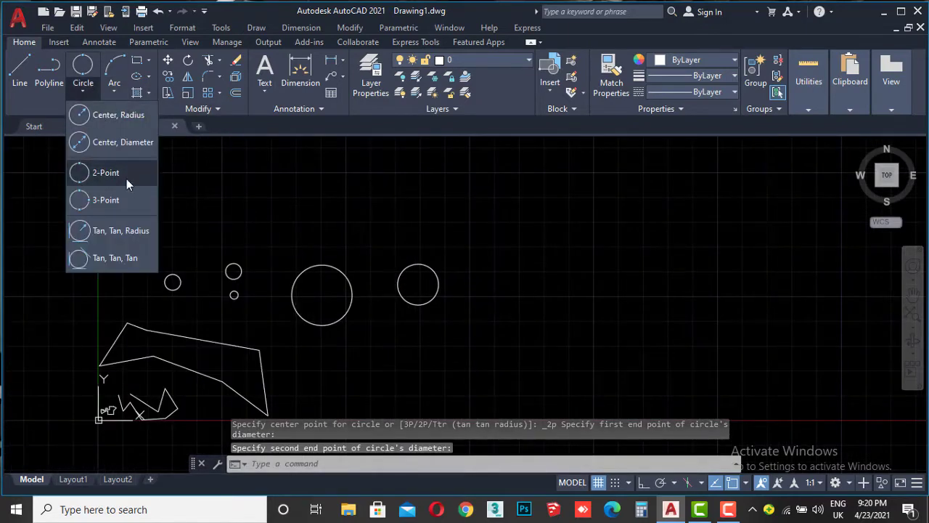
click(124, 197)
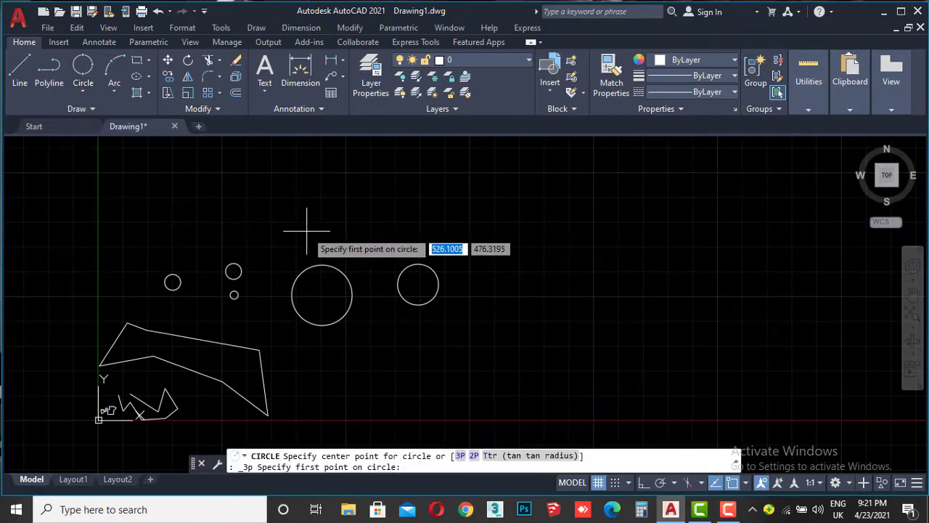
middle_drag(306, 231, 379, 288)
click(327, 273)
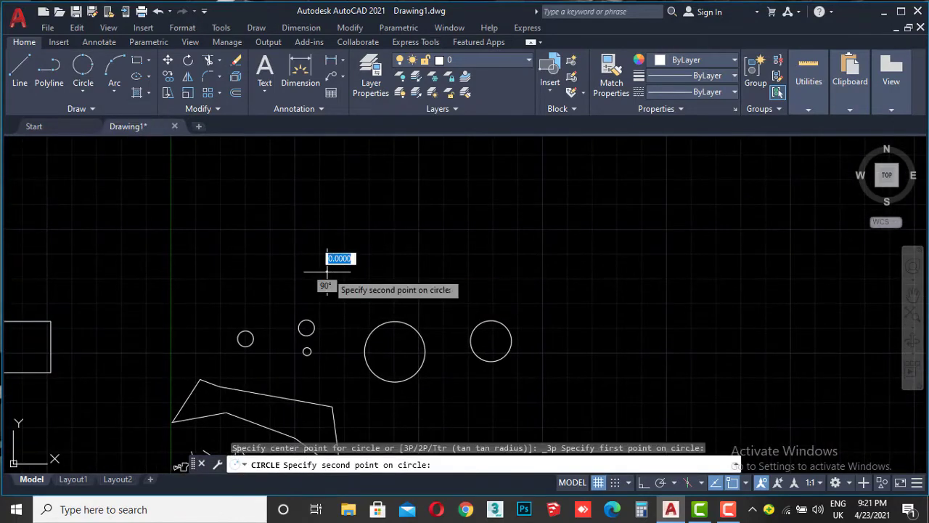
click(368, 213)
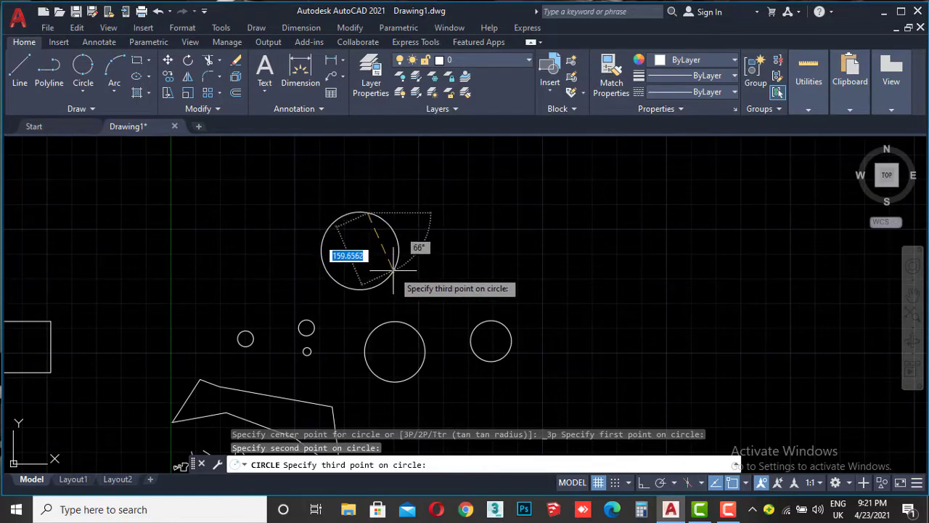
click(404, 268)
middle_drag(223, 241, 346, 210)
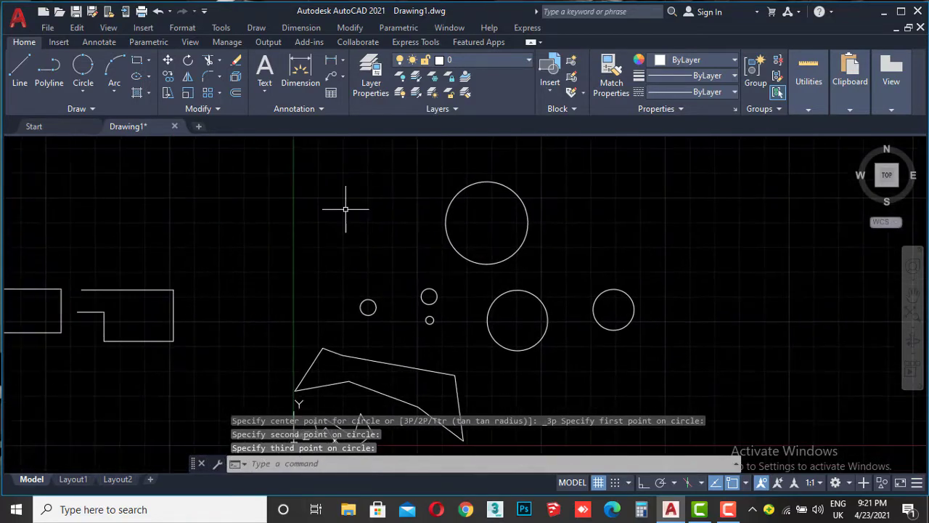
click(88, 92)
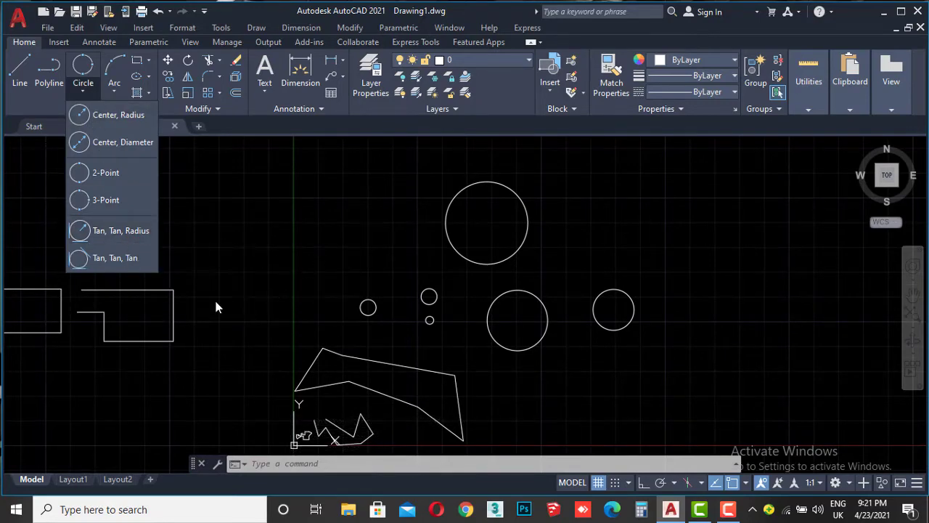
Draw a radius-20 Tan, Tan, Radius circle touching the outline's bottom and right edges.
scroll(165, 321, up, 5)
scroll(252, 305, down, 4)
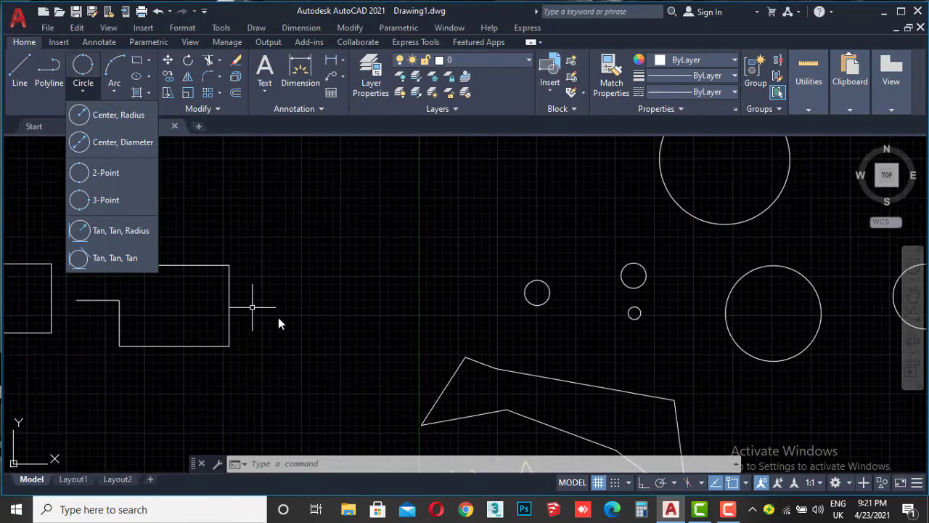
scroll(218, 326, up, 6)
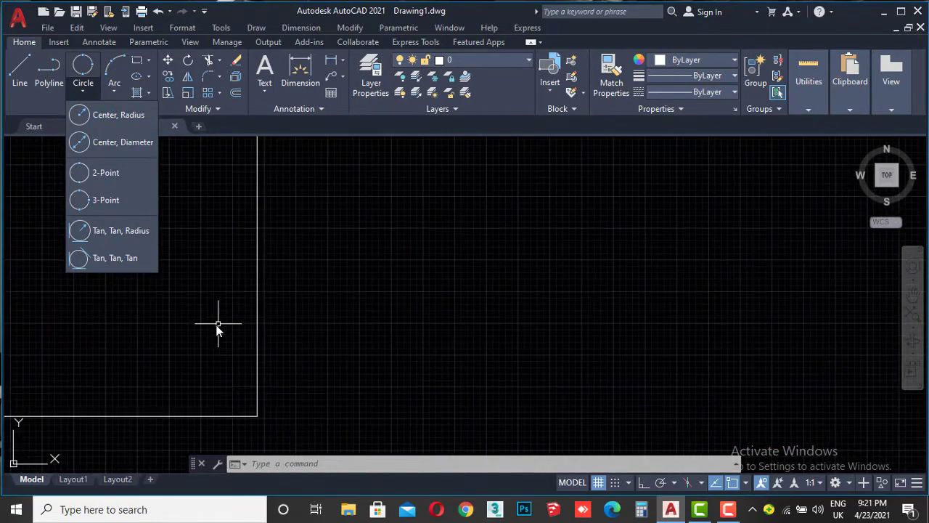
click(301, 301)
scroll(384, 297, down, 2)
scroll(388, 322, down, 3)
scroll(388, 322, up, 2)
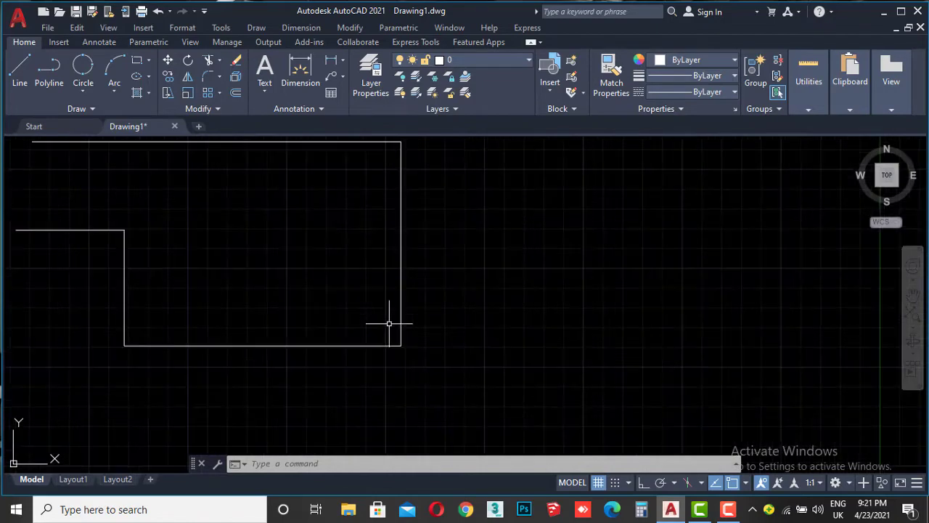
click(80, 87)
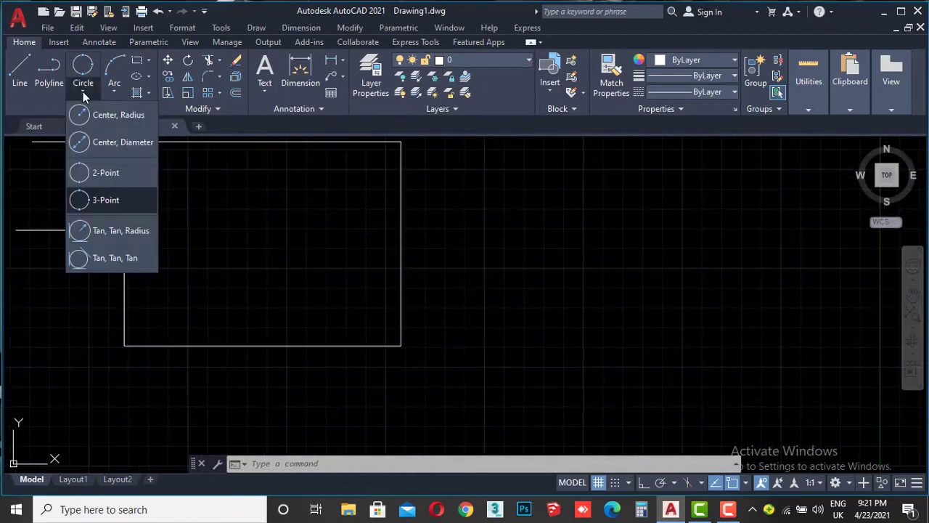
click(114, 231)
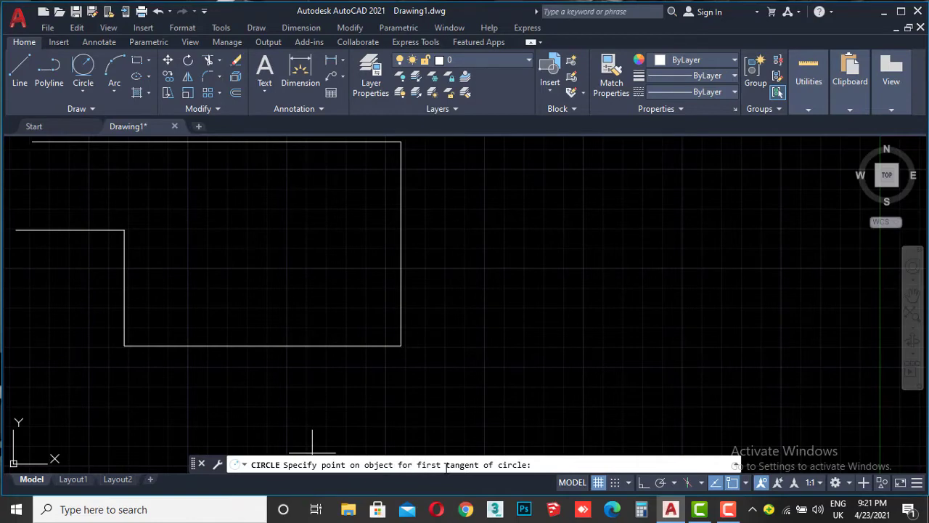
click(346, 345)
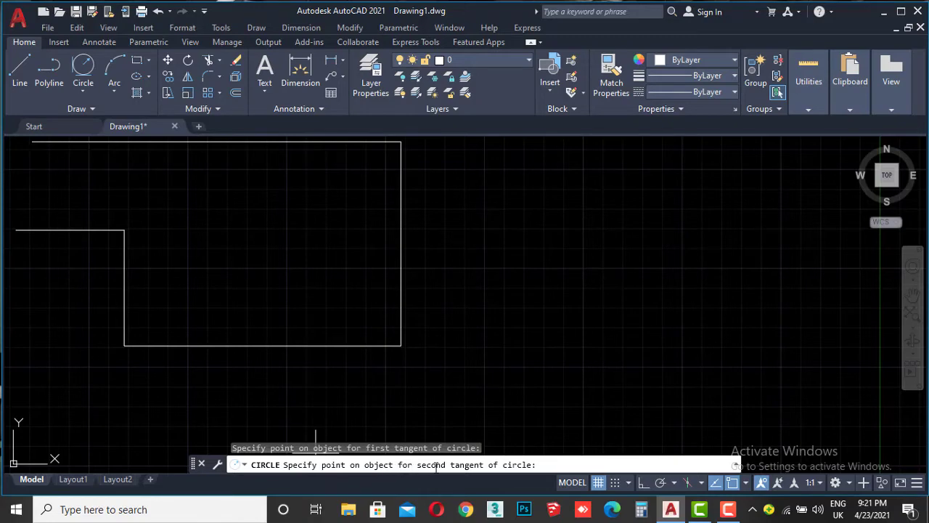
click(401, 289)
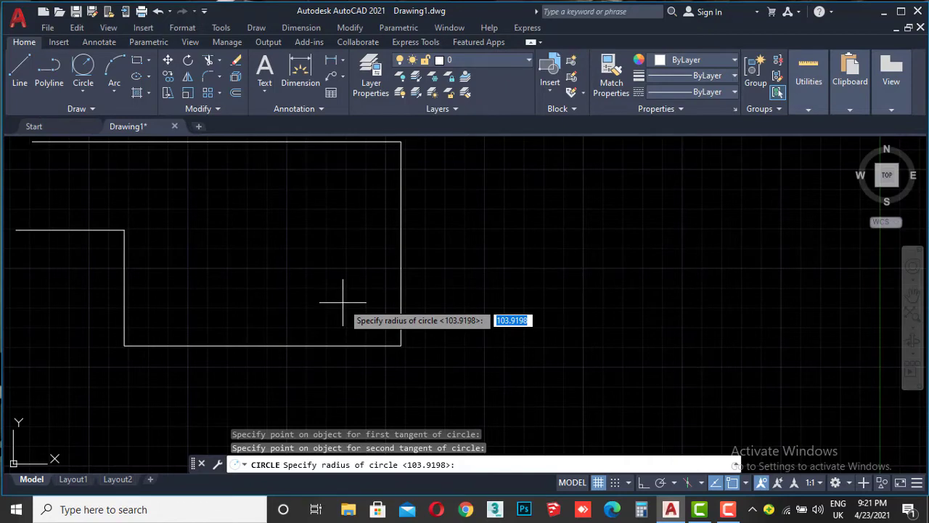
text(20)
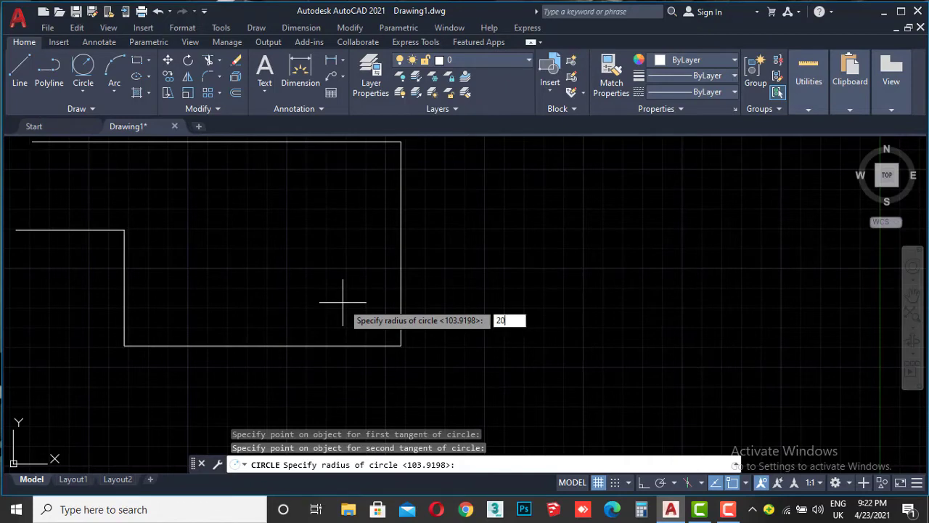
key(Return)
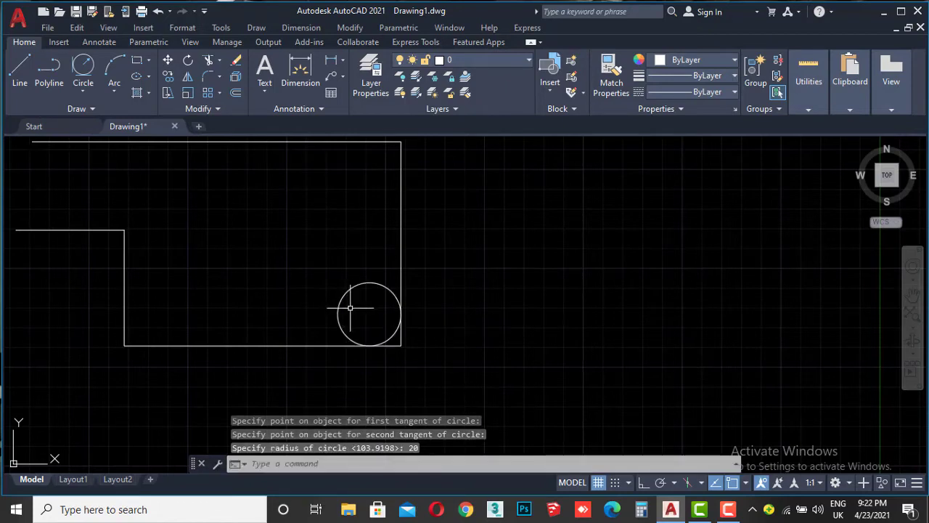
scroll(371, 316, up, 4)
middle_drag(390, 331, 392, 300)
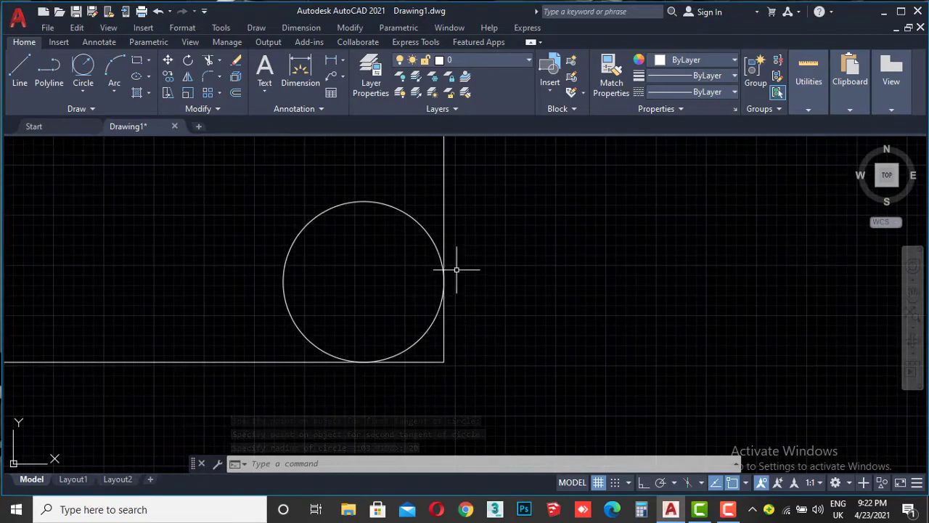
key(XF86MonBrightnessUp)
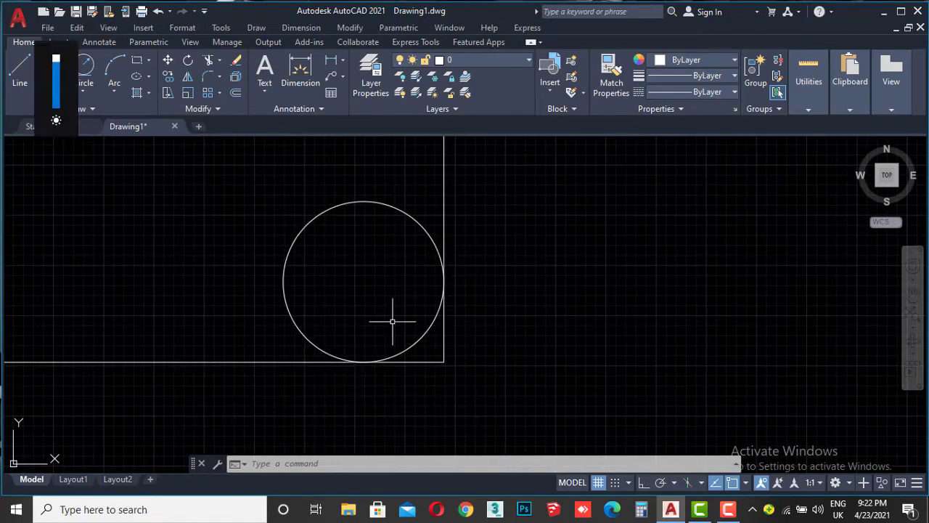
scroll(384, 254, down, 5)
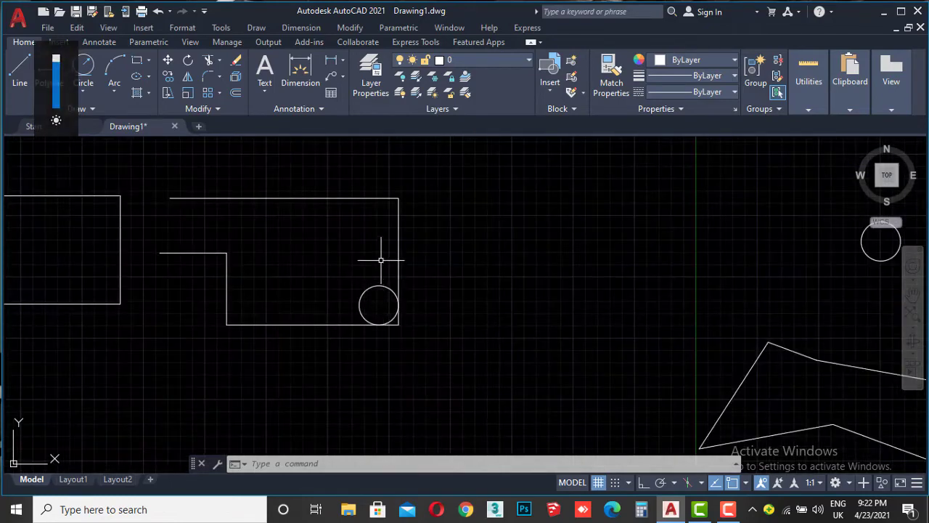
scroll(395, 215, up, 8)
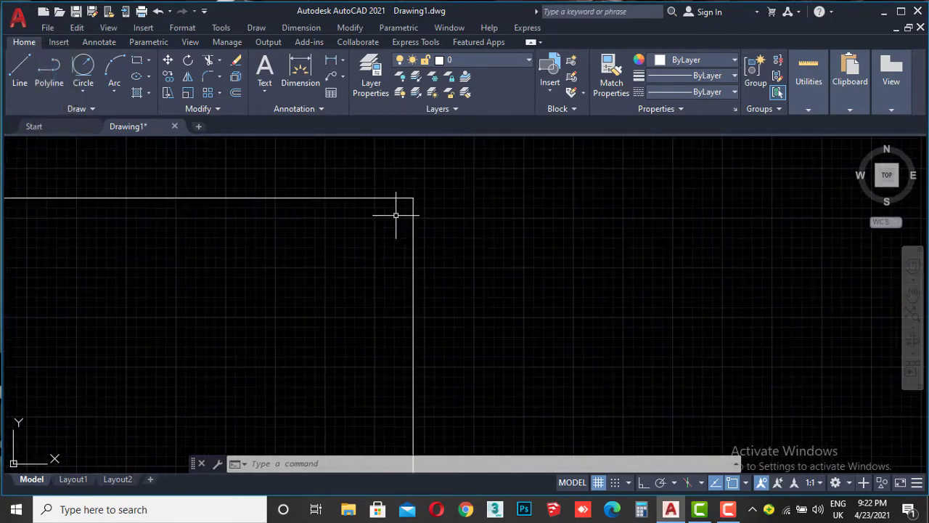
Draw a radius-30 Tan, Tan, Radius circle touching the outline's top and right edges.
click(86, 87)
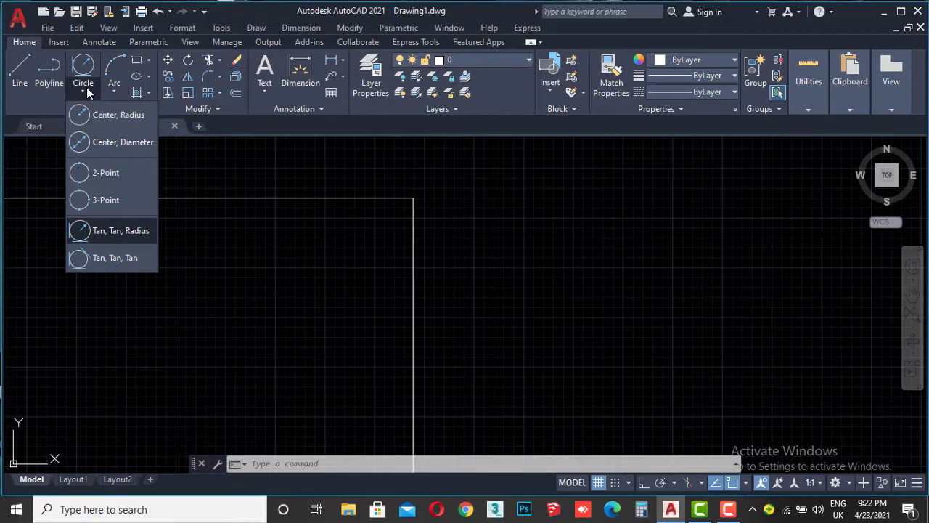
click(116, 230)
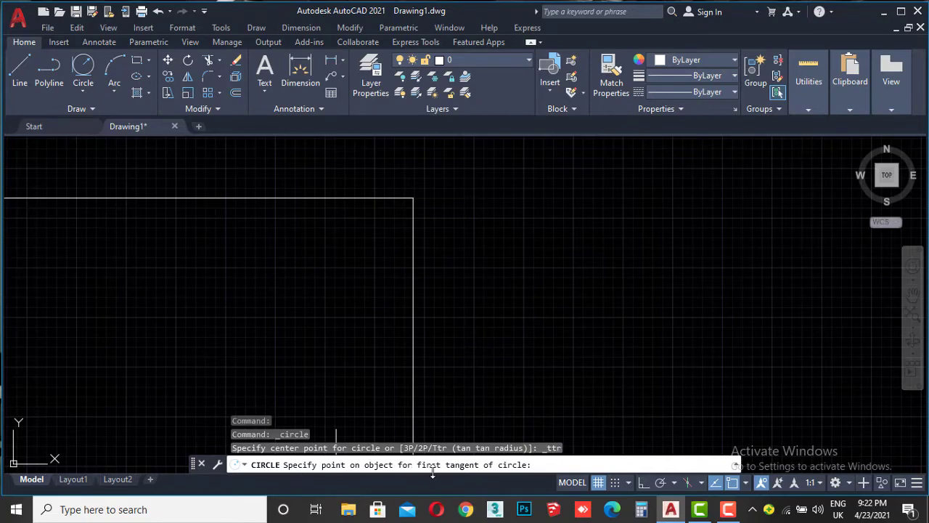
click(294, 197)
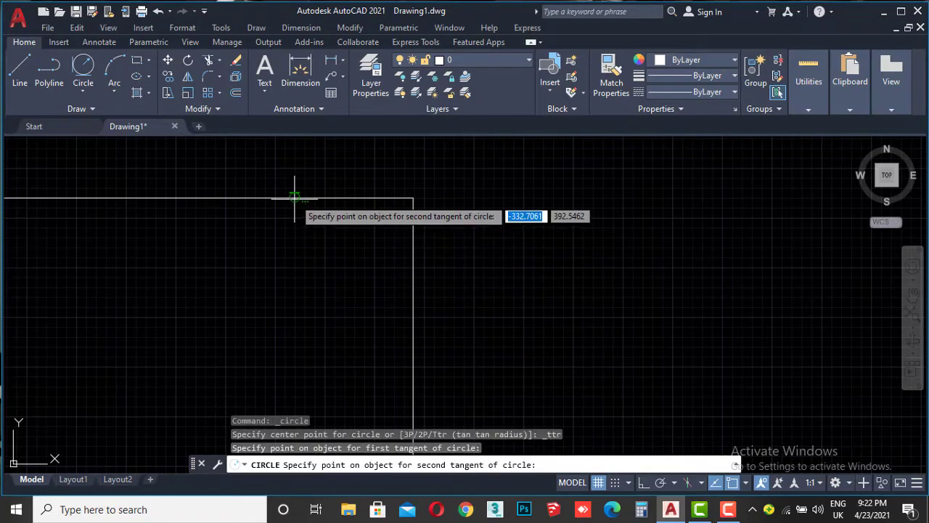
click(412, 342)
scroll(301, 312, down, 1)
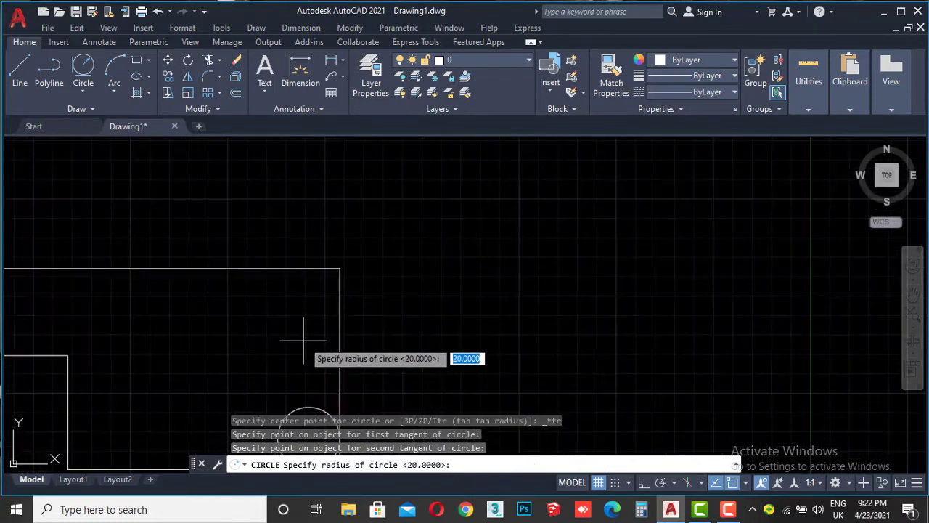
scroll(305, 320, down, 1)
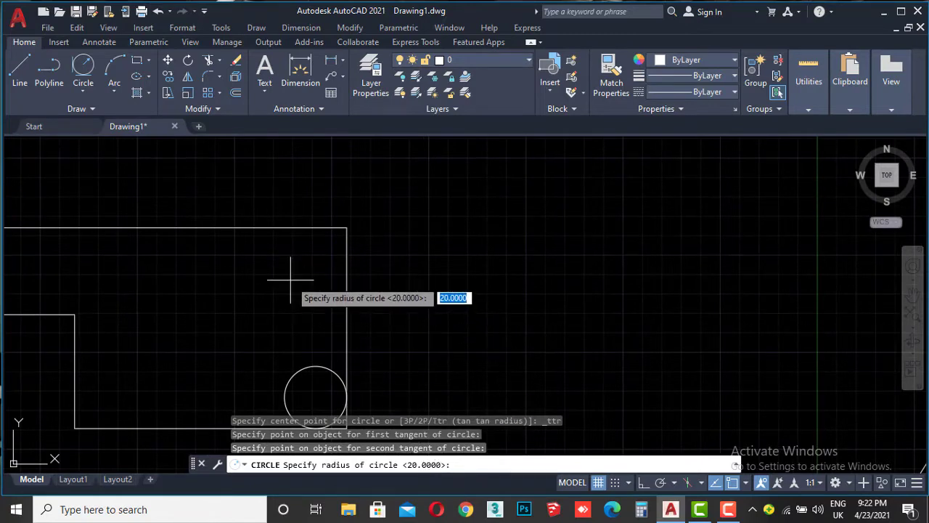
text(30)
key(Return)
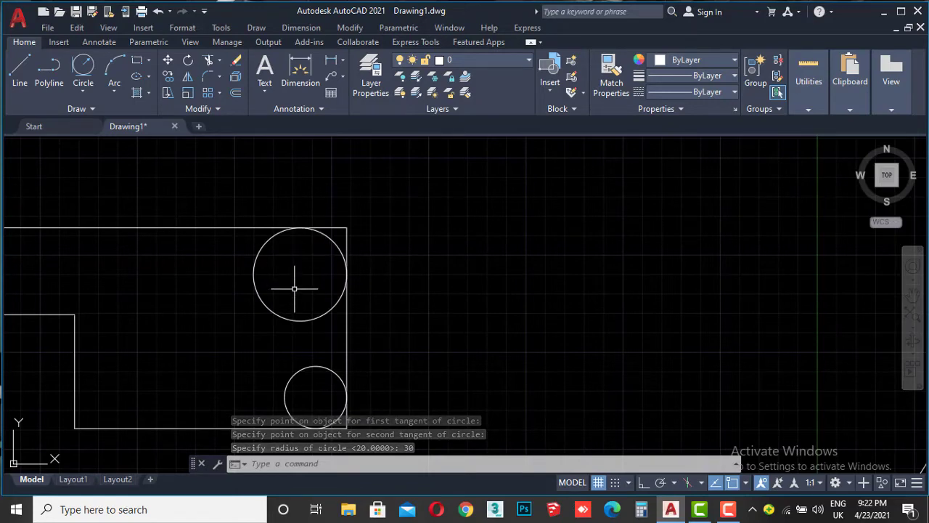
scroll(294, 288, down, 3)
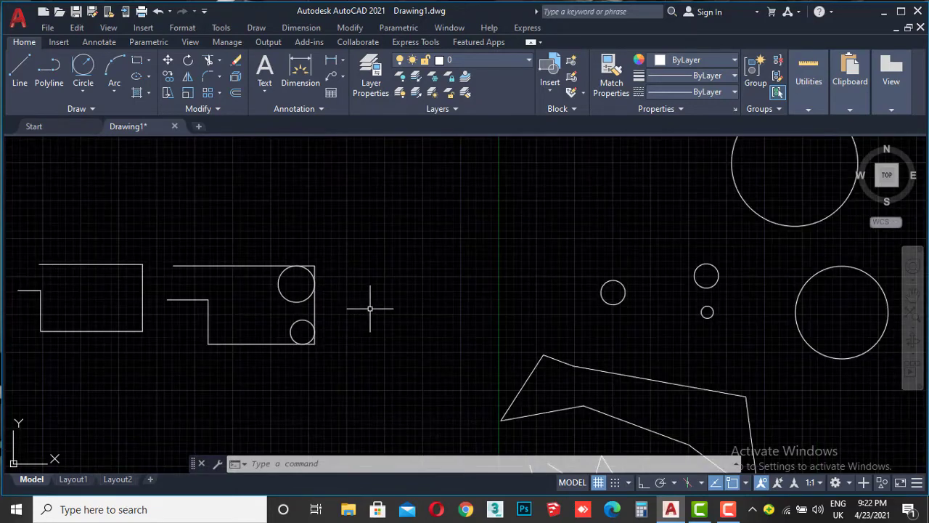
Draw a closed three-segment line triangle right of the stepped outline.
click(91, 88)
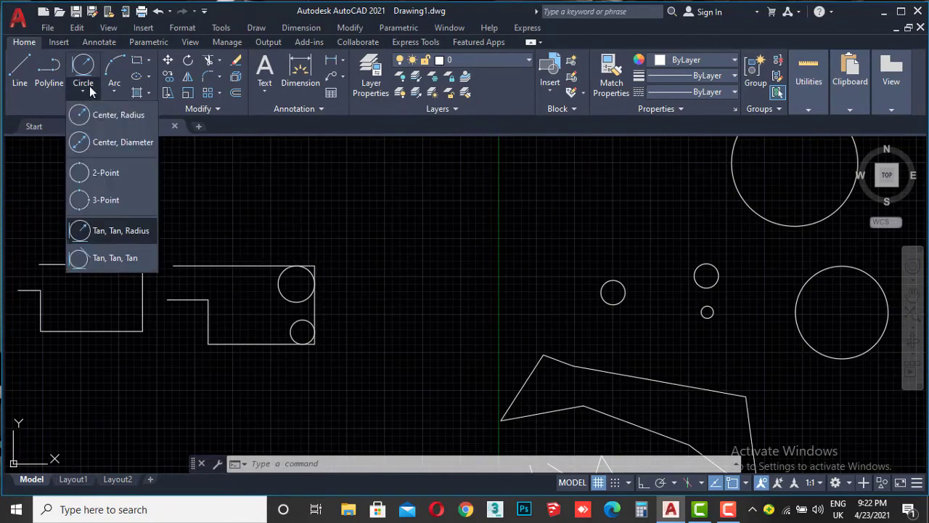
click(22, 72)
click(401, 313)
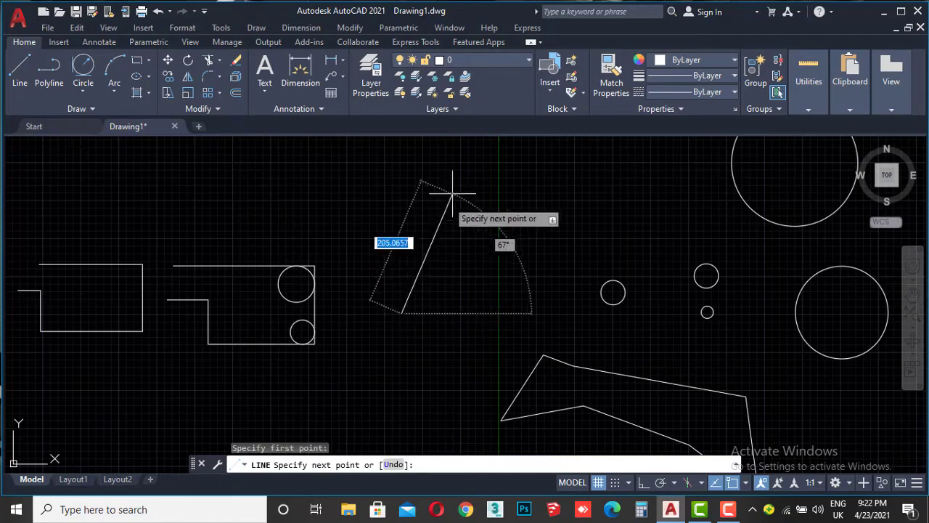
click(463, 172)
click(568, 244)
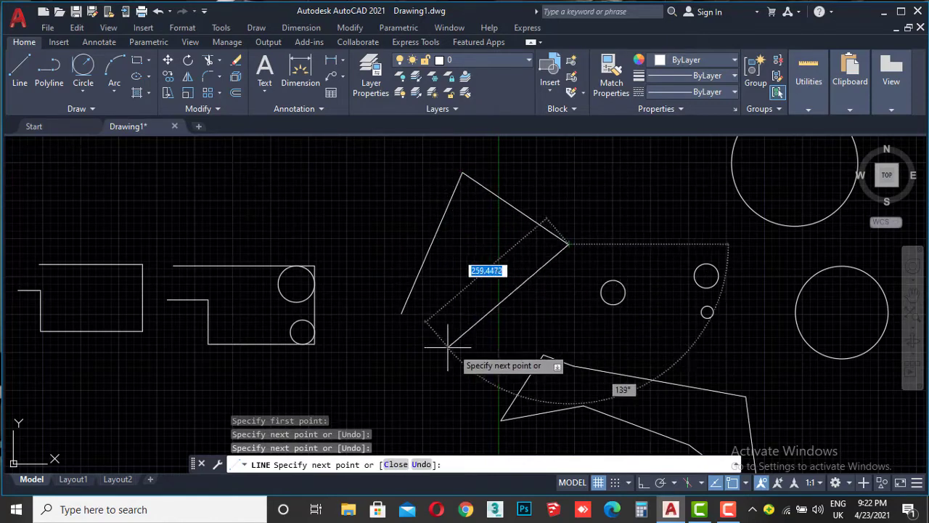
click(402, 313)
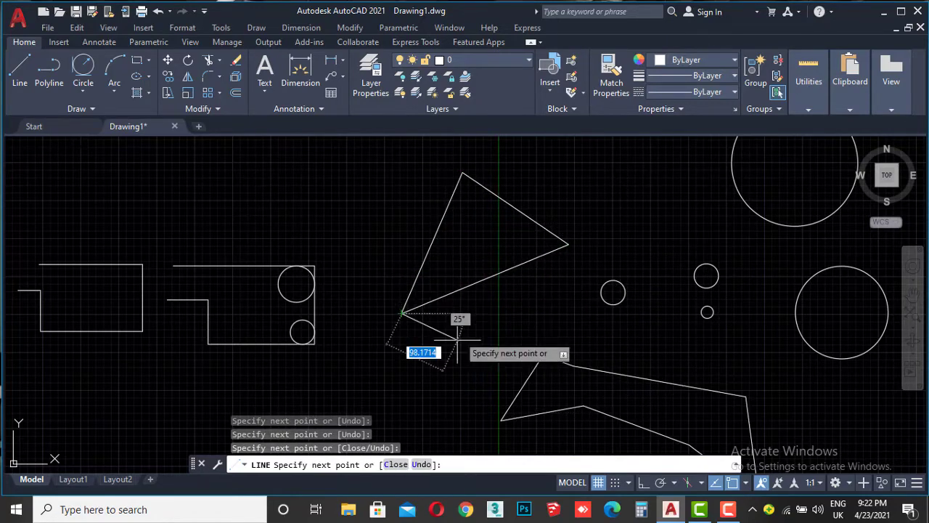
scroll(386, 328, up, 4)
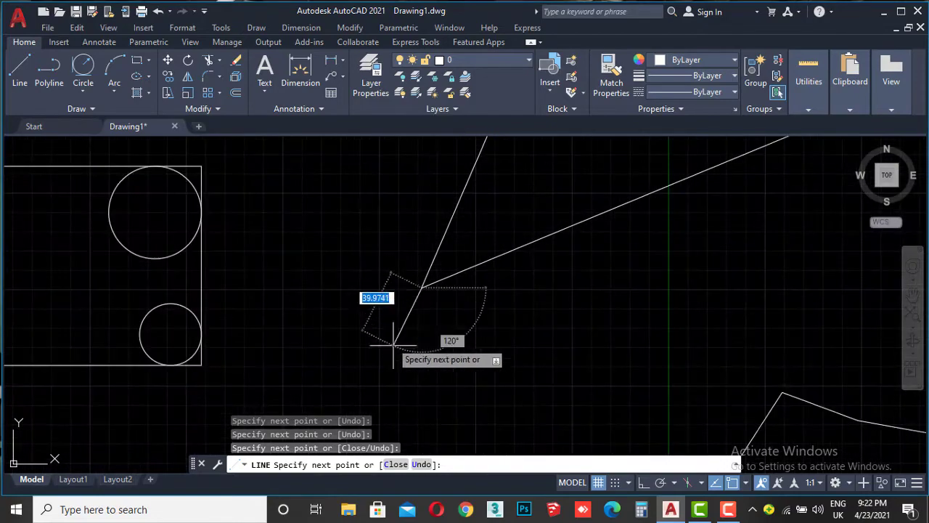
key(Escape)
scroll(431, 349, down, 4)
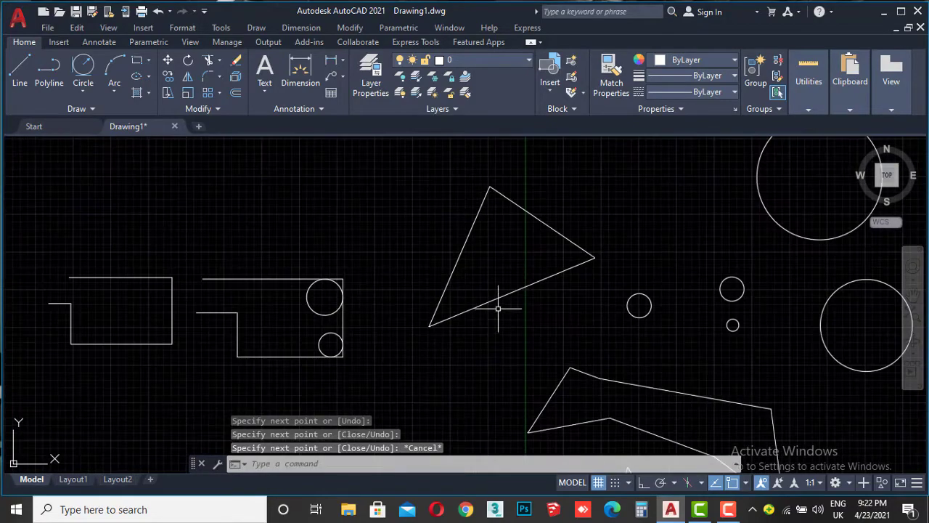
middle_drag(530, 243, 459, 259)
scroll(459, 259, up, 2)
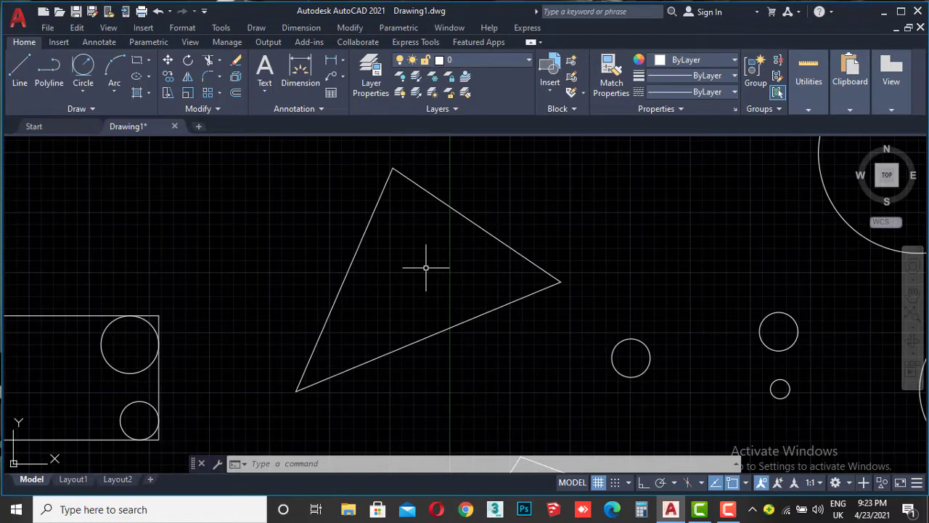
Draw a Tan, Tan, Tan circle touching the triangle's left, top and bottom sides.
click(82, 90)
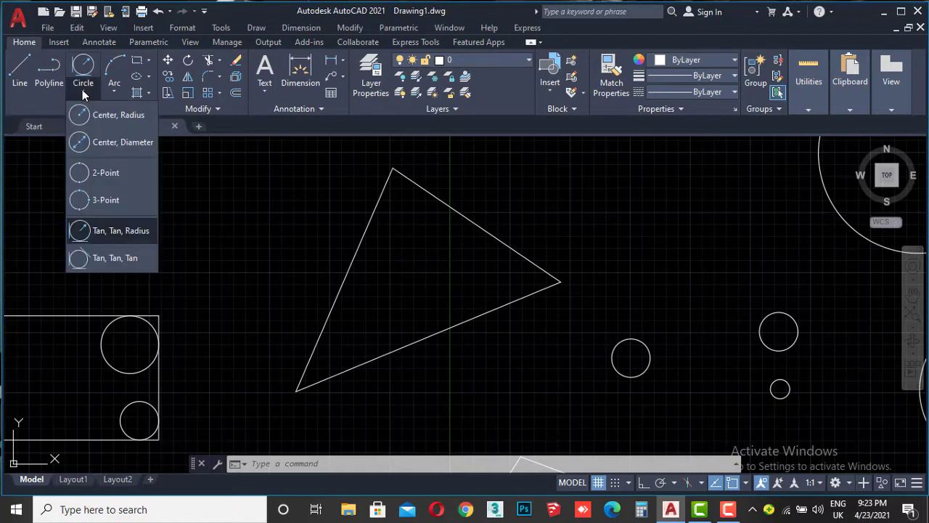
click(138, 261)
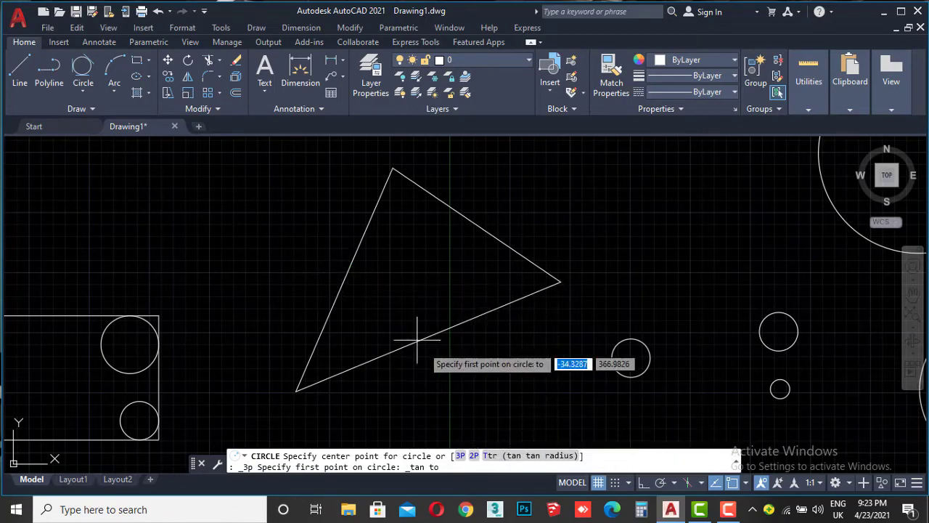
click(349, 273)
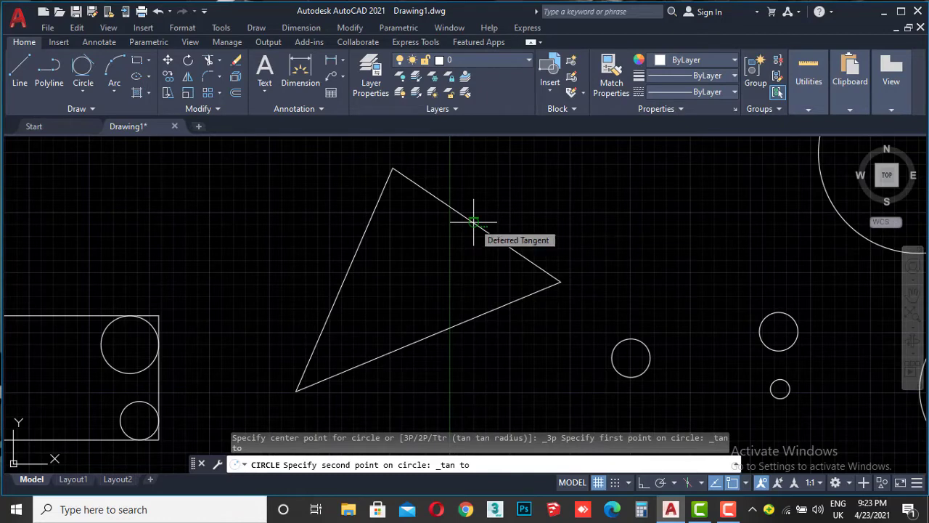
click(473, 221)
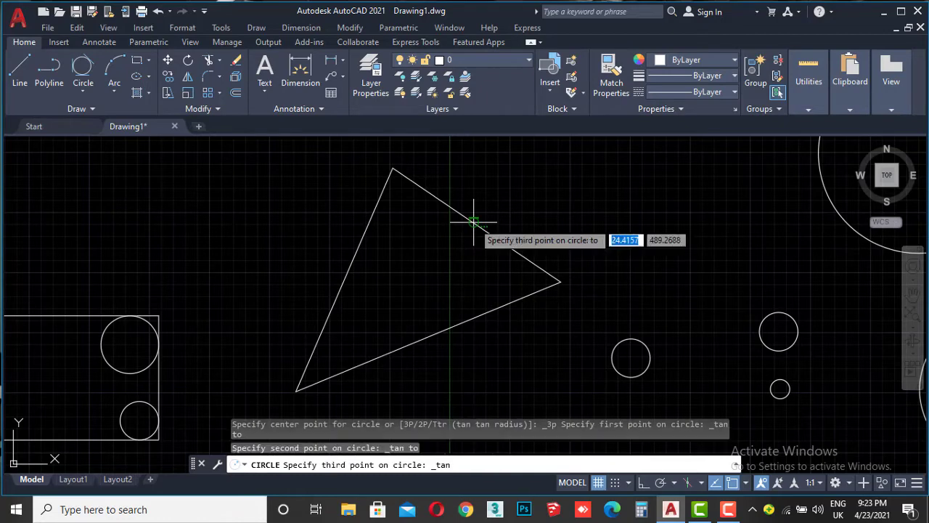
click(437, 332)
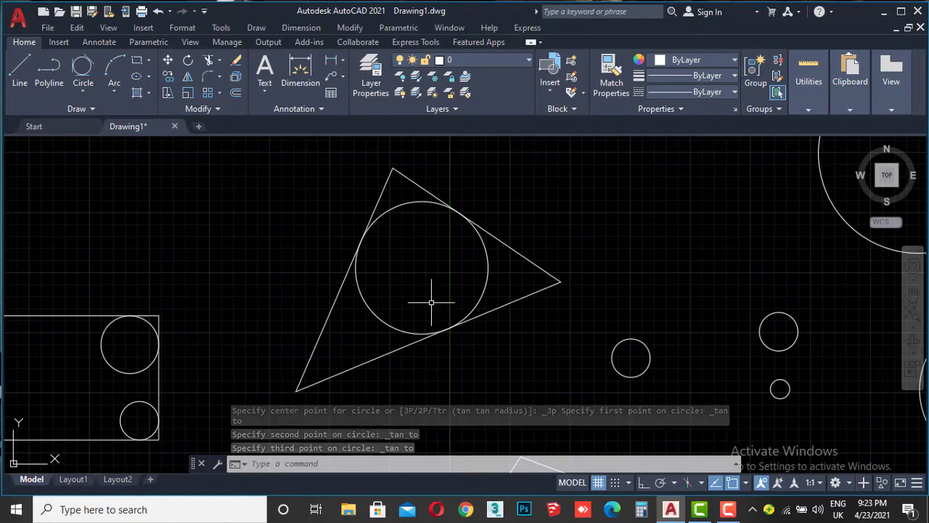
scroll(431, 301, down, 5)
scroll(456, 258, up, 3)
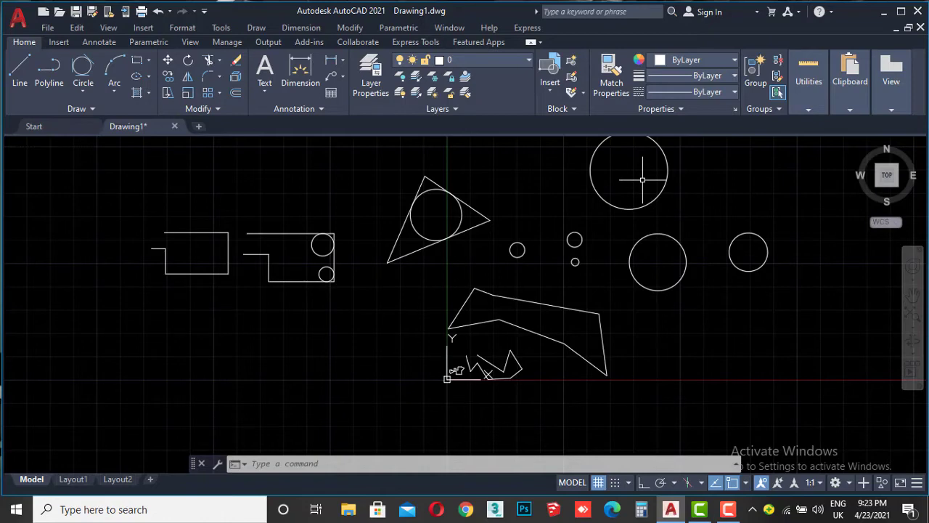
scroll(322, 269, up, 5)
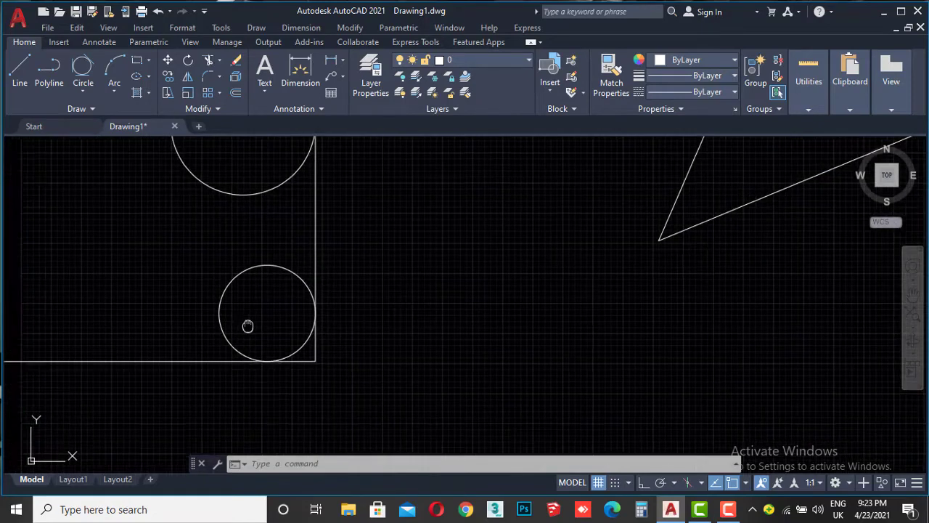
scroll(325, 268, down, 4)
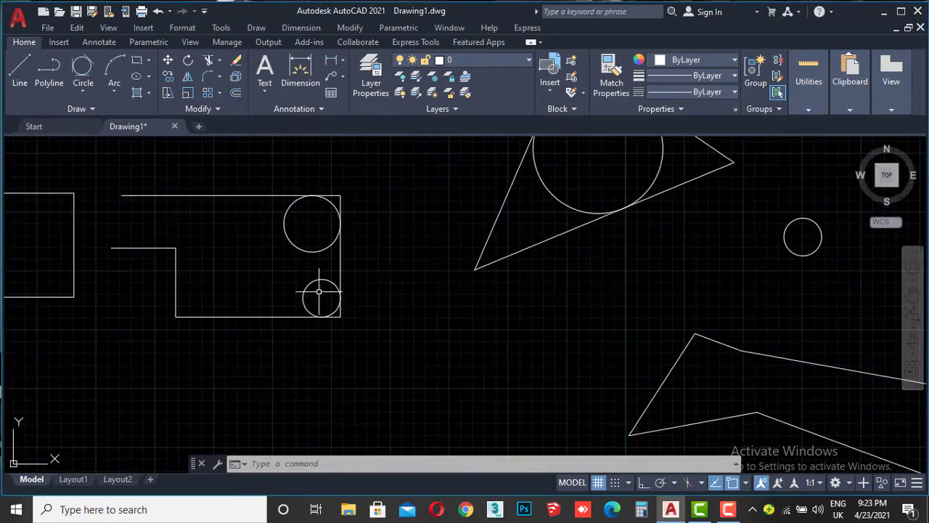
scroll(523, 218, up, 2)
scroll(548, 236, down, 3)
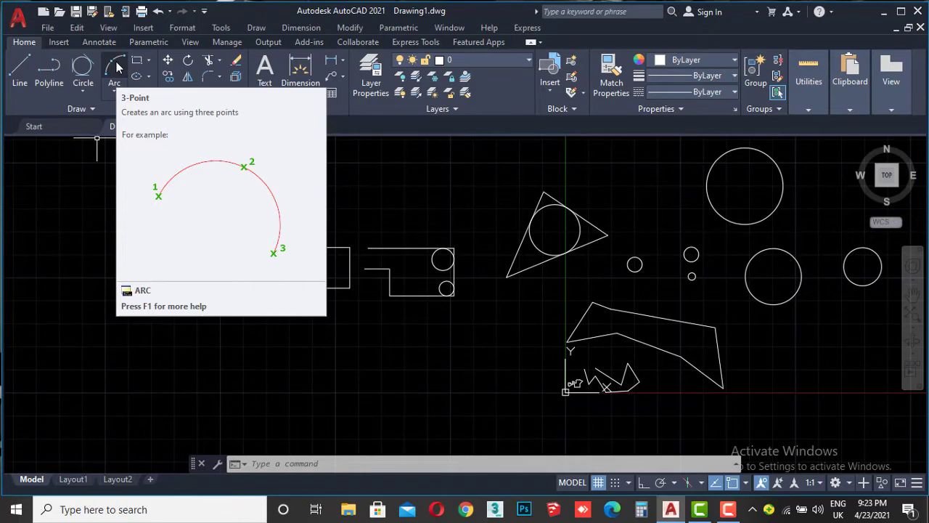
Draw a small 3-Point arc above the left rectangular outline.
click(116, 66)
middle_drag(346, 216, 349, 297)
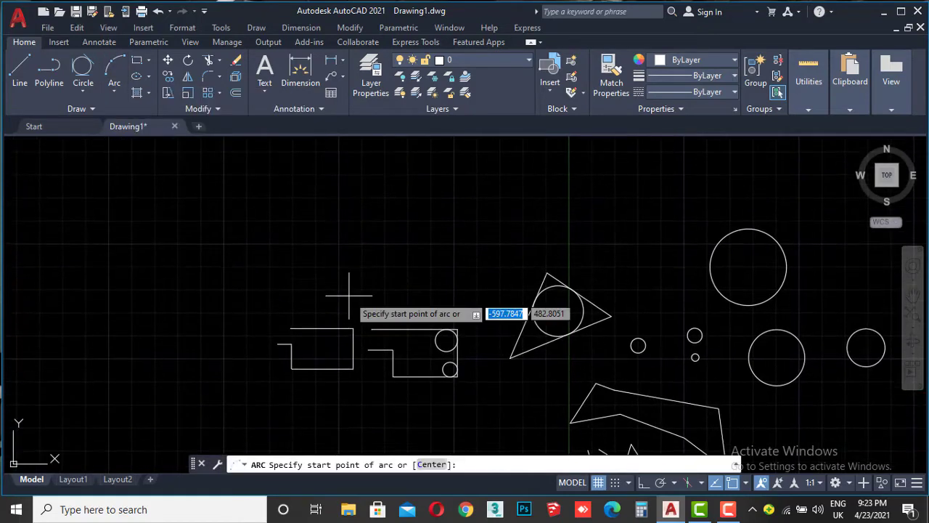
click(284, 262)
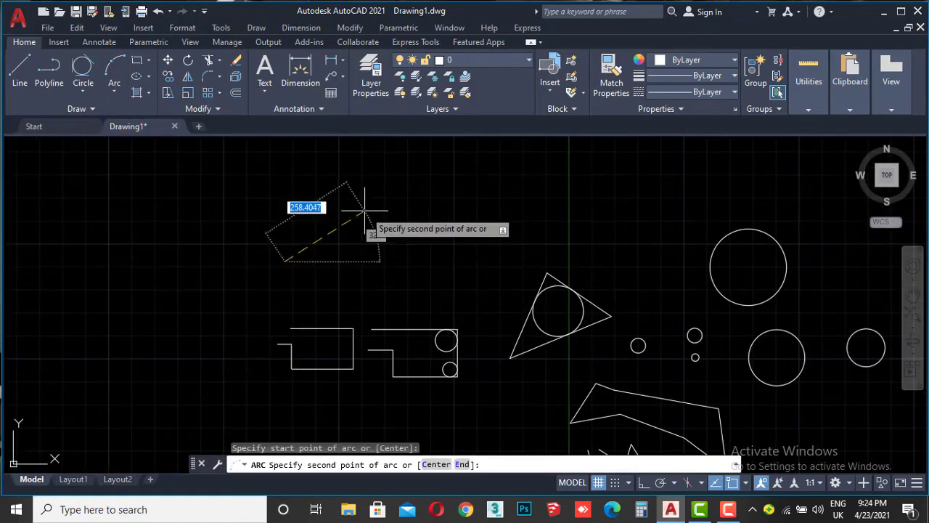
click(337, 214)
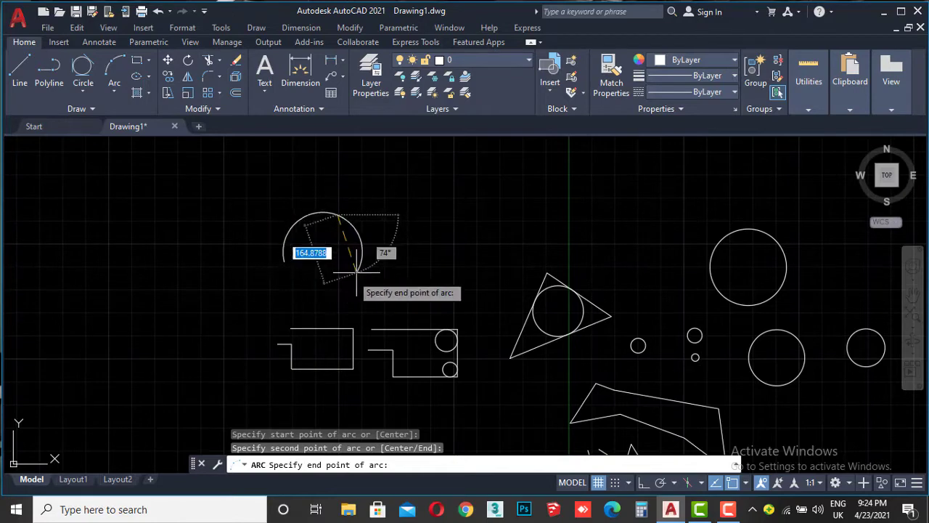
click(364, 247)
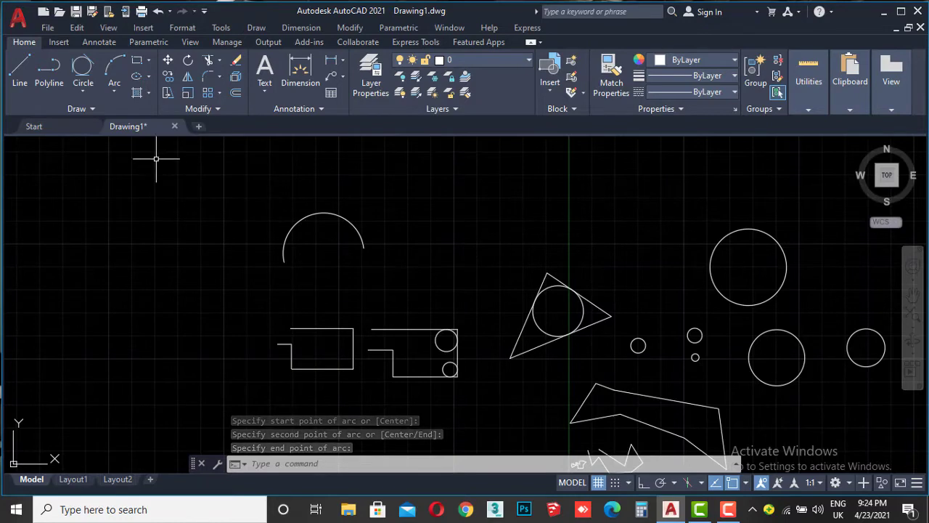
click(117, 90)
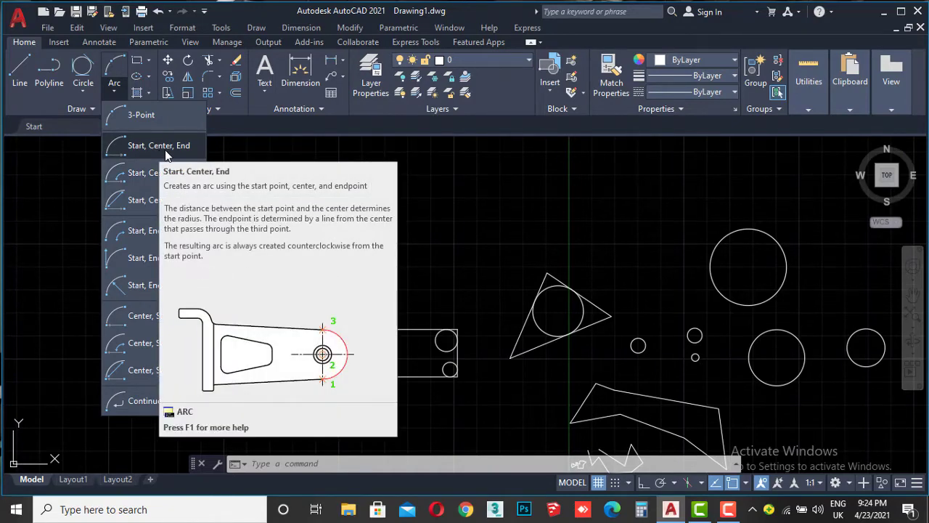
Draw a Start, Center, End arc above-right of the first arch, ending at the 150 entry.
click(165, 150)
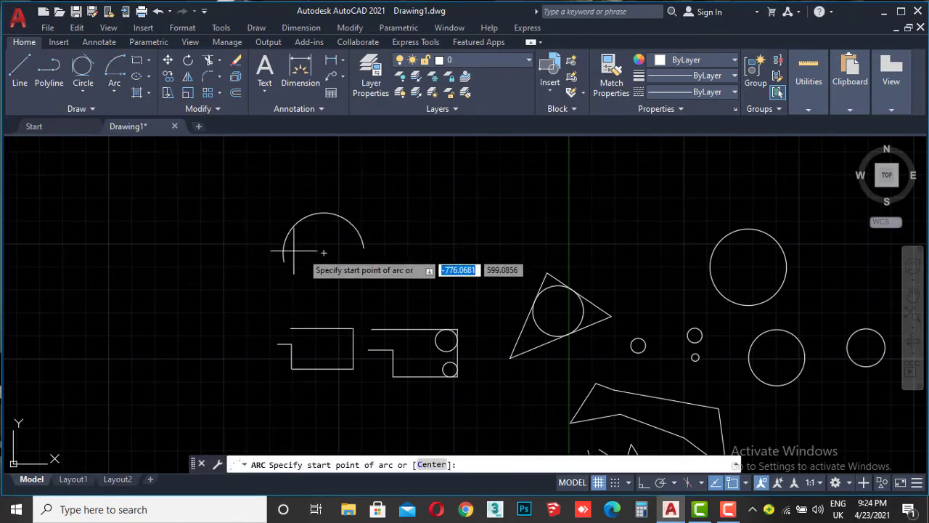
middle_drag(471, 267, 367, 319)
click(370, 254)
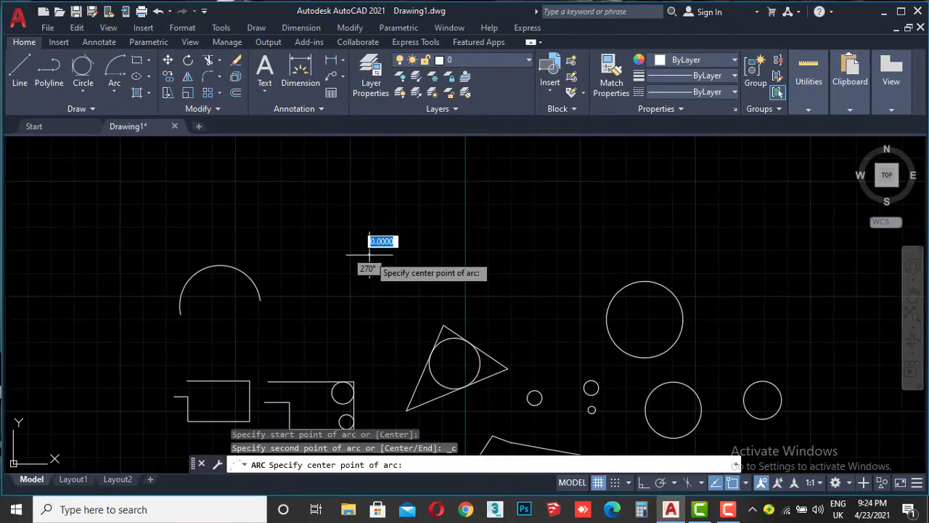
click(398, 206)
text(150)
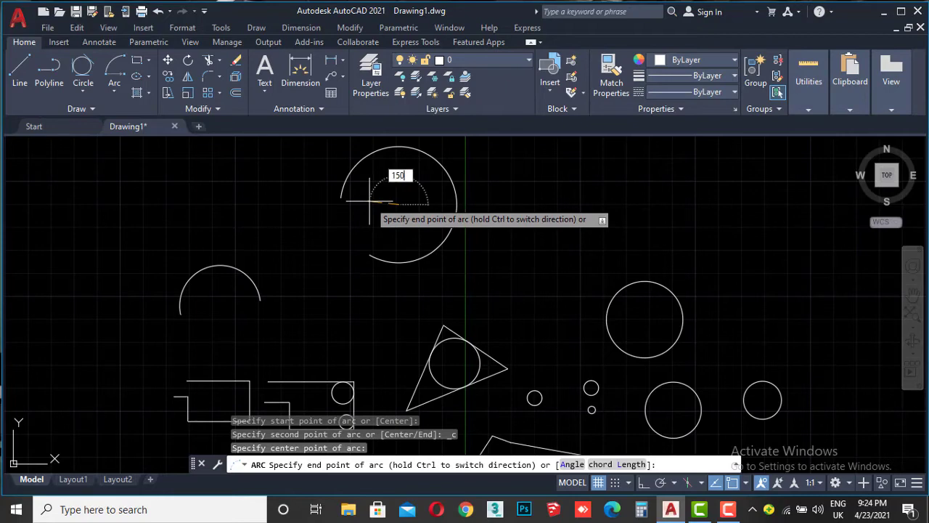
key(Return)
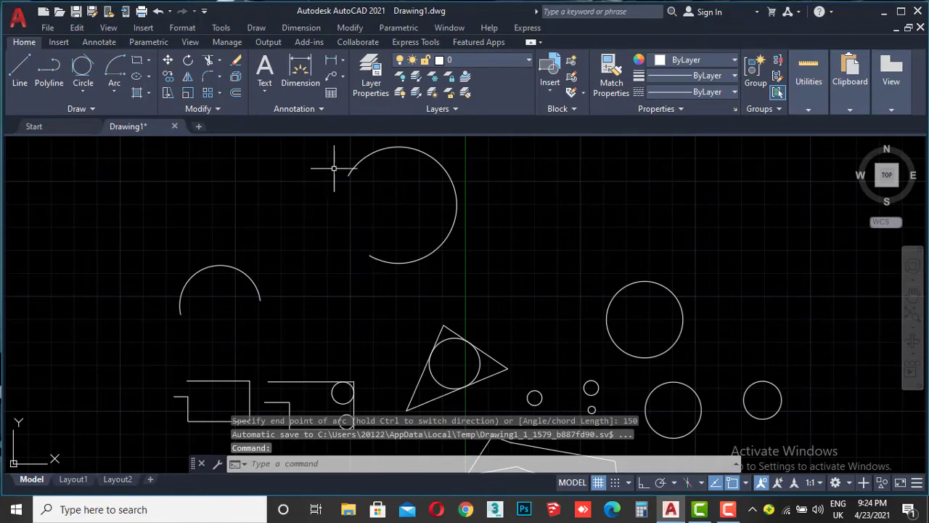
click(116, 92)
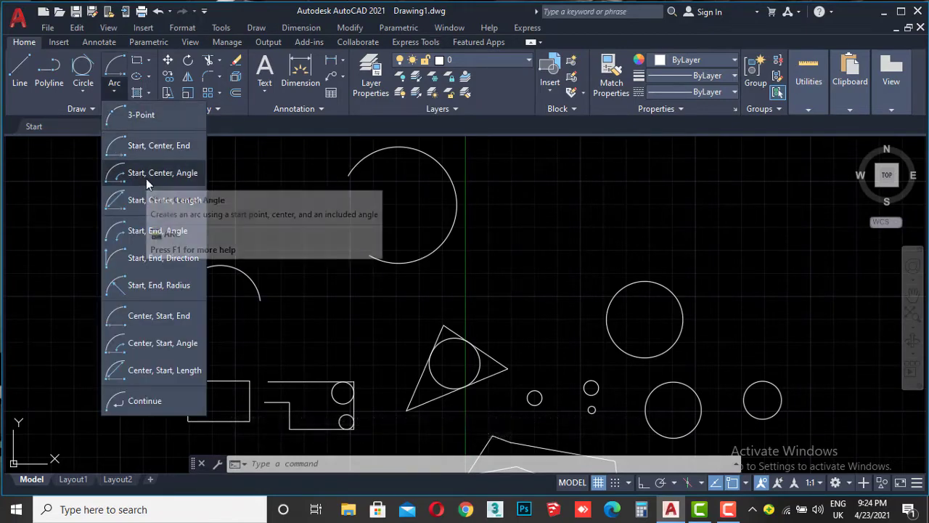
Draw a Start, Center, Angle arc with a 160° included angle above the right-hand circle.
click(171, 174)
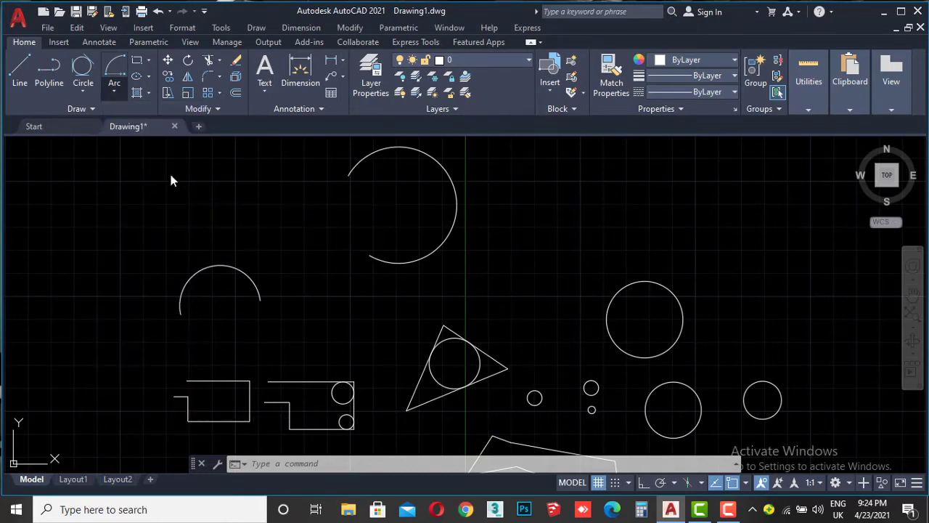
middle_drag(485, 254, 419, 285)
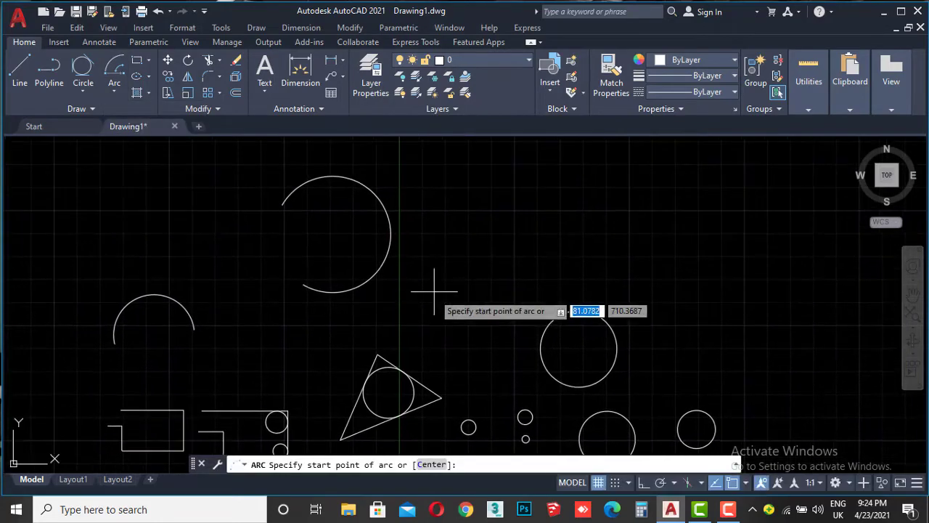
click(483, 271)
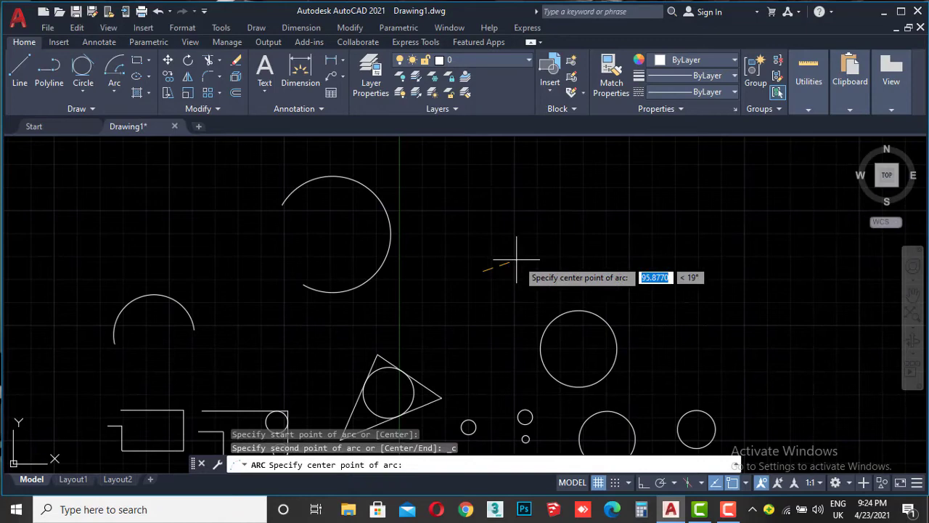
click(550, 242)
text(160)
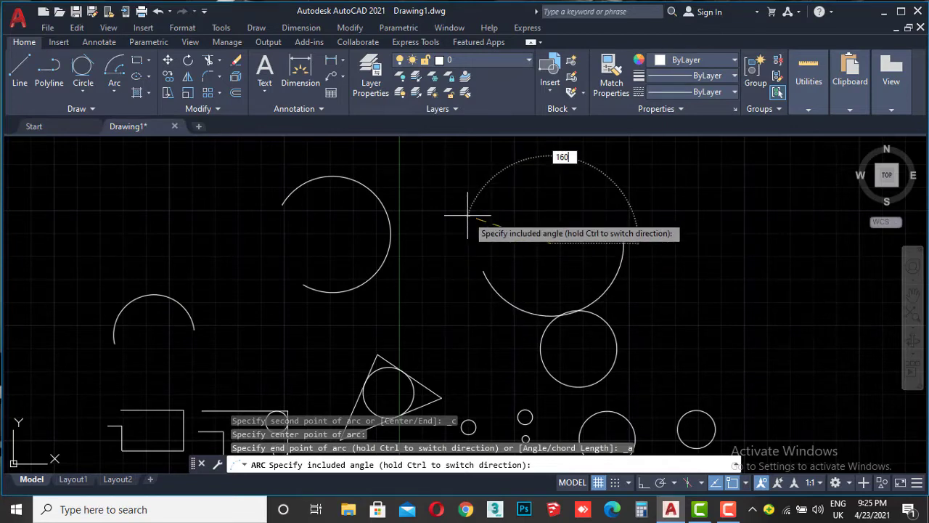
key(Return)
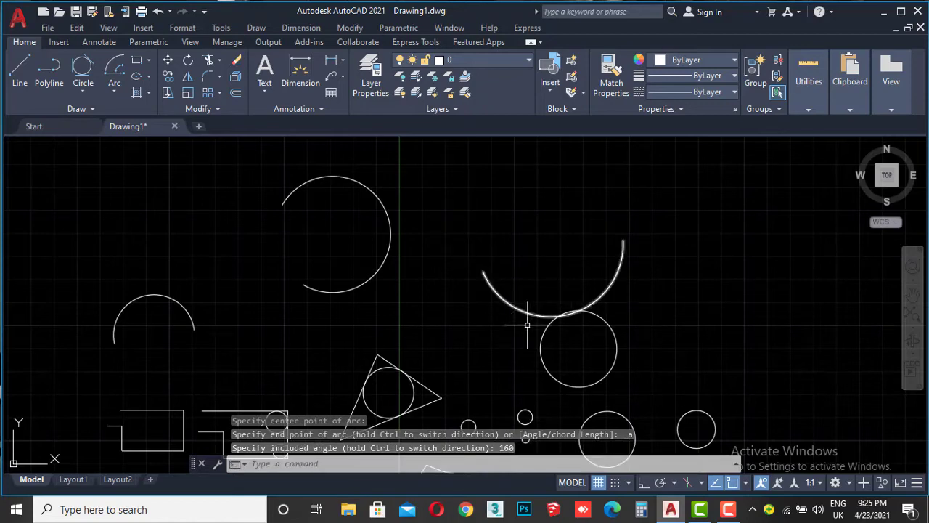
scroll(595, 307, up, 2)
scroll(599, 307, up, 5)
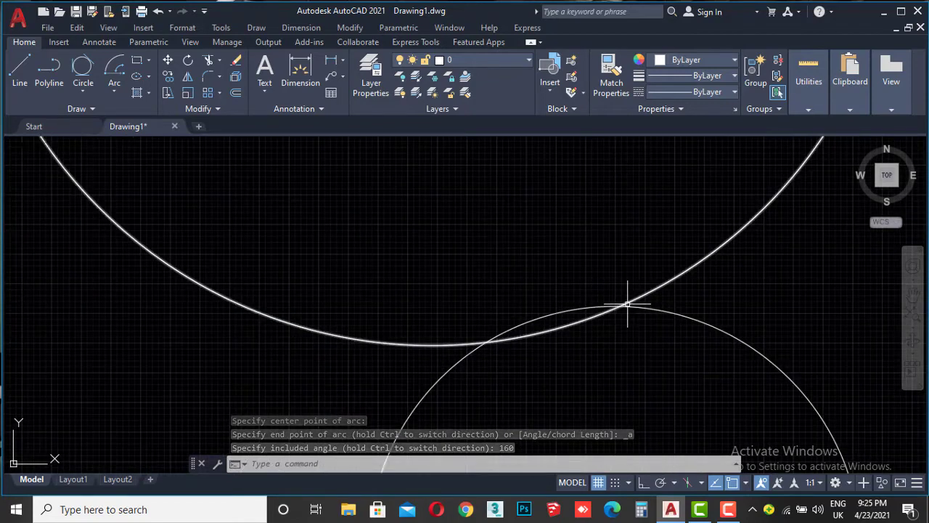
scroll(627, 306, down, 5)
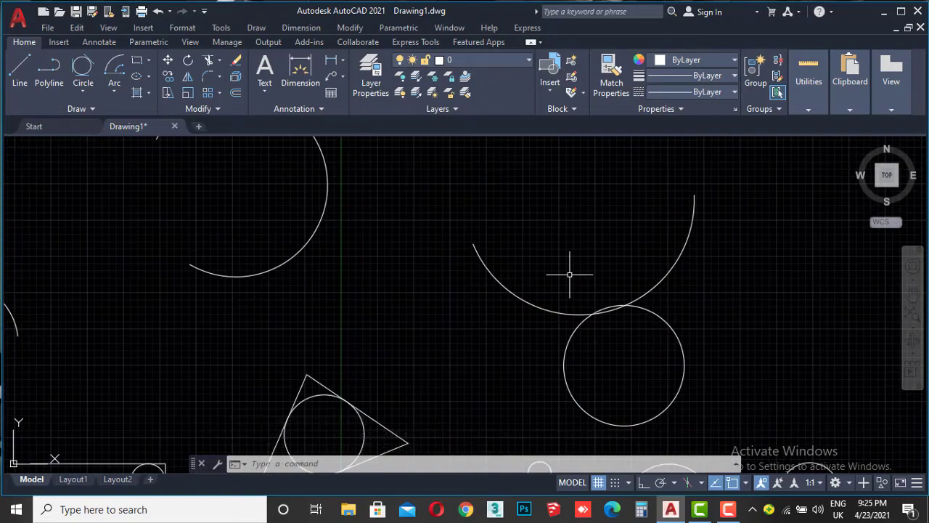
scroll(530, 278, down, 2)
middle_drag(311, 238, 493, 276)
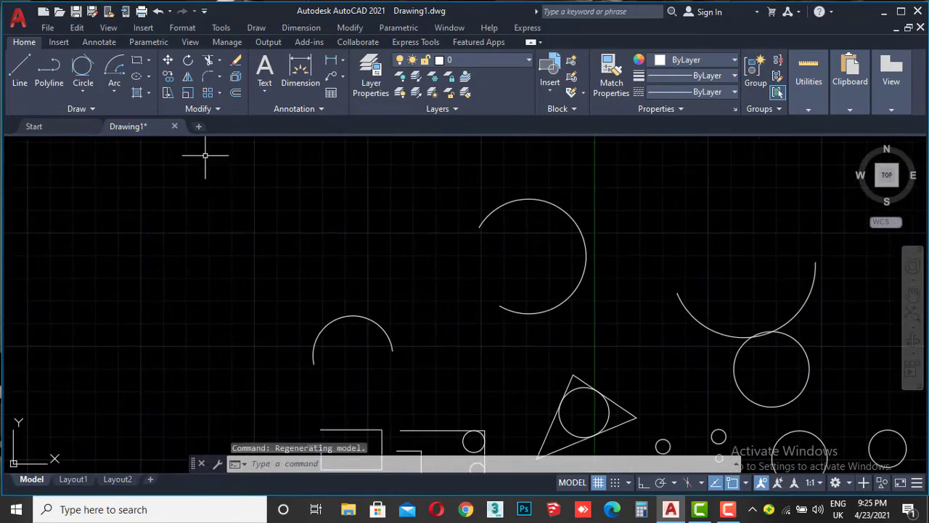
click(114, 85)
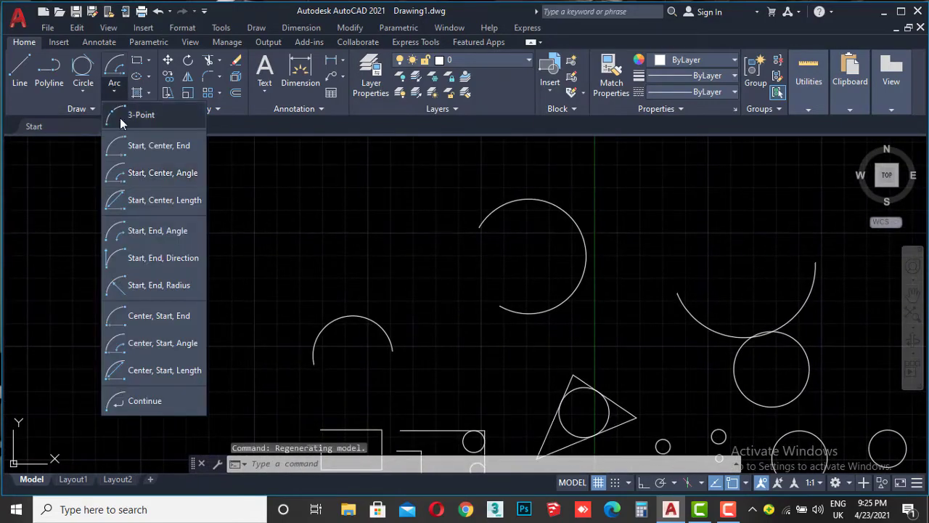
Draw a Start, Center, Length arc sweeping across the drawing's left side.
click(144, 201)
click(127, 275)
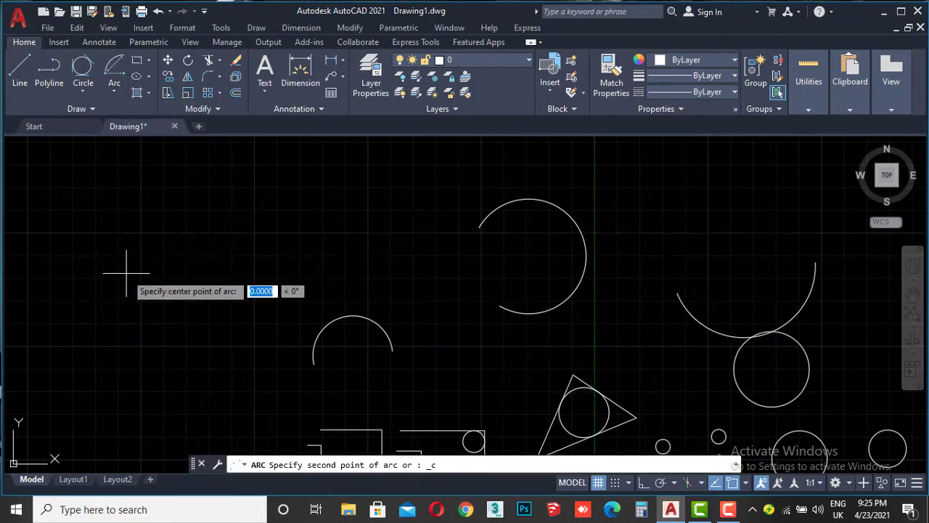
click(216, 199)
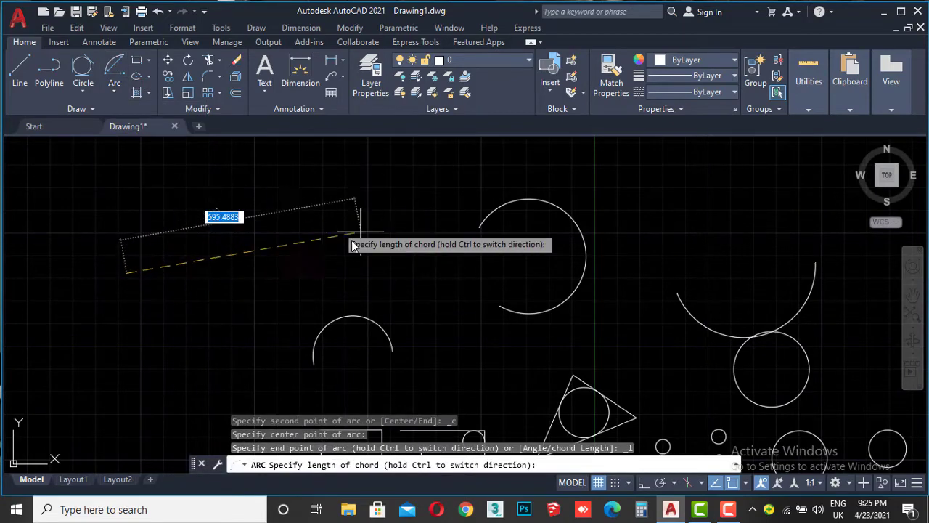
click(314, 244)
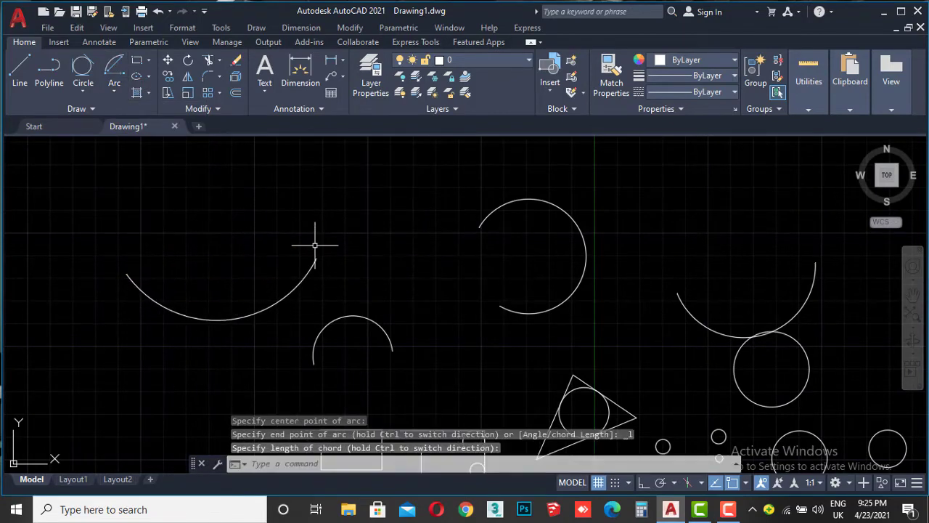
click(122, 93)
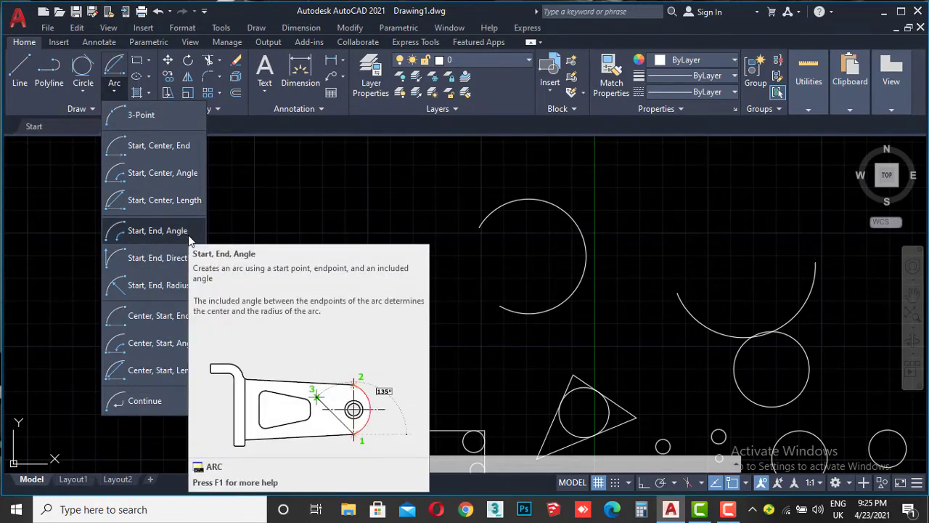
Draw a fifth arc from a start point, end point and tangent direction.
click(159, 266)
middle_drag(196, 208, 228, 357)
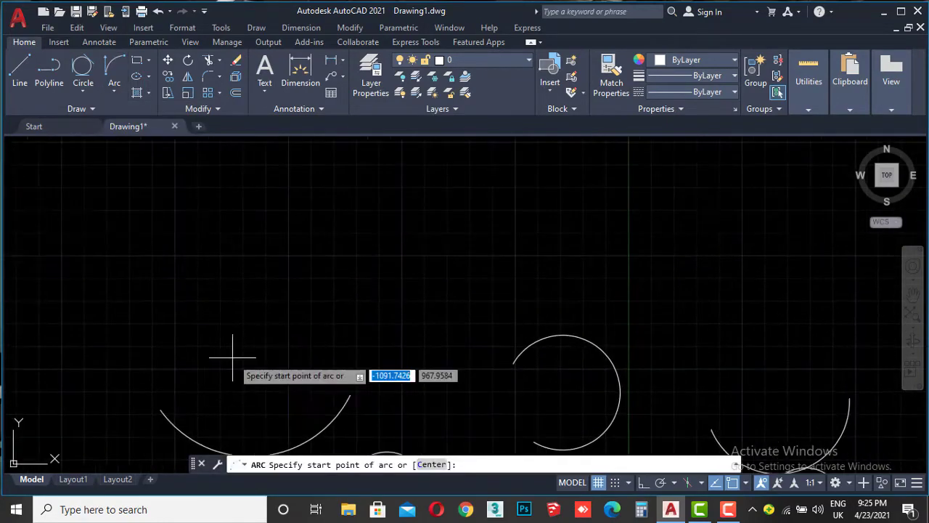
click(223, 329)
click(421, 286)
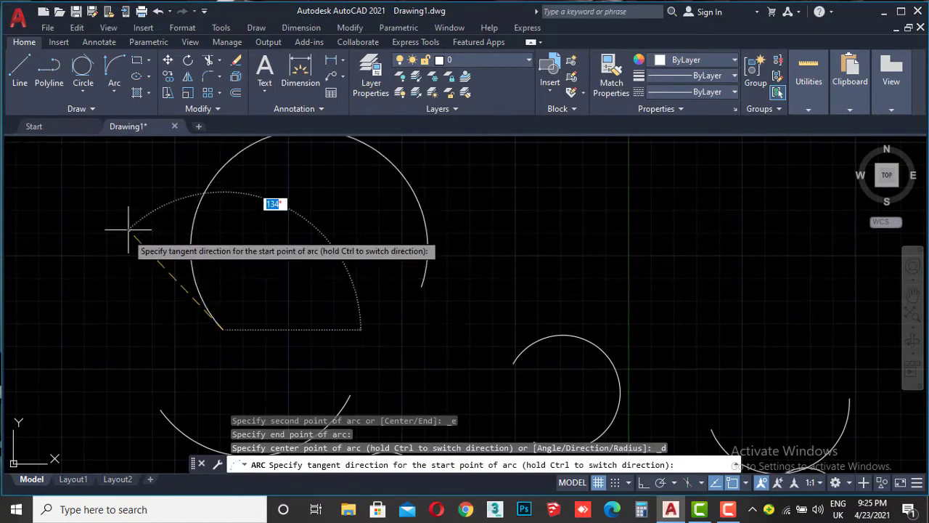
click(228, 199)
scroll(415, 204, down, 2)
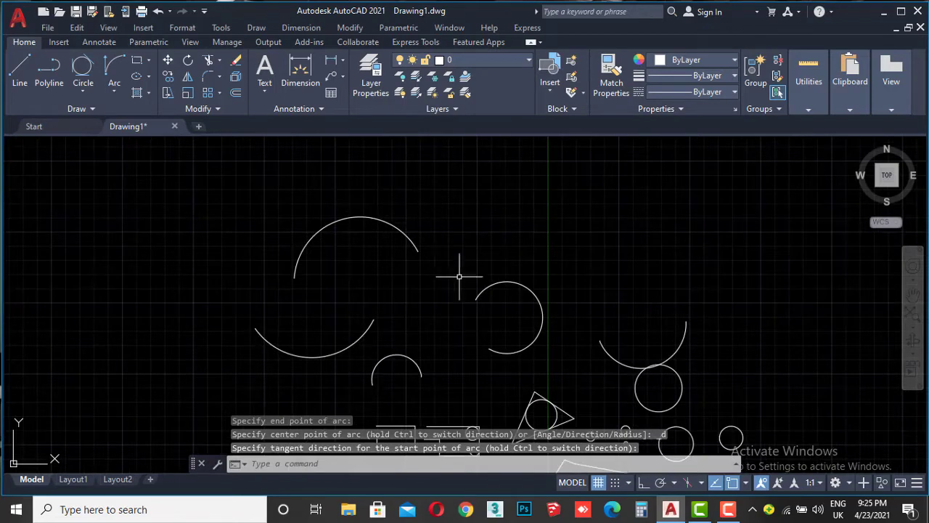
scroll(459, 277, down, 1)
scroll(447, 272, down, 1)
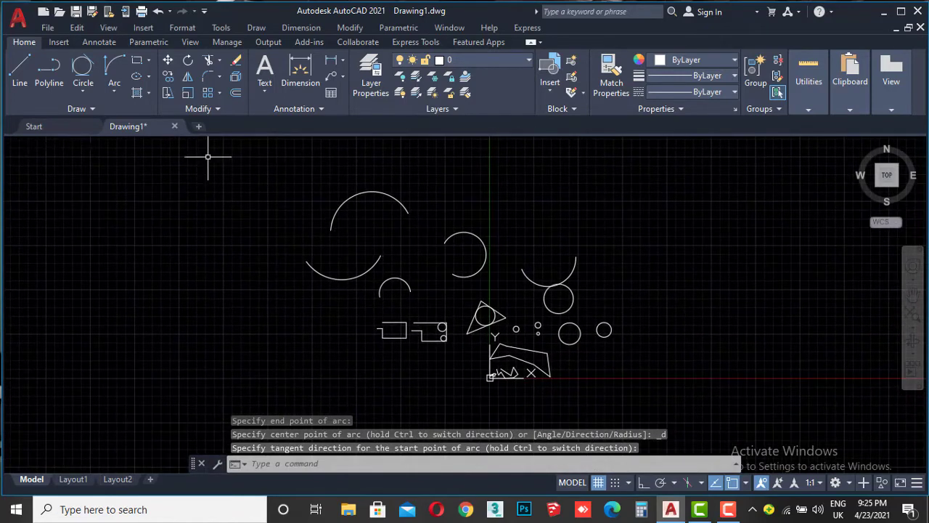
Switch to the 3-Point arc option, reframe the view, and show the rectangle/polygon choices.
click(113, 88)
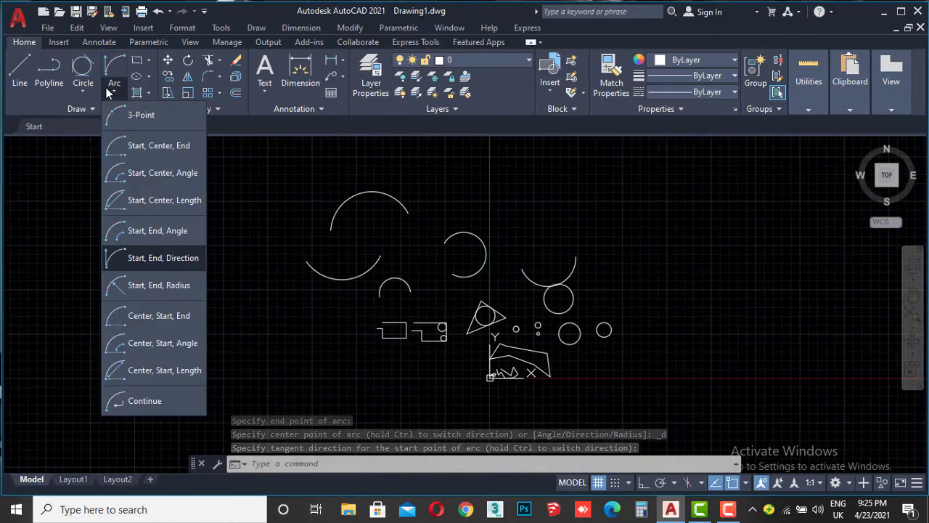
click(164, 119)
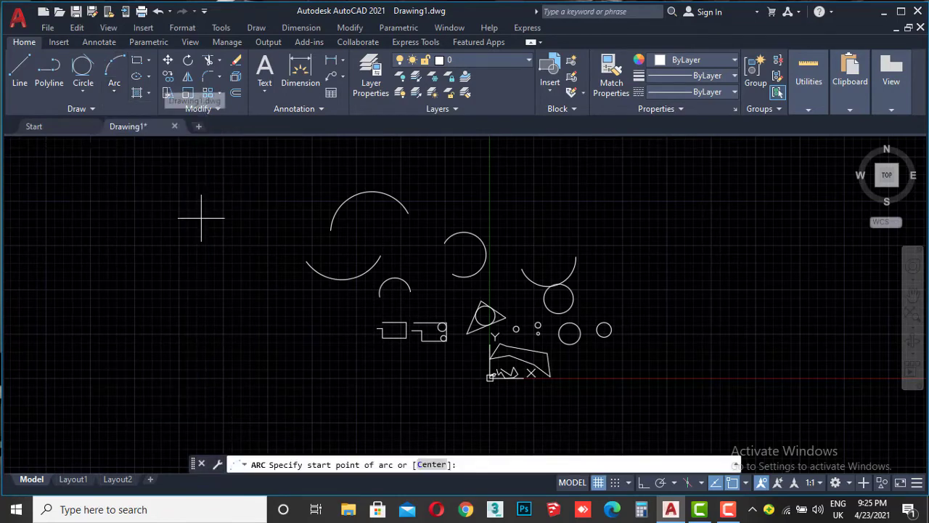
middle_drag(396, 274, 276, 269)
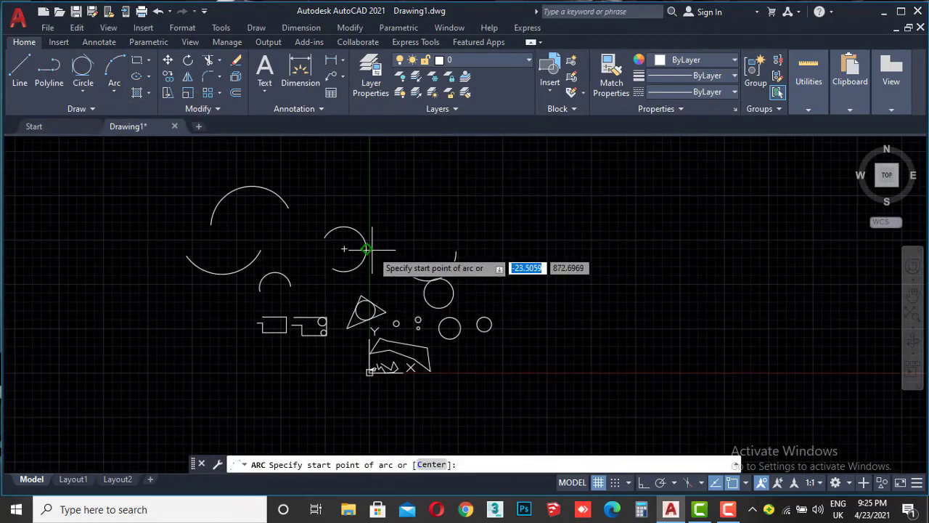
scroll(394, 209, up, 2)
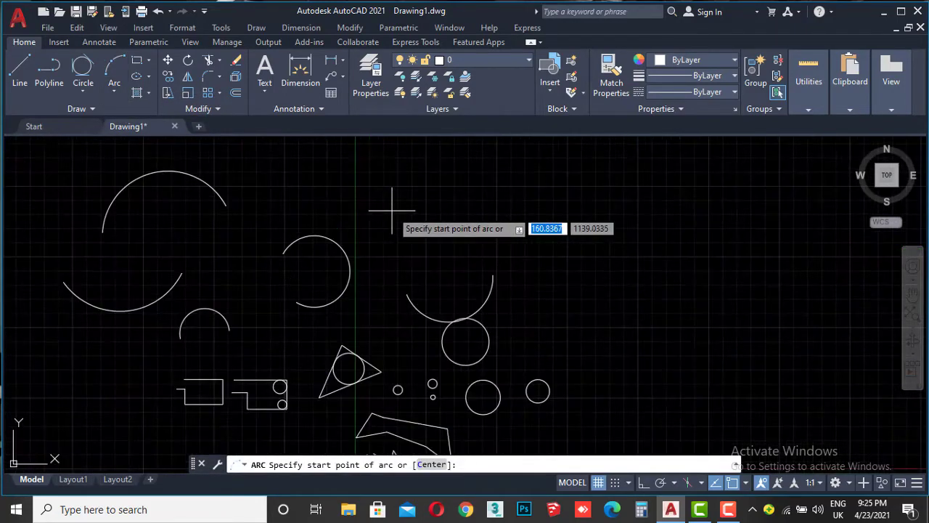
middle_drag(404, 182, 404, 208)
scroll(392, 208, up, 2)
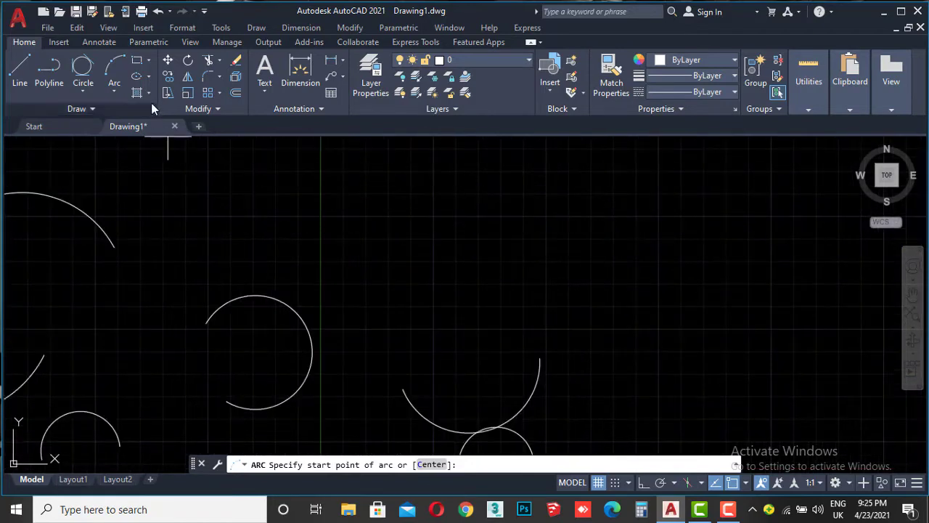
click(148, 56)
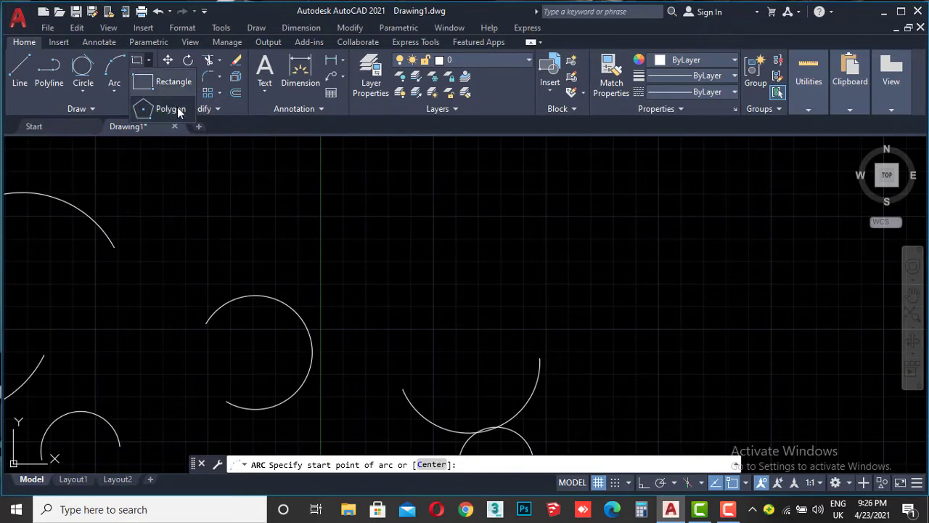
Draw a wide two-corner rectangle above the arcs and circles, then start another rectangle.
click(138, 59)
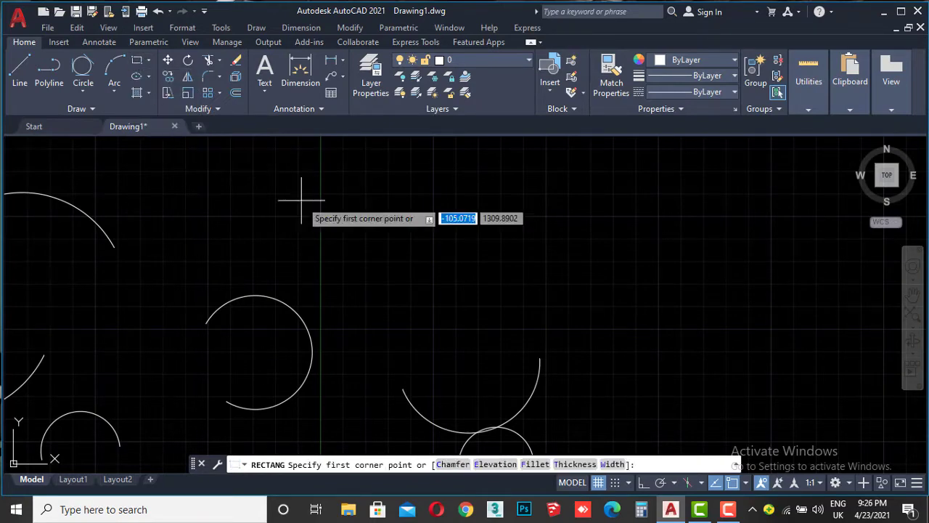
click(440, 191)
click(730, 266)
middle_drag(729, 266, 480, 285)
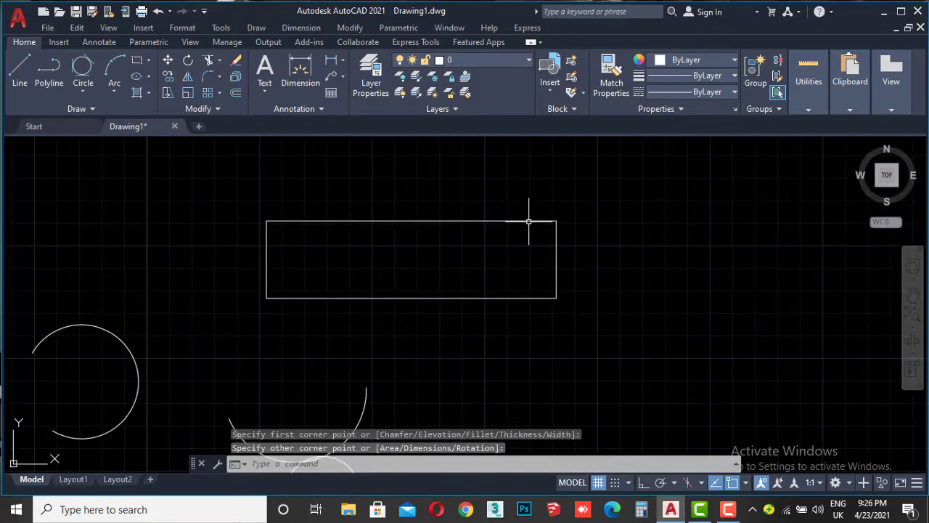
scroll(447, 219, down, 2)
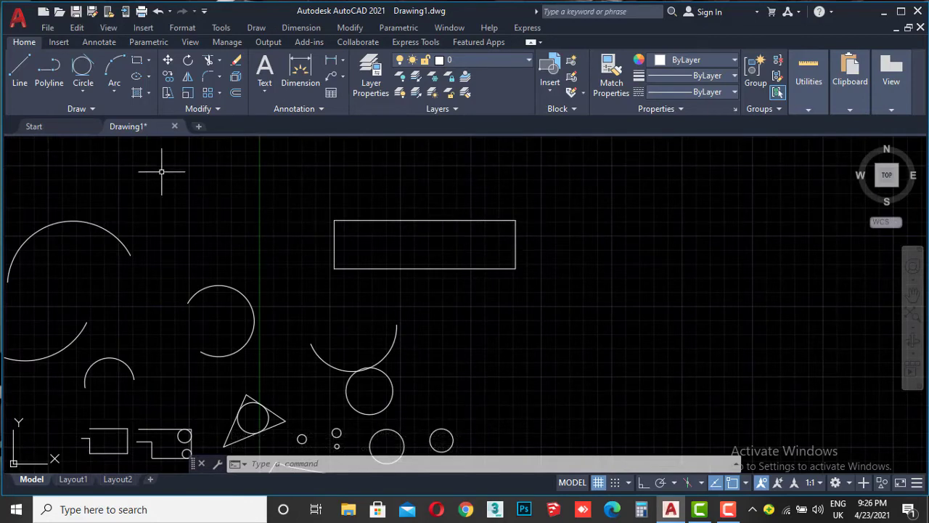
click(136, 61)
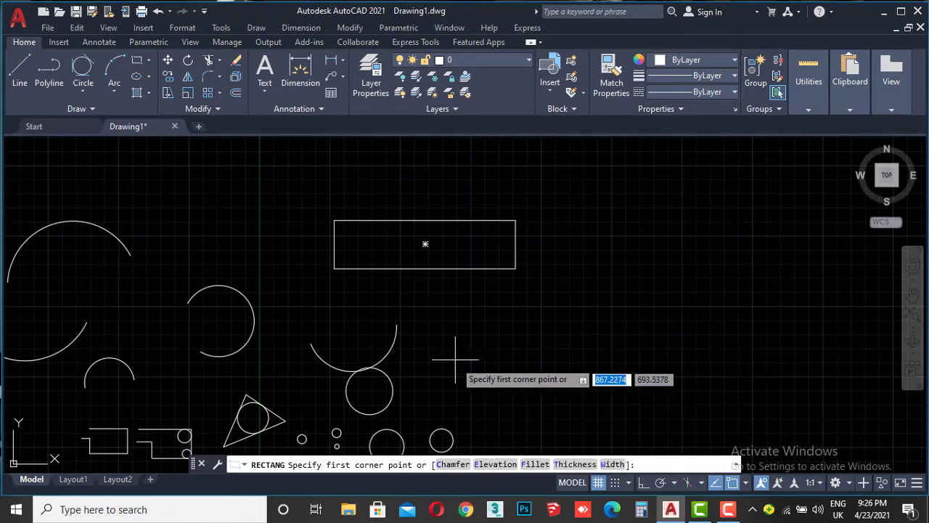
middle_drag(425, 251, 440, 403)
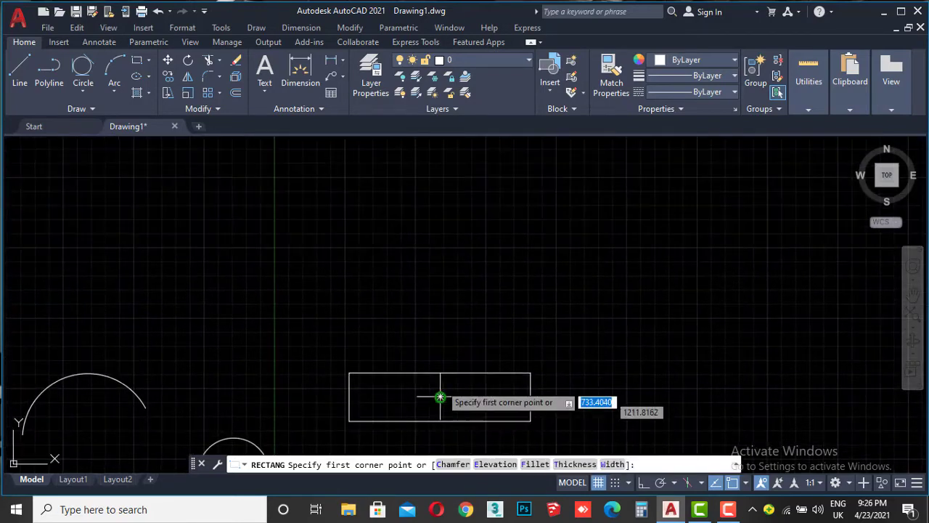
Place a dimension-sized rectangle with length 5 and width 10 in empty space.
click(401, 231)
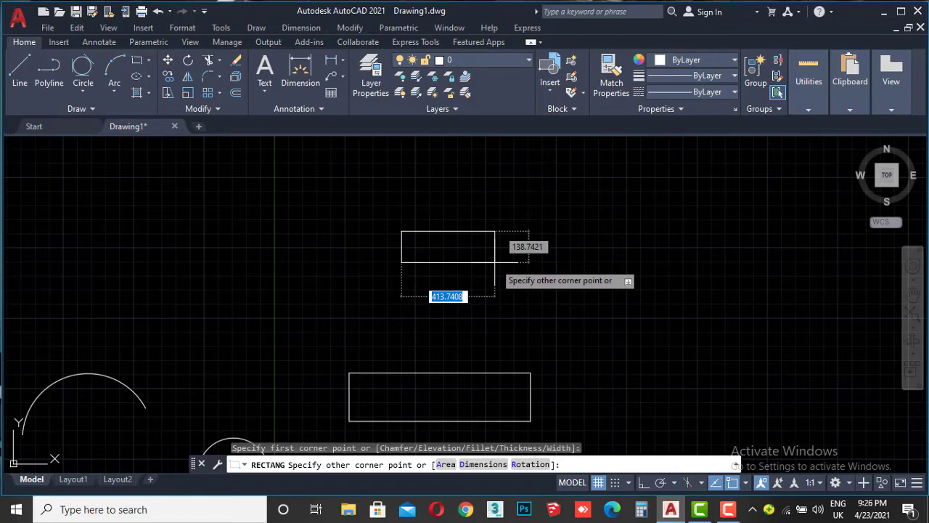
click(483, 465)
text(5)
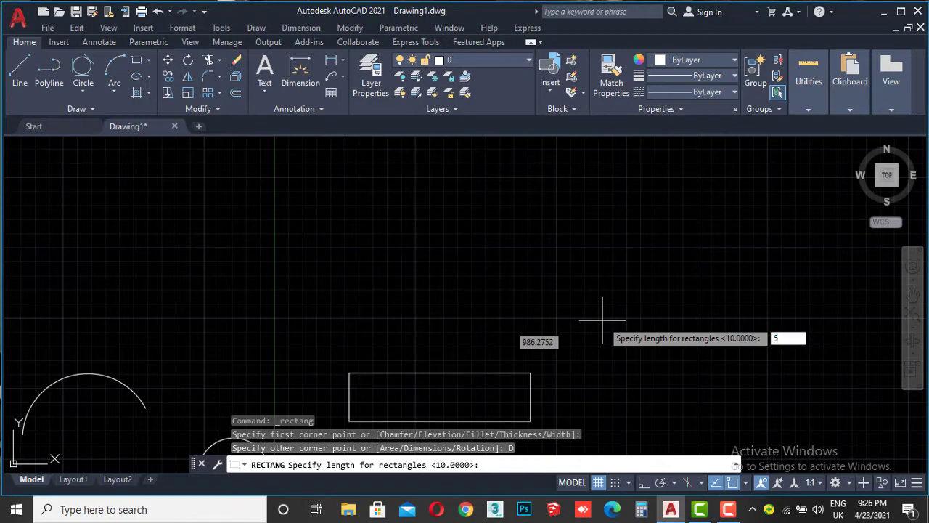
key(Return)
text(10)
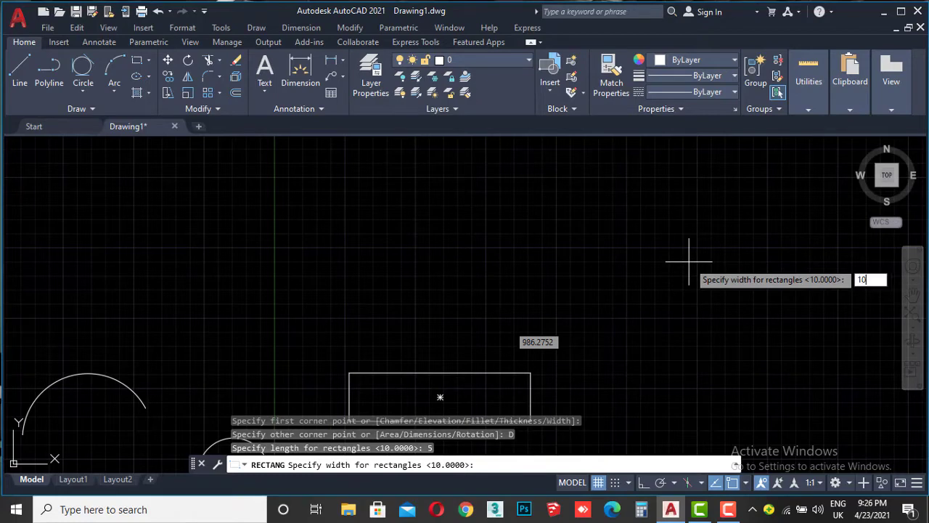
key(Return)
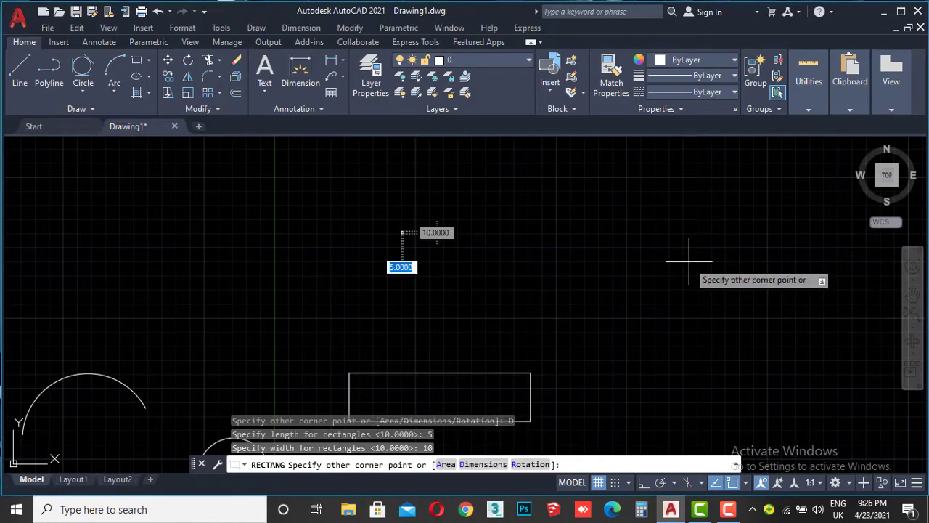
scroll(403, 254, up, 2)
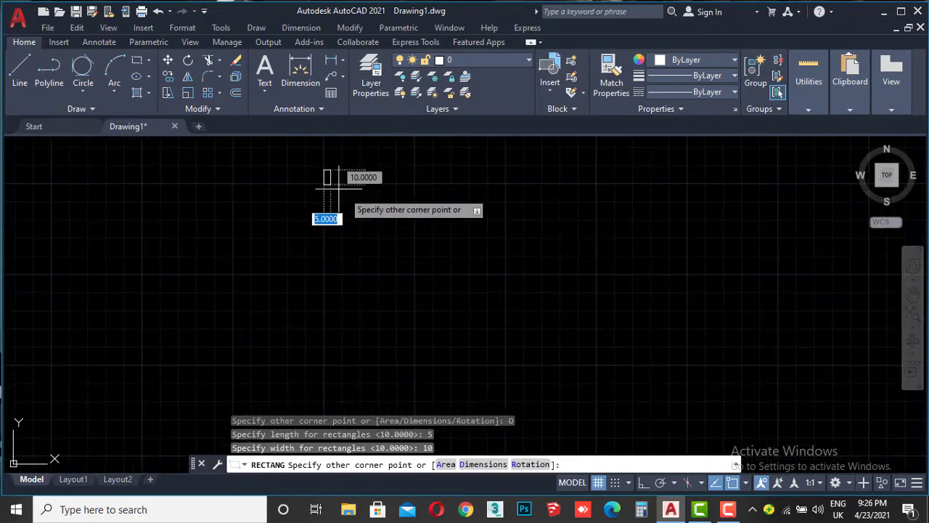
scroll(342, 204, up, 2)
middle_drag(456, 207, 465, 286)
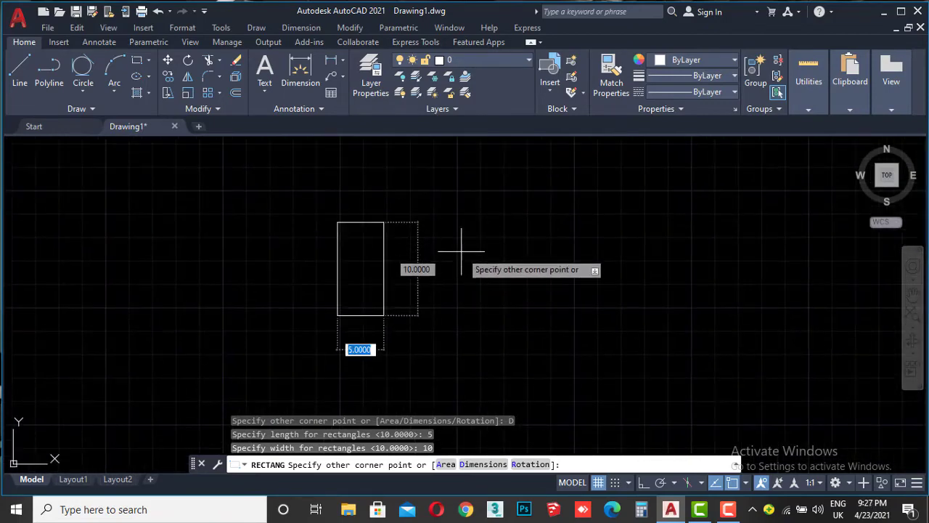
click(455, 248)
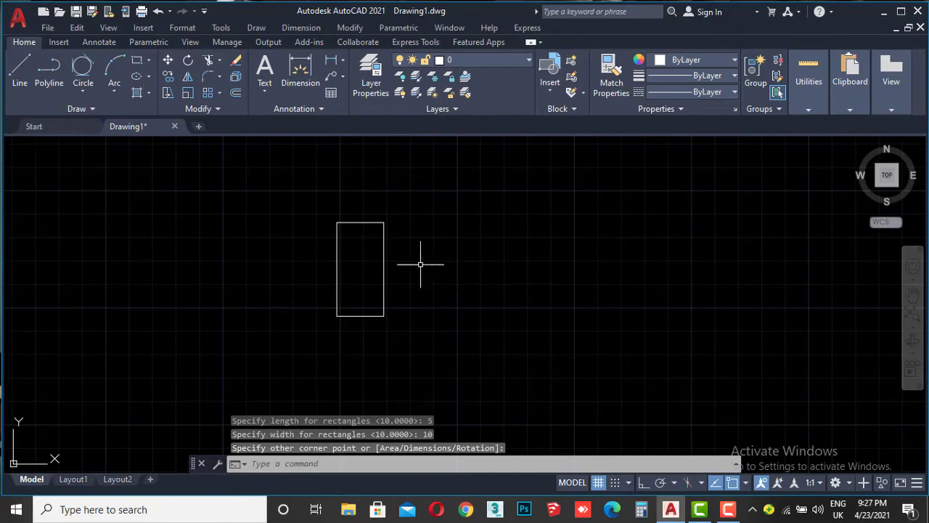
scroll(376, 249, down, 3)
scroll(384, 249, up, 3)
scroll(383, 249, down, 2)
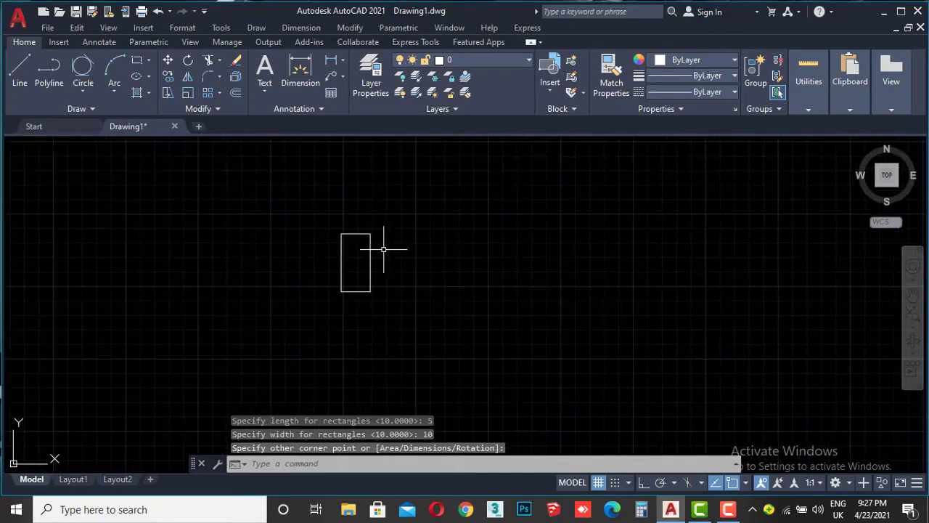
Start a rectangle from a first corner and give it dimensions length 20, width 60.
click(138, 62)
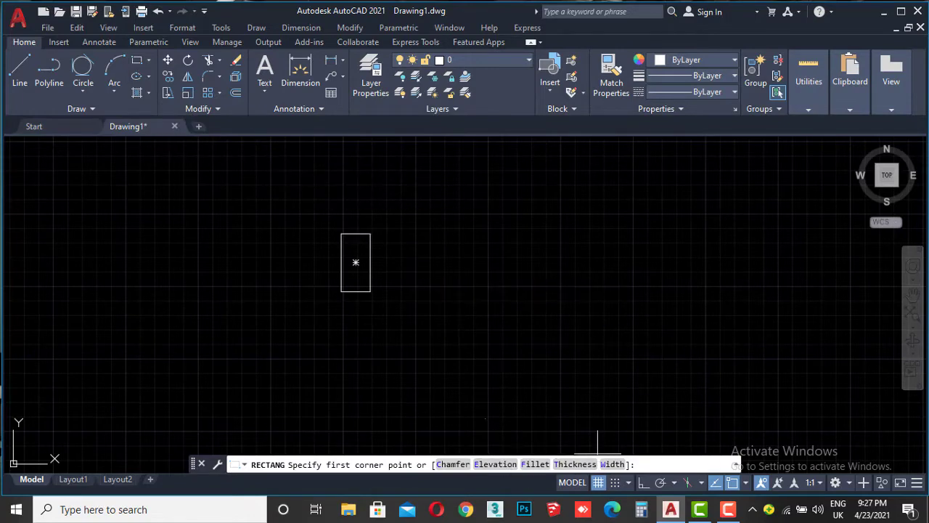
click(482, 244)
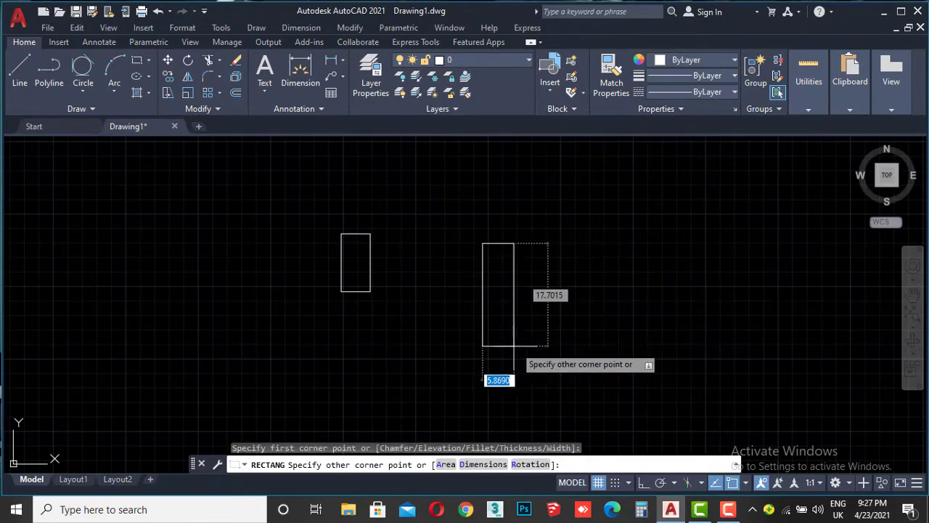
click(497, 467)
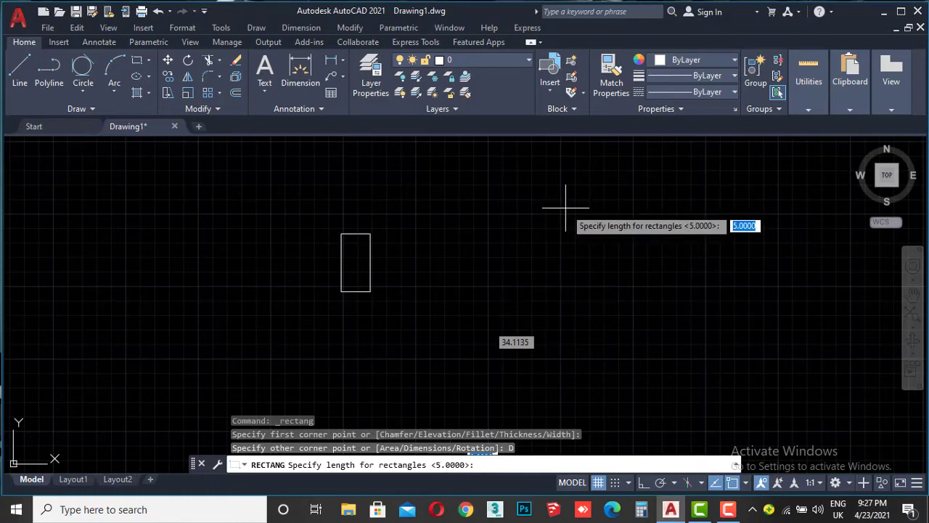
text(20)
key(Return)
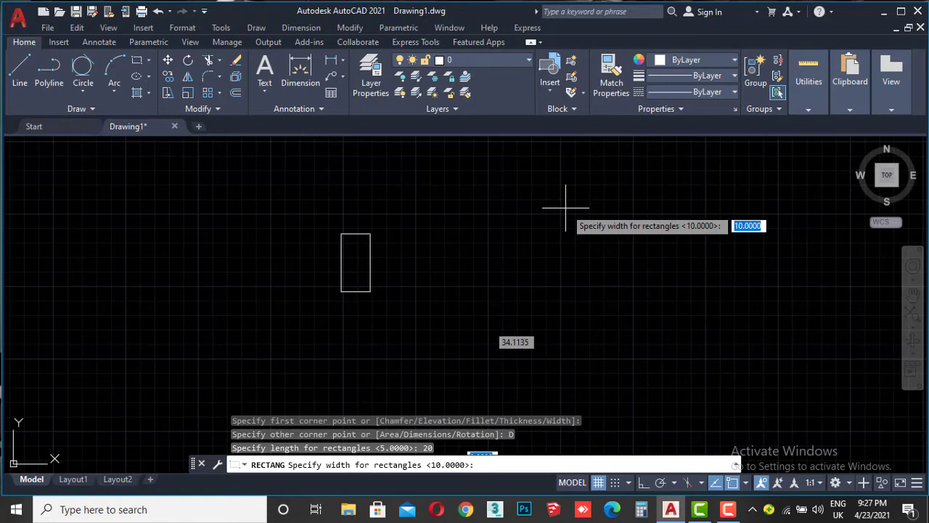
text(60)
key(Return)
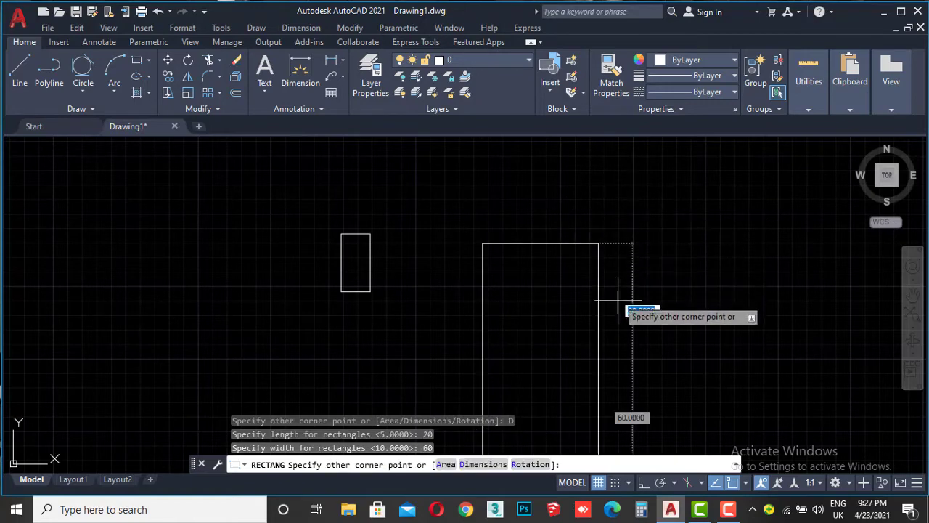
Place the 20 by 60 rectangle beside the 5 by 10 one and repeat RECTANG.
scroll(572, 204, down, 5)
middle_drag(572, 204, 571, 319)
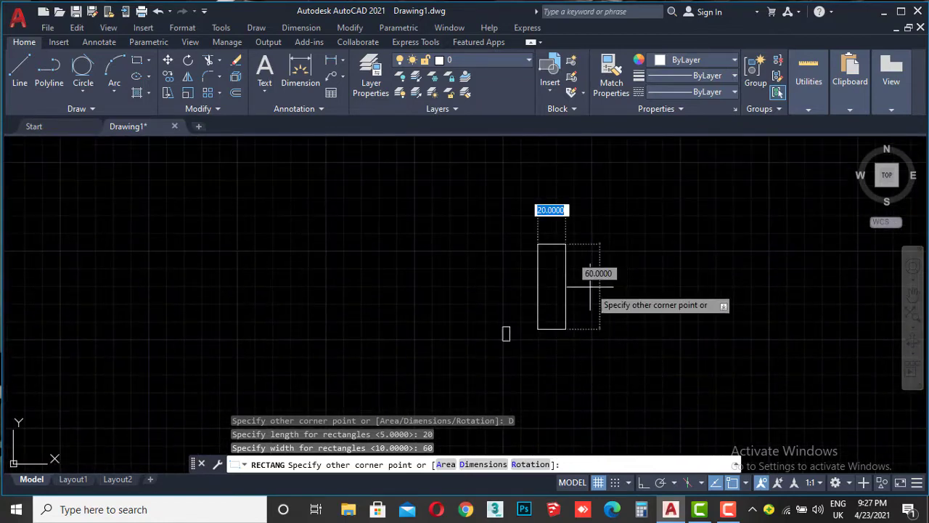
click(556, 311)
scroll(556, 307, up, 4)
scroll(557, 304, down, 6)
scroll(557, 305, up, 2)
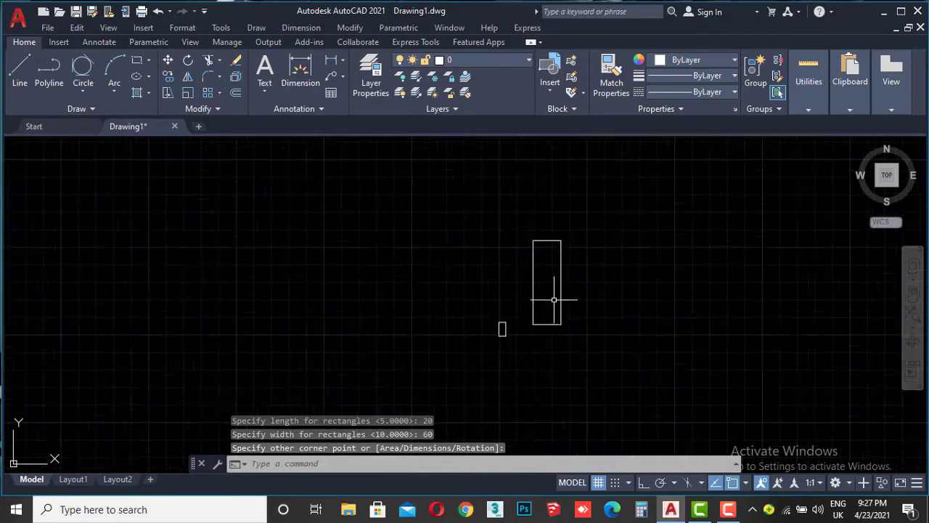
scroll(554, 302, up, 4)
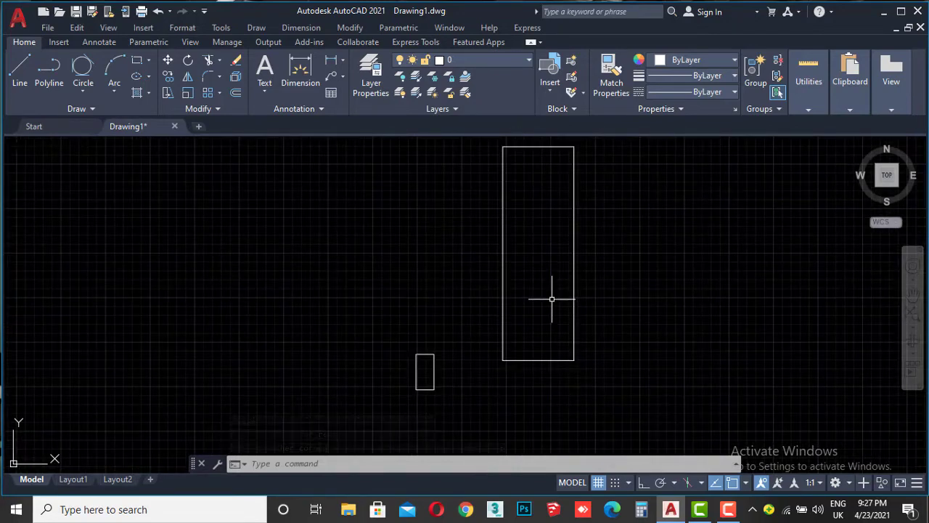
key(Return)
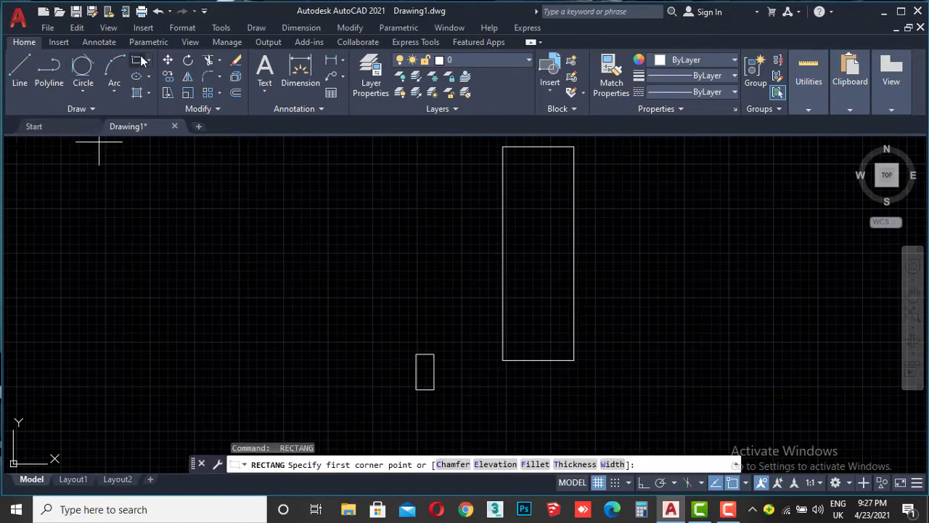
scroll(300, 161, down, 2)
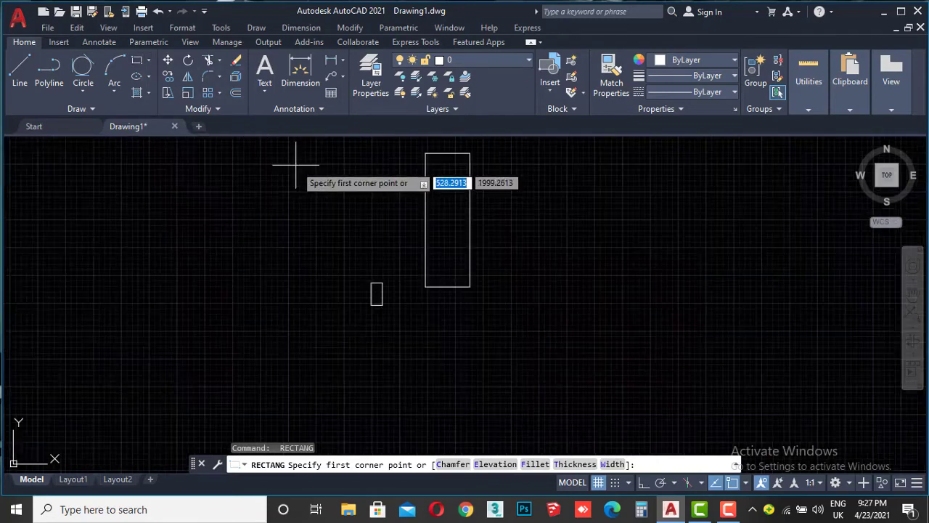
Draw a hexagon, centre entry 10, inscribed in a radius-60 circle around the tall rectangle.
click(150, 61)
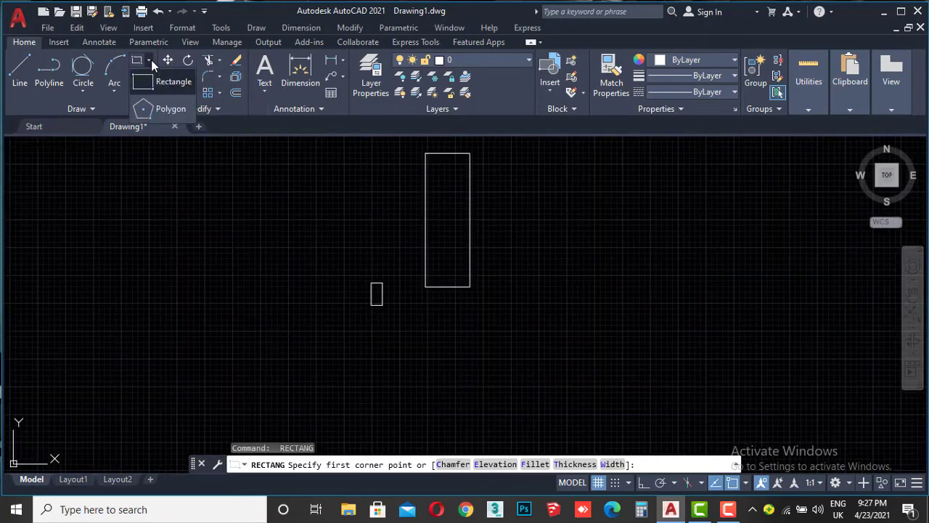
click(167, 110)
text(6)
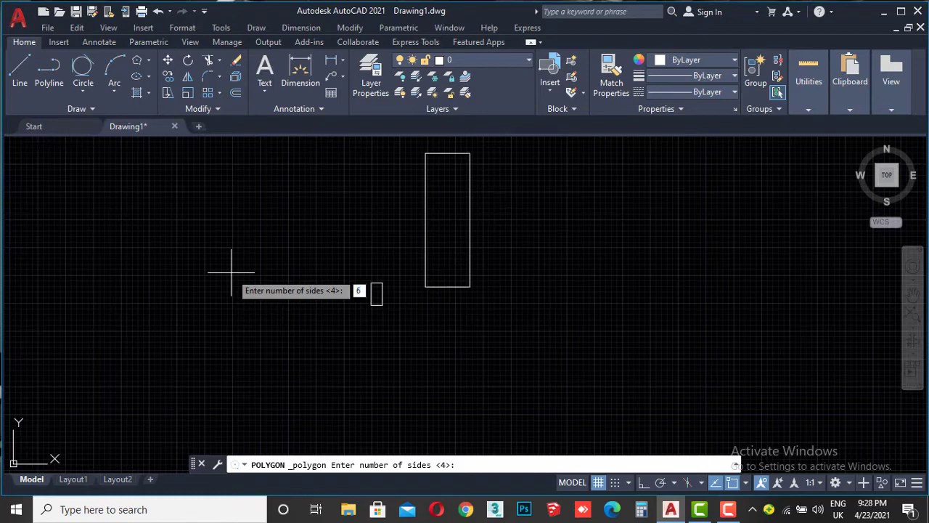
key(Return)
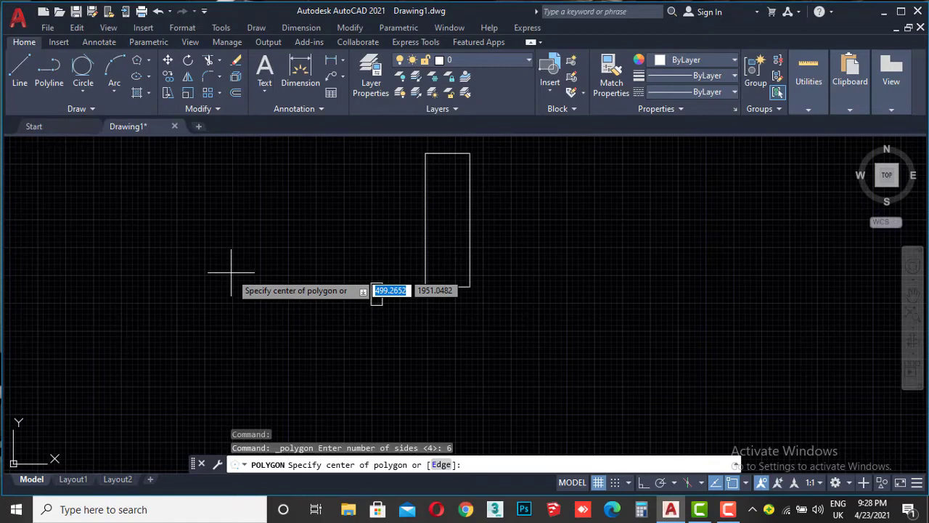
text(10)
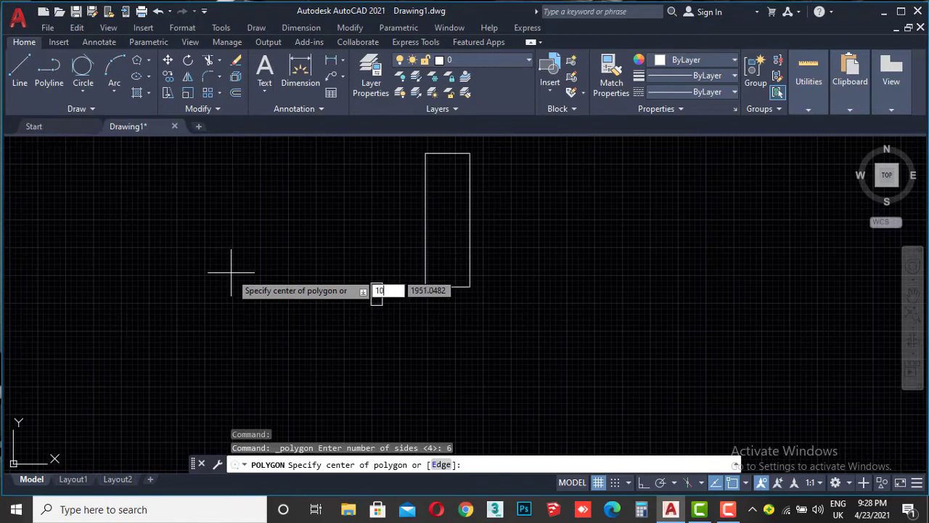
key(Return)
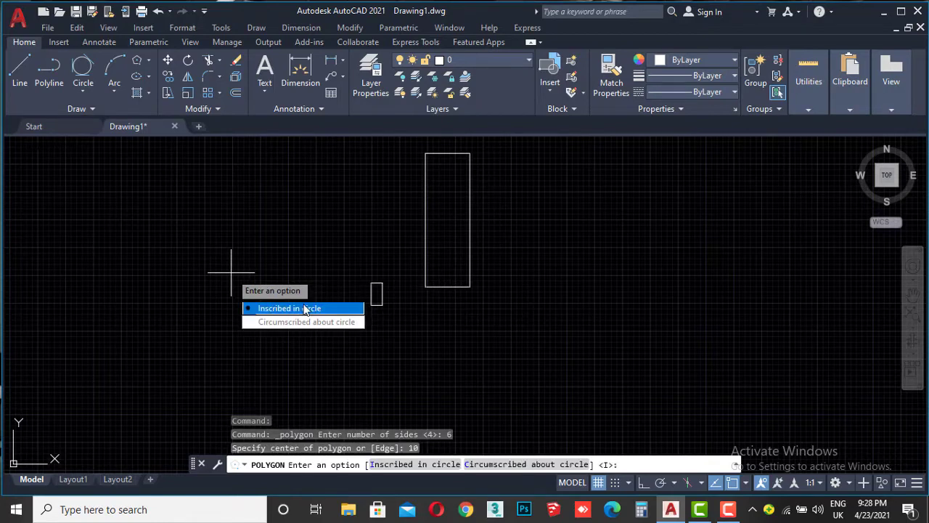
click(302, 309)
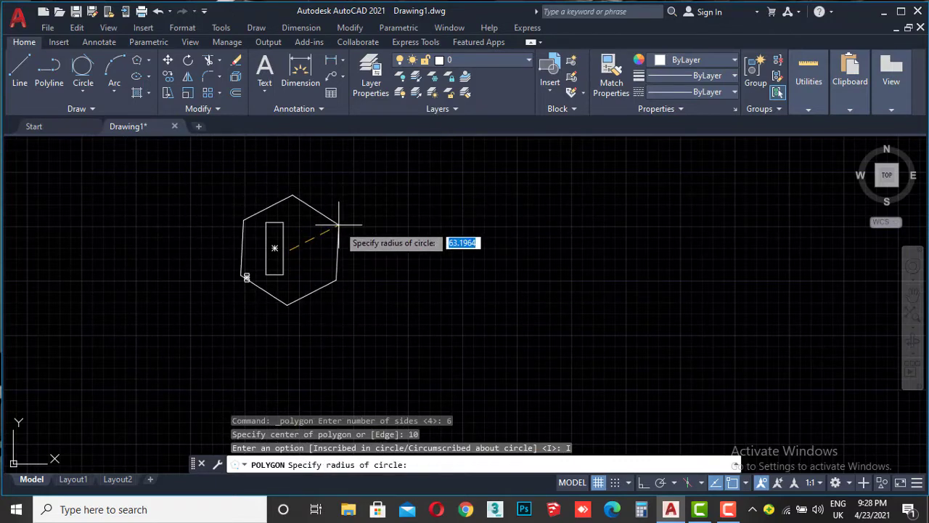
text(60)
key(Return)
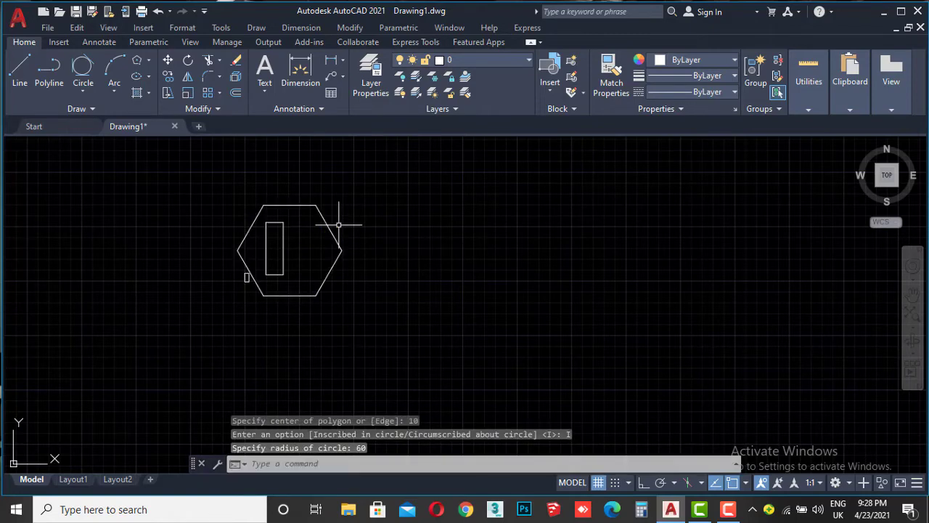
scroll(315, 250, up, 4)
scroll(315, 253, down, 2)
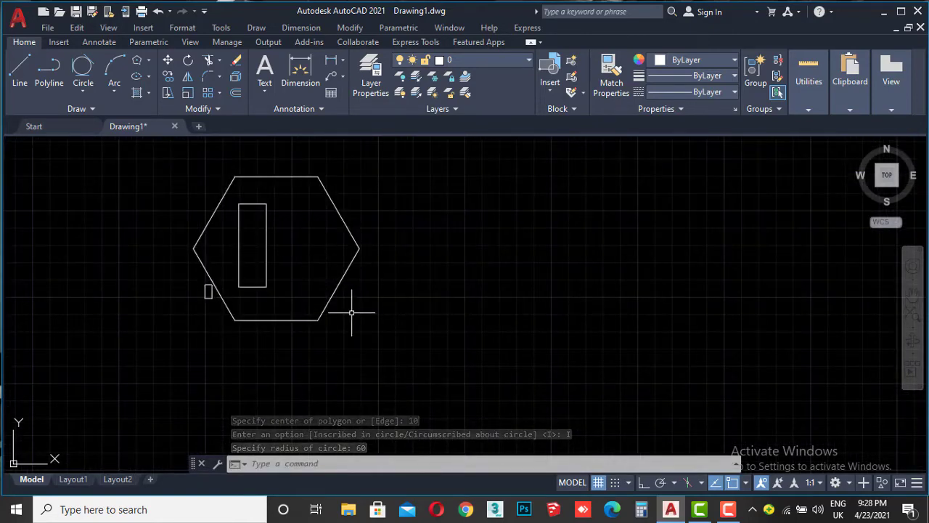
Draw an octagon inscribed in a radius-50 circle to the right of the hexagon.
middle_drag(429, 284, 401, 291)
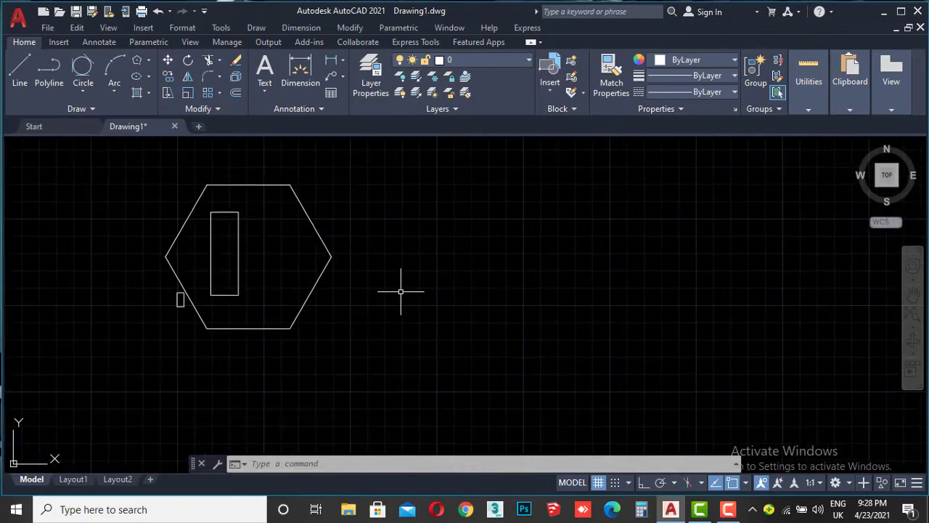
key(Return)
text(8)
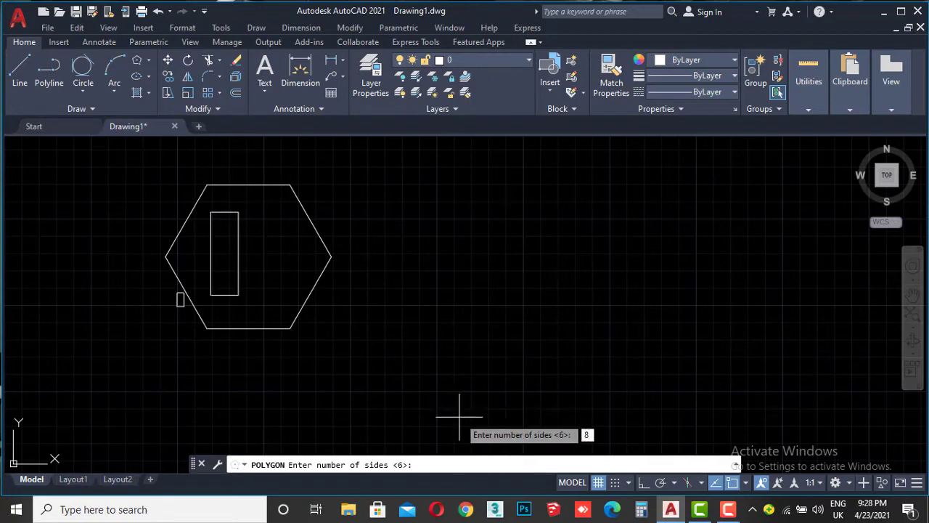
key(Return)
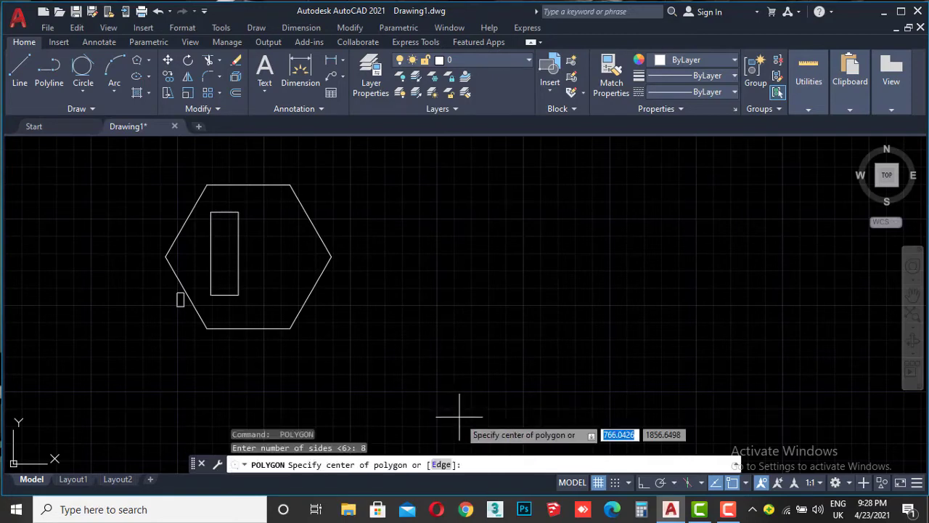
click(456, 287)
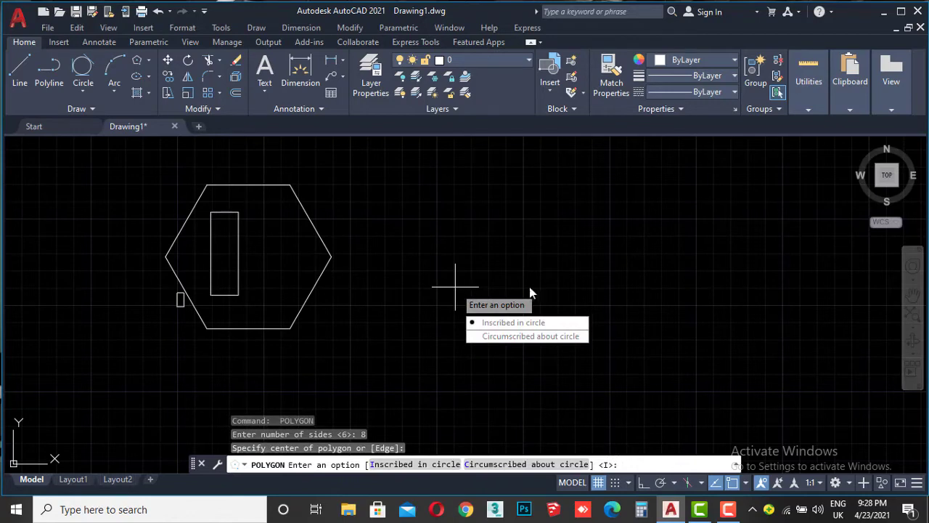
click(542, 325)
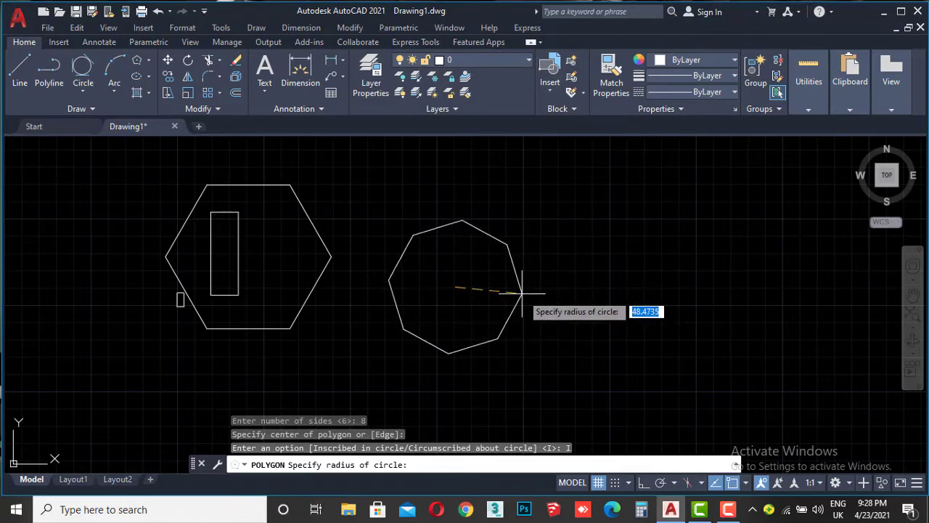
text(50)
key(Return)
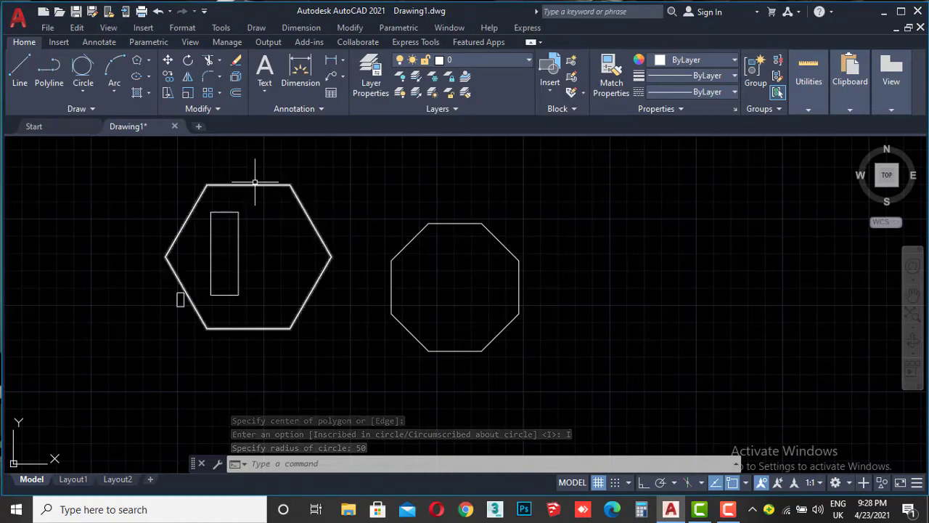
Draw a slim centre-based ellipse to the left of the polygons.
click(140, 77)
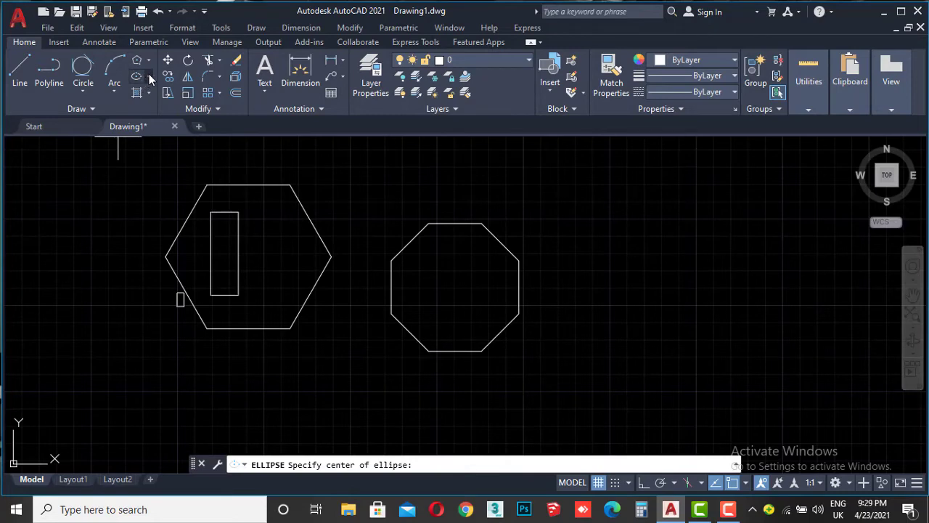
click(149, 74)
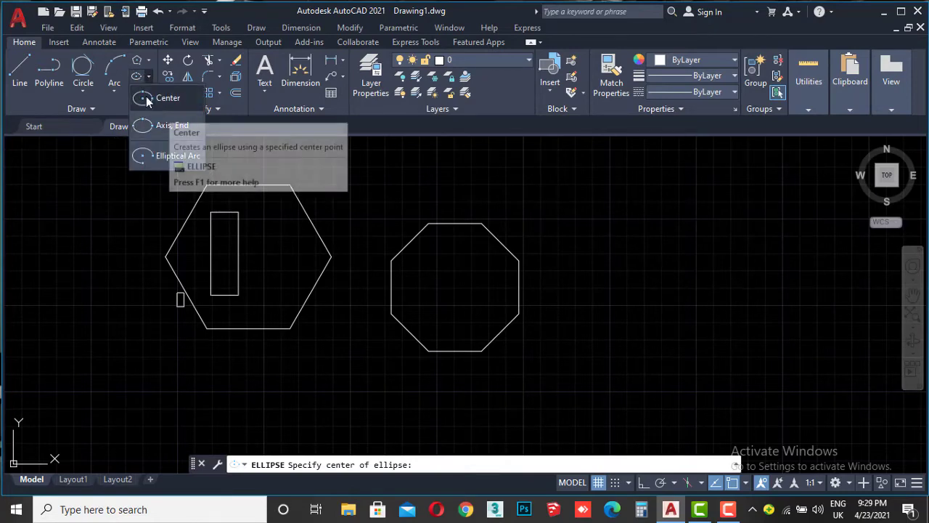
click(146, 96)
scroll(334, 207, down, 4)
middle_drag(211, 209, 415, 244)
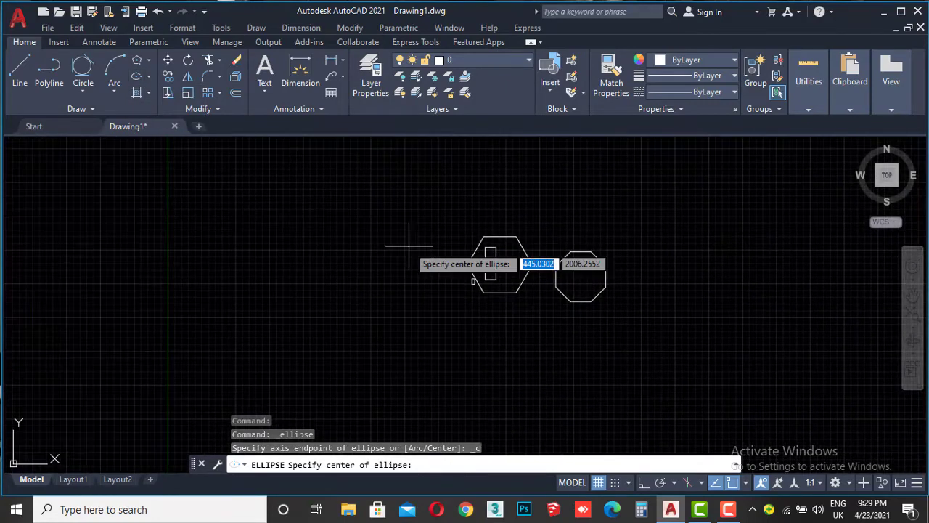
scroll(284, 243, down, 2)
click(216, 233)
click(366, 261)
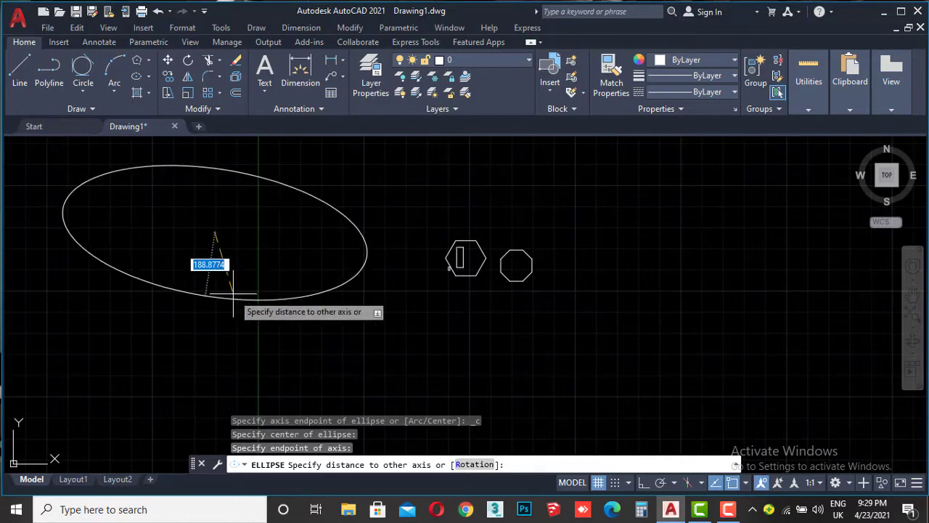
click(254, 233)
scroll(407, 276, down, 4)
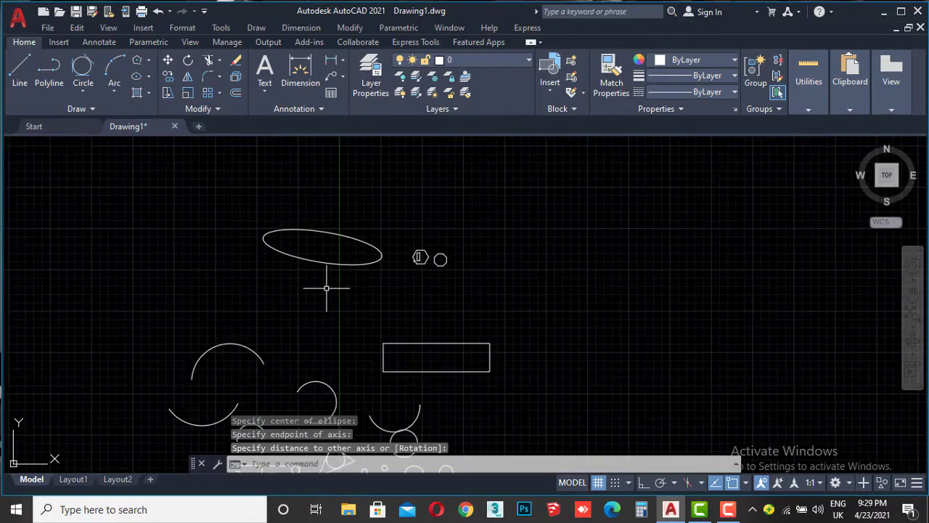
Draw a second, large slanted centre-based ellipse to the right of the polygons.
key(Return)
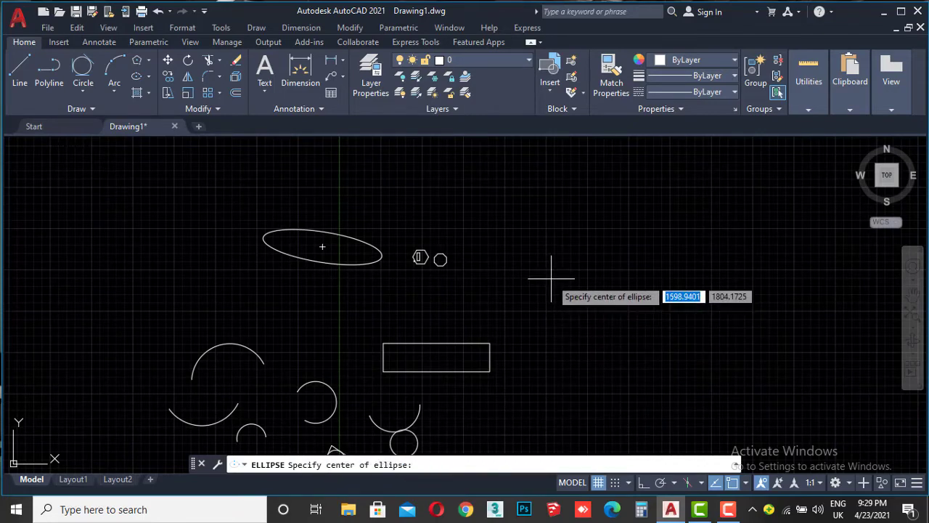
click(551, 279)
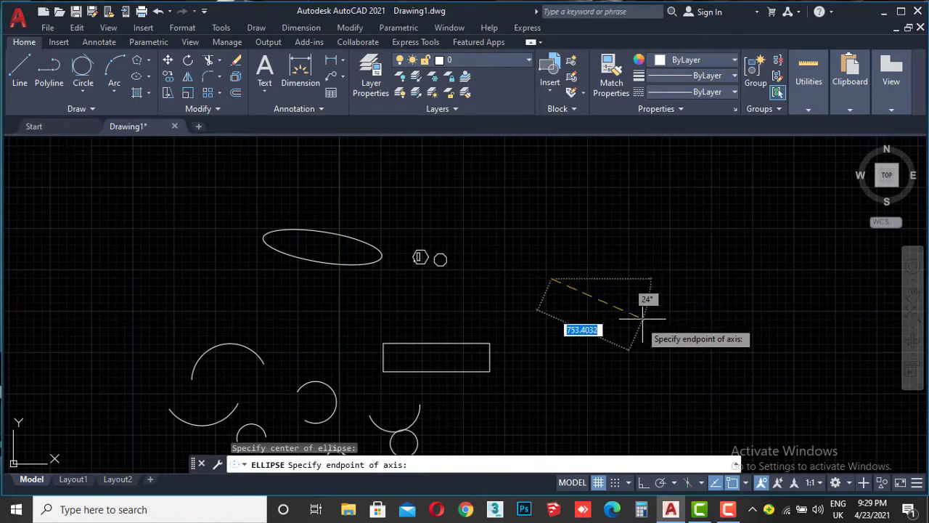
click(565, 330)
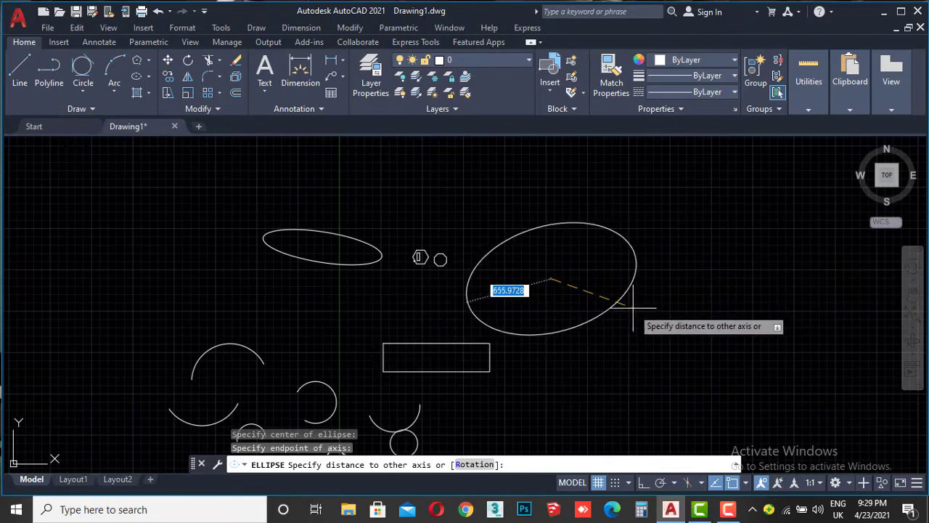
click(697, 251)
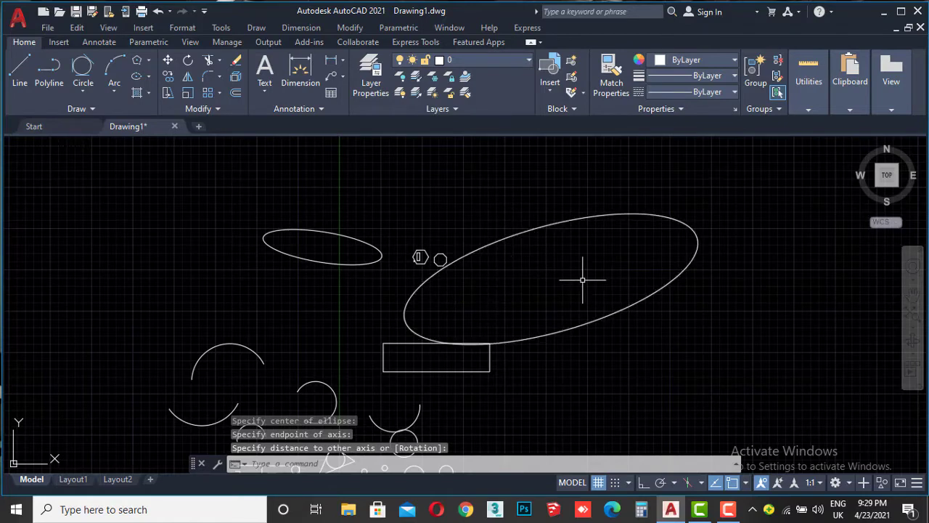
scroll(582, 279, down, 1)
scroll(431, 301, down, 1)
scroll(386, 257, down, 1)
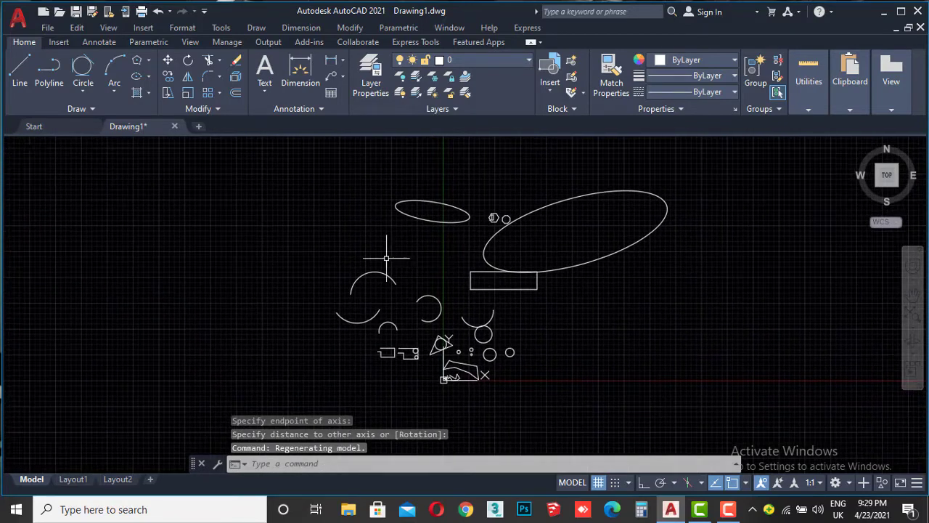
click(148, 91)
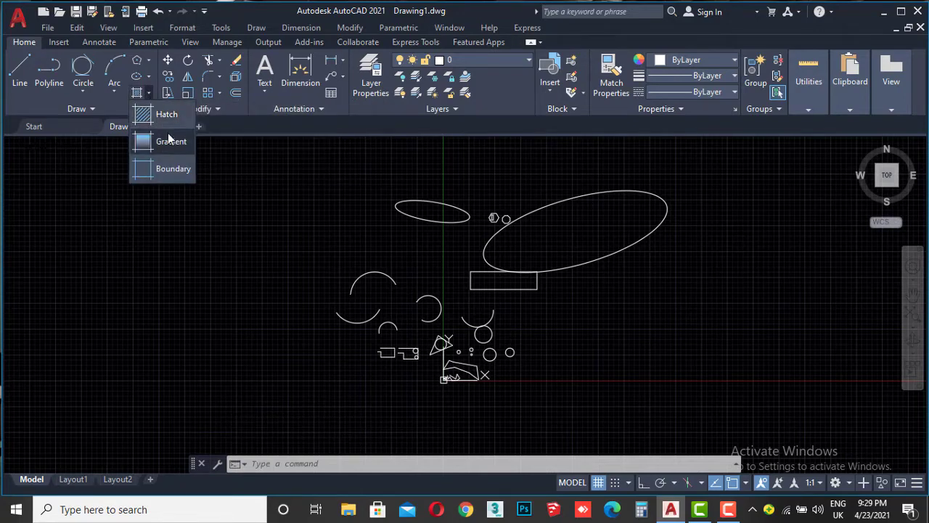
click(157, 116)
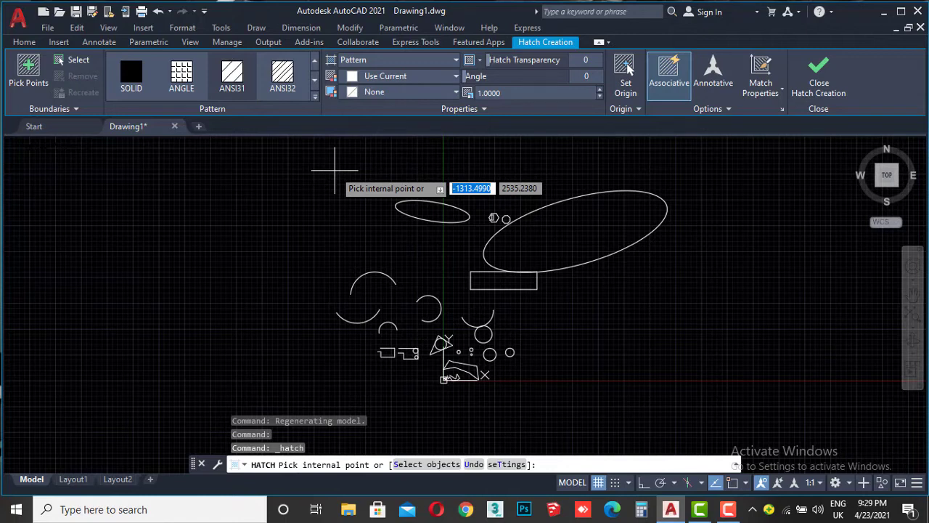
key(Escape)
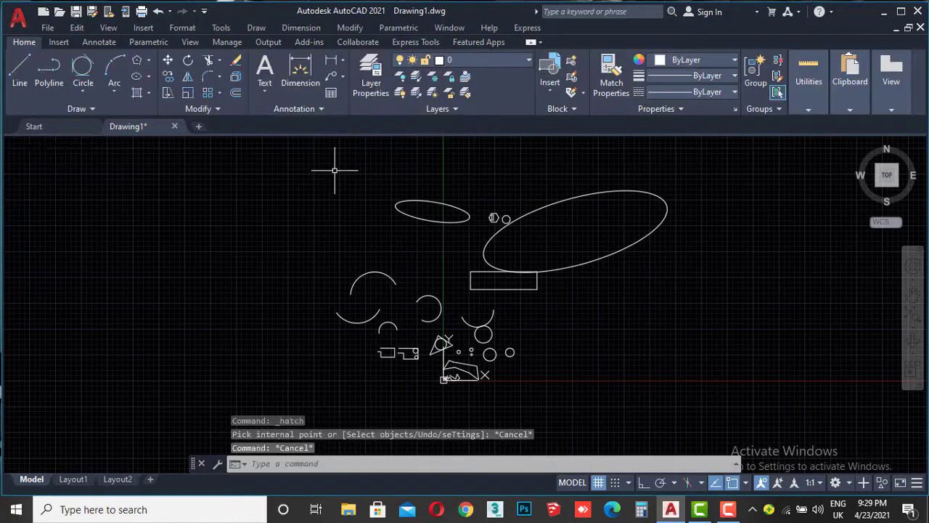
scroll(264, 222, up, 2)
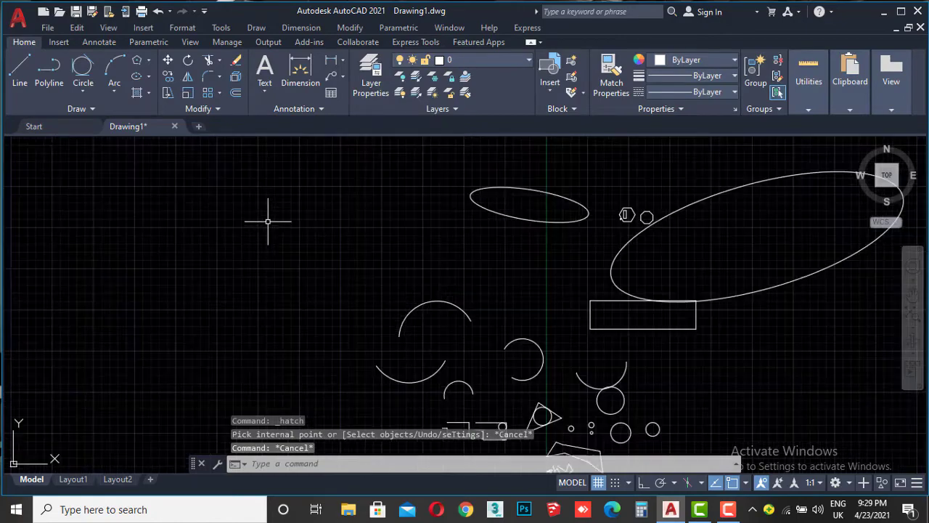
Draw a small rectangle in empty space at the upper left and start a hatch.
click(148, 61)
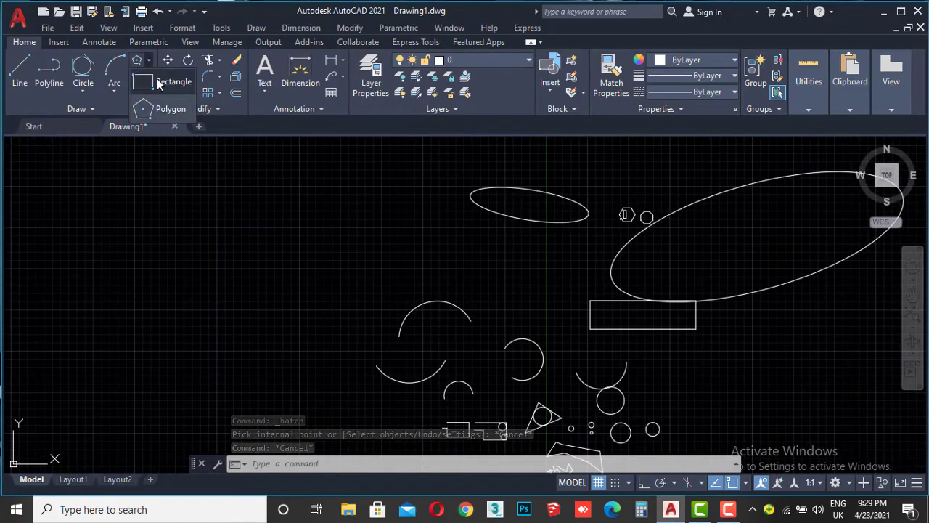
click(167, 79)
click(201, 217)
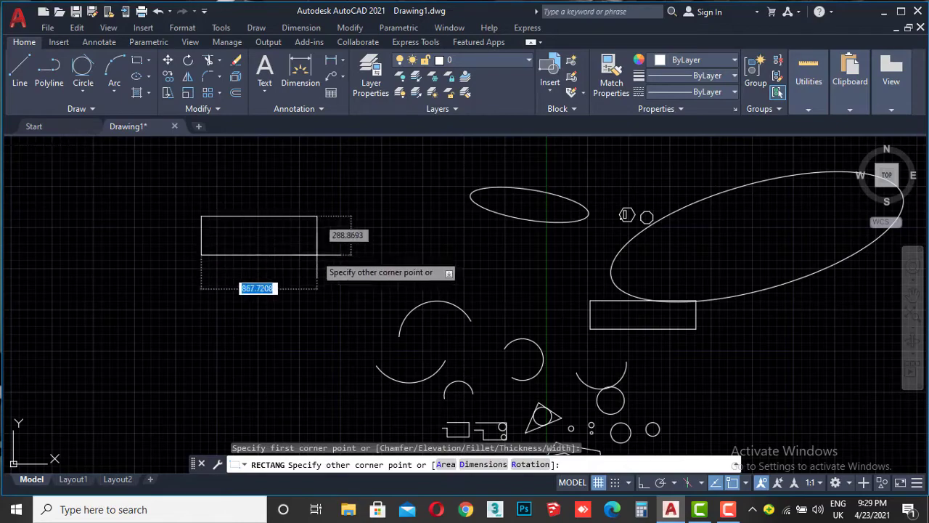
scroll(232, 237, up, 5)
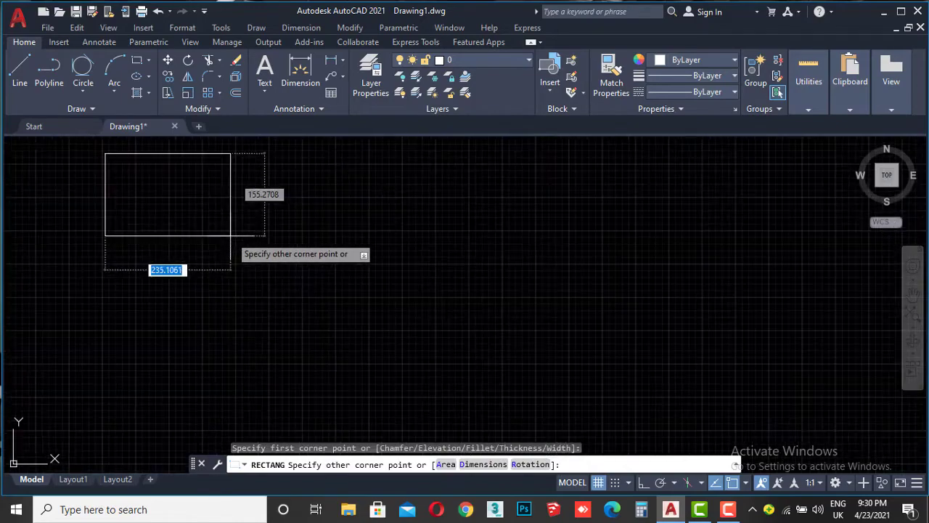
click(175, 181)
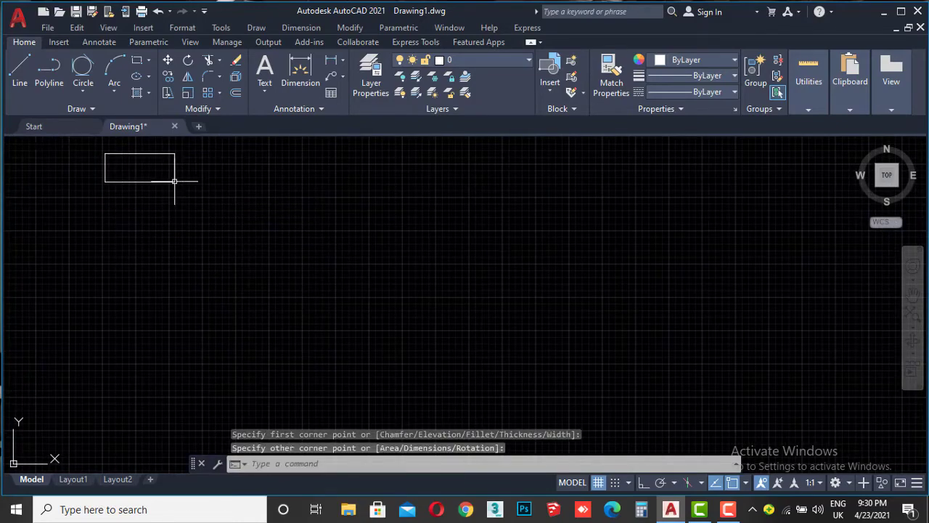
mouse_move(234, 222)
middle_down()
mouse_move(293, 262)
mouse_move(420, 291)
middle_up()
scroll(316, 228, up, 3)
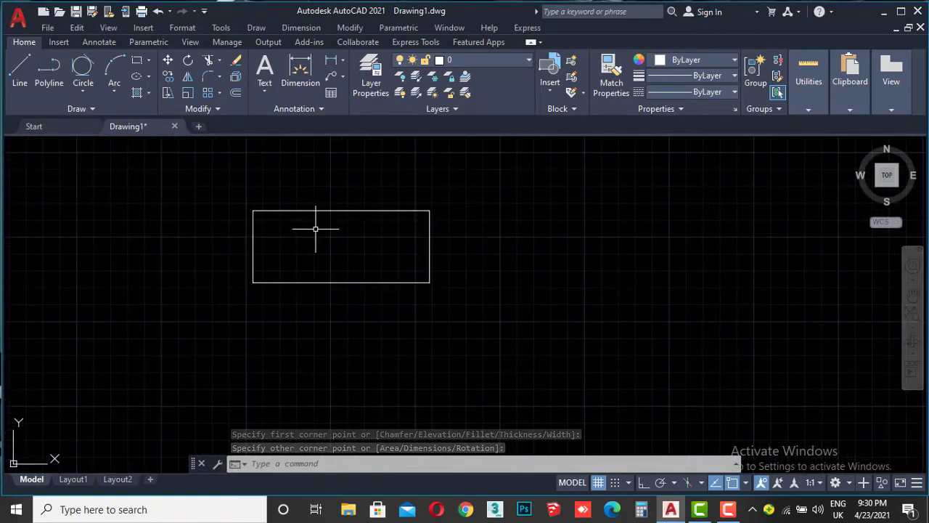
click(137, 92)
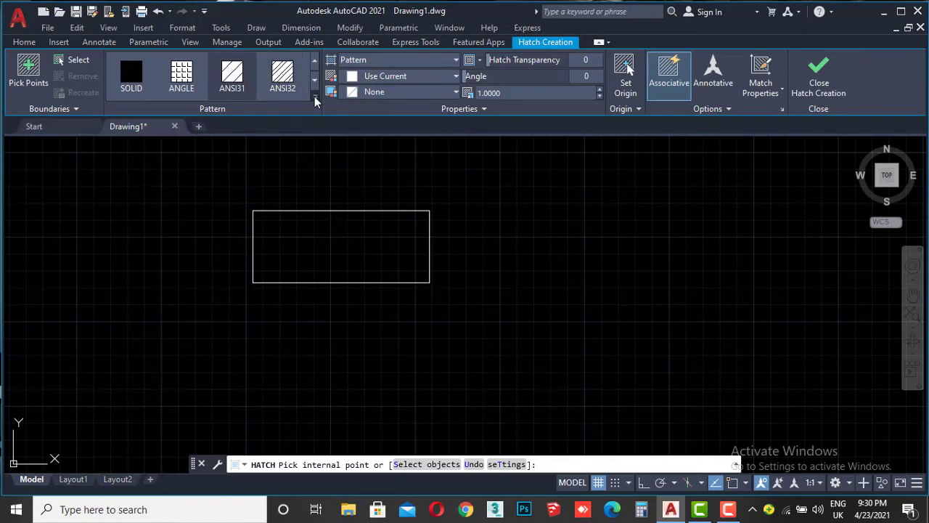
Choose the ANSI31 pattern from the enlarged gallery and apply it inside the rectangle.
click(315, 99)
scroll(243, 140, down, 2)
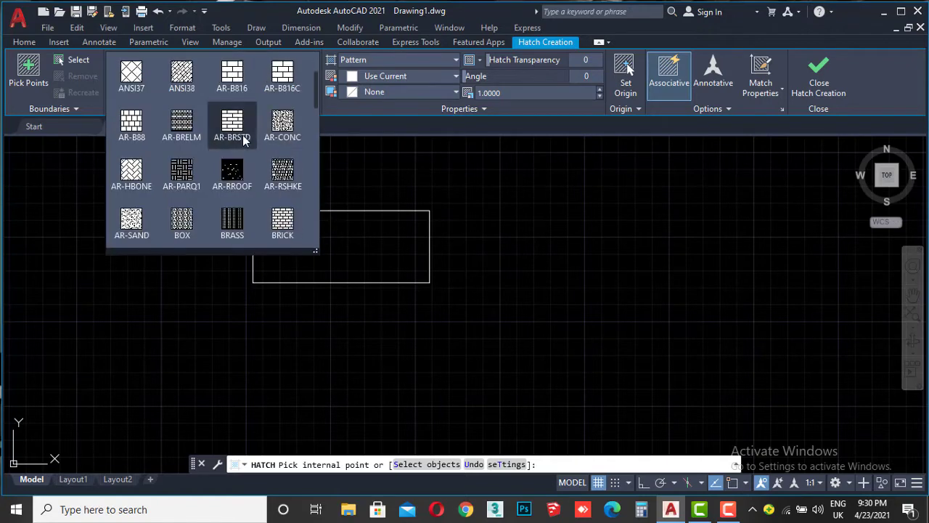
scroll(243, 140, down, 1)
scroll(244, 140, down, 1)
scroll(243, 140, down, 2)
scroll(243, 140, down, 1)
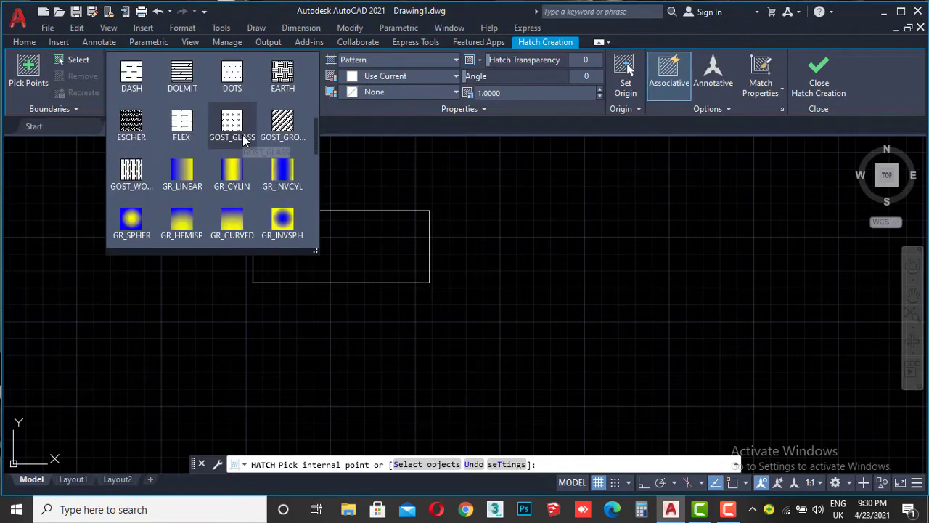
scroll(243, 140, down, 1)
scroll(243, 140, up, 3)
scroll(243, 140, up, 4)
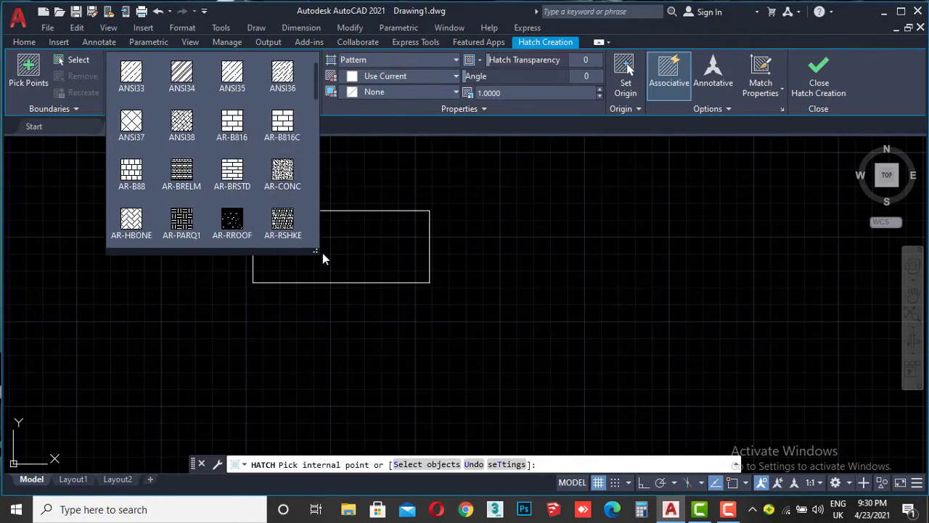
drag(314, 250, 477, 358)
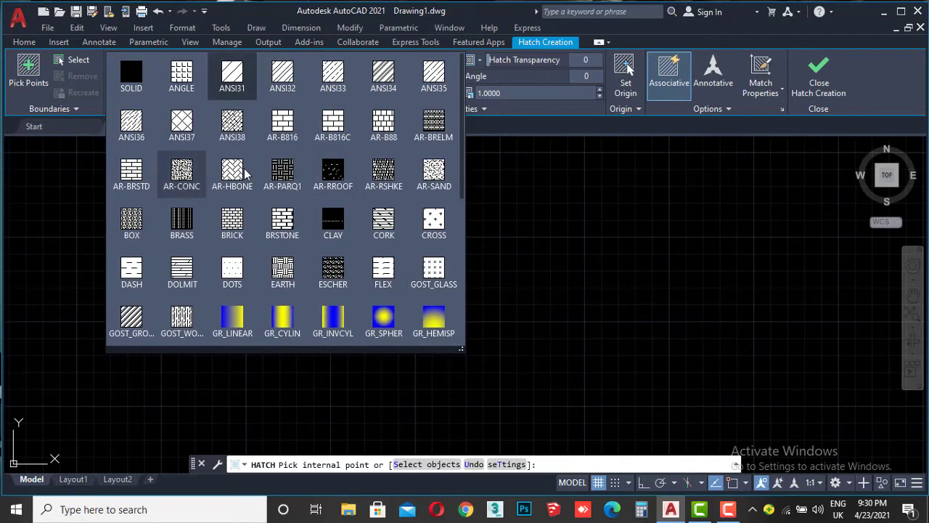
click(232, 74)
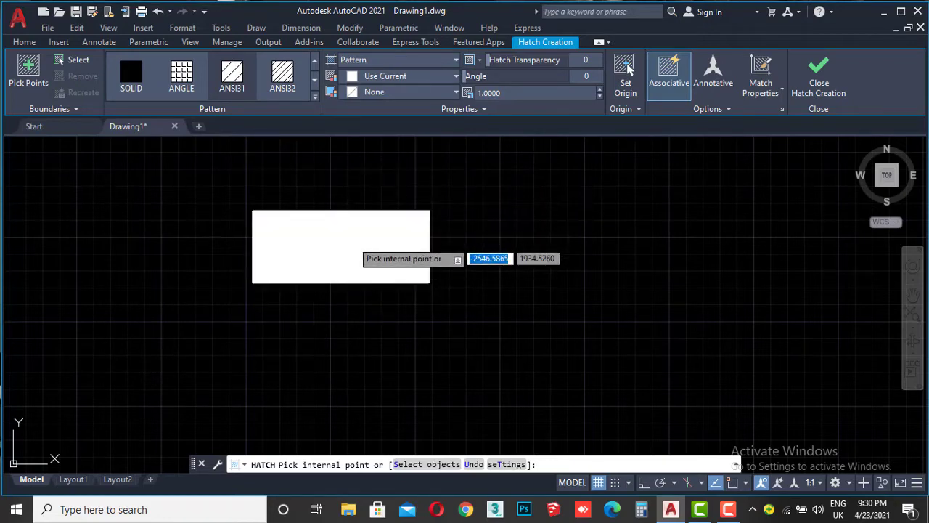
click(352, 246)
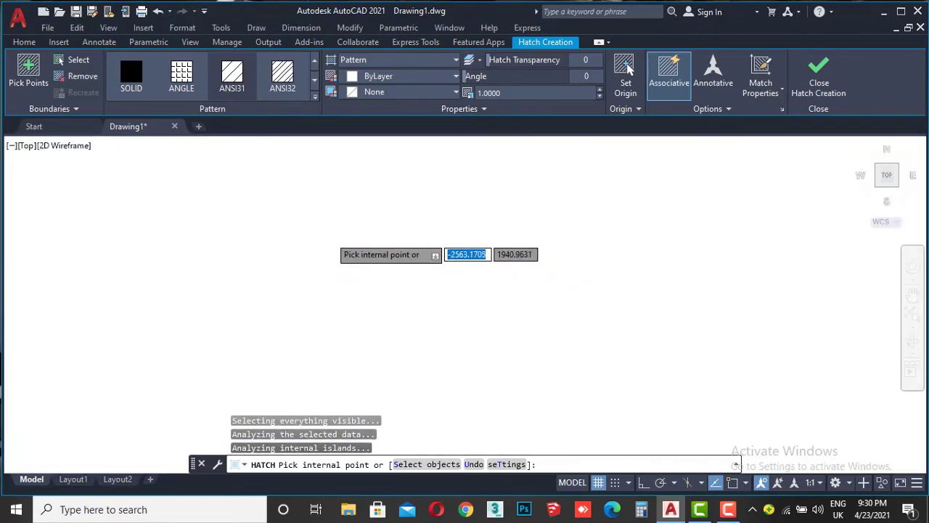
scroll(355, 244, down, 5)
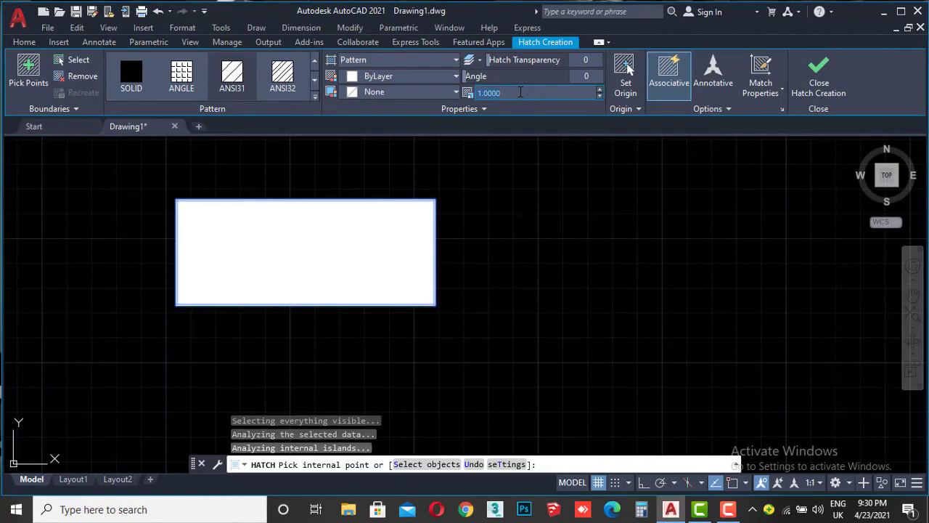
Try hatch scales 20, 60 and 90, then settle the ANSI31 hatch at scale 20.
text(20)
key(Return)
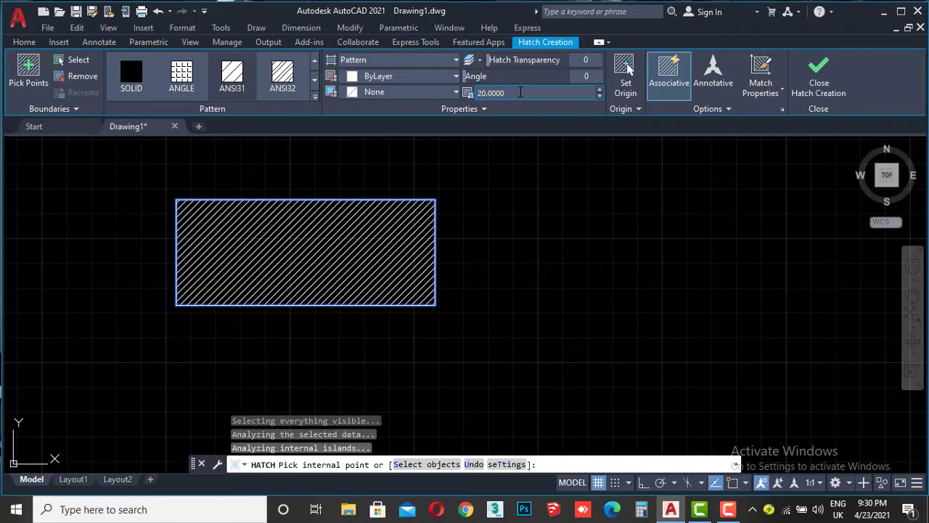
click(520, 92)
text(60)
key(Return)
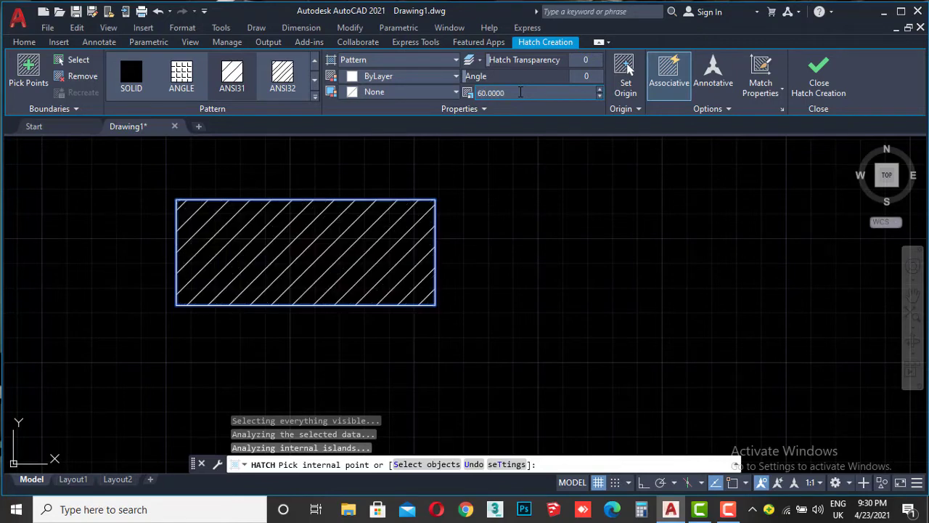
click(520, 92)
text(90)
key(Return)
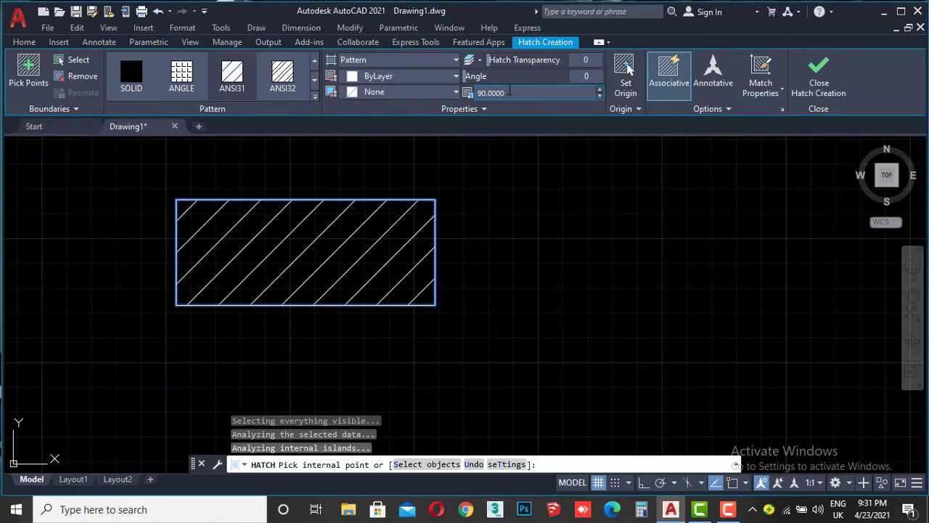
click(511, 93)
text(20)
key(Return)
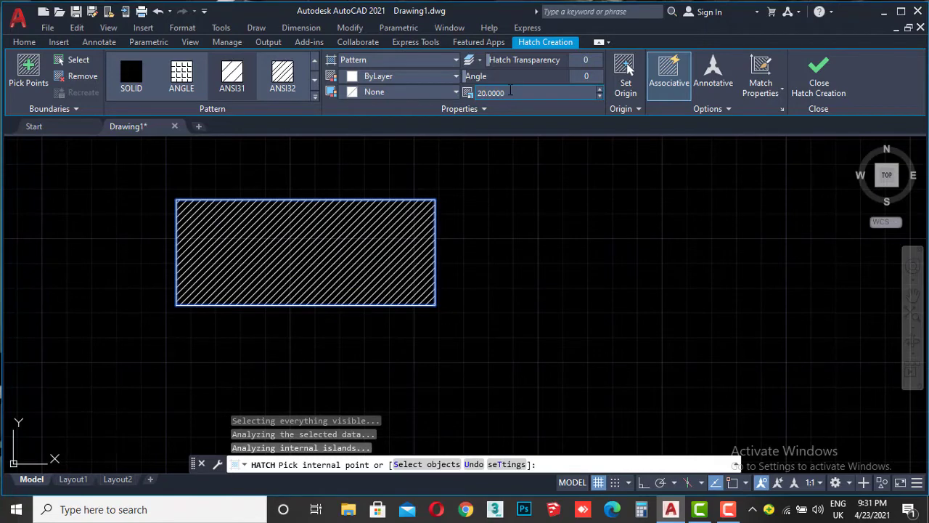
Browse the pattern gallery without changes, finish the hatch, and start a new rectangle.
click(314, 95)
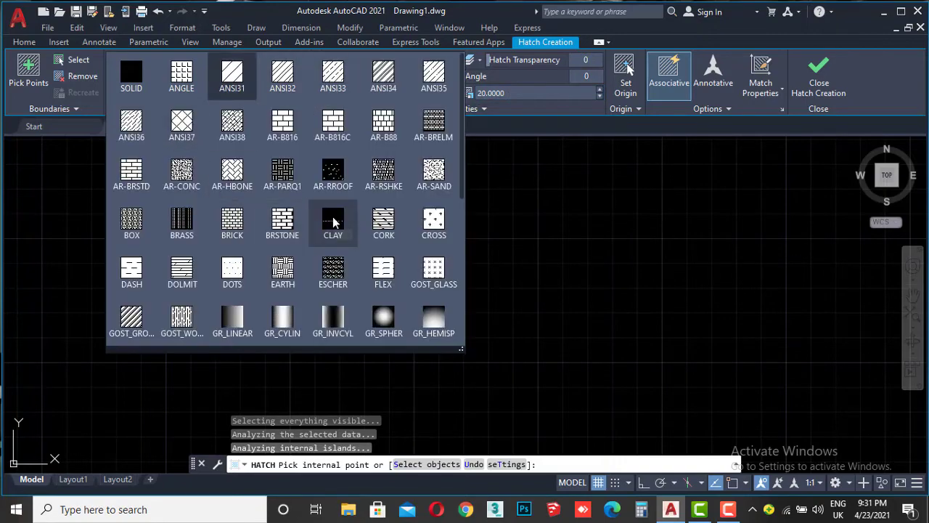
scroll(332, 218, down, 2)
scroll(332, 218, up, 1)
scroll(333, 223, up, 1)
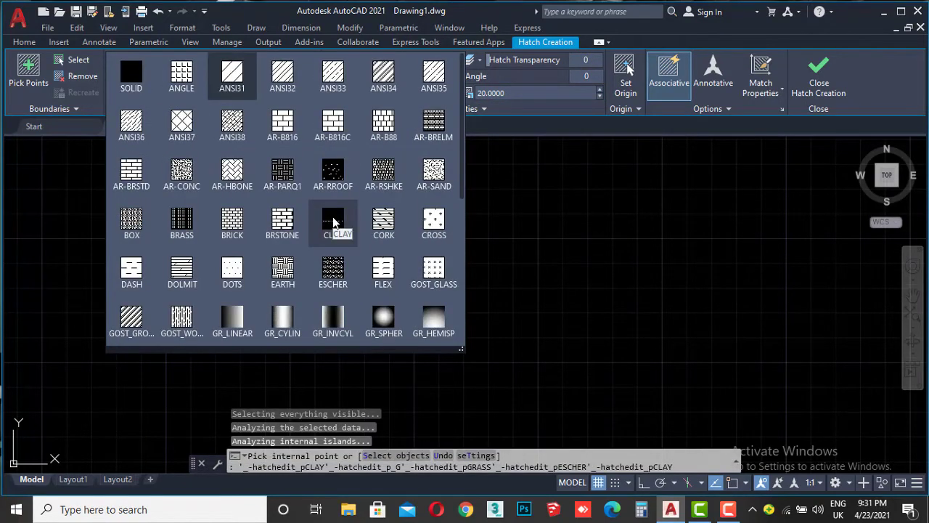
key(Escape)
key(Escape)
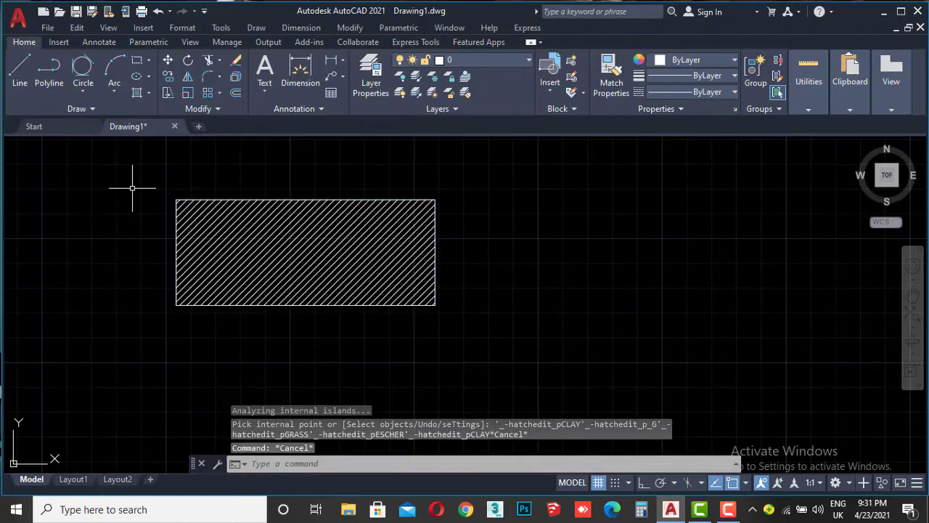
key(Escape)
scroll(331, 204, down, 3)
middle_drag(424, 240, 360, 216)
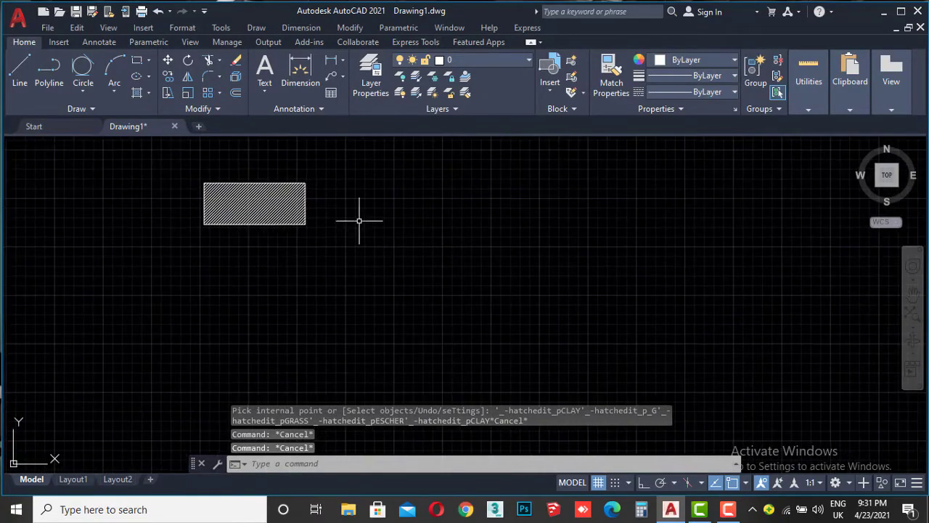
click(137, 60)
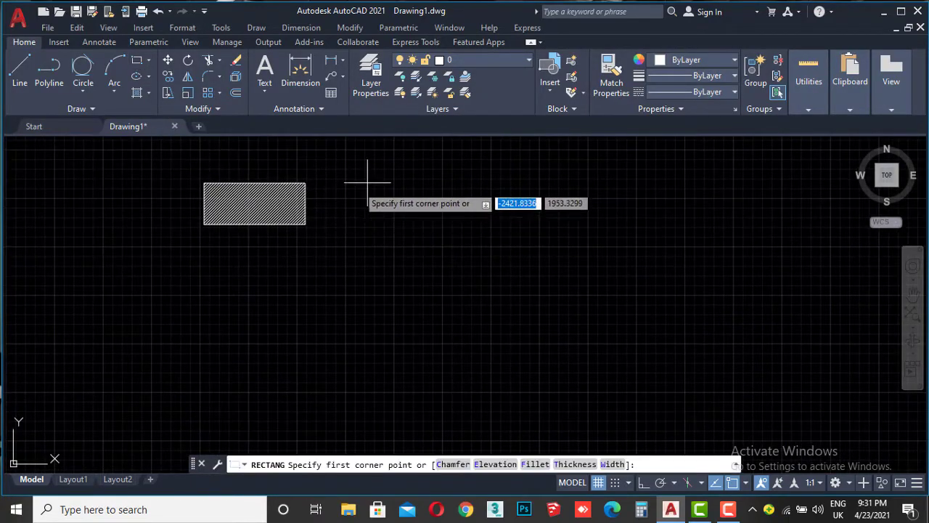
Draw a second rectangle to the right of the hatched one.
click(419, 193)
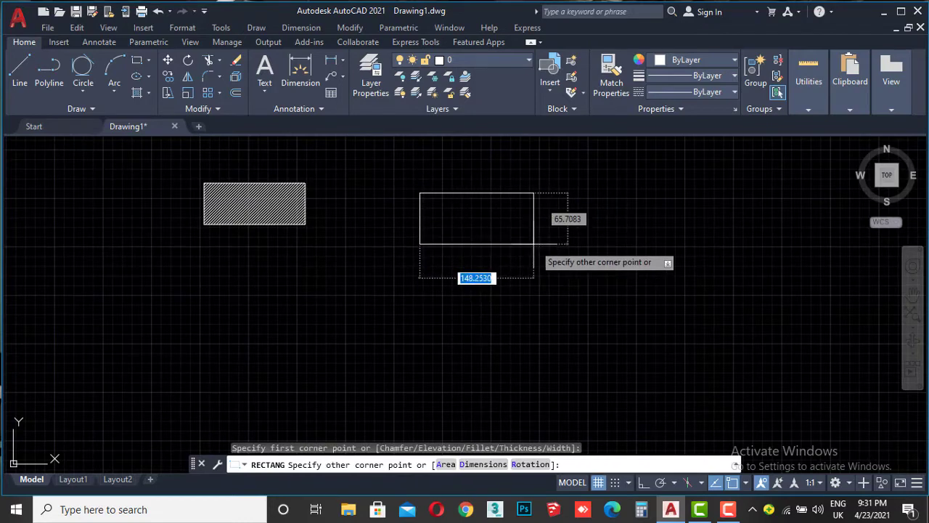
click(552, 254)
scroll(456, 245, up, 4)
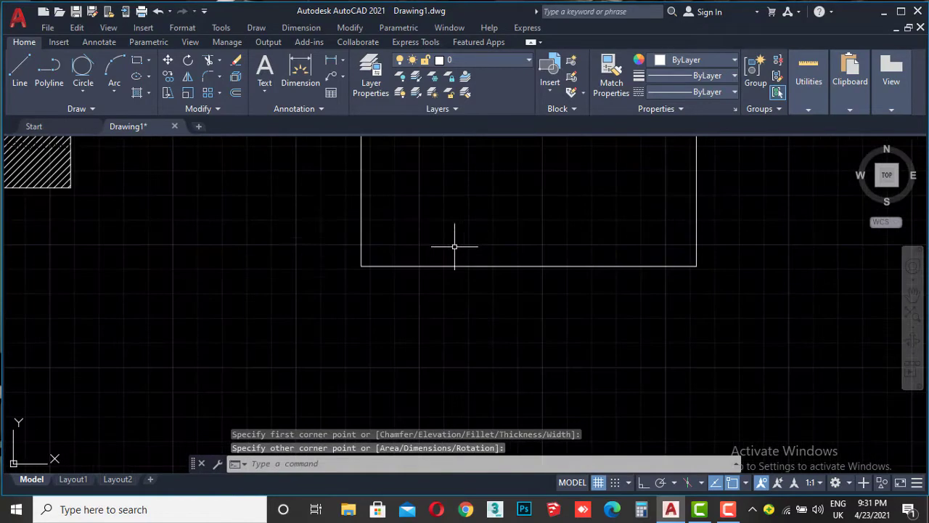
Fill the new rectangle's interior with a GR_INVCUR gradient hatch.
click(139, 93)
scroll(338, 265, down, 2)
scroll(341, 266, down, 4)
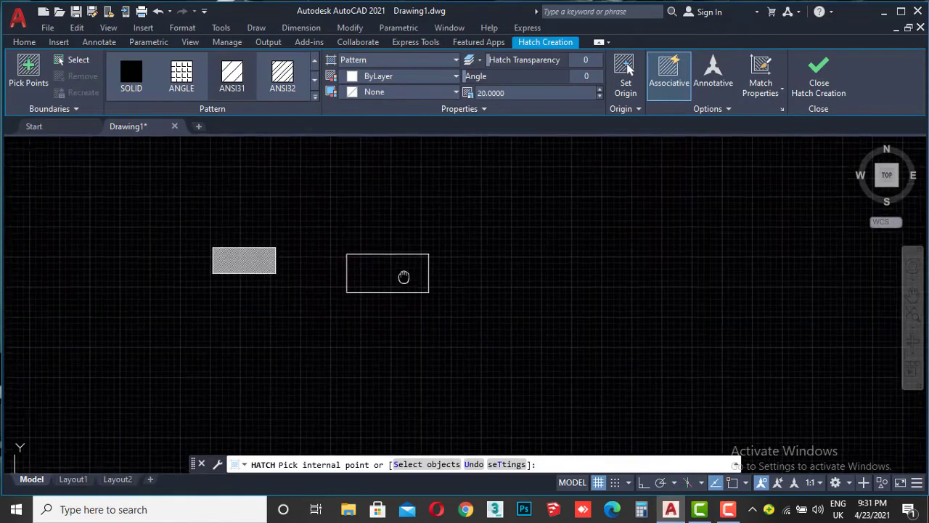
scroll(403, 272, up, 2)
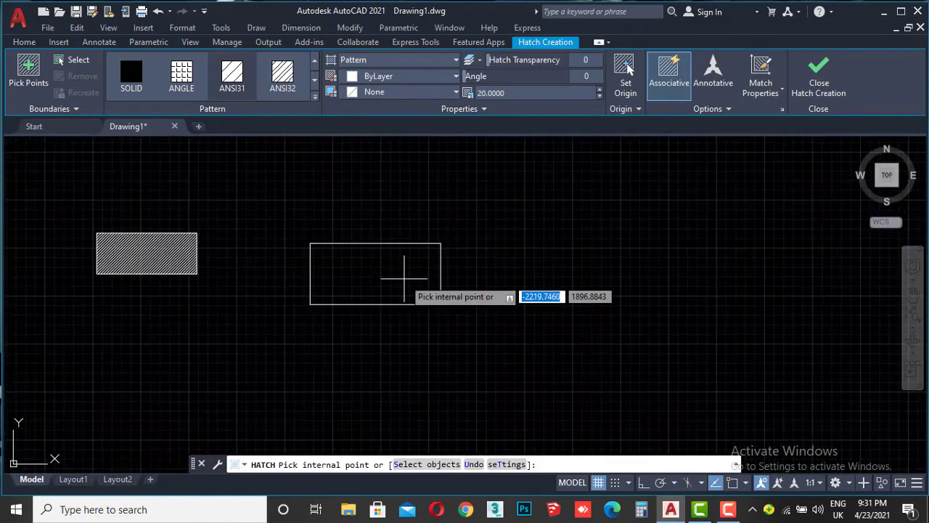
click(316, 100)
scroll(238, 145, down, 1)
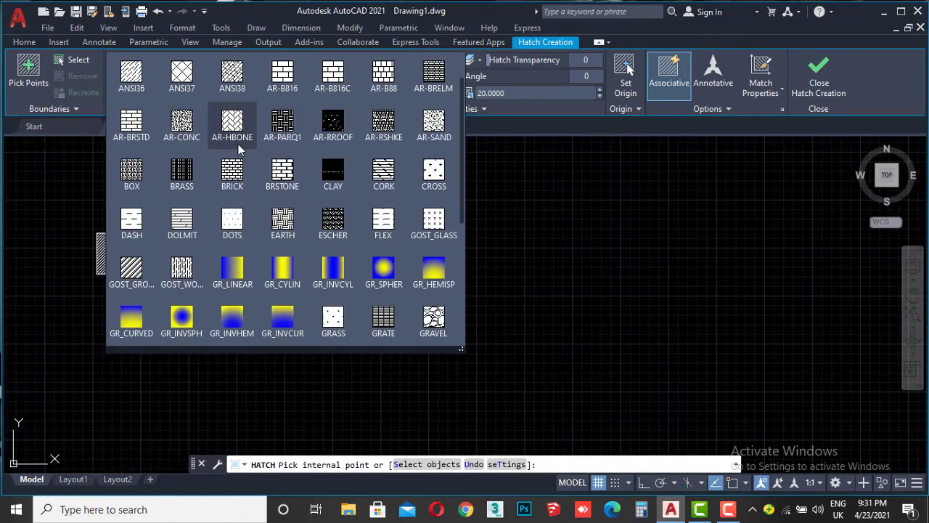
click(292, 318)
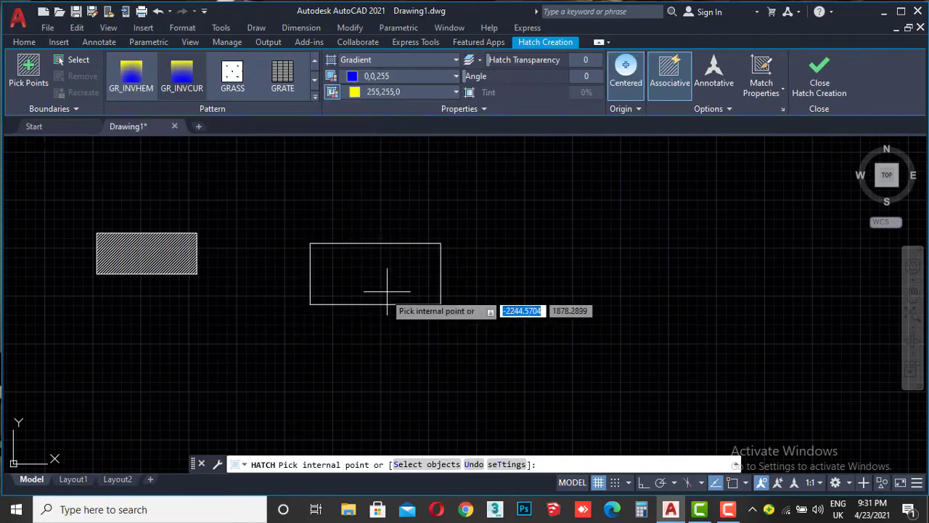
click(391, 277)
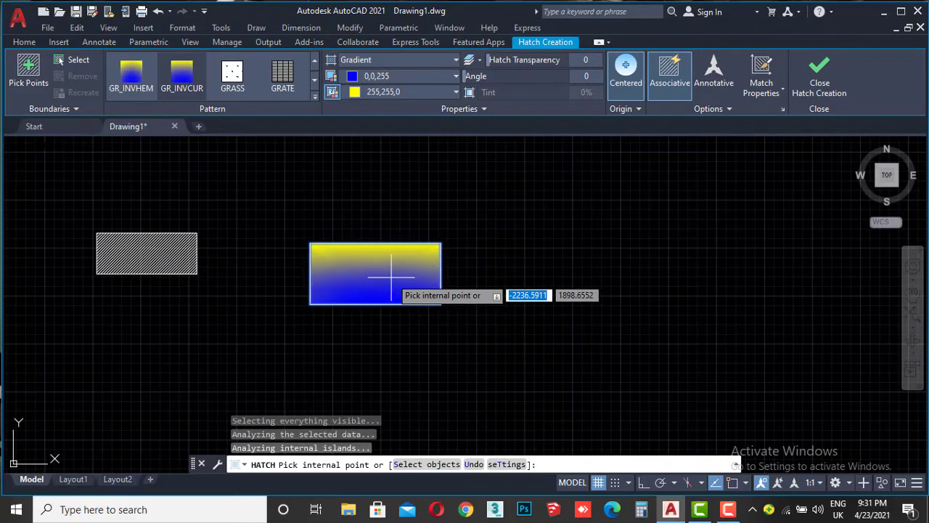
scroll(392, 277, up, 4)
scroll(394, 272, down, 1)
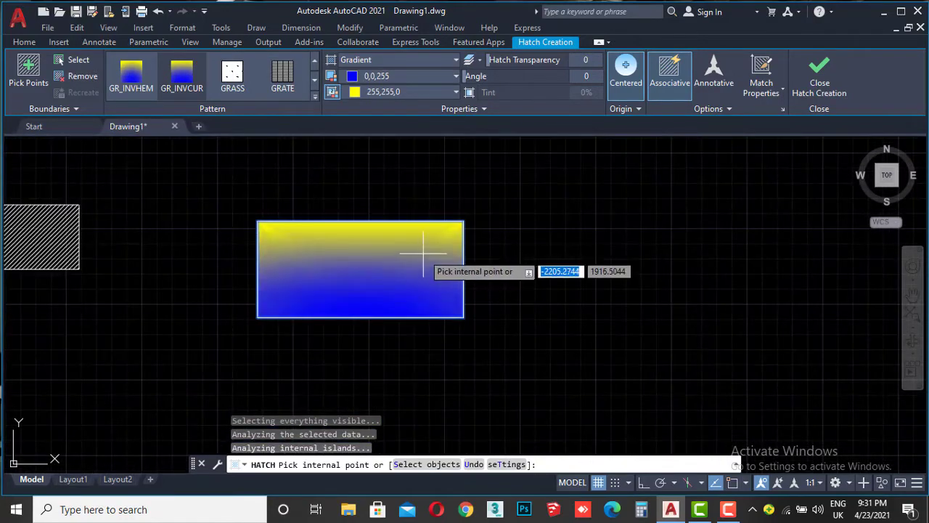
scroll(424, 255, up, 3)
scroll(423, 254, down, 3)
scroll(388, 261, up, 1)
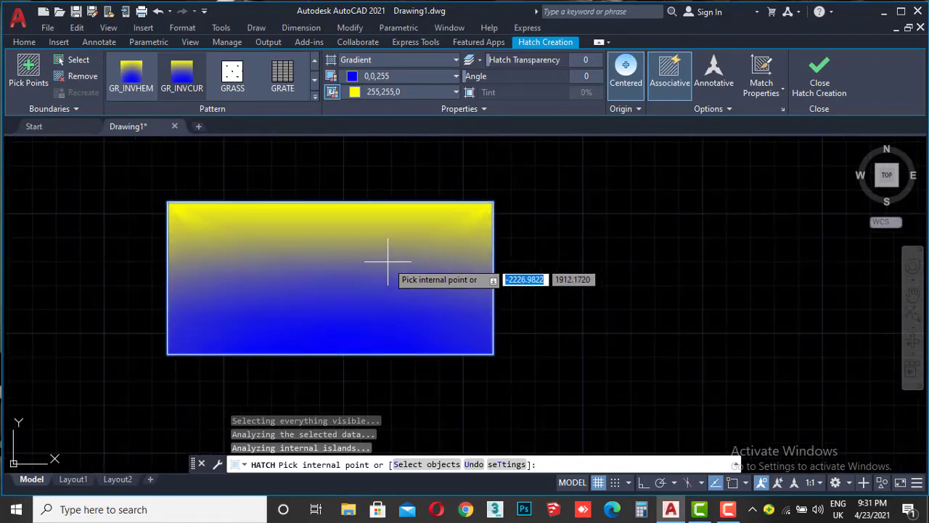
Recolour the gradient from green to magenta and end the hatch command.
click(396, 78)
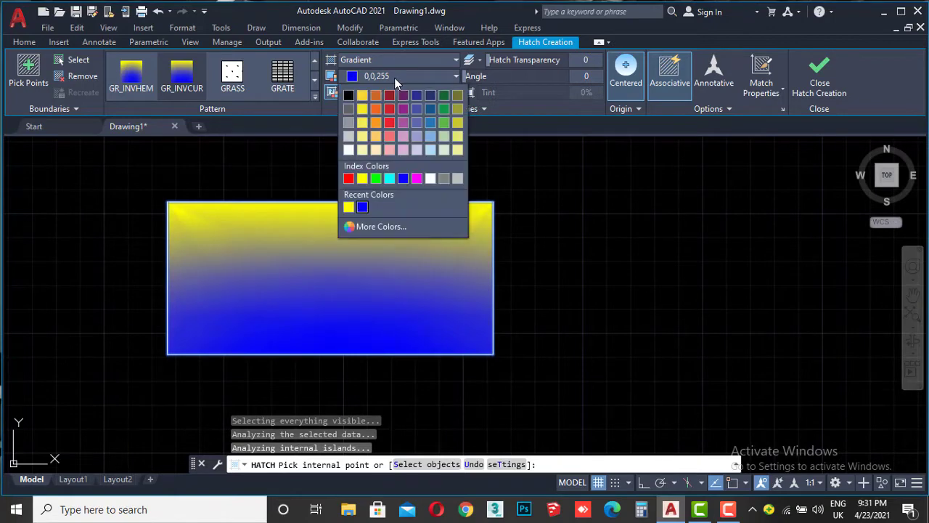
click(376, 178)
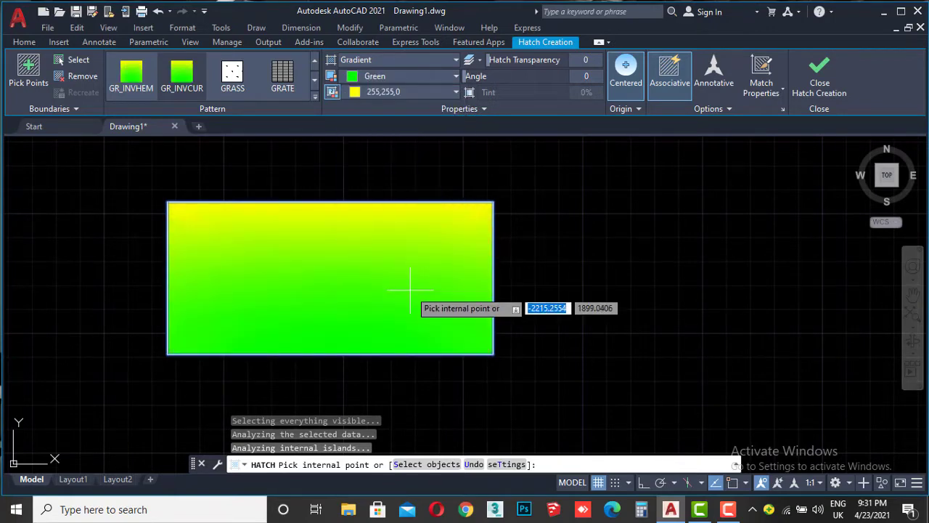
click(385, 91)
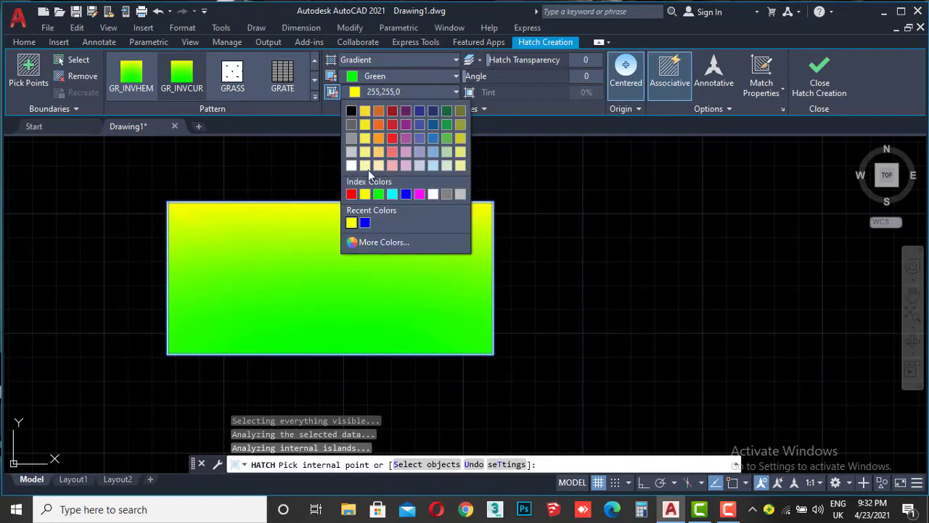
click(419, 193)
click(419, 194)
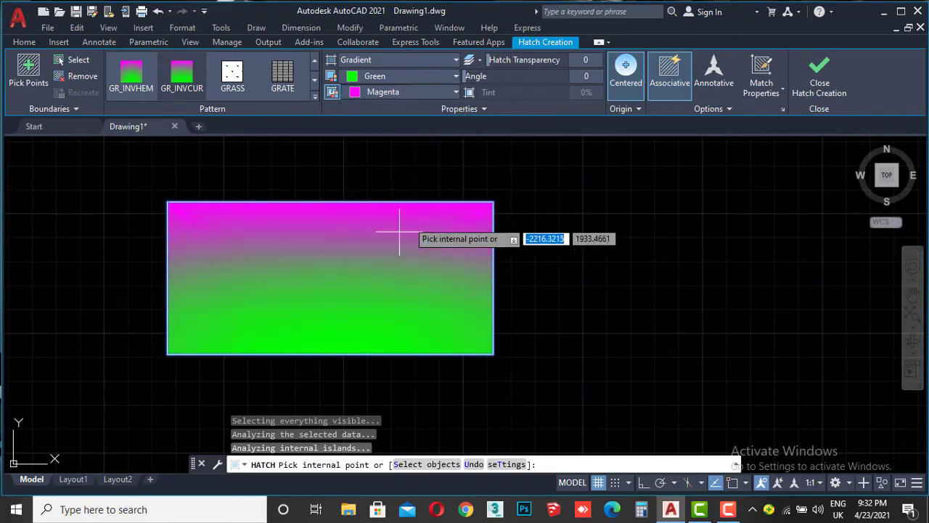
scroll(334, 262, down, 4)
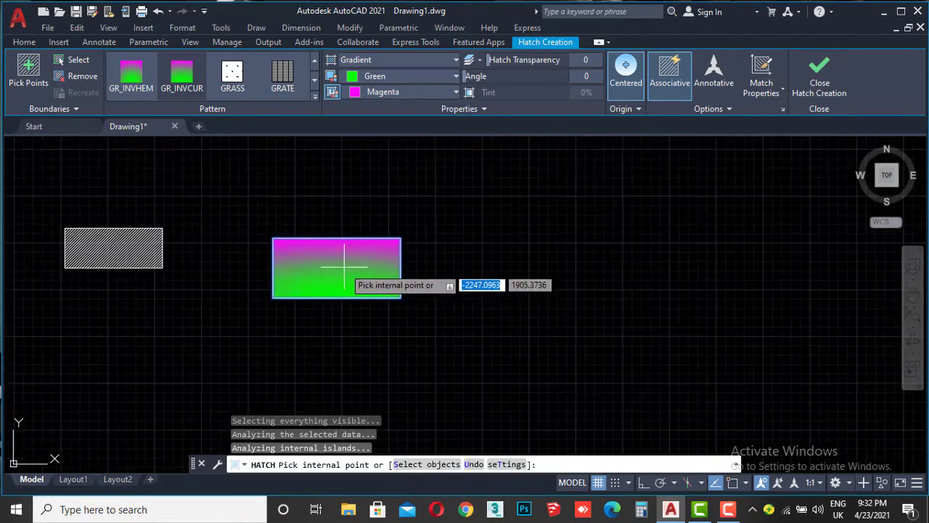
scroll(406, 266, down, 2)
scroll(363, 261, down, 5)
scroll(353, 267, down, 2)
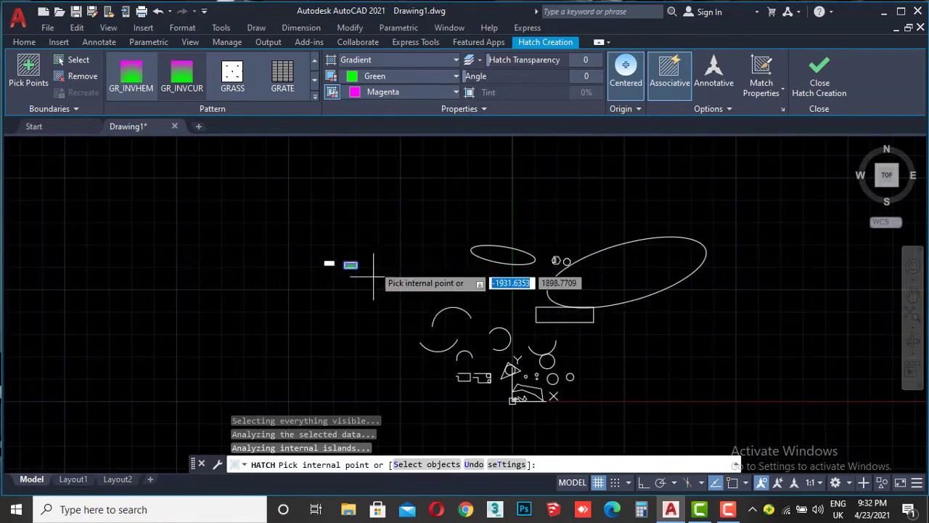
scroll(349, 263, up, 2)
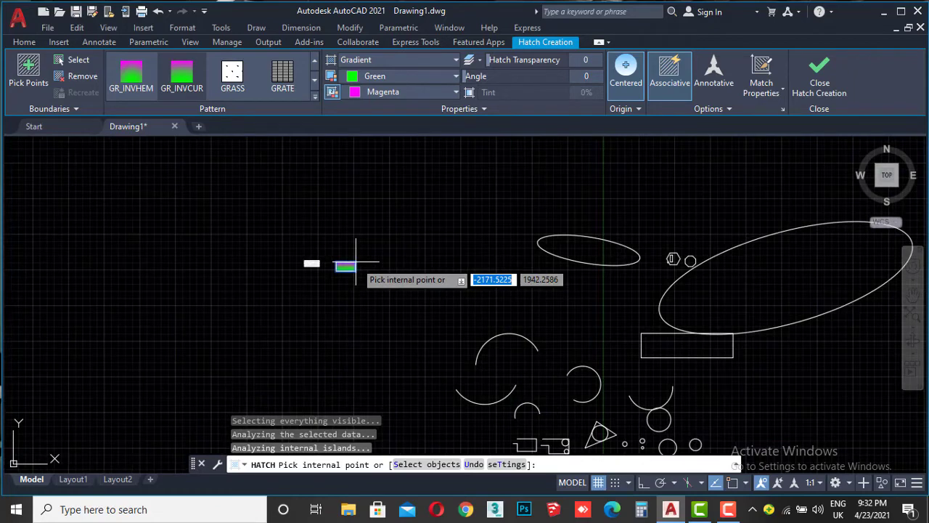
key(Escape)
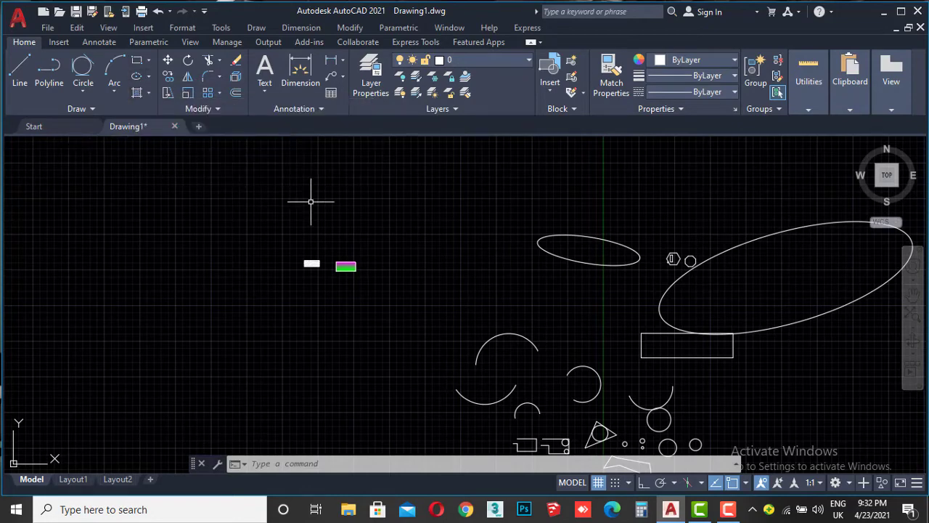
Zoom in and pan to frame the hexagon and octagon.
scroll(311, 202, down, 3)
scroll(456, 234, up, 3)
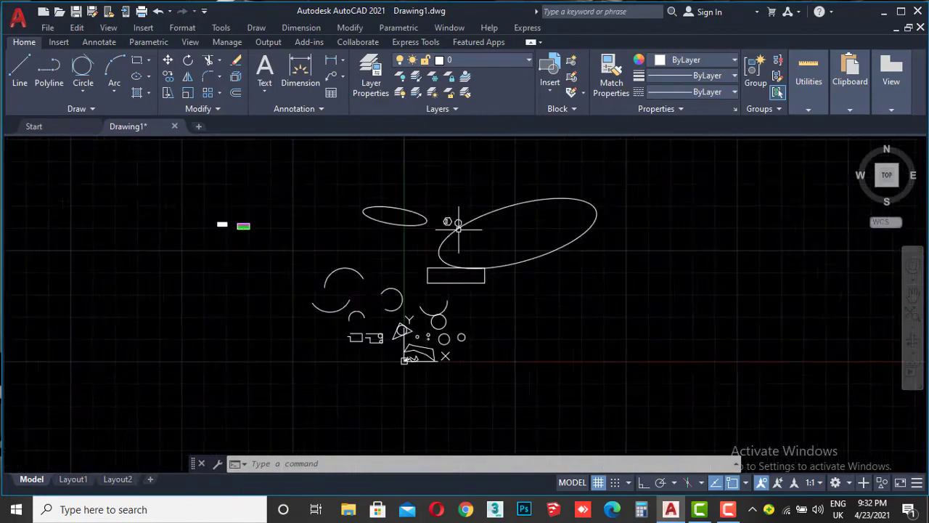
scroll(436, 217, up, 4)
scroll(404, 175, up, 3)
scroll(404, 175, up, 2)
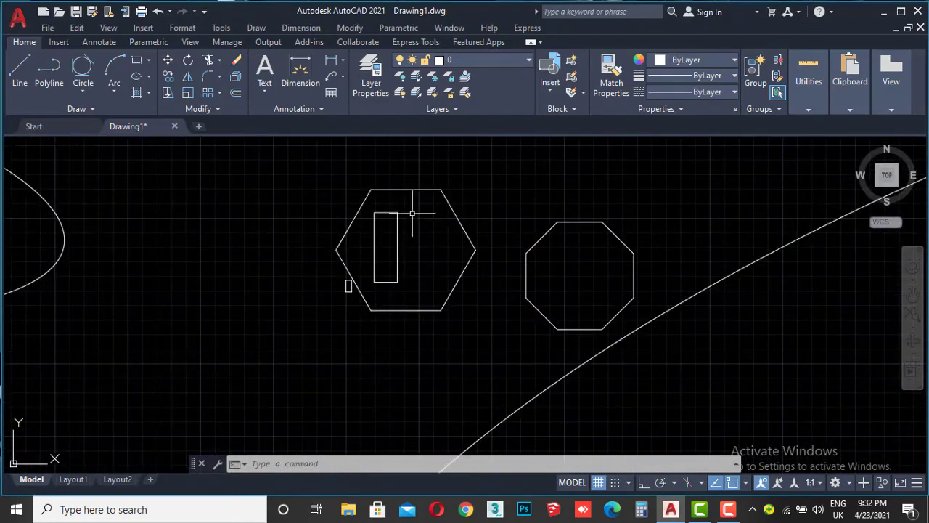
middle_drag(428, 222, 430, 282)
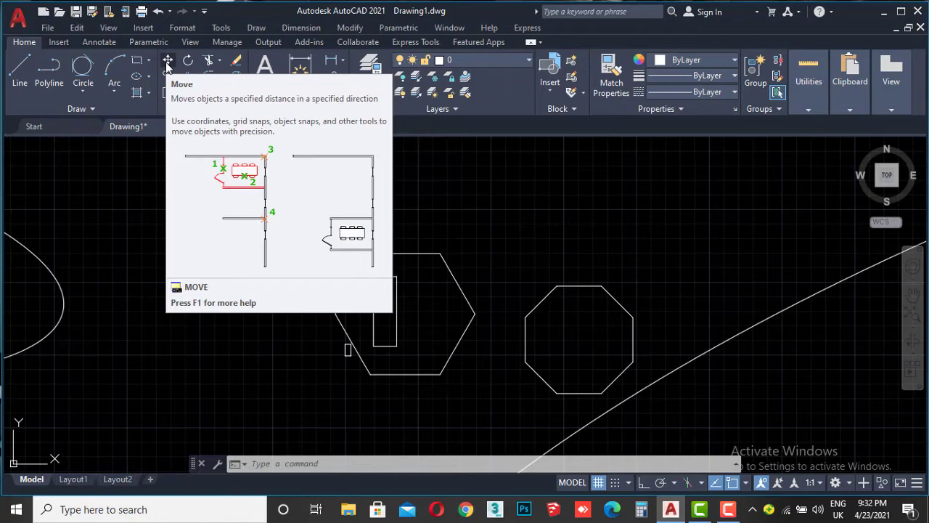
Move the hexagon by its top-right vertex up and left, off the narrow rectangle.
click(168, 64)
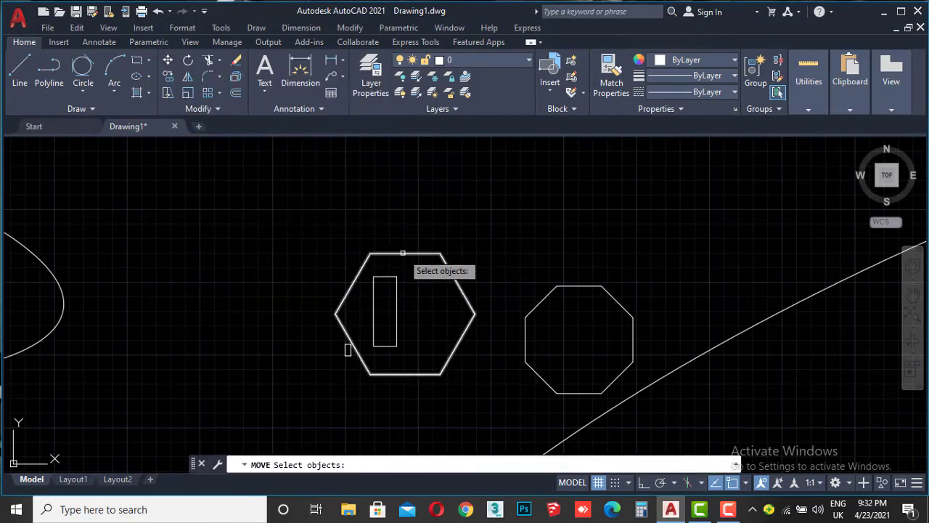
click(403, 253)
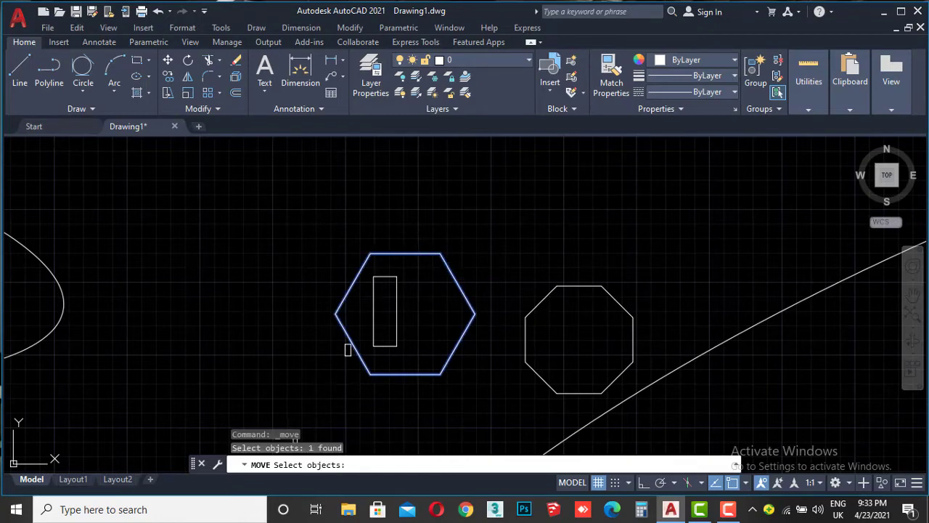
key(Return)
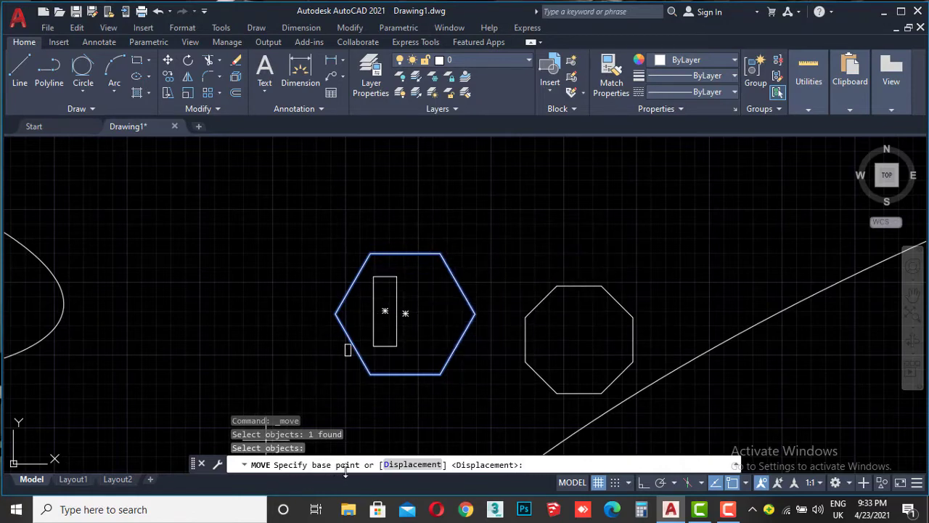
click(440, 253)
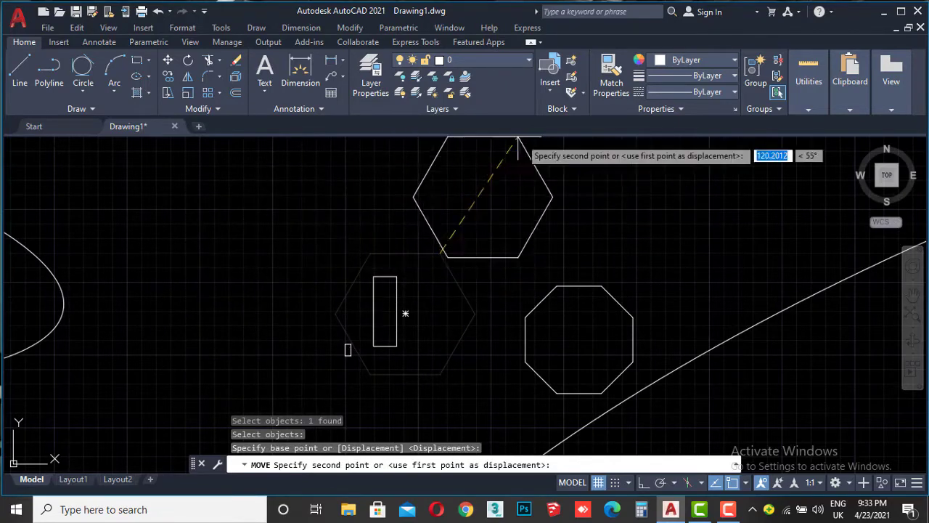
scroll(461, 187, down, 2)
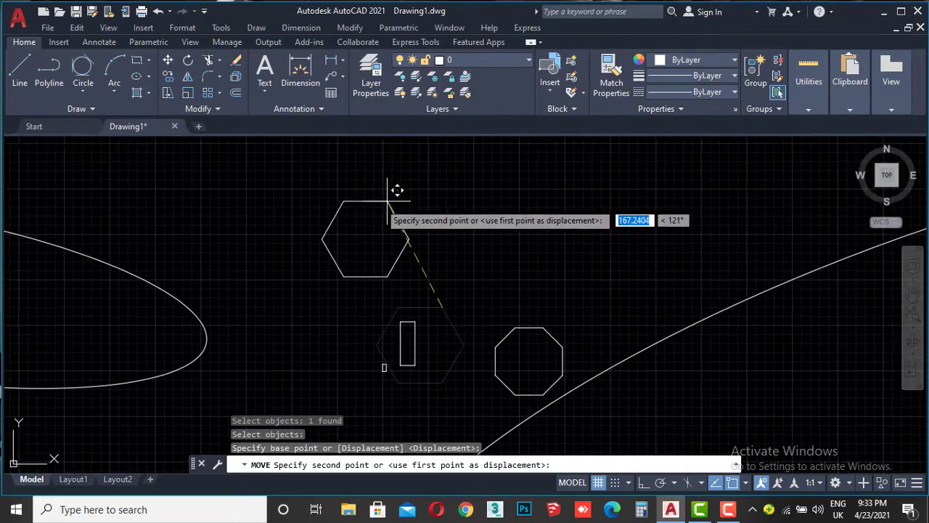
click(351, 251)
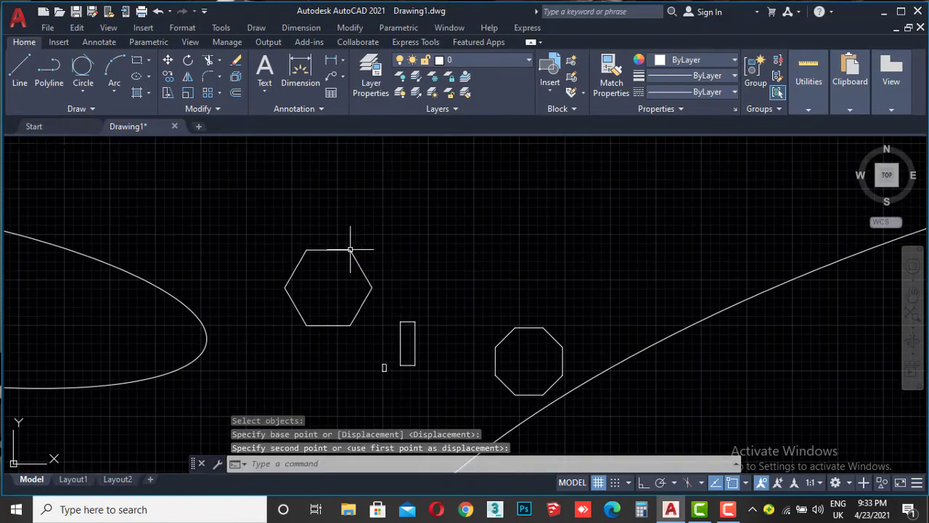
scroll(345, 251, up, 2)
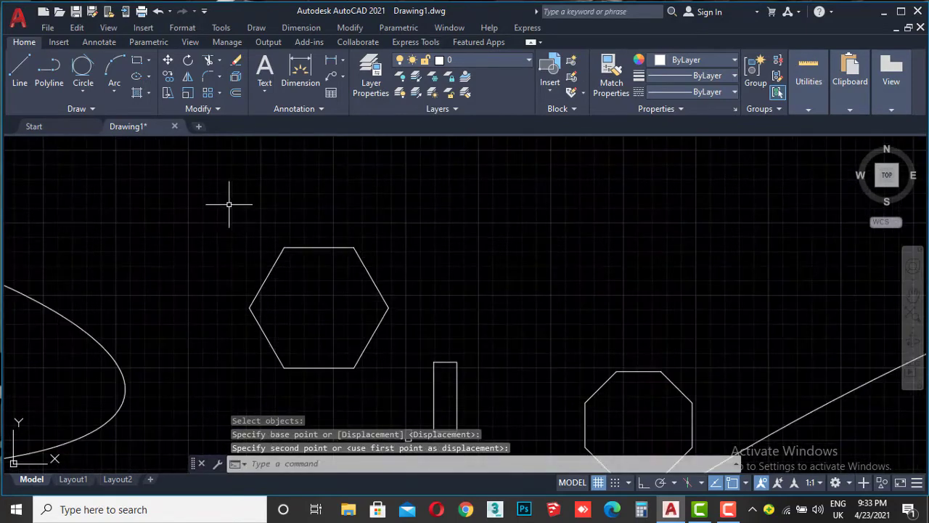
Move the hexagon by its bottom-right vertex to a higher spot.
click(168, 59)
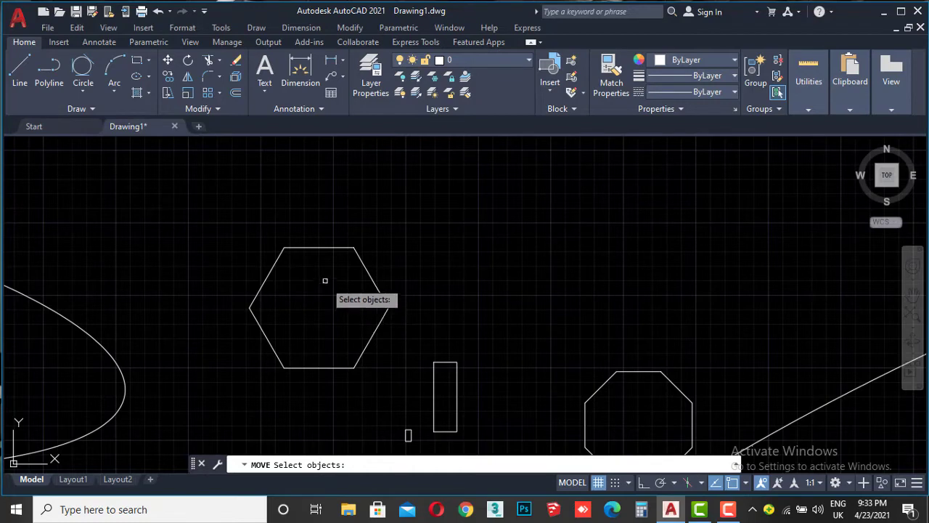
click(325, 248)
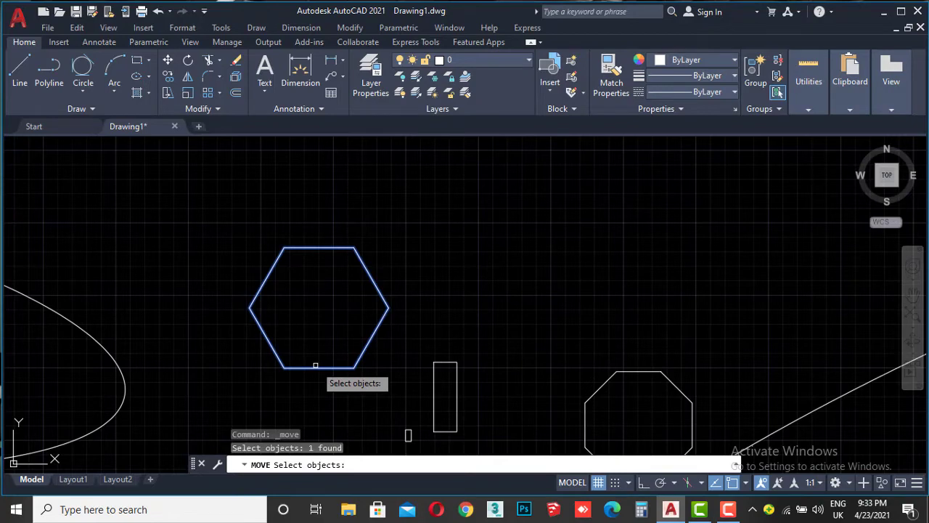
key(Return)
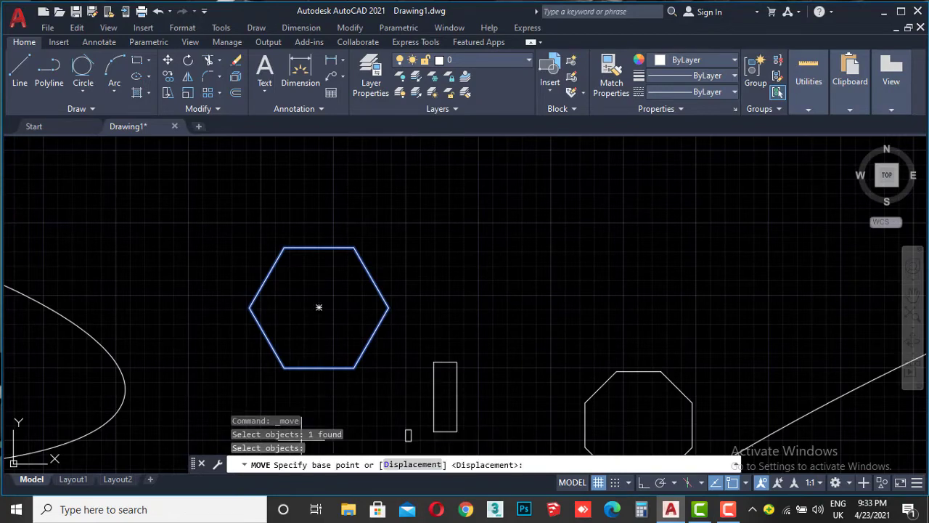
click(354, 367)
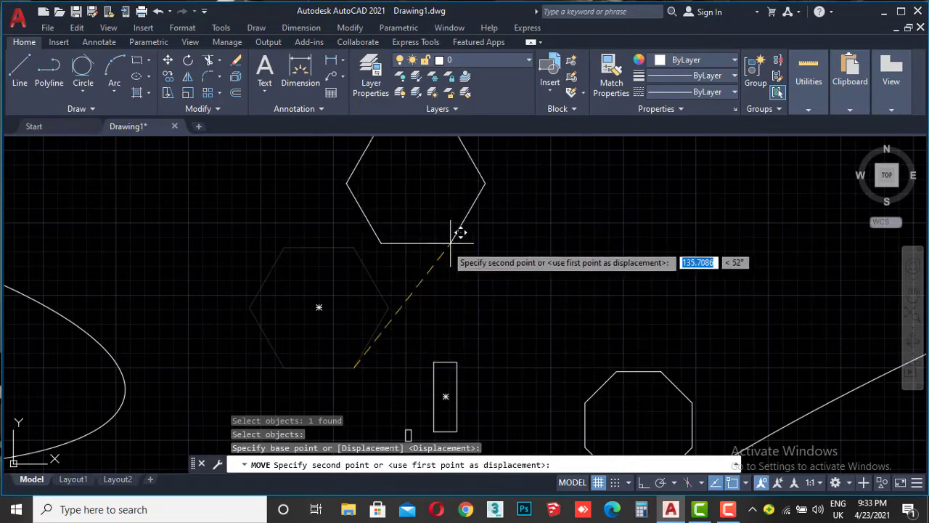
click(325, 290)
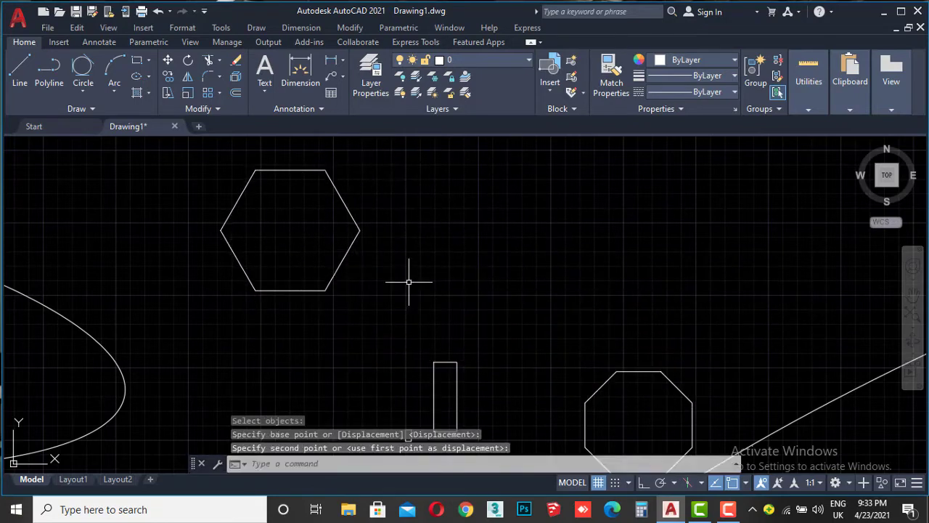
Pan the view and crossing-select the hexagon.
middle_drag(375, 272, 372, 320)
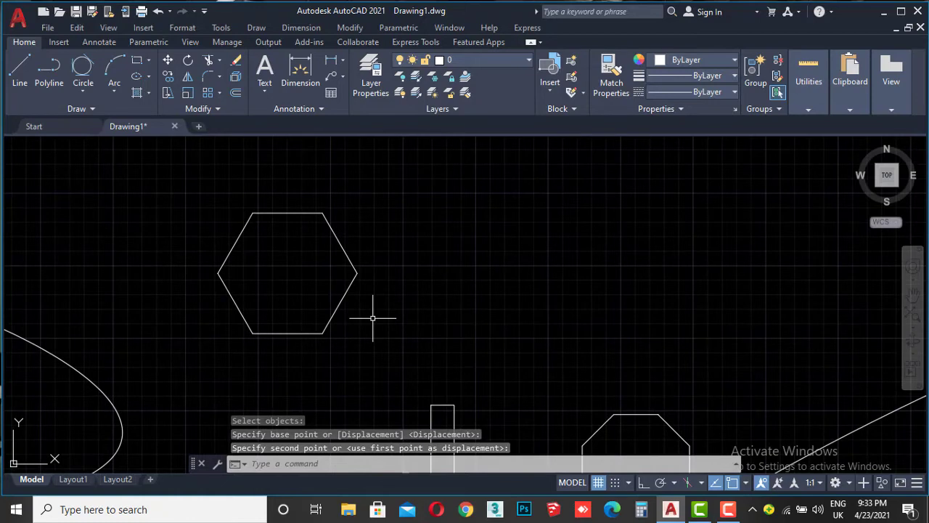
click(413, 233)
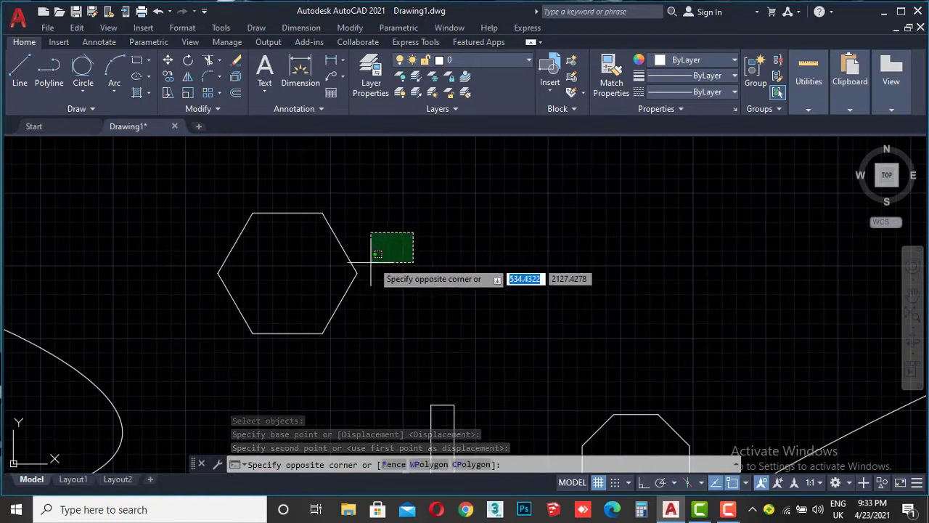
click(316, 289)
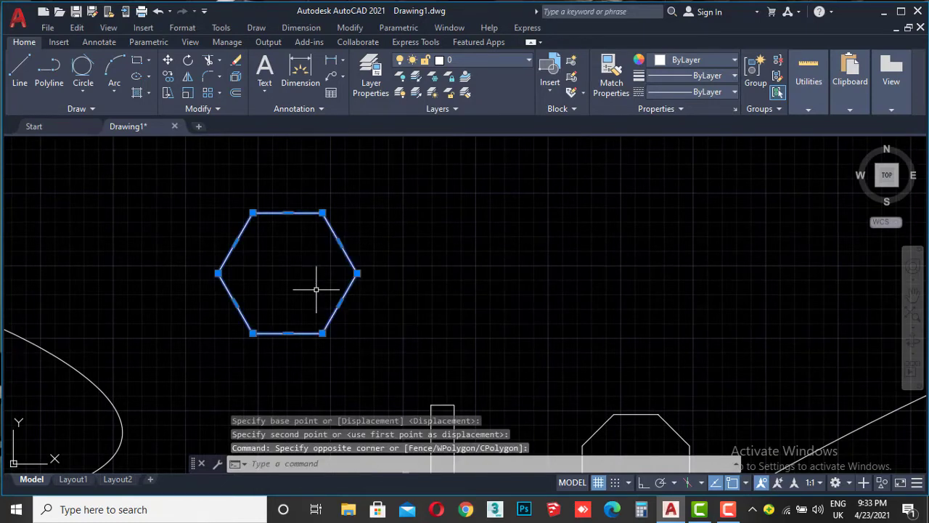
Shift the hexagon 80 units to the right from its left vertex.
click(168, 64)
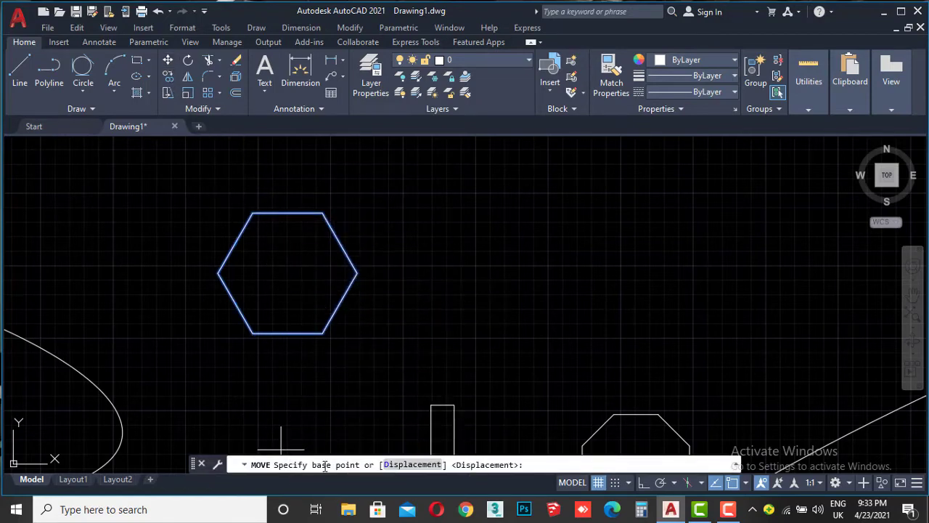
click(218, 272)
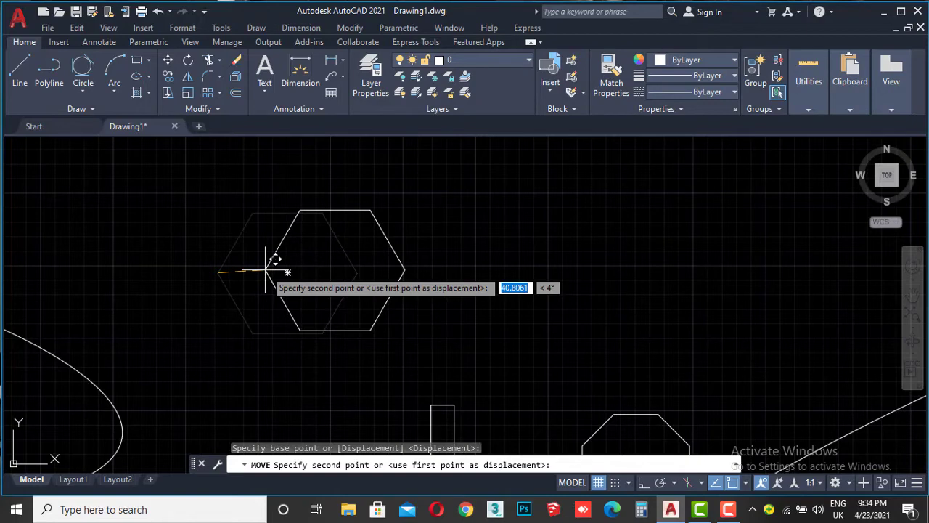
key(Return)
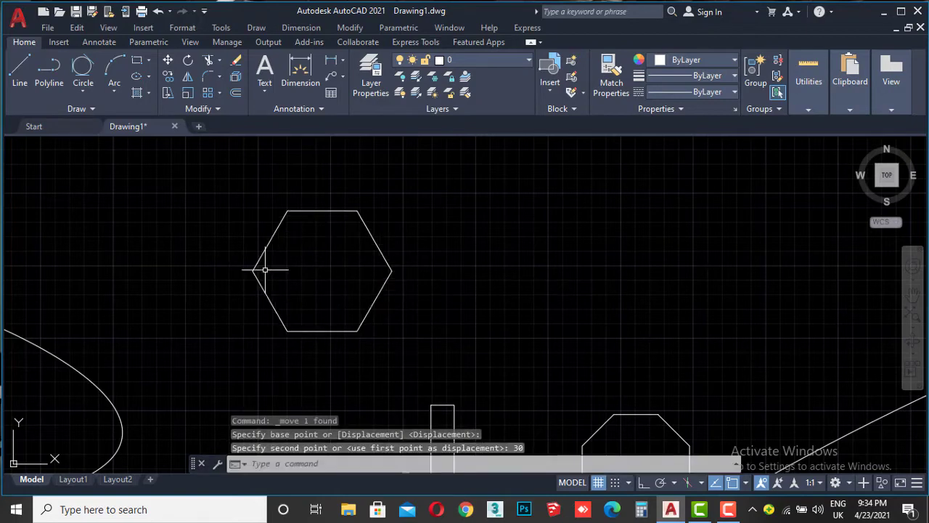
click(287, 259)
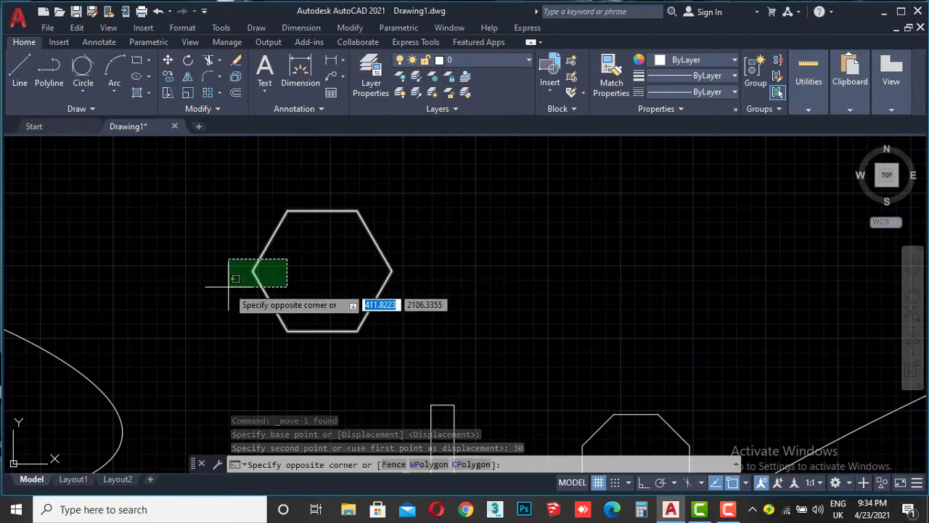
click(228, 287)
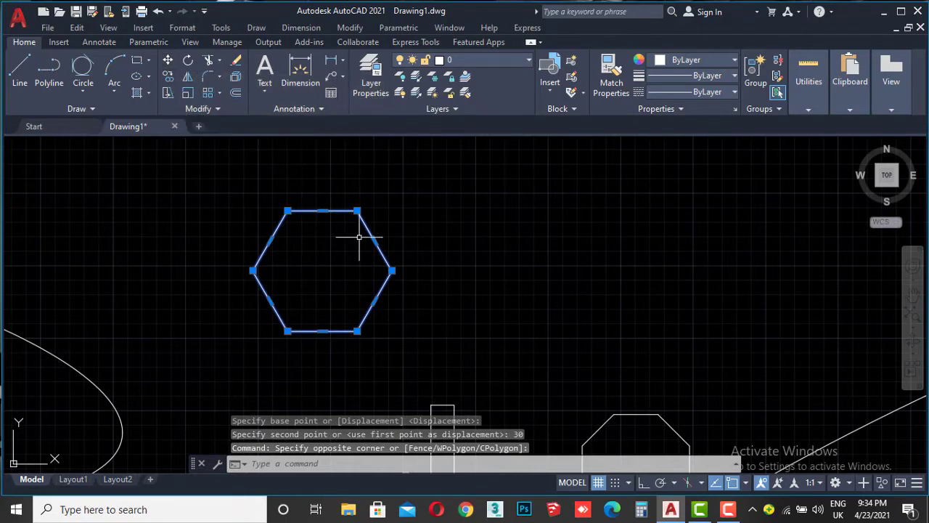
click(169, 62)
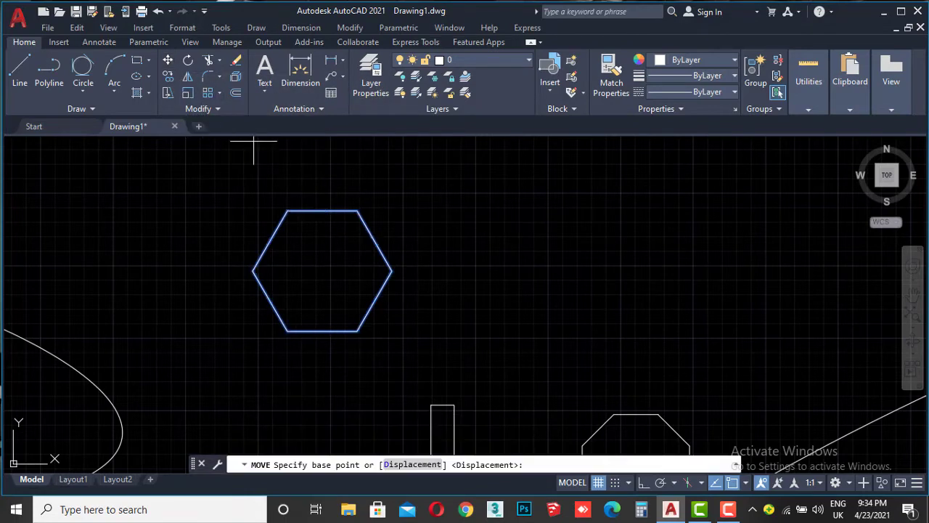
click(252, 271)
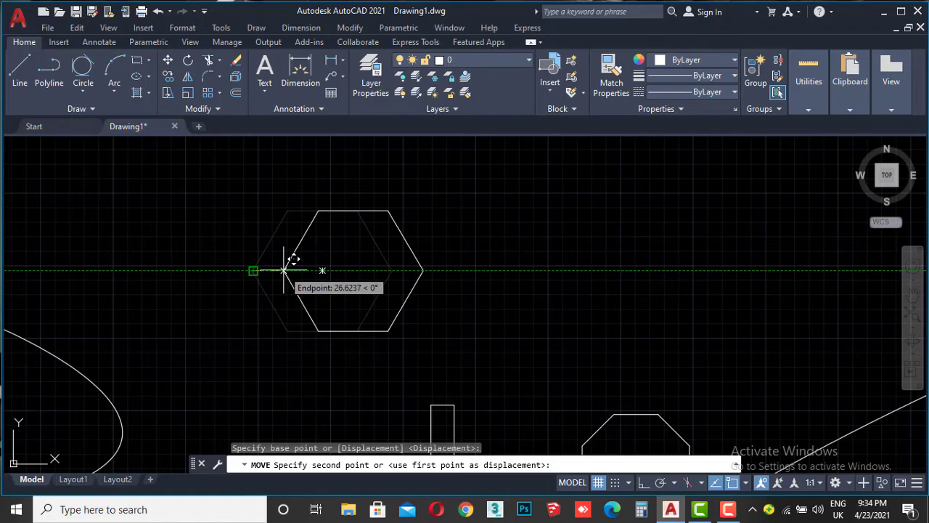
text(80)
key(Return)
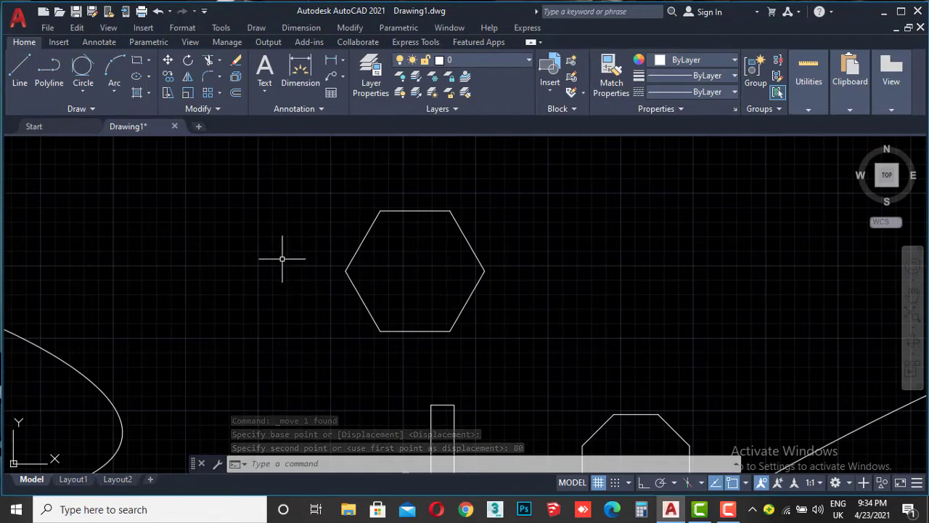
Reselect the hexagon and move it up and to the left.
click(404, 265)
click(304, 311)
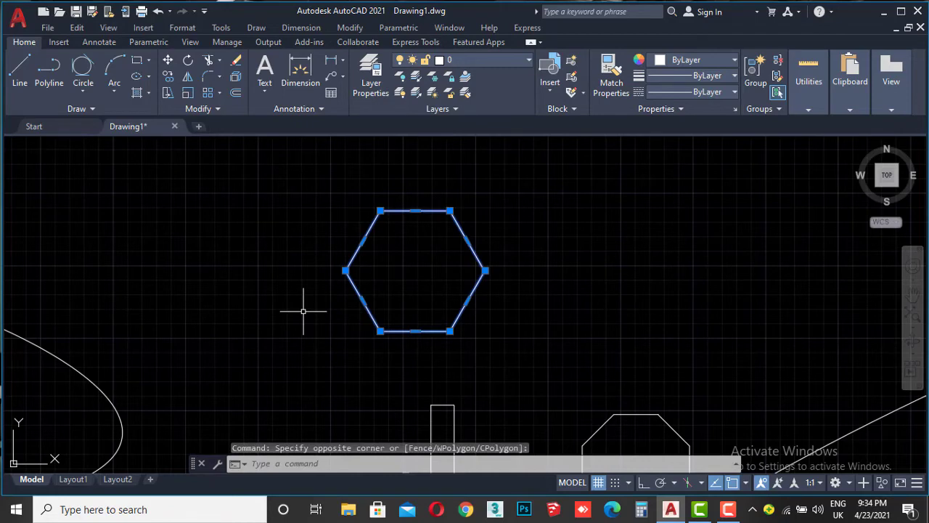
click(168, 63)
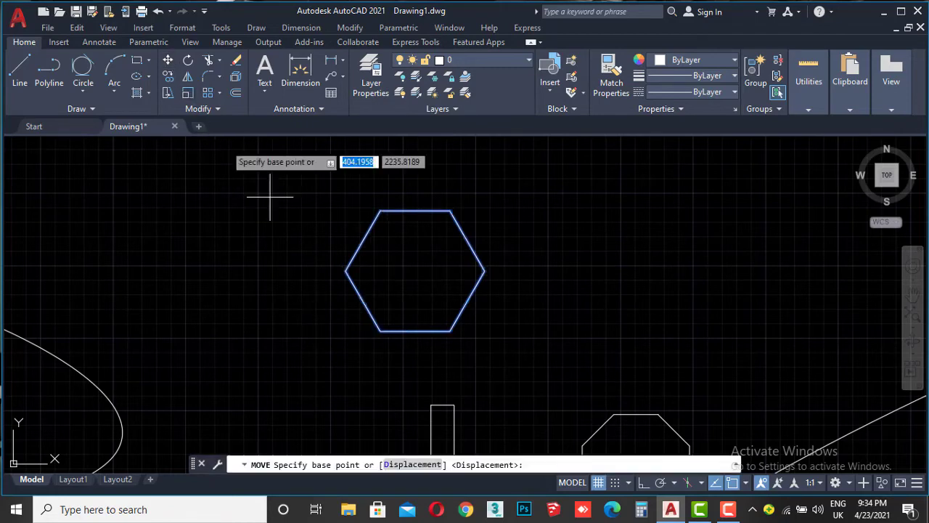
click(344, 270)
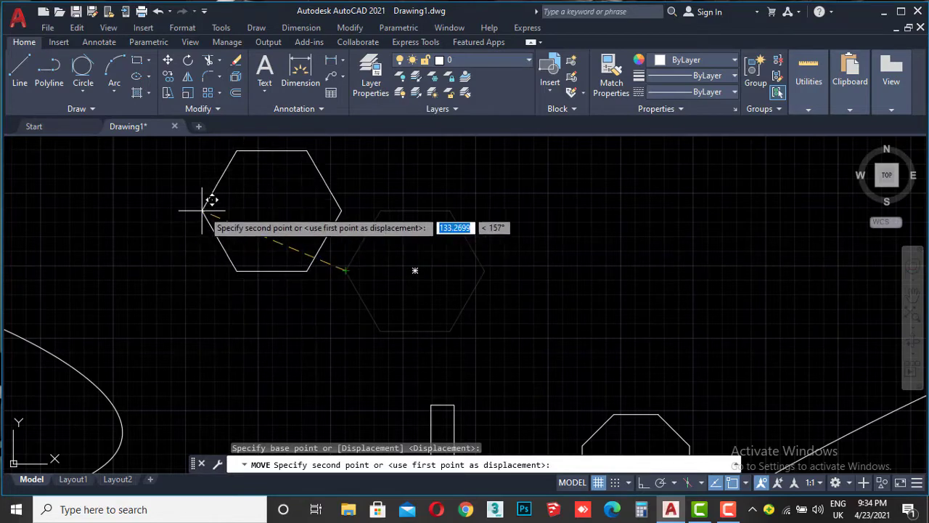
click(218, 208)
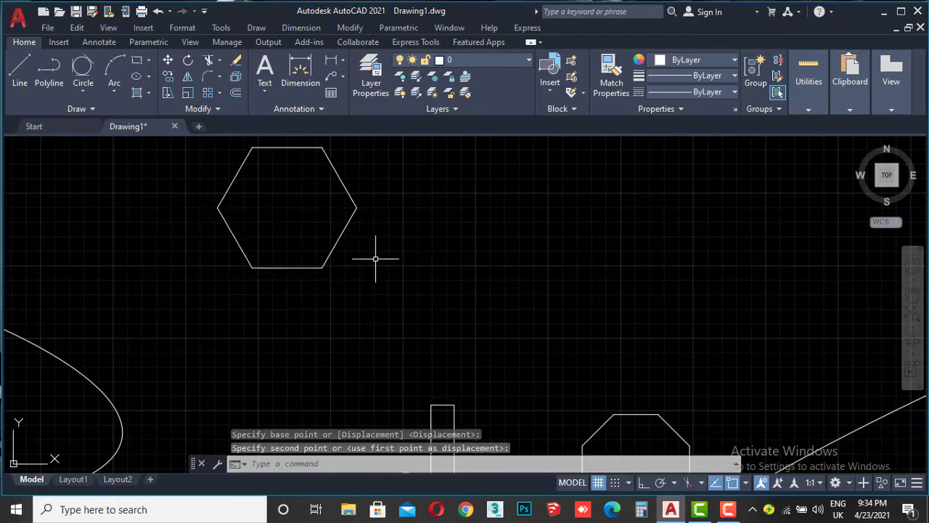
middle_drag(376, 259, 344, 275)
Erase the large ellipse.
scroll(283, 251, down, 2)
scroll(281, 249, down, 4)
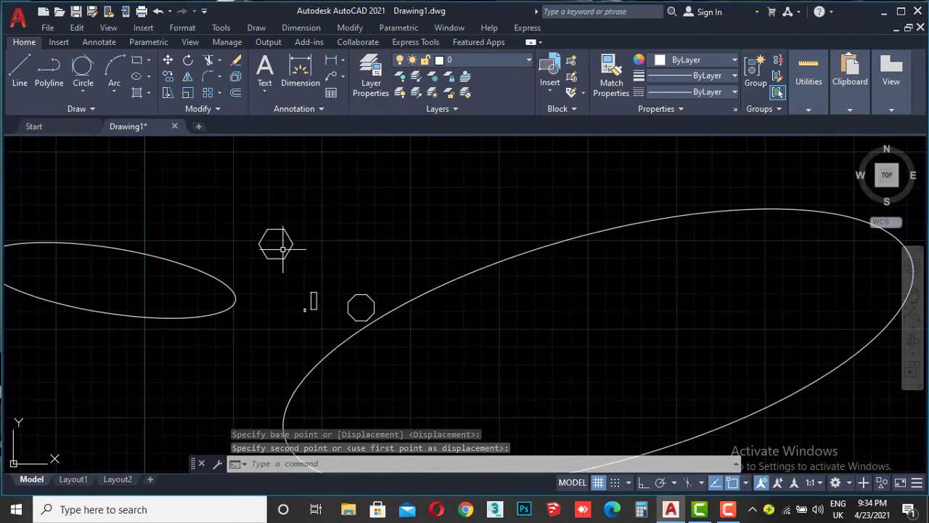
scroll(276, 320, down, 4)
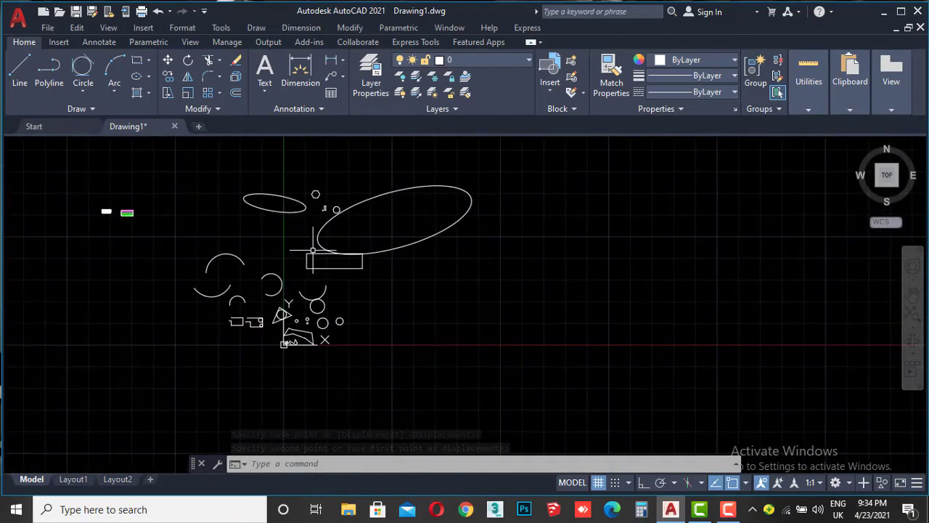
scroll(244, 328, up, 4)
scroll(377, 269, down, 4)
scroll(394, 341, up, 3)
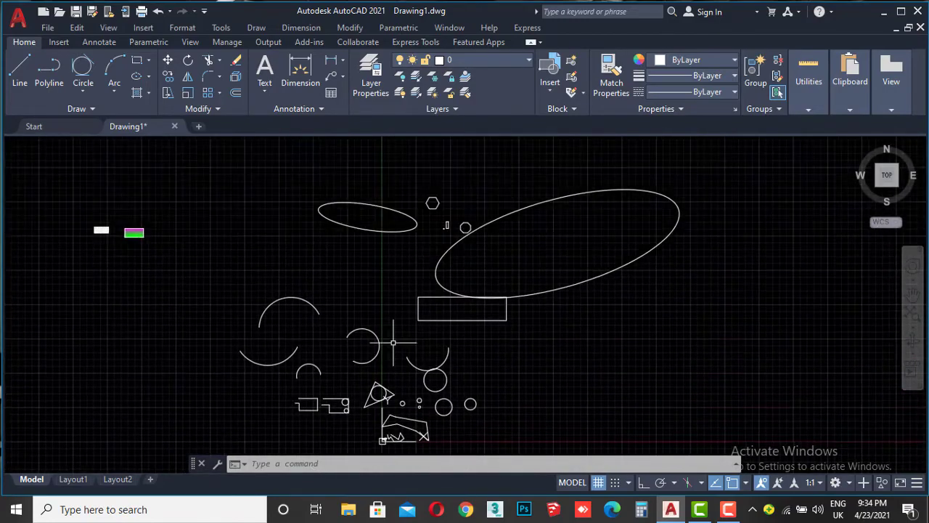
scroll(432, 183, up, 2)
middle_drag(432, 183, 403, 229)
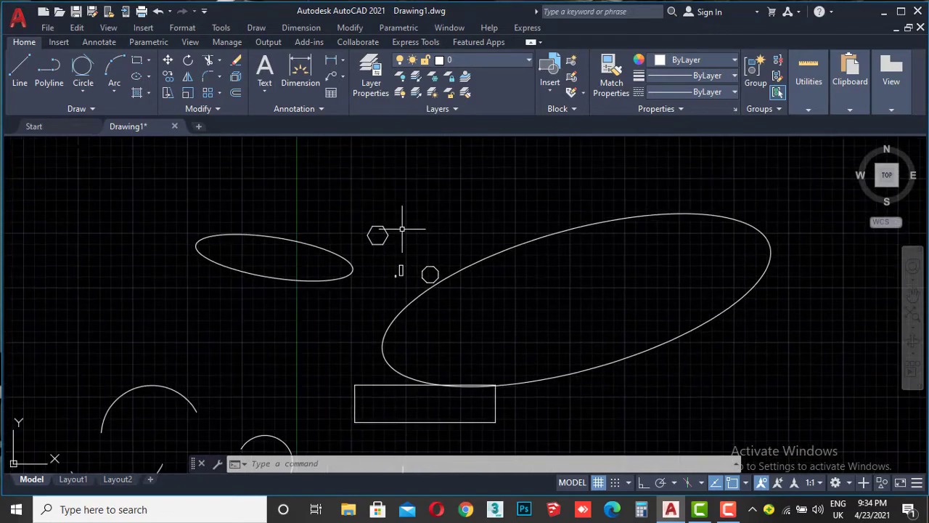
click(605, 187)
click(575, 250)
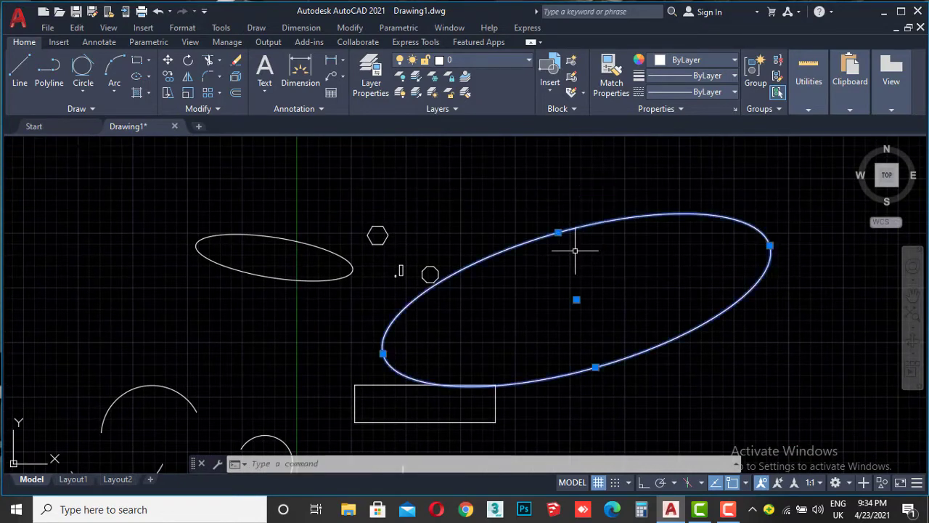
key(Delete)
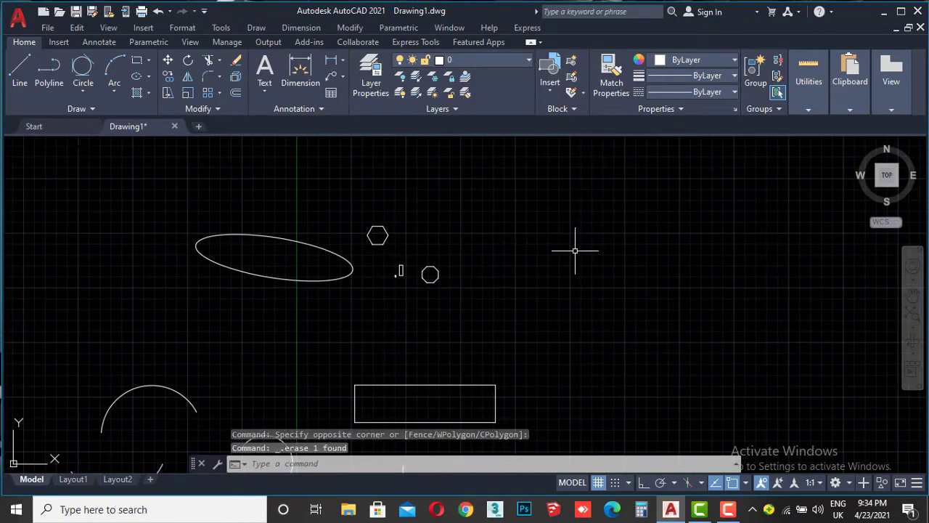
Erase the smaller ellipse and the long rectangle.
click(284, 207)
click(249, 264)
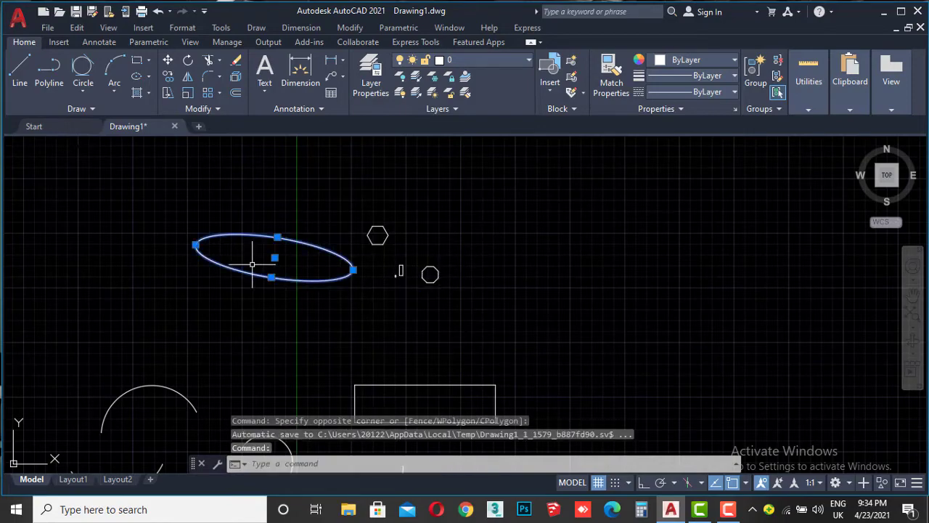
key(Delete)
middle_drag(524, 346, 508, 264)
click(508, 263)
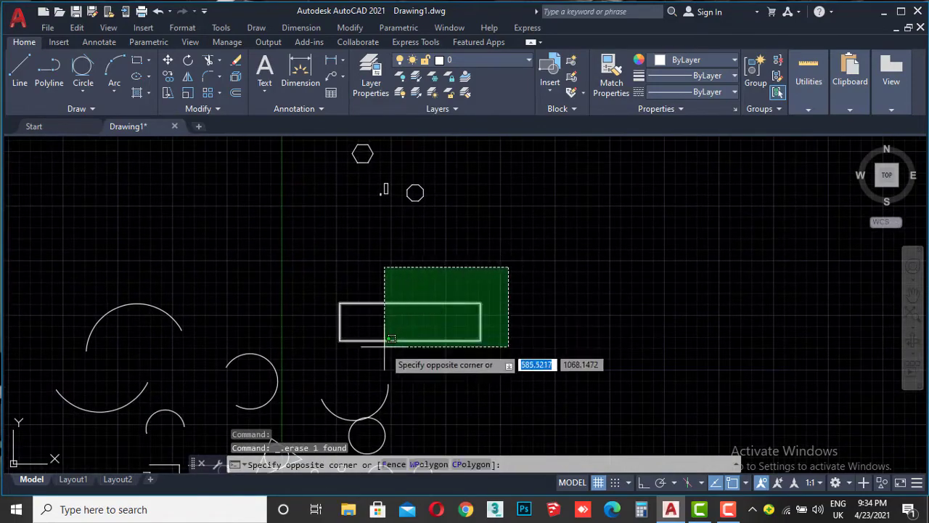
click(339, 337)
key(Delete)
Erase the two small rectangles at the upper left.
scroll(338, 335, down, 3)
scroll(488, 254, down, 3)
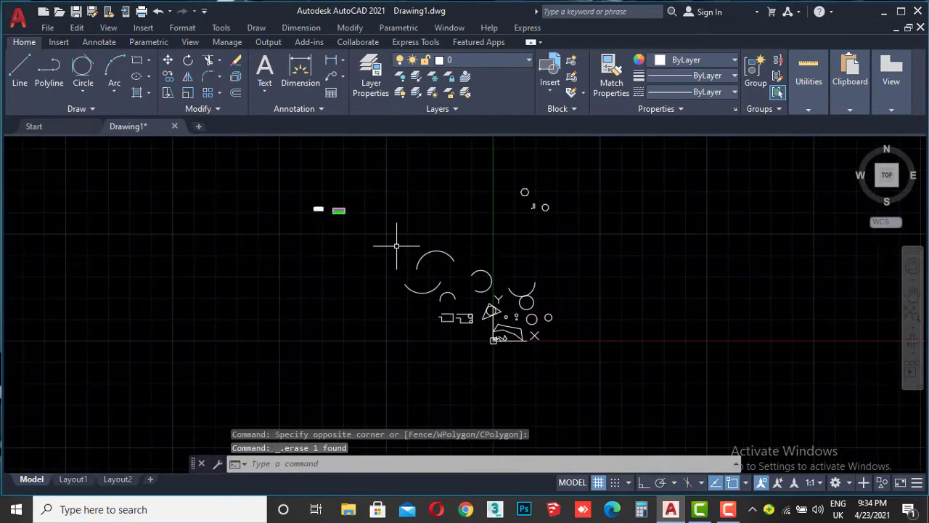
scroll(441, 242, up, 2)
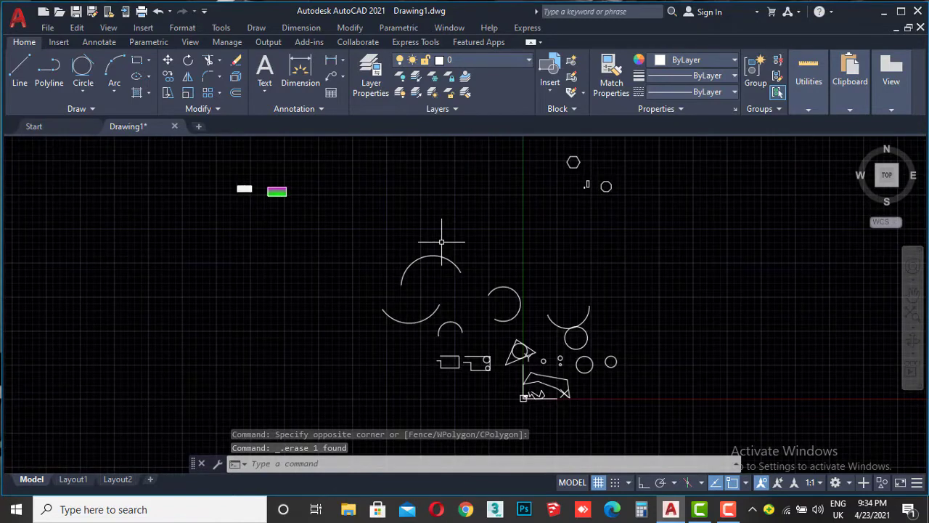
key(ctrl+a)
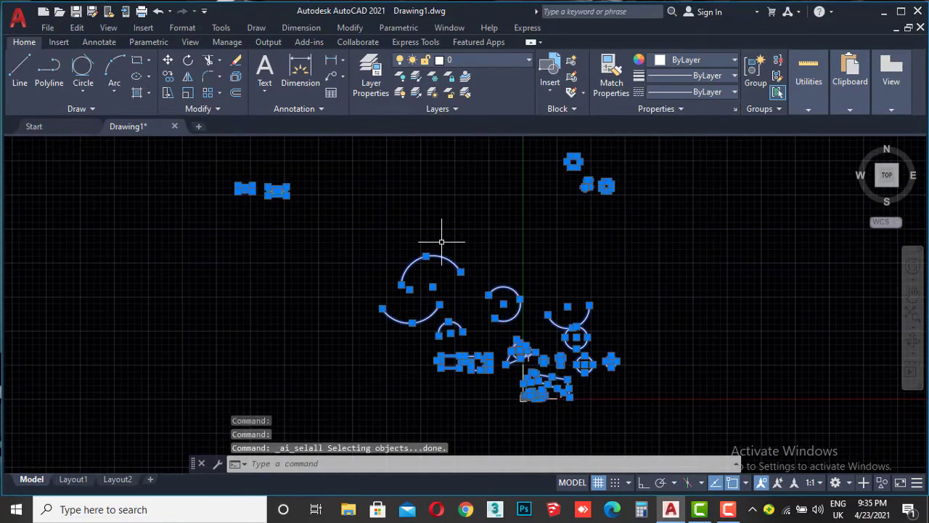
key(Escape)
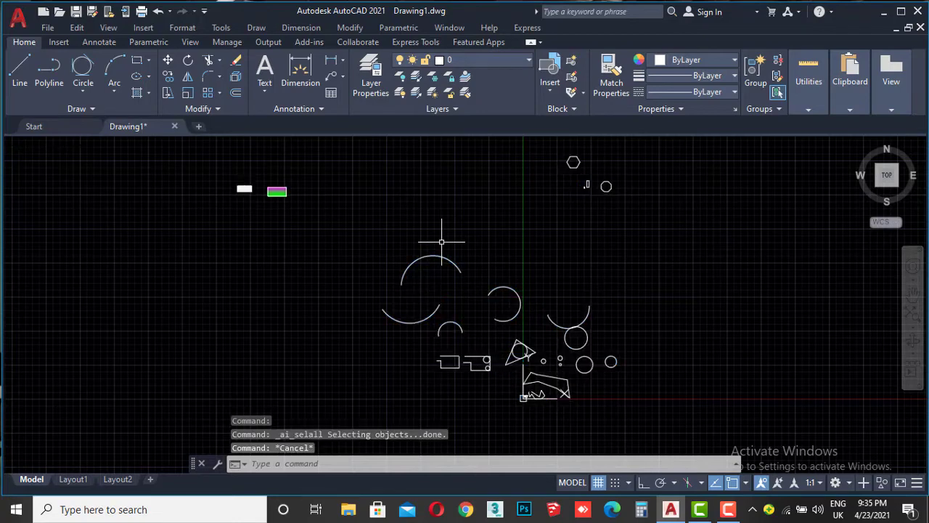
click(328, 154)
click(226, 227)
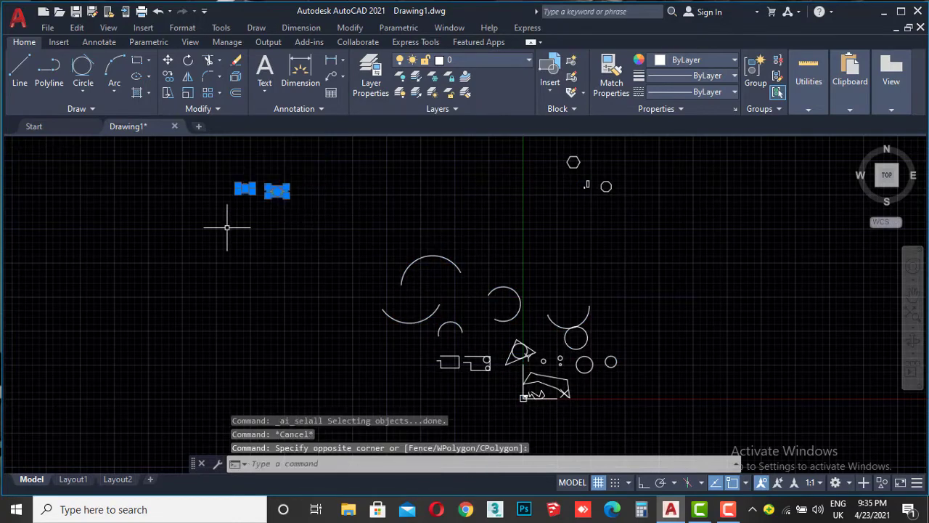
key(Delete)
Erase three arcs and select the large arc above the circle.
click(444, 213)
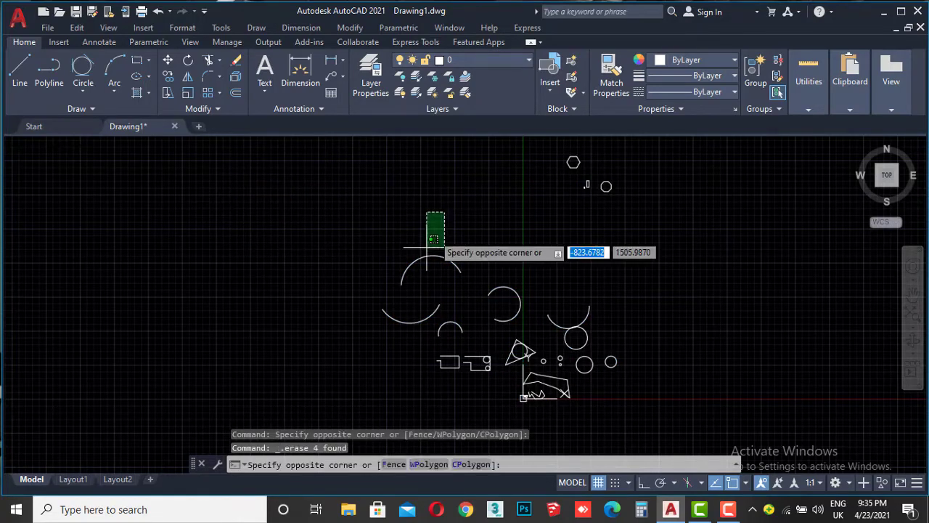
click(369, 342)
key(Delete)
scroll(602, 322, up, 4)
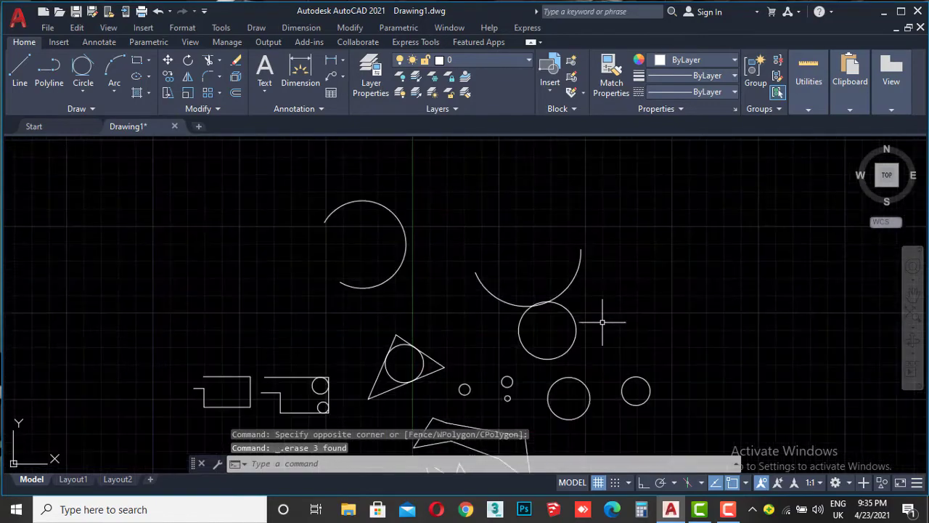
scroll(545, 307, up, 4)
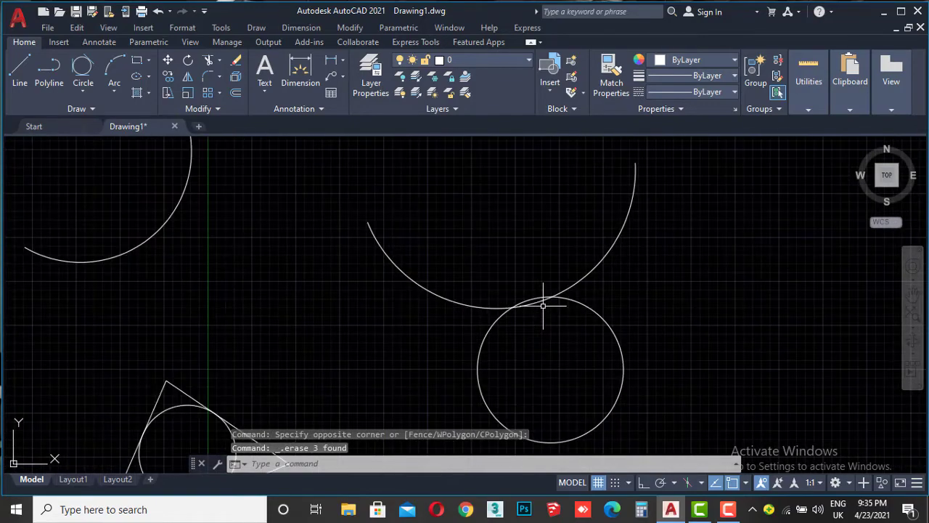
click(644, 260)
click(581, 215)
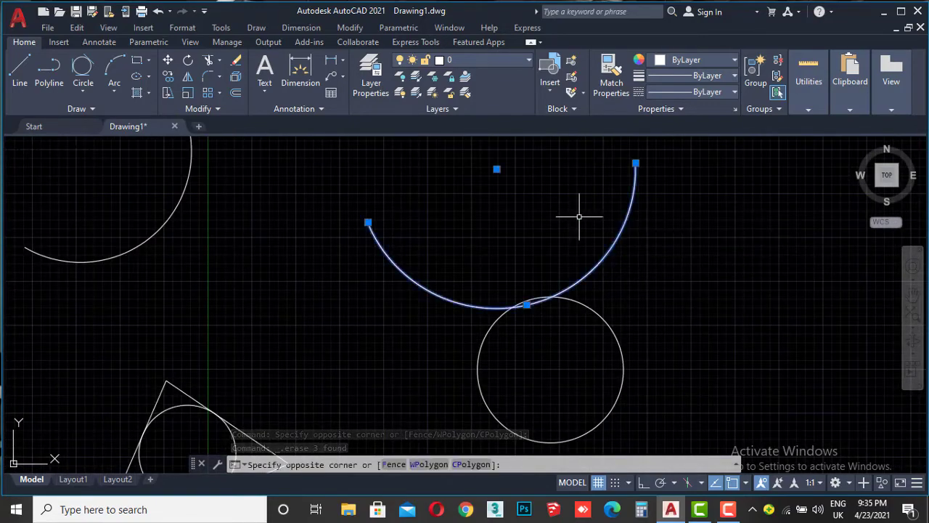
Move the large arc upward, clear of the circle.
click(168, 59)
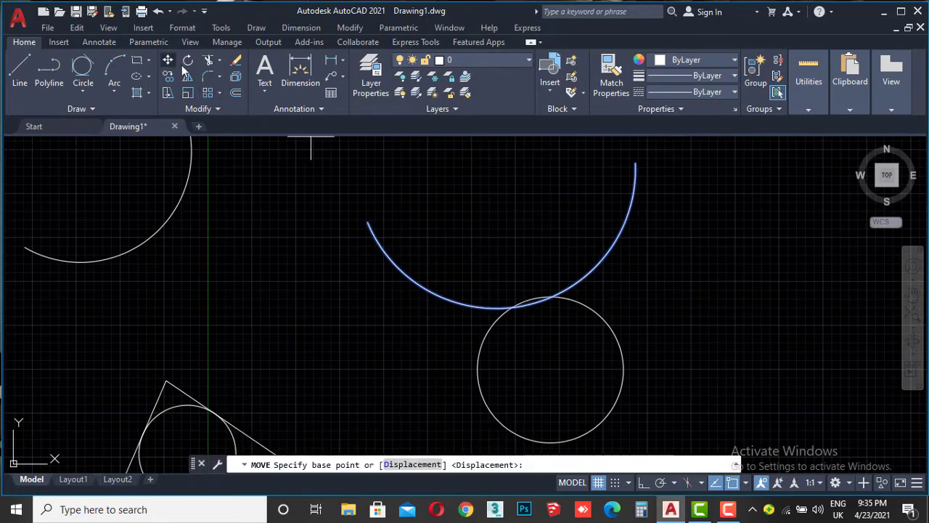
click(528, 304)
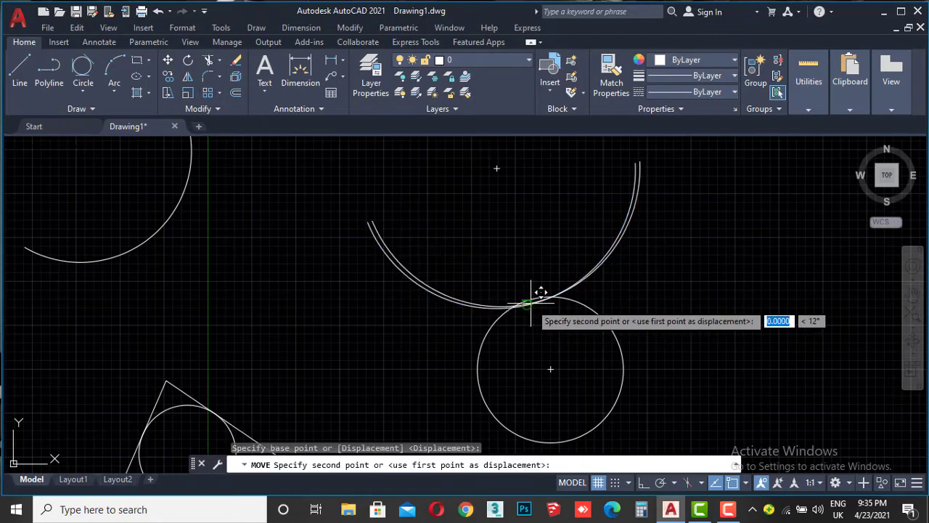
click(498, 239)
scroll(499, 239, down, 2)
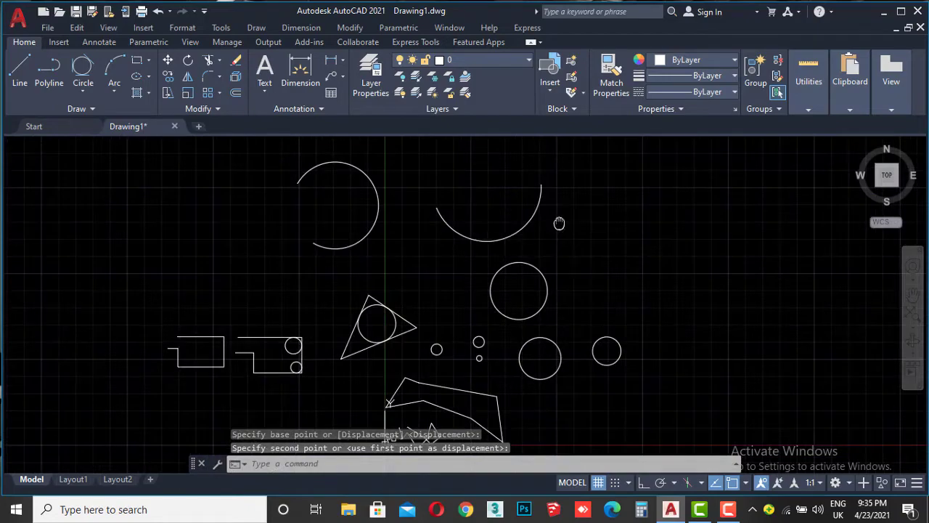
Centre the octagon and rectangles in view and select the octagon.
mouse_move(559, 223)
middle_down()
mouse_move(498, 311)
mouse_move(477, 363)
middle_up()
scroll(479, 312, down, 2)
middle_drag(481, 265, 479, 286)
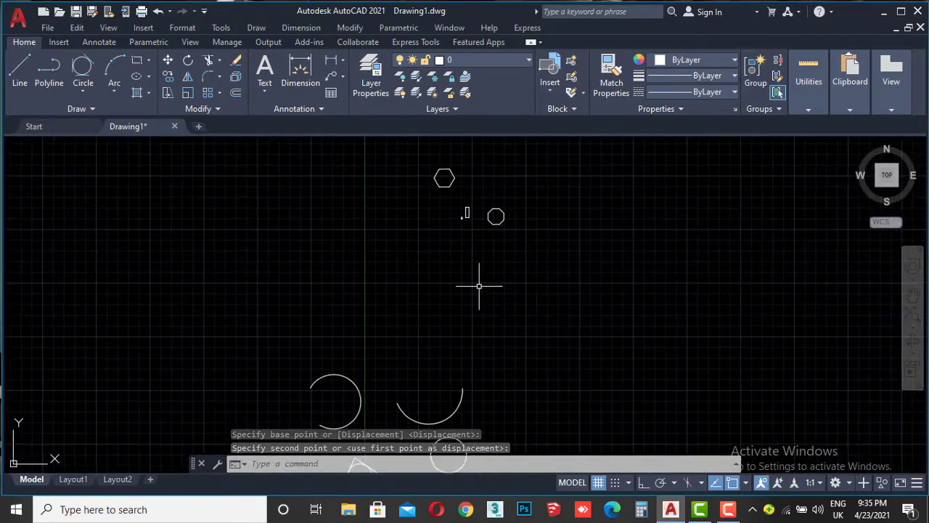
scroll(498, 213, up, 2)
scroll(520, 203, up, 3)
scroll(481, 242, up, 3)
scroll(479, 244, up, 3)
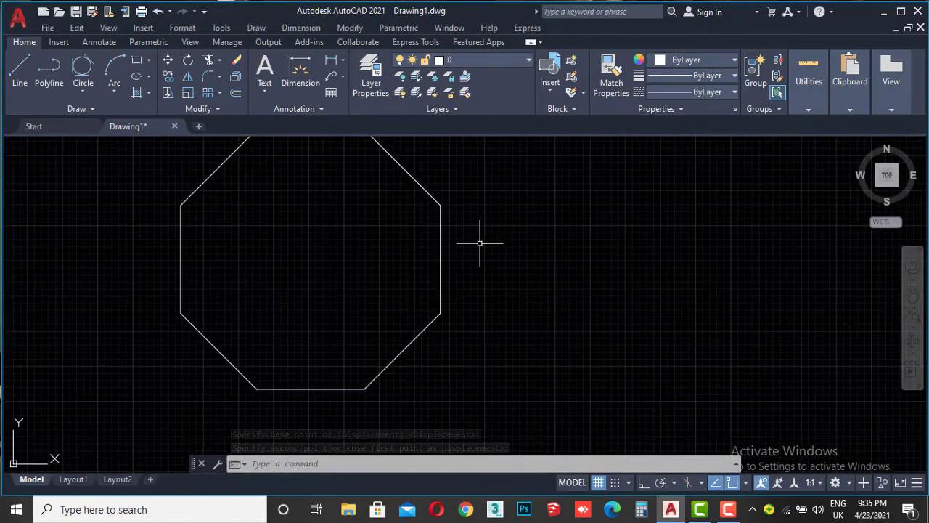
scroll(479, 244, down, 2)
middle_drag(481, 242, 482, 269)
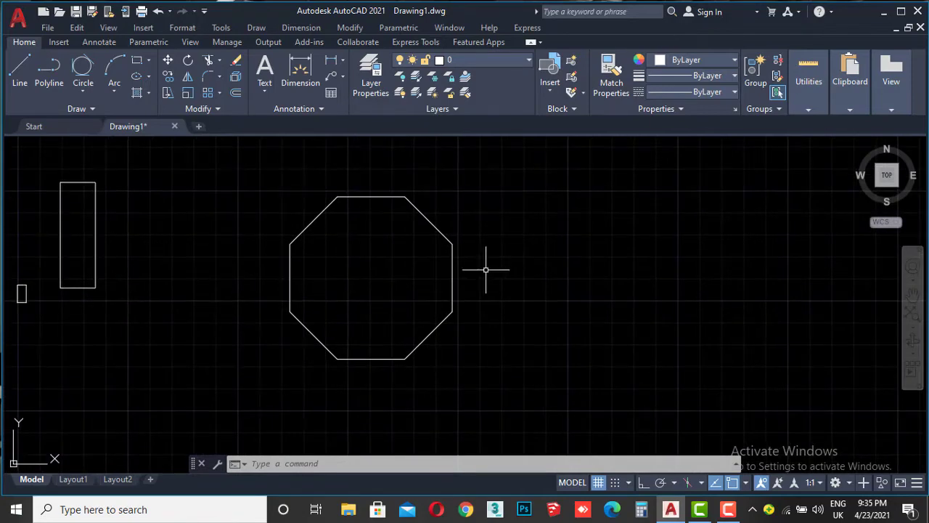
click(484, 247)
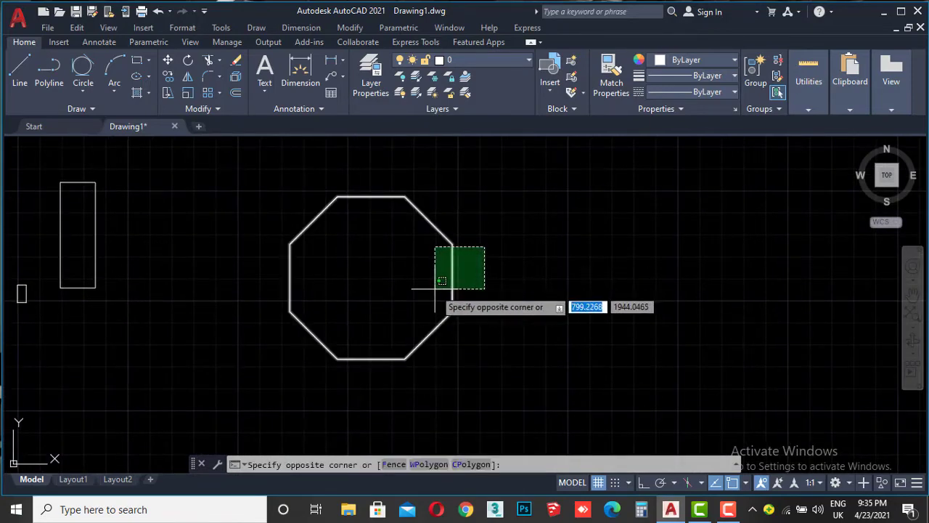
click(435, 288)
text(CO)
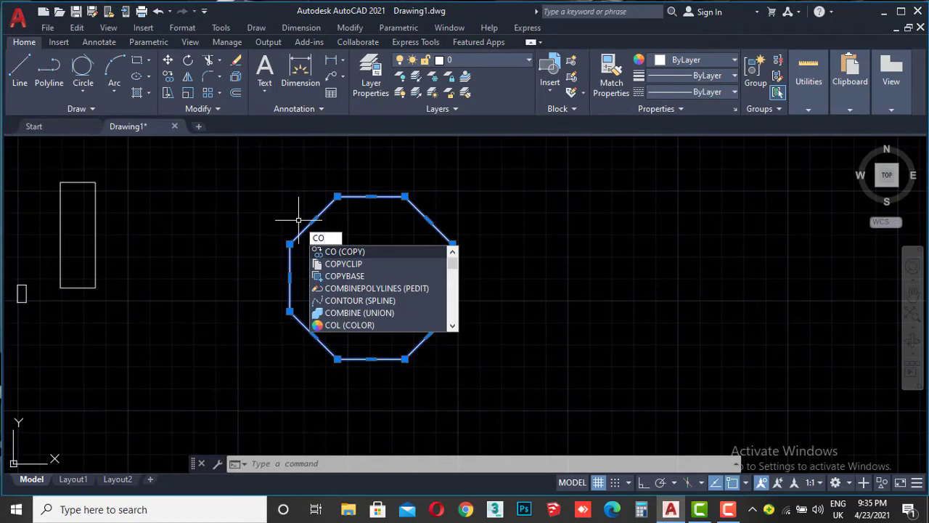
Copy the octagon from its left vertex, placing the first copies to the right with Ortho on.
key(Return)
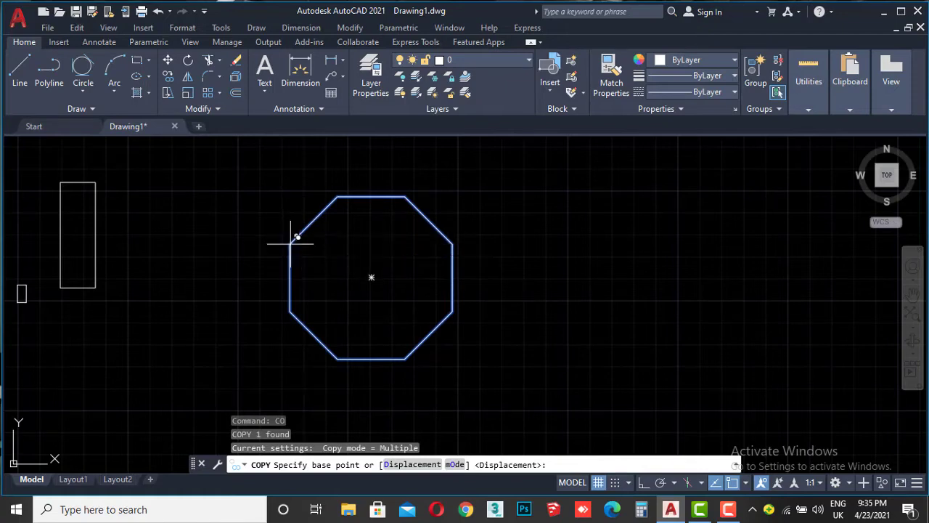
click(291, 244)
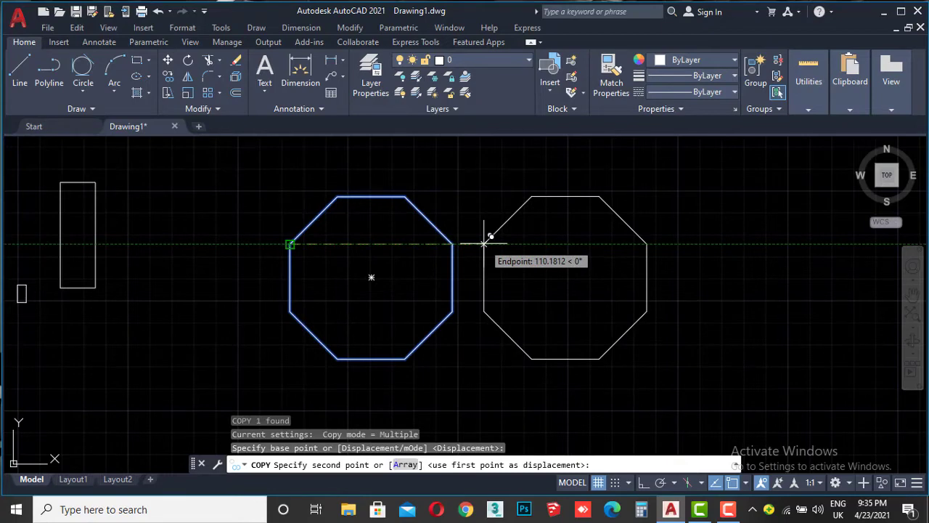
click(485, 244)
mouse_move(697, 261)
middle_down()
mouse_move(610, 283)
mouse_move(427, 296)
middle_up()
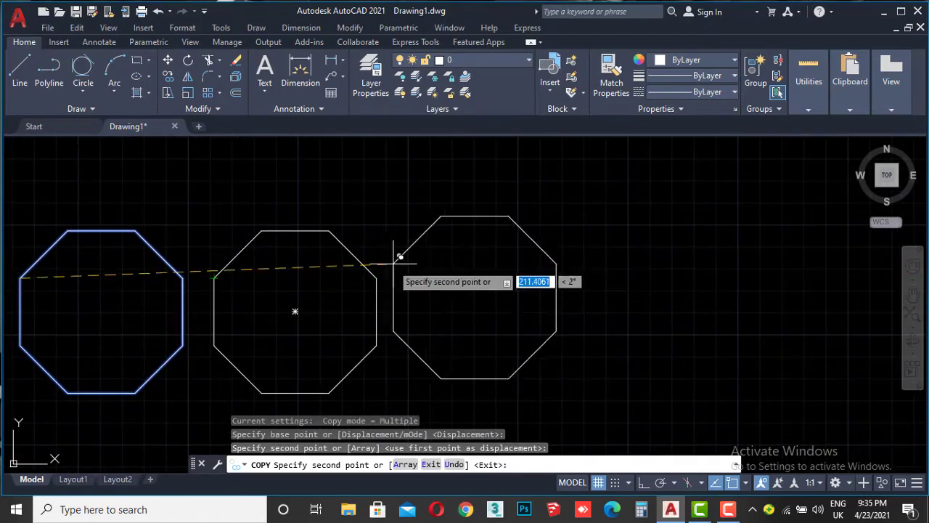
click(643, 482)
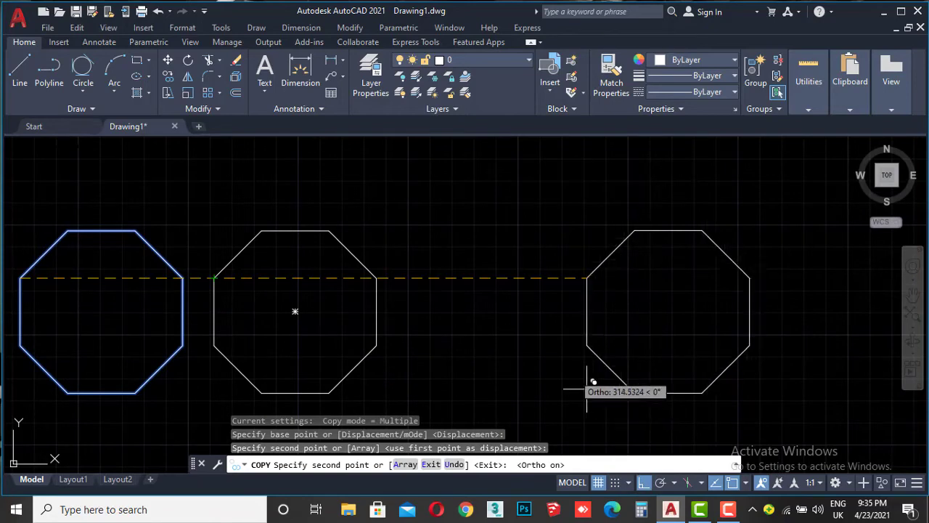
click(394, 274)
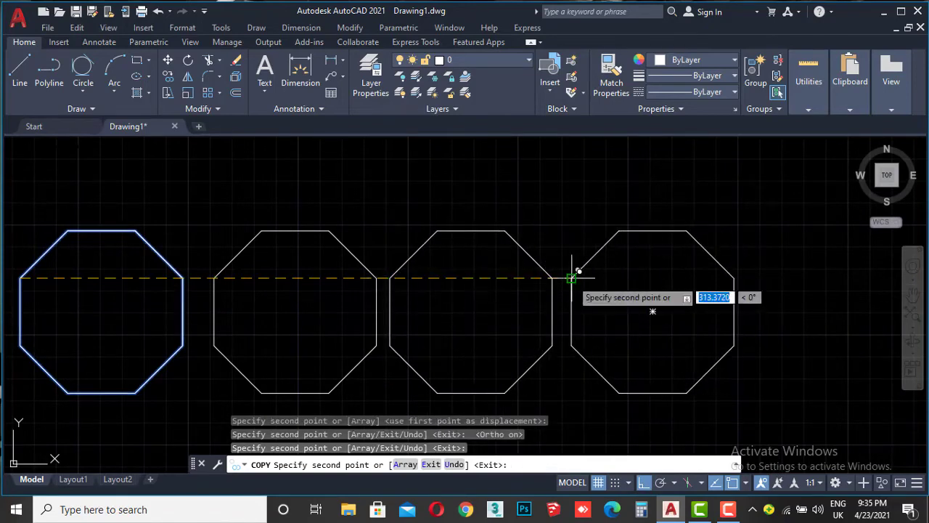
Finish the first row of five octagons with two more copies along the line.
scroll(572, 277, down, 4)
middle_drag(598, 285, 468, 284)
click(472, 284)
scroll(559, 283, up, 2)
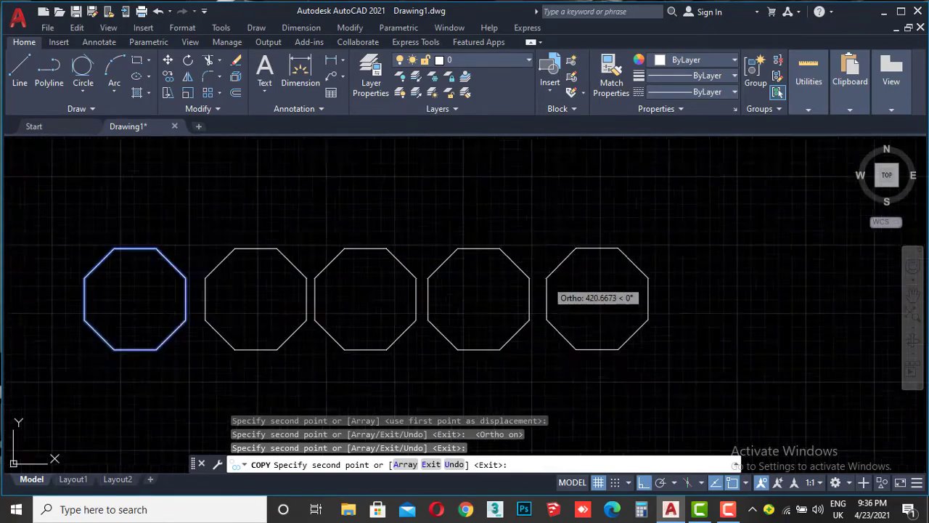
scroll(546, 271, up, 2)
scroll(538, 269, up, 4)
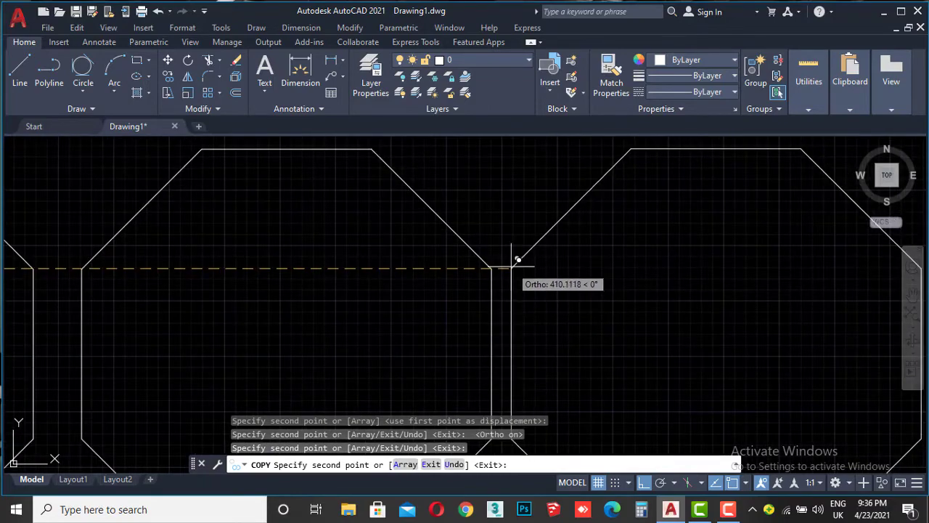
click(517, 259)
scroll(602, 284, down, 4)
scroll(600, 298, down, 3)
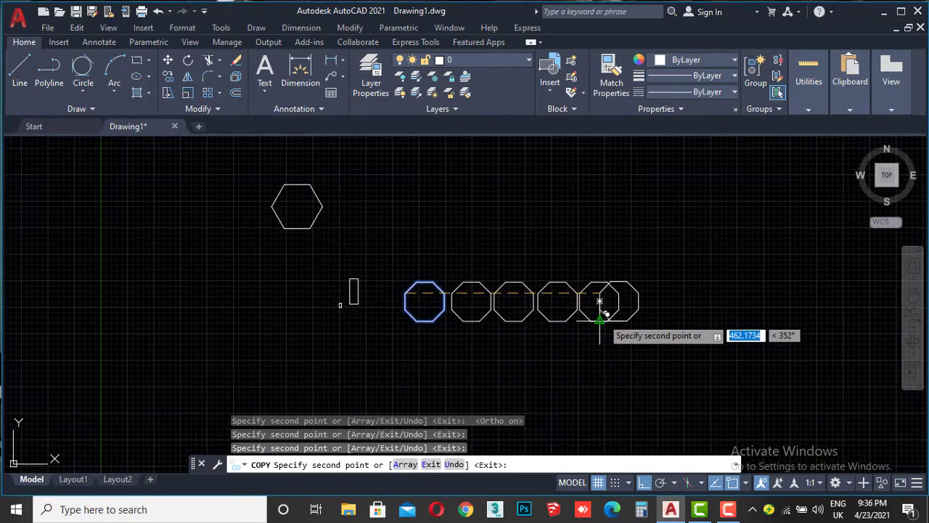
With Ortho off, place five more octagon copies as a second row above the first.
click(643, 482)
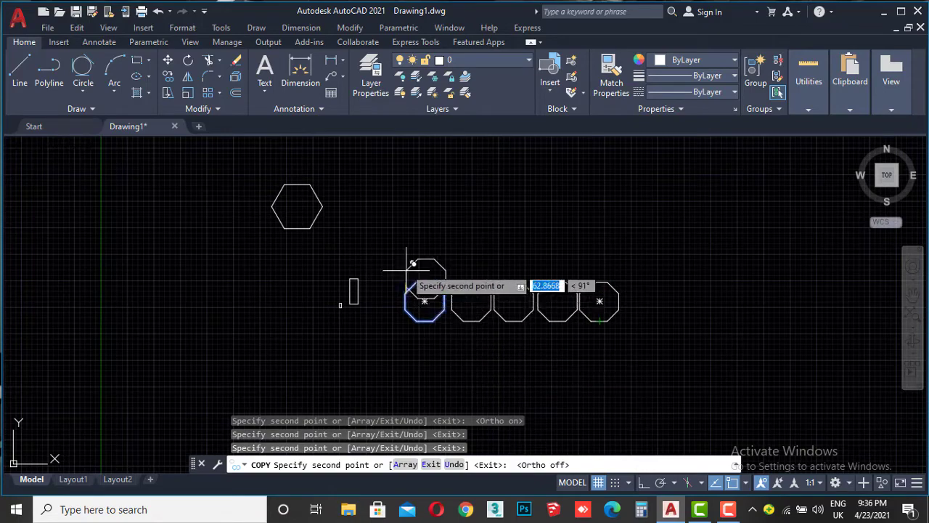
scroll(412, 263, up, 4)
click(401, 225)
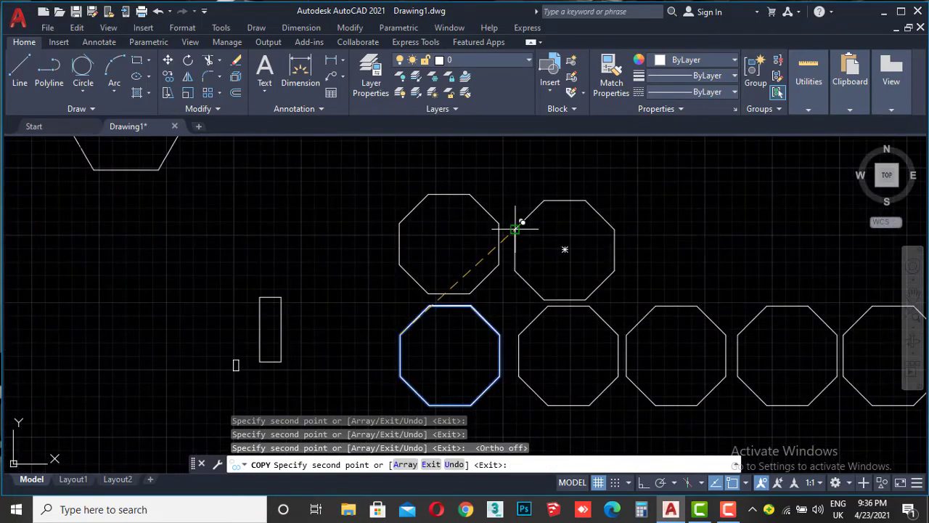
click(516, 228)
click(628, 228)
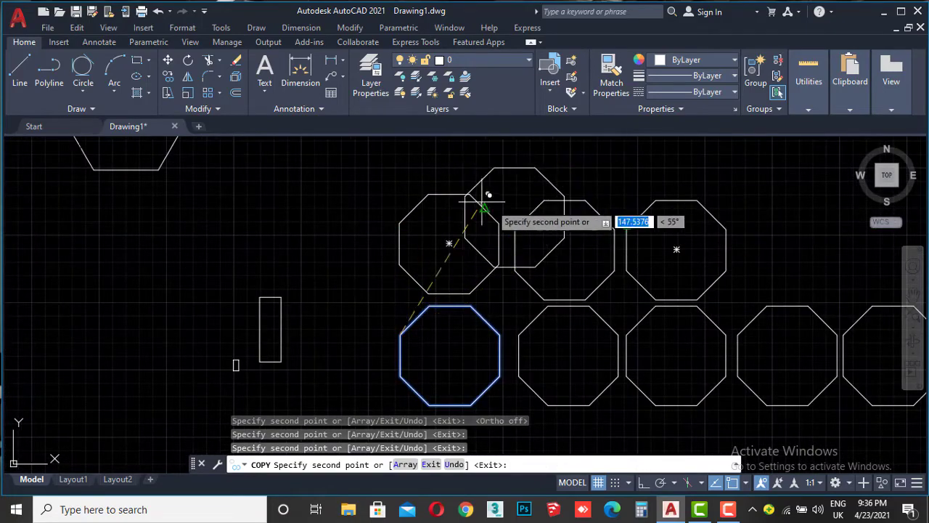
middle_drag(482, 209, 84, 235)
click(349, 247)
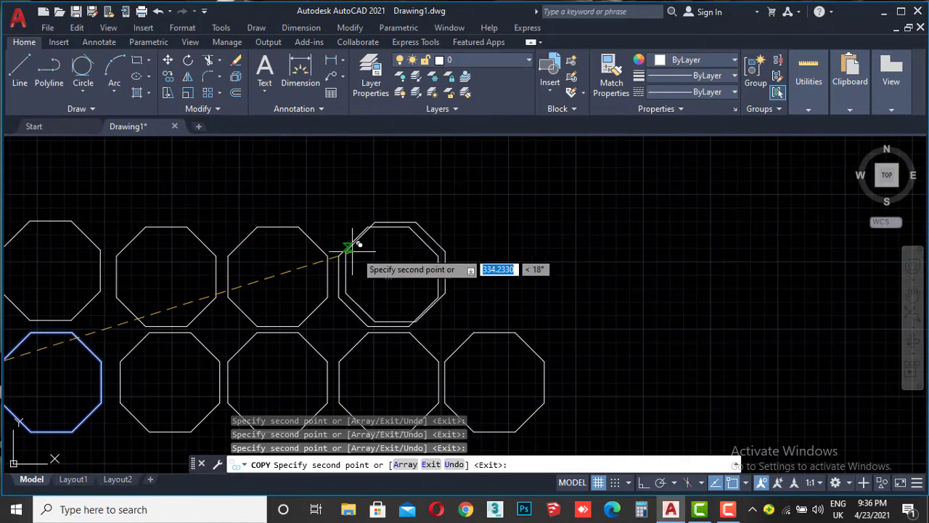
click(443, 249)
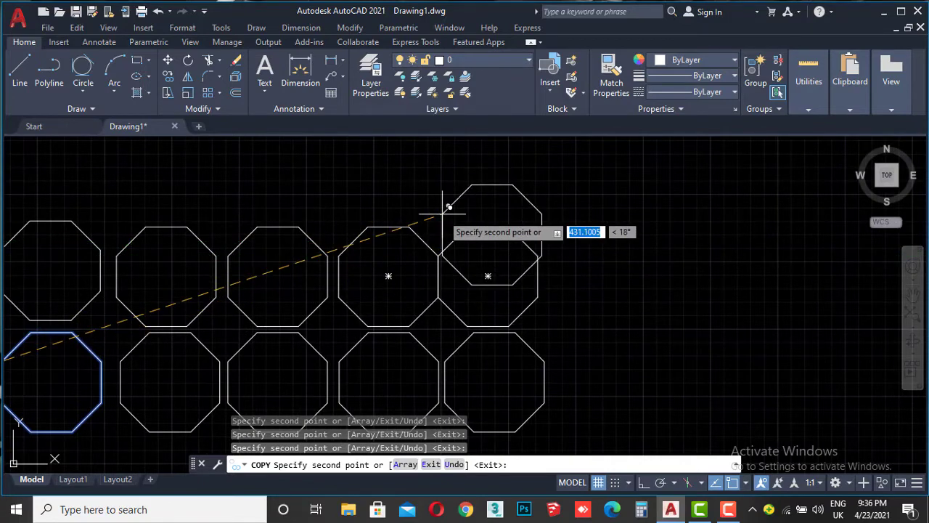
key(Escape)
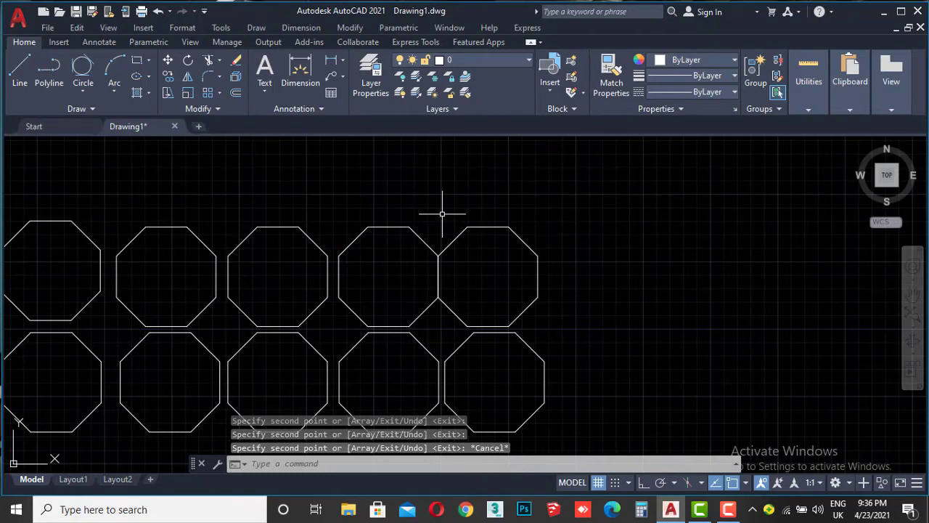
Start another copy with CO, then cancel it as unneeded.
text(co)
key(Return)
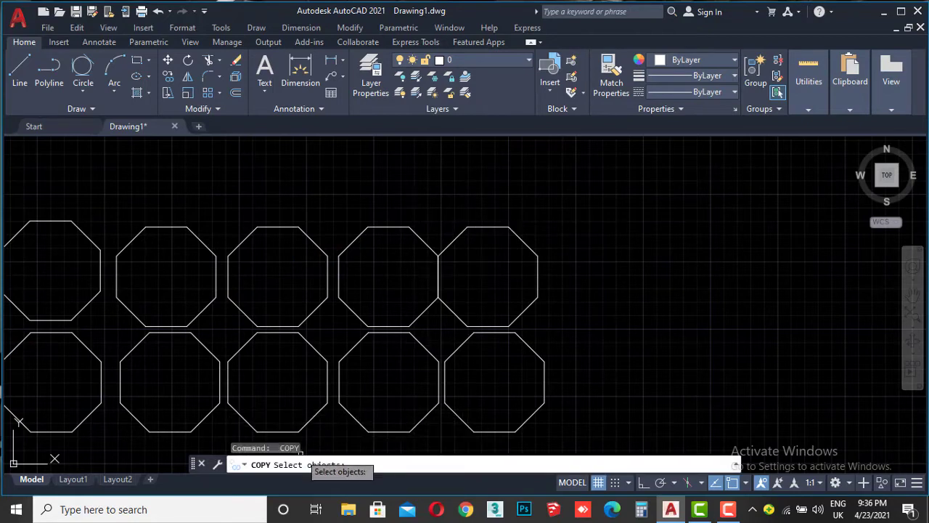
key(Escape)
key(Escape)
key(Escape)
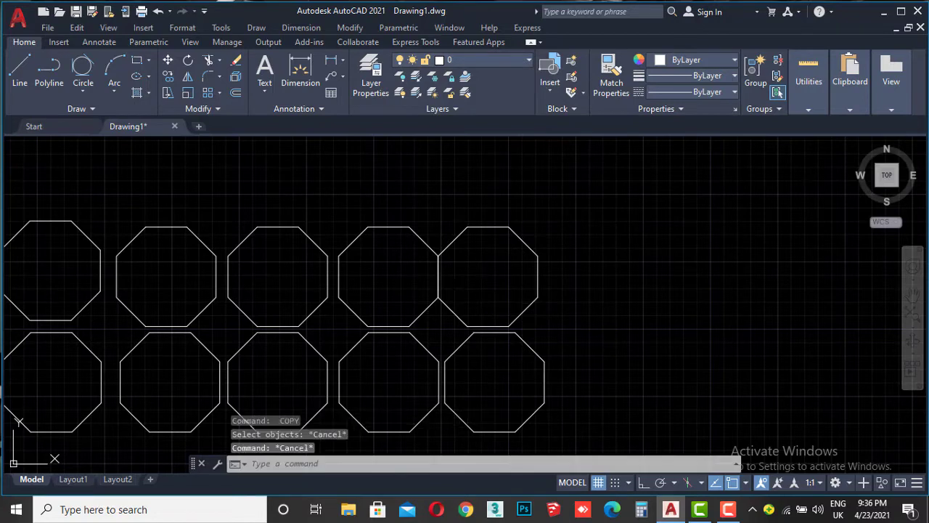
scroll(418, 287, down, 4)
scroll(308, 283, up, 2)
scroll(314, 270, up, 2)
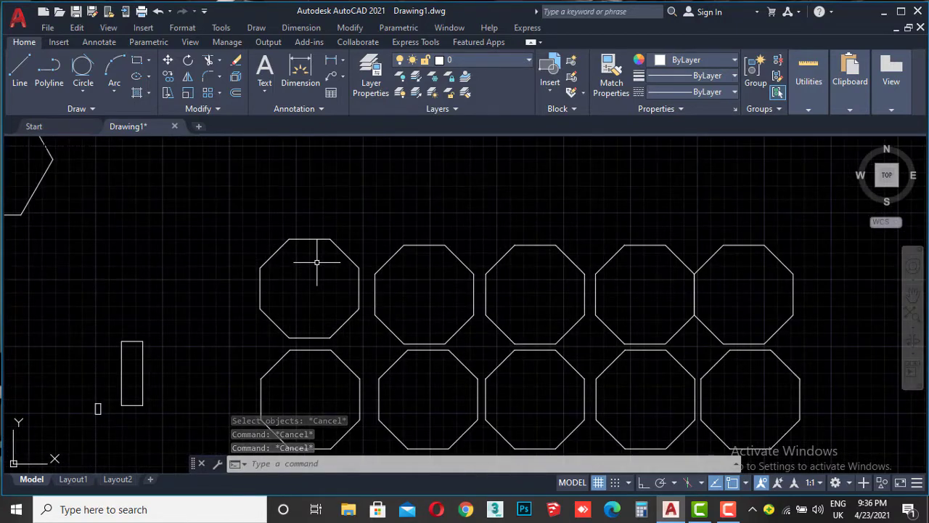
text(MOVE)
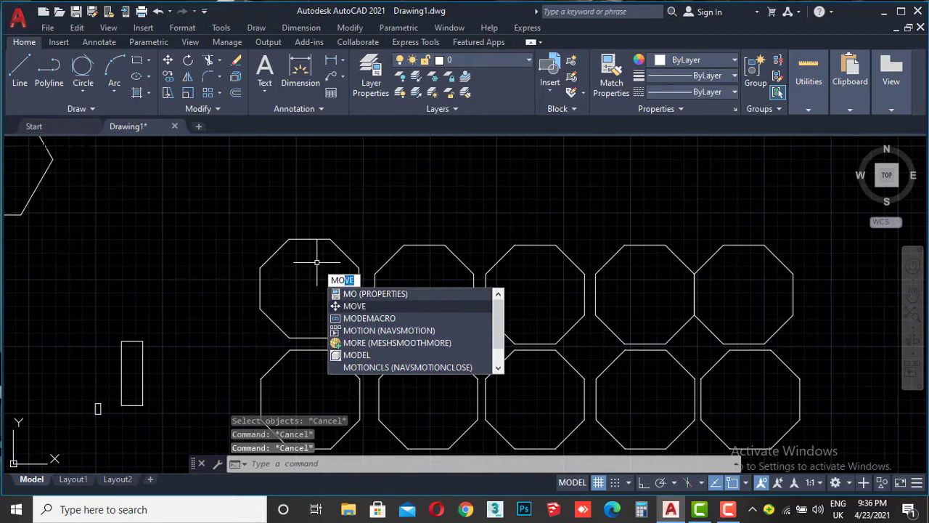
key(Return)
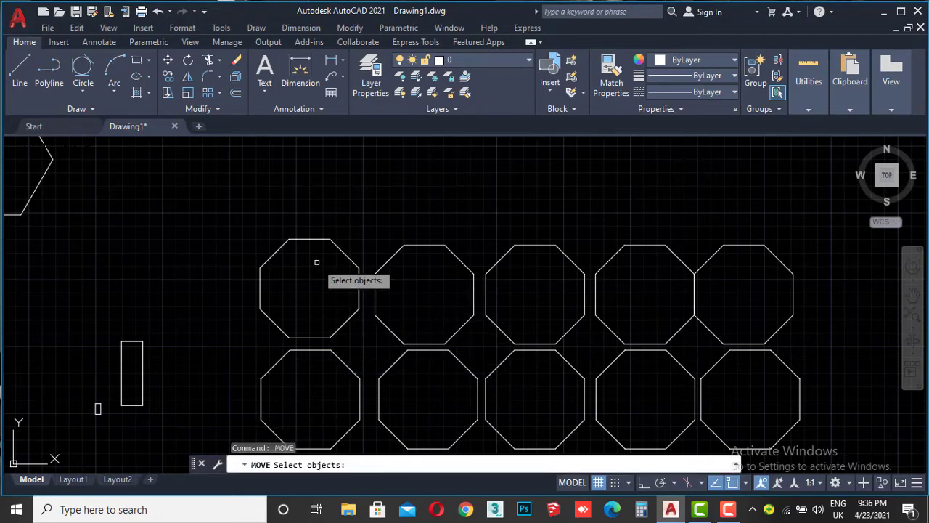
click(298, 240)
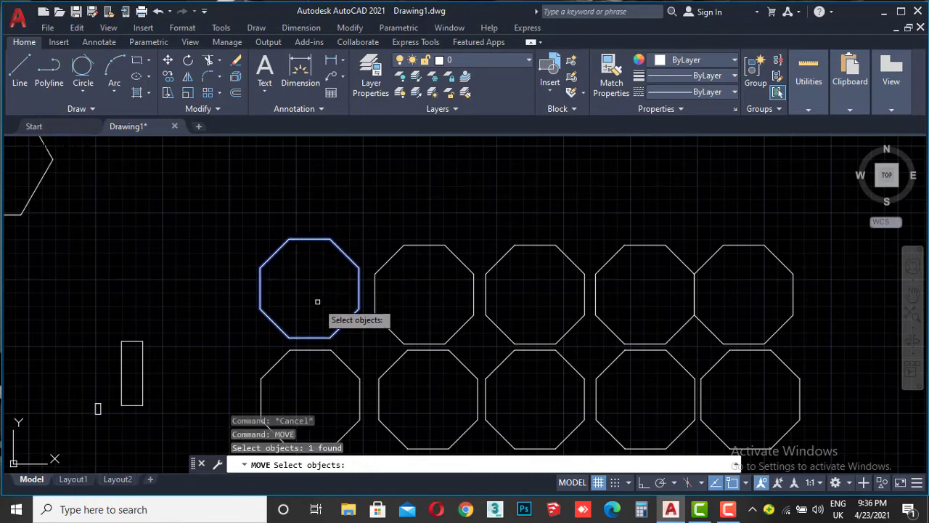
key(Return)
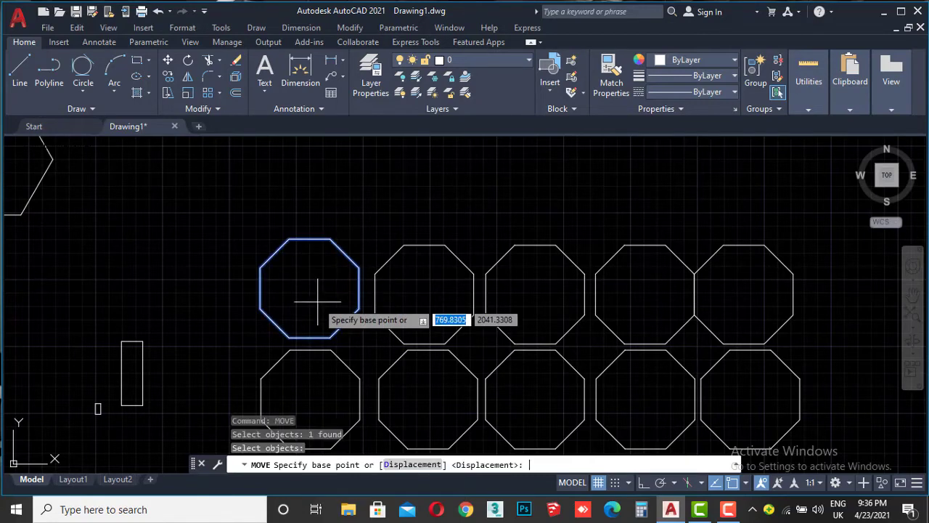
click(260, 309)
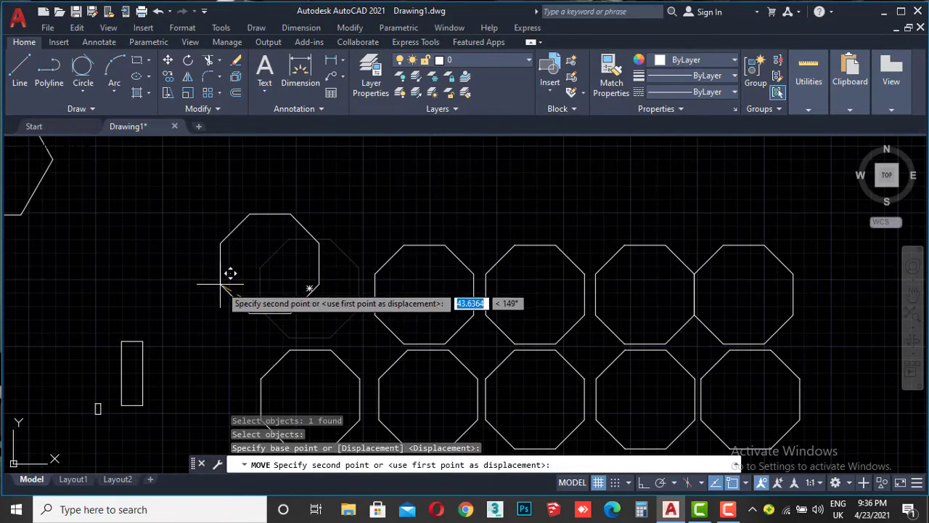
key(Escape)
scroll(282, 301, down, 3)
middle_drag(276, 305, 320, 295)
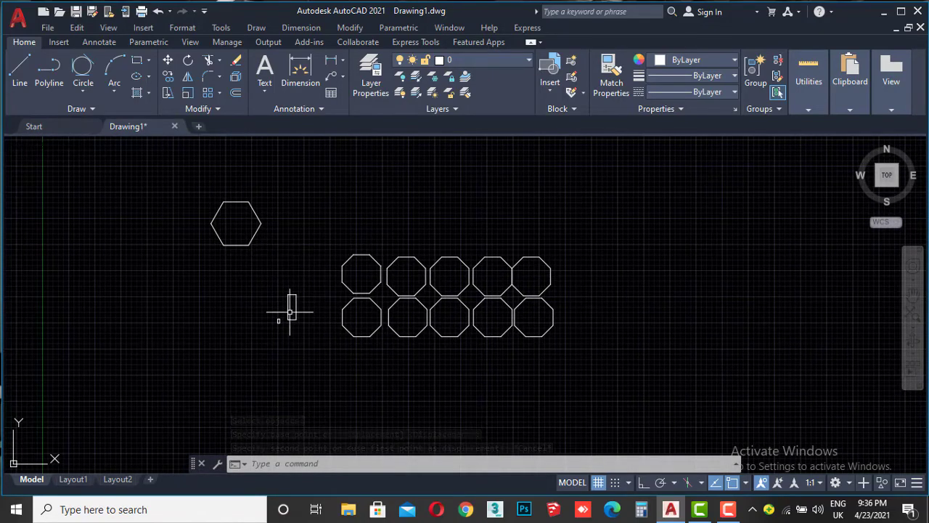
scroll(290, 311, up, 6)
Crossing-select the 20 by 60 rectangle, clear the selection, then reselect it.
click(328, 220)
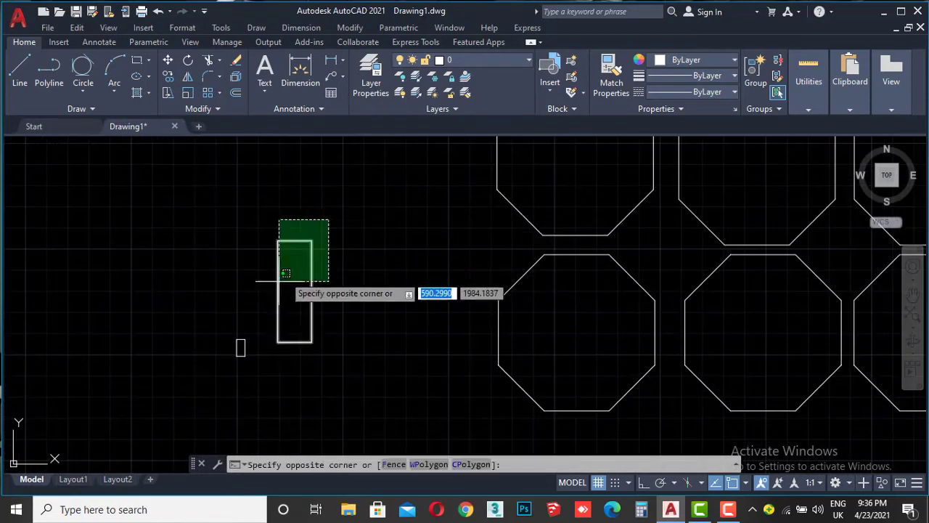
click(267, 361)
scroll(286, 312, up, 2)
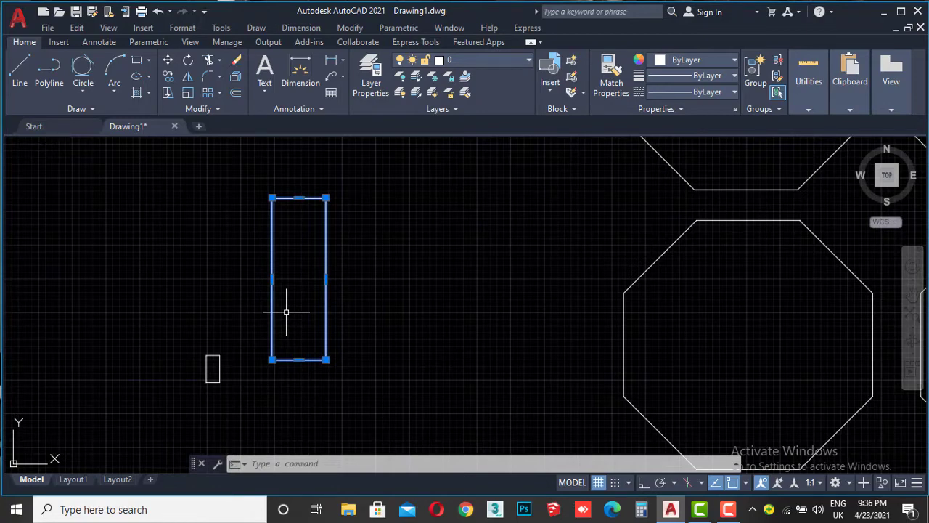
key(Escape)
key(Escape)
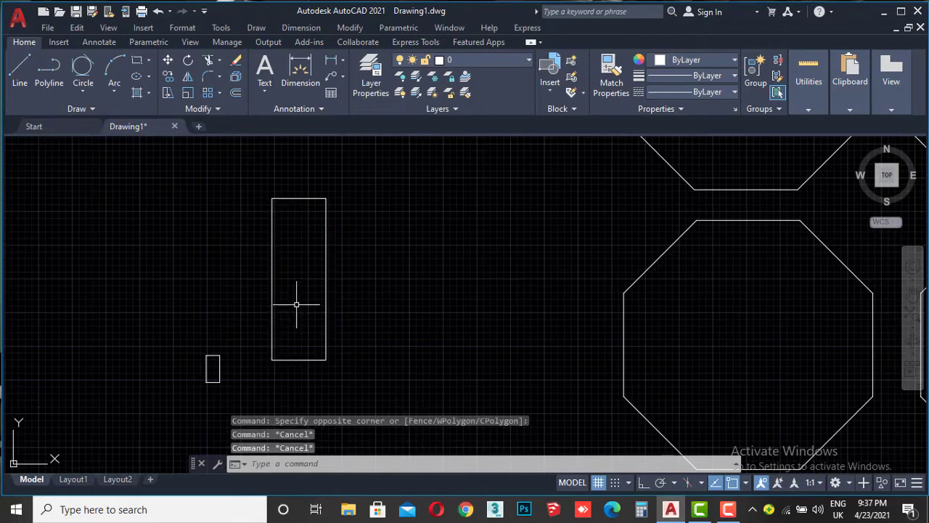
click(350, 234)
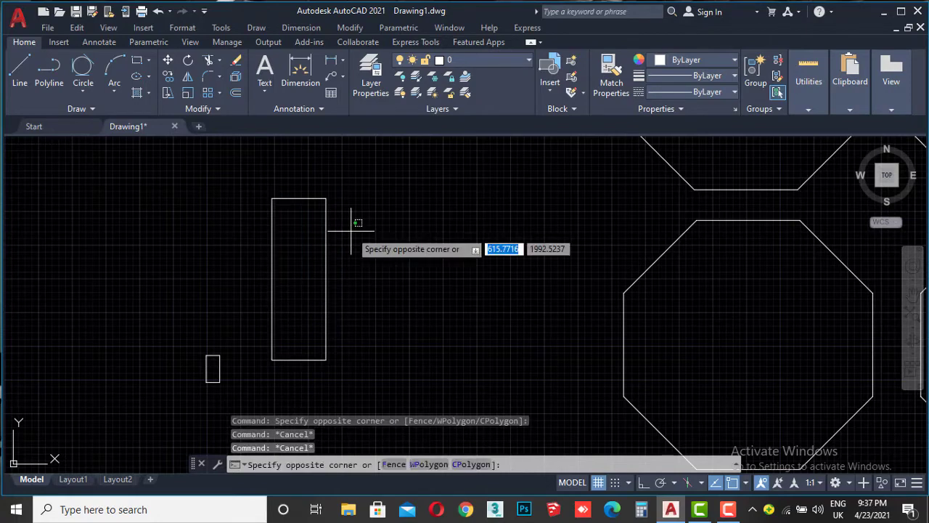
click(304, 268)
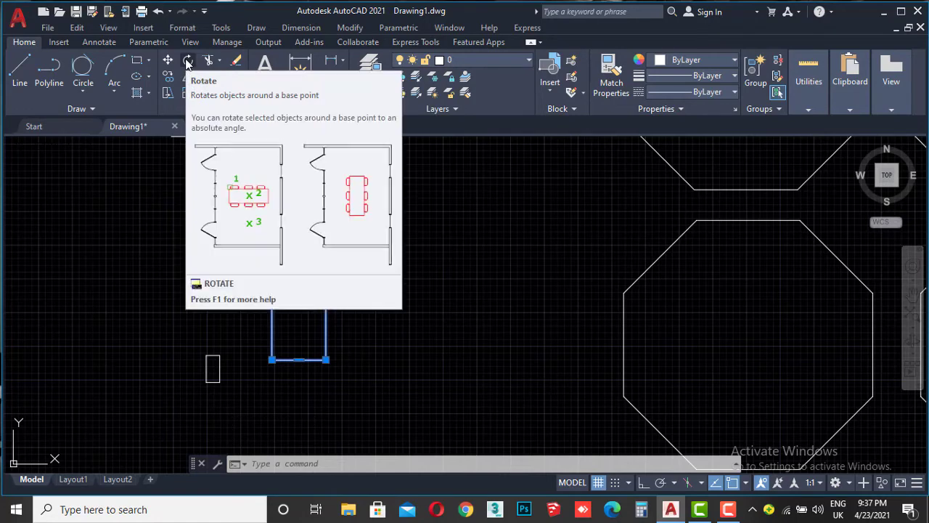
mouse_move(187, 60)
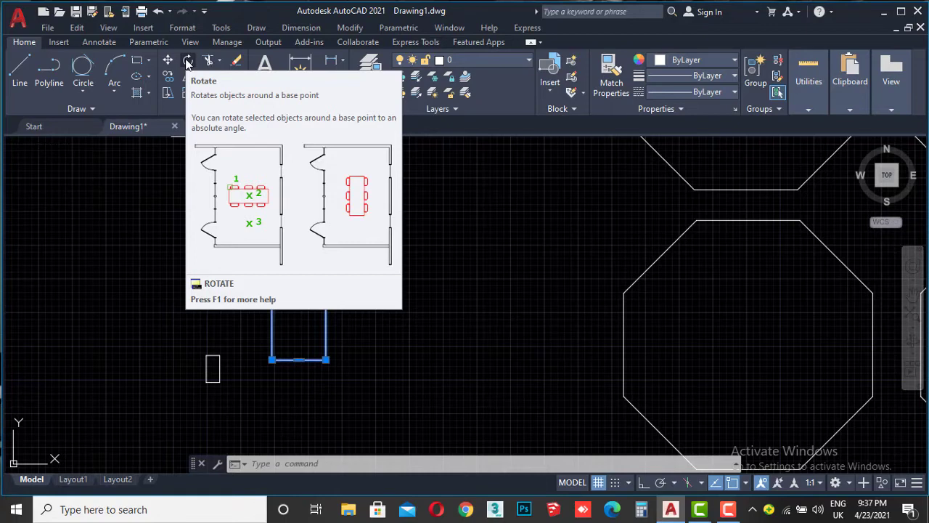
Rotate the 20 by 60 rectangle 90° about its bottom-right corner to lie horizontally, then reselect it.
click(188, 63)
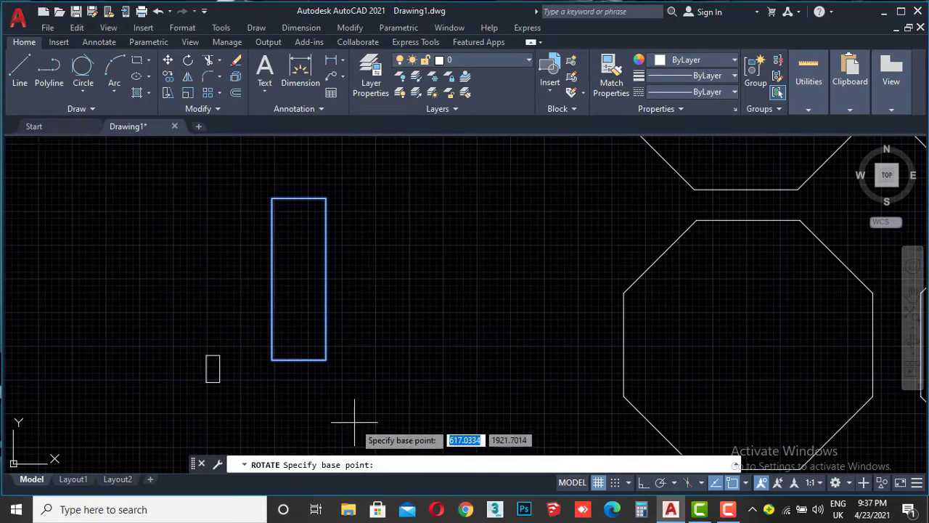
click(326, 359)
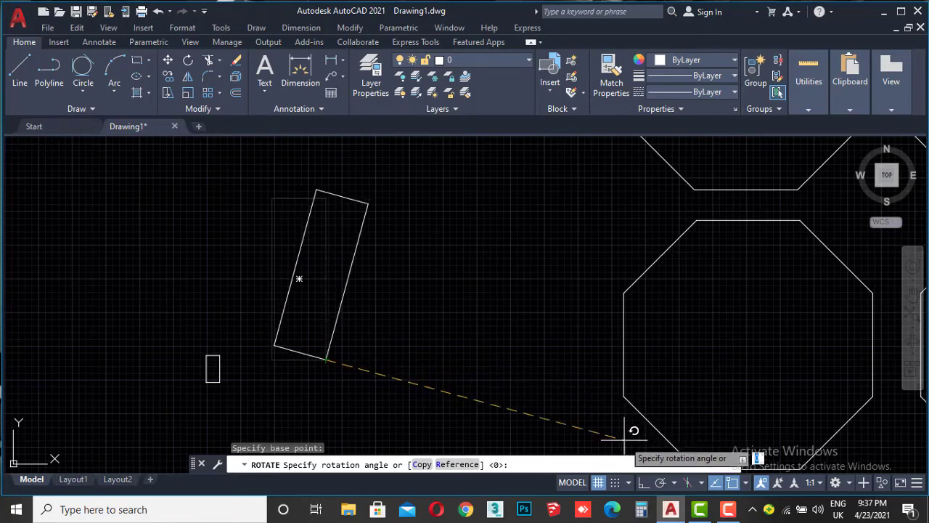
click(643, 485)
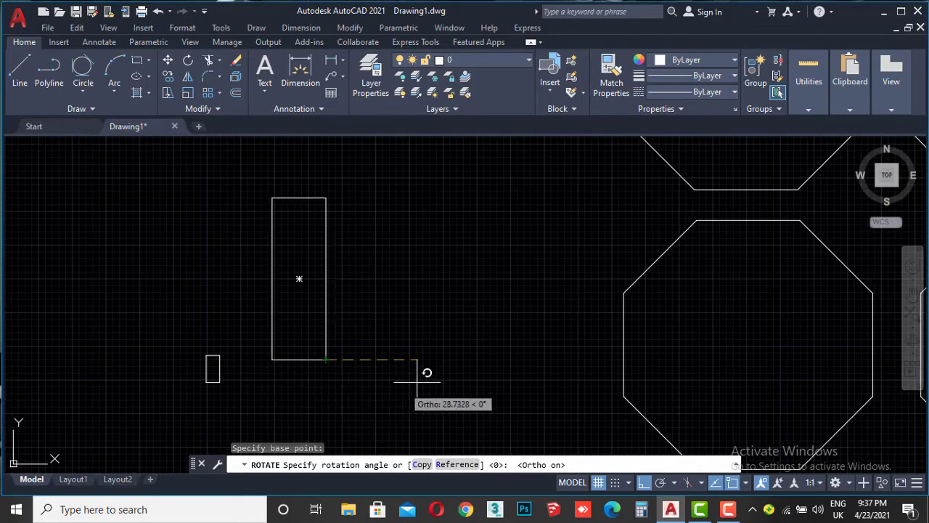
click(334, 385)
middle_drag(485, 390, 451, 354)
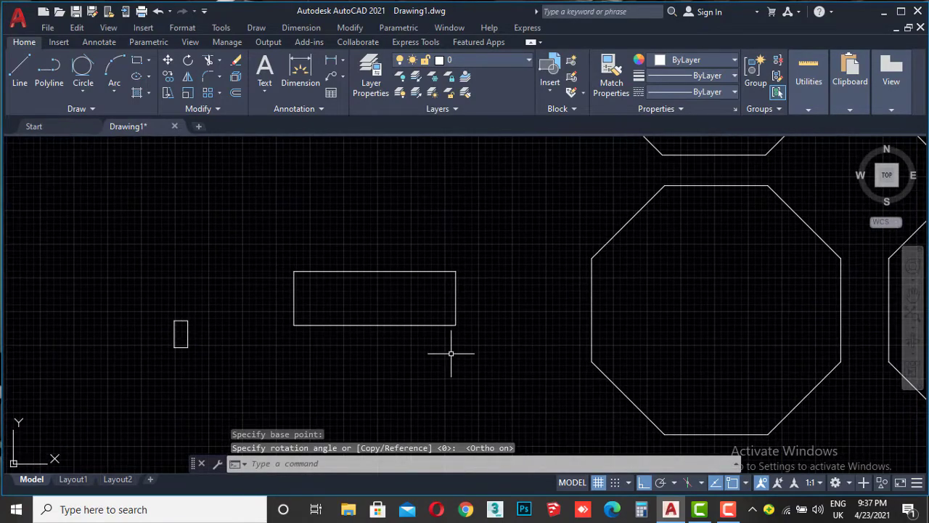
click(644, 482)
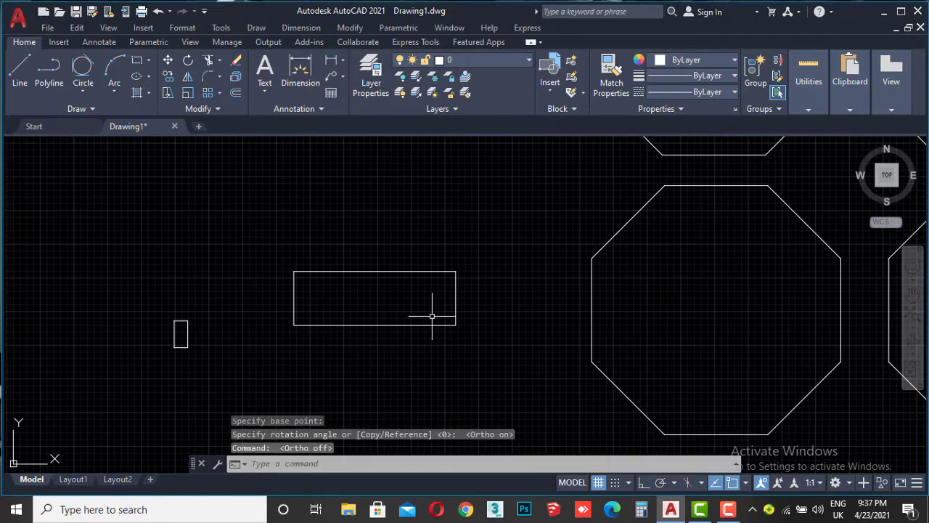
click(478, 240)
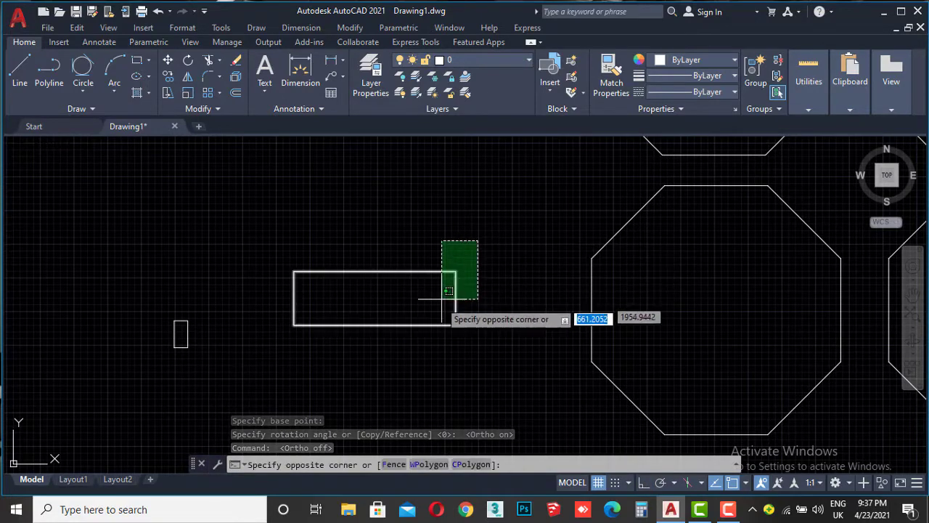
click(436, 309)
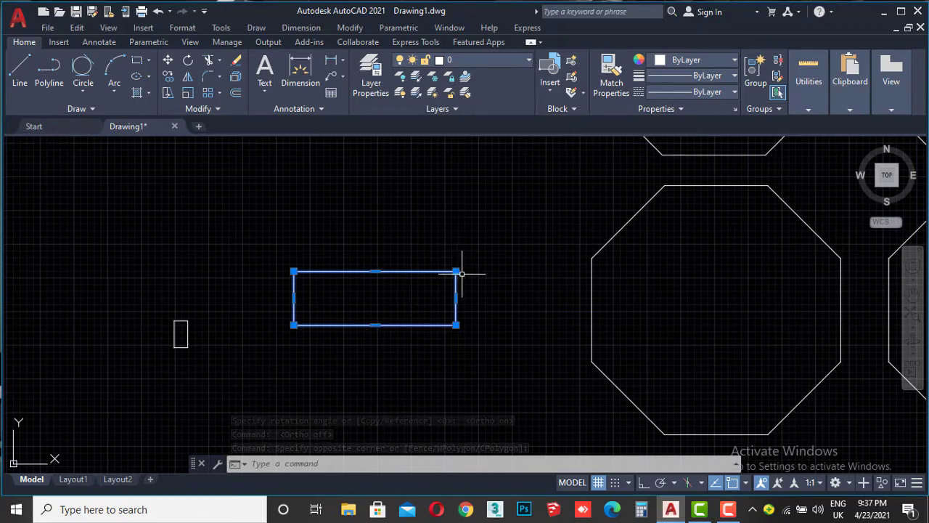
click(190, 64)
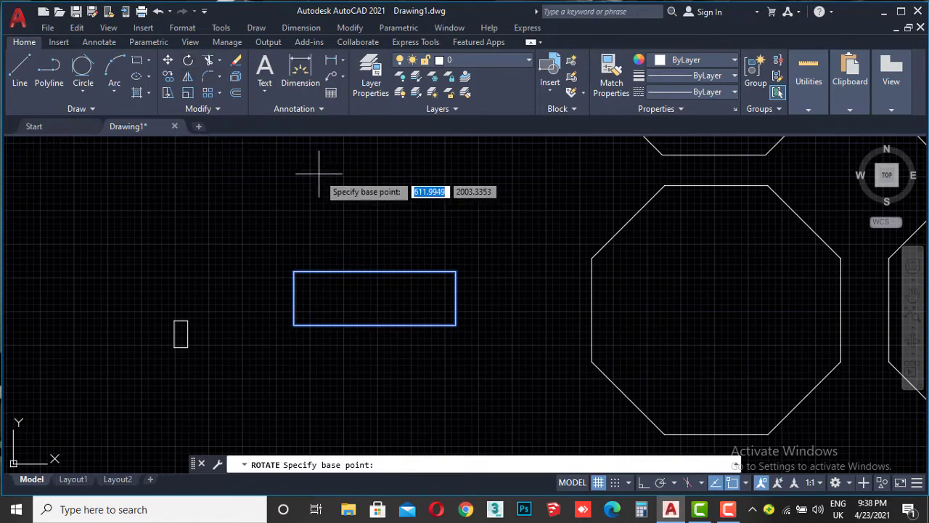
click(456, 324)
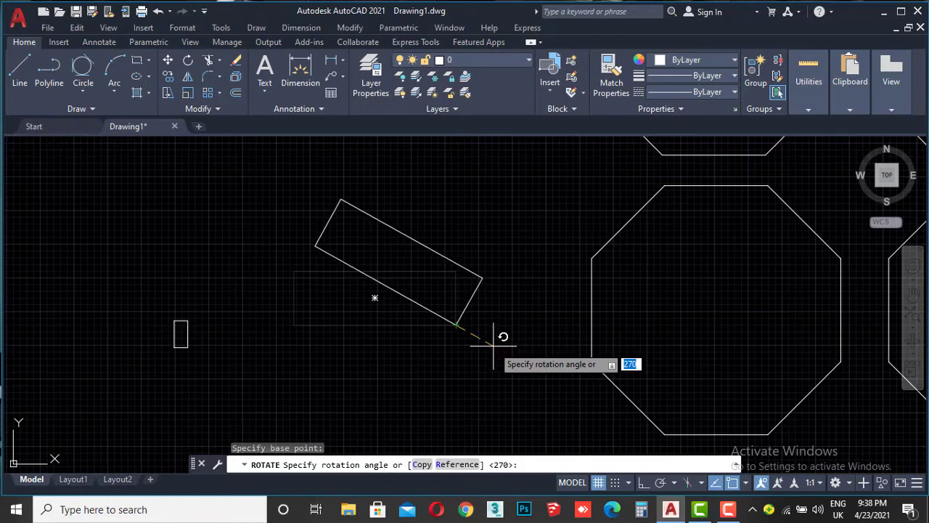
text(4)
text(5)
key(Return)
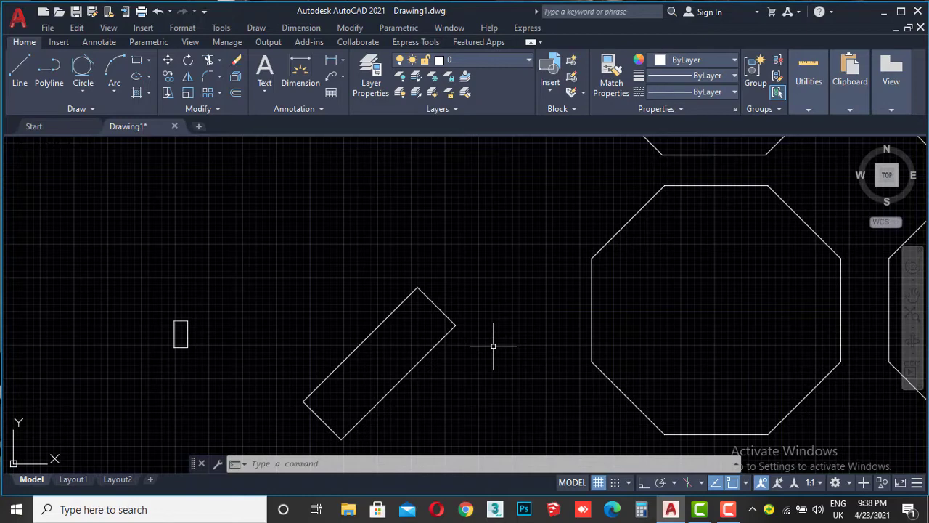
key(ctrl+z)
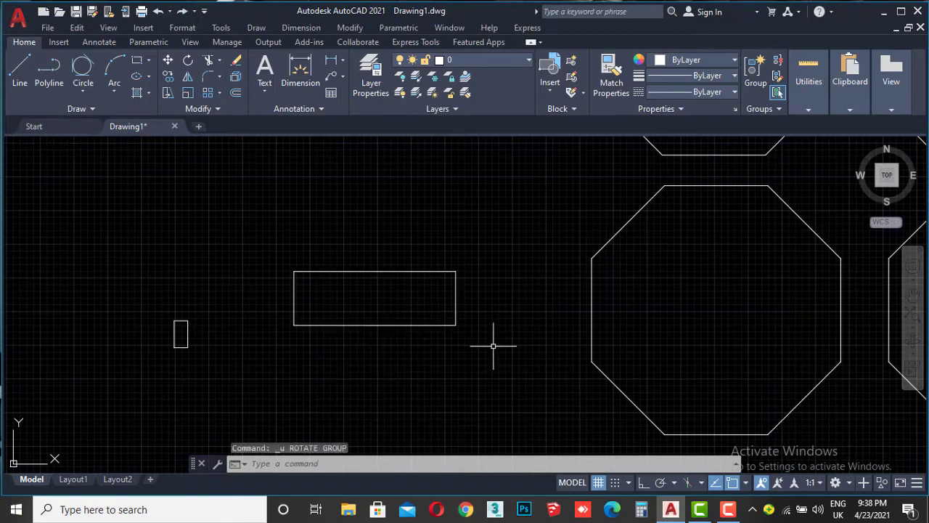
click(489, 242)
click(432, 290)
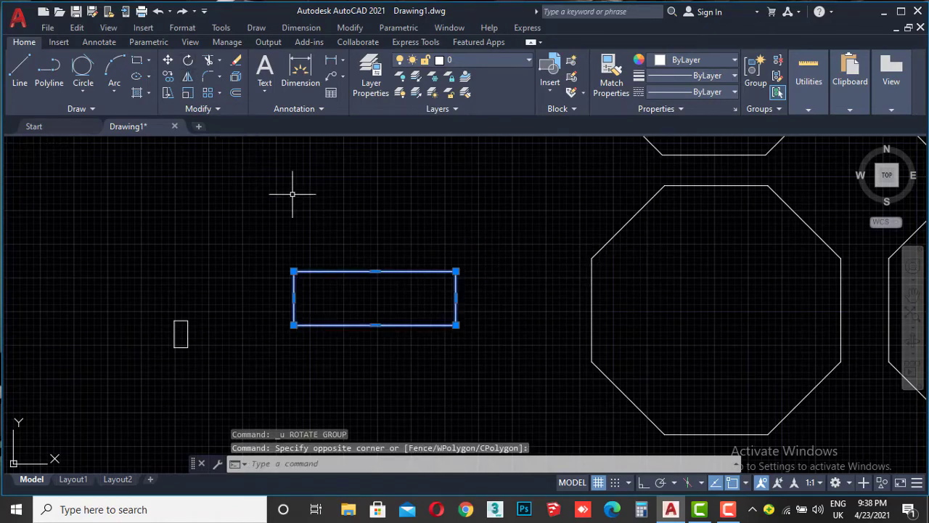
Rotate the rectangle -45° about its lower-right corner using RO.
text(ro)
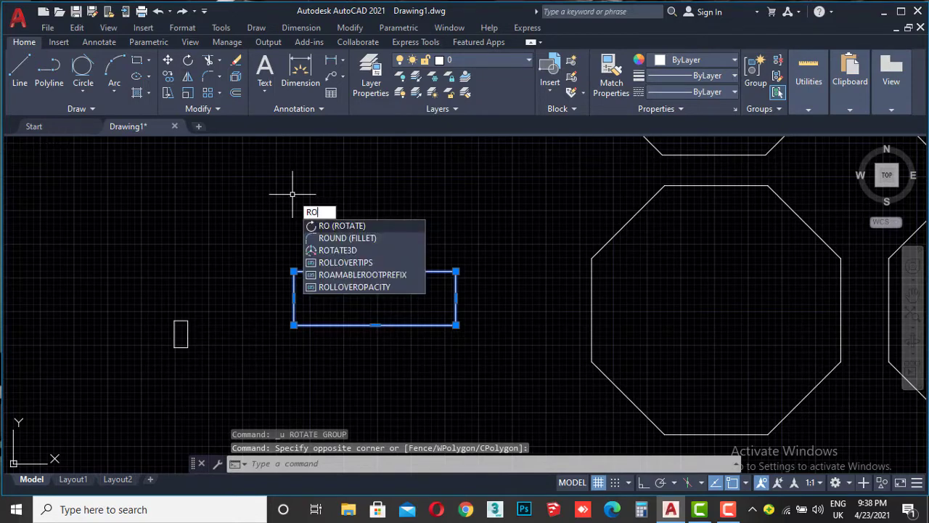
key(Return)
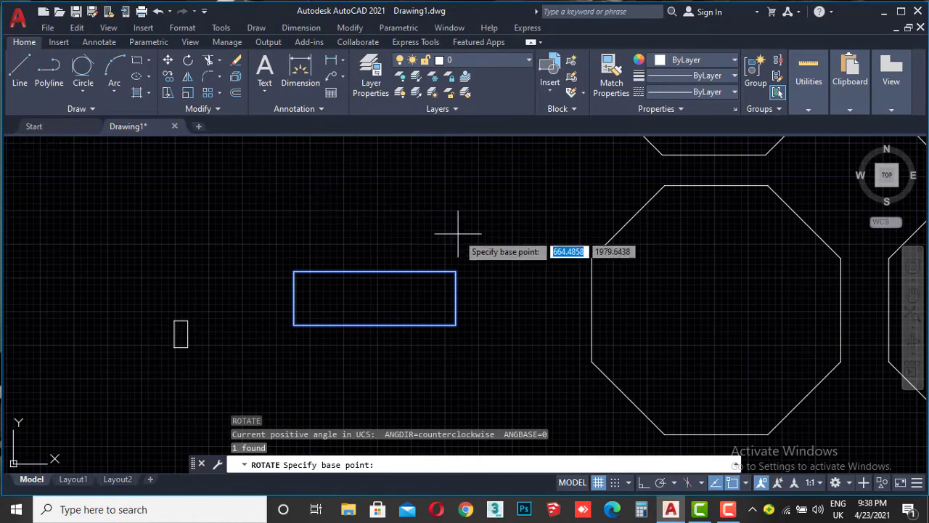
click(456, 325)
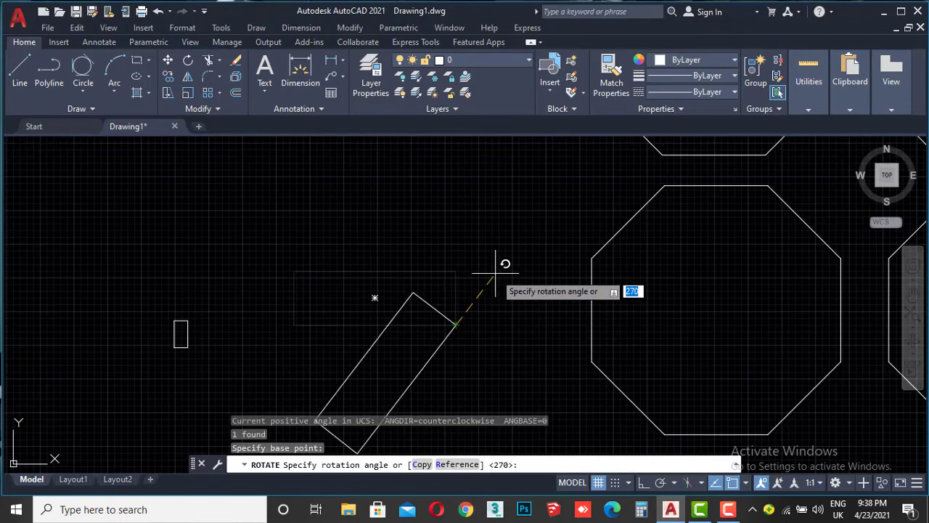
text(-)
text(45)
key(Return)
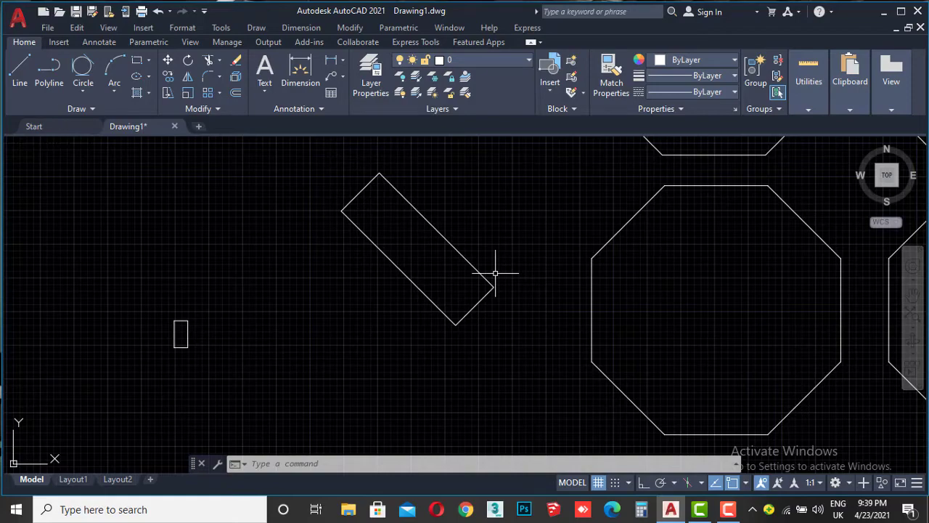
scroll(495, 273, down, 3)
scroll(494, 269, up, 3)
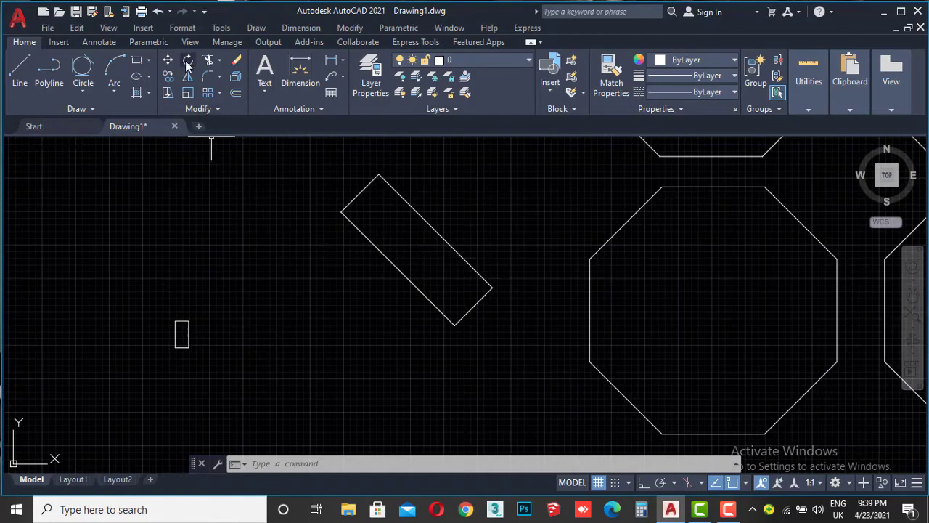
With Ortho on, draw one vertical line in empty space away from the octagons.
scroll(426, 262, down, 3)
scroll(425, 263, down, 3)
scroll(425, 264, down, 2)
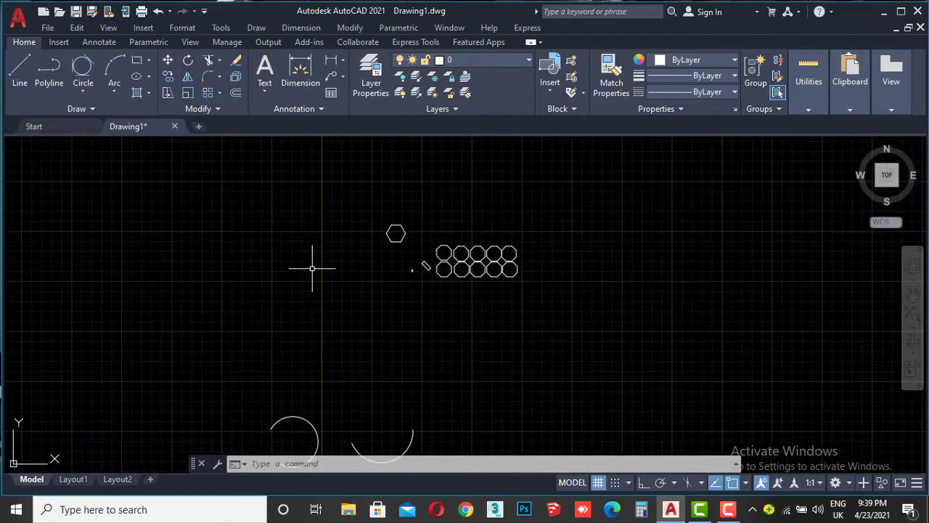
mouse_move(312, 268)
middle_down()
mouse_move(395, 284)
mouse_move(429, 311)
mouse_move(415, 312)
middle_up()
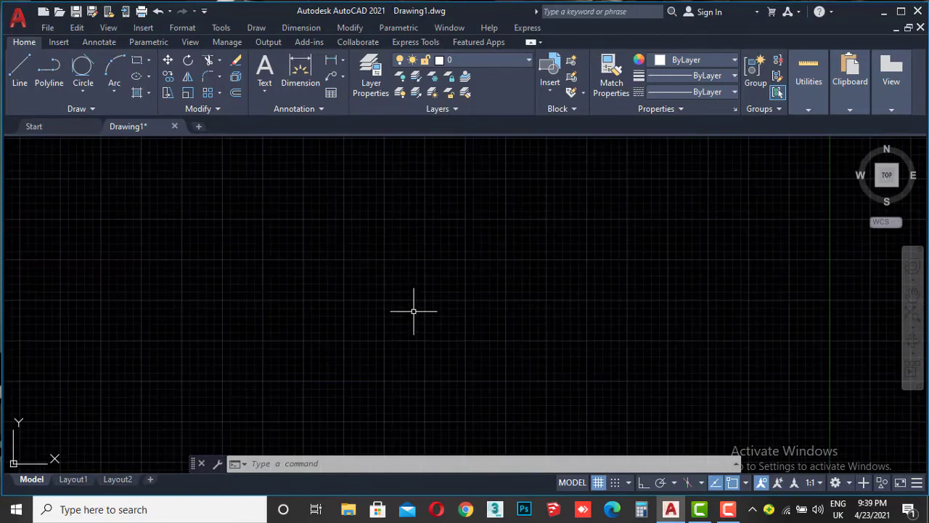
click(644, 483)
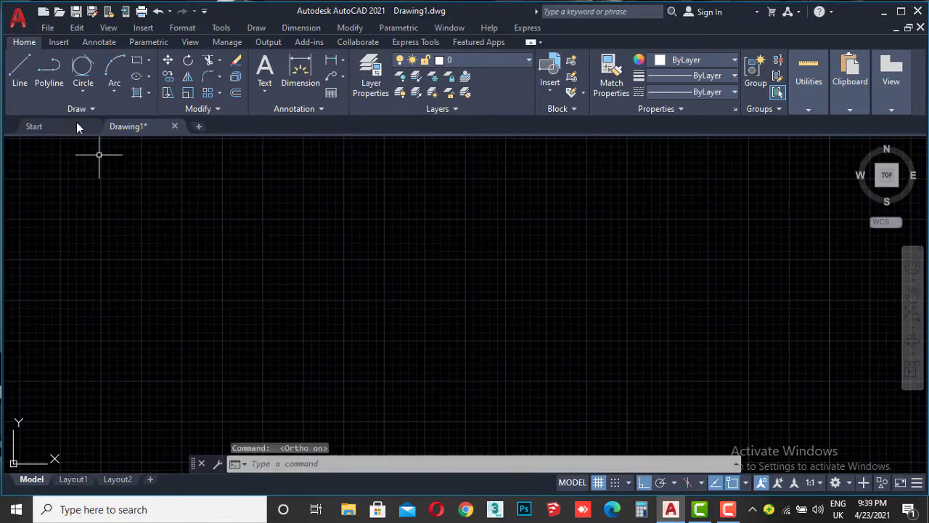
click(19, 73)
click(437, 201)
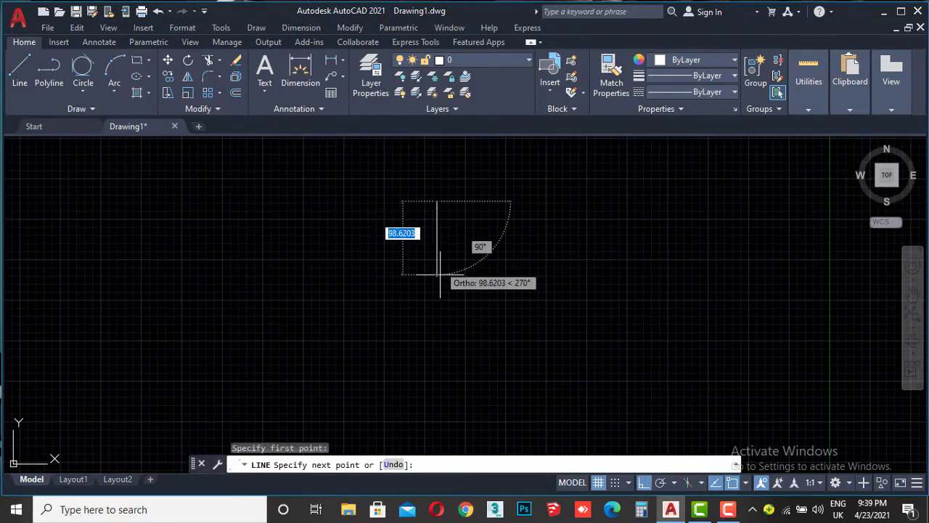
click(438, 348)
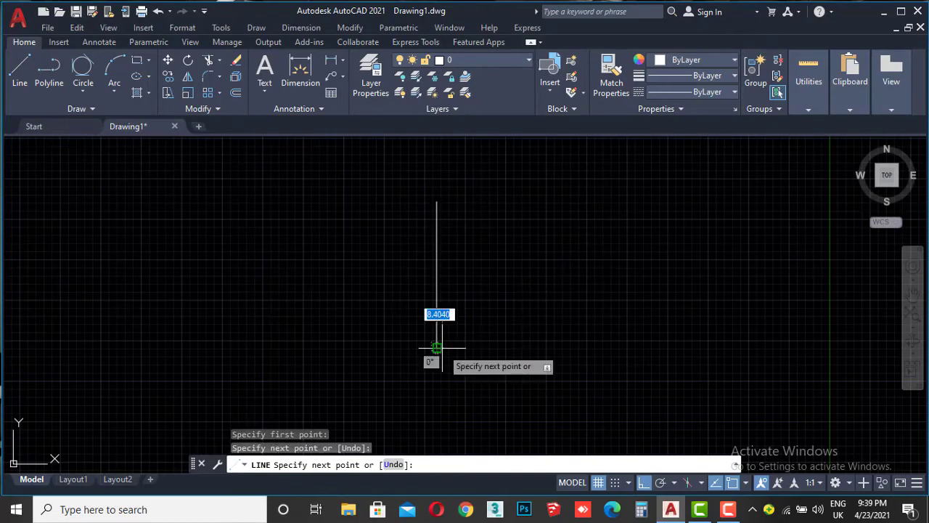
key(Return)
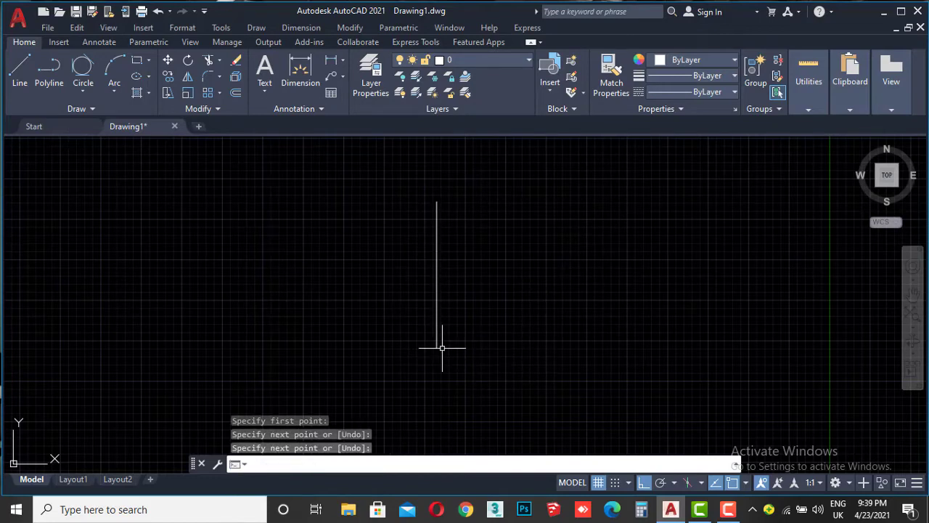
scroll(453, 243, up, 3)
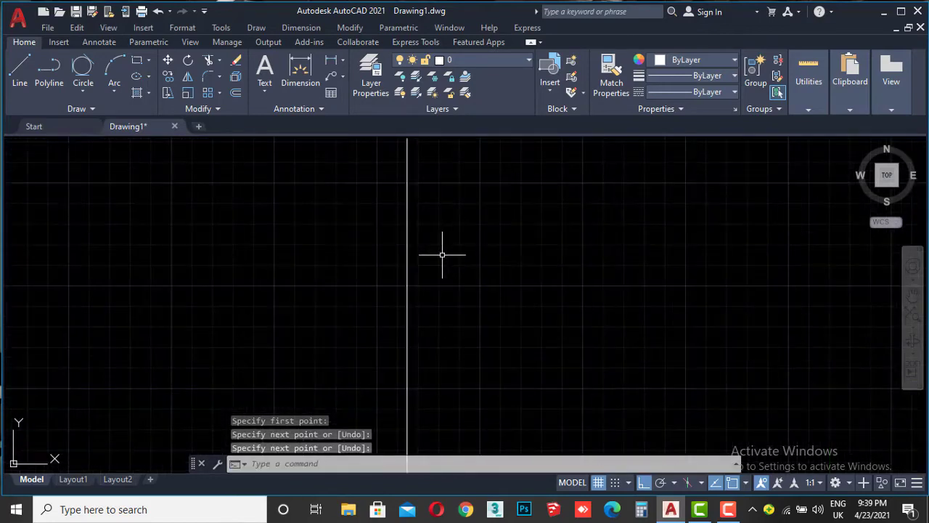
scroll(442, 254, down, 3)
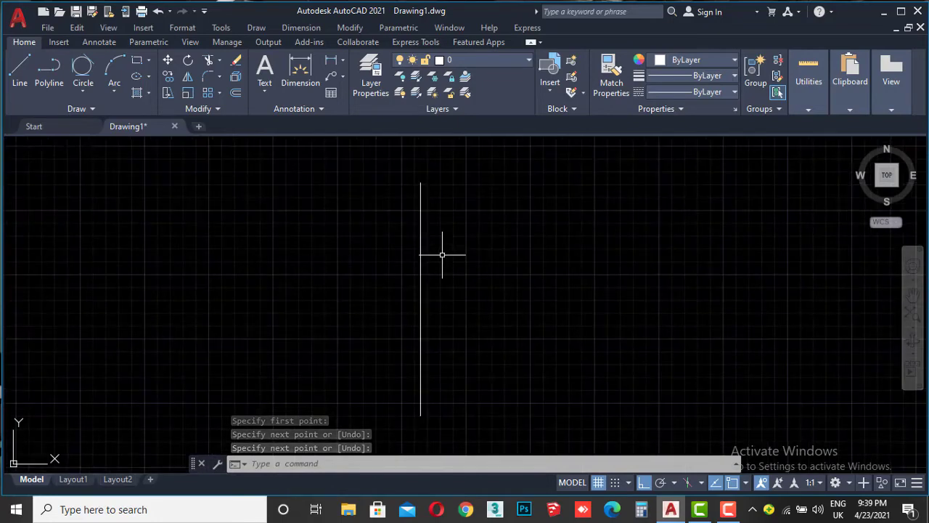
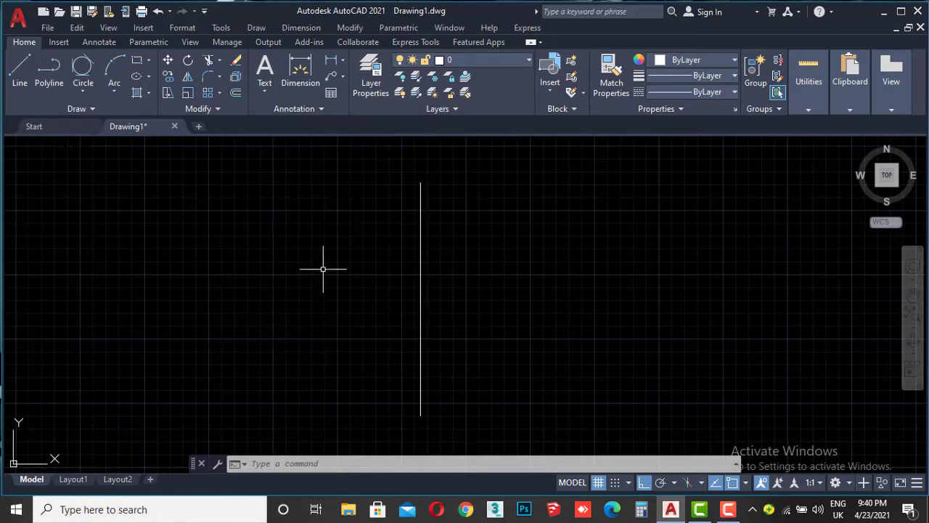
Select the vertical line and offset a parallel copy 10 units to its right.
click(447, 247)
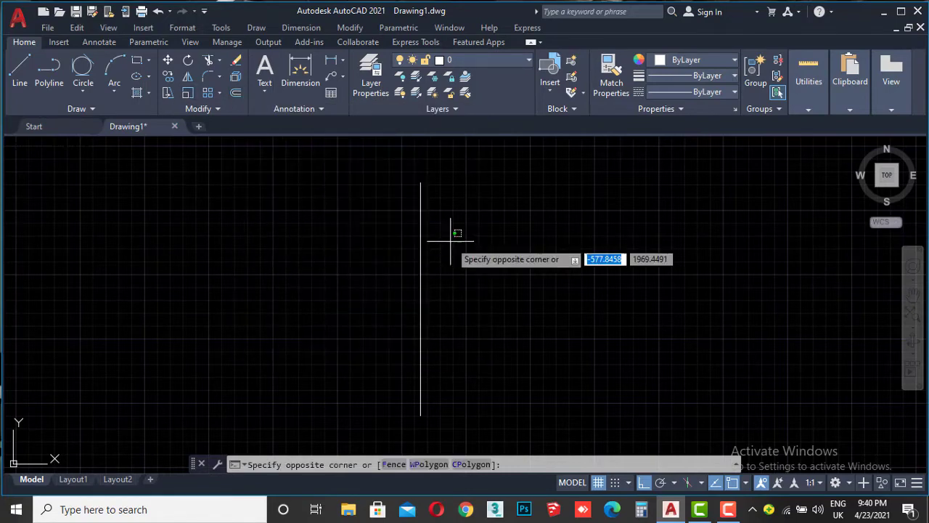
click(390, 296)
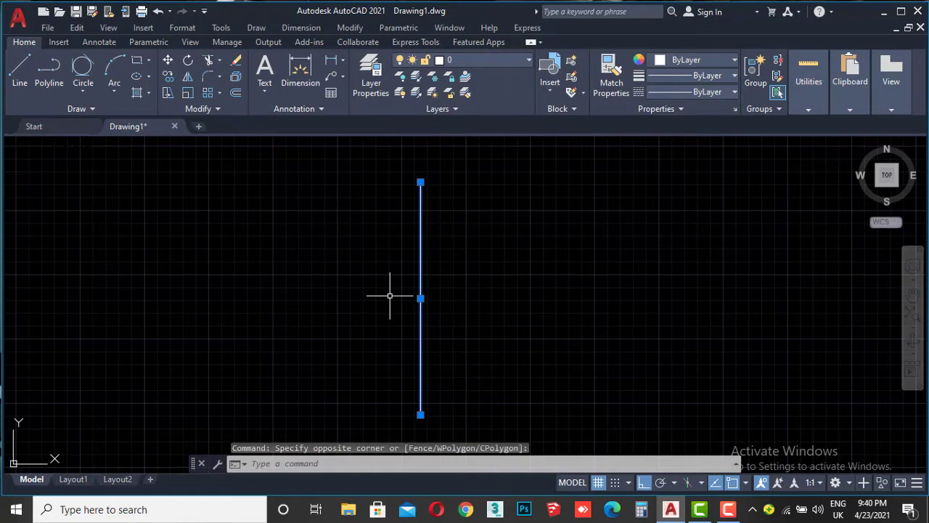
click(236, 93)
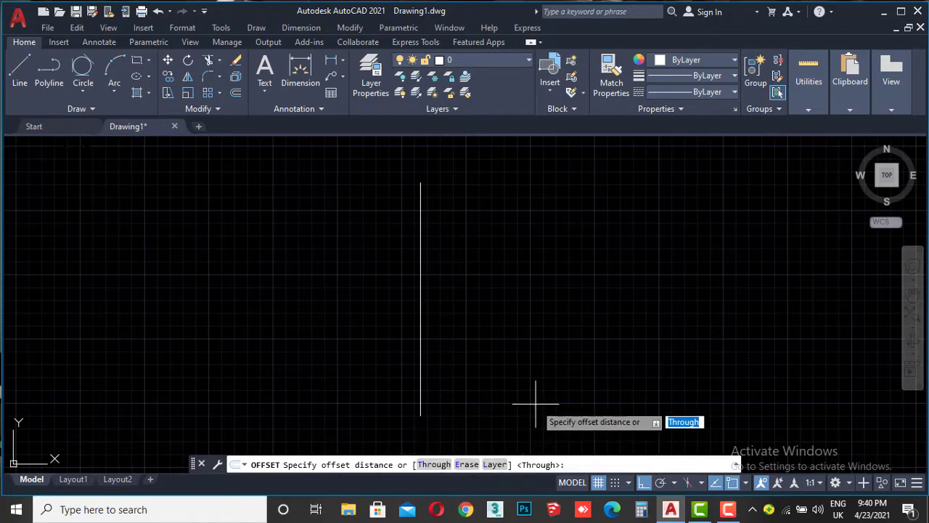
click(421, 276)
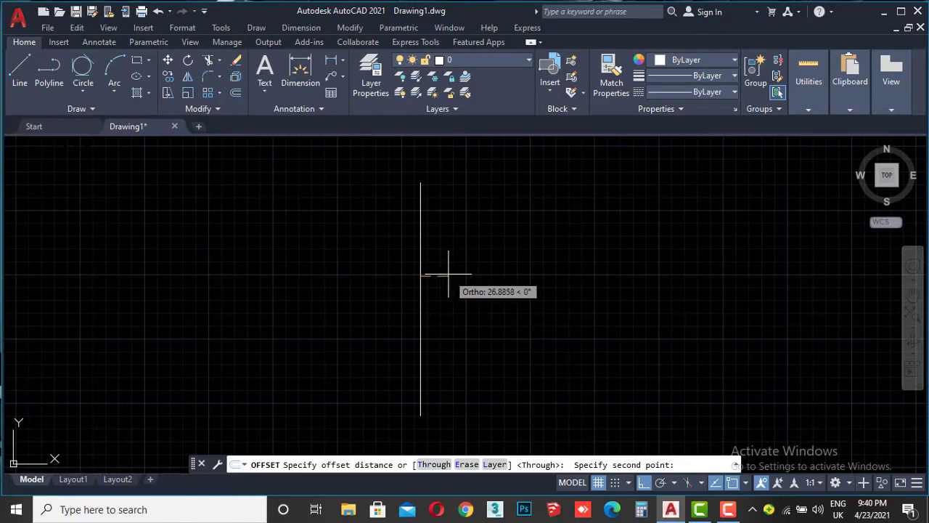
text(10)
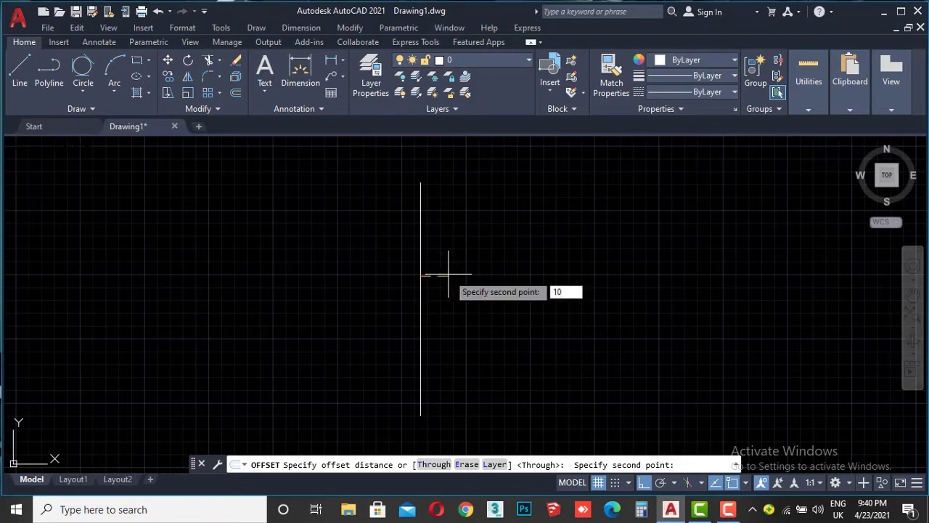
key(Return)
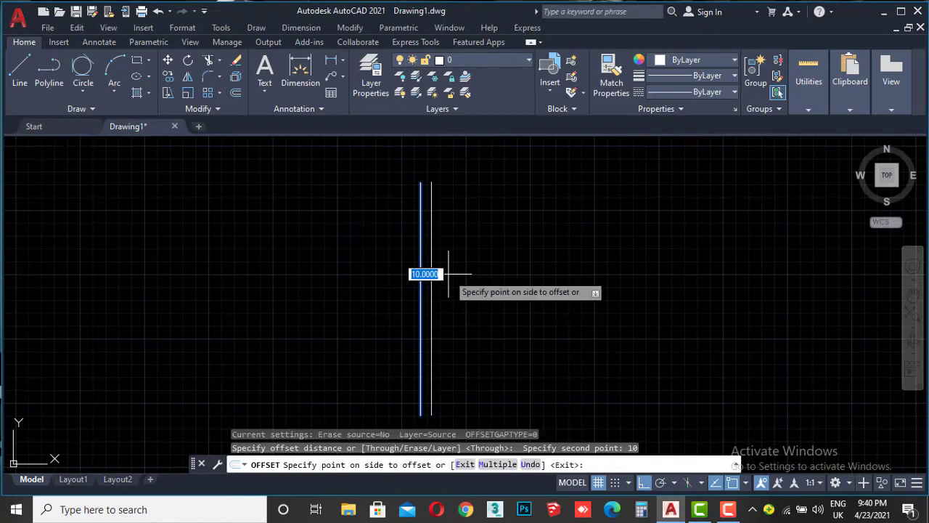
scroll(448, 274, up, 3)
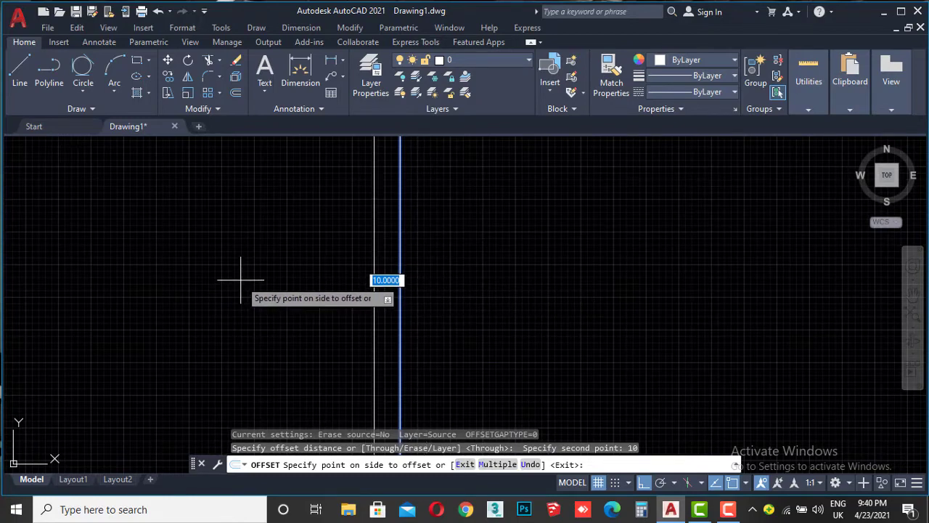
click(459, 260)
scroll(459, 259, down, 4)
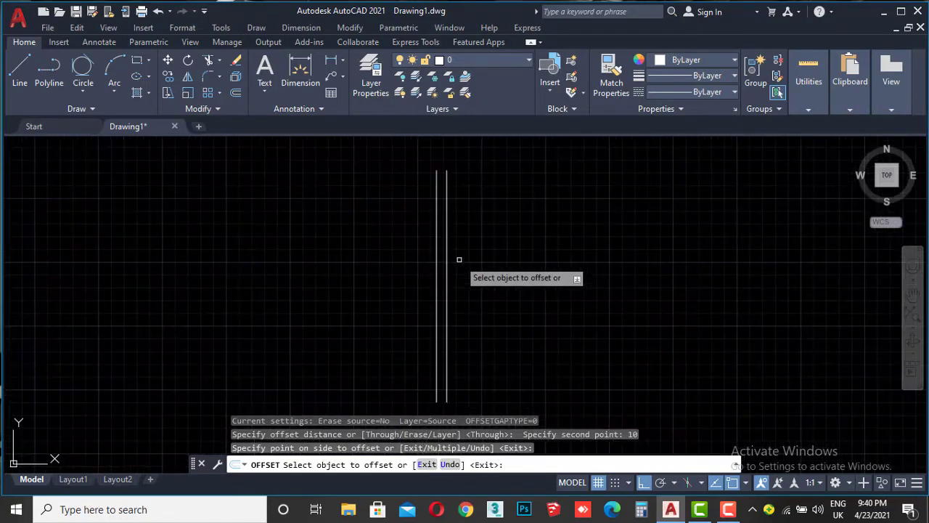
scroll(459, 260, up, 5)
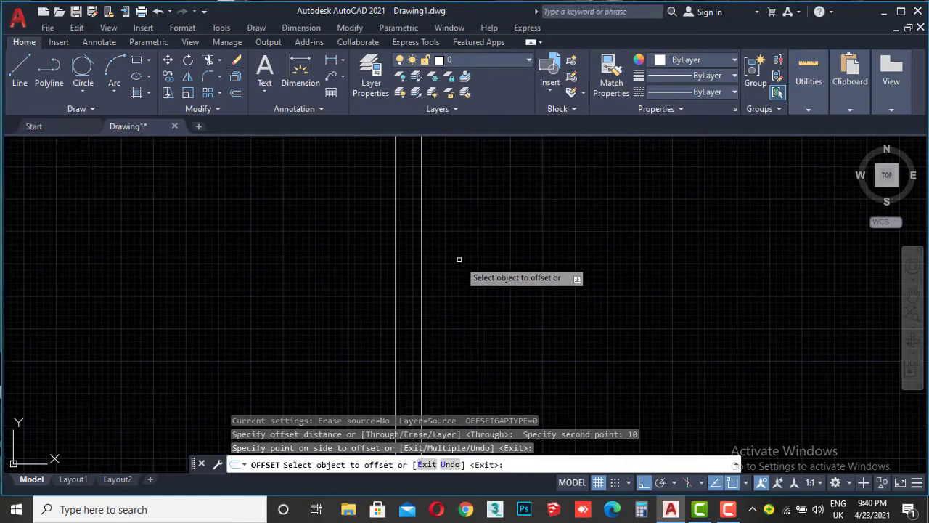
key(Escape)
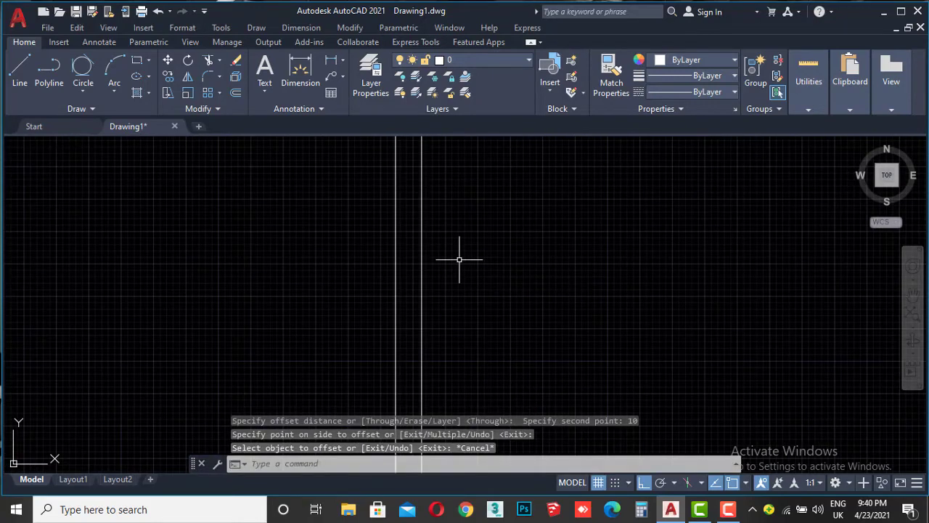
key(Return)
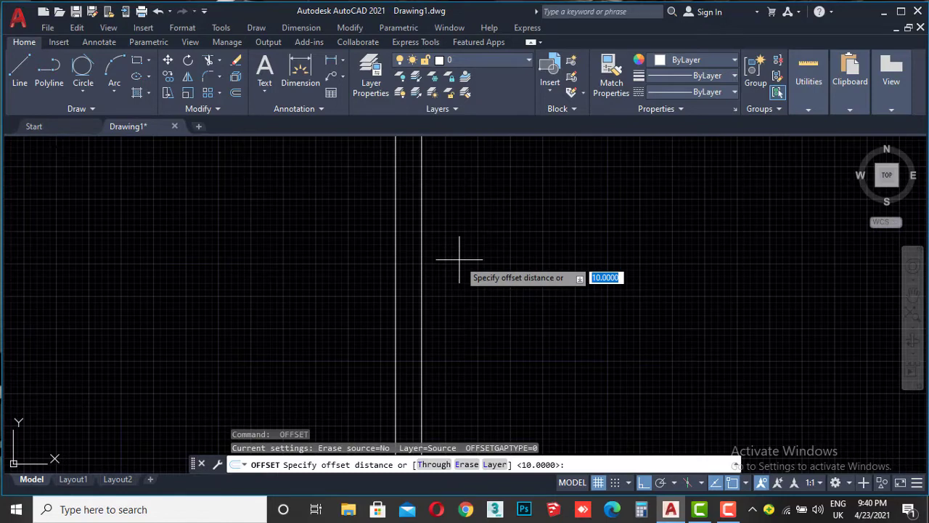
Offset the right-hand vertical line 50 units rightward to create a third line.
click(422, 267)
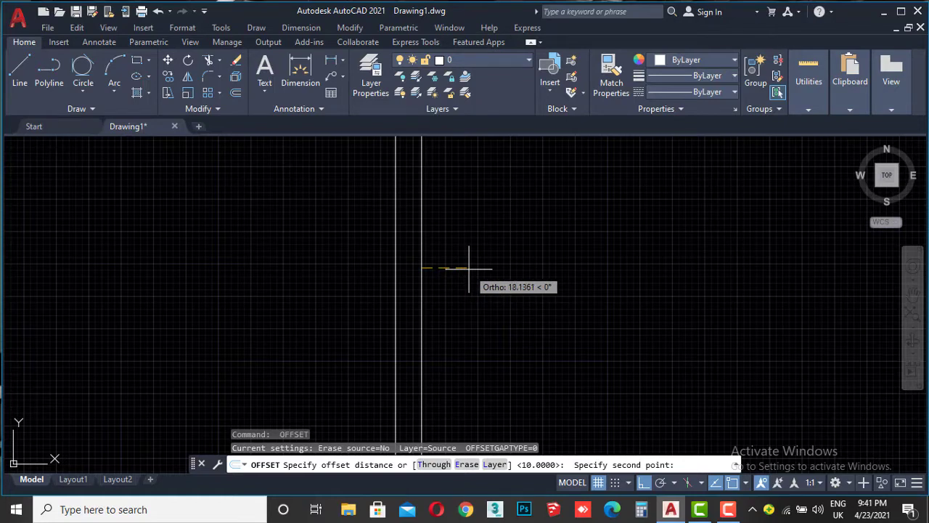
text(50)
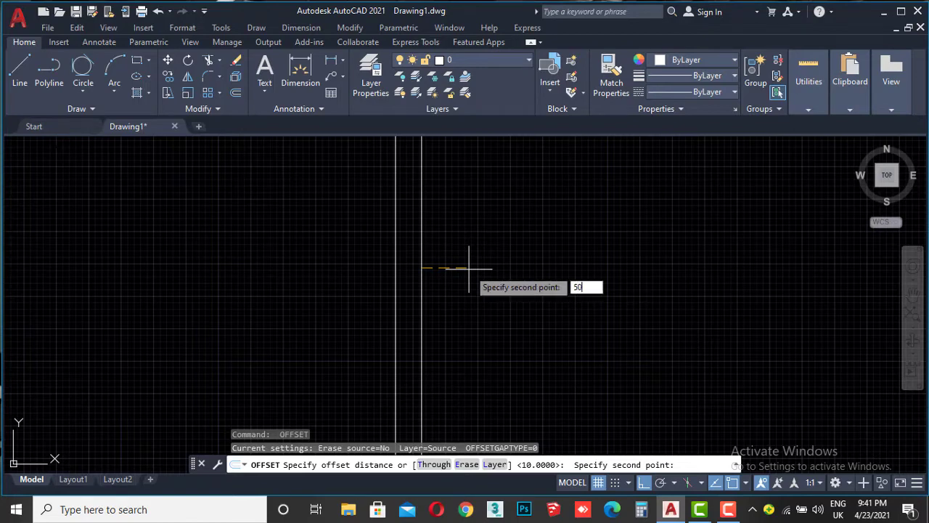
key(Return)
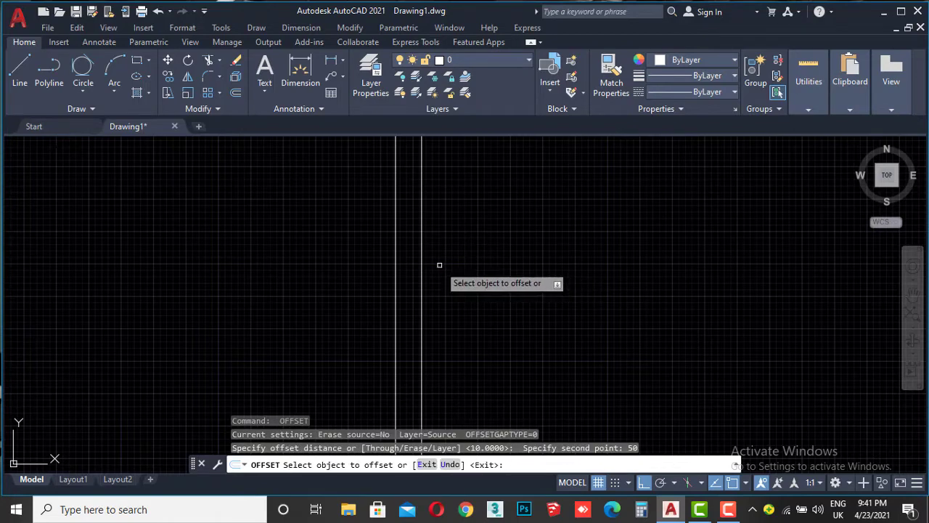
click(422, 267)
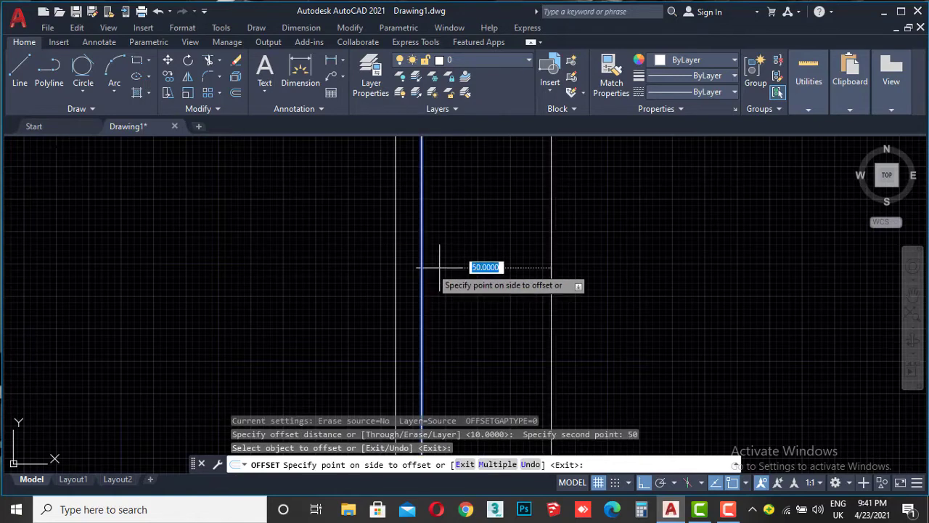
scroll(609, 276, down, 2)
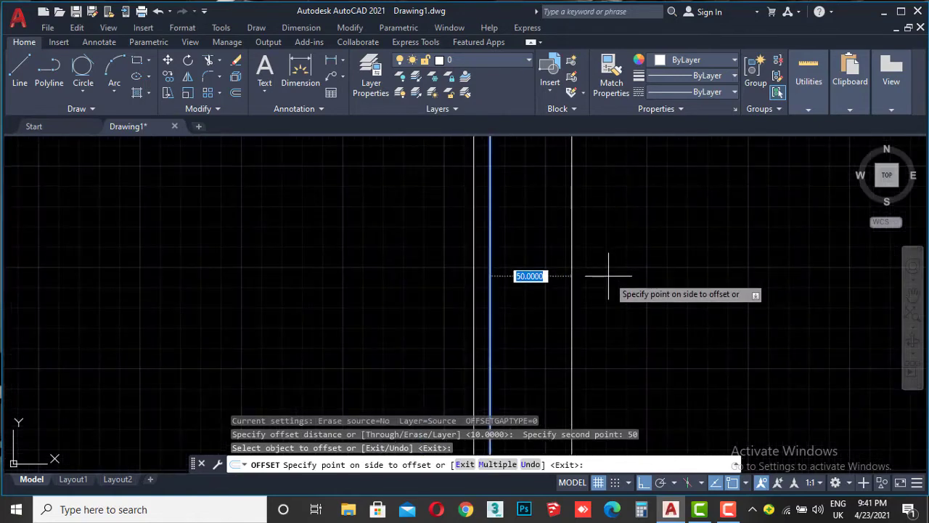
click(661, 278)
scroll(605, 285, down, 2)
scroll(612, 276, up, 1)
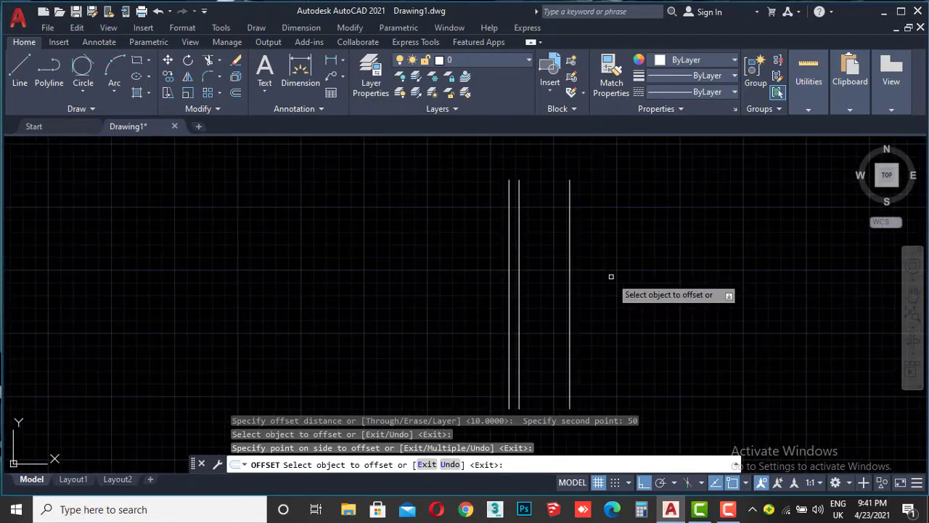
key(Escape)
key(Escape)
key(Escape)
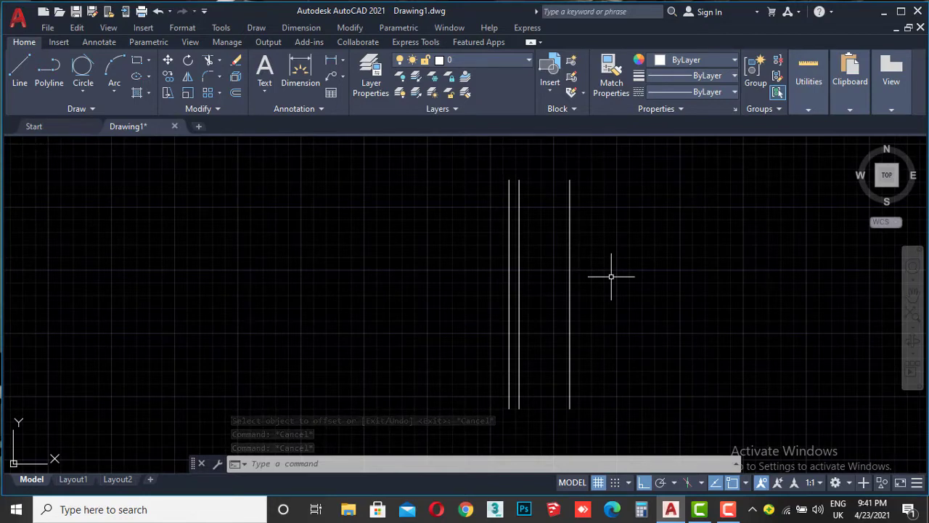
middle_drag(611, 276, 540, 273)
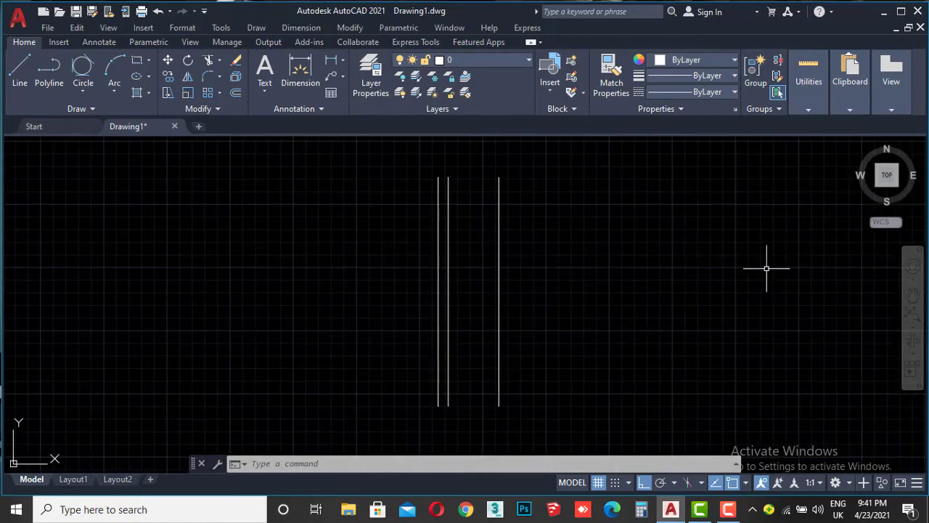
Delete the two closely spaced left vertical lines.
click(475, 258)
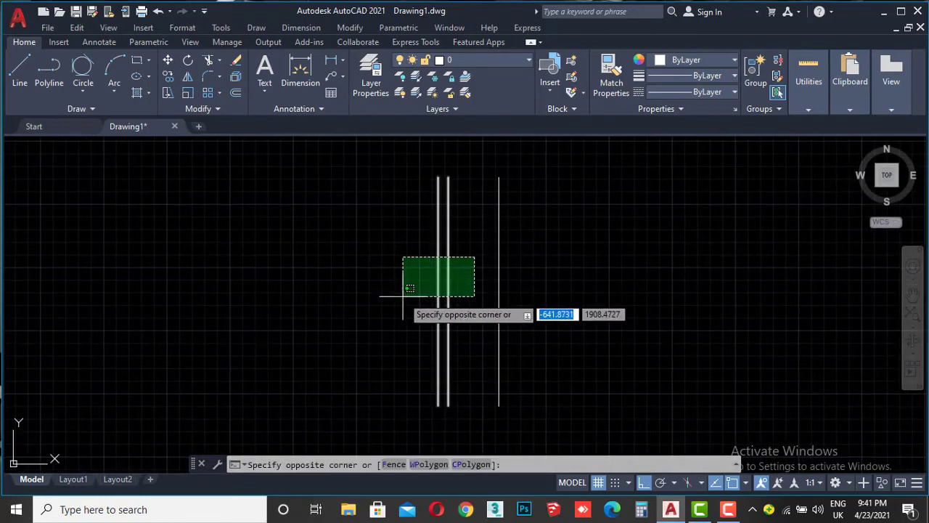
click(403, 296)
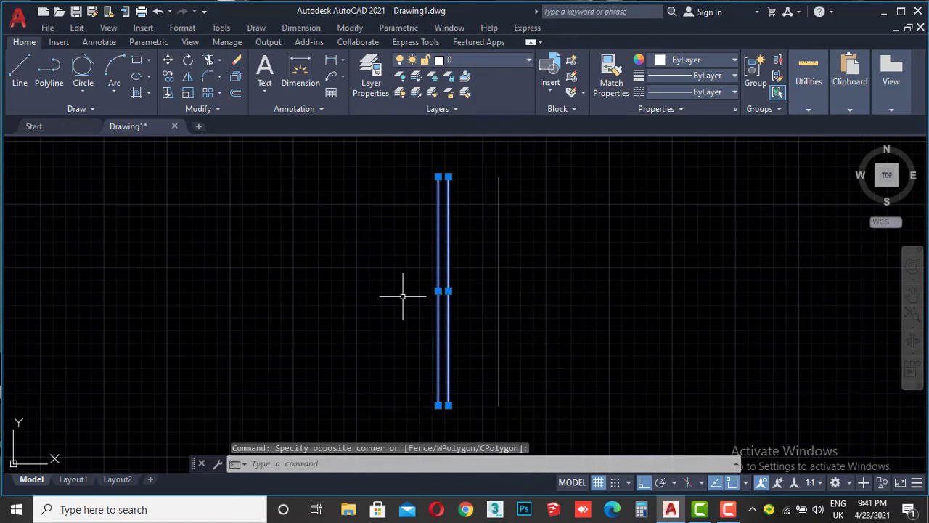
key(Delete)
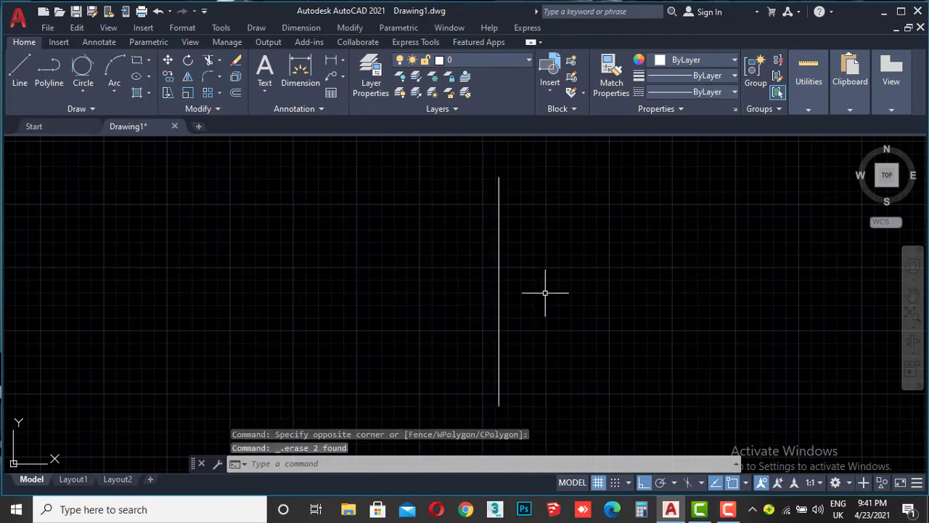
Offset the remaining vertical line 30 units to the right, repeating for another copy.
click(546, 247)
click(461, 313)
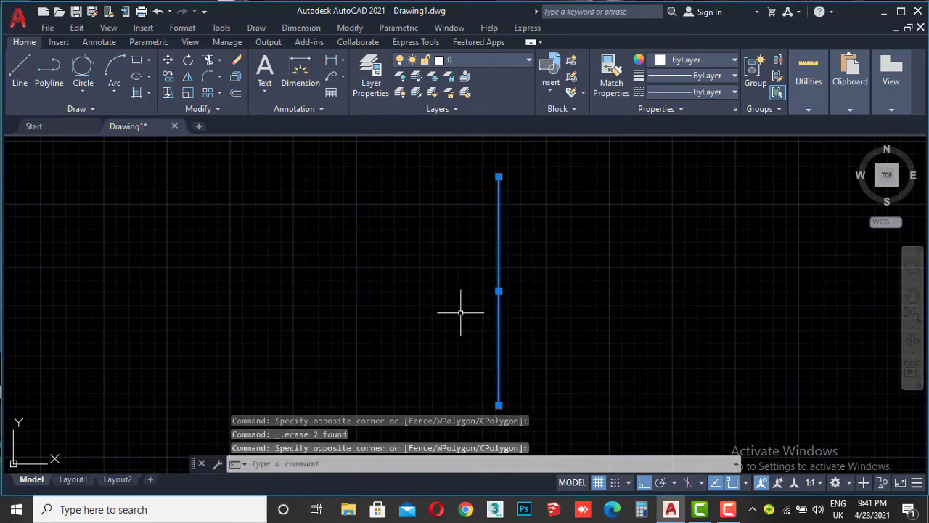
click(236, 93)
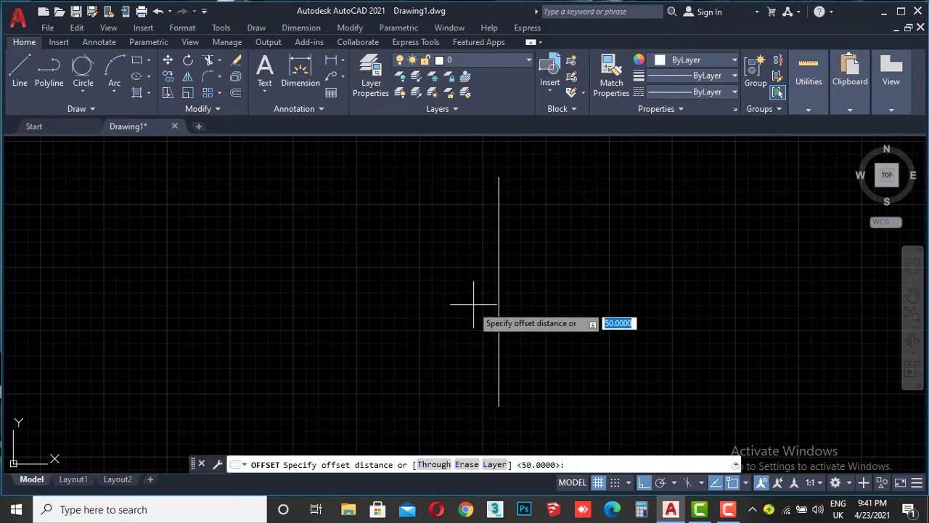
click(499, 274)
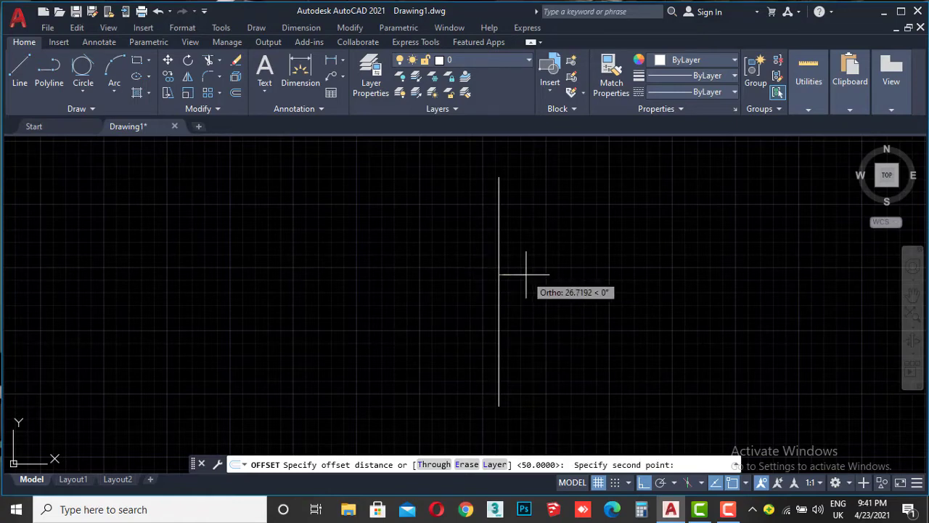
text(30)
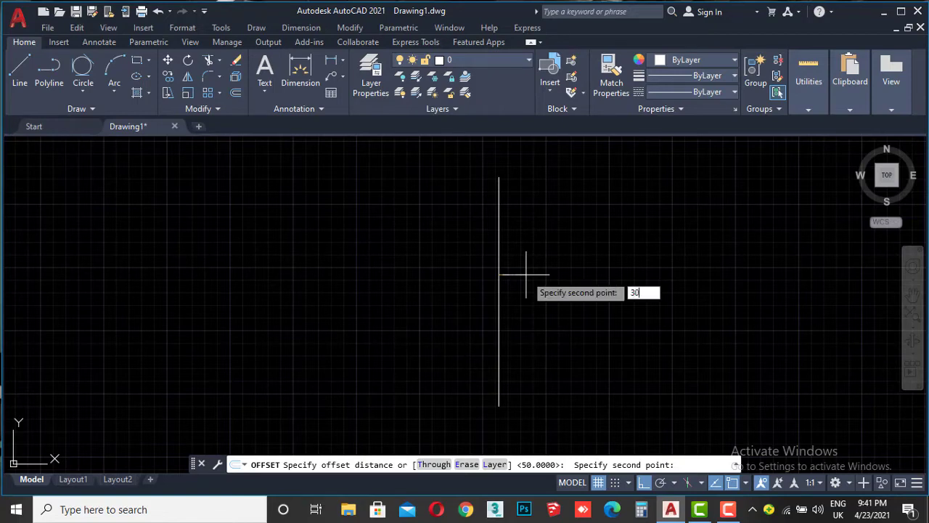
key(Return)
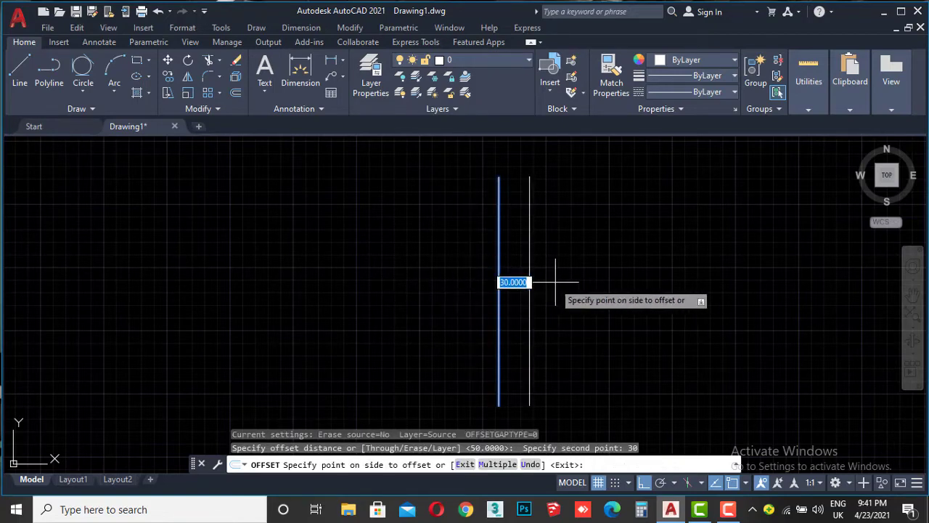
click(577, 280)
middle_drag(623, 305, 536, 286)
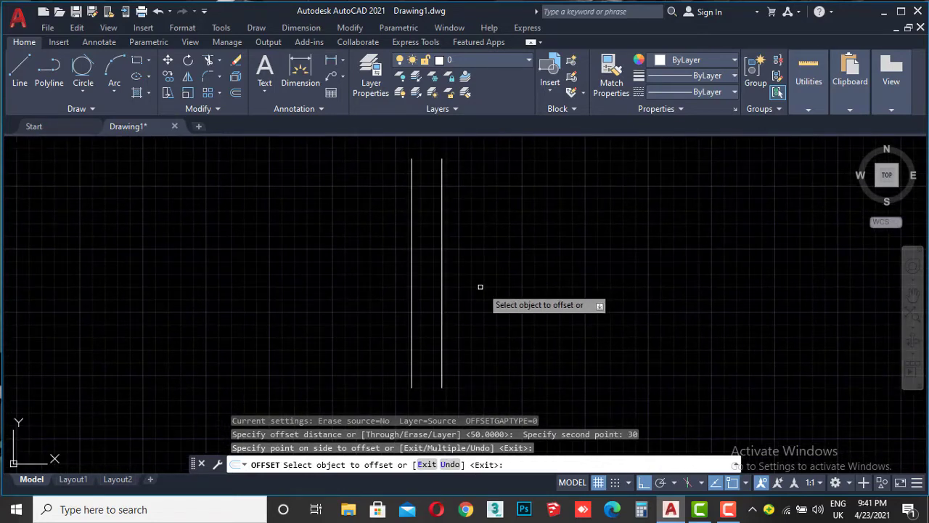
click(442, 281)
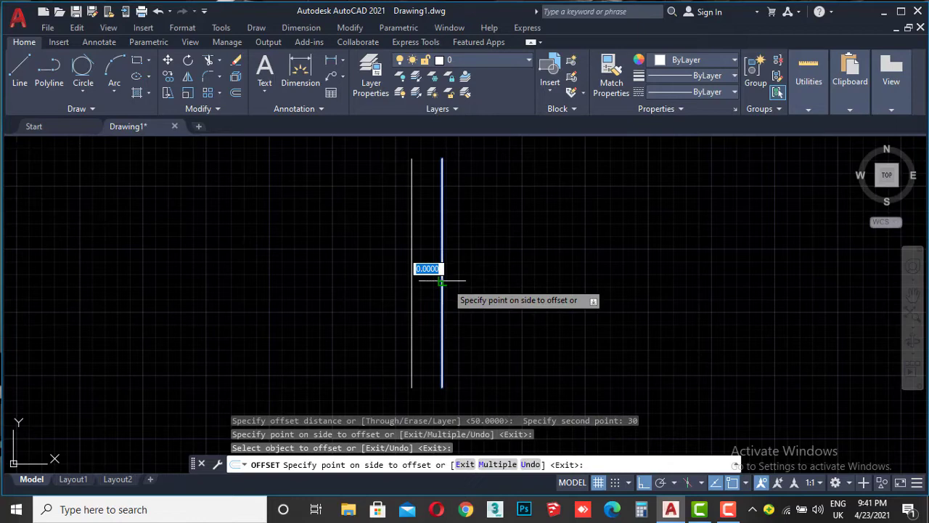
click(504, 282)
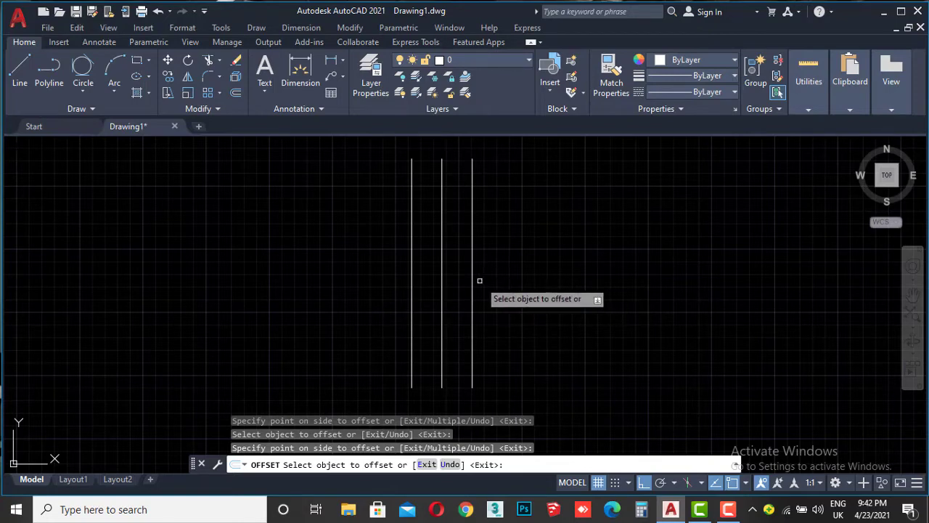
click(470, 282)
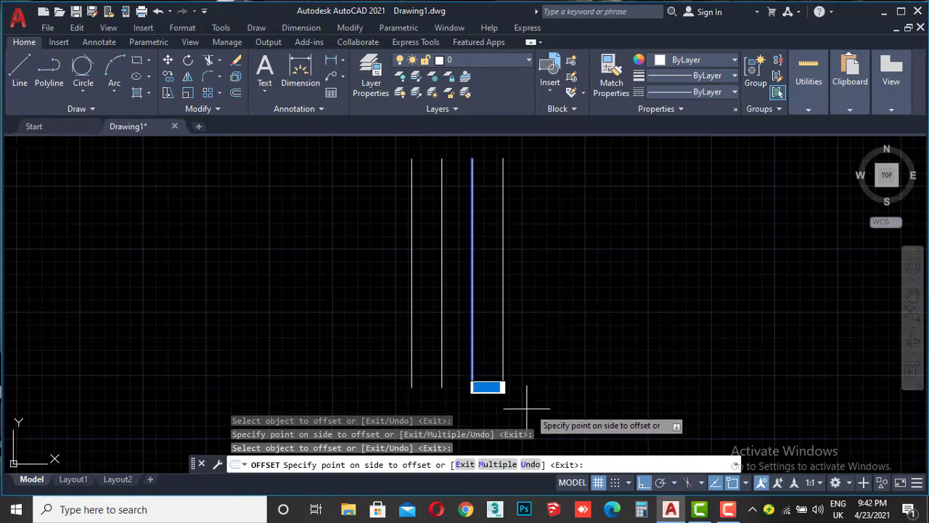
Use Multiple offset to add a row of vertical lines 30 apart, reaching 450 units.
click(498, 465)
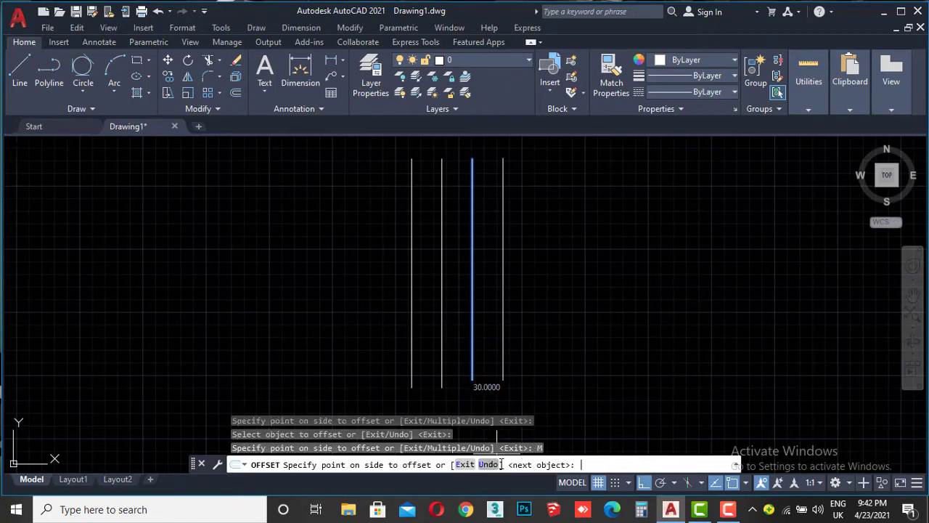
click(694, 398)
click(694, 398)
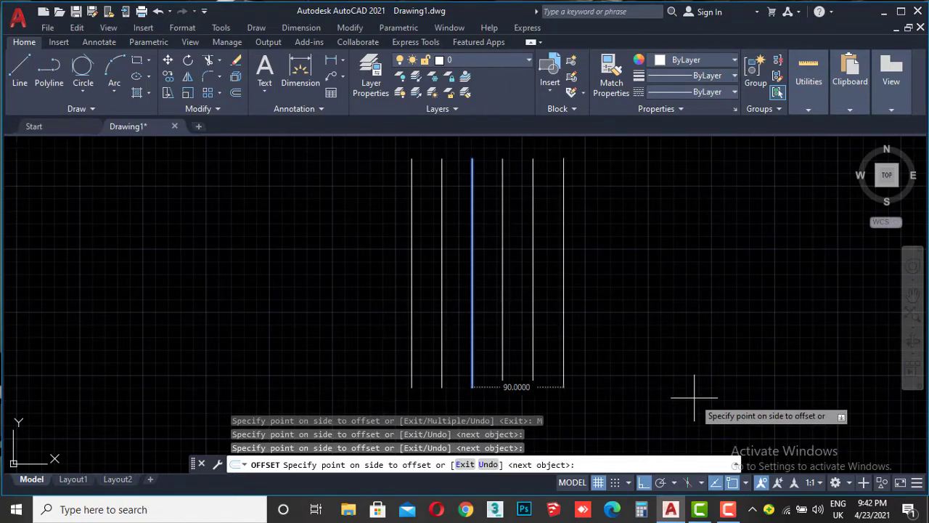
click(693, 397)
click(692, 396)
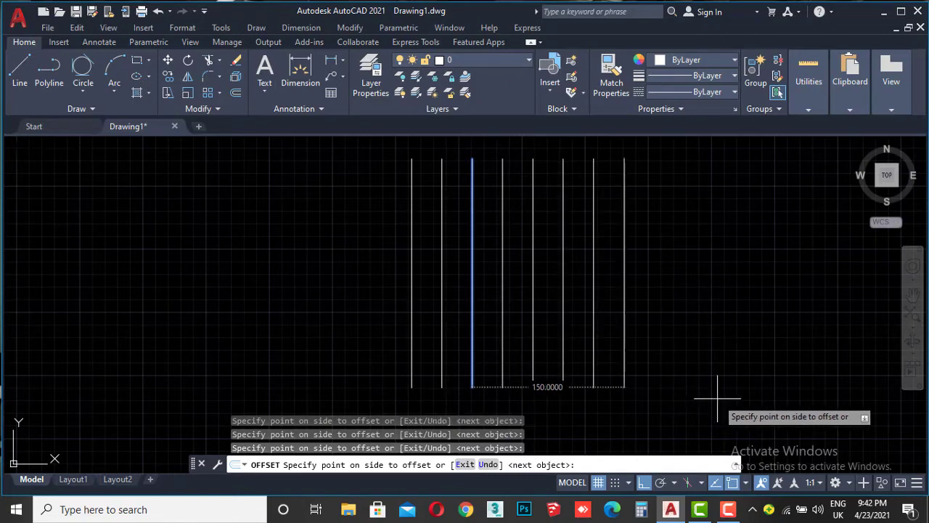
click(719, 393)
click(737, 388)
click(763, 387)
click(774, 390)
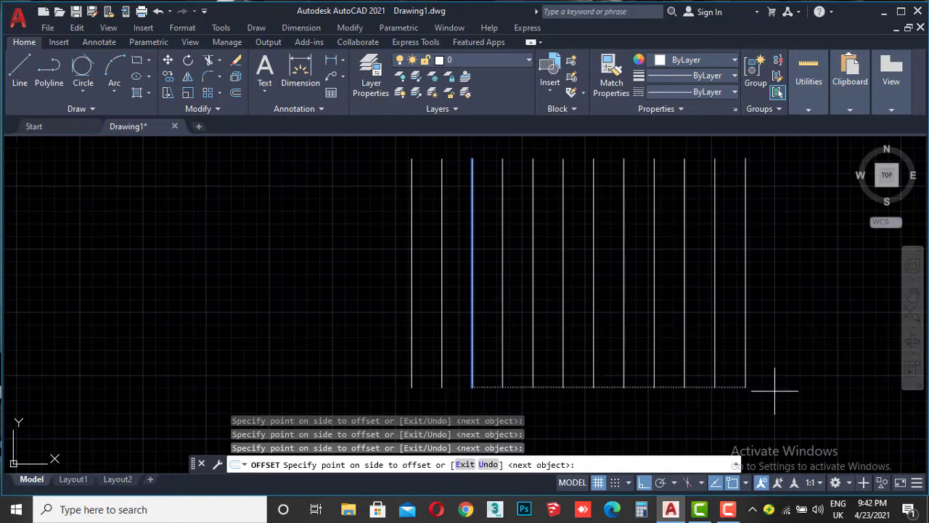
click(776, 390)
middle_drag(825, 389, 642, 390)
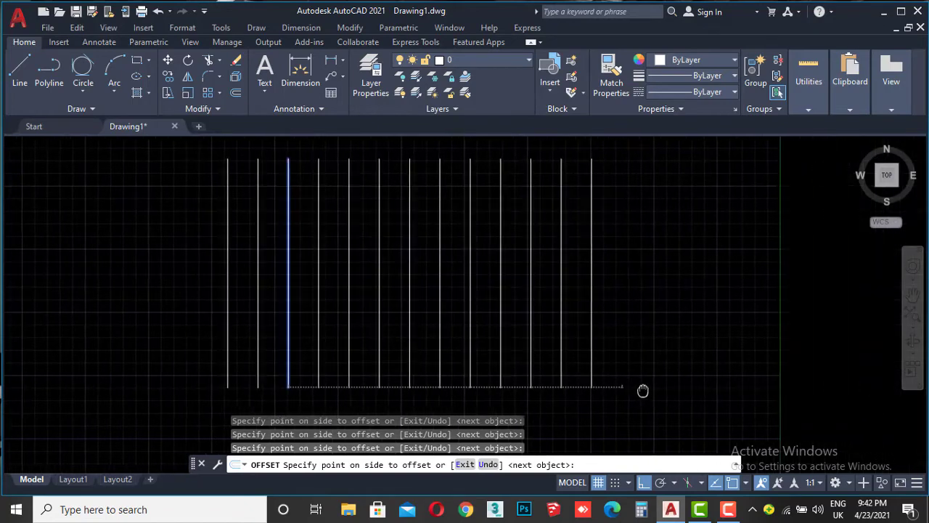
click(654, 389)
click(686, 385)
click(715, 381)
click(741, 383)
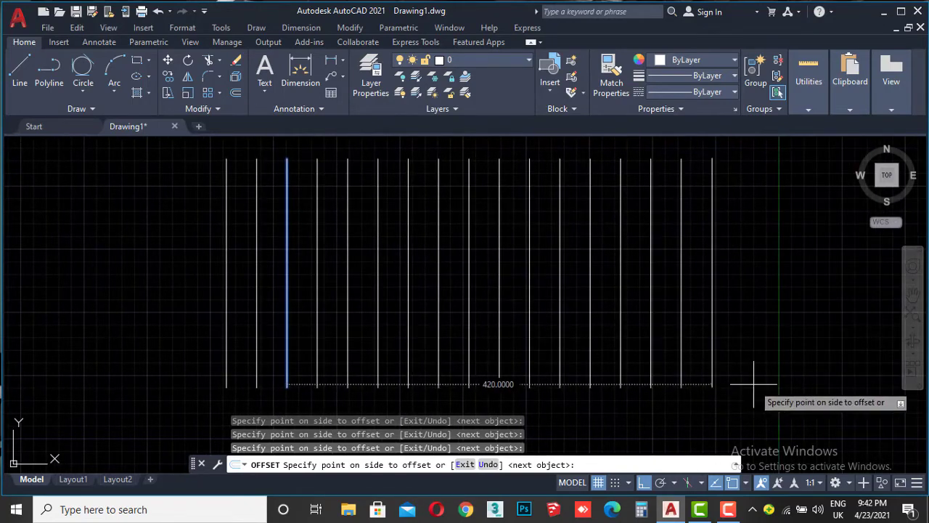
click(755, 385)
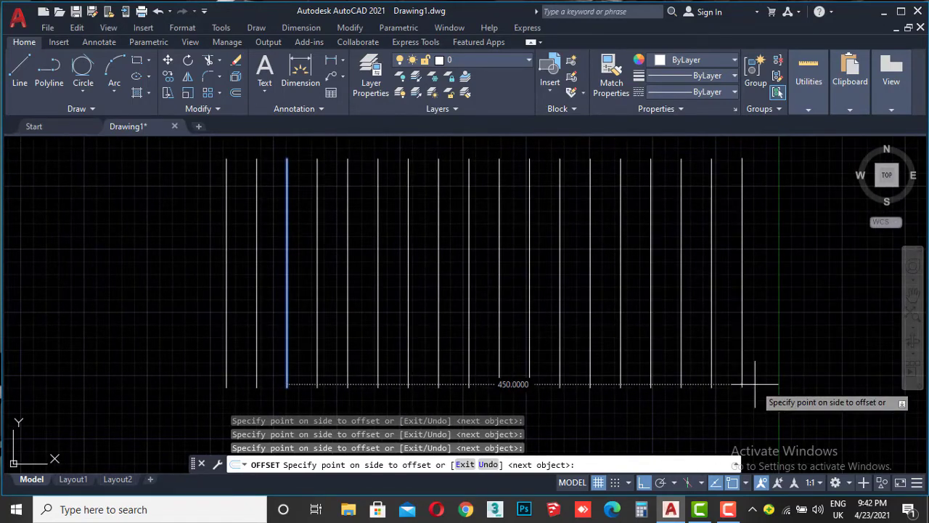
key(Return)
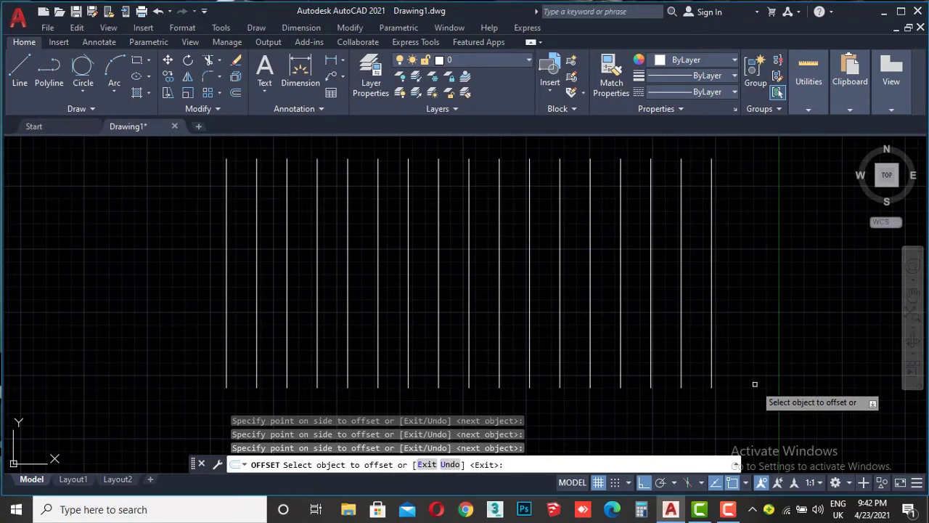
key(Escape)
key(Escape)
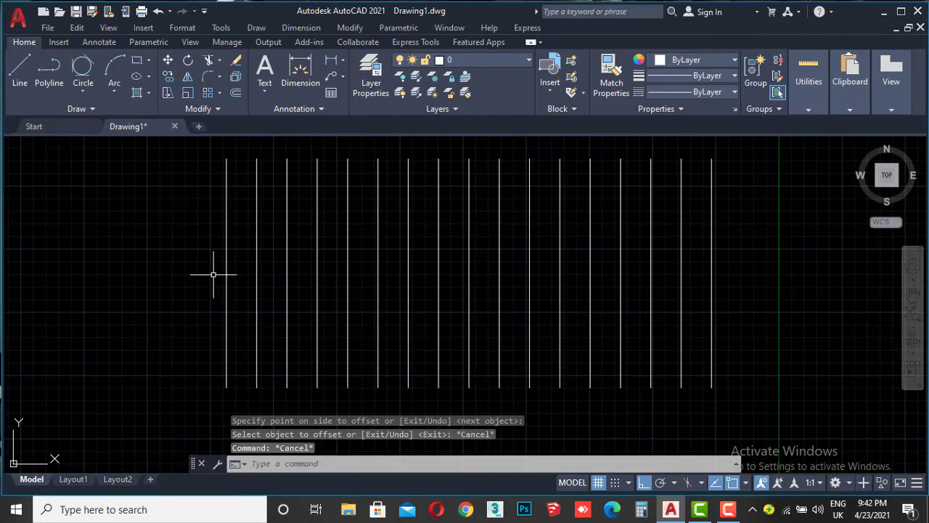
Draw a long horizontal line across all the vertical lines near the top.
middle_drag(175, 209, 171, 232)
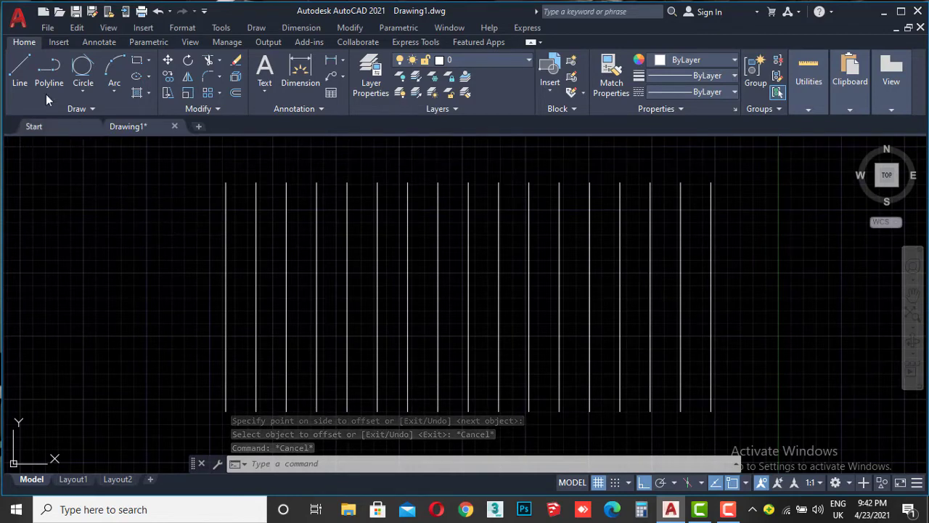
click(21, 67)
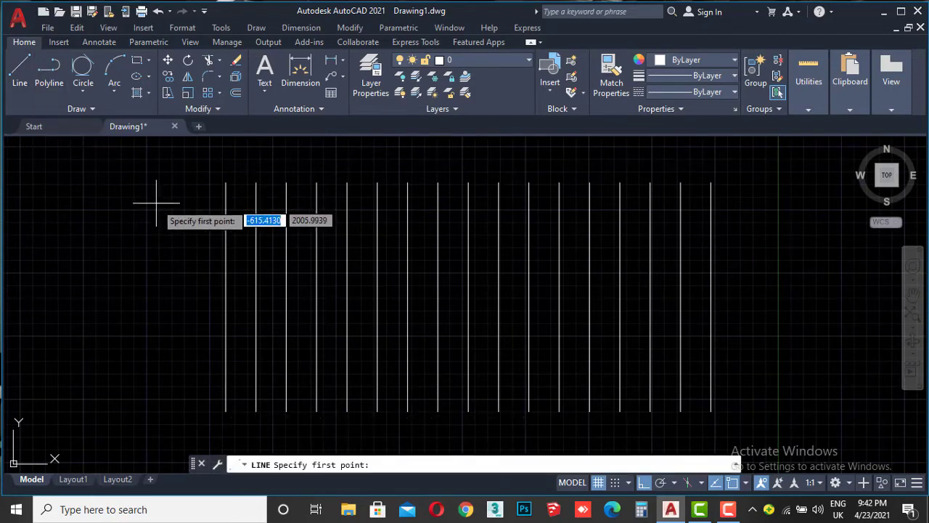
click(202, 206)
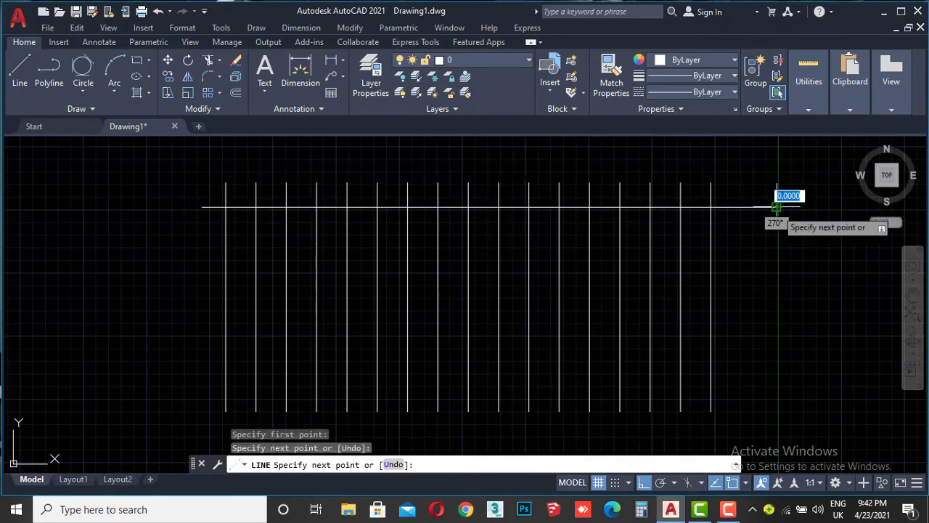
click(778, 206)
key(Return)
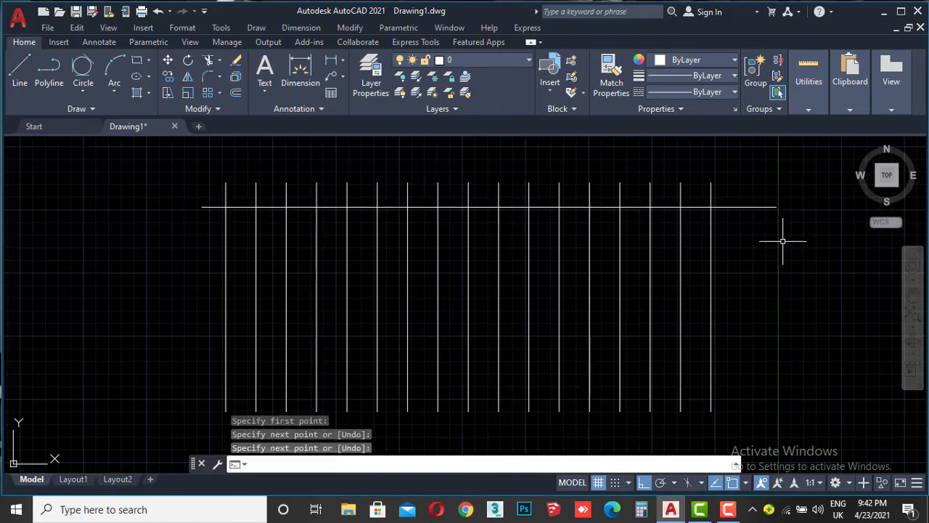
Select the horizontal line and start moving it from a base point near its right end.
scroll(715, 201, up, 2)
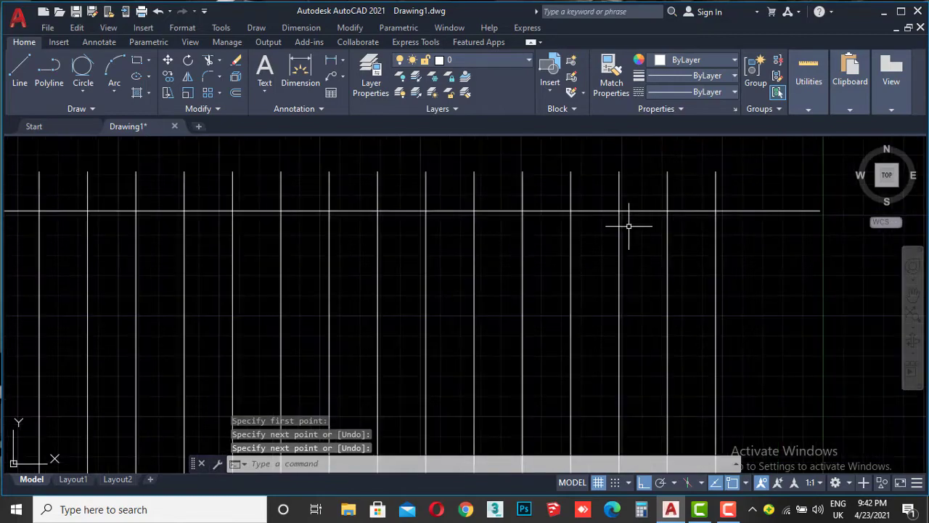
scroll(610, 216, down, 2)
scroll(653, 225, up, 1)
scroll(700, 240, down, 1)
scroll(690, 218, up, 1)
scroll(681, 204, down, 1)
click(680, 204)
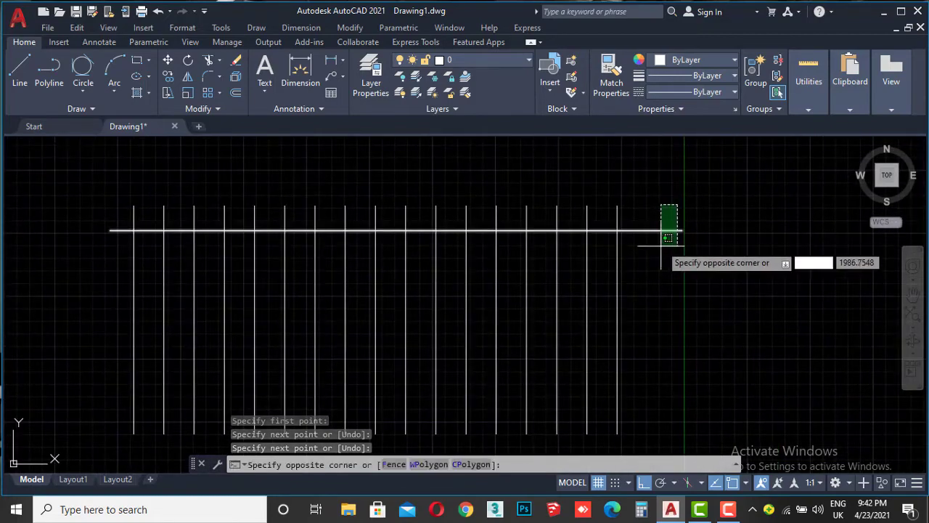
click(658, 249)
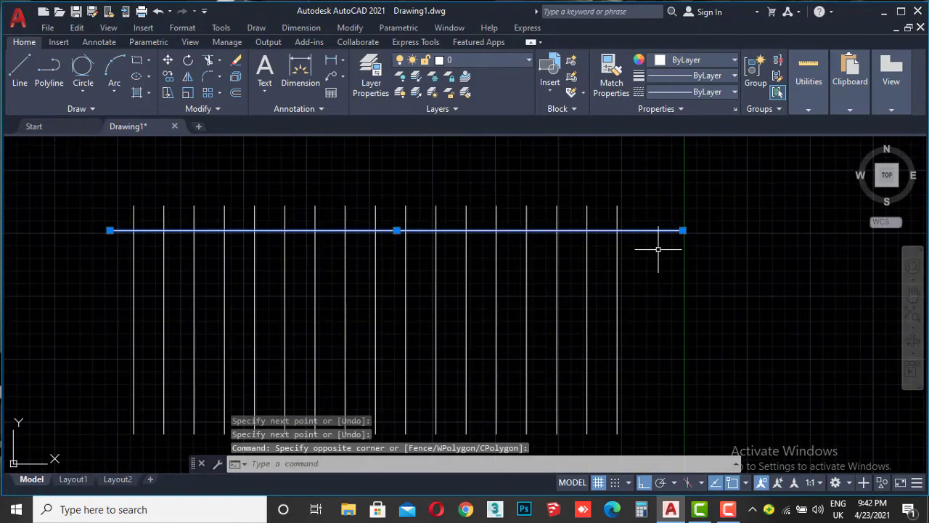
click(169, 61)
click(668, 231)
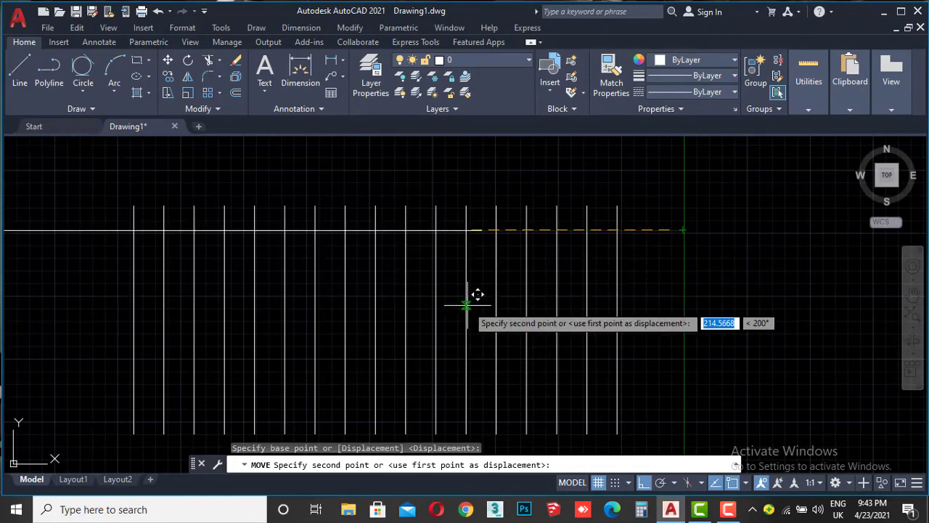
Place the horizontal line along the top ends of the vertical lines.
scroll(632, 218, up, 4)
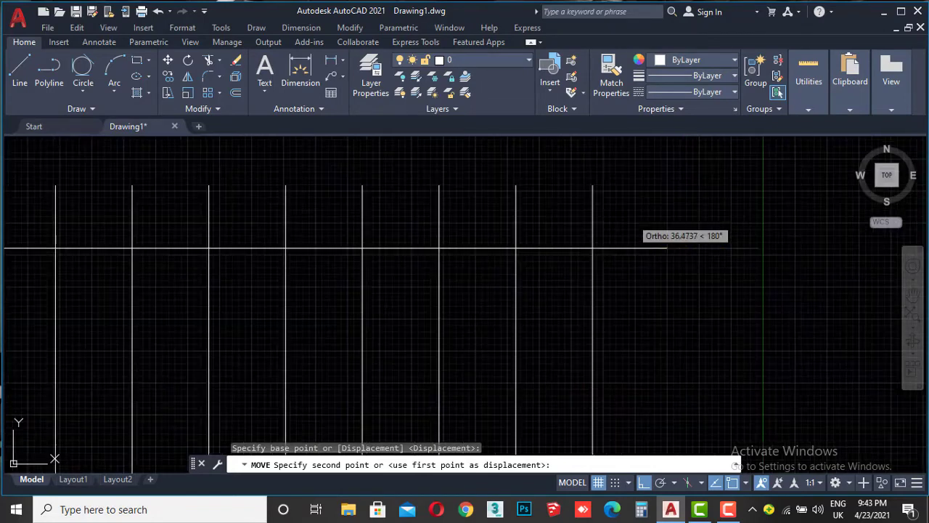
scroll(632, 218, up, 4)
middle_drag(633, 182, 614, 266)
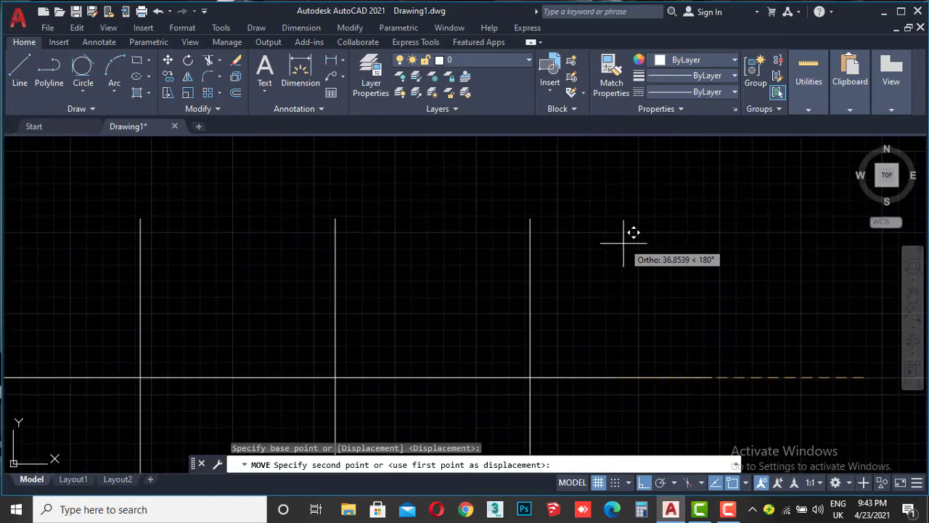
click(773, 260)
scroll(671, 272, down, 3)
scroll(681, 298, down, 2)
scroll(685, 305, down, 2)
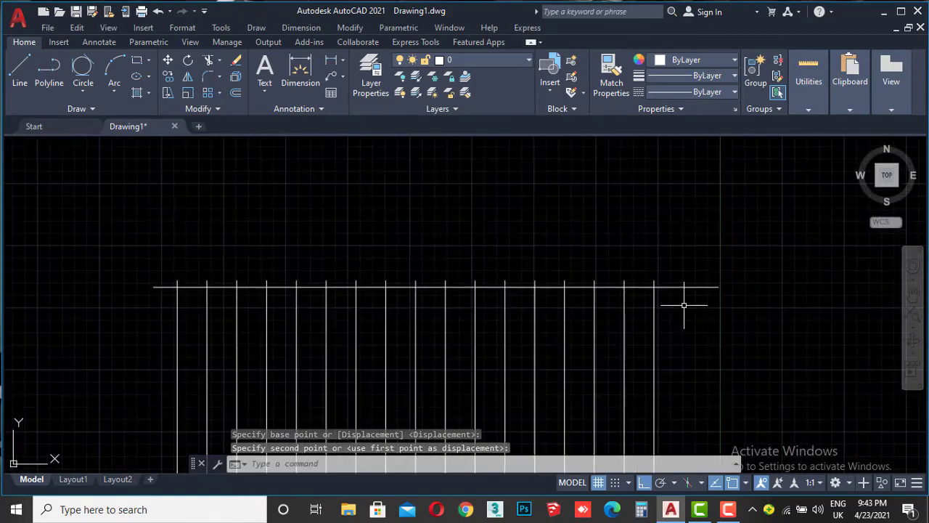
middle_drag(684, 305, 688, 267)
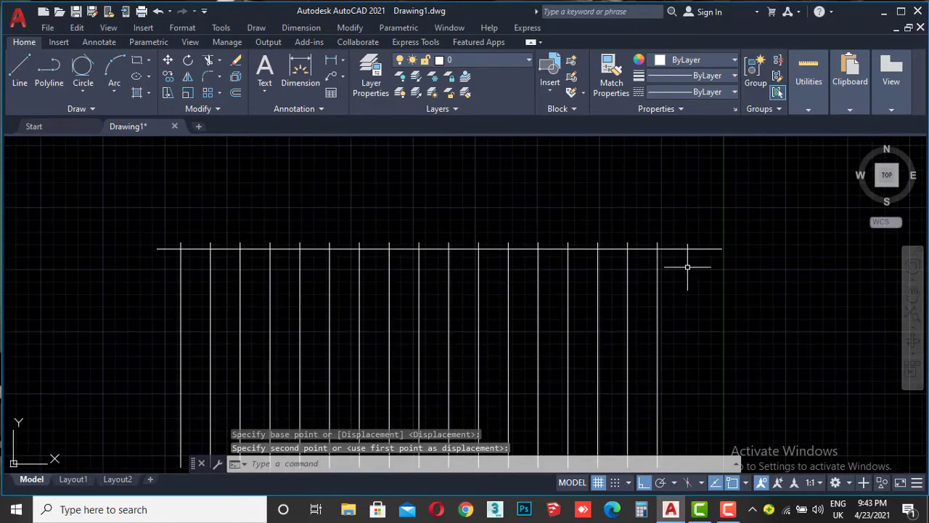
click(709, 218)
Offset the horizontal line 20 units downward twice, adding two parallel lines.
click(694, 277)
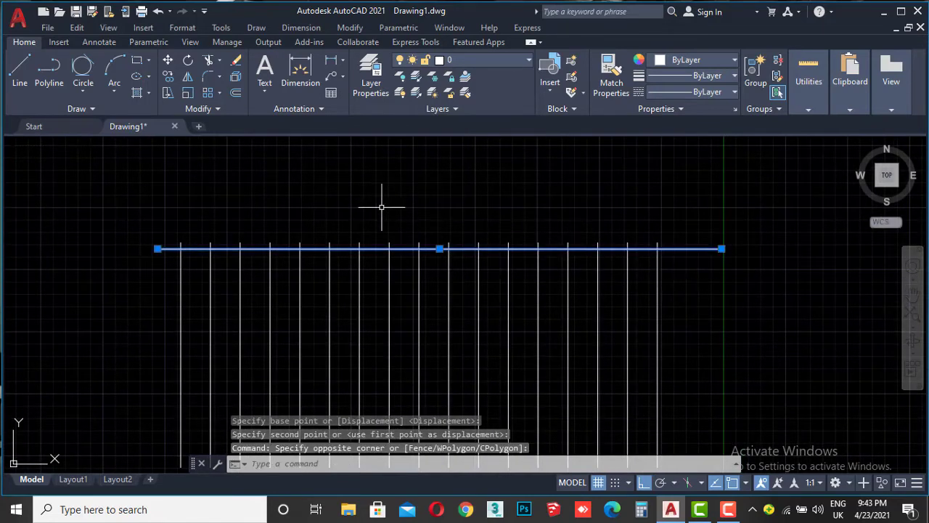
click(236, 95)
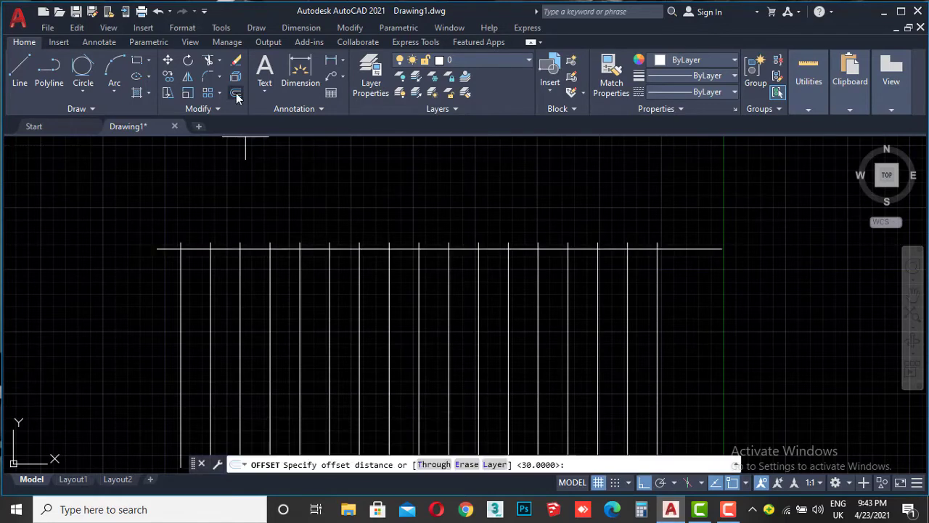
click(695, 249)
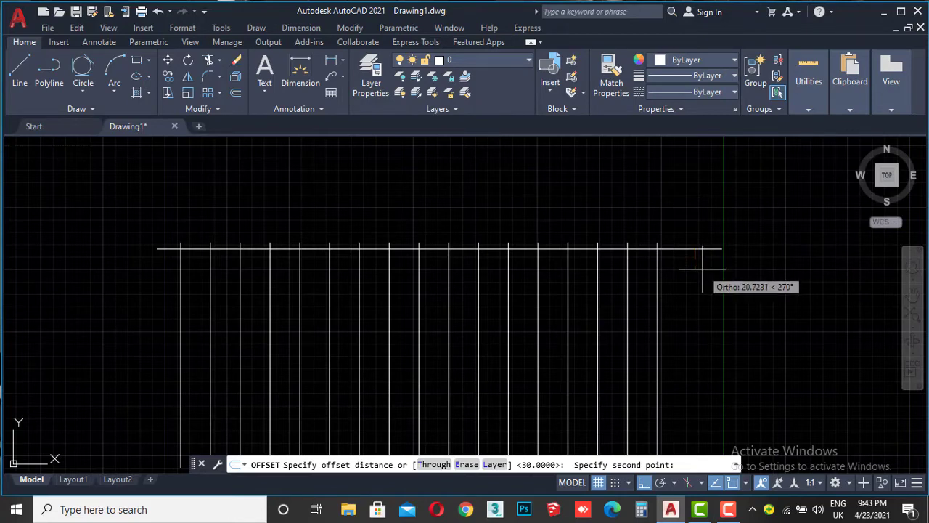
text(20)
key(Return)
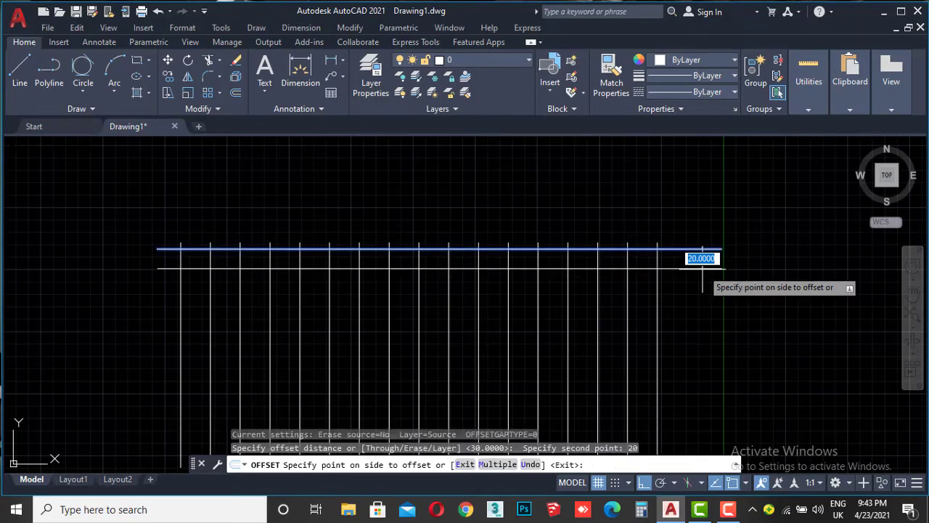
click(690, 308)
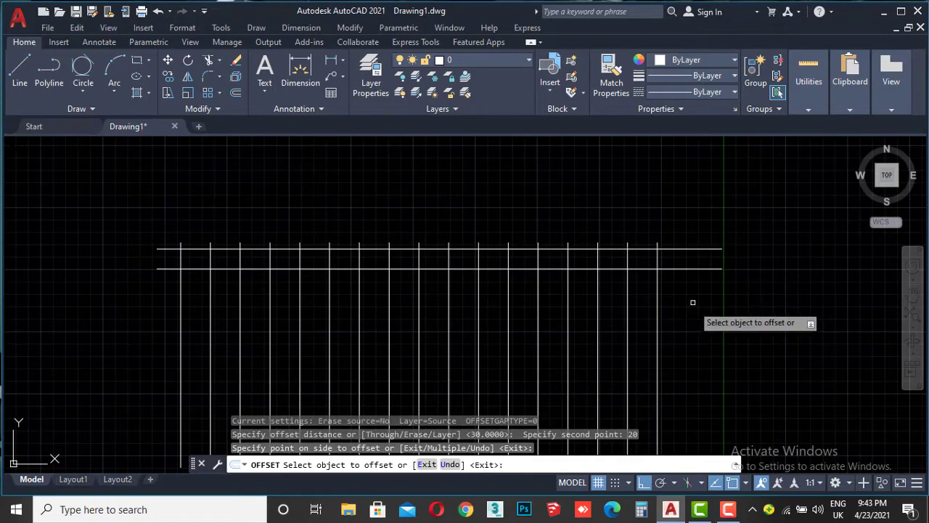
click(690, 270)
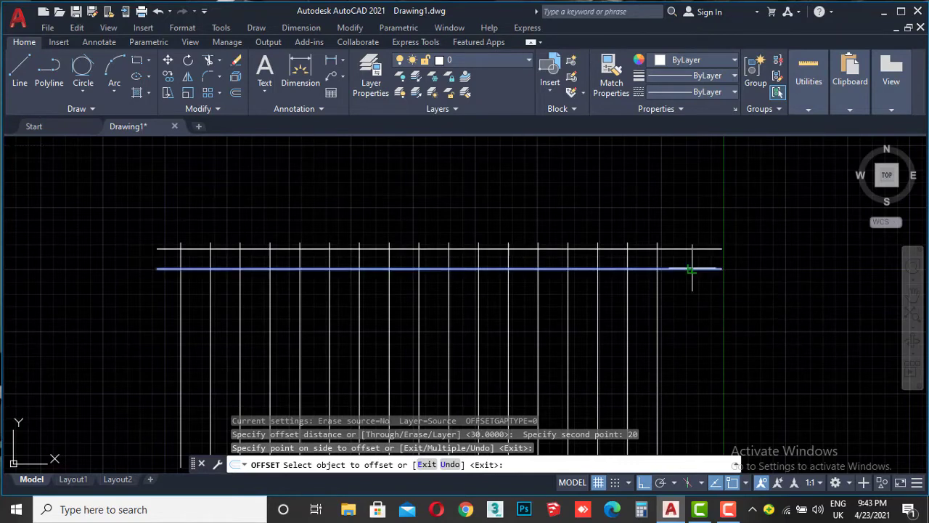
click(691, 317)
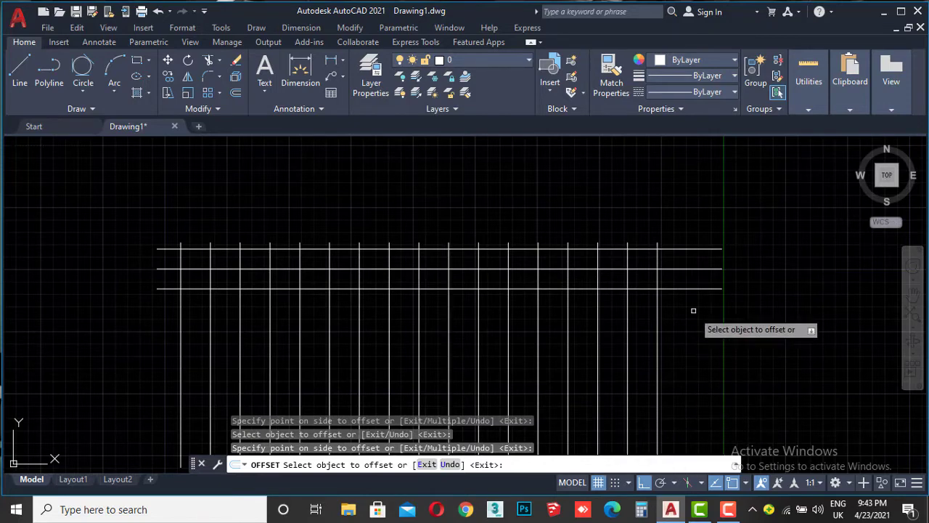
Use Multiple offset to stack horizontal lines 20 apart down to 280.
click(699, 288)
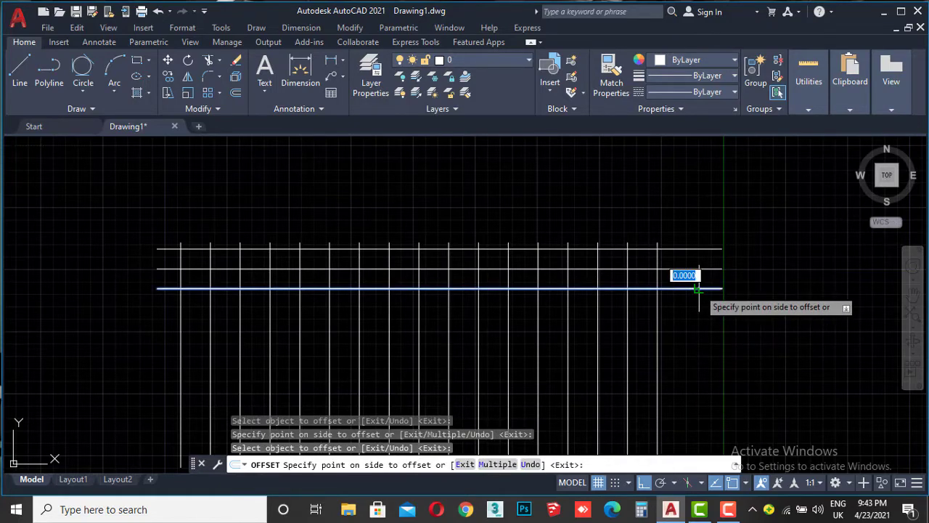
click(506, 468)
middle_drag(762, 371, 649, 271)
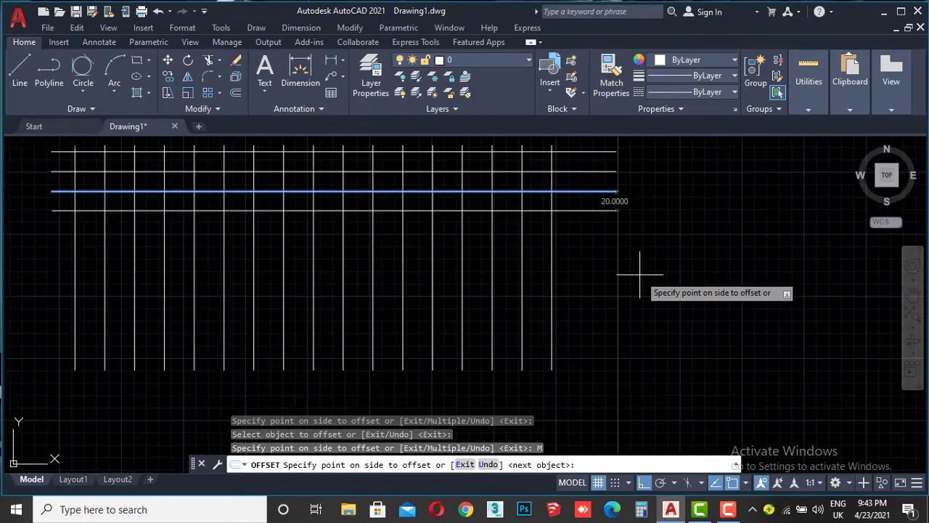
click(642, 301)
click(642, 308)
click(643, 324)
click(642, 336)
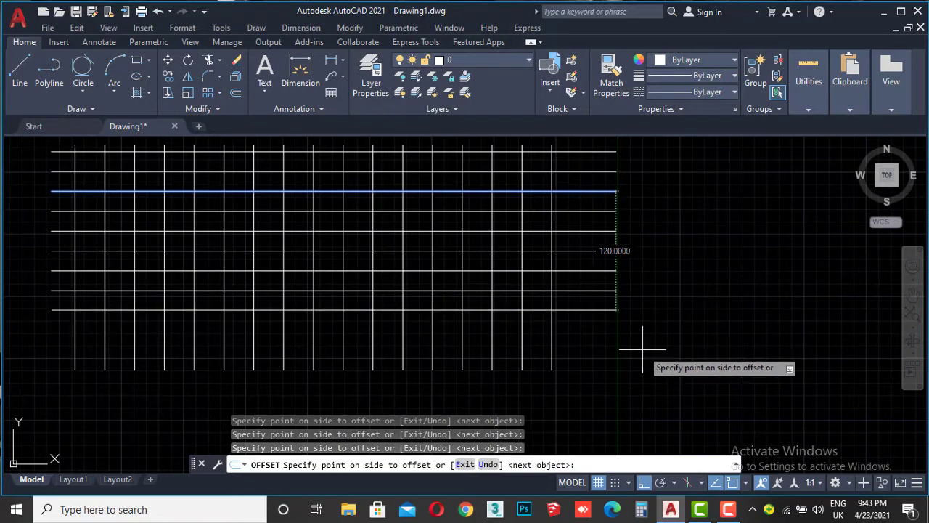
click(642, 355)
click(644, 372)
click(645, 387)
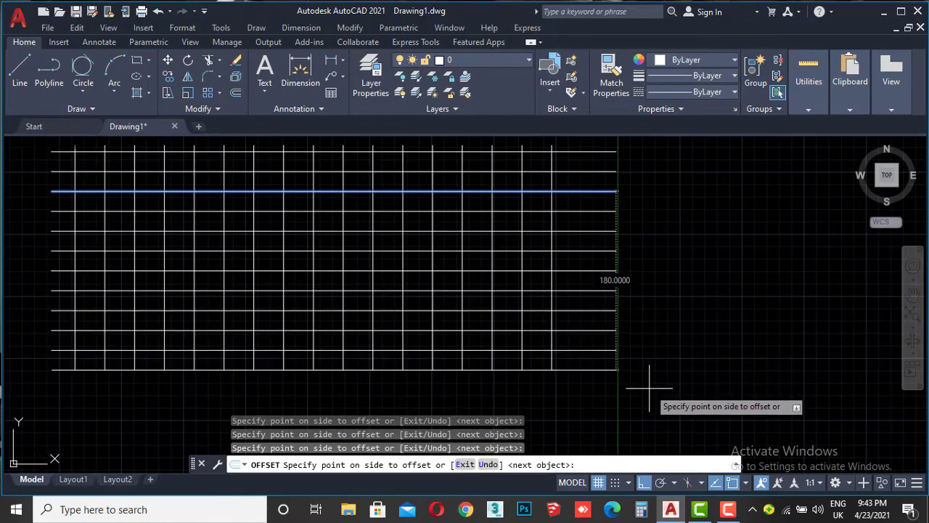
click(650, 401)
click(652, 408)
middle_drag(653, 425, 632, 305)
click(629, 335)
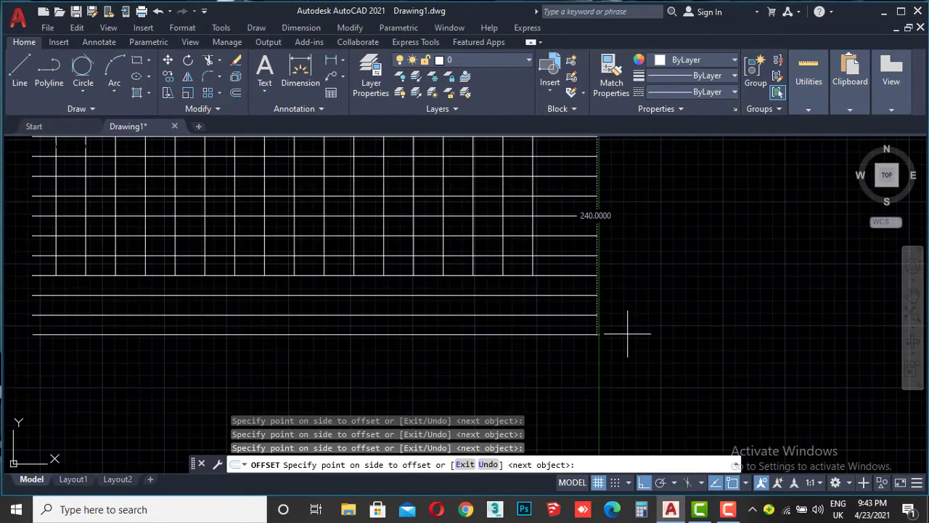
click(628, 355)
click(626, 379)
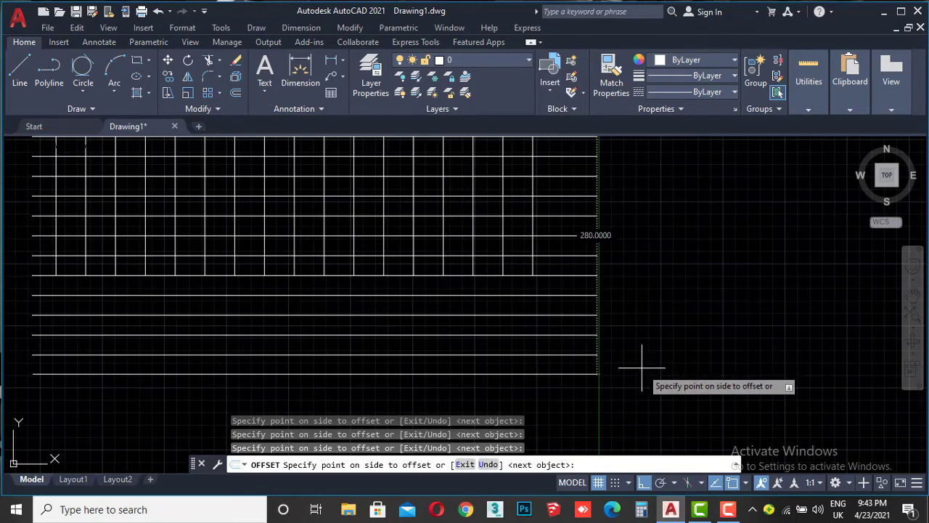
scroll(633, 361, down, 4)
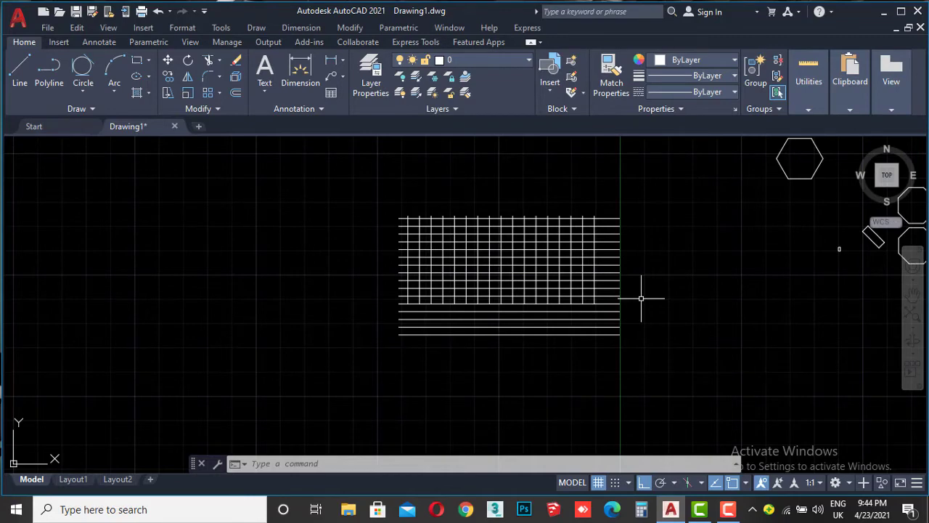
scroll(558, 201, up, 2)
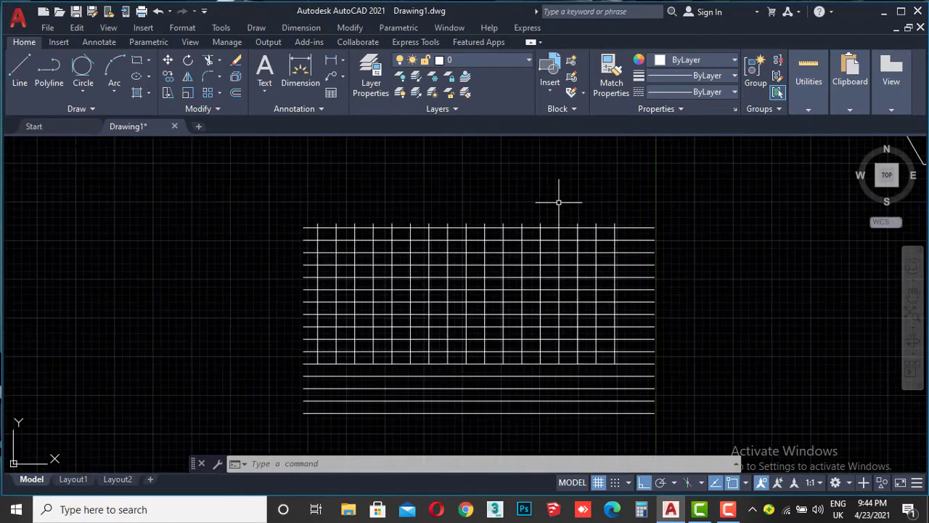
scroll(628, 237, up, 4)
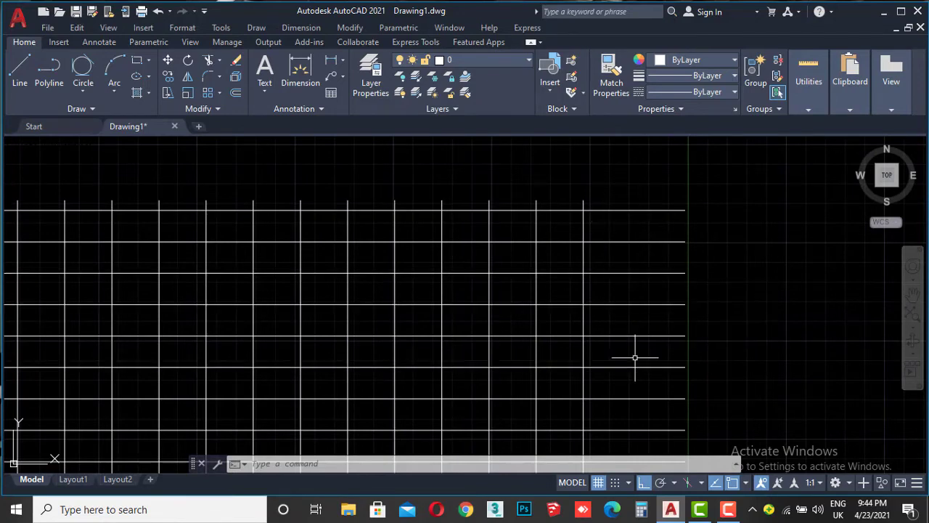
scroll(643, 270, down, 2)
middle_drag(623, 216, 615, 255)
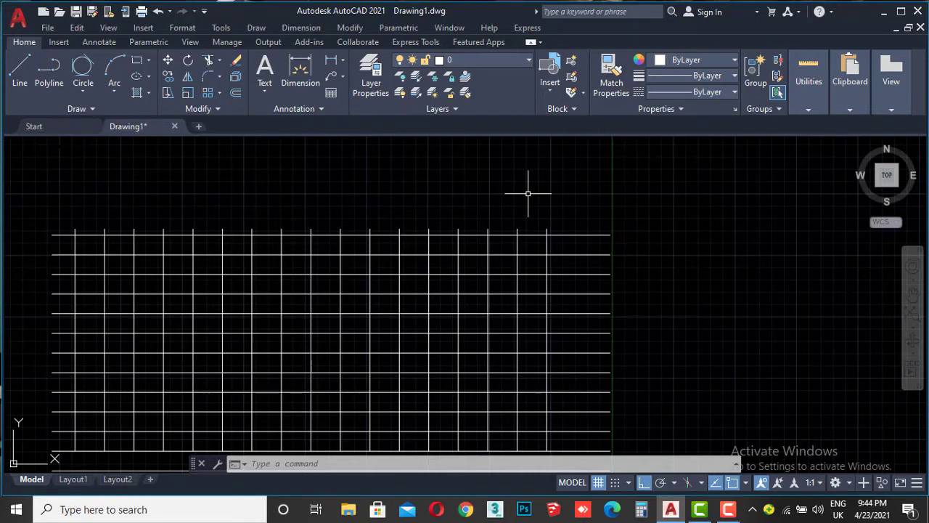
Trim the overhanging ends of the top three horizontal grid lines with TR.
text(tr)
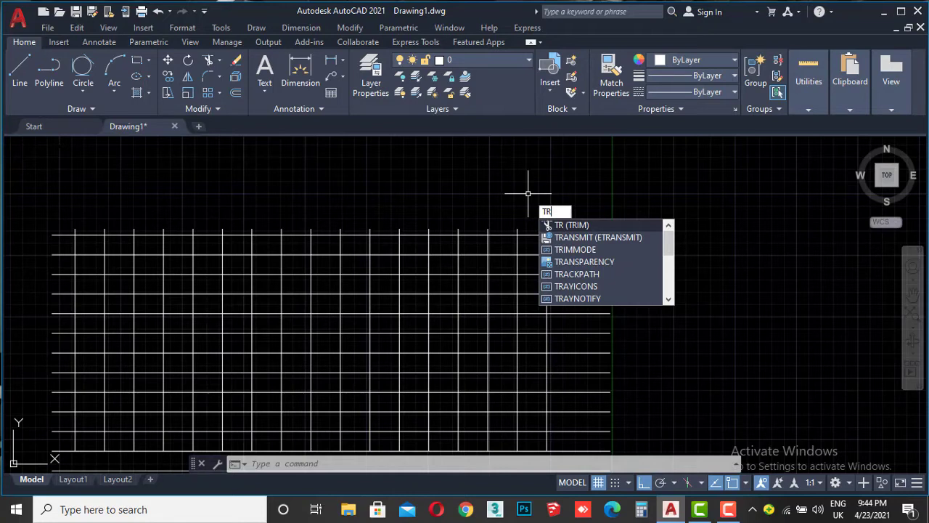
key(Return)
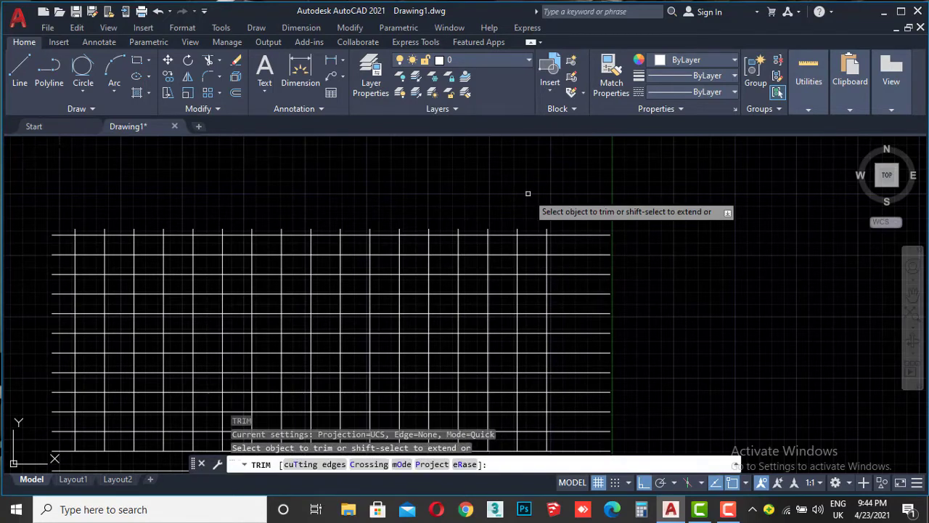
click(581, 233)
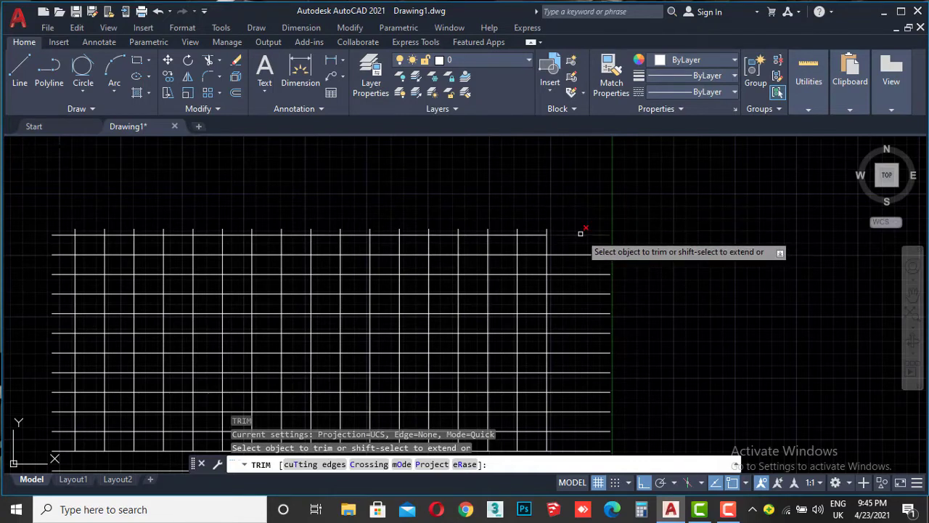
click(586, 252)
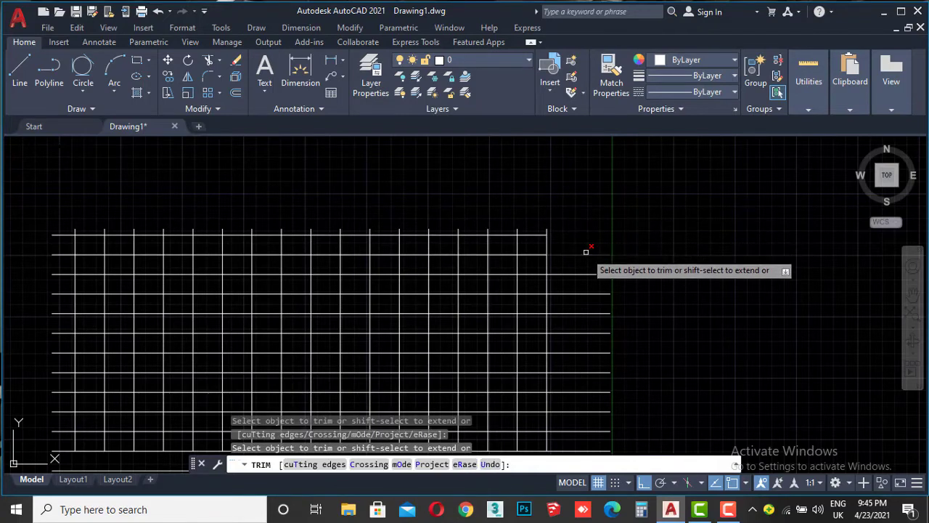
click(584, 274)
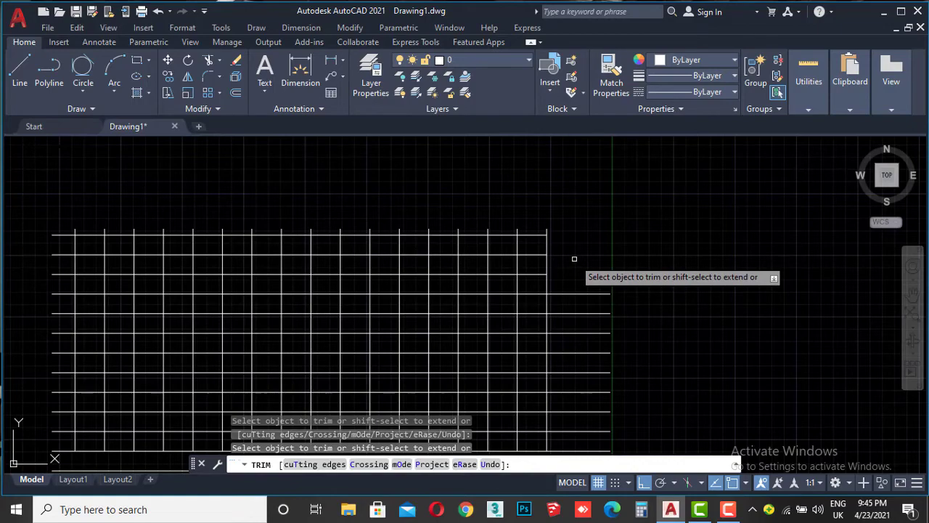
Trim the crossed lines using two fence selections across the grid.
scroll(570, 250, down, 2)
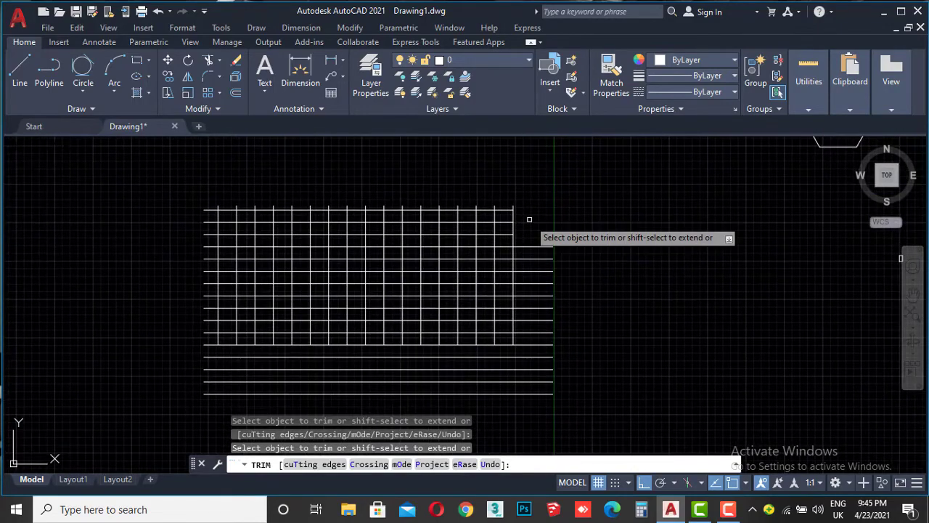
click(579, 217)
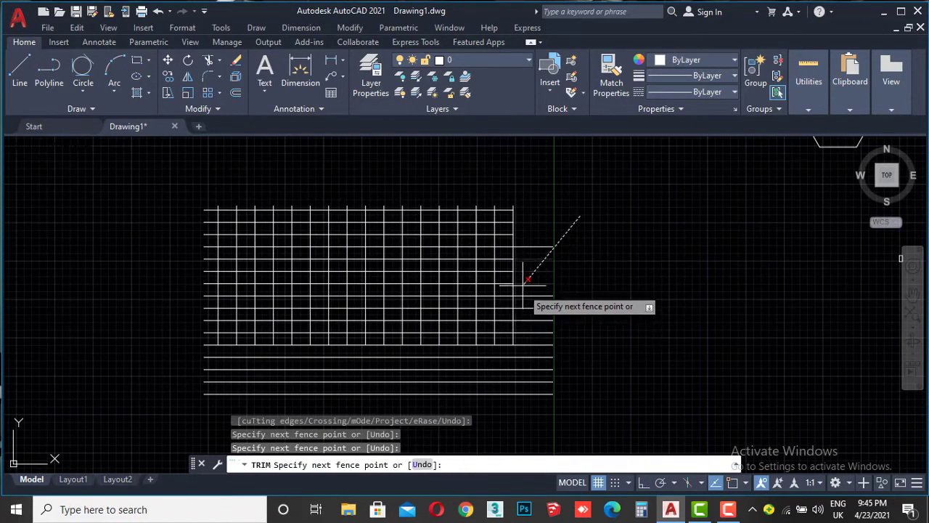
scroll(524, 284, up, 4)
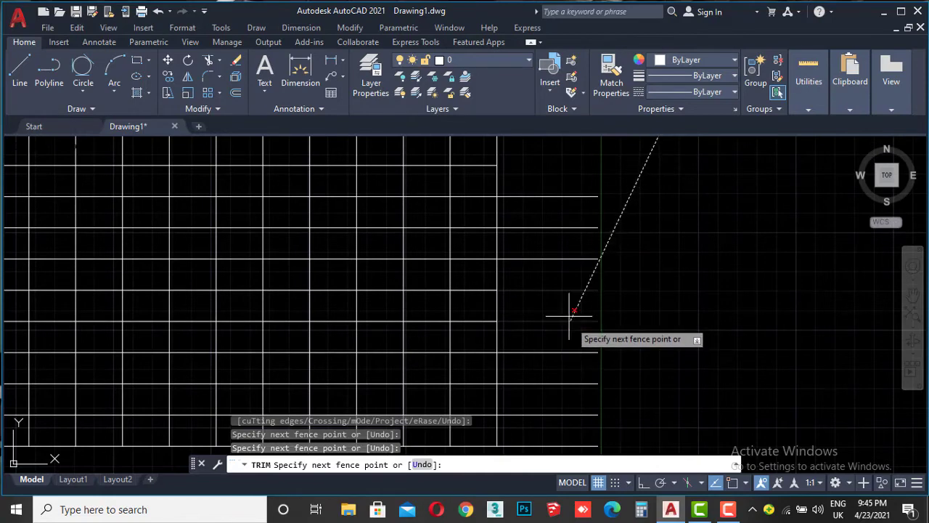
key(Return)
scroll(539, 212, down, 2)
click(546, 190)
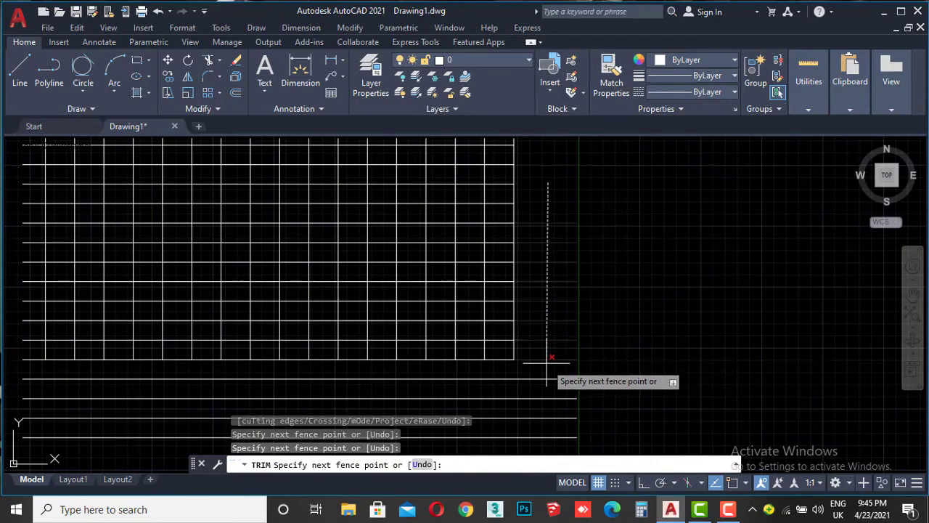
middle_drag(548, 384, 546, 332)
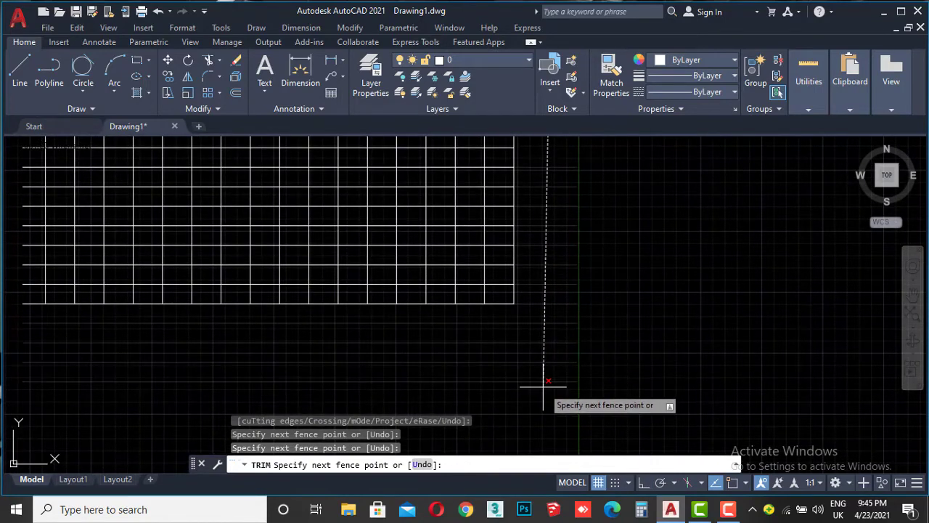
scroll(543, 385, down, 2)
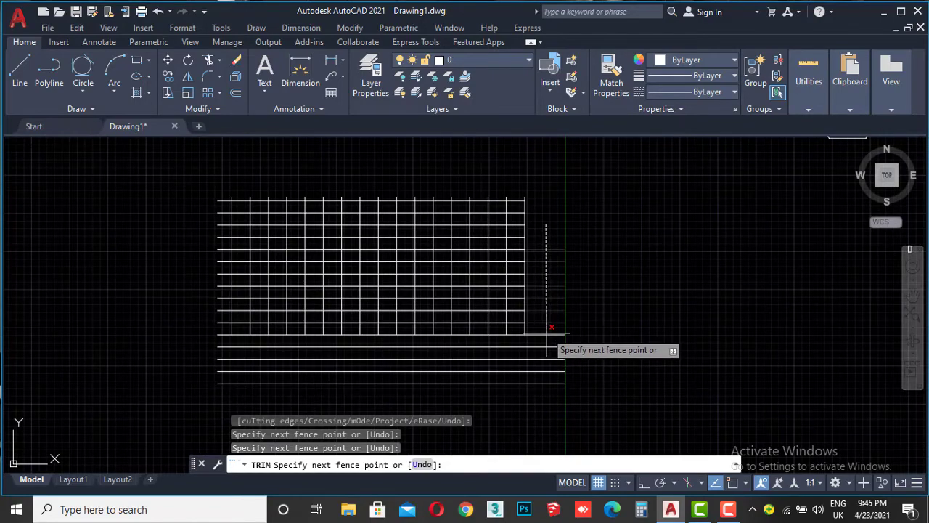
key(Return)
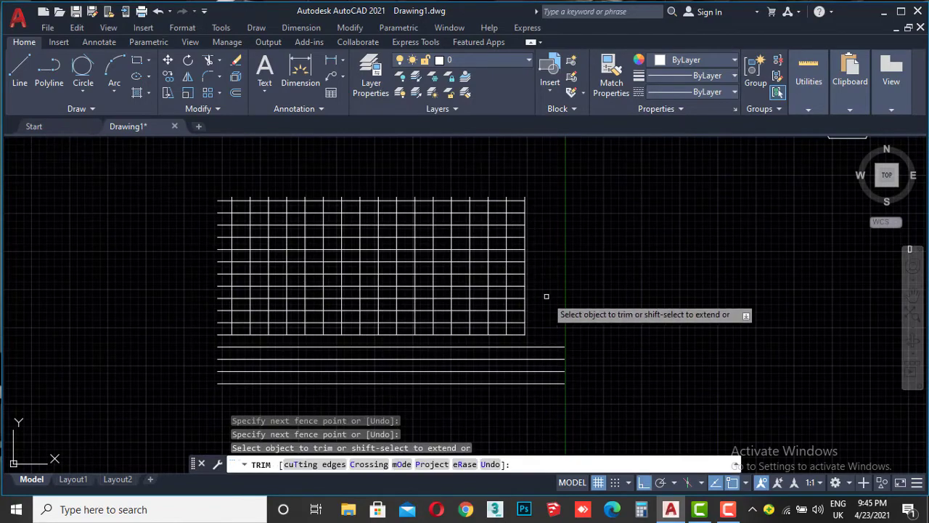
Trim the horizontal lines below the grid with another fence, then end trimming.
scroll(548, 298, up, 2)
middle_drag(550, 307, 601, 239)
scroll(602, 240, down, 1)
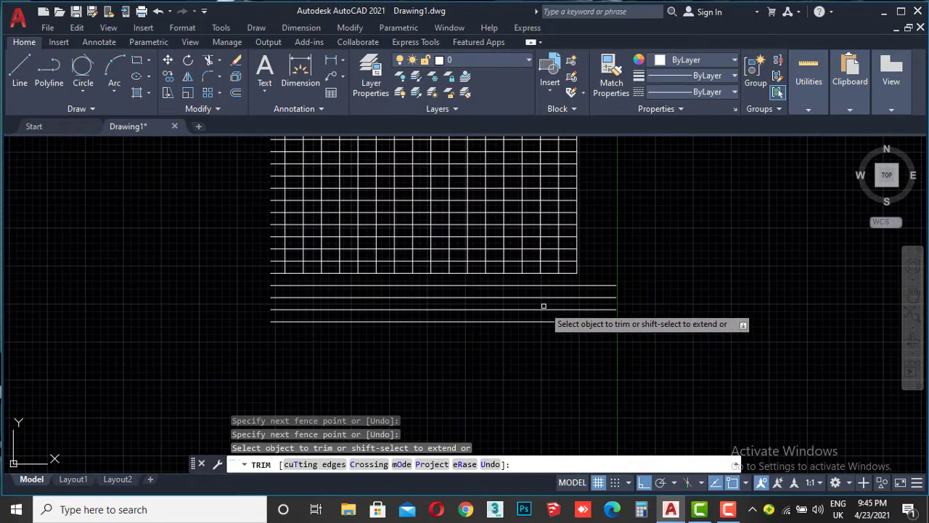
click(541, 288)
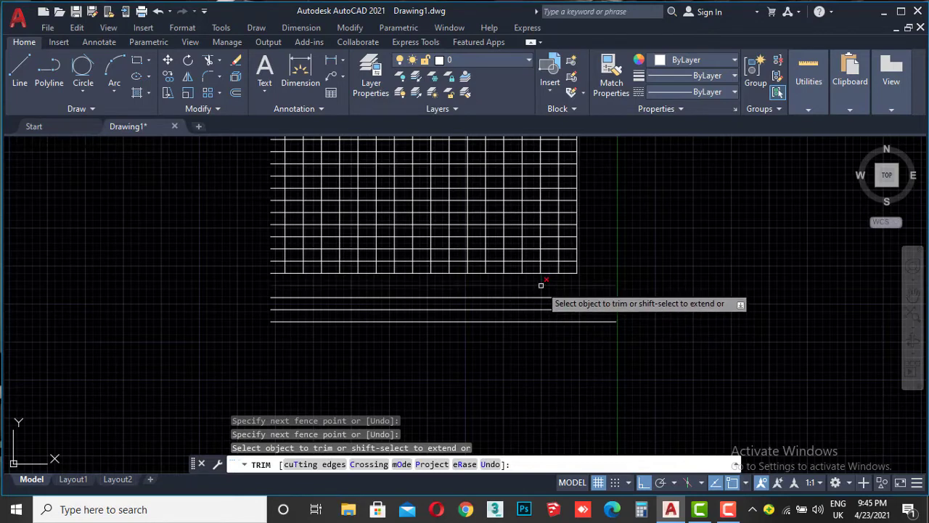
click(541, 288)
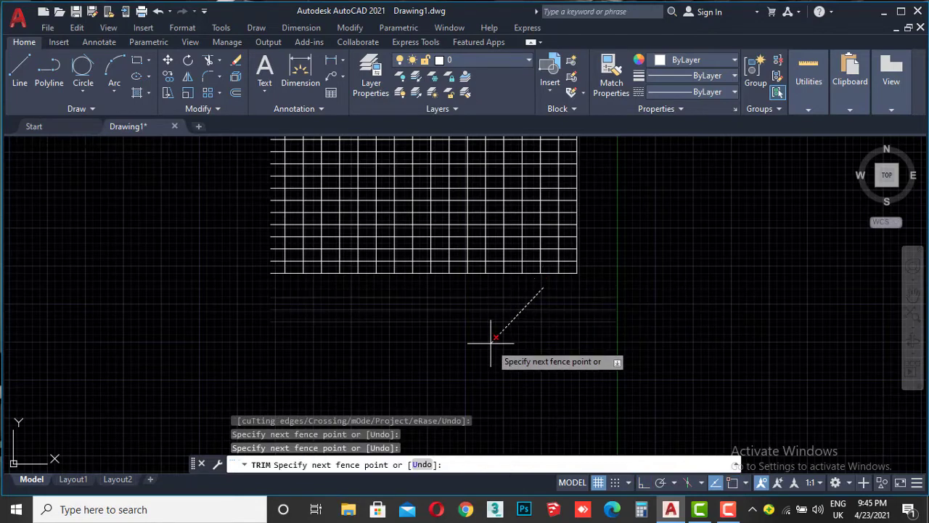
key(Return)
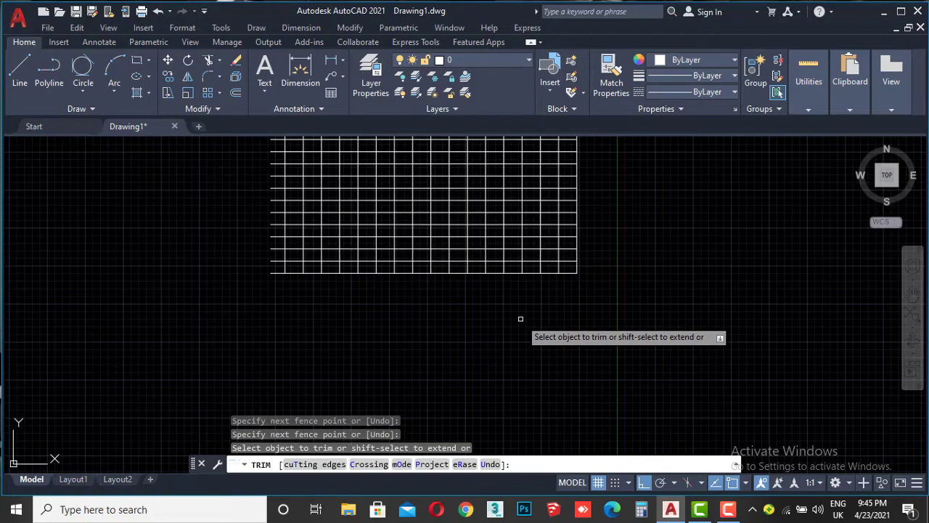
key(Escape)
Undo the last trim and delete the extra horizontal line under the grid.
key(ctrl+z)
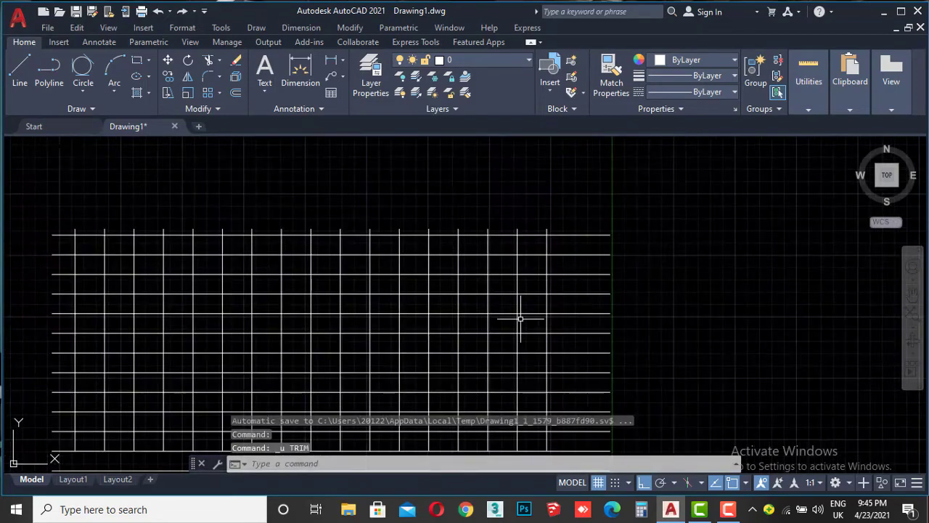
scroll(535, 257, down, 3)
scroll(519, 338, up, 3)
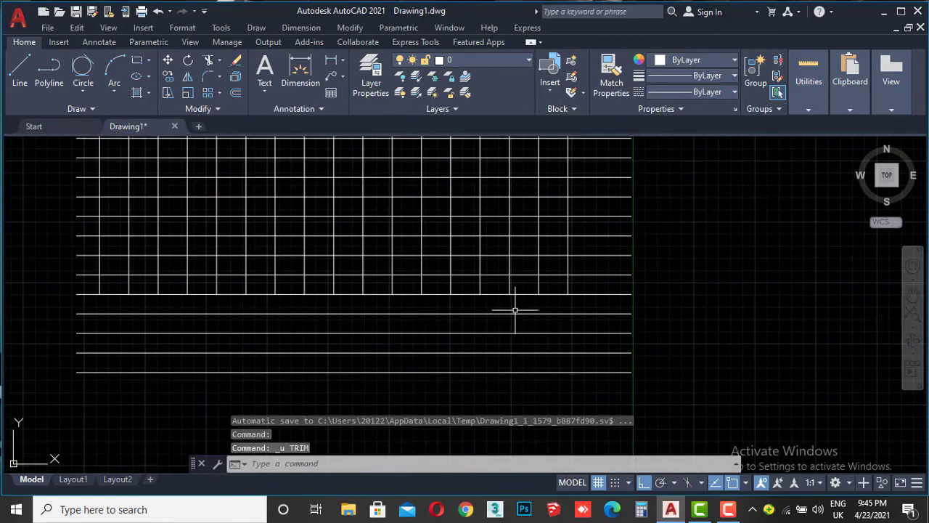
click(511, 308)
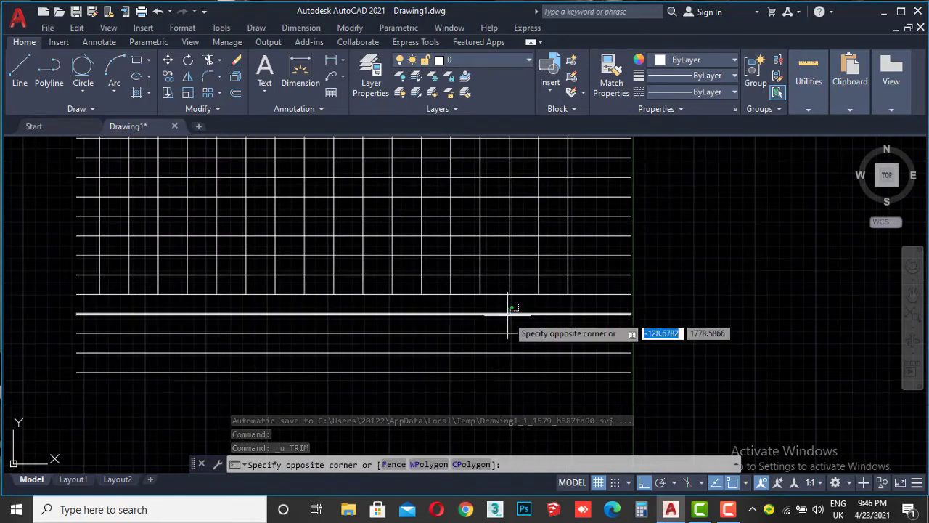
click(507, 316)
key(Delete)
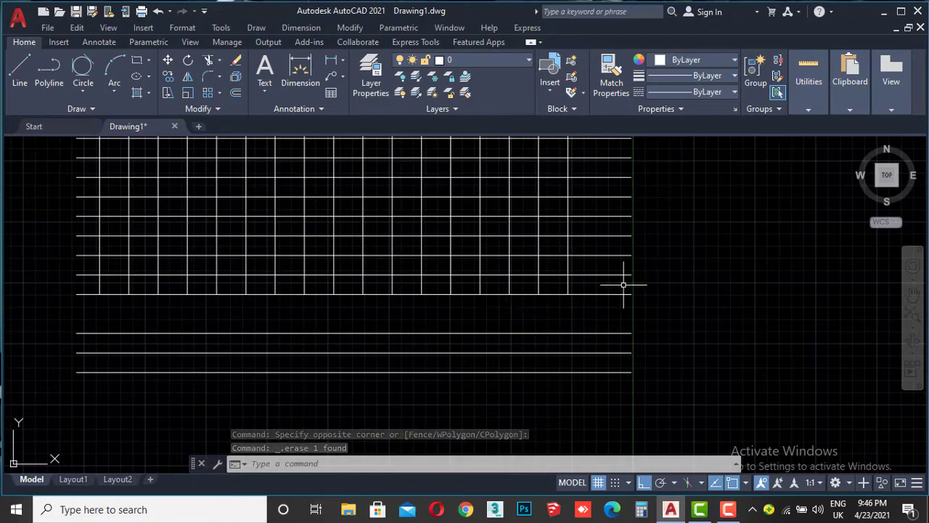
middle_drag(690, 261, 593, 305)
scroll(603, 283, down, 2)
middle_drag(622, 254, 553, 277)
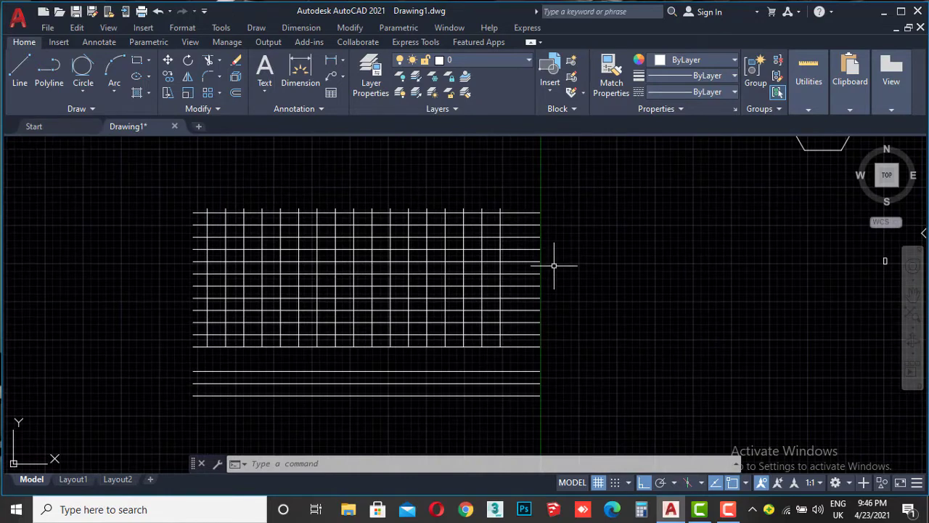
Trim the overhanging line ends on the grid's right edge with two fences.
text(TR)
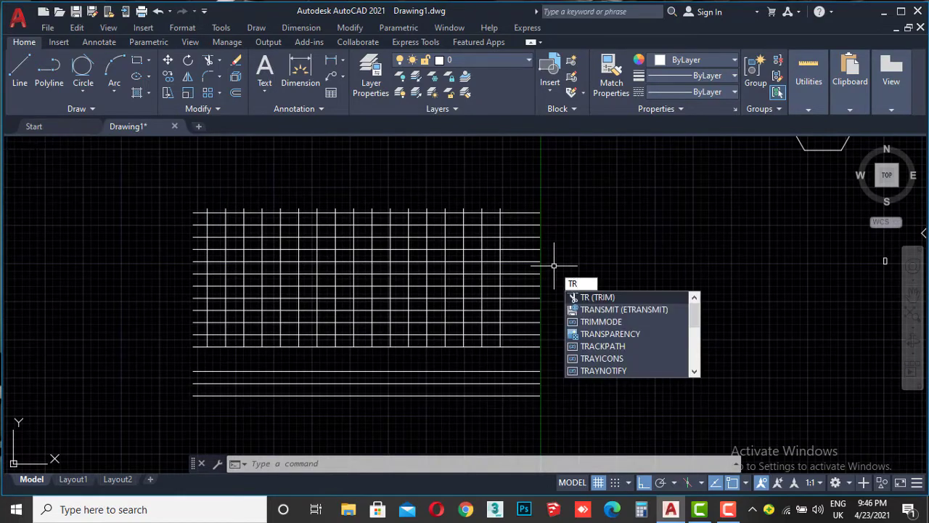
key(Return)
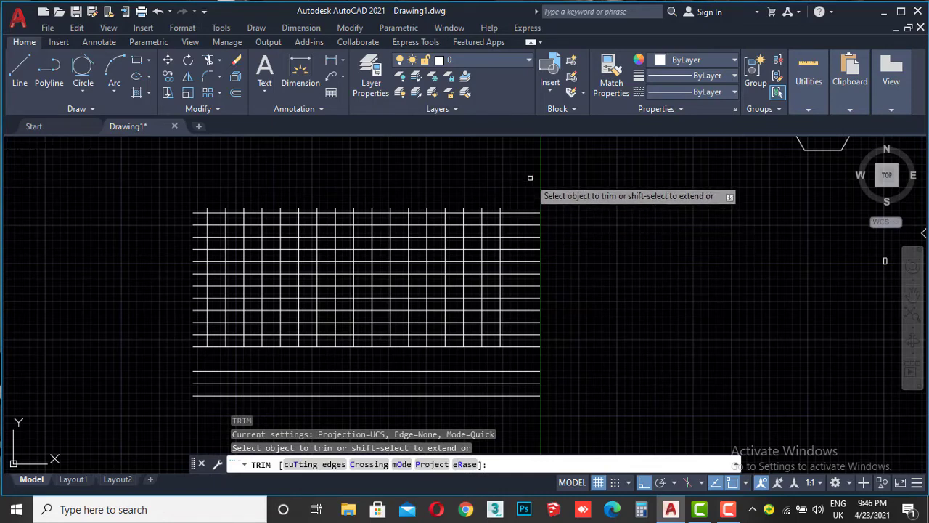
click(530, 178)
key(Return)
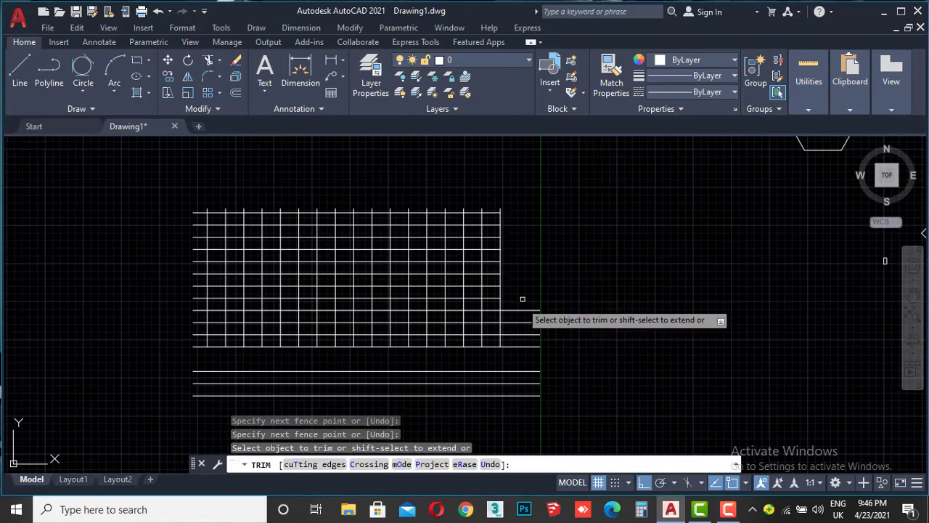
click(525, 282)
key(Return)
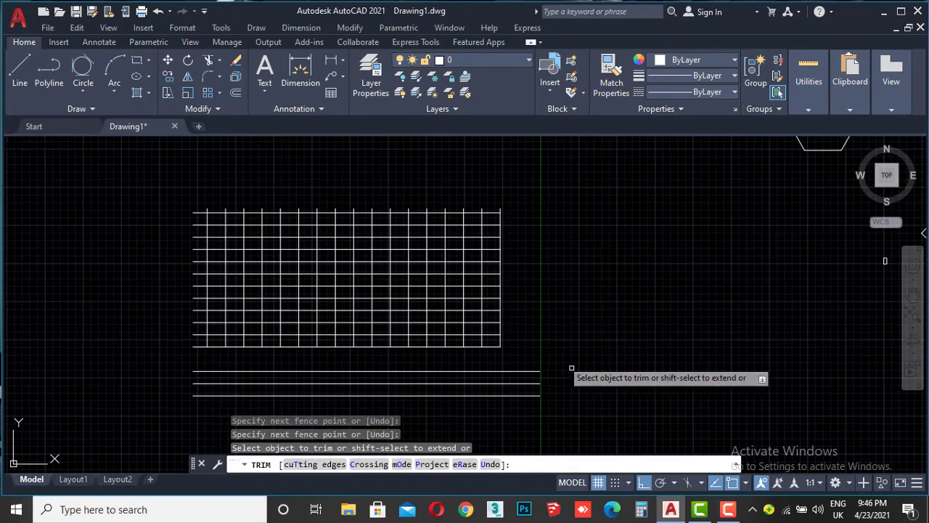
Fence-trim the remaining overhanging stubs along the grid's top edge.
click(600, 484)
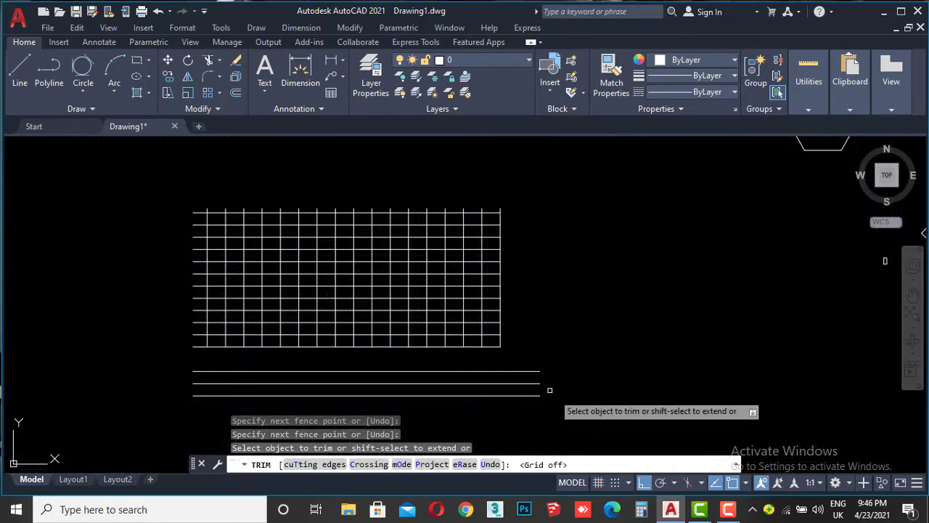
middle_drag(211, 224, 316, 216)
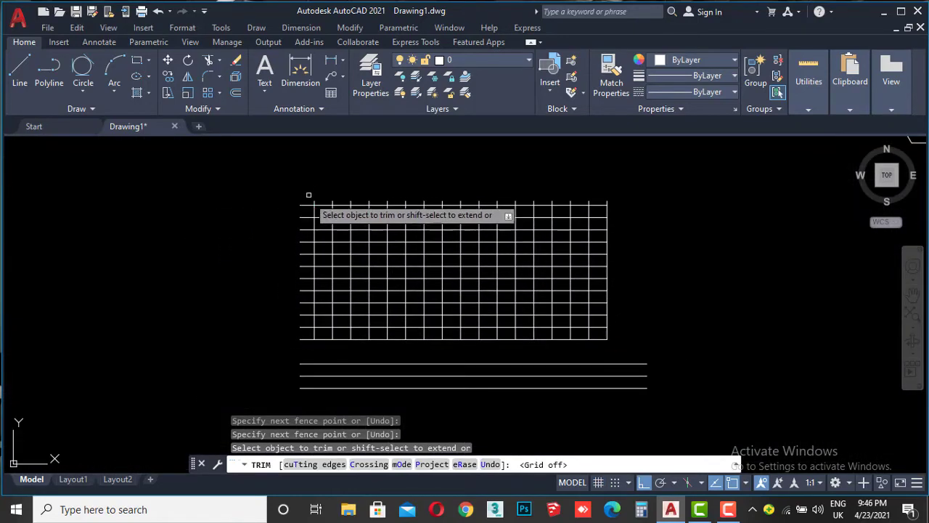
click(307, 184)
key(Return)
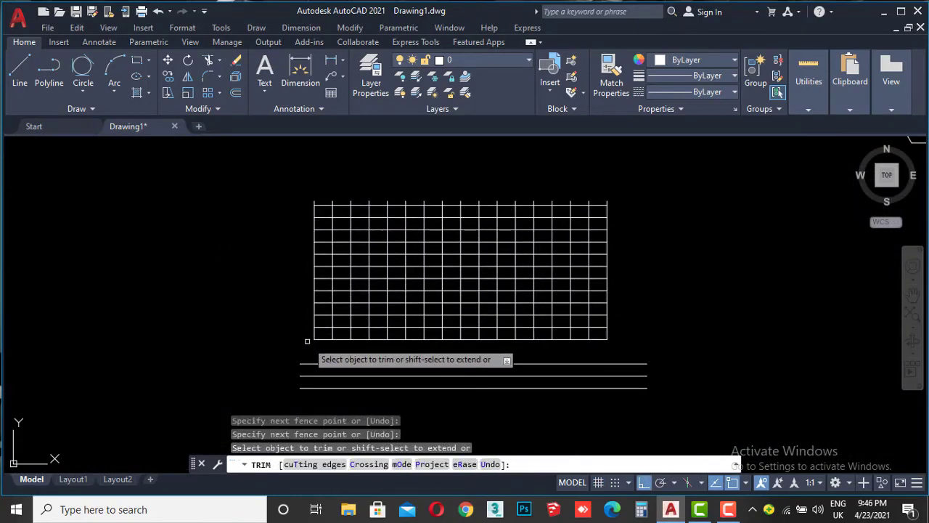
scroll(589, 194, up, 2)
click(687, 198)
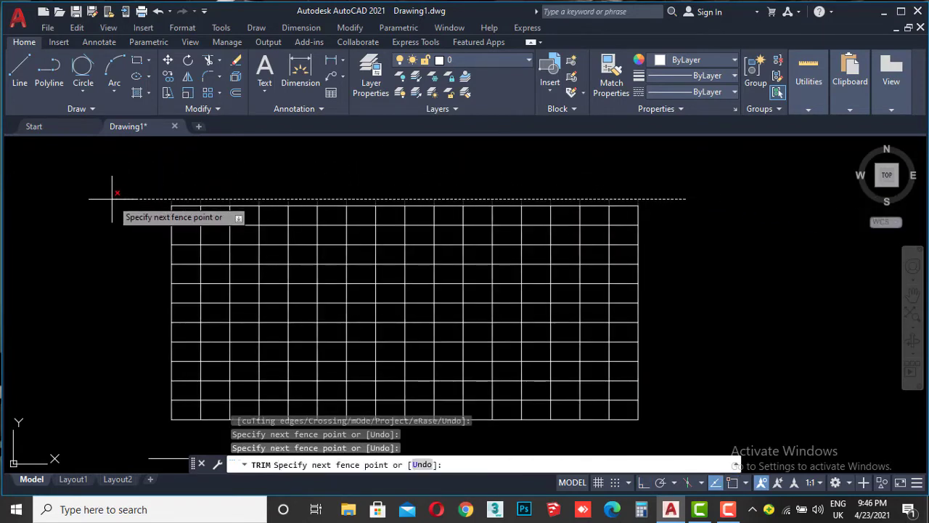
key(Return)
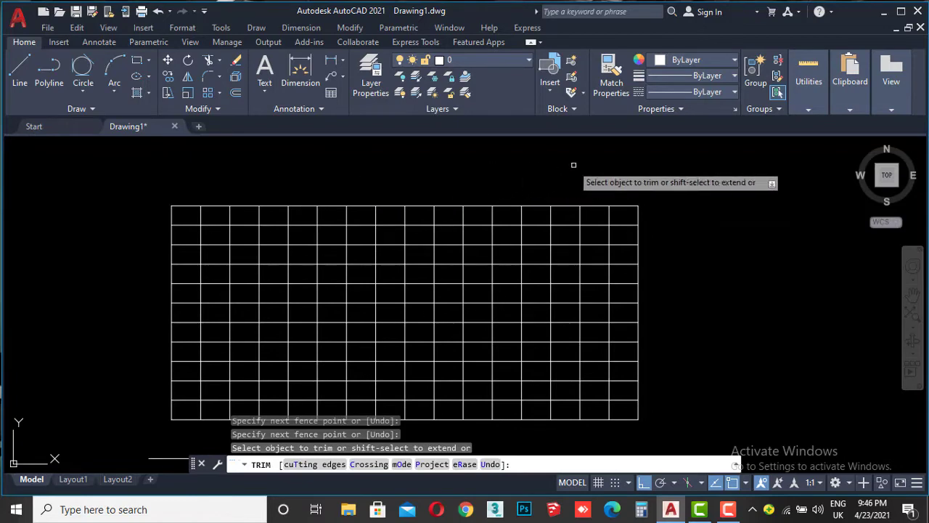
scroll(512, 190, up, 2)
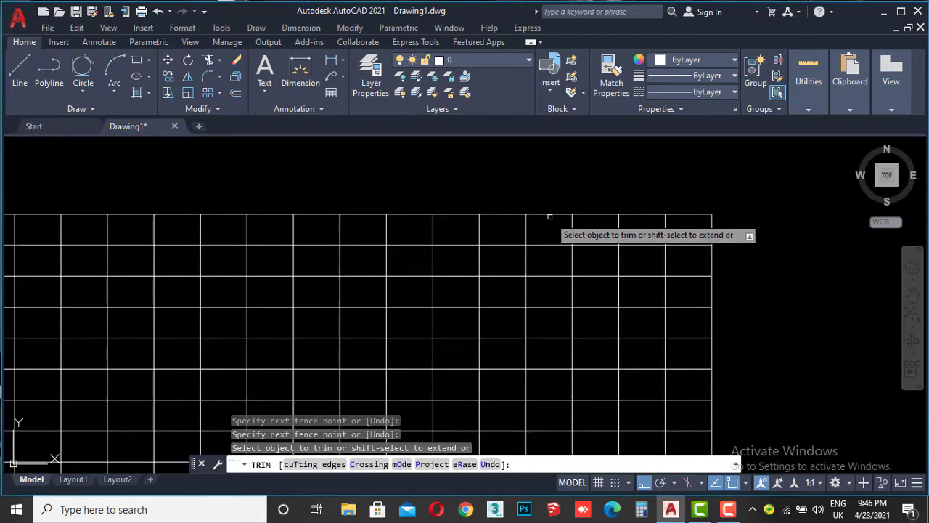
Trim the top edge and the vertical and horizontal segments at the grid's upper right to open the notch.
click(550, 215)
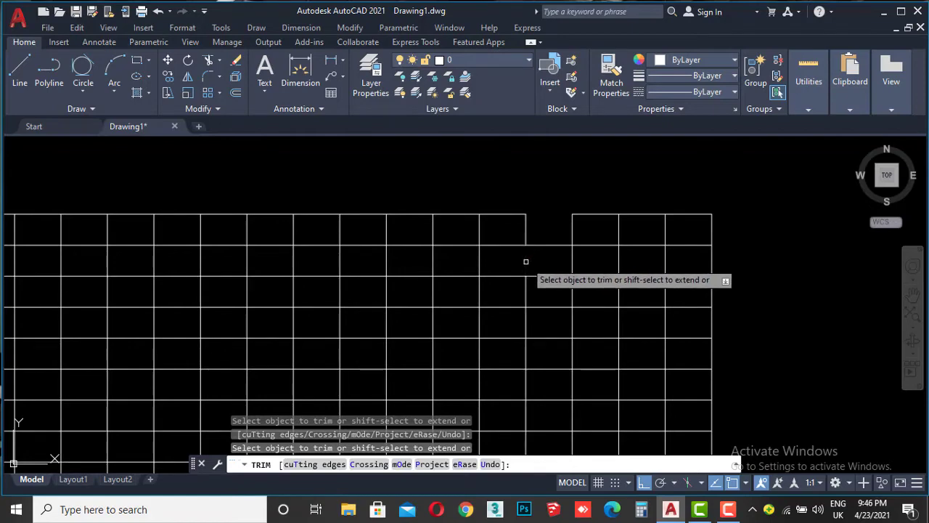
click(526, 225)
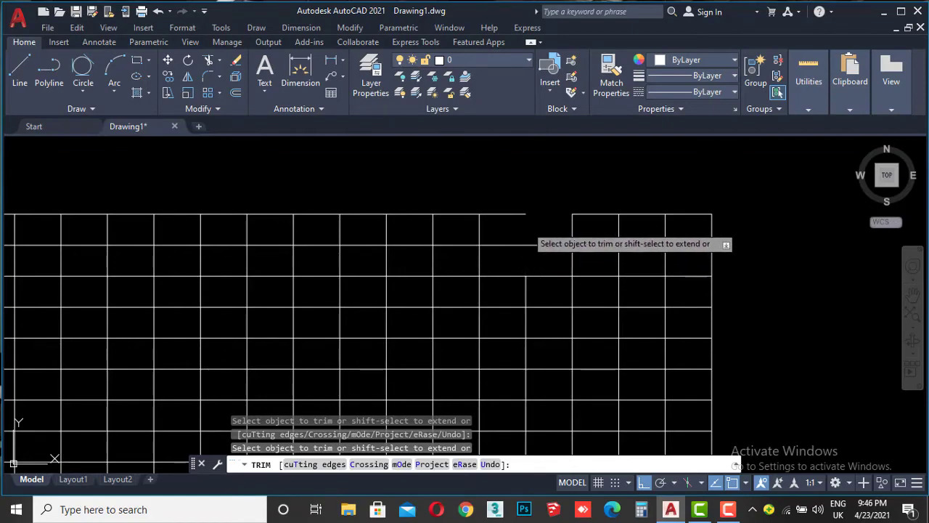
click(479, 229)
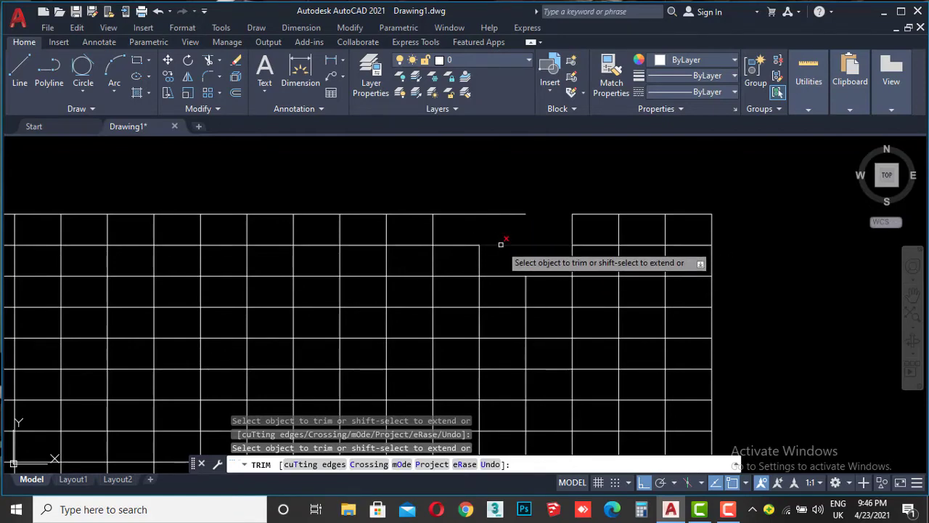
click(463, 245)
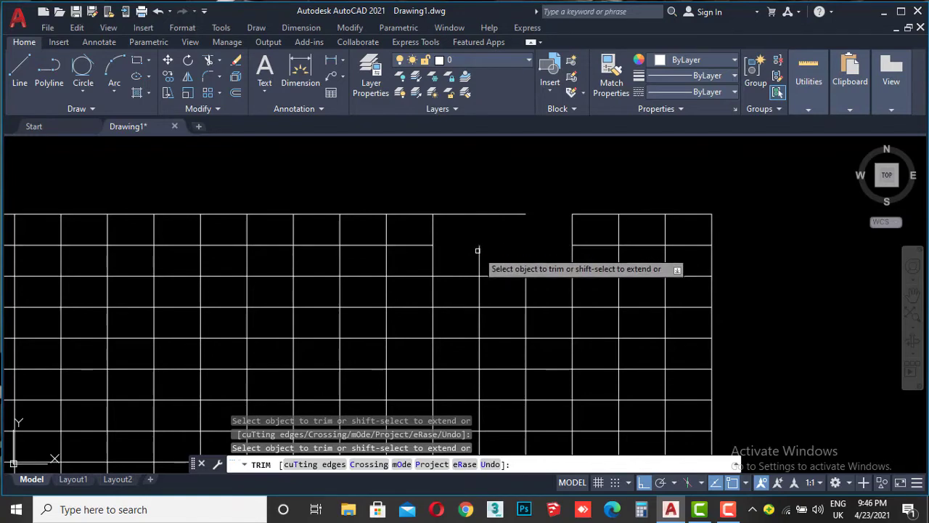
click(481, 254)
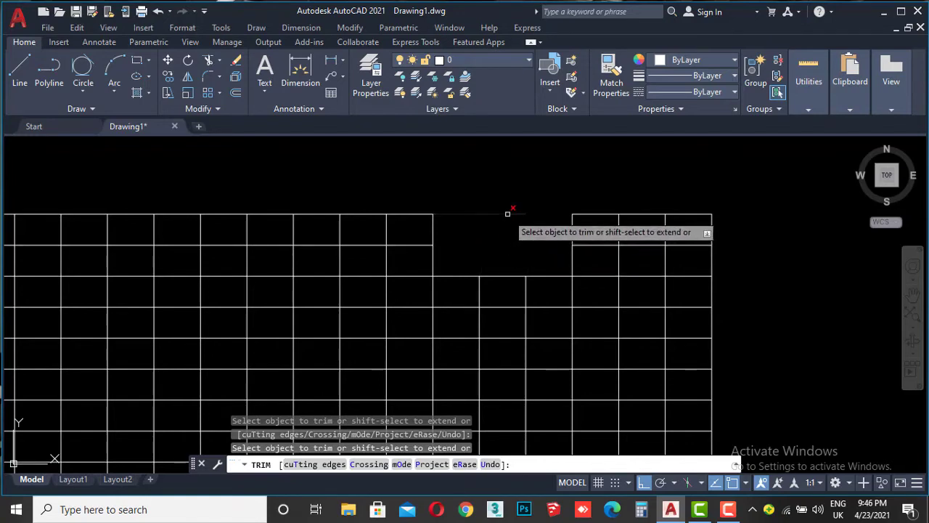
click(507, 213)
middle_drag(462, 247, 458, 208)
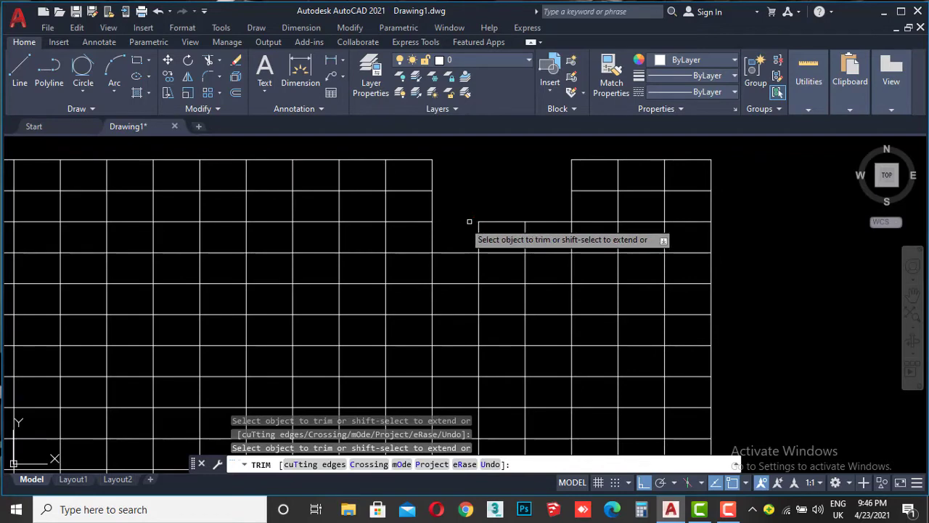
Fence-trim the leftover segments at the top of the notch.
click(553, 212)
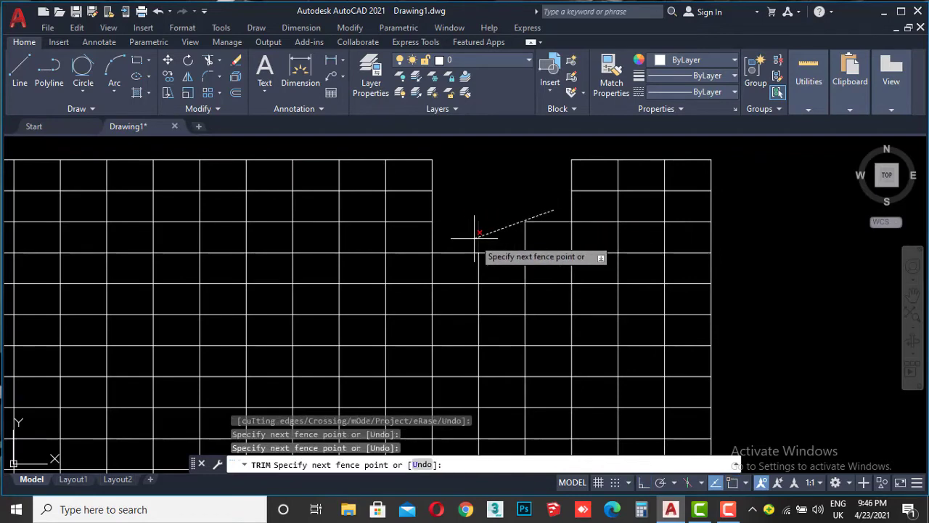
key(Return)
click(544, 204)
key(Return)
scroll(485, 203, down, 2)
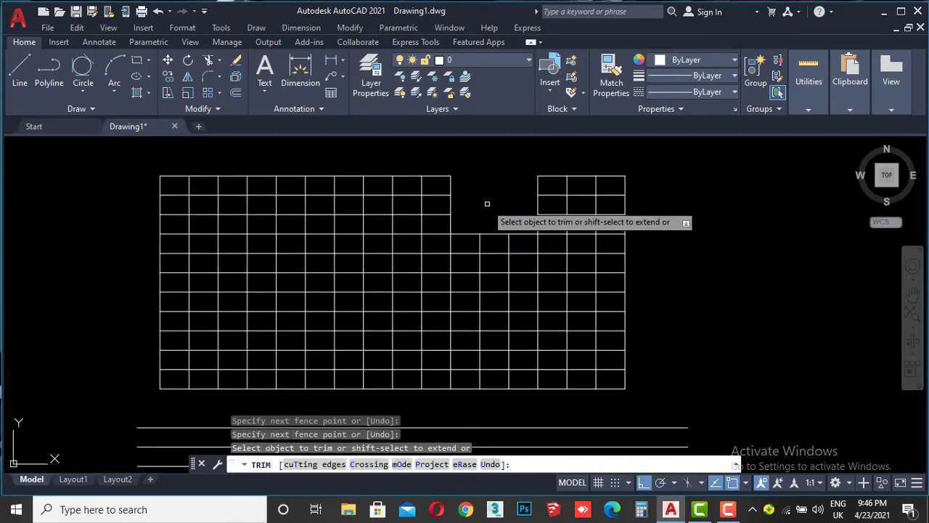
Fence-trim the segments down through the gap, then end Trim.
click(500, 201)
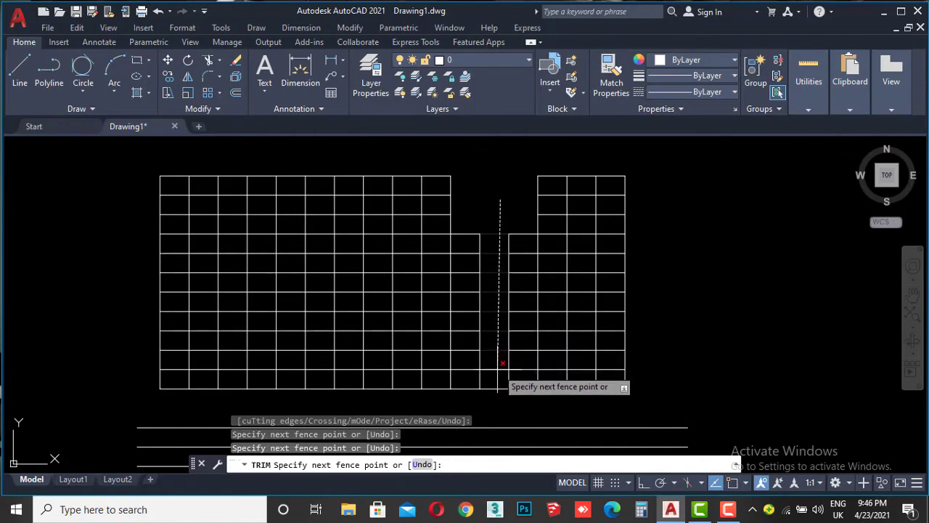
click(500, 364)
key(Return)
click(472, 214)
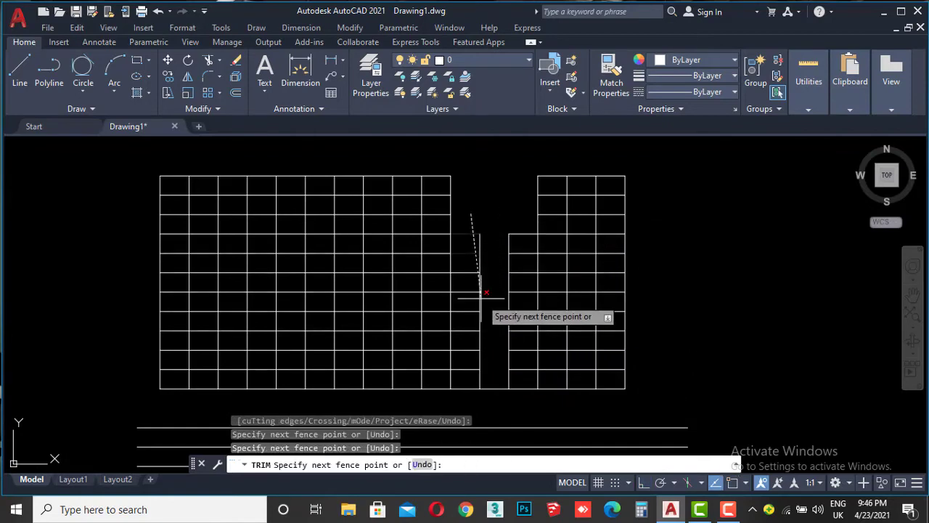
click(479, 356)
key(Return)
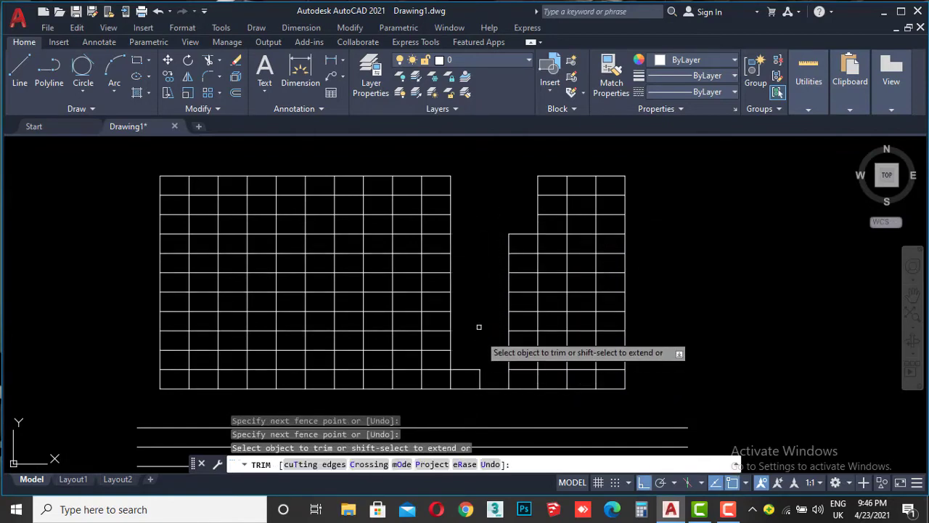
scroll(502, 182, down, 2)
middle_drag(502, 183, 504, 203)
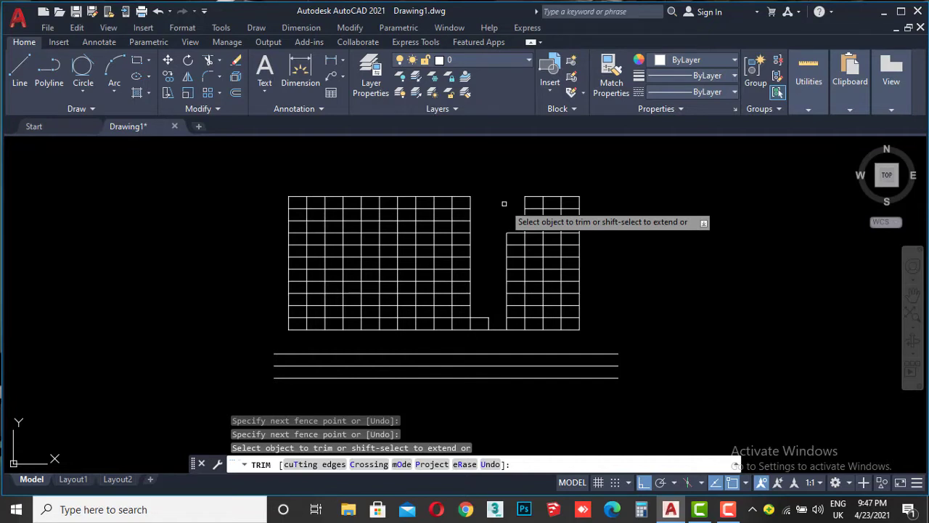
key(Escape)
key(Escape)
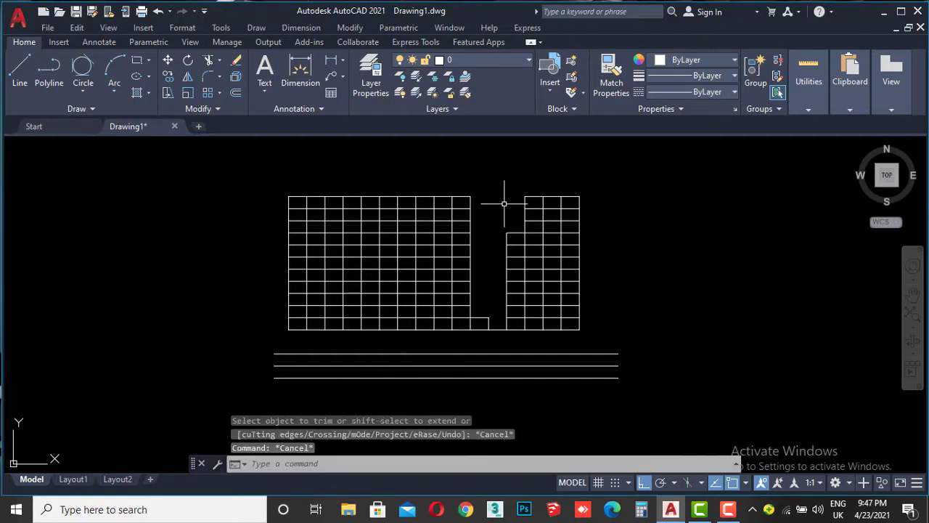
key(Escape)
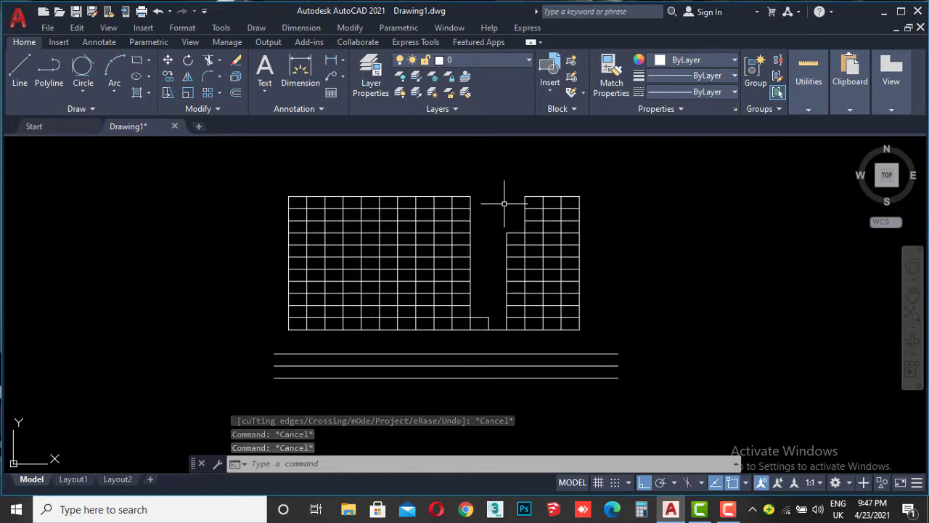
Check the Trim/Extend dropdown, then start EXTEND with the EX alias.
scroll(504, 203, up, 4)
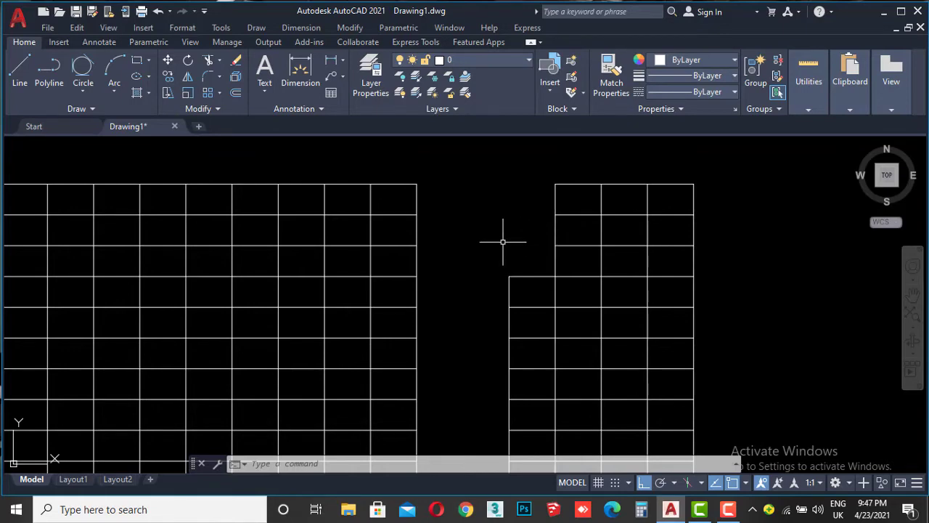
click(221, 62)
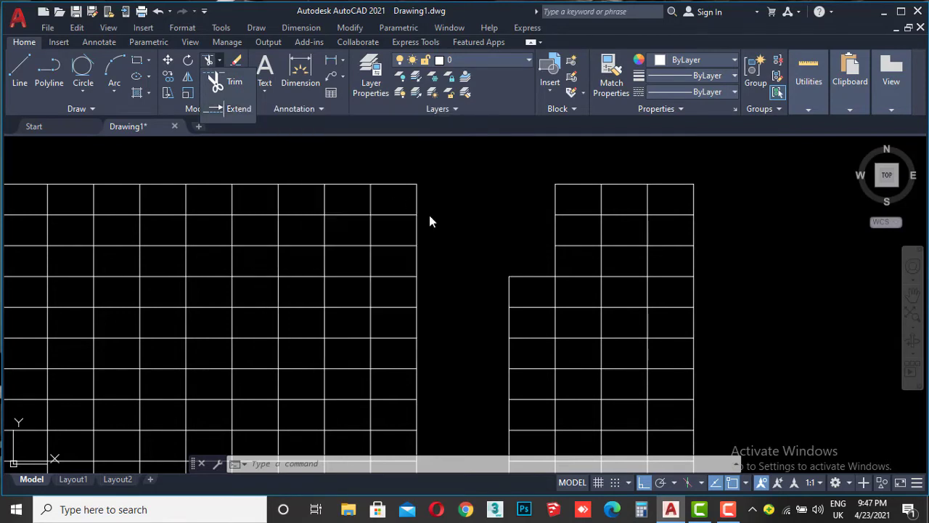
click(468, 198)
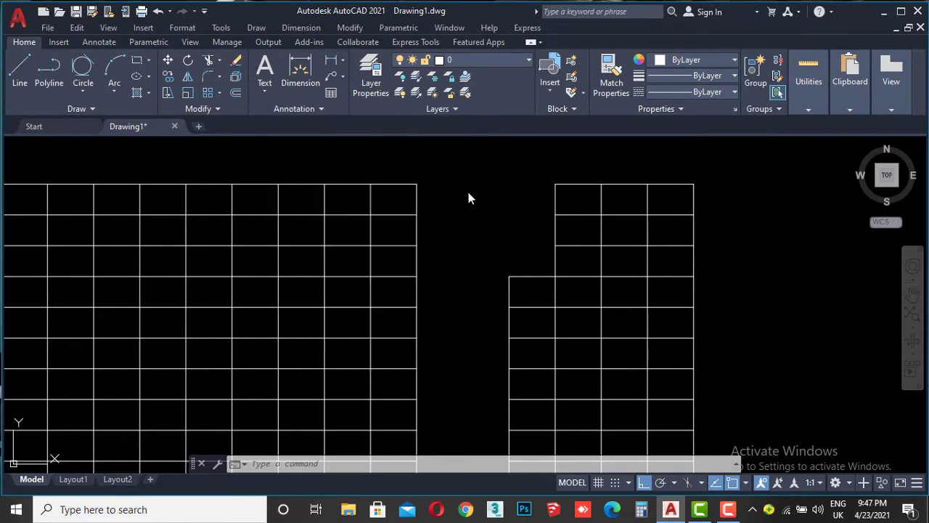
text(E)
text(X)
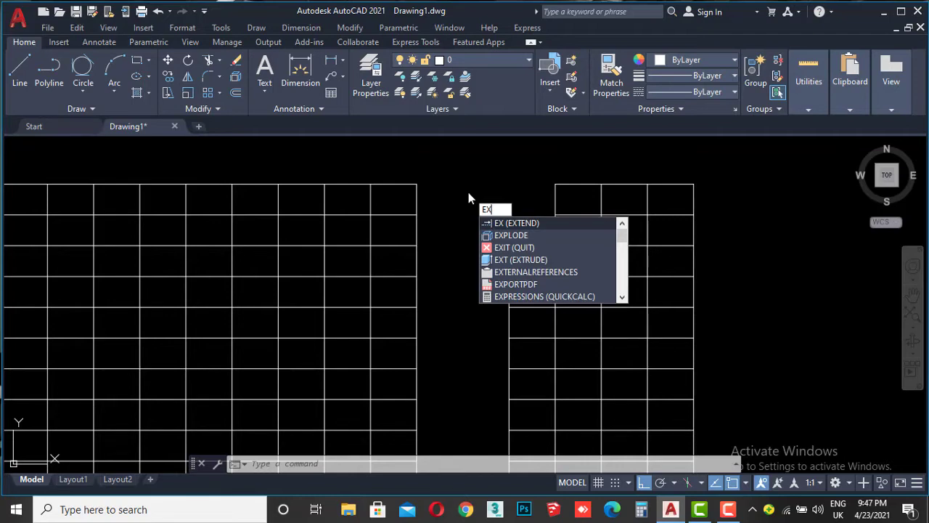
key(Return)
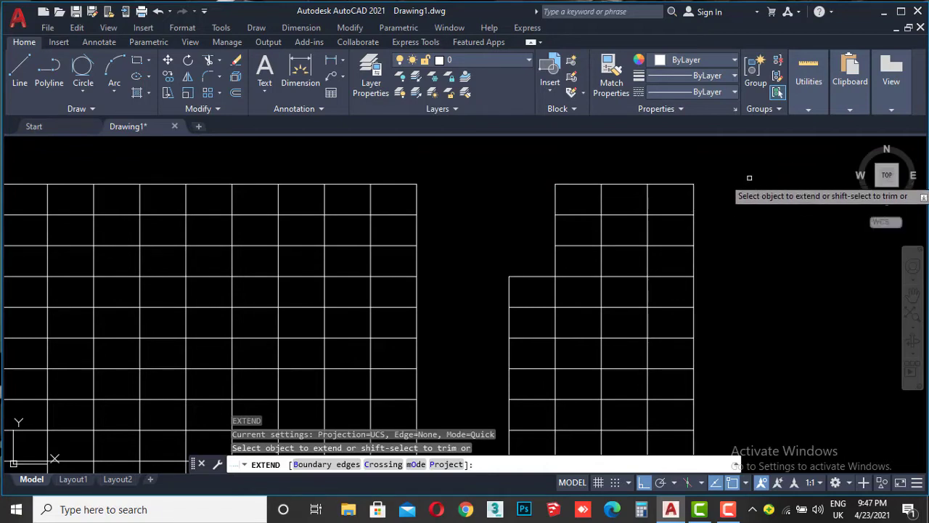
Extend the grid's top edge and row lines across the gap to the right grid.
click(567, 184)
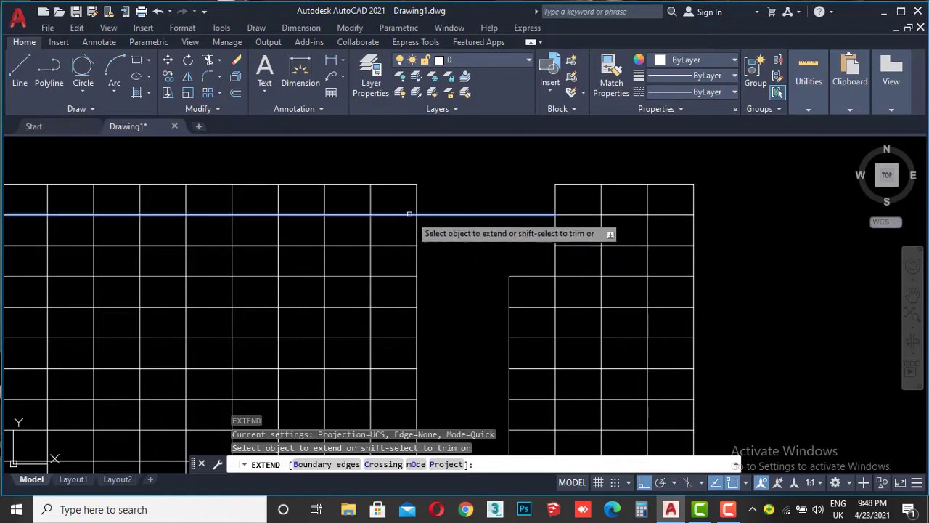
click(399, 184)
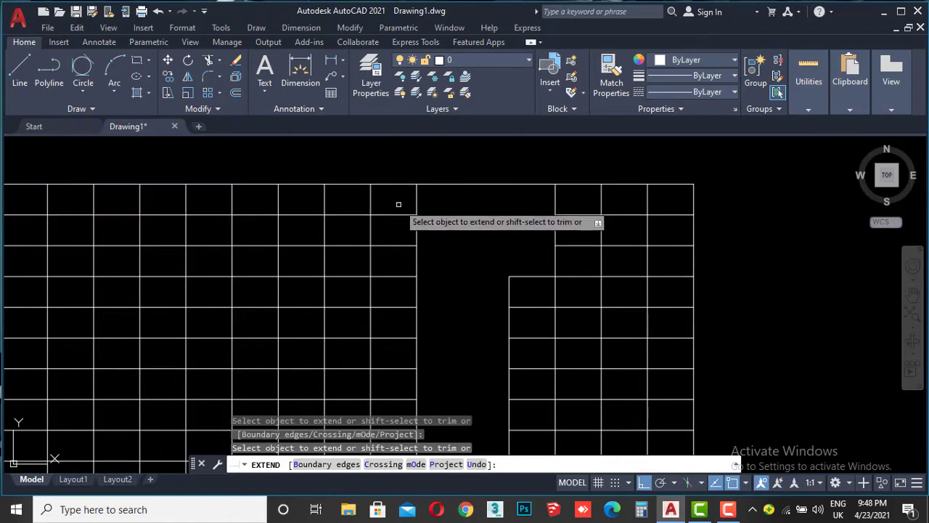
click(400, 246)
click(400, 277)
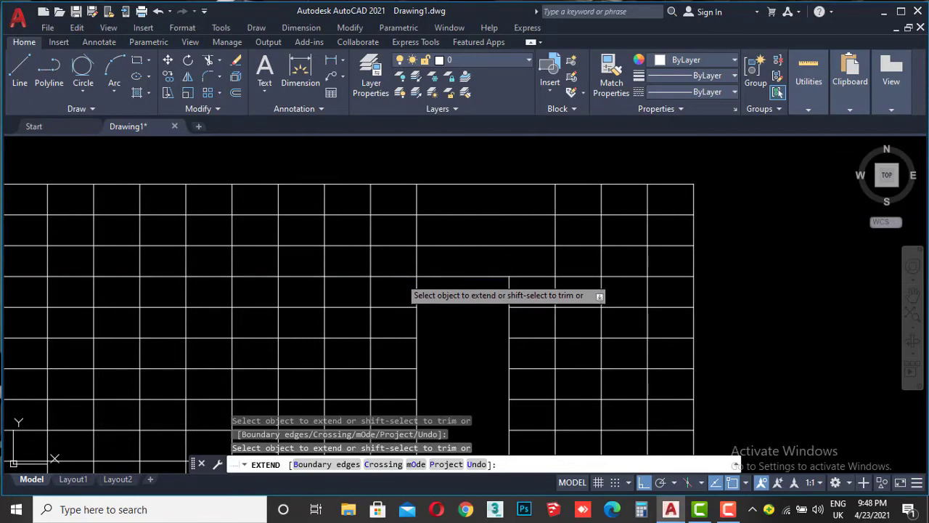
click(403, 308)
middle_drag(408, 326, 388, 210)
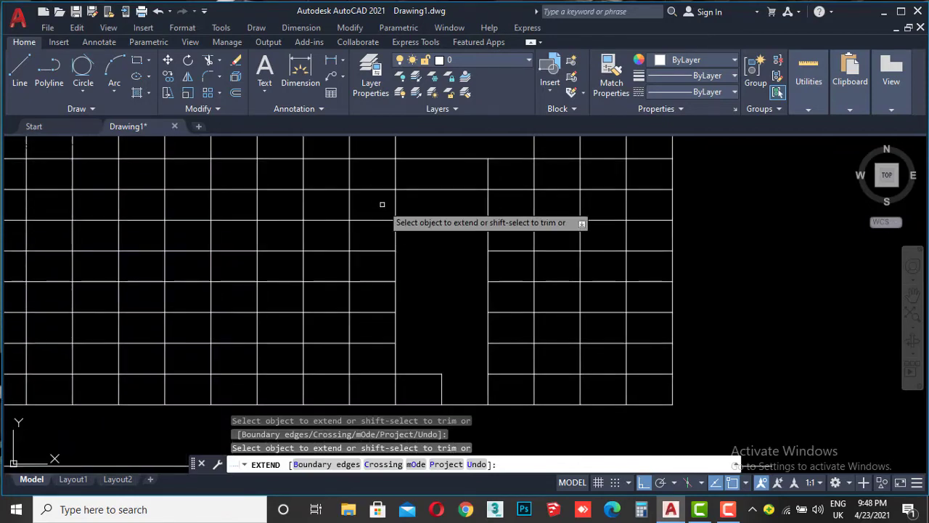
drag(382, 204, 376, 378)
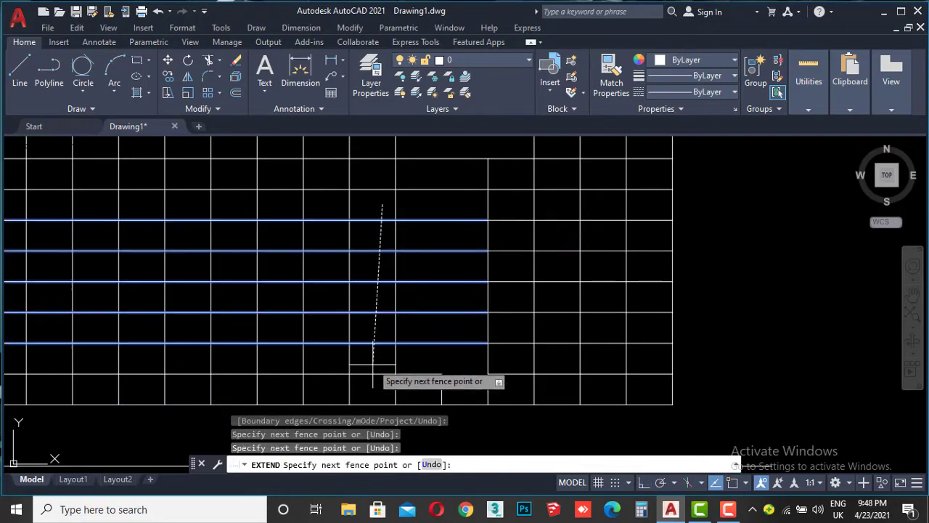
key(Return)
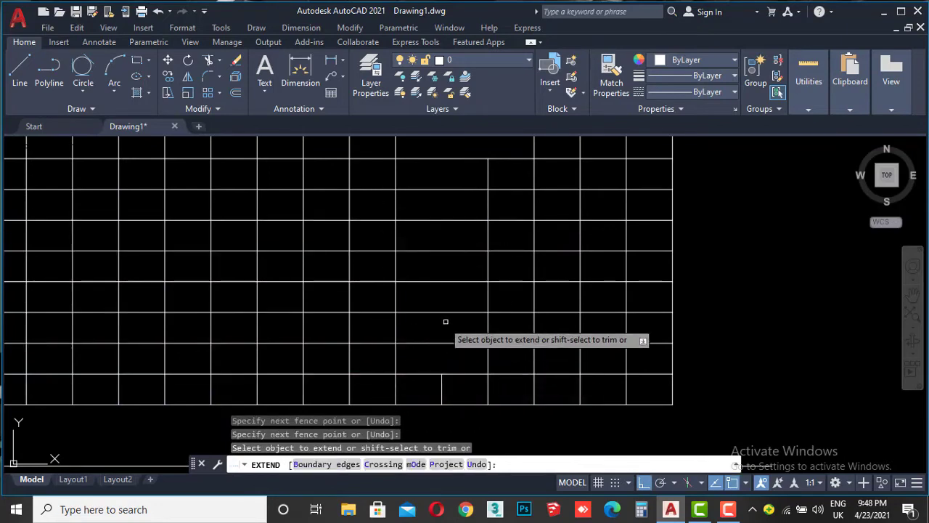
Remove the row pieces spanning the gap, then re-extend the middle and lower rows.
scroll(681, 337, down, 2)
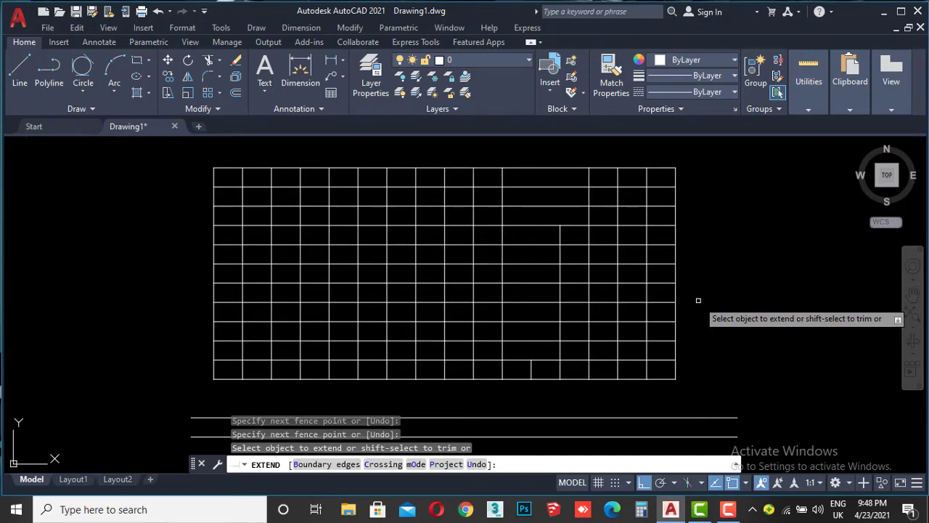
middle_drag(700, 251, 686, 290)
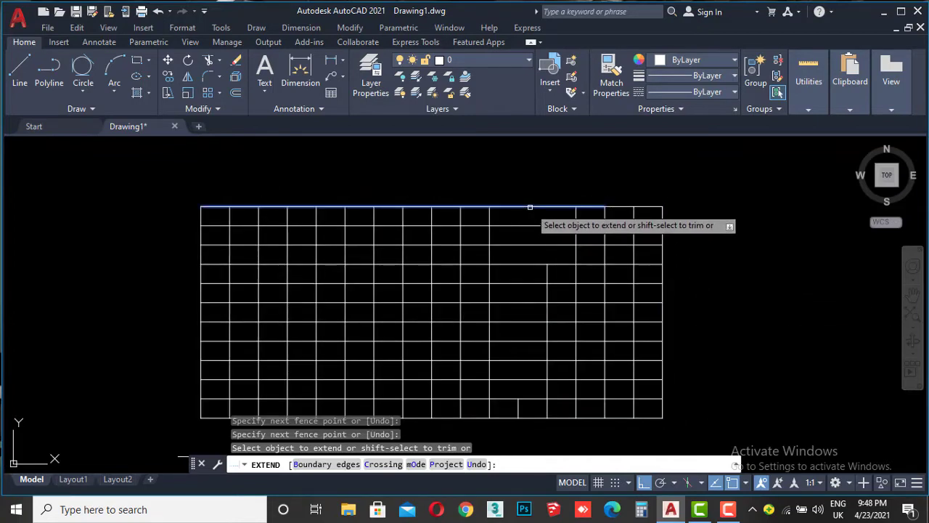
scroll(530, 207, up, 4)
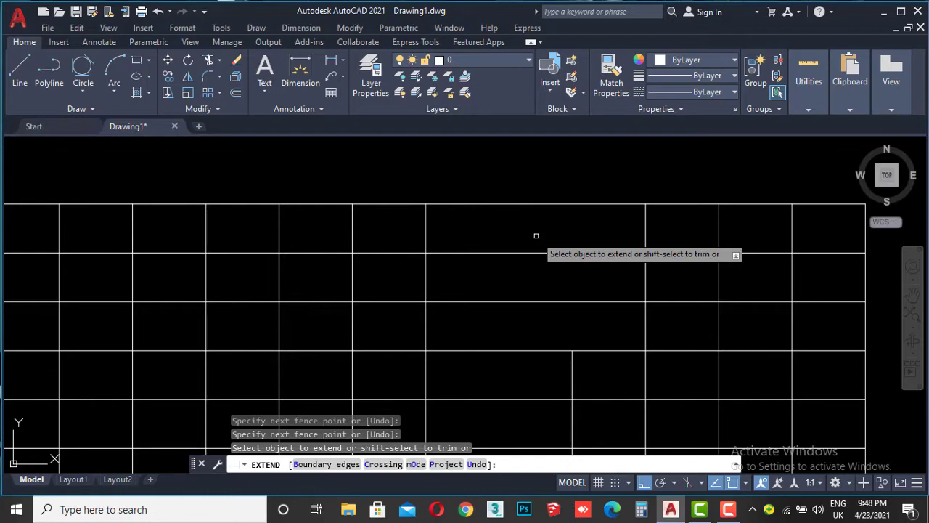
shift+click(543, 204)
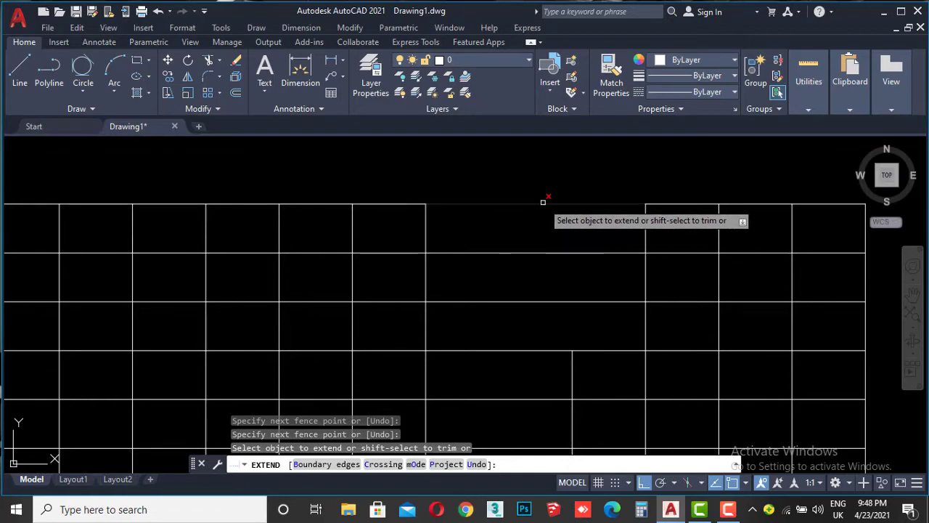
shift+click(551, 253)
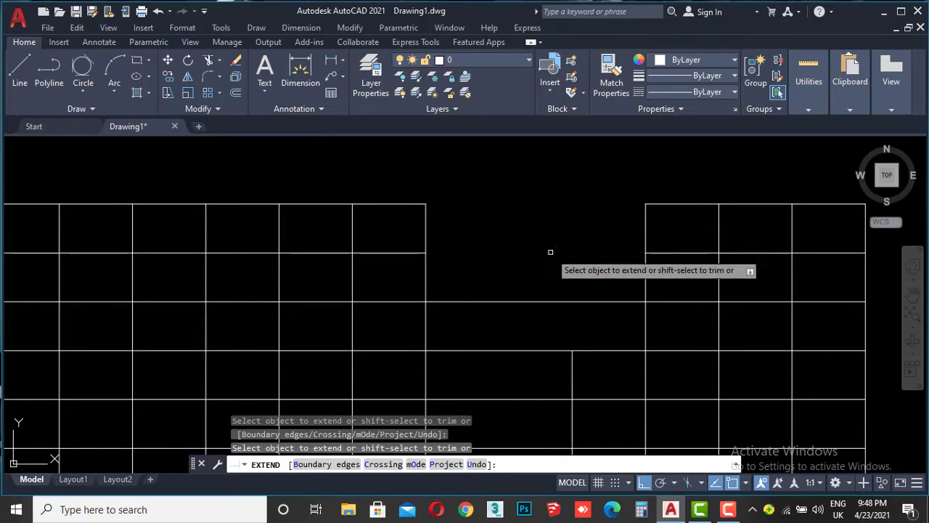
shift+click(548, 301)
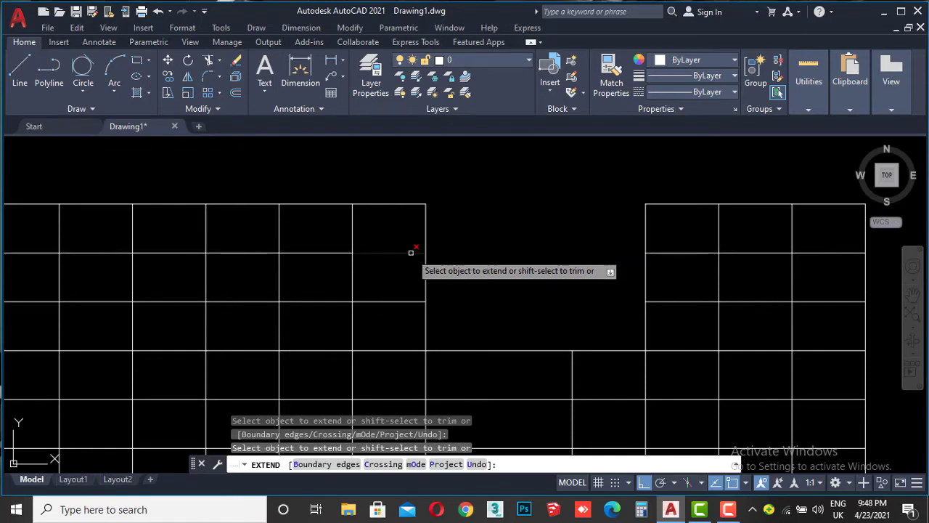
click(411, 252)
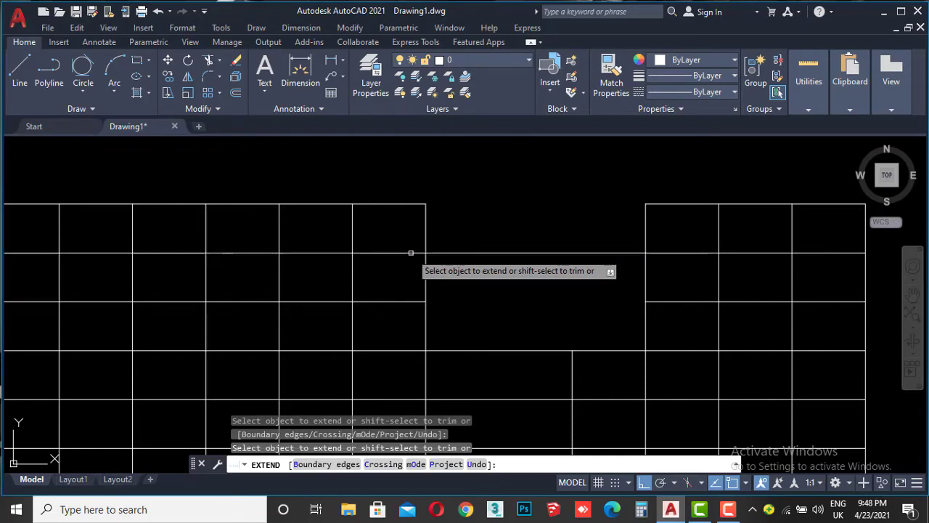
click(410, 302)
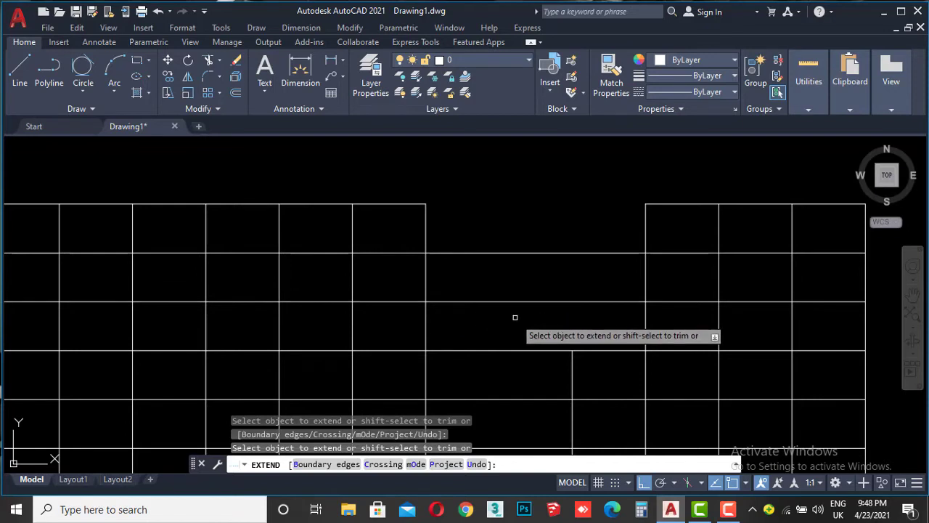
Exit Extend and start TRIM with the T alias.
key(Escape)
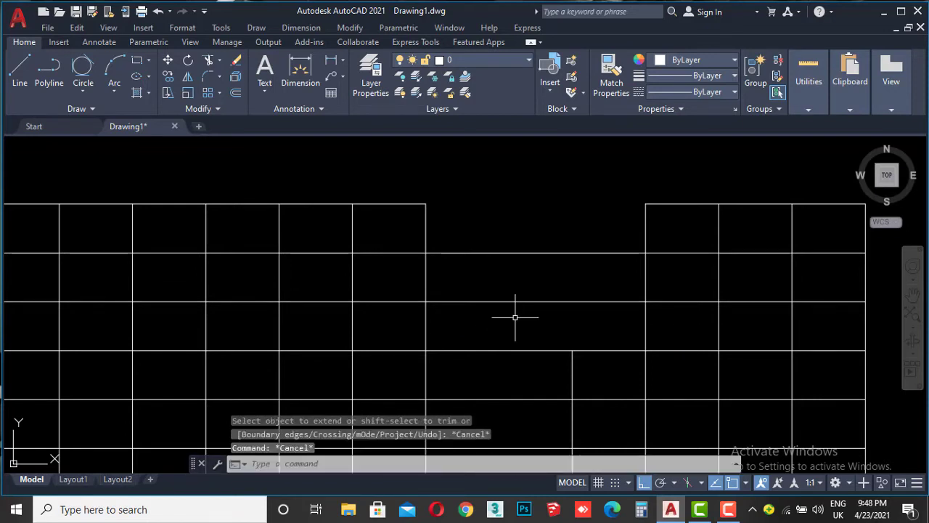
key(Escape)
key(Escape)
text(t)
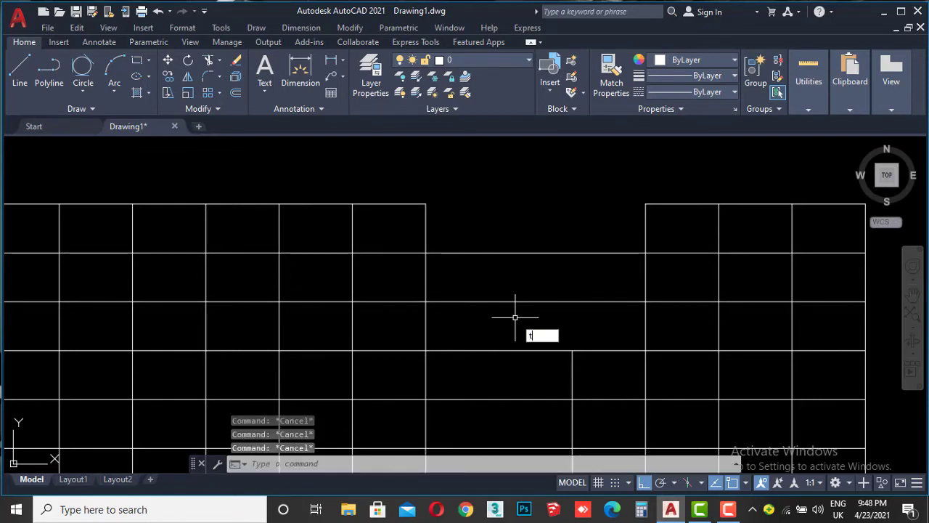
key(Return)
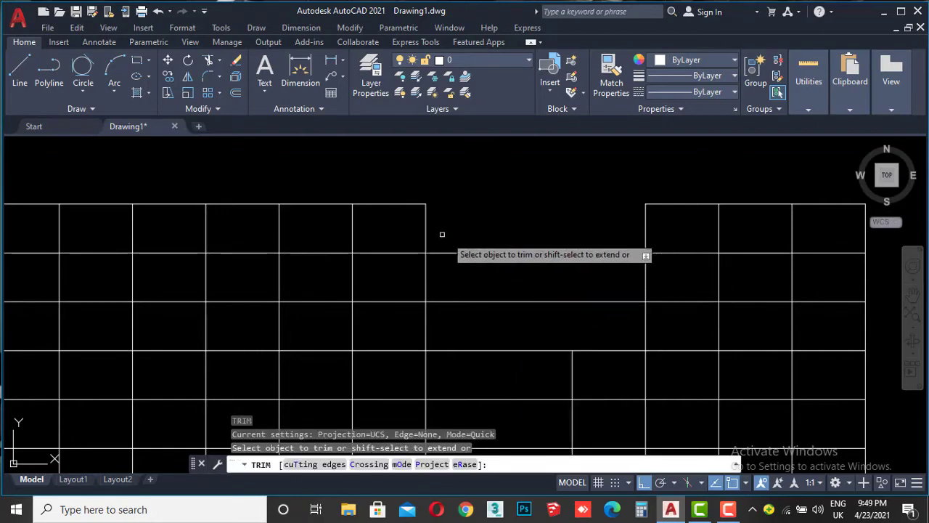
Extend the top line across the gap and the short vertical line up to it.
shift+click(406, 204)
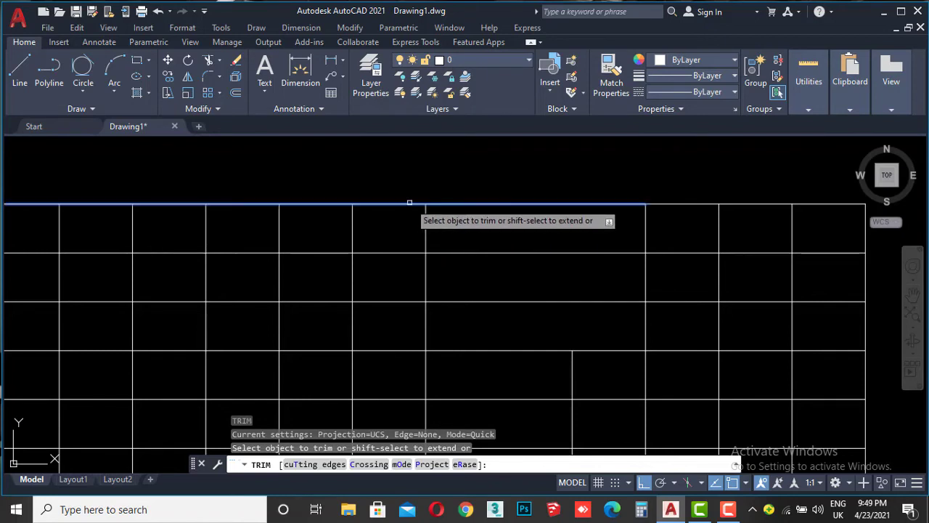
shift+click(409, 204)
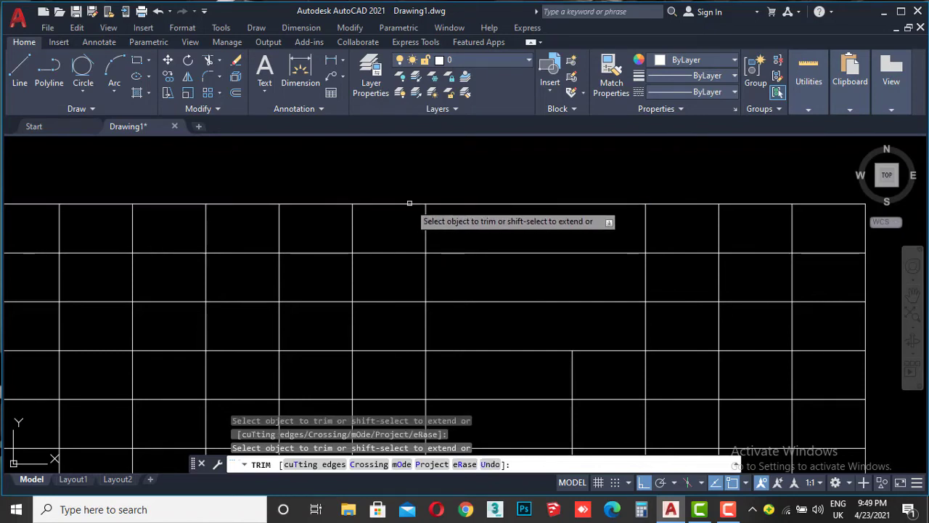
shift+click(570, 365)
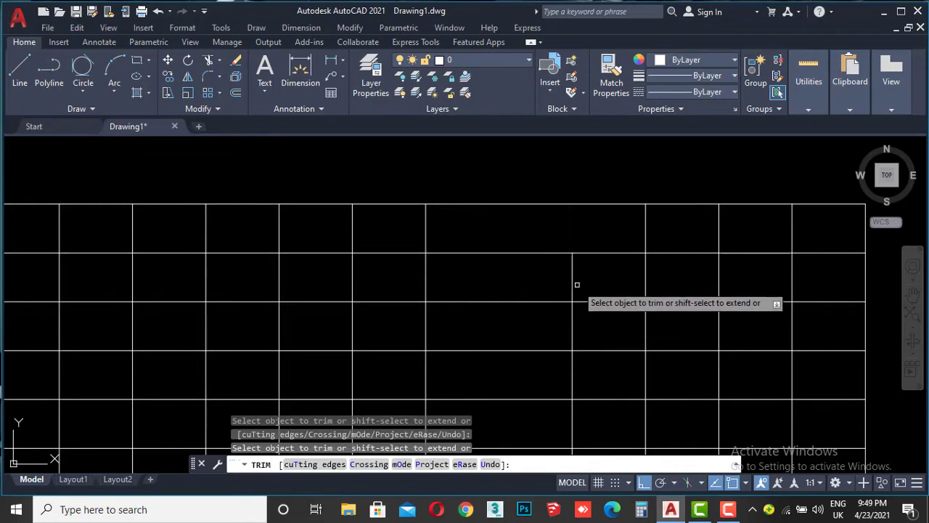
shift+click(571, 278)
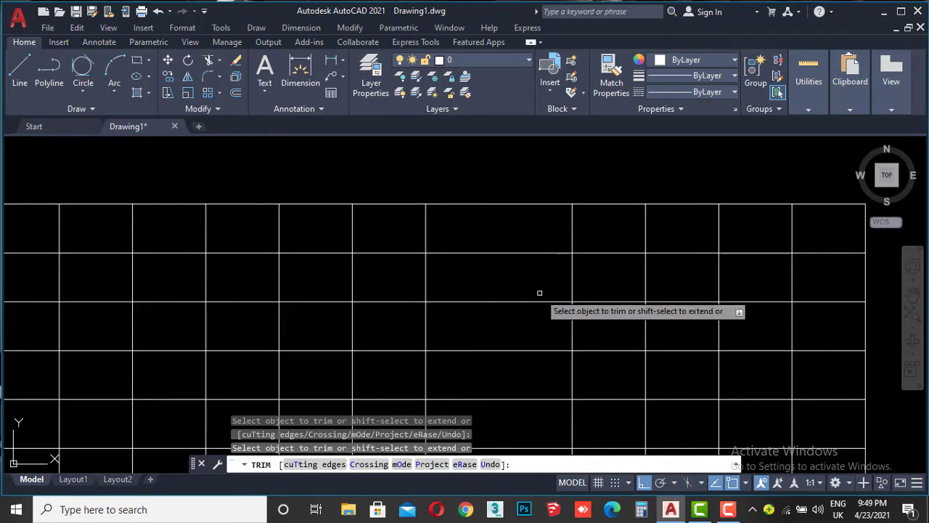
Fence-trim the stray line pieces crossing the gap.
click(510, 178)
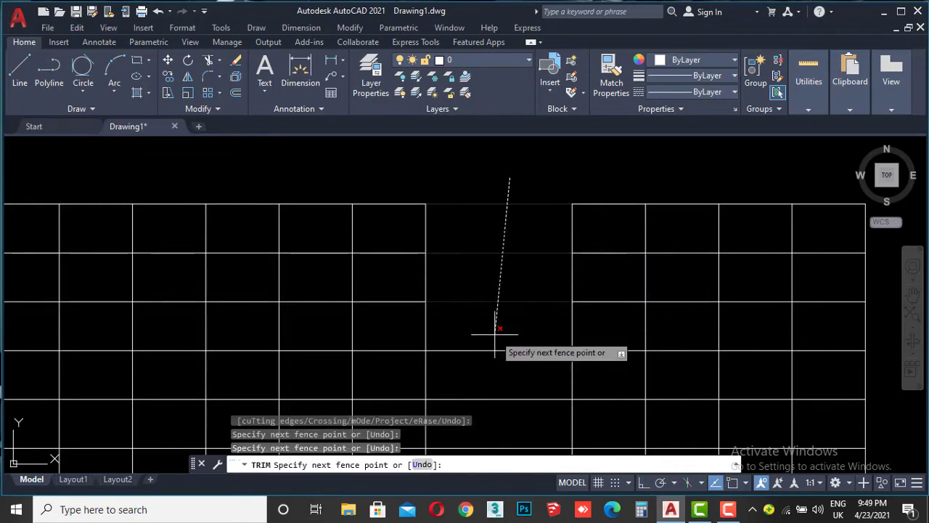
click(498, 394)
key(Return)
scroll(514, 270, down, 6)
click(511, 197)
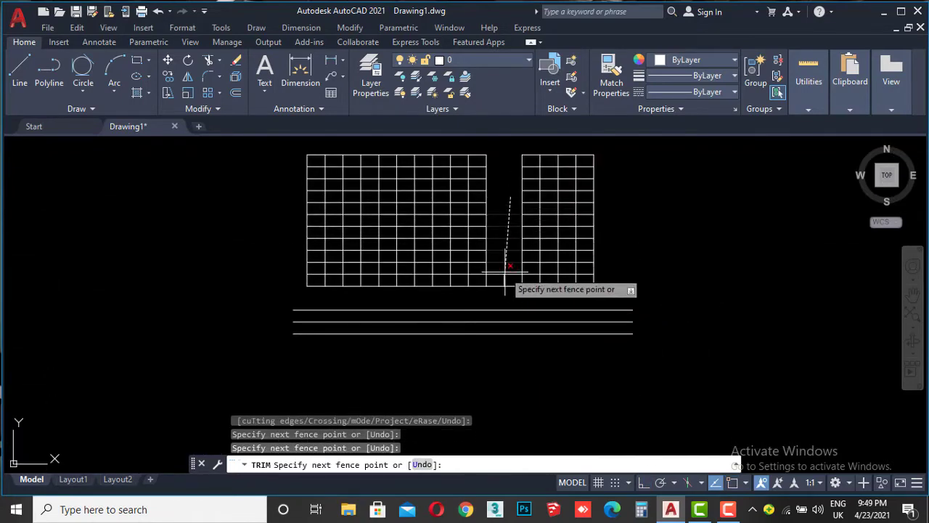
scroll(503, 275, up, 6)
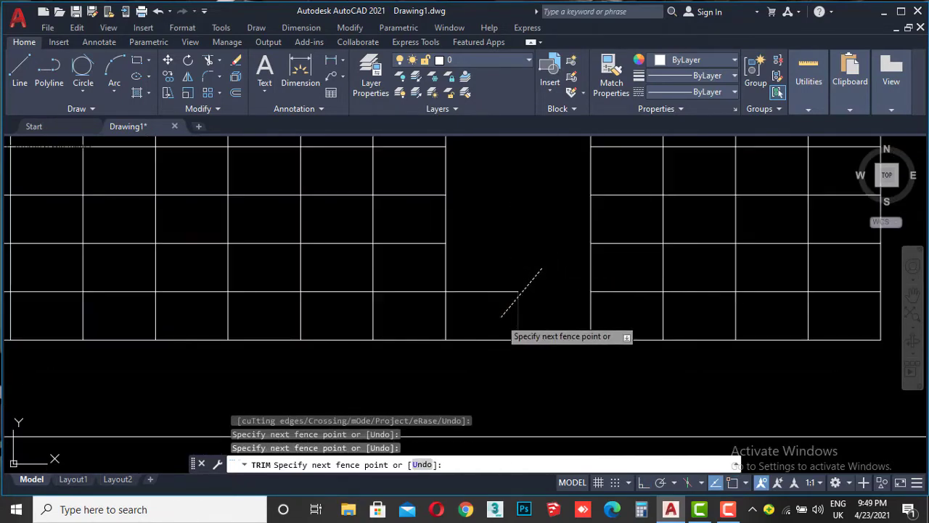
key(Return)
click(500, 293)
click(515, 286)
click(492, 347)
key(Return)
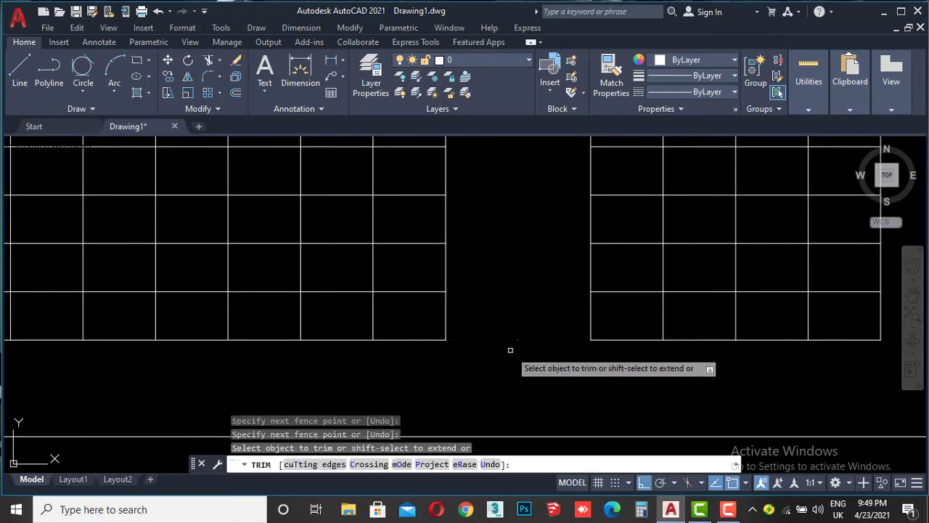
Fence-trim the remaining interior pieces and end Trim.
click(510, 350)
click(508, 332)
key(Return)
click(551, 323)
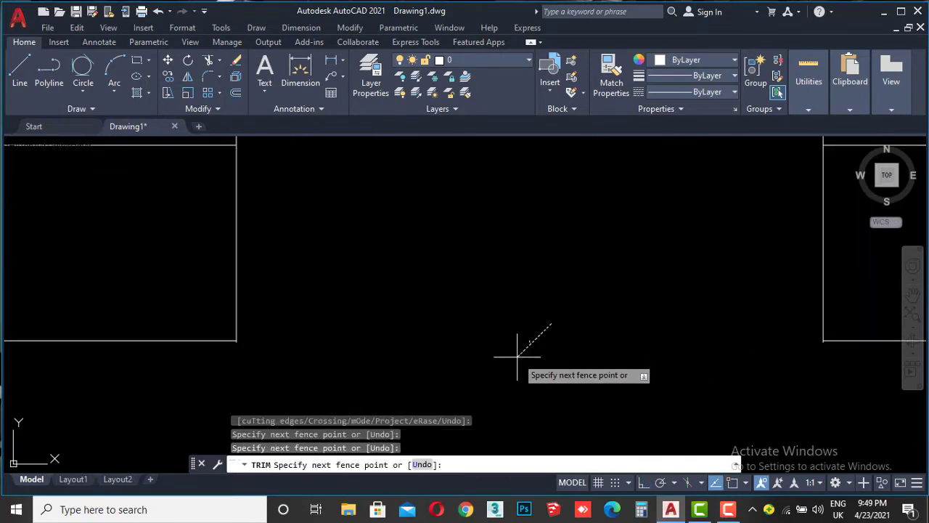
click(503, 358)
key(Return)
key(Escape)
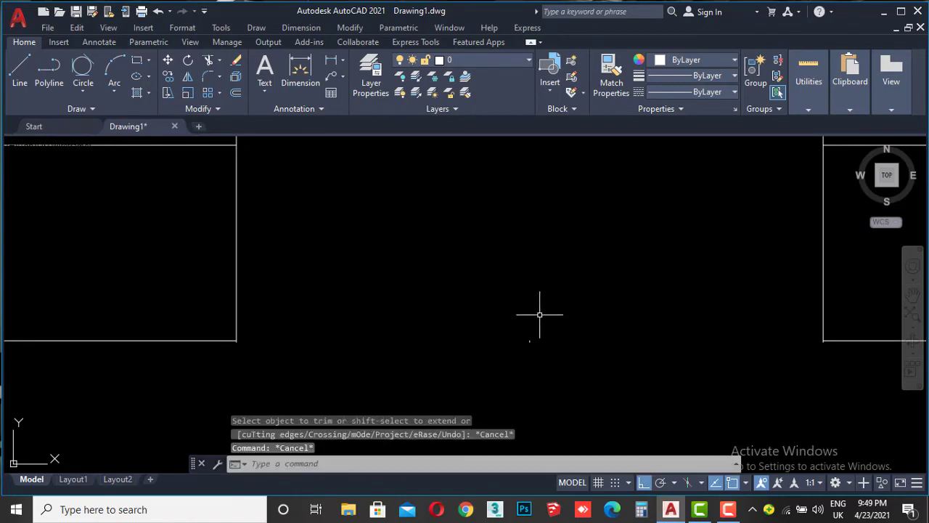
Window-select and delete the leftover fragment, then zoom out.
click(543, 297)
click(507, 358)
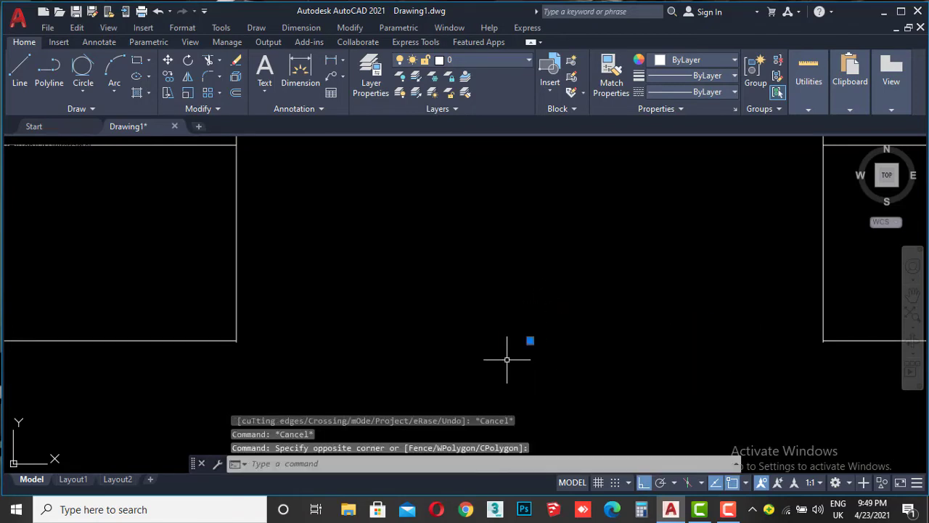
key(Delete)
scroll(508, 356, down, 2)
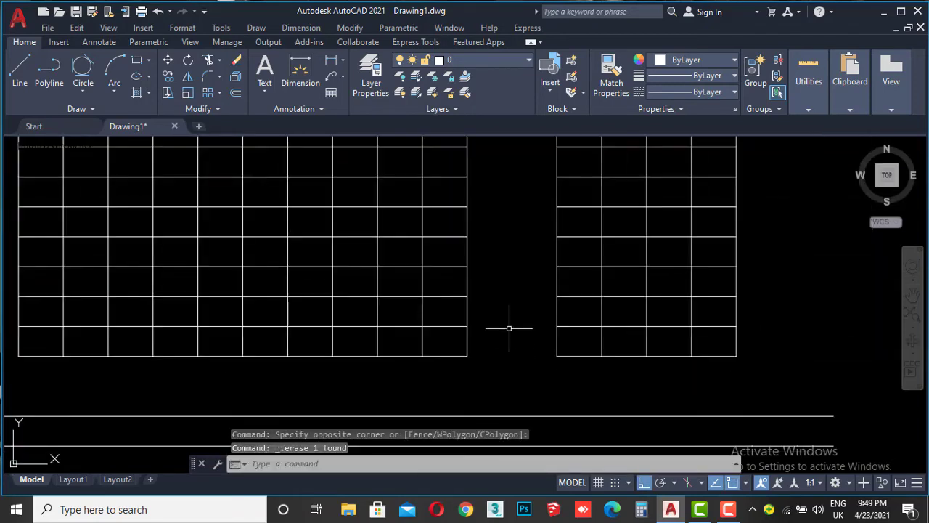
scroll(508, 326, down, 3)
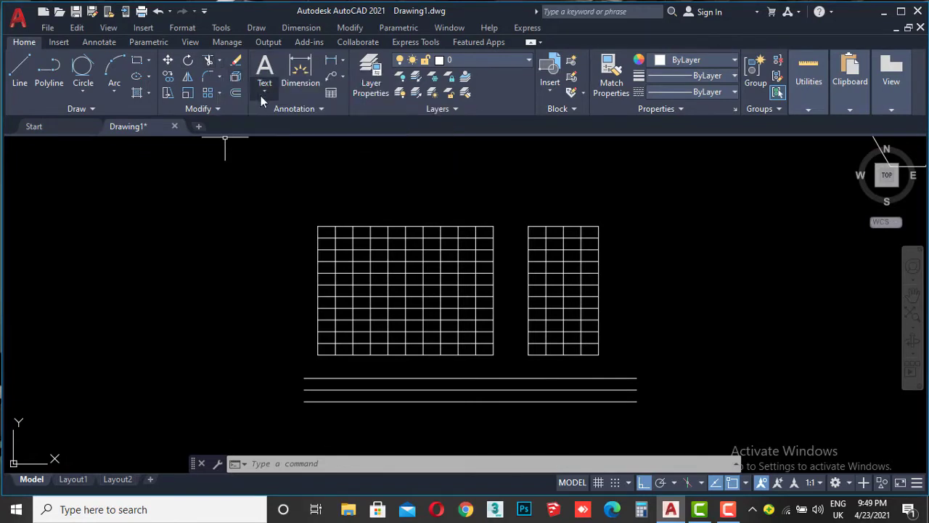
Draw two connected slanted lines left of the grids with Ortho off.
scroll(470, 269, down, 4)
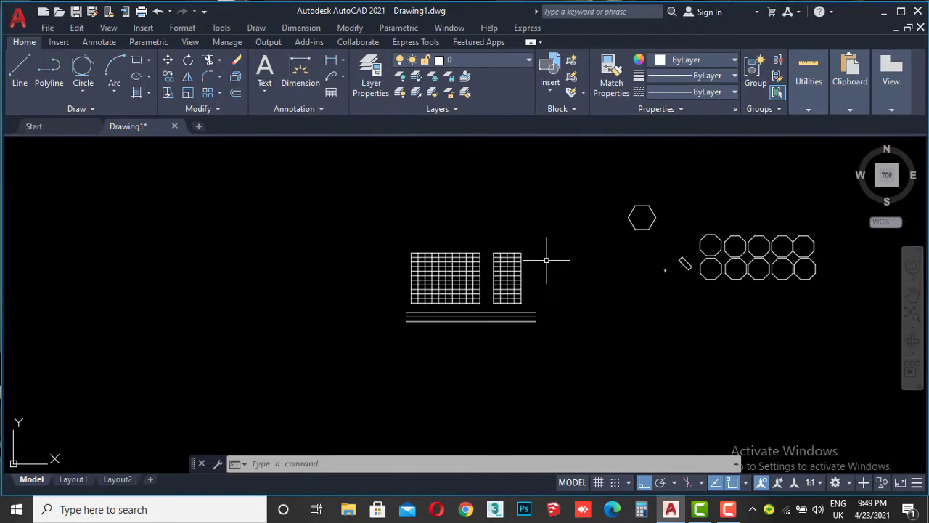
middle_drag(339, 284, 421, 276)
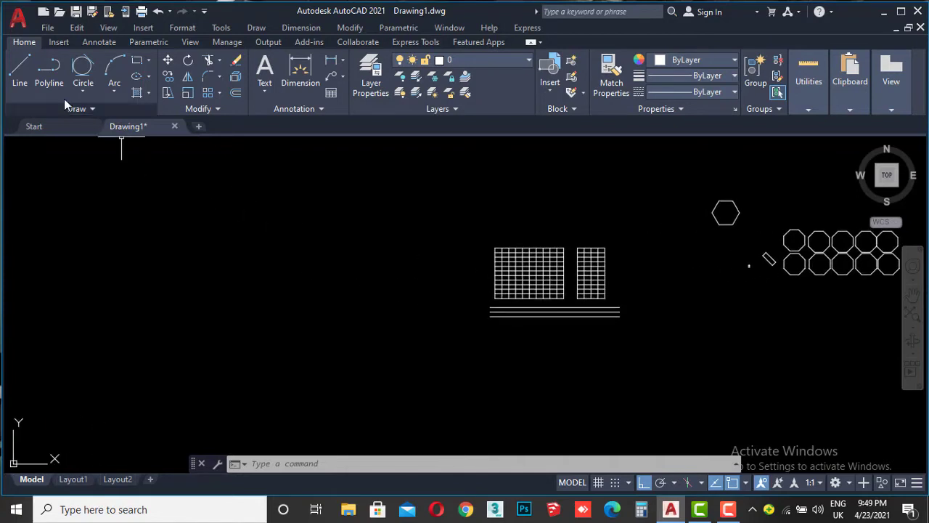
click(20, 73)
click(160, 301)
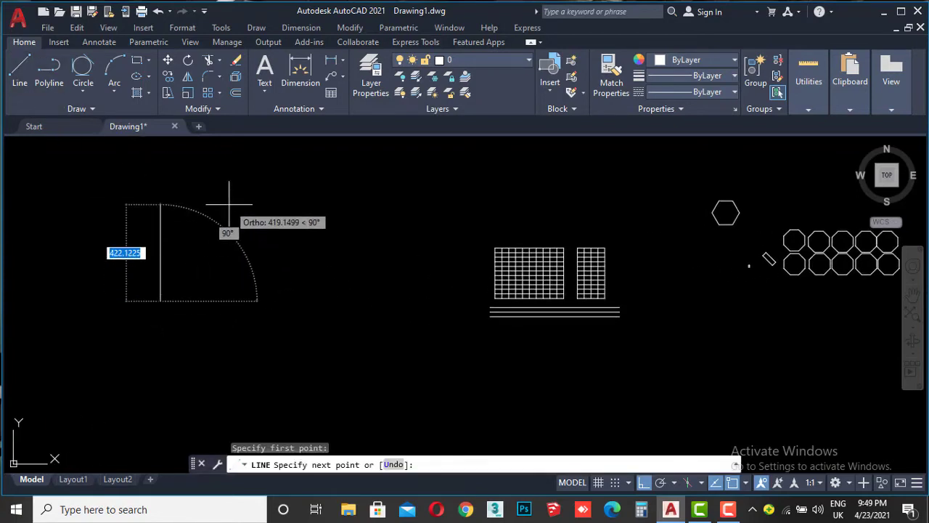
click(644, 482)
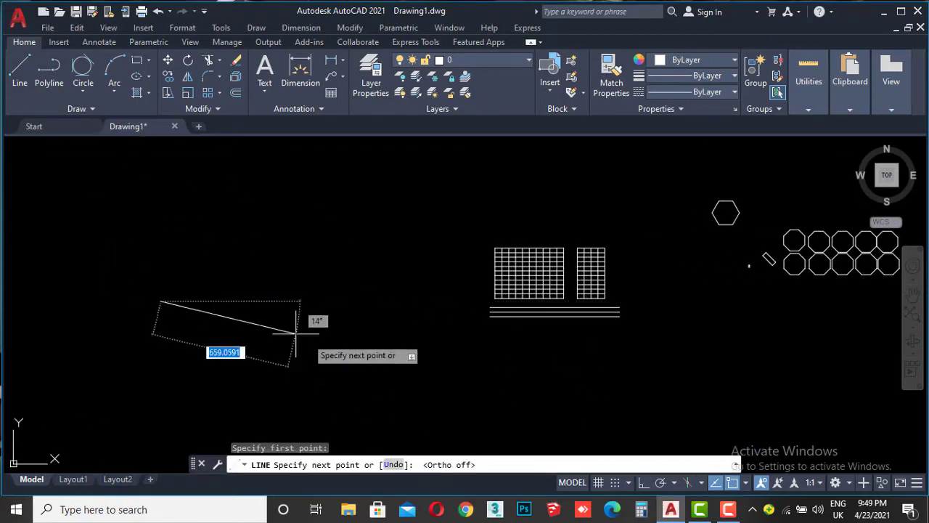
click(205, 209)
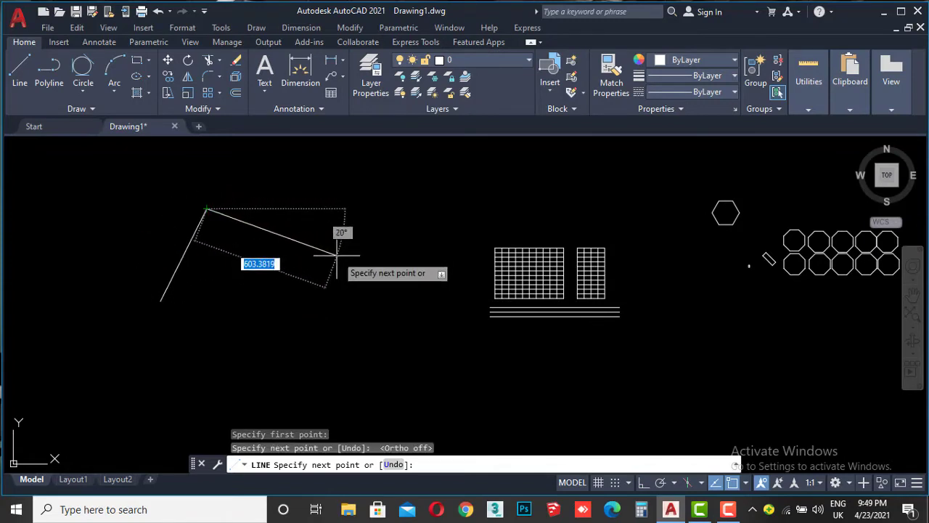
click(313, 176)
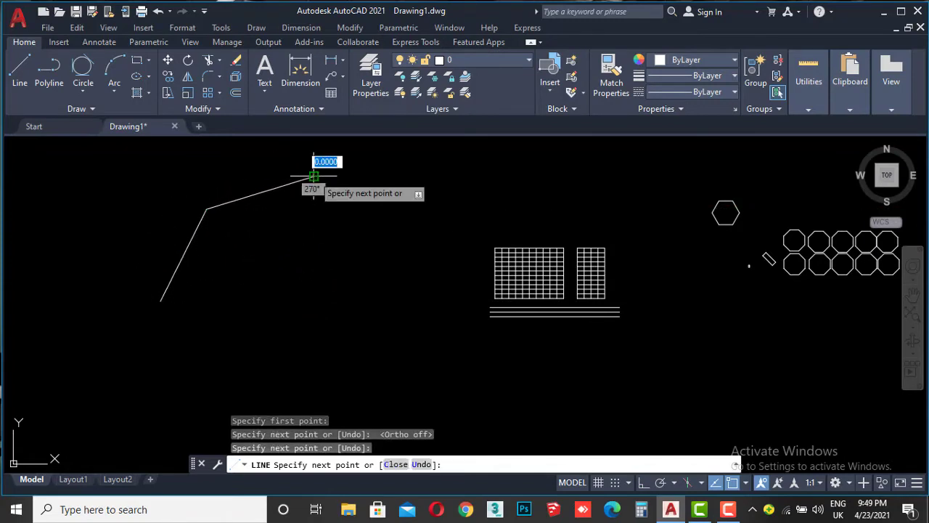
key(Return)
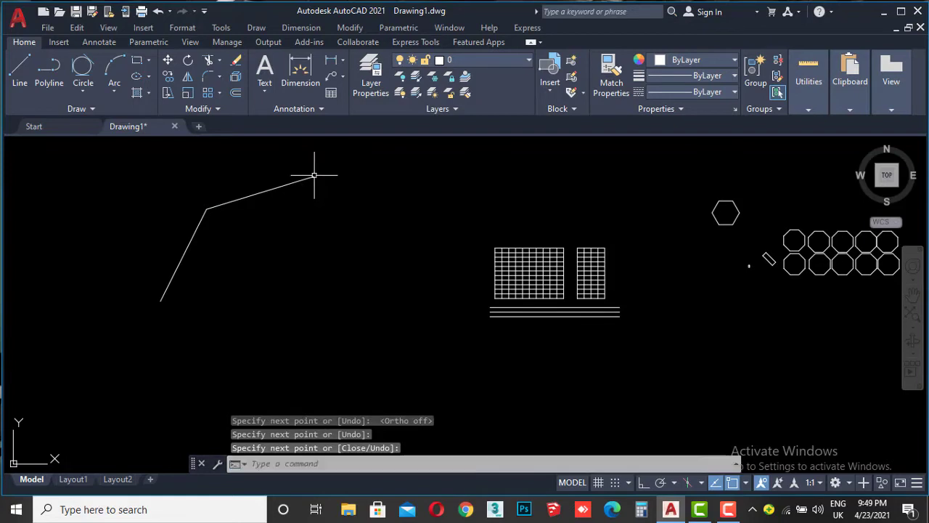
click(119, 65)
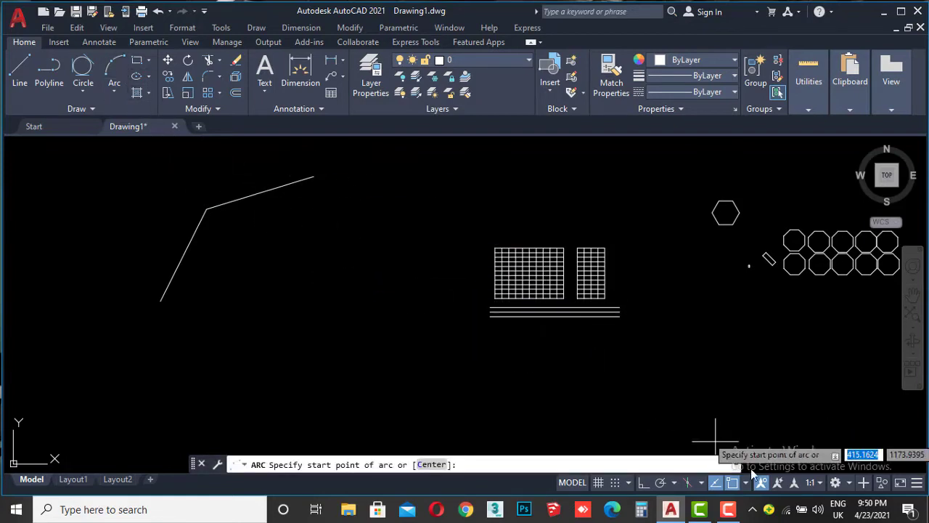
Draw a 3-point arc from the upper line's end curving down and around.
click(314, 175)
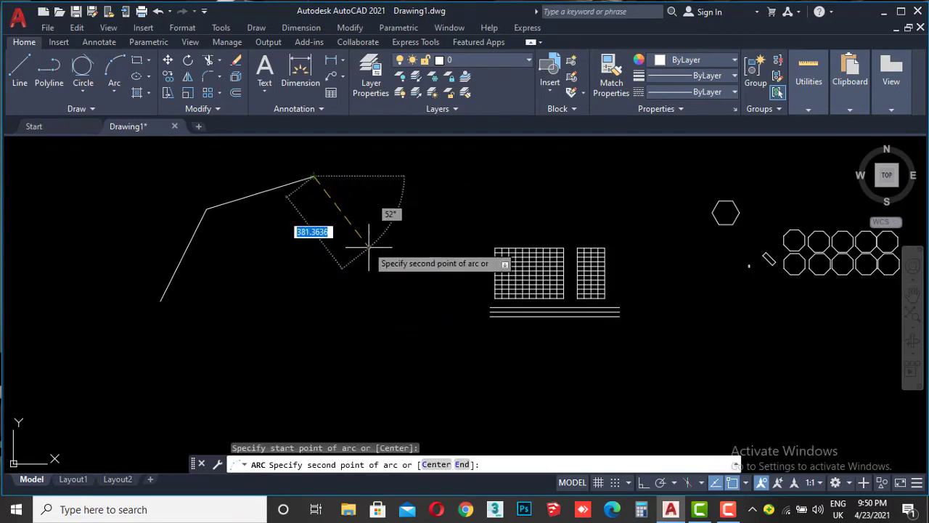
click(364, 266)
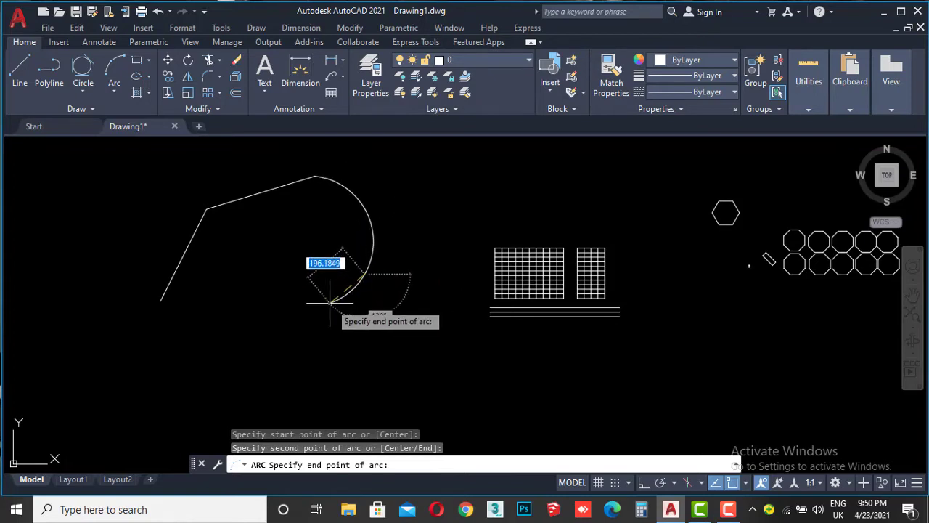
click(317, 294)
middle_drag(259, 318, 249, 277)
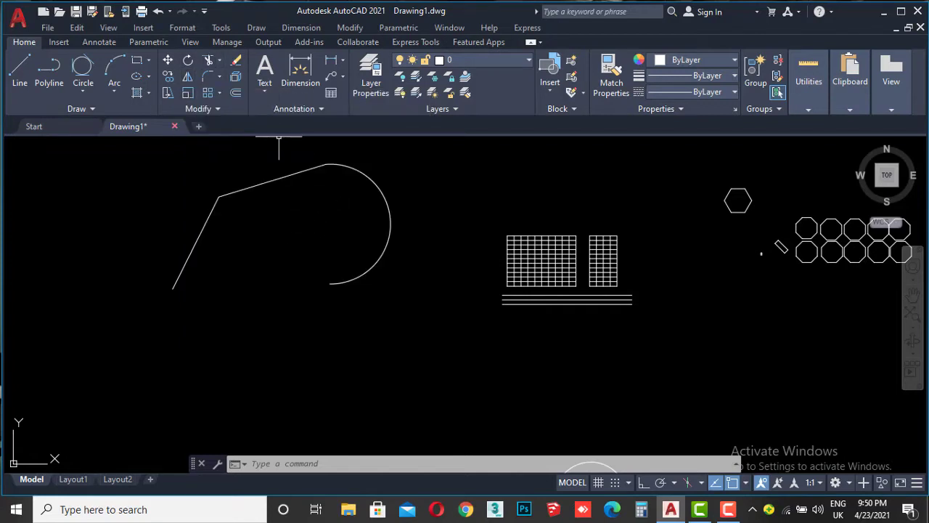
scroll(319, 244, down, 3)
Mirror the half-heart's lines and arc about a horizontal line through its left point, erasing the original.
click(388, 183)
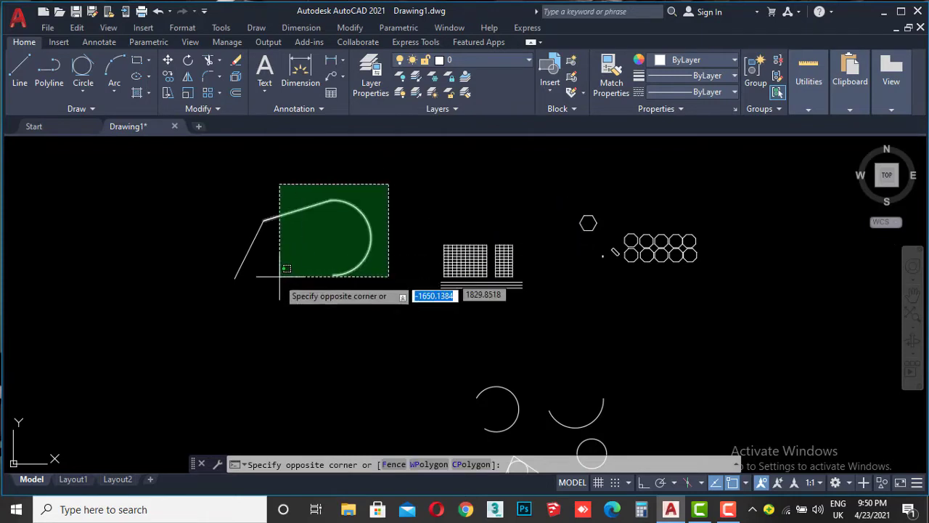
click(215, 324)
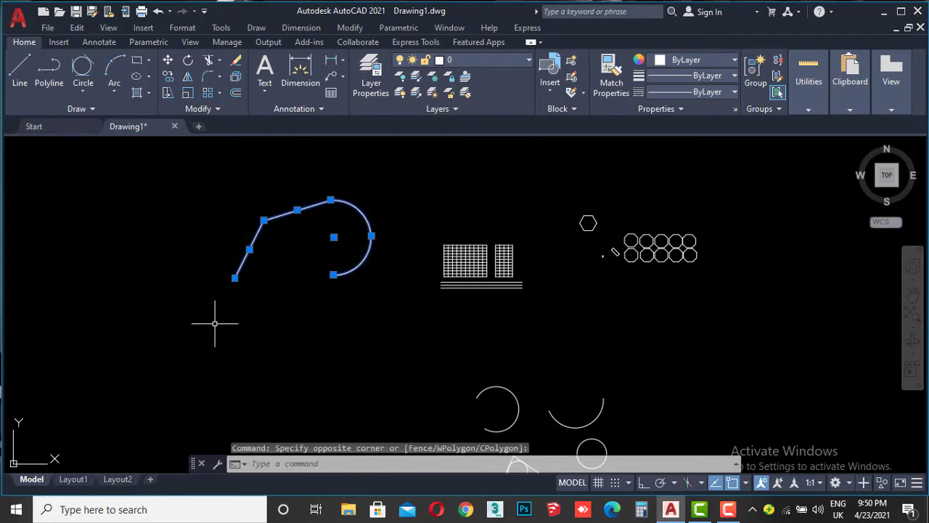
click(188, 78)
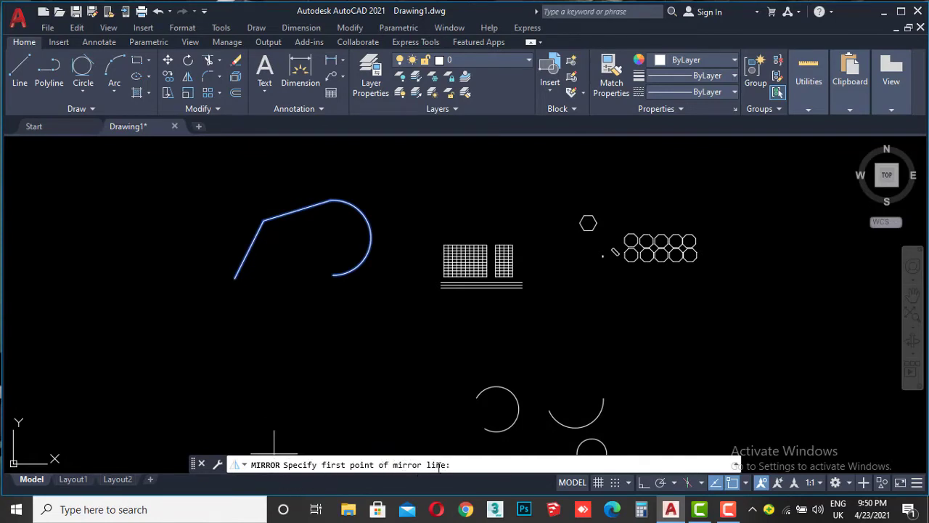
click(234, 278)
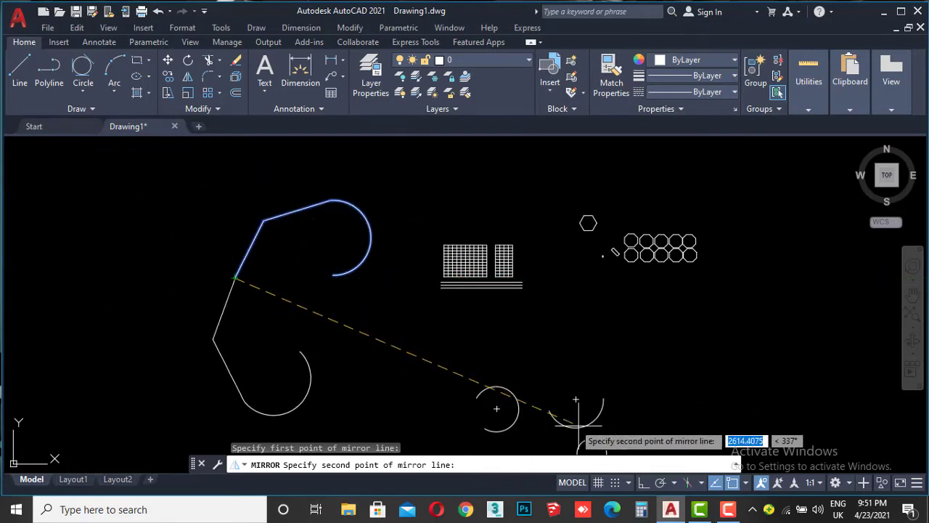
click(645, 482)
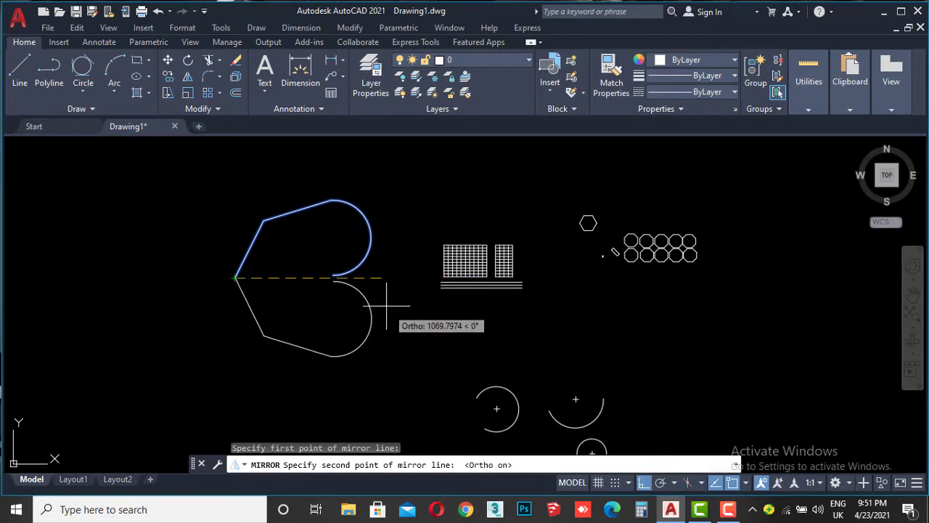
scroll(360, 276, up, 3)
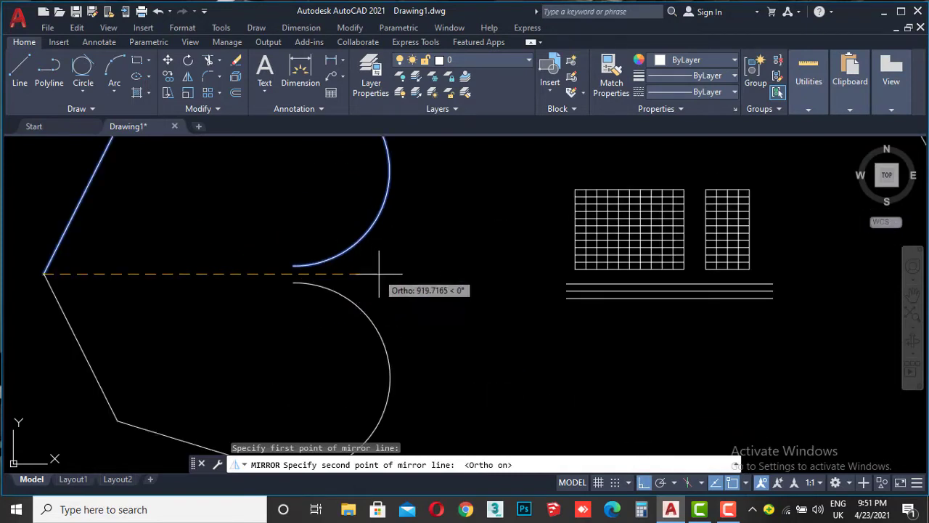
scroll(379, 274, down, 2)
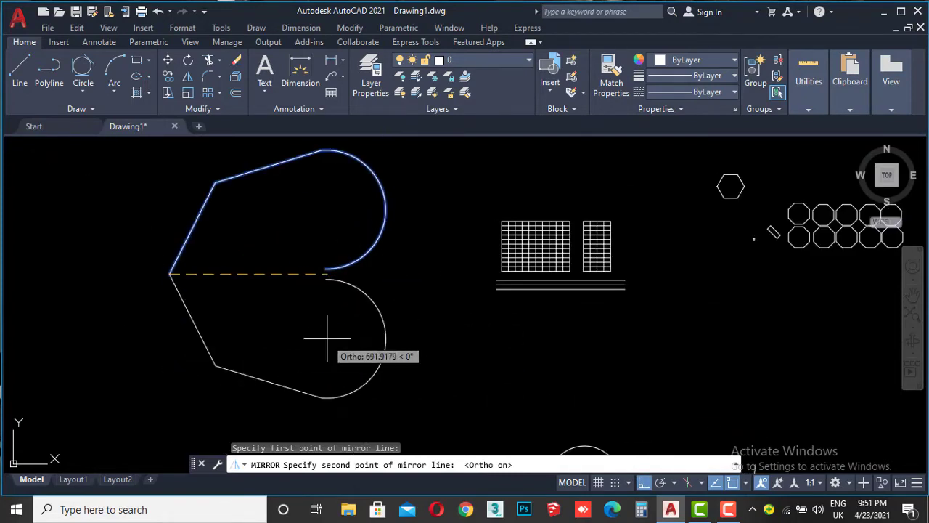
scroll(327, 338, down, 2)
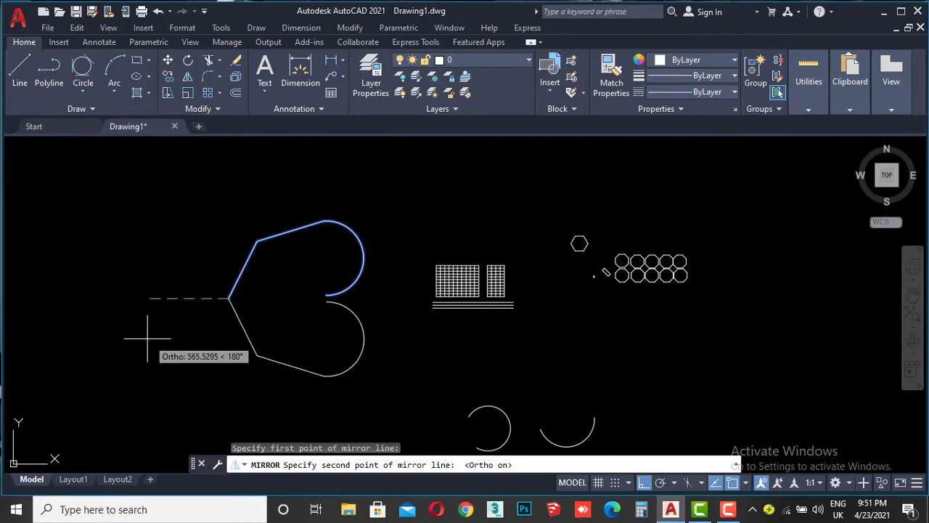
click(390, 308)
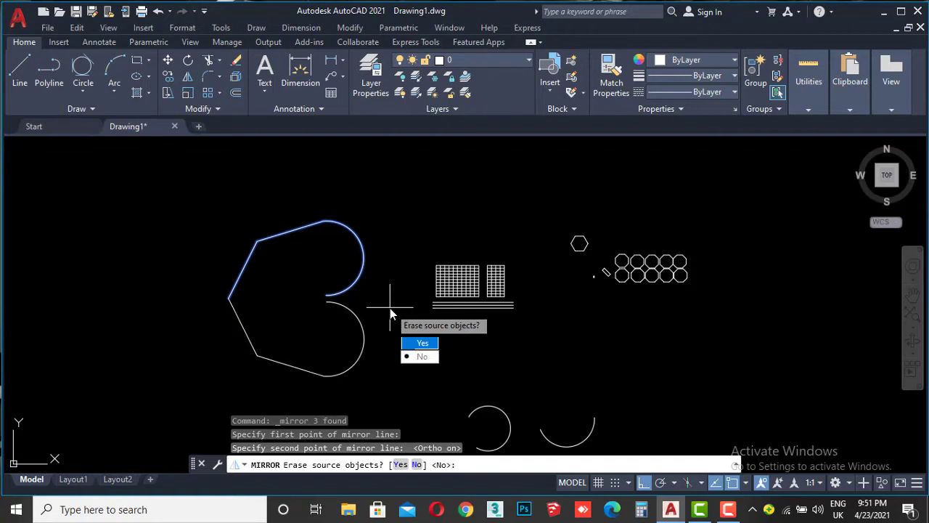
click(420, 342)
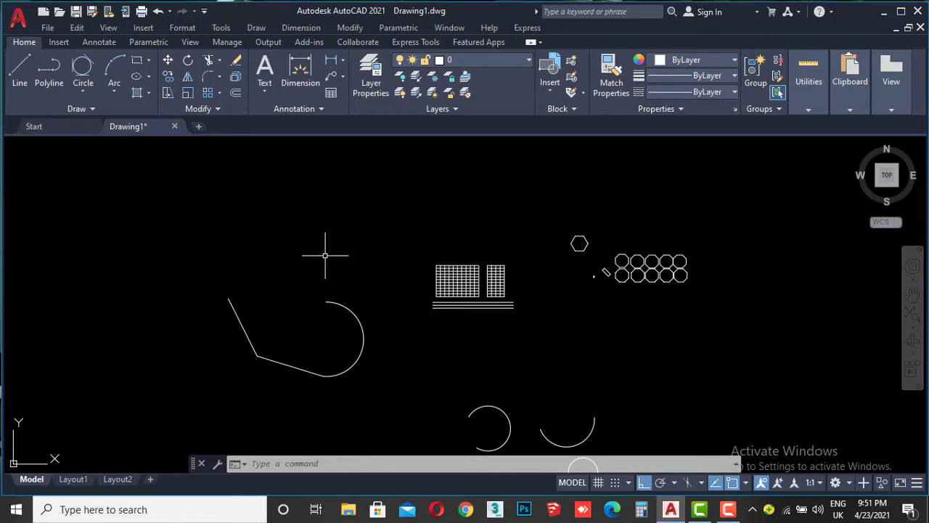
Mirror the lower half-heart about a horizontal line through its left tip, keeping the original.
text(mirror)
key(Return)
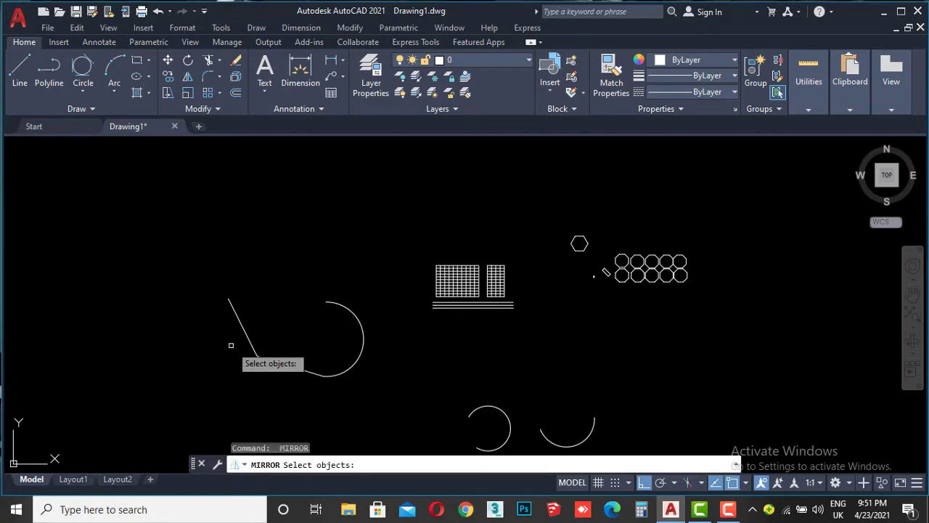
click(242, 320)
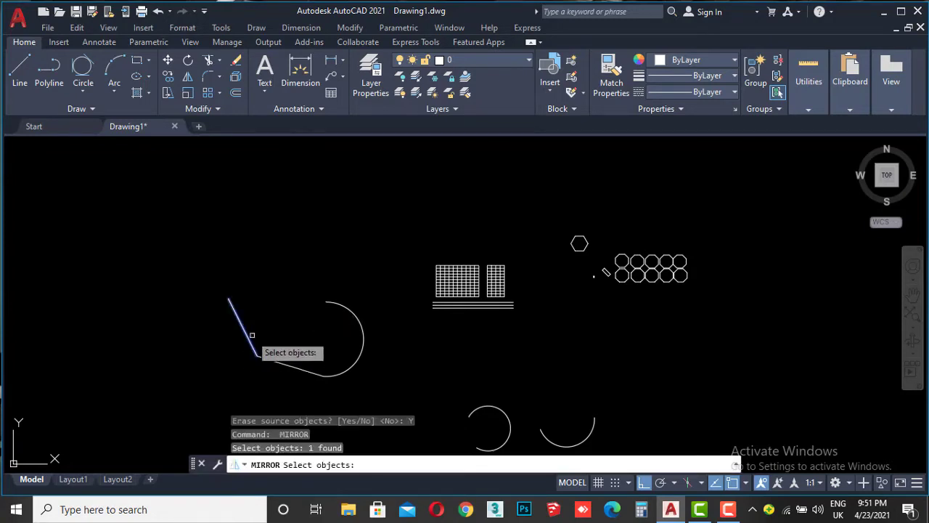
click(293, 354)
click(389, 276)
click(390, 276)
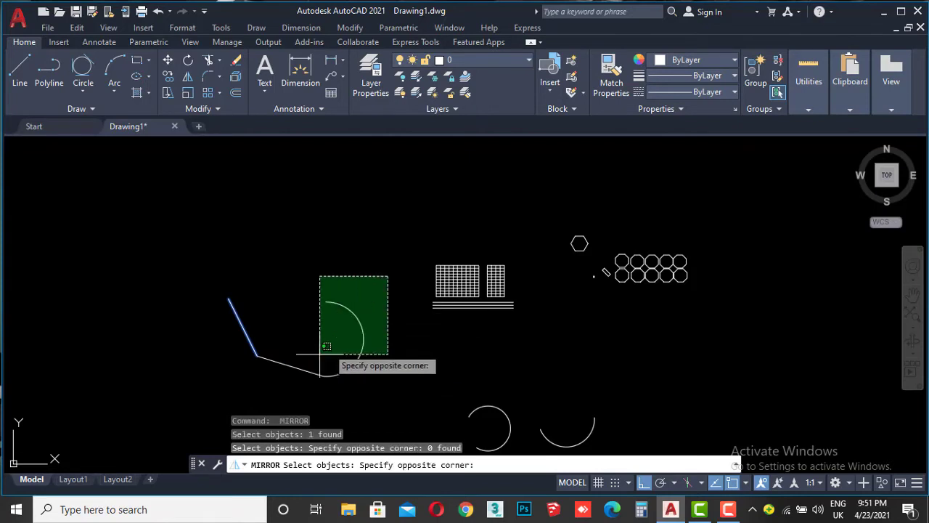
click(245, 386)
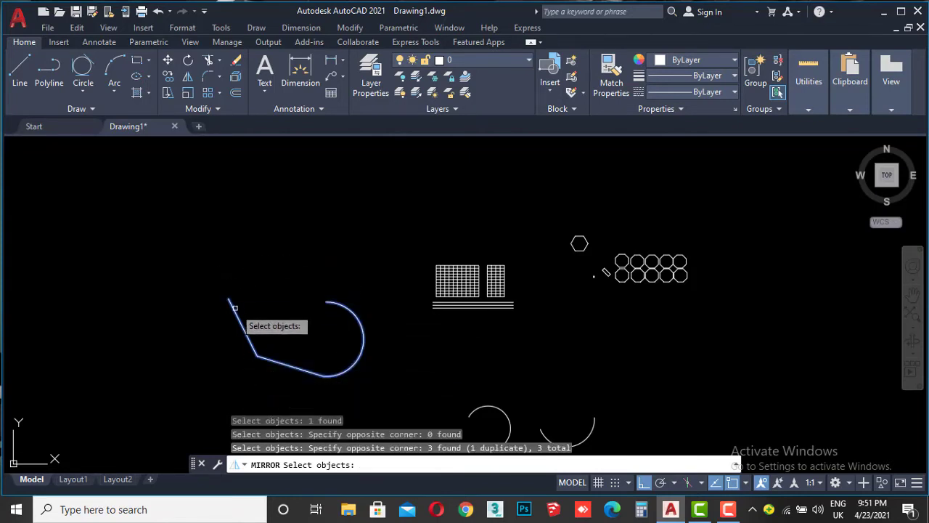
key(Return)
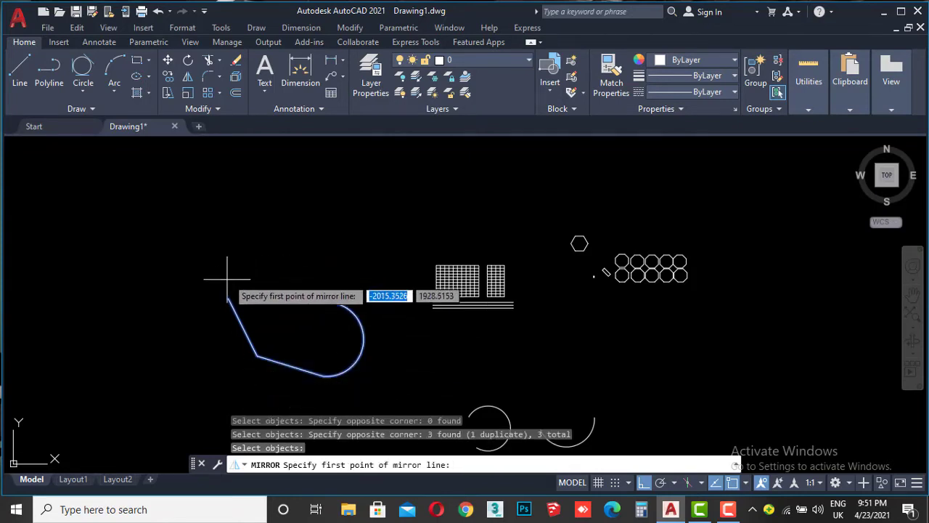
click(228, 300)
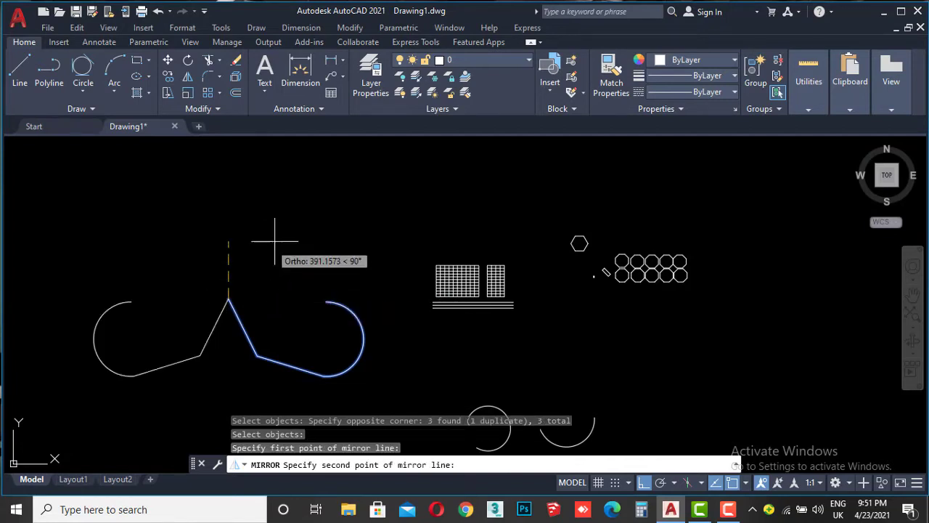
click(394, 312)
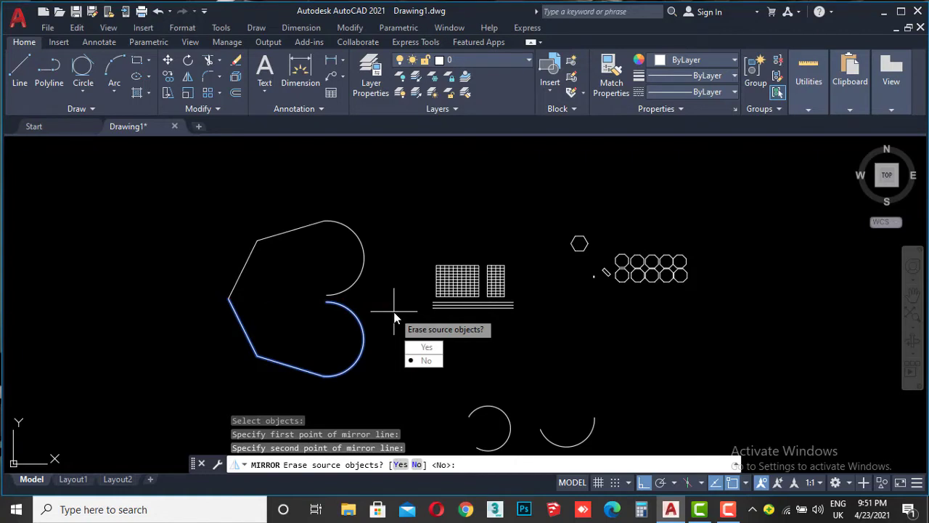
click(422, 360)
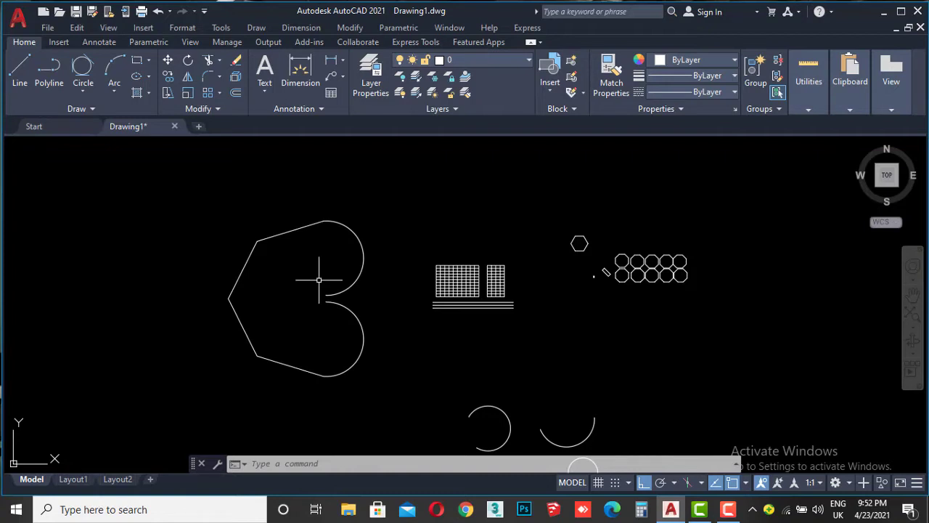
mouse_move(259, 218)
middle_down()
mouse_move(238, 314)
mouse_move(203, 383)
middle_up()
Draw a wide two-corner rectangle in the empty space above the heart.
click(136, 61)
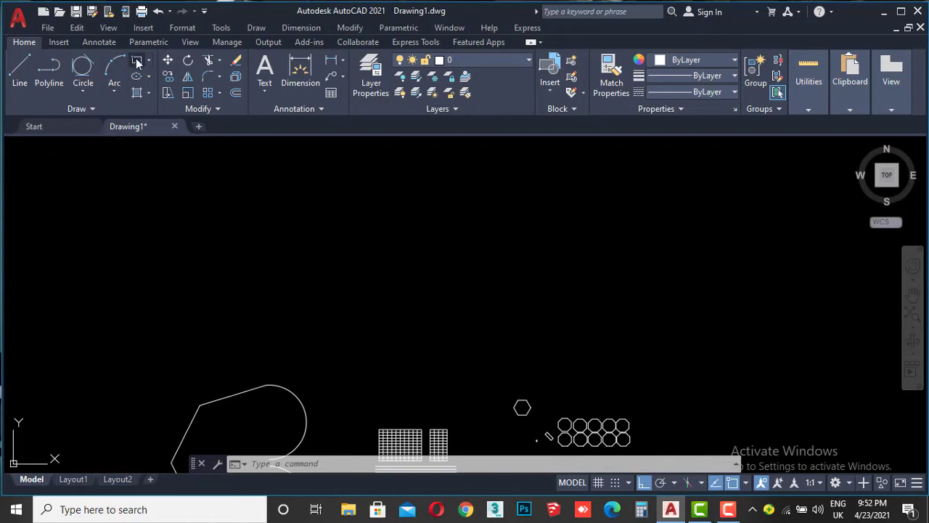
click(278, 204)
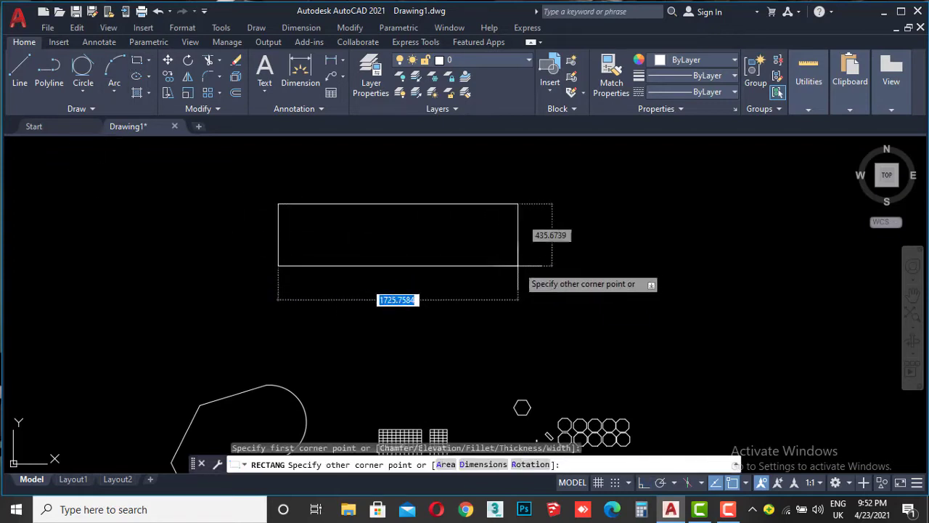
click(480, 287)
scroll(480, 287, up, 2)
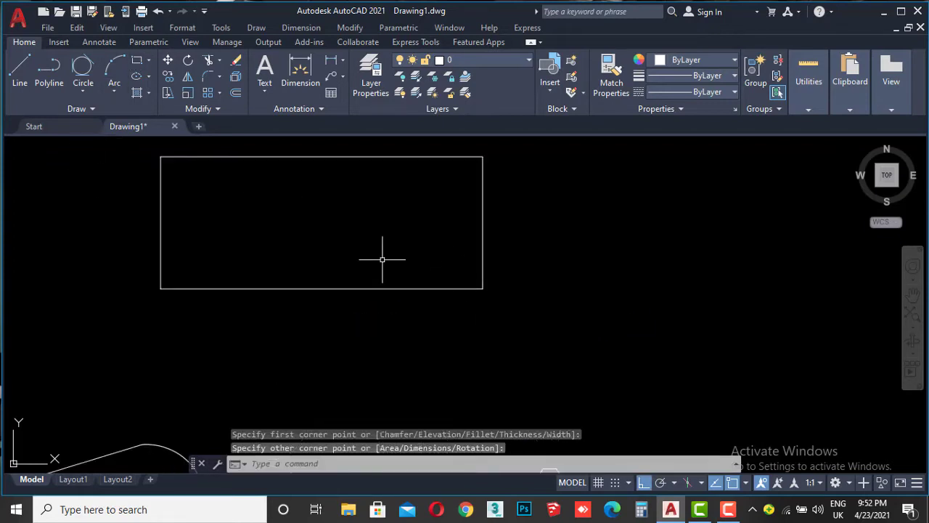
scroll(382, 257, down, 2)
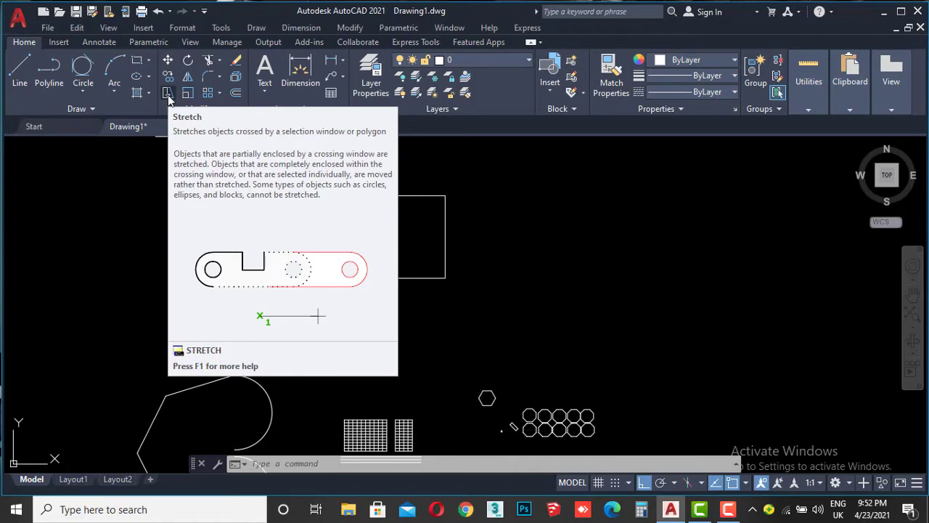
Stretch the rectangle's right side to lengthen it to the right, with Ortho off.
click(484, 174)
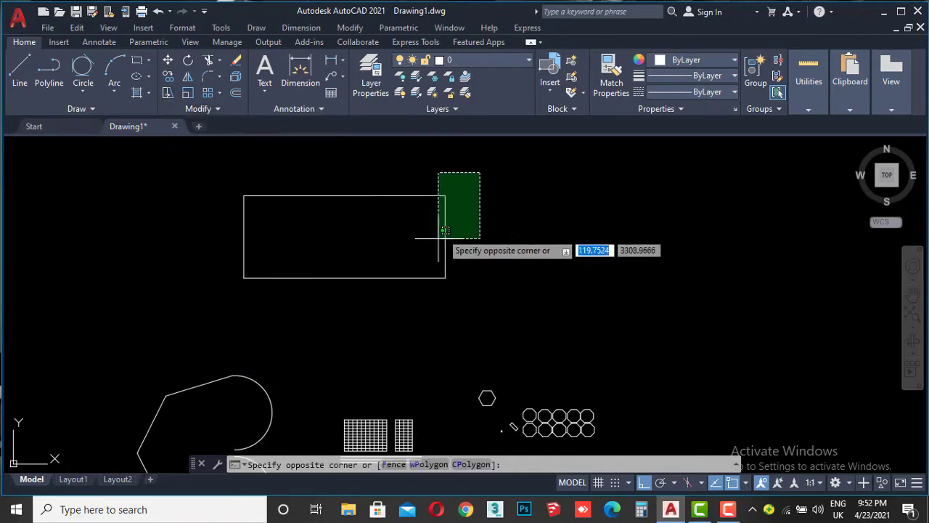
click(404, 300)
click(168, 92)
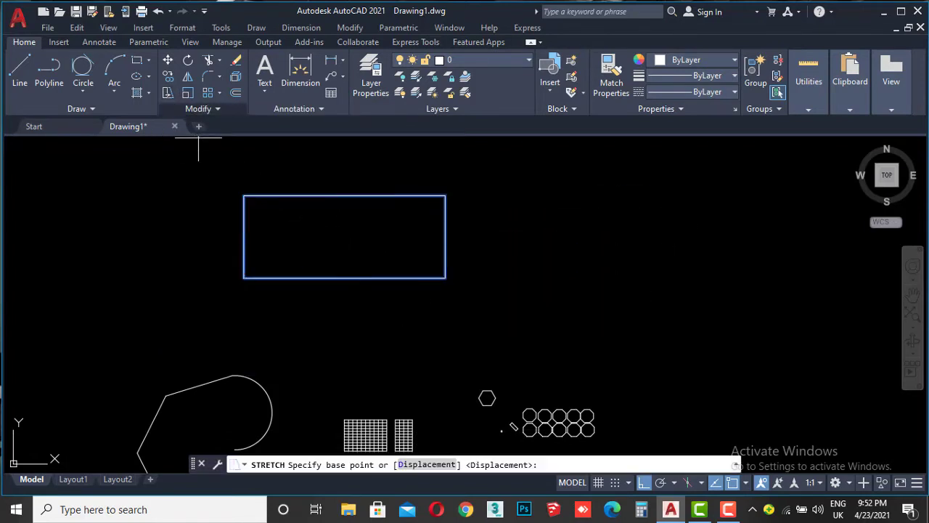
click(446, 195)
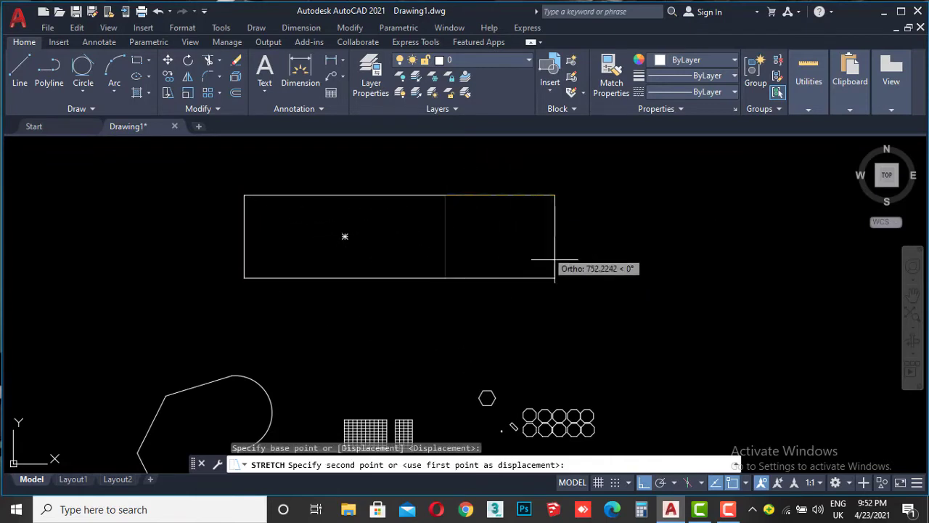
click(644, 482)
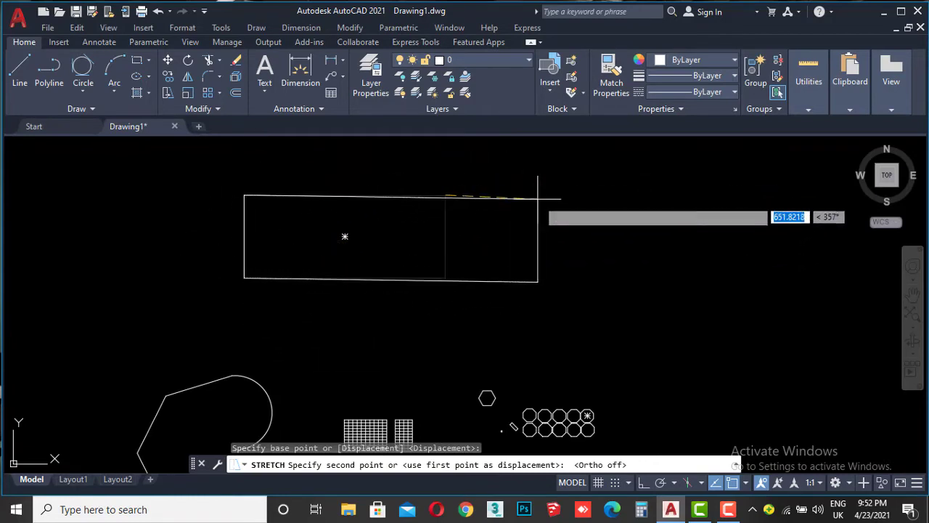
click(538, 199)
Stretch the rectangle again from its lower-left corner to slant its left side.
click(577, 174)
click(499, 308)
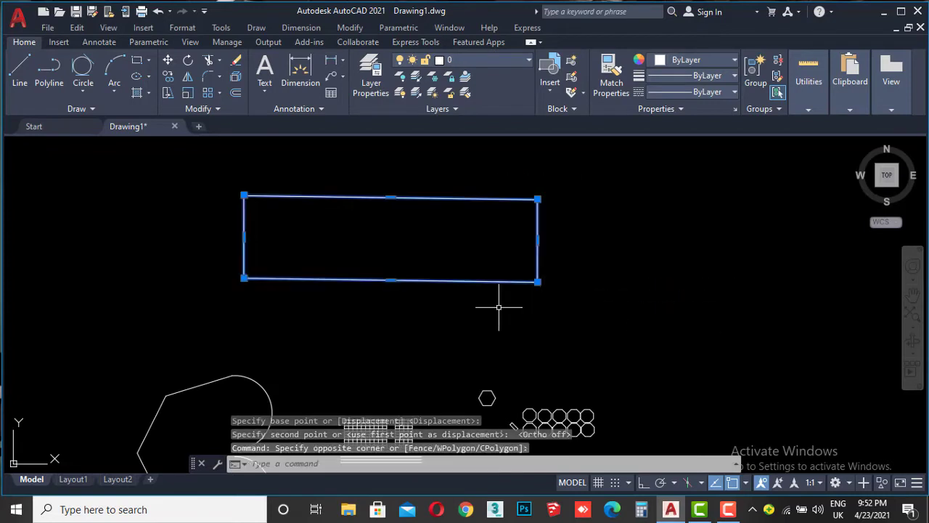
click(168, 92)
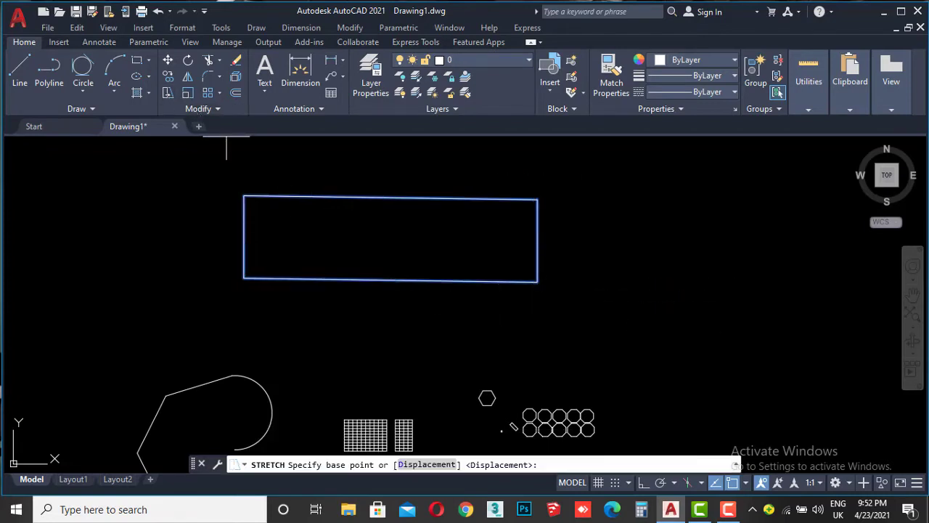
middle_drag(241, 312, 330, 328)
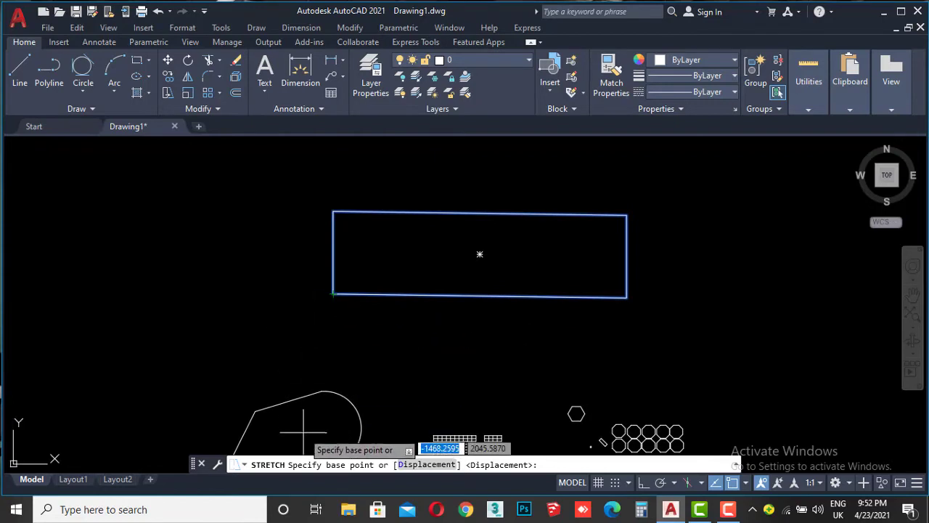
click(333, 295)
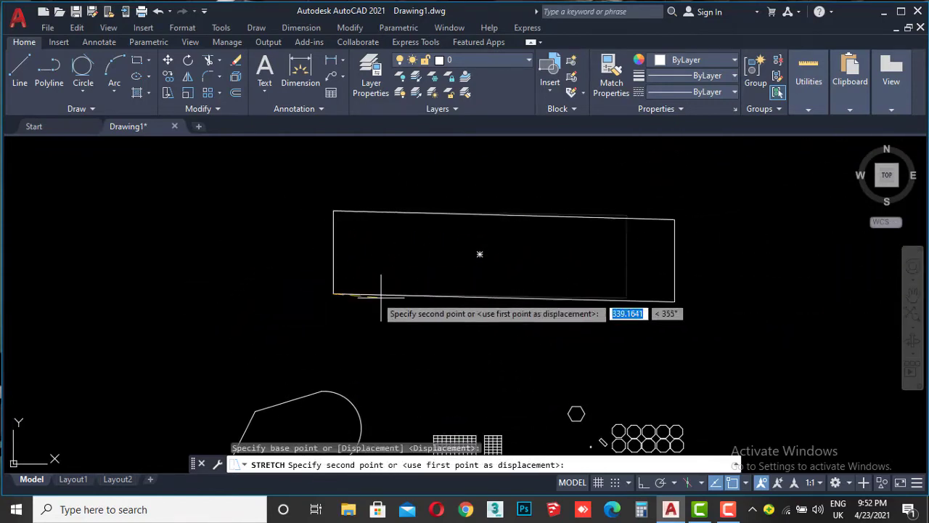
scroll(669, 259, down, 2)
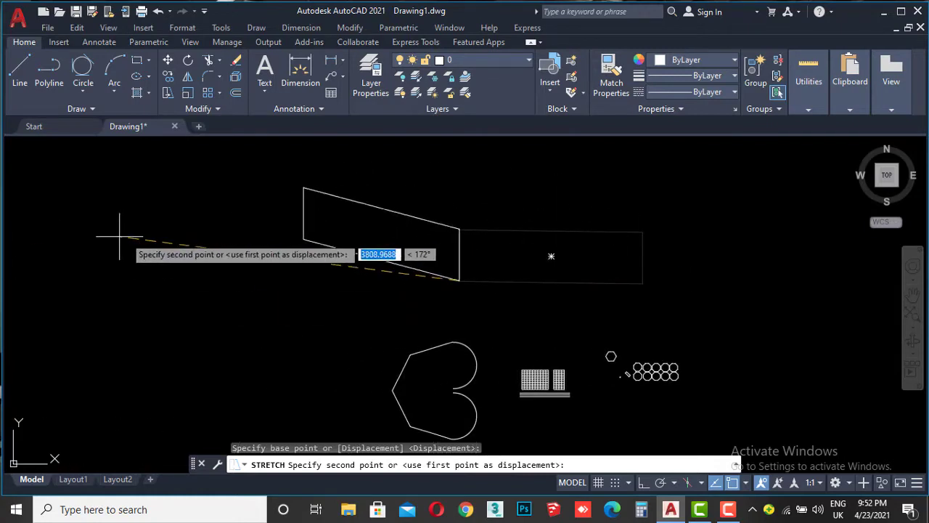
click(508, 307)
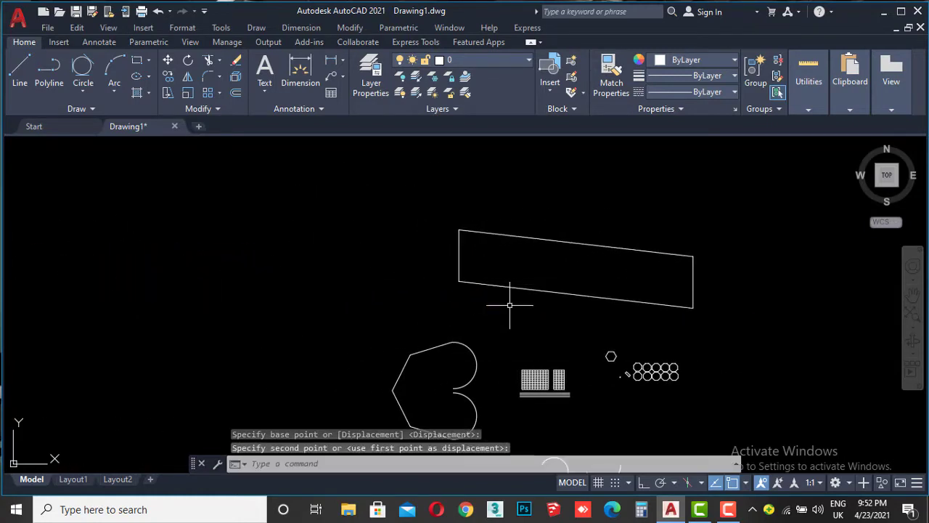
scroll(653, 266, down, 2)
mouse_move(653, 265)
middle_down()
mouse_move(554, 254)
mouse_move(452, 270)
middle_up()
scroll(515, 249, up, 1)
scroll(514, 249, up, 1)
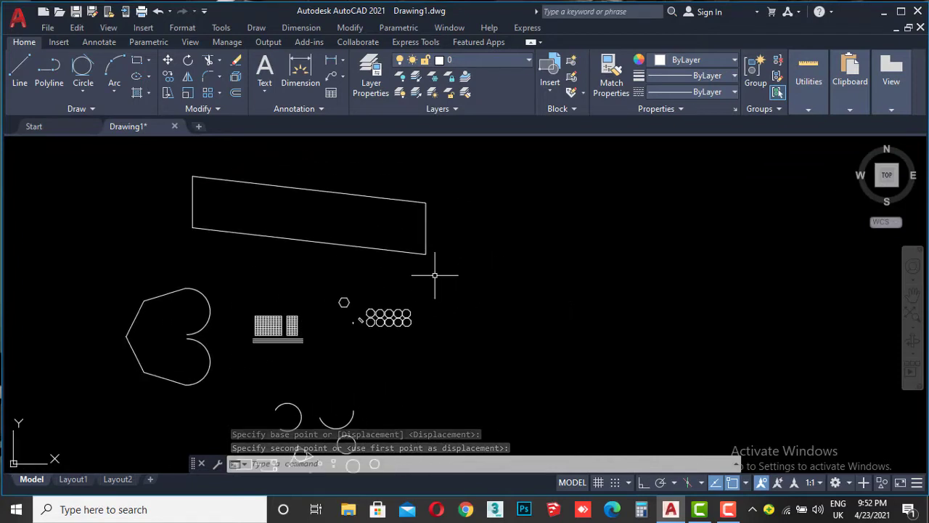
middle_drag(473, 240, 377, 261)
scroll(371, 254, up, 2)
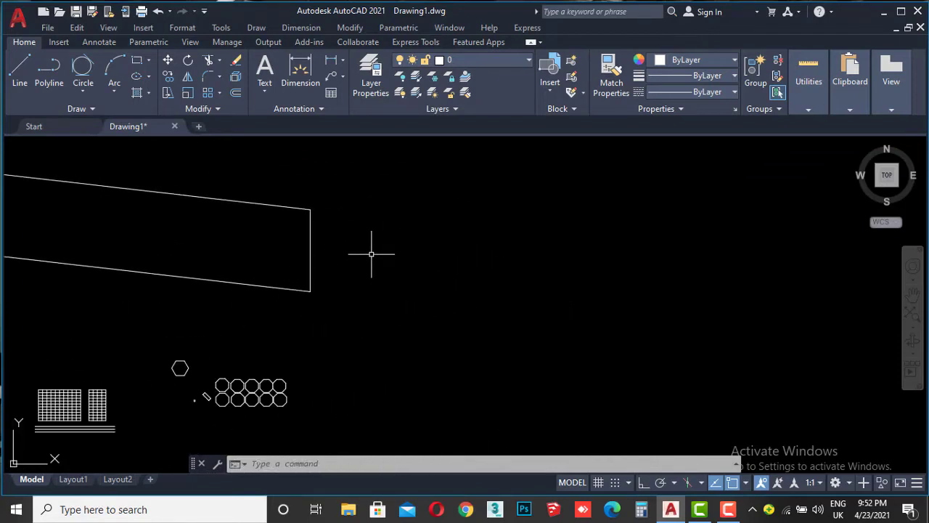
scroll(581, 280, down, 2)
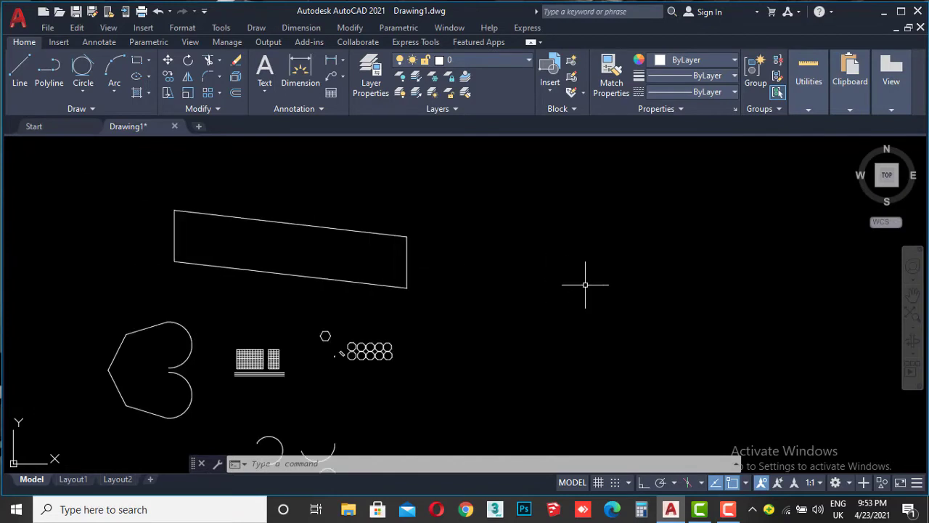
middle_drag(585, 283, 453, 274)
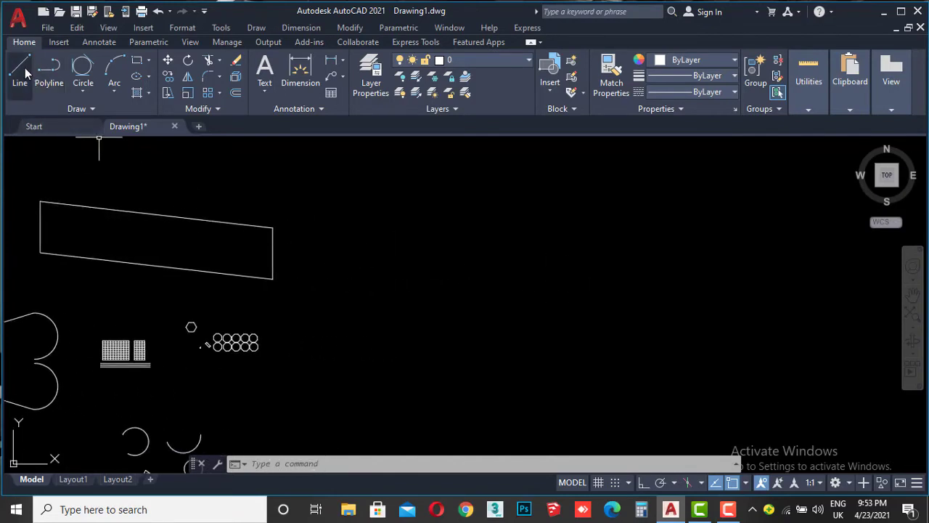
scroll(197, 323, up, 4)
Move the hexagon by its centre into the open space beside the octagons, then zoom in.
click(207, 270)
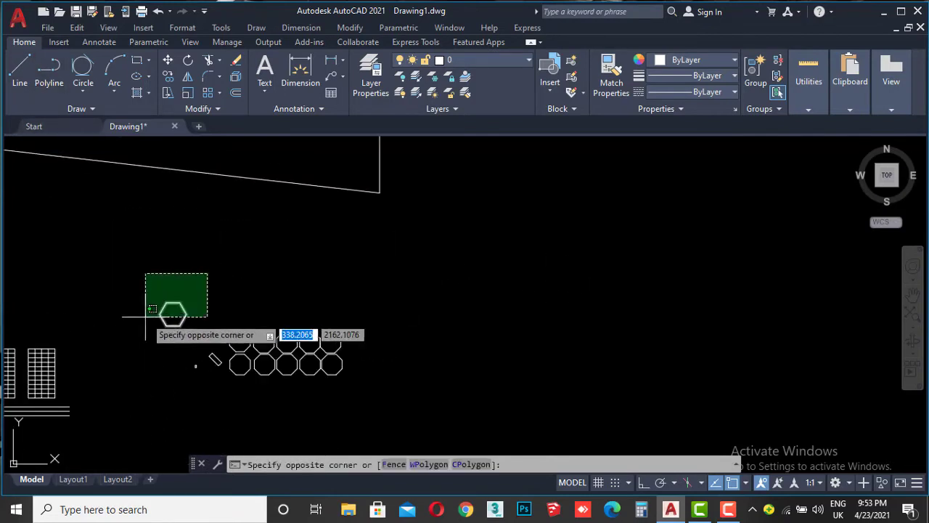
click(141, 327)
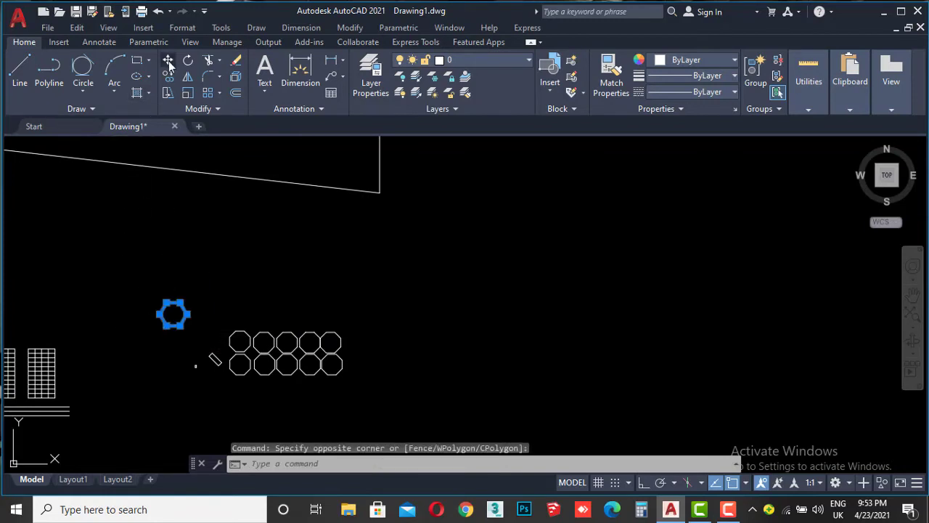
click(167, 61)
click(172, 314)
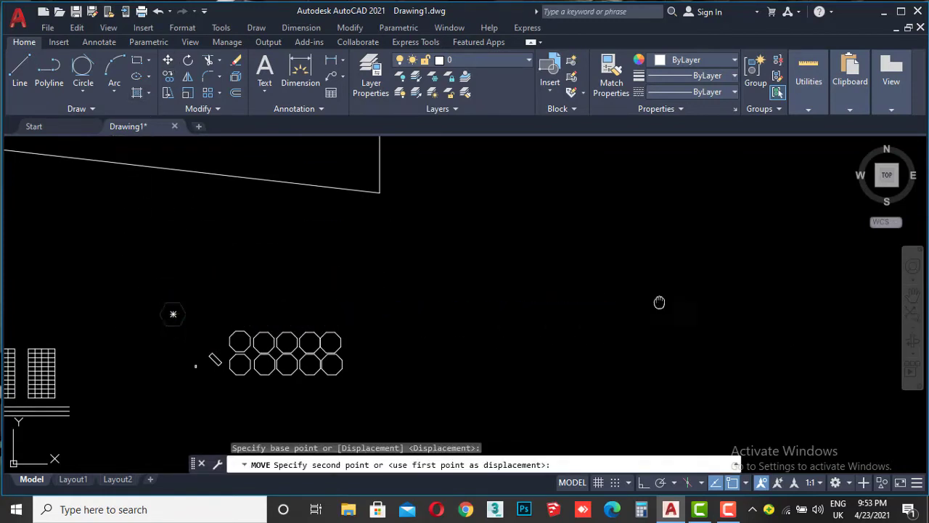
middle_drag(659, 302, 436, 337)
click(517, 309)
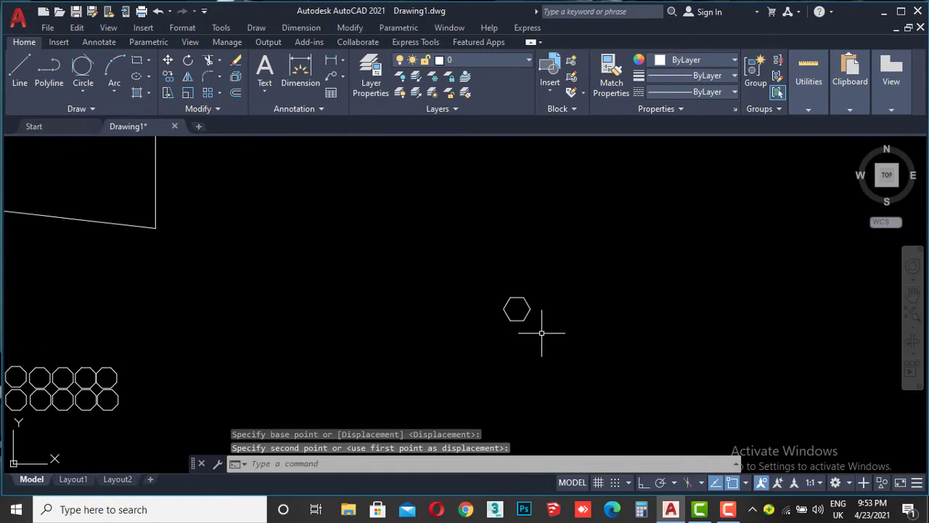
scroll(542, 333, up, 4)
scroll(514, 307, up, 1)
scroll(494, 280, up, 1)
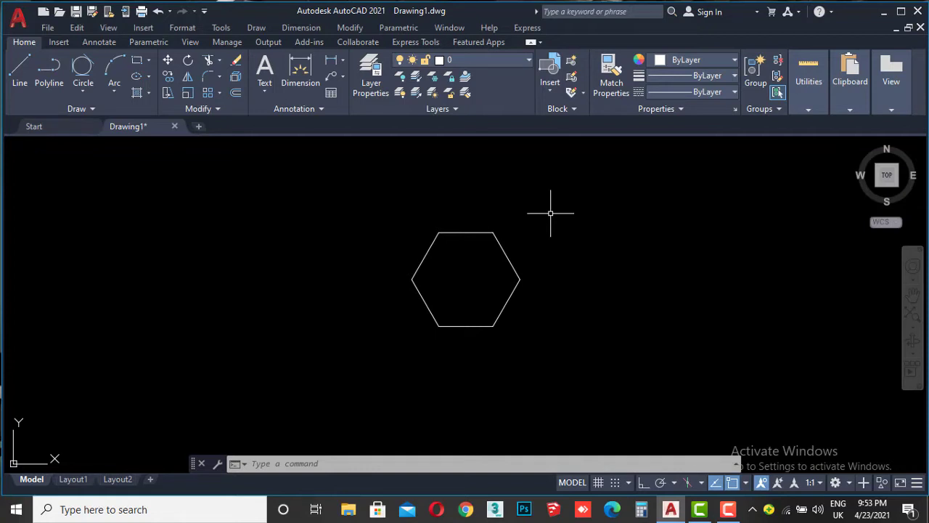
Scale the hexagon by a factor of 2 from its lower-left corner.
click(560, 246)
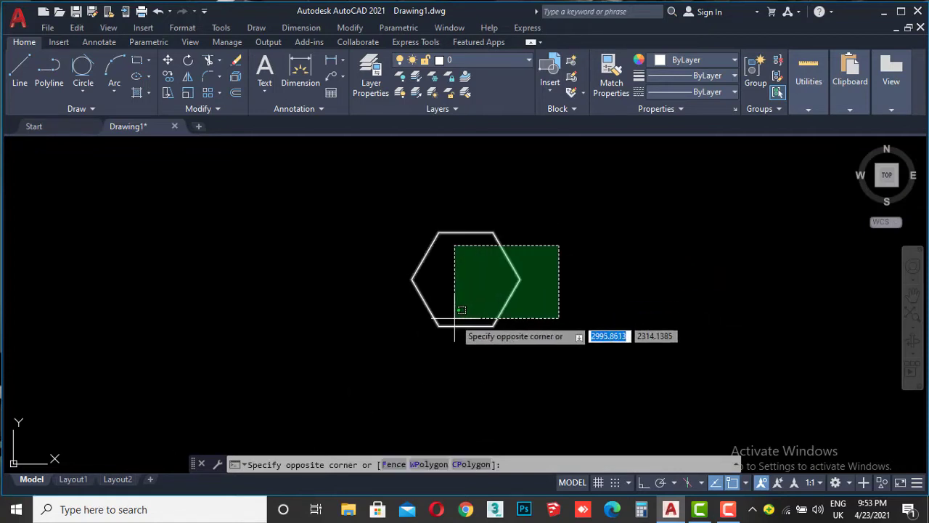
click(458, 314)
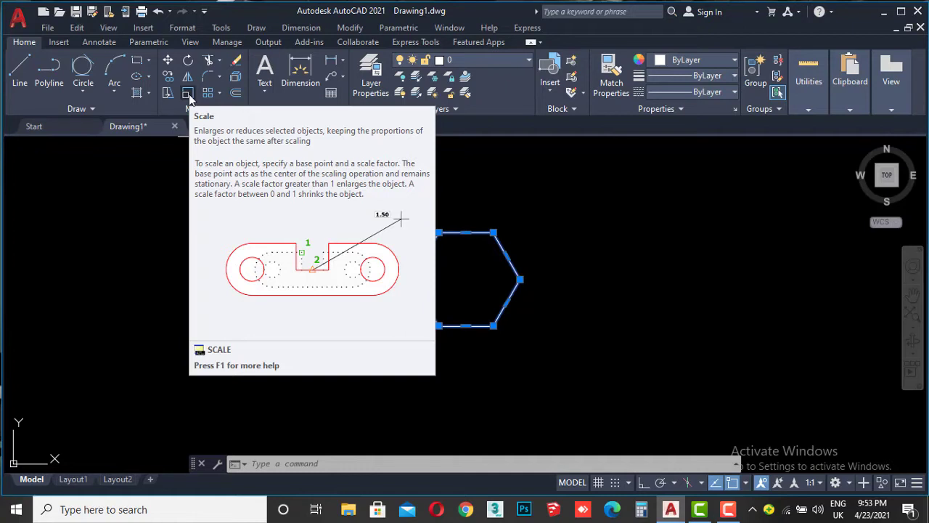
click(188, 95)
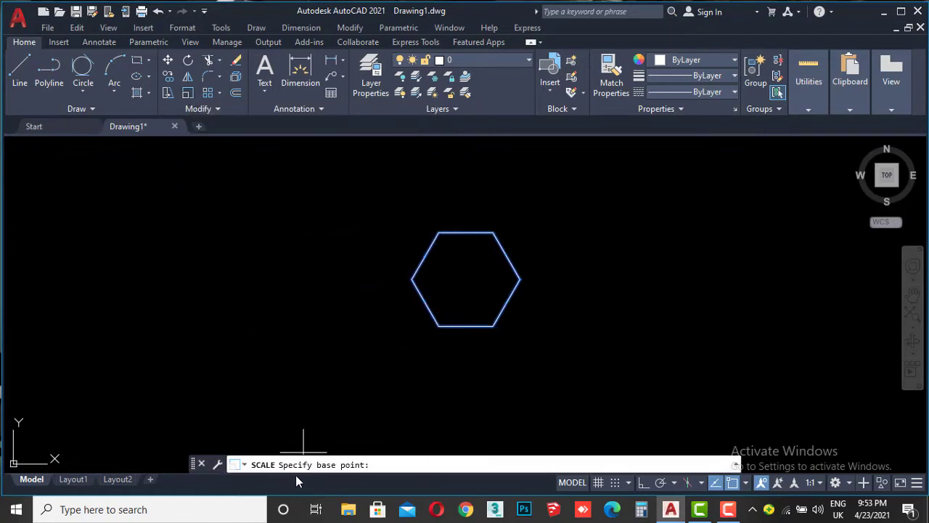
click(438, 324)
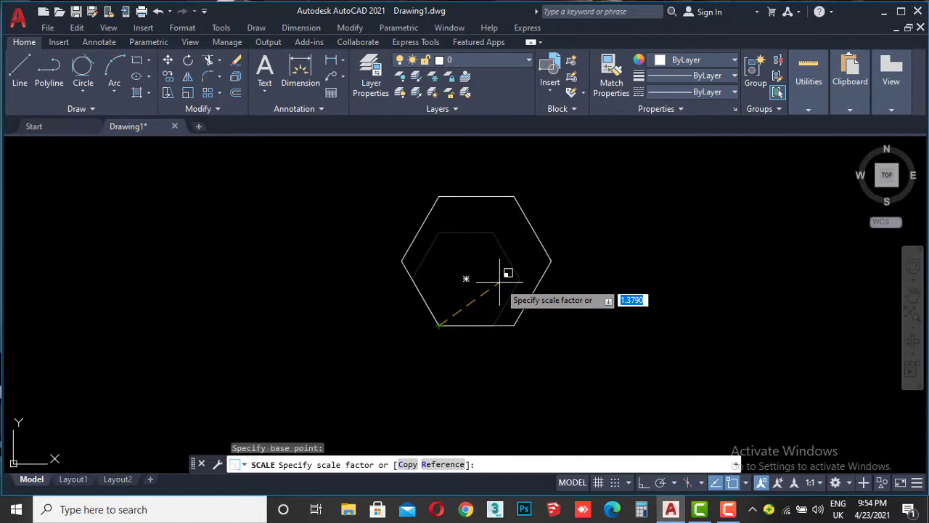
text(2)
key(Return)
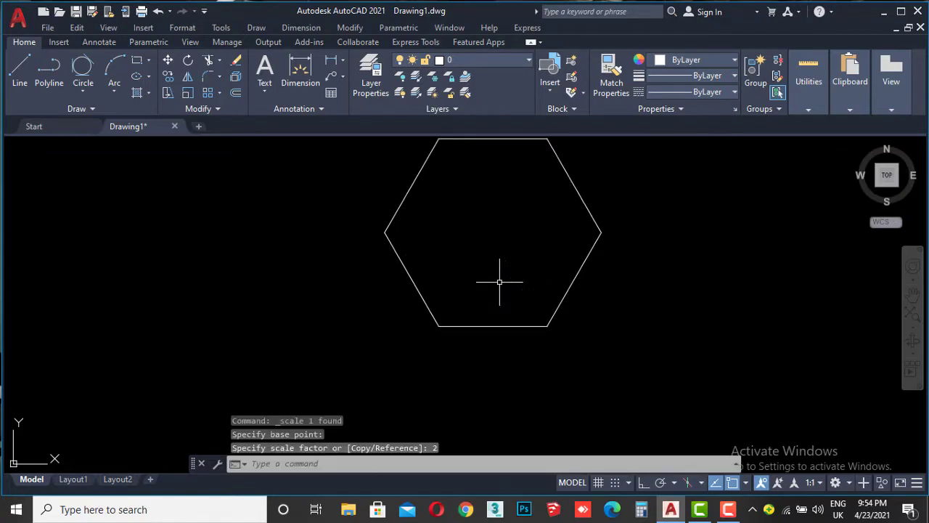
Scale the hexagon again with the S alias, anchored at its lower-left vertex.
scroll(500, 282, down, 2)
click(594, 255)
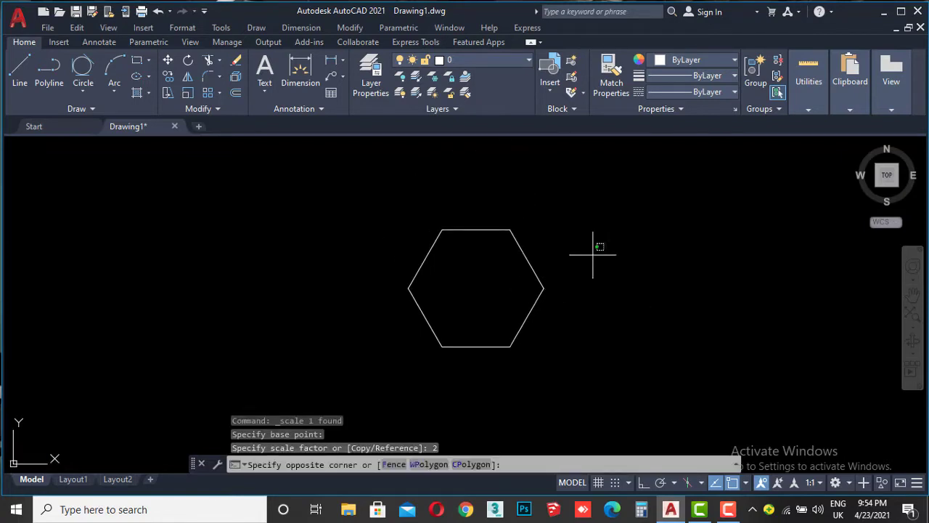
click(508, 321)
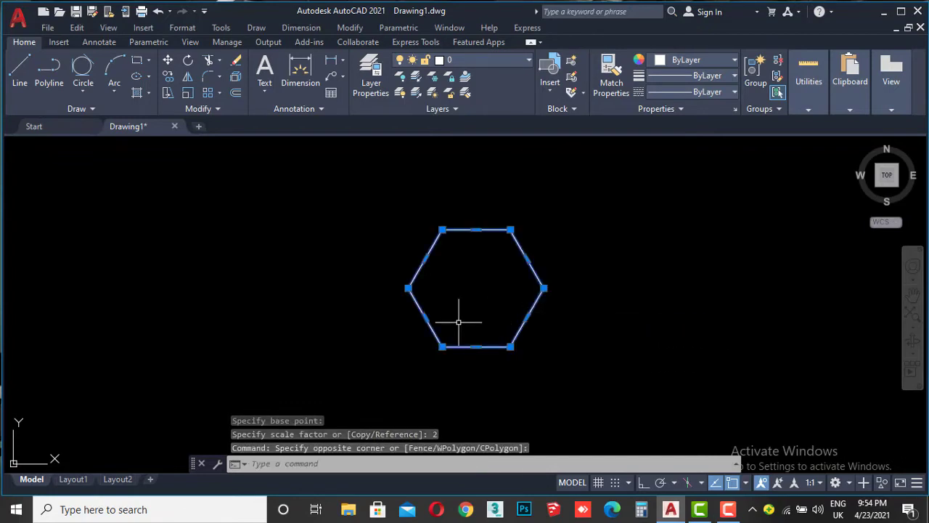
text(s)
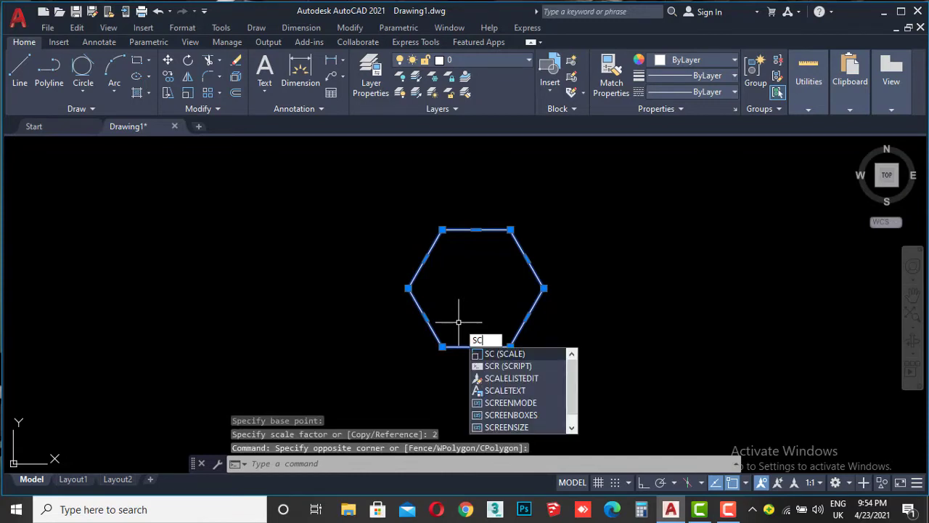
key(Return)
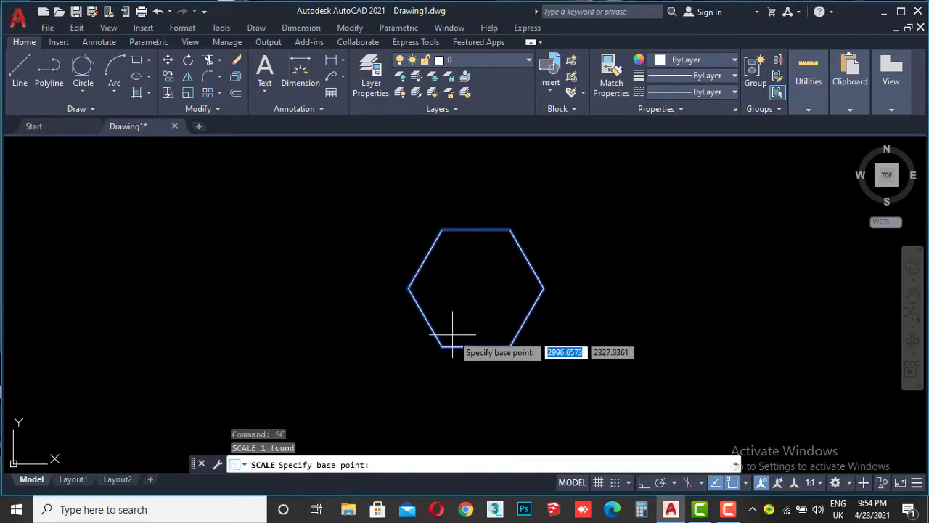
click(442, 346)
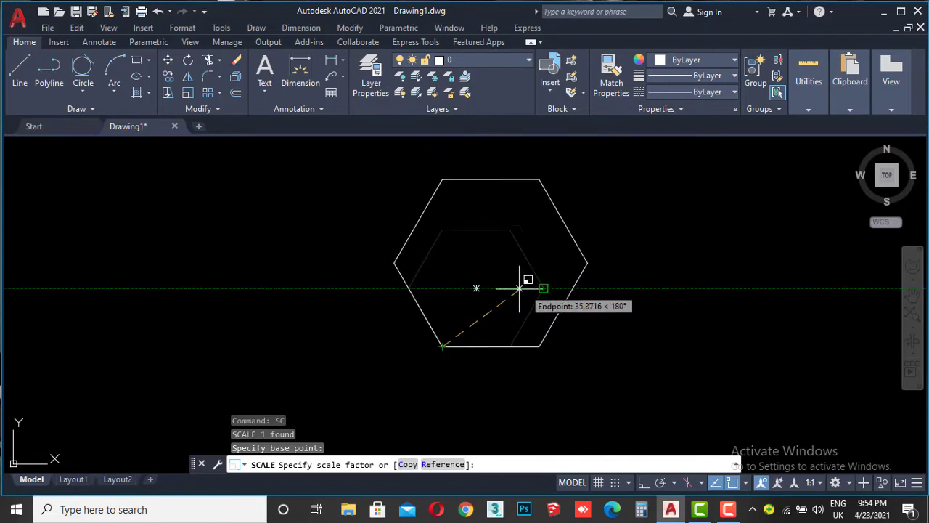
click(557, 269)
click(431, 307)
scroll(431, 307, down, 4)
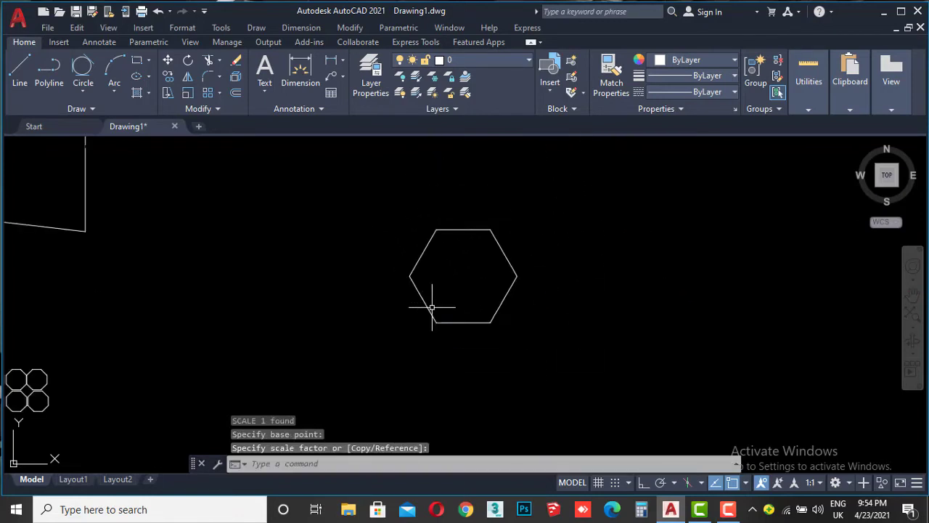
middle_drag(463, 287, 447, 308)
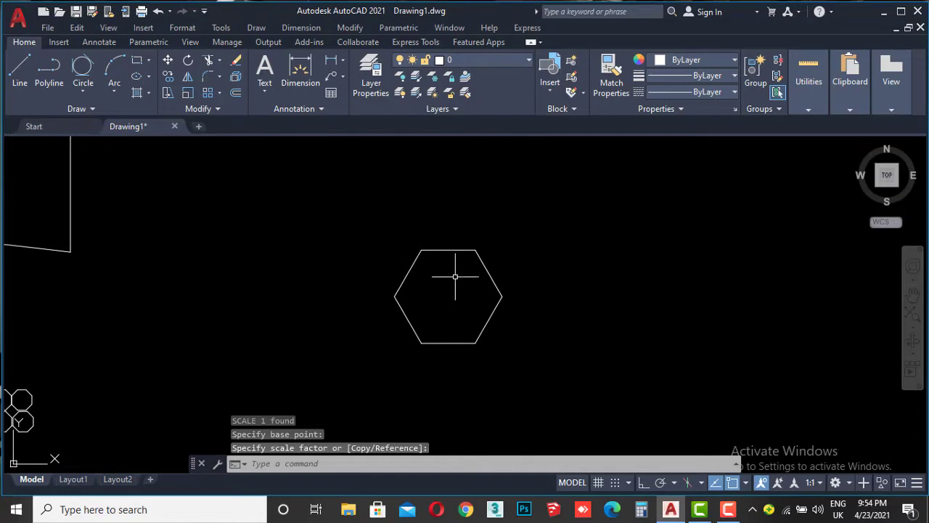
scroll(473, 232, down, 4)
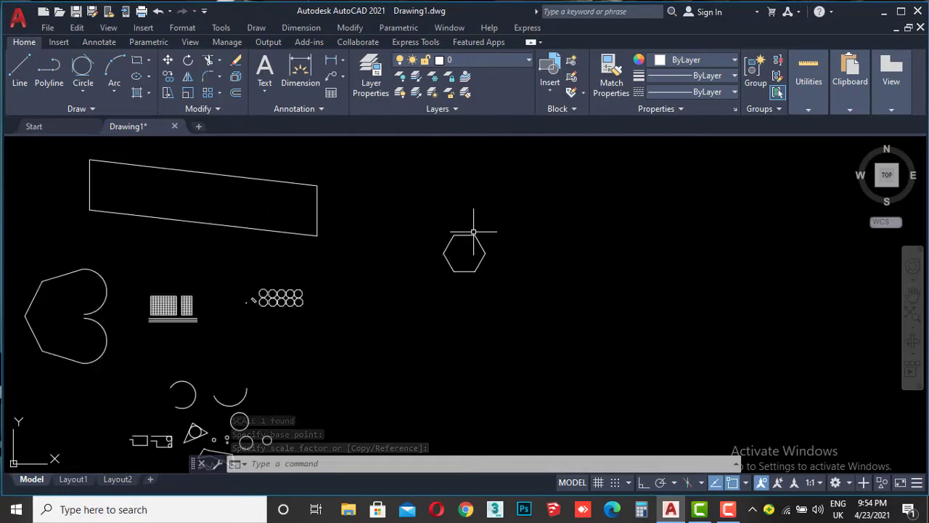
middle_drag(473, 231, 345, 295)
Draw a 50-unit horizontal line above the hexagon with Ortho on.
click(20, 73)
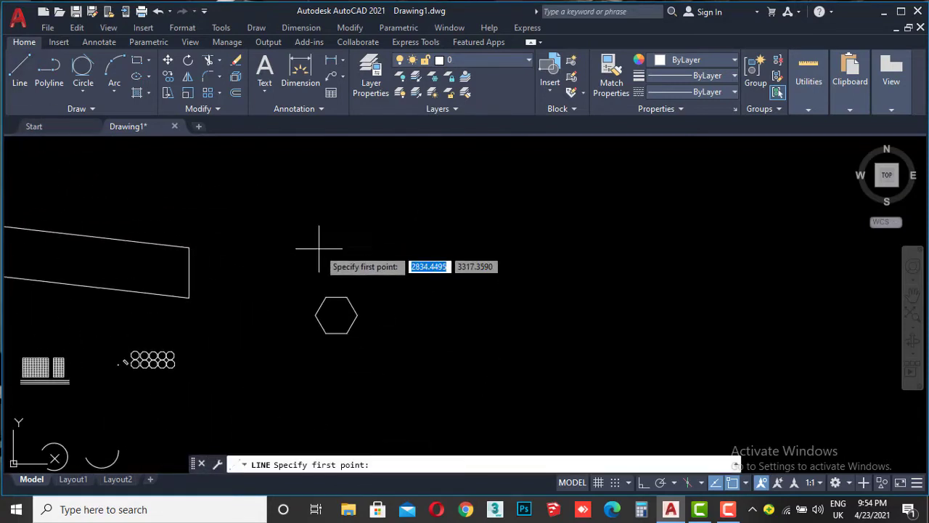
scroll(319, 249, up, 4)
click(318, 251)
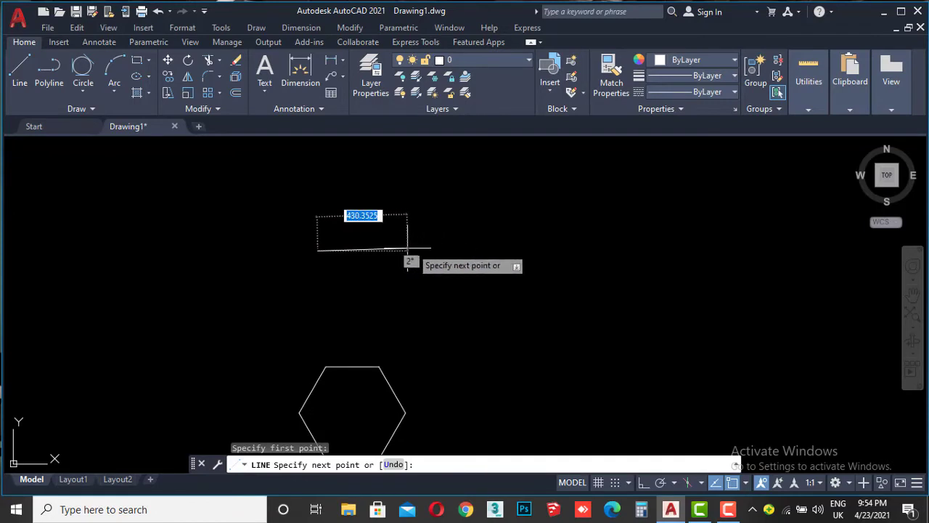
scroll(408, 249, up, 3)
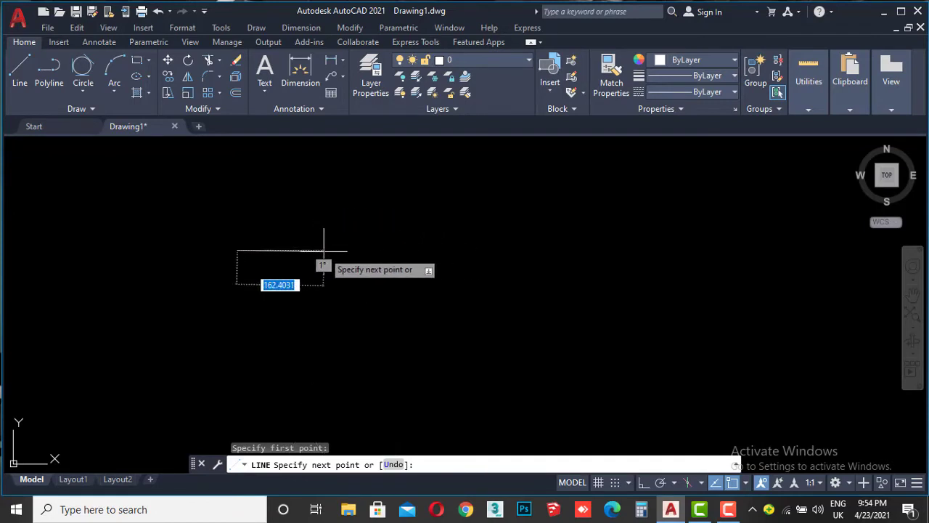
click(644, 483)
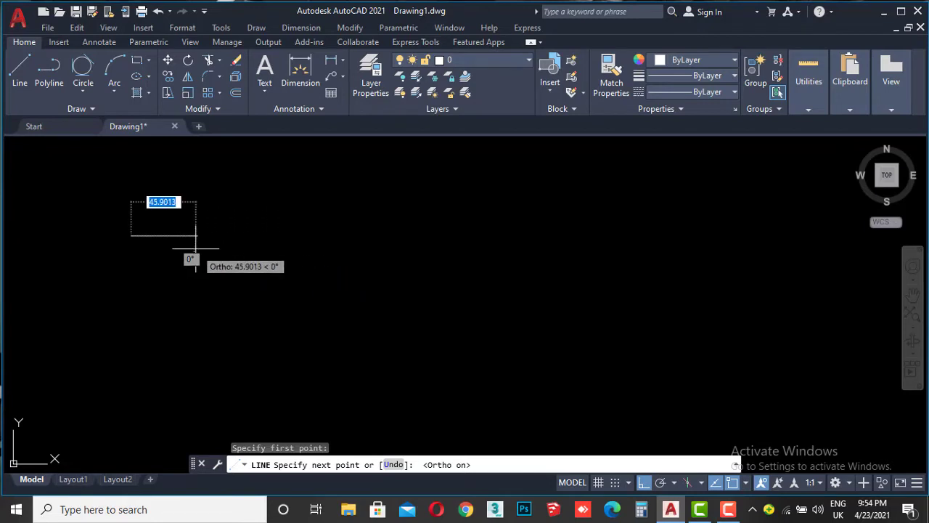
text(50)
key(Return)
key(Return)
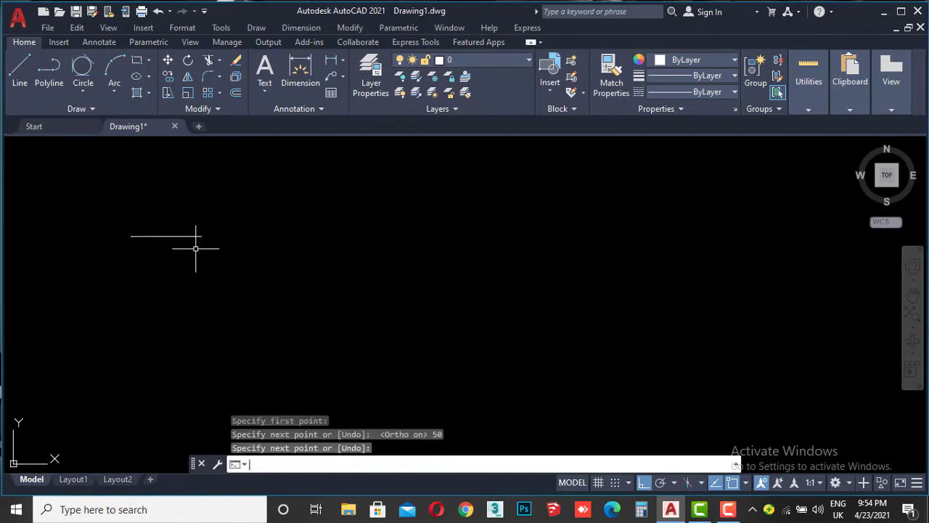
scroll(160, 228, up, 5)
middle_drag(160, 228, 409, 263)
scroll(386, 265, up, 2)
middle_drag(435, 309, 435, 292)
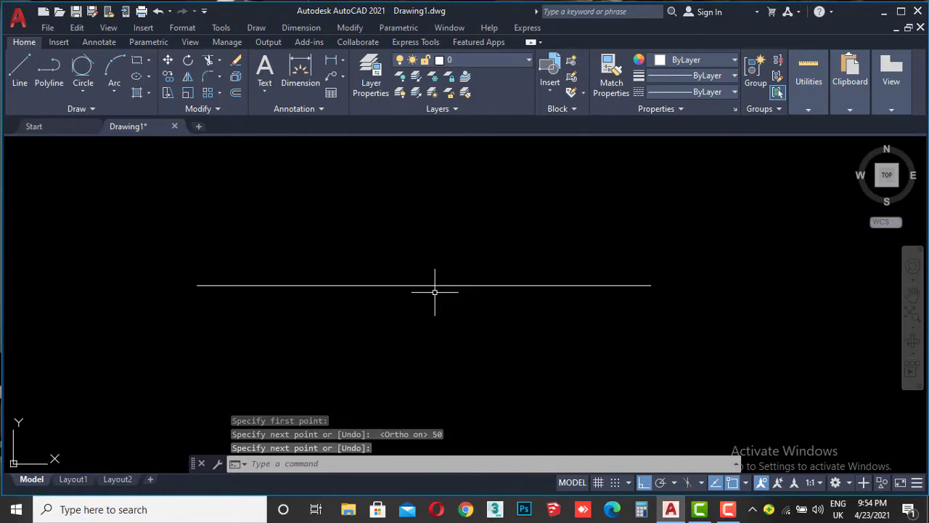
middle_drag(353, 284, 354, 293)
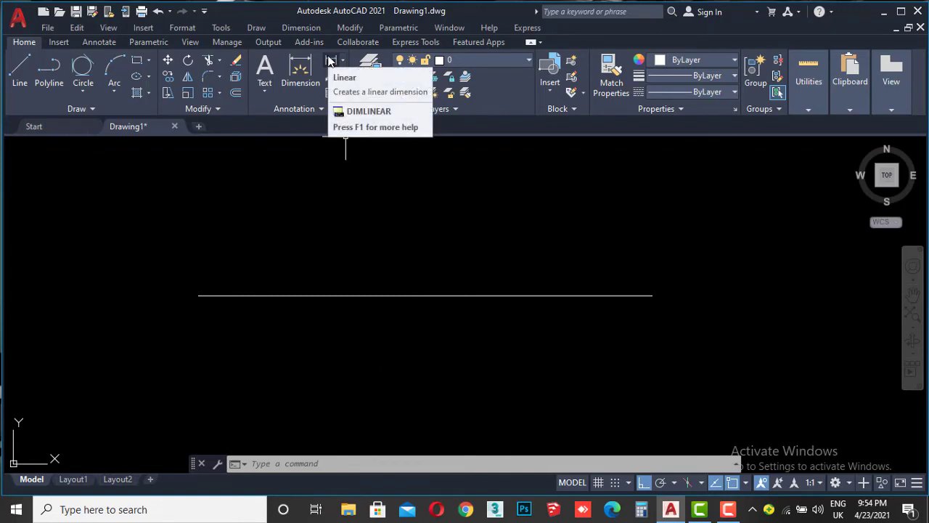
click(330, 62)
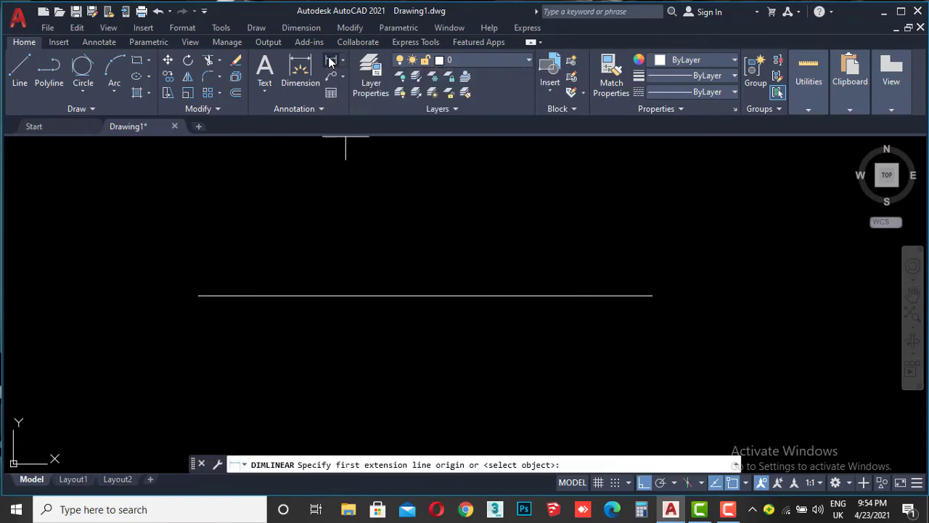
click(198, 295)
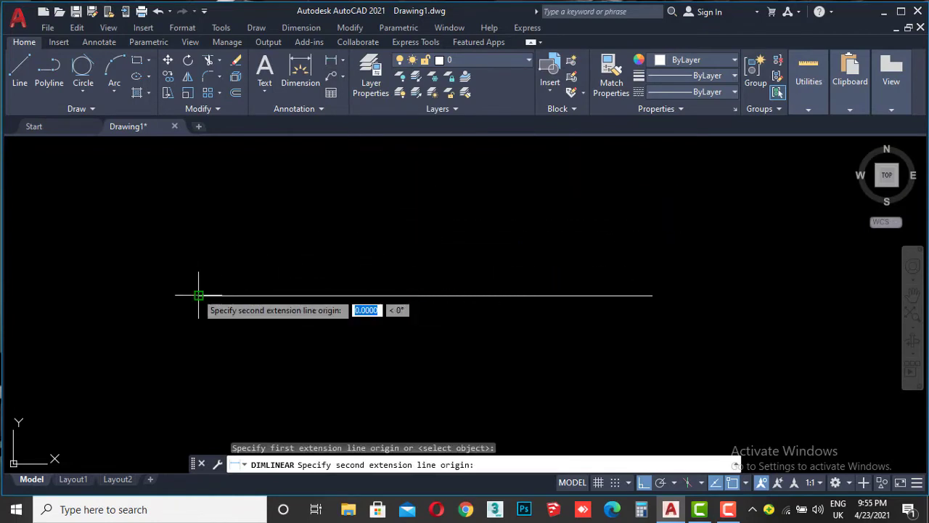
click(653, 295)
click(645, 215)
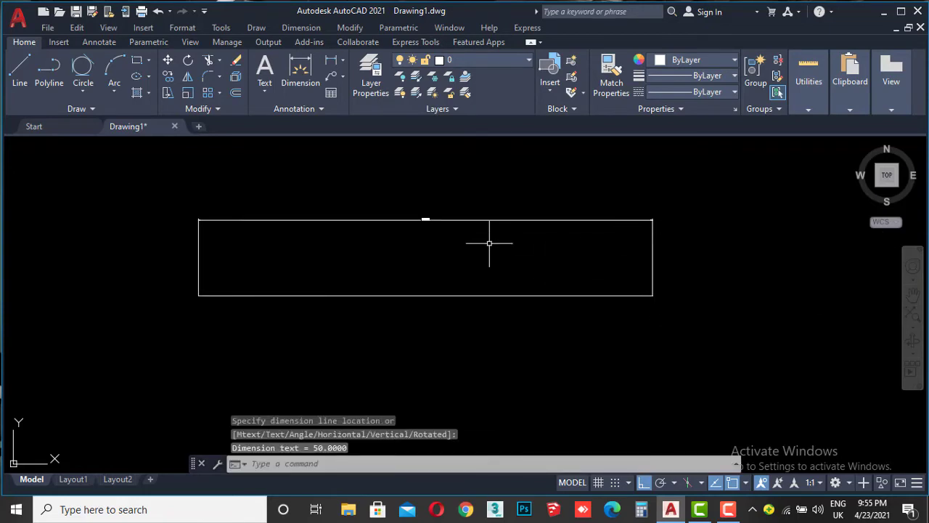
scroll(428, 215, up, 5)
scroll(383, 245, up, 4)
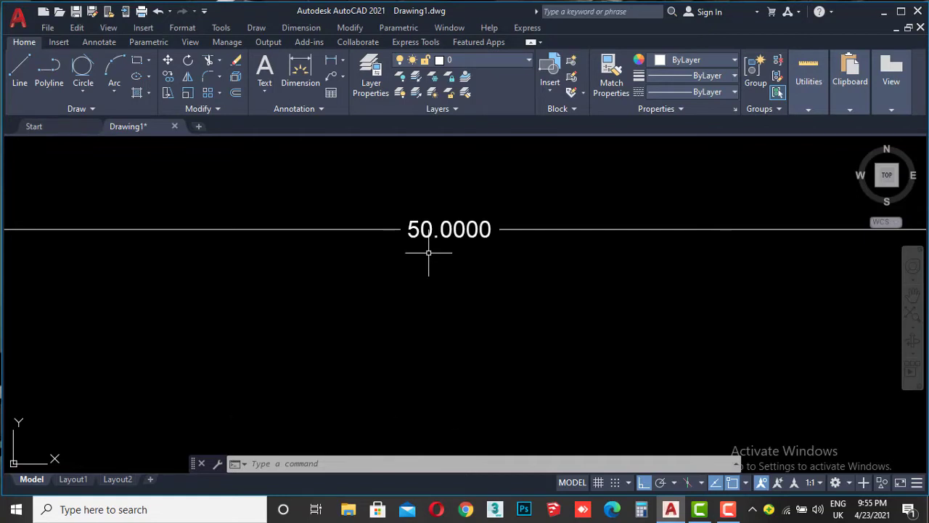
scroll(429, 253, down, 1)
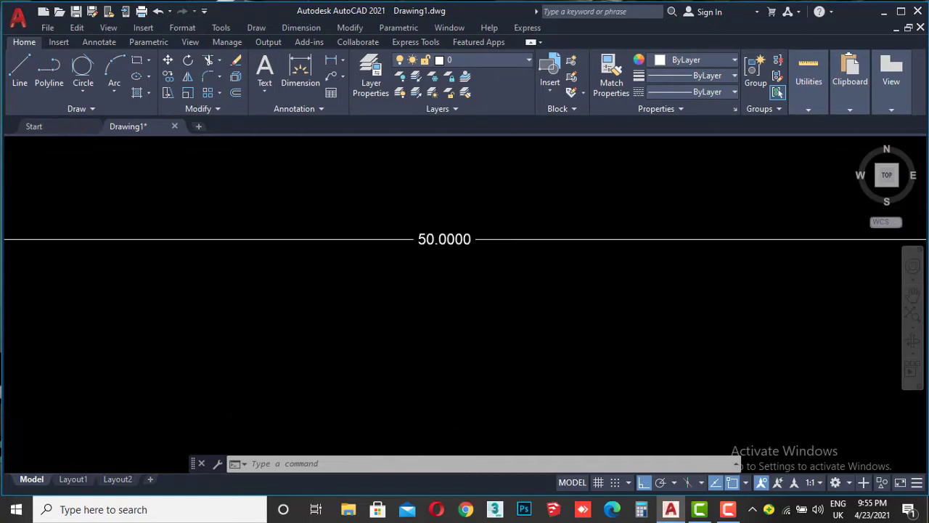
scroll(472, 266, down, 2)
scroll(453, 254, up, 2)
scroll(466, 249, down, 1)
scroll(466, 249, down, 1)
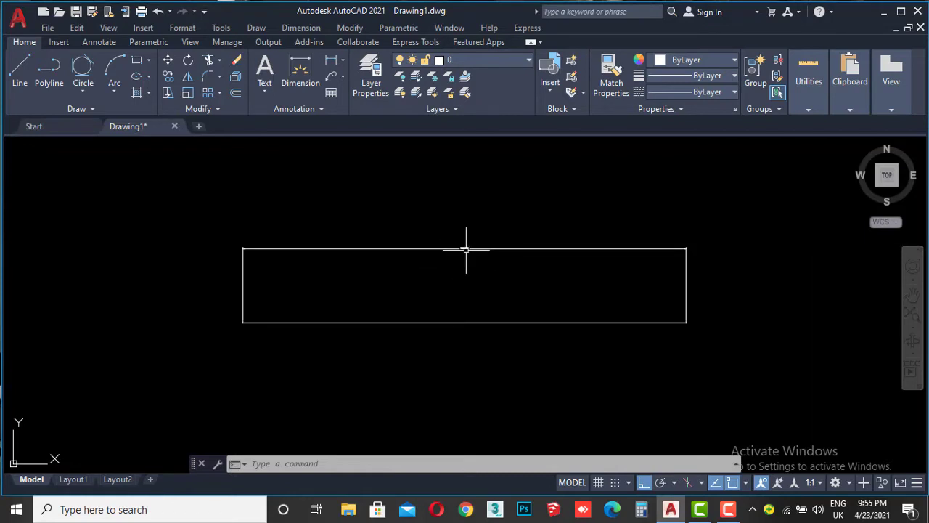
scroll(508, 259, up, 2)
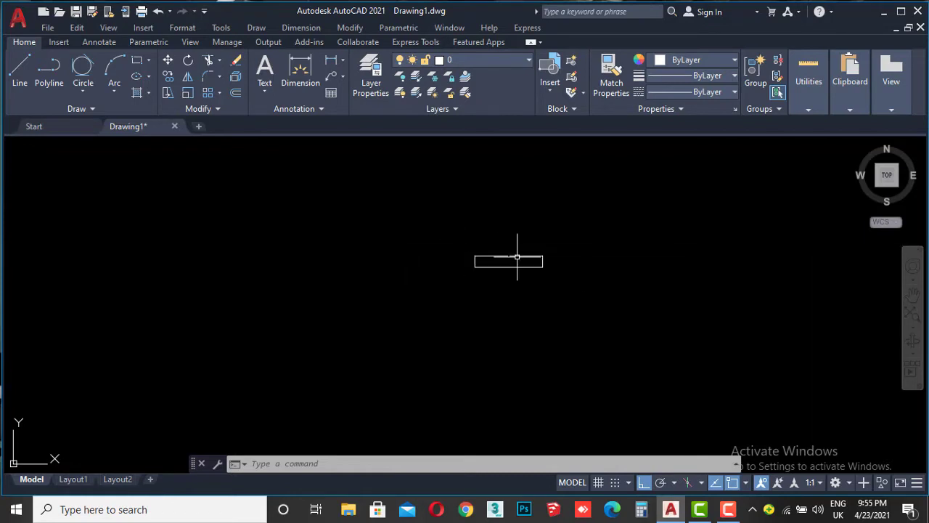
scroll(518, 259, down, 3)
scroll(487, 263, down, 2)
scroll(496, 225, down, 1)
click(485, 187)
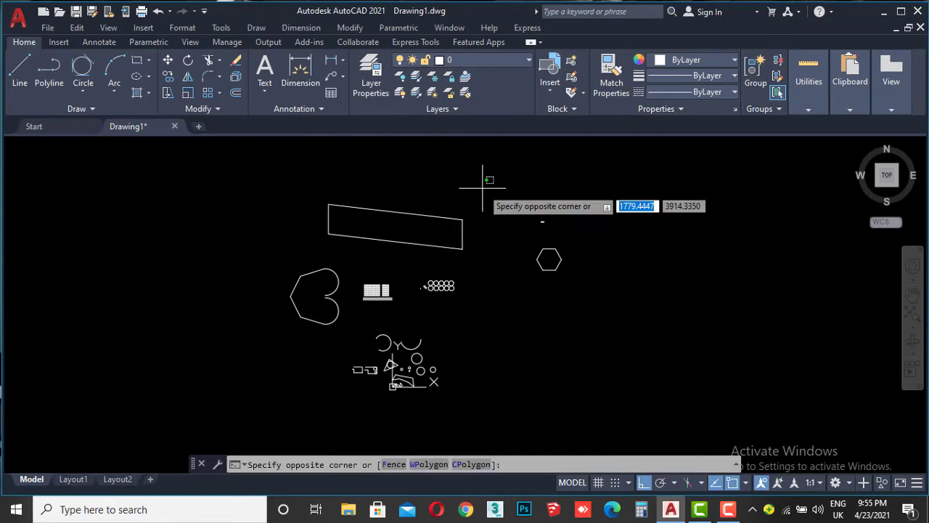
click(472, 214)
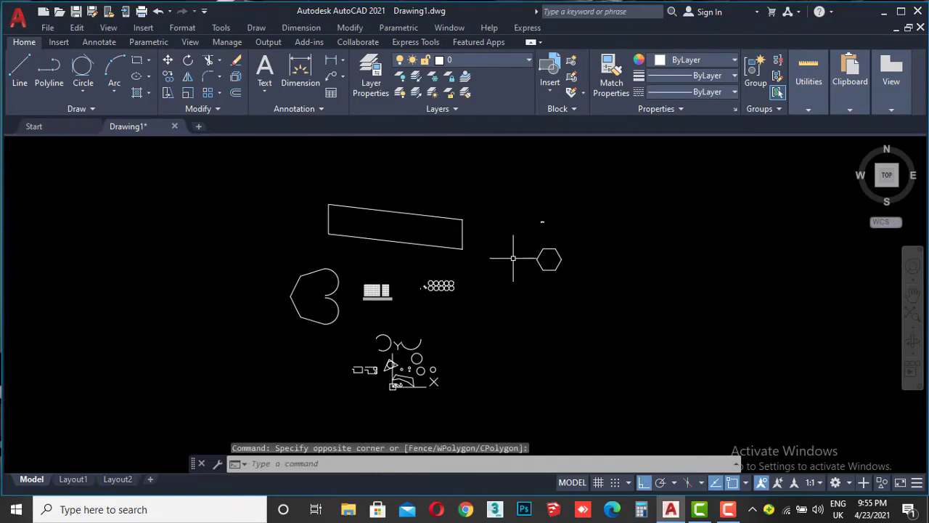
scroll(559, 211, up, 2)
scroll(570, 236, up, 5)
scroll(592, 251, up, 4)
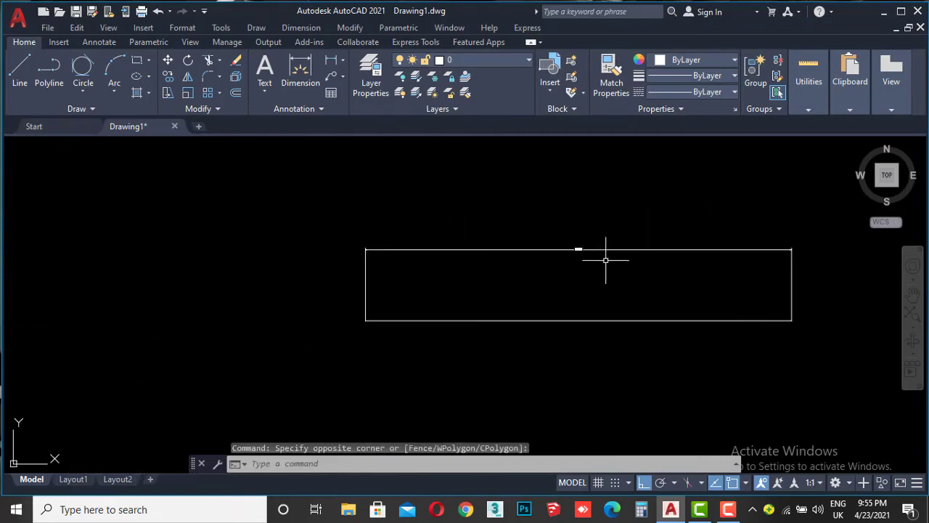
scroll(581, 262, up, 3)
scroll(573, 272, down, 3)
middle_drag(586, 282, 556, 284)
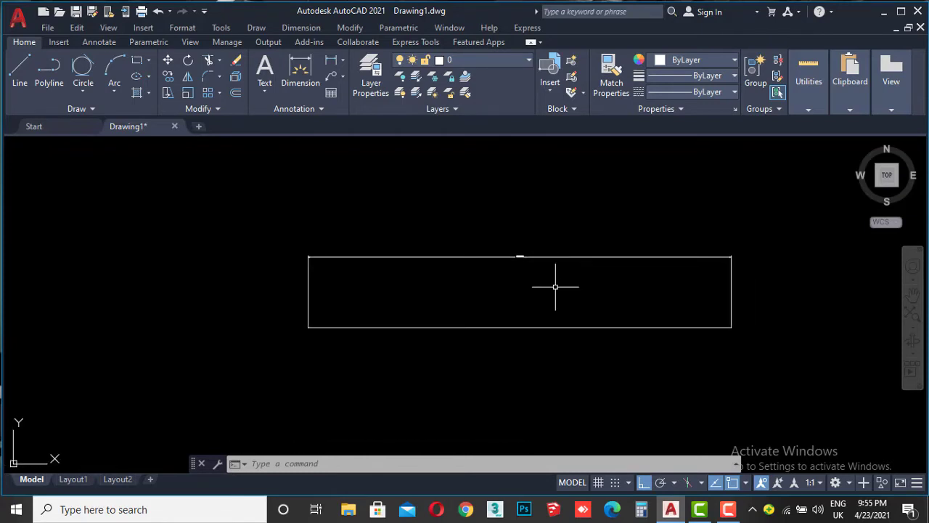
scroll(541, 269, up, 4)
scroll(509, 252, up, 5)
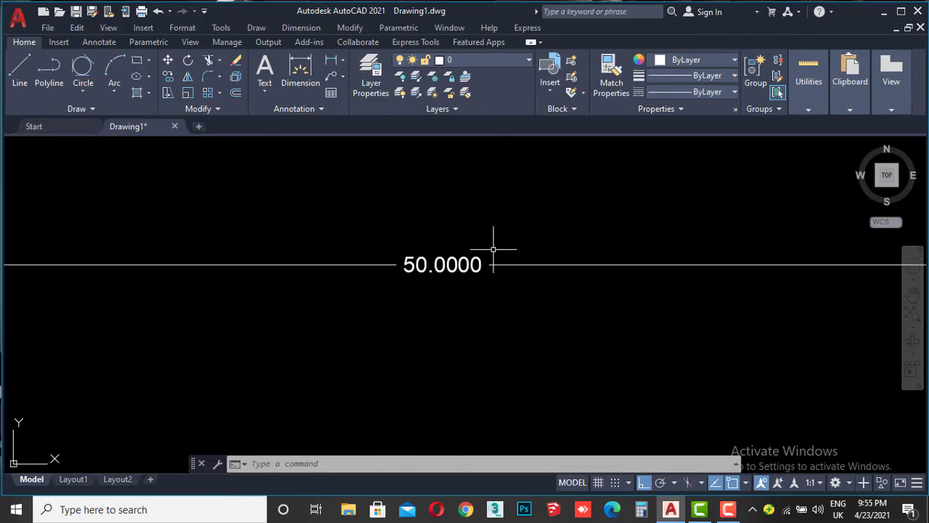
scroll(465, 243, up, 1)
scroll(450, 251, down, 6)
scroll(458, 261, down, 3)
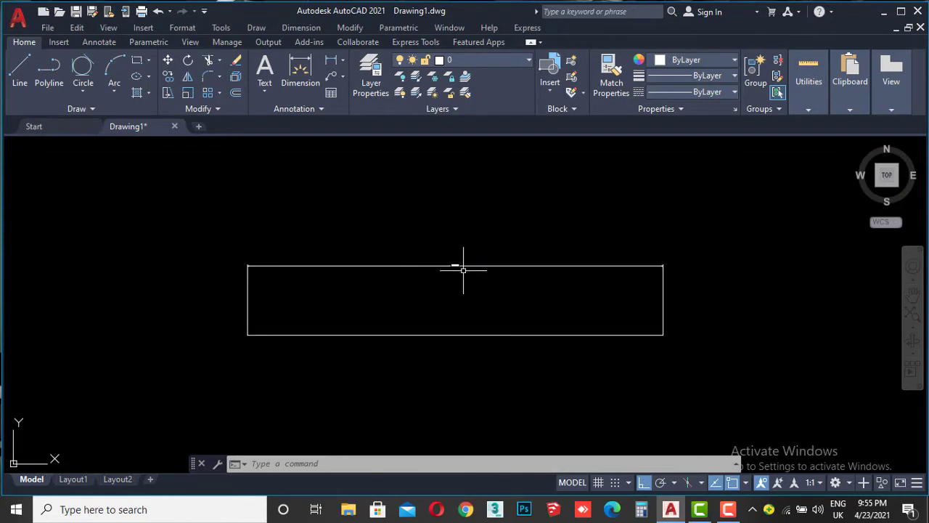
Explode the long rectangle and delete its left and right edge lines.
click(247, 294)
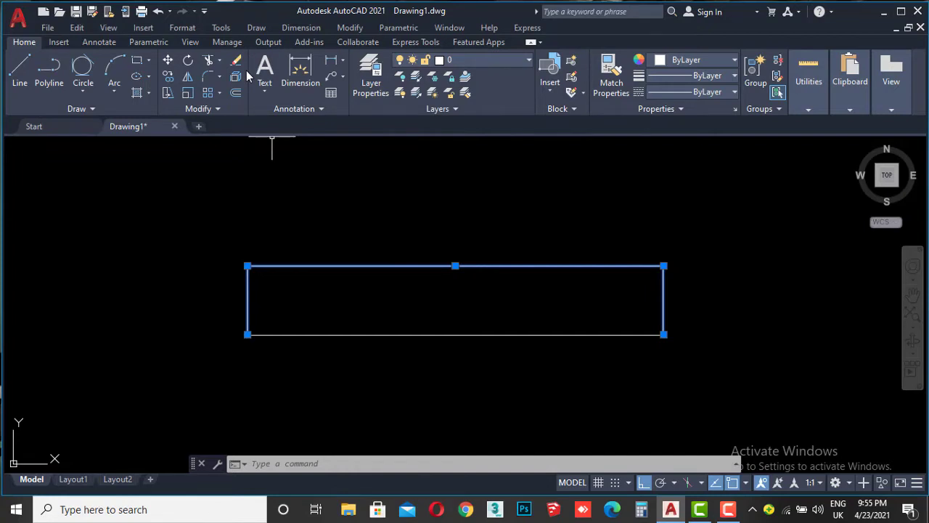
click(239, 77)
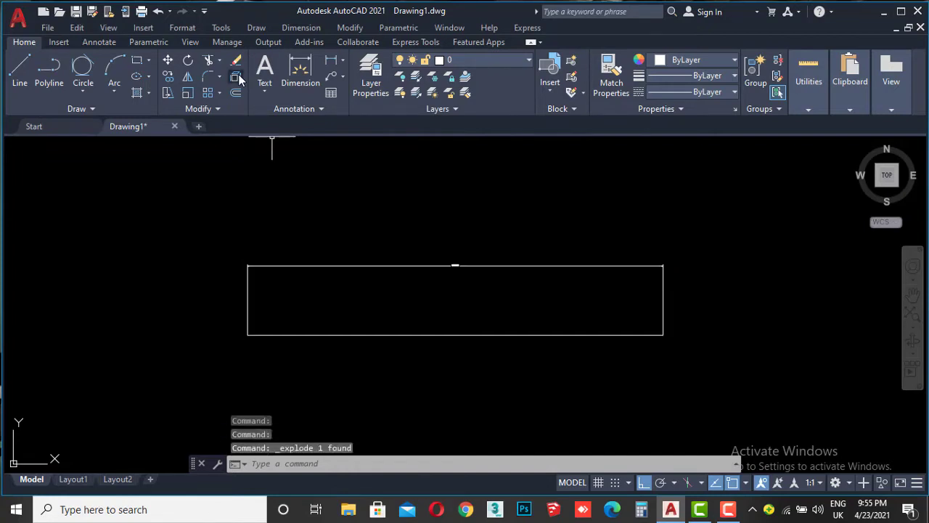
click(248, 299)
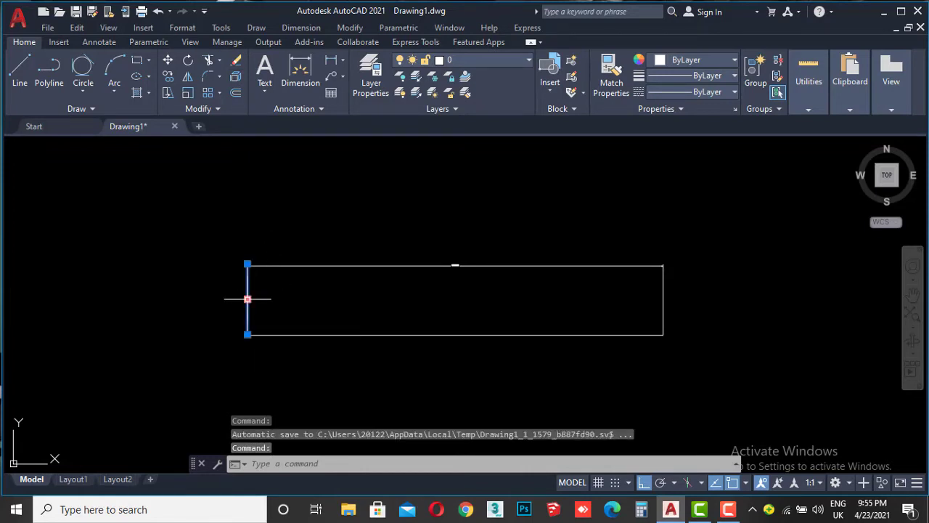
key(Delete)
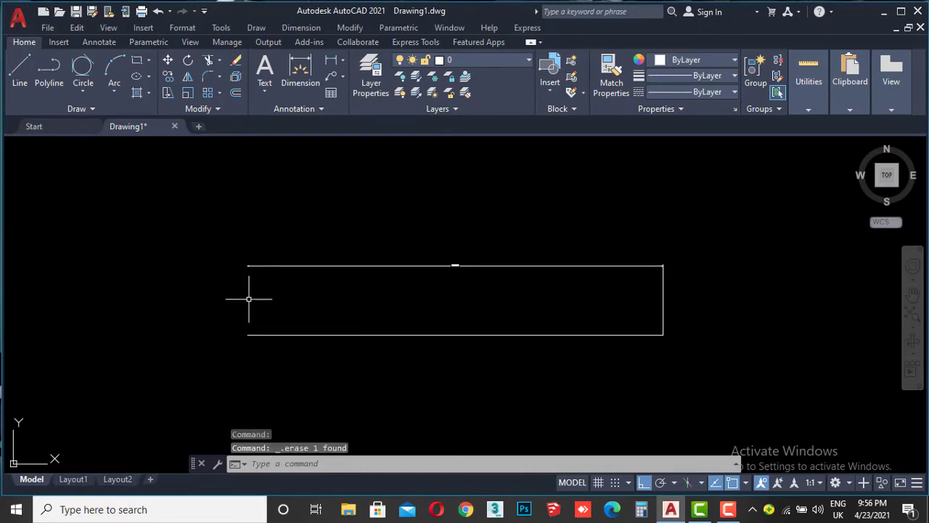
click(673, 298)
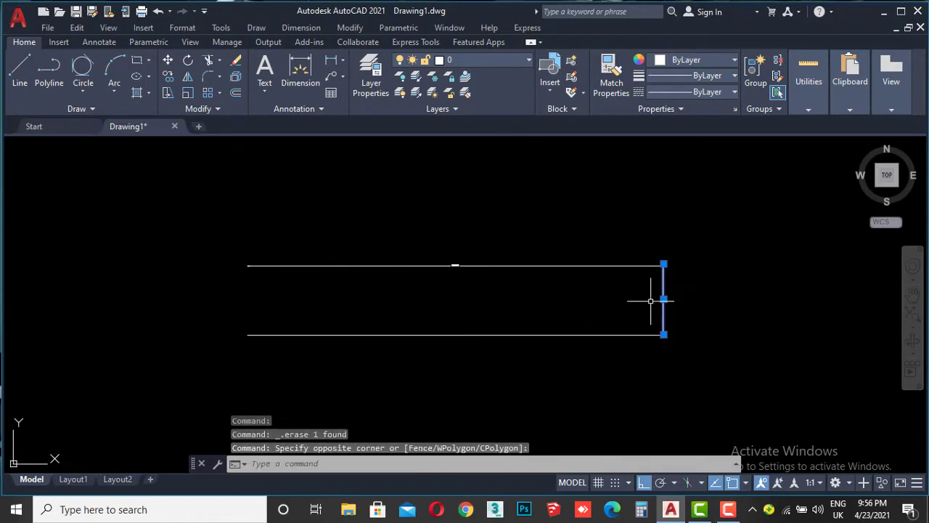
key(Delete)
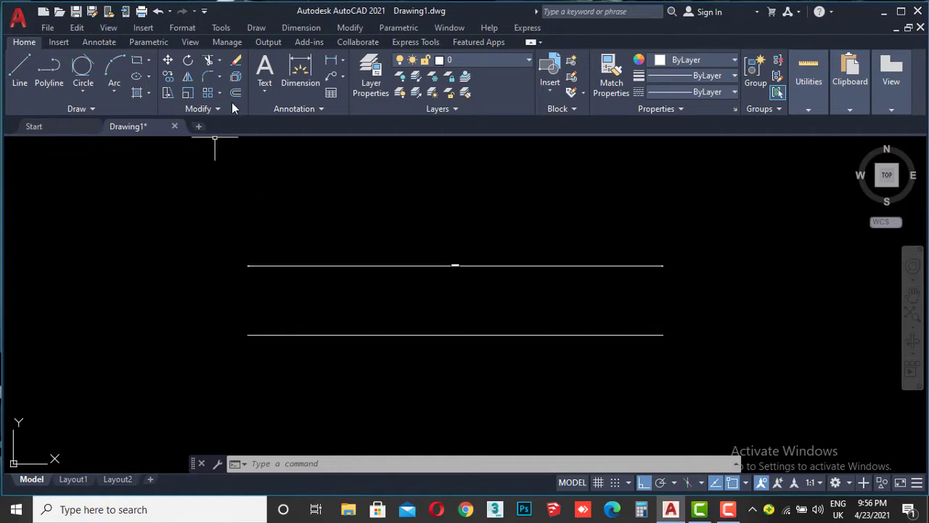
Explode the open rectangular polyline on the left.
scroll(494, 210, down, 5)
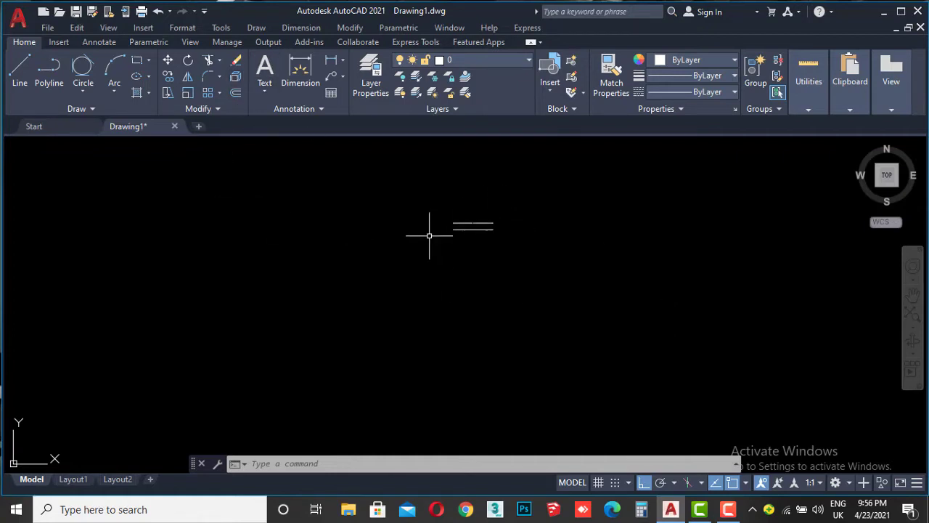
scroll(303, 273, down, 3)
scroll(304, 273, down, 3)
mouse_move(220, 322)
middle_down()
mouse_move(394, 294)
mouse_move(393, 275)
middle_up()
scroll(331, 335, up, 5)
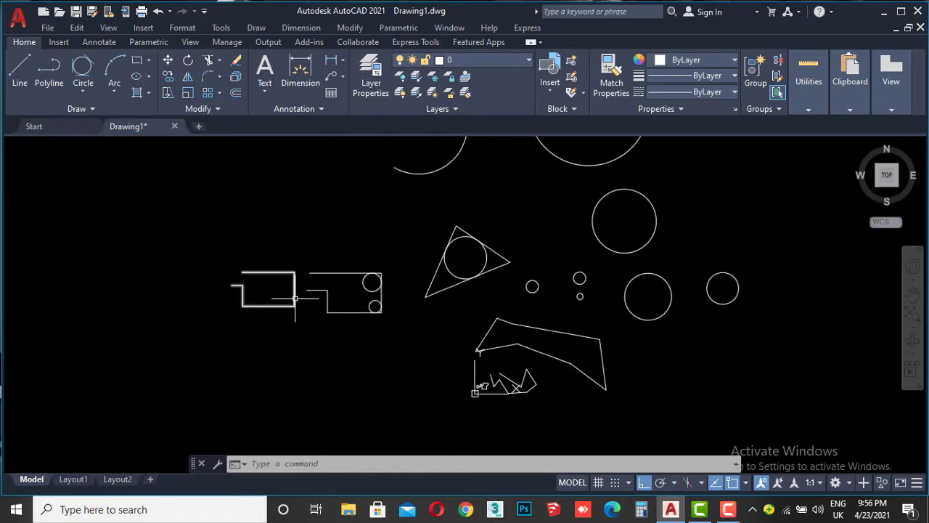
scroll(295, 298, up, 4)
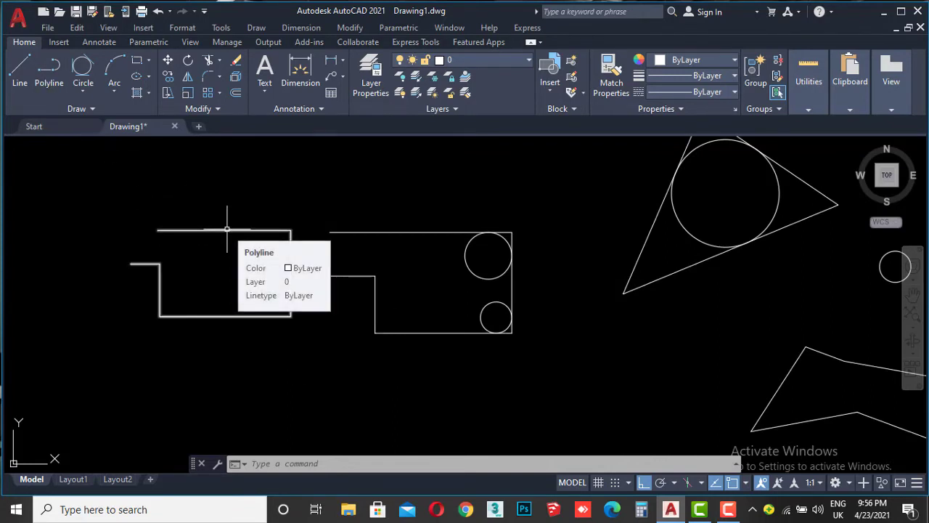
click(226, 230)
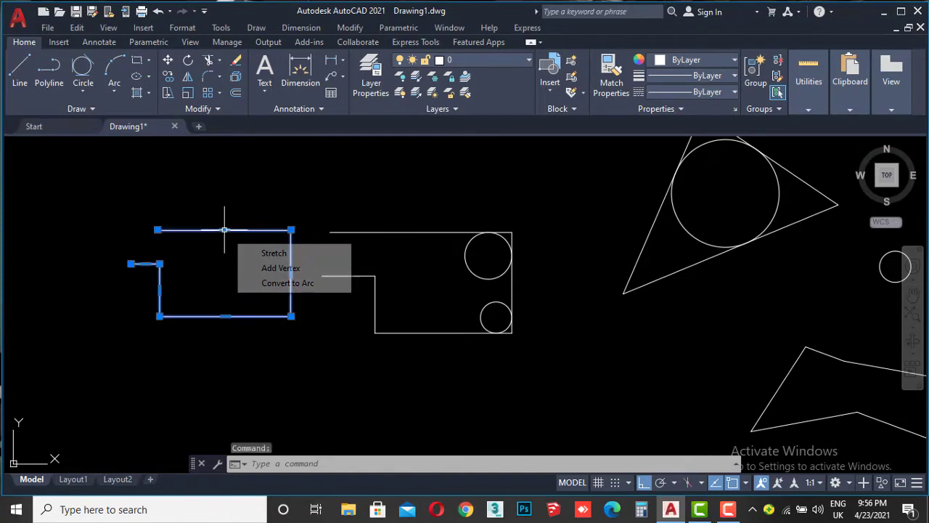
click(236, 77)
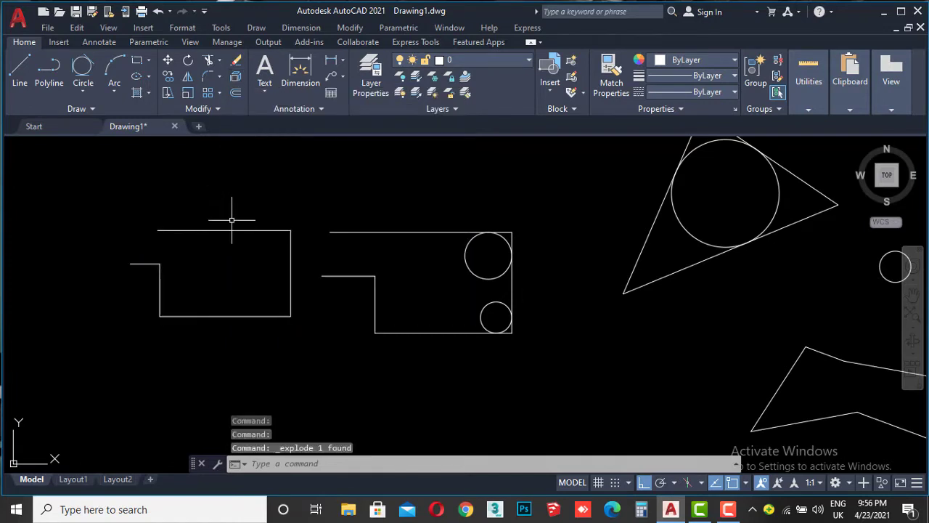
Select the top, right, bottom, left edges and stub to confirm they are separate.
click(231, 219)
click(223, 234)
click(301, 250)
click(269, 264)
click(225, 295)
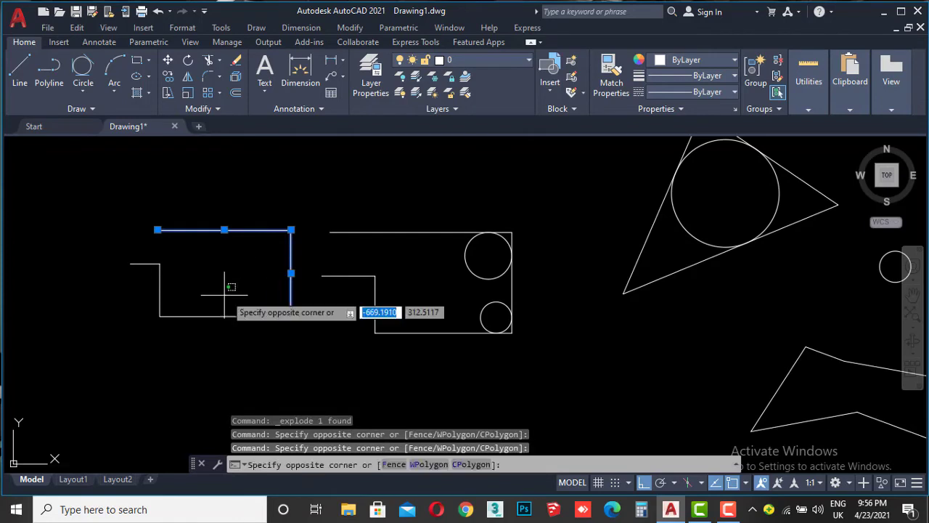
click(195, 321)
click(174, 309)
click(145, 260)
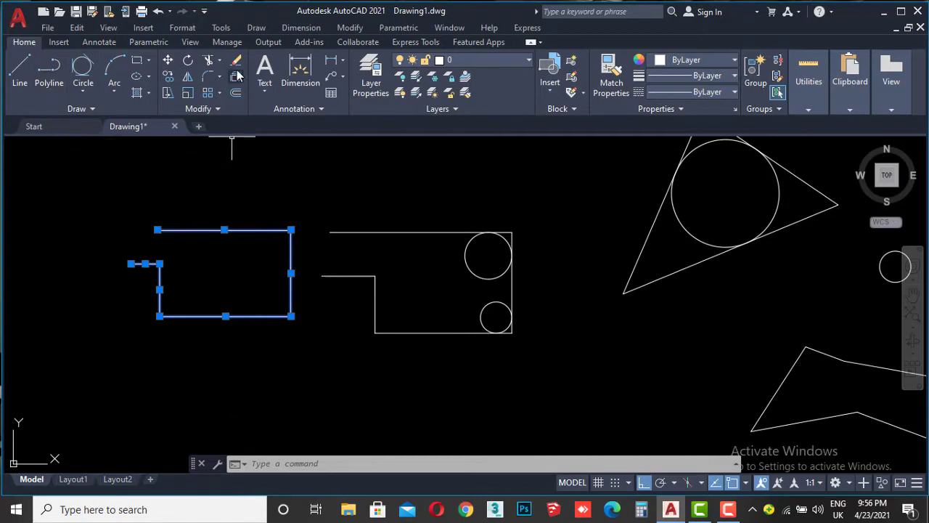
Clear the selection and frame the two parallel lines in the view.
key(Escape)
key(Escape)
scroll(300, 162, down, 5)
scroll(457, 195, down, 3)
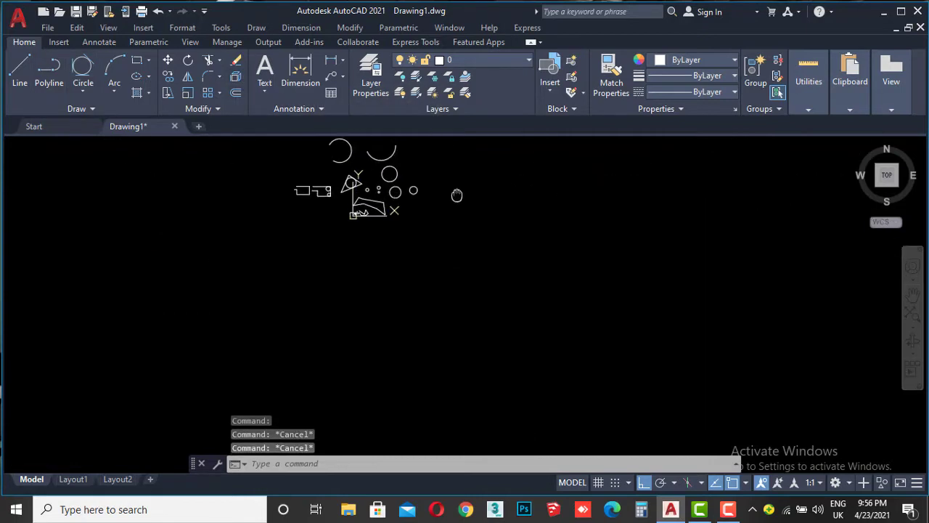
scroll(426, 245, up, 2)
scroll(531, 177, up, 2)
scroll(504, 193, up, 2)
scroll(522, 215, up, 2)
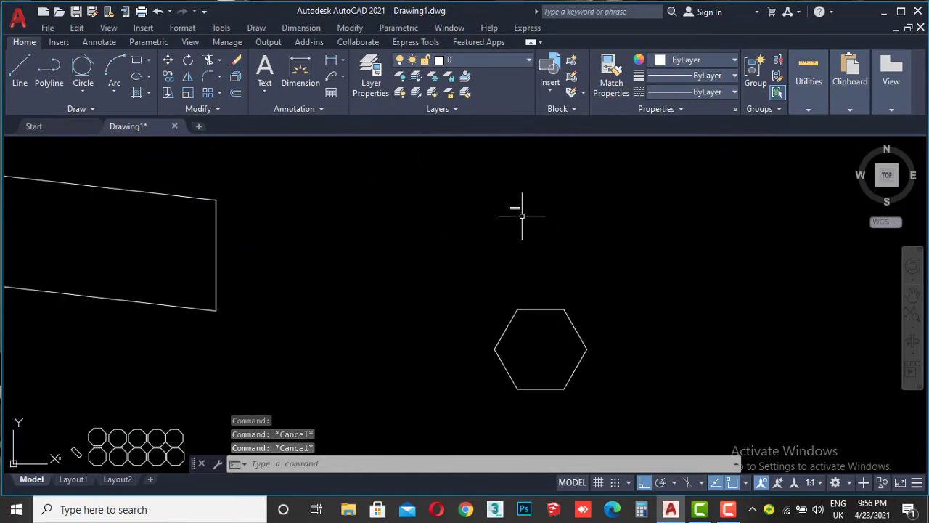
scroll(521, 215, up, 3)
scroll(518, 201, up, 2)
scroll(446, 228, up, 2)
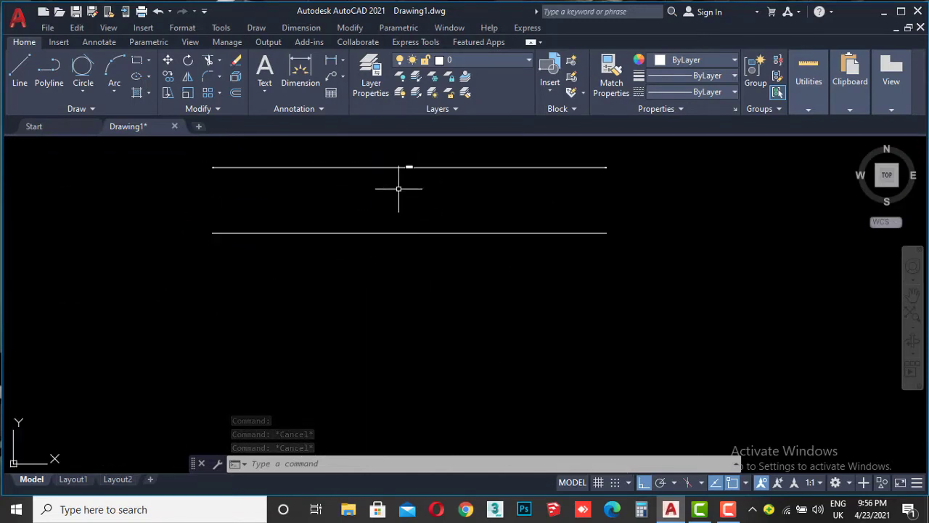
scroll(431, 197, up, 4)
middle_drag(431, 196, 450, 307)
scroll(451, 307, down, 4)
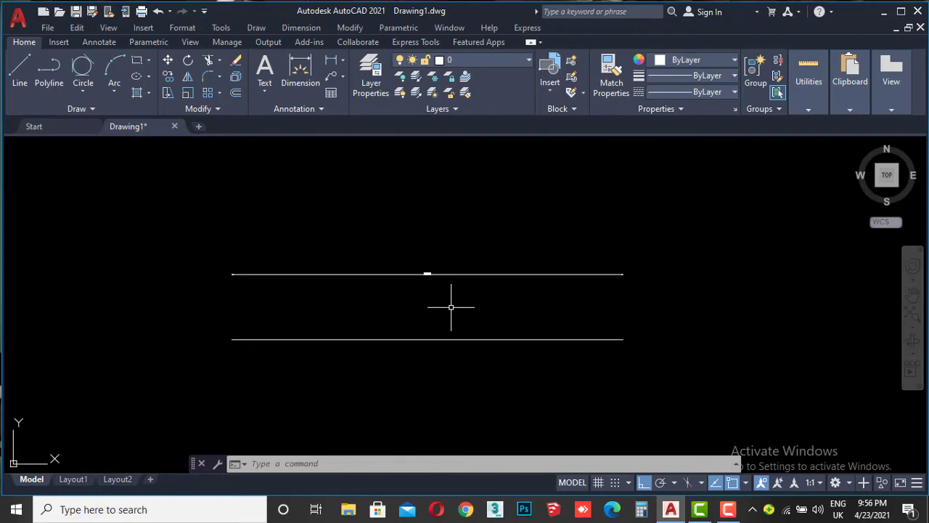
scroll(451, 307, down, 4)
middle_drag(496, 356, 416, 247)
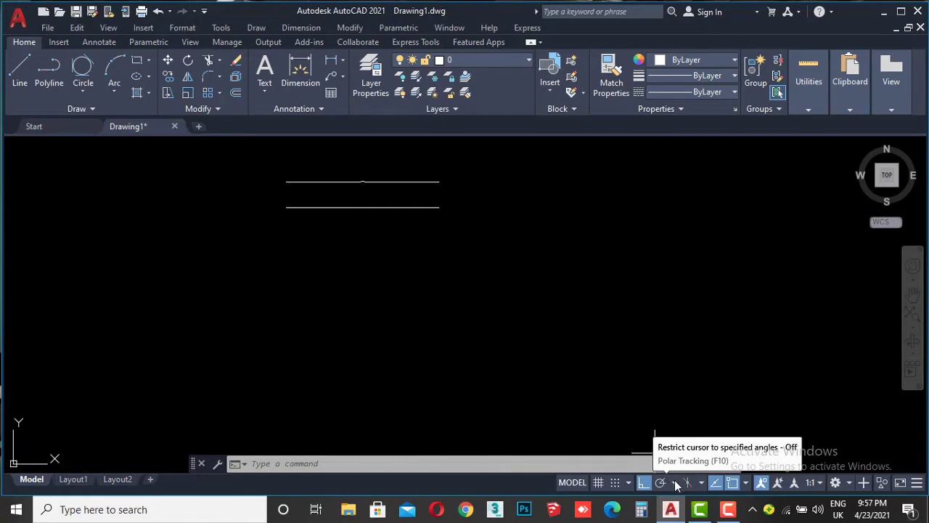
Set polar tracking to 30-degree increments, enable Polar, and start a line below the lines.
click(674, 482)
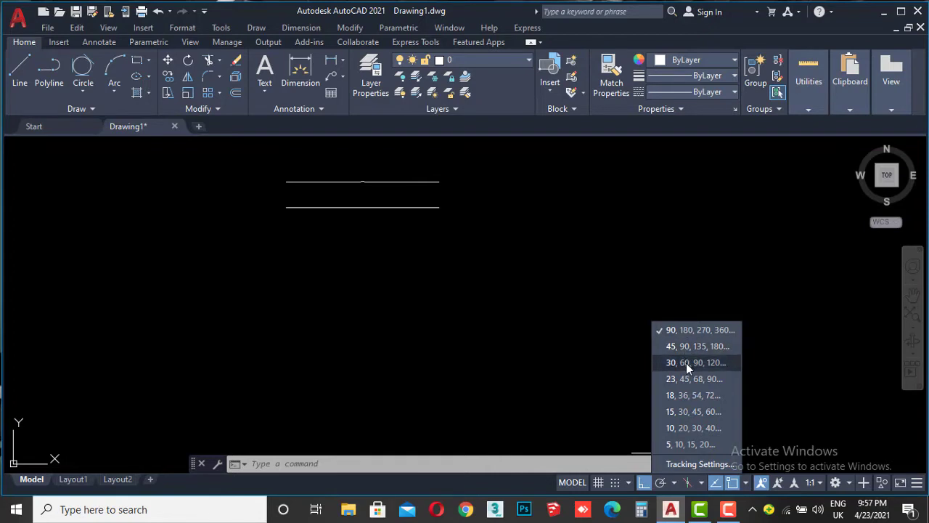
click(686, 364)
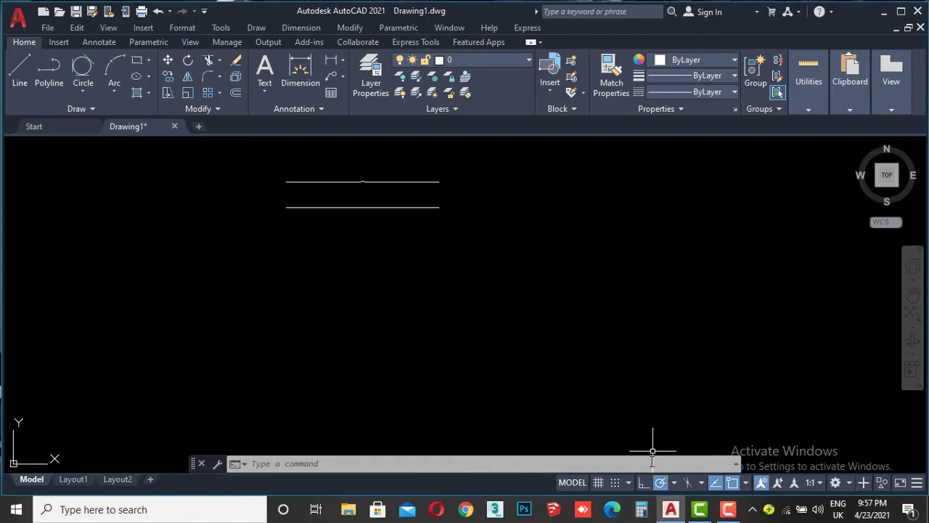
click(643, 483)
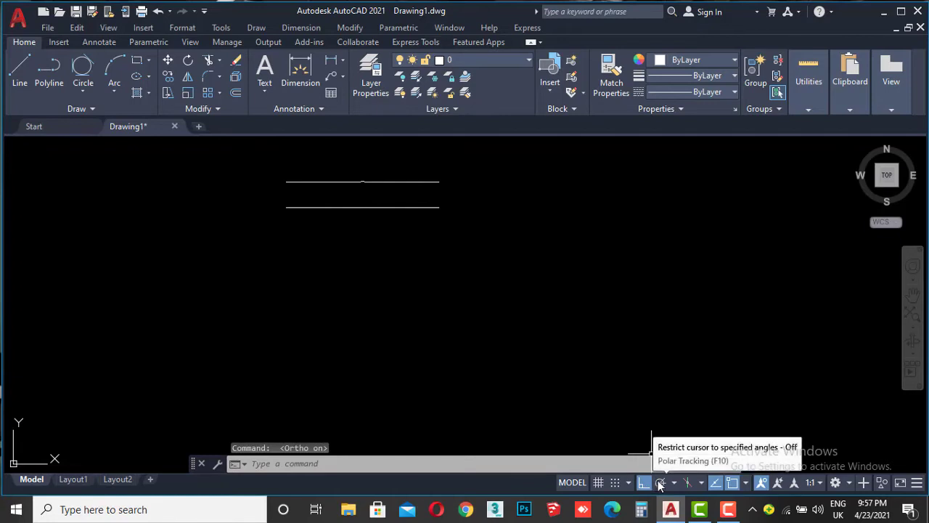
click(659, 483)
click(643, 483)
click(659, 483)
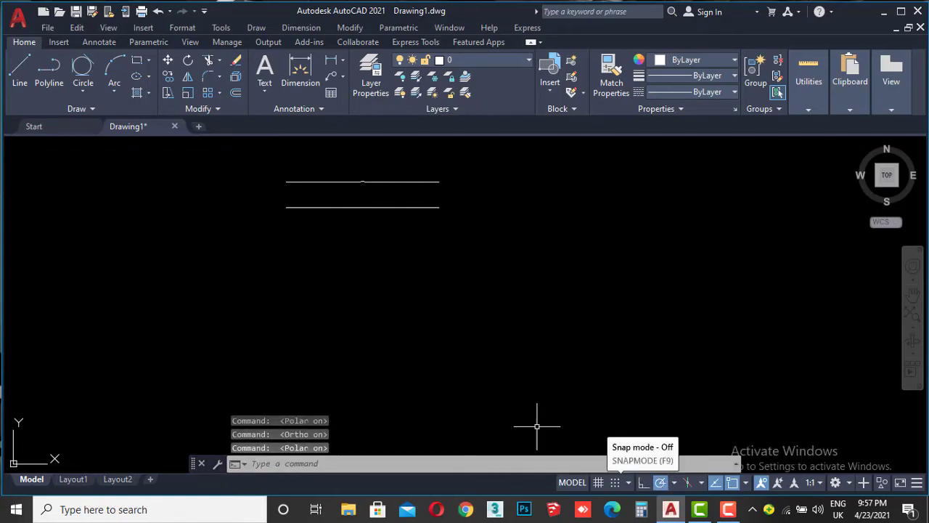
click(21, 73)
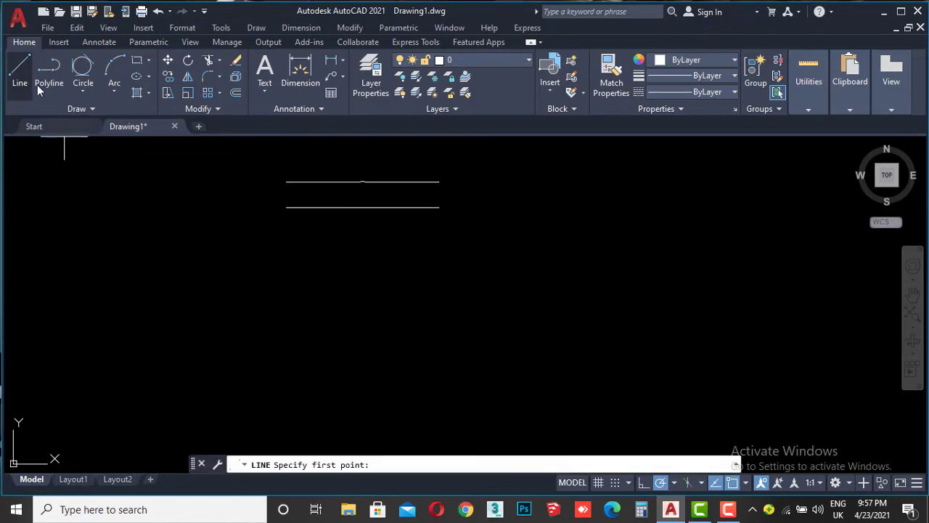
click(386, 350)
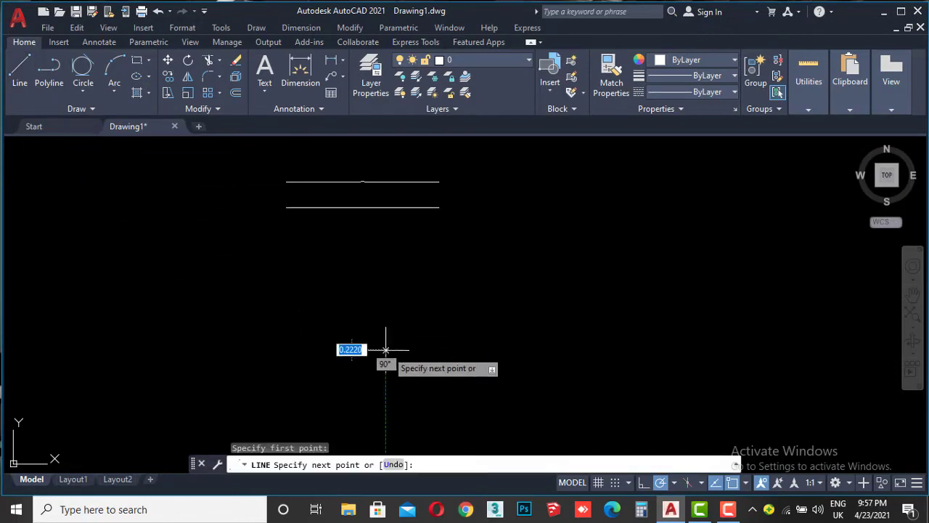
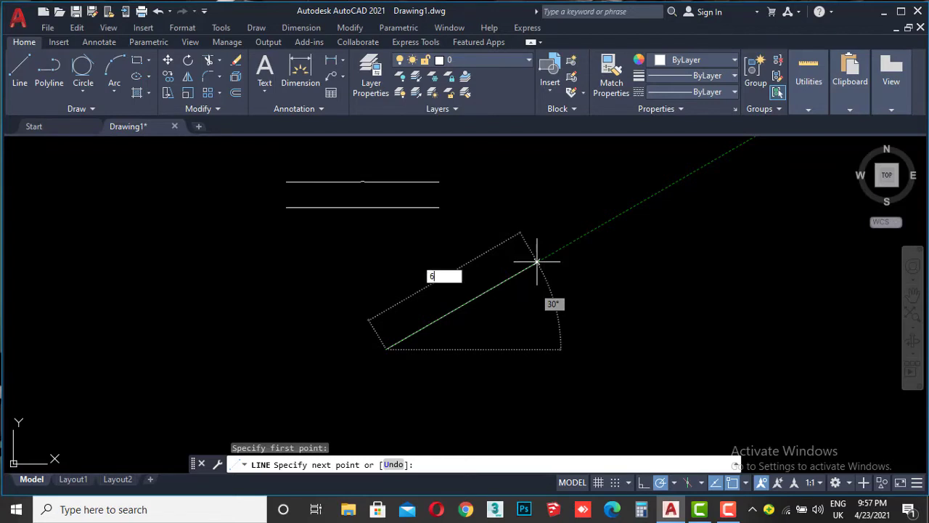
Complete the 60-unit line slanting up at 30 degrees and bring up the dimension types.
key(Return)
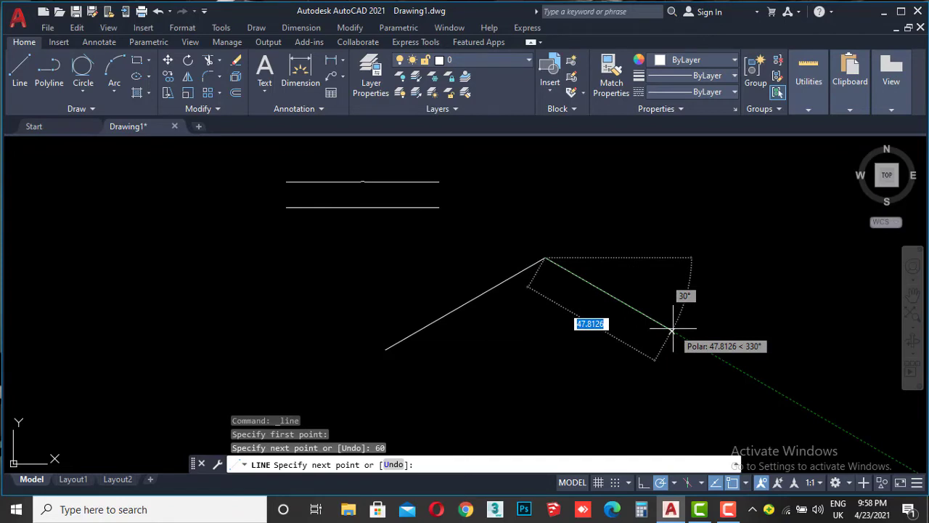
key(Return)
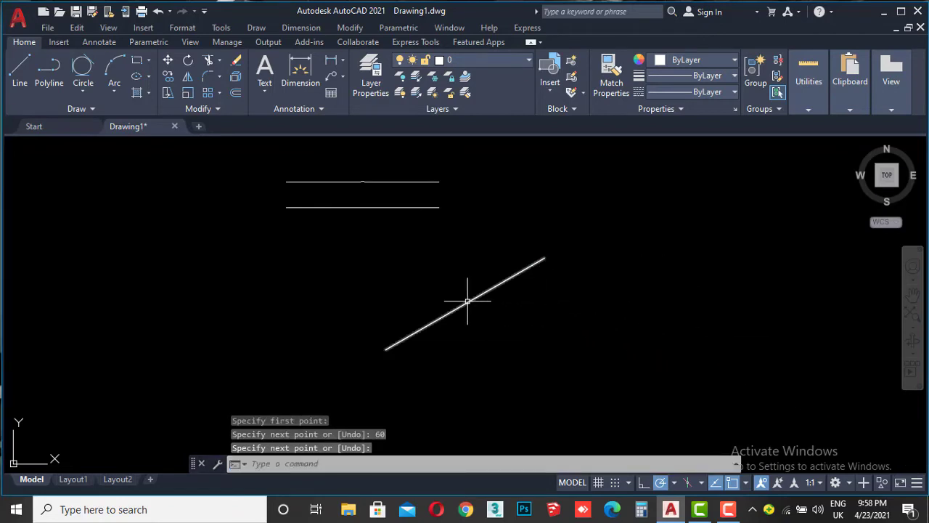
scroll(468, 300, down, 2)
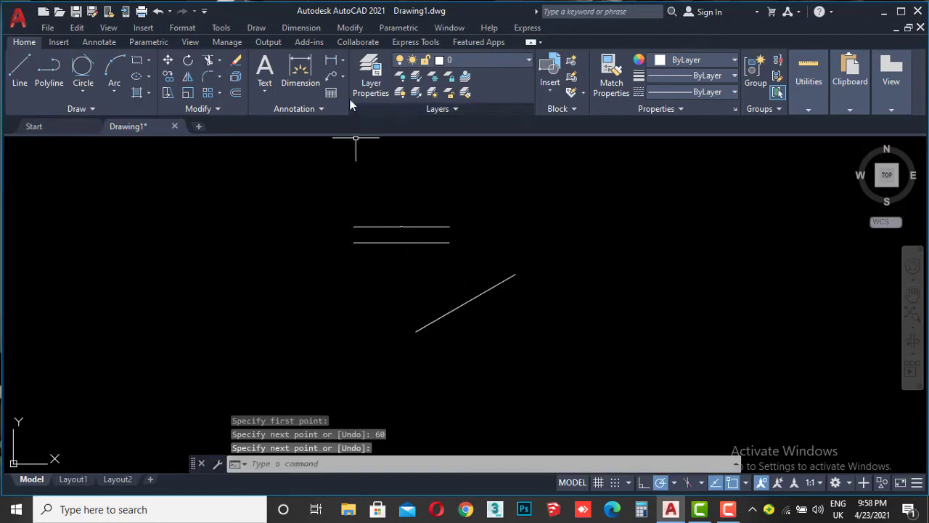
click(342, 64)
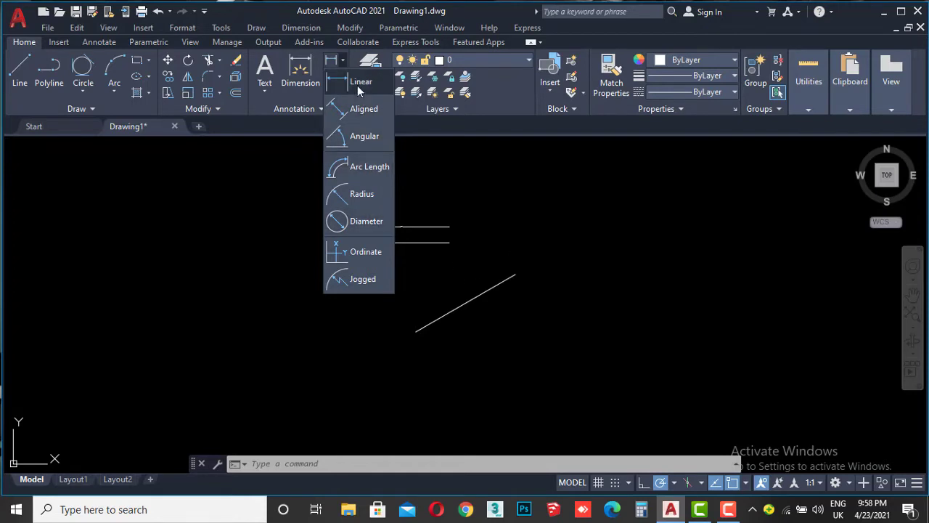
Add a horizontal linear dimension reading 51.9615 across the slanted line's endpoints.
click(358, 89)
scroll(443, 326, up, 2)
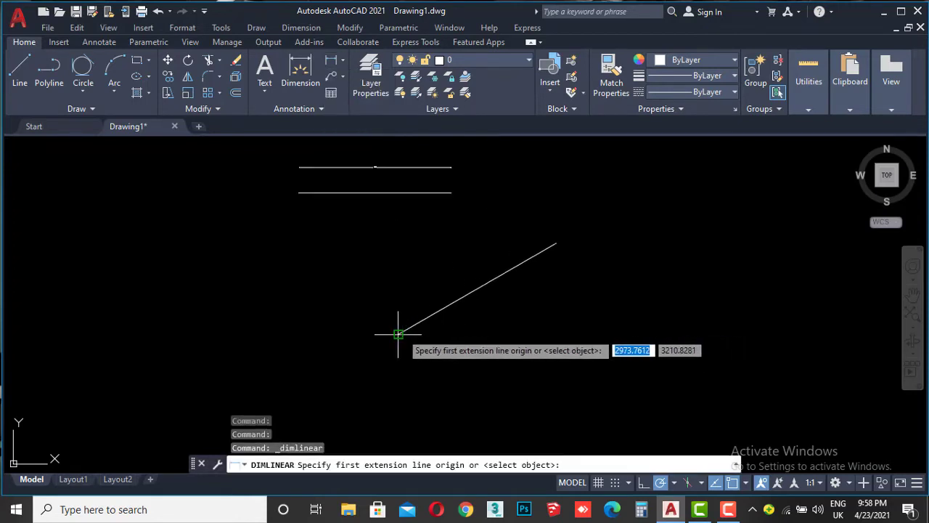
click(398, 334)
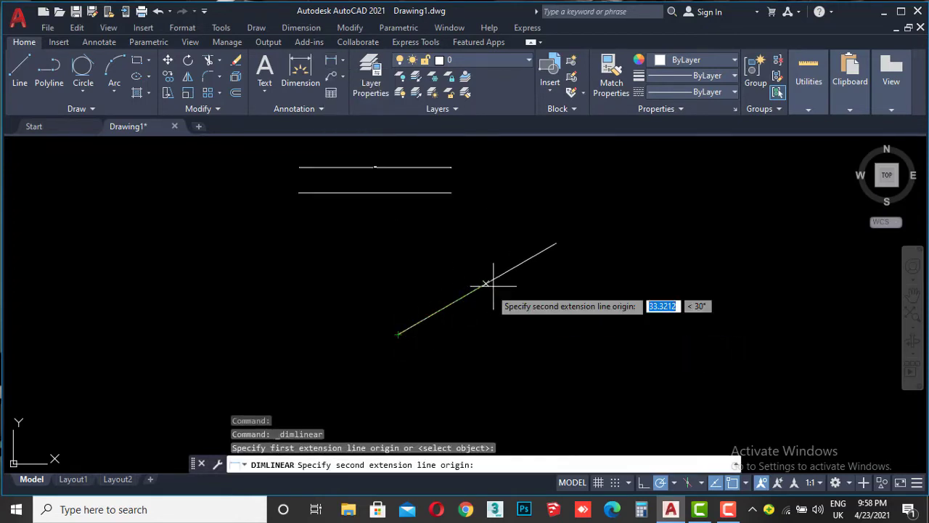
click(557, 242)
click(534, 211)
scroll(476, 210, up, 3)
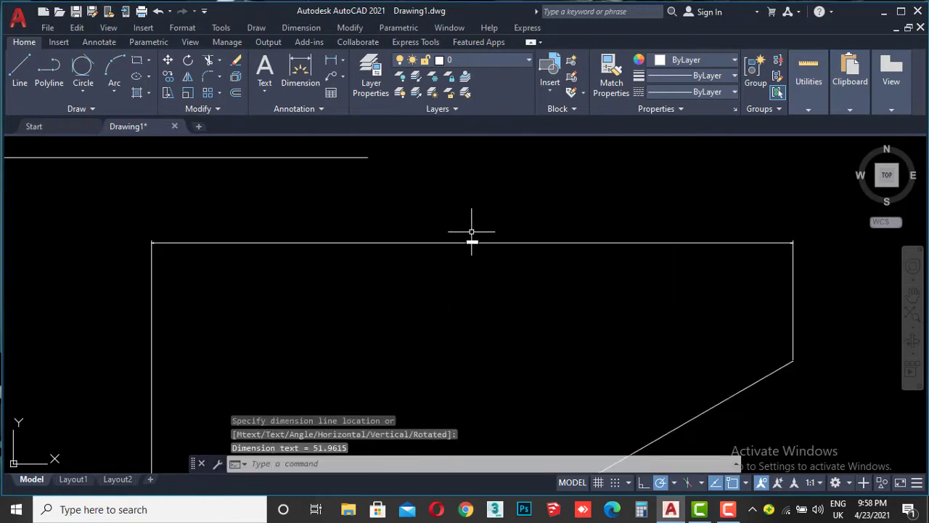
scroll(472, 233, up, 3)
scroll(472, 260, up, 3)
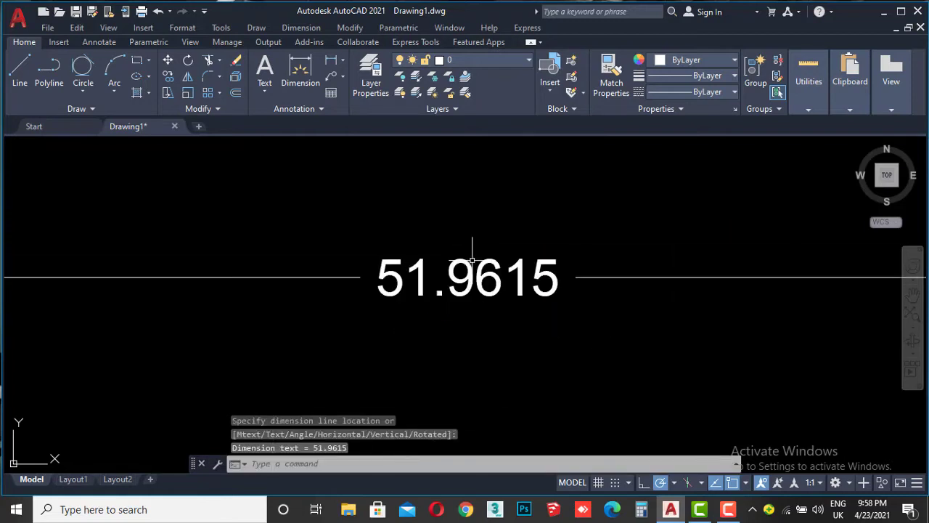
scroll(472, 260, down, 3)
scroll(476, 261, down, 2)
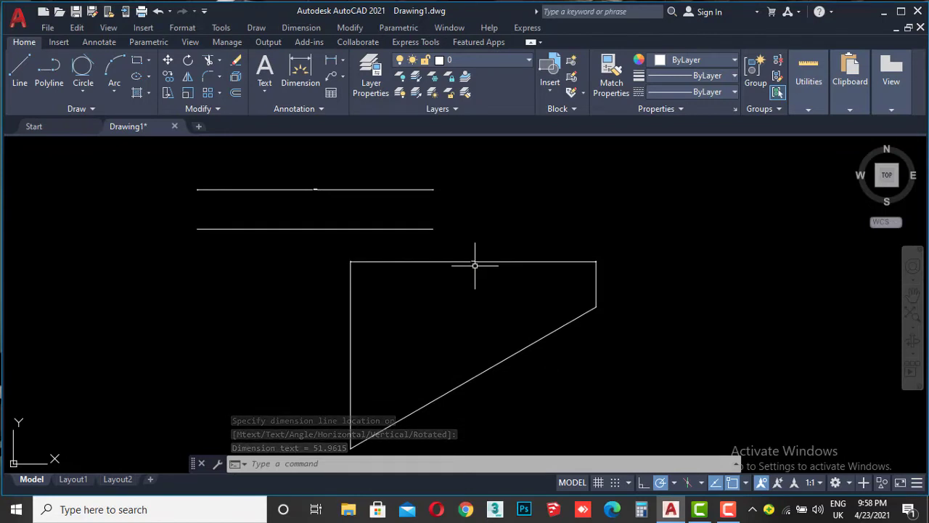
Erase the 51.9615 linear dimension with a crossing selection.
click(483, 245)
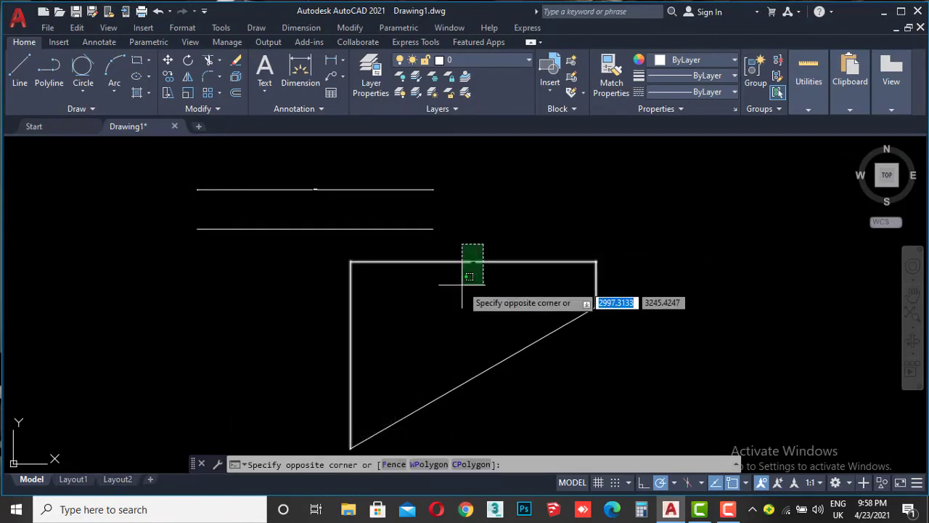
click(461, 284)
key(Delete)
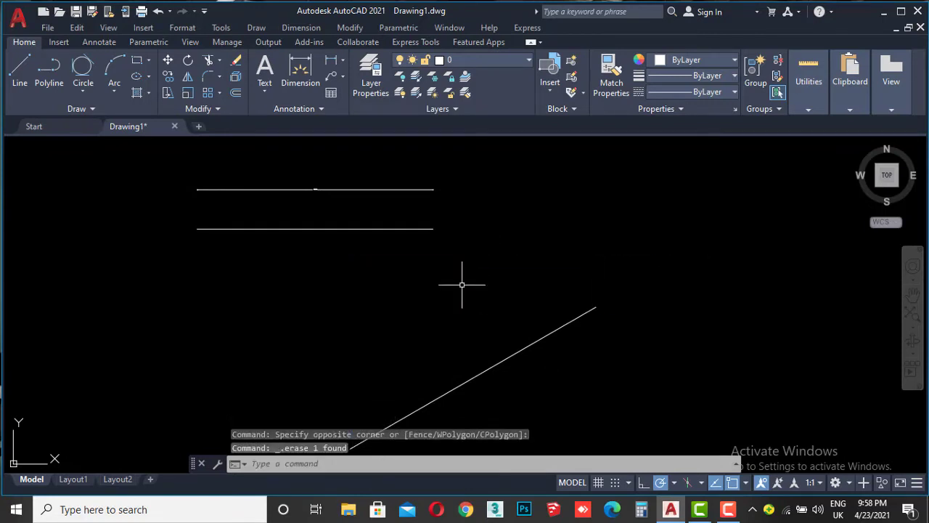
scroll(462, 284, down, 4)
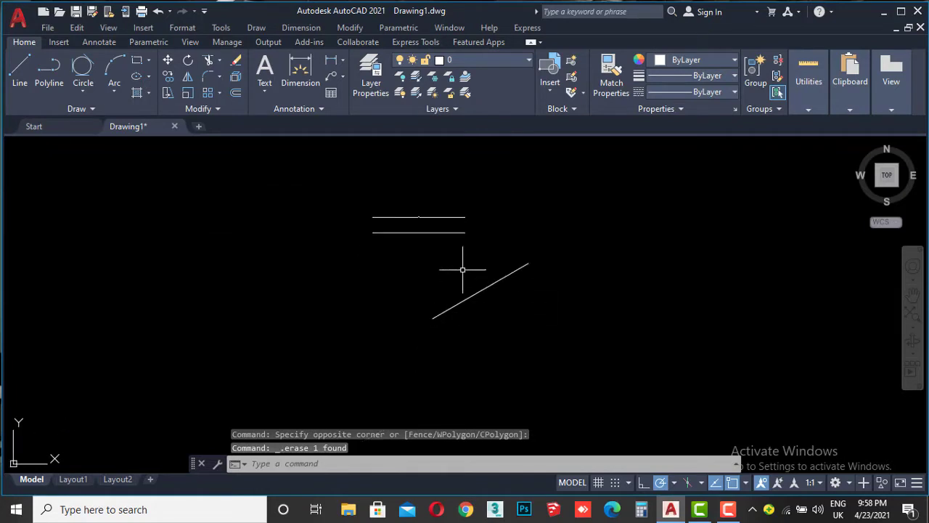
Dimension the slanted line with an aligned dimension reading 60.0000.
click(342, 61)
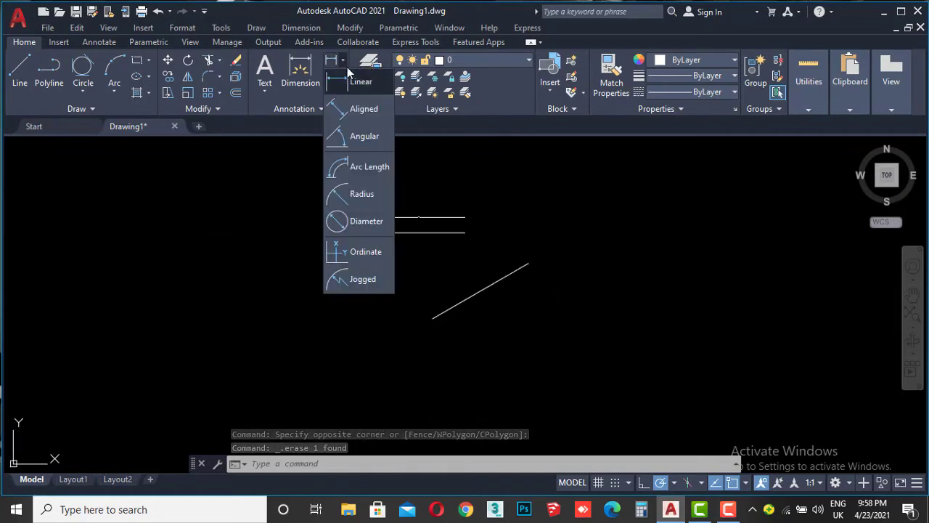
click(365, 109)
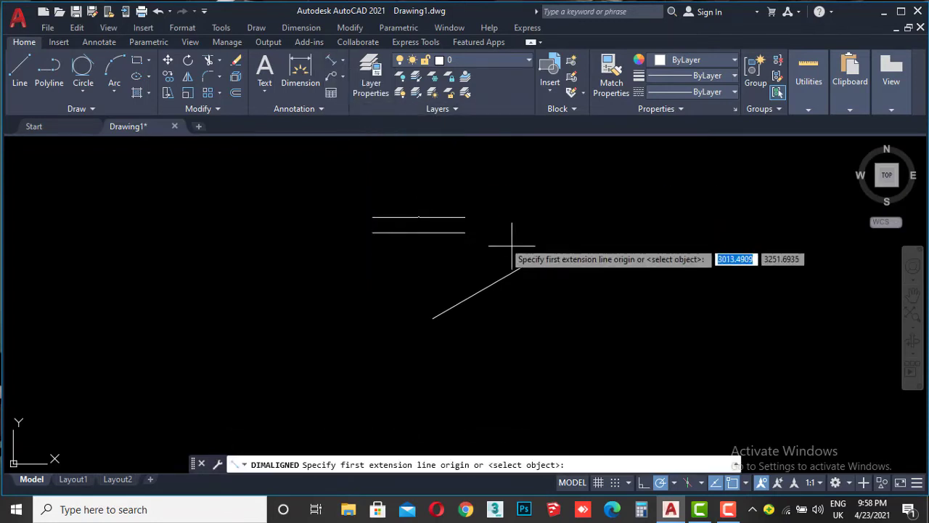
scroll(448, 331, up, 2)
middle_drag(450, 328, 426, 353)
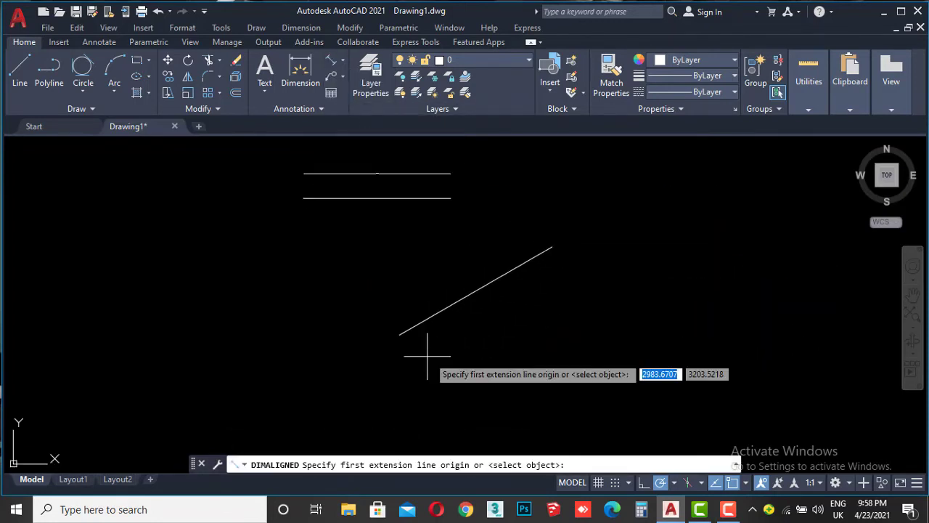
click(399, 334)
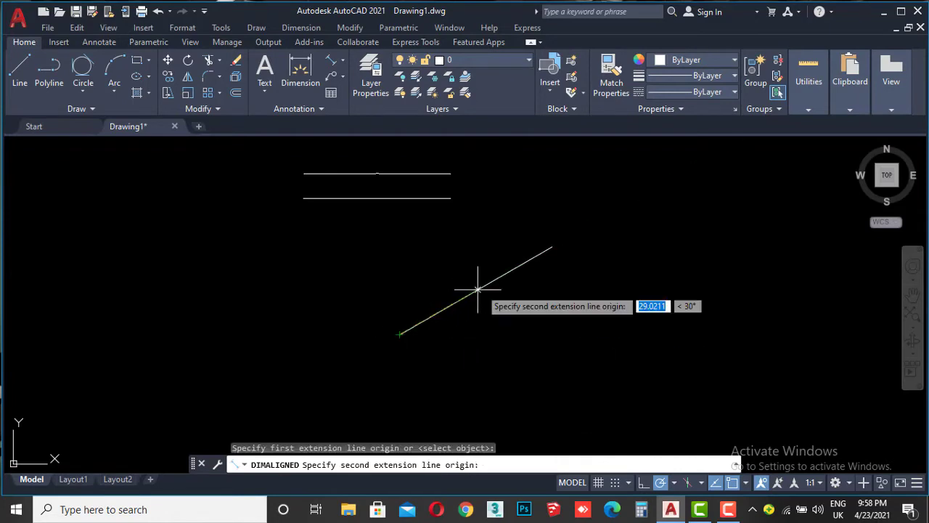
click(552, 247)
click(529, 220)
scroll(460, 264, up, 3)
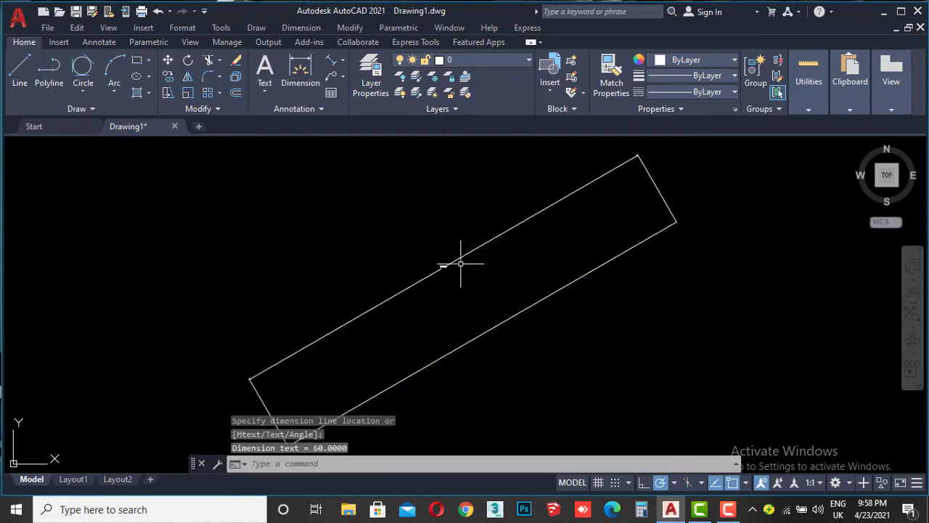
scroll(461, 264, up, 2)
scroll(459, 269, up, 2)
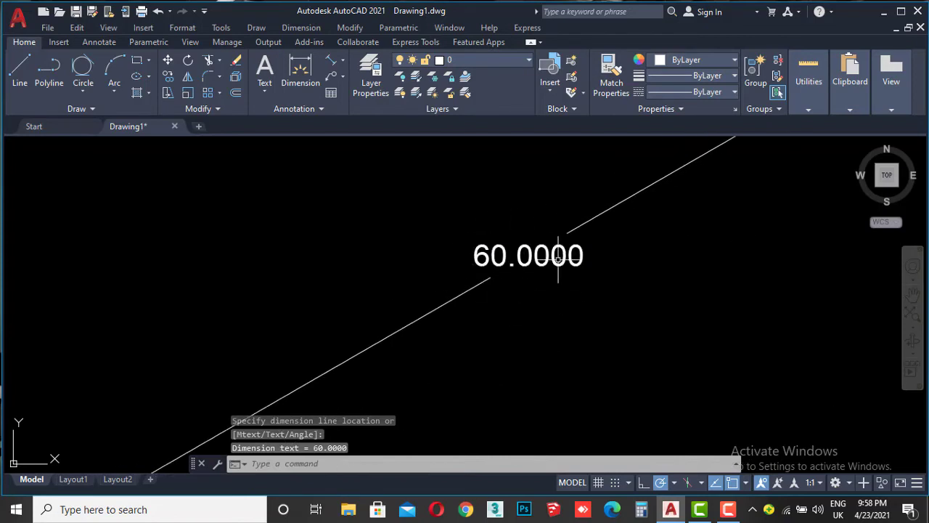
scroll(468, 274, down, 2)
scroll(415, 255, down, 2)
scroll(414, 255, down, 3)
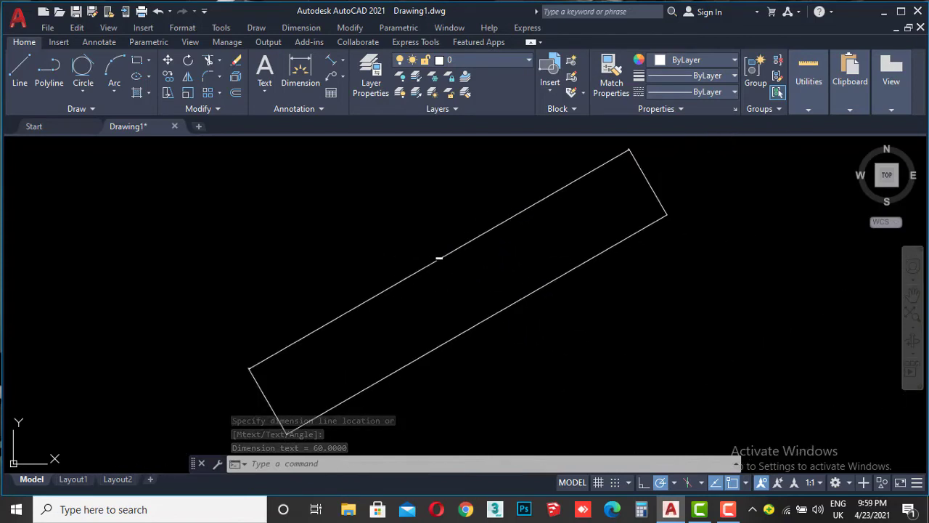
middle_drag(199, 226, 282, 226)
click(82, 91)
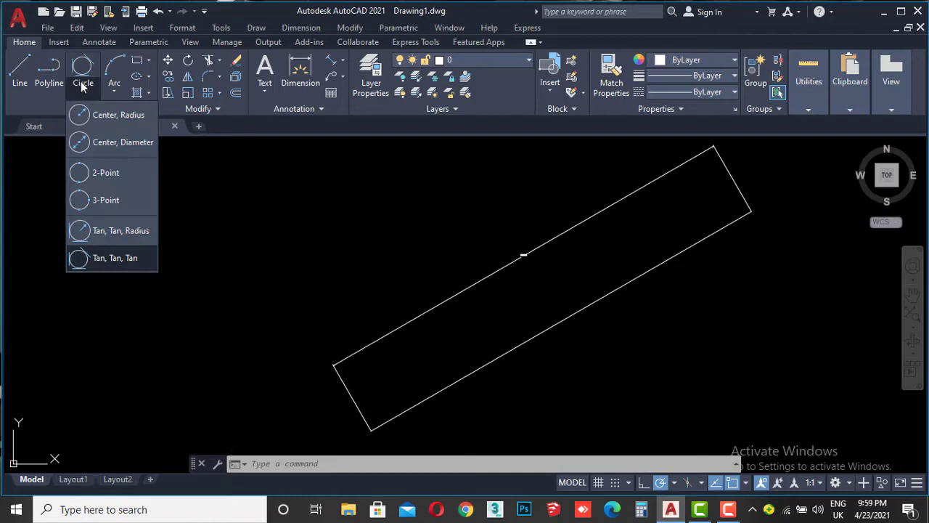
Draw a circle by center and radius.
click(98, 114)
click(222, 209)
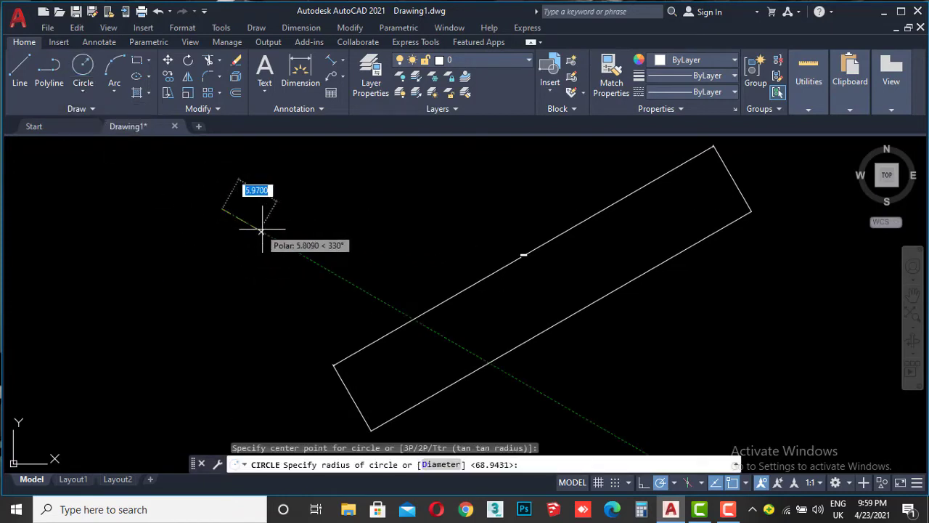
click(271, 232)
middle_drag(377, 207, 357, 280)
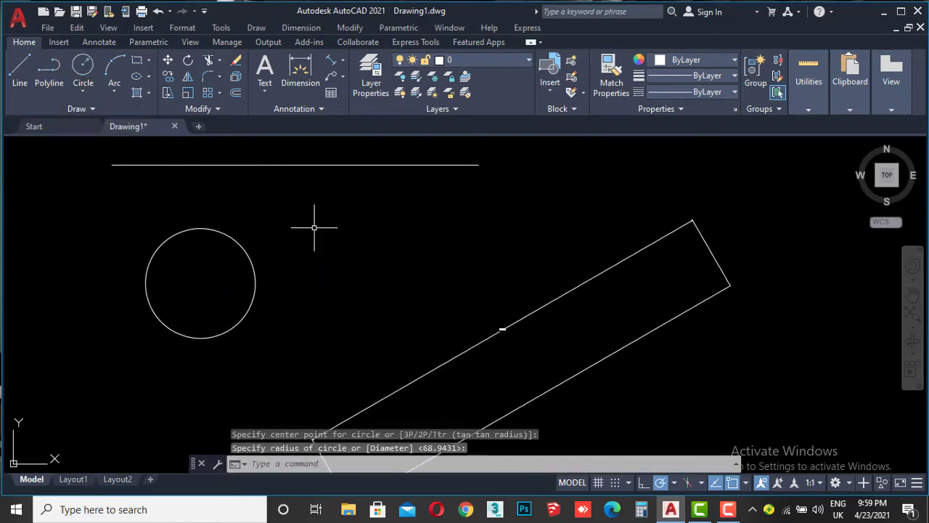
Draw a horizontal line joined to a second segment rising at 60 degrees.
click(20, 71)
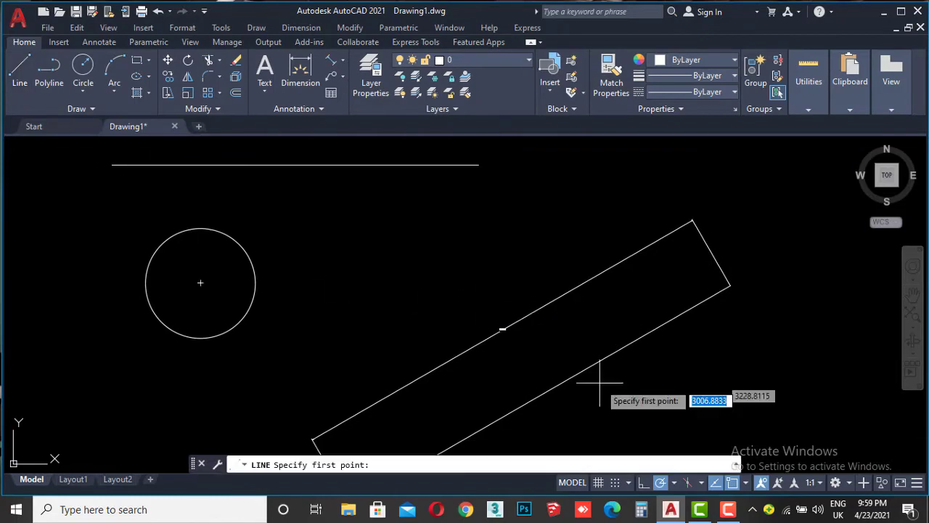
mouse_move(219, 287)
middle_down()
mouse_move(356, 310)
mouse_move(558, 316)
middle_up()
click(409, 327)
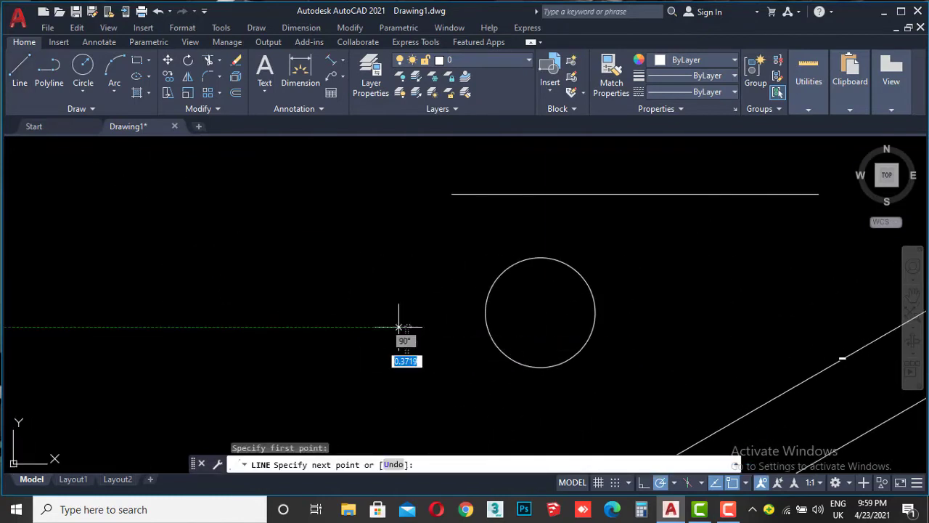
click(240, 327)
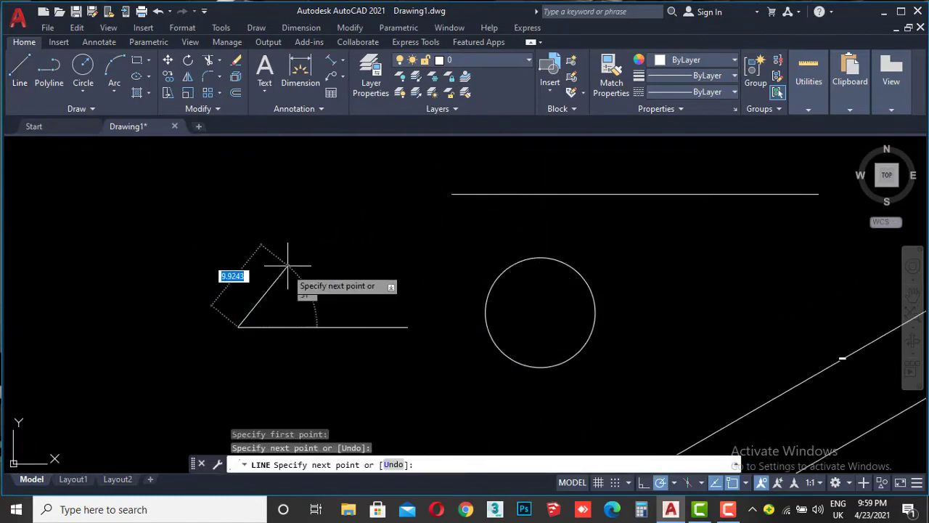
click(297, 218)
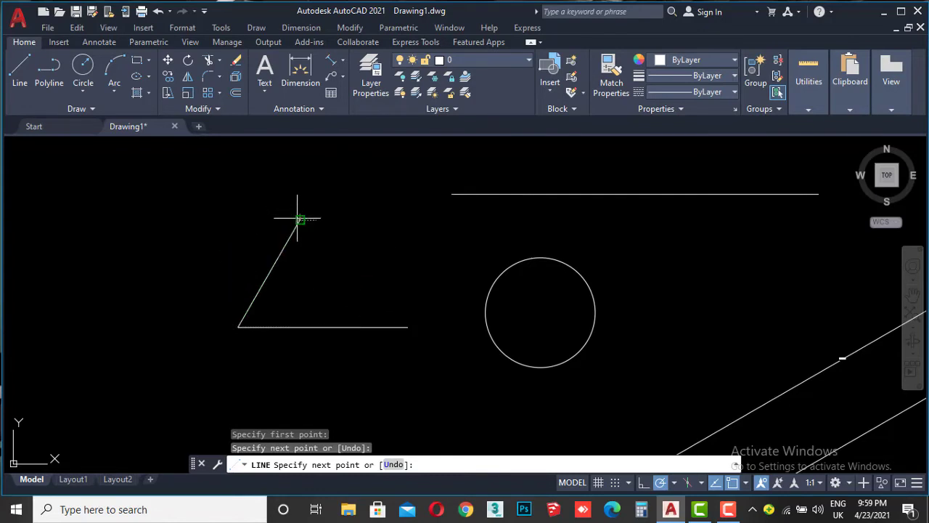
key(Return)
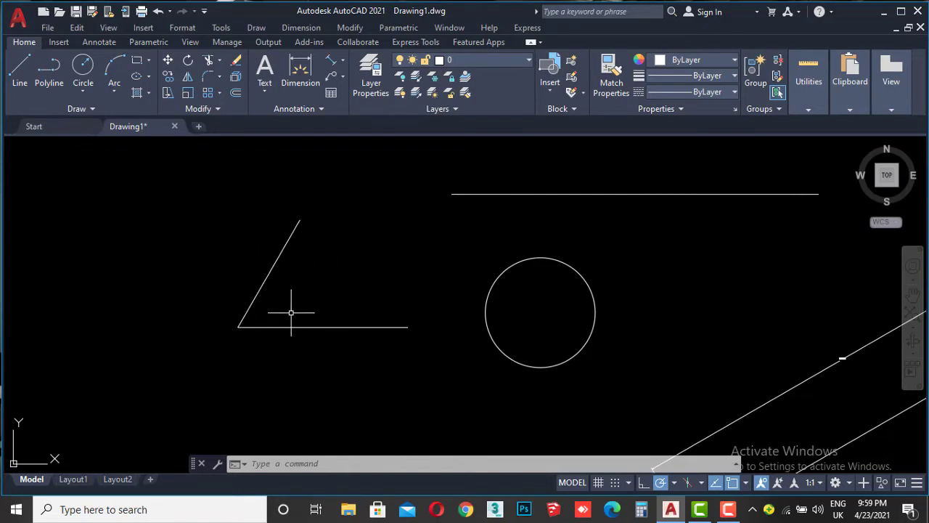
Add a 60° angular dimension between the horizontal line and the slanted line.
click(342, 61)
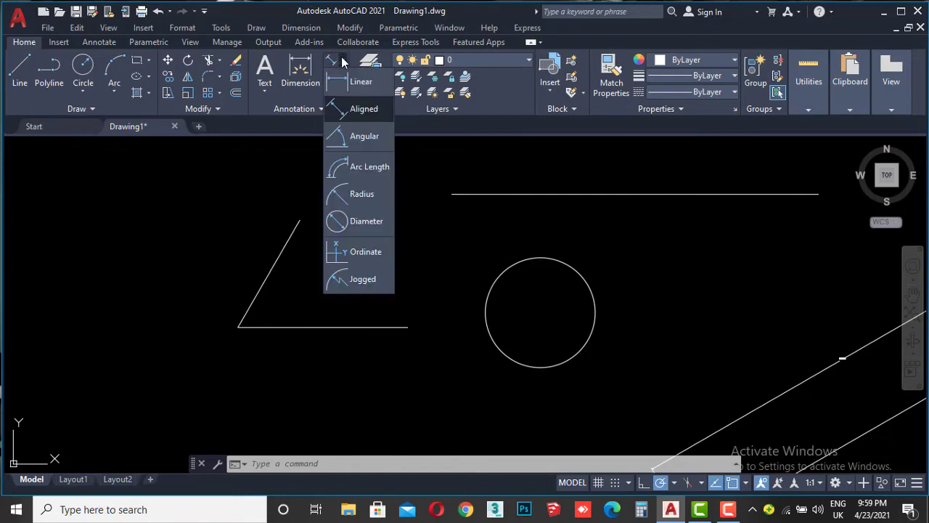
click(362, 137)
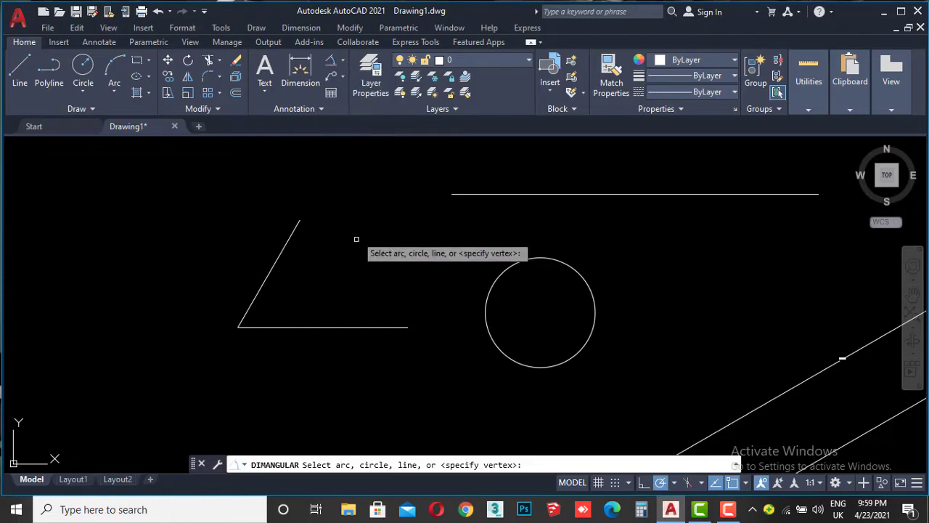
click(317, 327)
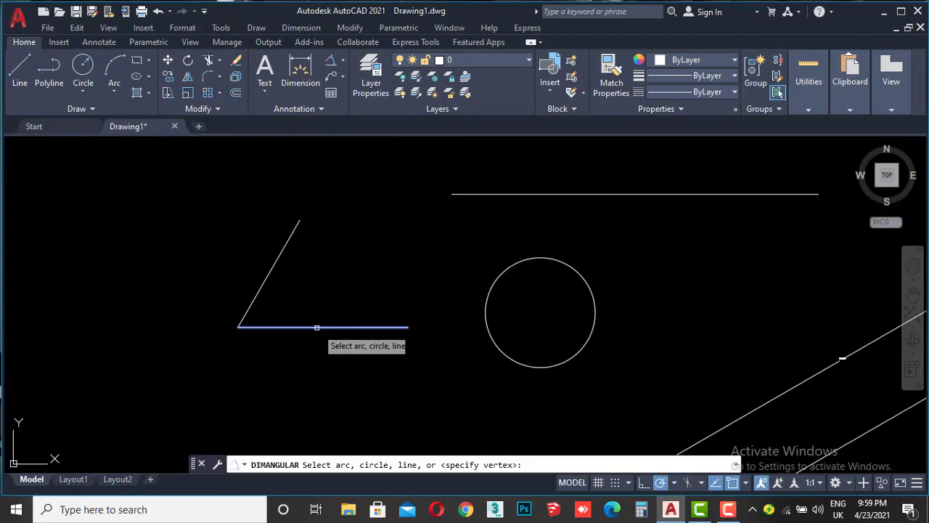
click(268, 276)
scroll(305, 292, up, 3)
scroll(310, 308, up, 3)
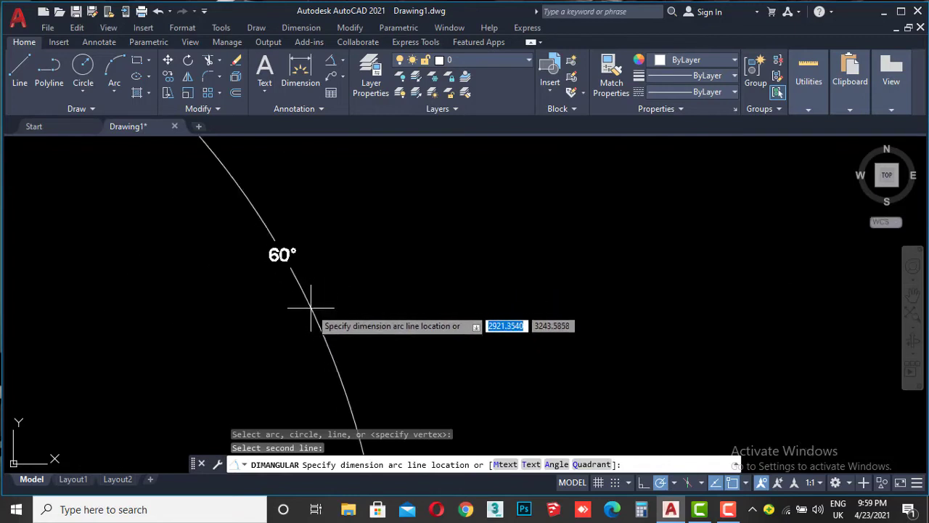
middle_drag(311, 307, 374, 266)
scroll(368, 264, down, 3)
scroll(328, 297, down, 1)
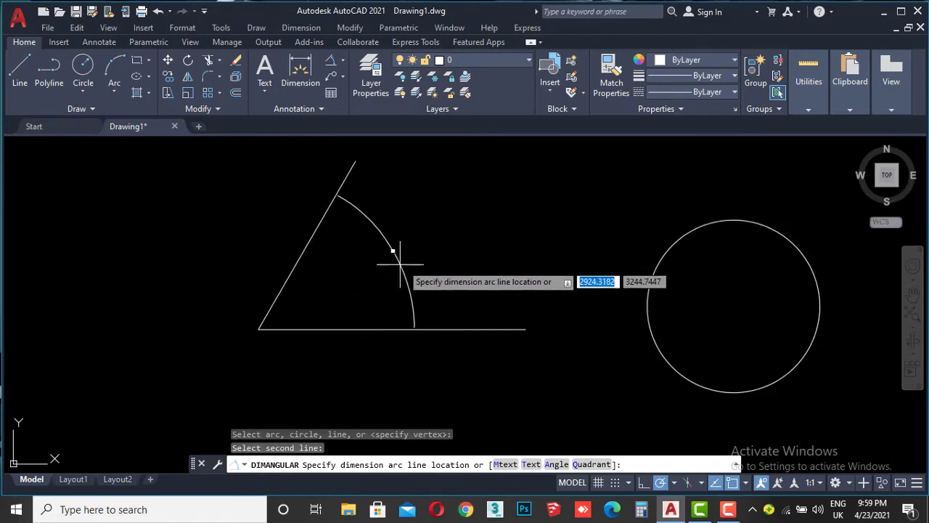
scroll(354, 284, up, 4)
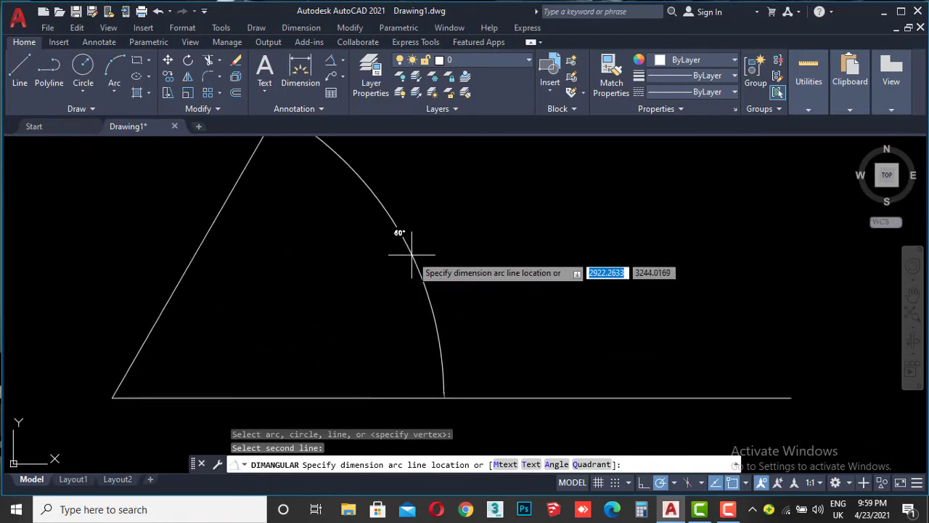
click(412, 255)
scroll(361, 265, down, 4)
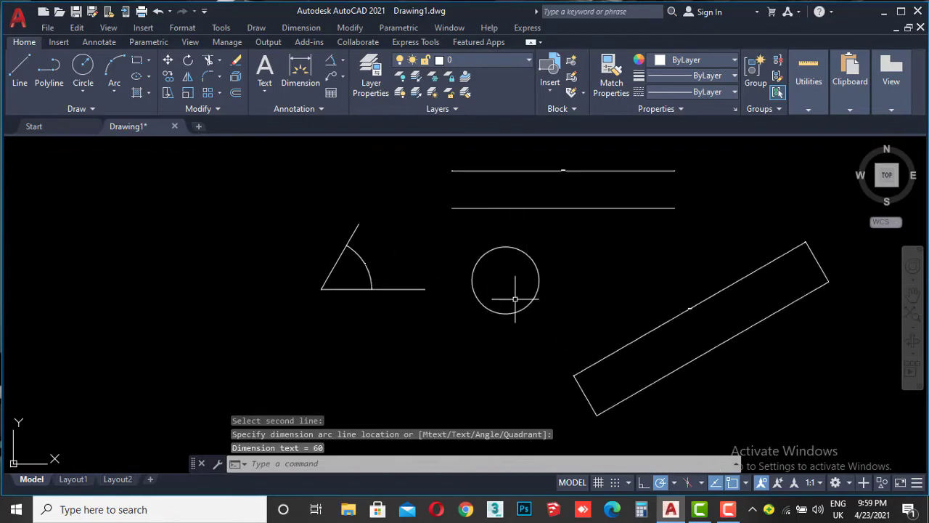
click(342, 60)
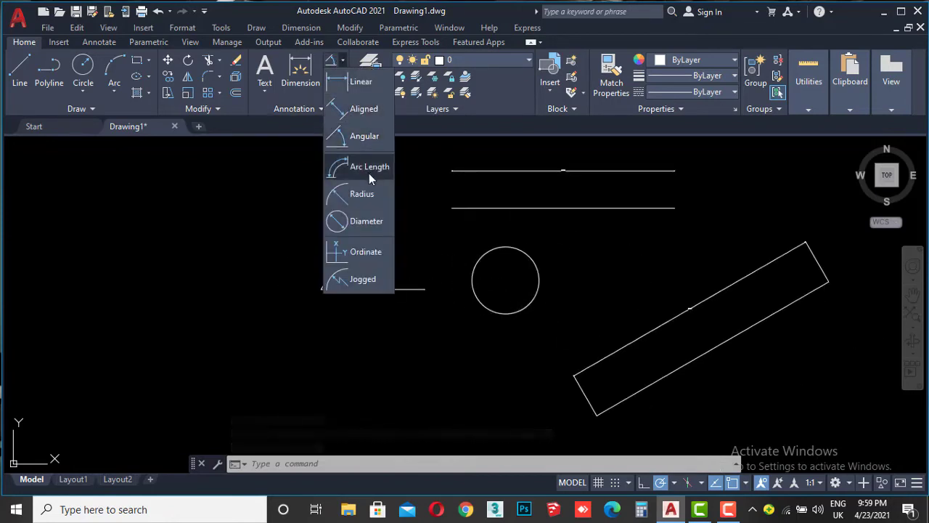
Dimension the circle's diameter as Ø15.0055.
click(357, 220)
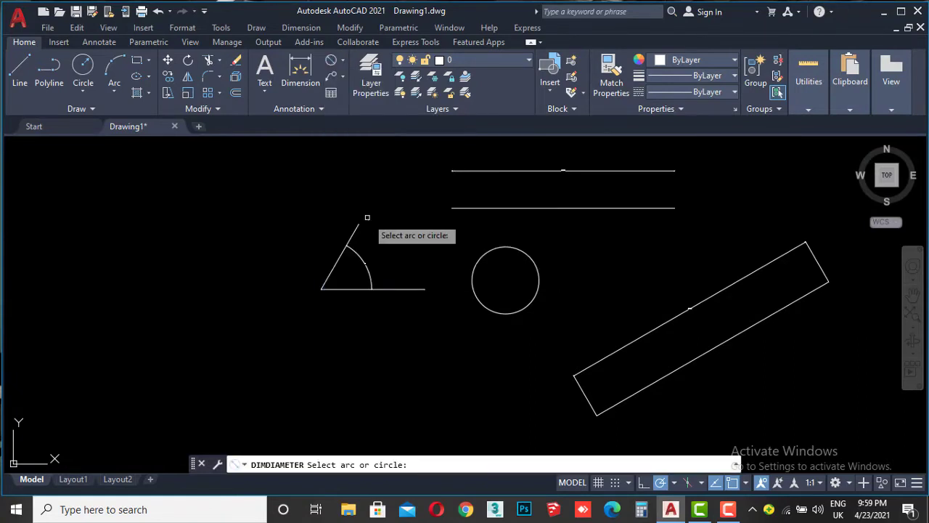
click(492, 249)
scroll(546, 240, up, 3)
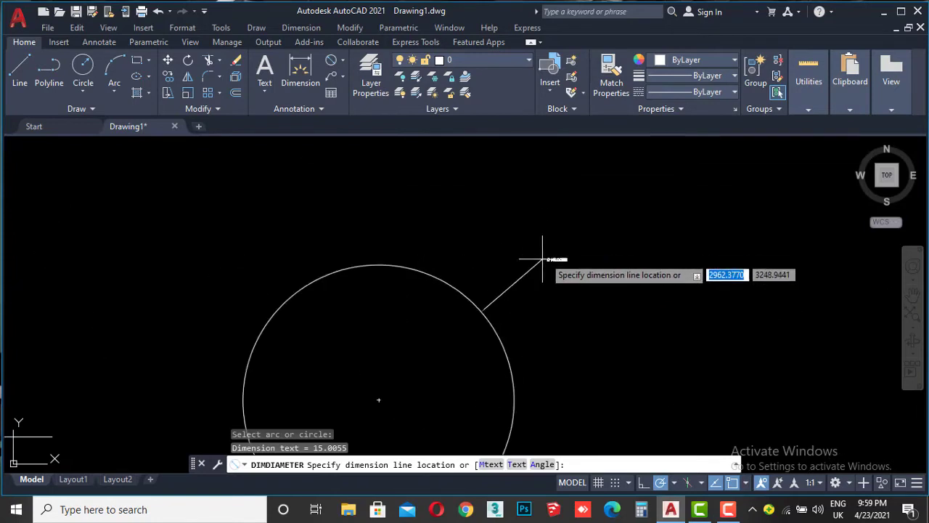
scroll(544, 261, up, 2)
scroll(515, 272, up, 2)
scroll(498, 271, up, 2)
scroll(498, 268, down, 3)
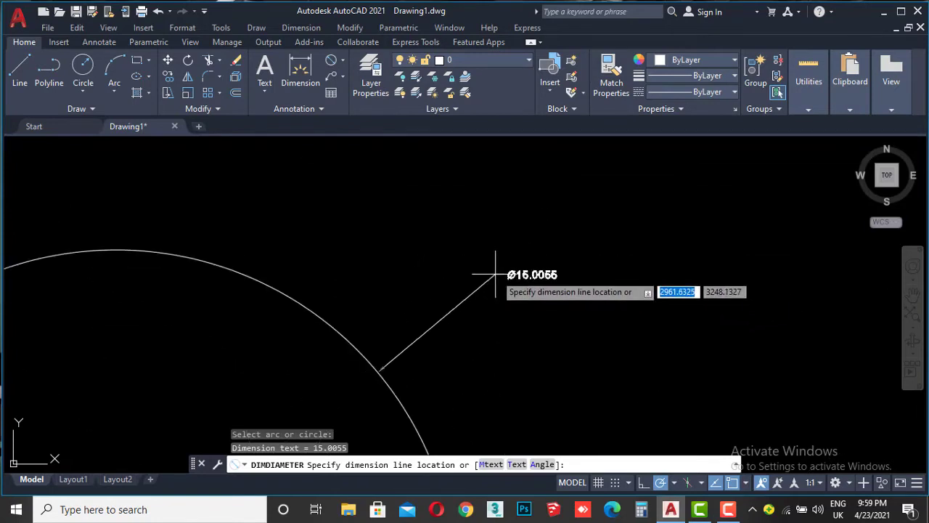
scroll(508, 298, up, 3)
scroll(509, 276, down, 4)
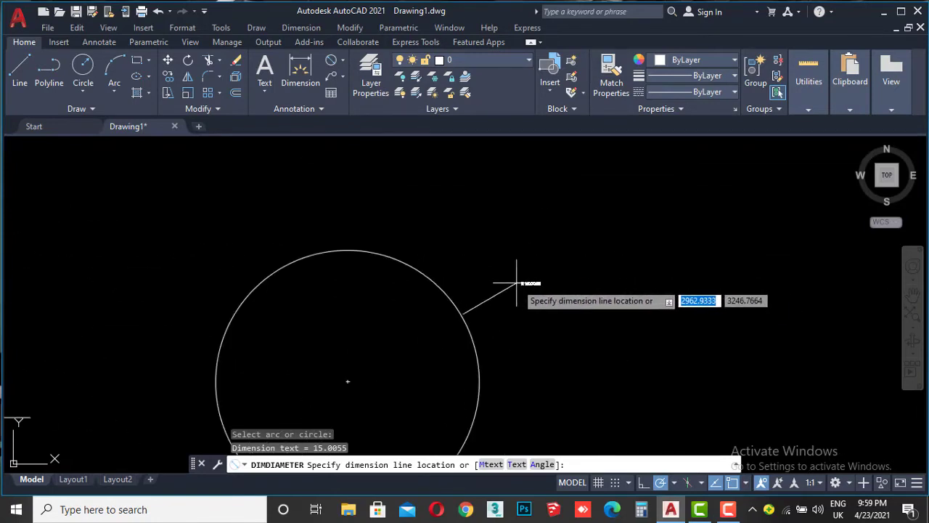
click(498, 260)
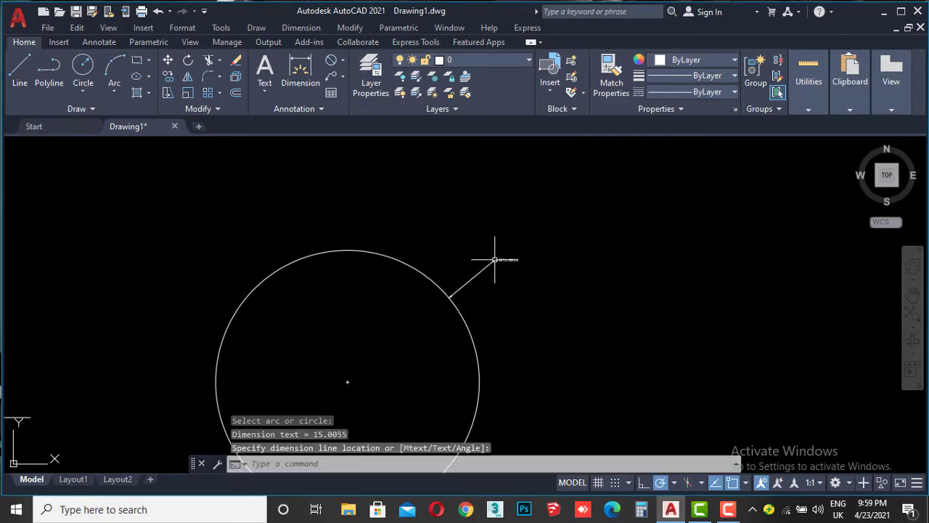
scroll(499, 259, up, 1)
scroll(504, 258, up, 1)
scroll(501, 257, down, 5)
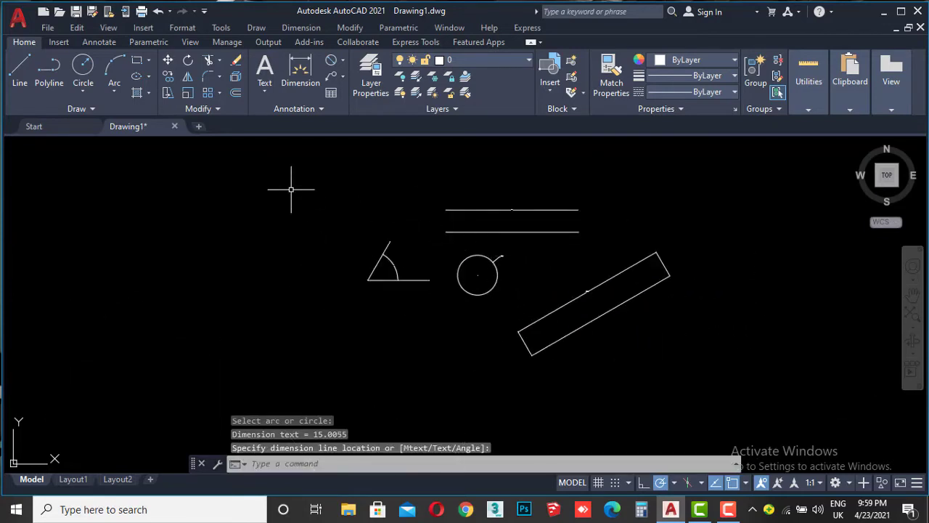
Draw a three-point arc starting left of the triangle.
click(114, 69)
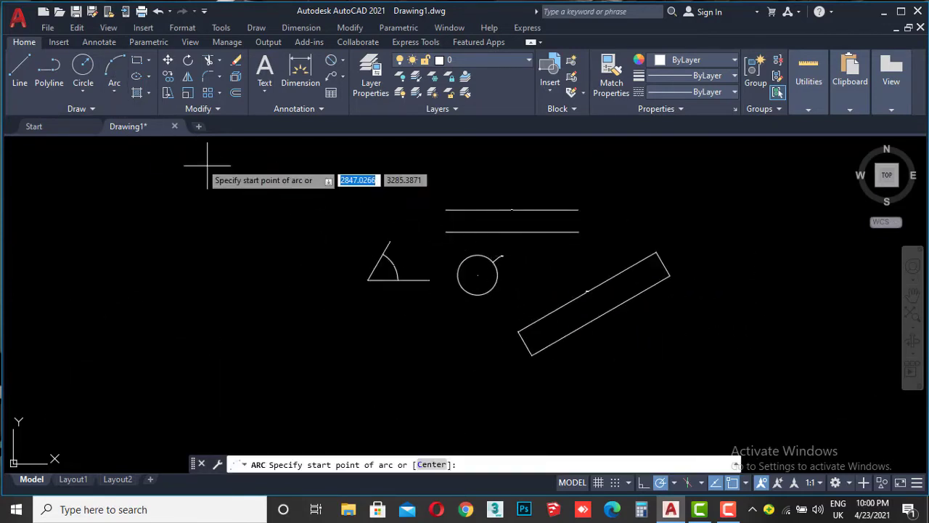
click(258, 236)
click(337, 198)
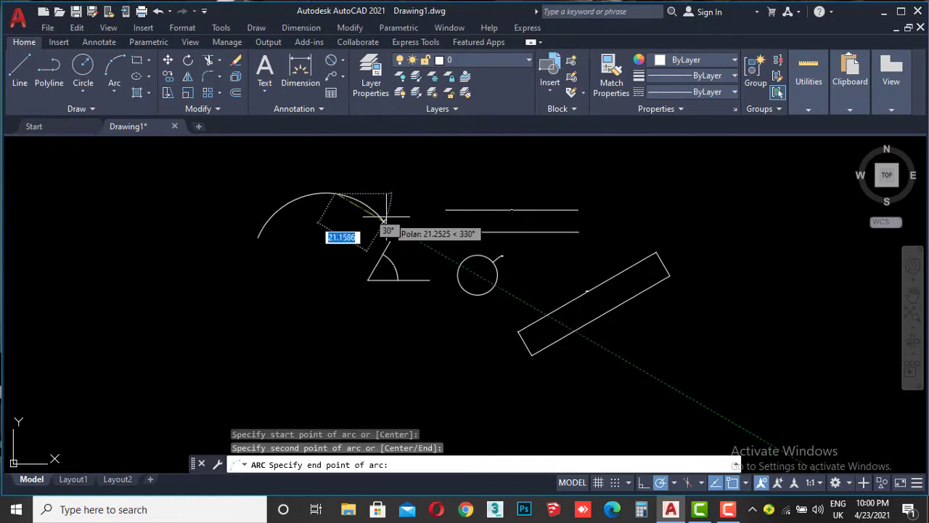
click(378, 217)
middle_drag(312, 192, 332, 203)
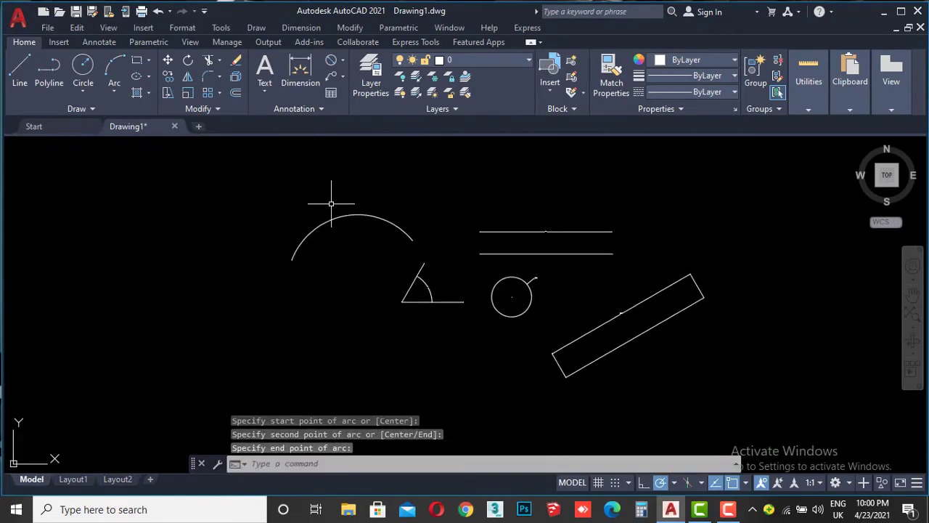
Add an arc length dimension of 55.7716 to the new arc.
click(344, 63)
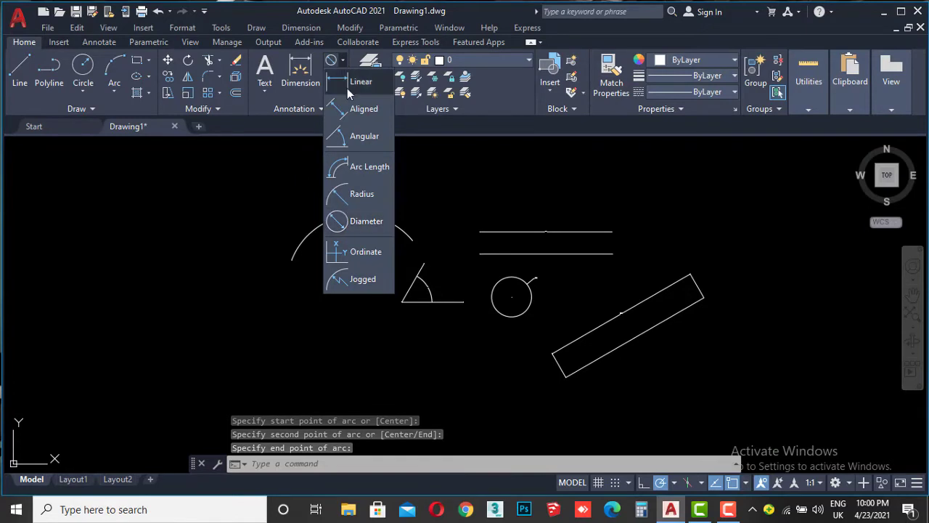
click(368, 170)
click(346, 215)
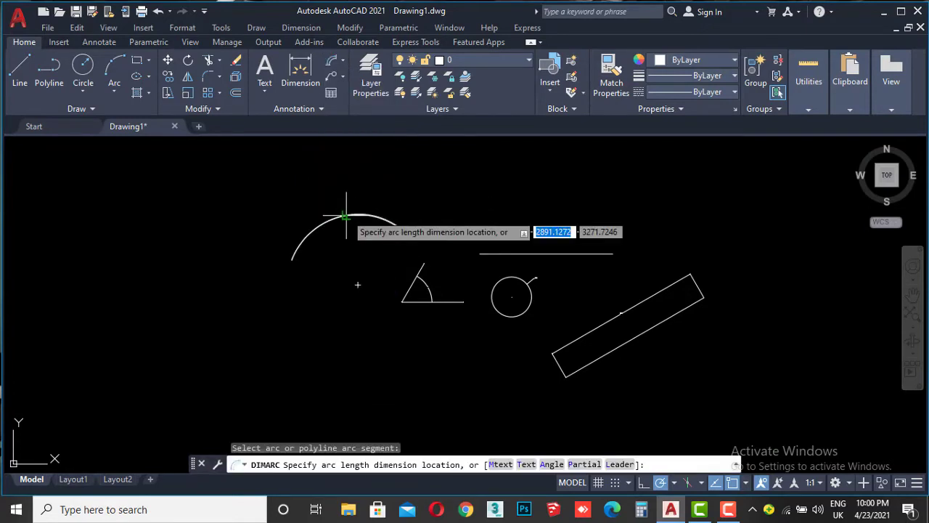
click(356, 190)
scroll(356, 190, up, 5)
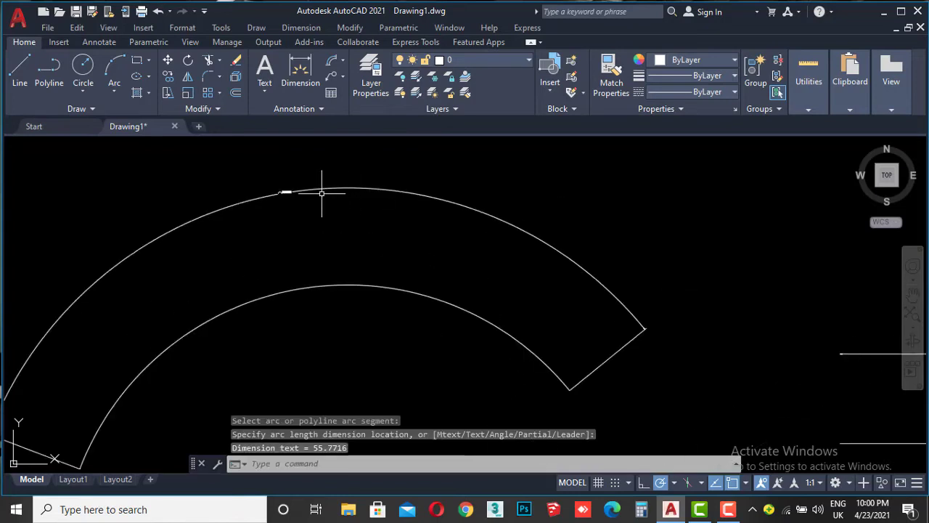
scroll(322, 191, up, 5)
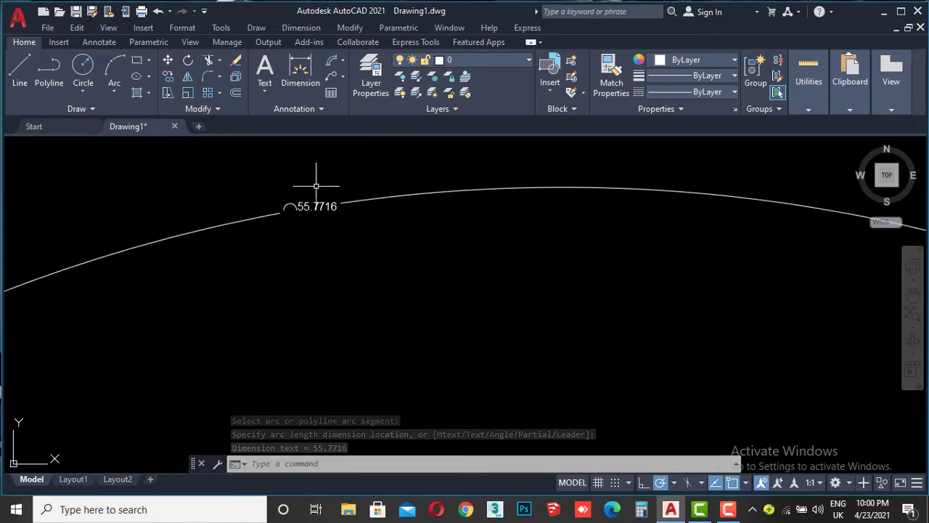
scroll(301, 192, down, 3)
scroll(300, 193, down, 5)
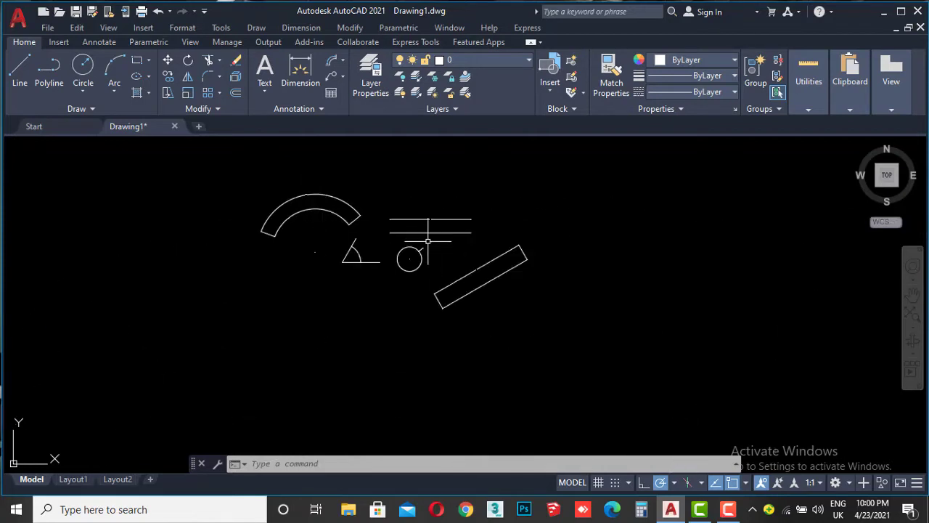
scroll(427, 219, up, 5)
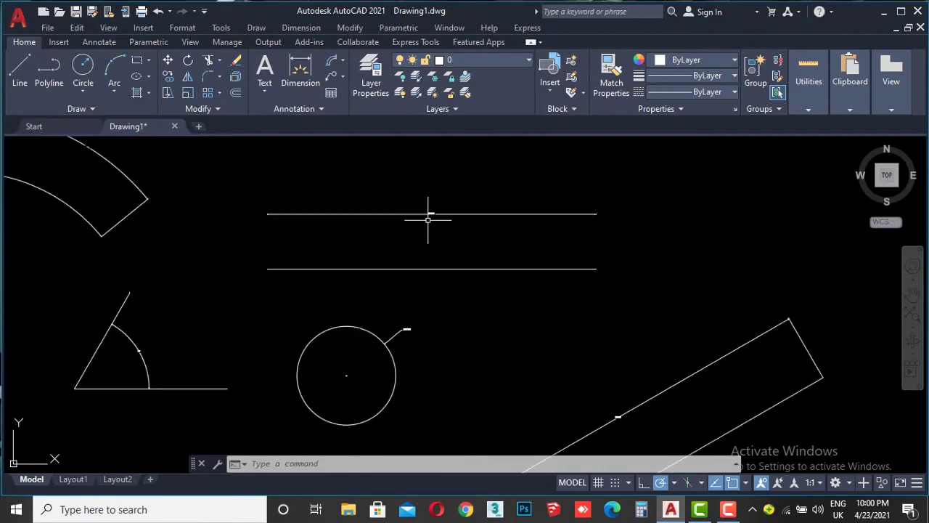
middle_drag(428, 220, 439, 270)
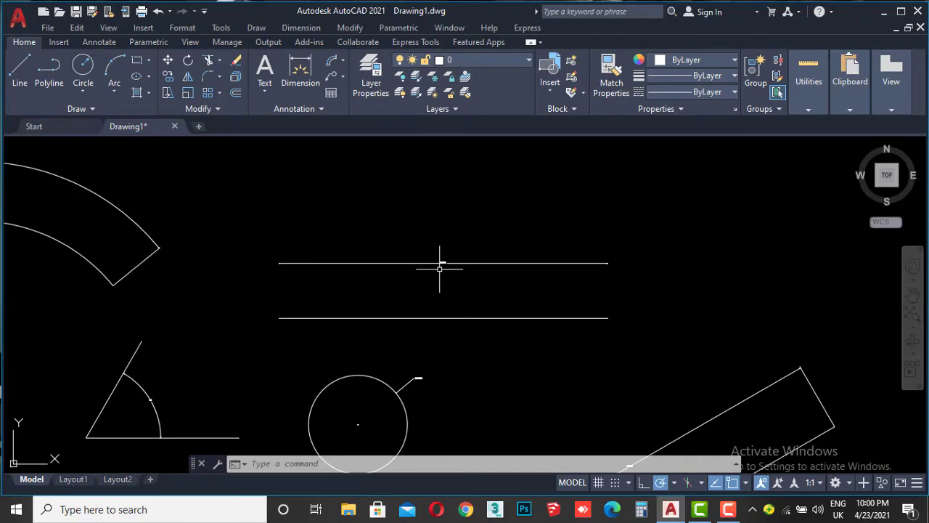
scroll(472, 270, up, 2)
scroll(458, 247, up, 5)
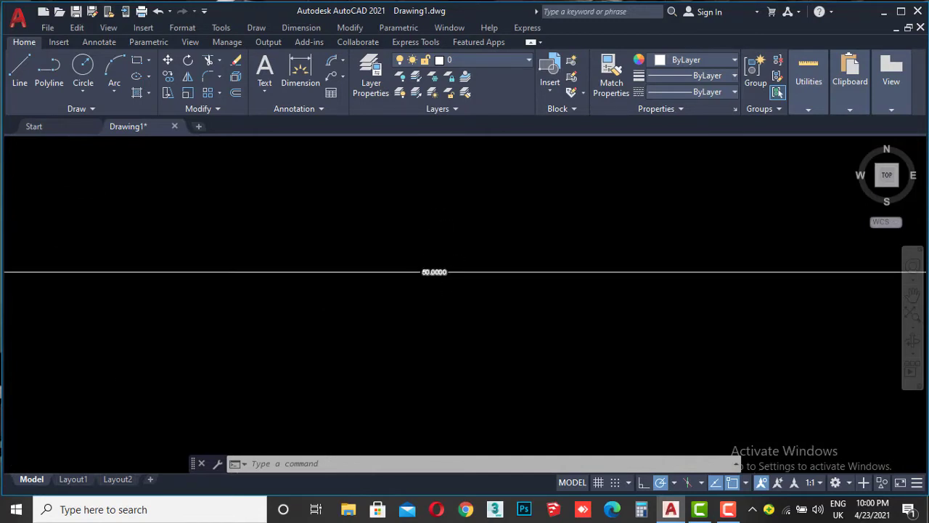
scroll(407, 284, up, 4)
scroll(363, 307, down, 5)
scroll(379, 277, down, 5)
scroll(390, 276, up, 3)
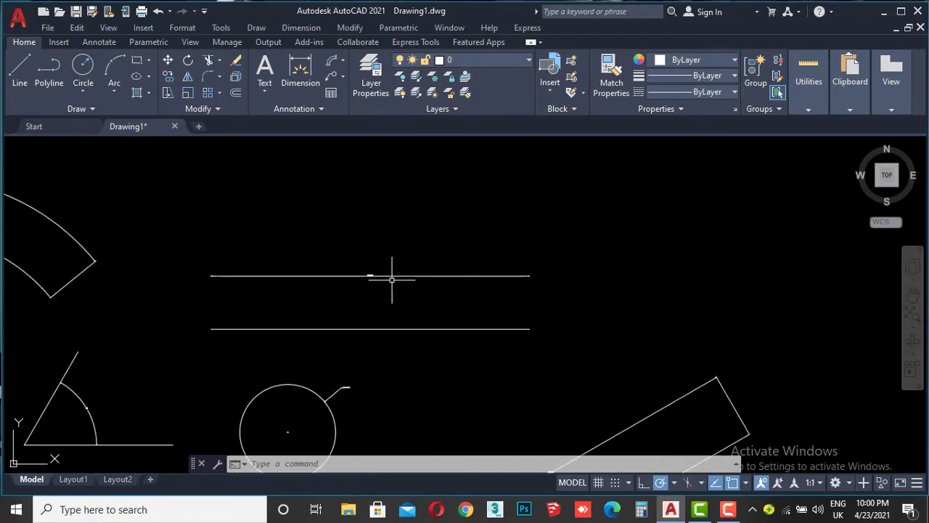
Erase the upper line with its dimension and the two stray points.
click(390, 250)
click(335, 303)
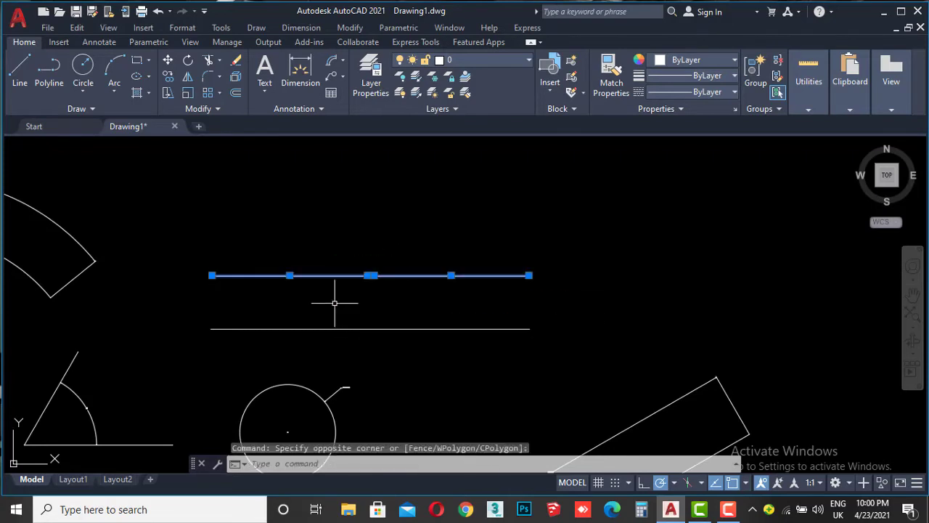
key(Delete)
click(571, 238)
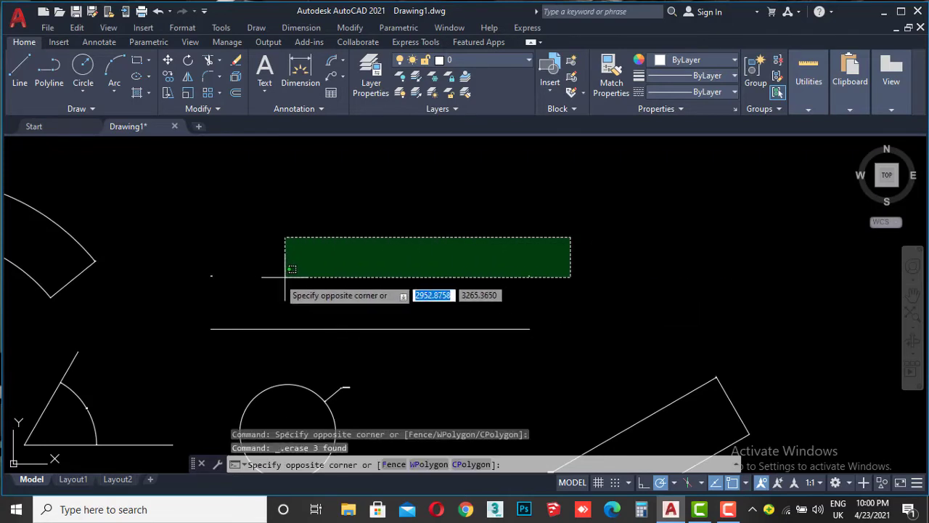
click(200, 286)
key(Delete)
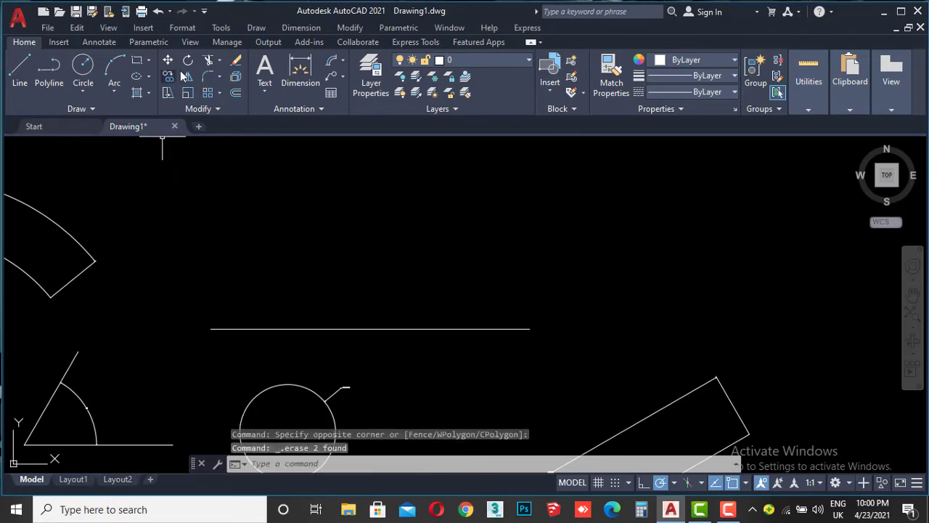
Dimension the remaining horizontal line with a 50.0000 linear dimension.
click(343, 64)
click(359, 82)
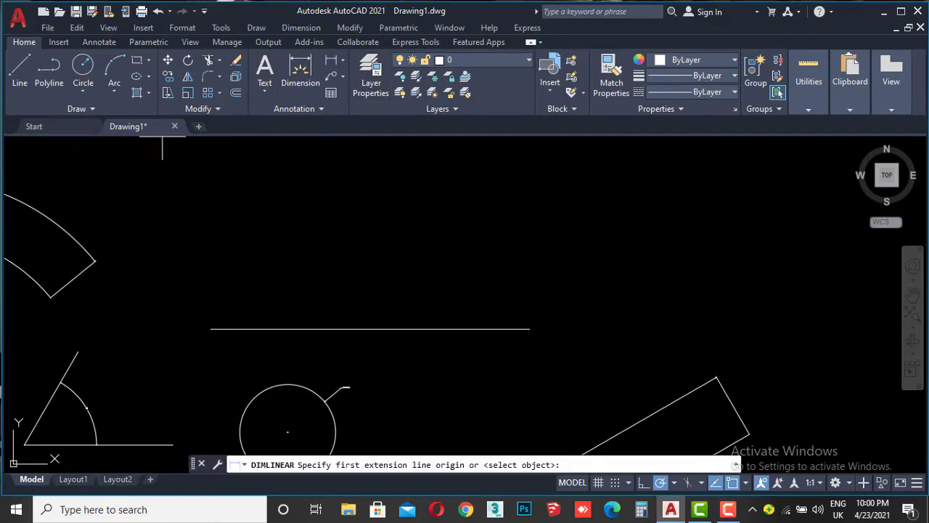
click(212, 329)
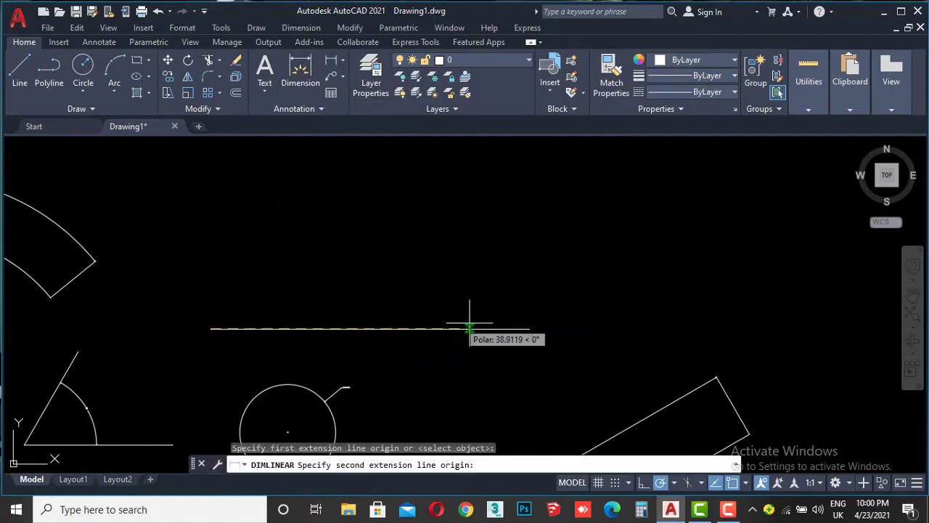
click(530, 329)
scroll(423, 272, up, 5)
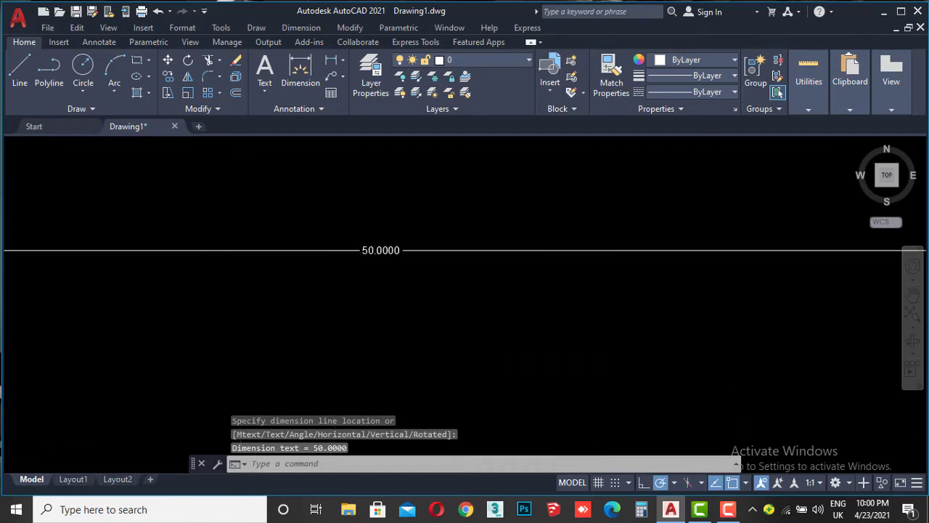
scroll(422, 272, up, 2)
scroll(370, 261, down, 7)
scroll(378, 276, down, 2)
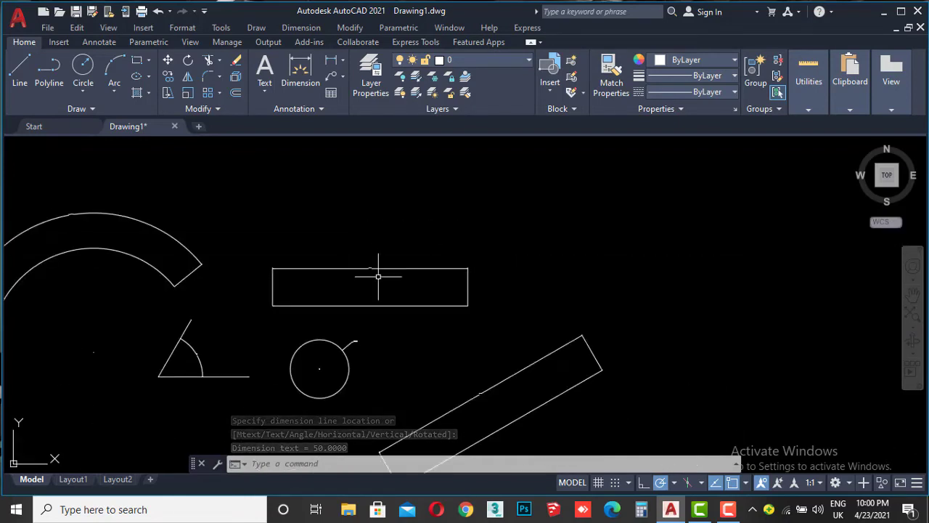
Open and close the Dimension Style Manager via D, then cancel a DIMSPACE attempt.
text(d)
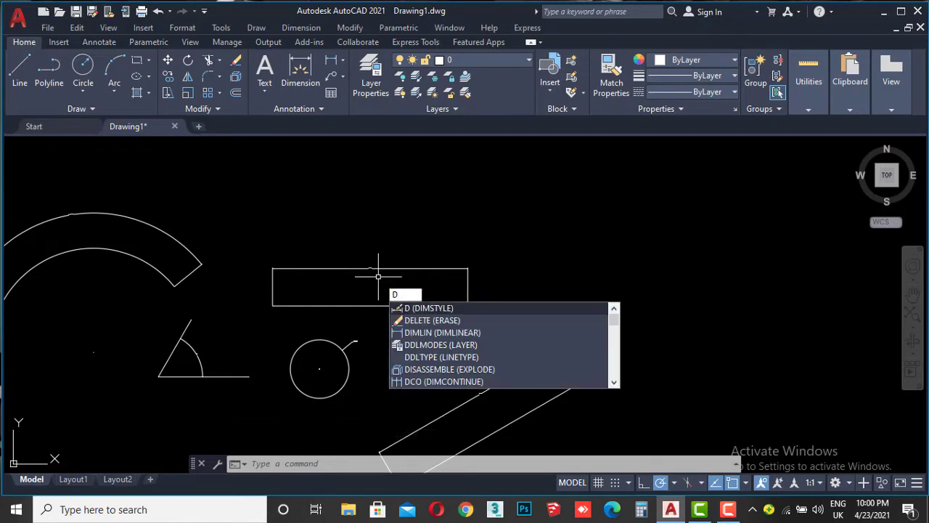
key(Return)
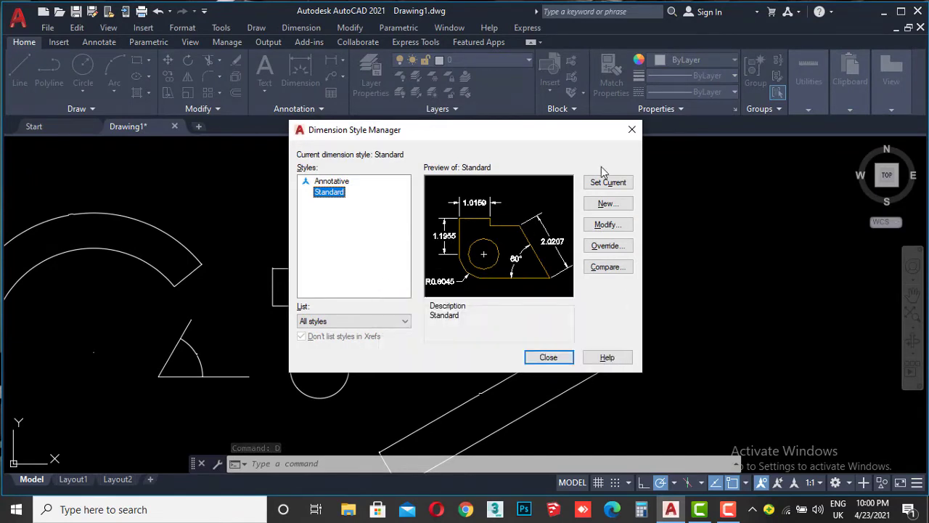
click(632, 129)
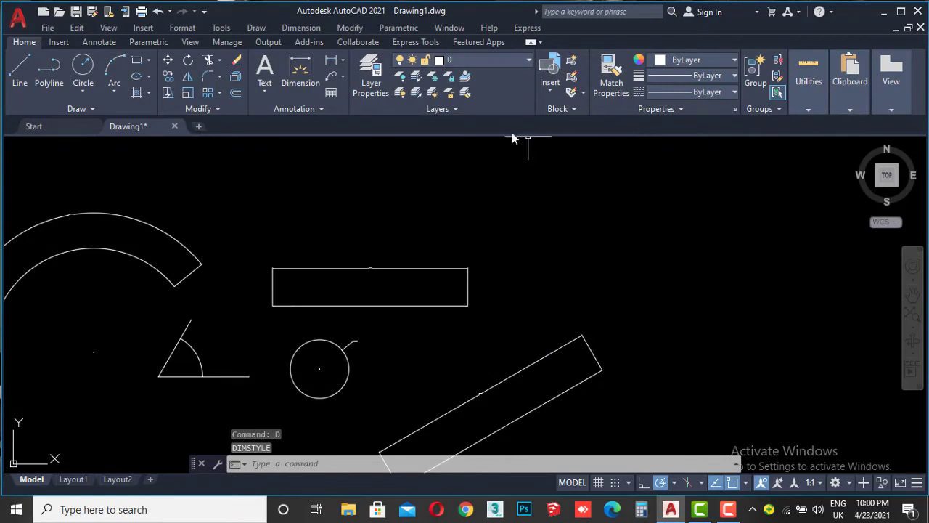
click(312, 32)
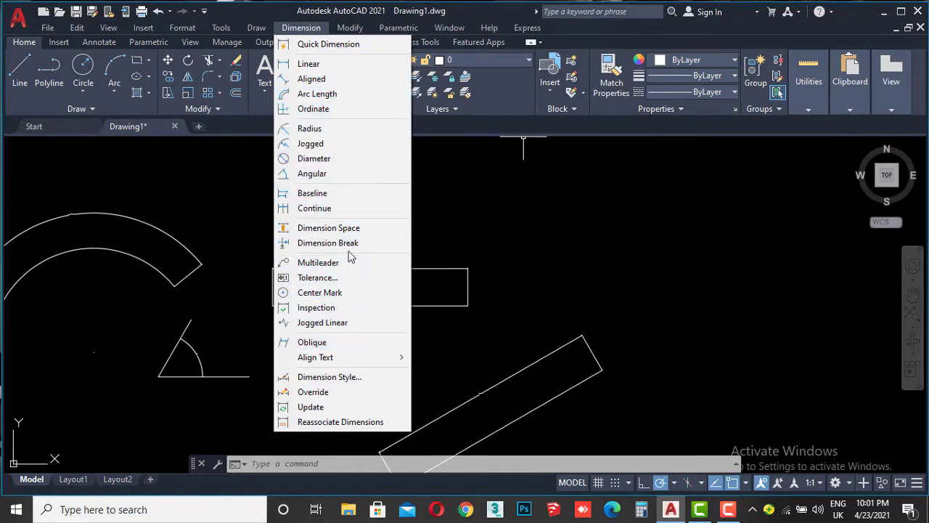
click(350, 229)
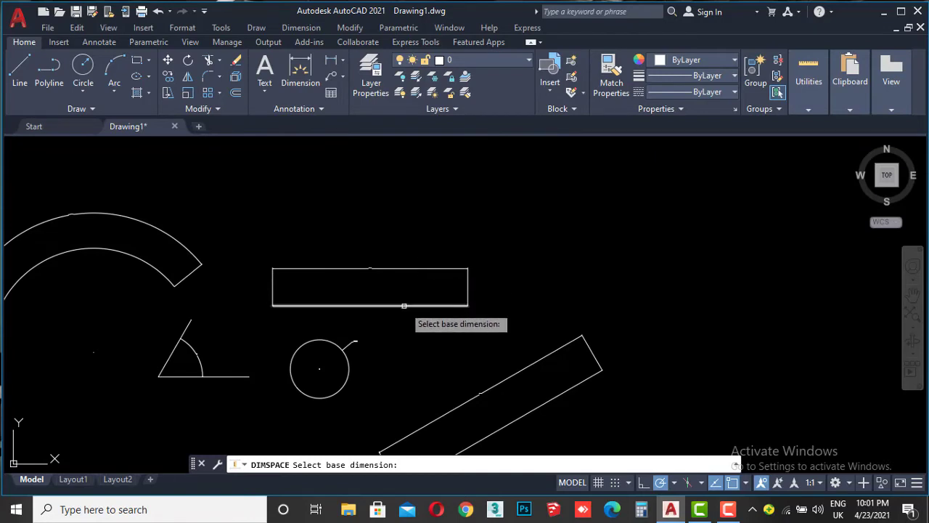
key(Escape)
key(Escape)
Open Manage Dimension Styles from the Annotation panel, close it, and reopen it with D.
click(302, 106)
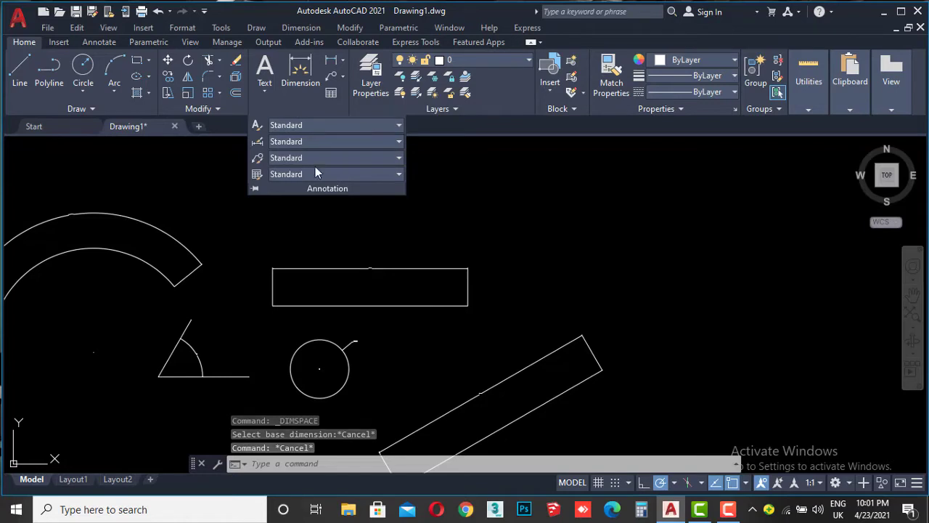
click(324, 190)
click(303, 106)
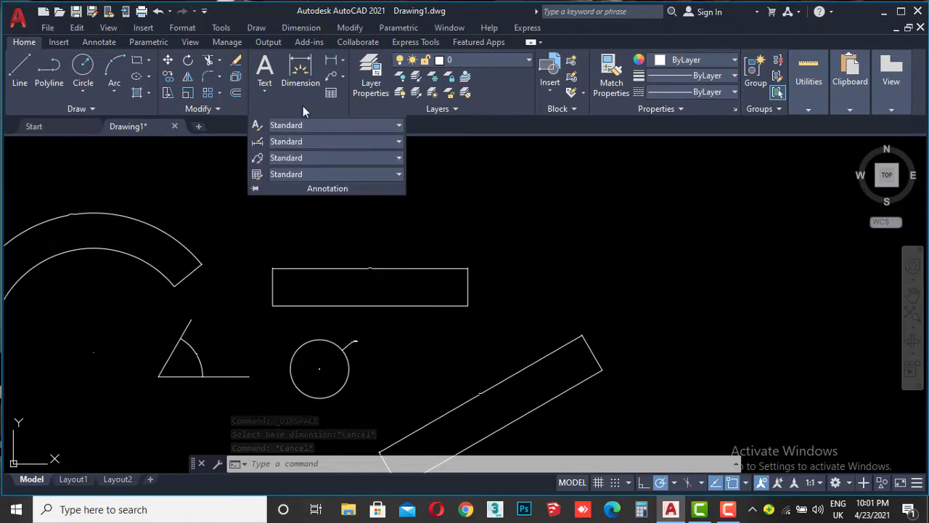
click(312, 139)
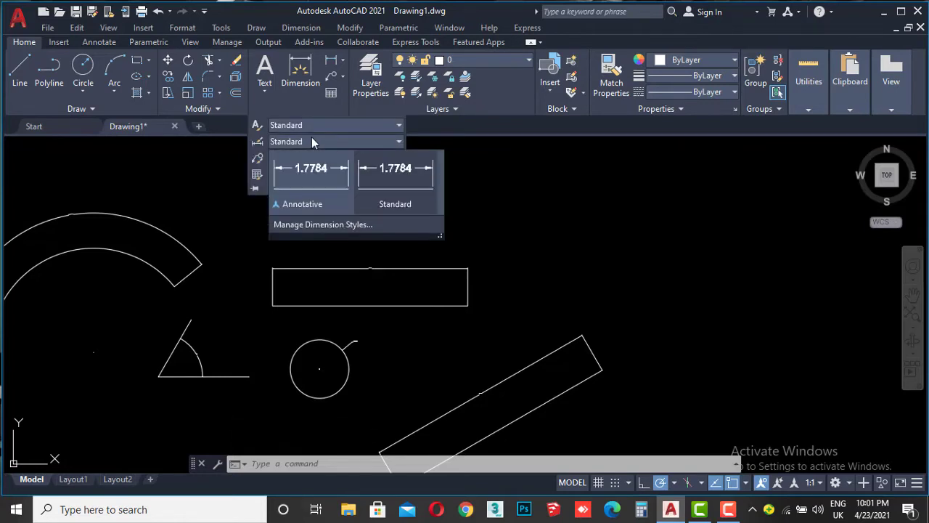
click(335, 226)
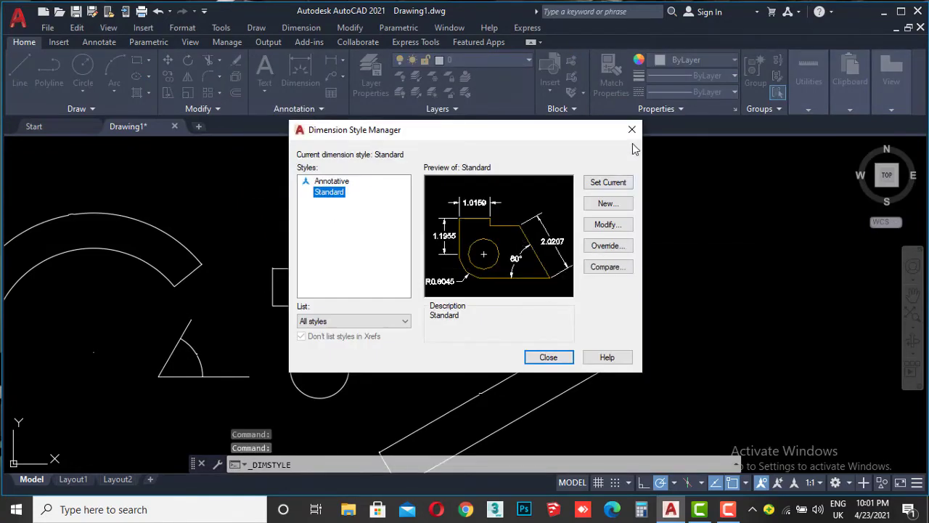
click(631, 129)
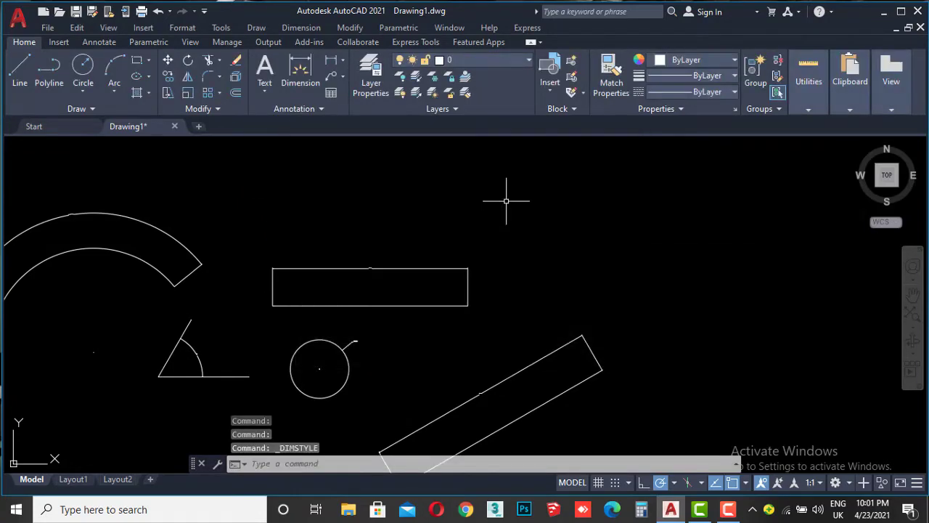
text(D)
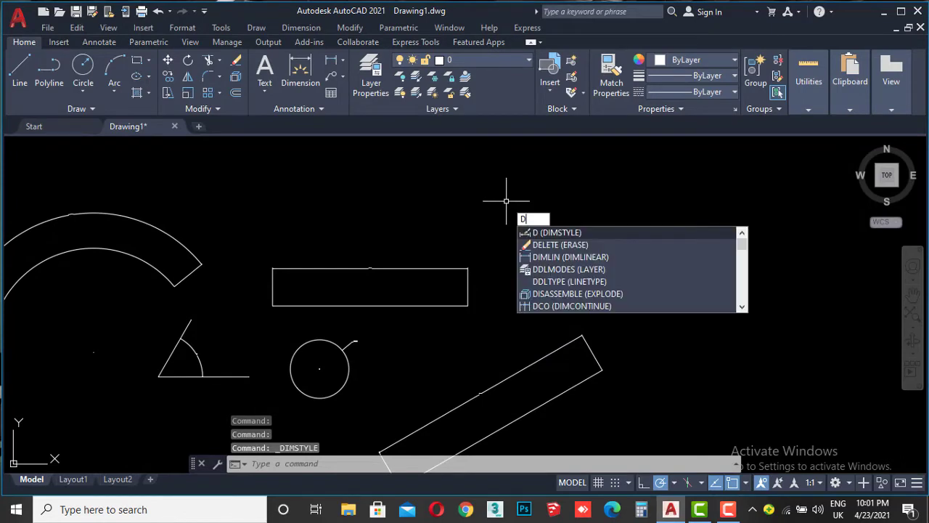
key(Return)
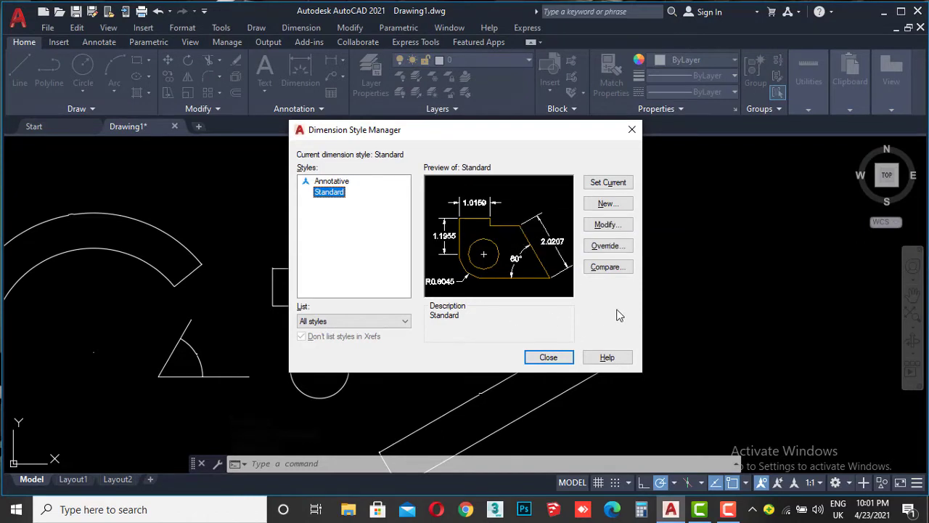
Edit the Standard style's Lines settings, leaving both dimension lines unsuppressed after testing.
click(610, 227)
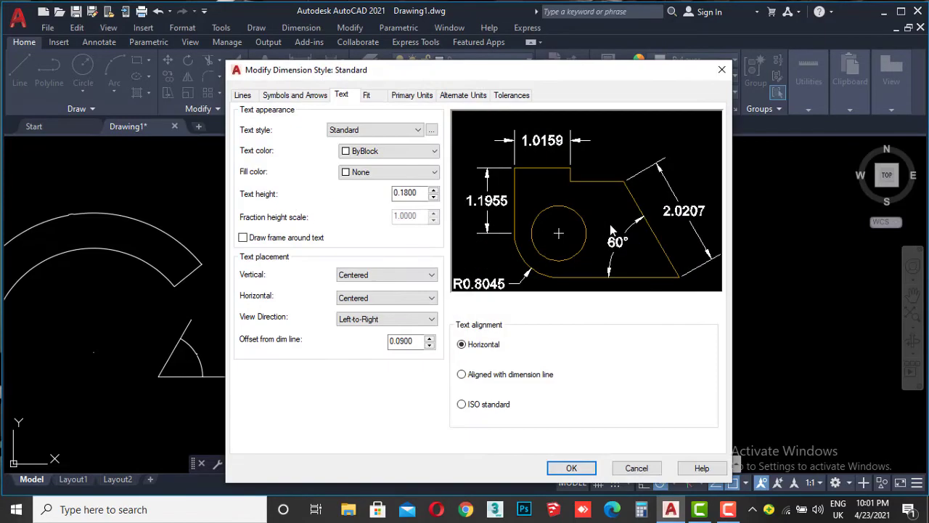
click(242, 96)
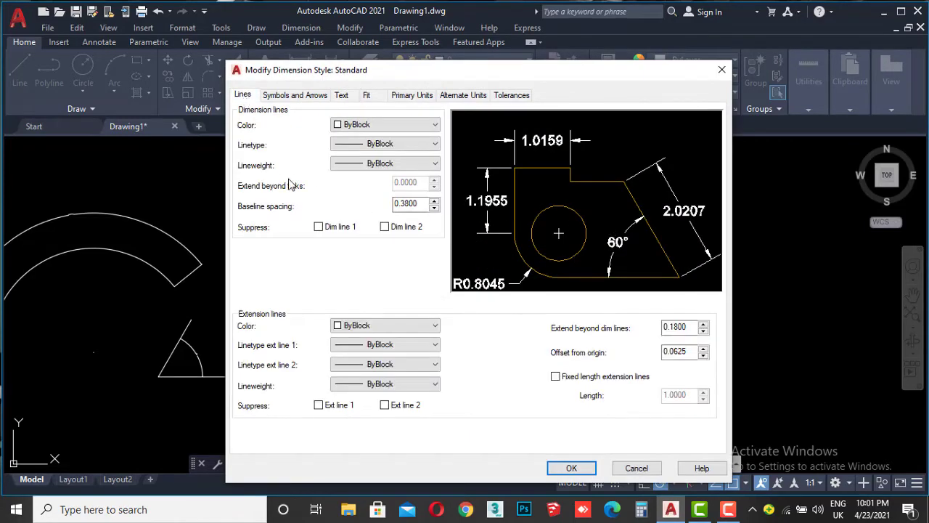
drag(402, 71, 367, 67)
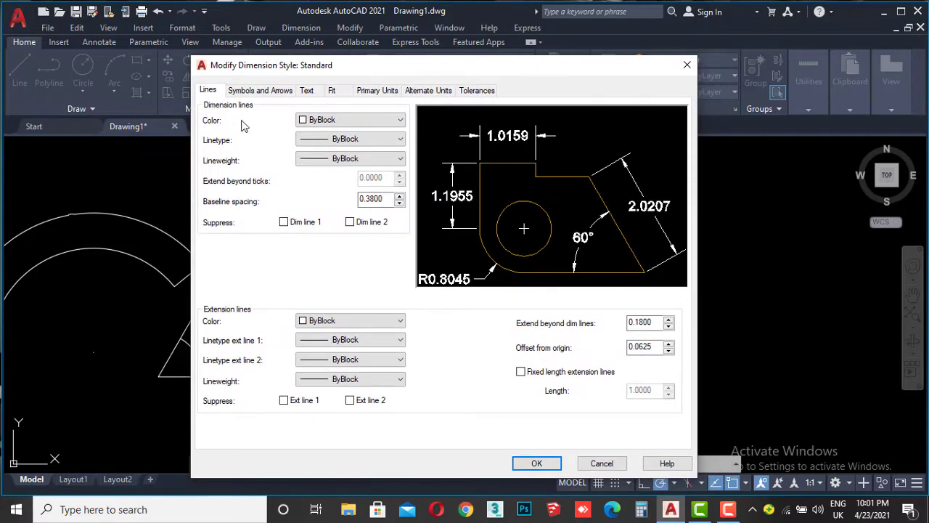
click(284, 223)
click(290, 226)
click(284, 222)
click(285, 223)
click(350, 222)
click(284, 222)
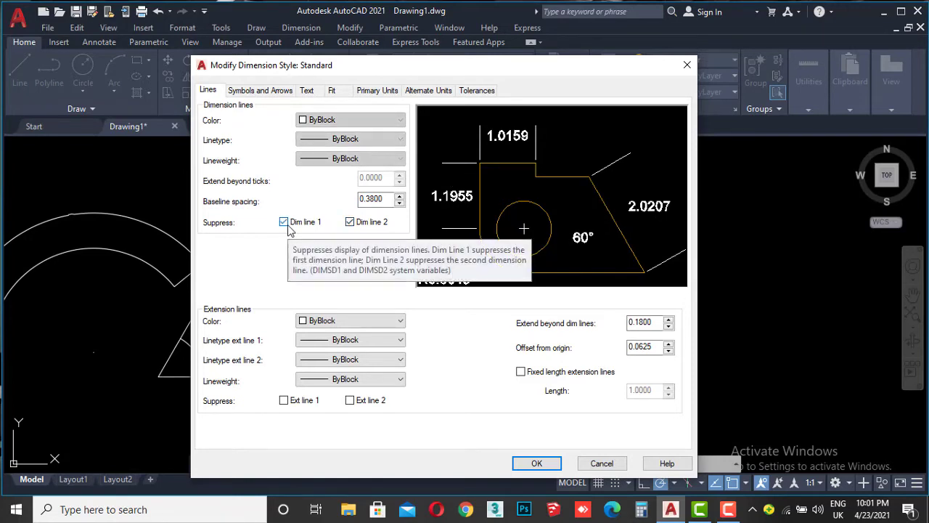
click(284, 222)
click(353, 222)
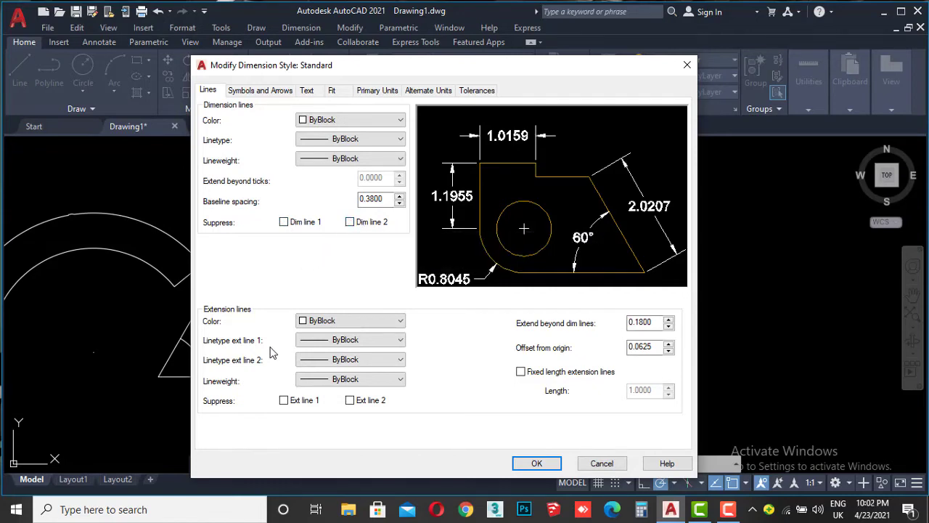
Suppress both Ext line 1 and Ext line 2 in the Standard style.
click(284, 401)
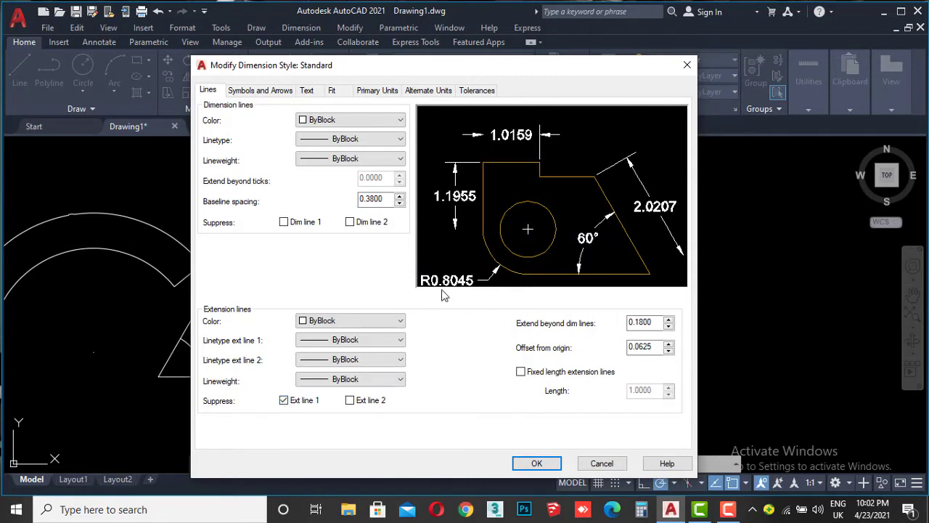
click(284, 401)
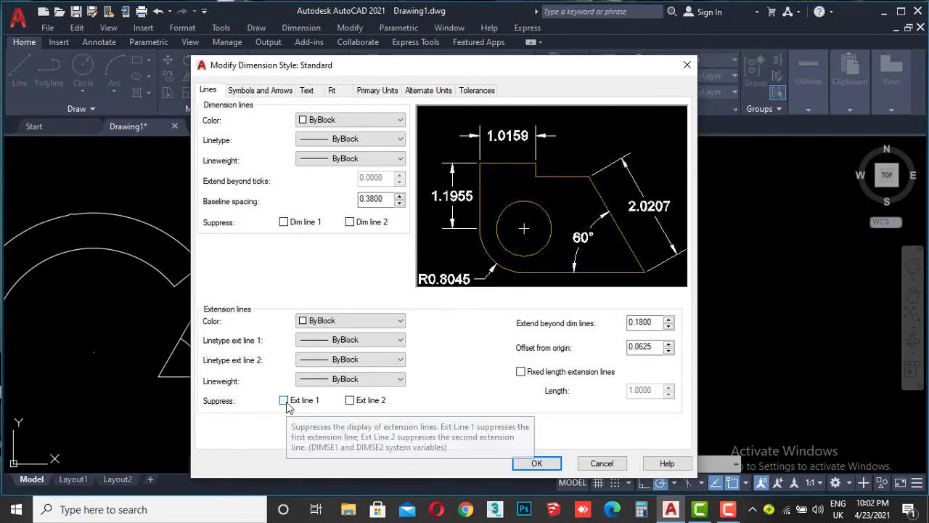
click(284, 401)
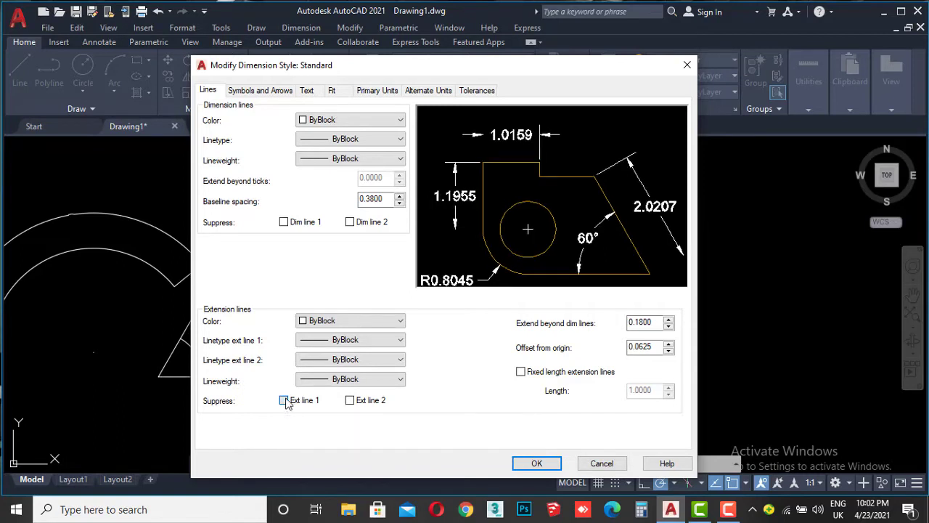
click(351, 401)
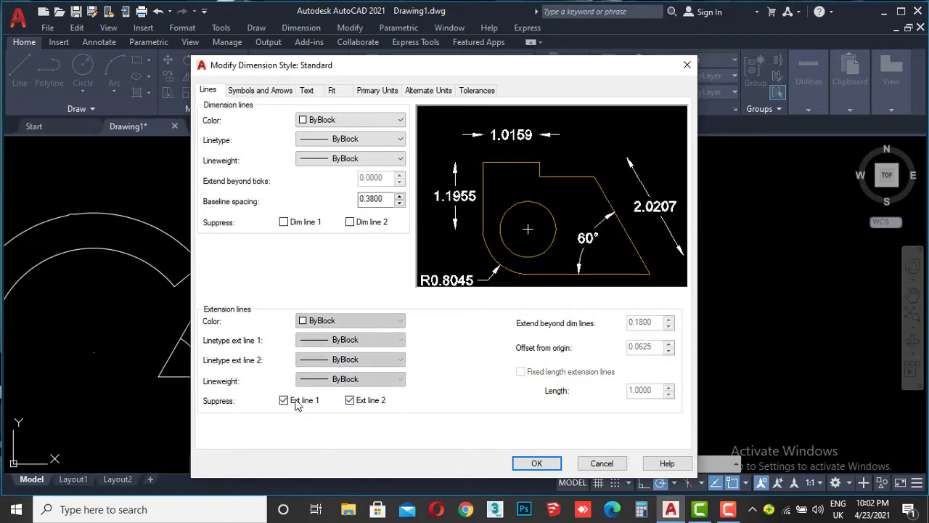
click(351, 401)
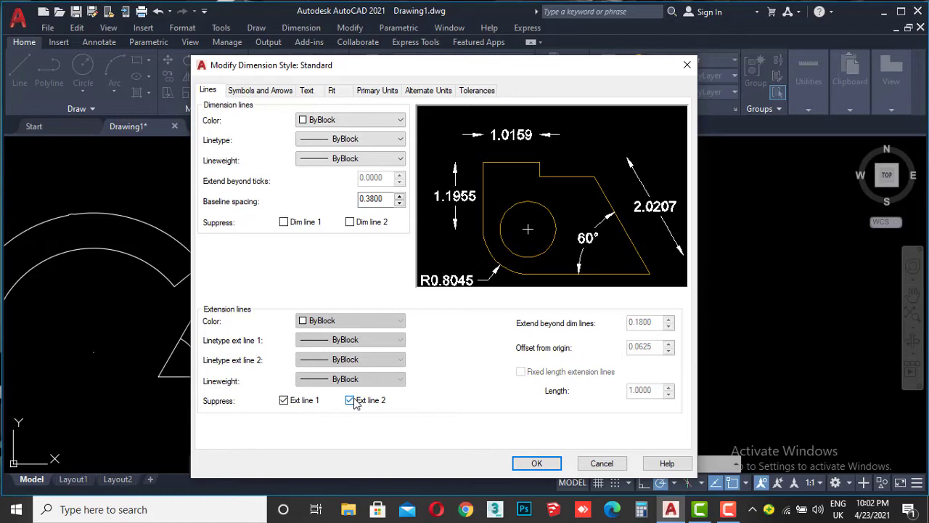
click(284, 402)
click(285, 402)
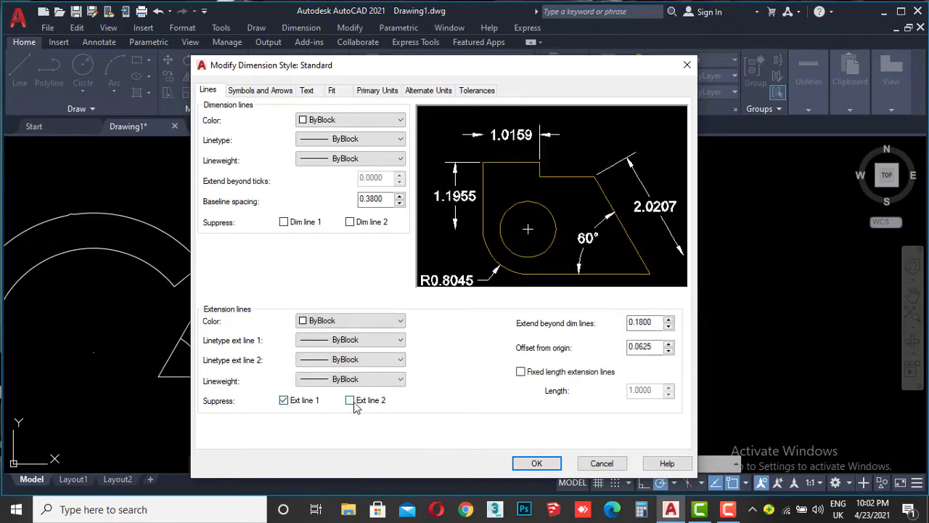
click(351, 401)
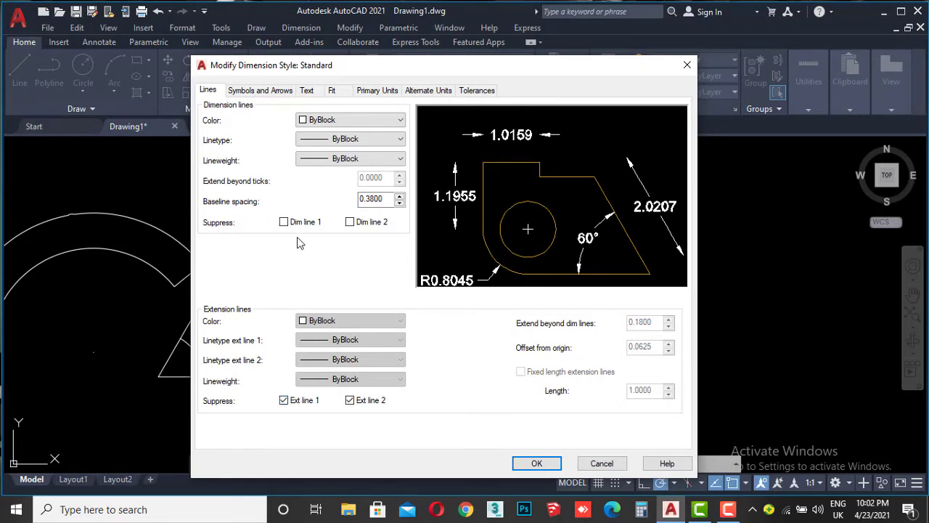
click(270, 93)
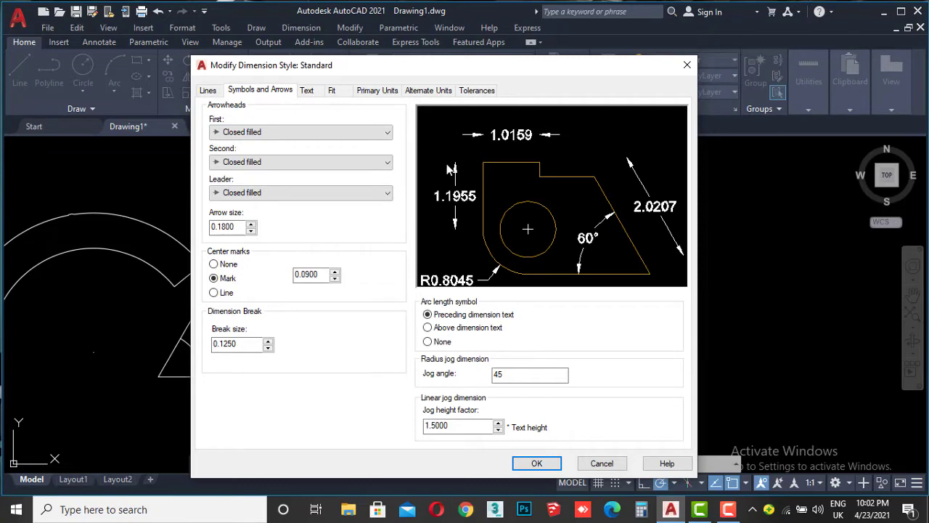
Try several arrowhead types, then settle on Oblique for both arrowheads.
click(269, 132)
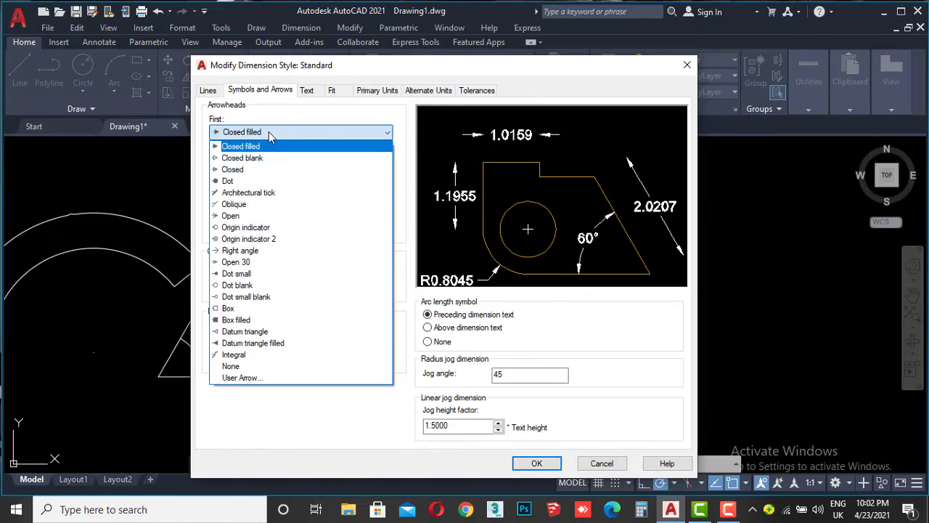
click(236, 169)
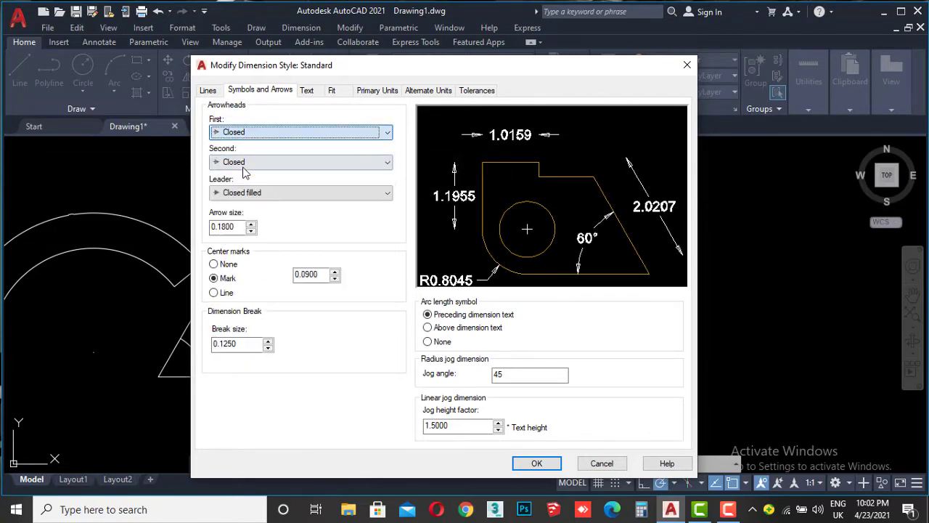
click(341, 135)
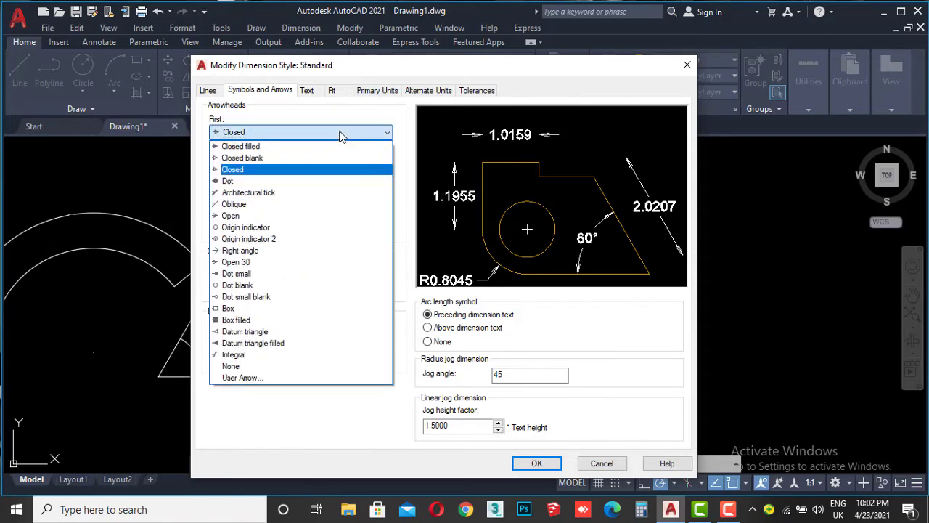
click(237, 193)
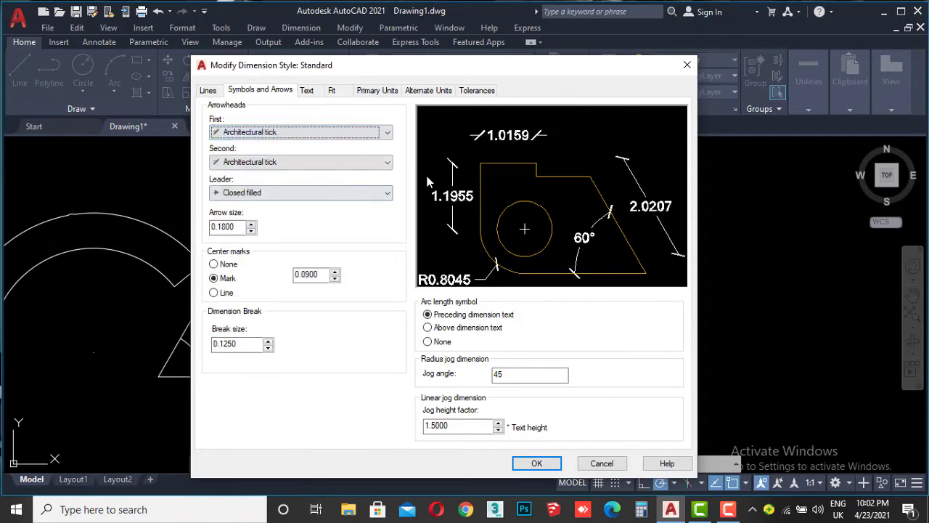
click(333, 132)
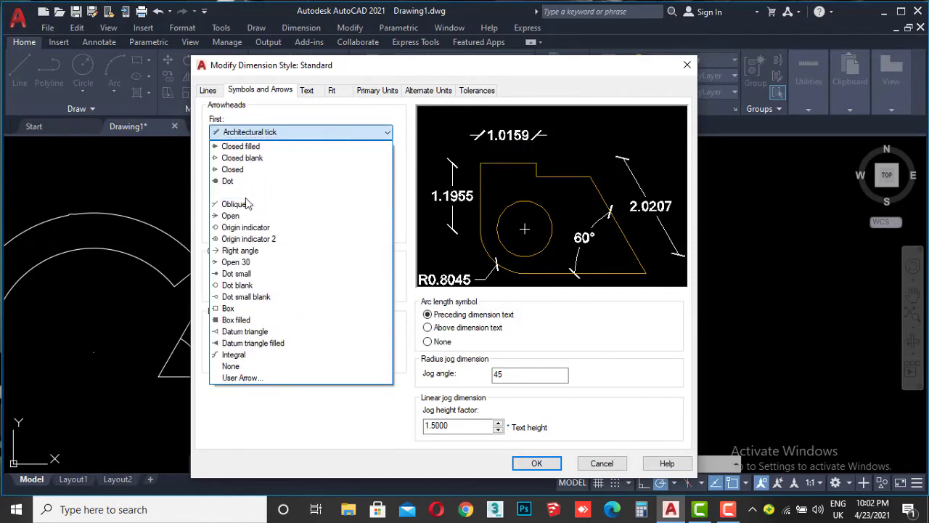
click(249, 217)
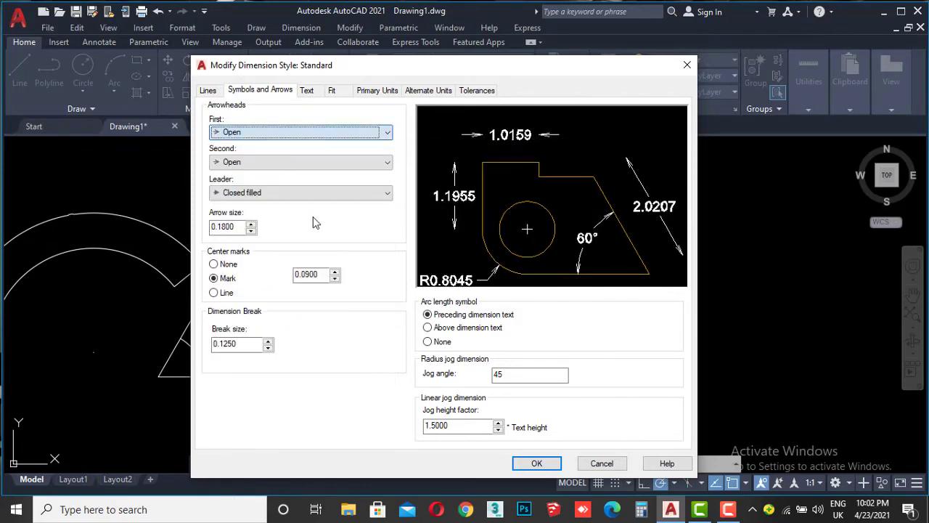
click(306, 135)
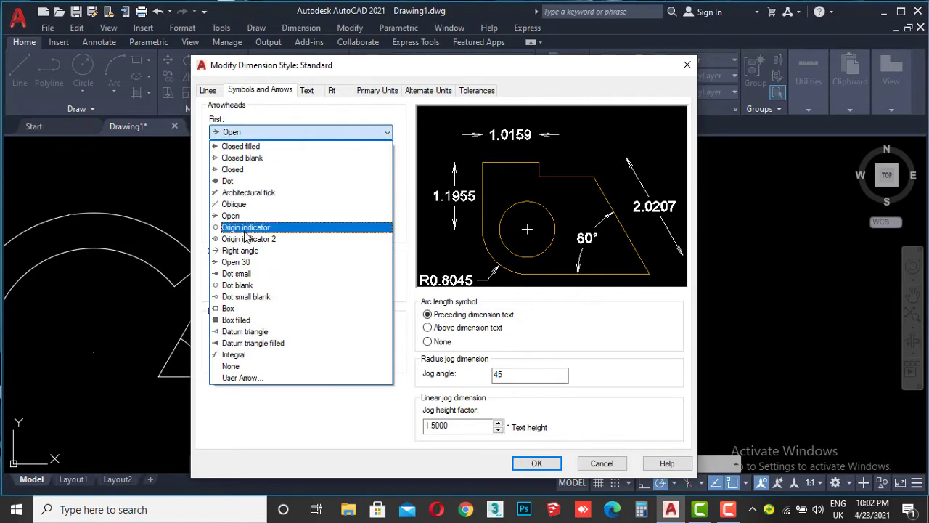
click(251, 239)
click(289, 138)
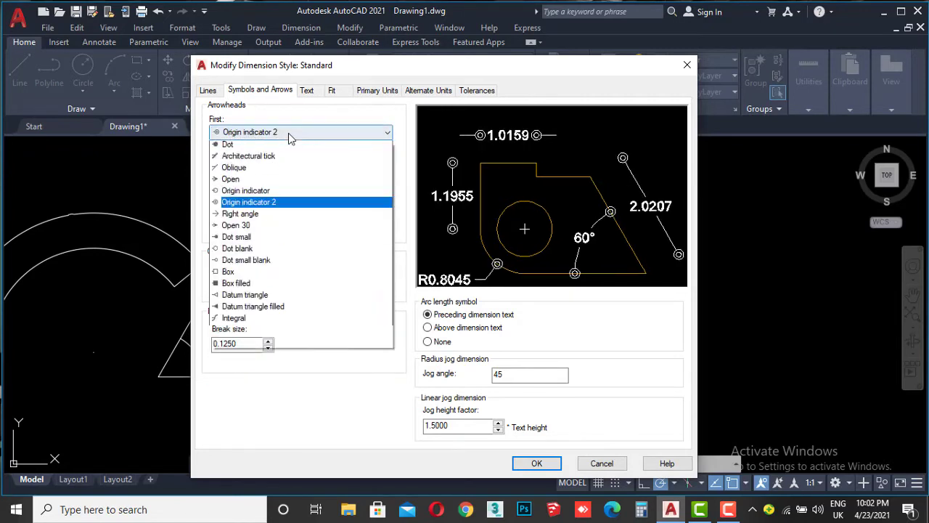
click(243, 274)
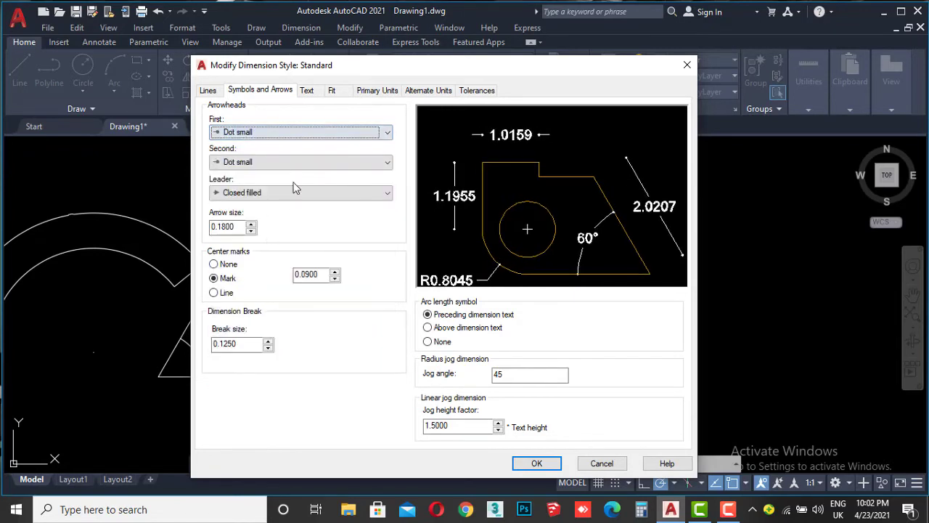
click(303, 135)
click(250, 320)
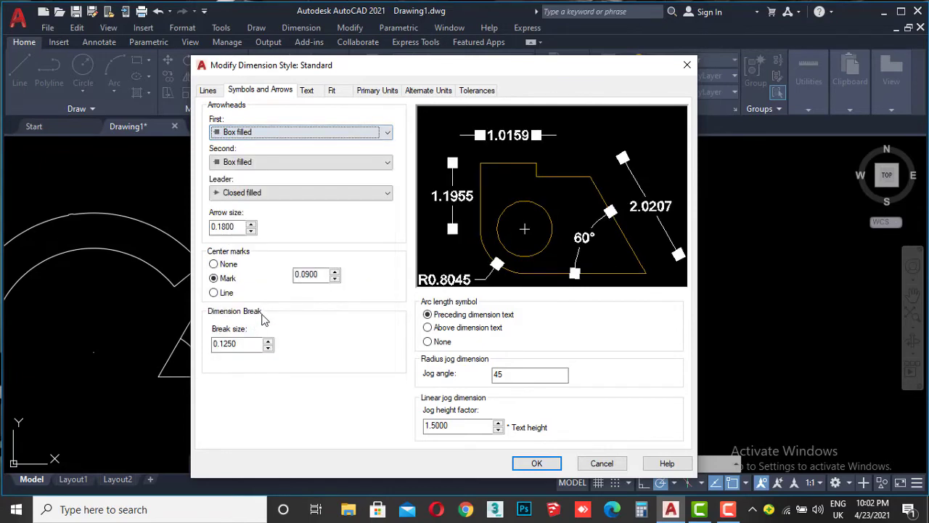
click(275, 135)
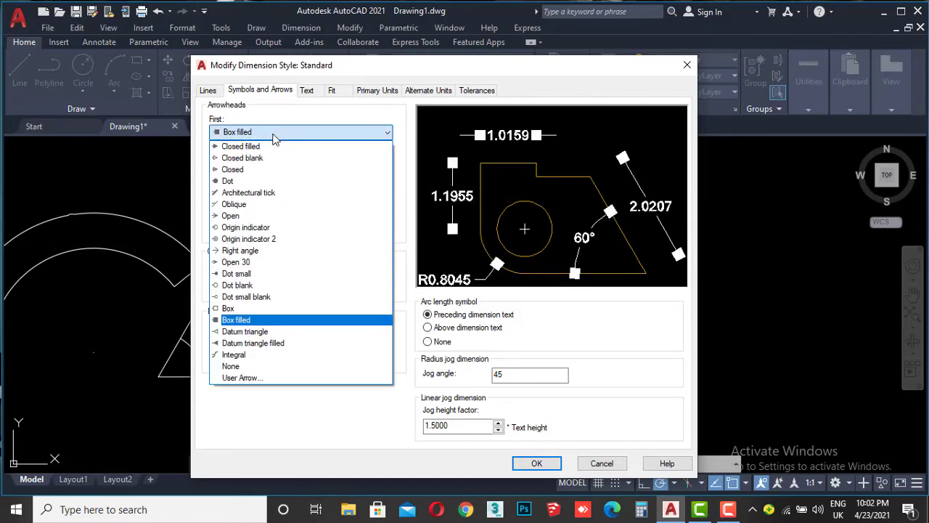
click(235, 204)
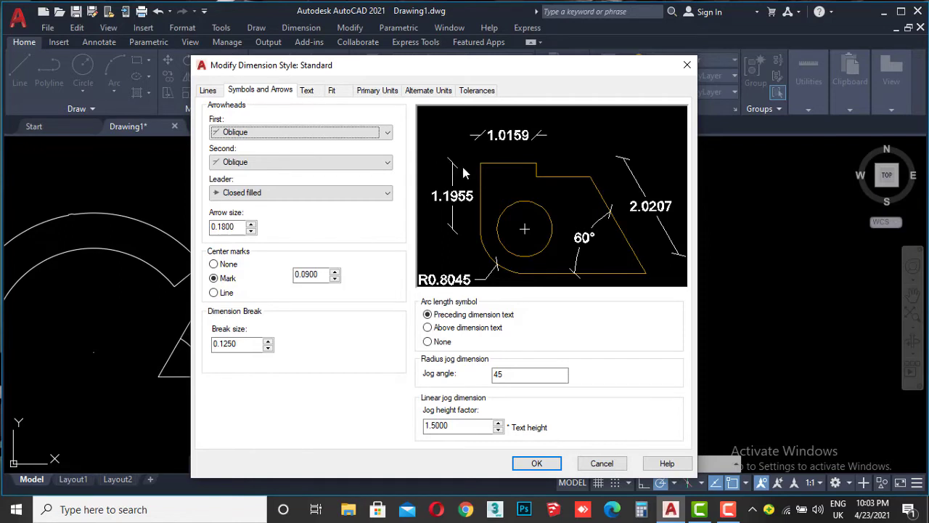
Set the arrow size to 0.1.
double_click(241, 229)
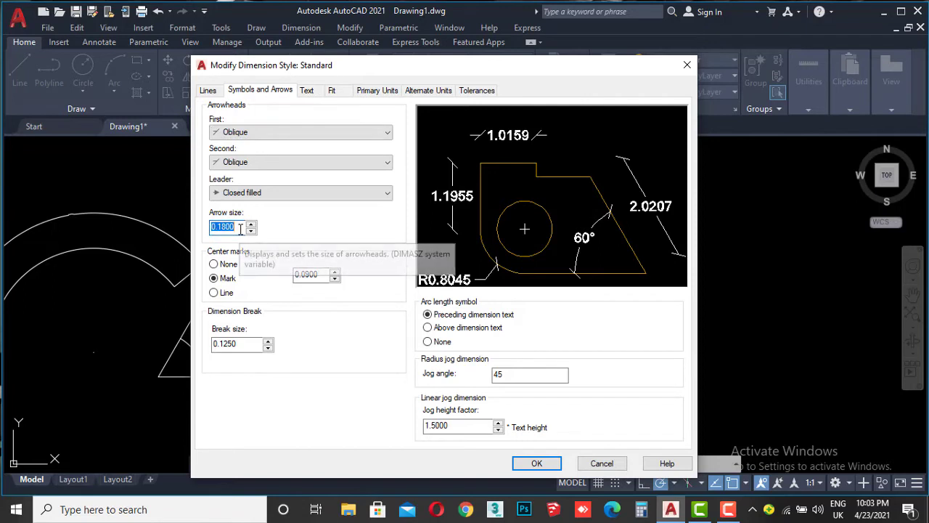
text(2)
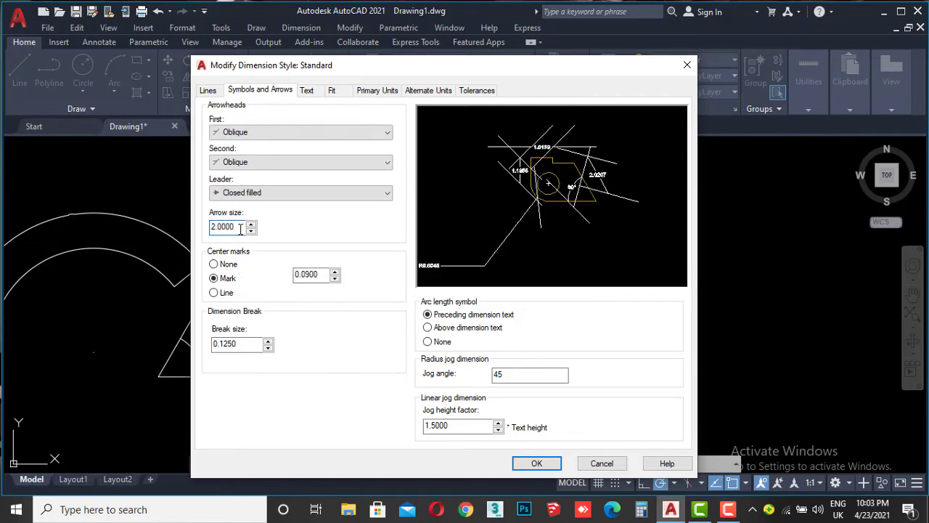
double_click(241, 230)
text(1)
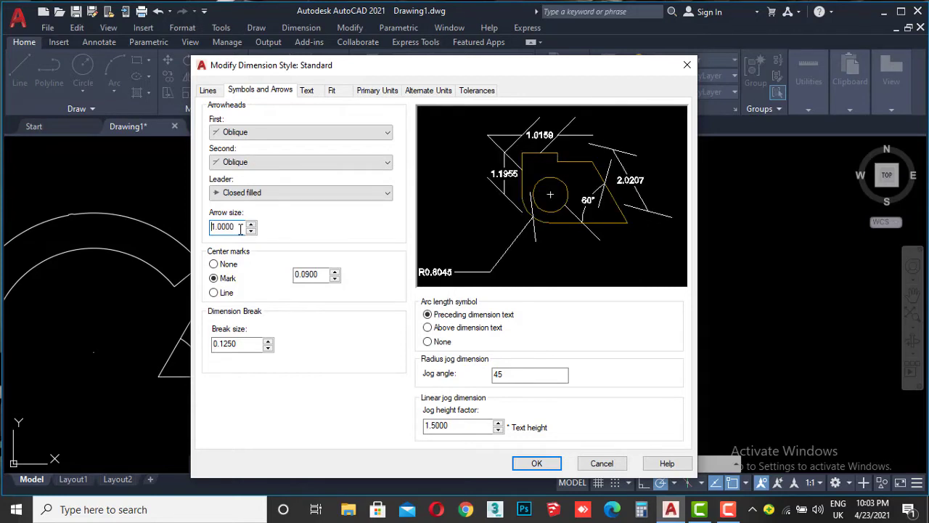
double_click(239, 224)
text(0.)
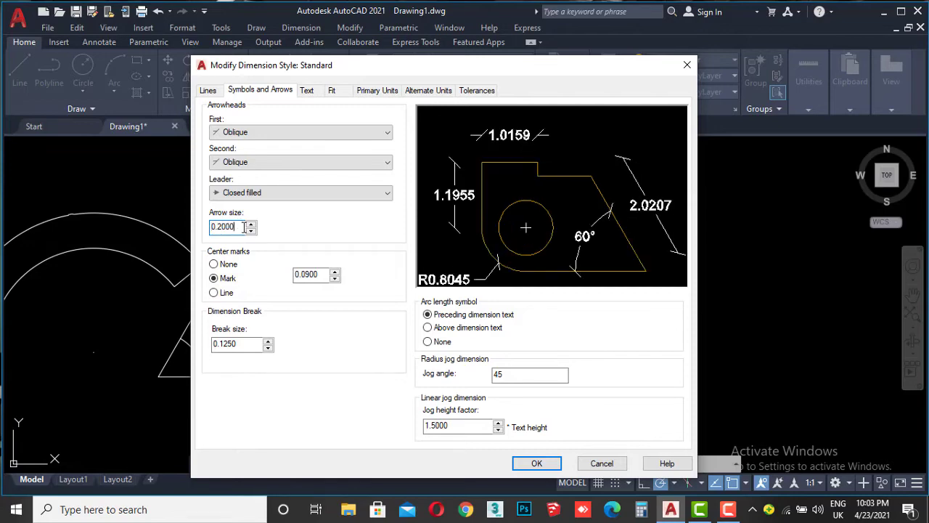
double_click(244, 227)
text(0.1)
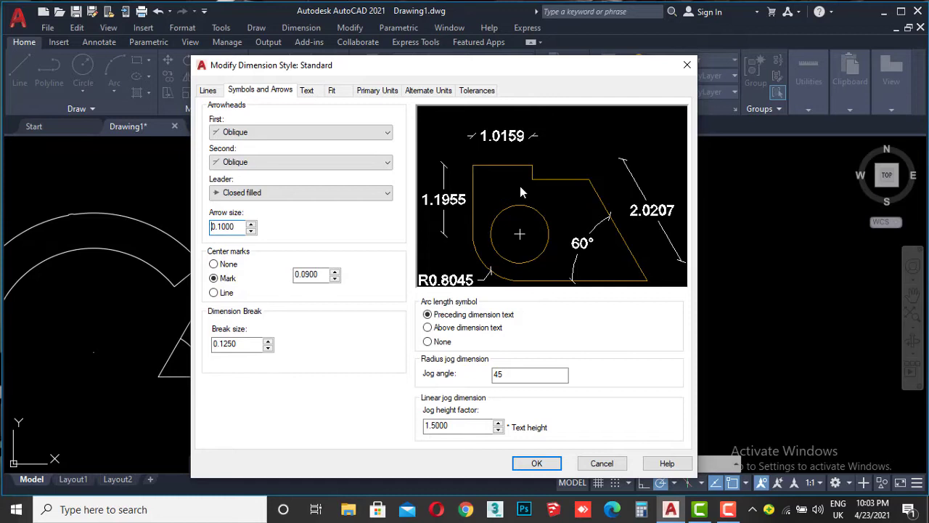
On the dimension Text settings, try heights 3 and 60, then set text height to 10.
click(308, 92)
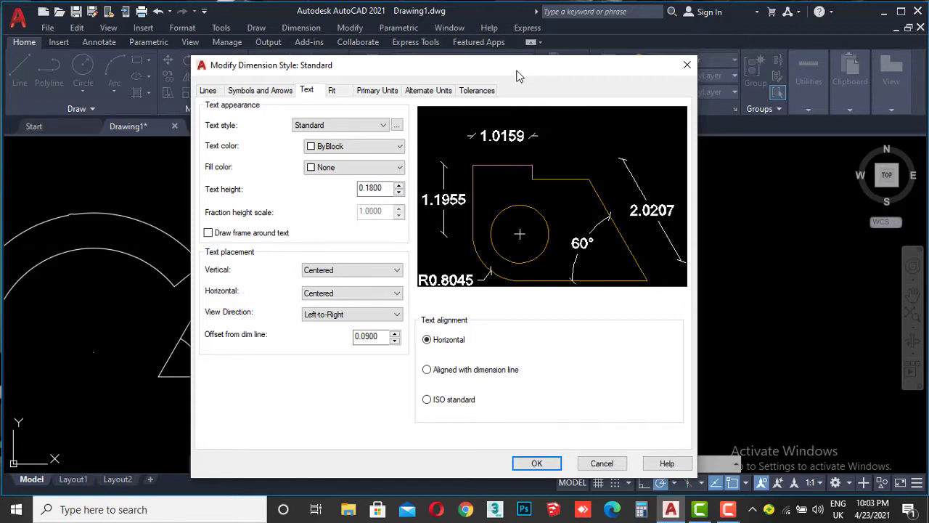
click(382, 187)
double_click(383, 188)
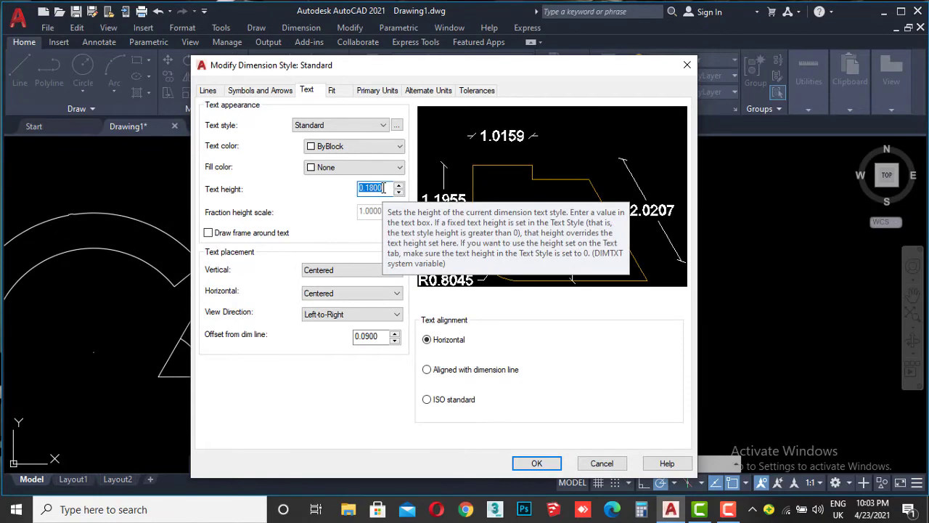
text(3)
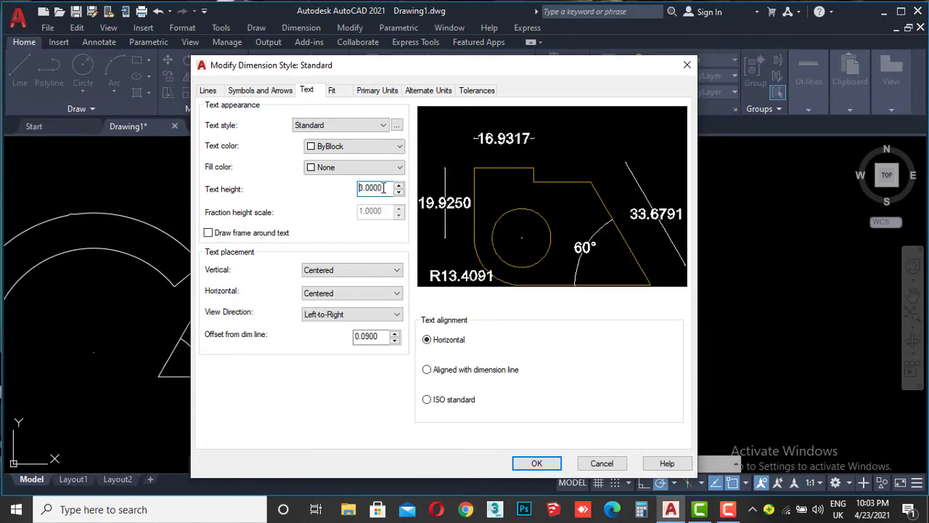
double_click(384, 187)
text(10)
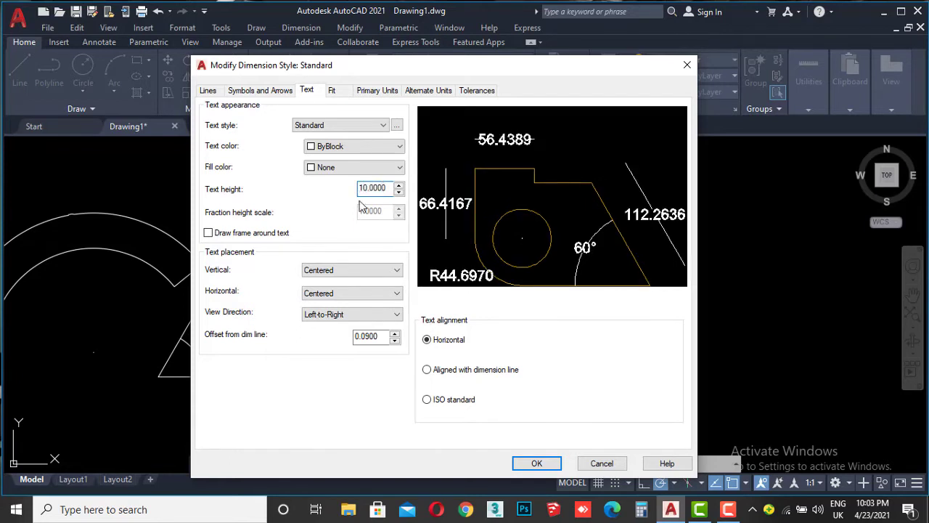
double_click(383, 185)
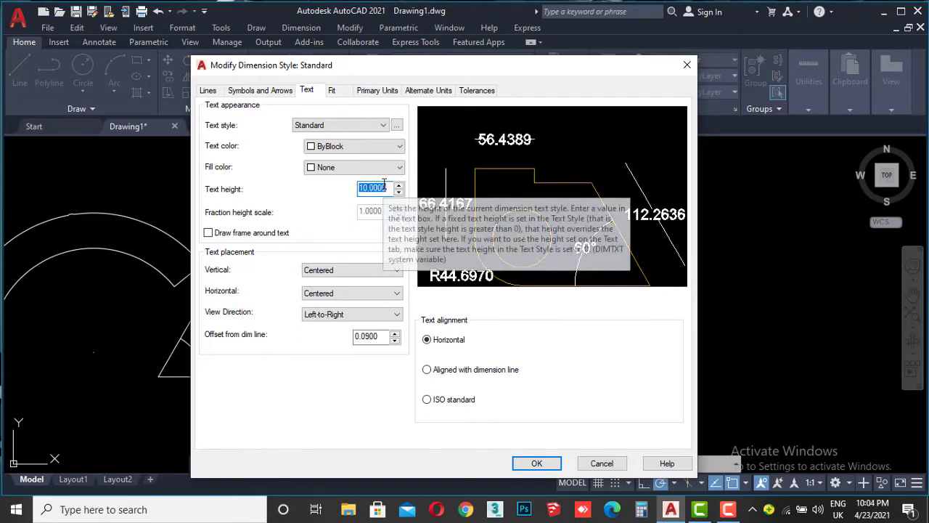
text(60)
key(Tab)
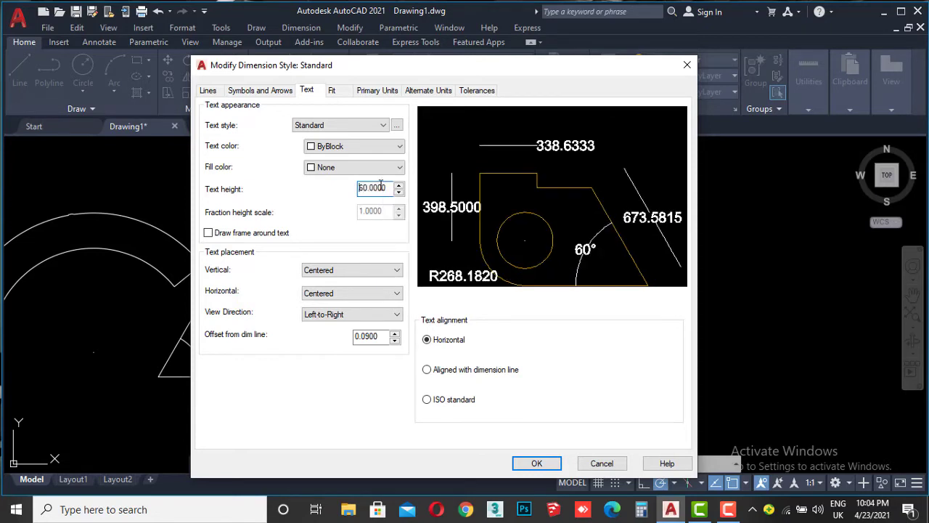
double_click(386, 191)
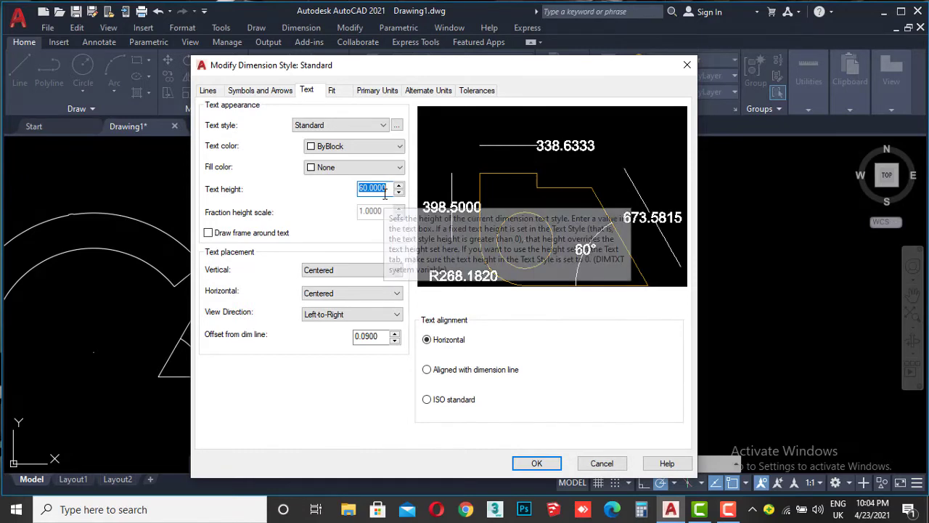
text(10)
key(Tab)
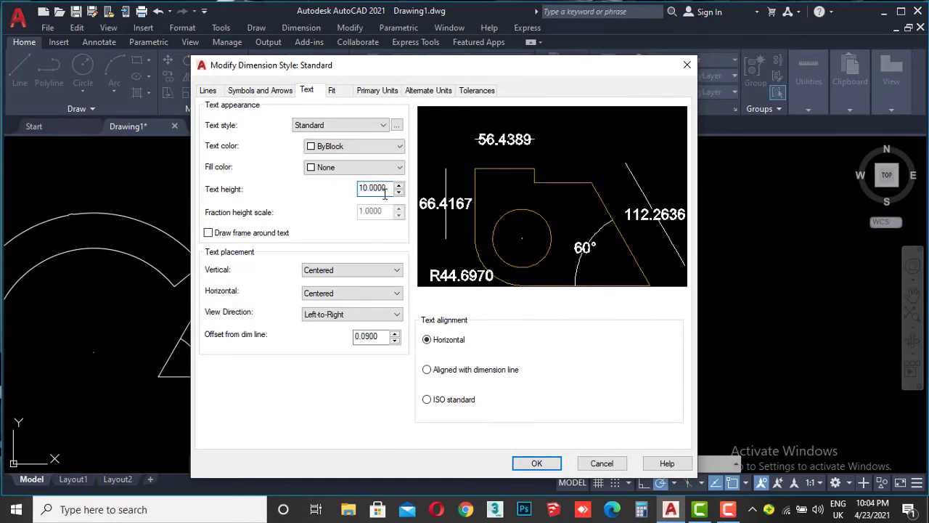
View the Fit options, then switch to the Standard style's Primary Units settings.
click(344, 92)
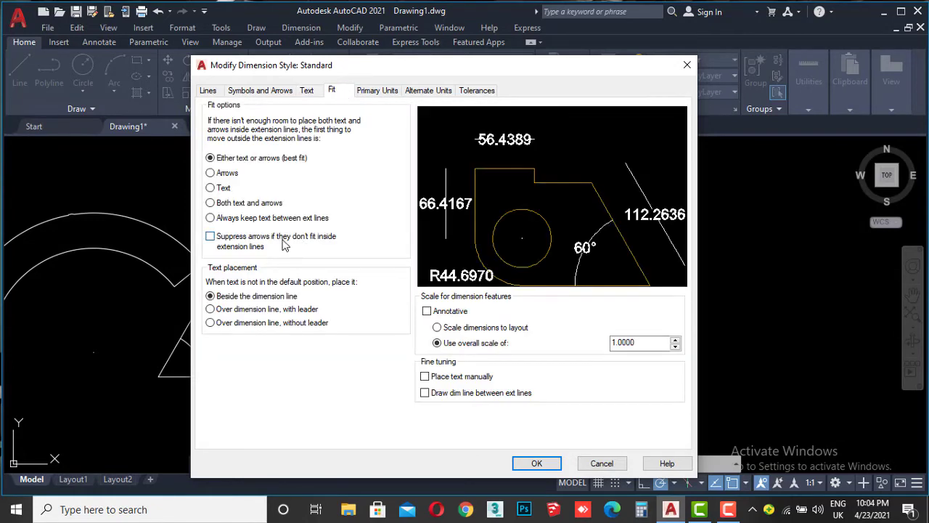
click(376, 92)
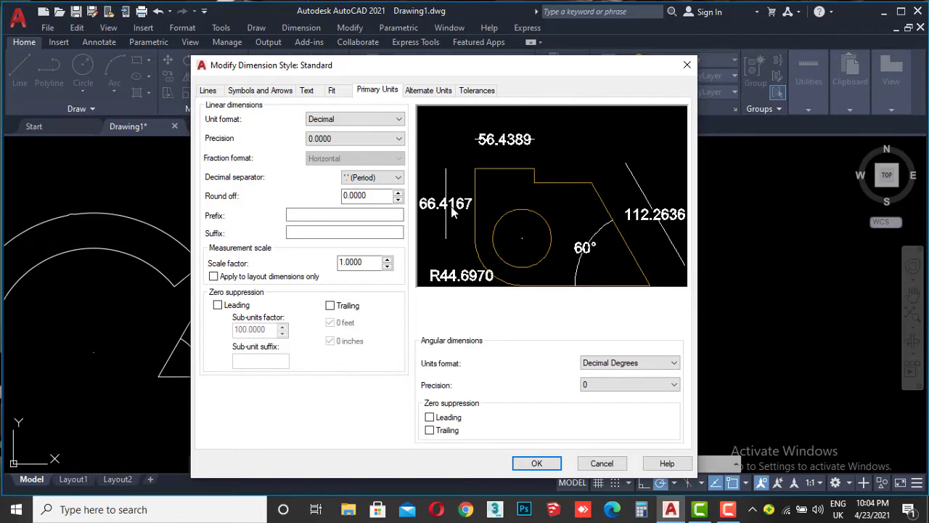
Compare several linear precision options, then set linear precision to 0.0.
click(346, 140)
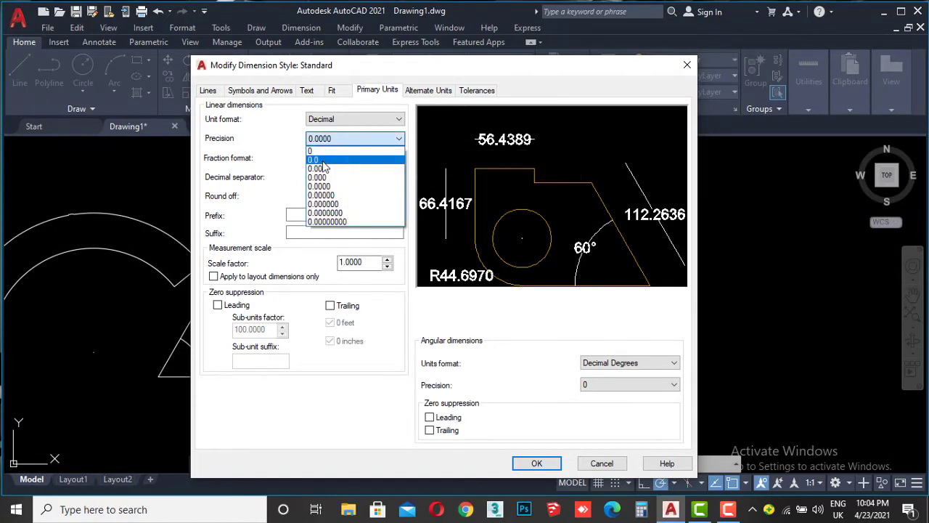
click(320, 159)
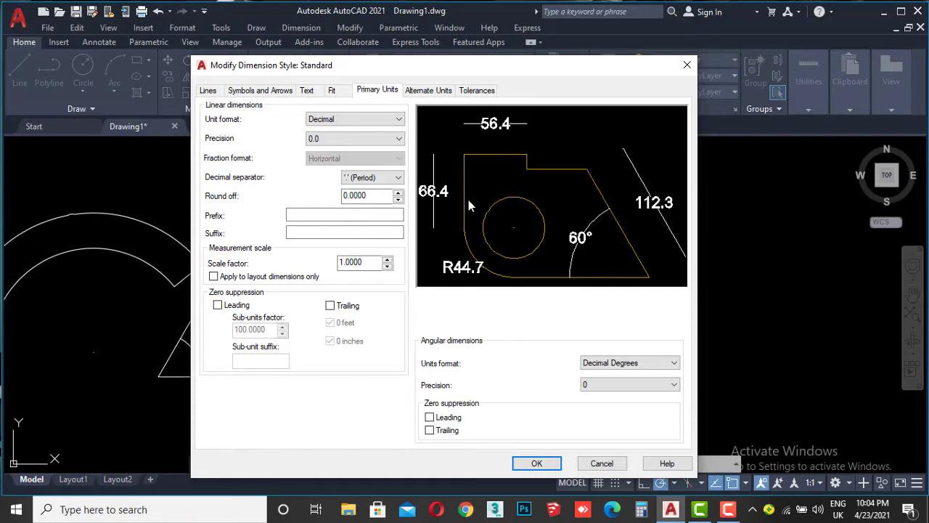
click(367, 139)
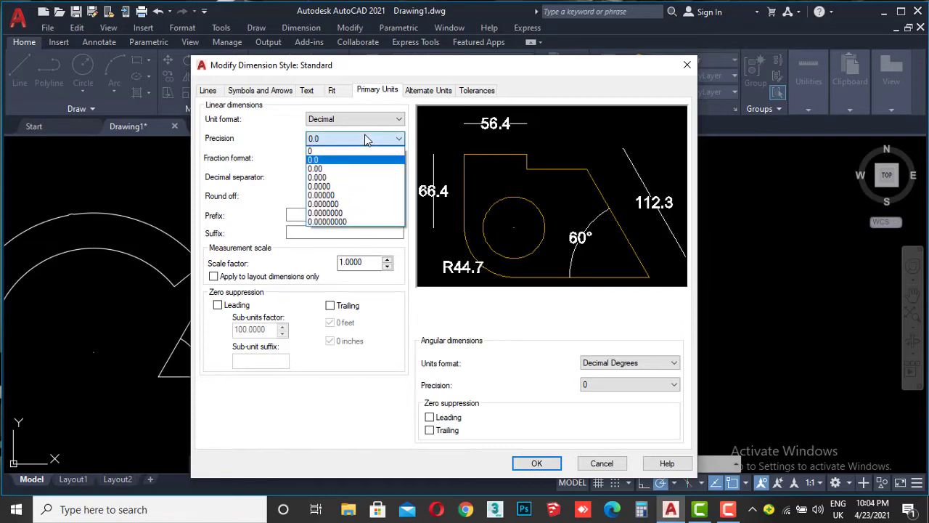
click(334, 169)
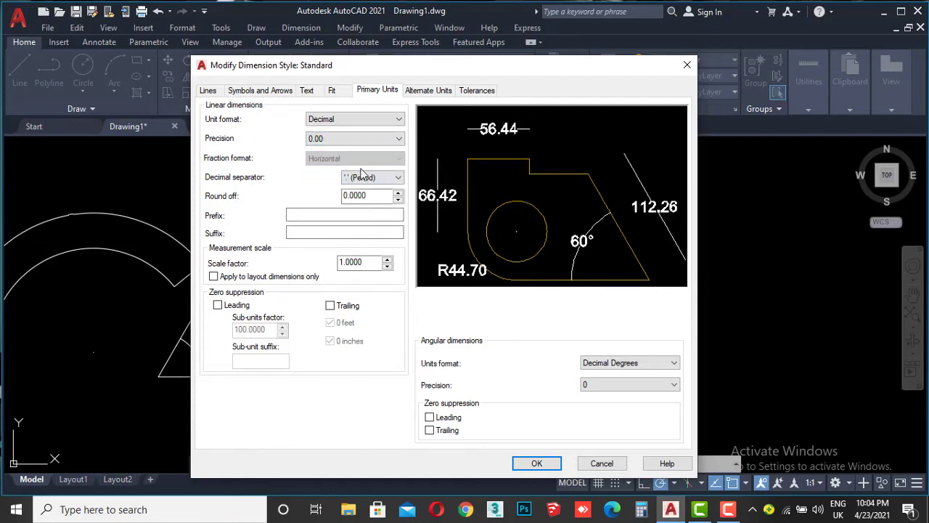
click(336, 139)
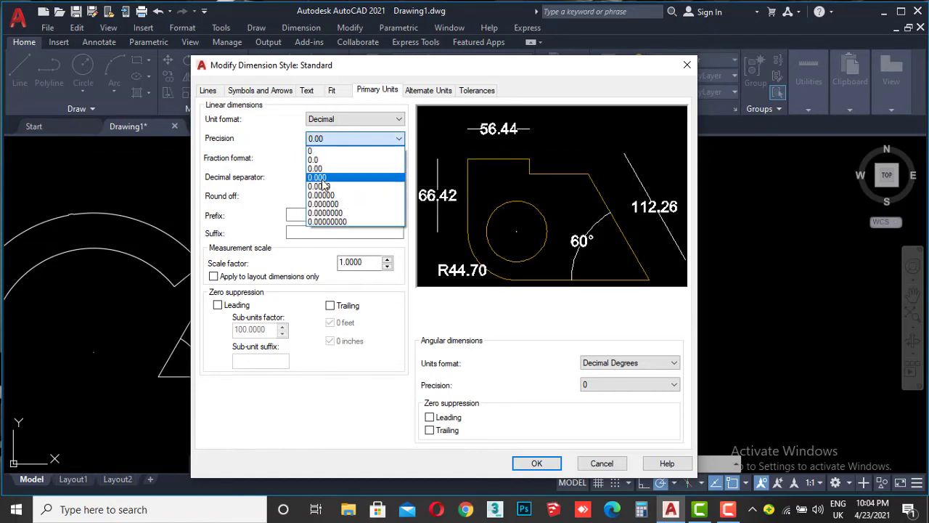
click(324, 176)
click(345, 141)
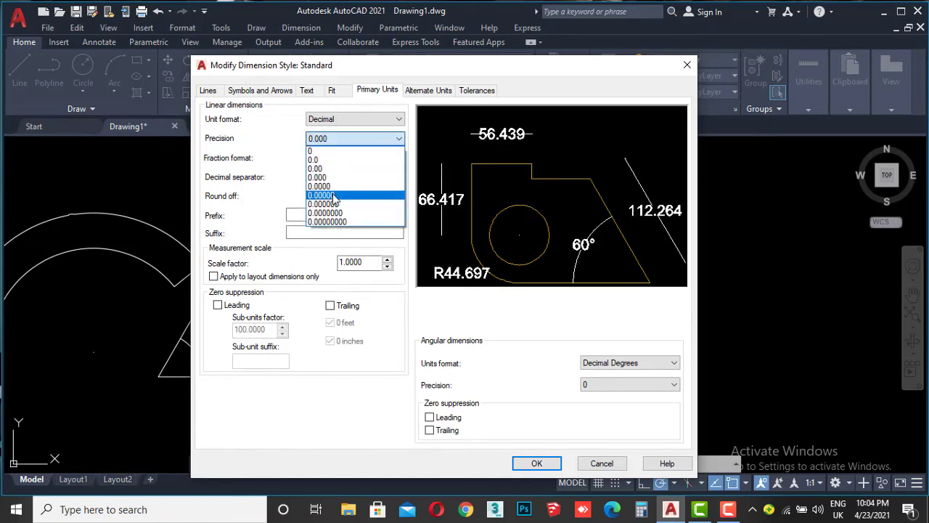
click(334, 196)
click(355, 139)
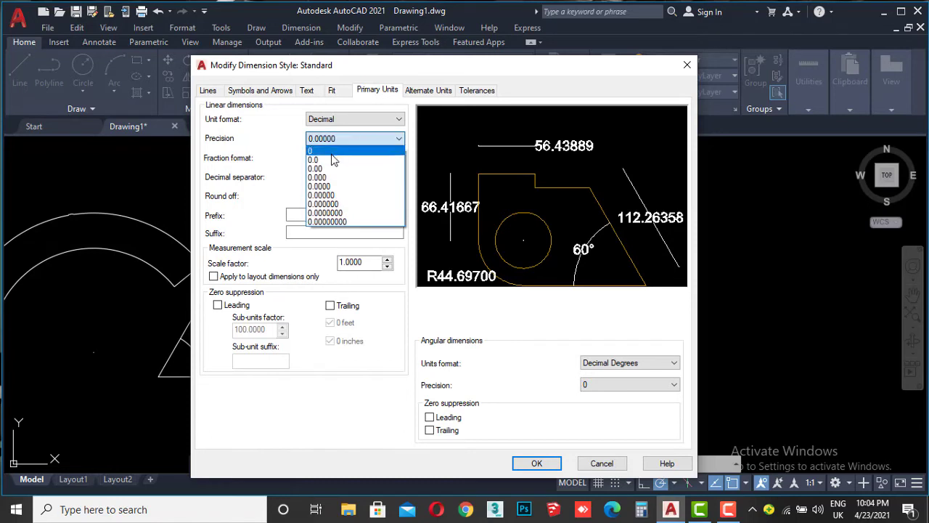
click(318, 170)
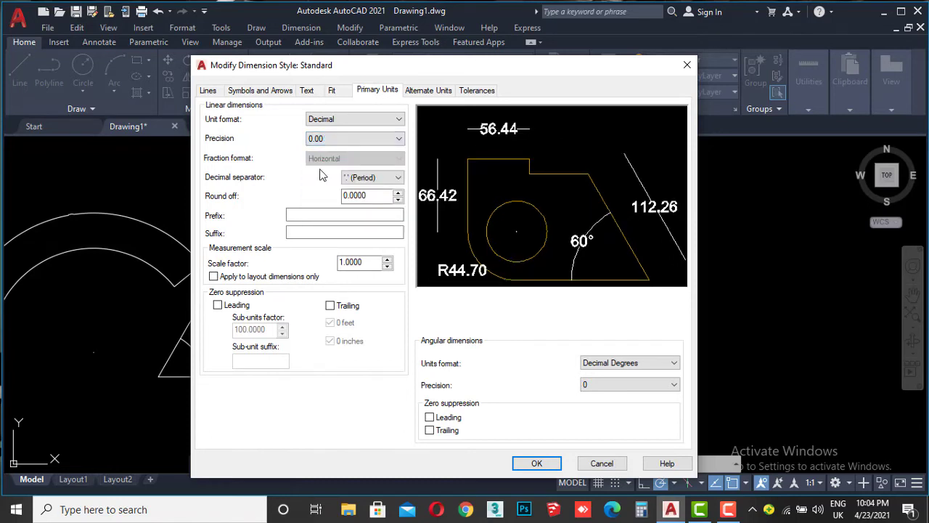
click(343, 138)
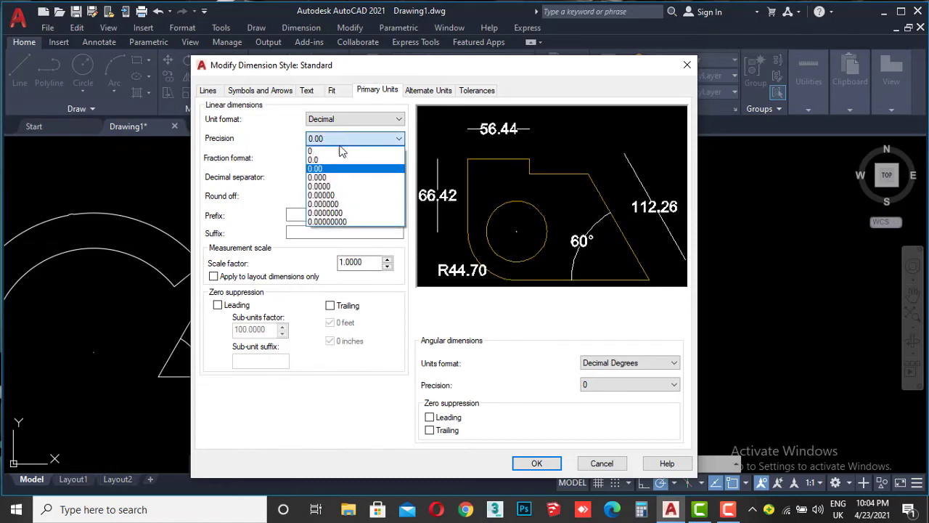
click(330, 160)
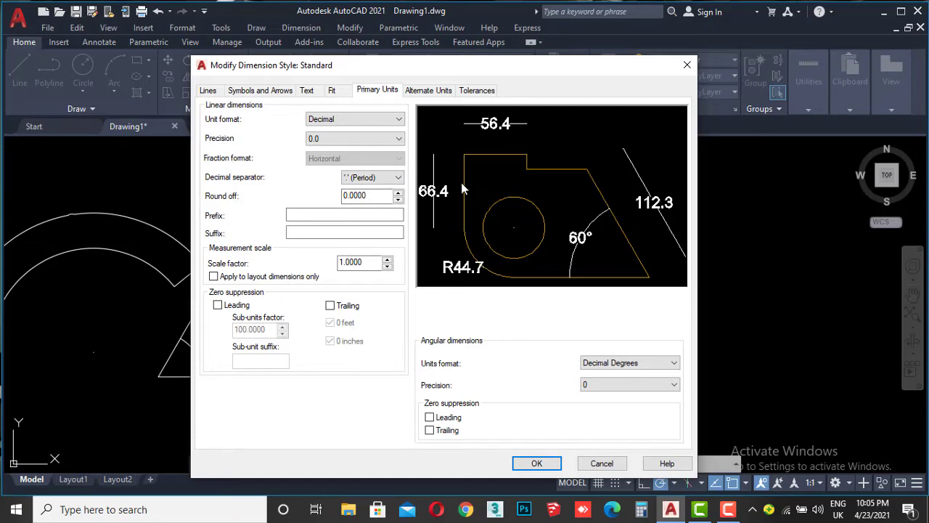
Review the style's tabs, accept the Standard style changes and close the Dimension Style Manager.
click(334, 91)
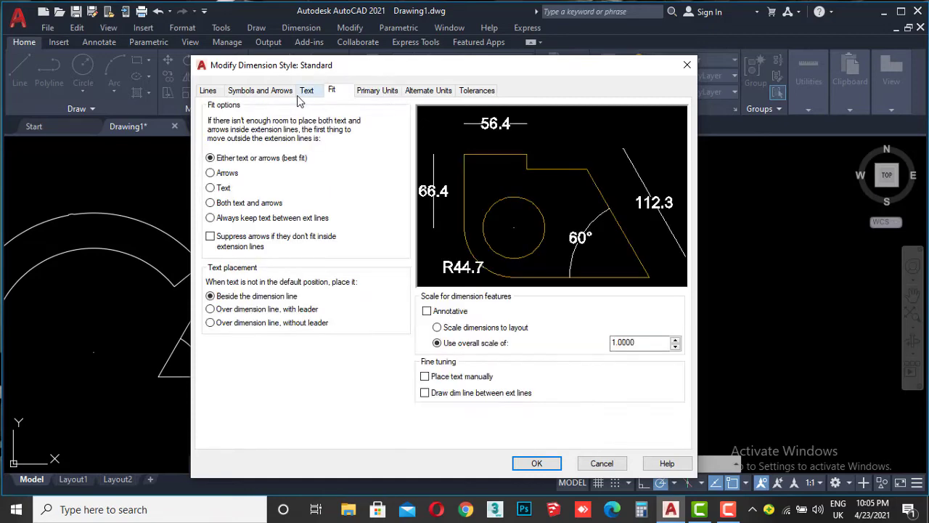
click(303, 93)
click(280, 93)
click(209, 93)
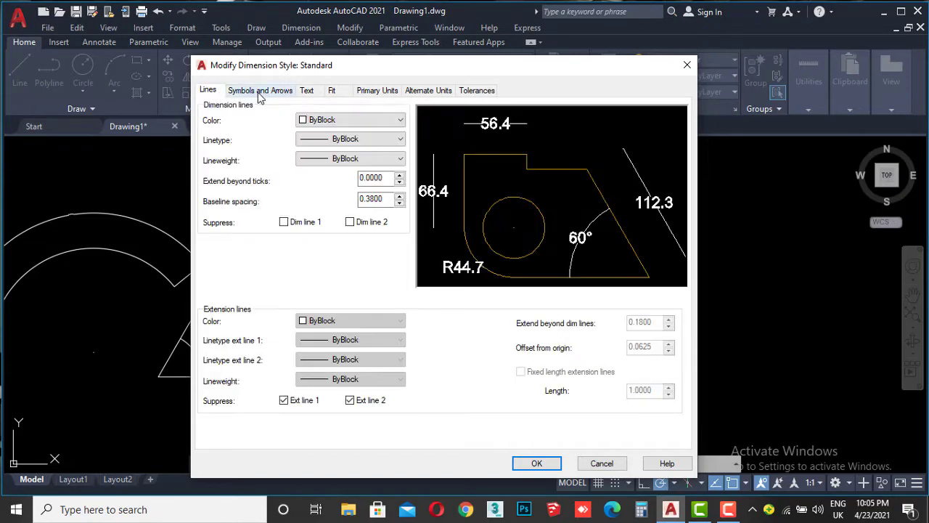
click(260, 93)
click(307, 93)
click(266, 93)
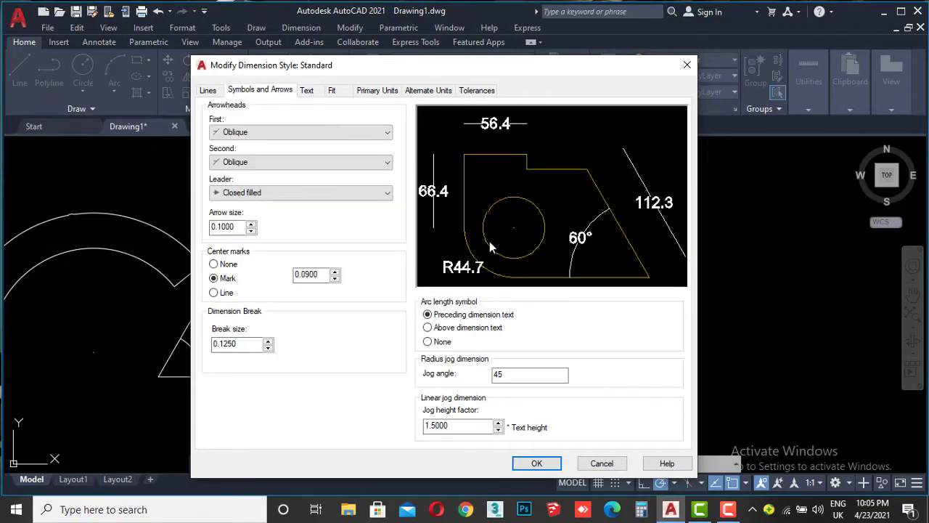
click(538, 462)
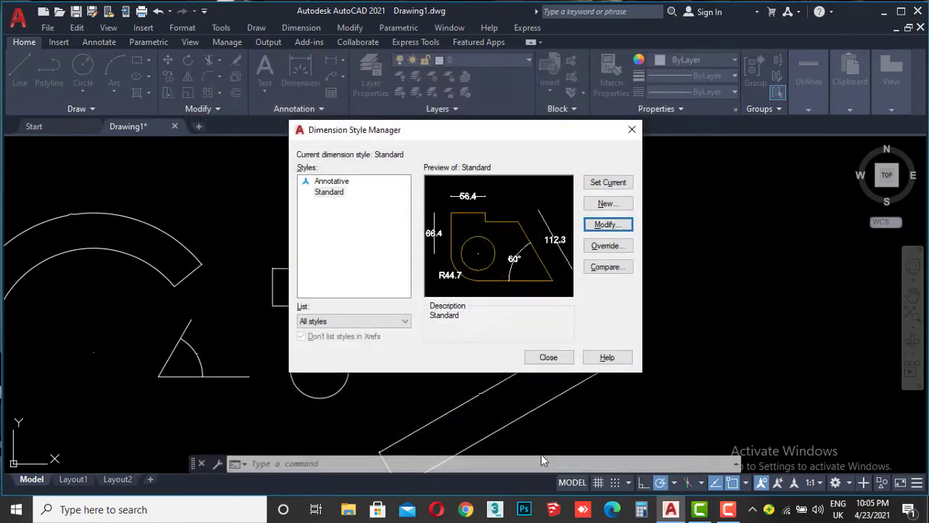
click(548, 357)
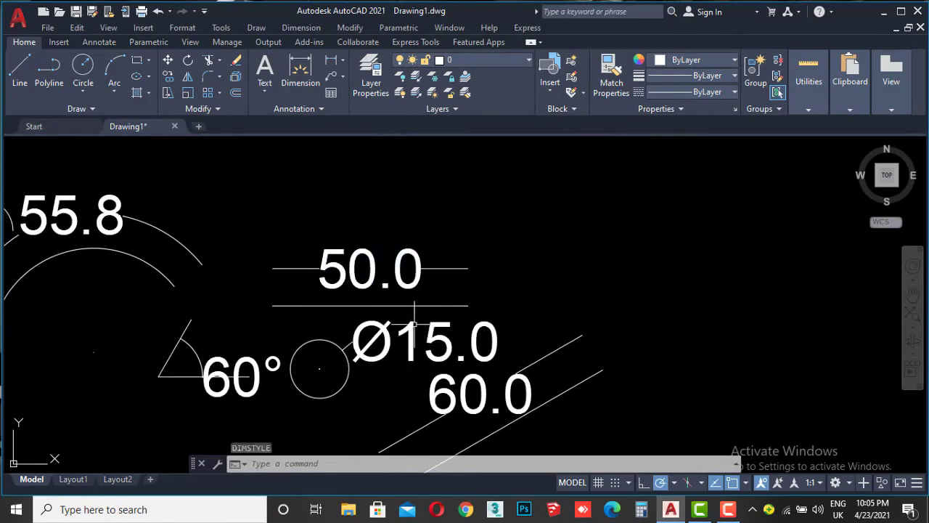
Zoom around the updated dimensions, then reopen dimension styles with the D command.
scroll(334, 294, down, 4)
scroll(310, 325, up, 5)
scroll(341, 316, down, 4)
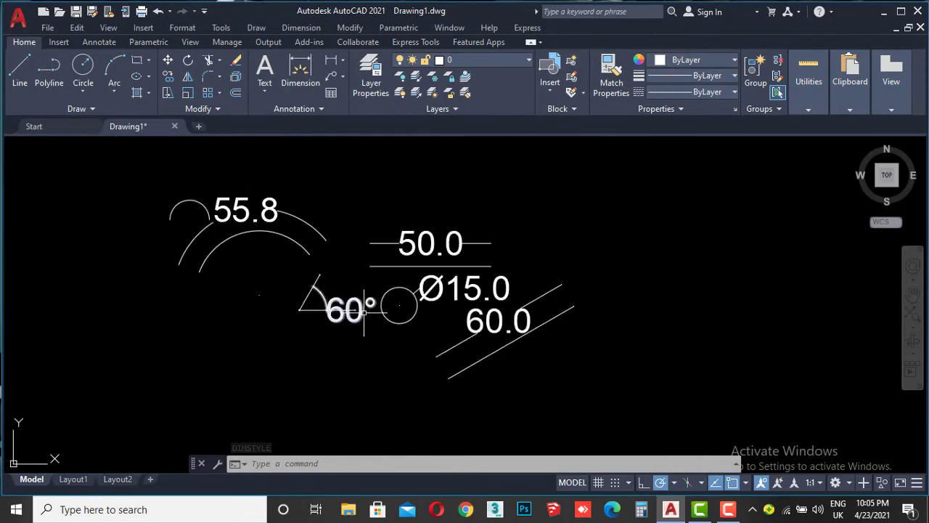
scroll(374, 311, down, 5)
scroll(378, 310, up, 4)
scroll(494, 294, up, 3)
scroll(450, 303, up, 1)
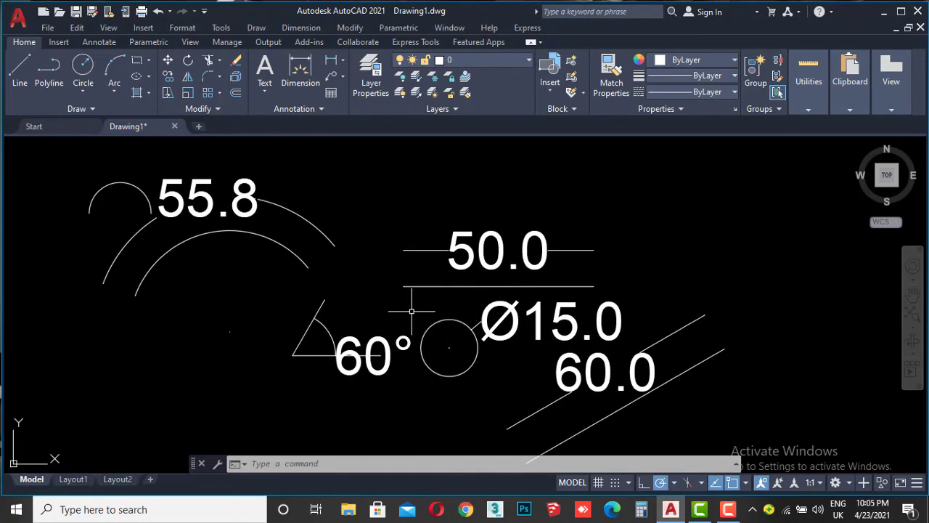
text(d)
key(Return)
Change the Standard style's text height to 5 and close the Dimension Style Manager.
click(608, 225)
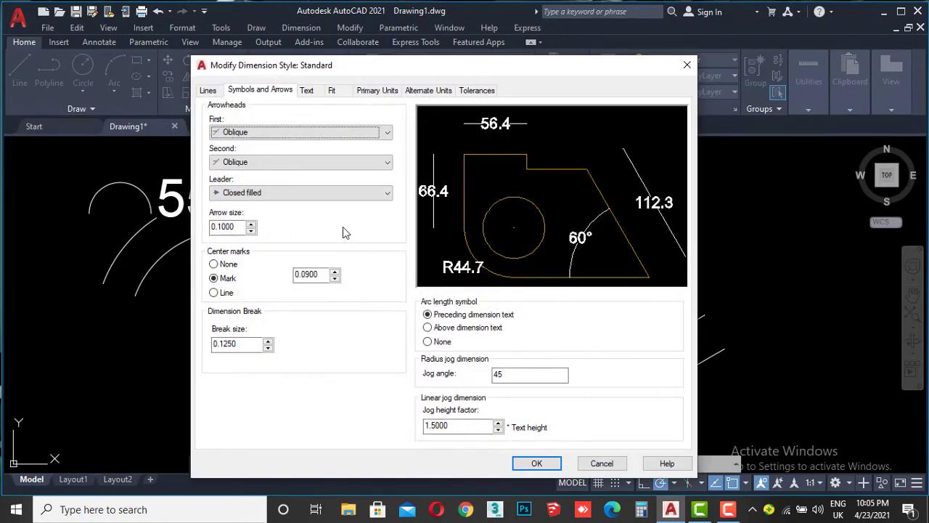
click(309, 91)
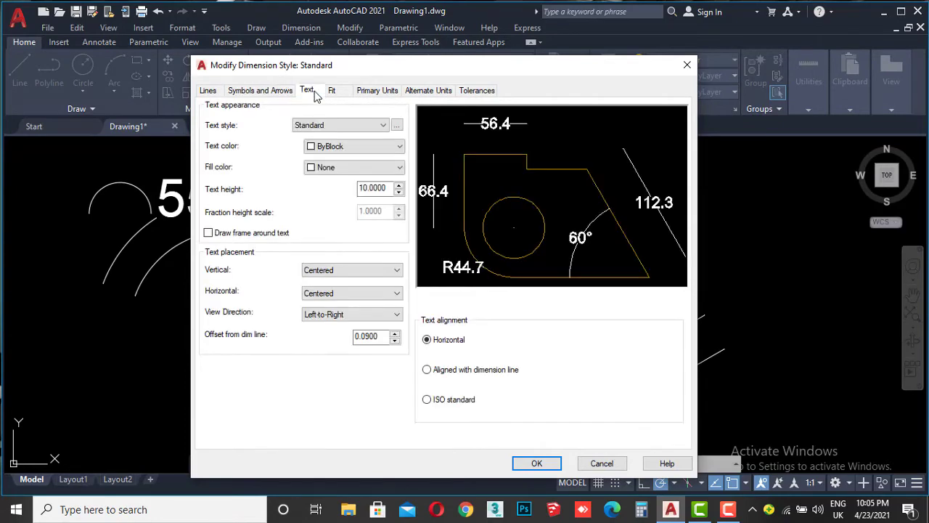
double_click(384, 188)
mouse_move(373, 188)
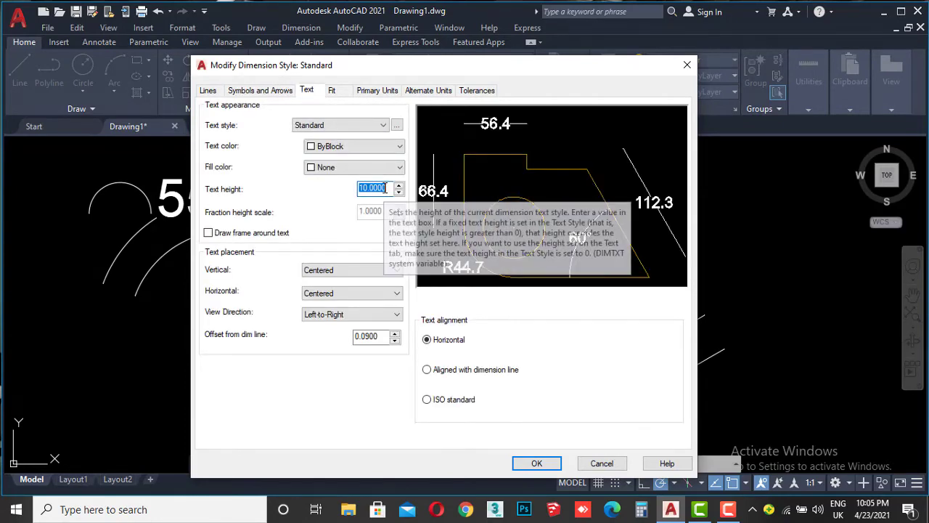
text(5)
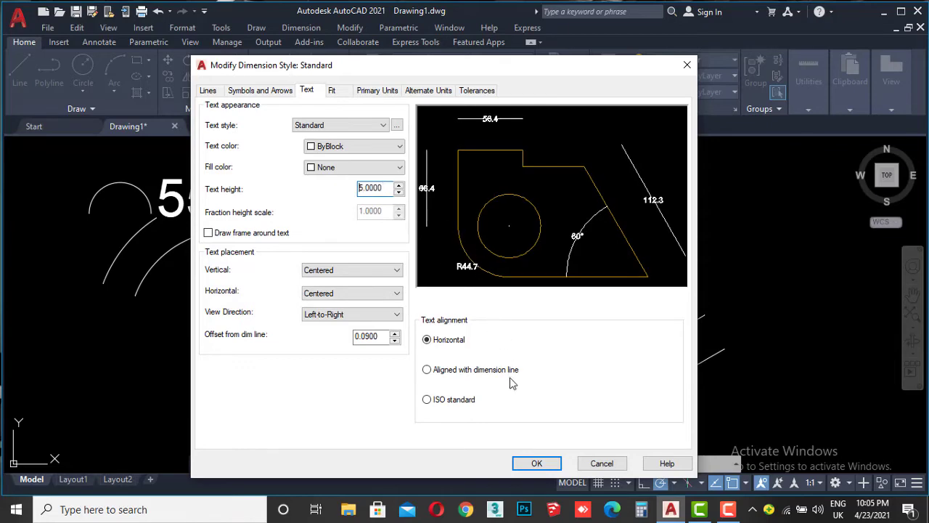
click(538, 463)
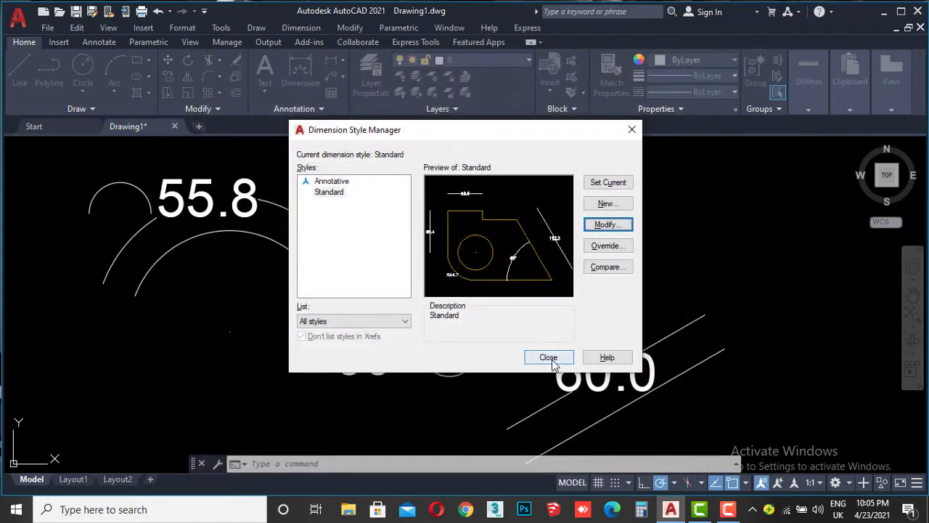
click(552, 358)
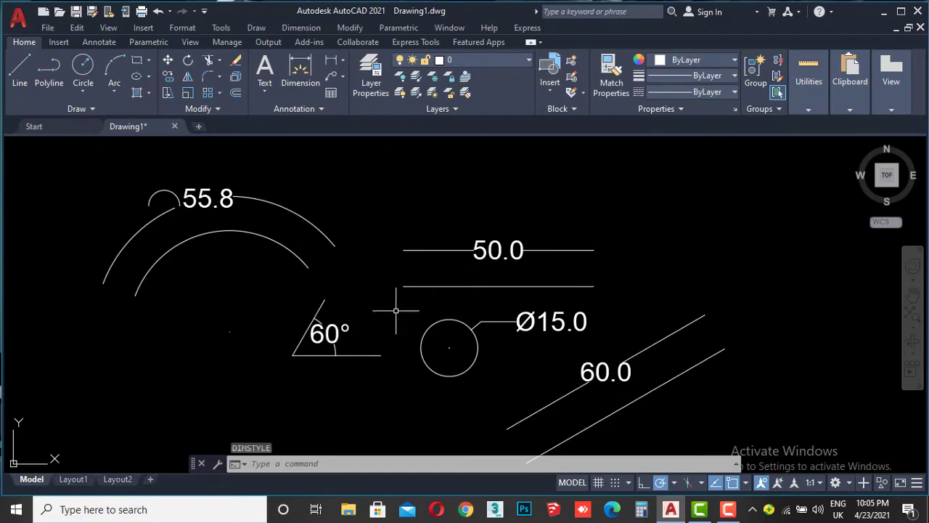
Zoom in and out to inspect the smaller dimension text.
scroll(526, 274, down, 5)
scroll(515, 280, down, 4)
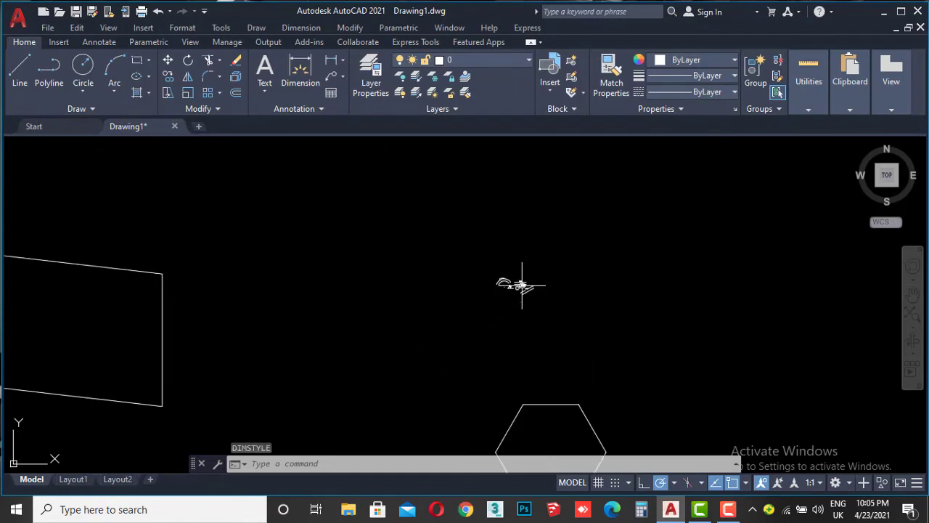
scroll(519, 282, down, 4)
scroll(522, 287, up, 8)
scroll(522, 286, up, 6)
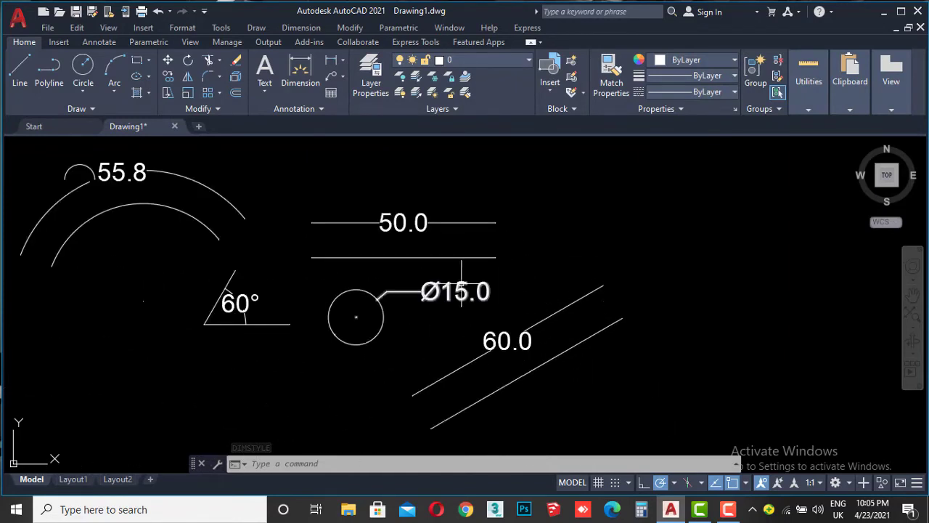
scroll(465, 281, down, 8)
scroll(439, 282, down, 2)
scroll(436, 280, down, 3)
scroll(431, 281, up, 5)
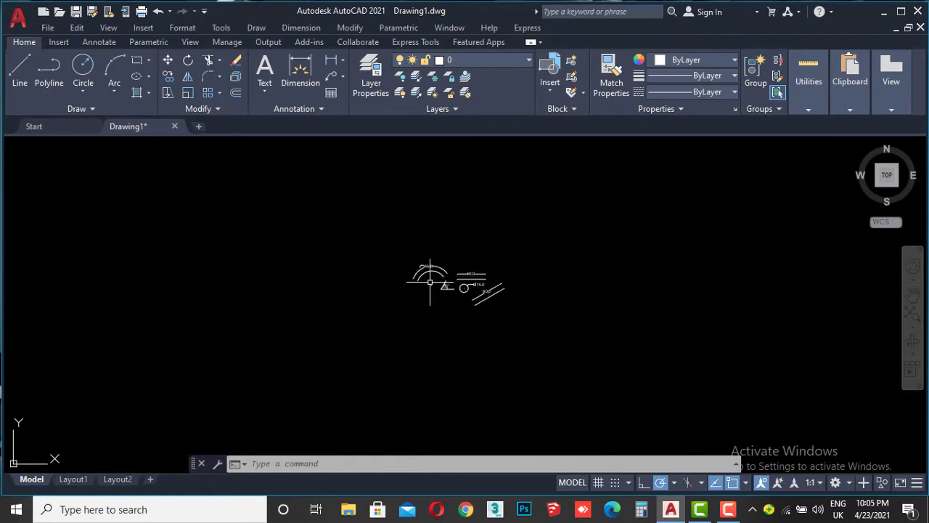
scroll(404, 240, up, 4)
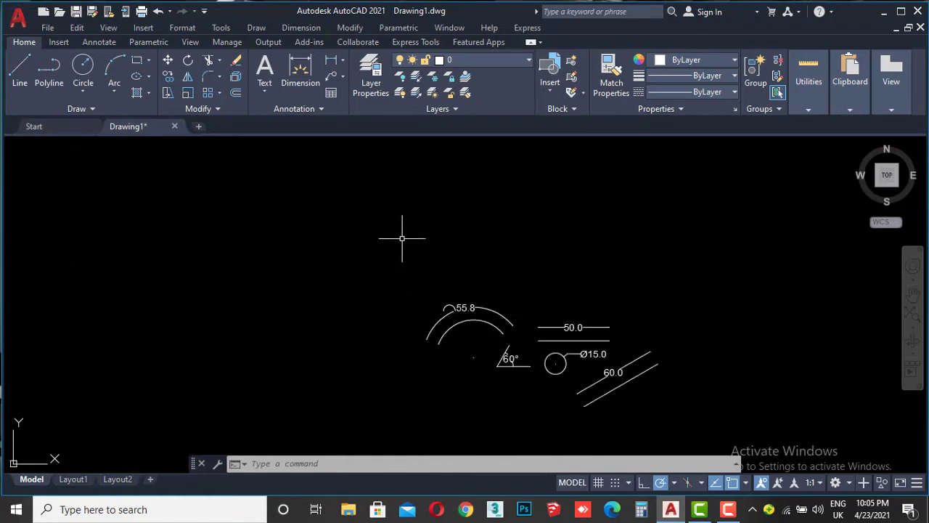
Pan for space and draw a multiline text box above the dimensioned shapes.
middle_drag(458, 241, 472, 292)
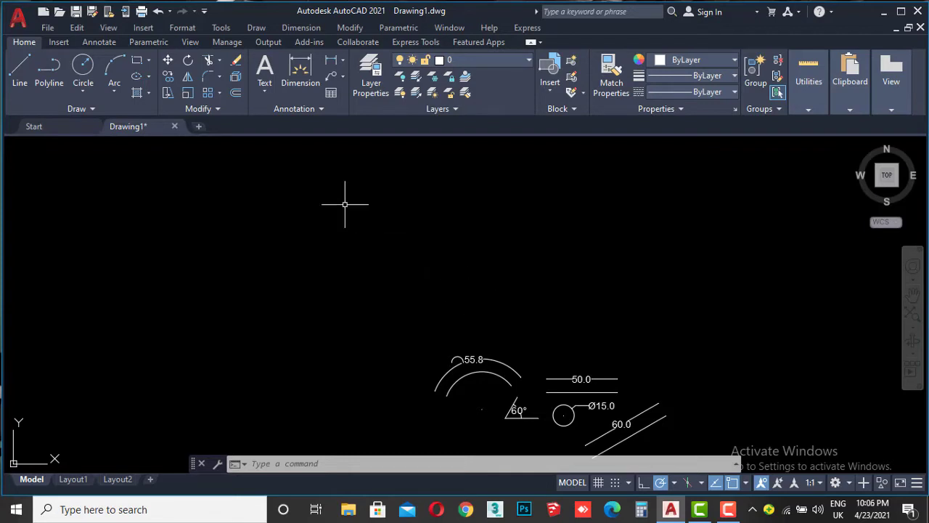
click(265, 85)
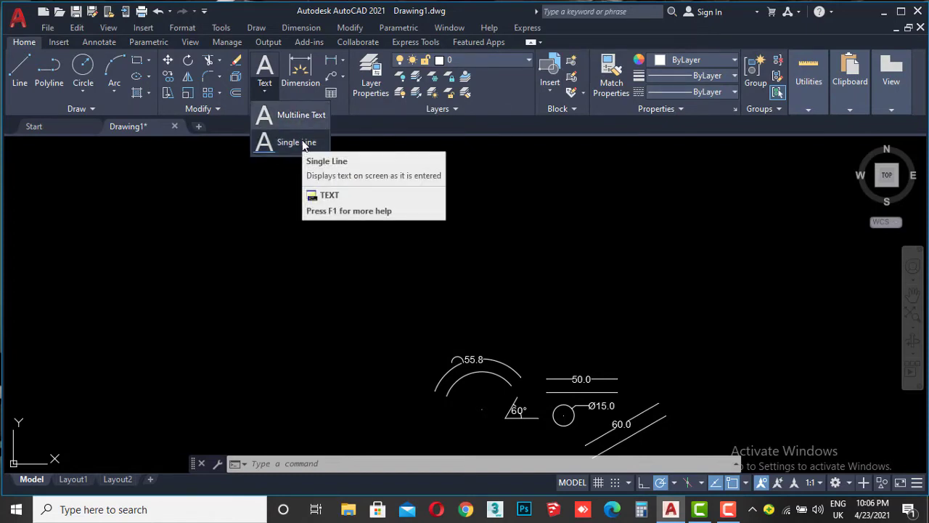
click(299, 115)
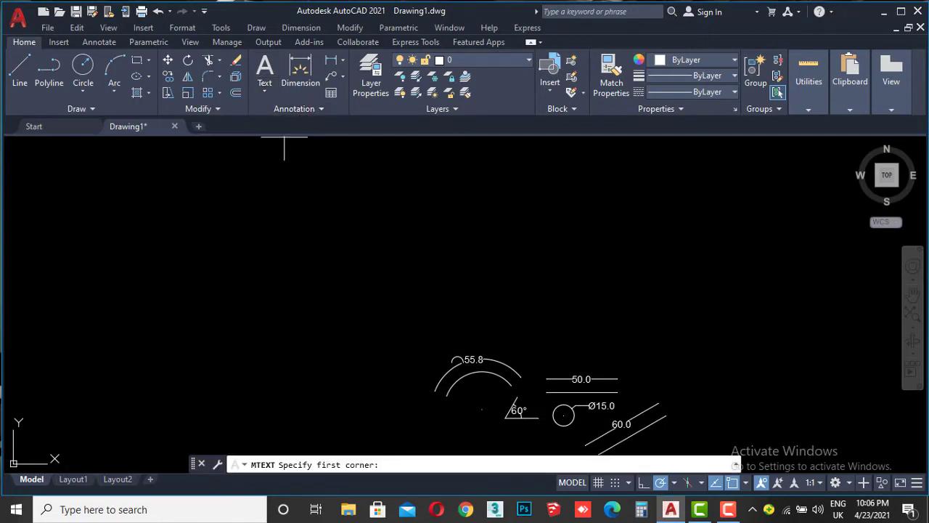
click(253, 190)
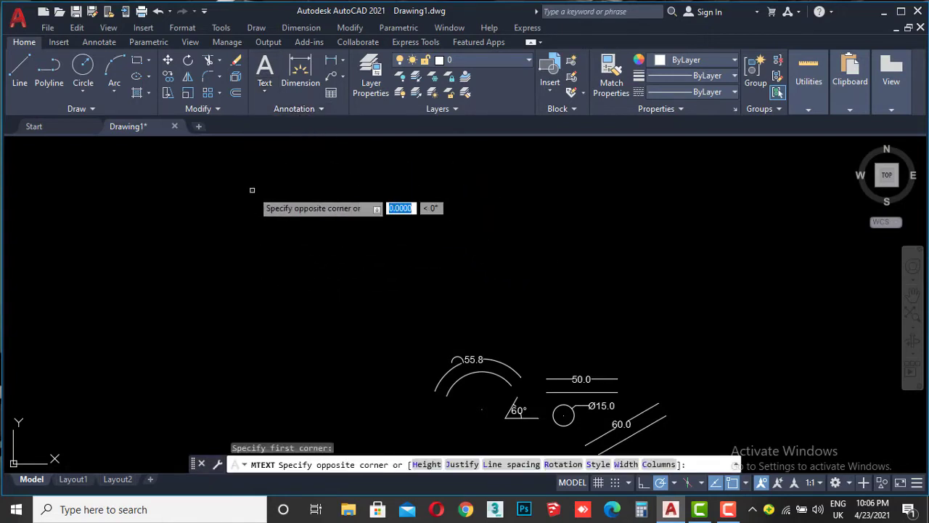
click(443, 256)
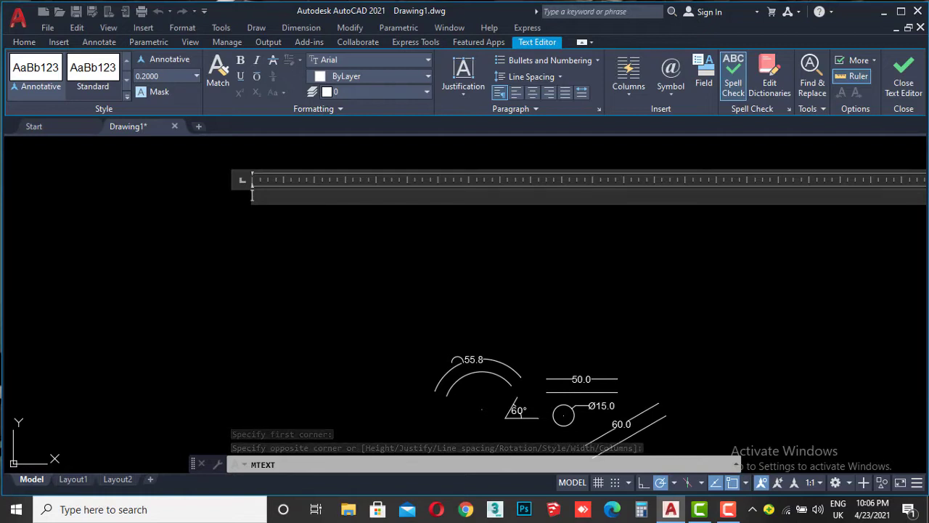
Enter 'auto cad' in the box, fixing the typo, and keep the text.
text(auto)
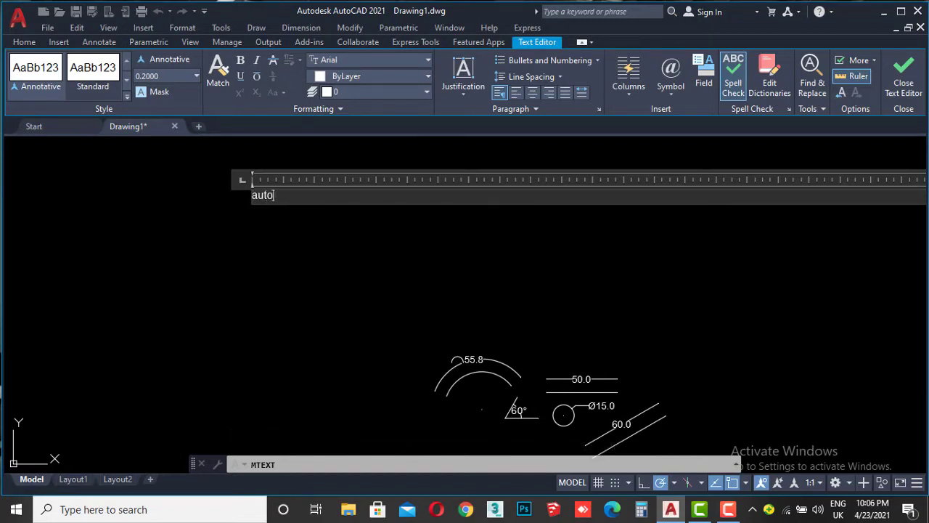
text( acd)
key(BackSpace)
key(BackSpace)
key(BackSpace)
text(ca)
text(d)
key(Return)
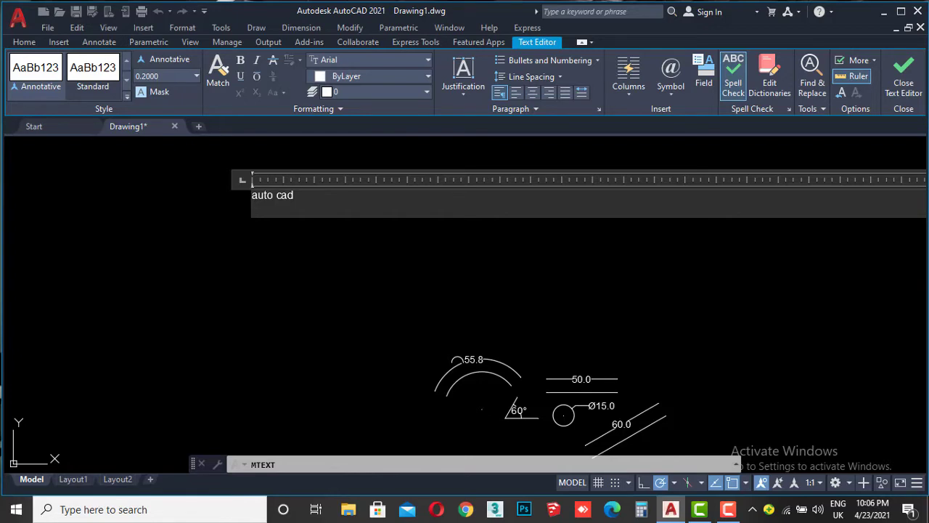
key(Escape)
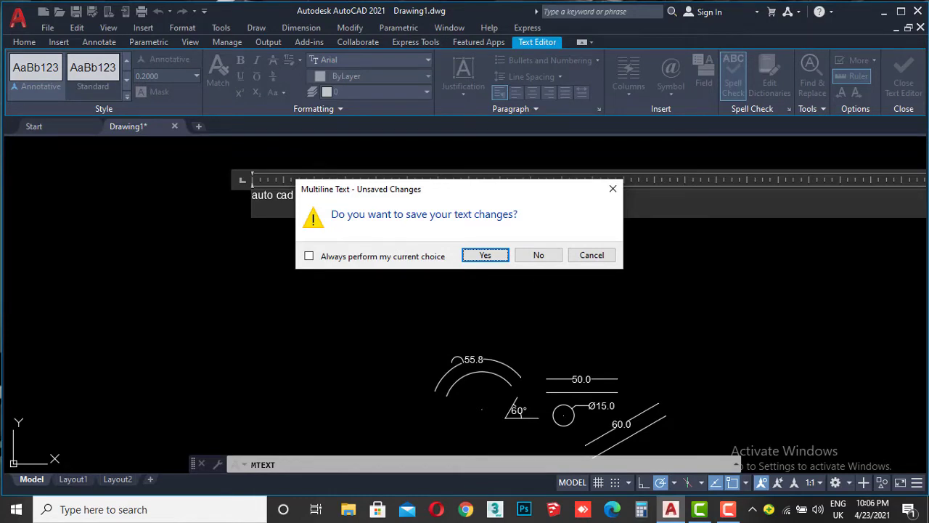
click(496, 256)
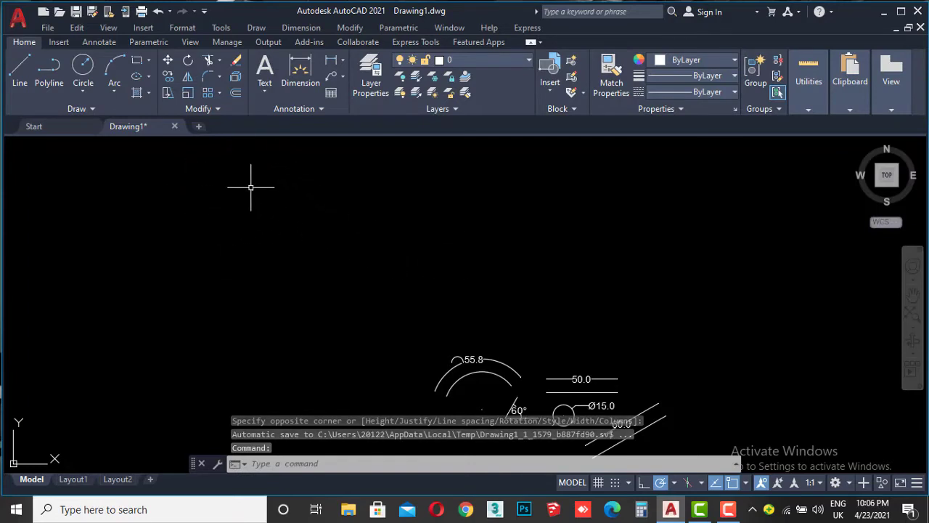
scroll(251, 186, up, 5)
scroll(253, 204, up, 3)
scroll(244, 192, up, 6)
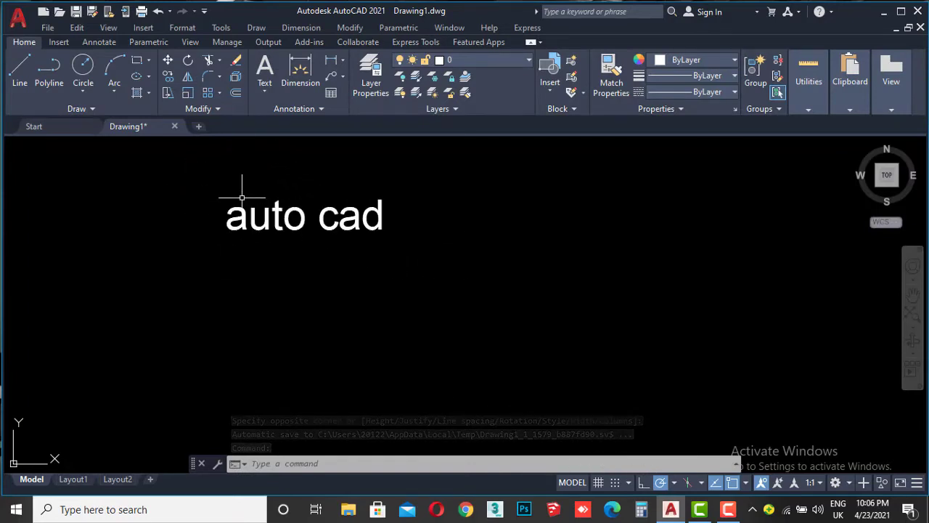
scroll(244, 192, up, 2)
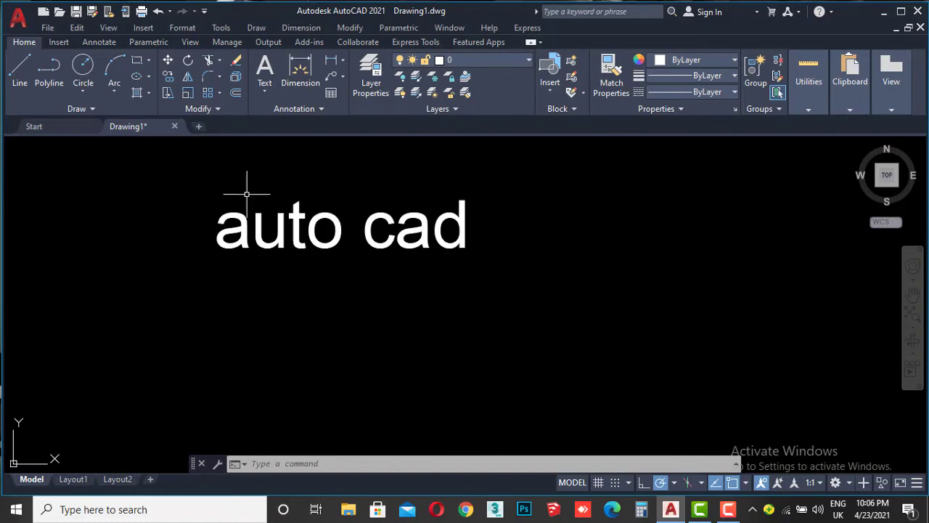
scroll(245, 190, down, 2)
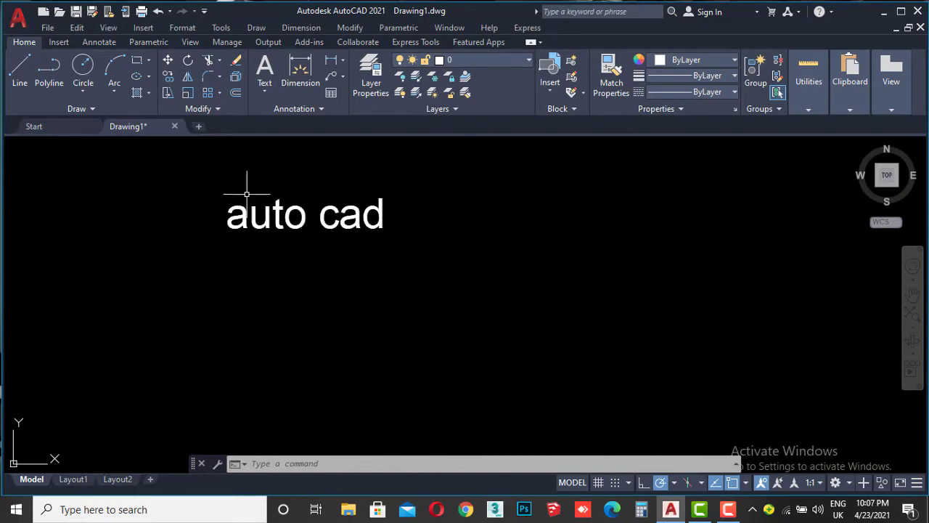
Place a multiline text reading 'kffdfbdfbd' below the auto cad label.
click(265, 66)
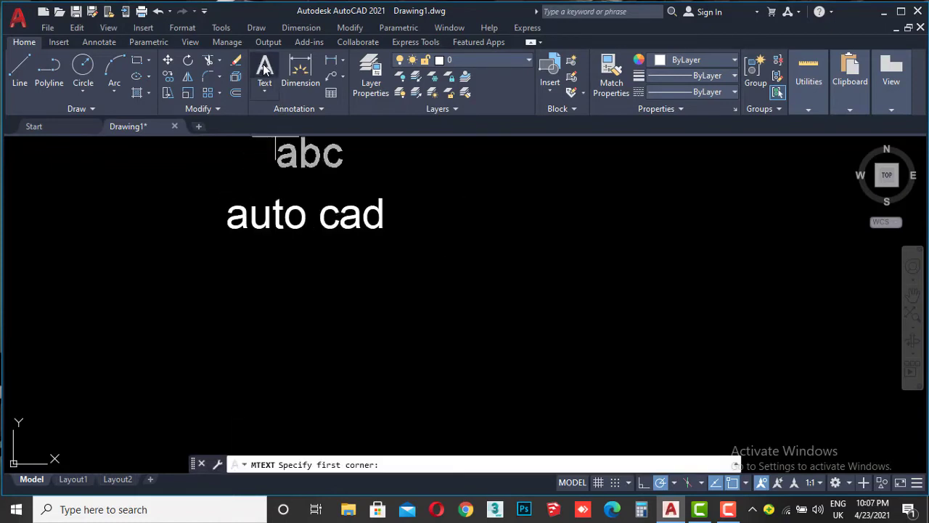
click(231, 280)
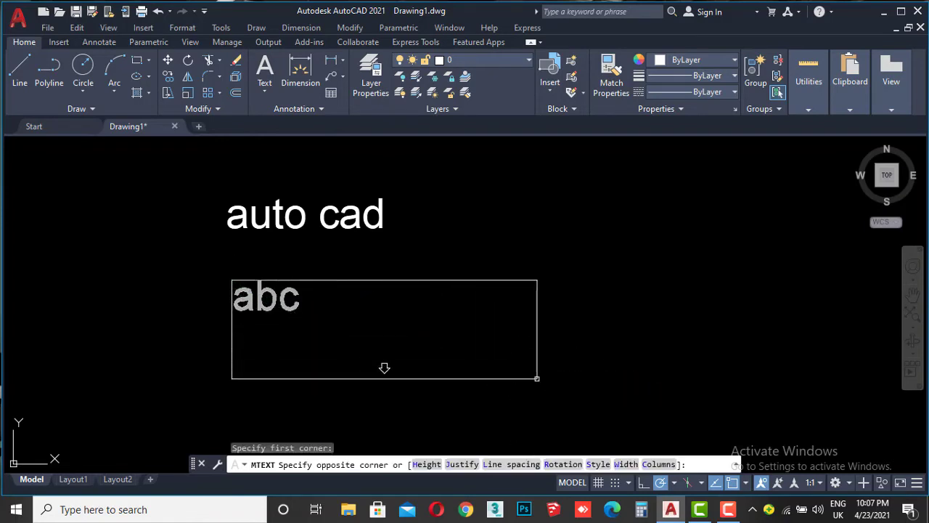
click(537, 378)
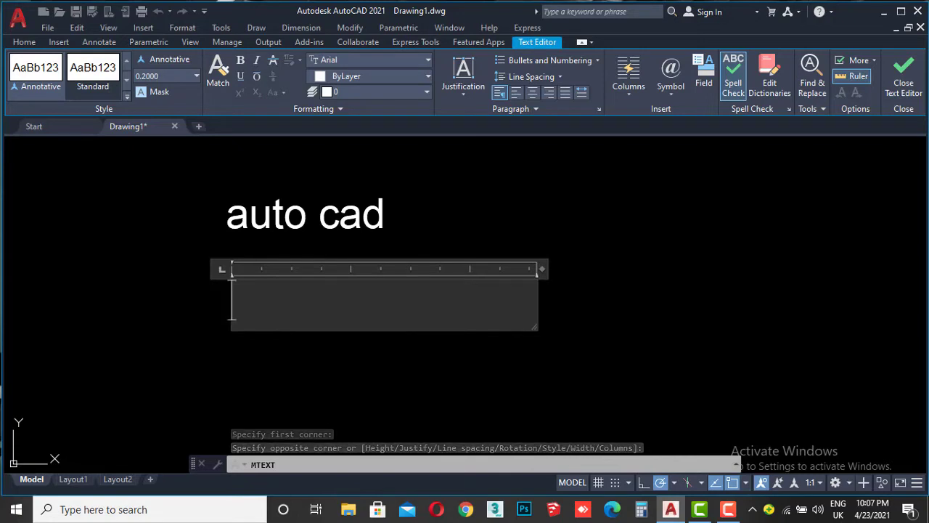
text(kffdf)
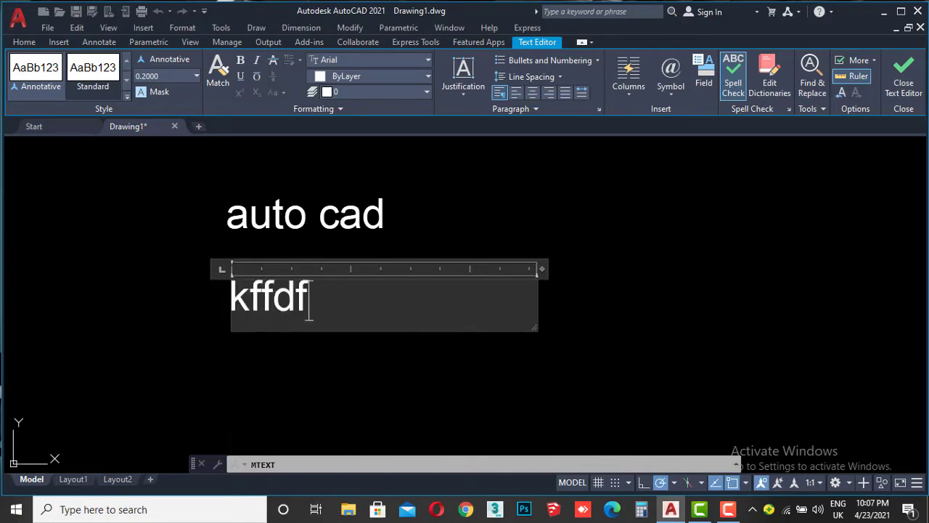
text(bdfbd)
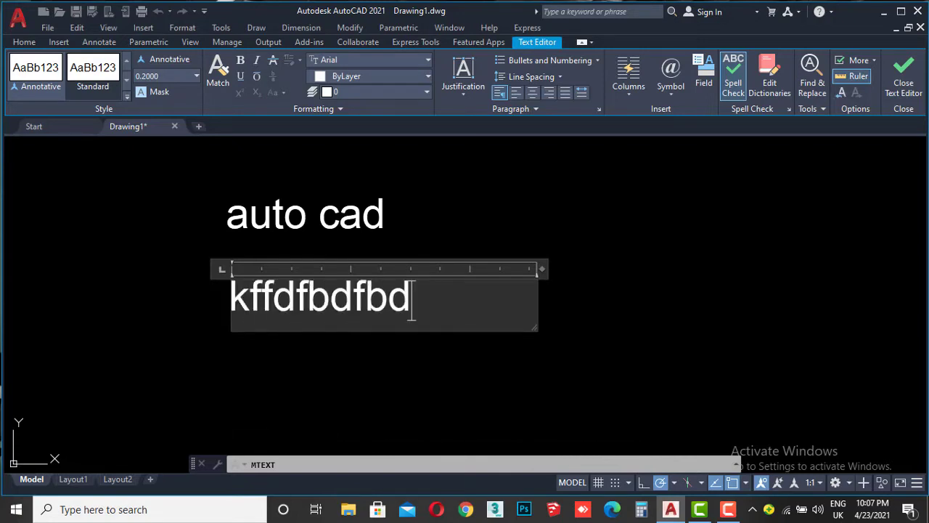
key(Escape)
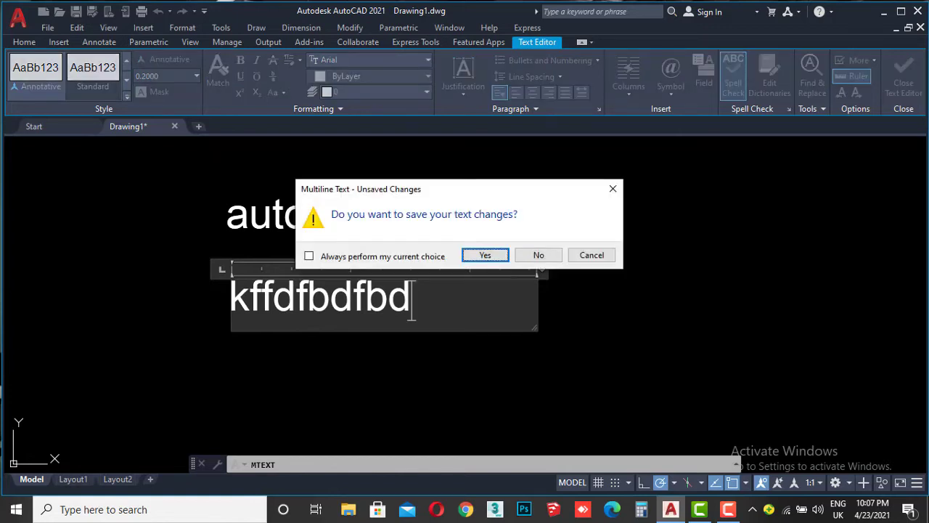
key(Return)
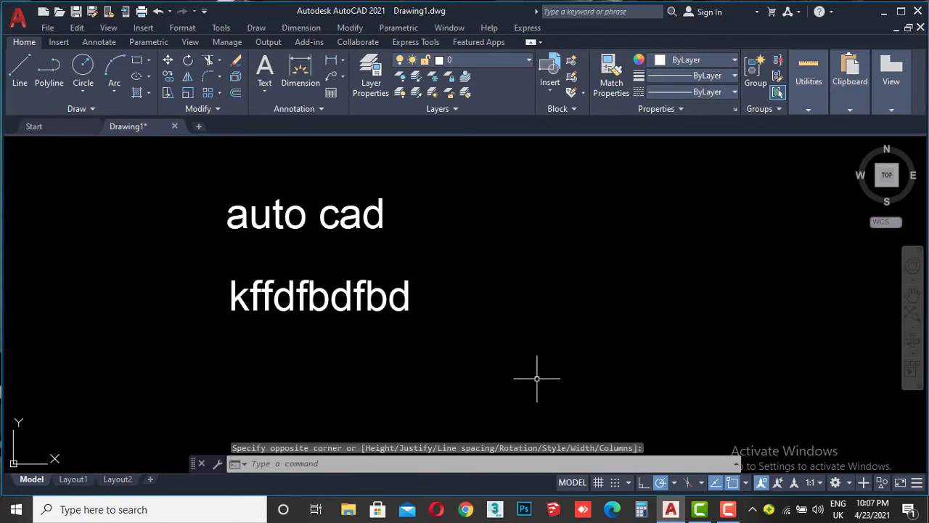
Zoom to the tiny text labels and make a first scaling attempt by picking points.
scroll(486, 351, down, 3)
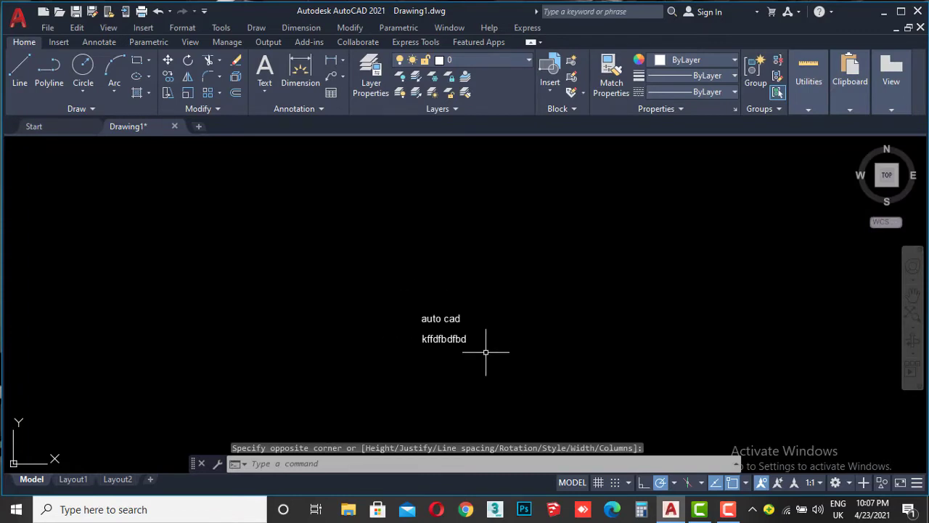
scroll(486, 350, down, 3)
mouse_move(510, 375)
middle_down()
mouse_move(456, 311)
mouse_move(427, 306)
middle_up()
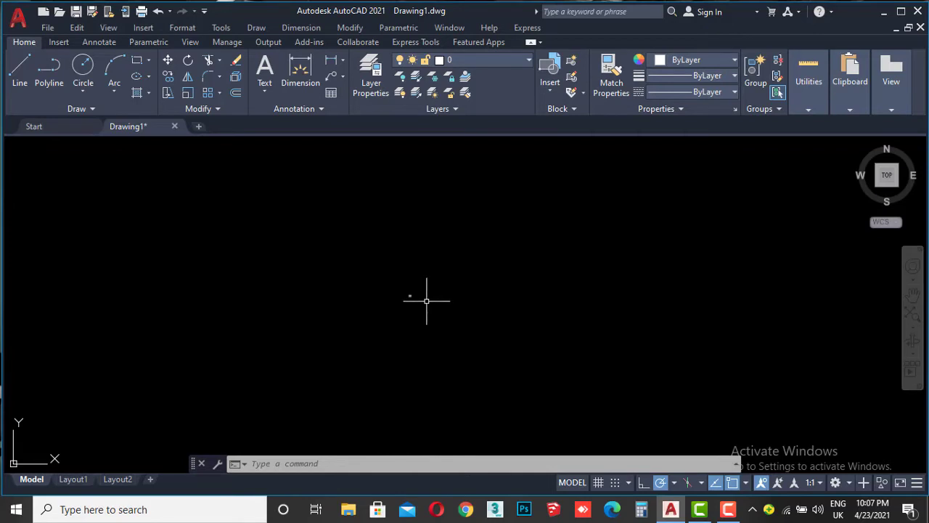
click(430, 253)
click(361, 327)
text(SC)
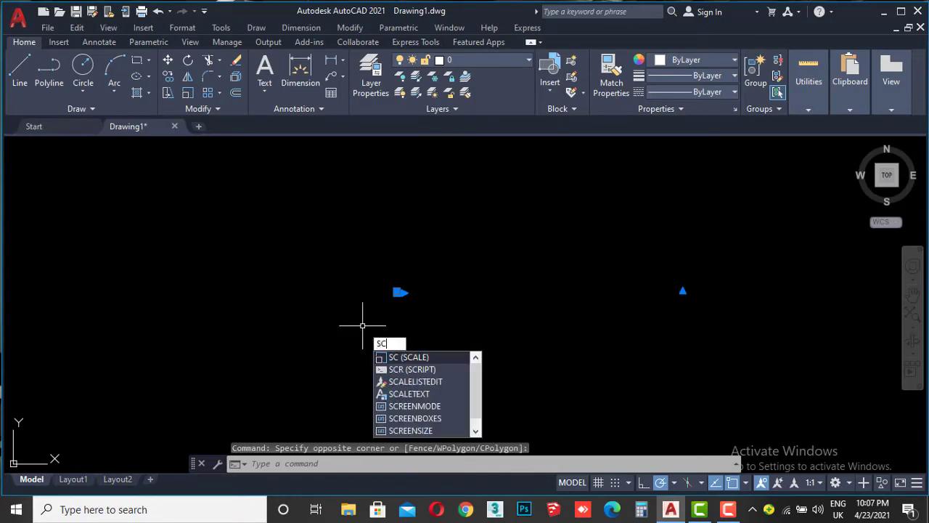
key(Return)
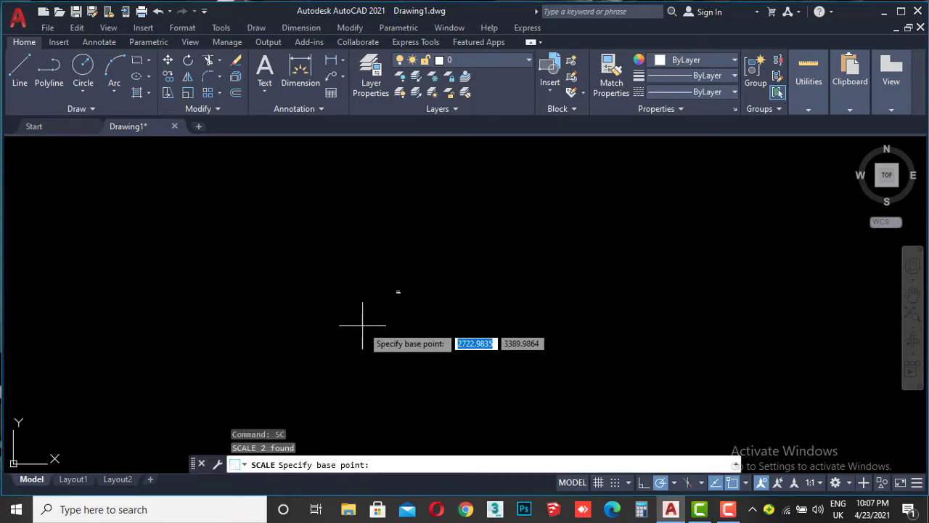
click(397, 292)
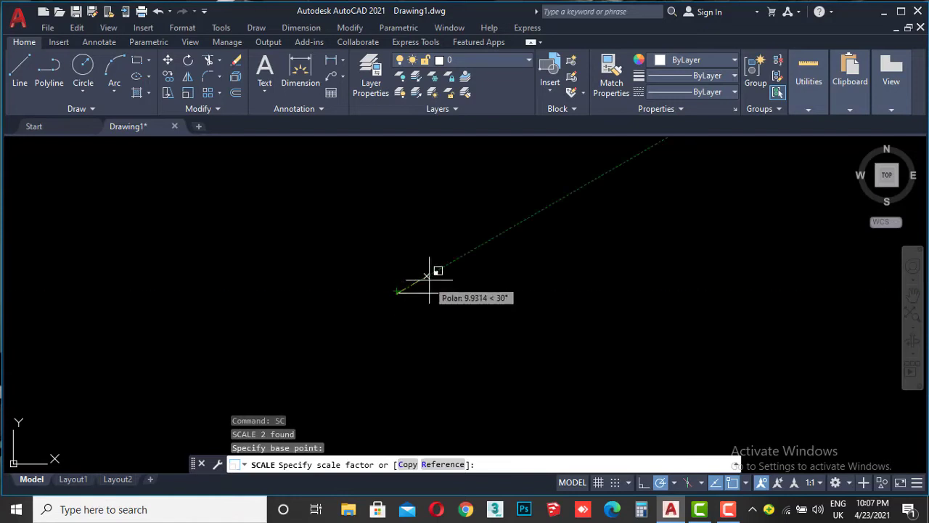
click(767, 180)
Reselect both text labels and scale them by a factor of 5.
click(463, 258)
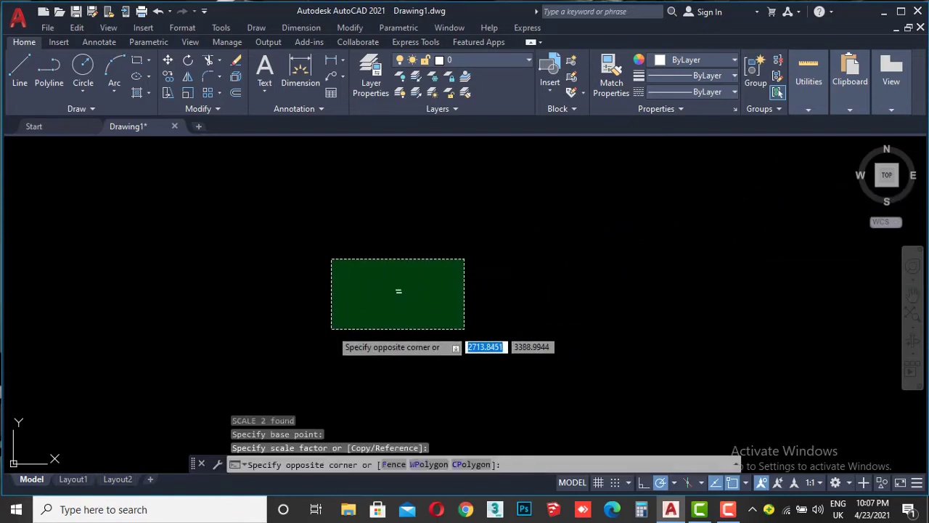
click(332, 355)
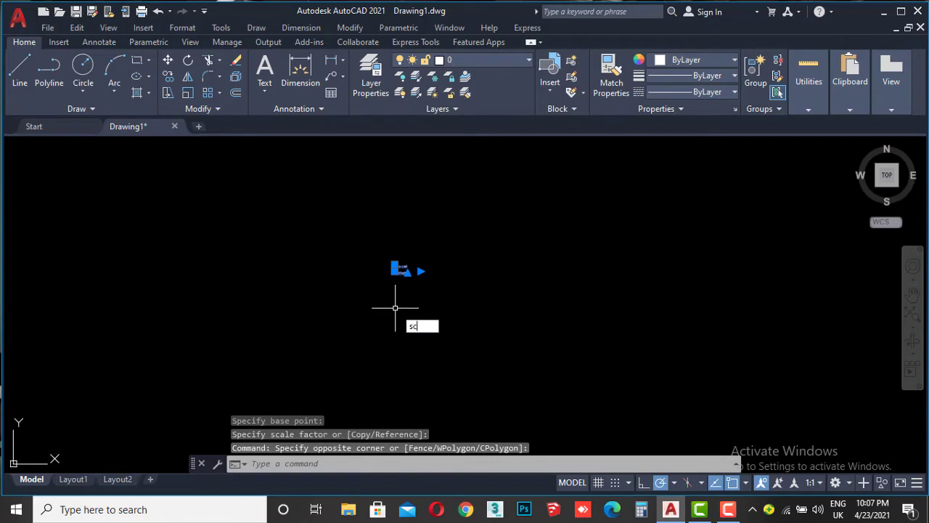
key(Return)
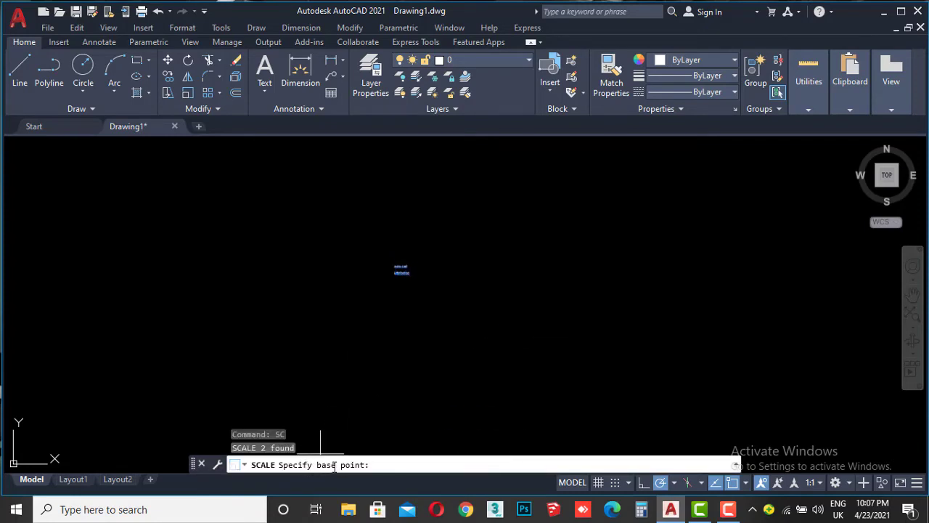
click(399, 272)
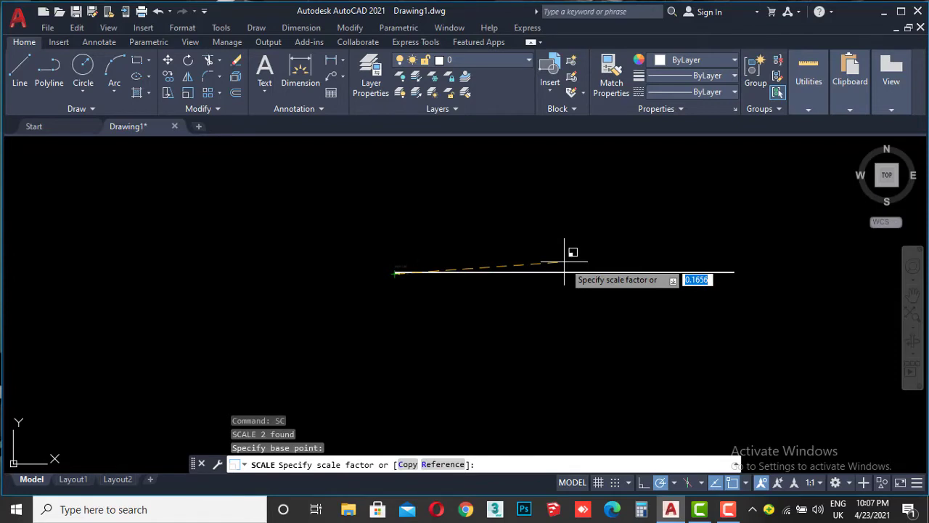
text(5)
key(Return)
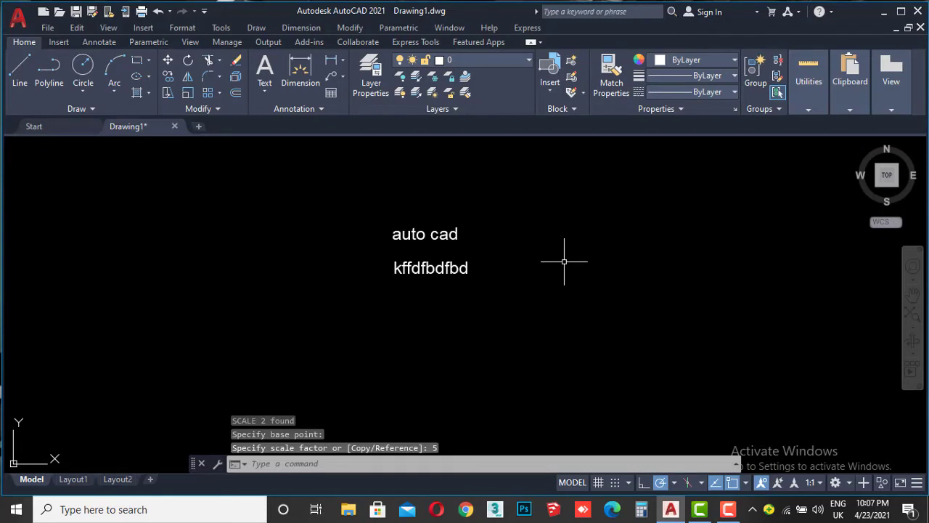
click(421, 234)
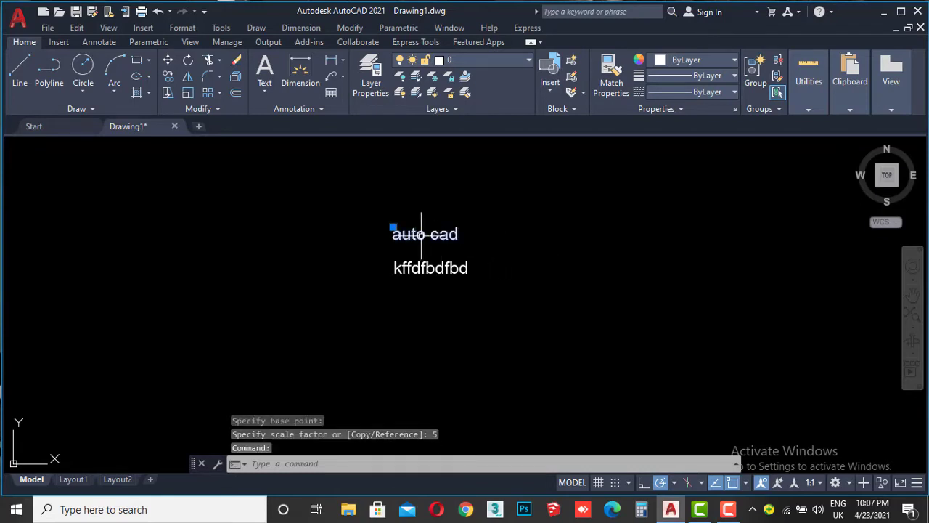
double_click(421, 234)
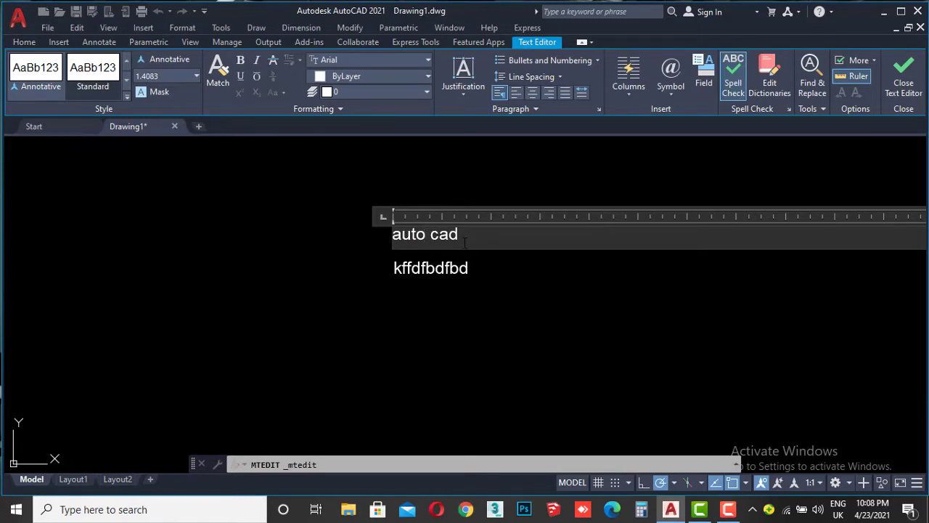
key(Escape)
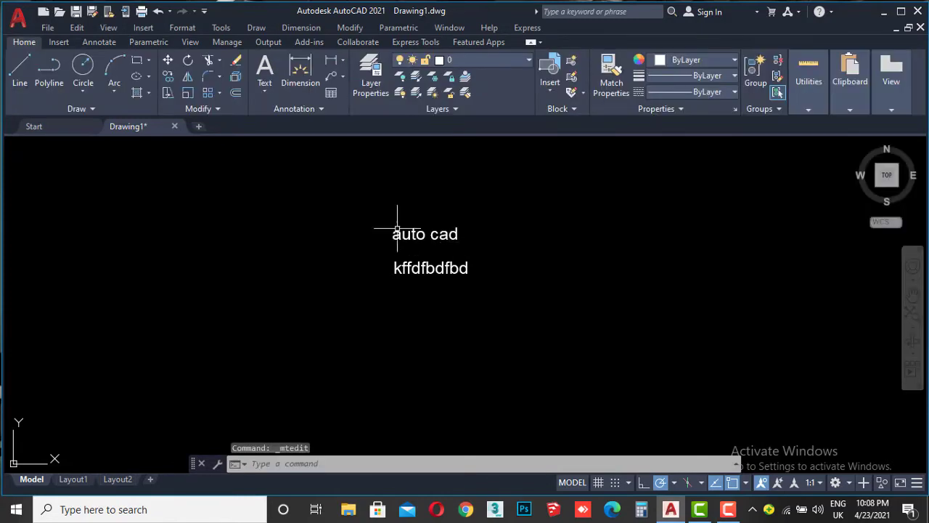
Create single-line text 'dhfgdhfgdhfg' with default height and zero rotation.
click(264, 89)
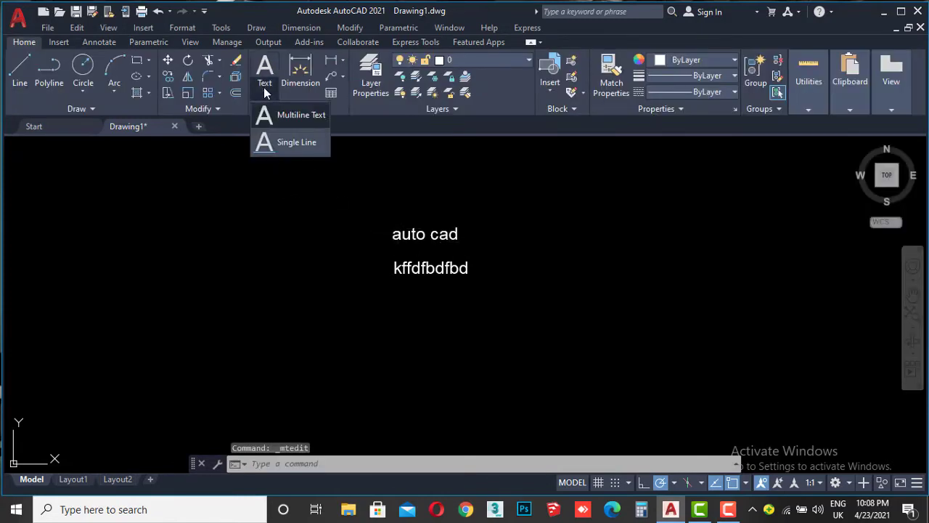
click(293, 144)
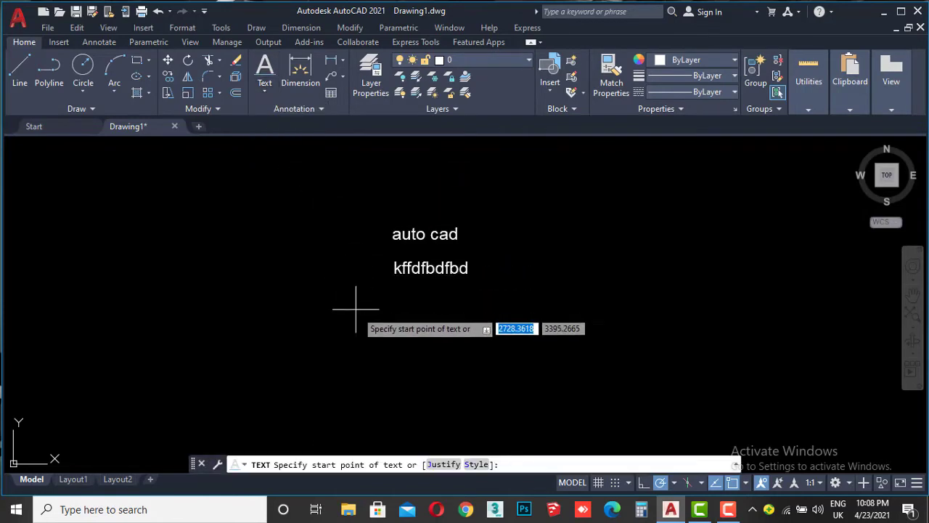
click(395, 335)
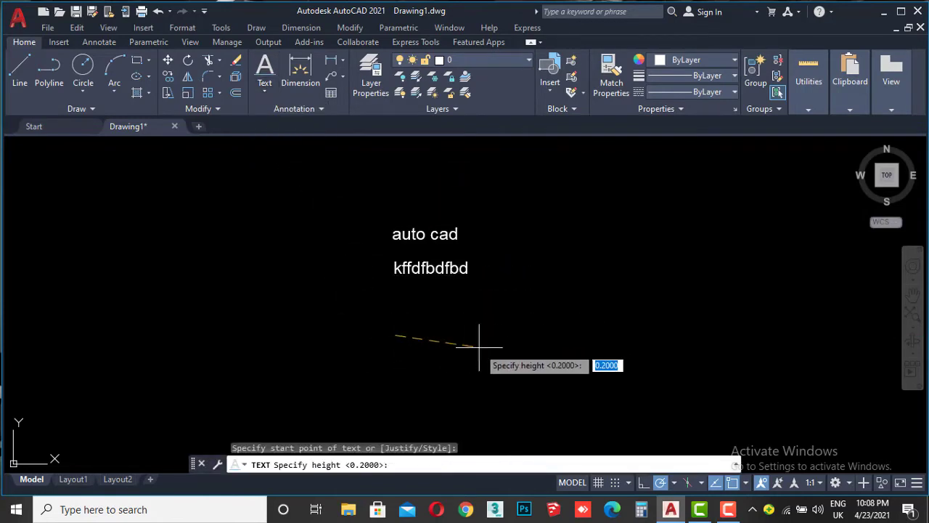
key(Return)
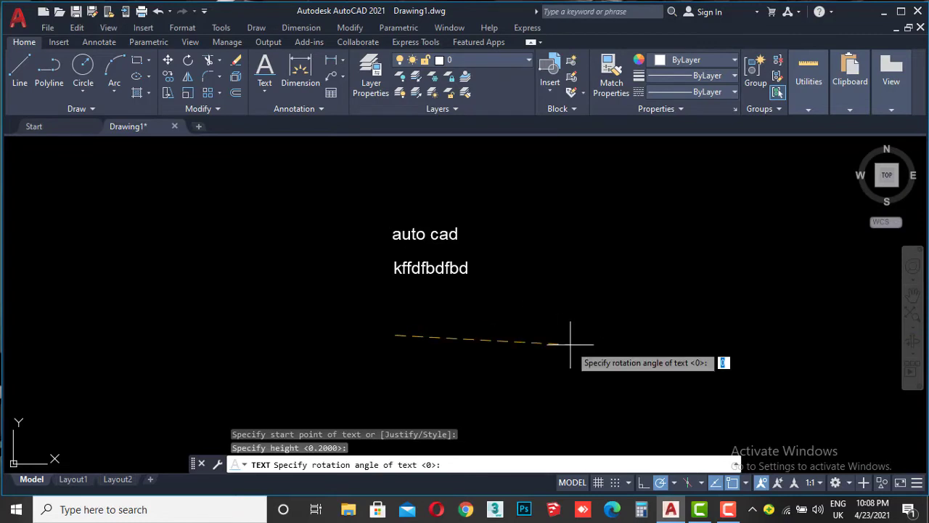
key(Return)
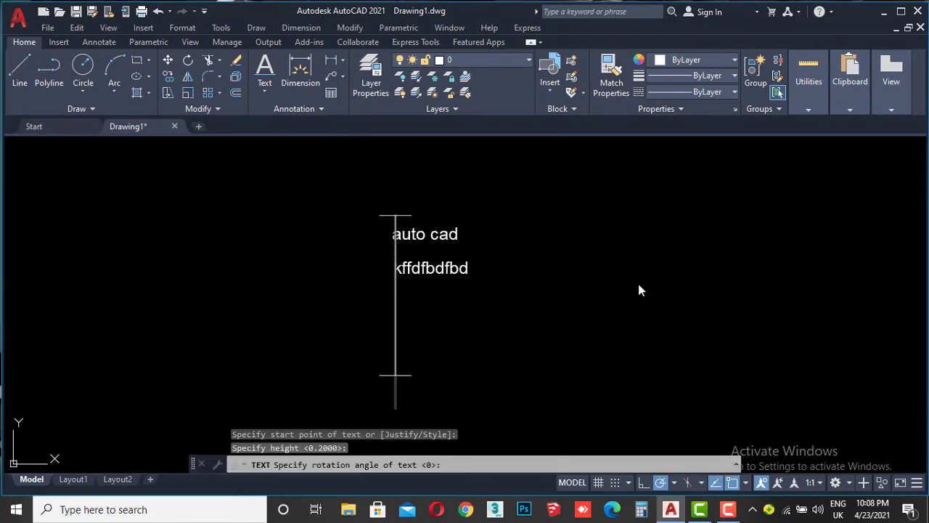
text(gdhfgdhfgdhfg)
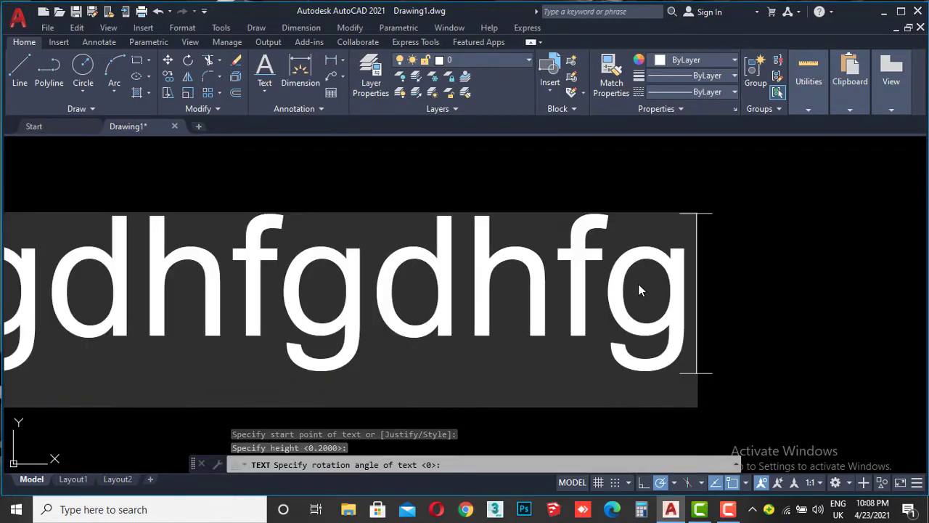
key(Return)
scroll(638, 284, down, 10)
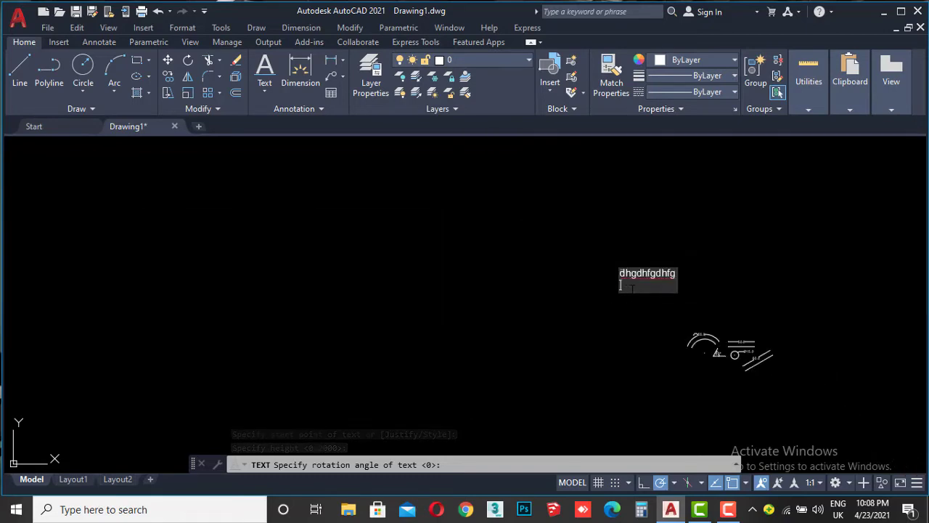
scroll(631, 289, up, 5)
key(Return)
scroll(599, 258, up, 3)
scroll(597, 255, up, 3)
Move the large single-line text up above the auto cad labels.
click(607, 228)
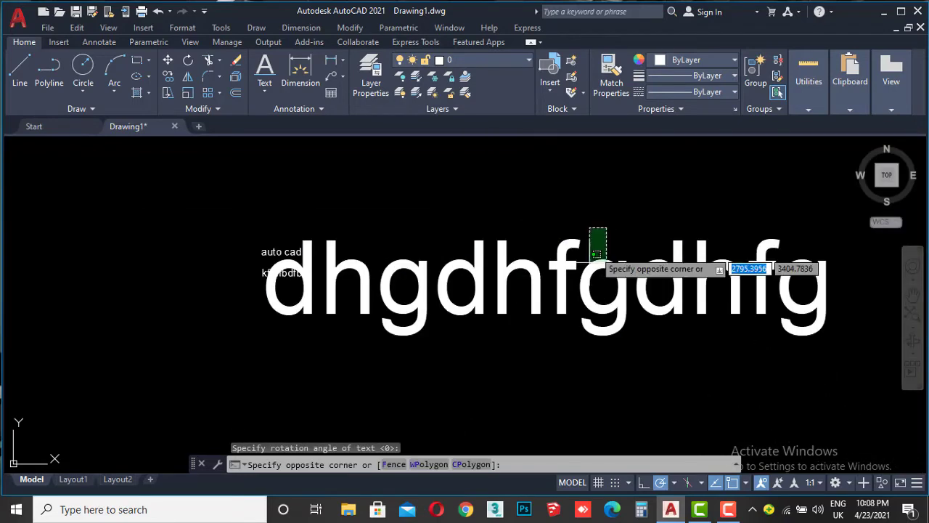
click(597, 255)
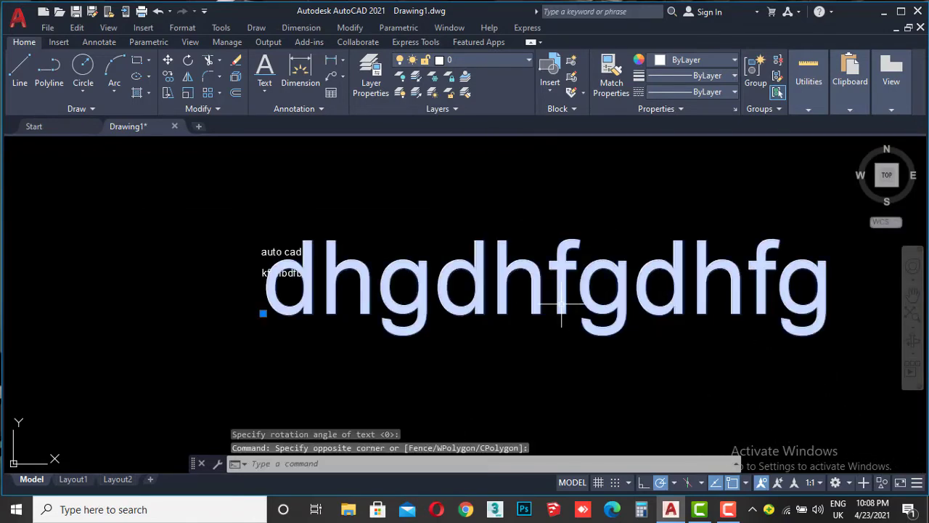
click(168, 60)
click(550, 327)
click(605, 208)
scroll(646, 314, down, 1)
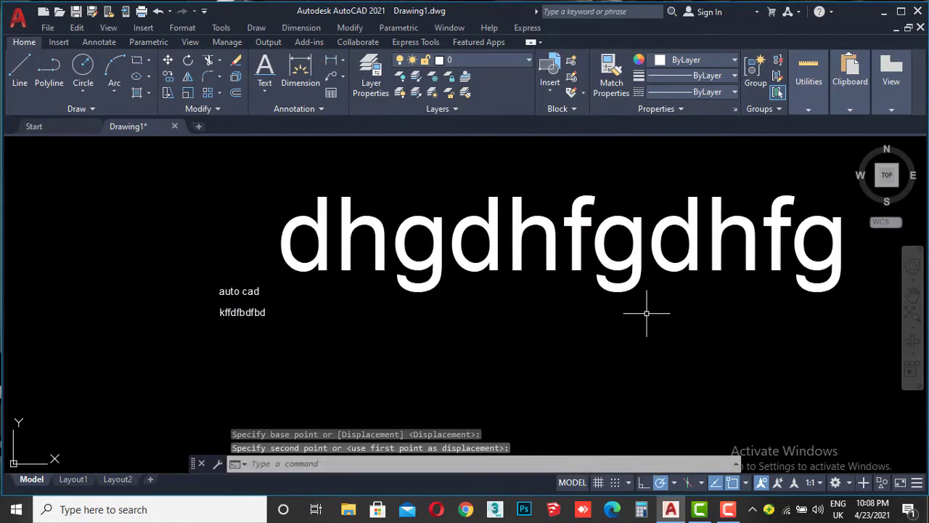
click(586, 224)
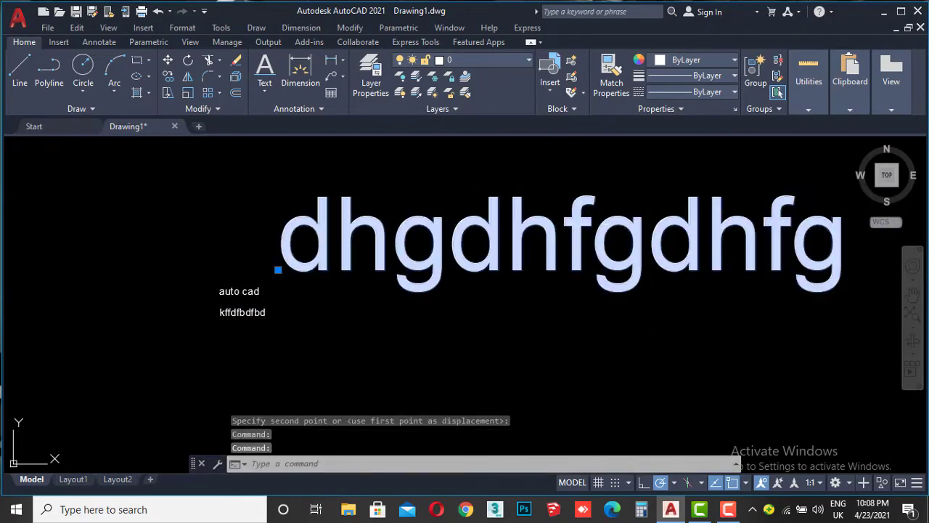
Replace the large text's contents with 'ghhghghg'.
double_click(584, 235)
text(g)
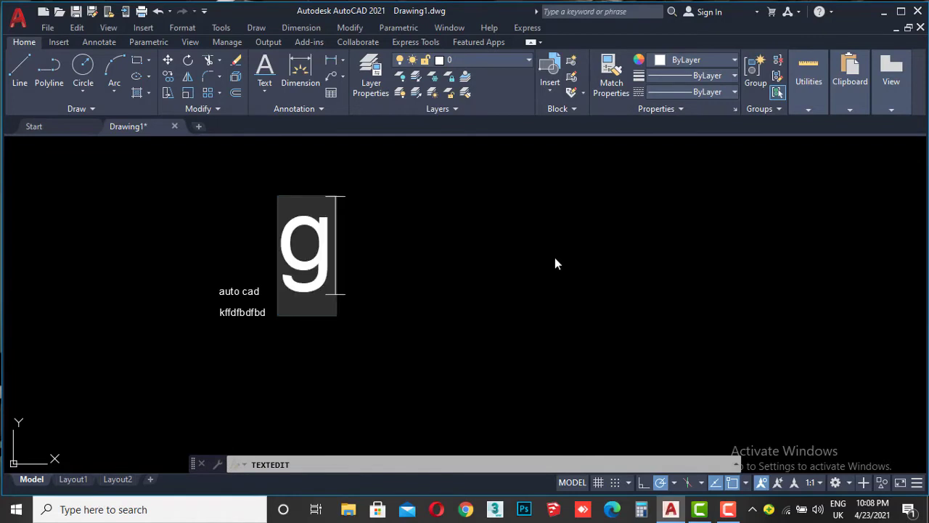
text(hhghghg)
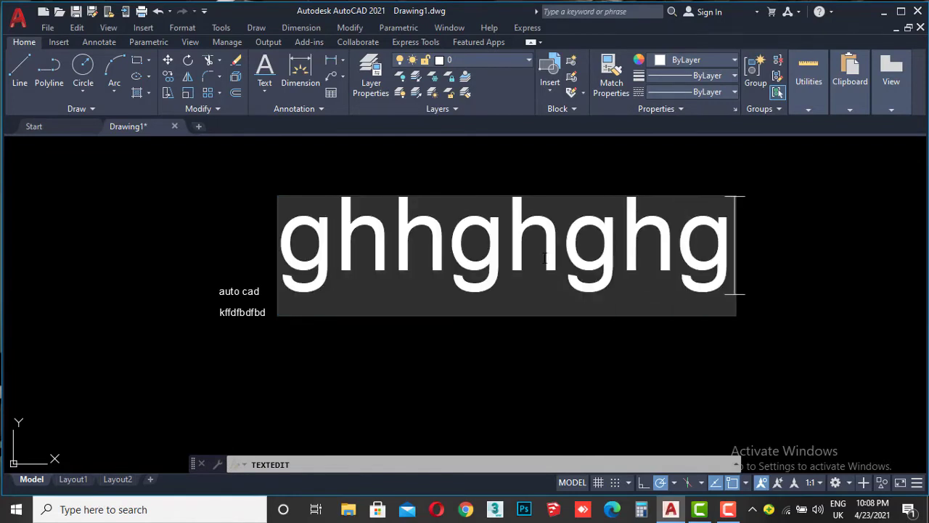
key(Return)
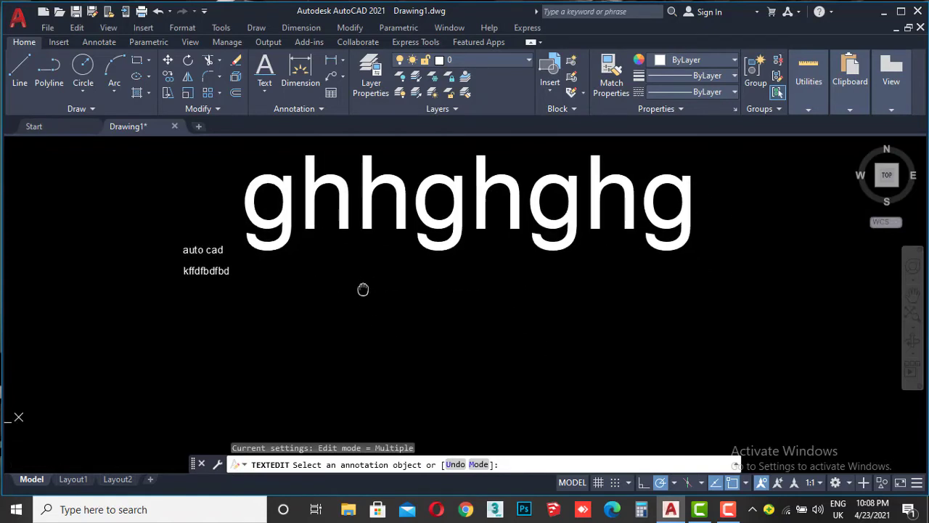
middle_drag(398, 328, 363, 287)
key(Escape)
Place a horizontal single-line text 'jghgf' below 'ghhghghg', with its height set by a picked point.
click(264, 73)
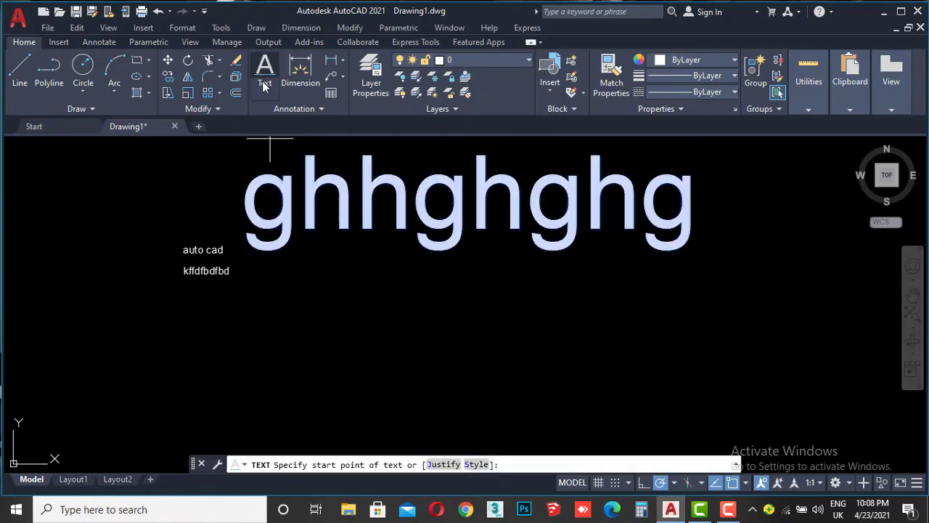
click(325, 297)
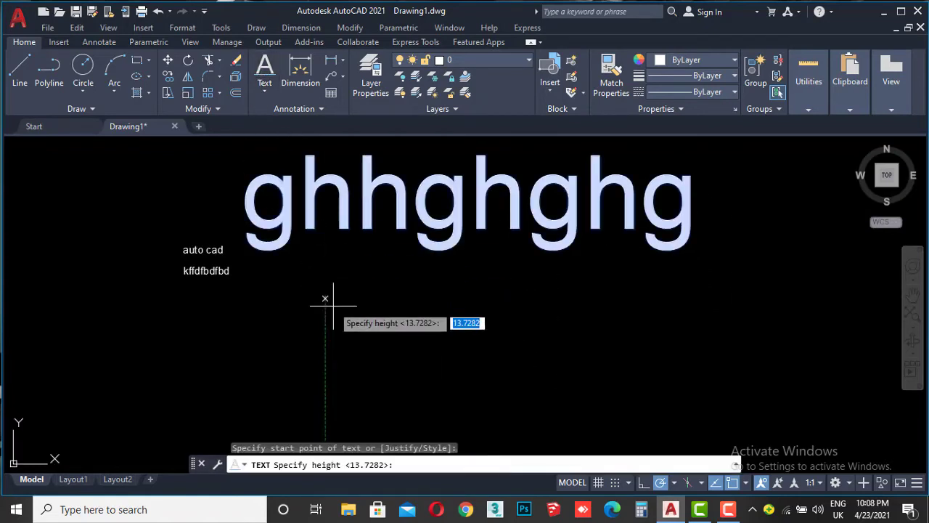
click(517, 311)
key(Return)
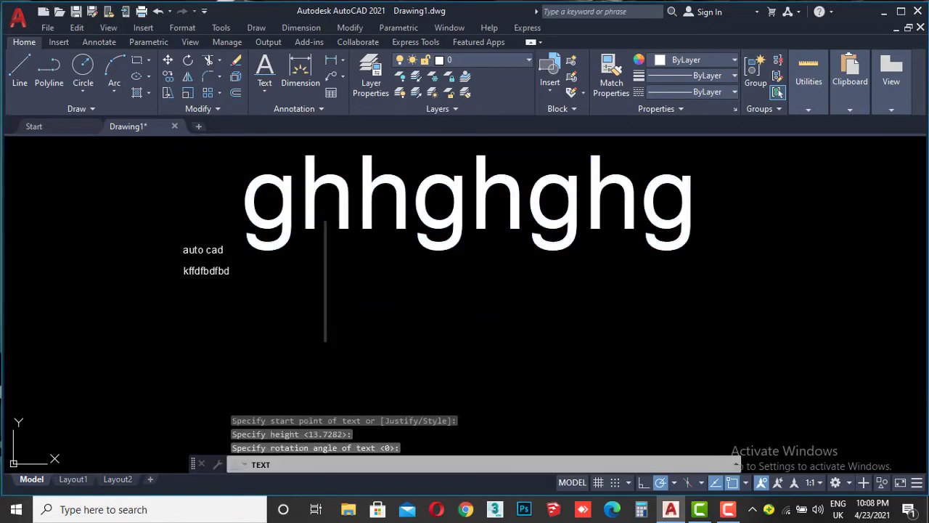
text(jghgf)
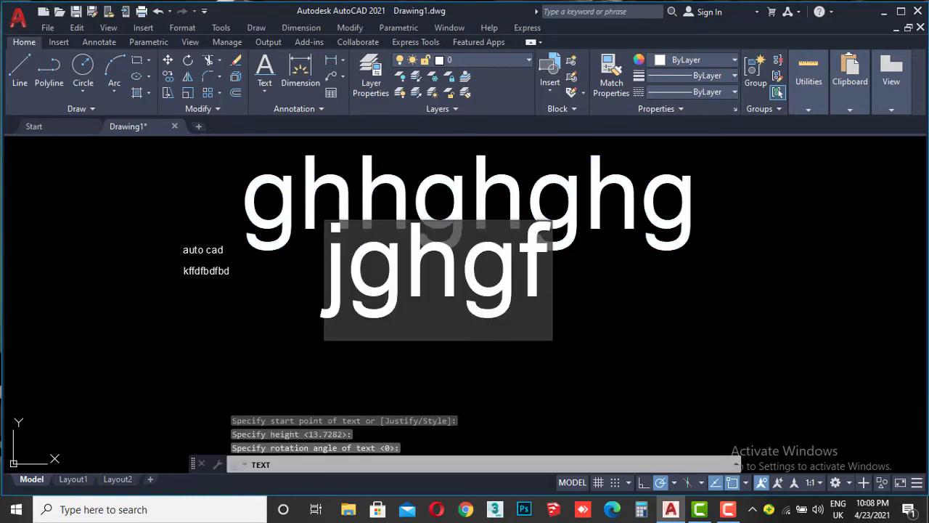
key(Return)
key(Return)
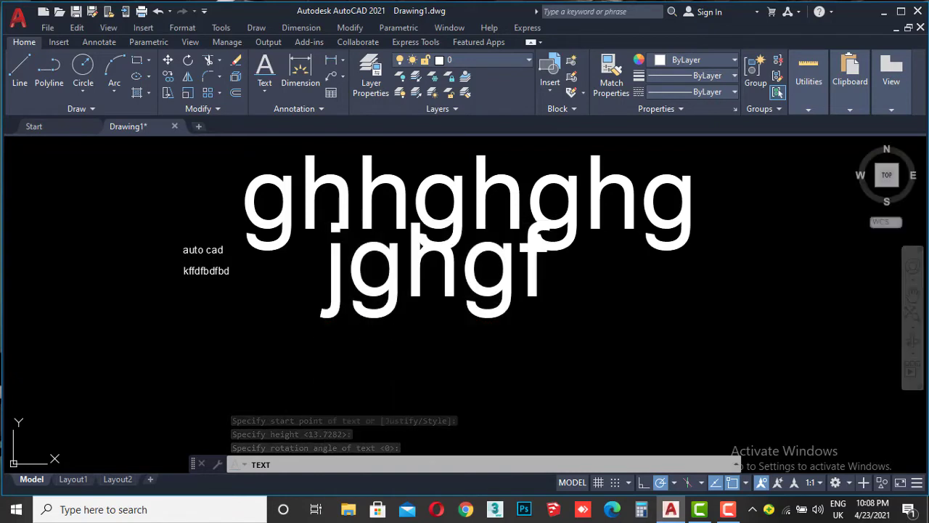
Select the 'jghgf' text and pan the drawing to free up room.
click(392, 283)
scroll(363, 319, down, 2)
click(349, 332)
scroll(348, 332, down, 1)
scroll(349, 326, up, 2)
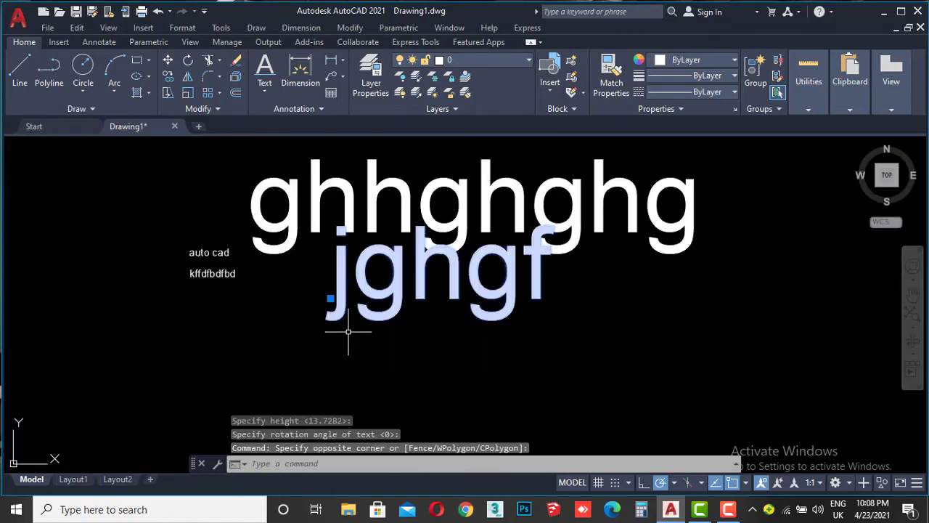
scroll(270, 320, down, 2)
middle_drag(269, 320, 377, 214)
Start a horizontal 'bed room' single-line text, then cancel it unfinished.
click(264, 69)
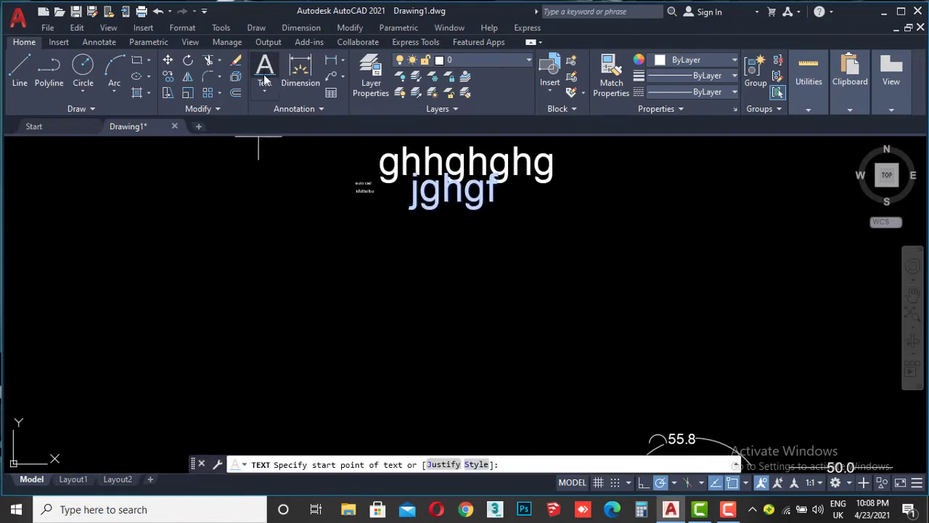
click(240, 292)
click(454, 297)
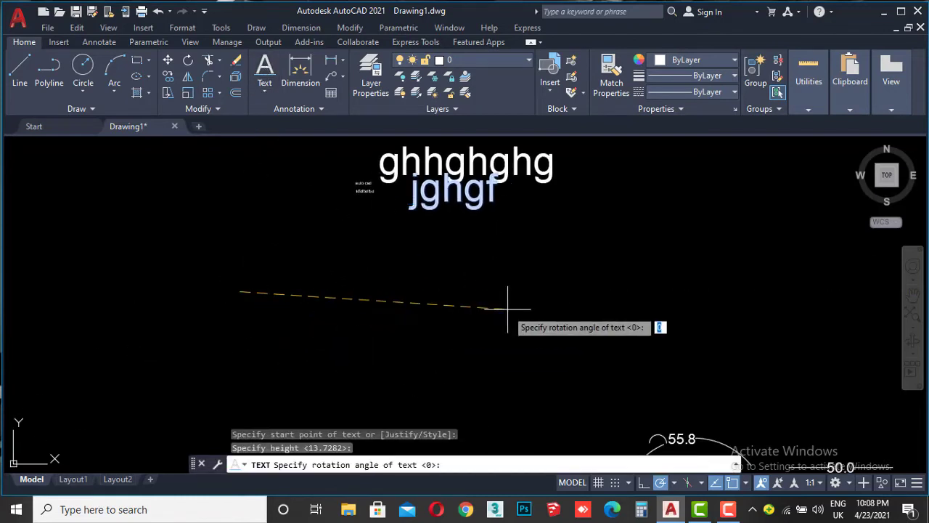
key(Return)
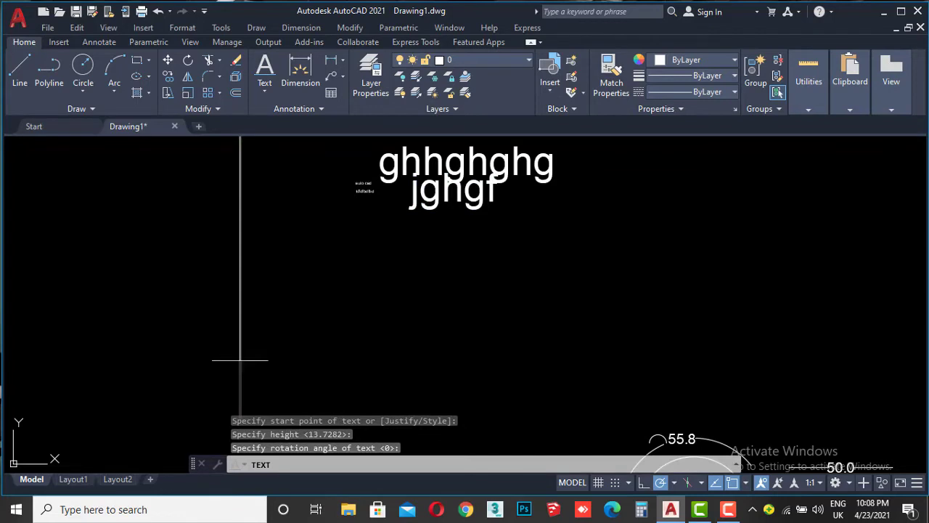
text(bed)
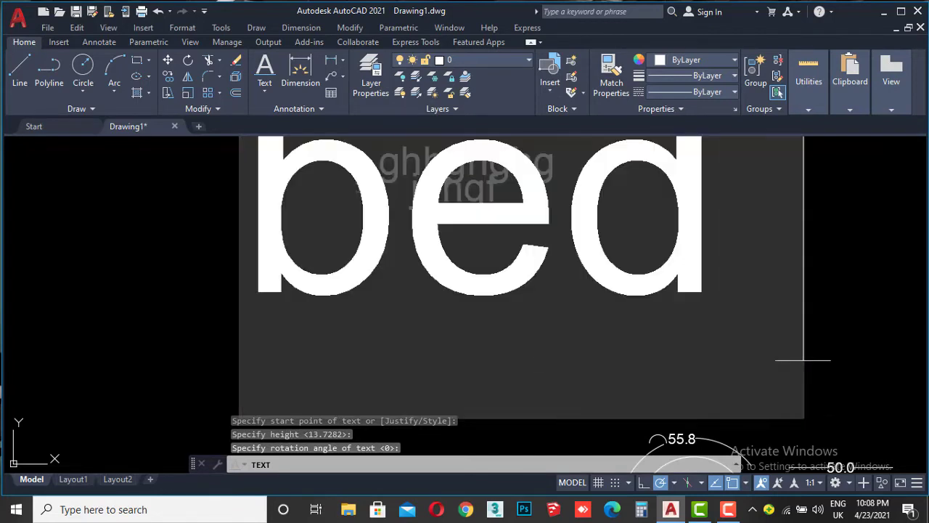
text( room)
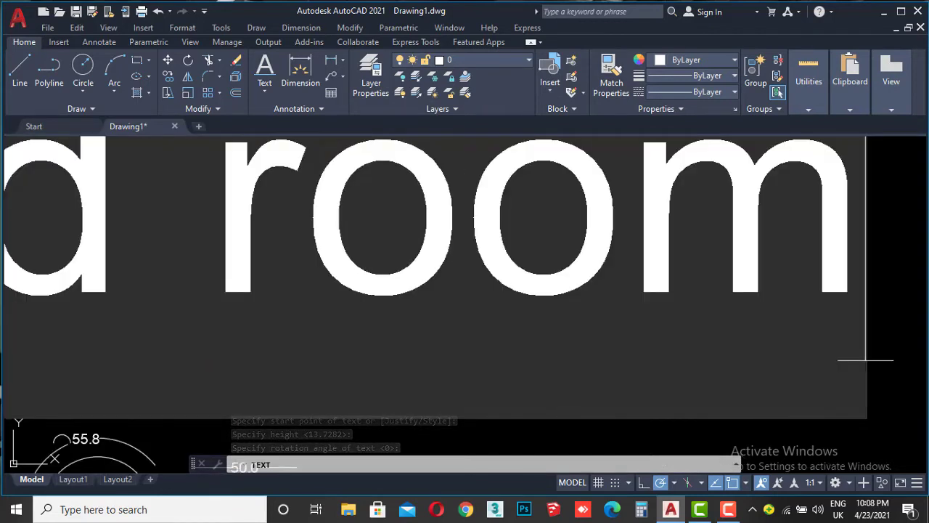
scroll(518, 283, down, 5)
key(Escape)
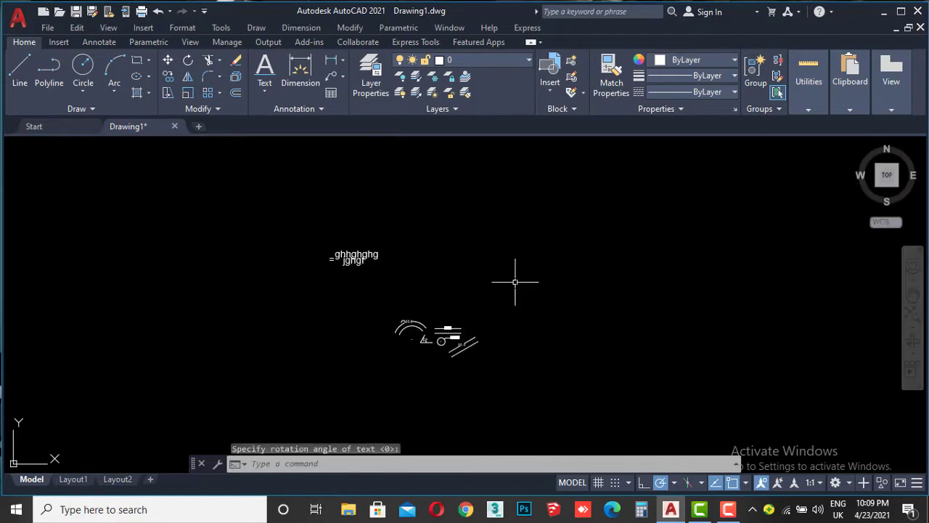
scroll(374, 261, up, 2)
scroll(349, 269, down, 2)
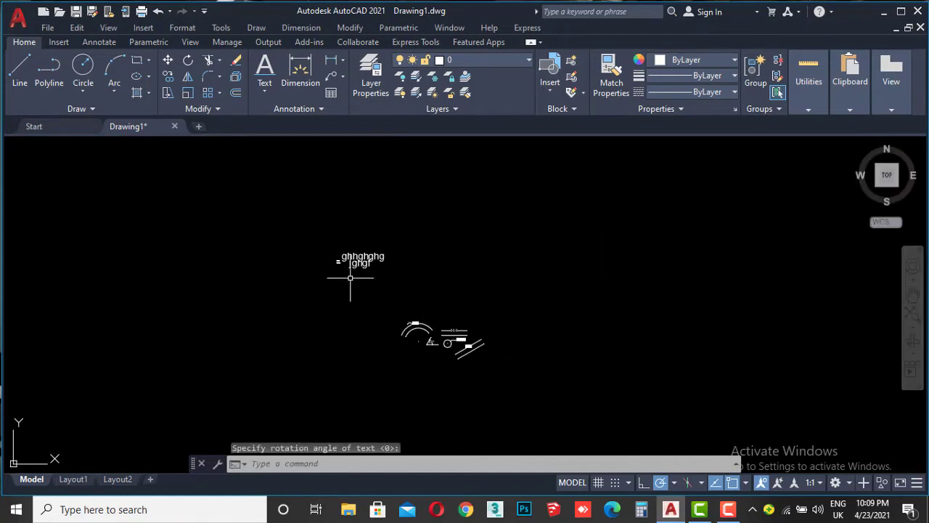
scroll(336, 259, up, 4)
Place the horizontal single-line text 'bed room' with its height set by a picked point.
click(265, 67)
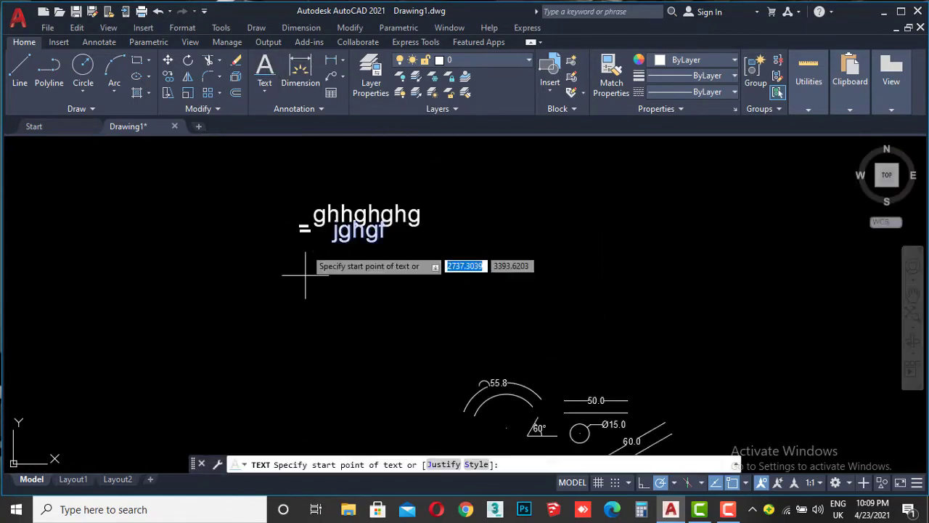
click(266, 299)
click(442, 299)
key(Return)
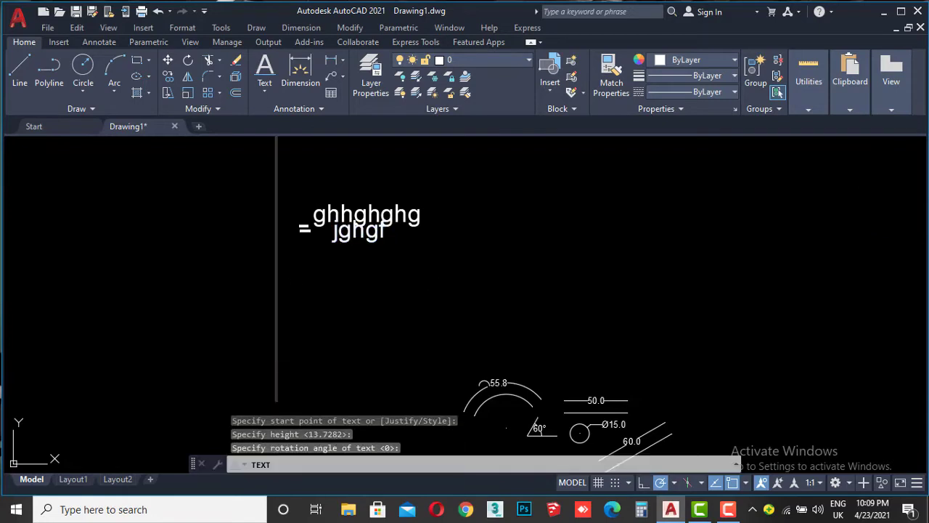
text(bed)
text( room)
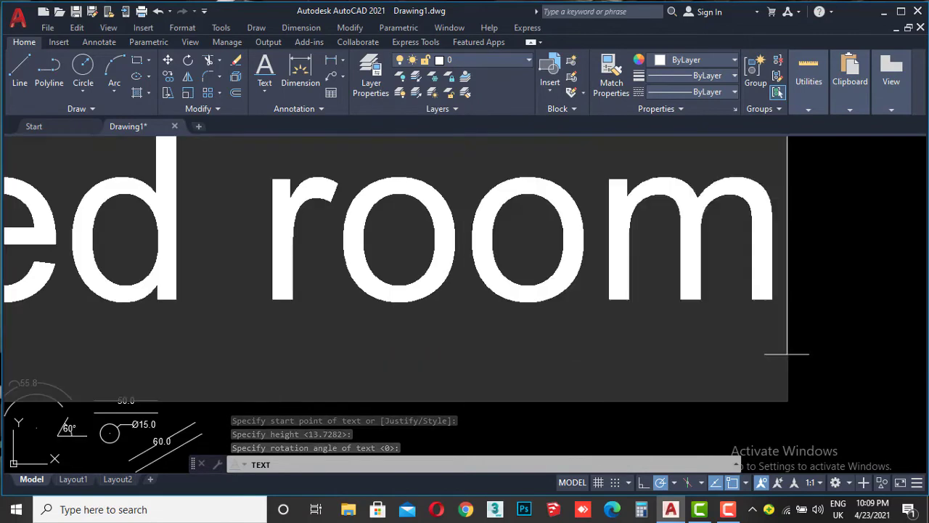
key(Return)
key(Return)
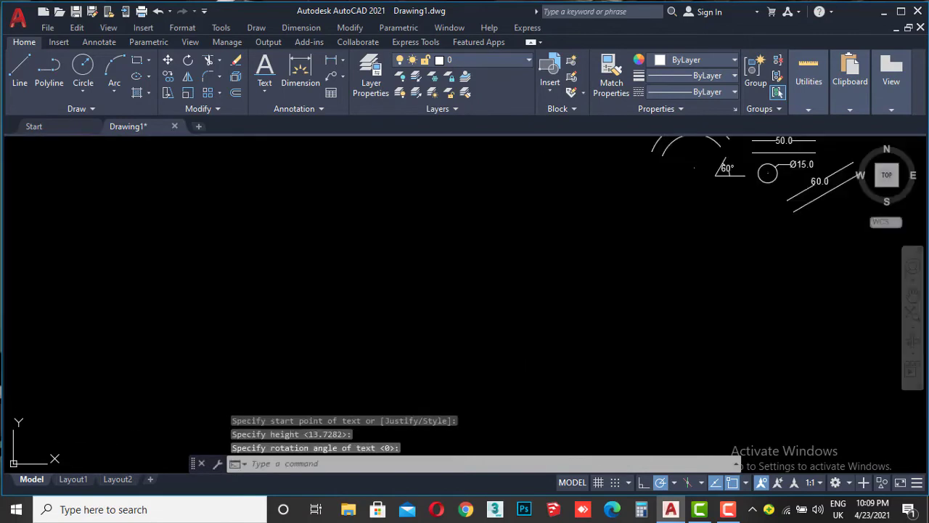
scroll(499, 209, down, 5)
scroll(504, 201, up, 3)
scroll(523, 182, up, 3)
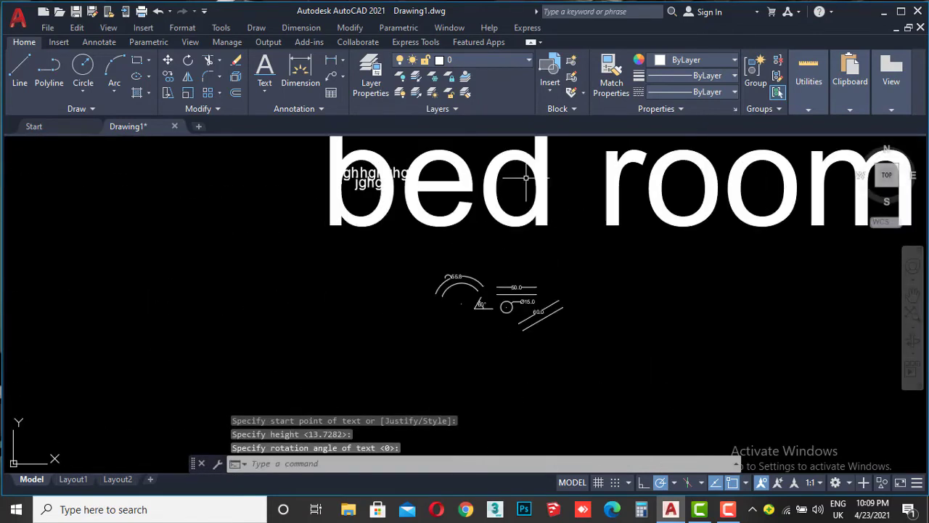
scroll(405, 203, down, 4)
Select the 'bed room' text, pan down to show the slanted rectangle, then clear the selection.
click(500, 175)
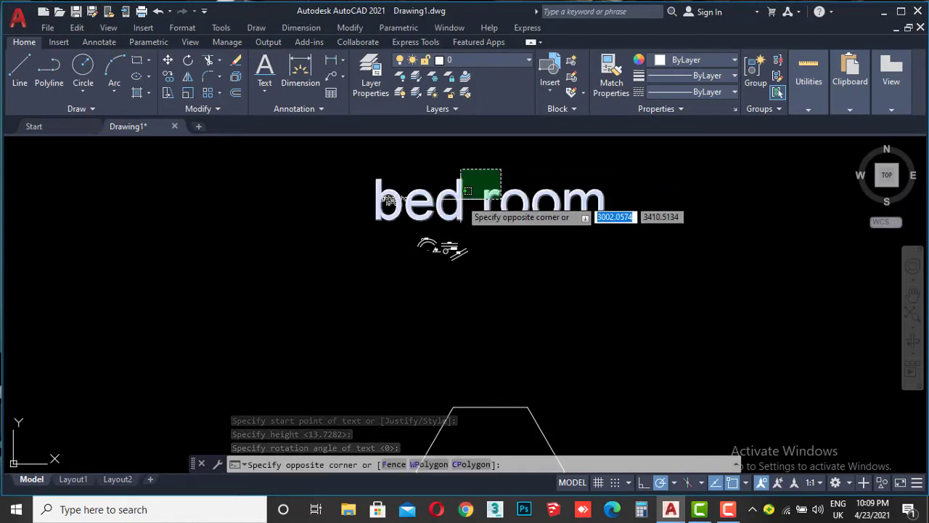
click(461, 198)
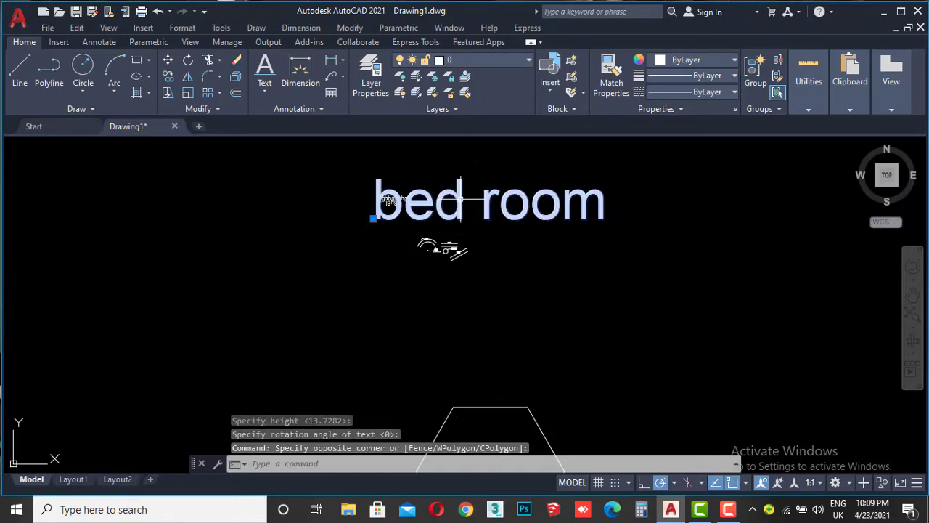
scroll(414, 203, down, 3)
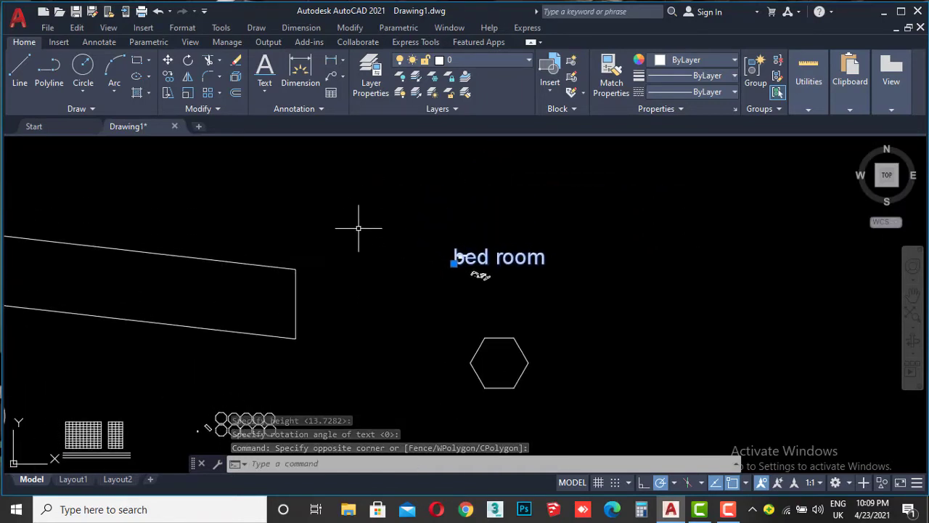
middle_drag(361, 228, 373, 332)
middle_drag(408, 250, 411, 297)
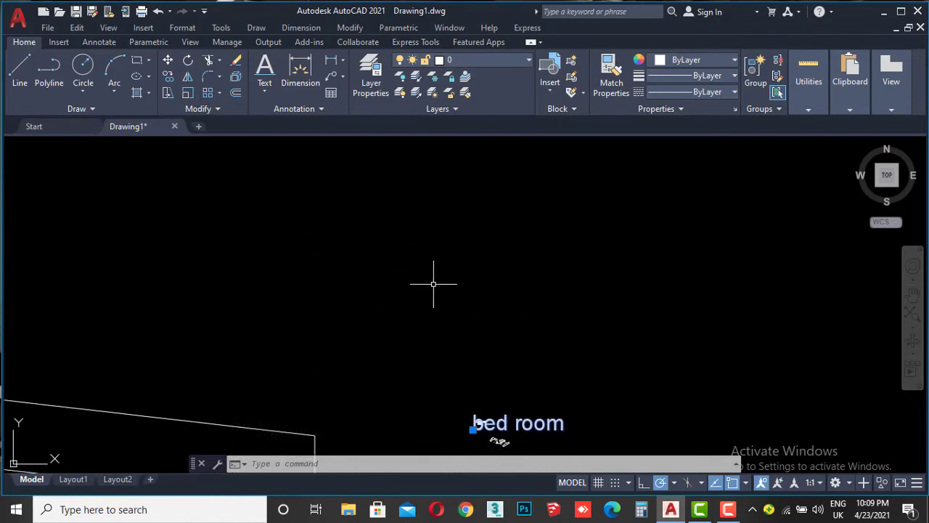
key(Escape)
key(Escape)
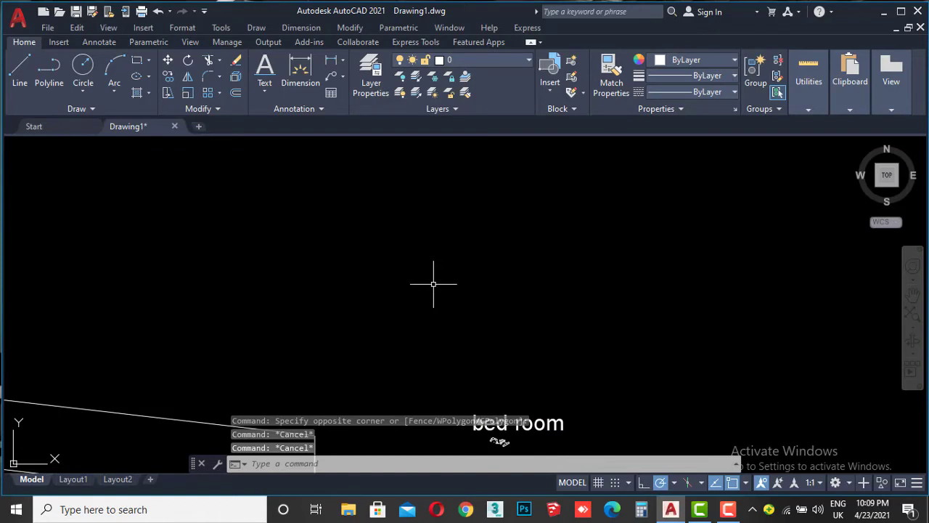
Draw a rectangle from two picked opposite corners above the 'bed room' label.
click(136, 64)
click(301, 223)
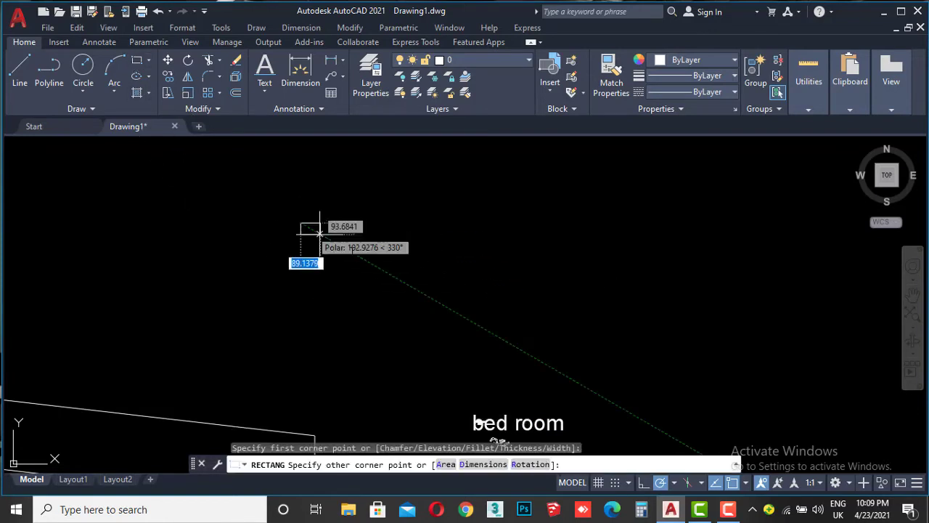
click(587, 315)
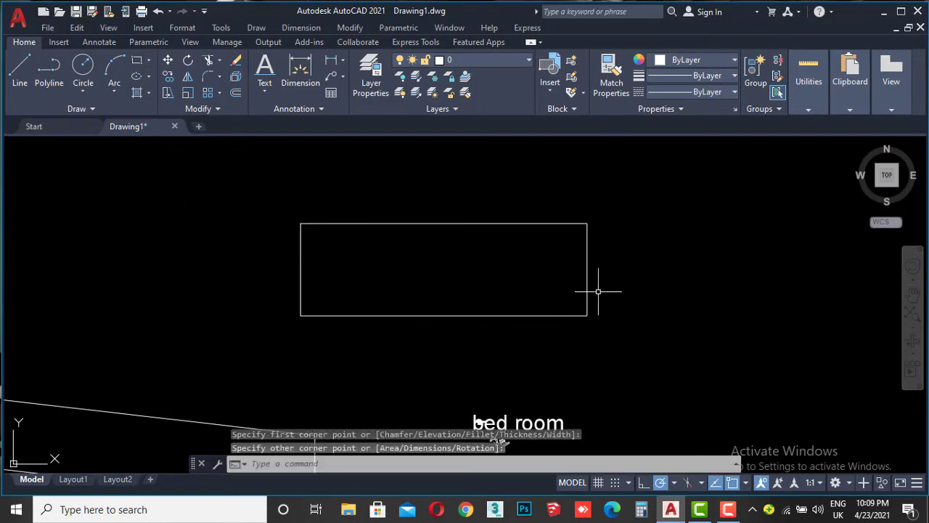
scroll(597, 291, up, 3)
middle_drag(574, 247, 574, 313)
middle_drag(562, 234, 580, 220)
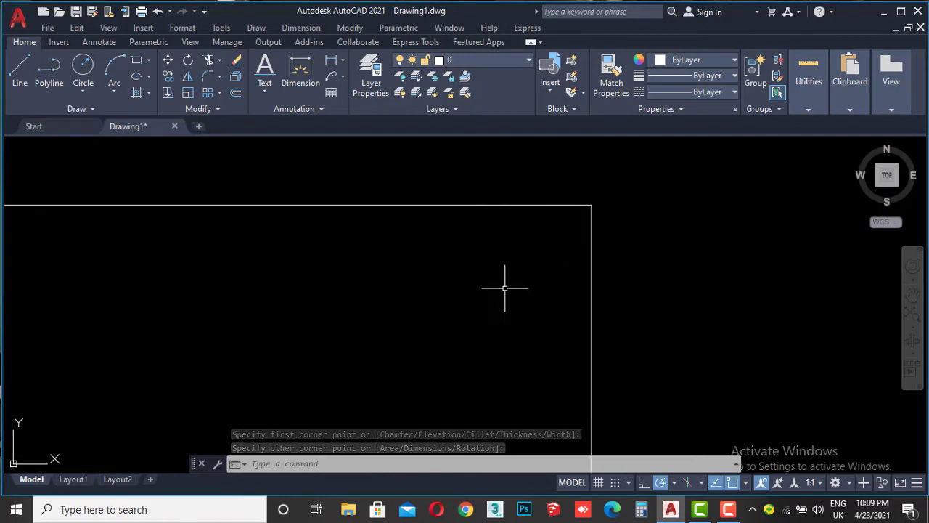
scroll(475, 282, down, 2)
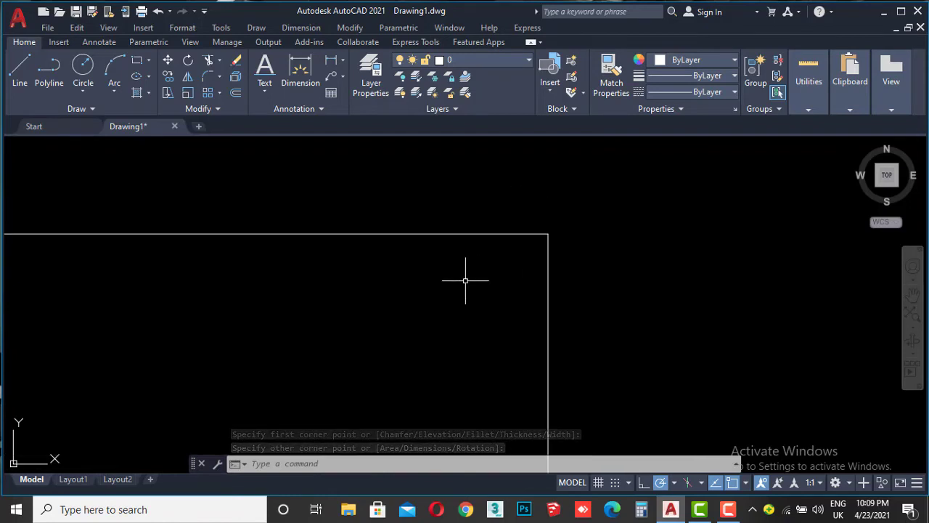
click(218, 75)
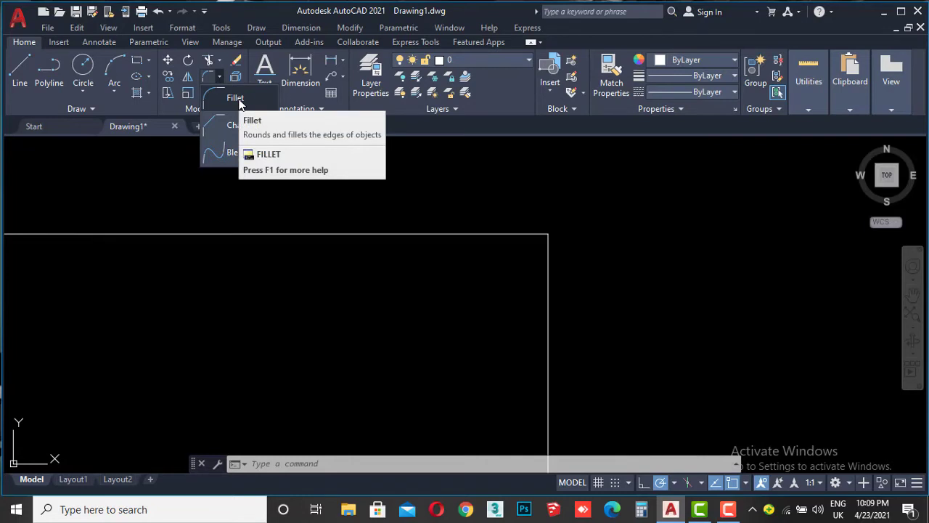
Fillet the rectangle's top and right edges with radius 5.
click(240, 103)
scroll(328, 212, down, 1)
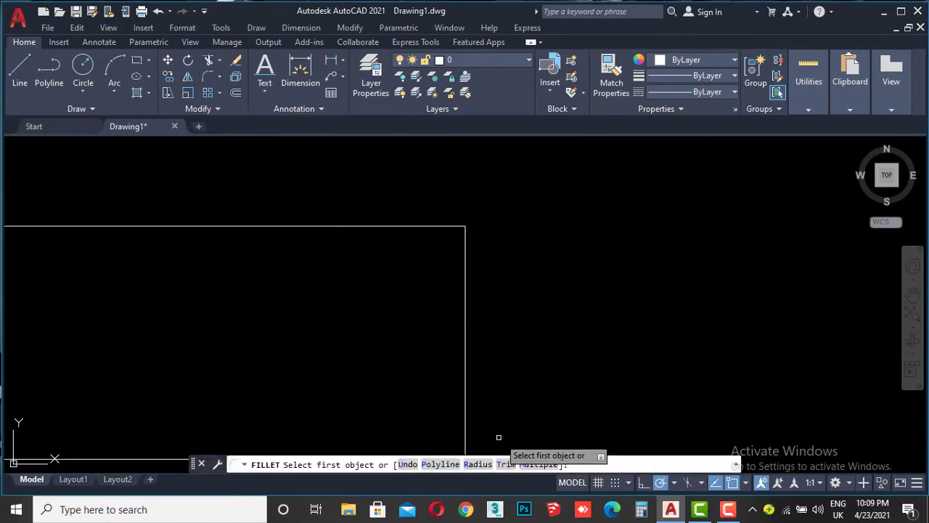
click(476, 467)
text(5)
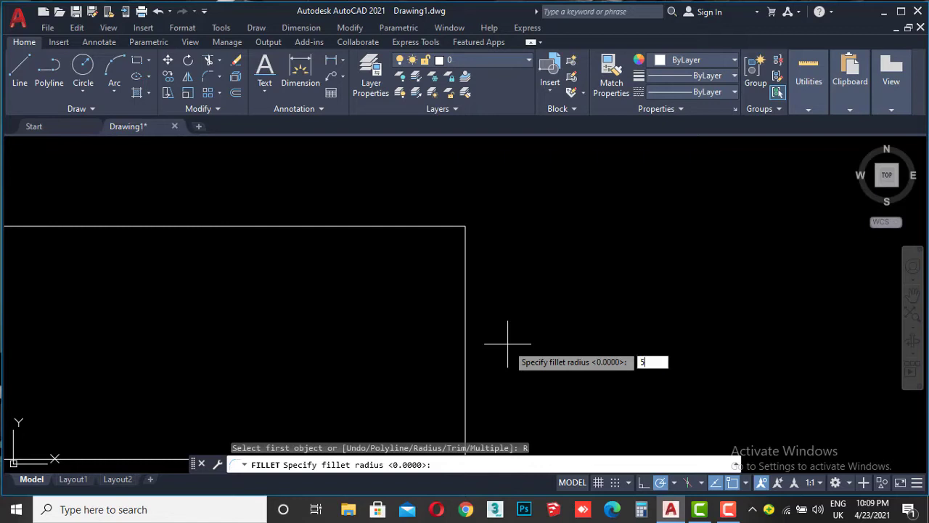
key(Return)
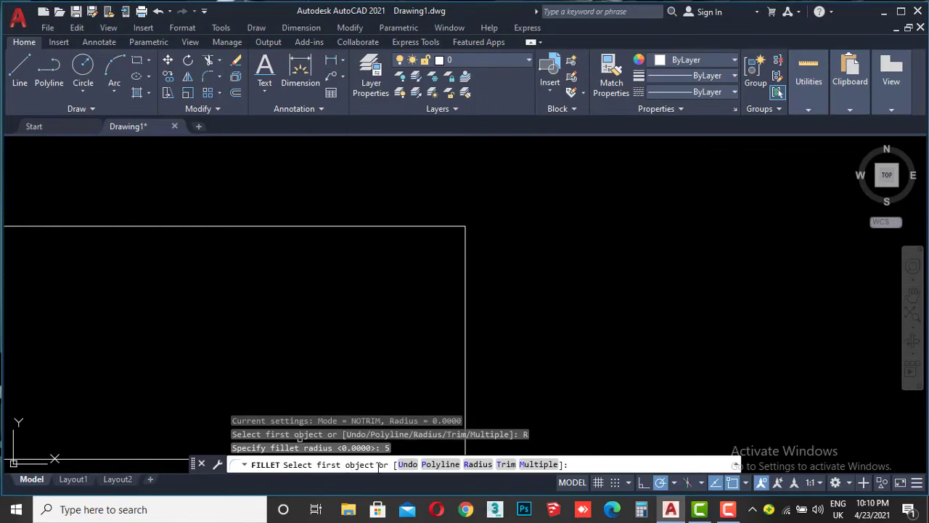
click(369, 227)
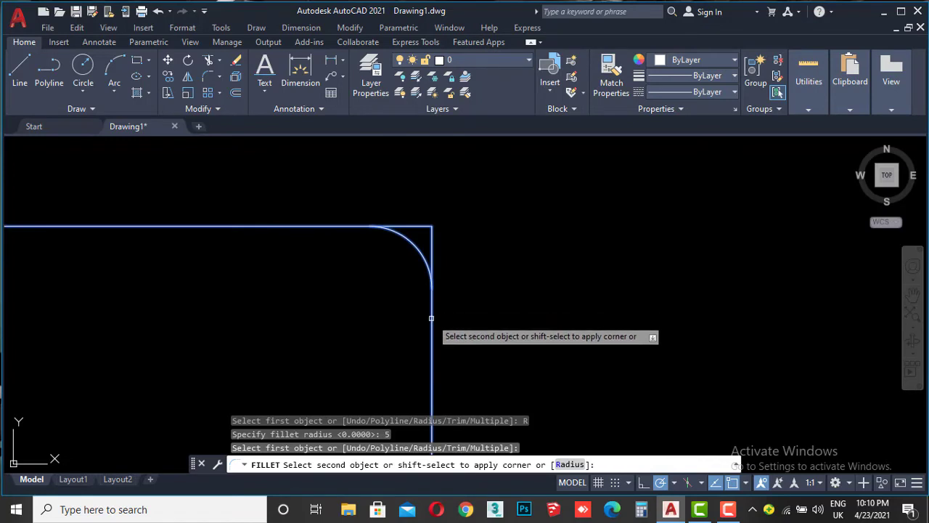
click(431, 366)
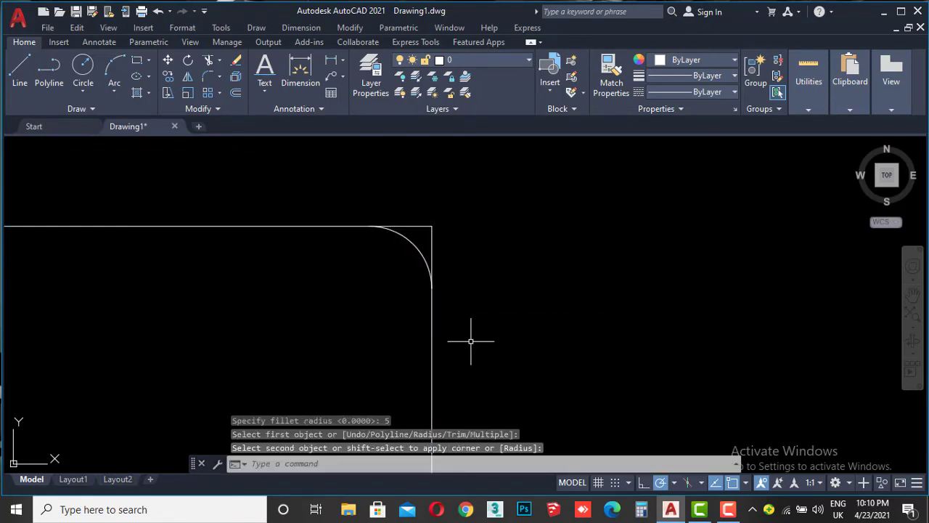
scroll(477, 337, down, 3)
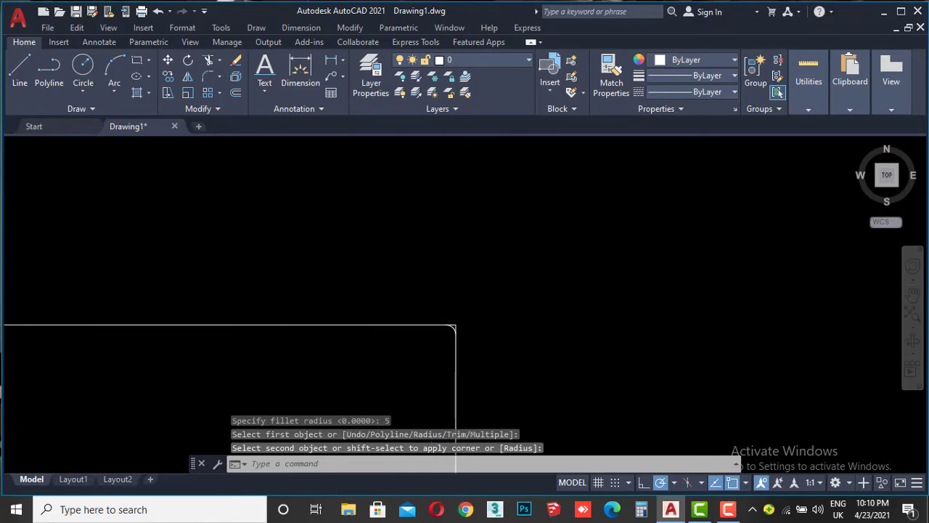
middle_drag(385, 339, 503, 305)
middle_drag(317, 308, 284, 318)
scroll(486, 290, down, 2)
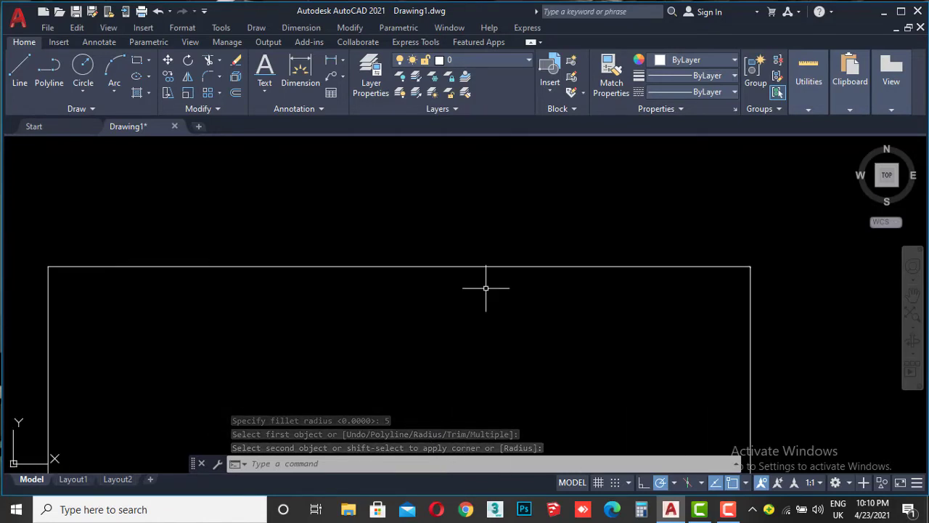
scroll(591, 313, up, 2)
middle_drag(591, 313, 639, 281)
scroll(639, 282, up, 2)
Erase the corner fillet arc, then undo to bring it back.
click(617, 312)
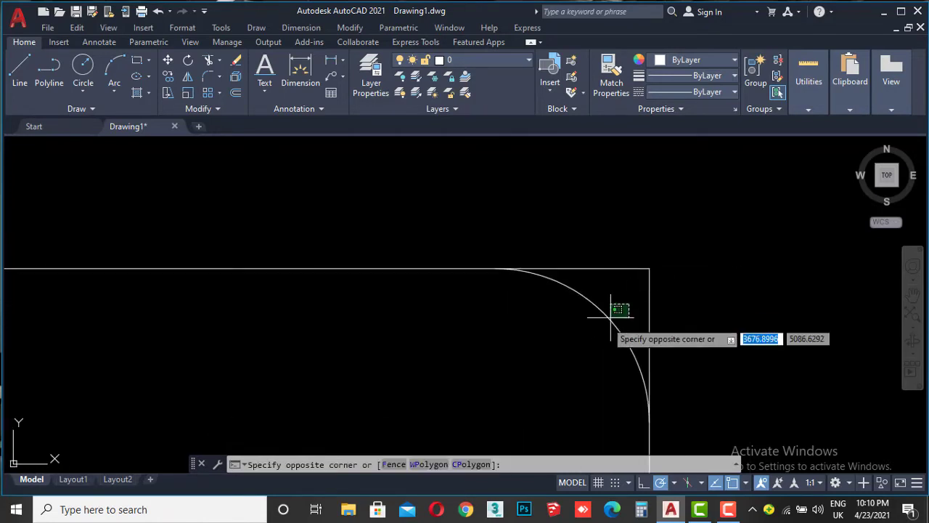
click(589, 334)
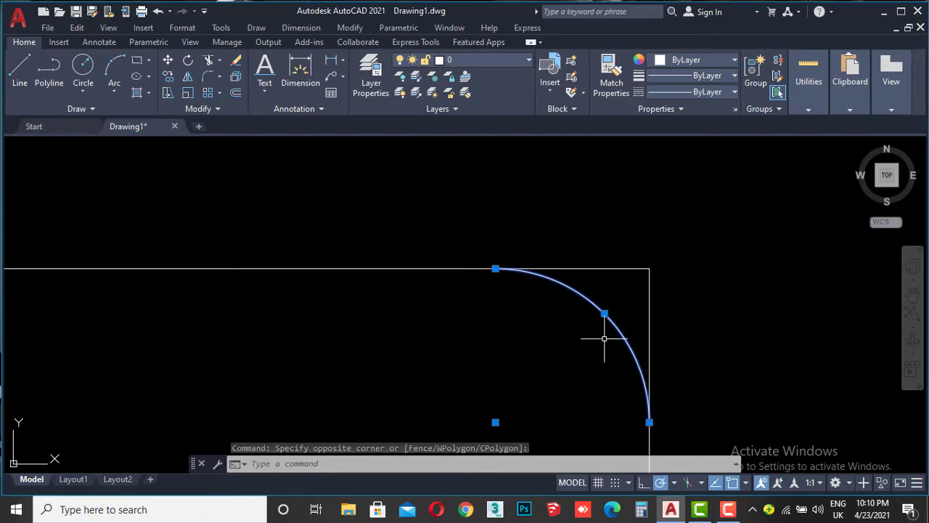
click(236, 64)
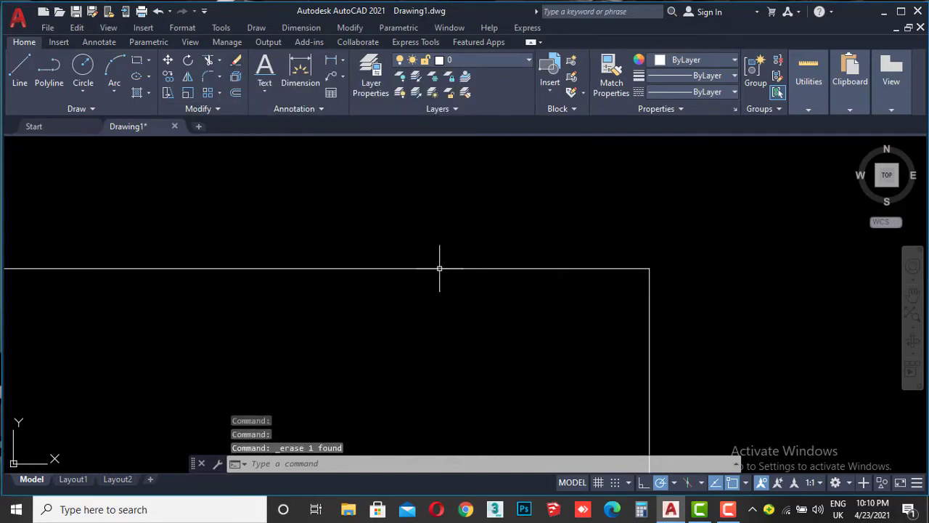
scroll(508, 305, down, 3)
scroll(541, 312, up, 4)
scroll(532, 296, down, 4)
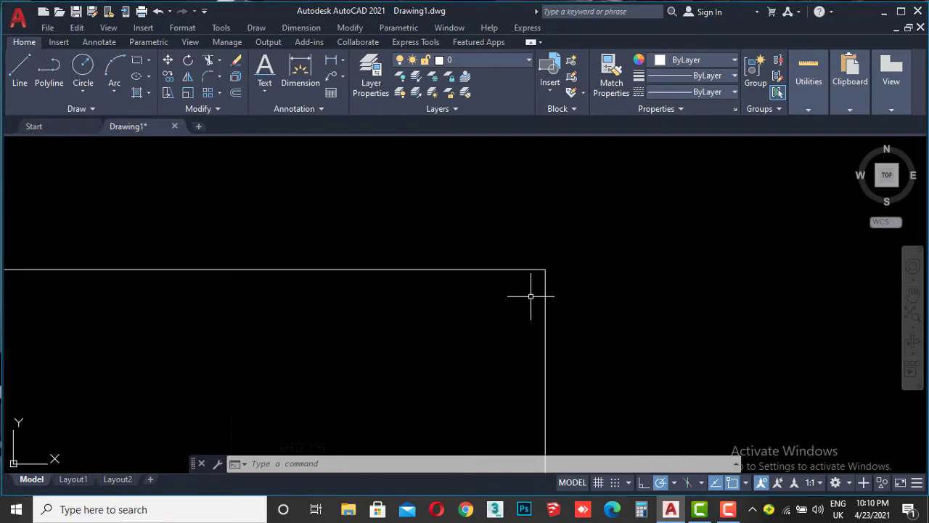
key(ctrl+z)
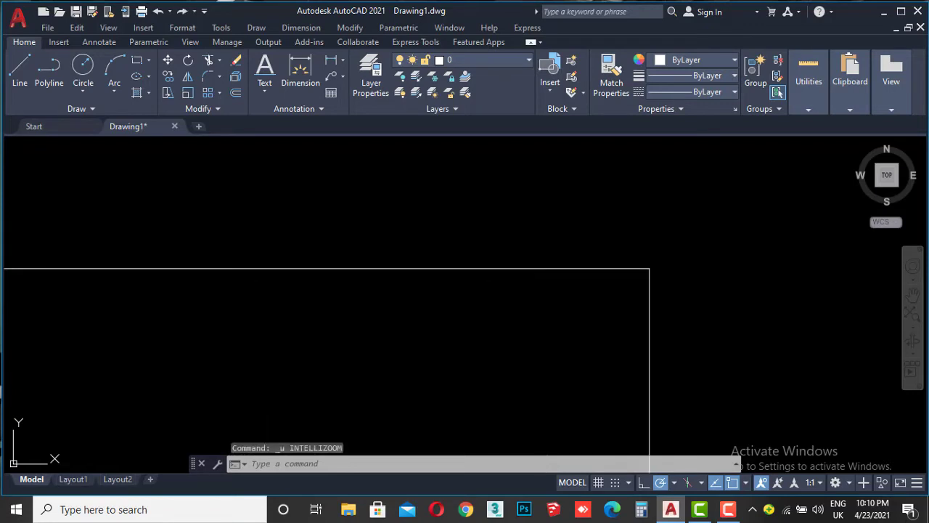
key(ctrl+z)
Try picking the fillet arc with the Erase tool, then cancel.
click(614, 294)
click(616, 293)
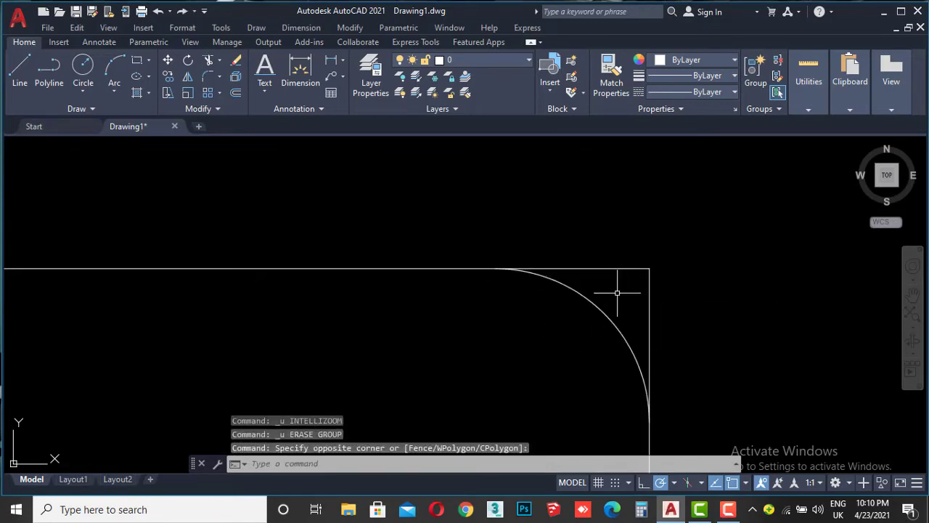
click(235, 60)
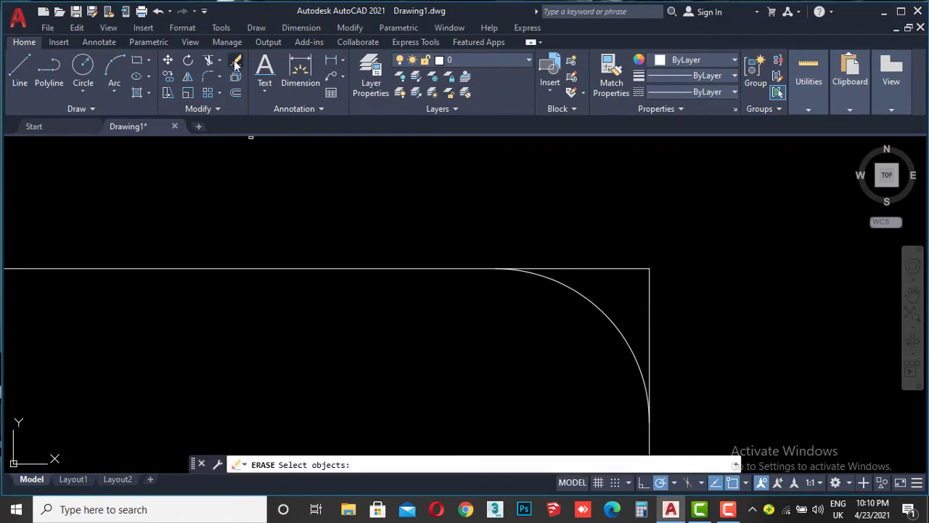
click(600, 306)
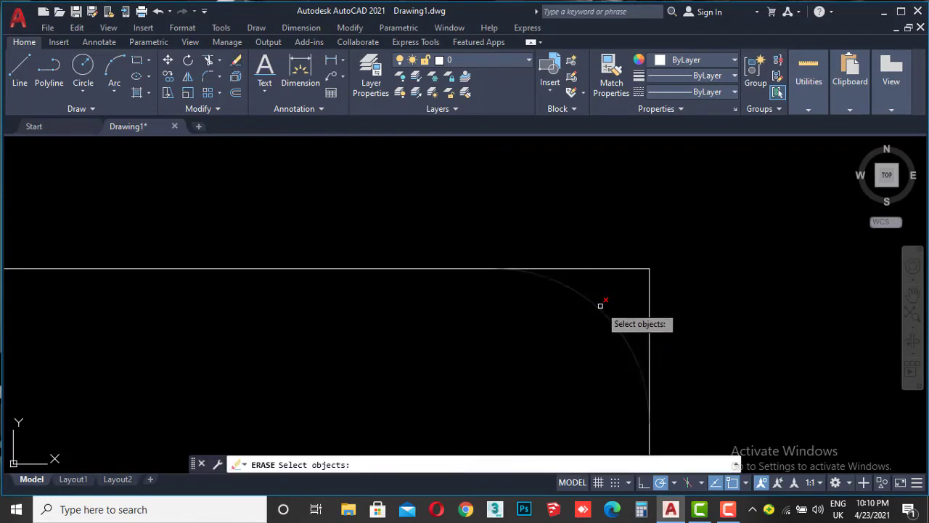
click(603, 266)
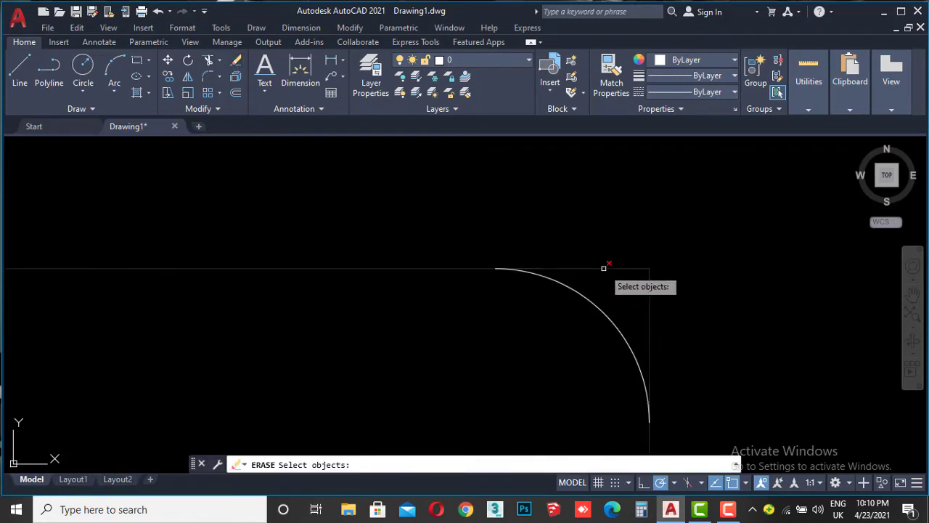
click(596, 304)
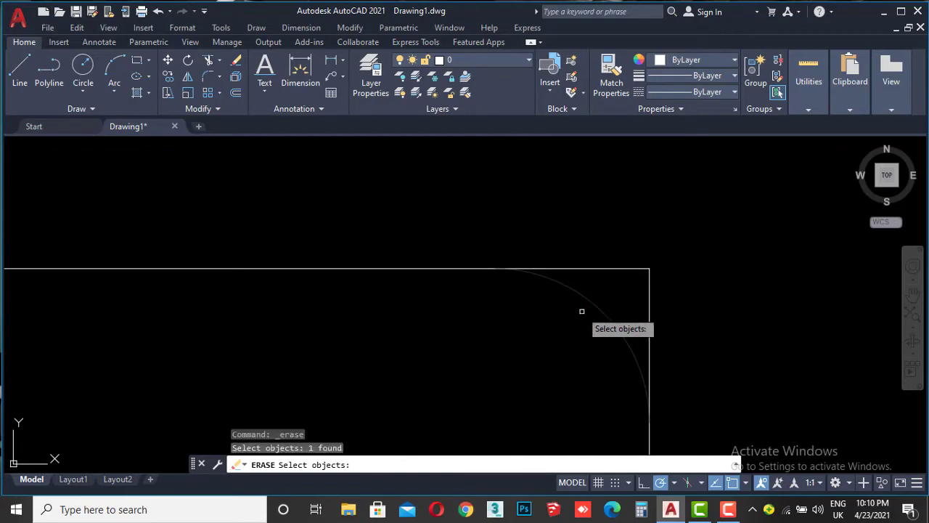
scroll(577, 318, down, 4)
key(Escape)
Select the fillet arc at the upper-right corner and erase it.
scroll(559, 330, up, 2)
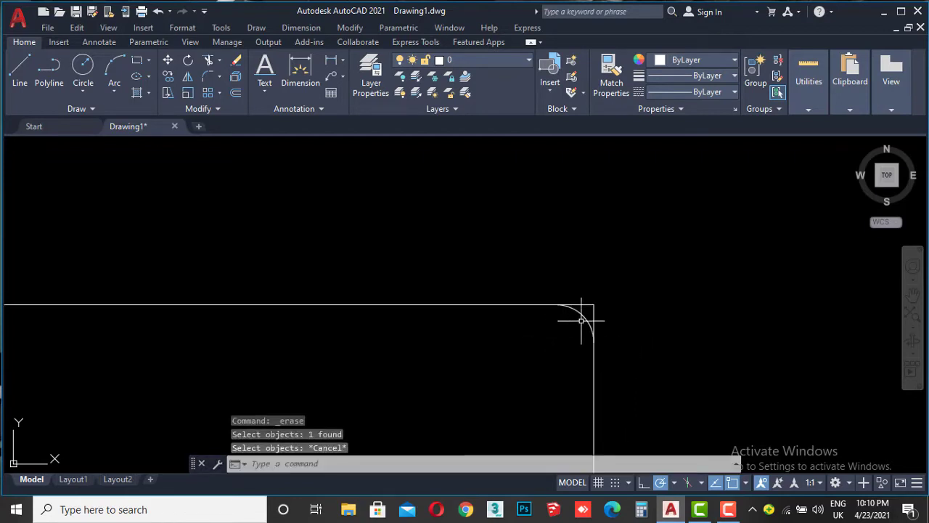
scroll(585, 315, up, 2)
click(588, 314)
click(577, 322)
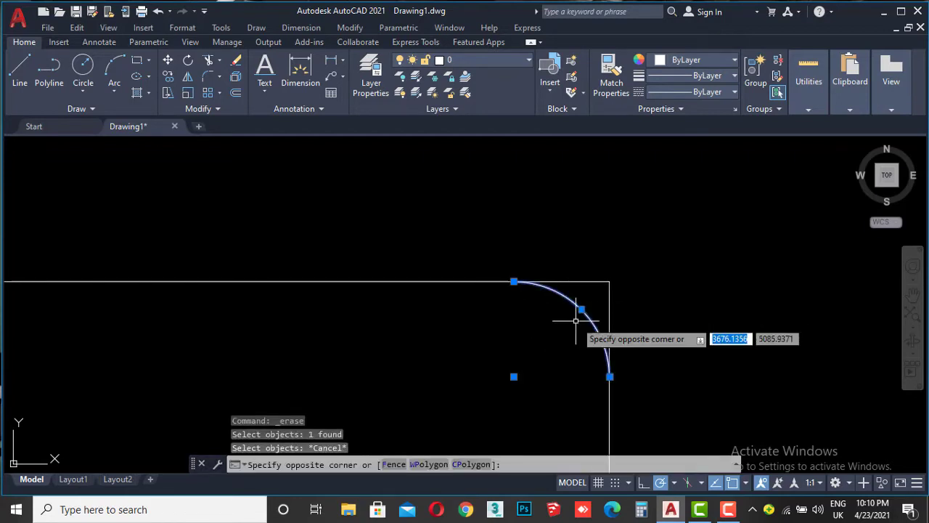
click(236, 61)
scroll(601, 312, down, 3)
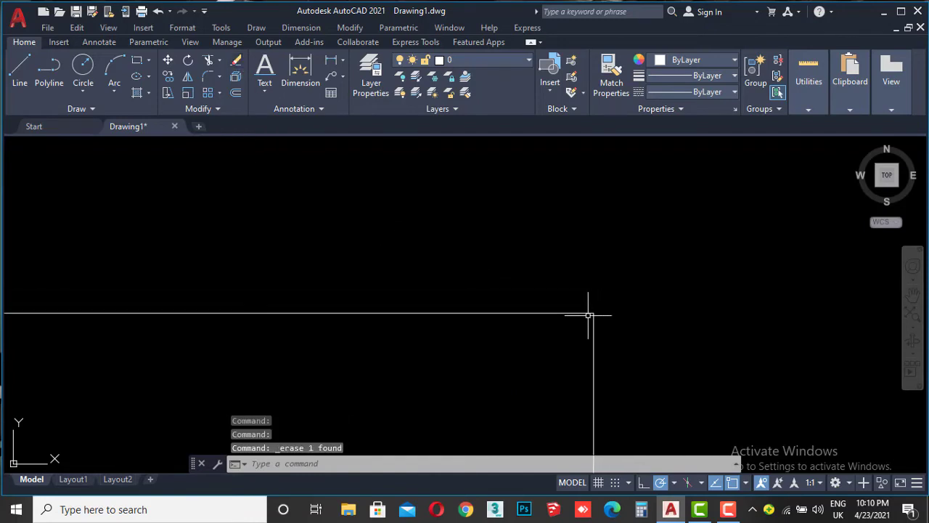
scroll(587, 326, up, 1)
scroll(579, 339, down, 1)
Fillet the rectangle's top and right lines with radius 30, leaving the corner lines untrimmed.
scroll(531, 284, down, 3)
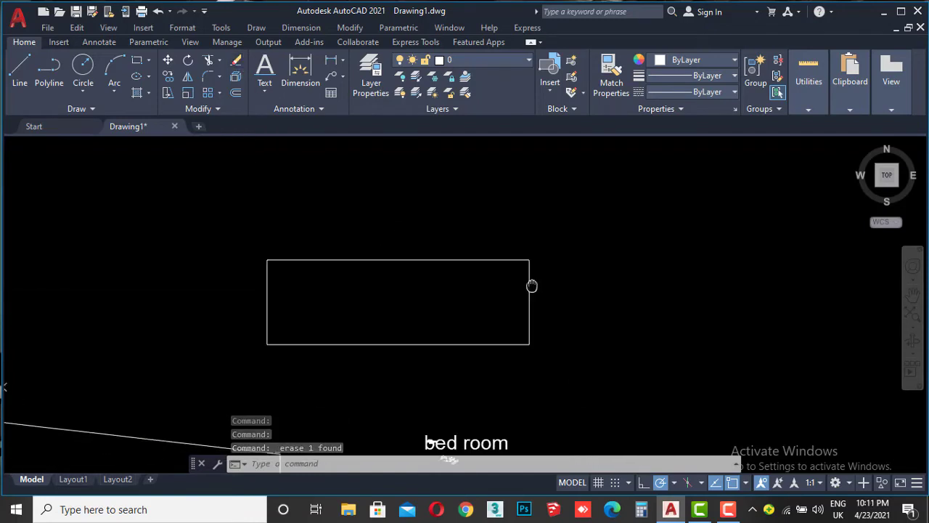
scroll(526, 259, up, 4)
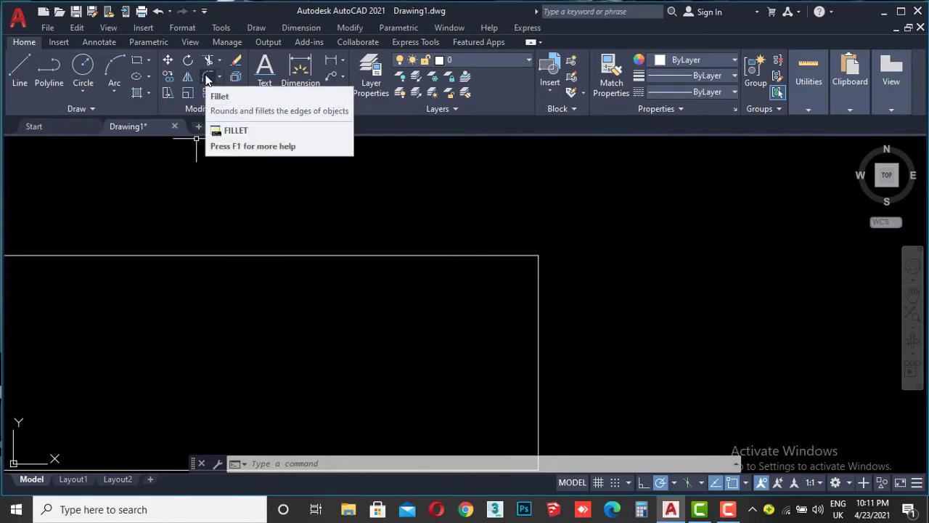
mouse_move(208, 77)
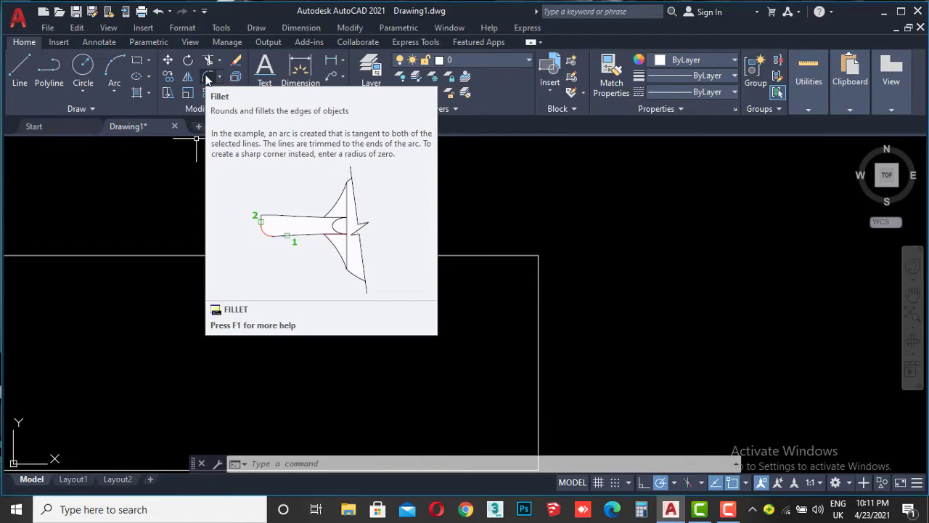
click(207, 76)
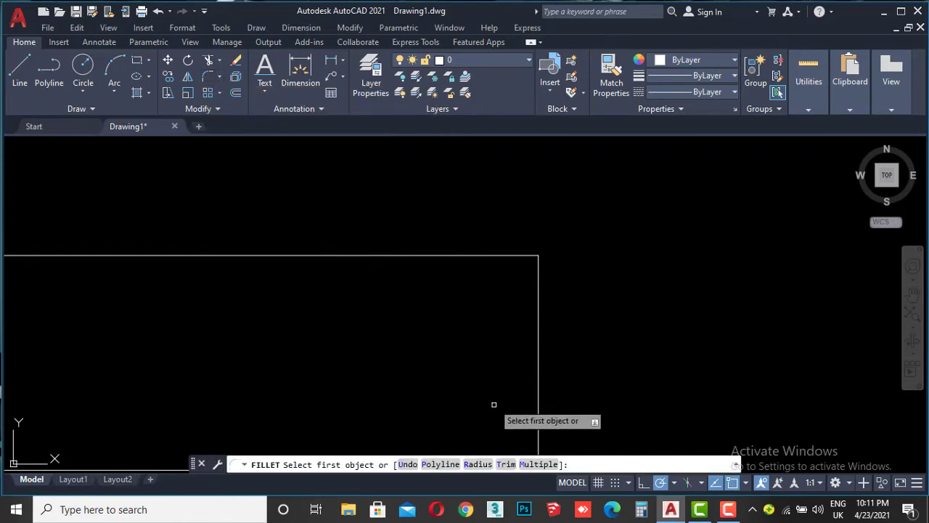
click(478, 465)
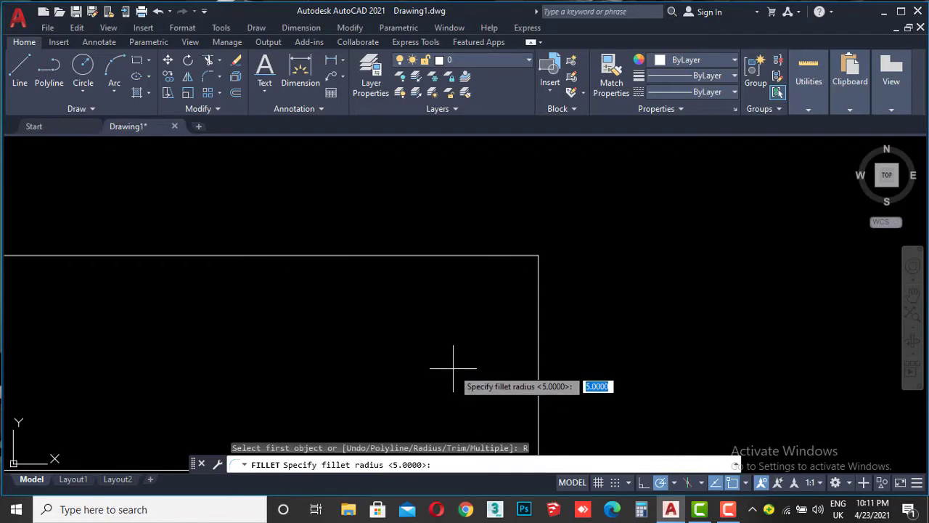
text(30)
key(Return)
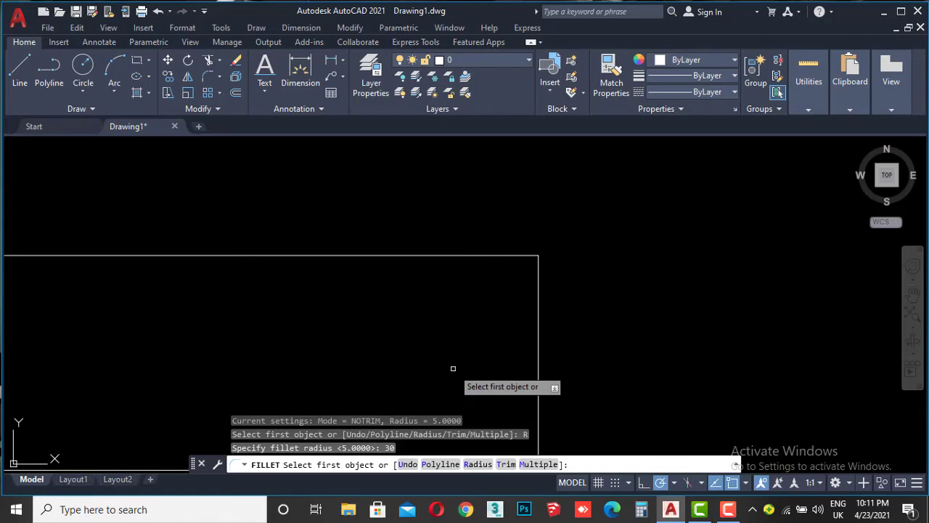
click(443, 256)
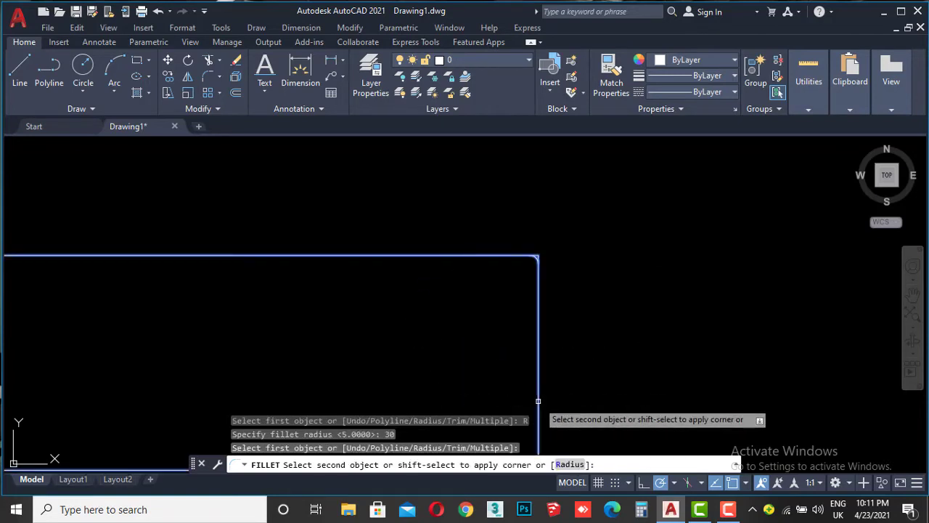
scroll(540, 253, up, 1)
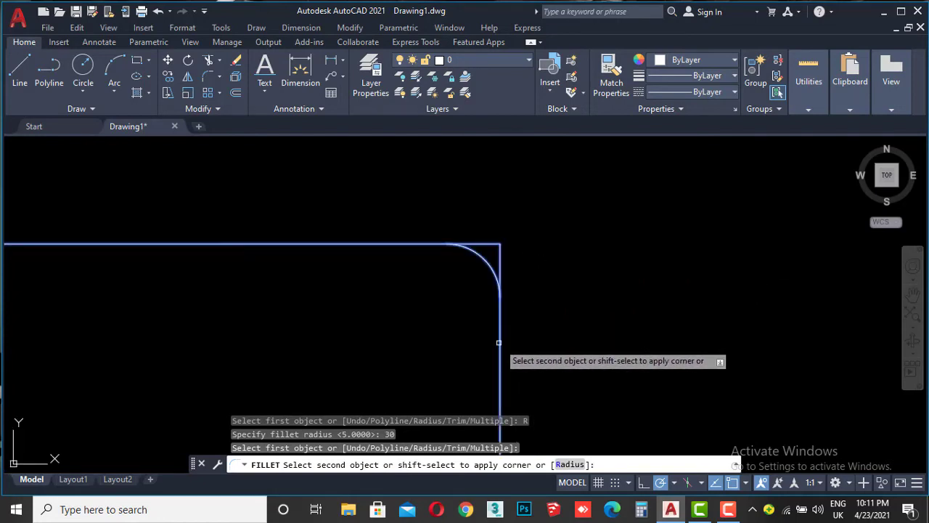
click(498, 342)
scroll(499, 252, up, 4)
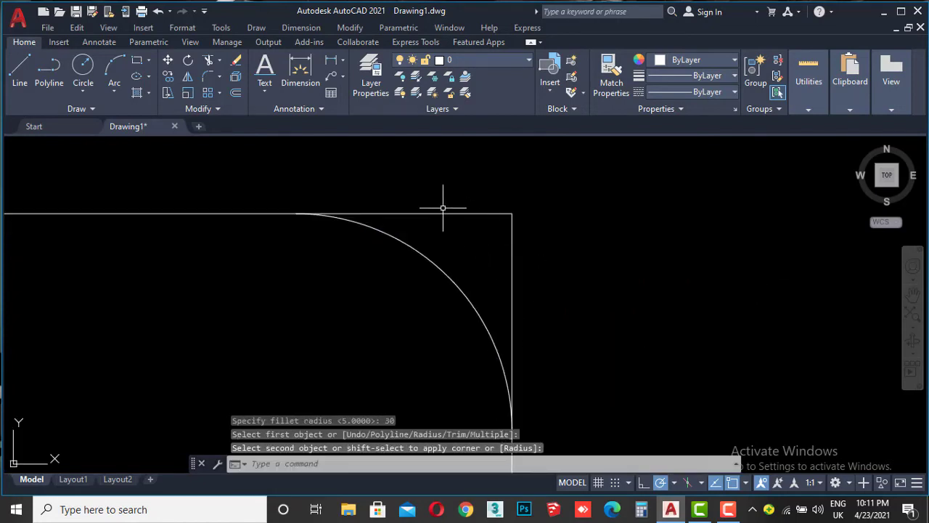
Trim the leftover corner lines with TR, then undo both the trim and the radius-30 fillet.
text(tr)
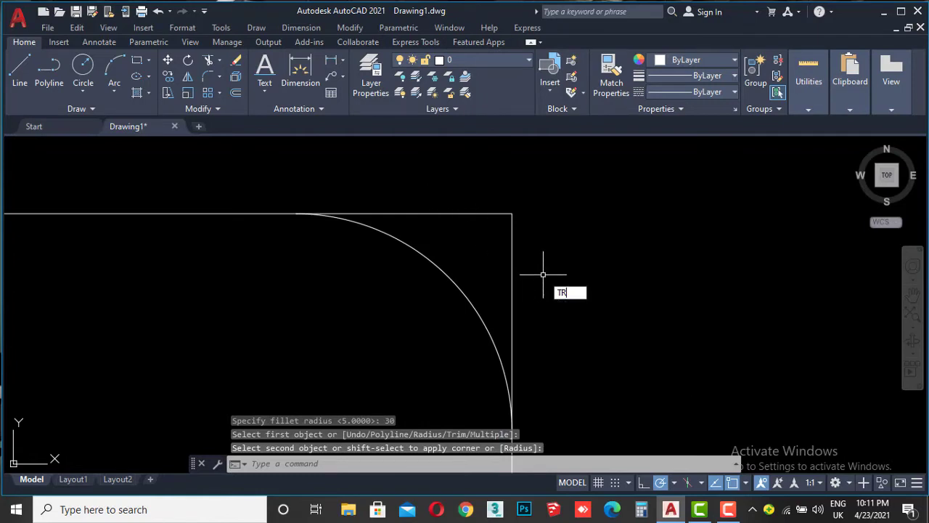
key(Return)
drag(552, 182, 492, 228)
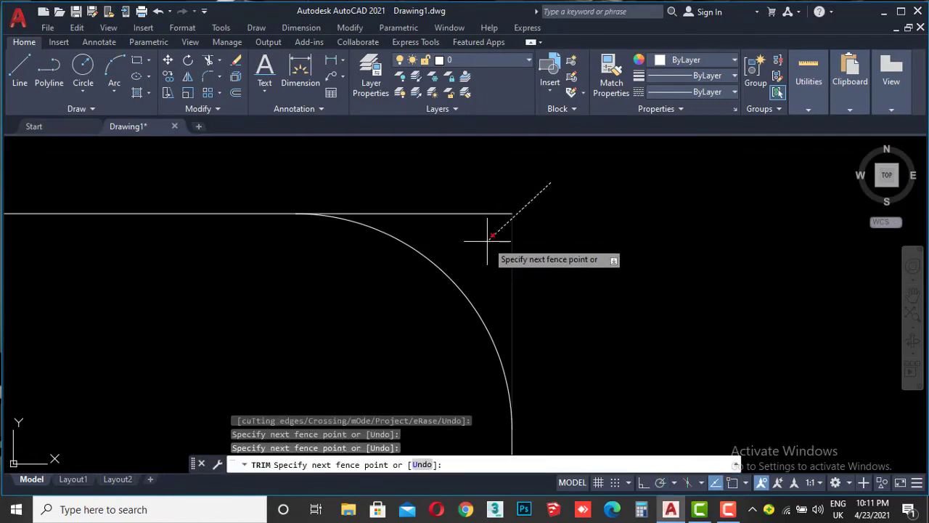
drag(486, 194, 477, 224)
scroll(478, 223, down, 6)
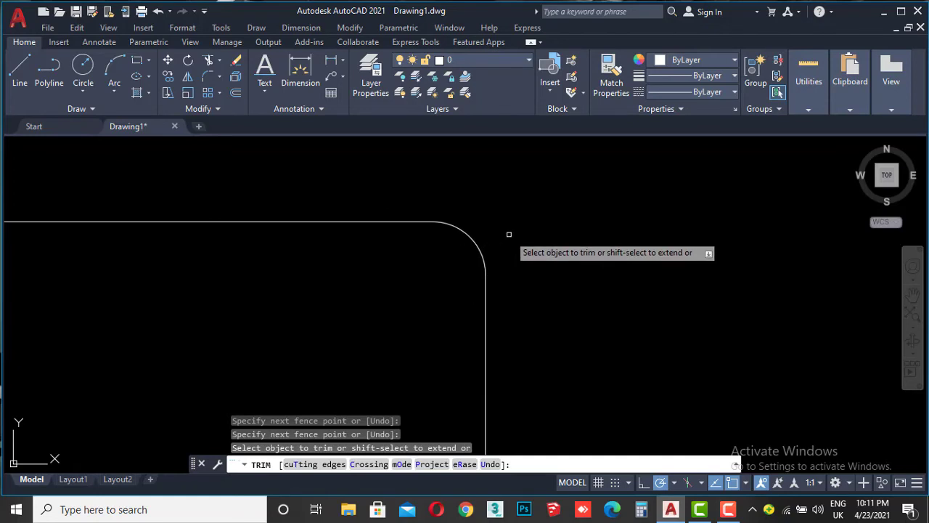
key(Escape)
key(ctrl+z)
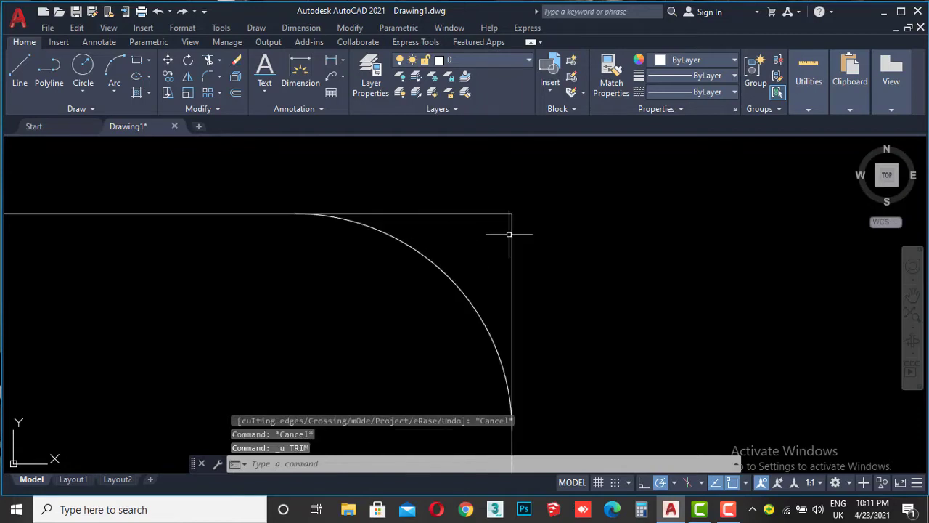
key(ctrl+z)
key(ctrl+z)
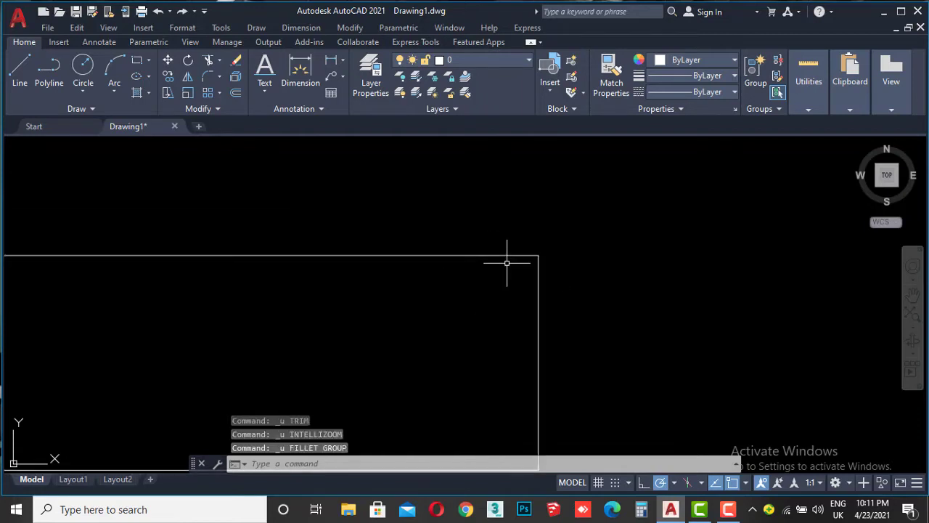
Switch the Fillet tool's mode to Trim.
click(202, 77)
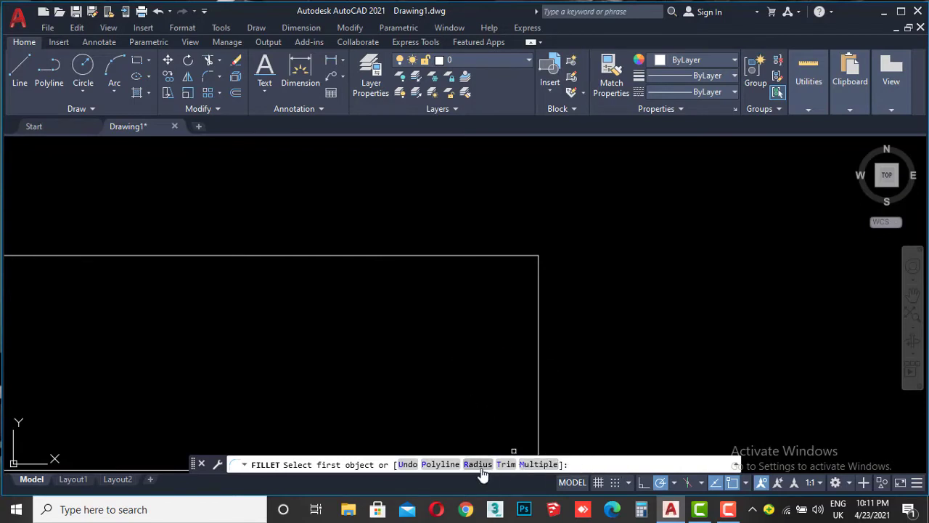
click(506, 465)
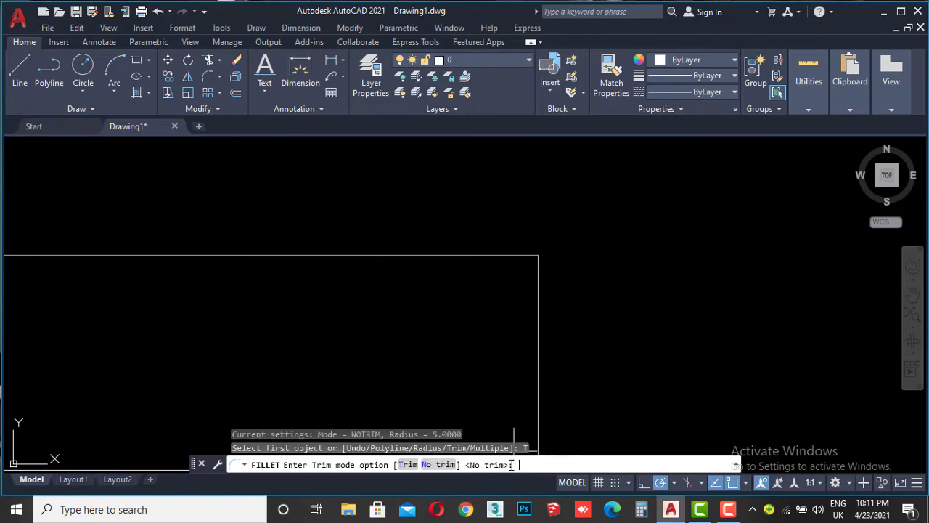
click(409, 466)
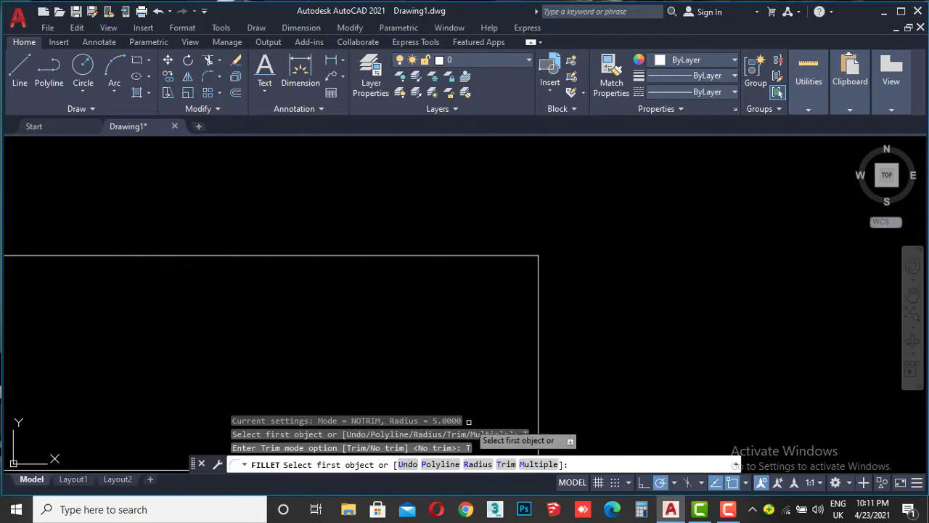
Set the fillet radius to 30 and round the corner between the top and right edges.
click(484, 465)
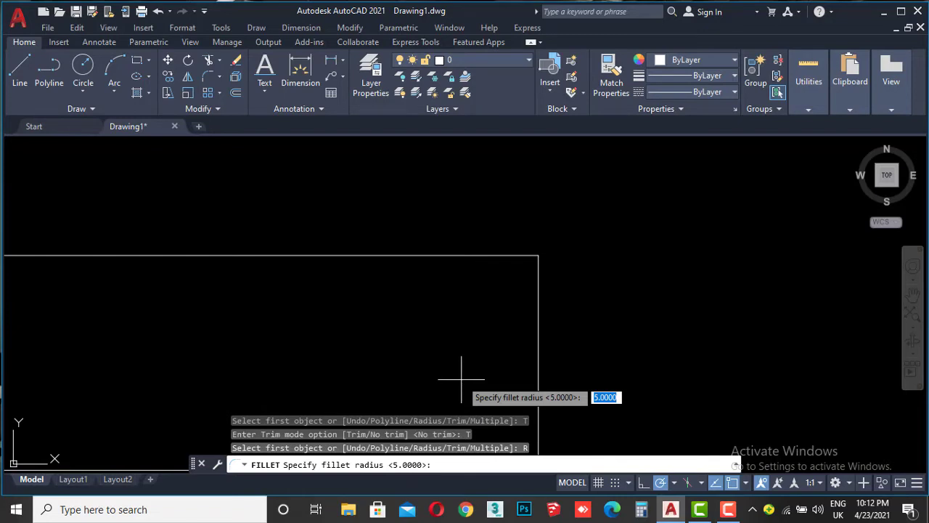
text(30)
key(Return)
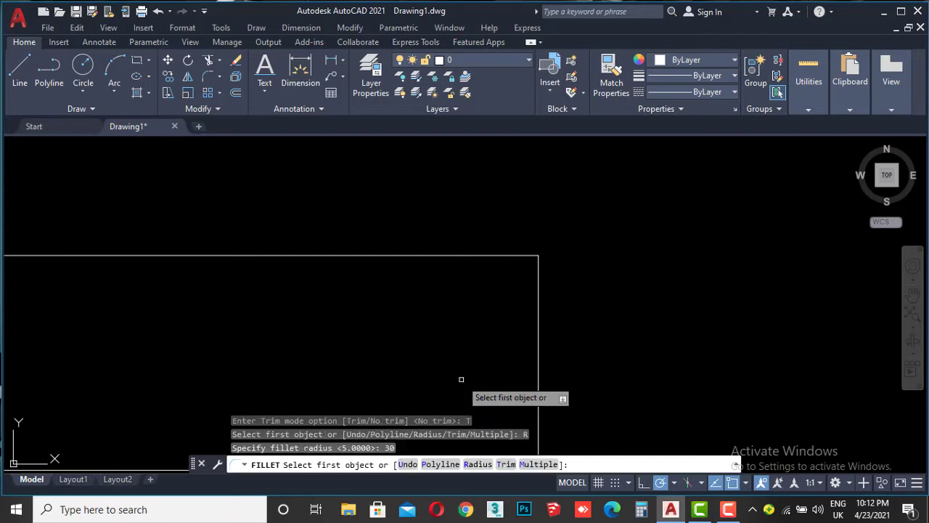
click(443, 255)
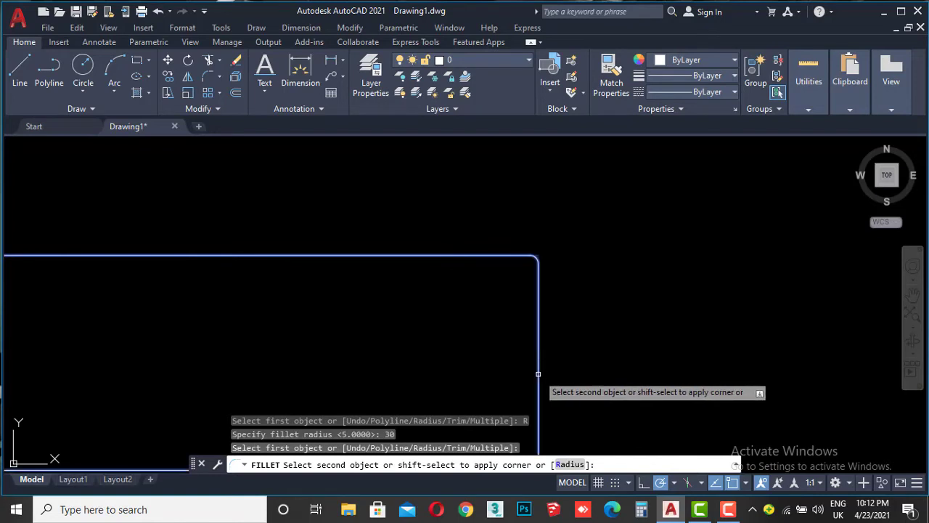
scroll(541, 242, up, 5)
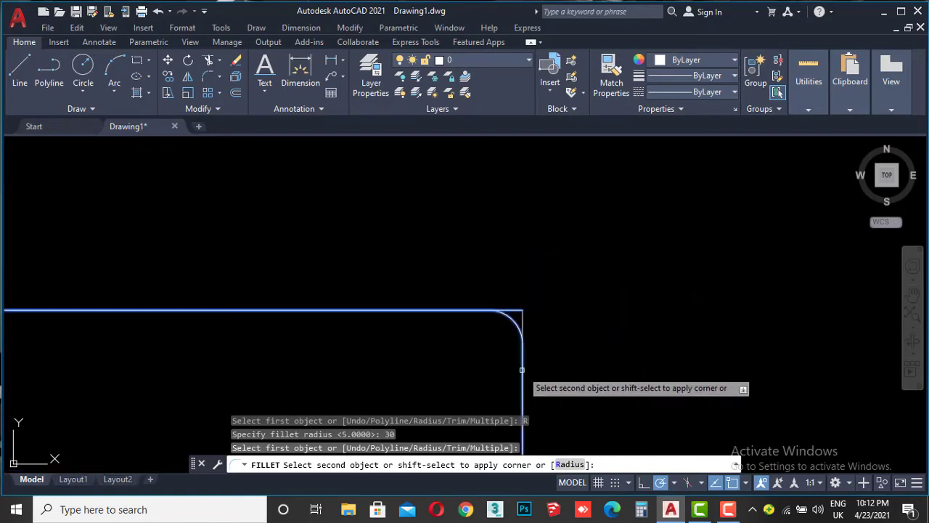
scroll(524, 367, up, 5)
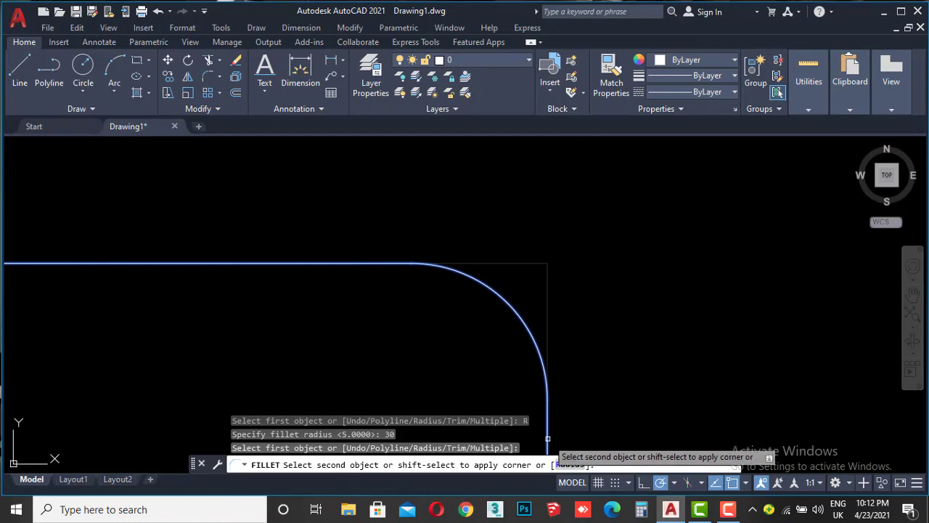
click(548, 439)
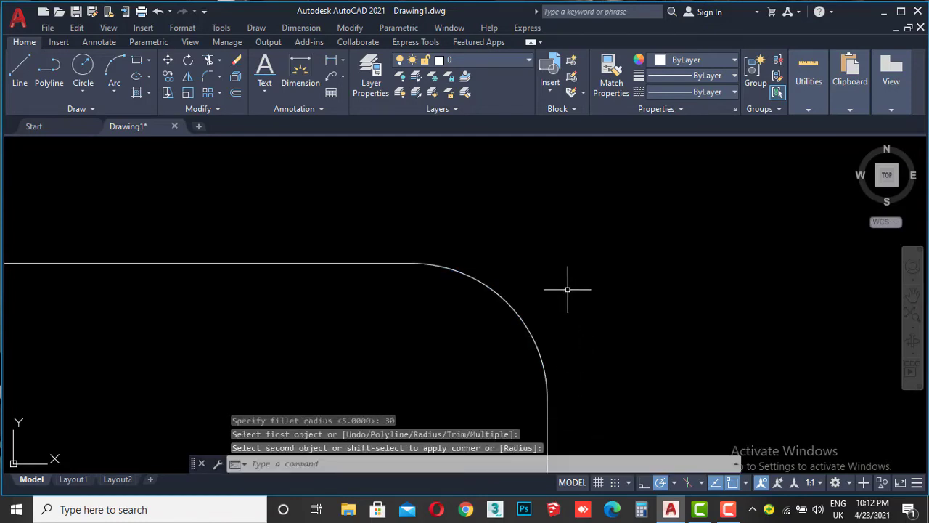
scroll(566, 291, down, 2)
scroll(569, 296, down, 4)
scroll(569, 296, up, 4)
scroll(558, 280, up, 2)
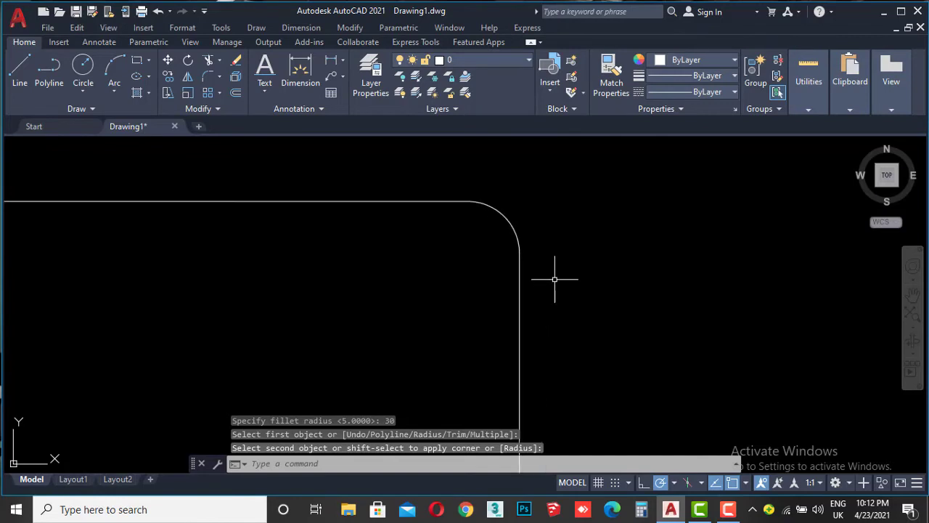
Undo the last change and set up an angle chamfer 50 long at 45 degrees.
key(ctrl+z)
scroll(519, 270, down, 3)
scroll(535, 308, up, 3)
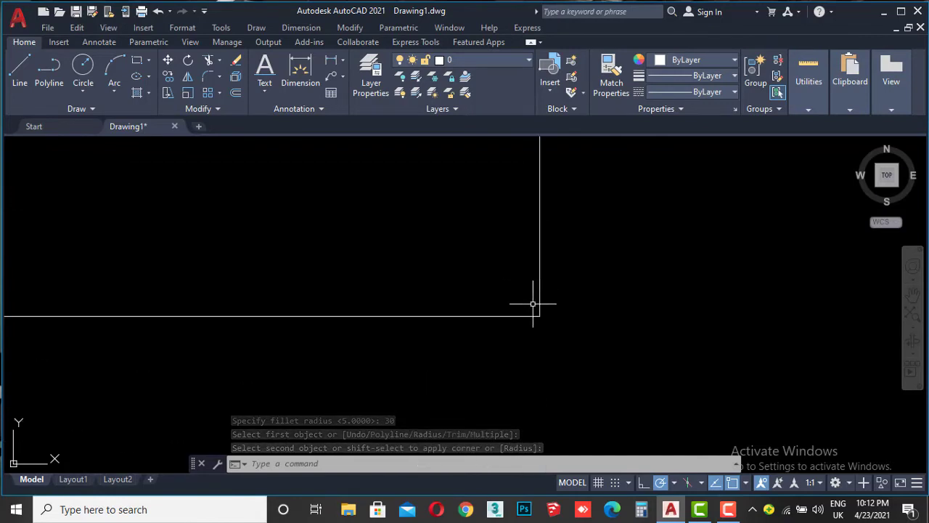
scroll(535, 302, up, 1)
scroll(549, 332, up, 1)
scroll(547, 332, down, 3)
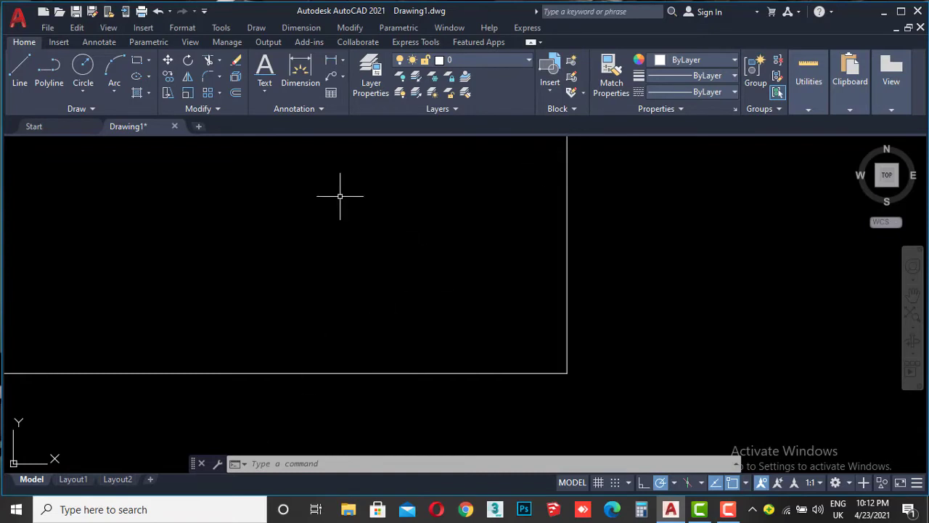
click(221, 77)
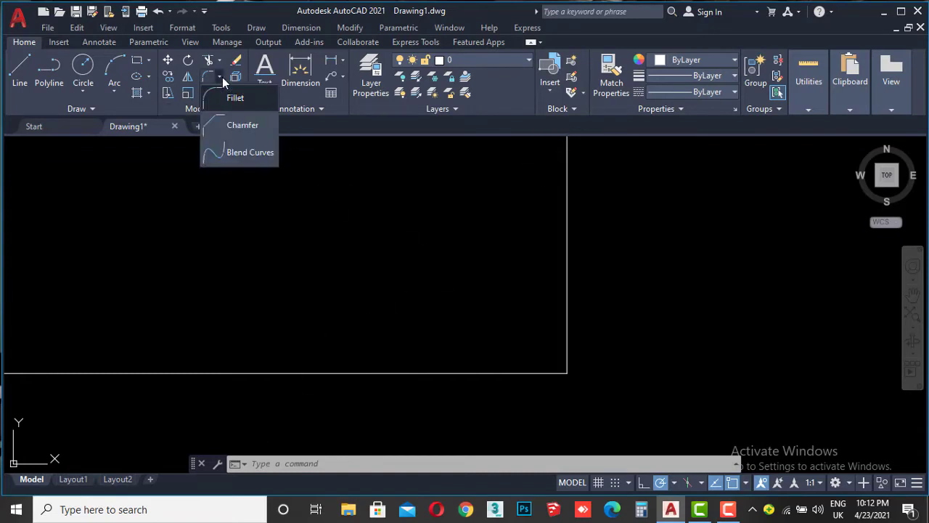
click(250, 125)
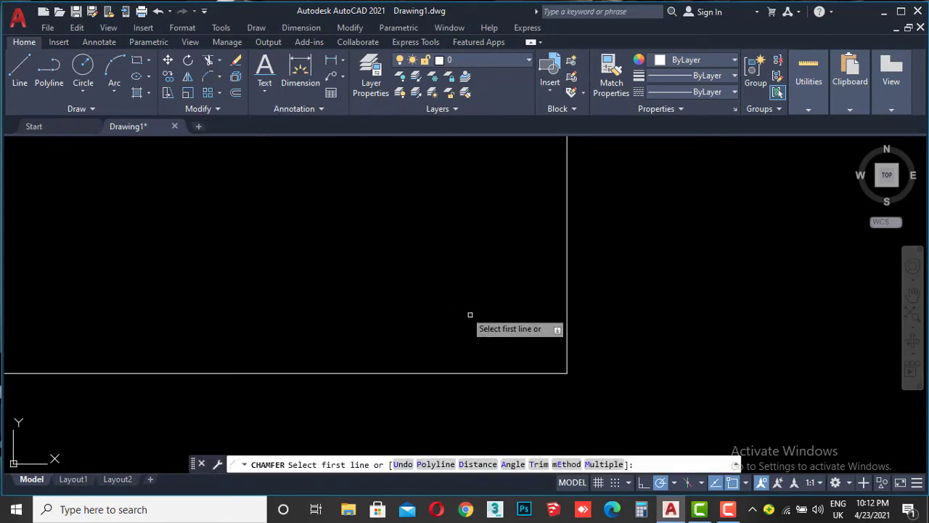
click(512, 465)
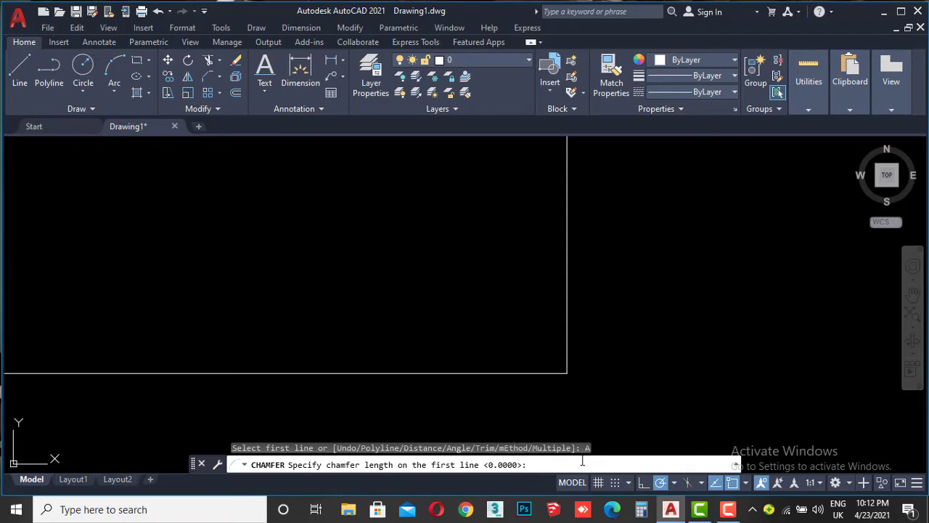
text(50)
key(Return)
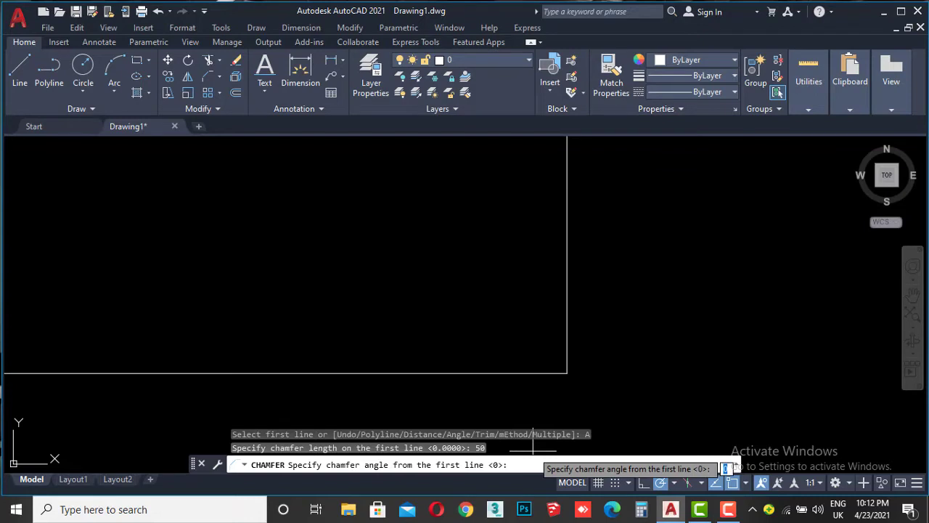
text(4)
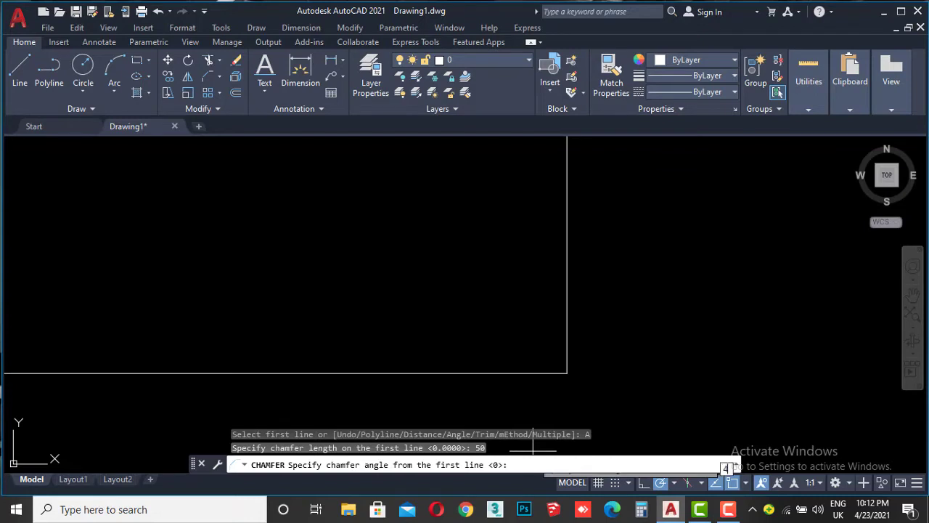
text(5)
key(Return)
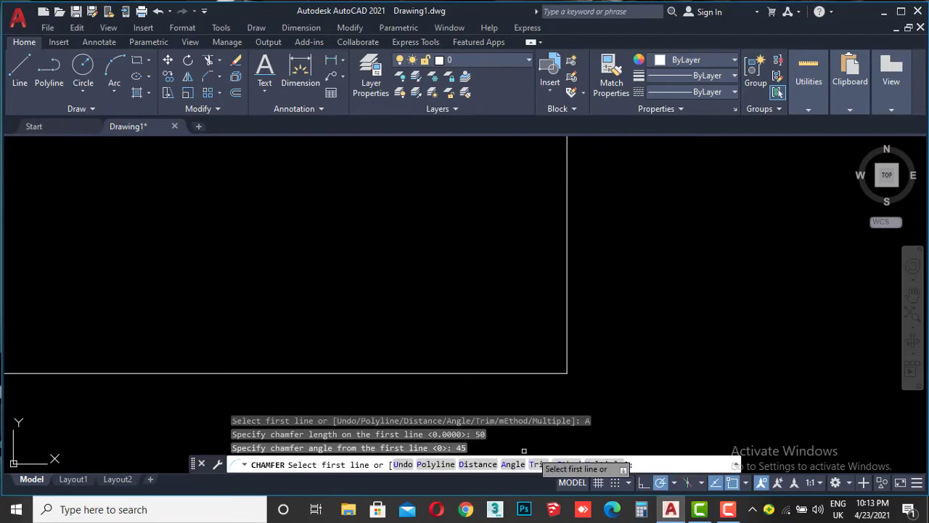
Chamfer the rectangle's bottom-right corner between its bottom and right edges.
click(369, 374)
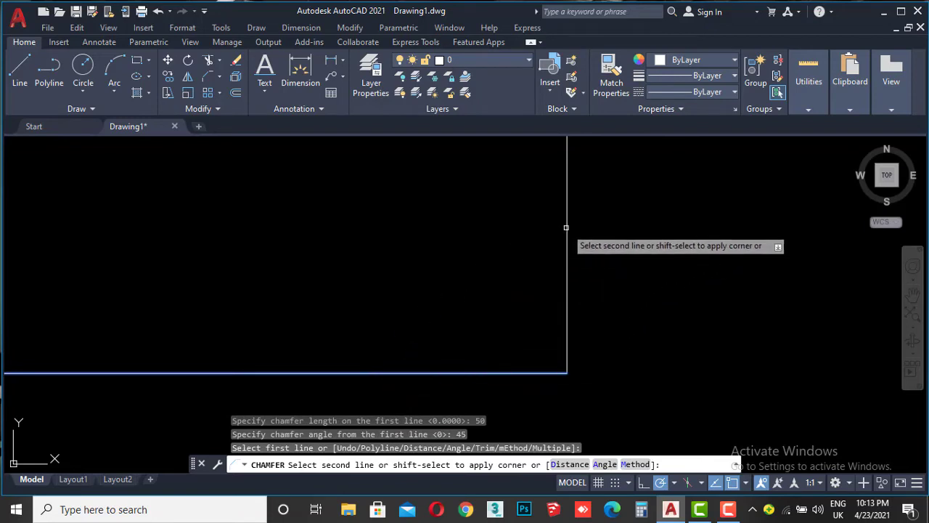
scroll(559, 236, down, 3)
scroll(574, 218, up, 3)
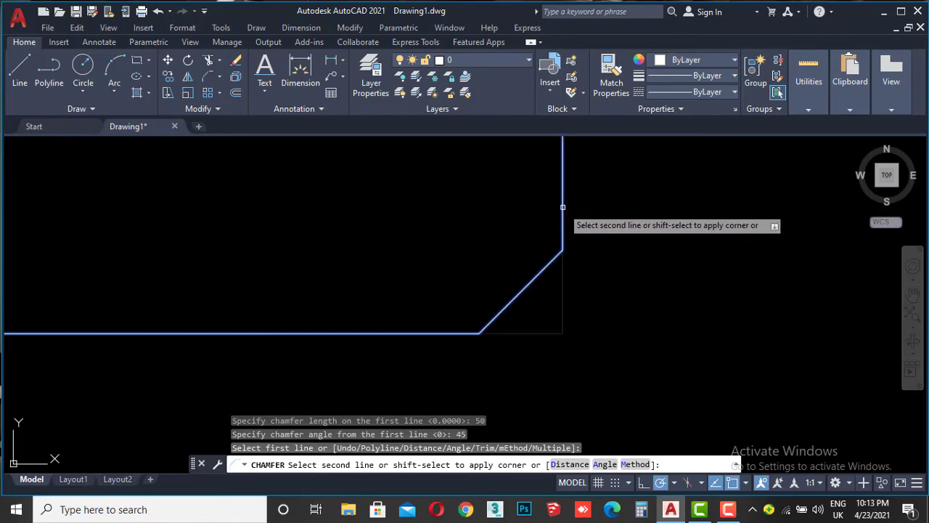
click(562, 207)
scroll(593, 266, down, 5)
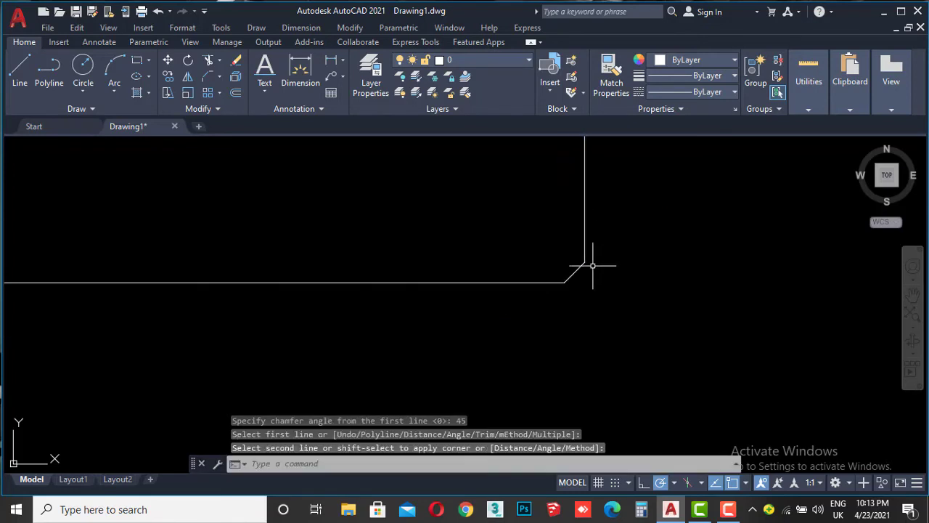
scroll(588, 266, up, 5)
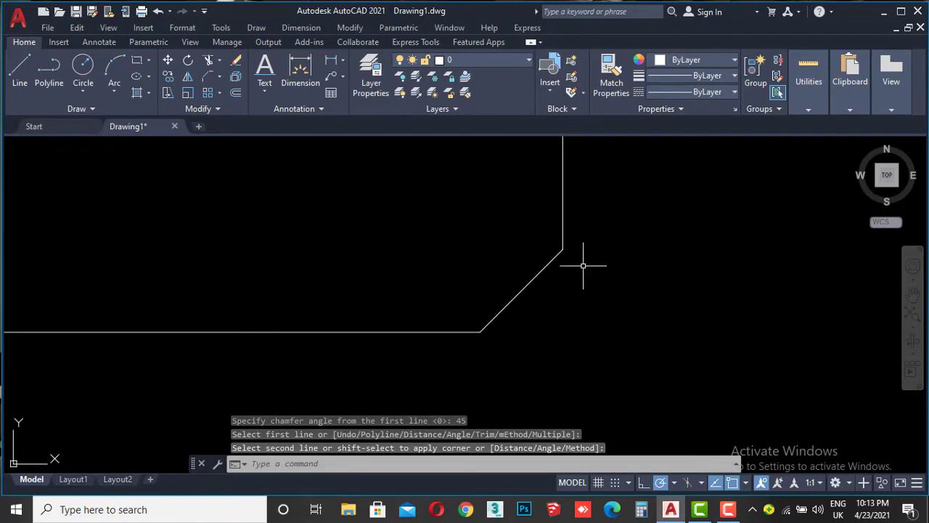
scroll(583, 265, down, 10)
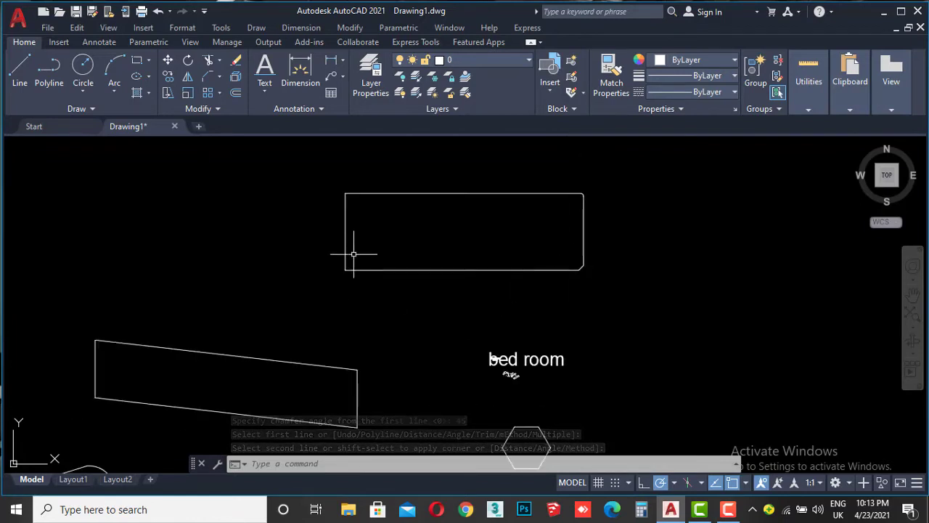
scroll(347, 253, up, 5)
scroll(331, 248, up, 2)
scroll(305, 240, up, 3)
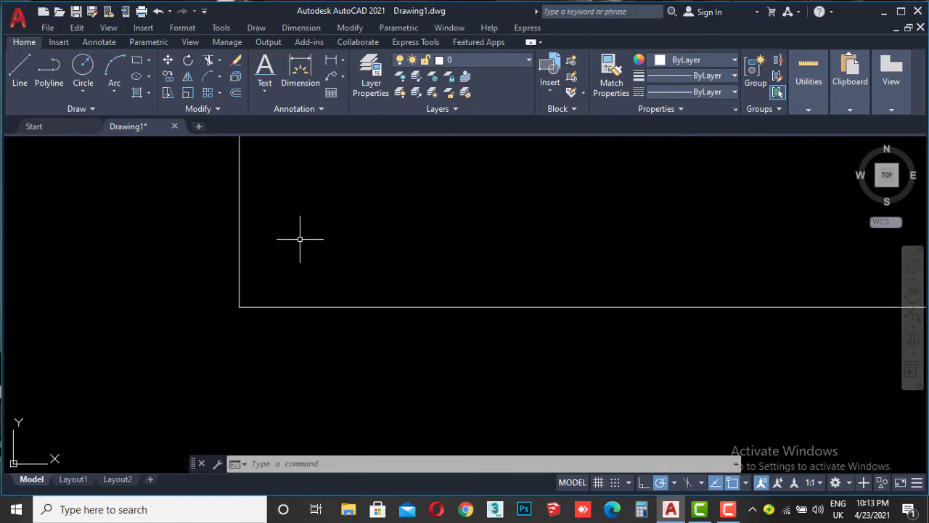
Set up a No-trim angle chamfer 80 long at 60 degrees.
click(207, 79)
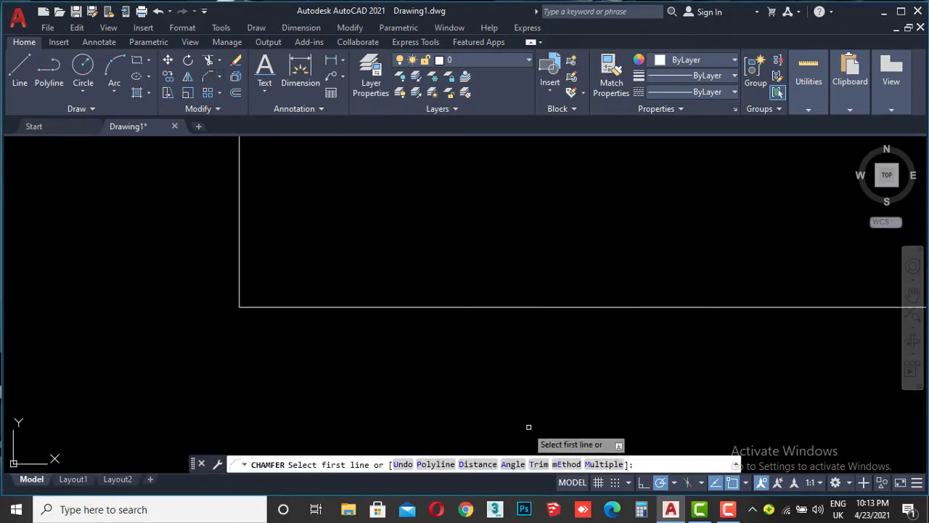
click(541, 465)
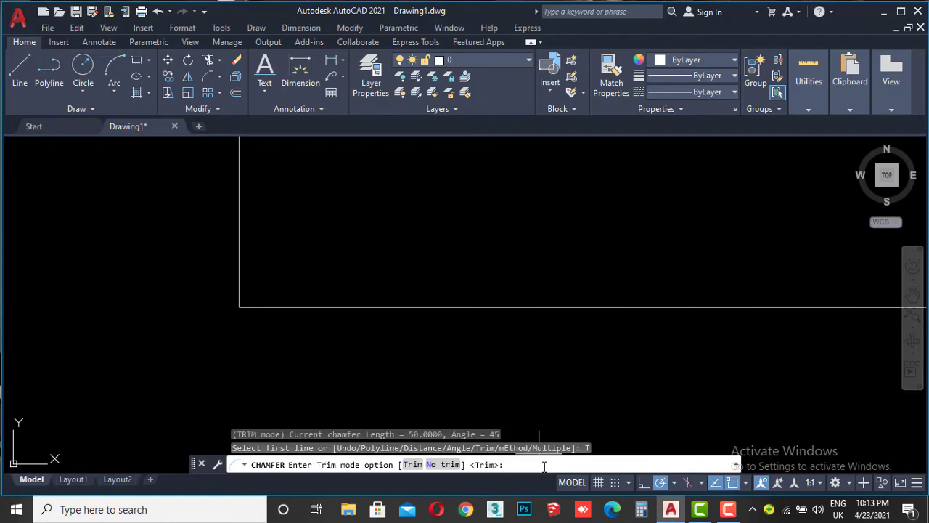
click(442, 466)
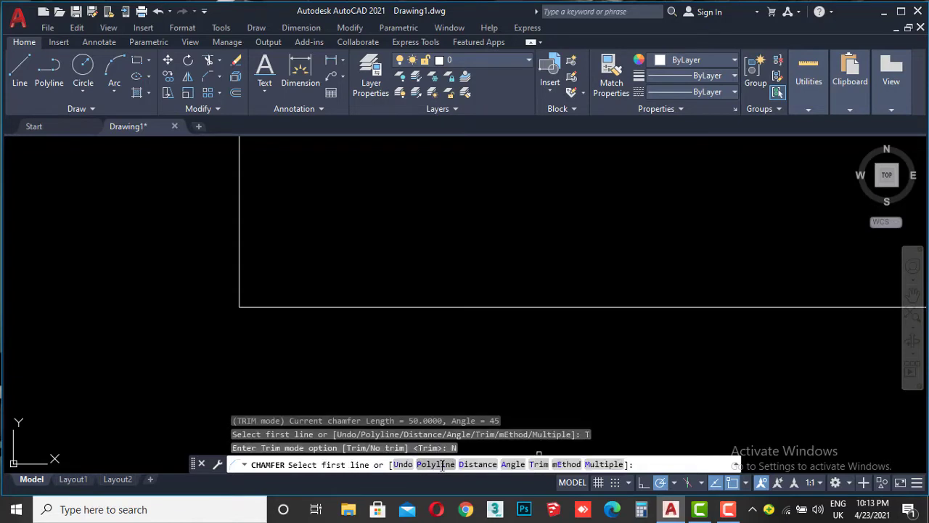
click(513, 465)
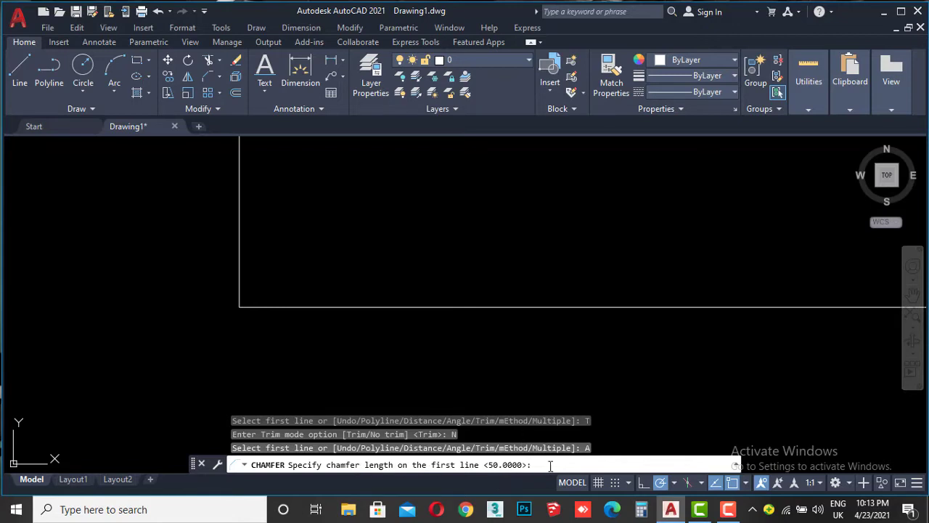
text( 80)
key(Return)
text(60)
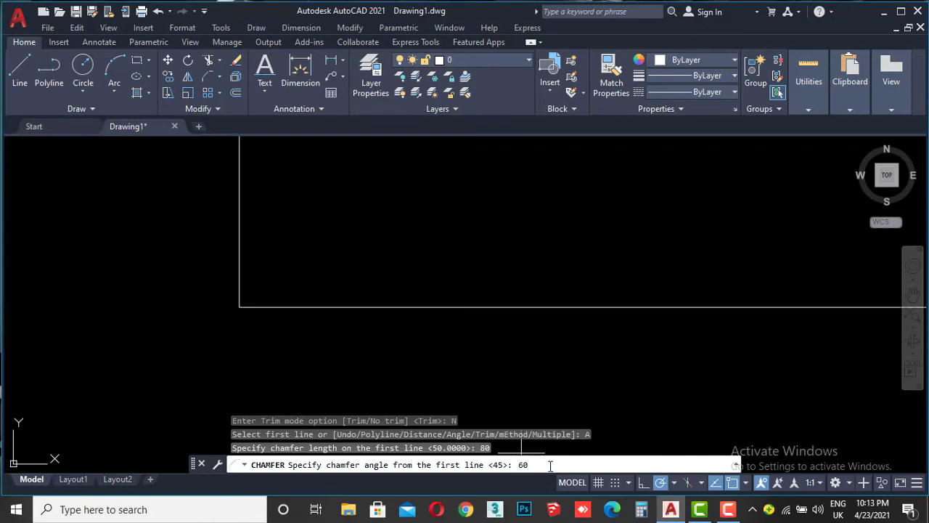
key(Return)
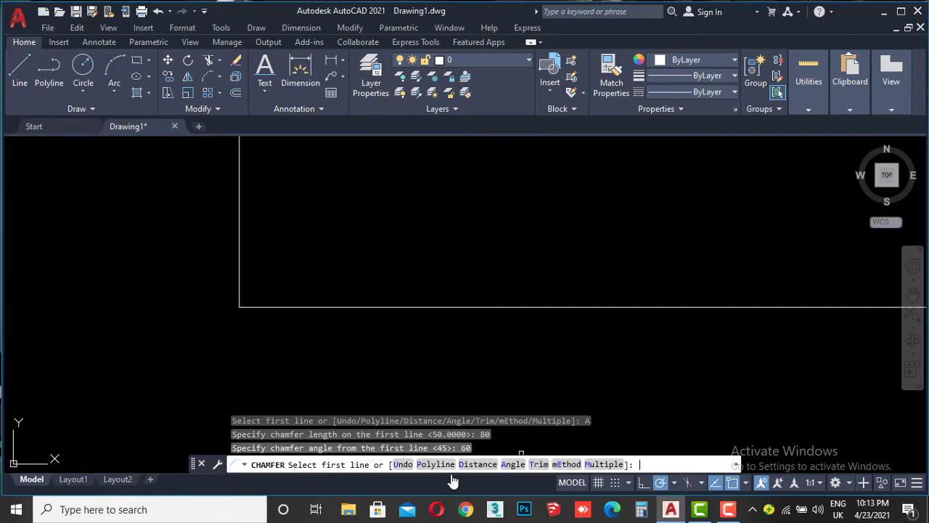
Apply the chamfer at the lower-left corner, starting from the rectangle's bottom edge.
click(438, 308)
scroll(440, 312, down, 5)
scroll(449, 291, up, 1)
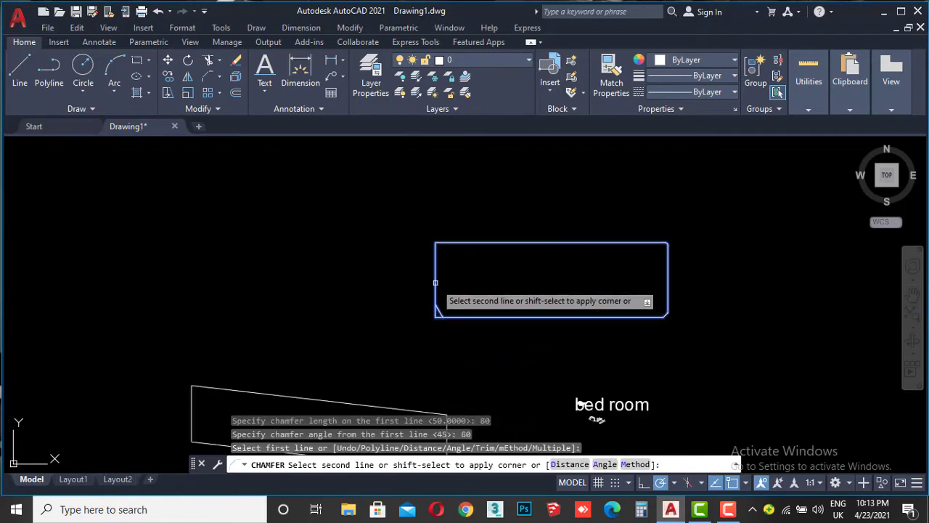
scroll(445, 302, up, 2)
scroll(432, 307, up, 2)
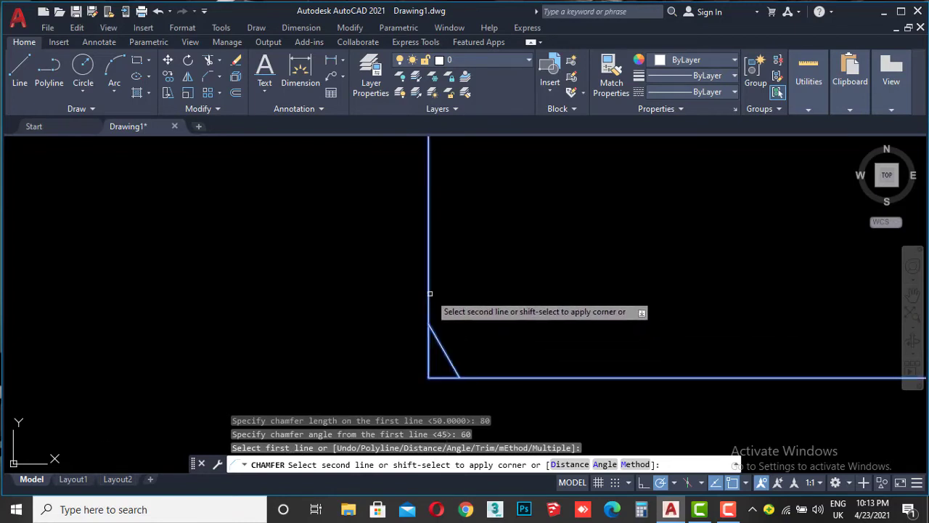
scroll(427, 377, up, 4)
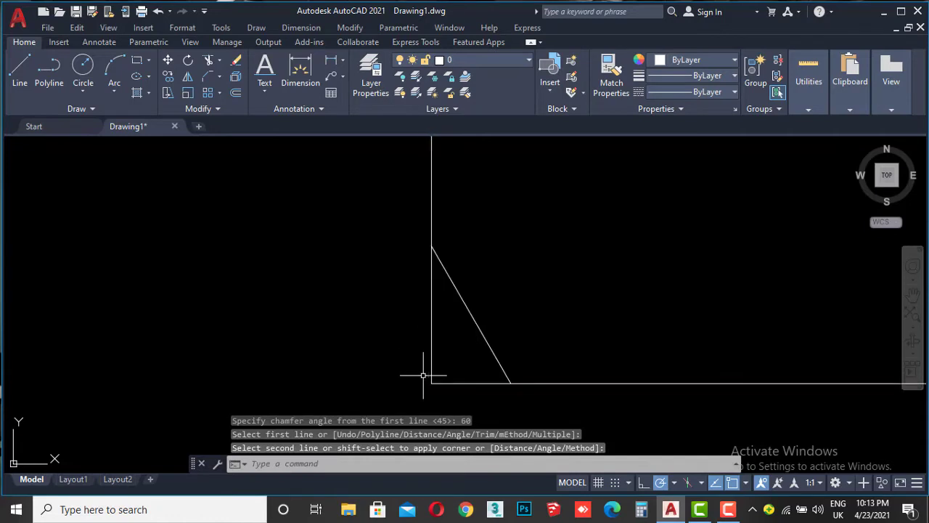
scroll(436, 376, up, 2)
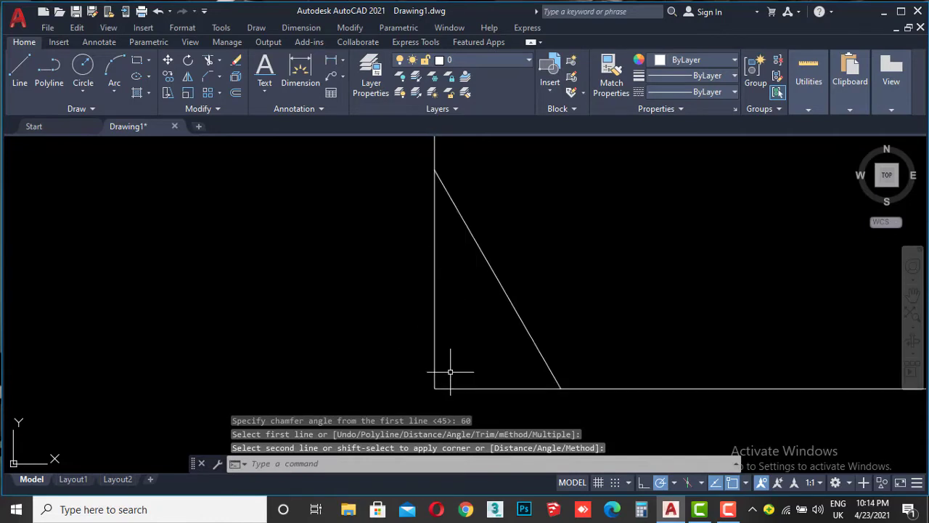
scroll(450, 370, down, 5)
scroll(477, 338, up, 4)
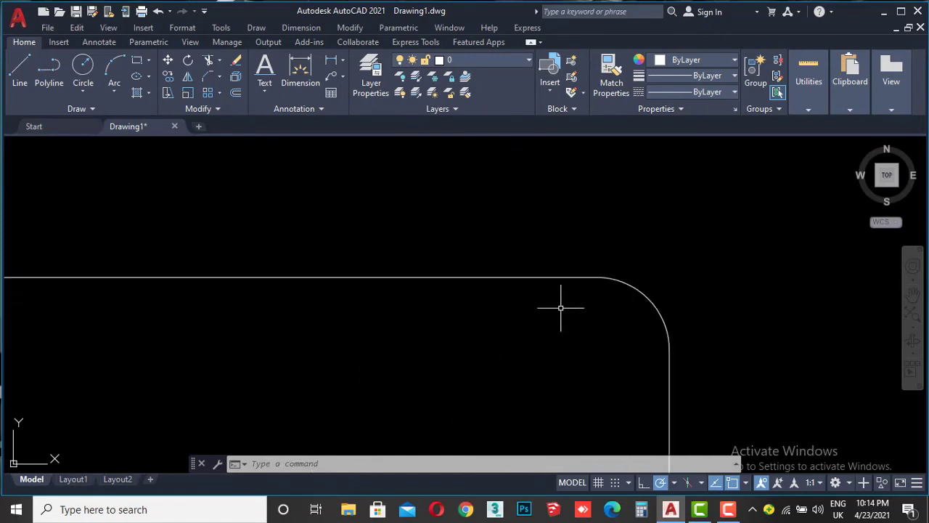
scroll(560, 308, up, 3)
scroll(618, 286, down, 2)
scroll(612, 284, down, 3)
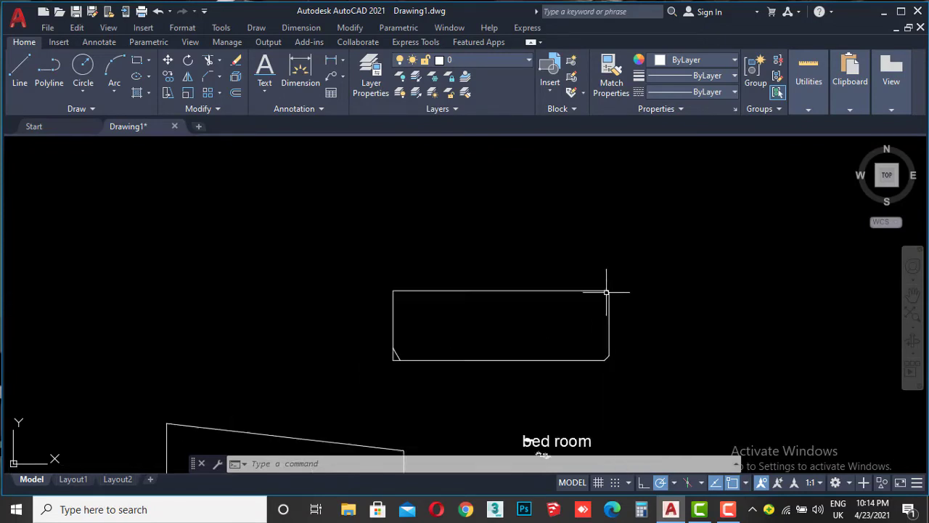
scroll(608, 290, down, 2)
scroll(557, 279, down, 2)
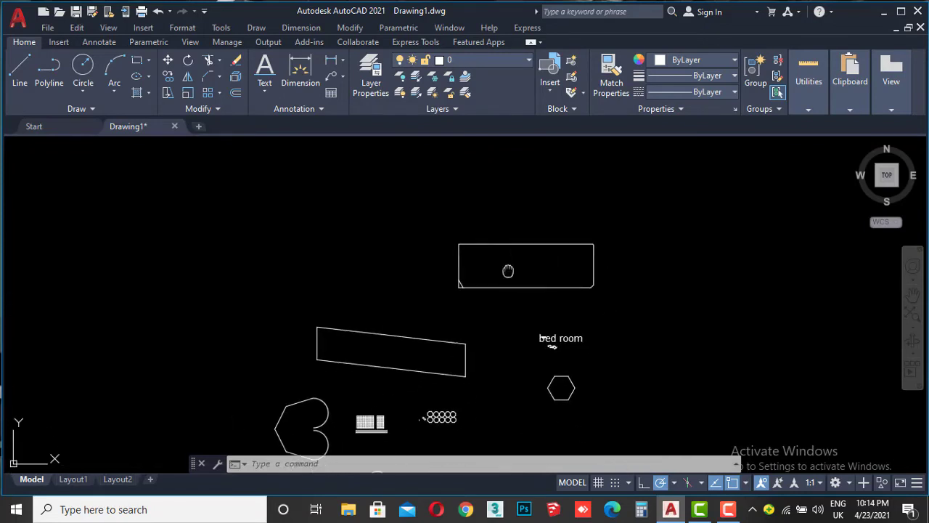
middle_drag(508, 270, 549, 278)
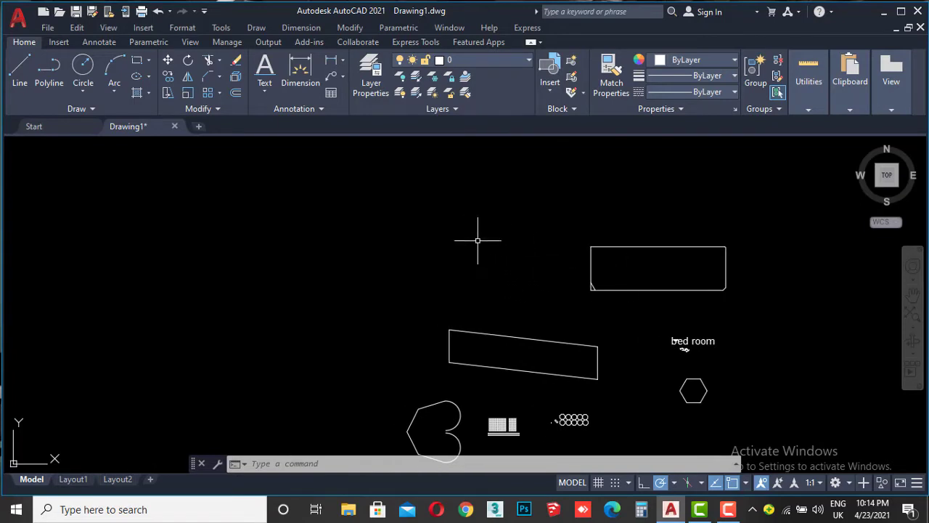
middle_drag(478, 241, 503, 287)
middle_drag(512, 345, 490, 285)
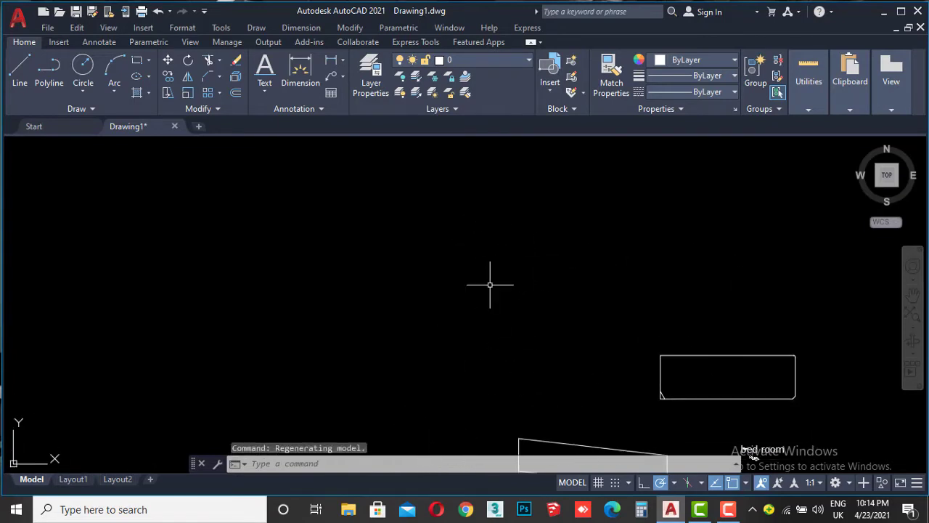
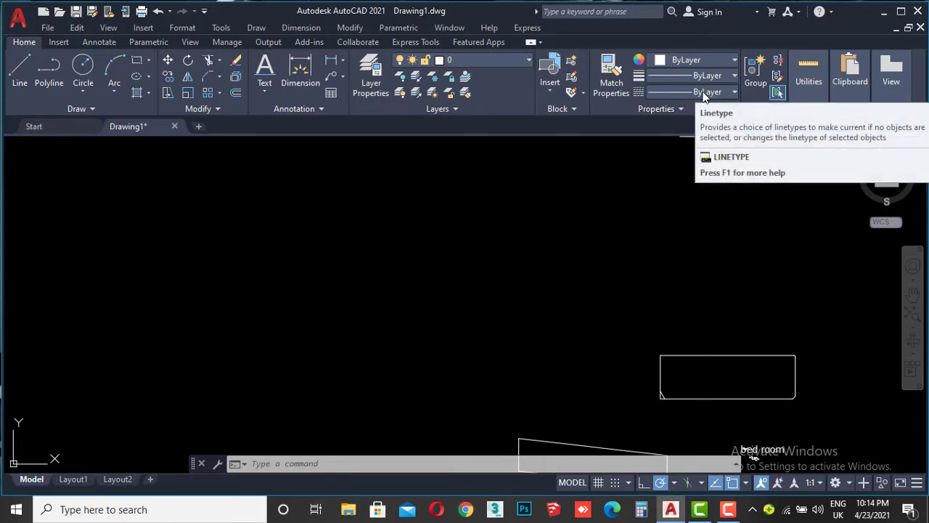
Load the PHANTOM2 linetype through Linetype Manager's Load or Reload Linetypes list.
click(703, 92)
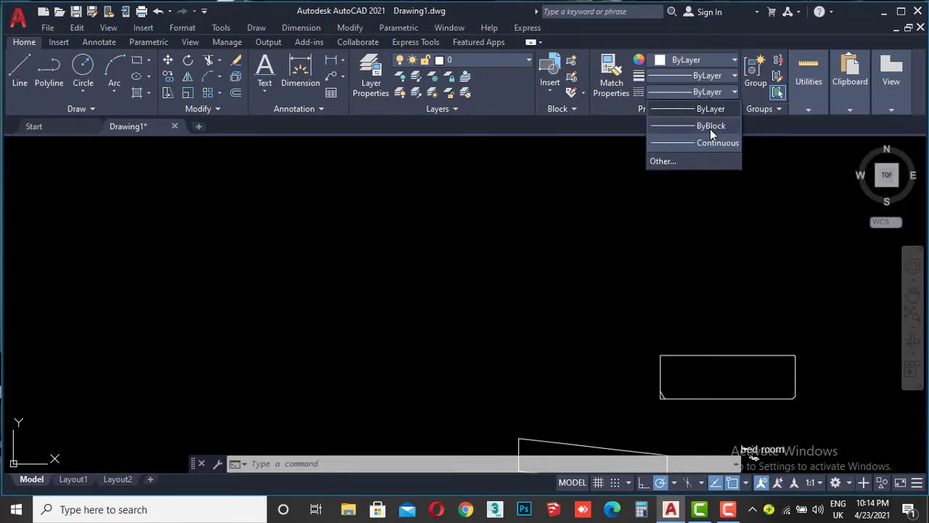
click(679, 161)
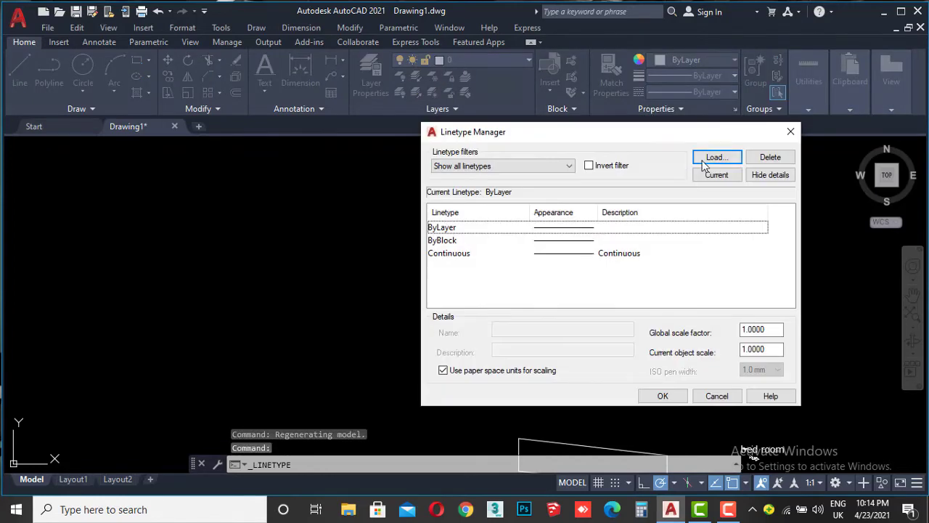
click(715, 158)
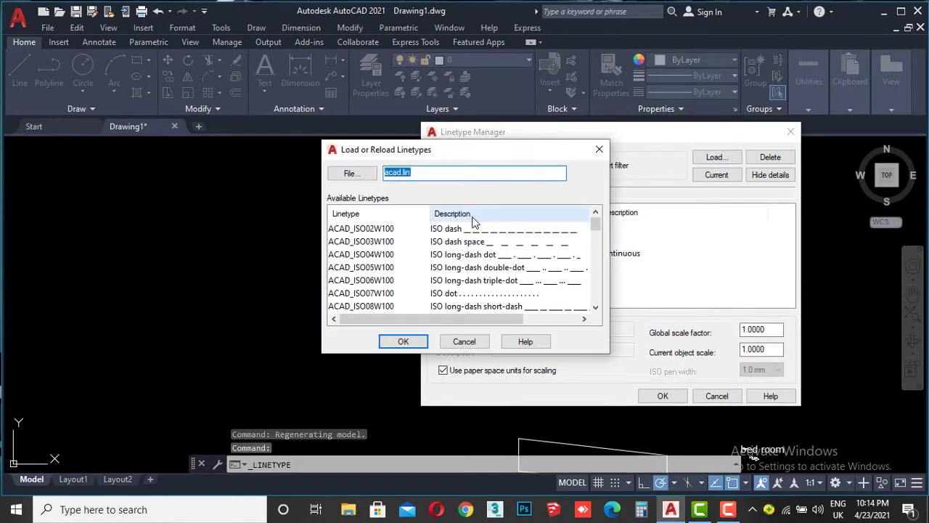
scroll(478, 231, down, 1)
scroll(479, 234, down, 1)
scroll(481, 236, down, 1)
scroll(494, 247, down, 2)
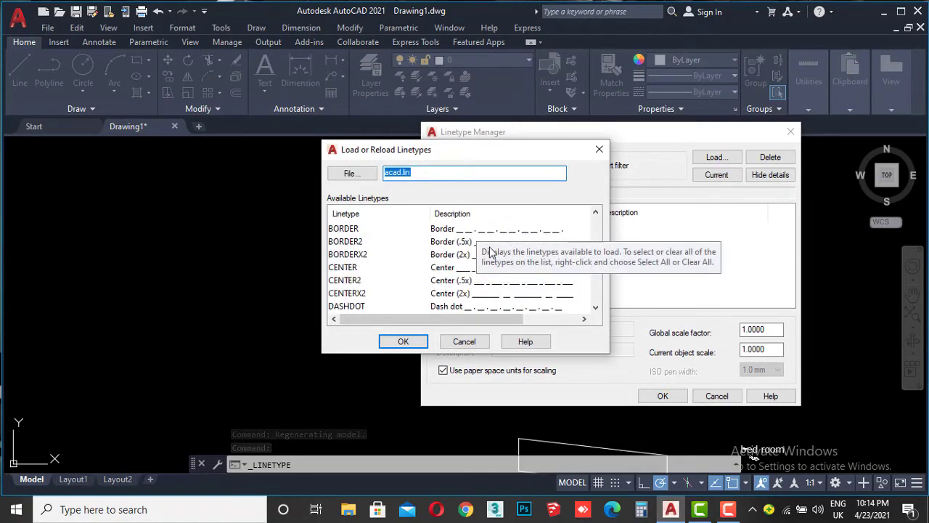
scroll(508, 258, down, 1)
scroll(554, 288, down, 3)
scroll(537, 289, down, 3)
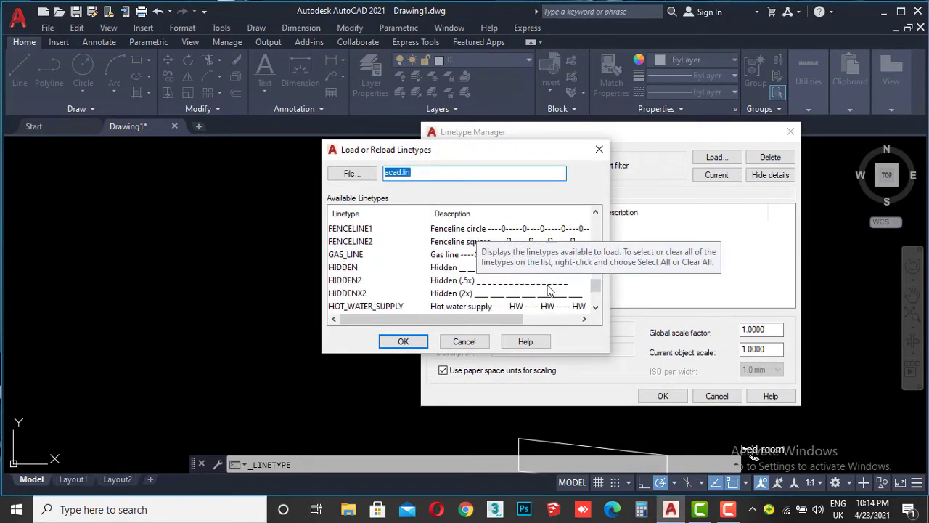
scroll(492, 289, down, 2)
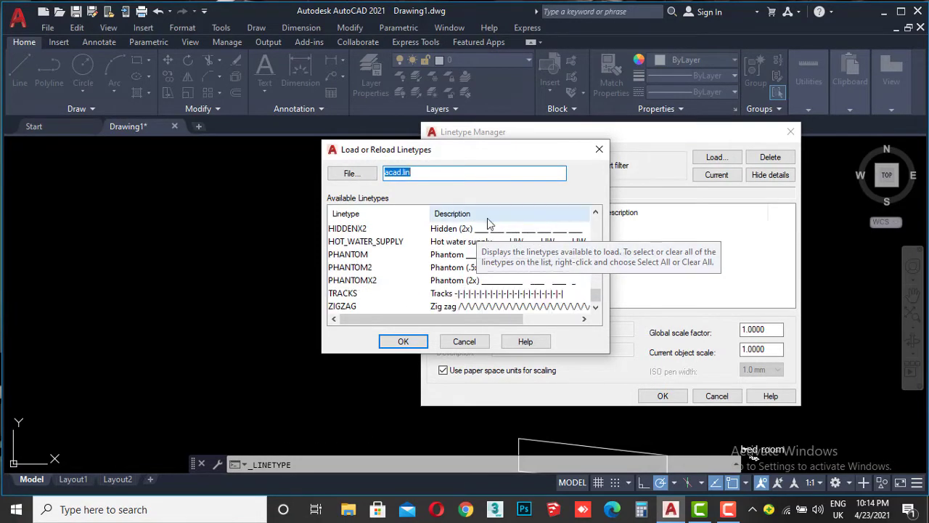
click(500, 270)
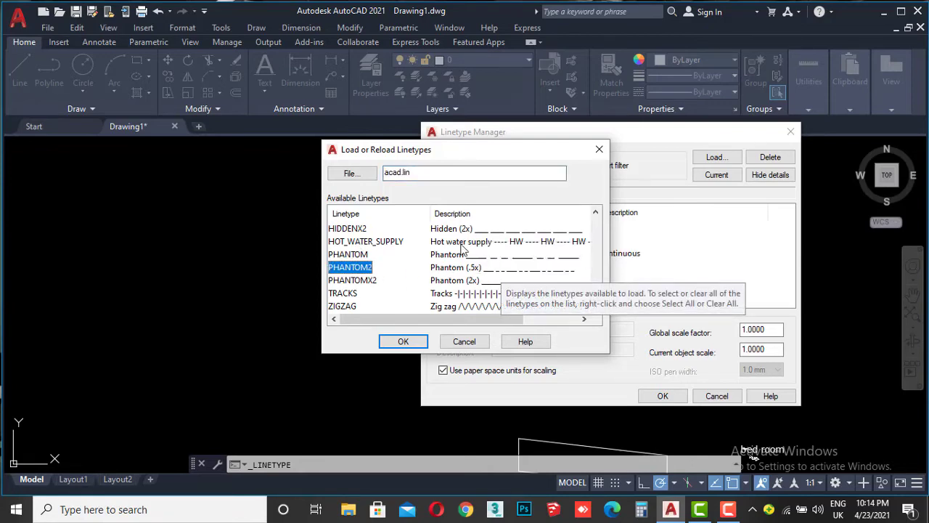
click(404, 341)
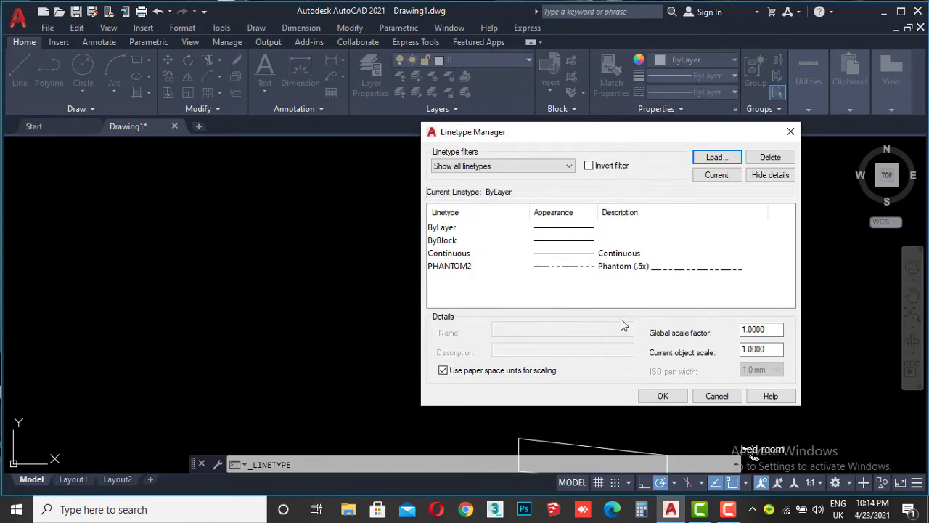
Close Linetype Manager and make PHANTOM2 the current linetype.
click(672, 396)
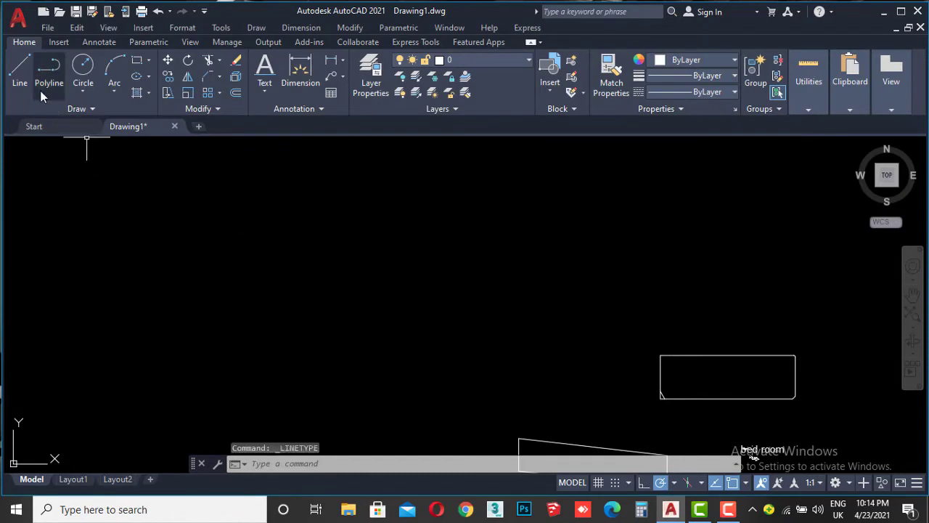
click(704, 92)
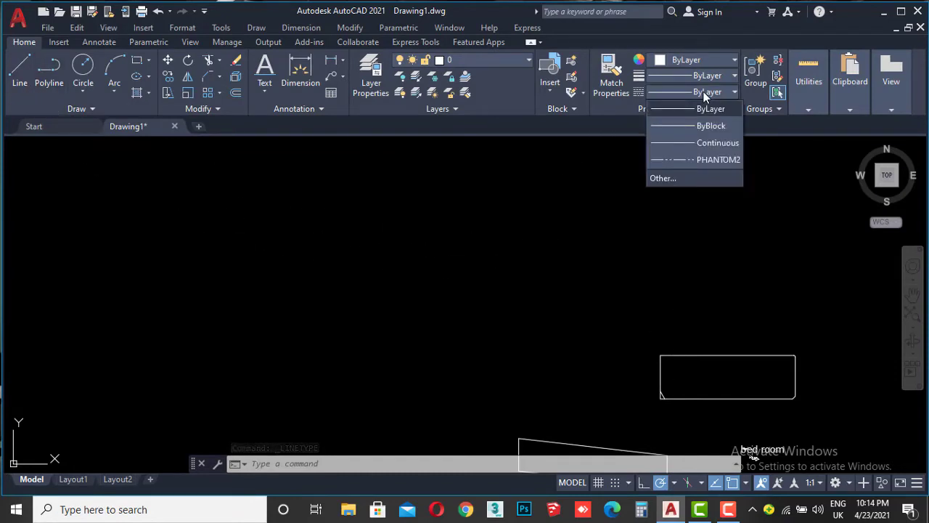
click(716, 159)
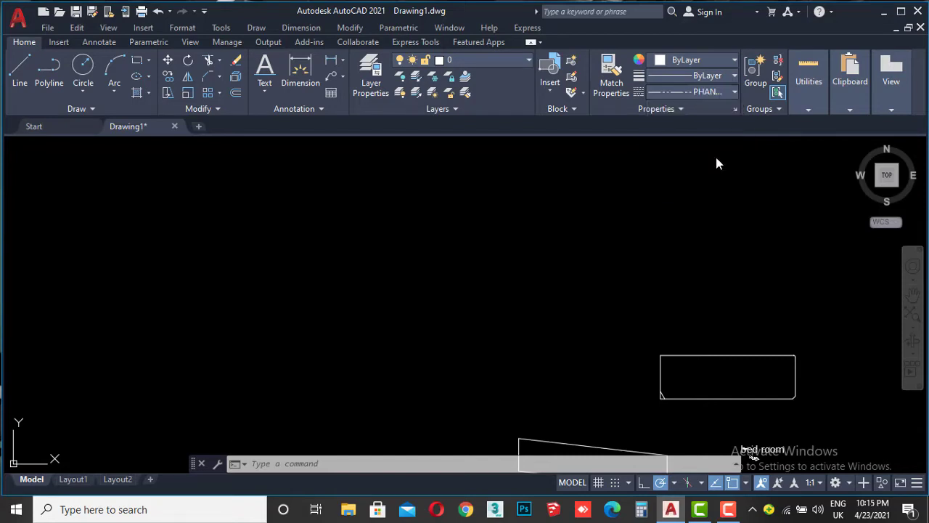
Draw a long horizontal PHANTOM2 line from left to right and recentre the view on it.
click(22, 78)
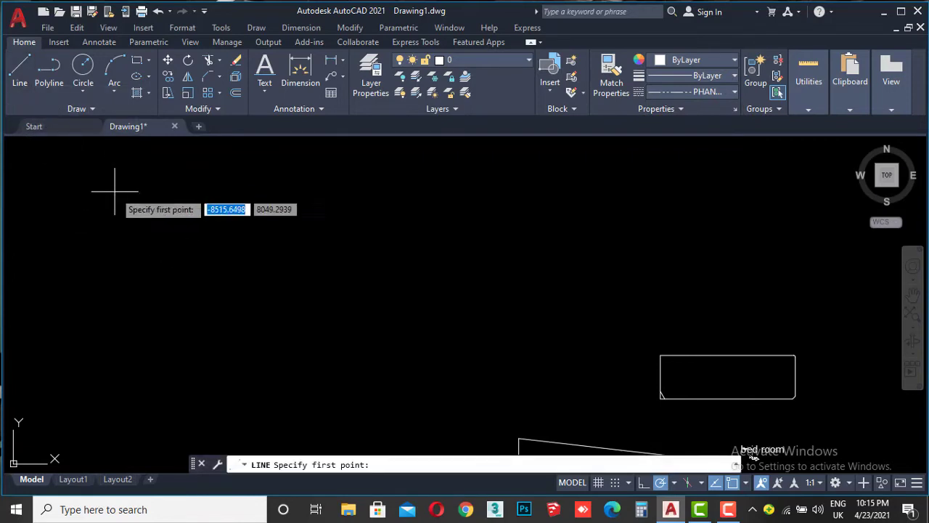
click(140, 214)
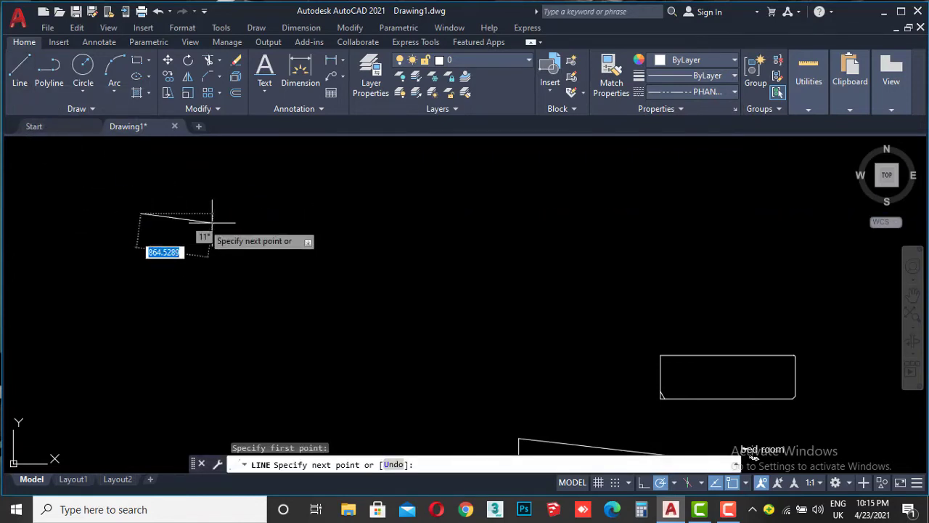
click(764, 213)
key(Return)
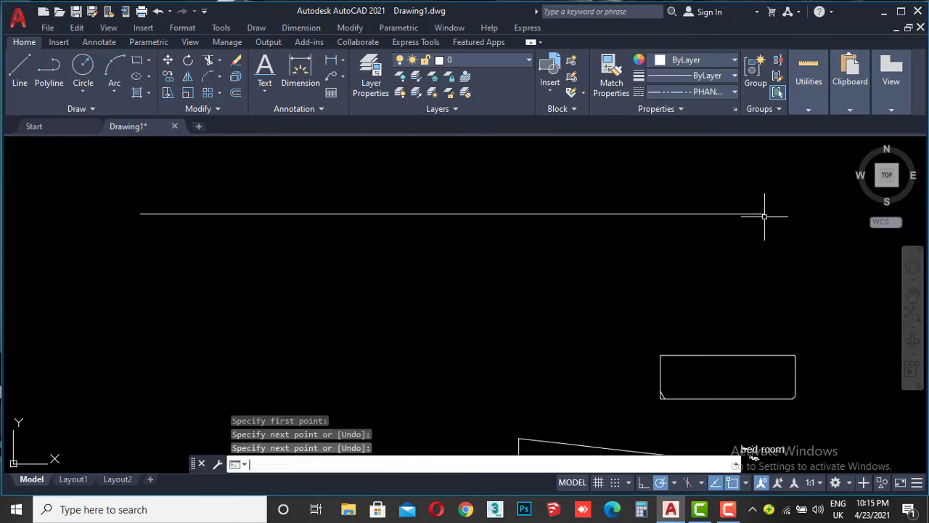
scroll(546, 245, up, 2)
scroll(529, 291, up, 1)
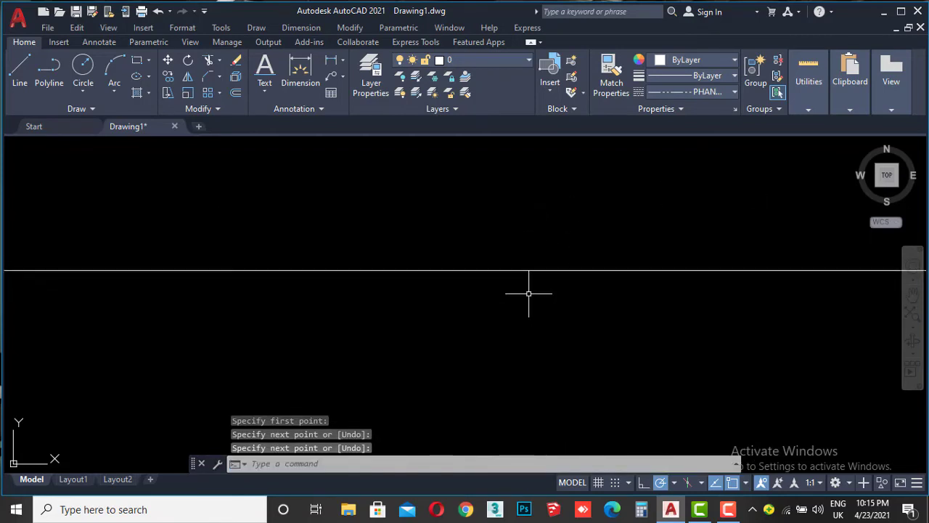
scroll(508, 232, up, 1)
scroll(508, 233, down, 3)
scroll(519, 222, down, 2)
scroll(525, 216, up, 2)
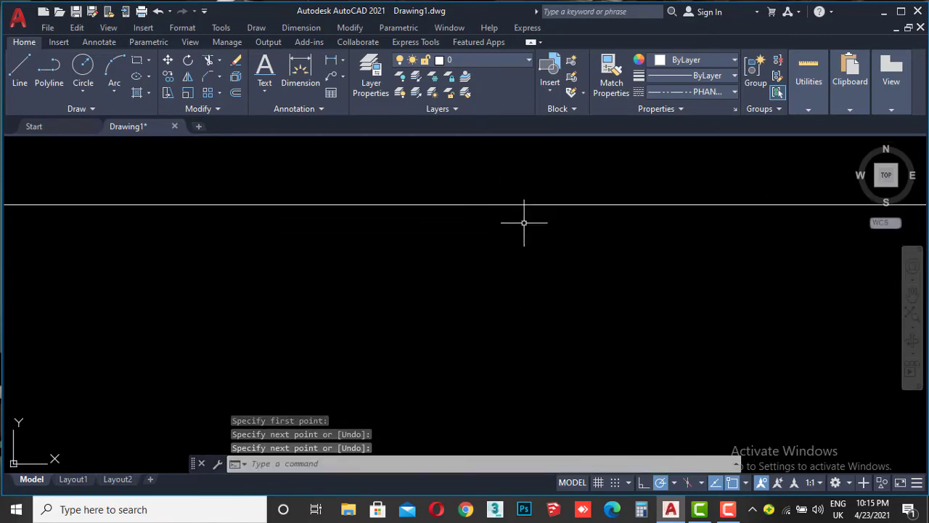
scroll(528, 216, up, 3)
scroll(527, 216, down, 2)
scroll(564, 215, down, 1)
scroll(564, 215, down, 1)
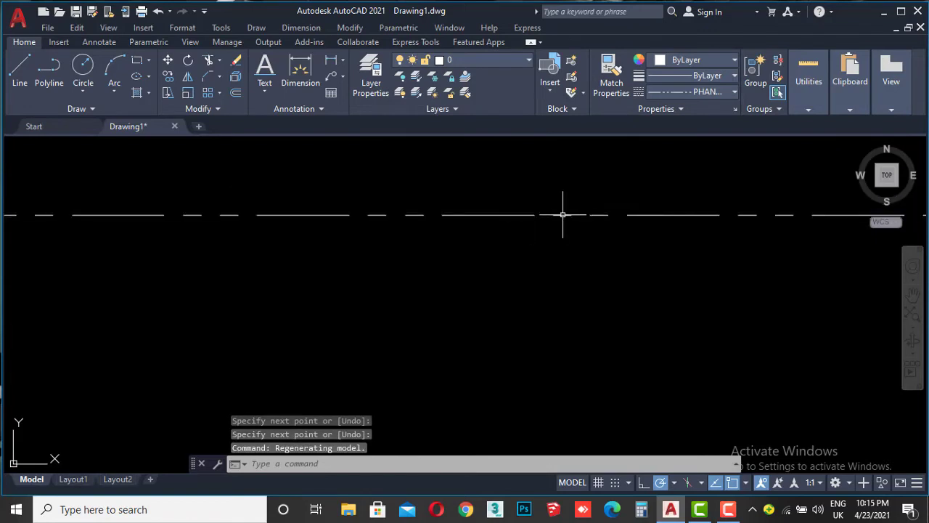
scroll(565, 218, down, 1)
scroll(559, 212, up, 1)
scroll(550, 211, down, 1)
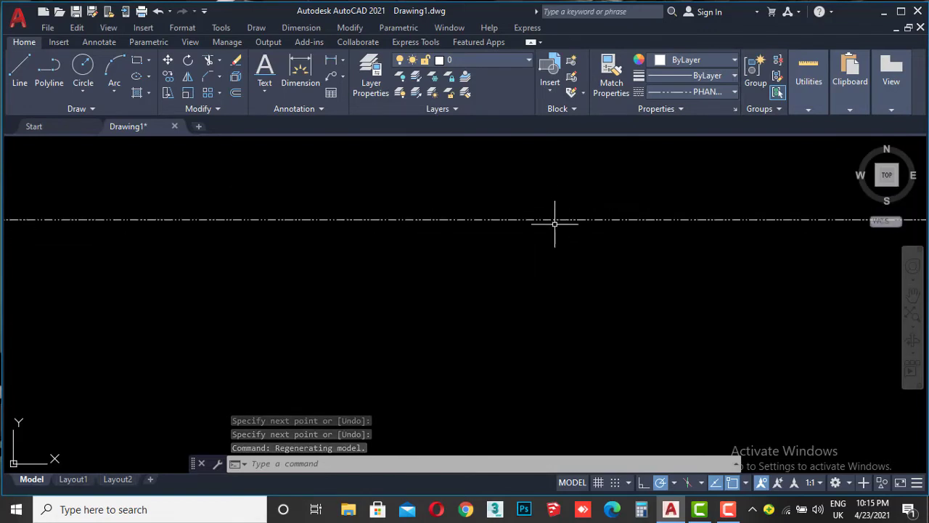
scroll(581, 214, up, 2)
scroll(574, 232, up, 1)
scroll(521, 320, up, 2)
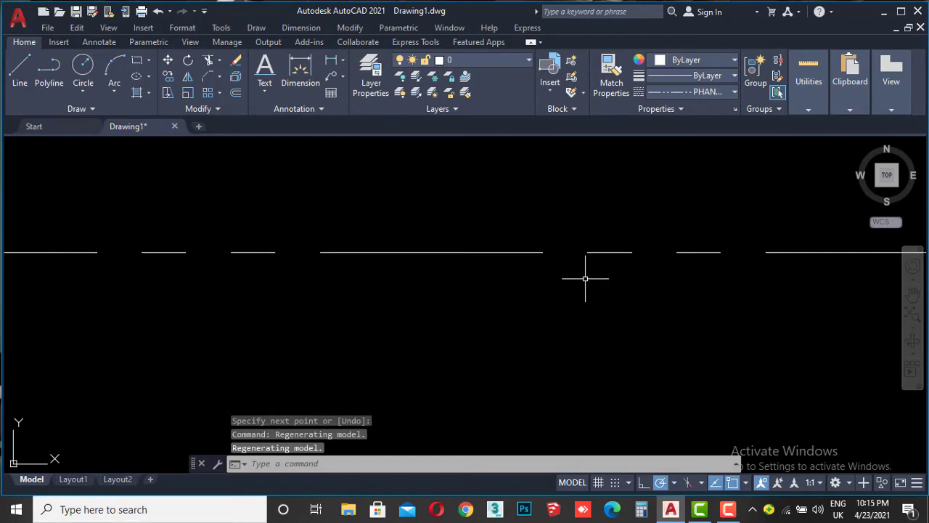
scroll(560, 275, down, 1)
scroll(559, 273, down, 1)
scroll(573, 286, down, 1)
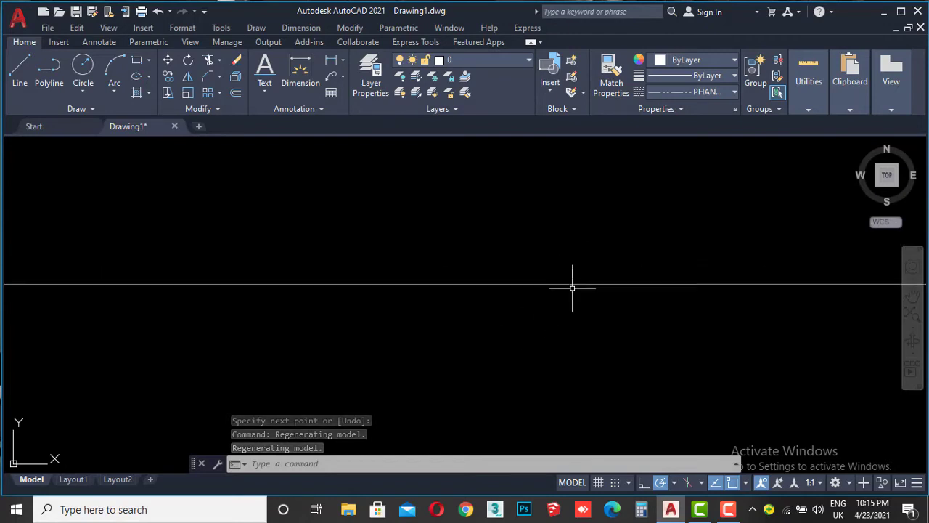
scroll(573, 289, down, 1)
scroll(617, 280, up, 2)
scroll(558, 223, up, 1)
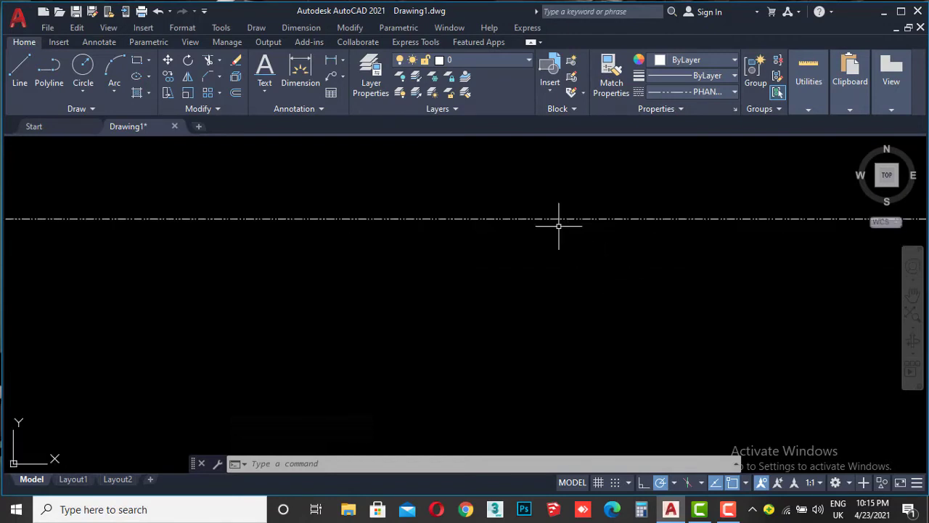
scroll(558, 223, up, 2)
middle_drag(534, 212, 539, 259)
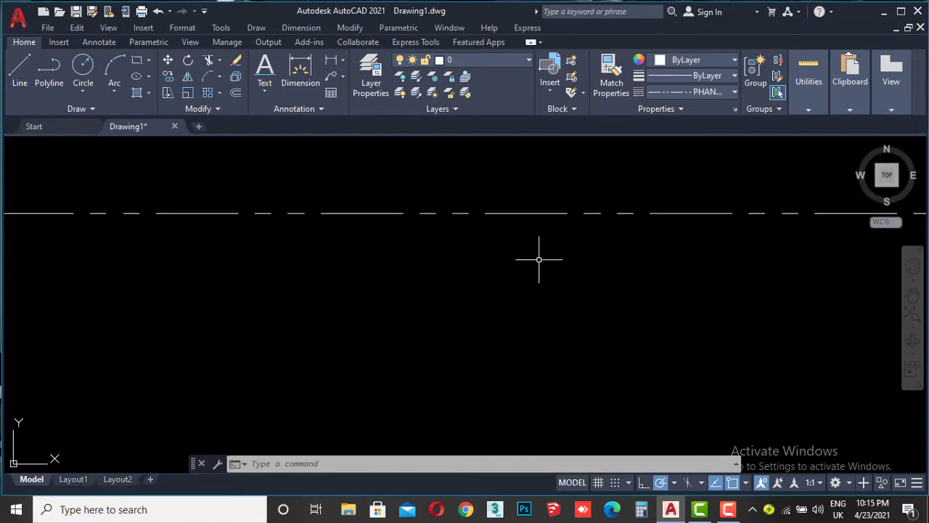
scroll(539, 259, down, 1)
scroll(538, 259, down, 1)
scroll(539, 259, down, 3)
scroll(539, 259, up, 2)
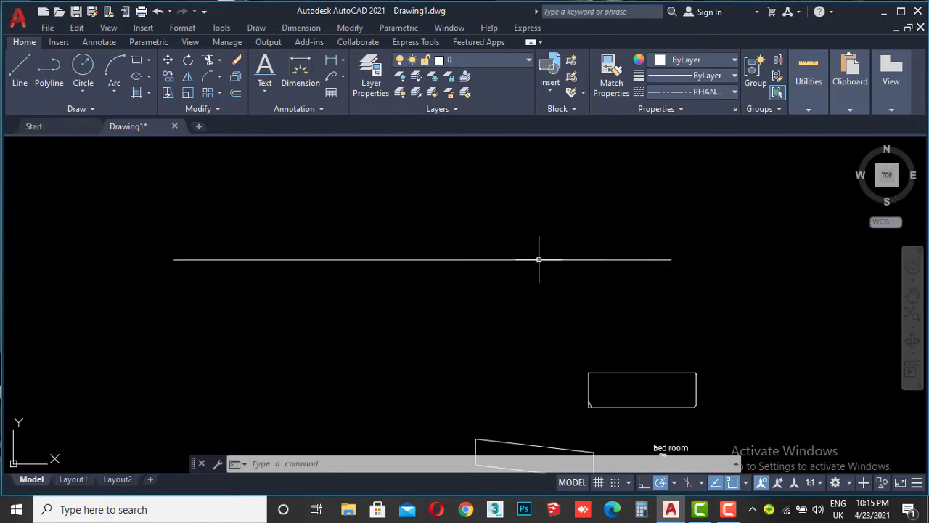
scroll(538, 259, up, 2)
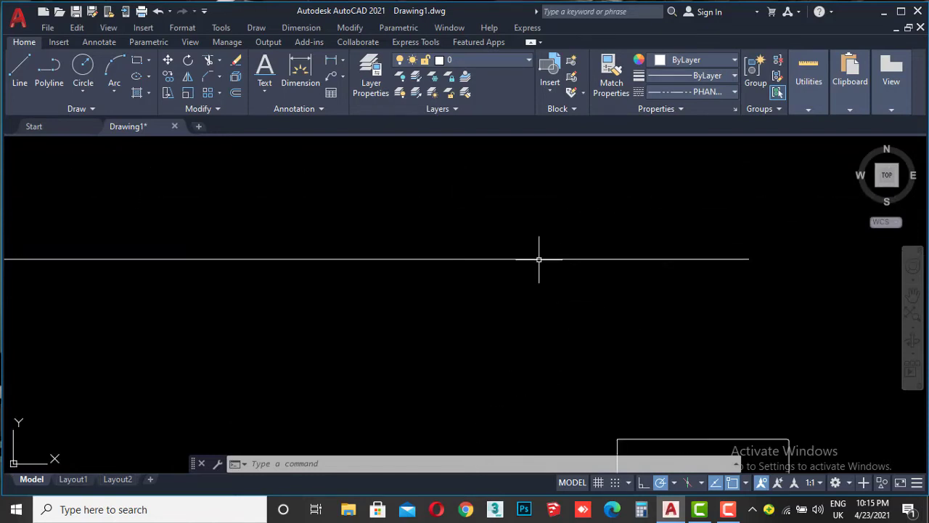
Change the global scale factor in Linetype Manager and apply it.
click(705, 92)
click(692, 179)
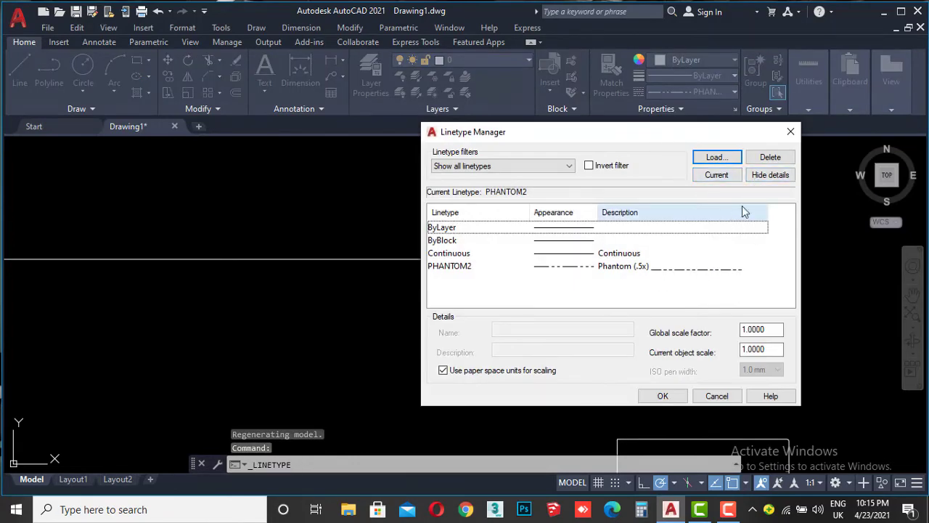
click(770, 175)
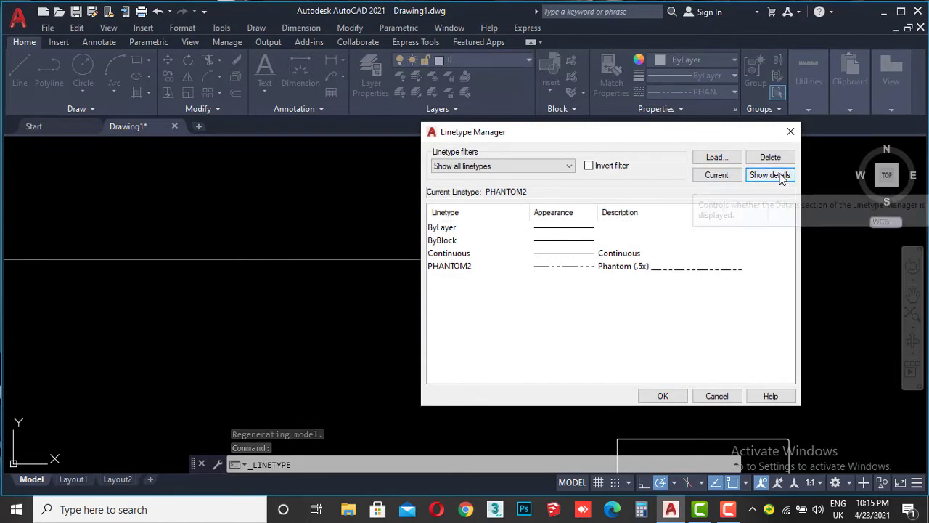
click(771, 175)
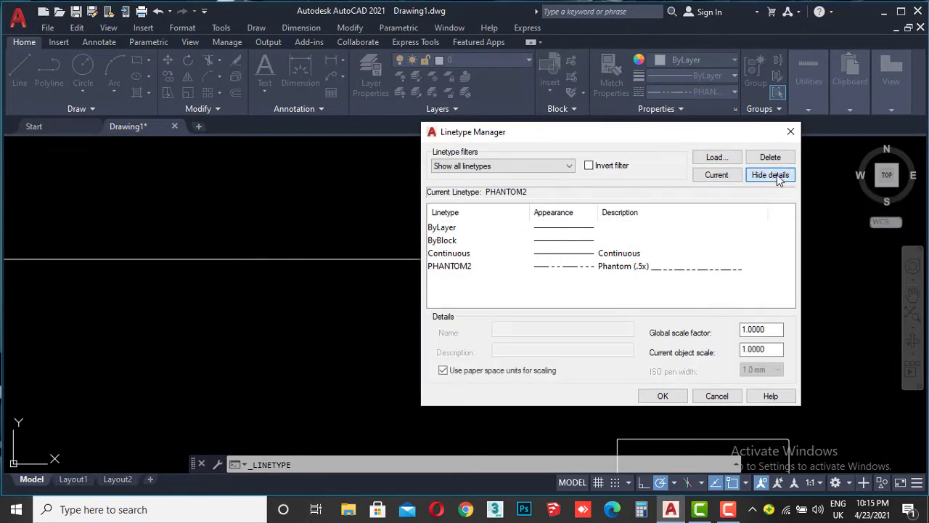
double_click(767, 329)
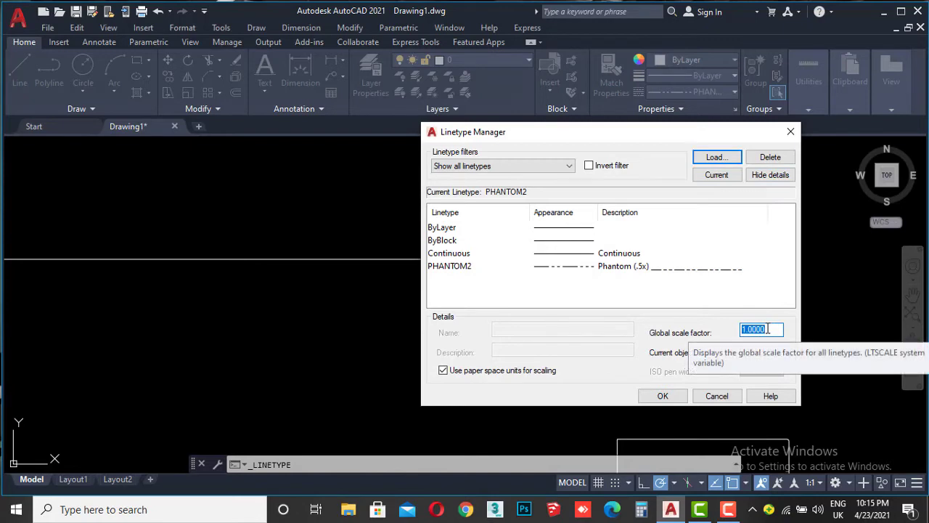
text(10)
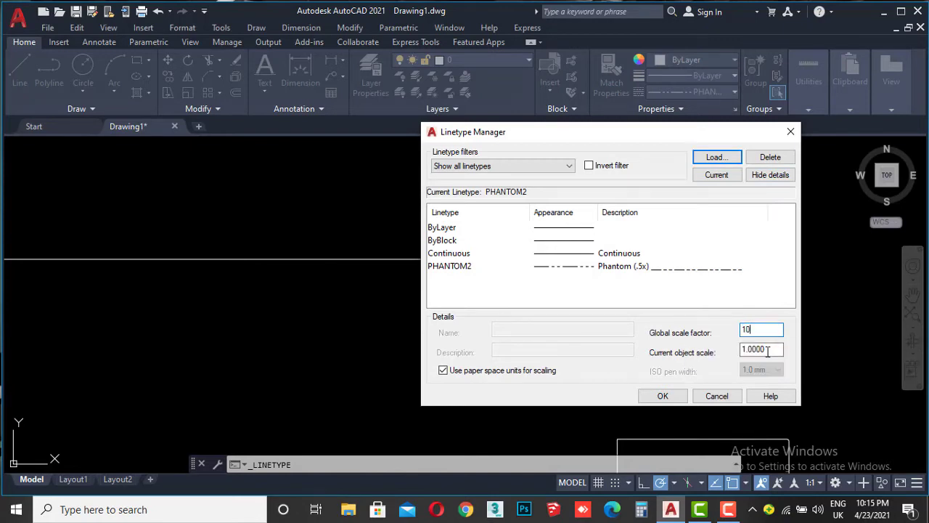
text(10)
click(672, 395)
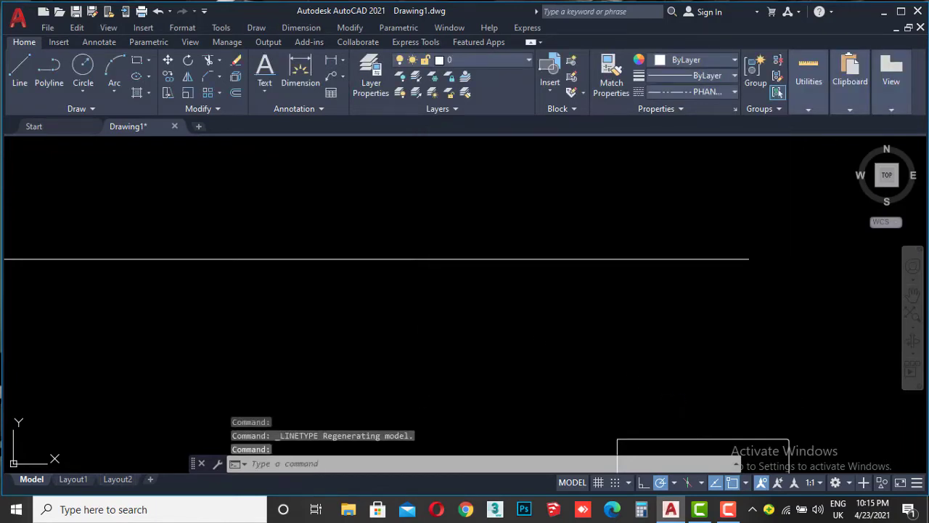
scroll(436, 275, up, 2)
scroll(430, 271, up, 2)
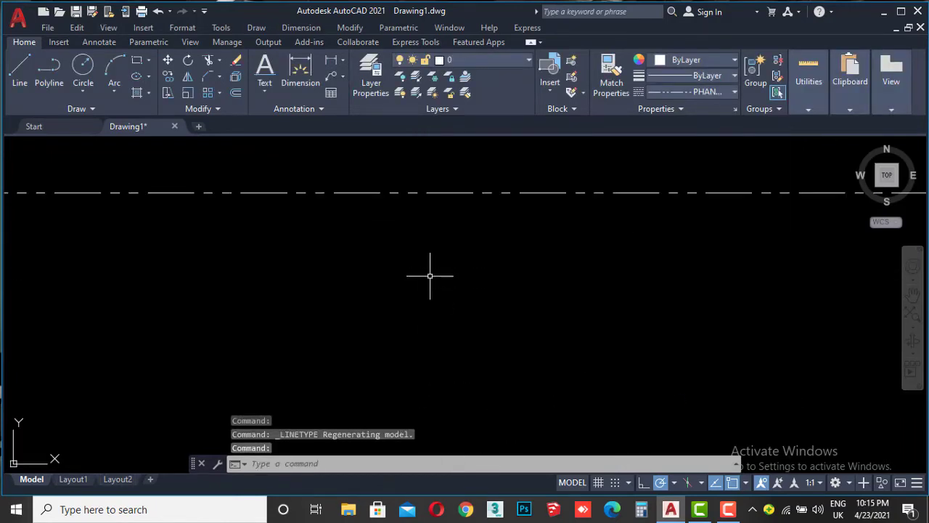
scroll(430, 271, down, 2)
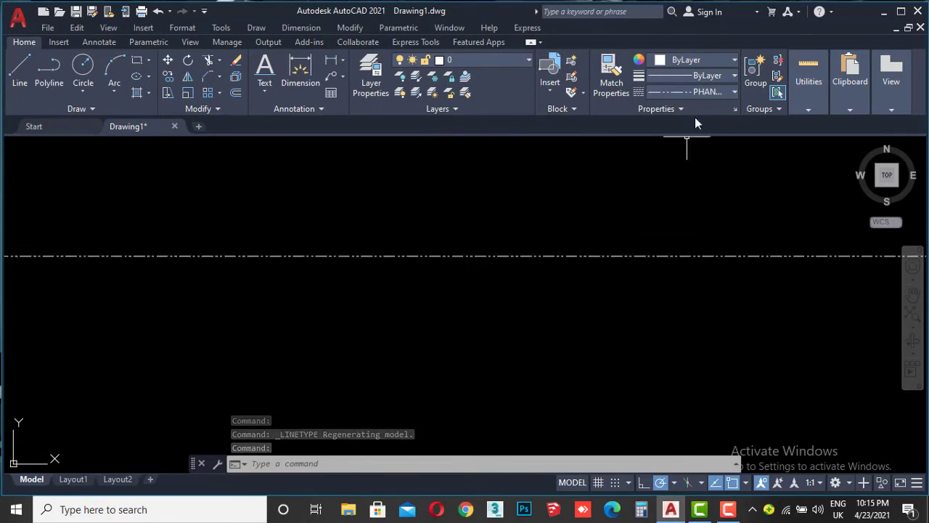
Set both the global and current object linetype scales to 30.
click(704, 92)
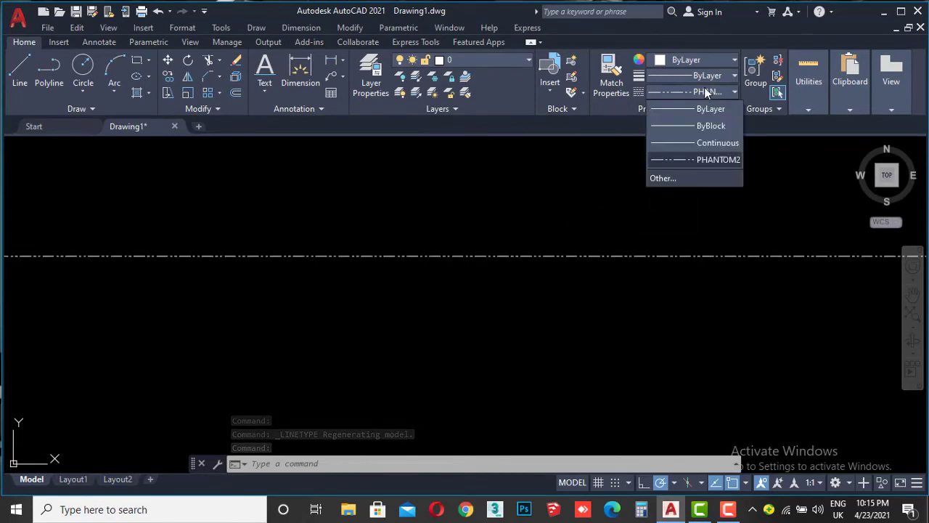
click(683, 178)
double_click(760, 331)
text(30)
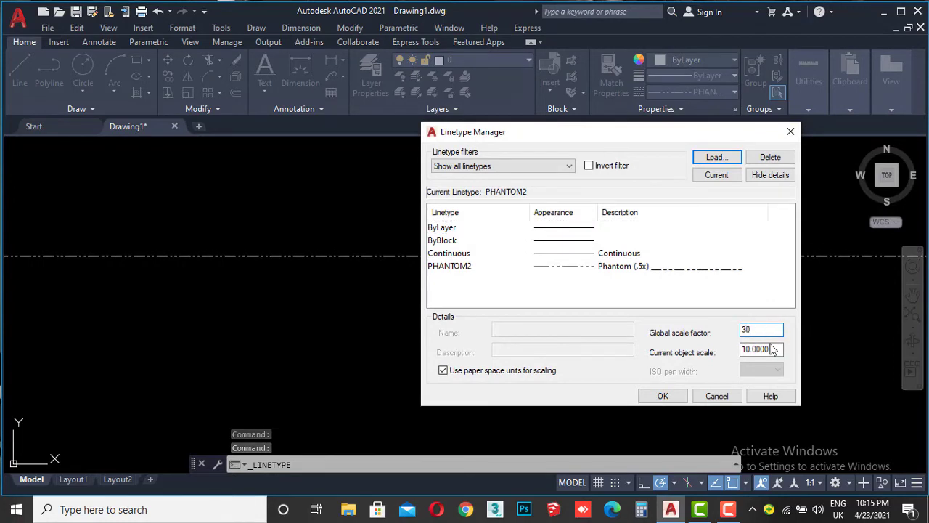
double_click(772, 349)
text(30)
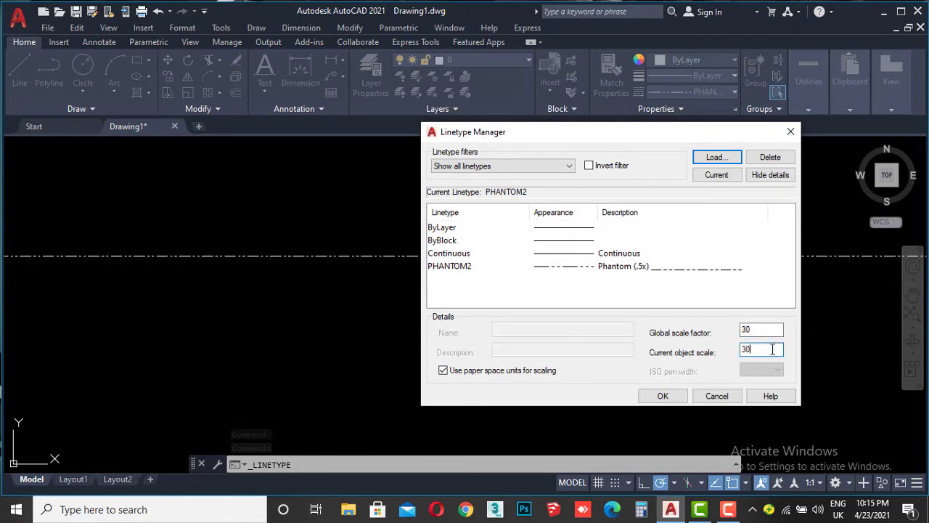
click(663, 395)
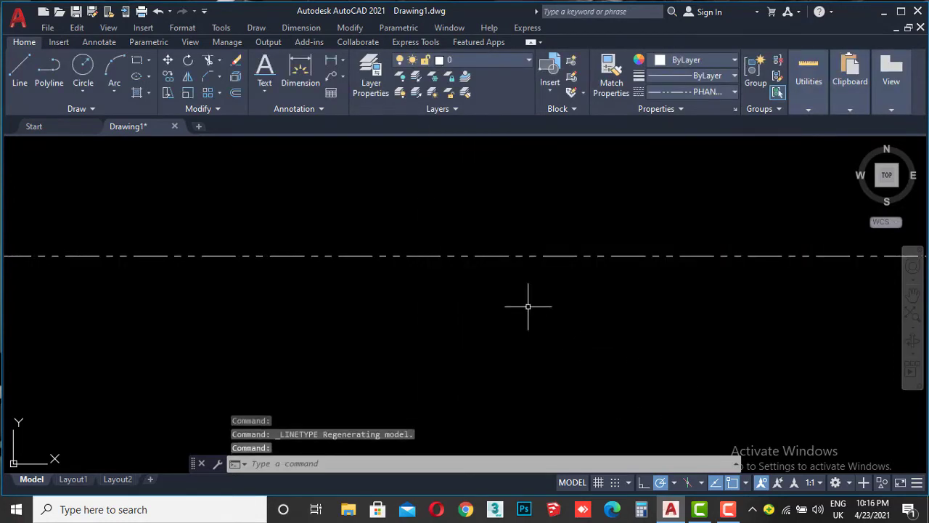
scroll(436, 270, down, 5)
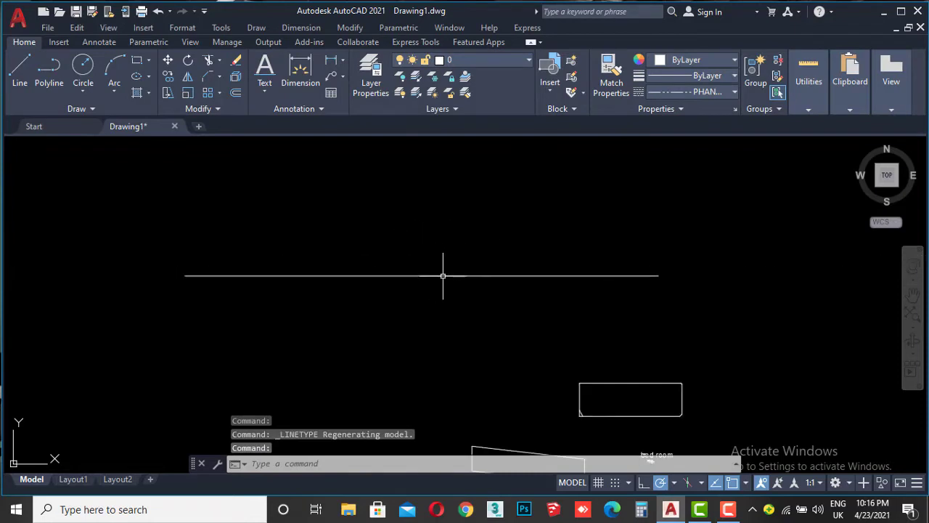
Delete the horizontal phantom line from the drawing.
click(460, 241)
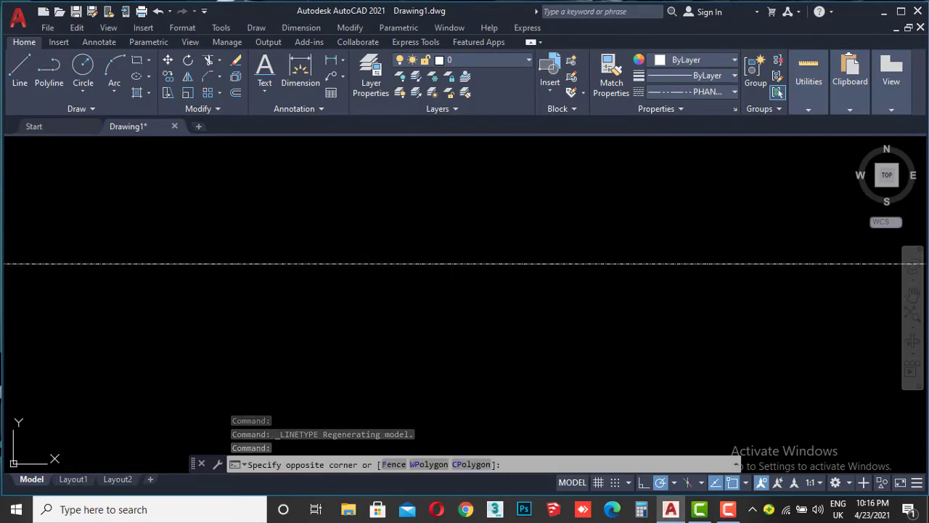
click(429, 286)
key(Delete)
scroll(431, 269, down, 2)
scroll(443, 288, down, 3)
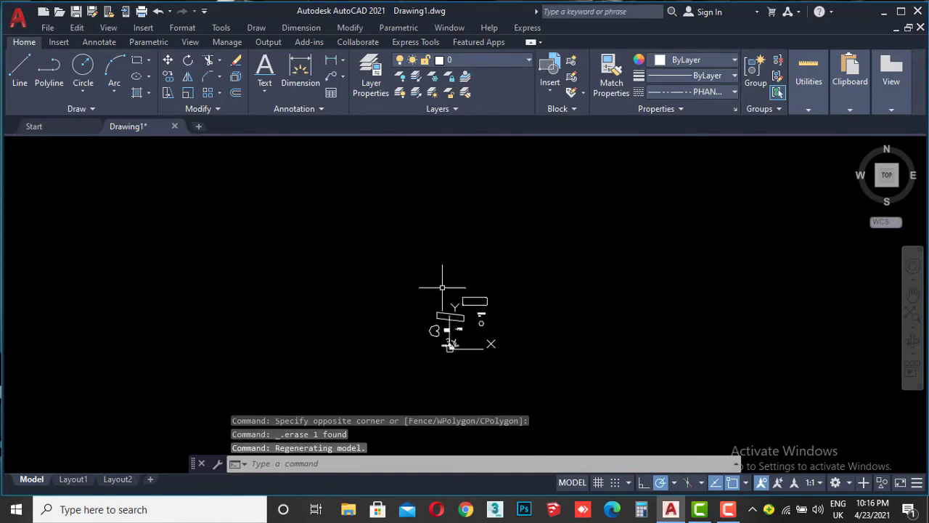
scroll(456, 295, up, 3)
scroll(442, 409, down, 1)
click(574, 255)
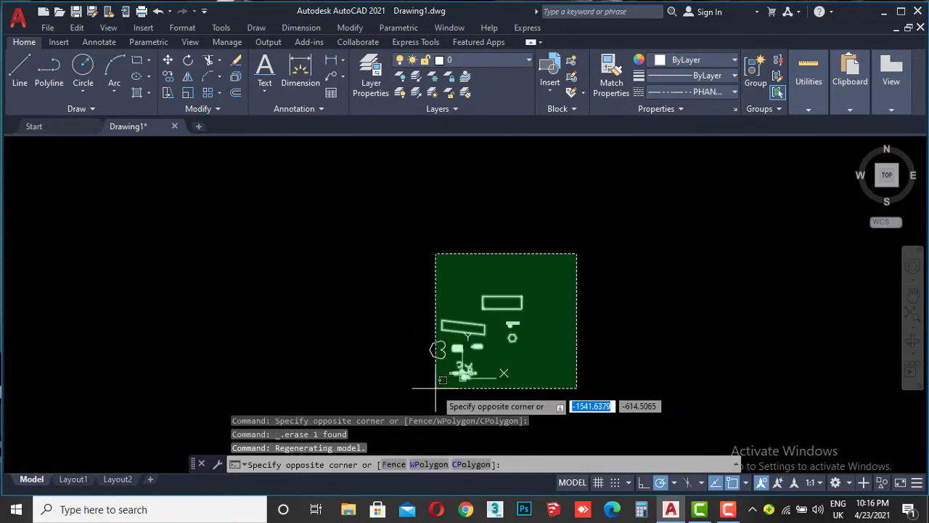
click(415, 396)
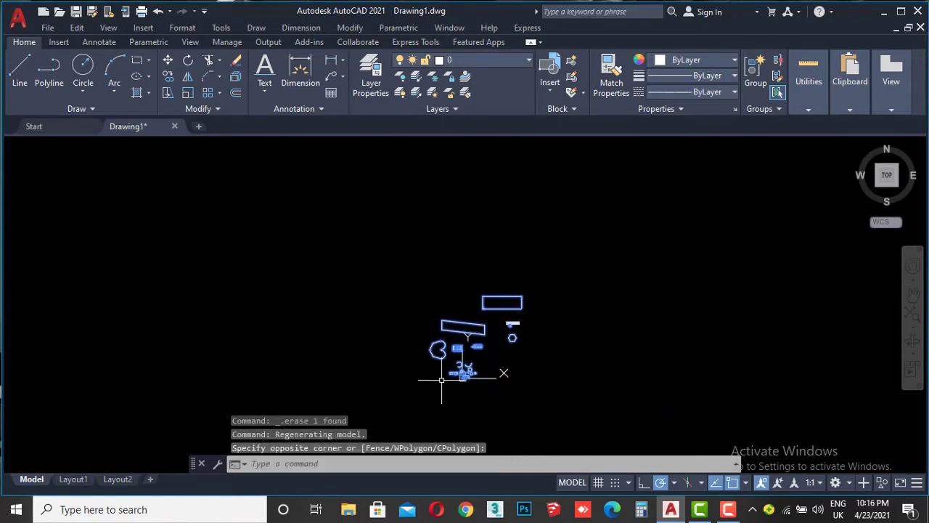
key(Escape)
scroll(415, 276, up, 2)
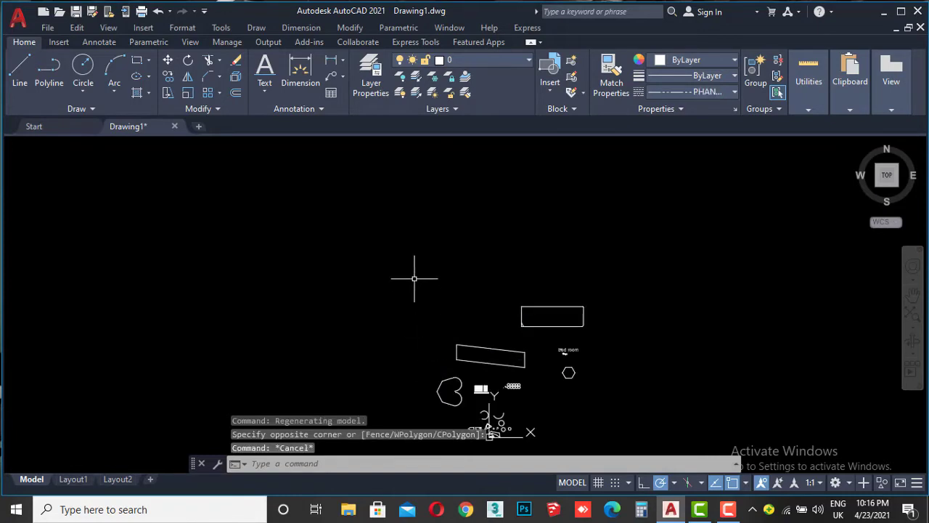
scroll(414, 278, up, 4)
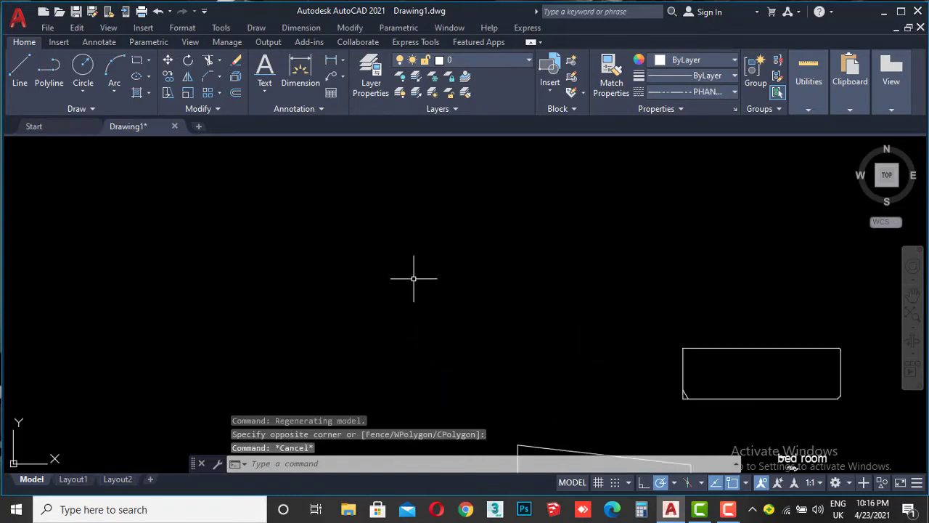
Draw a single-segment vertical line with Ortho turned on.
click(20, 71)
click(459, 230)
scroll(450, 268, up, 2)
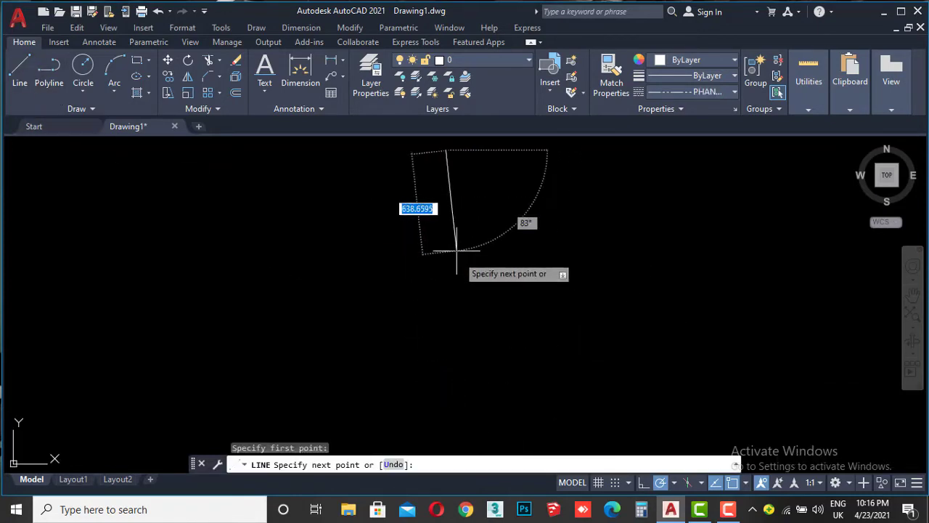
scroll(443, 341, up, 2)
scroll(432, 283, up, 2)
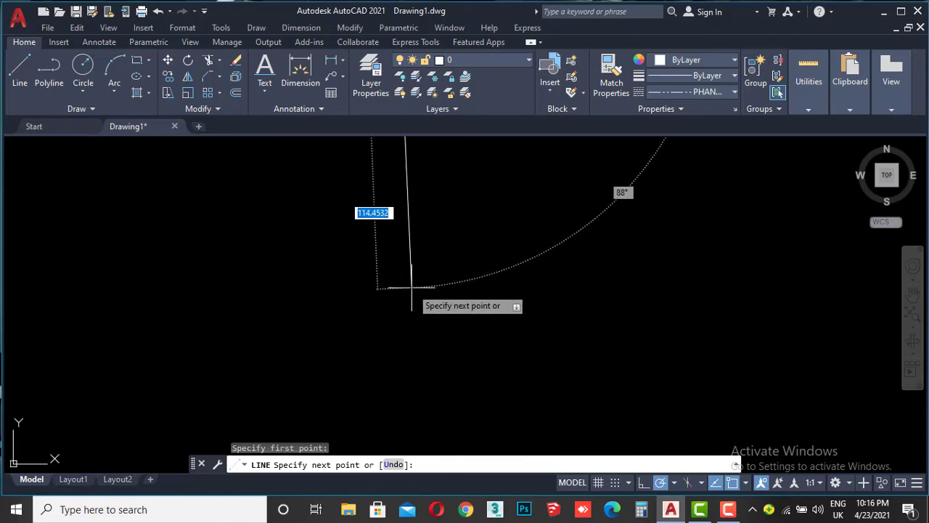
click(644, 482)
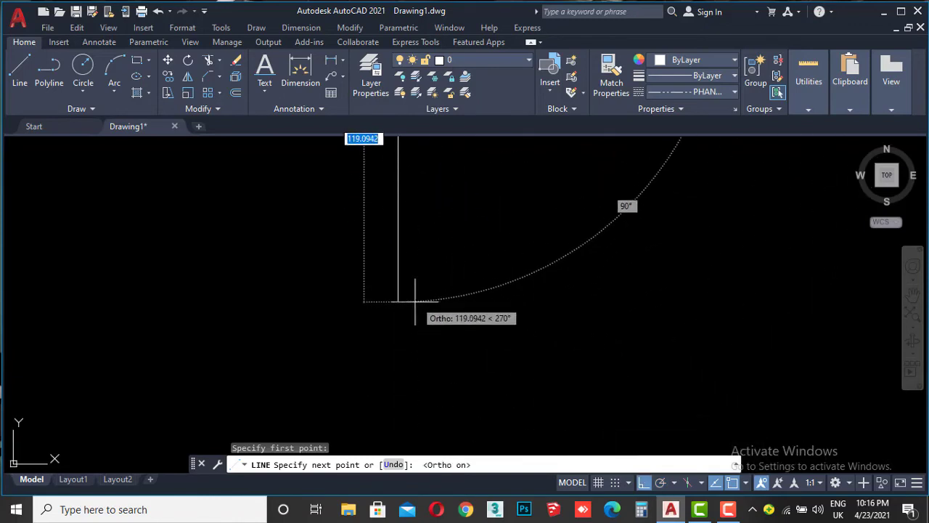
click(401, 321)
key(Return)
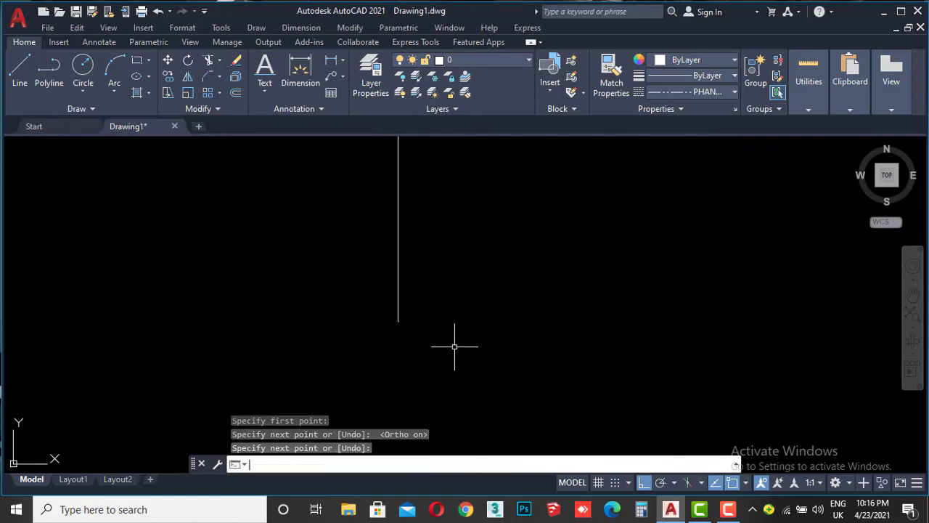
mouse_move(455, 349)
middle_down()
mouse_move(430, 266)
mouse_move(467, 296)
mouse_move(374, 290)
mouse_move(176, 303)
mouse_move(288, 310)
mouse_move(315, 272)
mouse_move(308, 291)
middle_up()
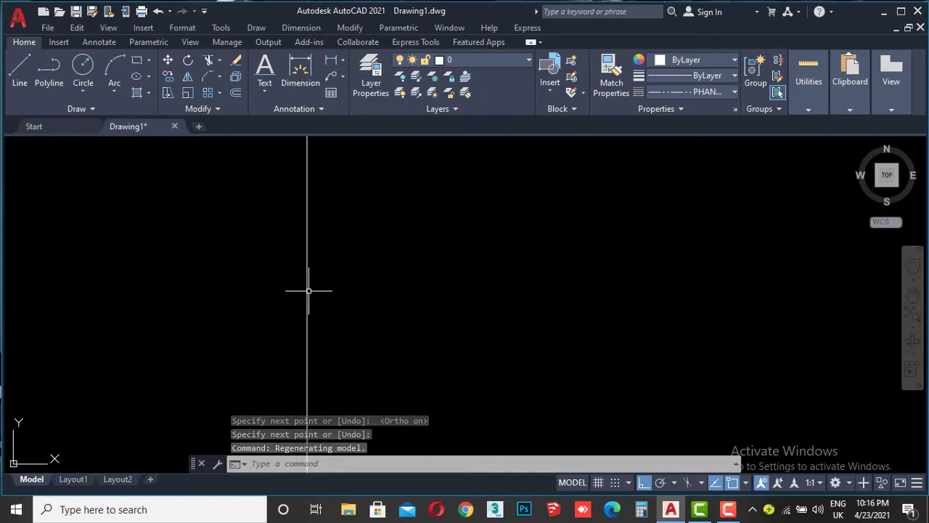
scroll(309, 290, down, 1)
scroll(351, 305, down, 5)
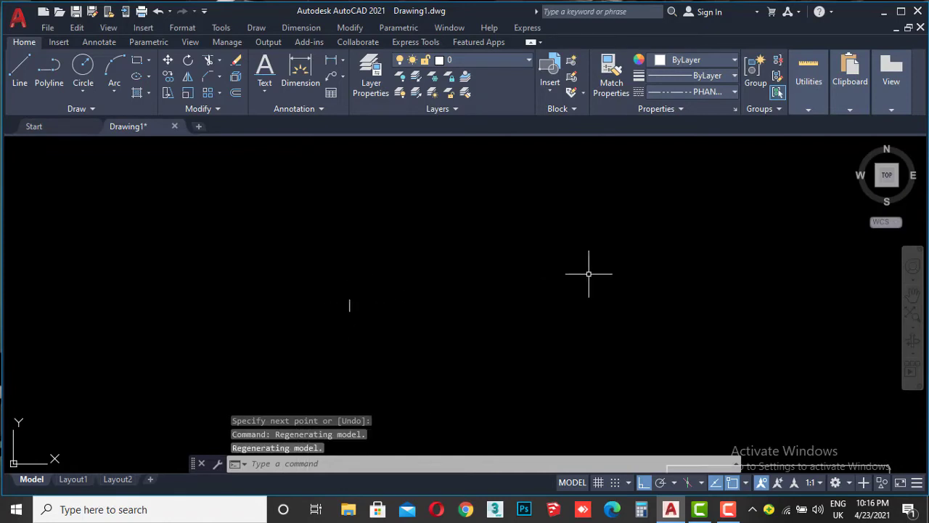
scroll(328, 283, up, 3)
scroll(329, 283, up, 2)
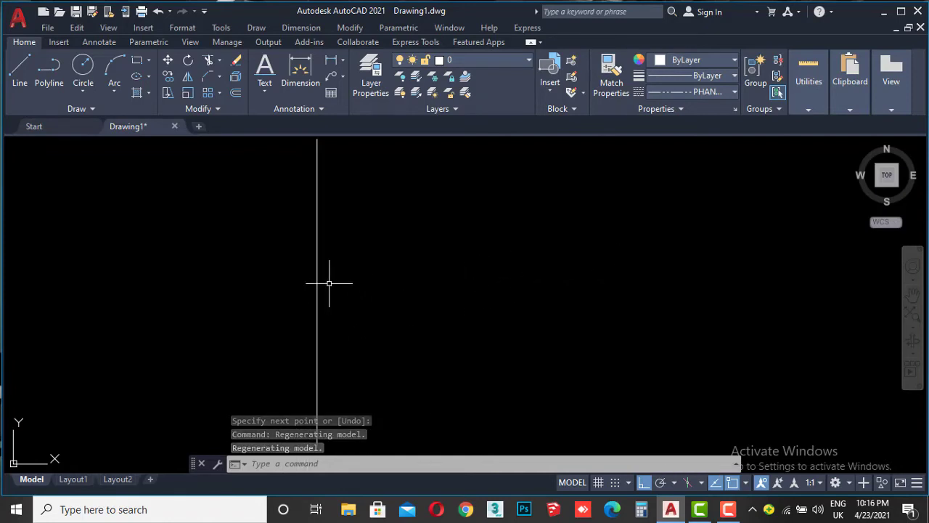
Set both the global and current object linetype scales to 5.
click(703, 90)
click(690, 175)
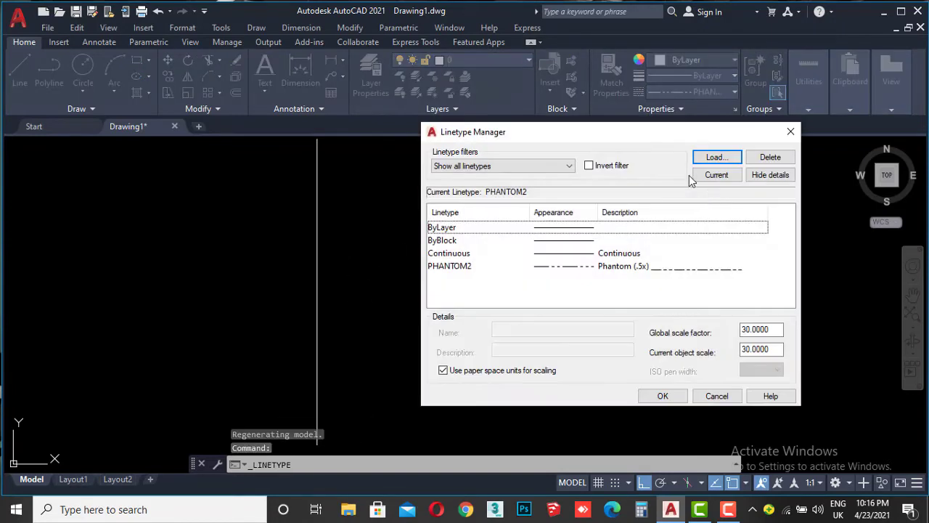
click(769, 328)
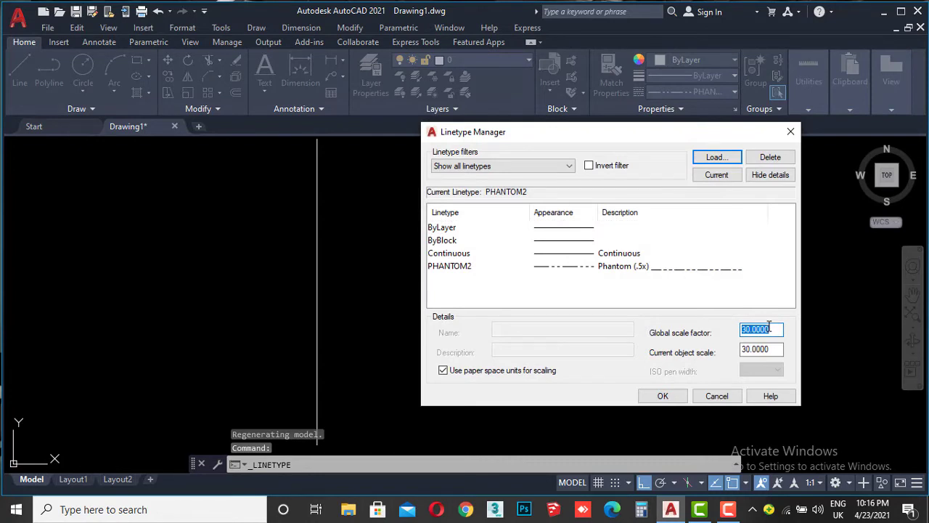
text(5)
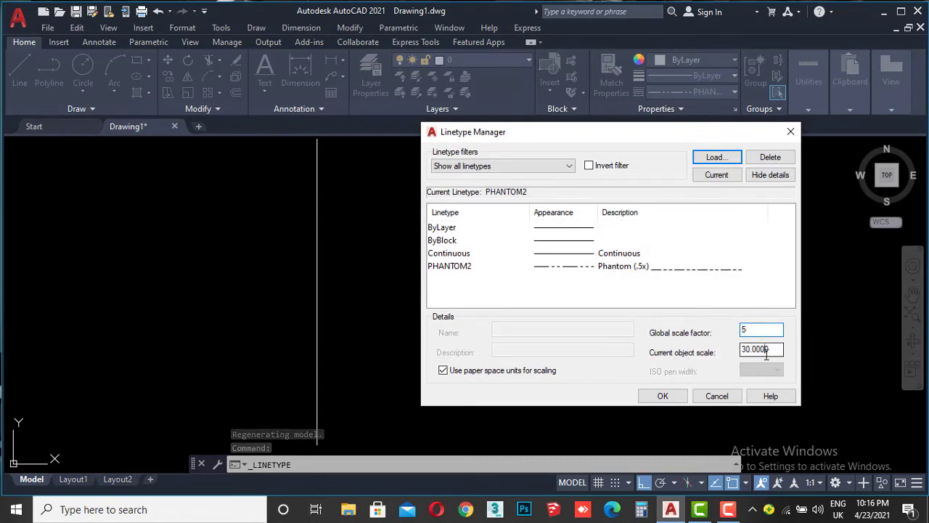
double_click(766, 350)
text(5)
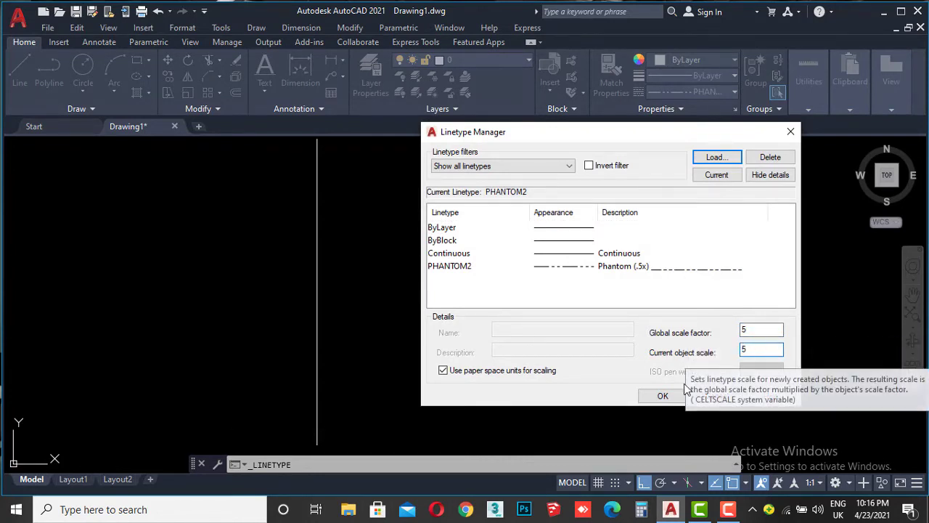
click(663, 396)
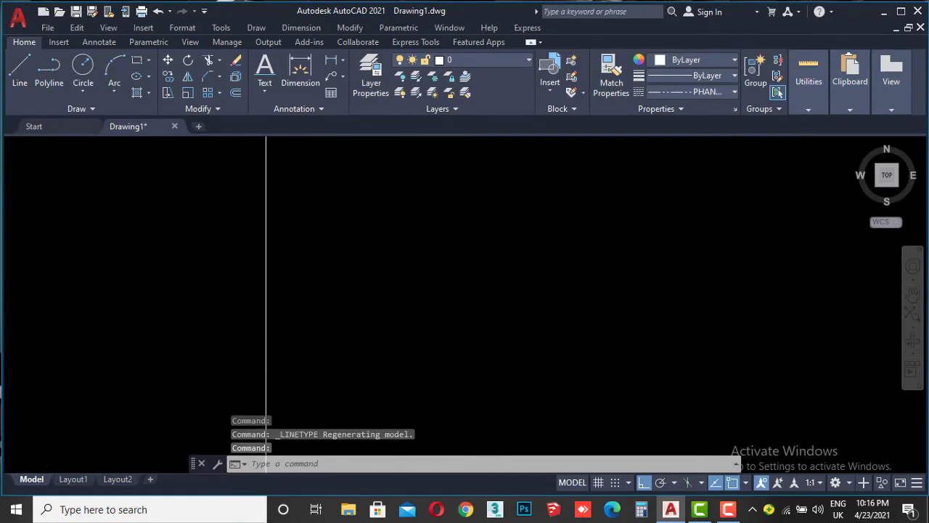
Window-select the vertical line and delete it.
scroll(469, 308, up, 2)
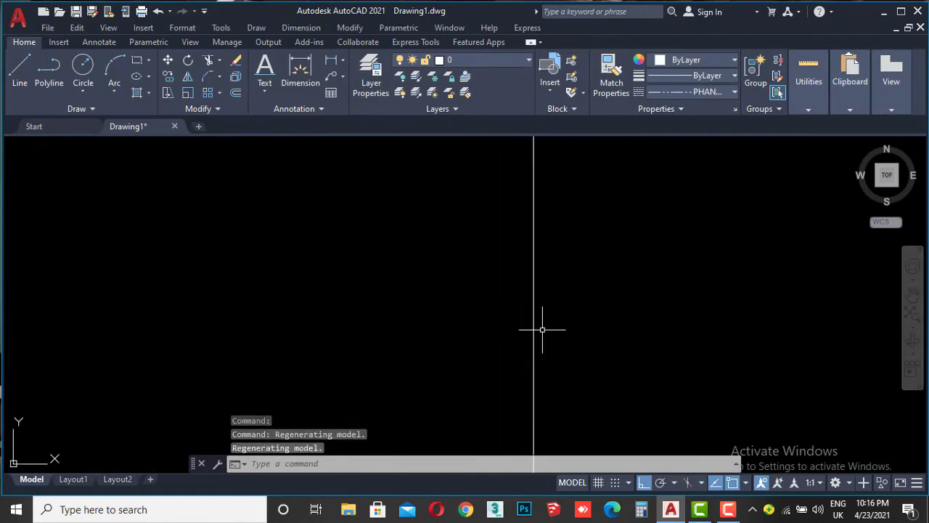
scroll(543, 326, down, 4)
middle_drag(581, 298, 530, 280)
drag(529, 280, 464, 327)
key(Delete)
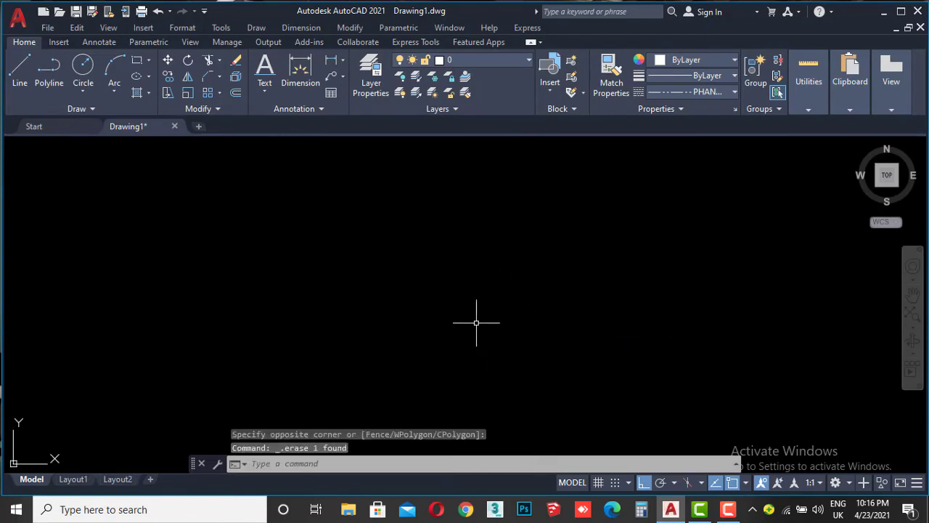
Lower the linetype scales to 3 and start a new line.
click(698, 91)
click(707, 176)
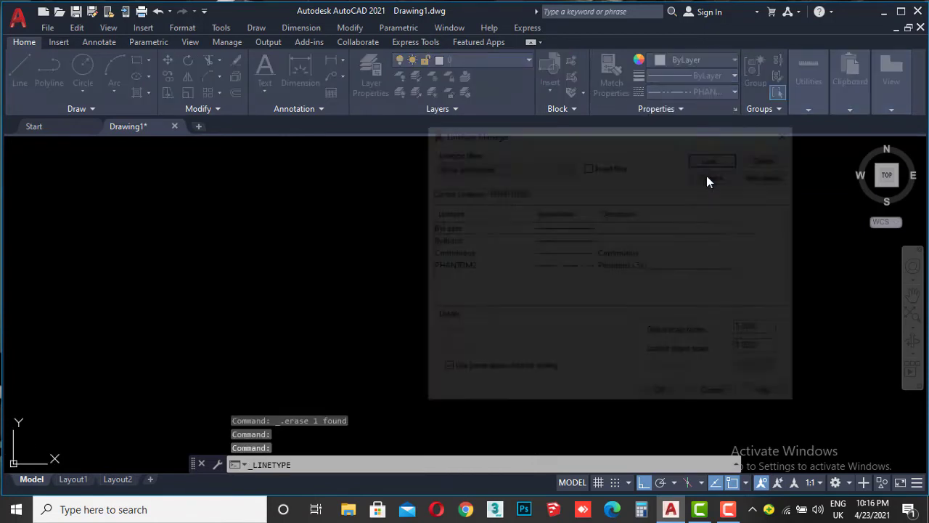
click(761, 331)
text(3)
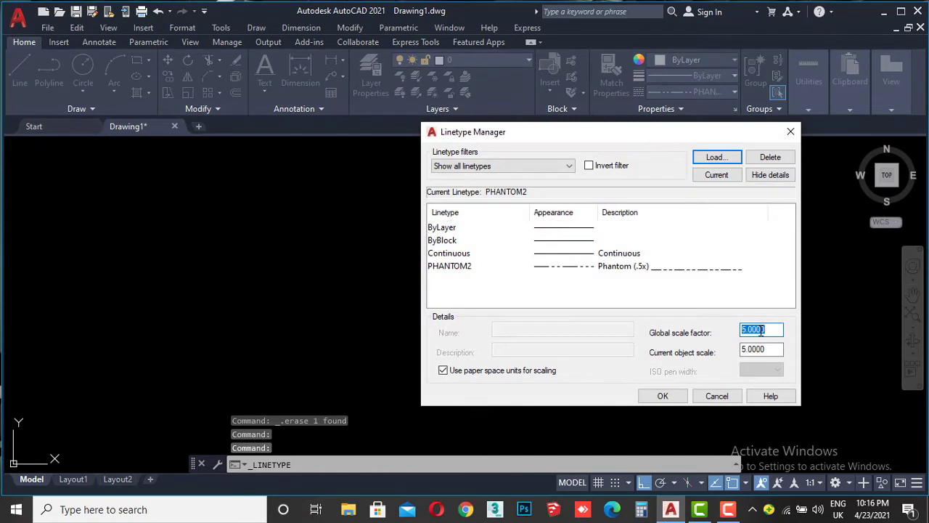
click(664, 396)
click(20, 73)
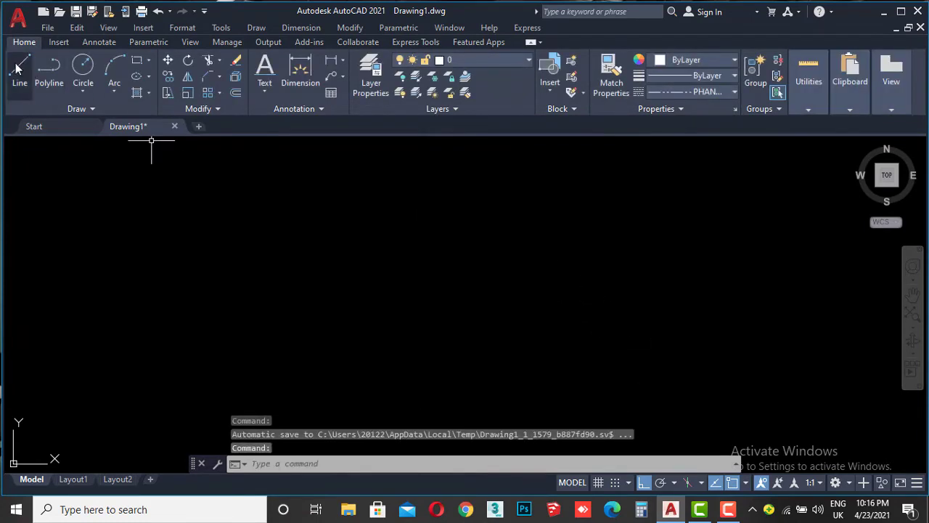
Draw the vertical line 200 units long from the picked start point.
click(423, 227)
scroll(425, 359, up, 3)
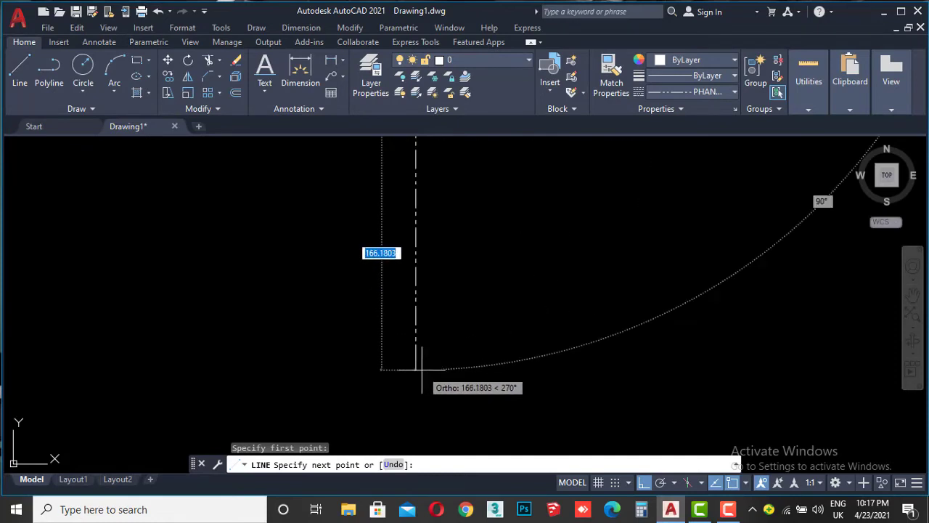
scroll(421, 358, up, 2)
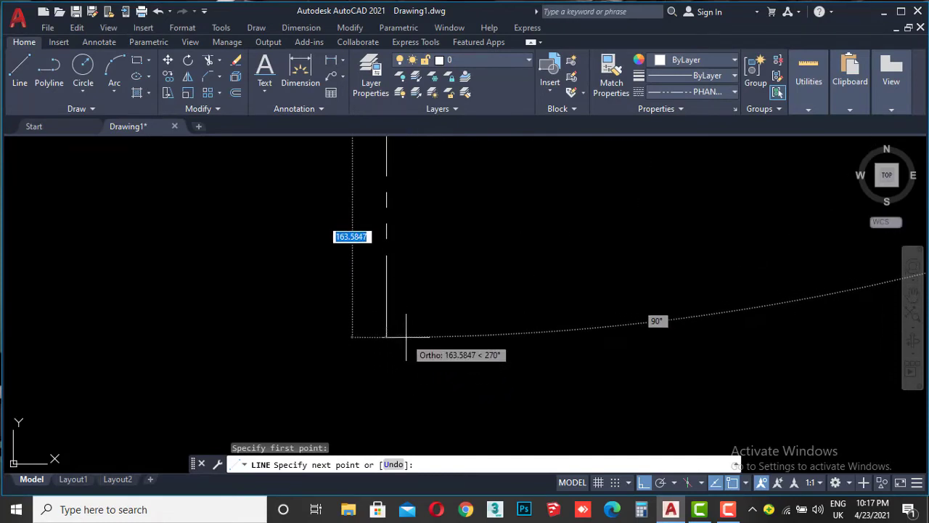
middle_drag(406, 336, 407, 358)
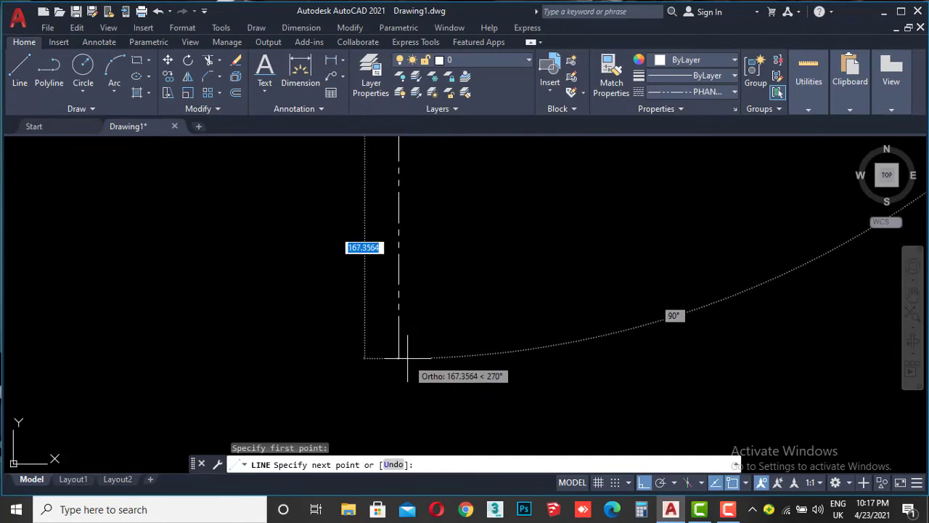
text(200)
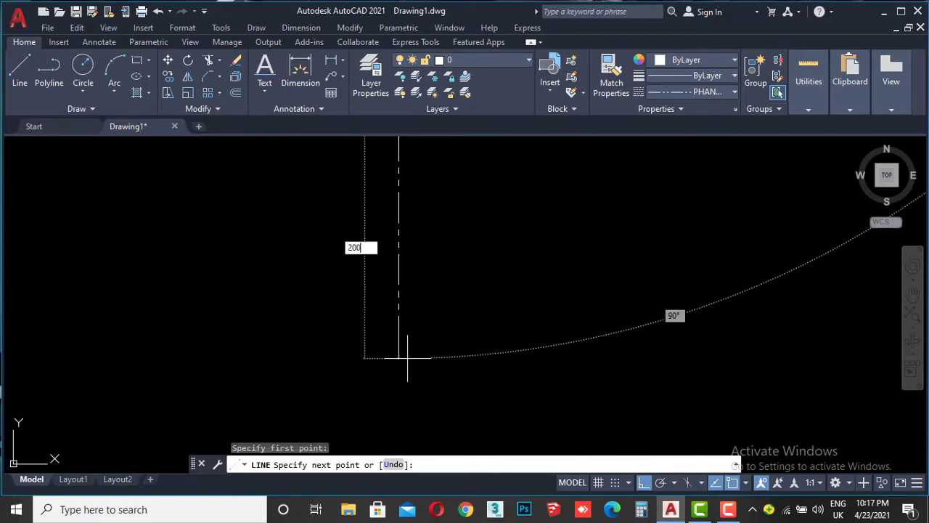
key(Return)
key(Return)
Pan to the 200-unit dashed line and select it.
middle_drag(419, 328, 491, 326)
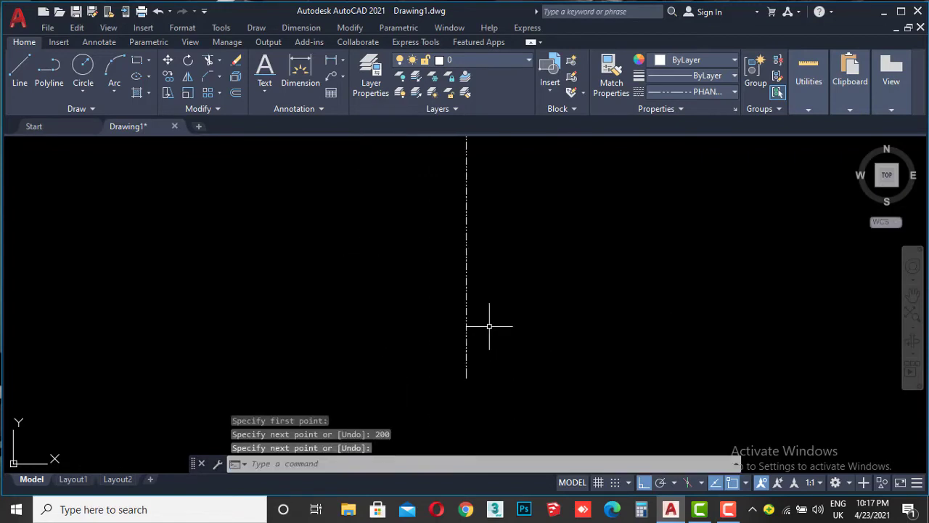
scroll(490, 326, down, 3)
scroll(483, 289, up, 3)
scroll(504, 234, up, 2)
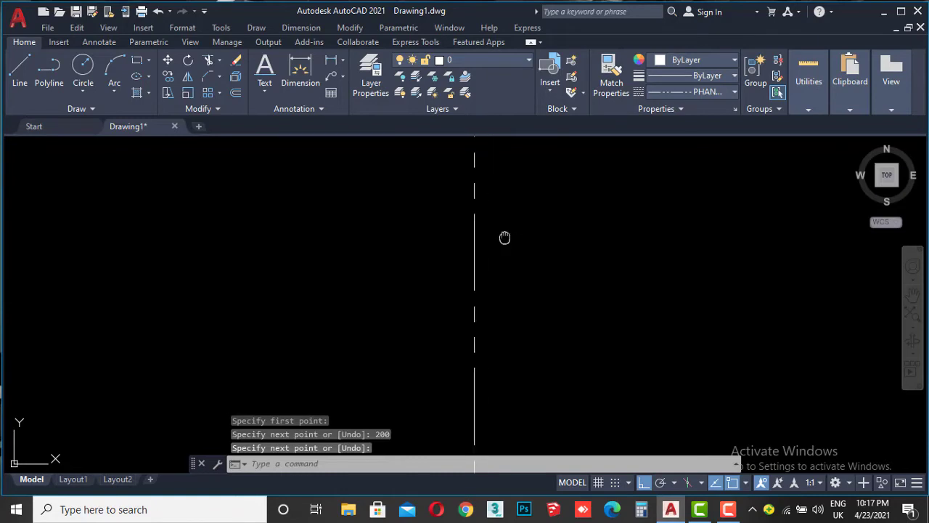
scroll(507, 270, down, 2)
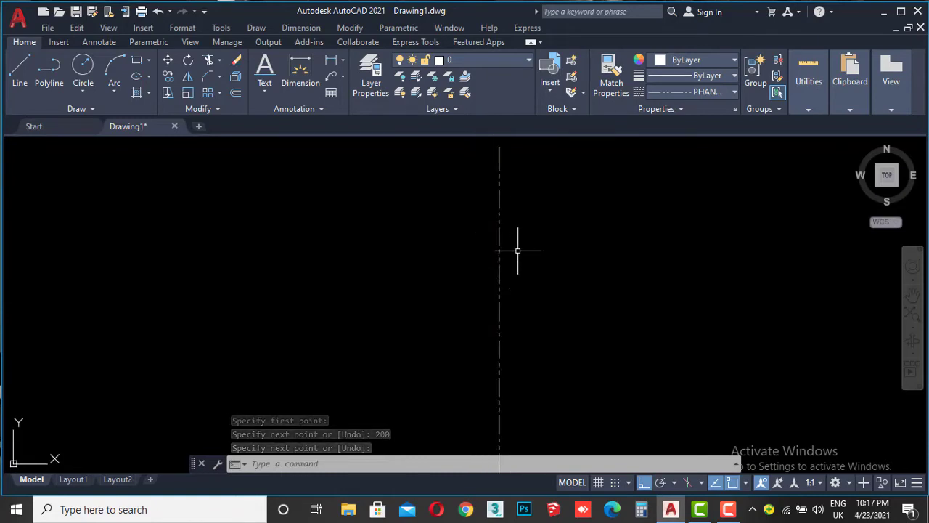
click(586, 201)
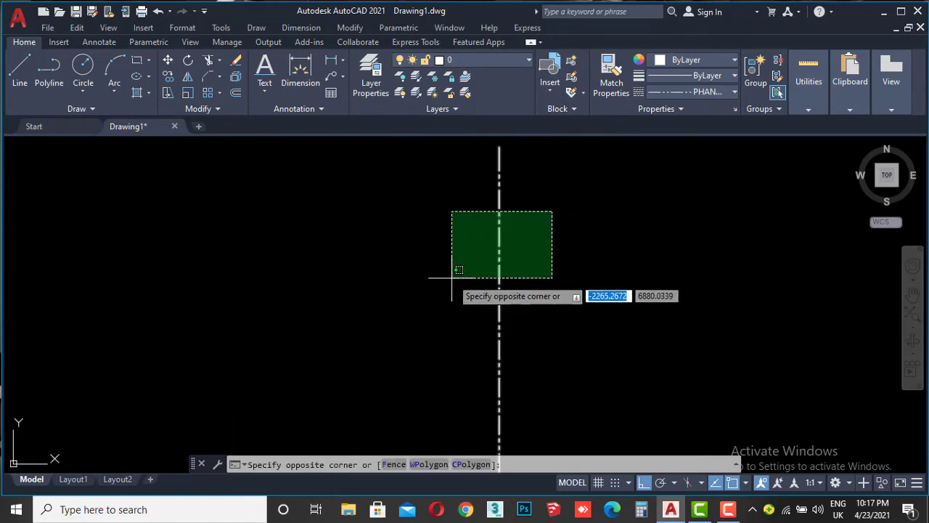
click(456, 269)
Try an offset by two picked points, abandon it, and reselect the centre line.
click(236, 93)
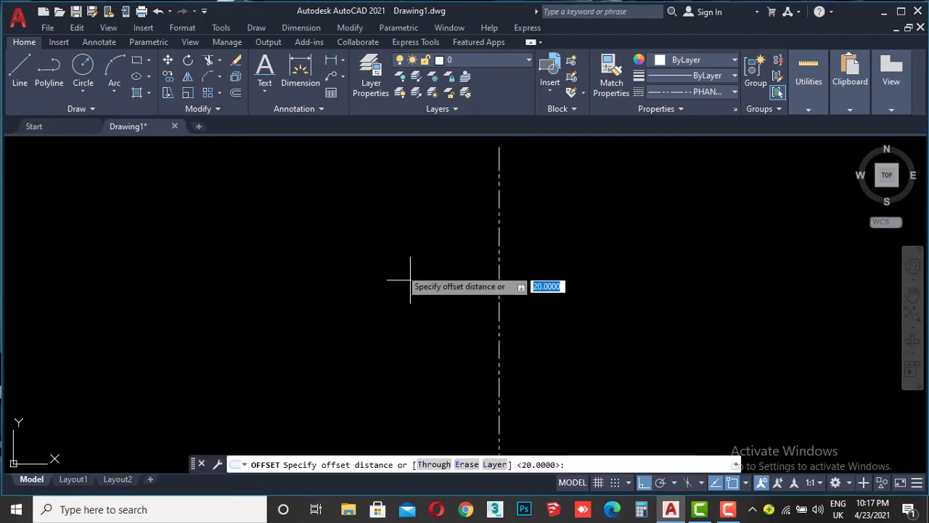
click(499, 317)
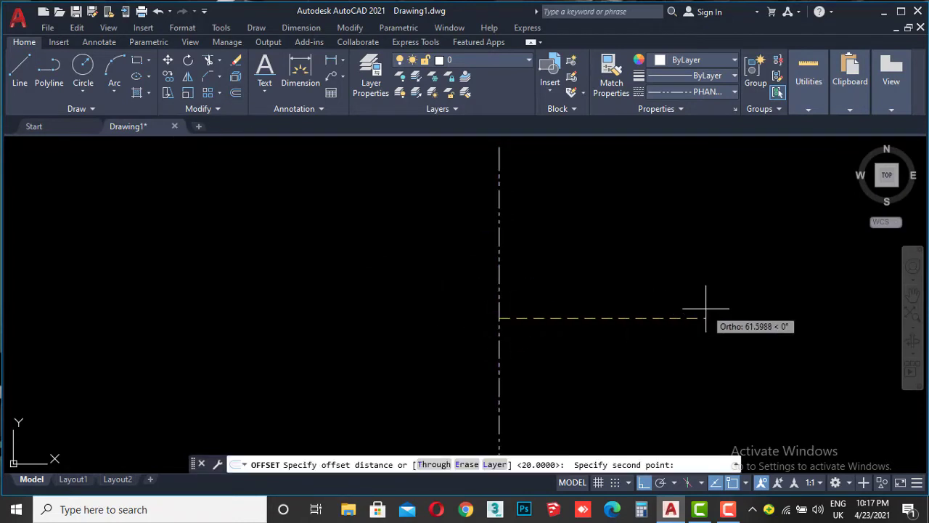
click(708, 310)
key(Return)
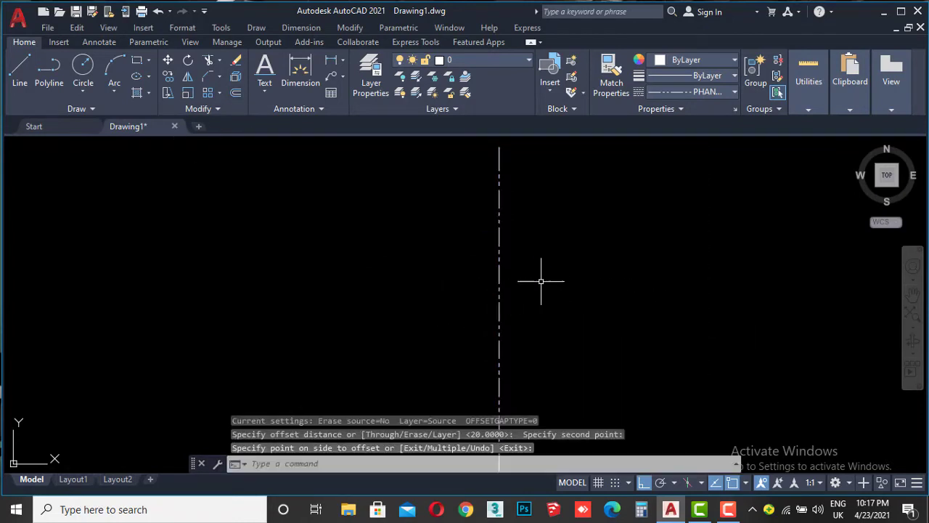
click(541, 281)
click(455, 322)
Offset the centre line by the picked distance to the right and left.
click(233, 96)
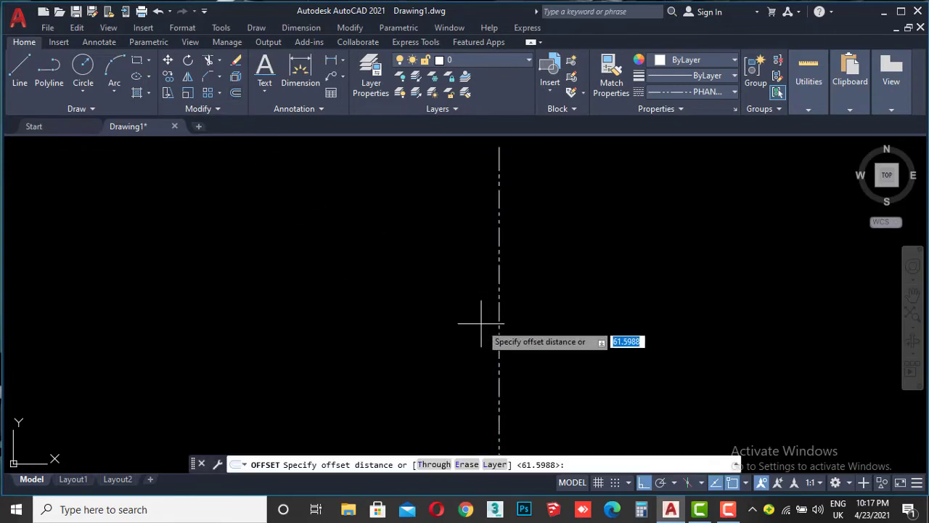
click(498, 315)
click(686, 308)
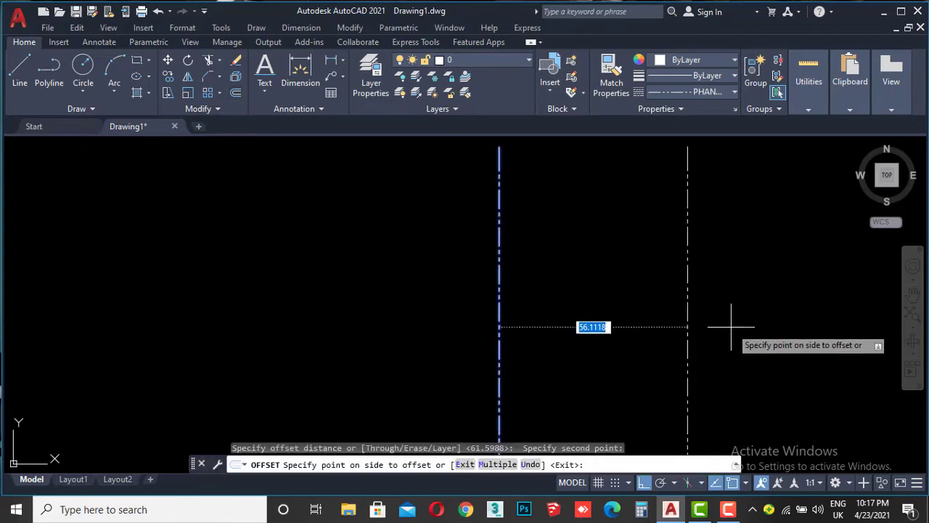
click(723, 320)
click(500, 302)
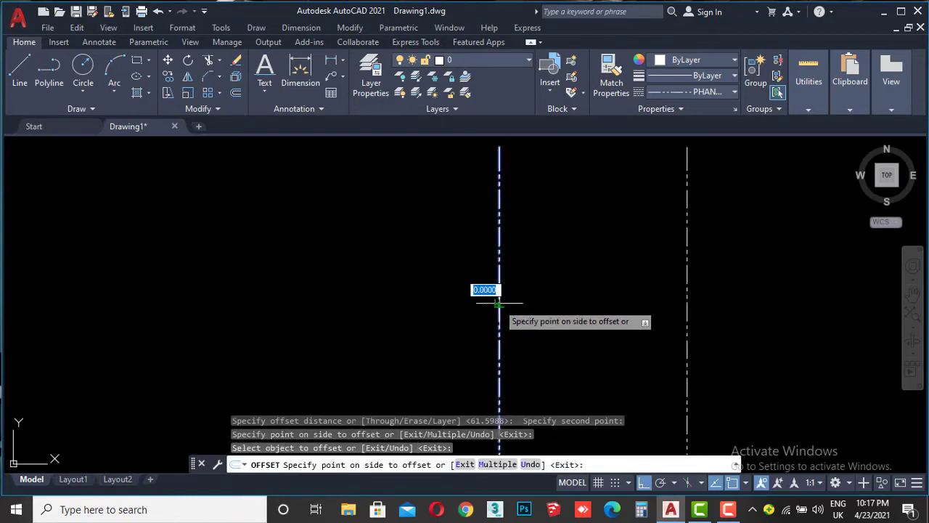
scroll(434, 312, down, 2)
click(284, 315)
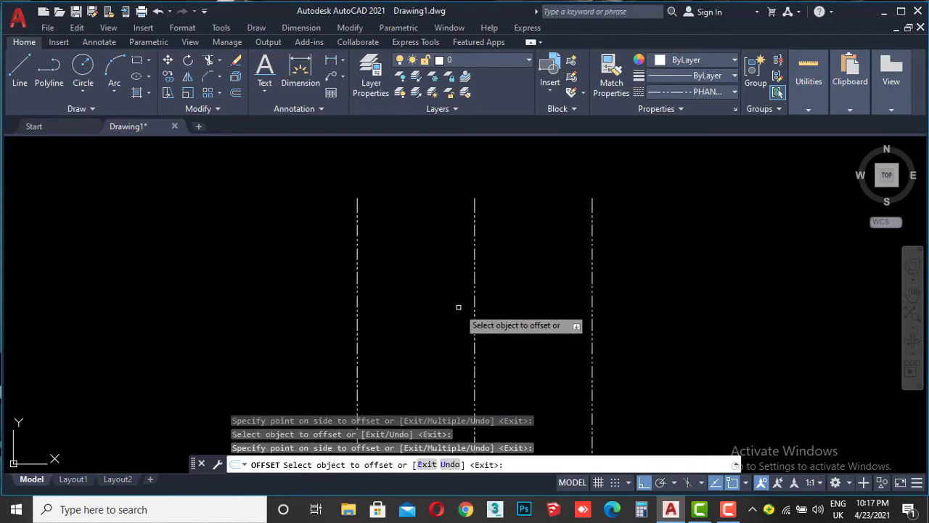
scroll(365, 219, up, 4)
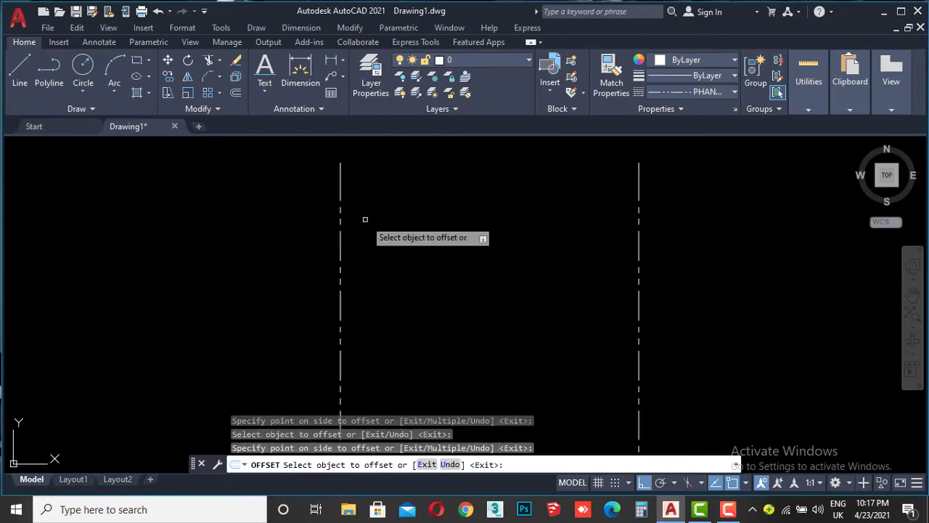
key(Escape)
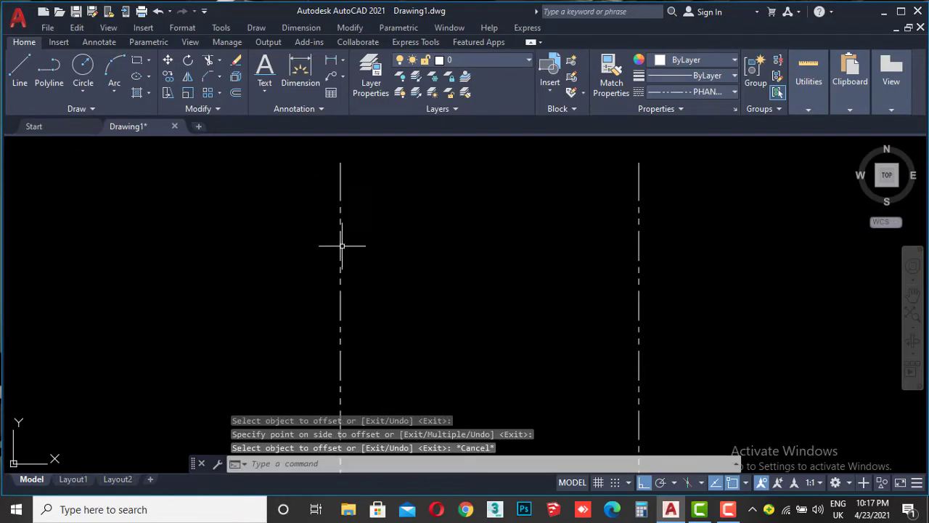
scroll(367, 238, down, 6)
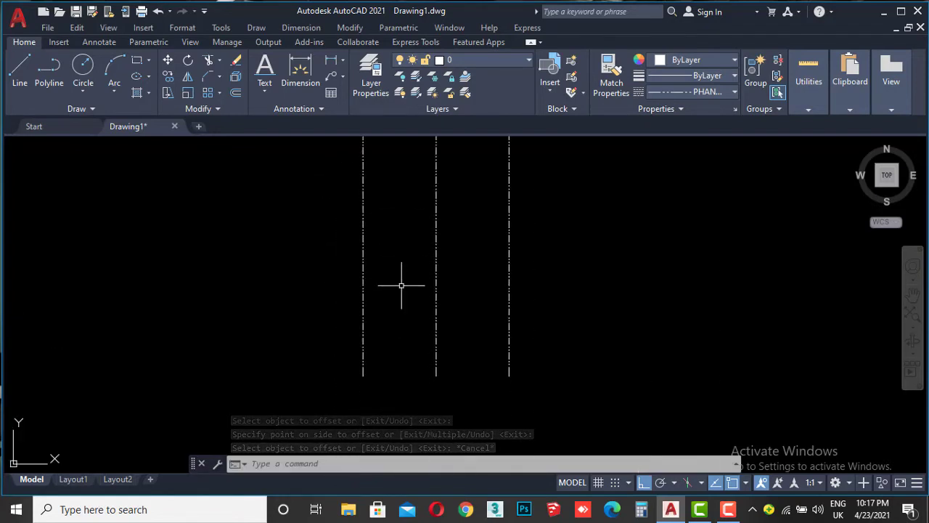
scroll(361, 364, up, 2)
middle_drag(258, 304, 355, 332)
text(ML)
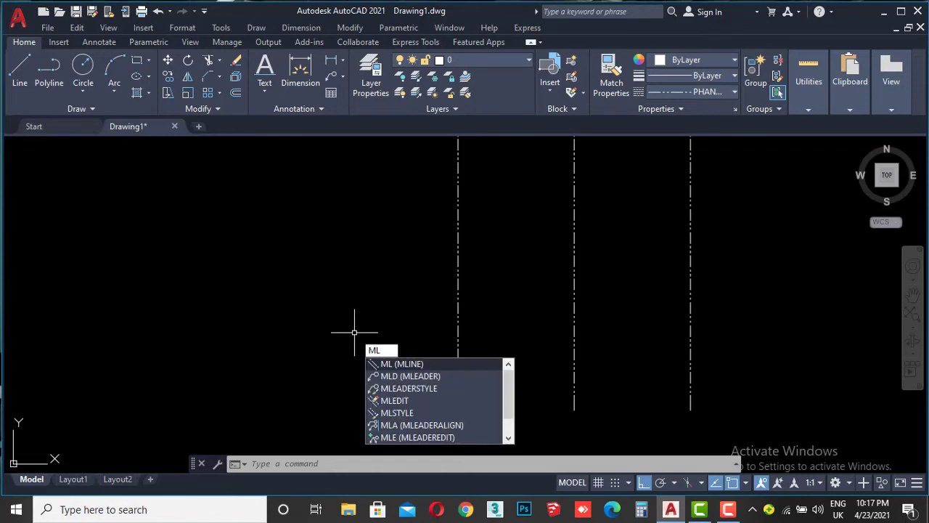
Start a multiline at scale 20 and place its first corners left of the dashed lines.
key(Return)
text(20)
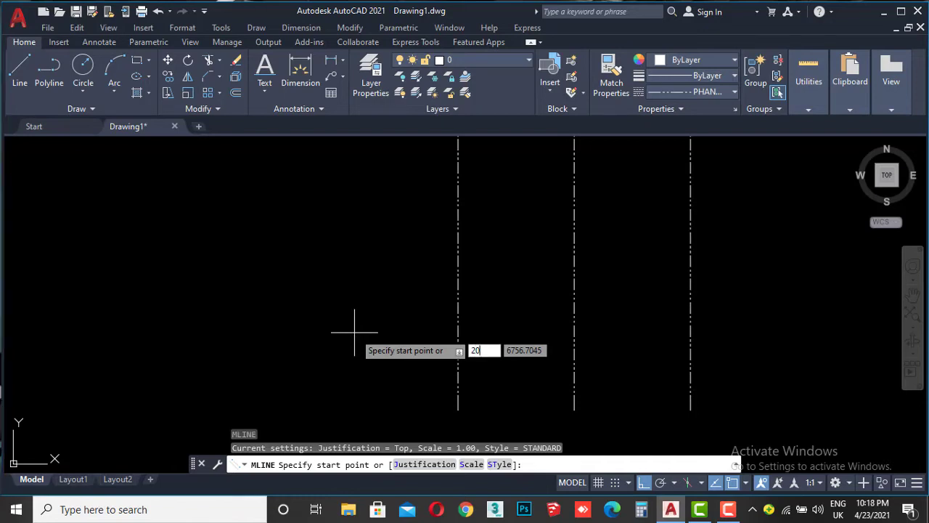
key(Return)
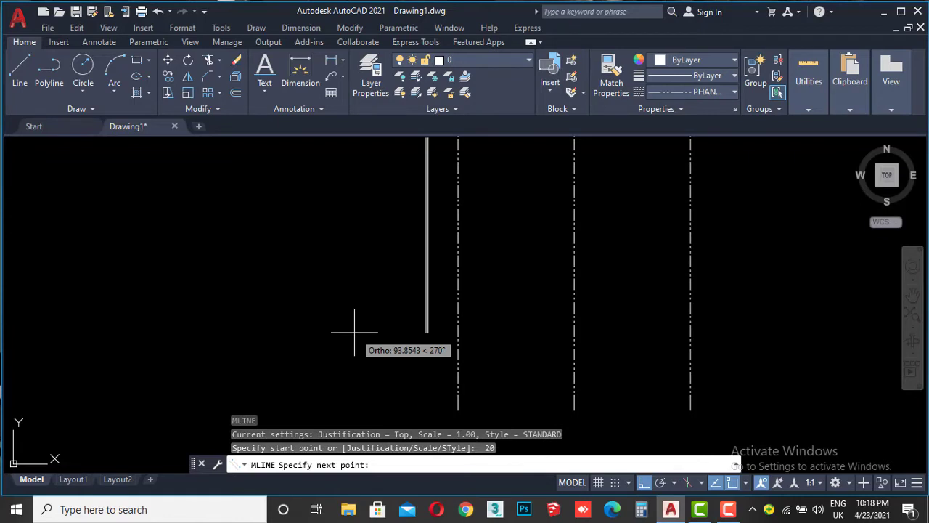
scroll(425, 322, down, 3)
scroll(428, 240, up, 6)
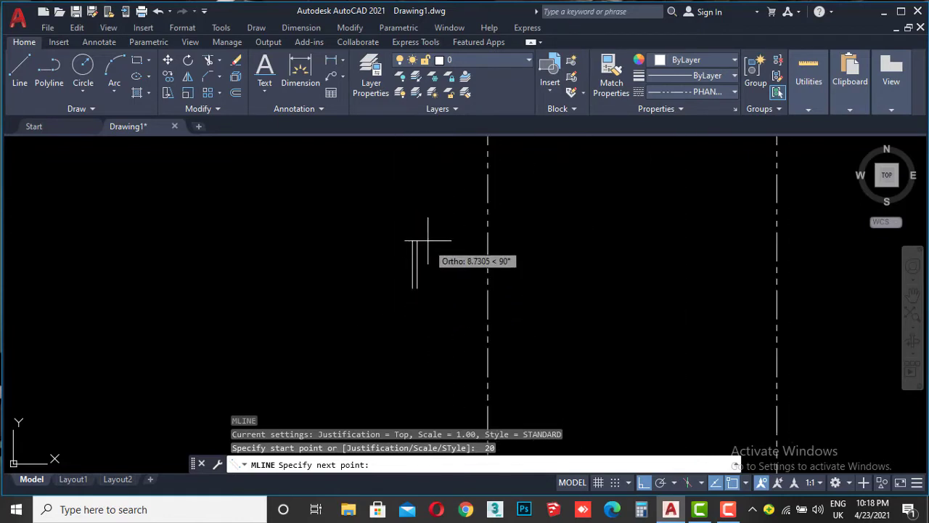
scroll(427, 240, down, 1)
scroll(390, 249, down, 1)
scroll(410, 326, up, 2)
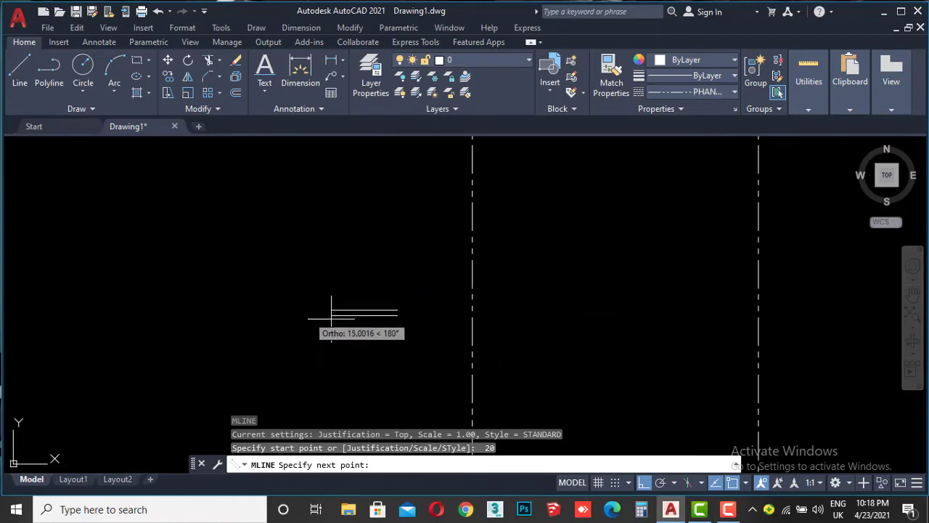
scroll(331, 317, up, 1)
click(380, 307)
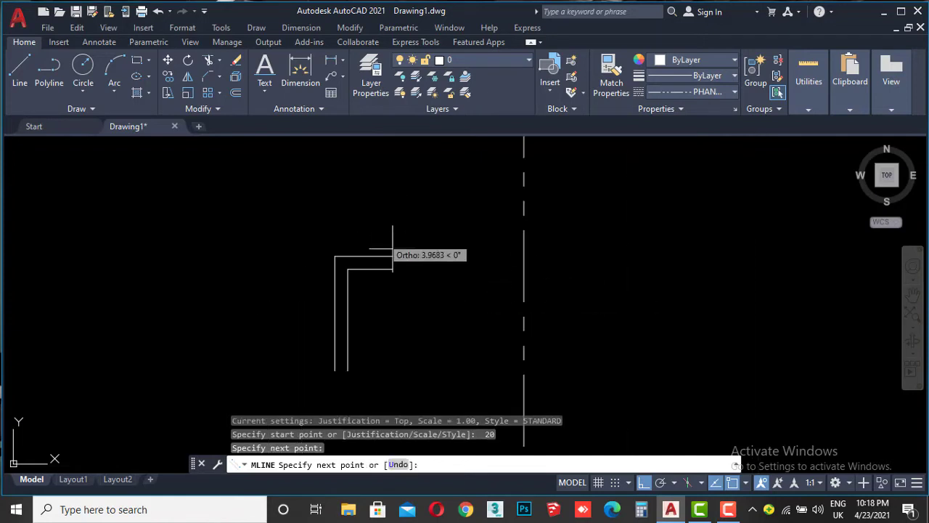
click(460, 255)
click(450, 369)
Continue the stepped double-line outline through five more corners, then finish it.
middle_drag(450, 368, 452, 241)
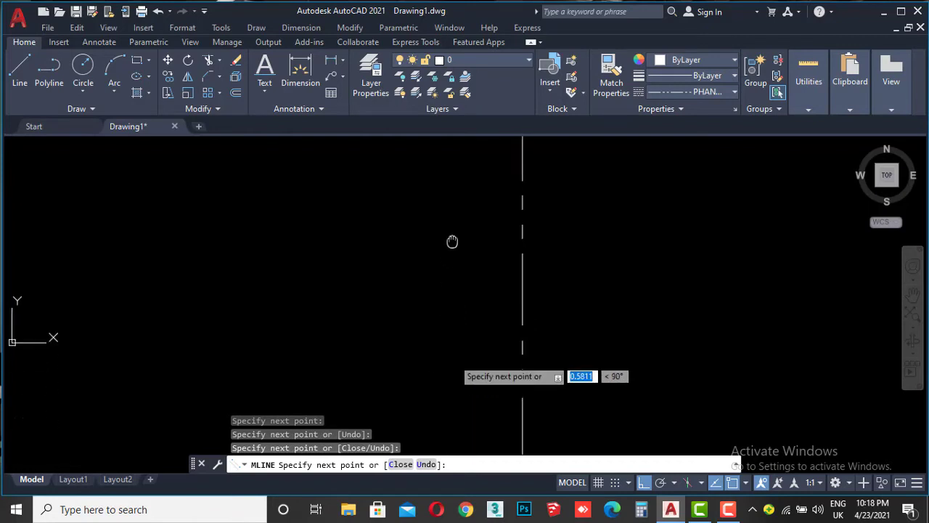
click(385, 249)
click(385, 343)
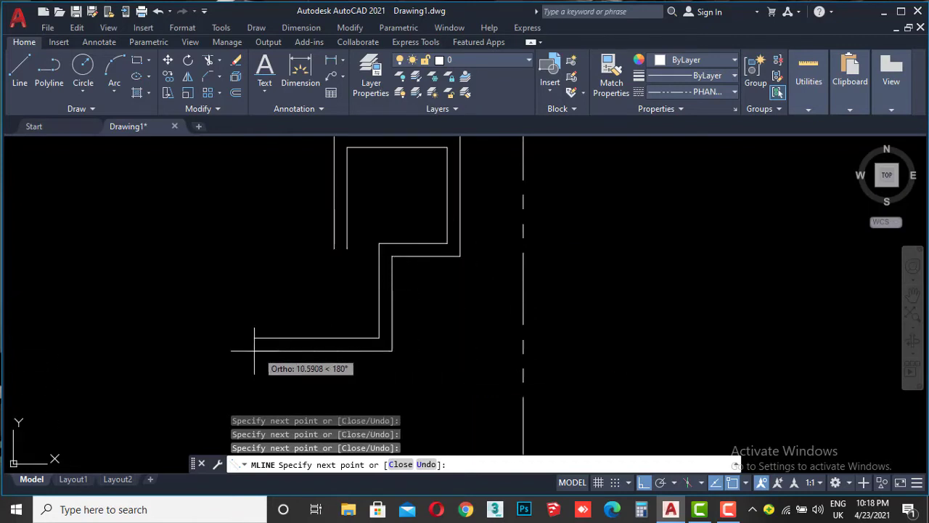
click(256, 348)
click(260, 199)
click(142, 199)
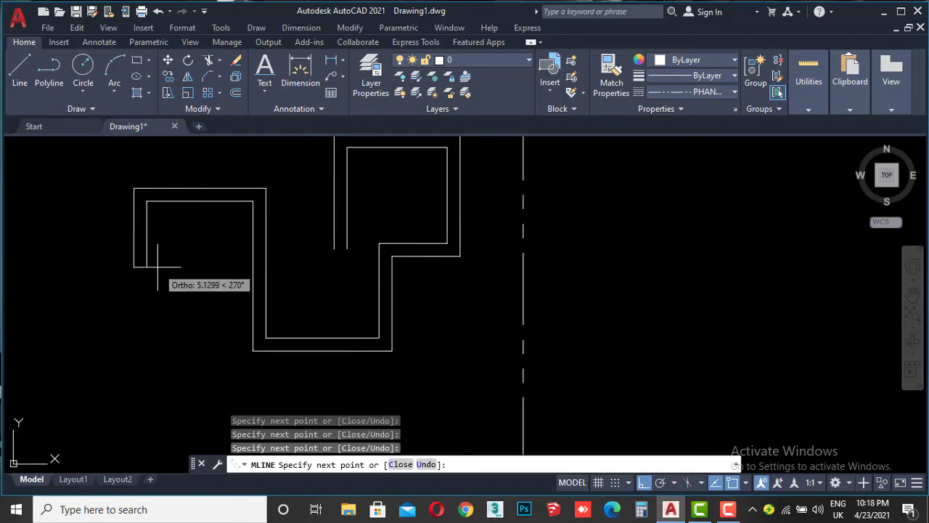
key(Escape)
scroll(161, 269, down, 8)
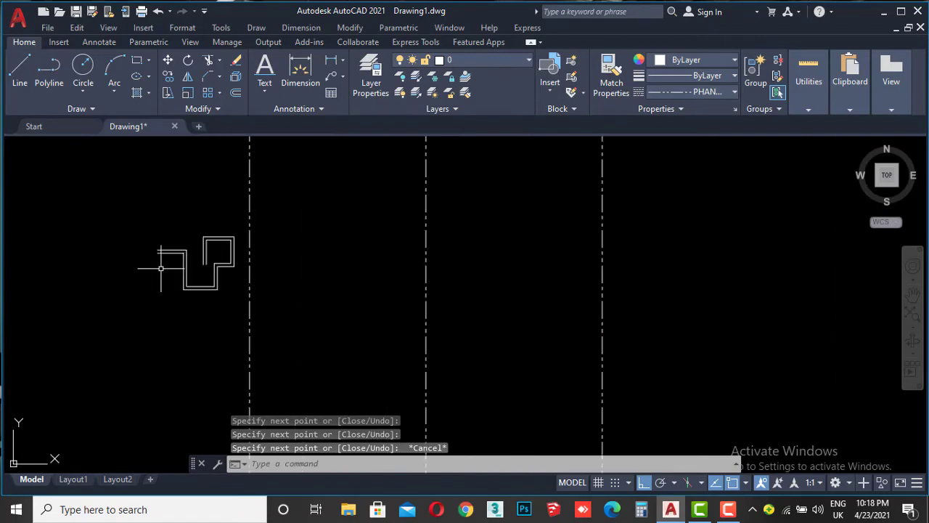
middle_drag(388, 335, 353, 263)
scroll(353, 263, down, 2)
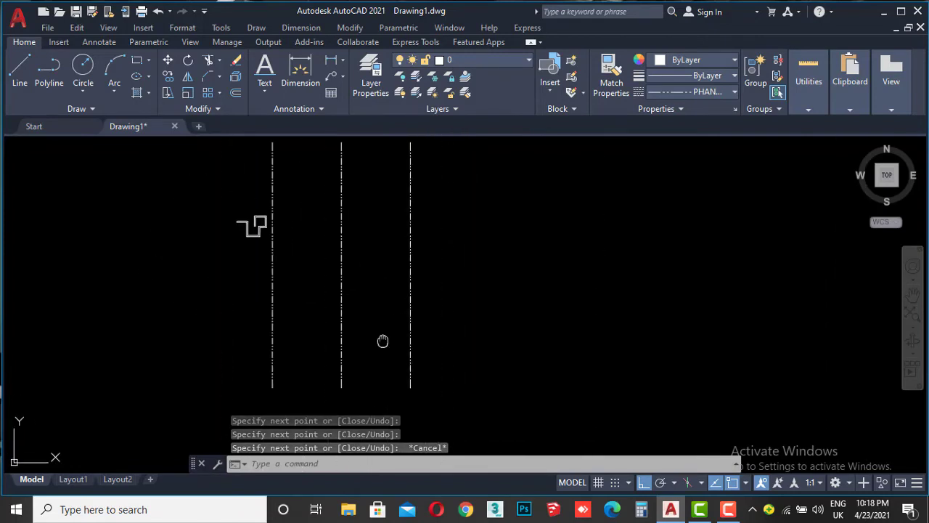
middle_drag(380, 376, 373, 332)
Rerun ML with multiline scale 3 and Zero justification.
text(M)
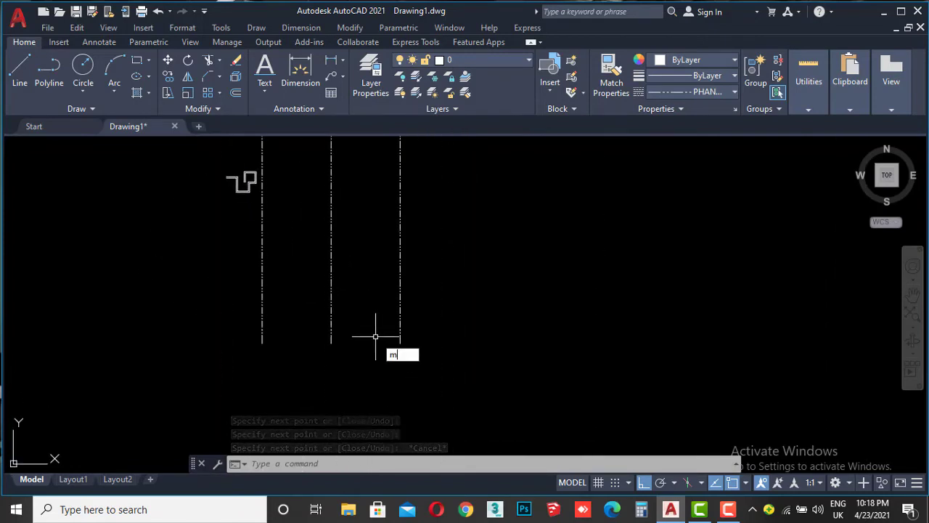
text(L)
key(Return)
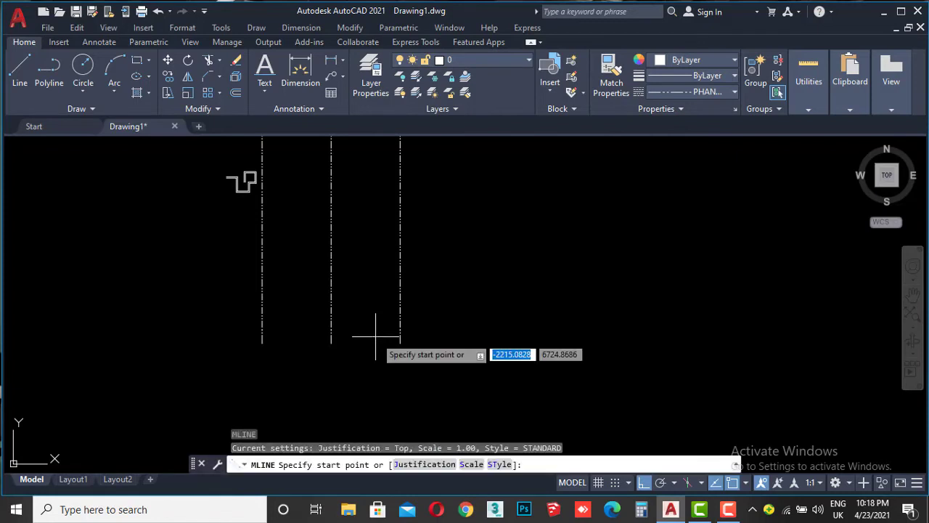
click(472, 464)
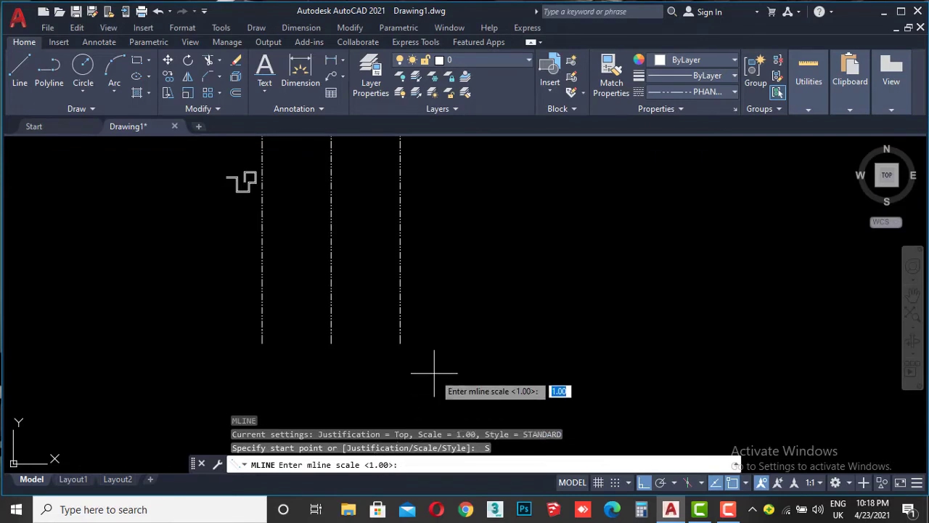
text(3)
key(Return)
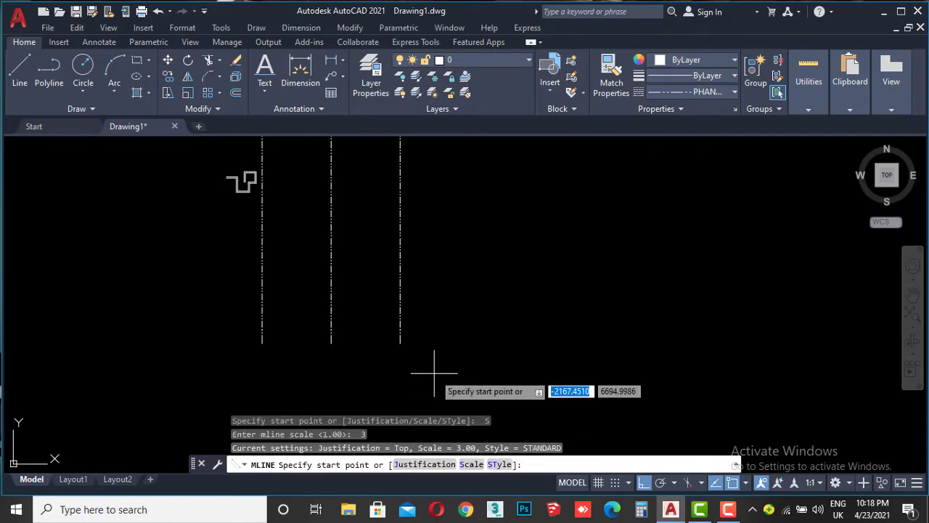
scroll(398, 341, up, 5)
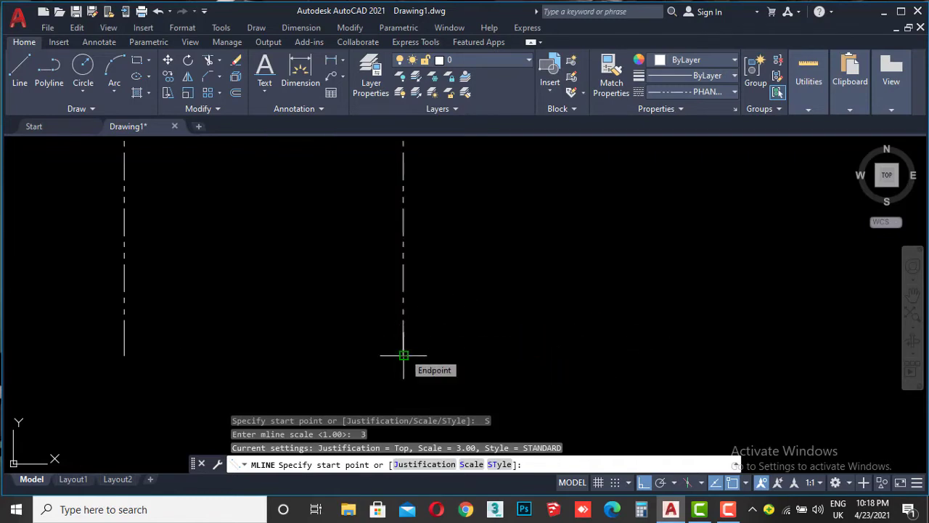
scroll(425, 341, down, 2)
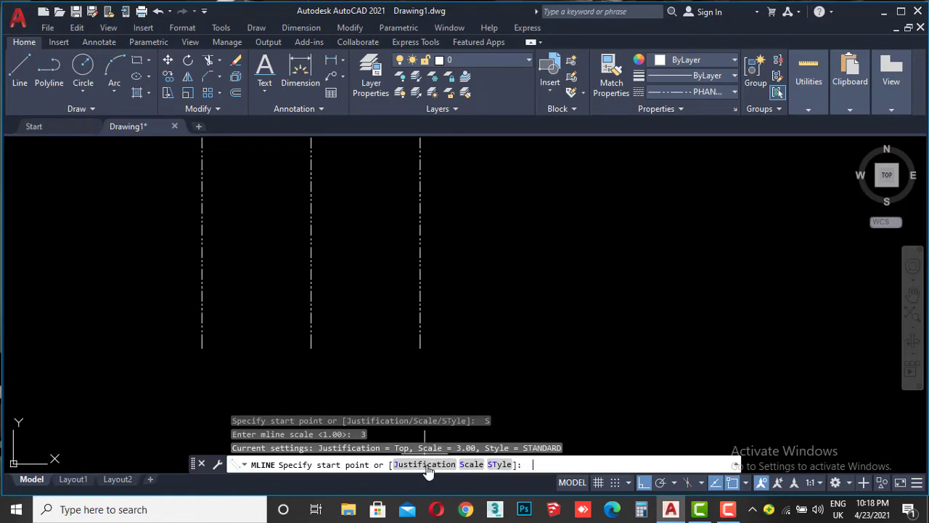
click(425, 465)
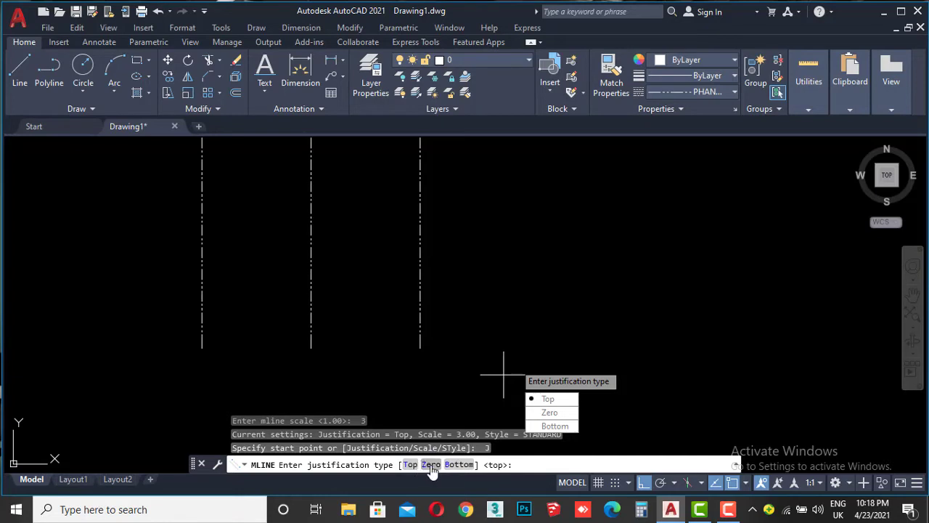
click(431, 465)
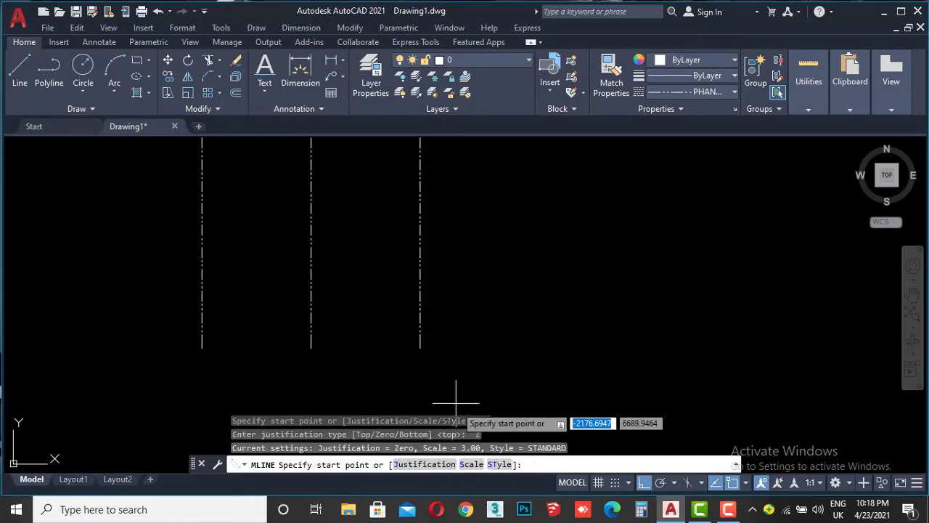
scroll(421, 348, down, 2)
Start the wall rectangle on an axis line and place its top corners.
scroll(426, 342, down, 1)
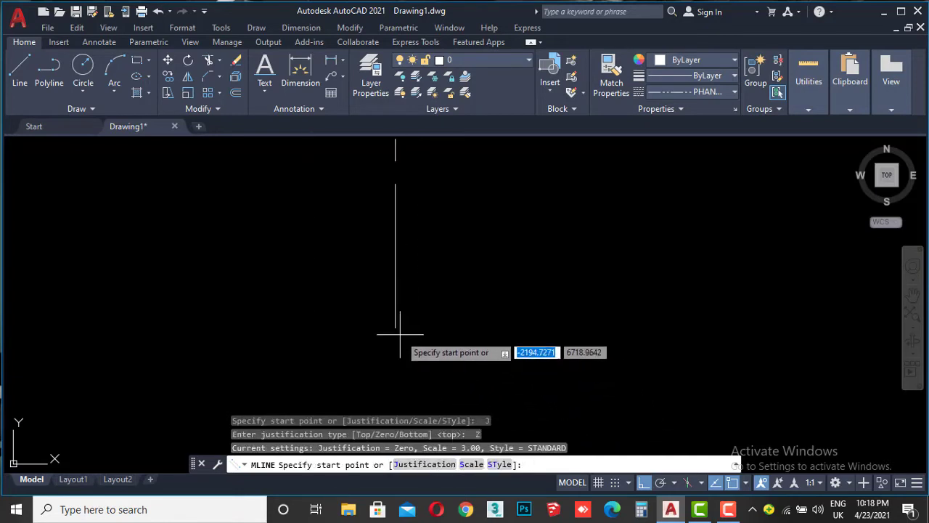
click(395, 327)
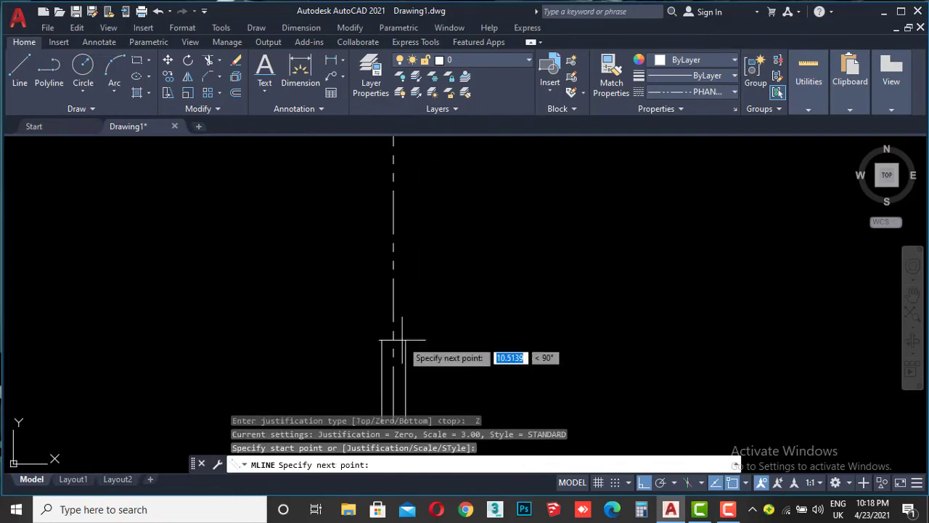
scroll(407, 239, up, 3)
middle_drag(422, 163, 415, 357)
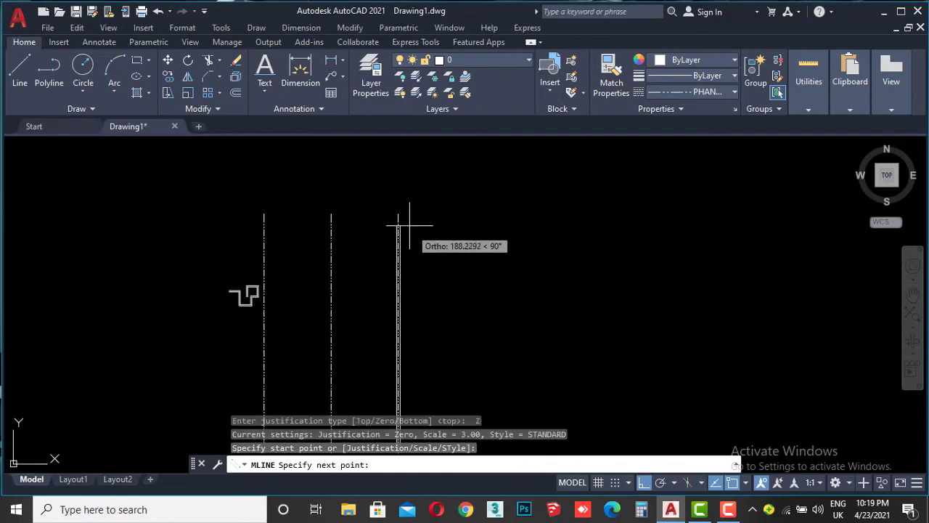
scroll(396, 207, down, 6)
click(344, 187)
scroll(269, 189, down, 2)
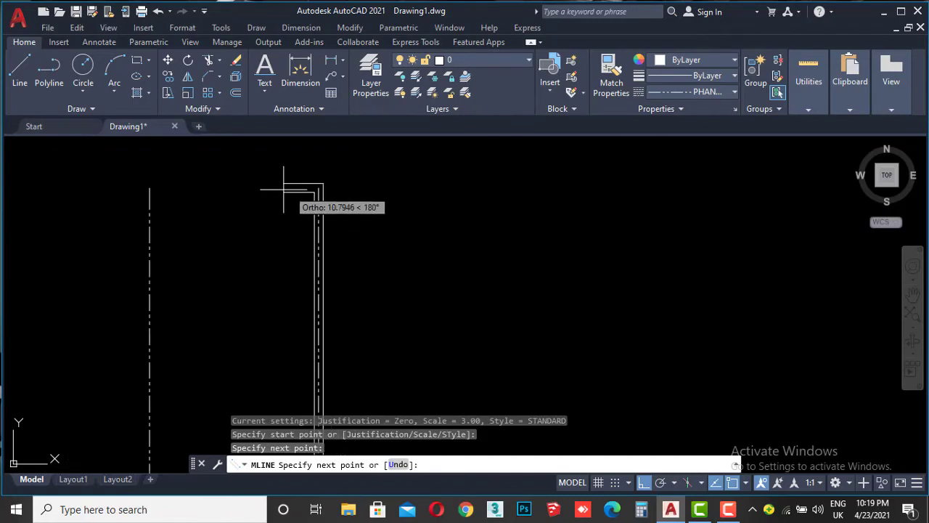
mouse_move(269, 189)
middle_down()
mouse_move(210, 189)
mouse_move(451, 189)
middle_up()
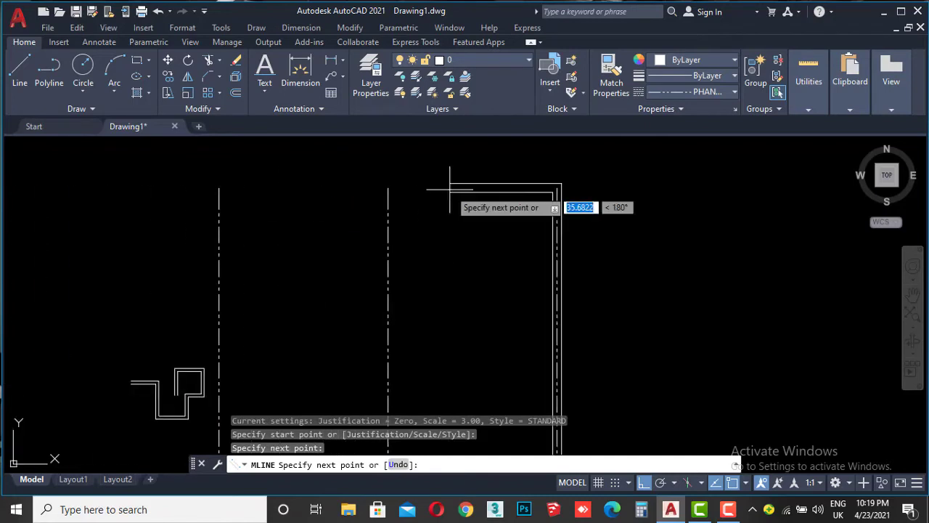
click(387, 187)
Place the lower and left wall corners and close the rectangle with C.
click(387, 354)
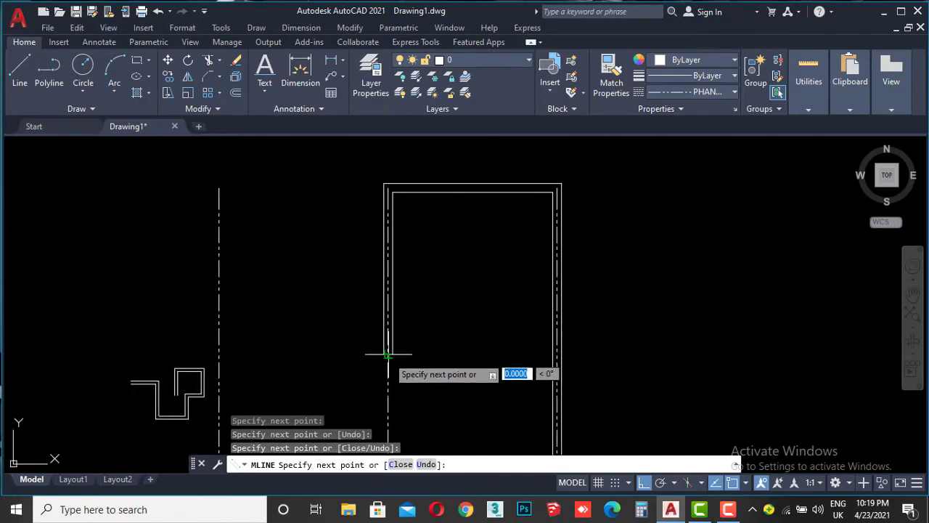
click(219, 354)
middle_drag(218, 354, 222, 269)
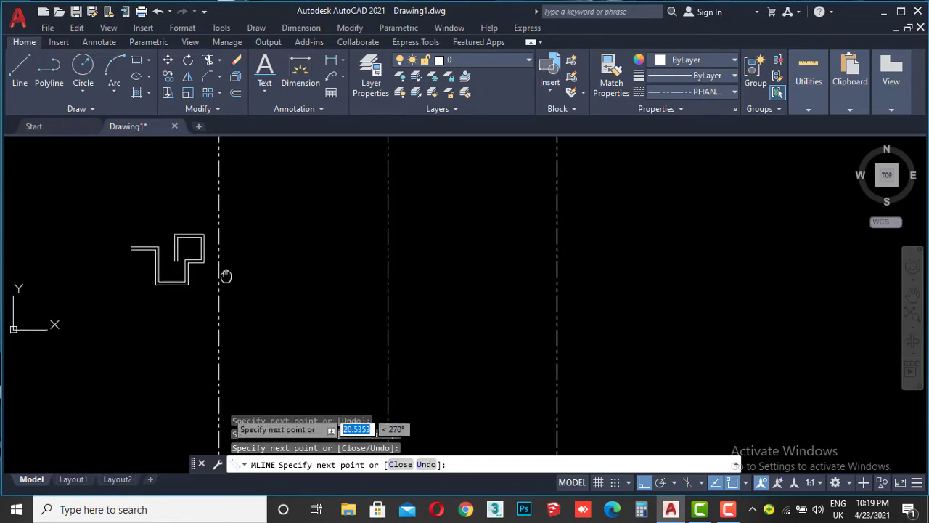
scroll(245, 225, down, 2)
mouse_move(245, 225)
middle_down()
mouse_move(247, 316)
mouse_move(225, 259)
middle_up()
scroll(220, 290, up, 4)
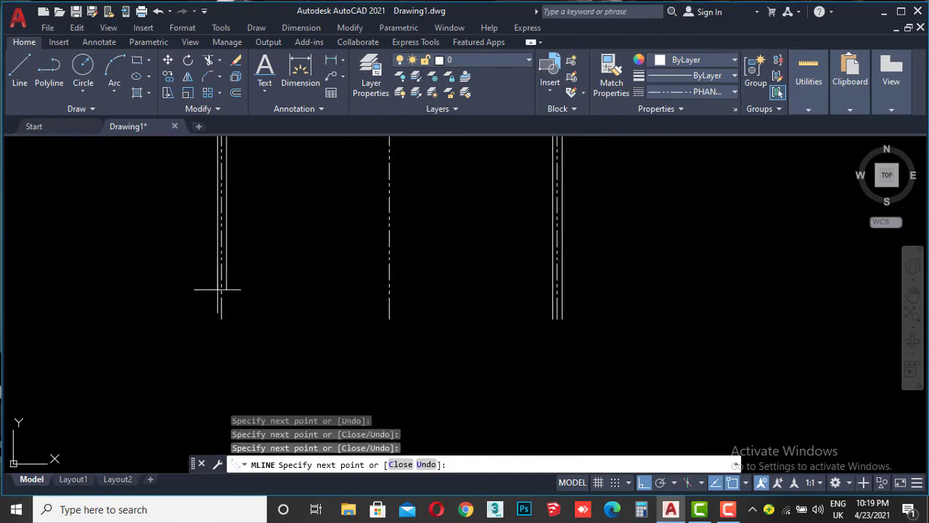
click(221, 318)
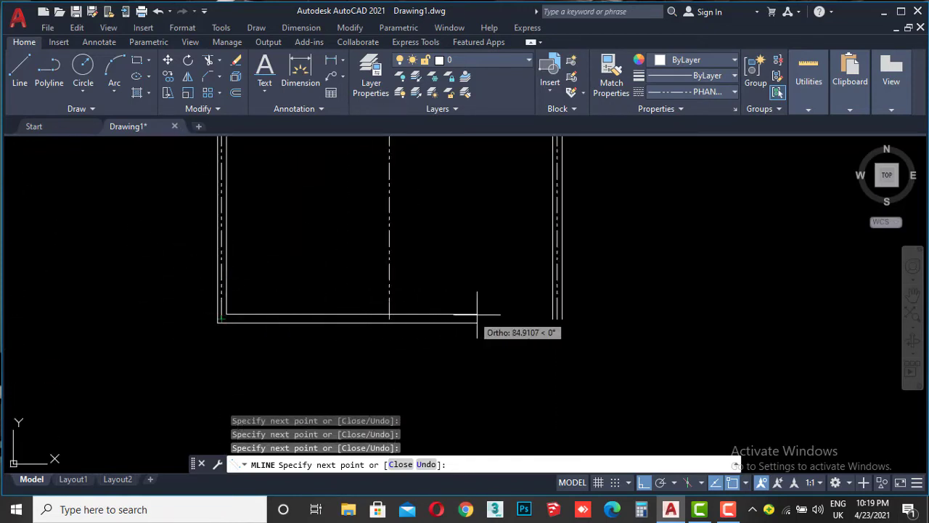
scroll(560, 315, up, 8)
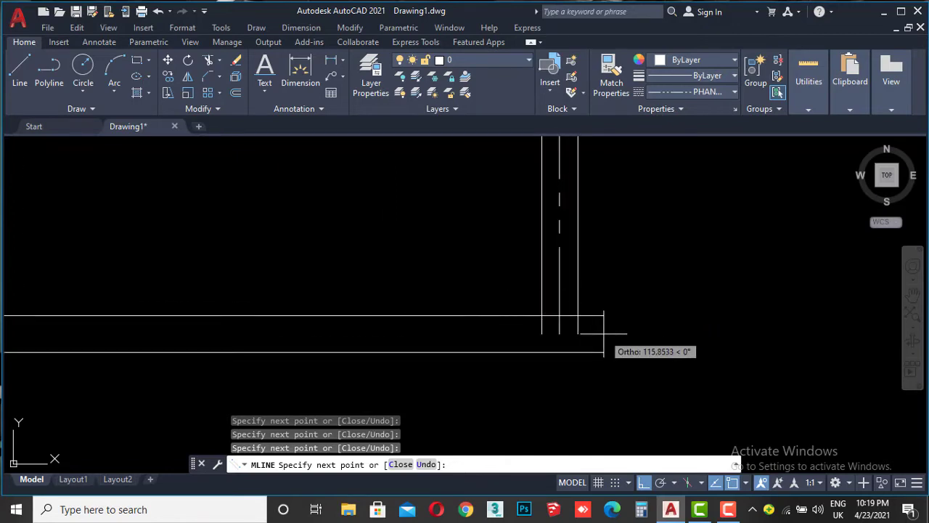
text(c)
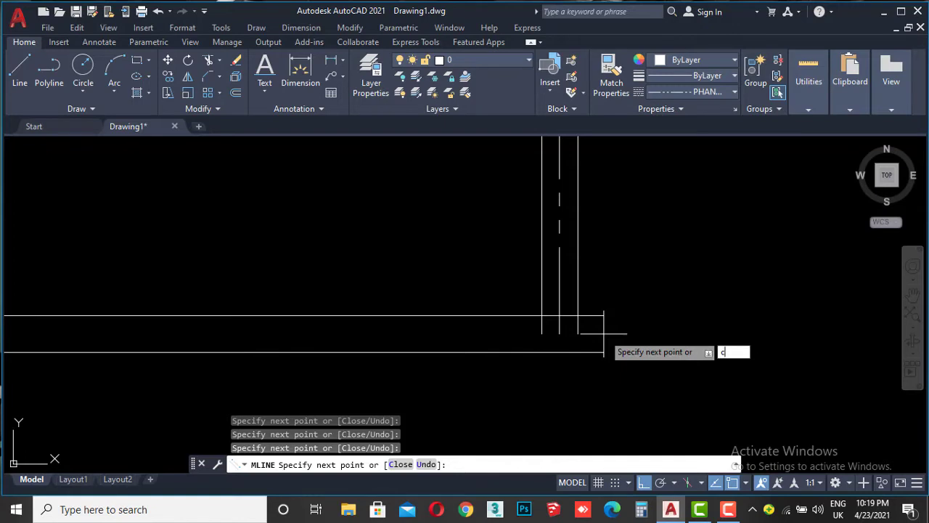
key(Return)
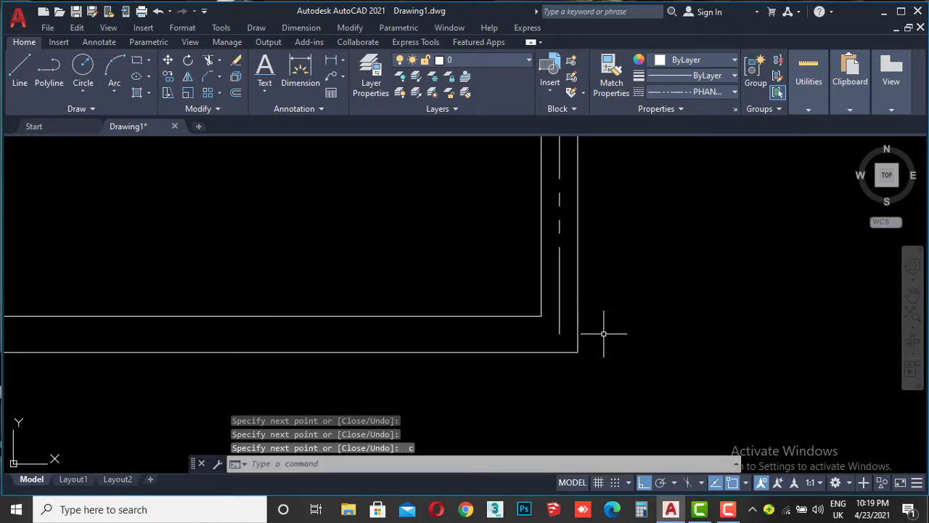
scroll(561, 299, down, 5)
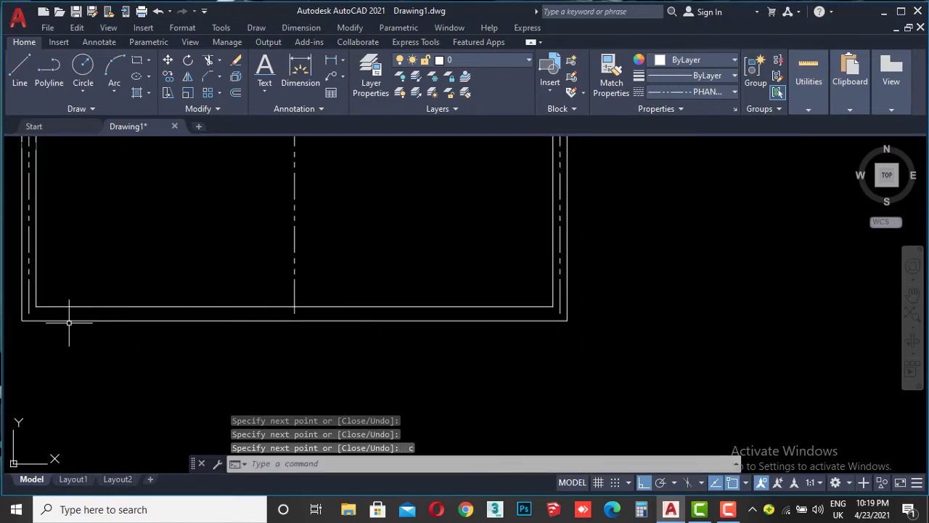
scroll(69, 322, down, 2)
mouse_move(85, 279)
middle_down()
mouse_move(324, 379)
mouse_move(297, 327)
middle_up()
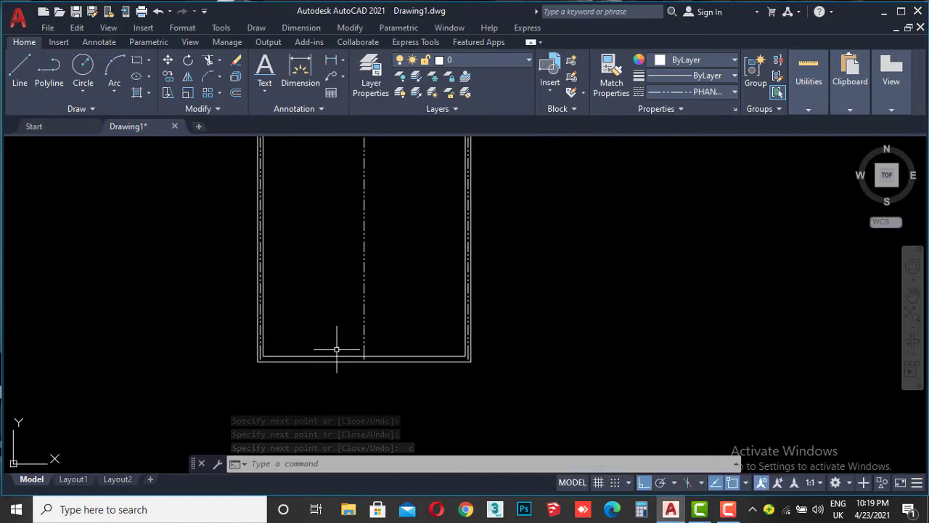
scroll(363, 357, up, 4)
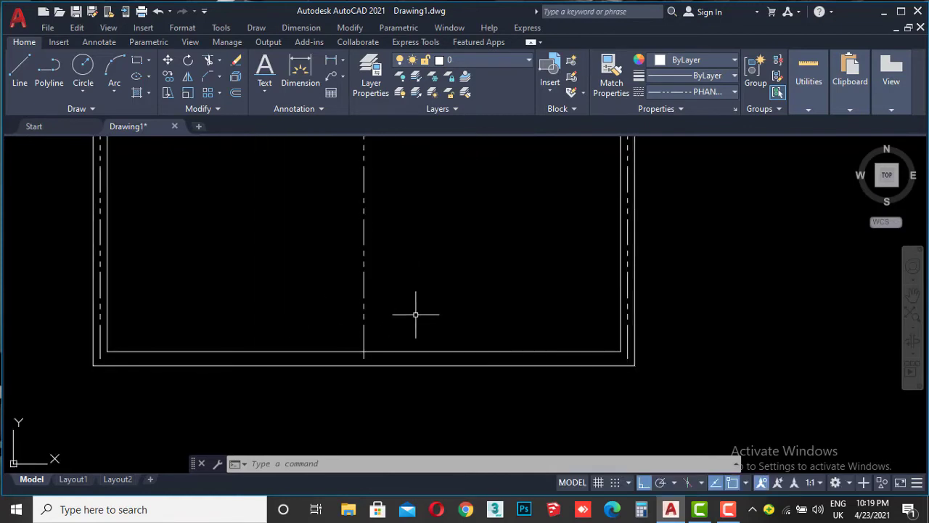
text(ML)
Draw a Zero-justified interior wall from the middle axis line up to the top wall.
key(Return)
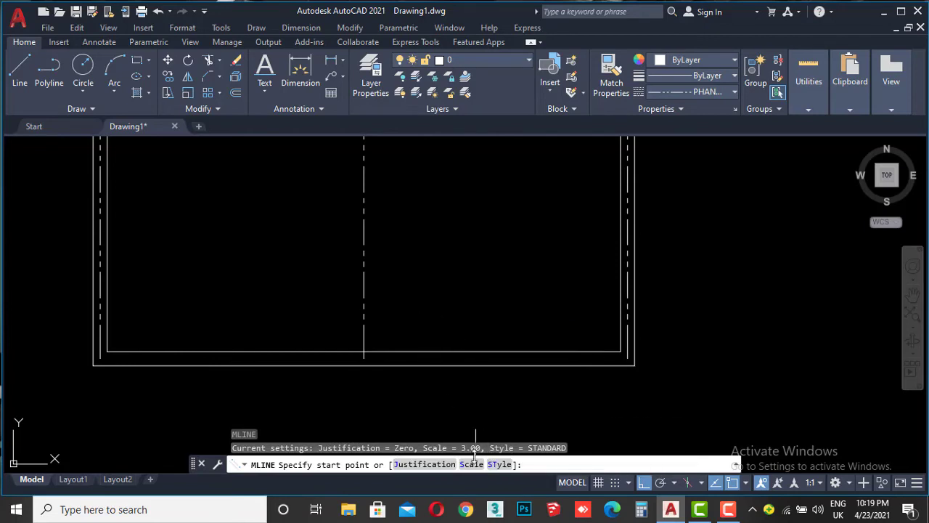
click(432, 465)
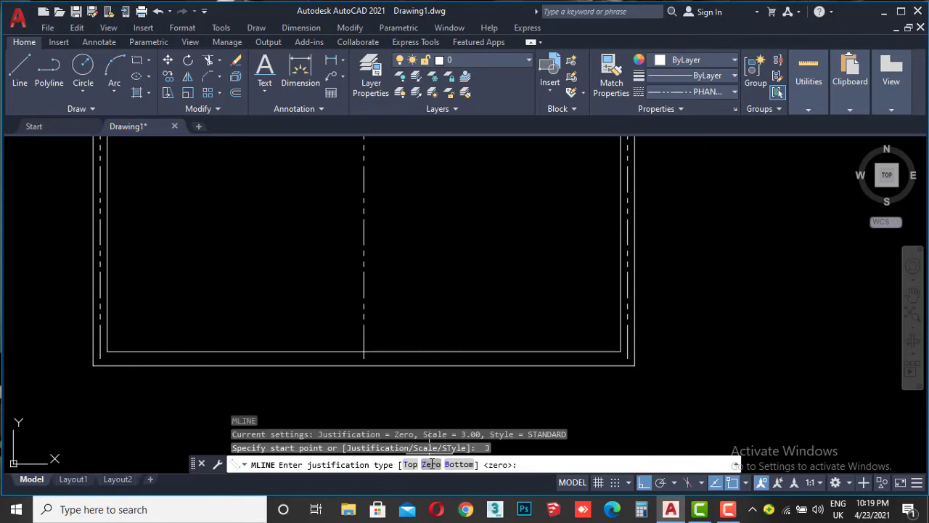
click(431, 465)
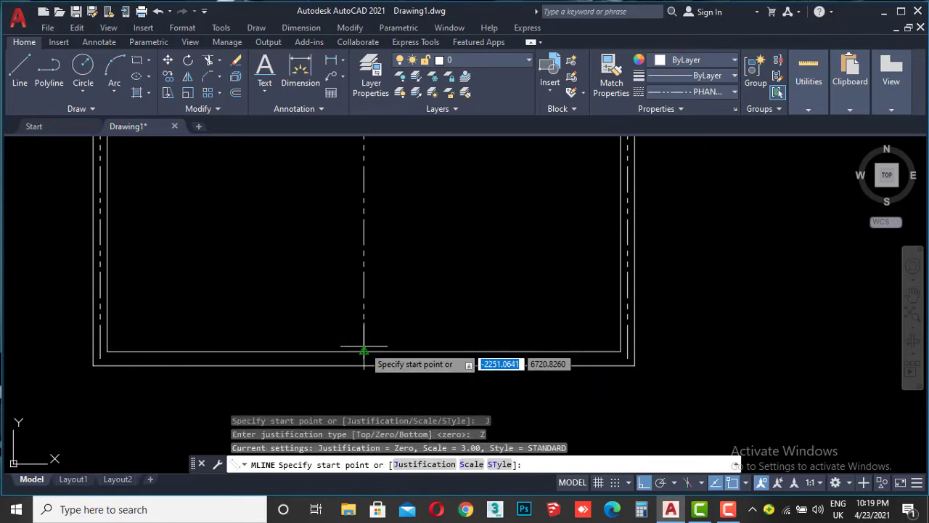
click(364, 351)
scroll(367, 291, up, 3)
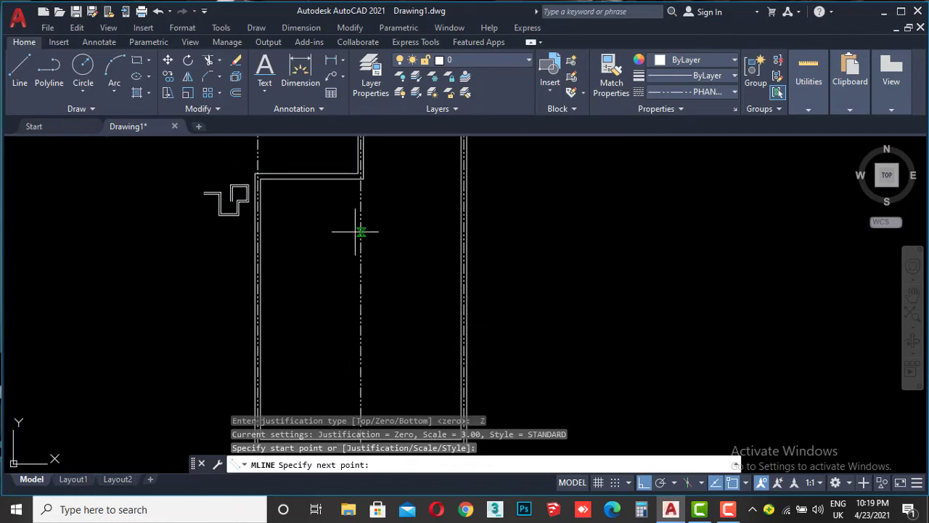
scroll(361, 189, up, 3)
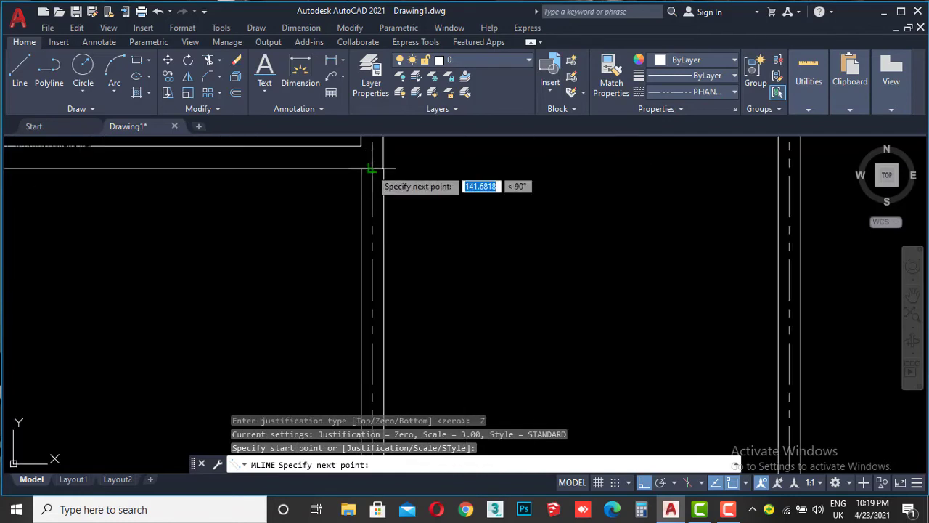
click(371, 169)
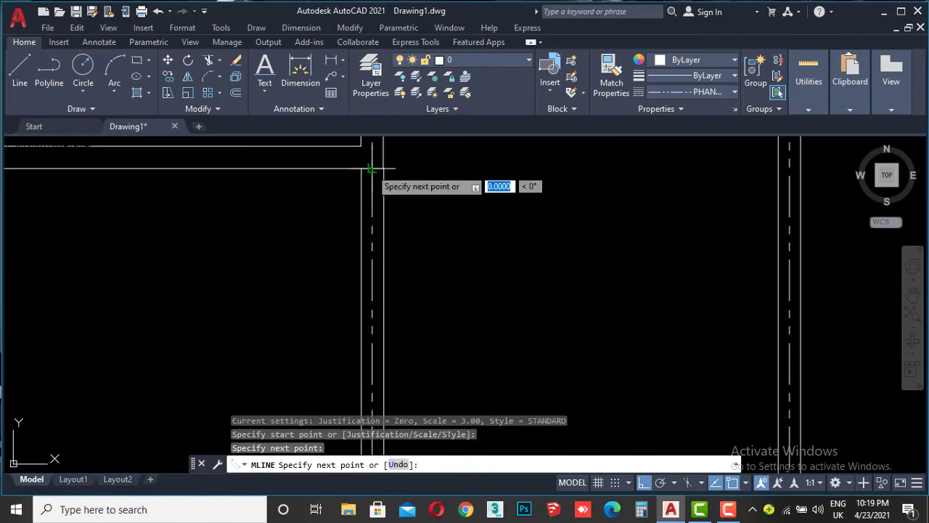
scroll(425, 233, down, 4)
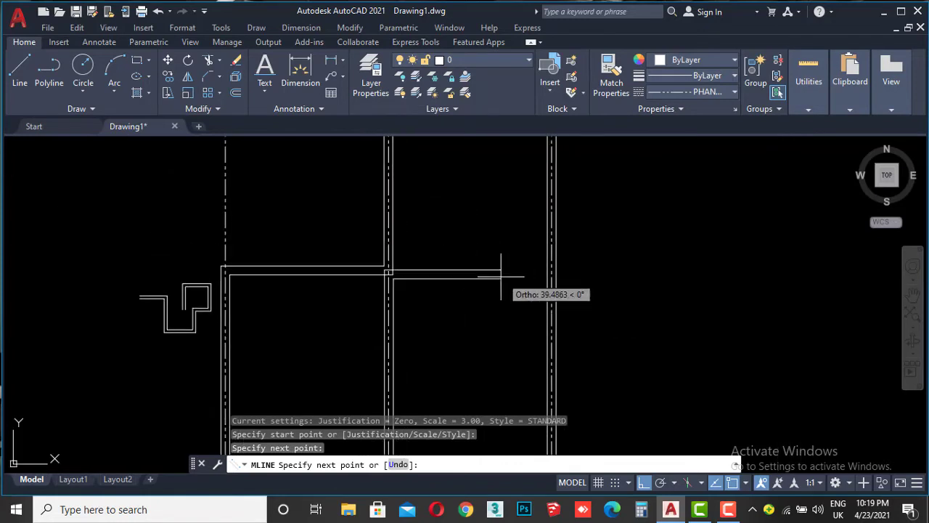
key(Escape)
scroll(458, 285, down, 3)
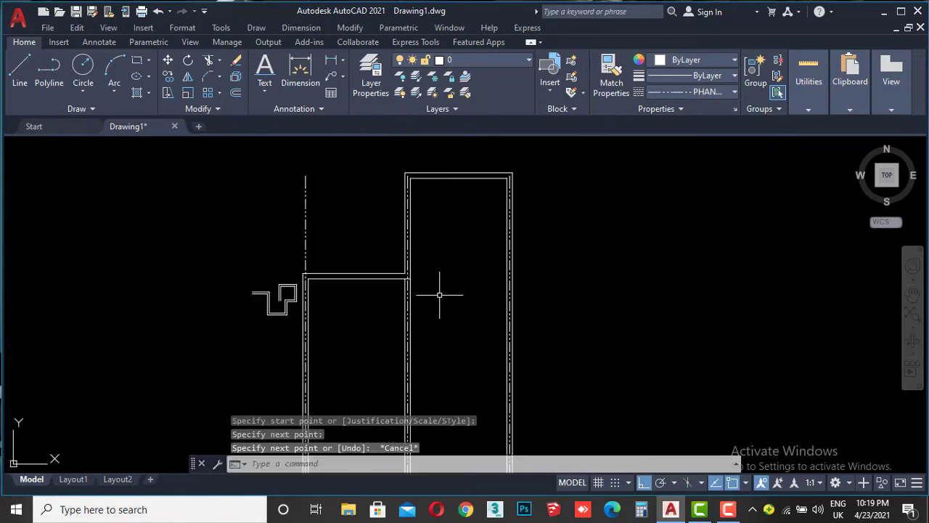
scroll(442, 305, down, 3)
scroll(470, 274, up, 6)
scroll(471, 275, down, 2)
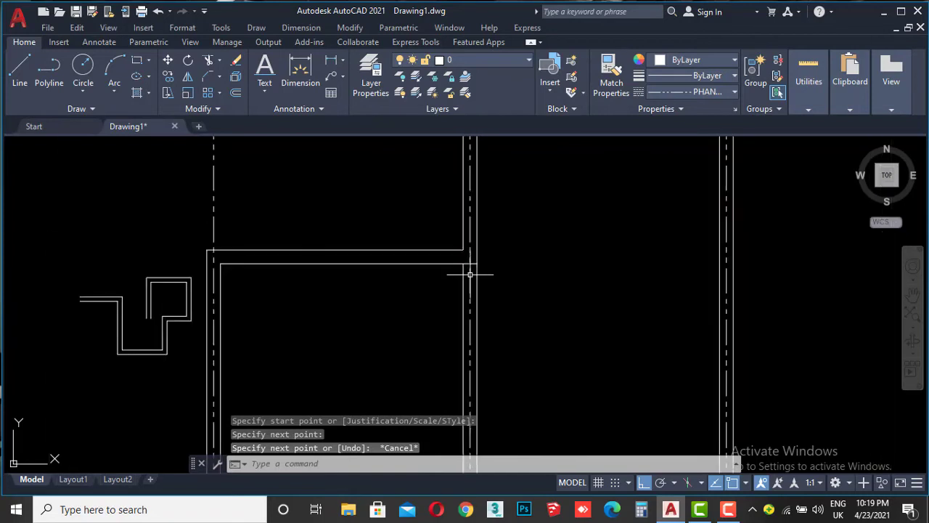
scroll(470, 275, down, 1)
scroll(469, 278, up, 7)
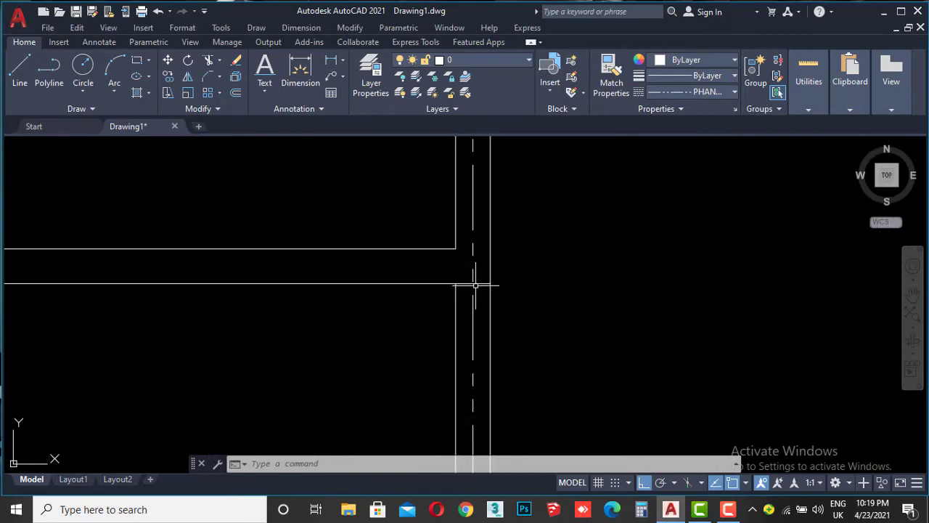
Attempt to trim the wall overlap at the junction, then cancel.
text(t)
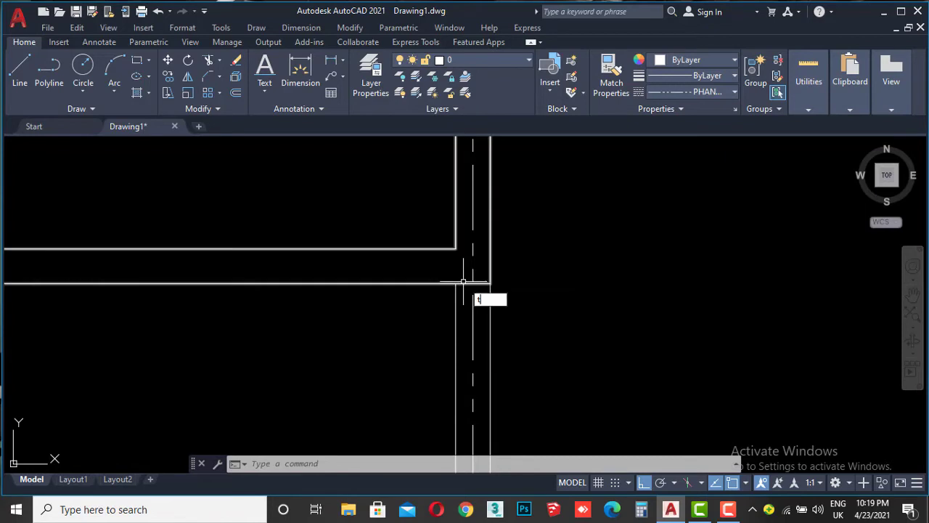
key(Return)
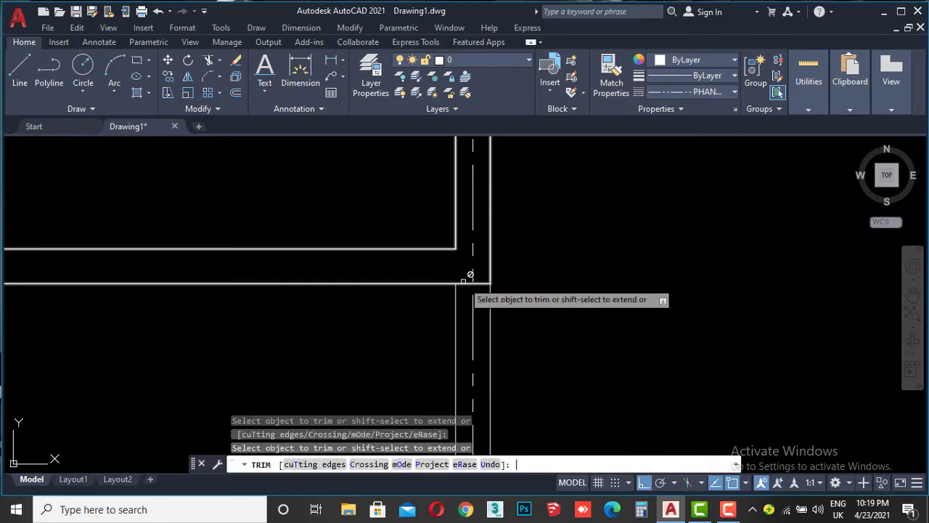
click(473, 276)
key(Escape)
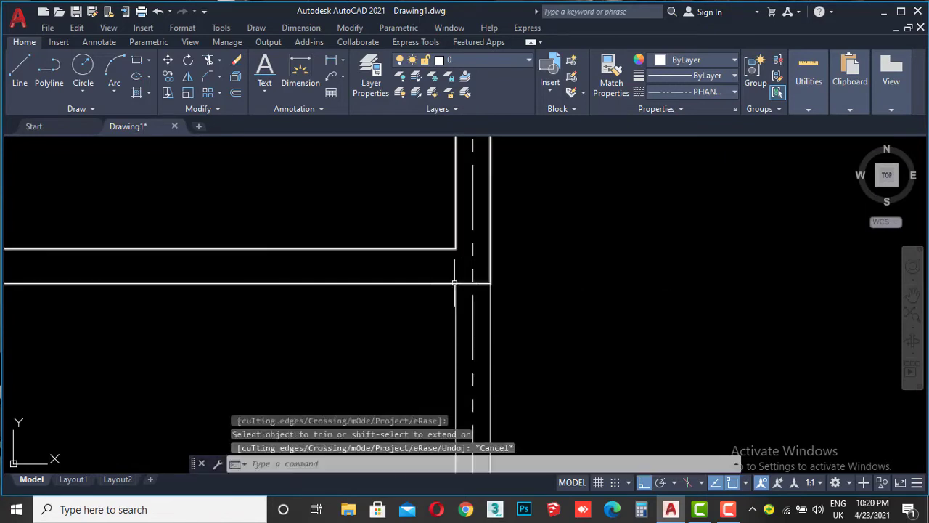
Explode the interior multiline wall into separate lines.
click(407, 283)
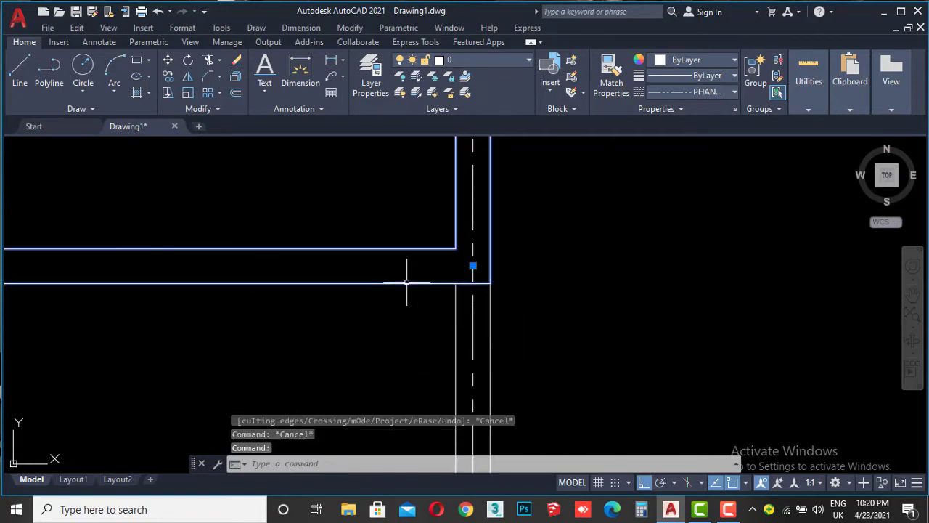
click(235, 82)
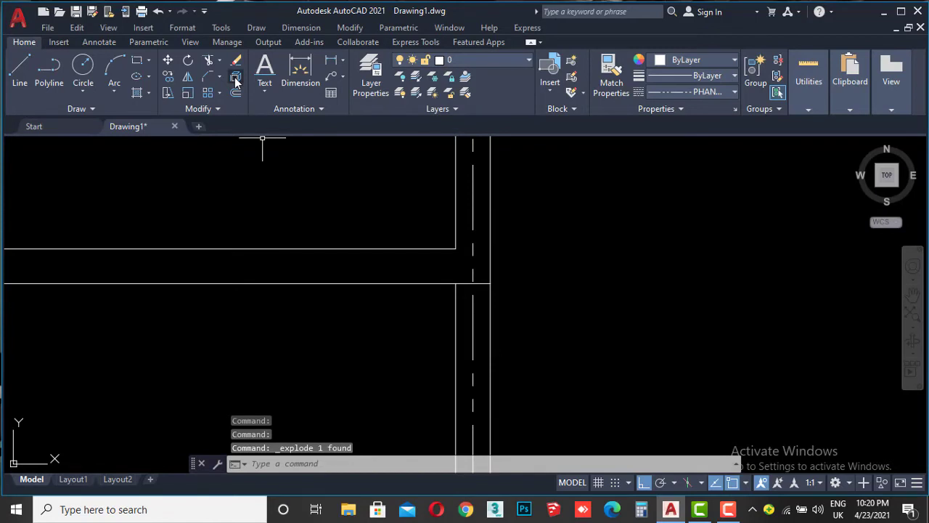
click(470, 283)
key(Escape)
key(Escape)
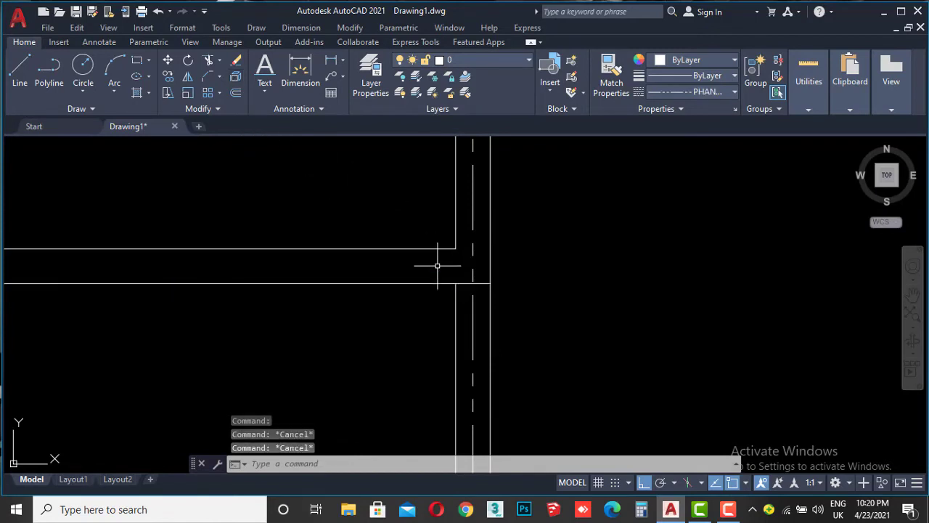
Fence-trim the dashed line pieces at the wall junction, then start a rectangle.
text(tr)
key(Return)
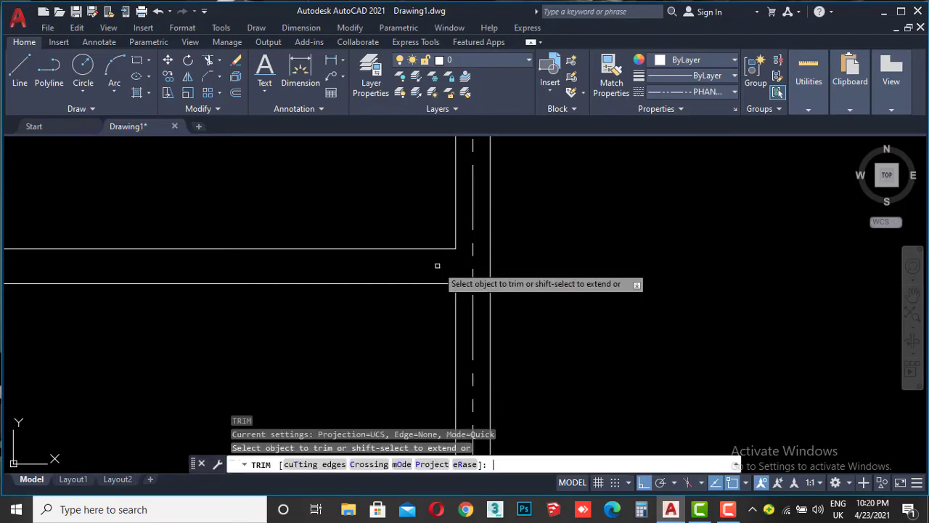
scroll(480, 272, up, 5)
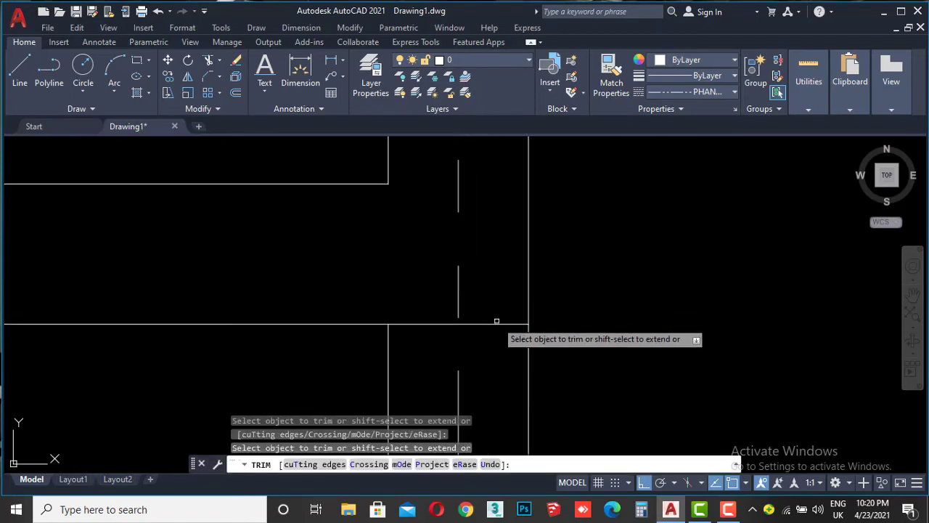
drag(425, 294, 423, 335)
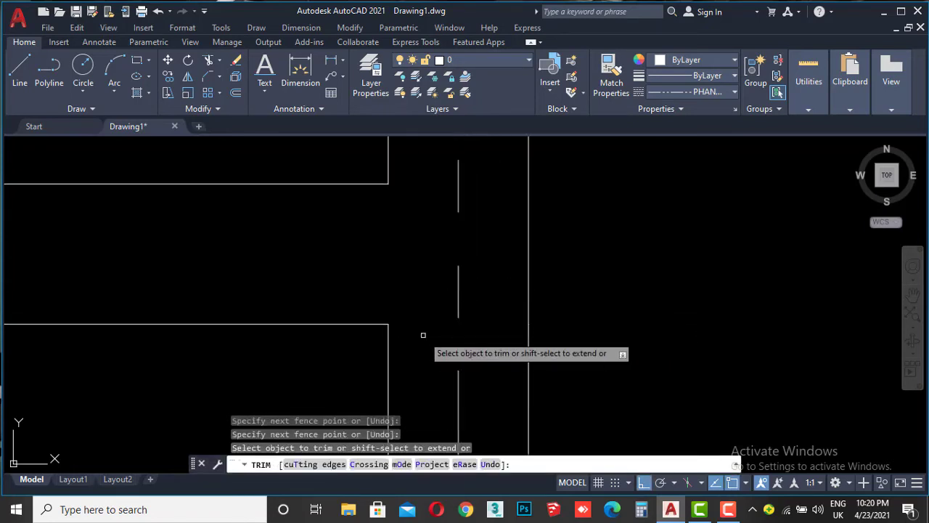
scroll(395, 279, down, 5)
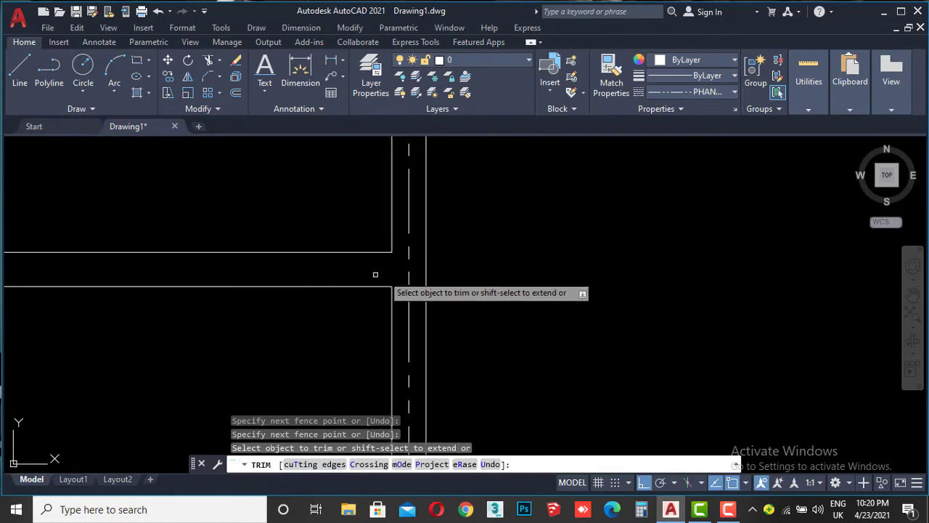
scroll(395, 259, down, 5)
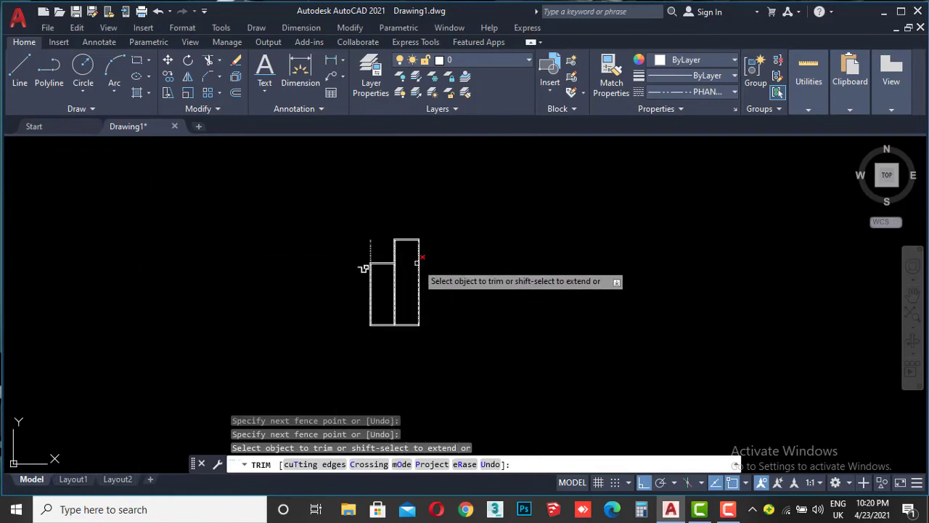
scroll(411, 256, up, 2)
scroll(379, 262, down, 2)
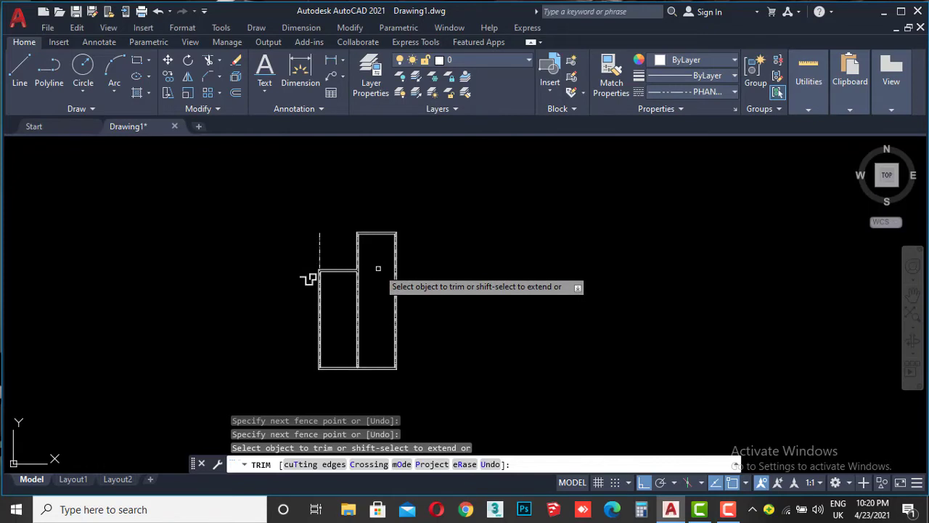
key(Escape)
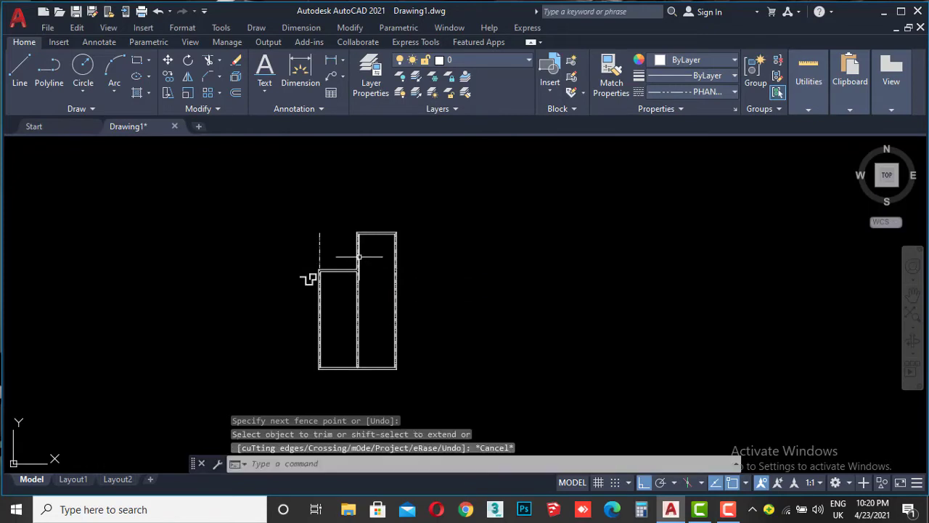
middle_drag(265, 217, 356, 258)
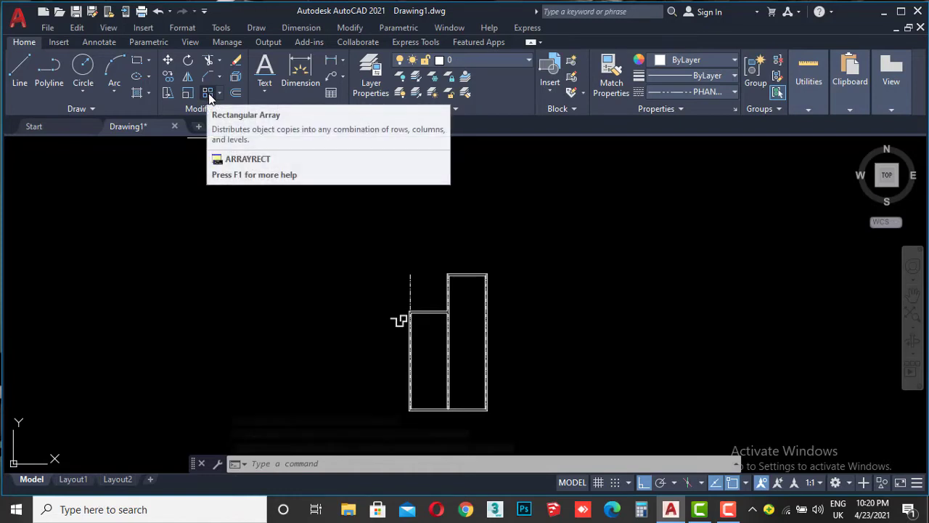
click(138, 64)
middle_drag(332, 197, 183, 241)
Draw a dash-dot rectangle in empty drawing space.
middle_drag(374, 225, 243, 377)
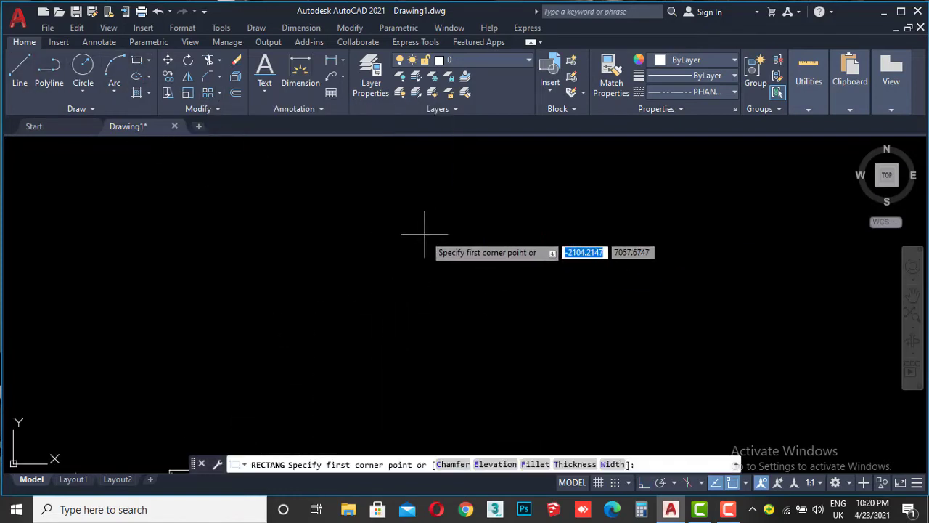
click(425, 234)
click(290, 291)
scroll(349, 247, up, 4)
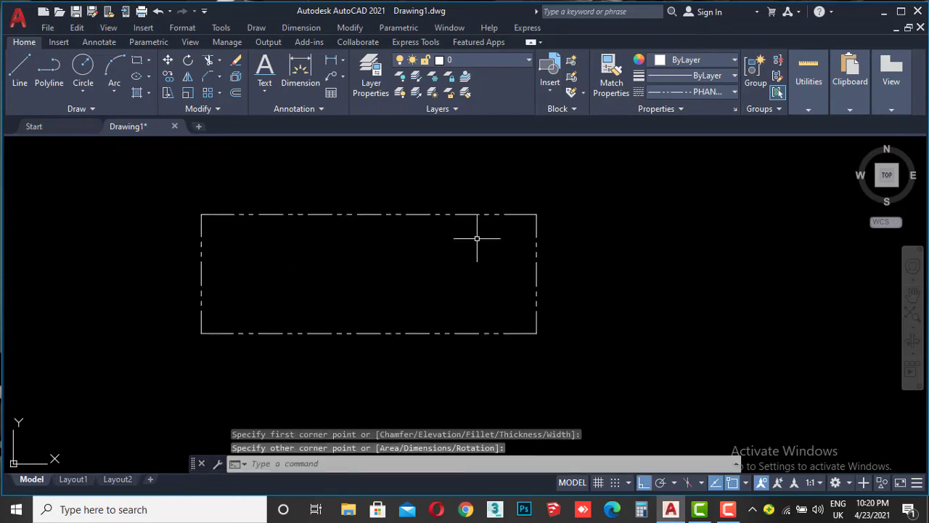
Array the rectangle in 5 columns and 4 rows, spaced 150 across and 80 down.
click(278, 334)
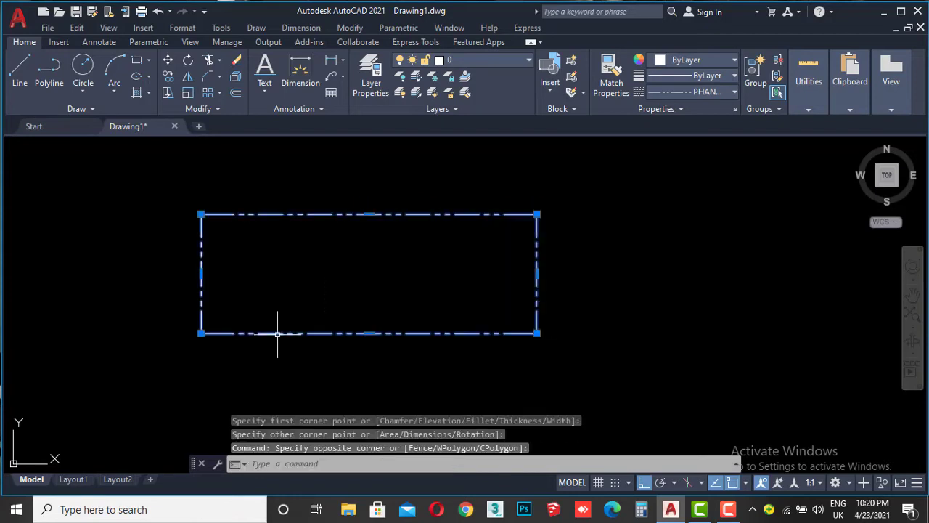
click(219, 94)
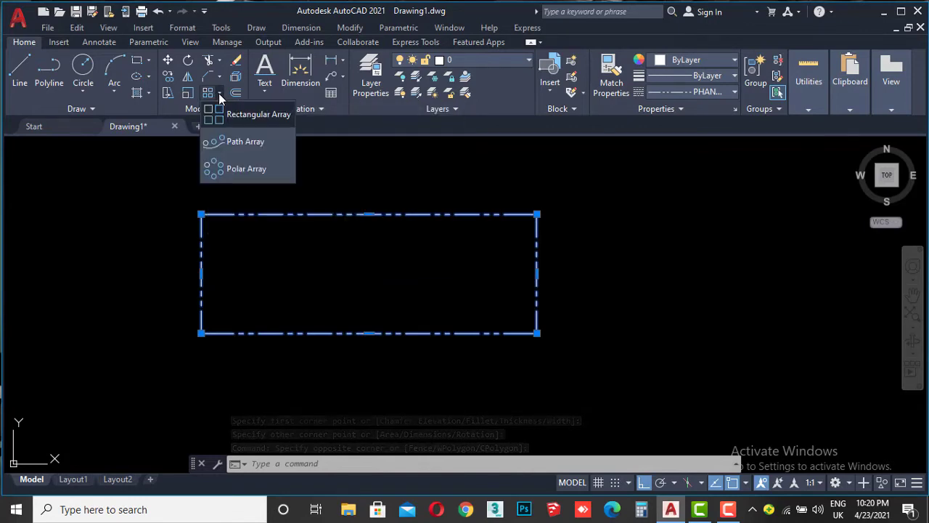
click(227, 114)
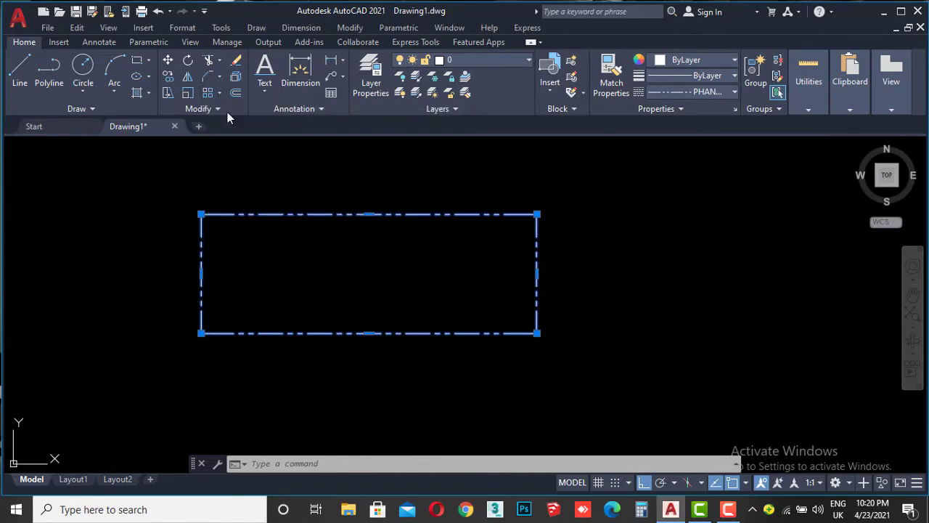
scroll(469, 317, down, 5)
text(5)
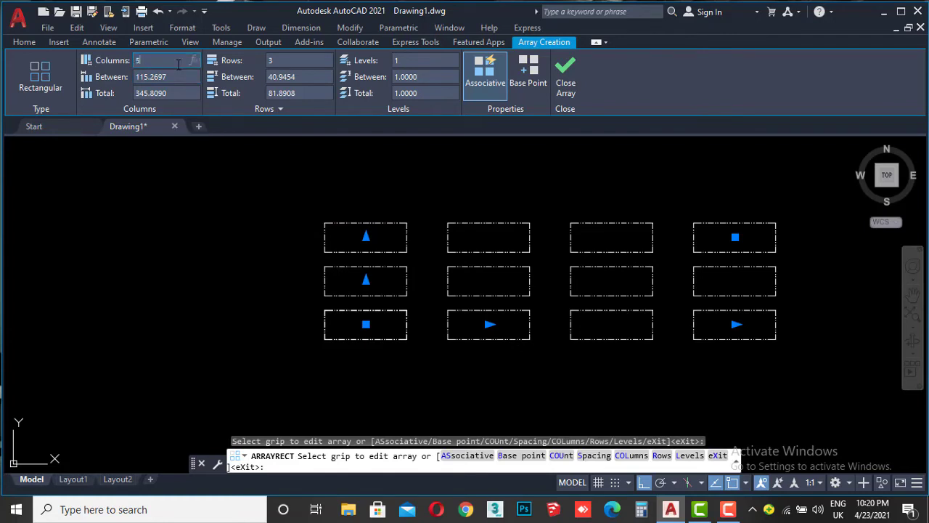
key(Return)
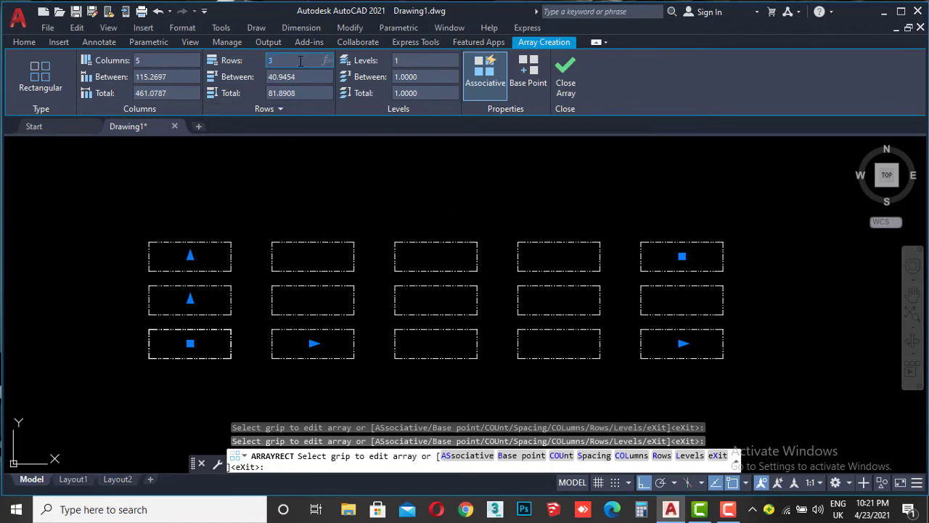
text(4)
key(Return)
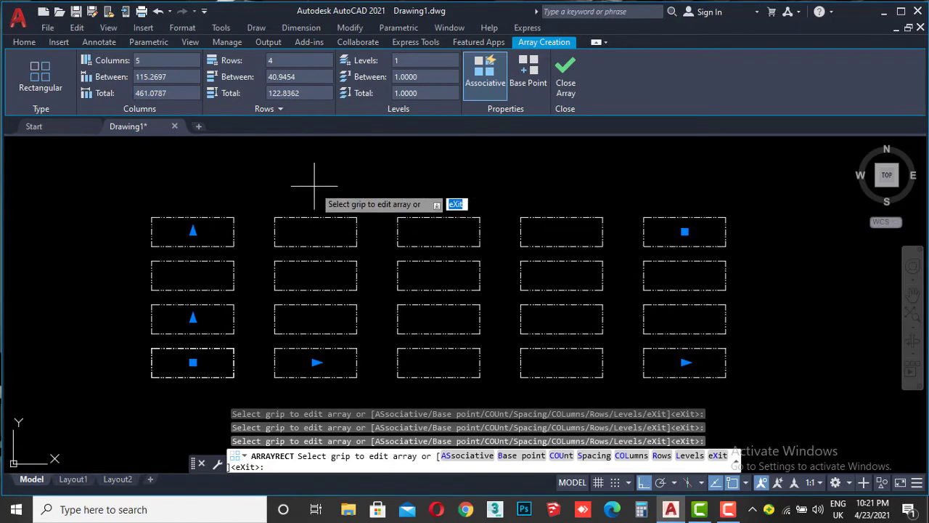
click(184, 76)
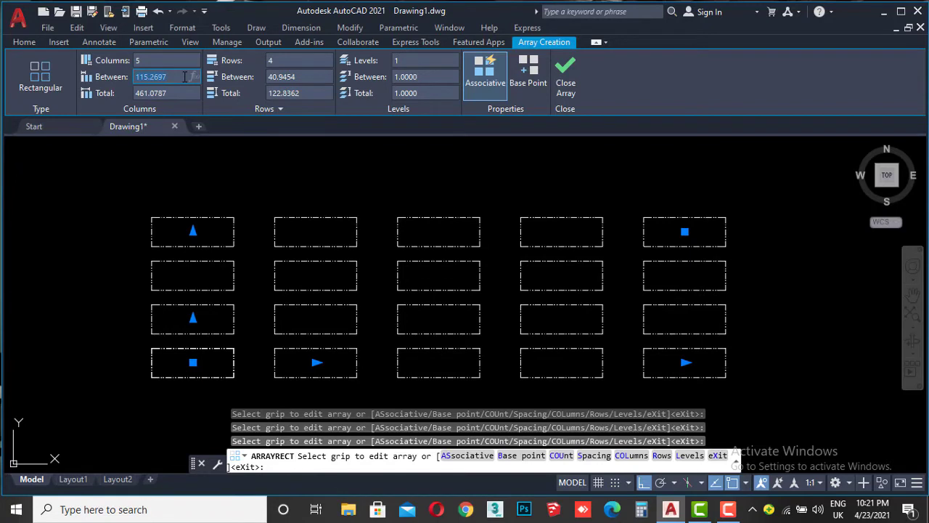
text(150.0000)
key(Return)
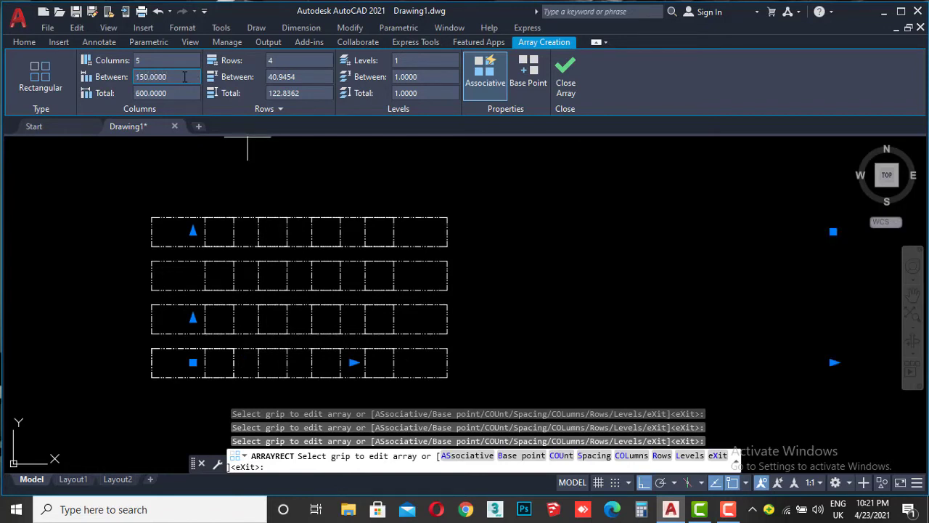
text(80.0000)
key(Return)
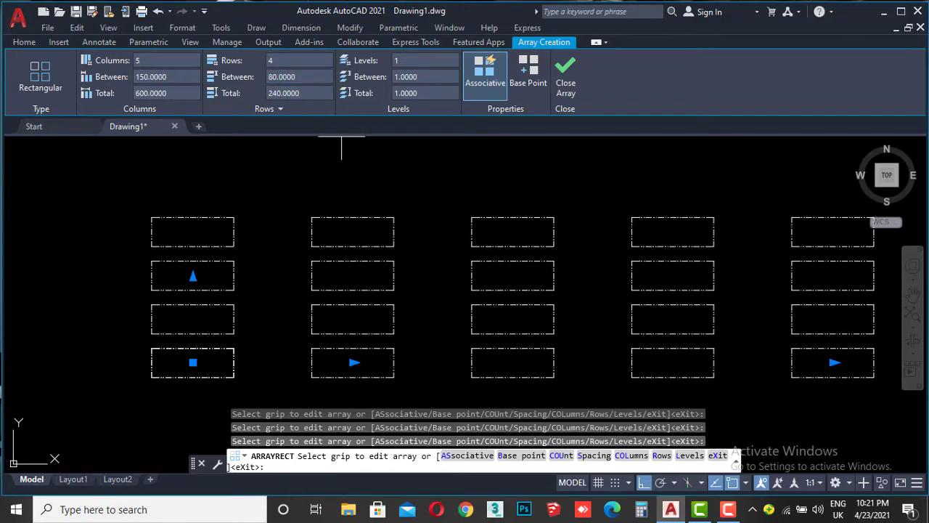
scroll(425, 232, down, 4)
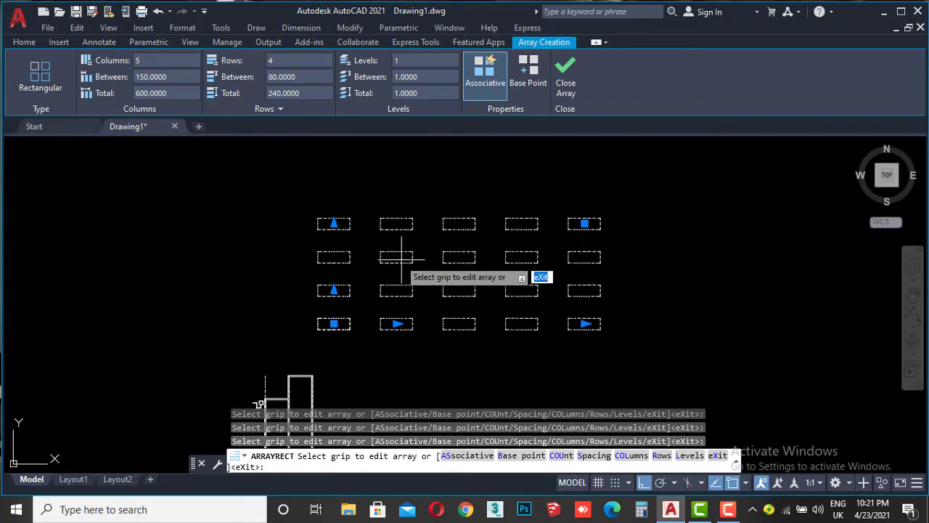
scroll(426, 242, up, 4)
scroll(425, 243, down, 4)
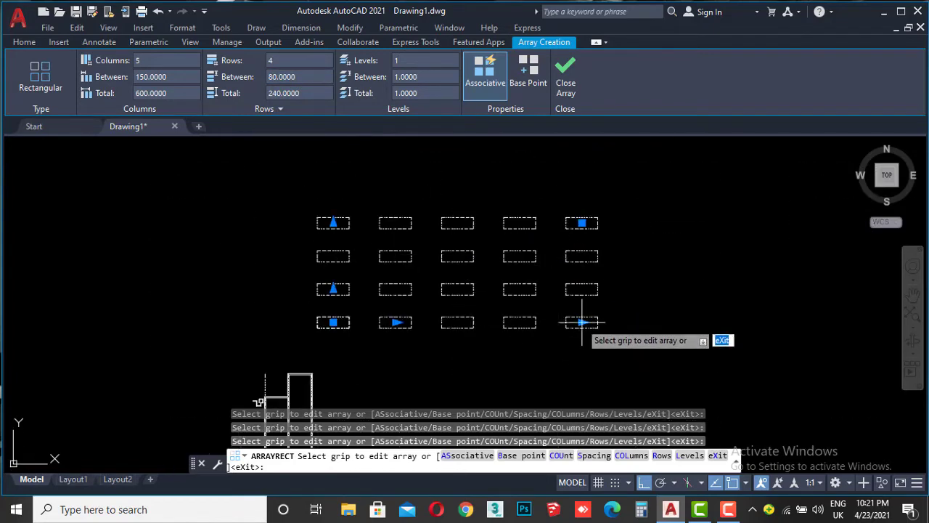
key(Escape)
Drag the array's column grip to extend it to 8 columns.
click(536, 314)
click(525, 321)
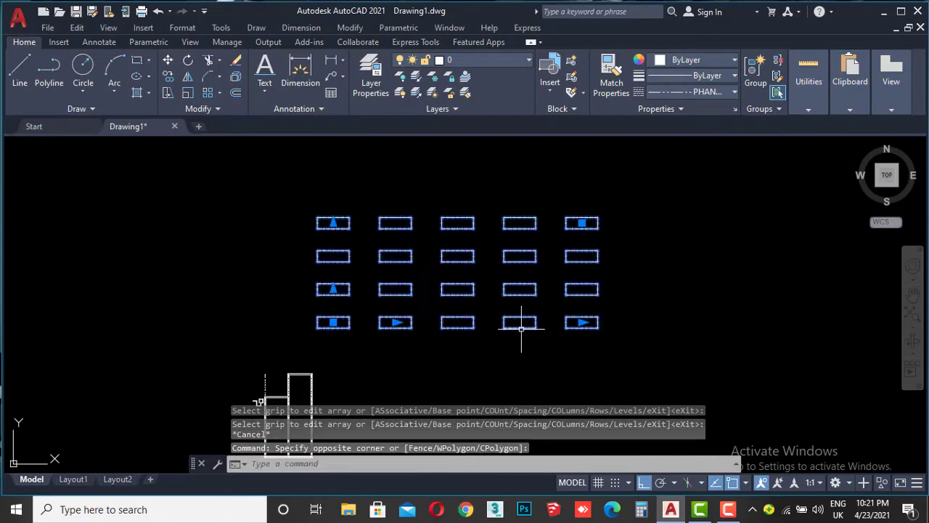
click(582, 322)
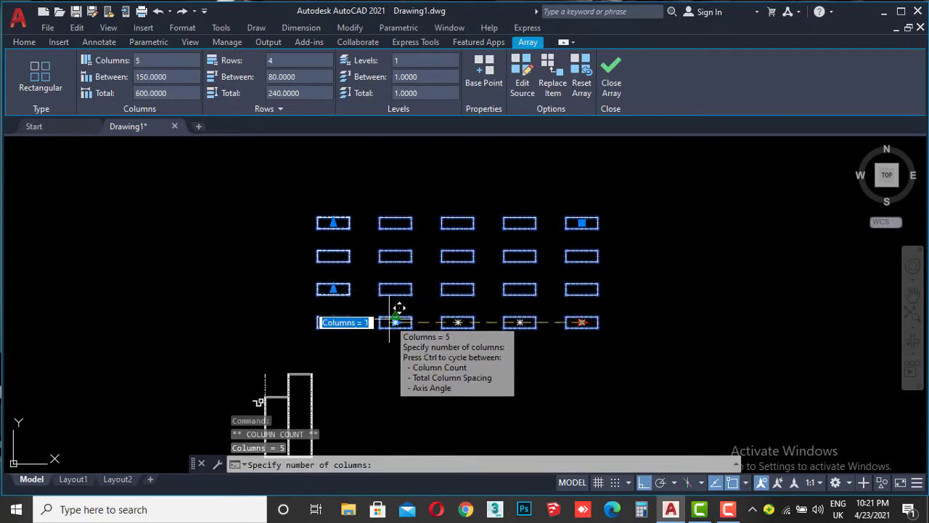
click(794, 309)
middle_drag(784, 325, 684, 331)
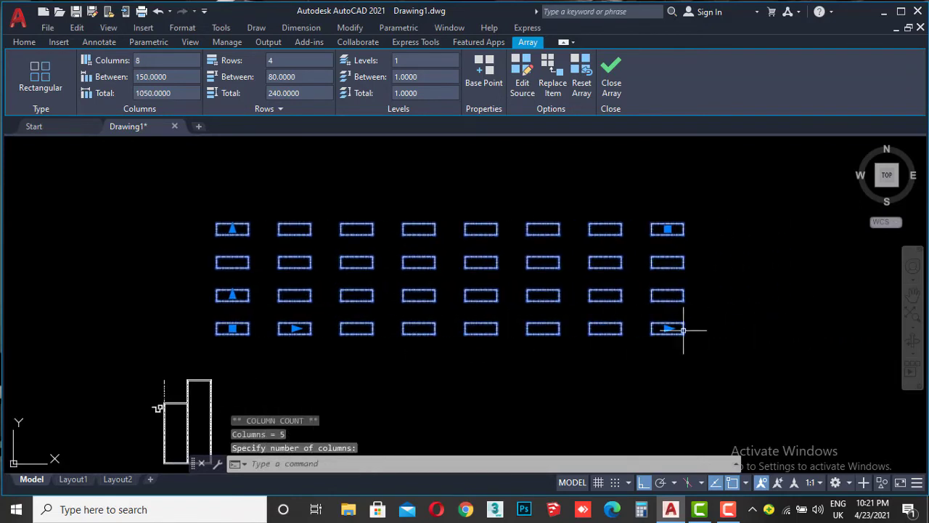
Drag the row grip to give the array 5 rows, then deselect it.
click(252, 226)
click(222, 234)
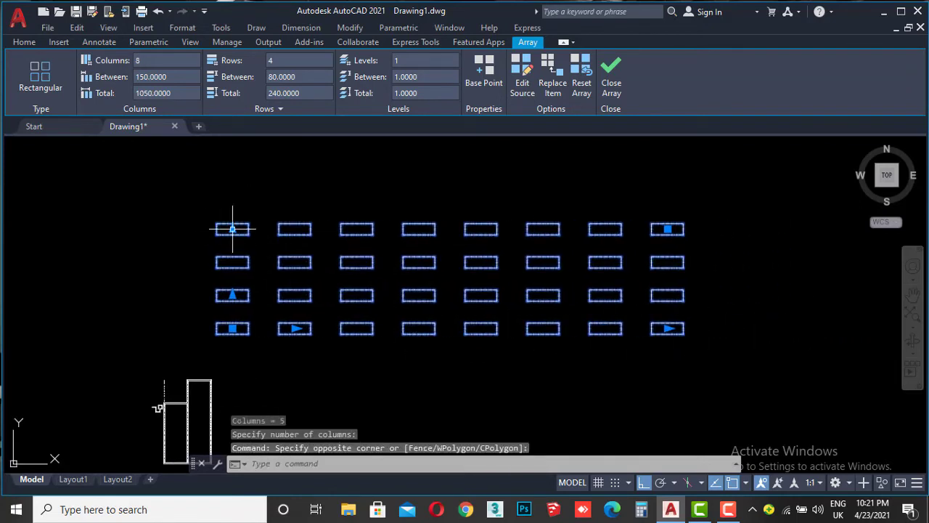
click(232, 229)
click(249, 152)
scroll(291, 203, up, 4)
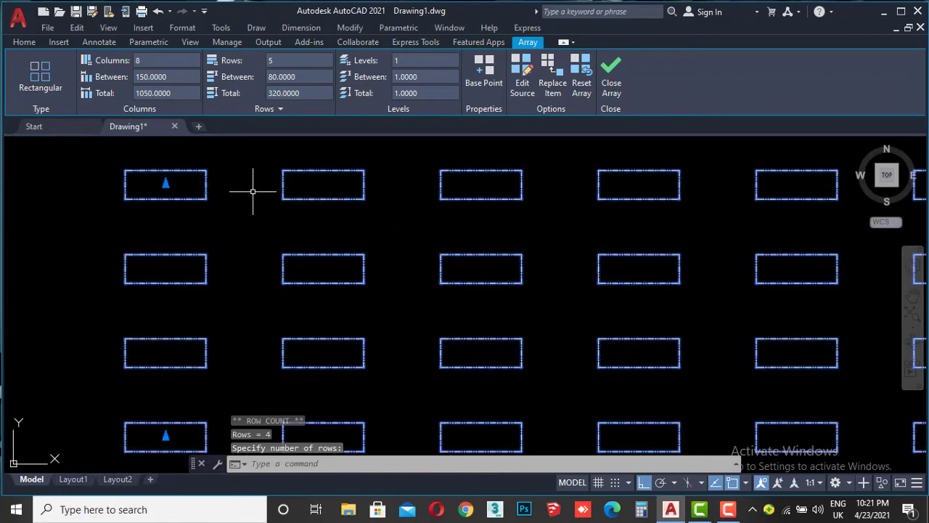
scroll(254, 185, down, 5)
scroll(255, 181, up, 4)
middle_drag(247, 244, 286, 213)
scroll(348, 240, up, 1)
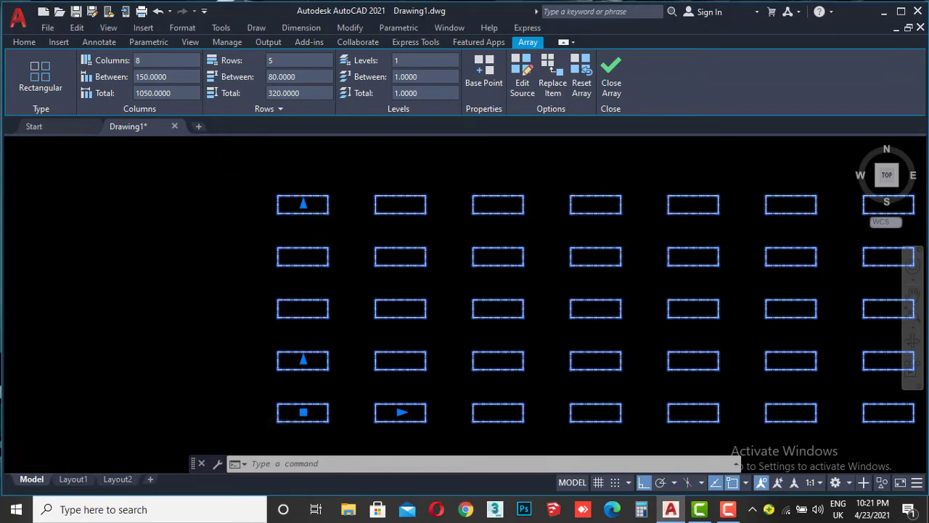
scroll(218, 169, down, 2)
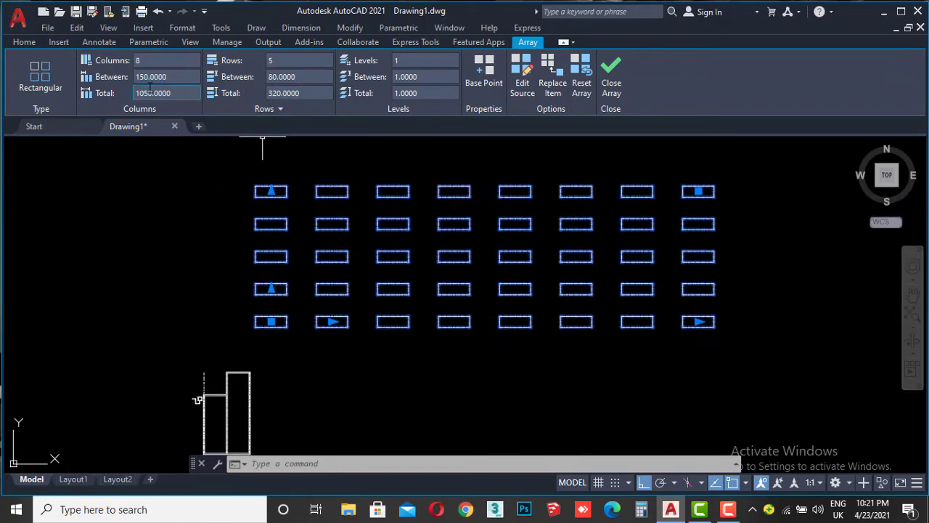
scroll(359, 183, down, 2)
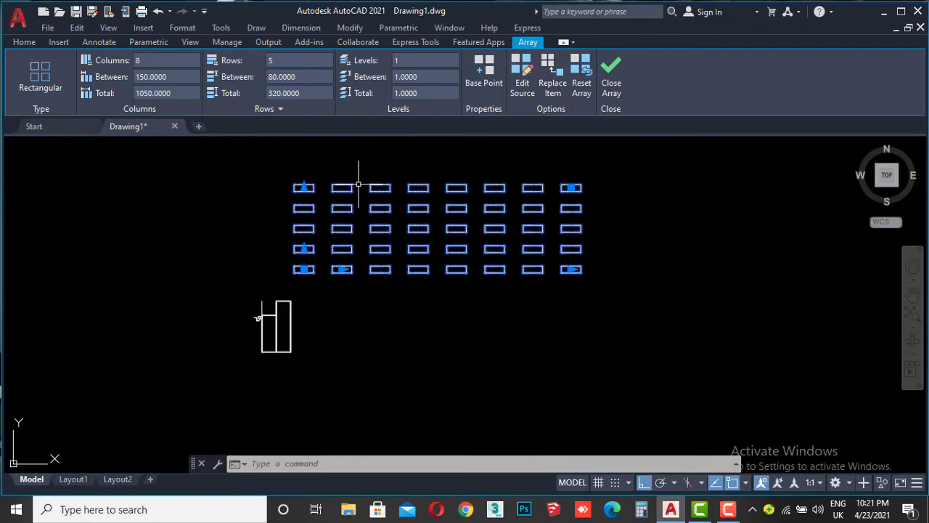
key(Escape)
scroll(261, 192, down, 2)
middle_drag(255, 201, 326, 208)
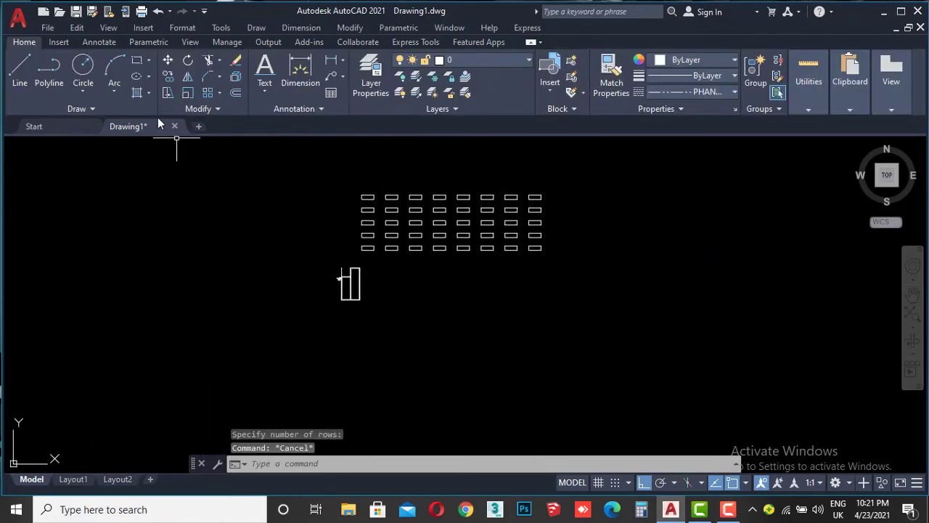
Draw a horizontal dash-dot line in empty space left of the array.
click(20, 73)
scroll(218, 201, up, 2)
middle_drag(172, 207, 248, 244)
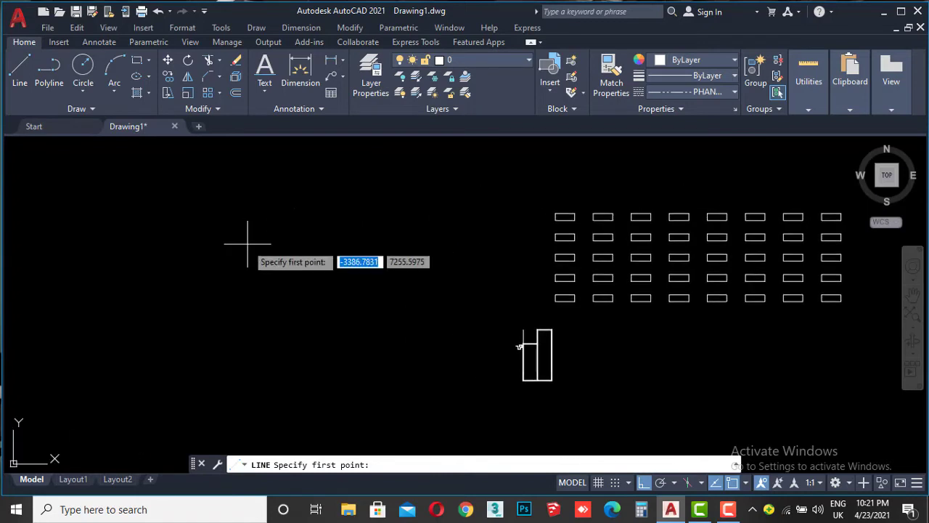
click(247, 244)
click(440, 245)
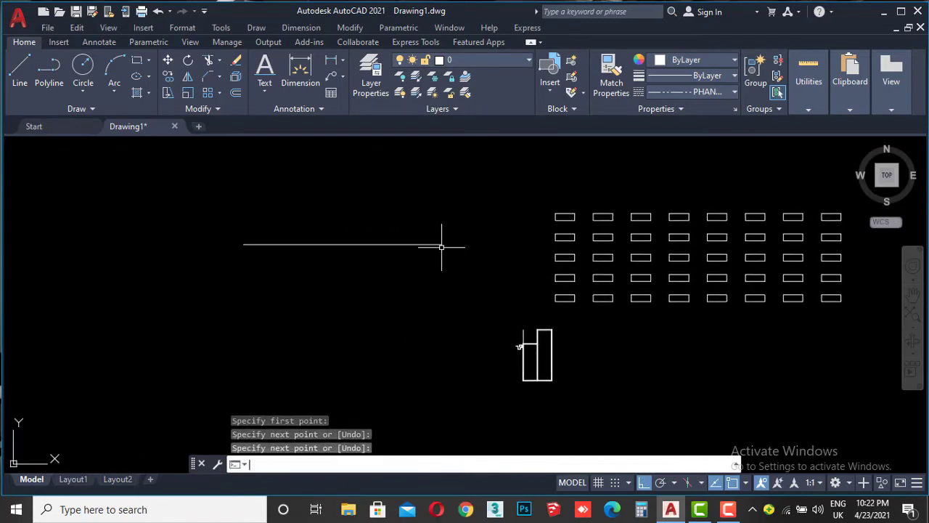
key(Return)
scroll(295, 263, up, 5)
middle_drag(255, 211, 257, 284)
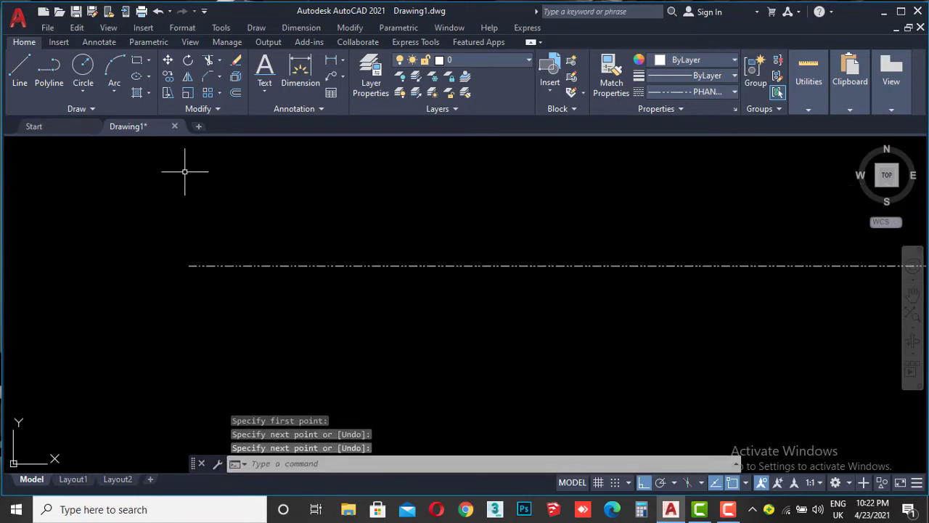
Draw a small circle centred at the left end of the dashed line.
click(82, 65)
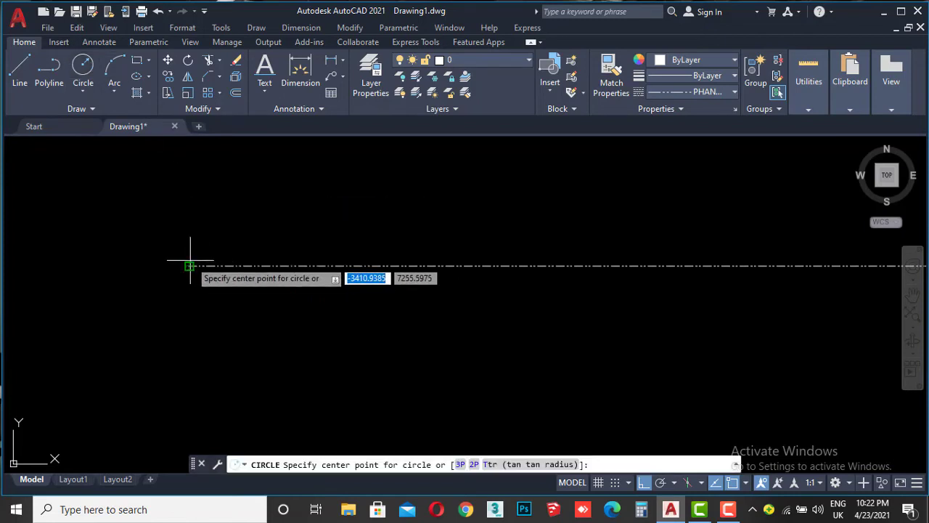
click(189, 265)
click(206, 222)
key(Escape)
Move the circle from its bottom quadrant so it rests on the line.
click(214, 245)
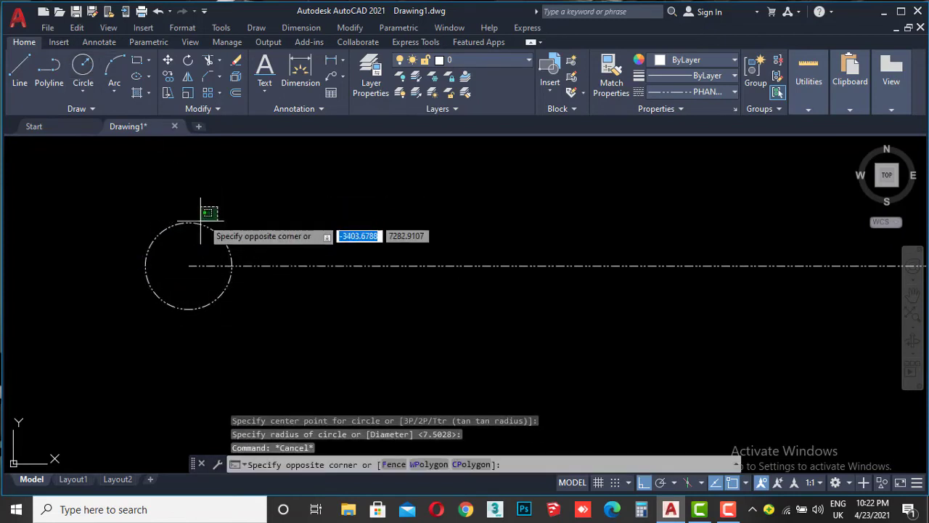
click(174, 177)
click(167, 63)
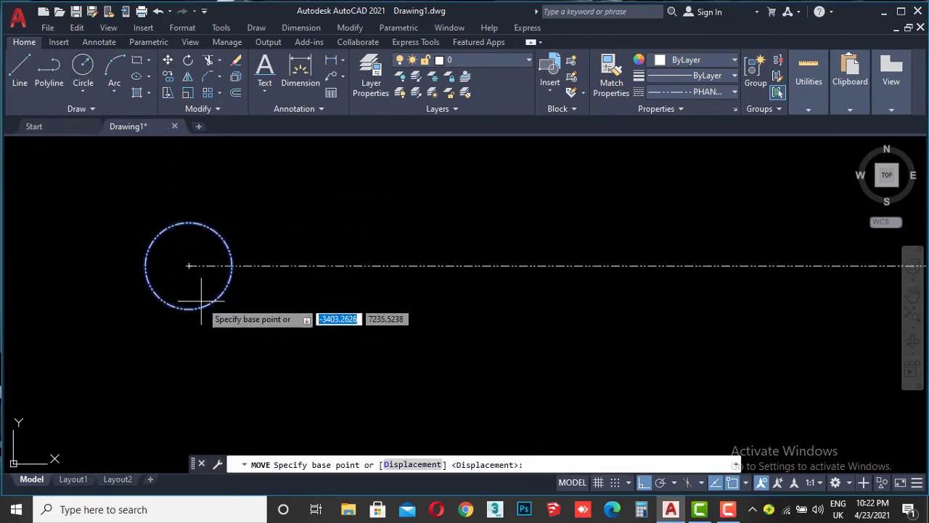
click(189, 309)
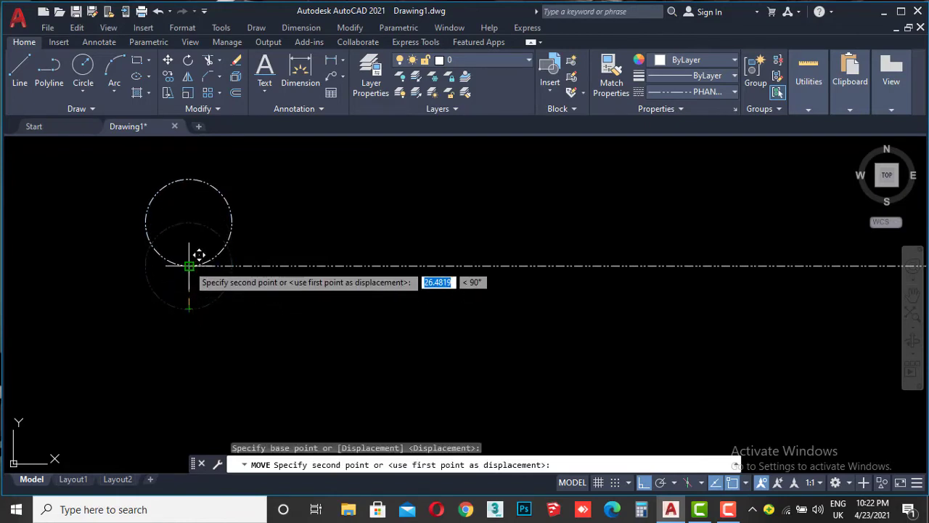
click(189, 266)
scroll(226, 318, down, 4)
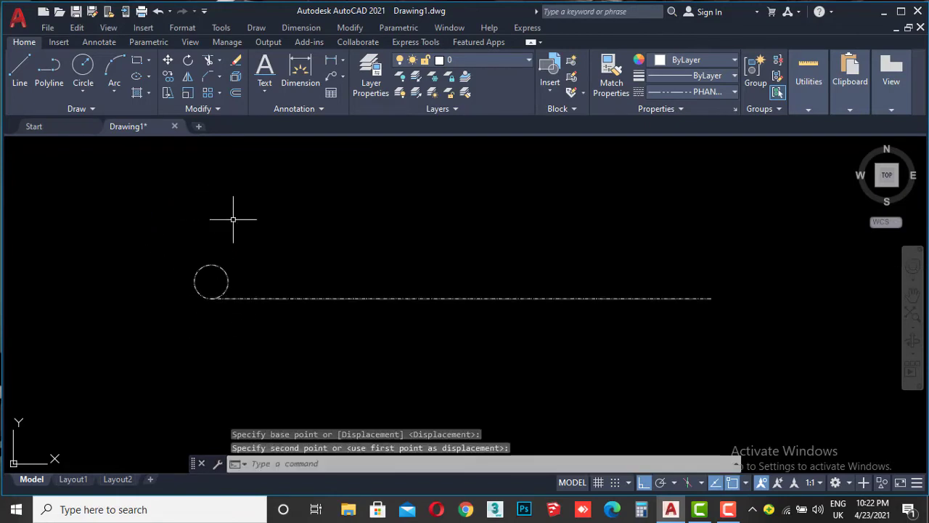
Start a path array with both circle and line selected, then cancel it.
click(219, 94)
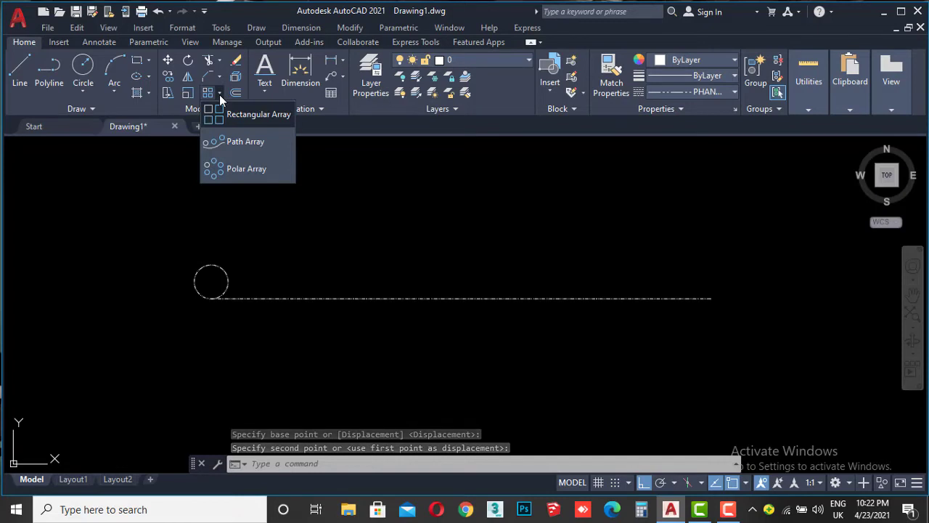
click(244, 143)
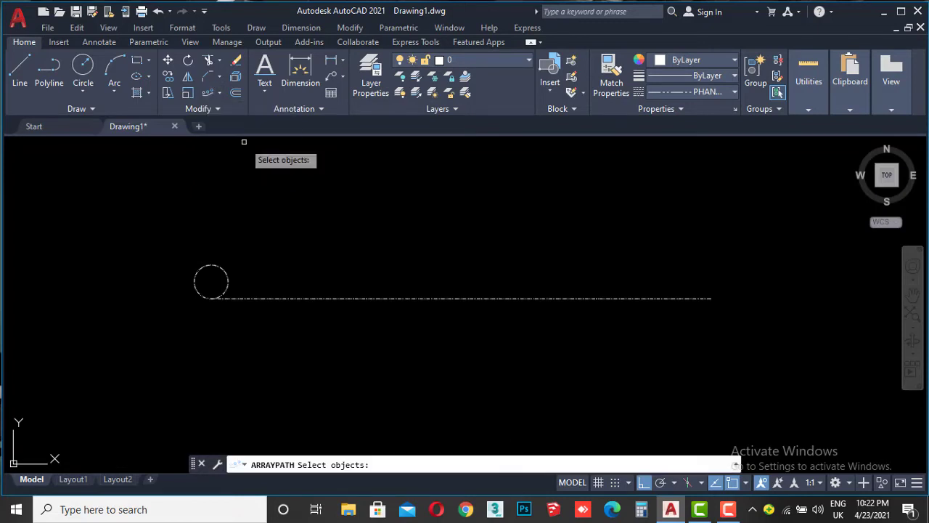
click(227, 273)
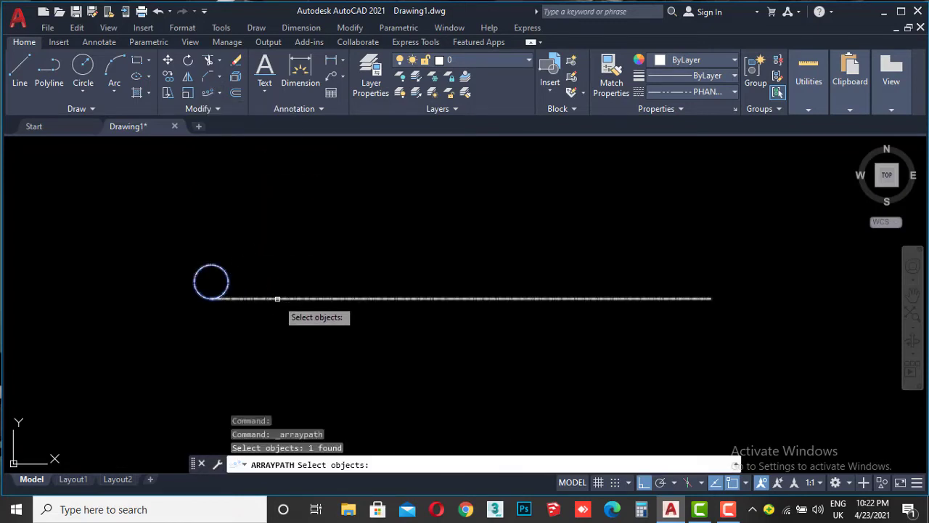
click(277, 298)
key(Return)
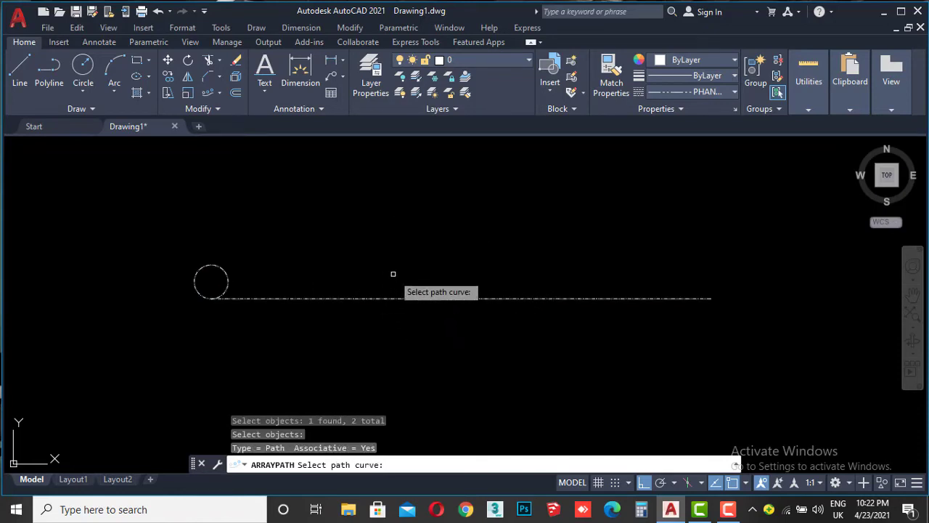
key(Escape)
key(Escape)
key(Escape)
Path-array the circle along the dashed line as seven copies spaced 115.1470 apart.
click(257, 234)
click(194, 282)
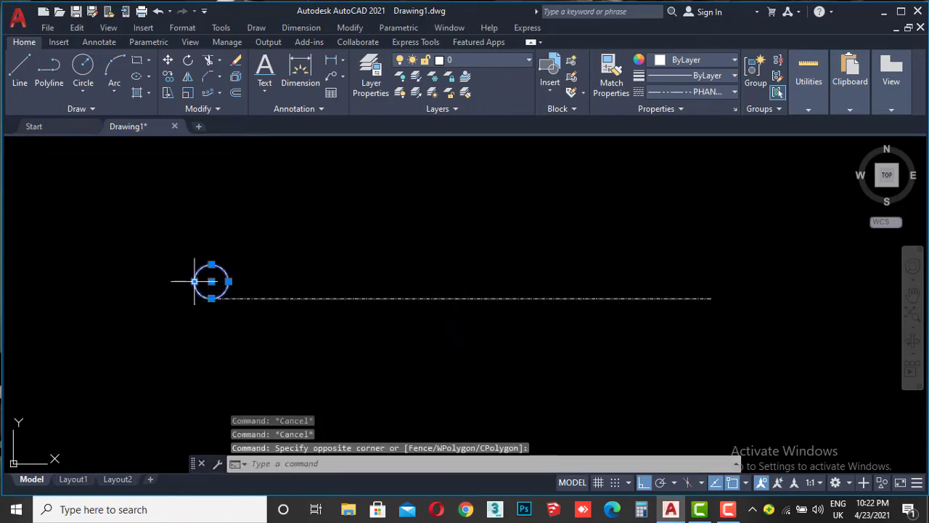
click(209, 97)
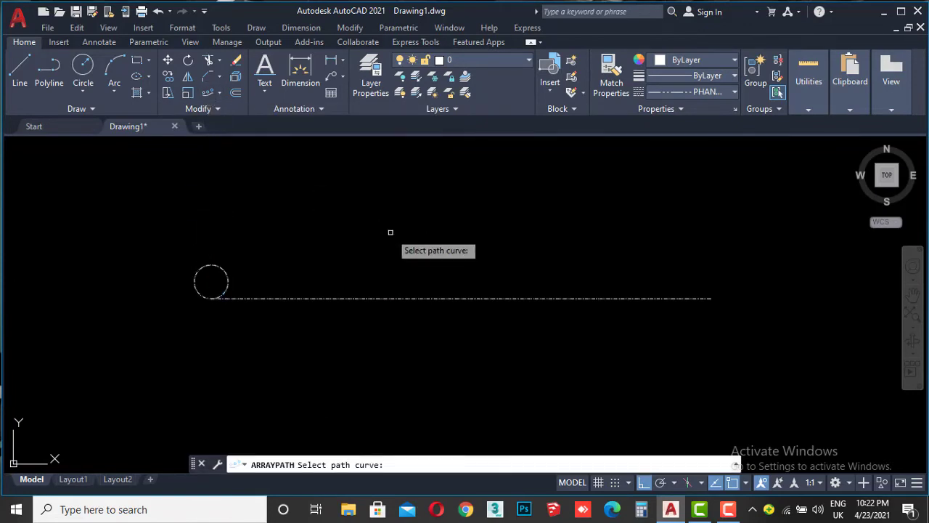
click(408, 298)
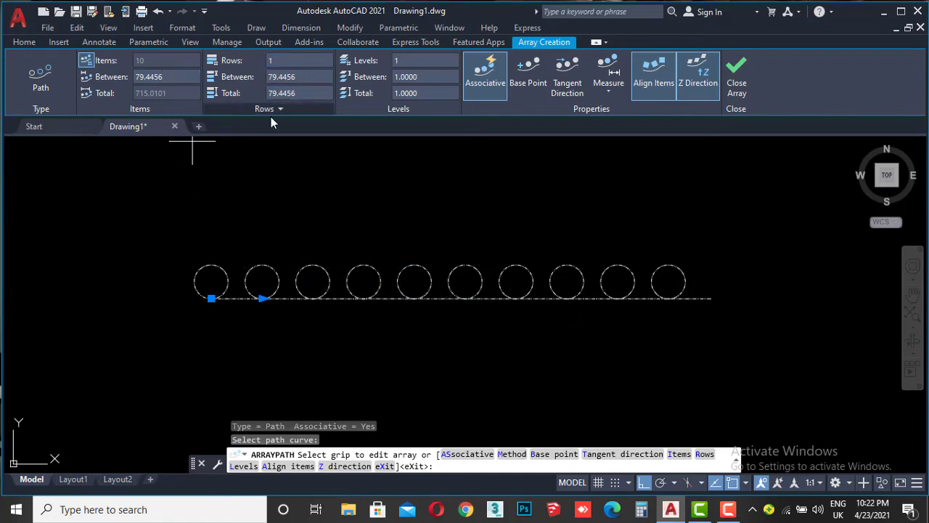
click(263, 298)
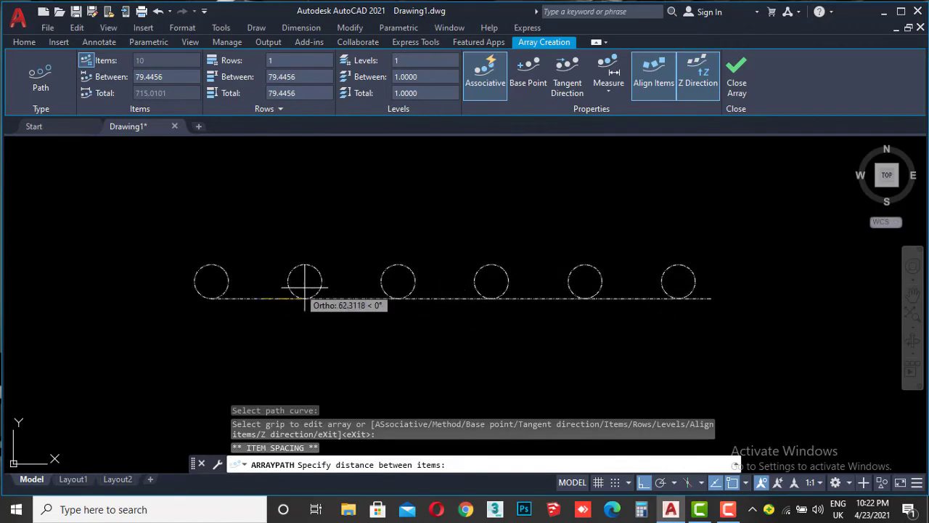
click(285, 298)
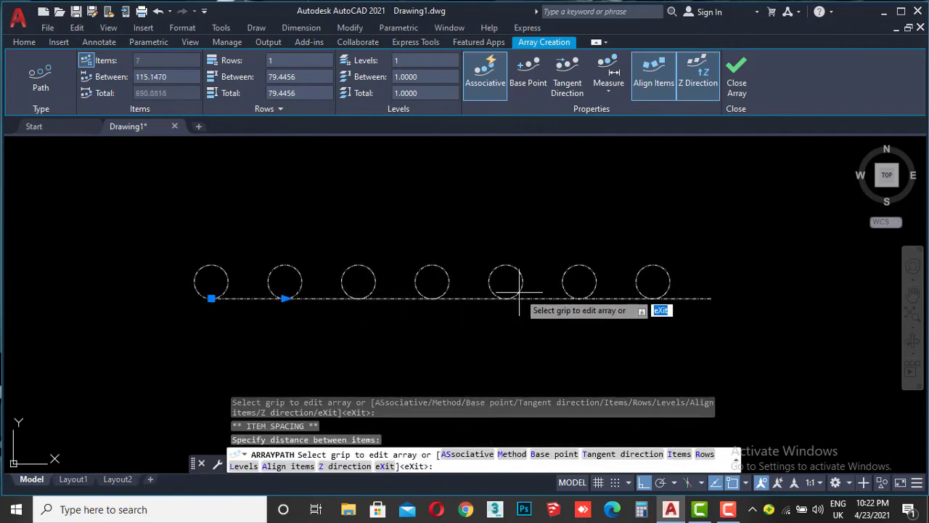
key(Escape)
scroll(520, 294, down, 5)
scroll(498, 269, down, 2)
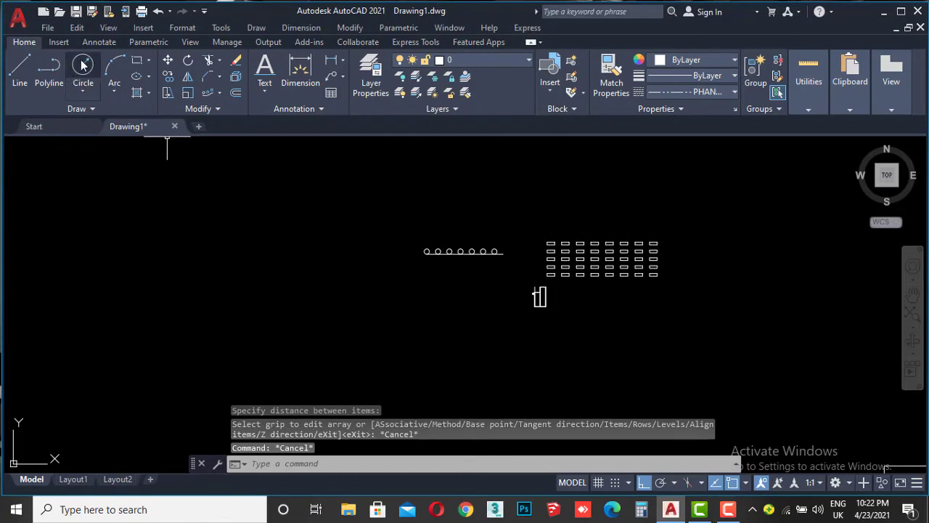
Draw a large new circle in empty space.
click(83, 66)
click(282, 284)
click(315, 250)
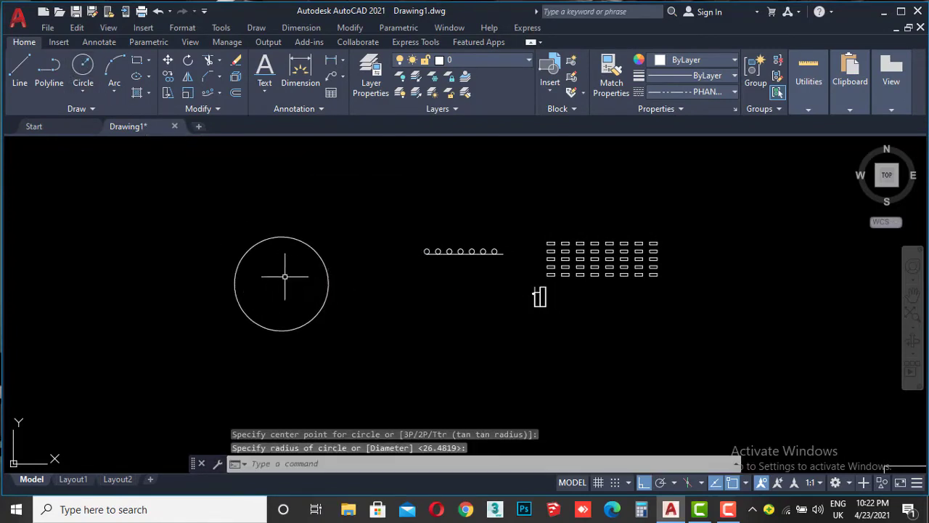
scroll(285, 276, up, 2)
Draw a vertical line from the circle's centre up past its top edge.
text(l)
key(Return)
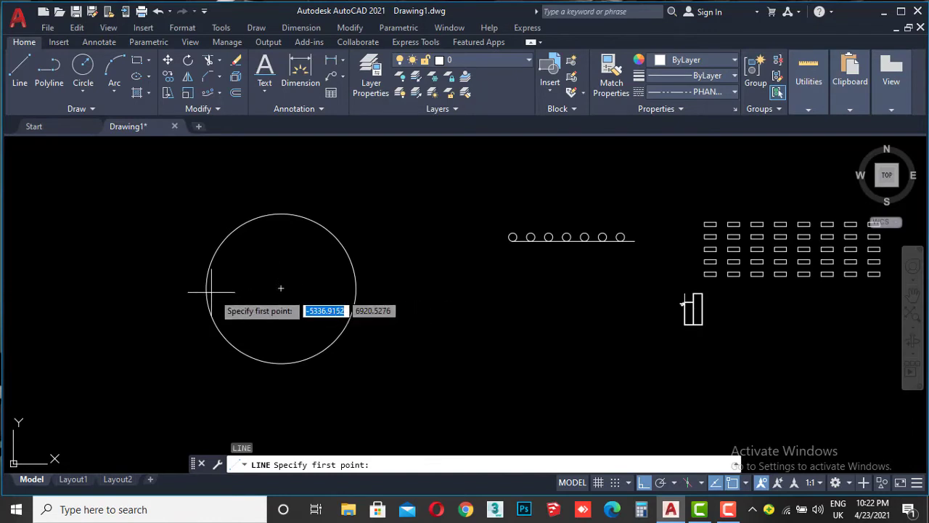
click(281, 288)
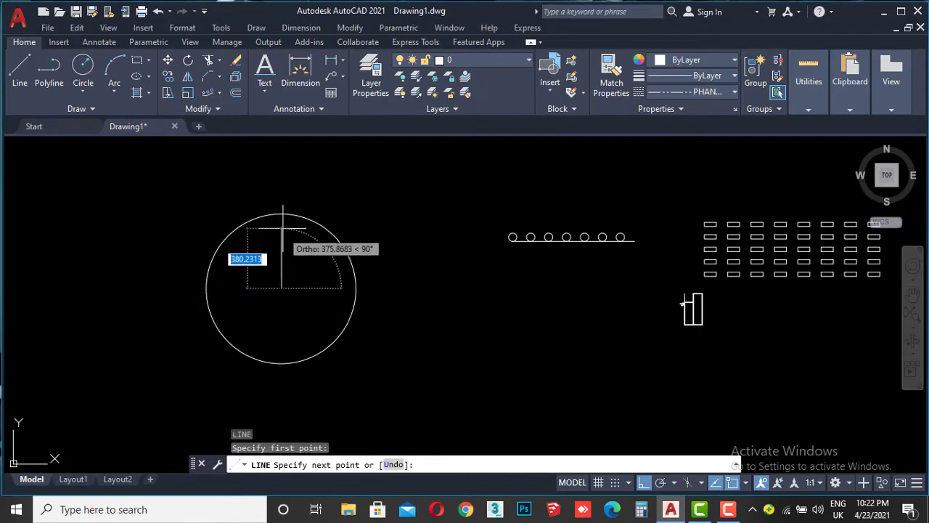
click(281, 173)
key(Escape)
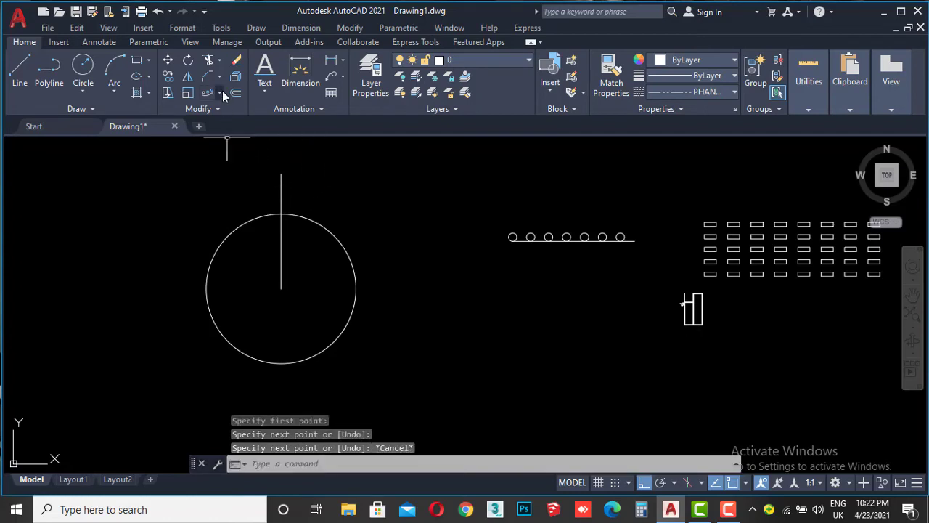
click(222, 90)
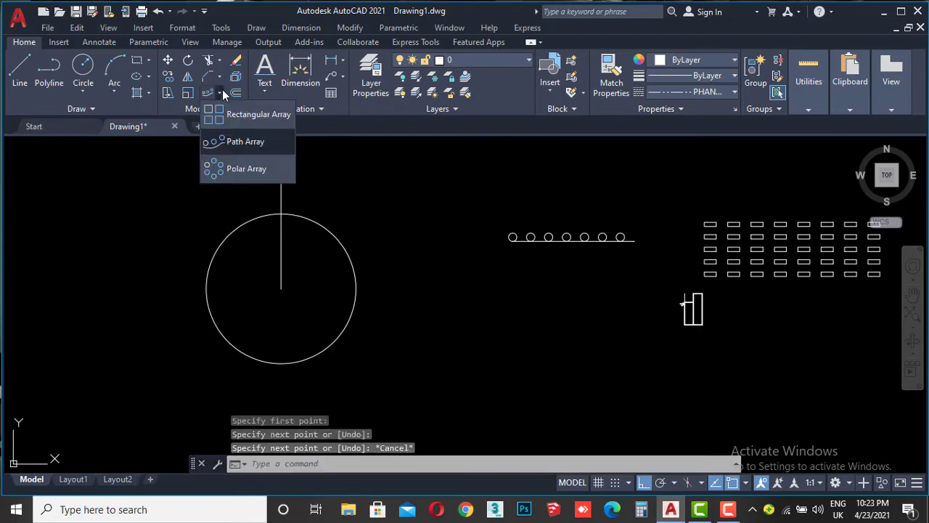
Start a polar array with both line and circle selected, then cancel it.
click(245, 168)
click(281, 206)
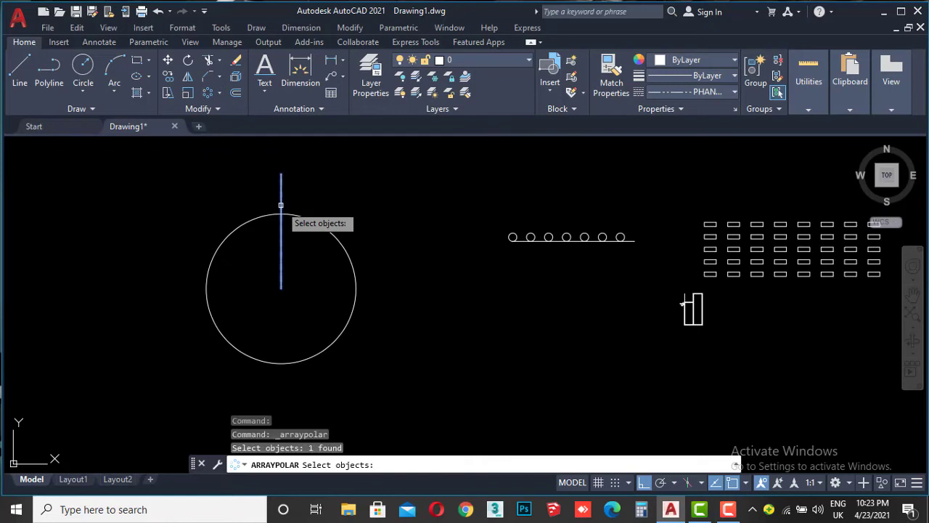
click(339, 247)
key(Return)
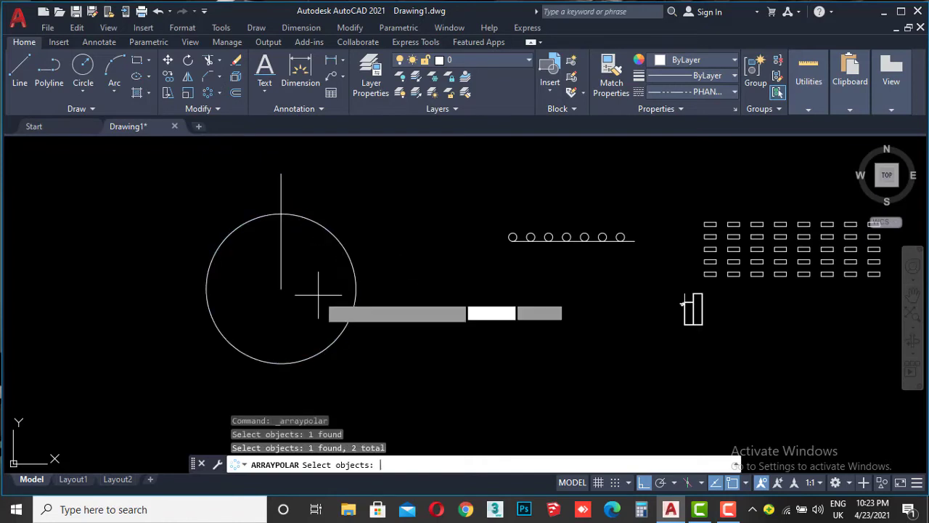
key(Escape)
key(Escape)
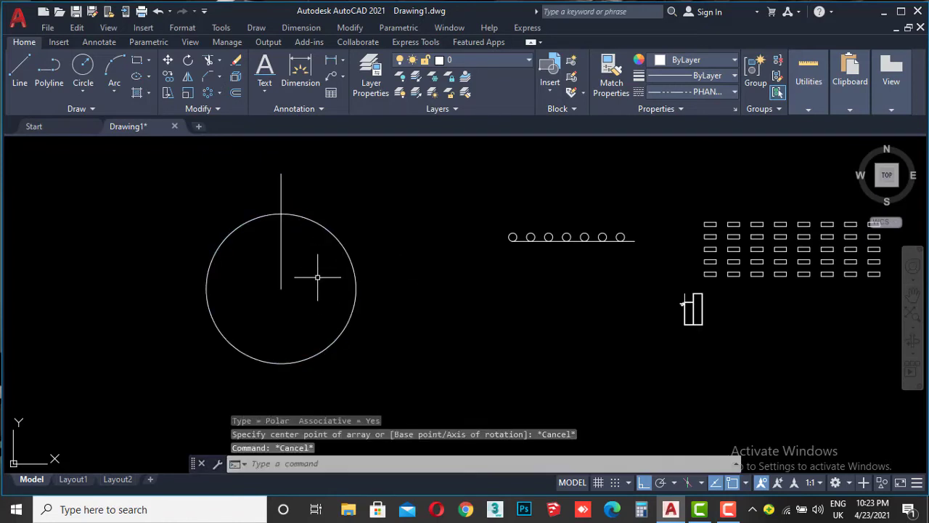
Polar-array the vertical line around the circle's centre as six spokes 60° apart.
click(312, 261)
click(263, 288)
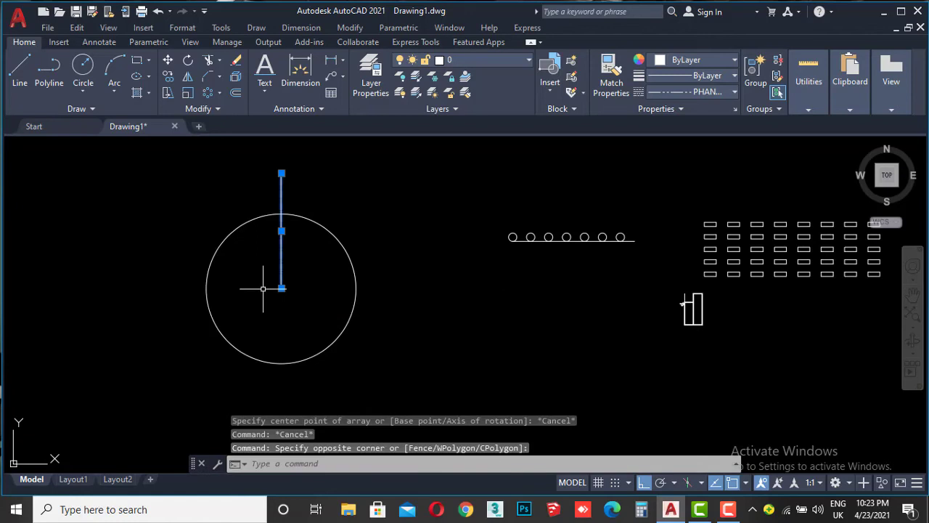
click(209, 93)
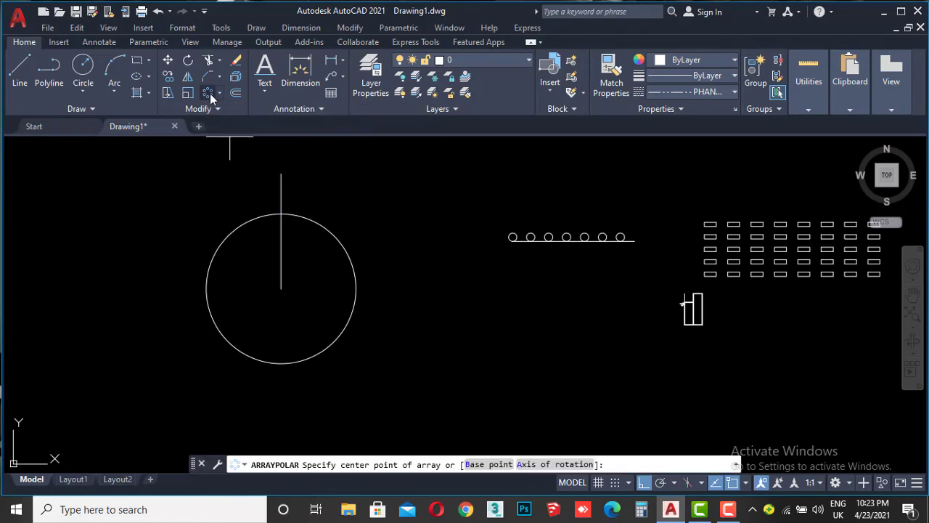
click(281, 288)
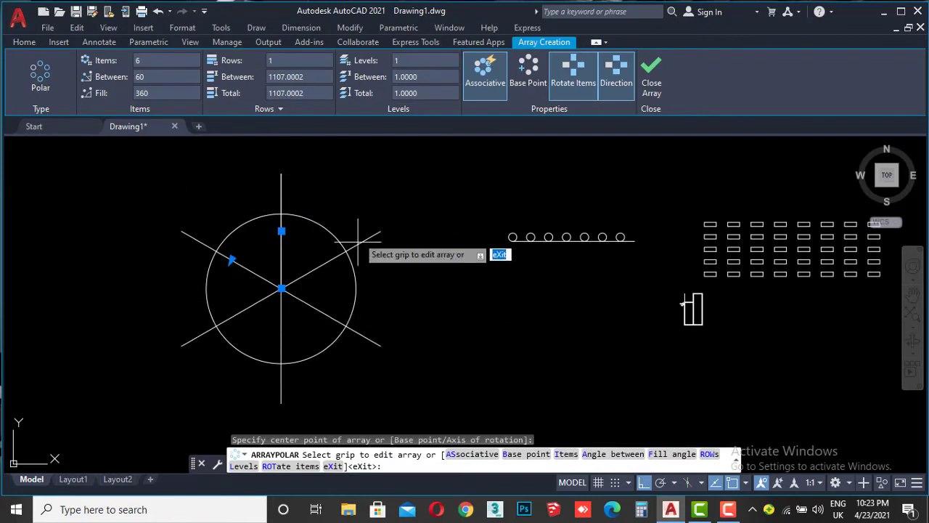
click(231, 259)
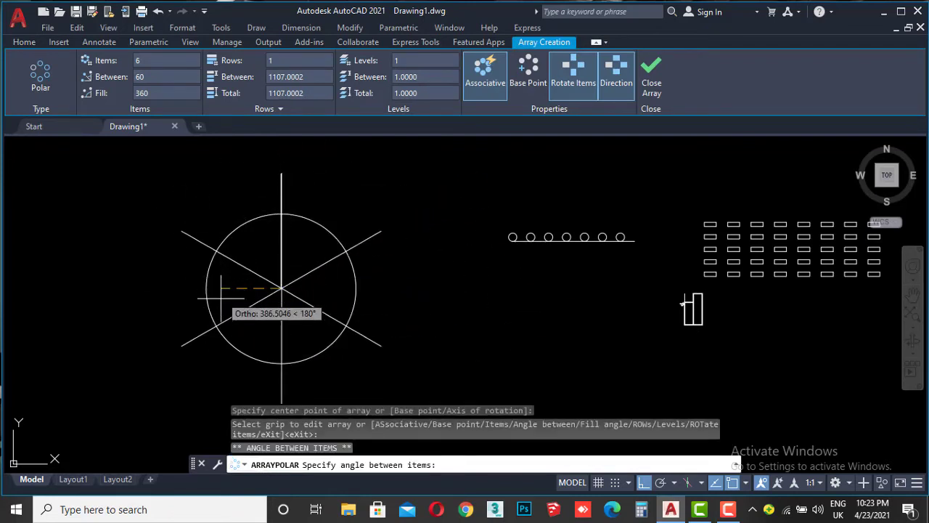
click(326, 210)
click(331, 260)
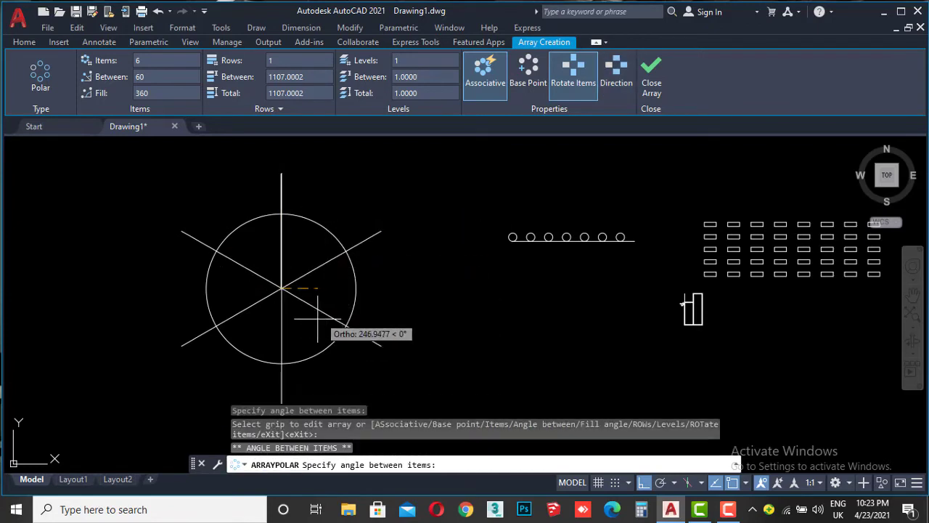
click(236, 257)
scroll(254, 218, down, 3)
scroll(240, 222, up, 2)
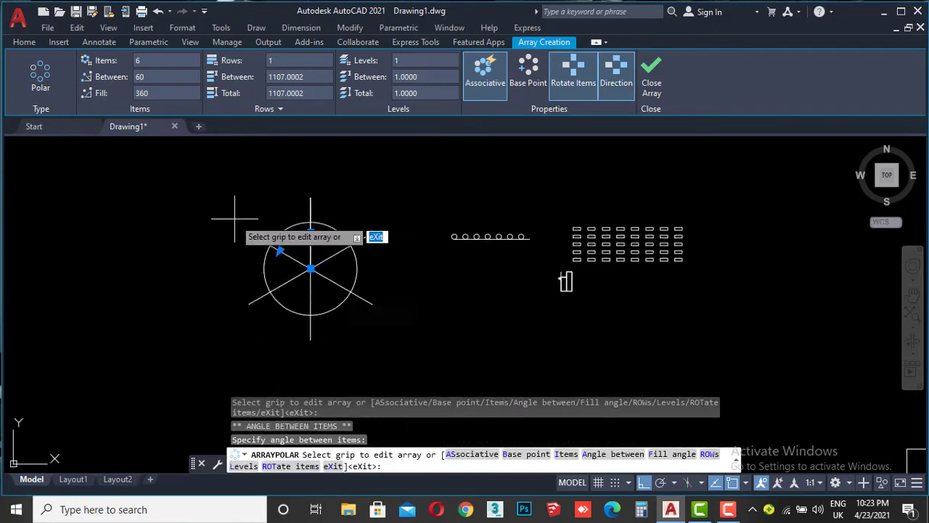
scroll(250, 254, up, 1)
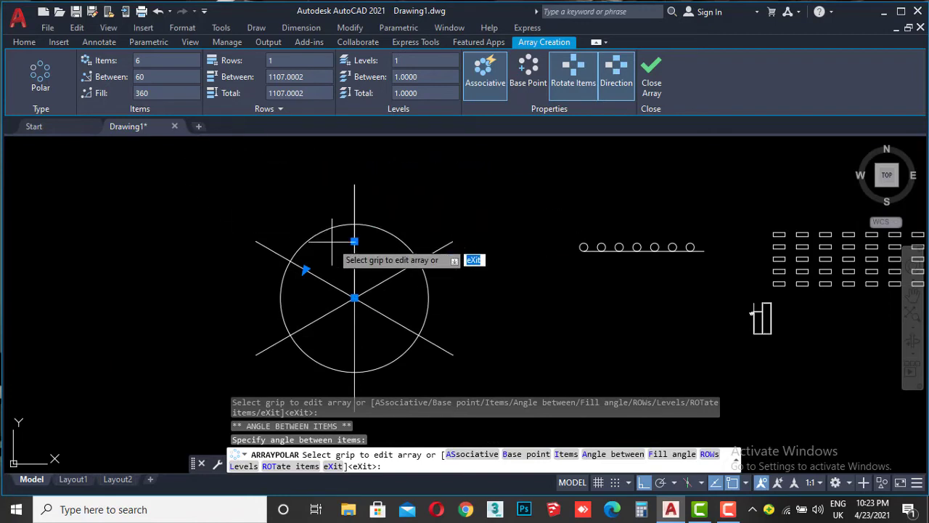
key(Escape)
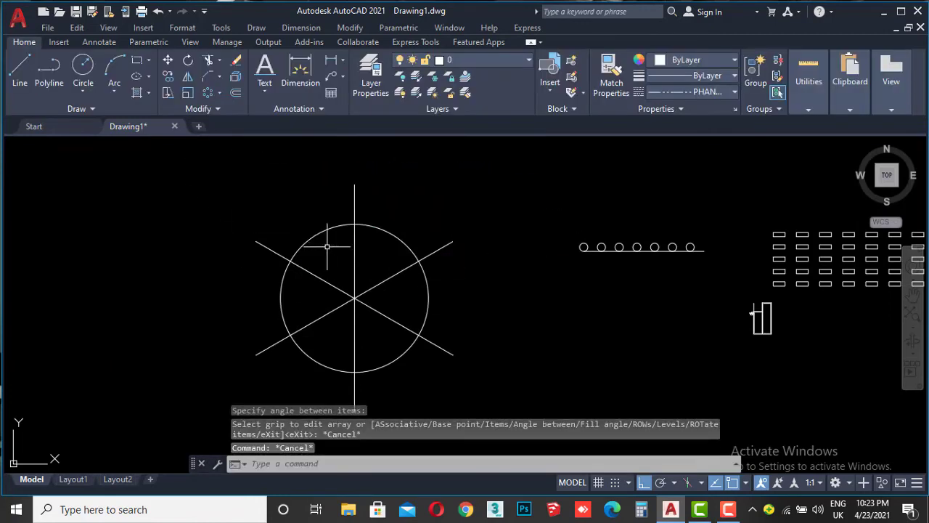
Draw a new rectangle right of the small-circle grid, above the chamfered rectangle.
scroll(403, 209, down, 3)
middle_drag(486, 272, 440, 297)
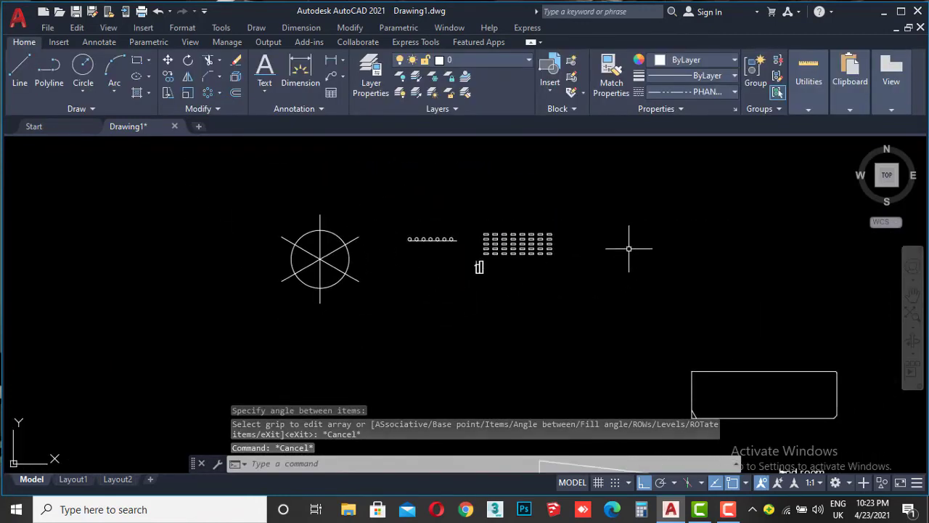
mouse_move(588, 217)
middle_down()
mouse_move(395, 216)
mouse_move(348, 162)
middle_up()
scroll(519, 338, up, 4)
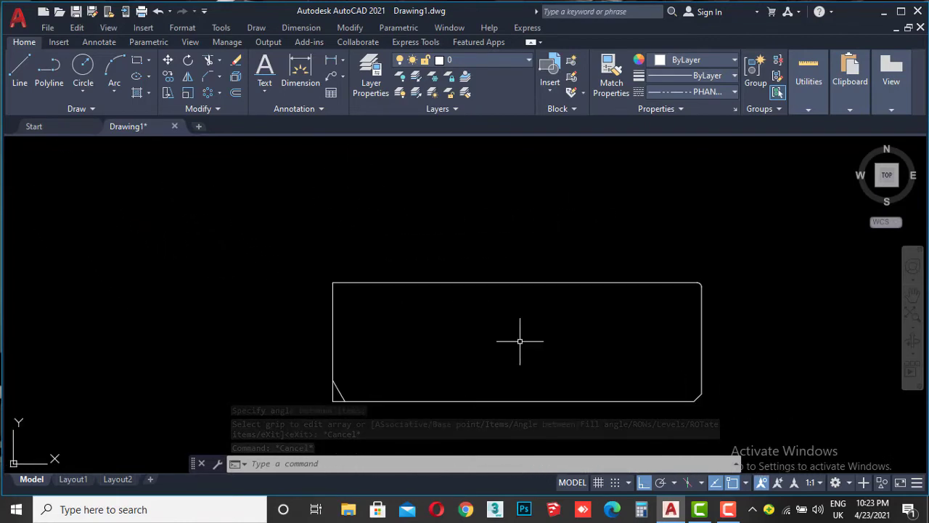
scroll(525, 302, down, 2)
scroll(512, 290, down, 2)
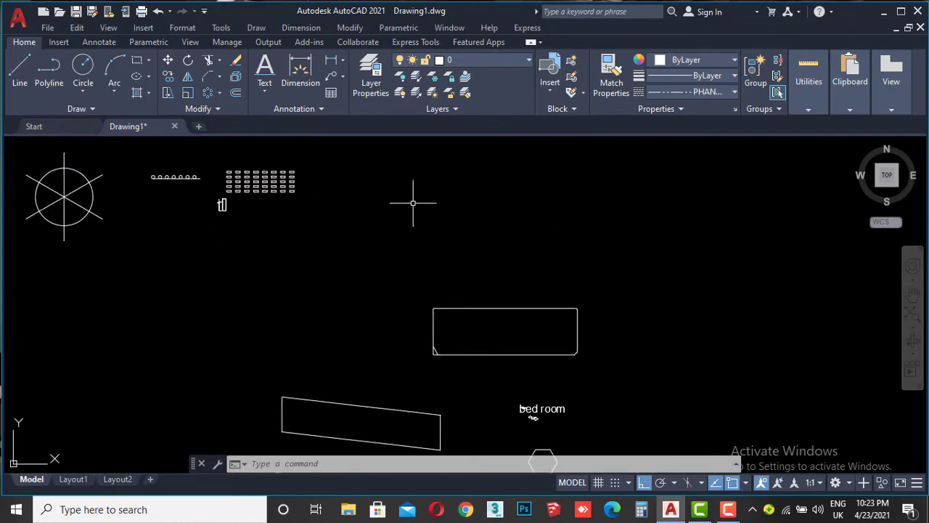
click(142, 62)
middle_drag(527, 238, 461, 279)
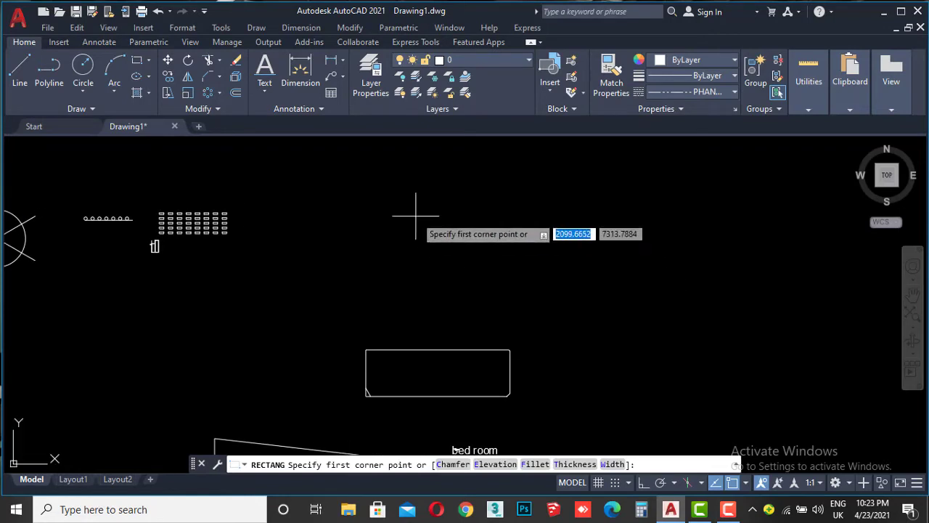
click(416, 217)
click(563, 254)
Centre the new rectangle in view and window-select it.
scroll(562, 254, up, 3)
middle_drag(482, 228, 481, 262)
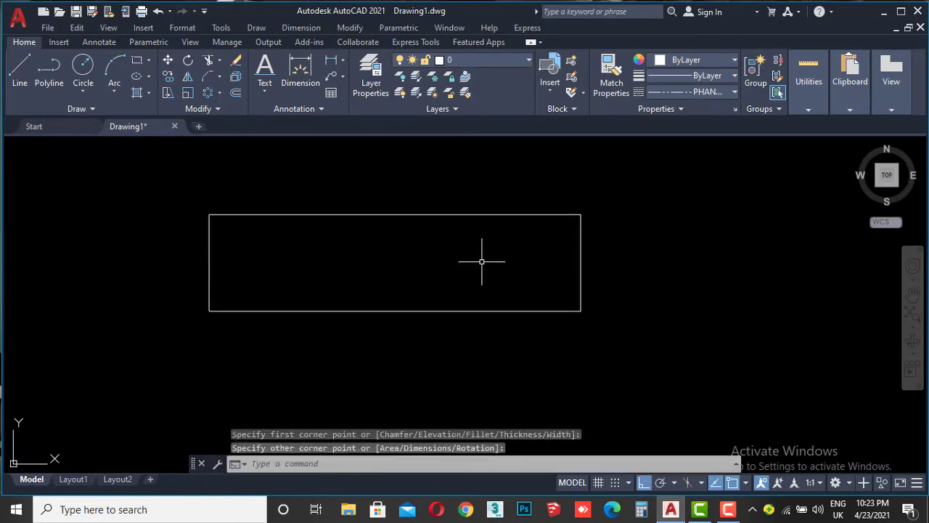
click(520, 197)
click(474, 243)
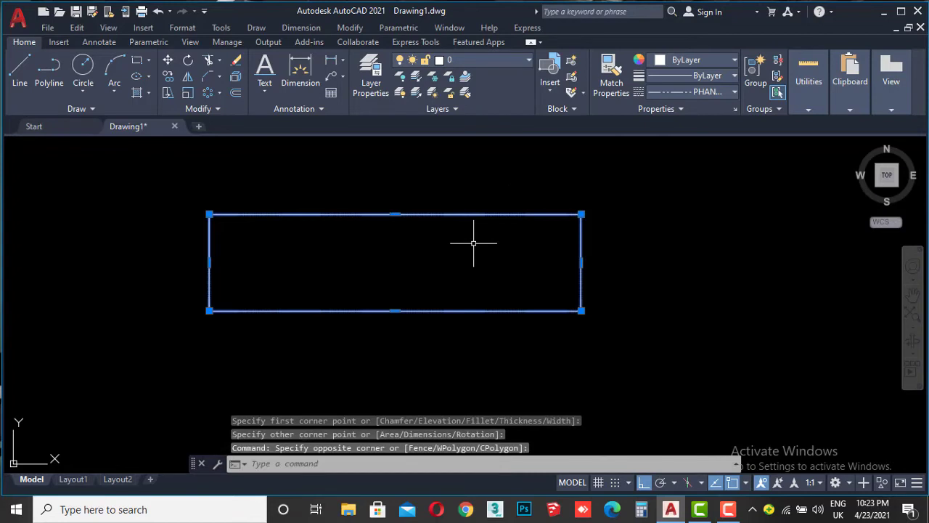
Set the selected rectangle's colour to Blue.
click(697, 63)
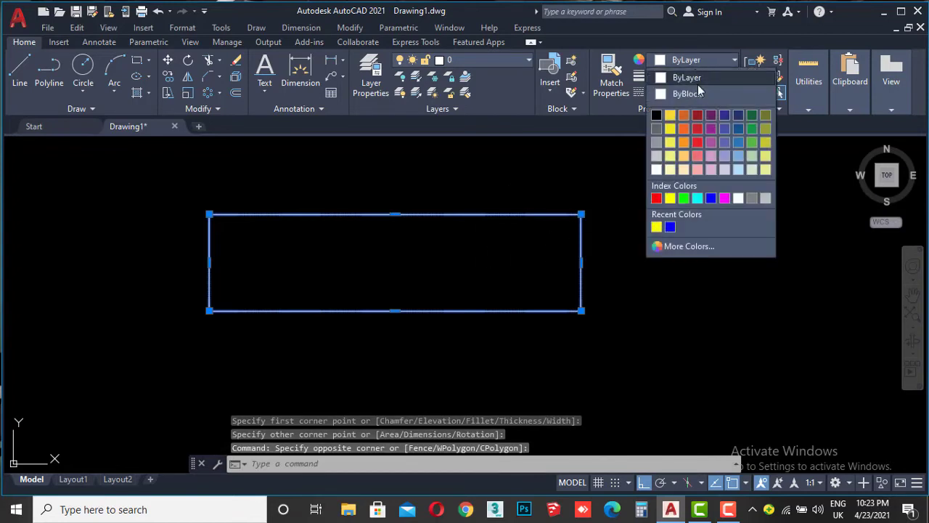
click(711, 198)
key(Escape)
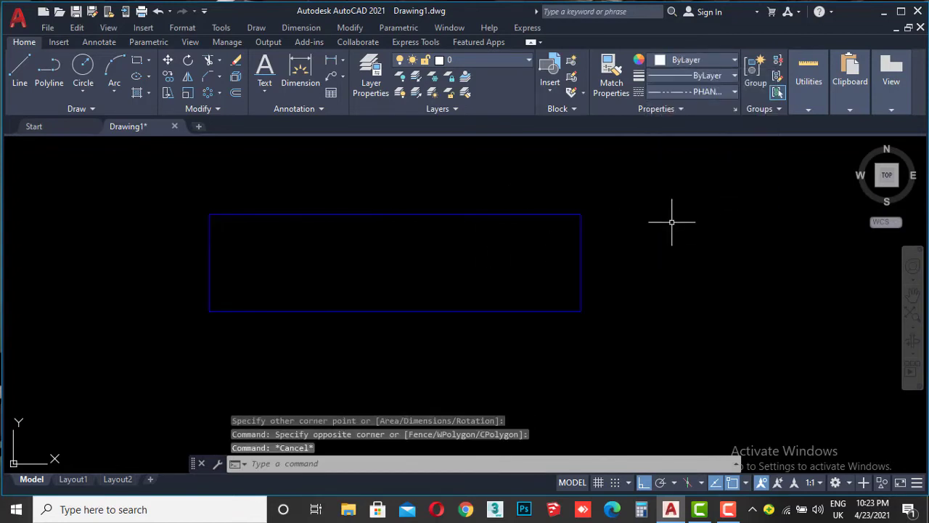
scroll(567, 225, up, 4)
scroll(569, 225, down, 2)
scroll(558, 223, down, 2)
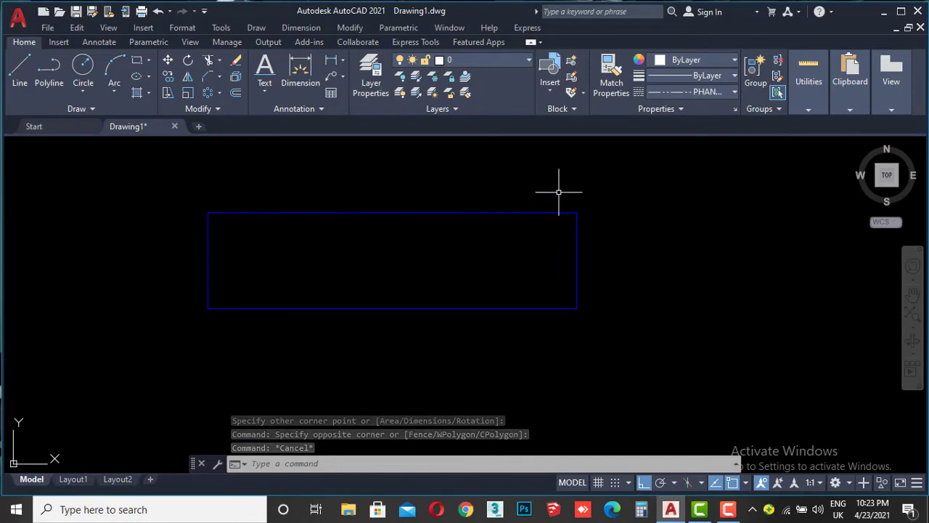
Reselect the blue rectangle and give it a 0.60 mm lineweight.
click(657, 243)
click(515, 237)
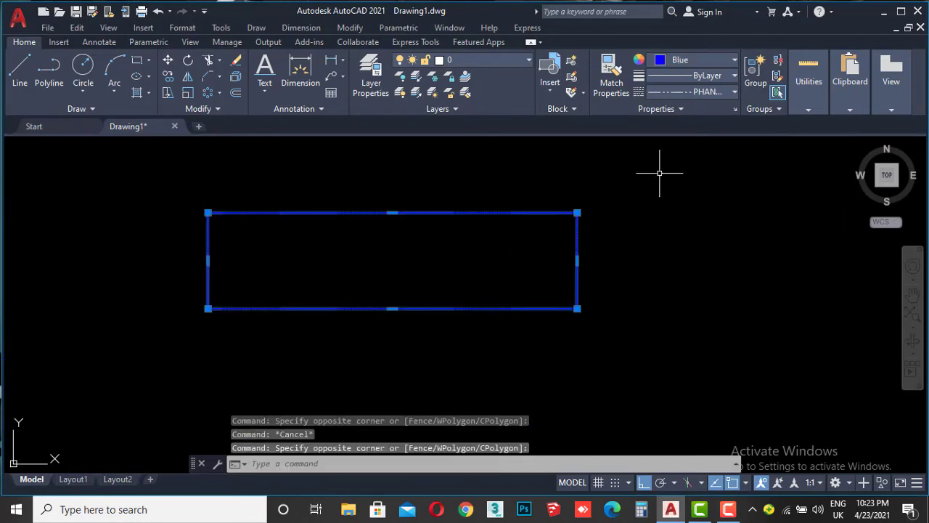
click(712, 75)
scroll(713, 145, down, 2)
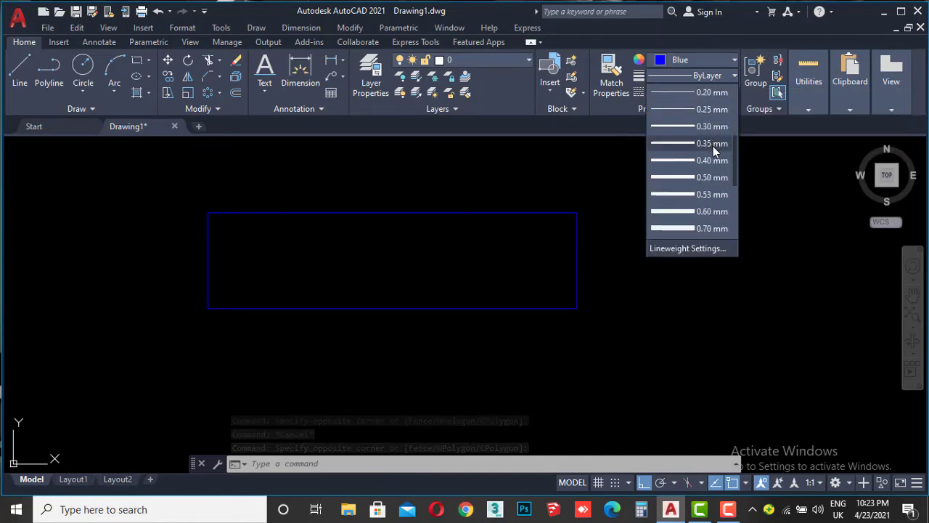
click(706, 212)
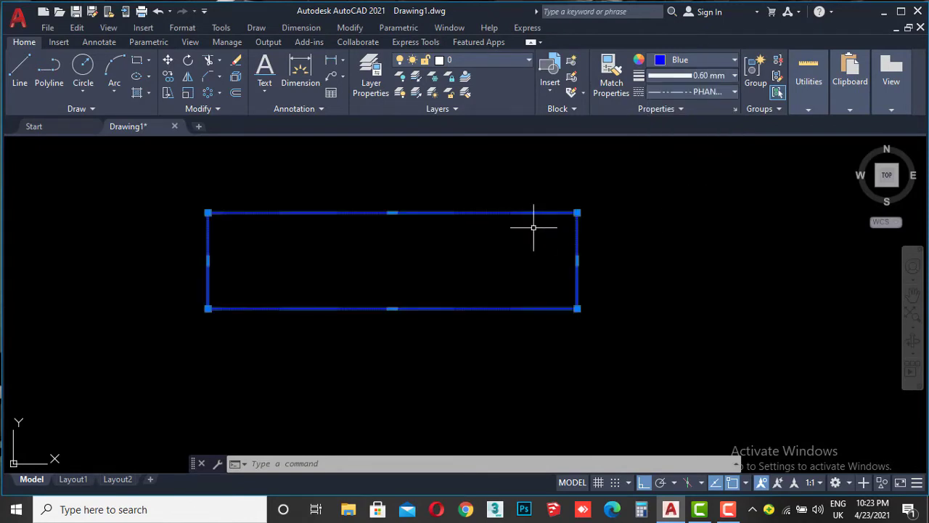
key(Escape)
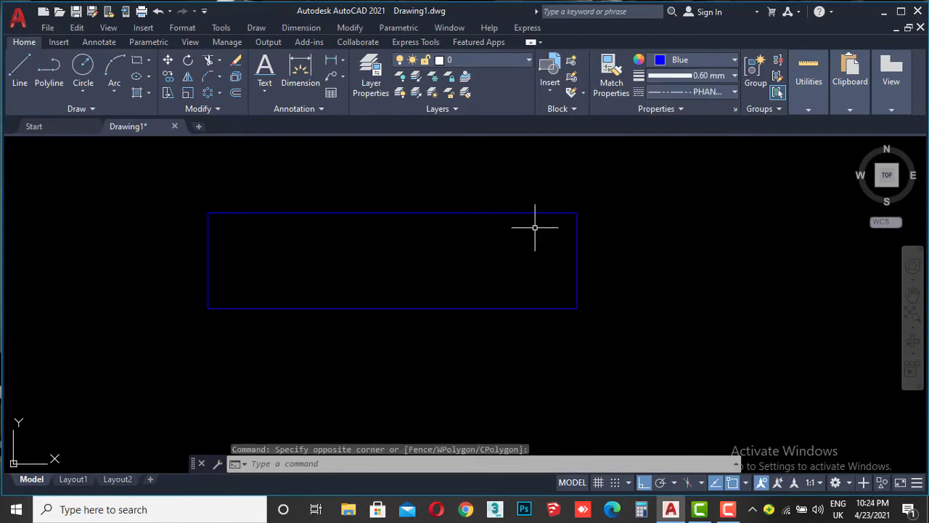
key(Escape)
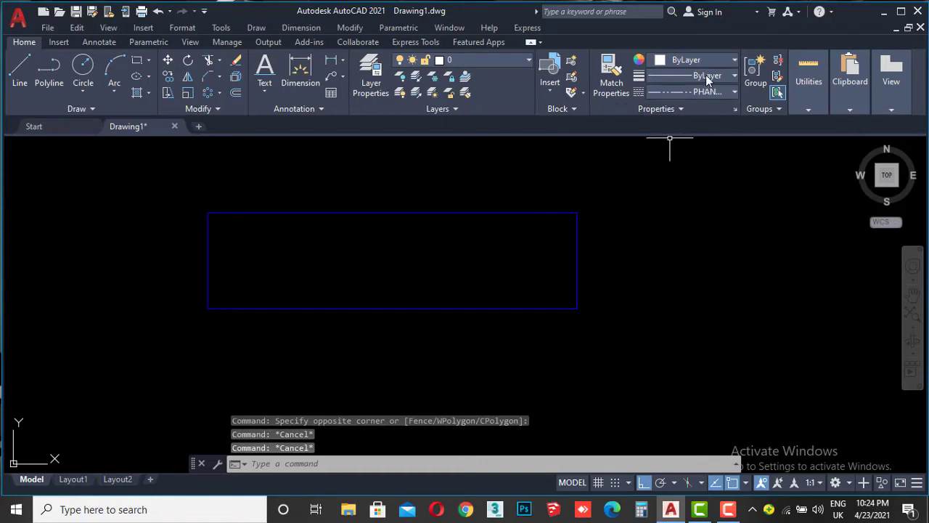
click(706, 75)
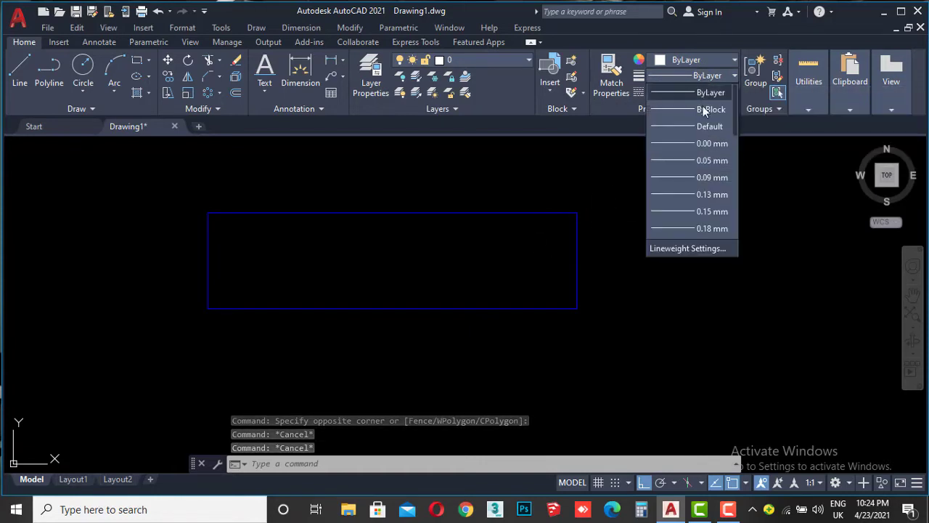
Enable Display Lineweight in Lineweight Settings so the 0.60 mm outline appears thick.
click(709, 247)
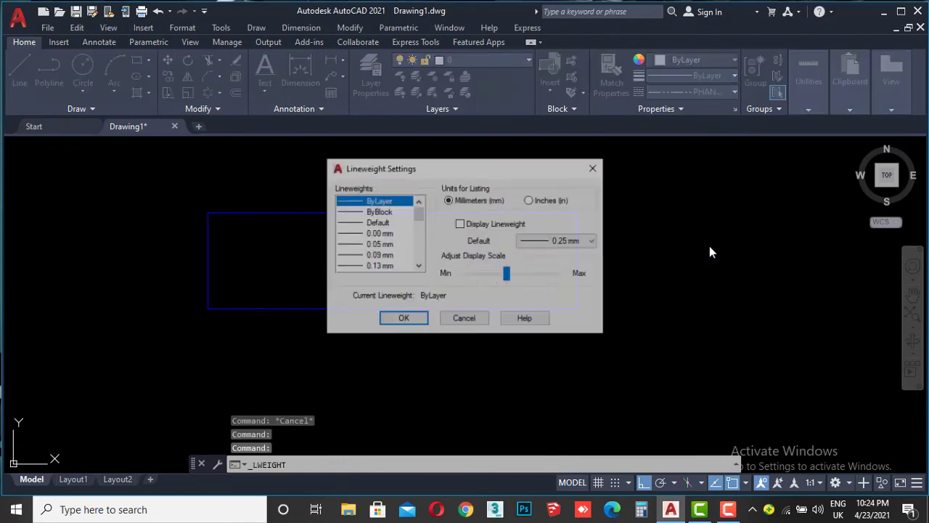
click(463, 227)
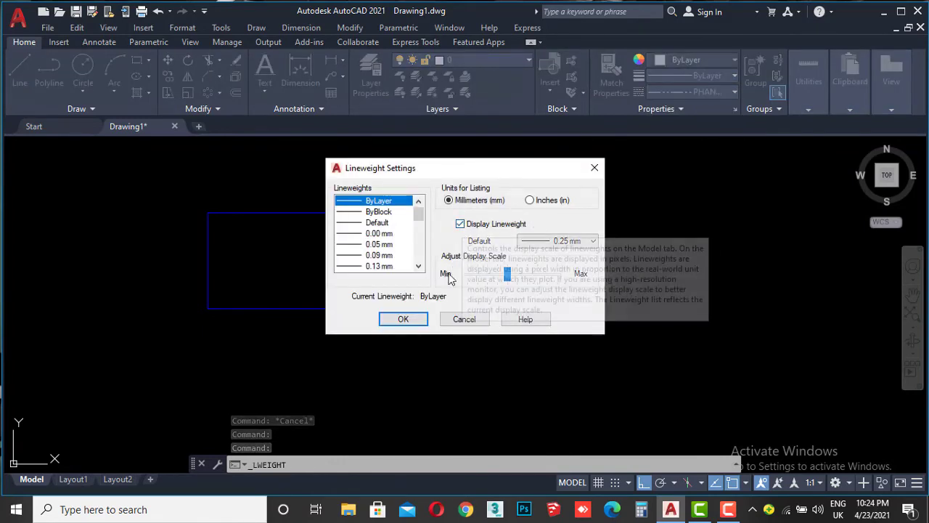
click(407, 319)
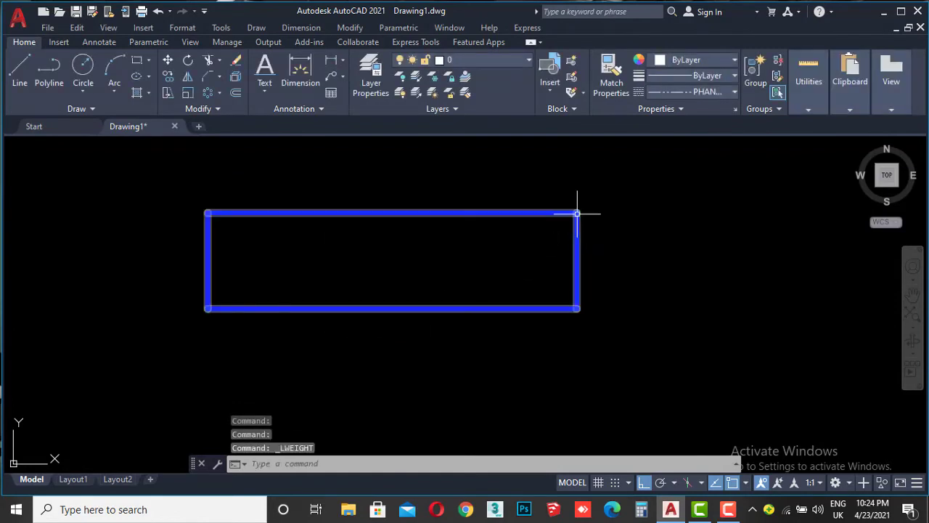
scroll(574, 209, up, 2)
scroll(563, 212, up, 2)
scroll(550, 215, down, 5)
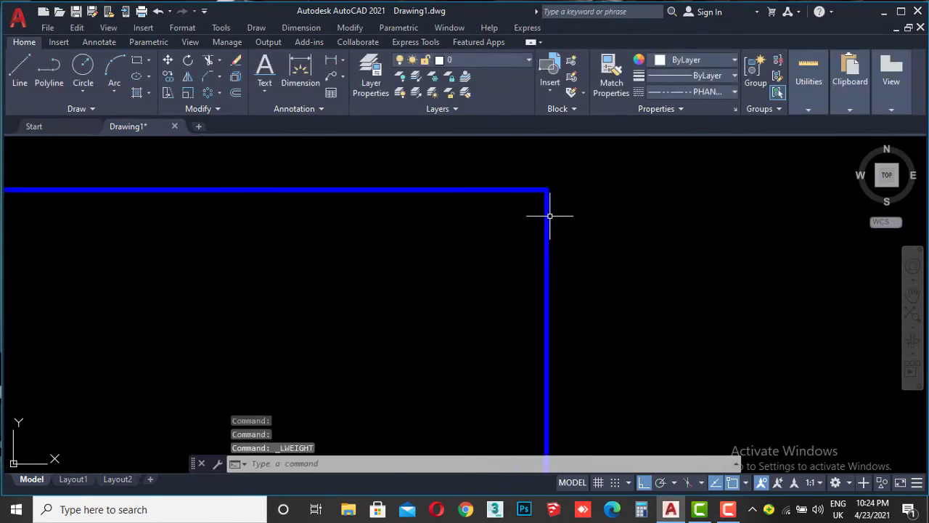
scroll(548, 218, down, 5)
scroll(485, 244, up, 4)
scroll(485, 244, up, 3)
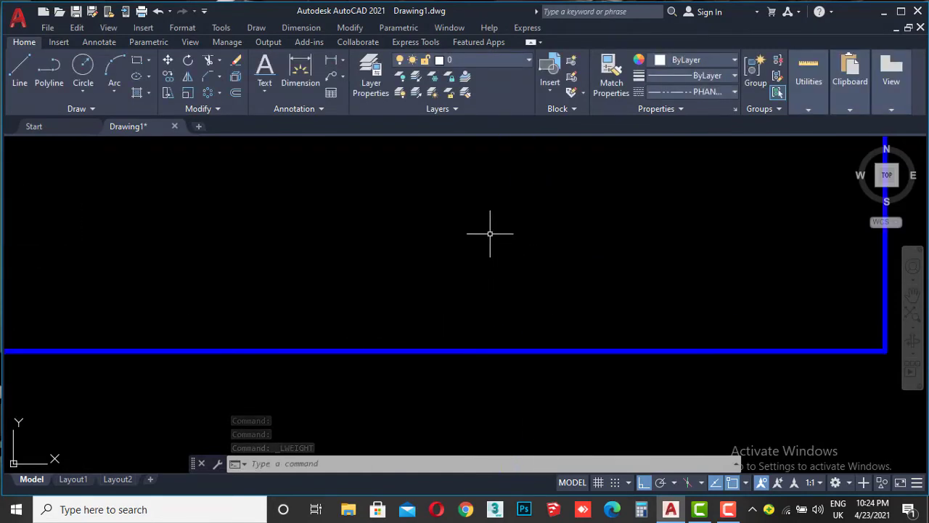
scroll(492, 233, down, 3)
scroll(490, 232, down, 5)
scroll(457, 234, down, 1)
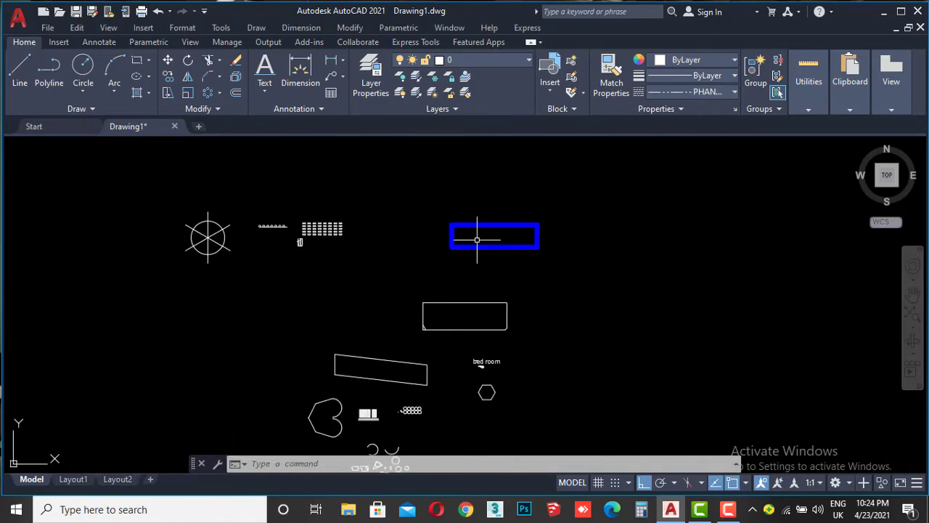
scroll(468, 237, up, 3)
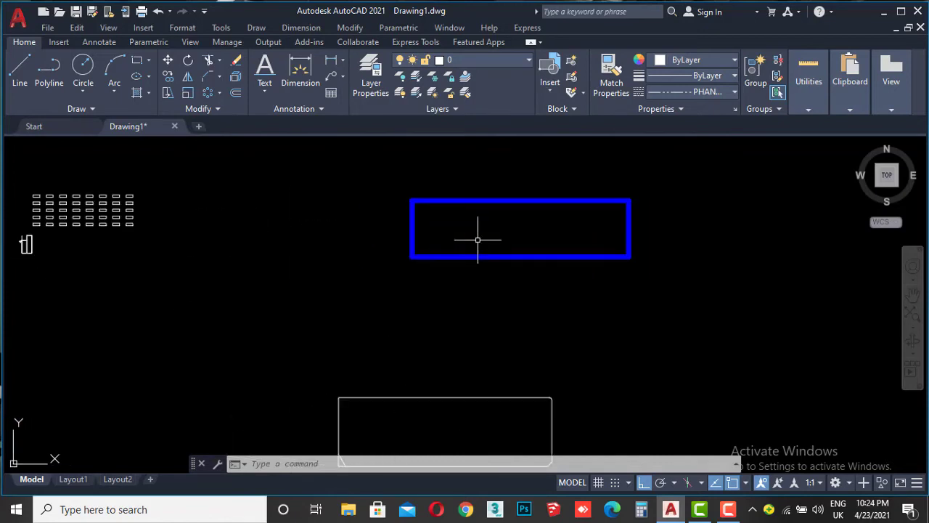
Select the white chamfered rectangle and make it Cyan.
middle_drag(524, 314, 531, 220)
click(666, 246)
click(300, 391)
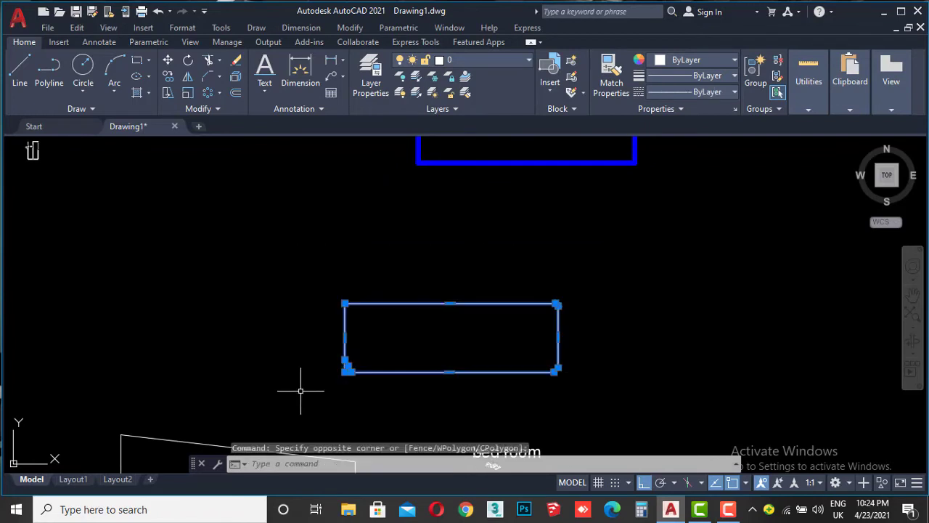
click(686, 61)
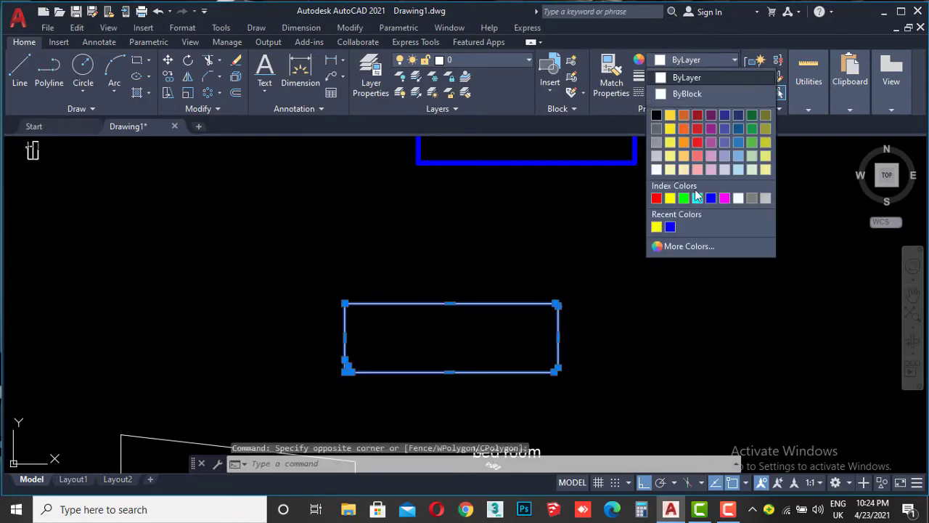
click(697, 197)
scroll(546, 321, up, 2)
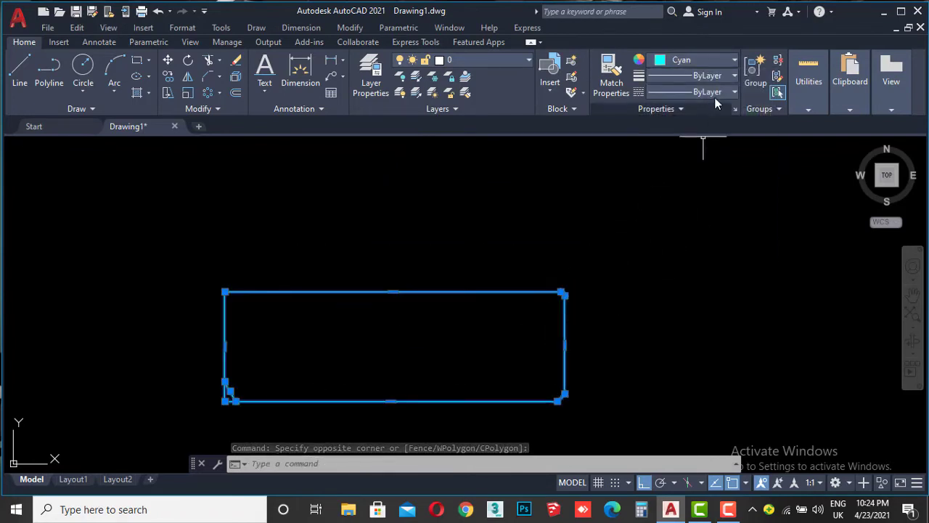
Give the cyan rectangle a 1.20 mm lineweight and deselect it.
click(713, 75)
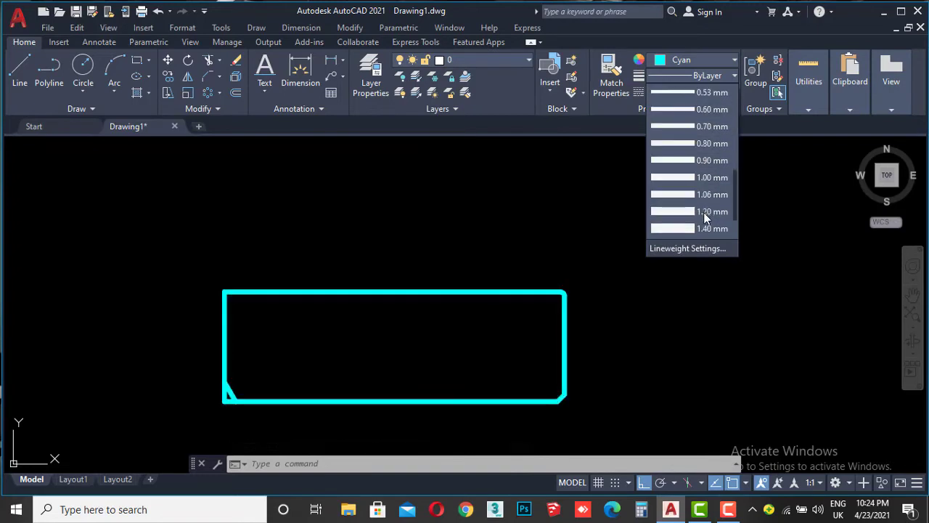
click(704, 212)
scroll(554, 301, up, 3)
scroll(569, 272, down, 3)
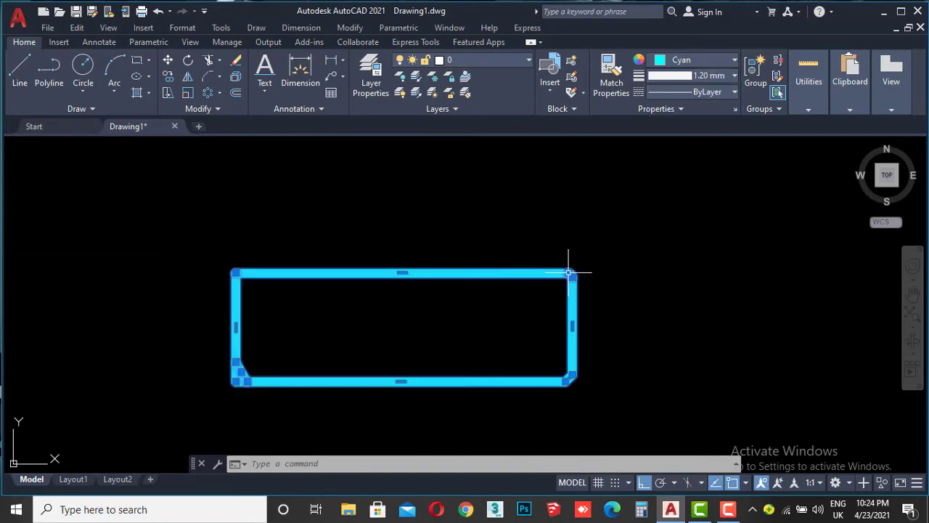
scroll(568, 272, down, 2)
key(Escape)
key(Escape)
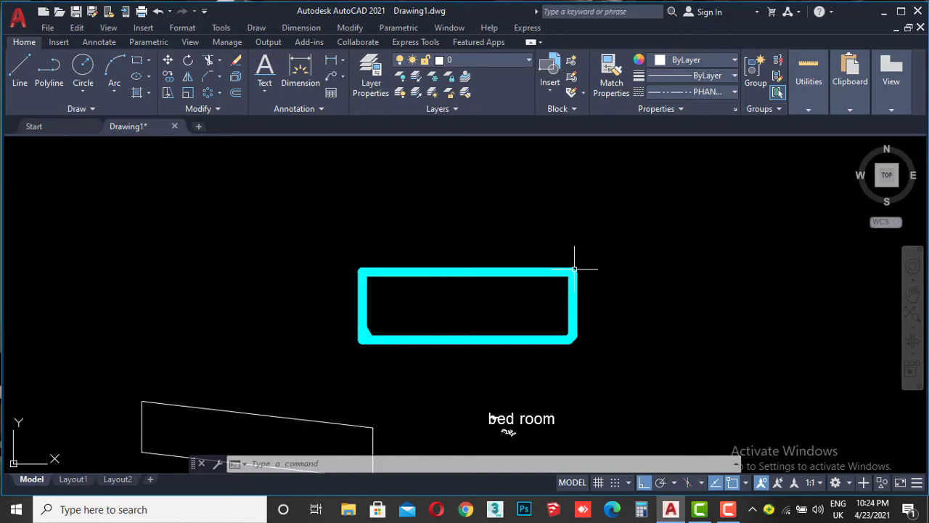
Zoom out to fit both coloured rectangles, then open the Layer Properties Manager.
scroll(541, 226, down, 2)
scroll(548, 214, down, 3)
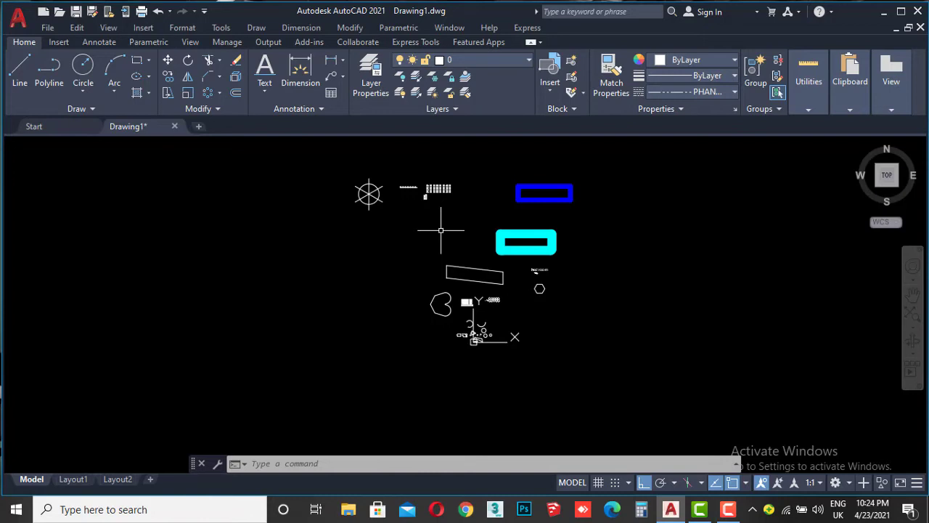
middle_drag(383, 230, 436, 256)
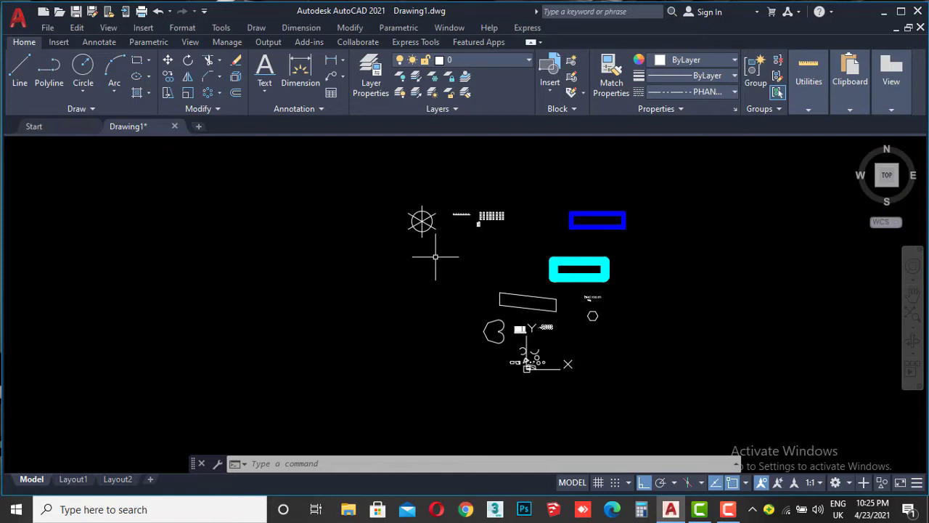
middle_drag(307, 239, 490, 247)
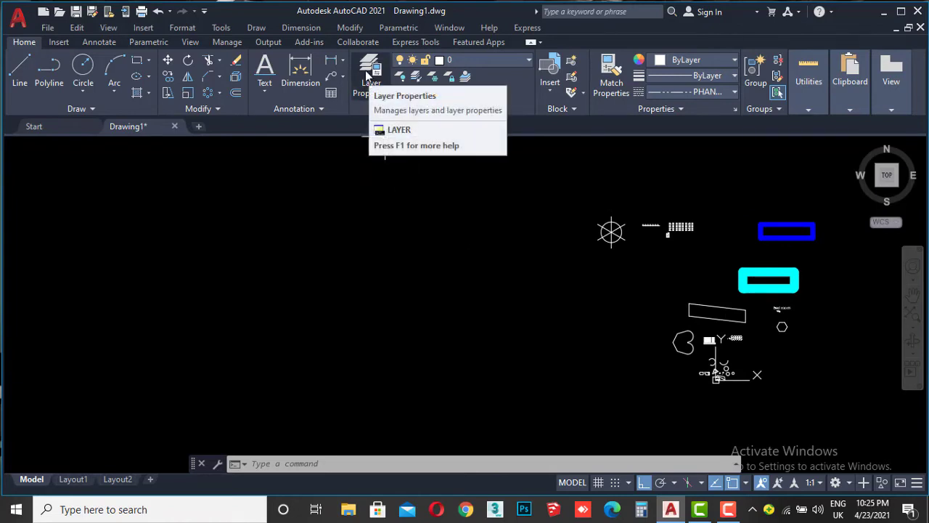
click(367, 74)
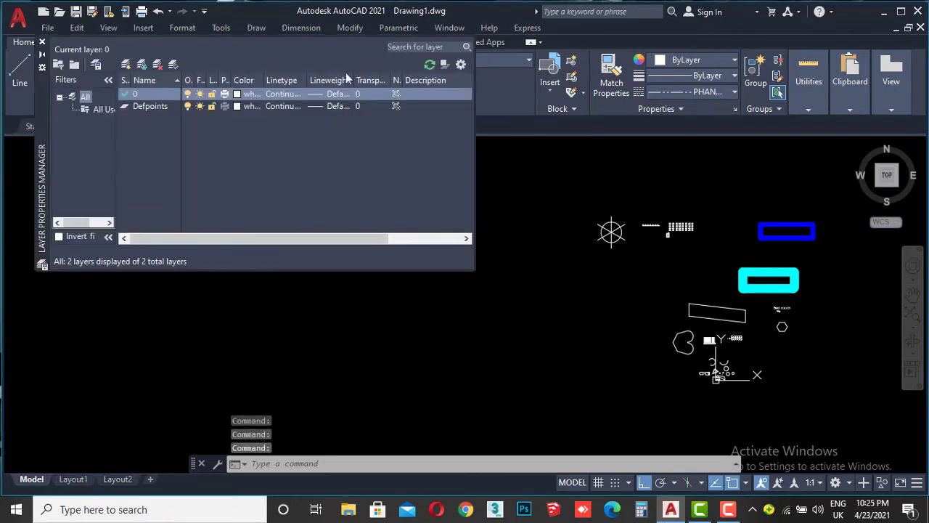
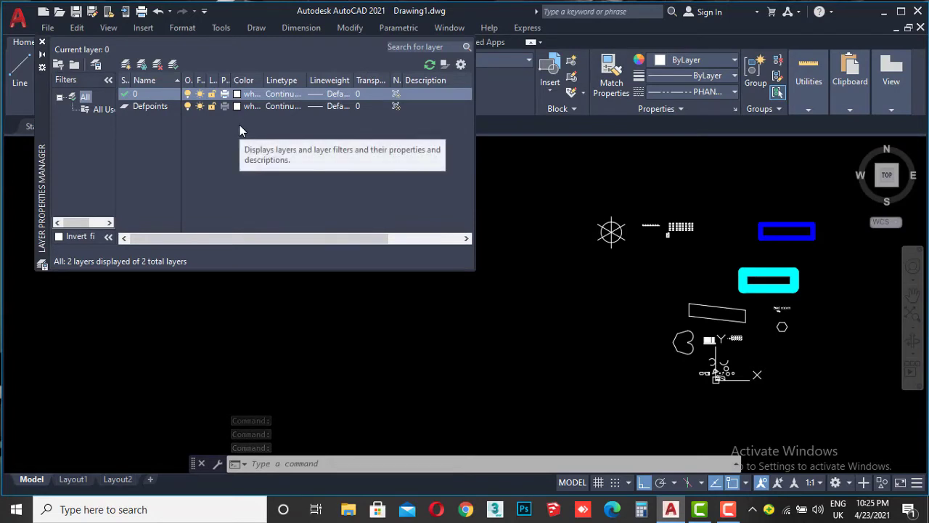
Create a new layer named wall and confirm its colour.
click(144, 66)
text(w)
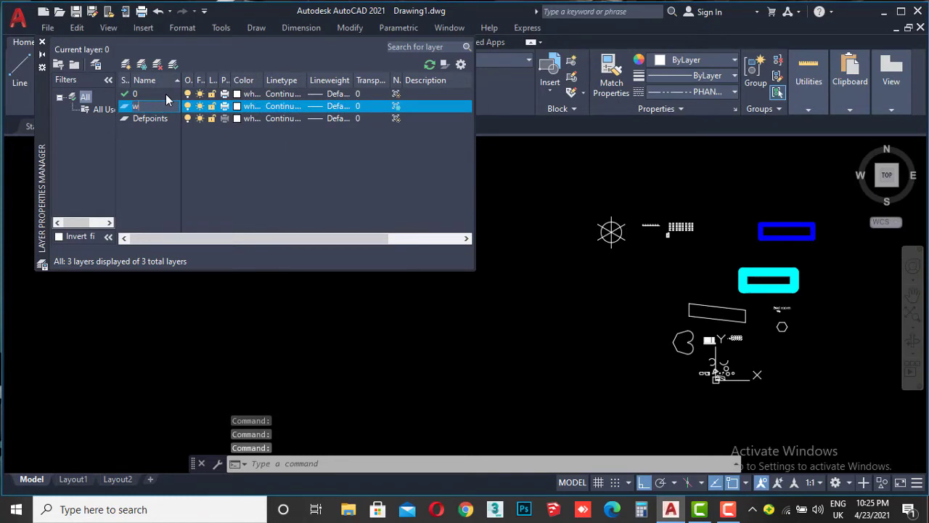
text(all)
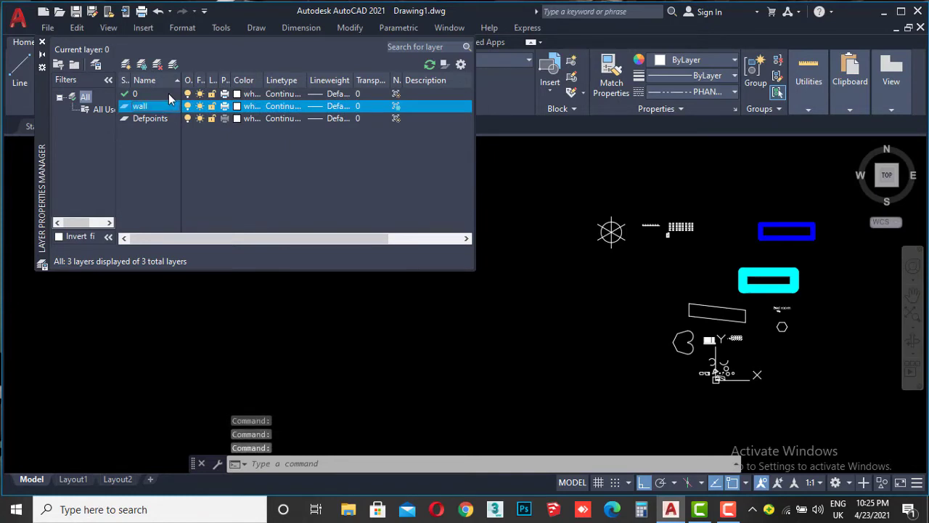
click(239, 107)
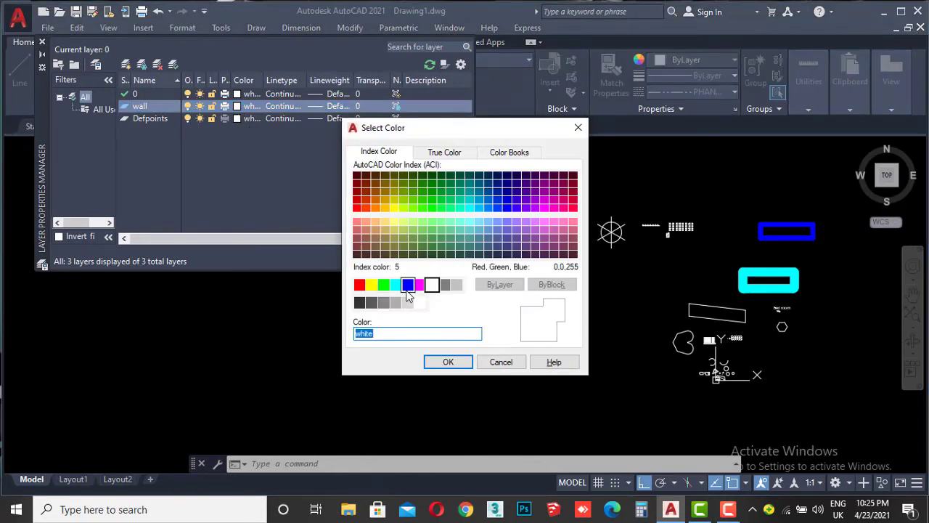
click(436, 365)
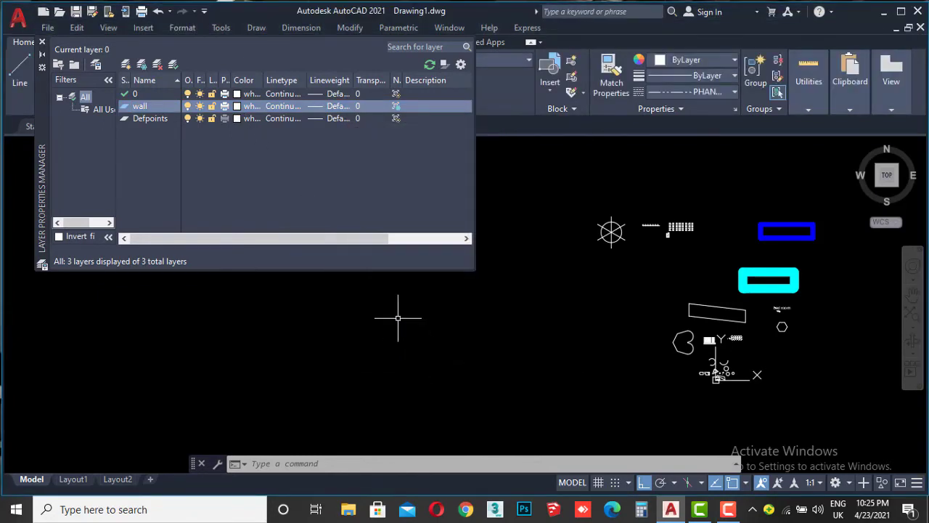
Give the wall layer a 0.60 mm lineweight and add a new layer named AIX.
click(316, 110)
scroll(454, 244, down, 1)
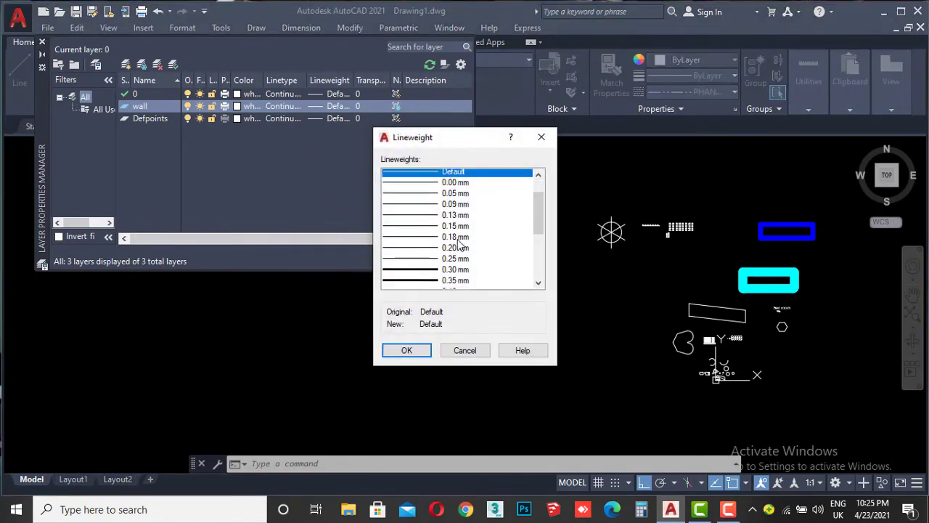
scroll(459, 245, down, 1)
scroll(459, 246, down, 1)
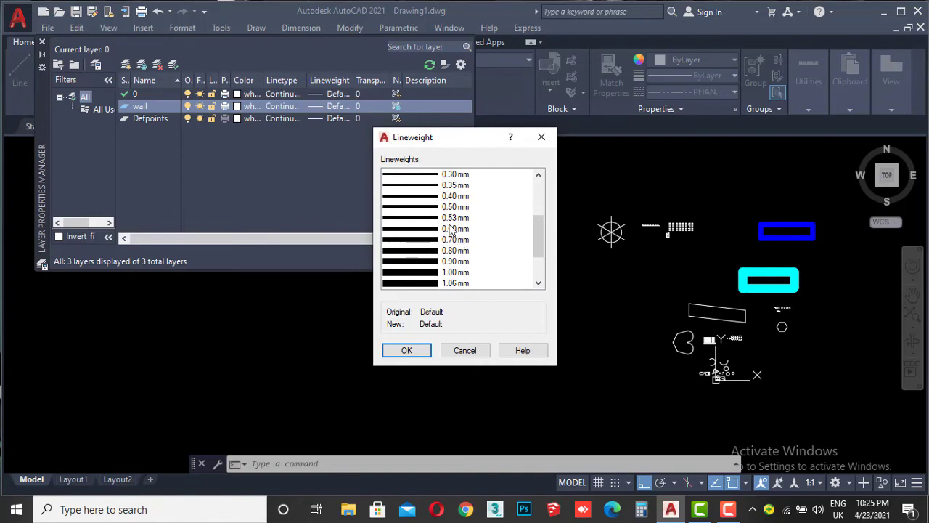
click(451, 229)
click(420, 348)
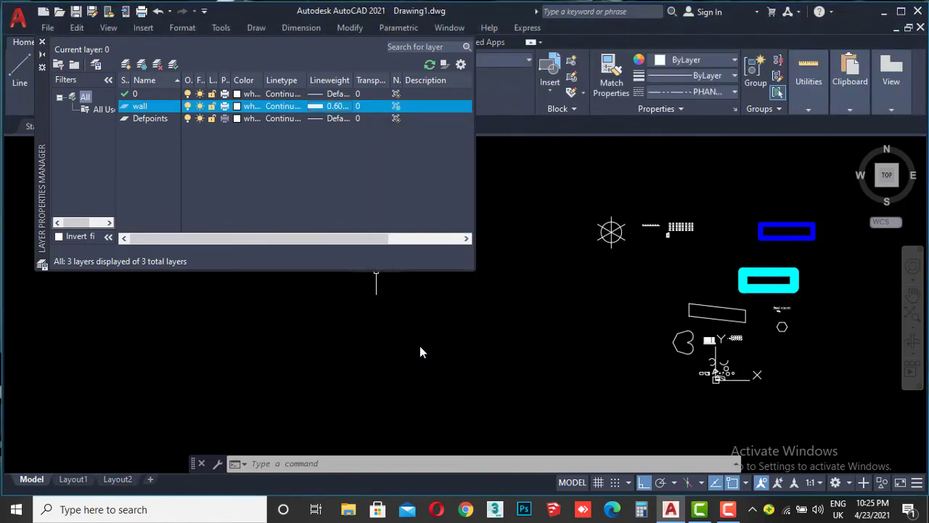
click(148, 65)
text(AIX)
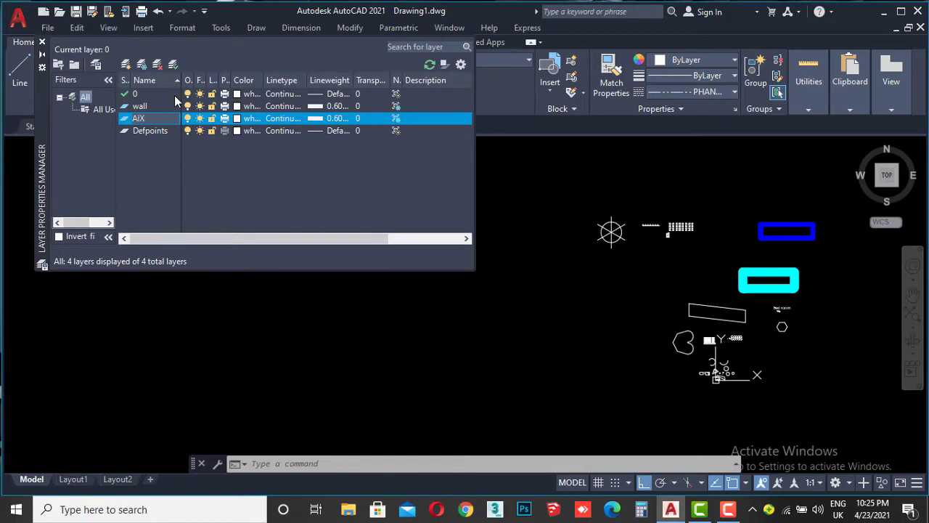
Name the layer AIX and make it magenta with a 0.25 mm lineweight.
key(Return)
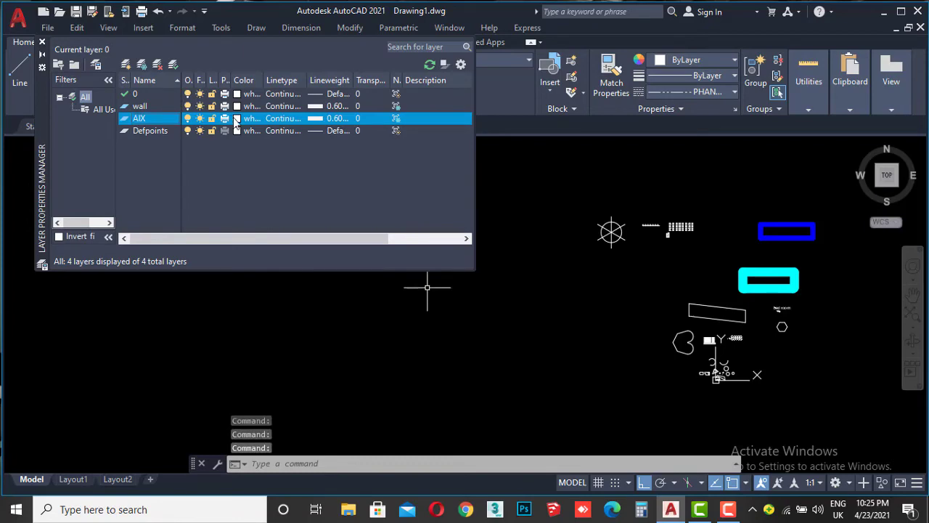
click(238, 119)
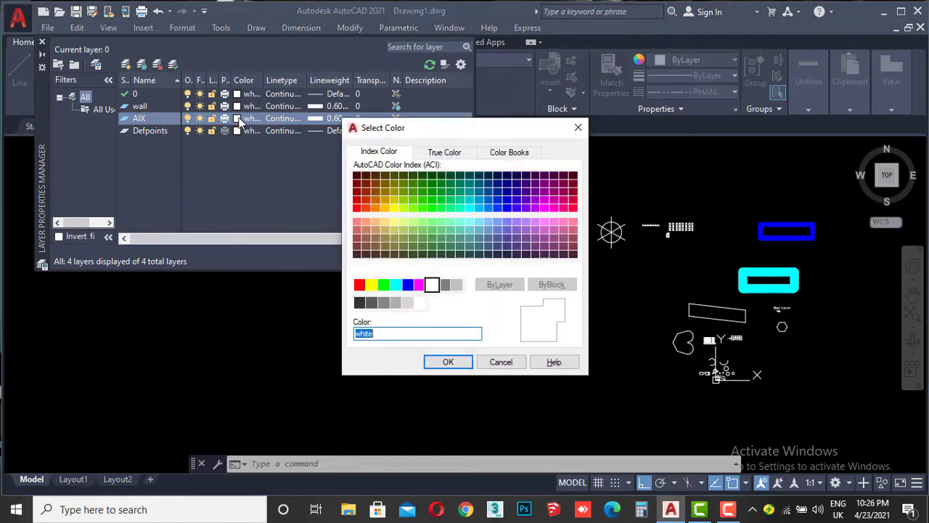
click(420, 285)
click(448, 362)
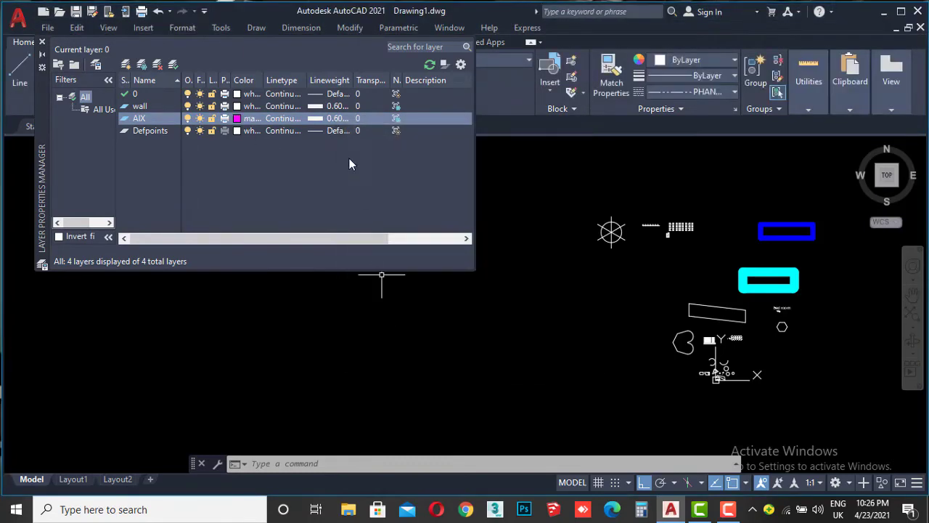
click(321, 120)
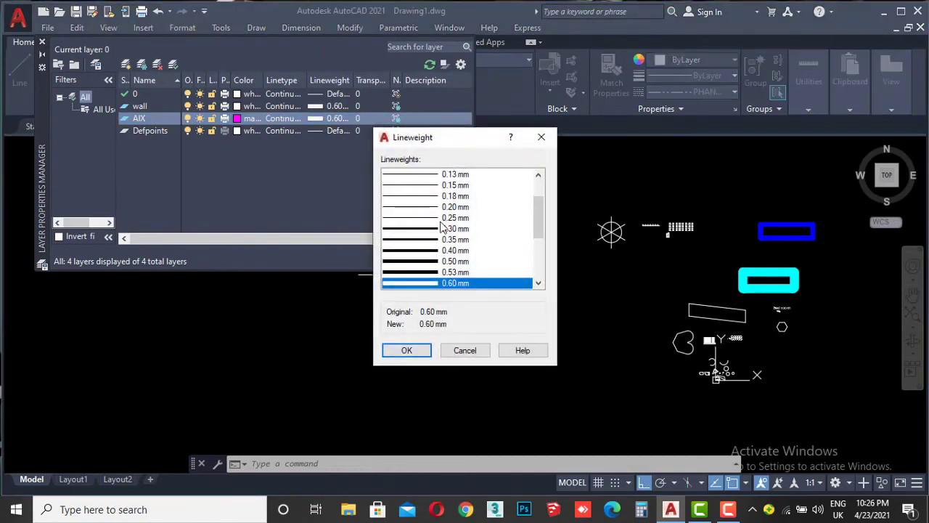
scroll(443, 227, up, 1)
click(439, 252)
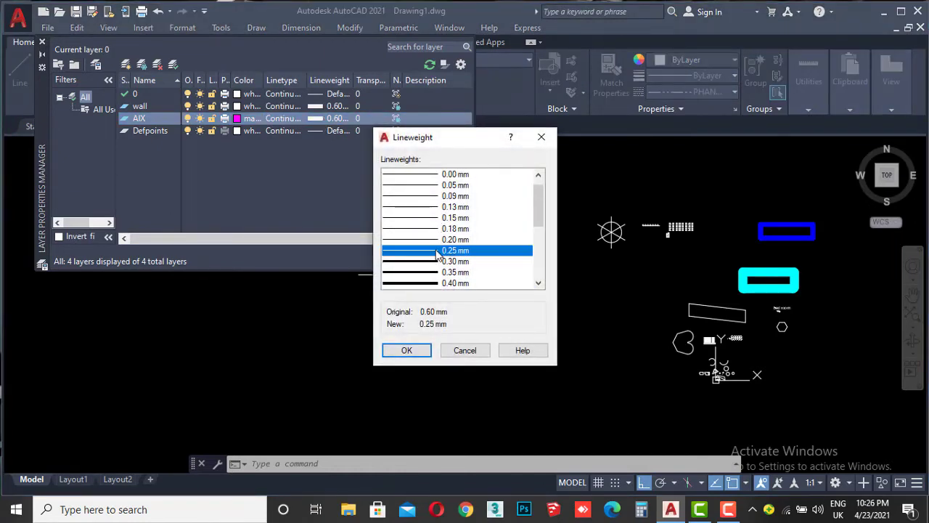
click(421, 352)
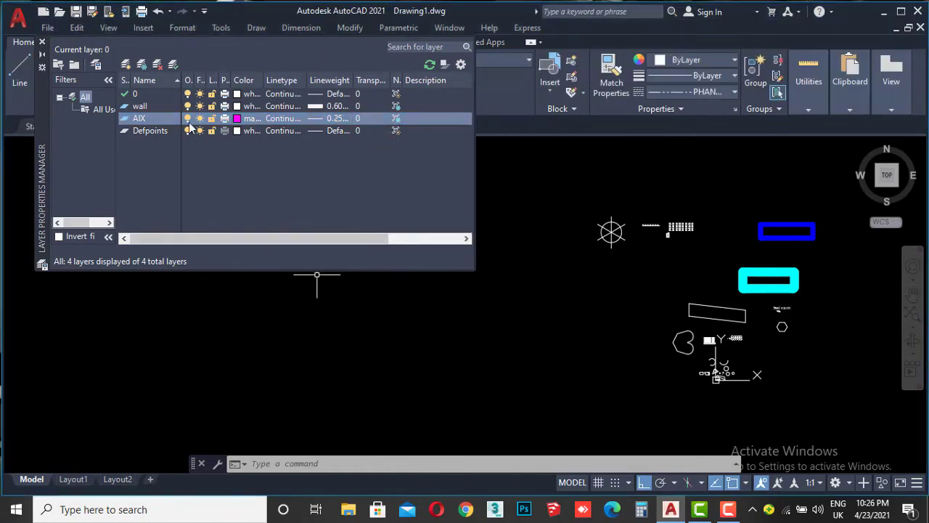
Add a blue DOOR layer with 0.35 mm lineweight and close the layer manager.
click(143, 65)
text(DOOR)
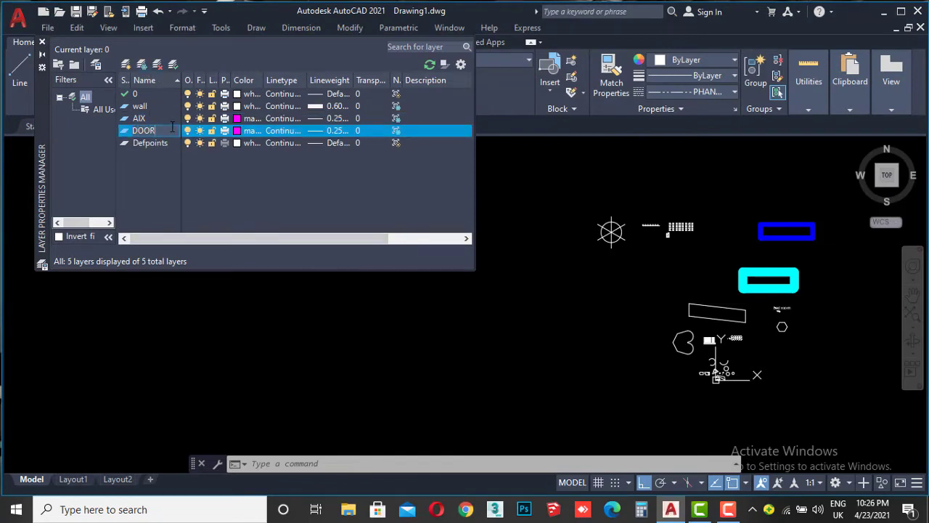
key(Return)
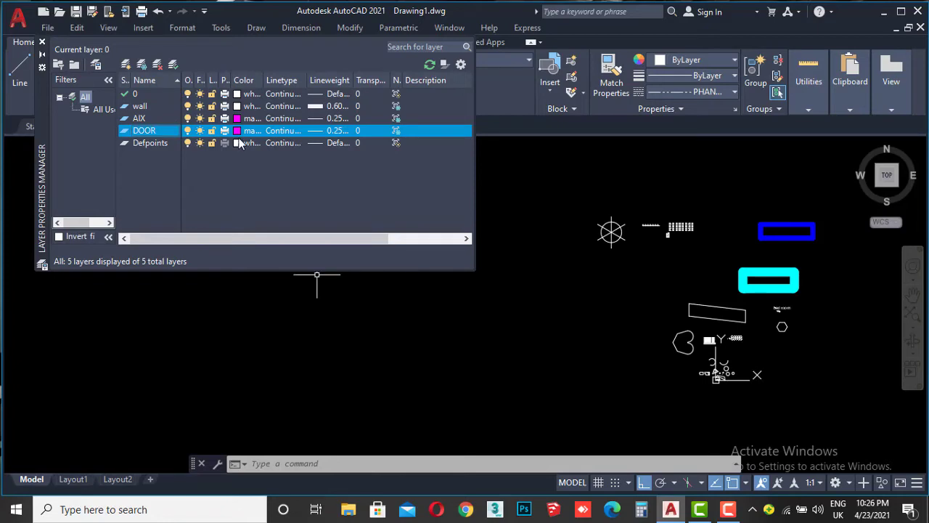
click(237, 131)
click(408, 284)
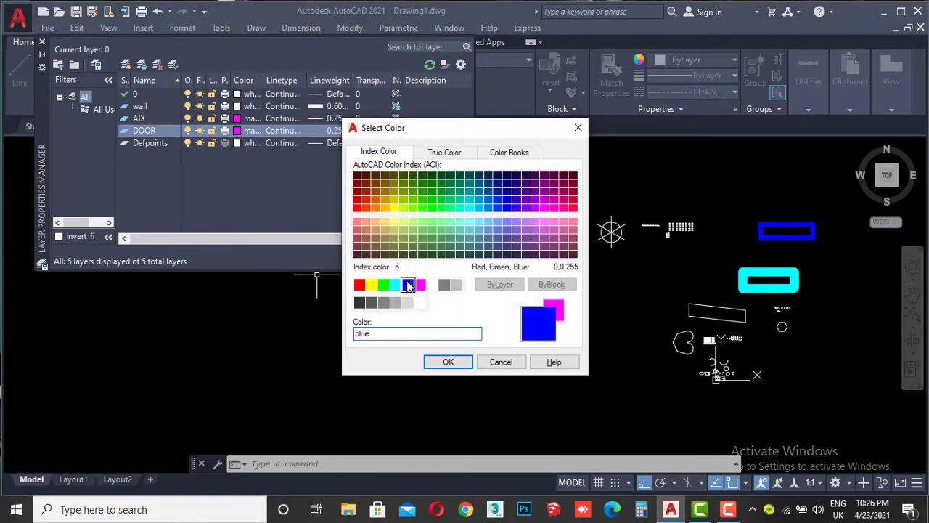
click(448, 362)
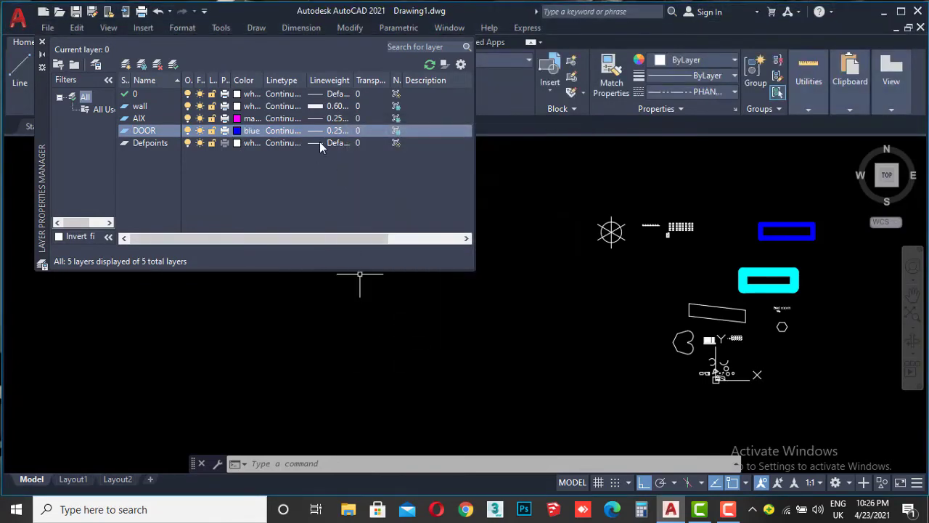
click(316, 132)
scroll(425, 259, down, 1)
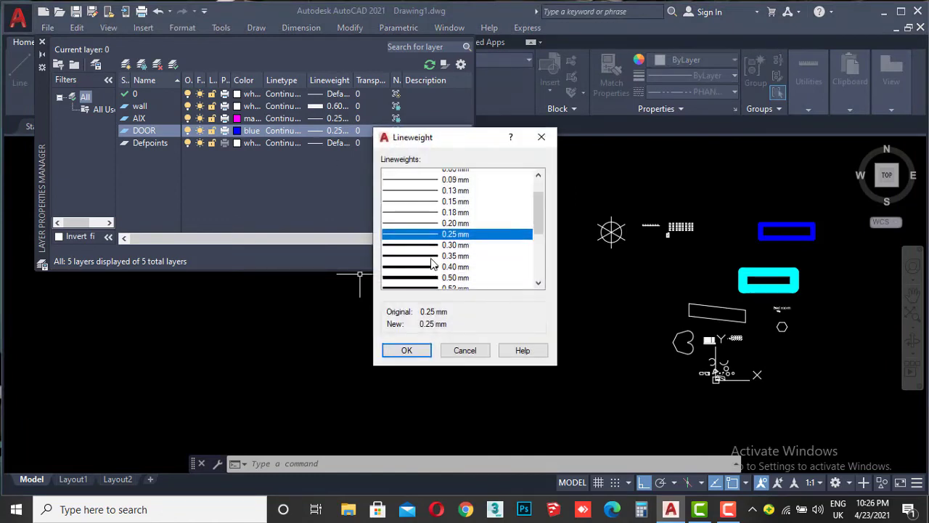
click(446, 250)
click(407, 351)
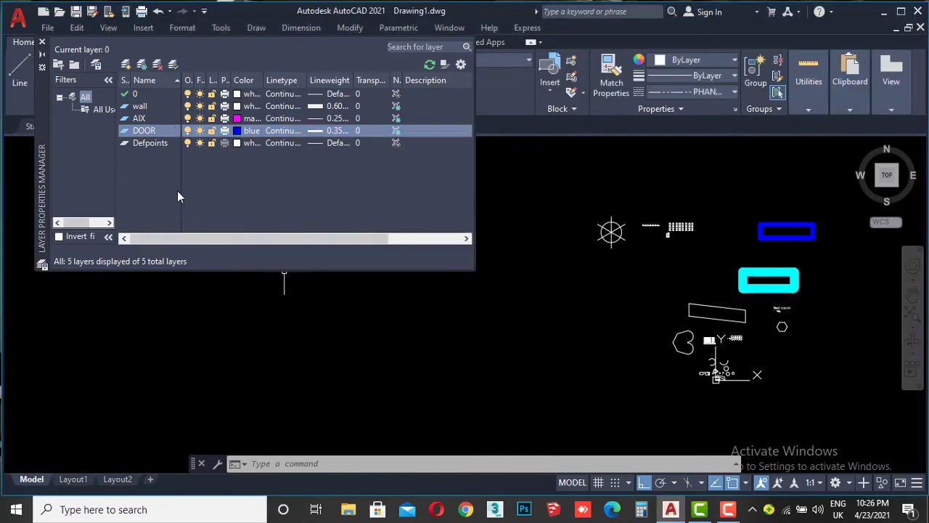
click(42, 41)
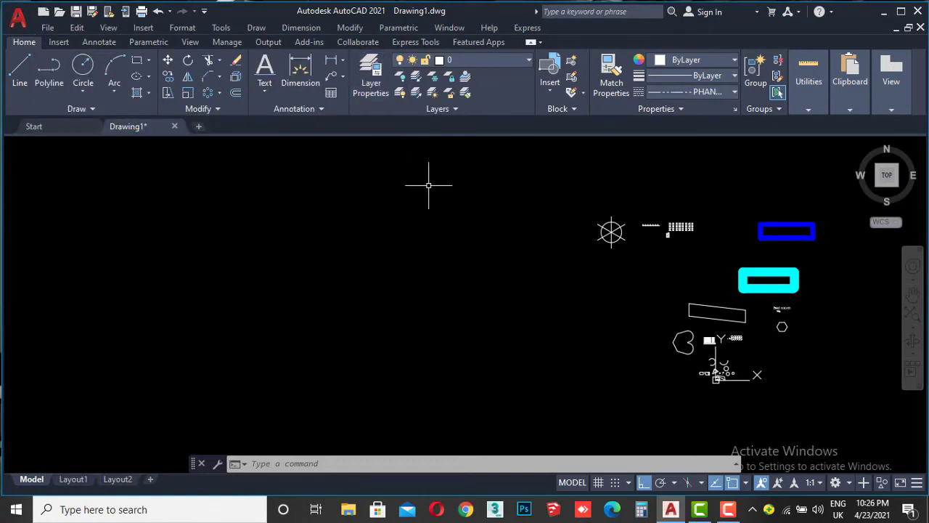
Draw a short line, then select and delete the phantom dash-dot line.
click(20, 70)
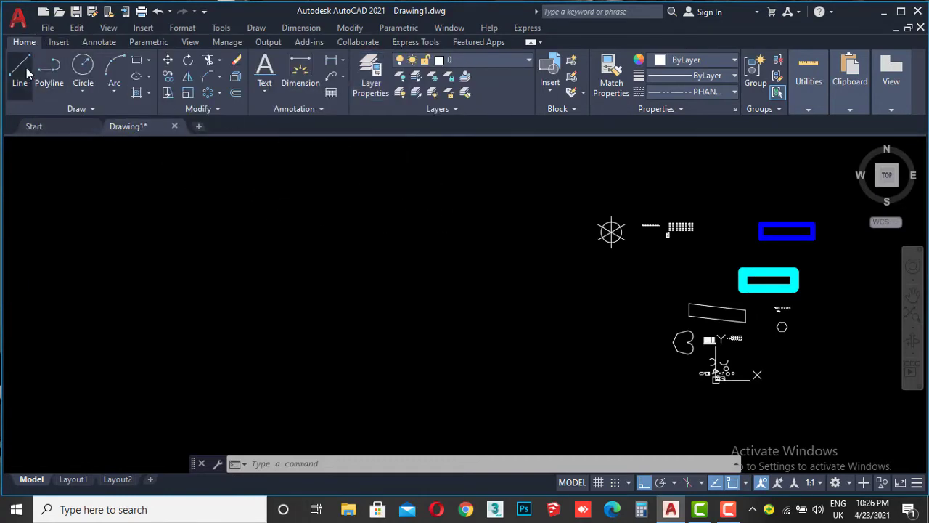
click(244, 154)
scroll(422, 240, up, 3)
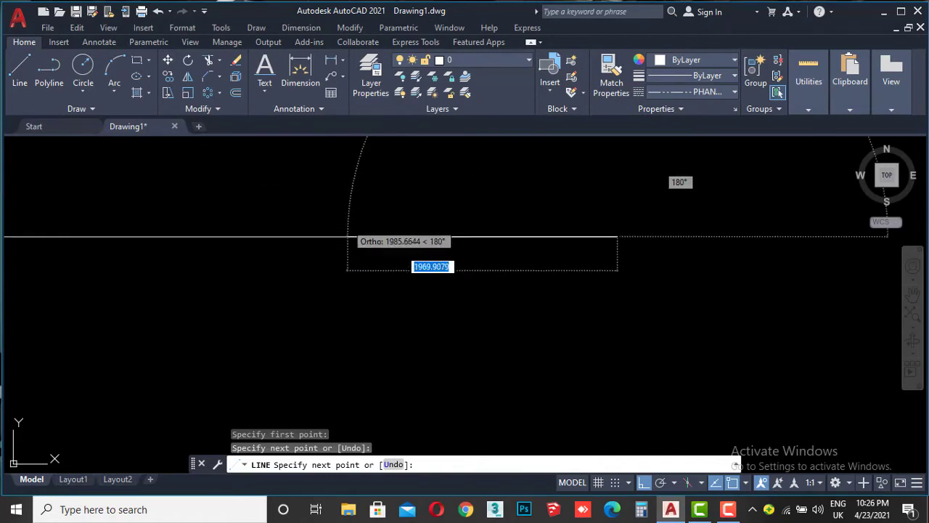
scroll(405, 292, up, 2)
key(Return)
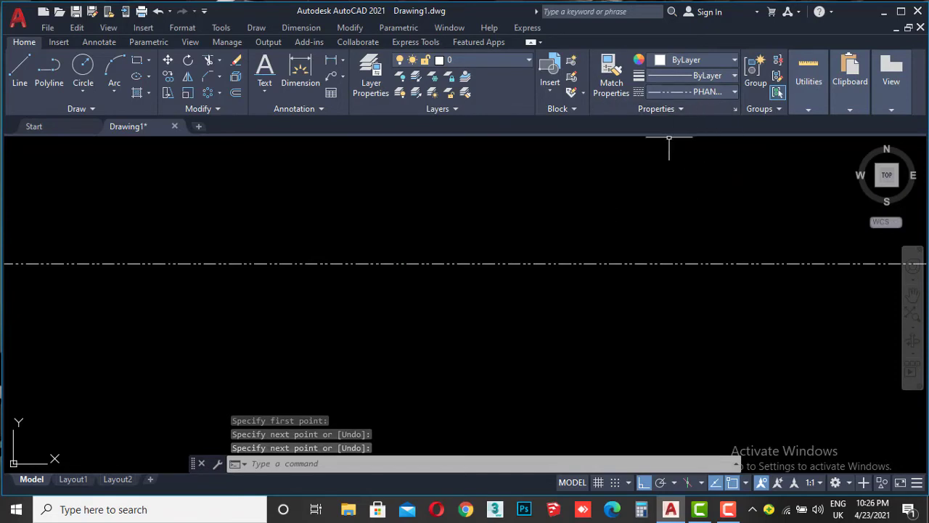
middle_drag(668, 145, 668, 66)
click(678, 169)
click(638, 214)
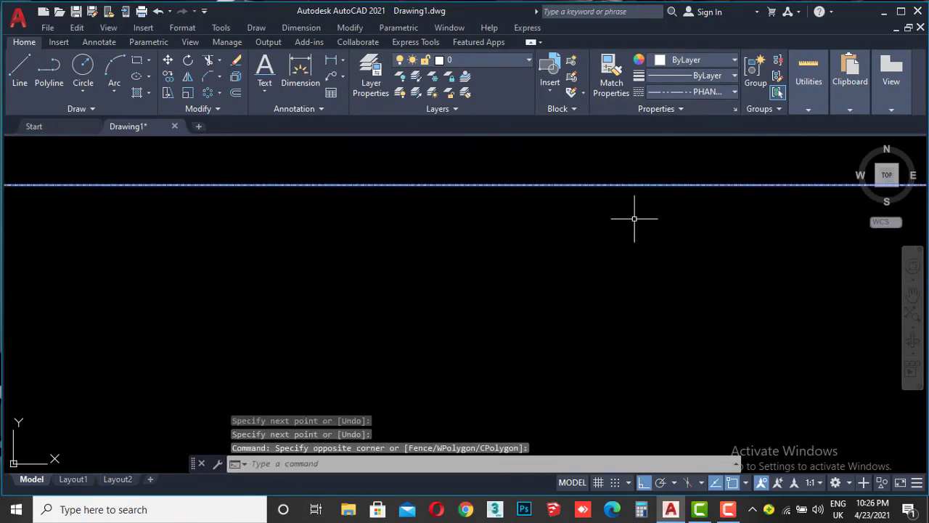
key(Delete)
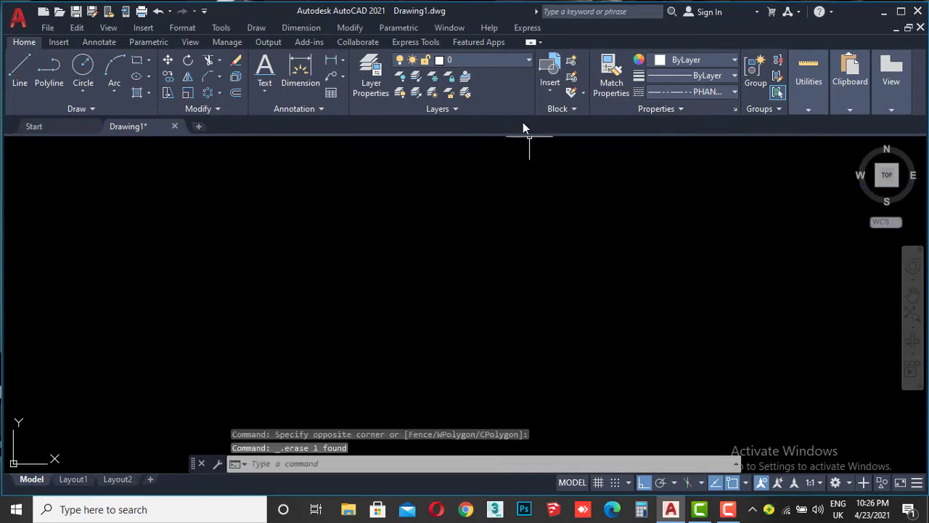
Make wall the current layer and set the linetype back to ByLayer.
click(496, 61)
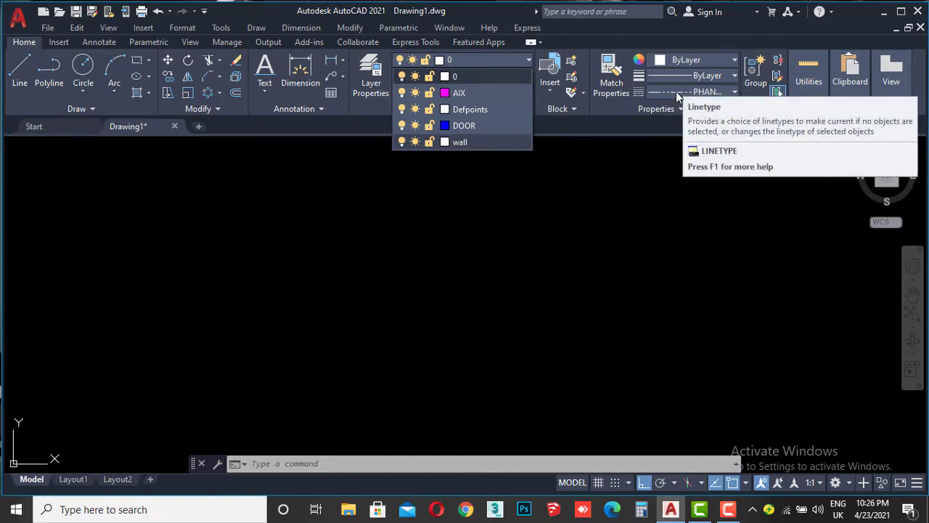
click(461, 142)
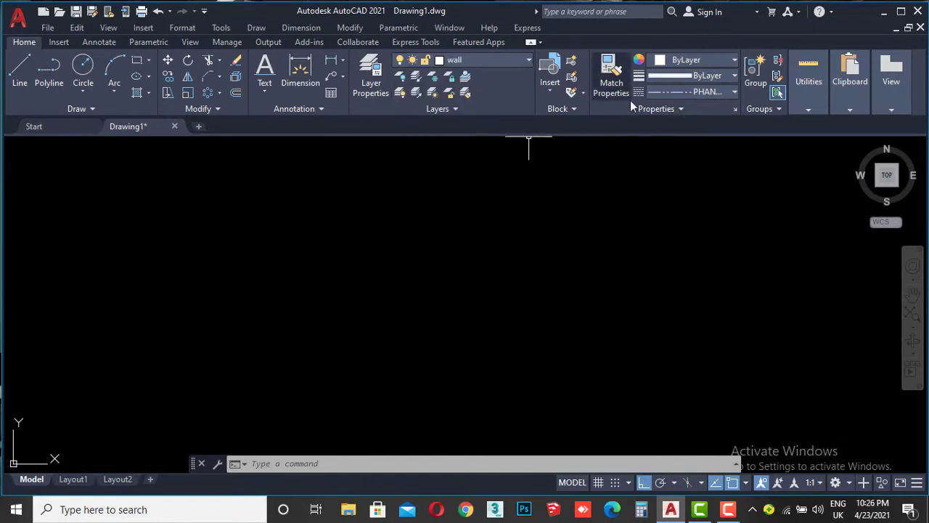
click(674, 92)
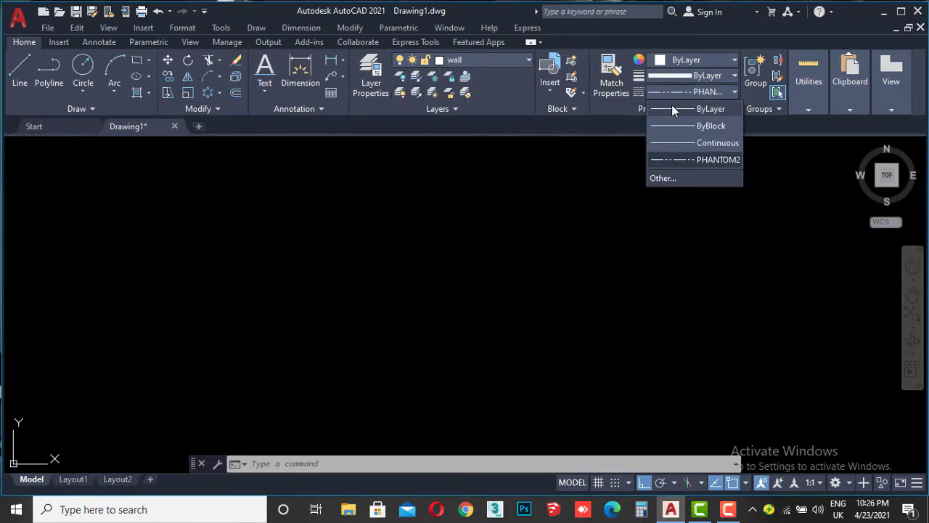
click(672, 105)
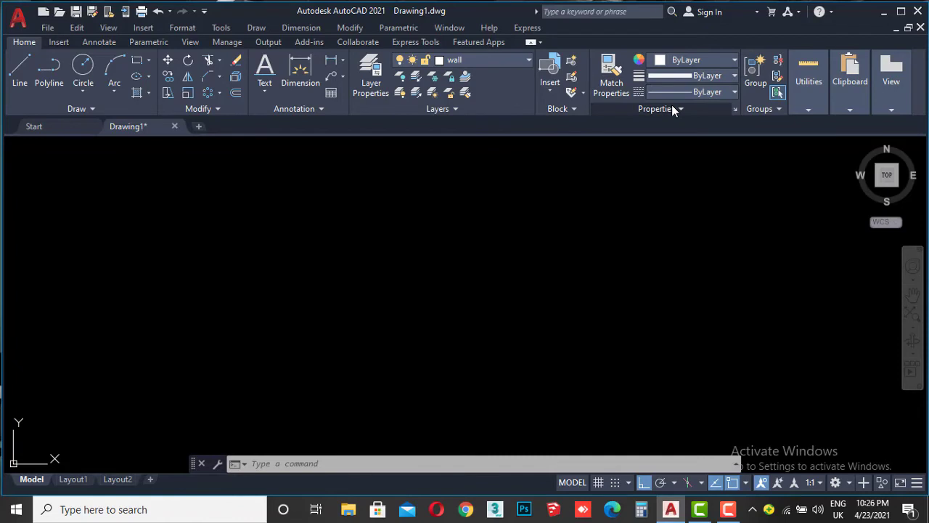
click(22, 72)
Draw a seven-segment white stepped wall outline with the Line tool.
click(247, 218)
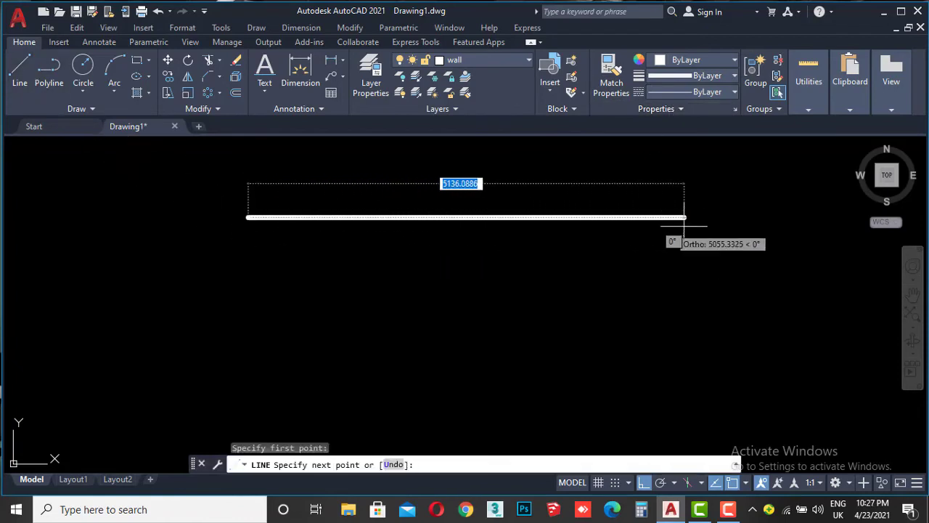
click(714, 218)
click(714, 337)
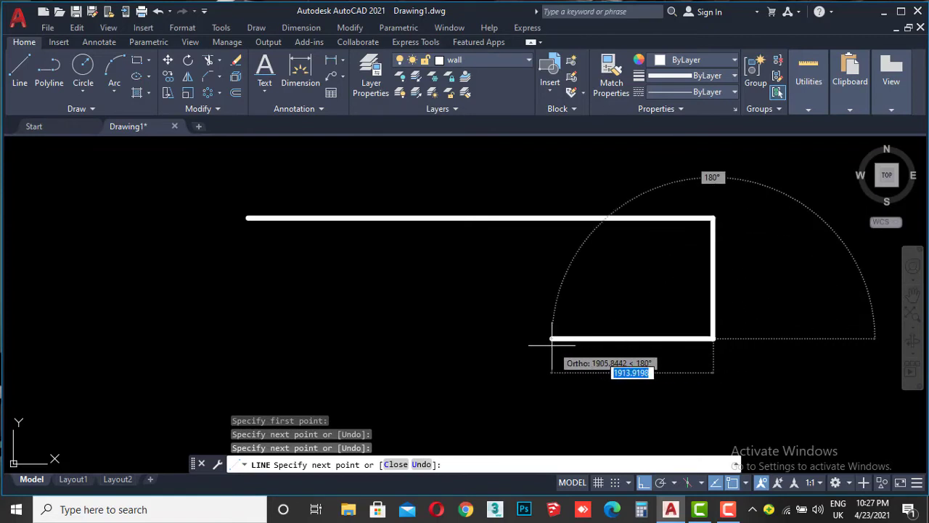
click(552, 338)
click(552, 258)
click(415, 258)
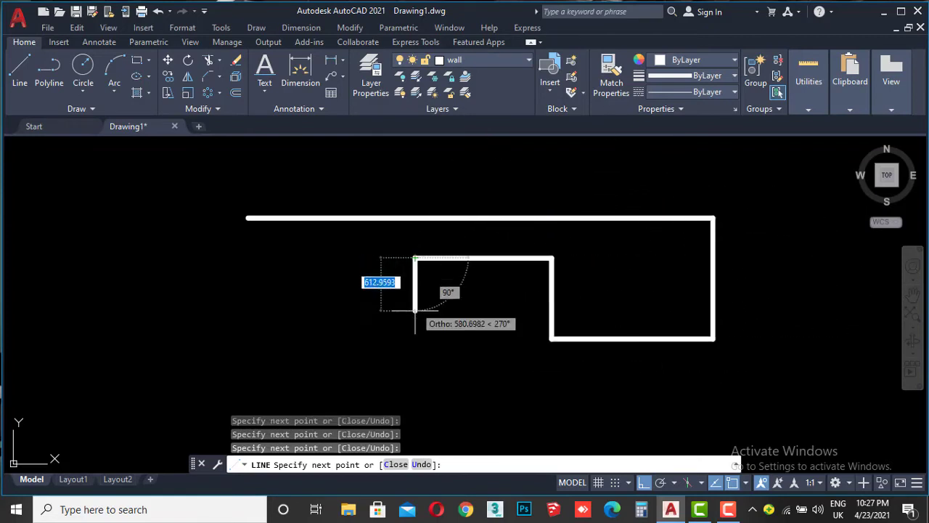
click(415, 359)
click(274, 360)
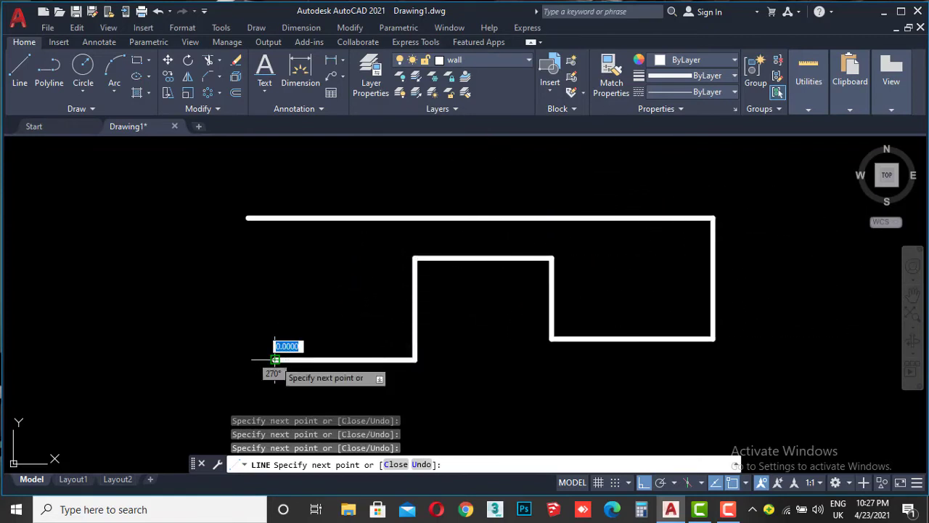
key(Return)
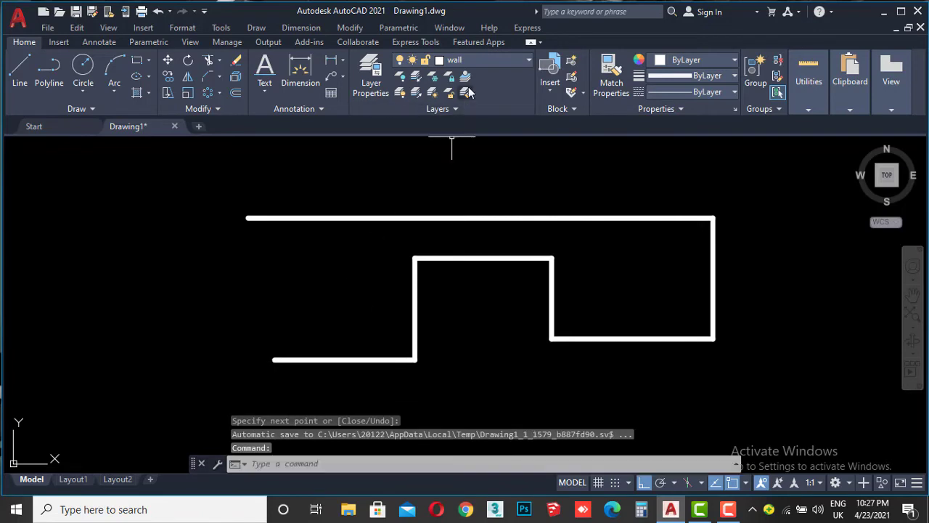
On the DOOR layer, draw a blue stepped outline starting from the wall's left end.
click(472, 61)
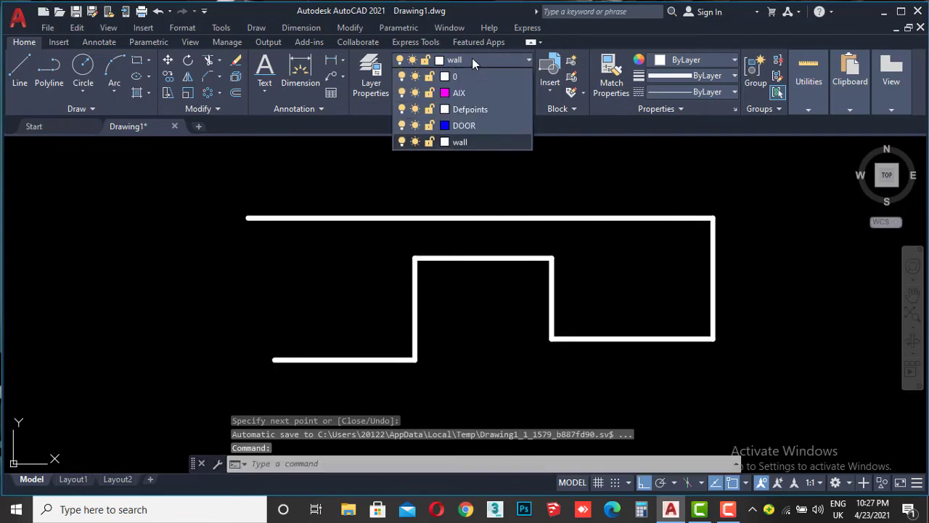
click(464, 126)
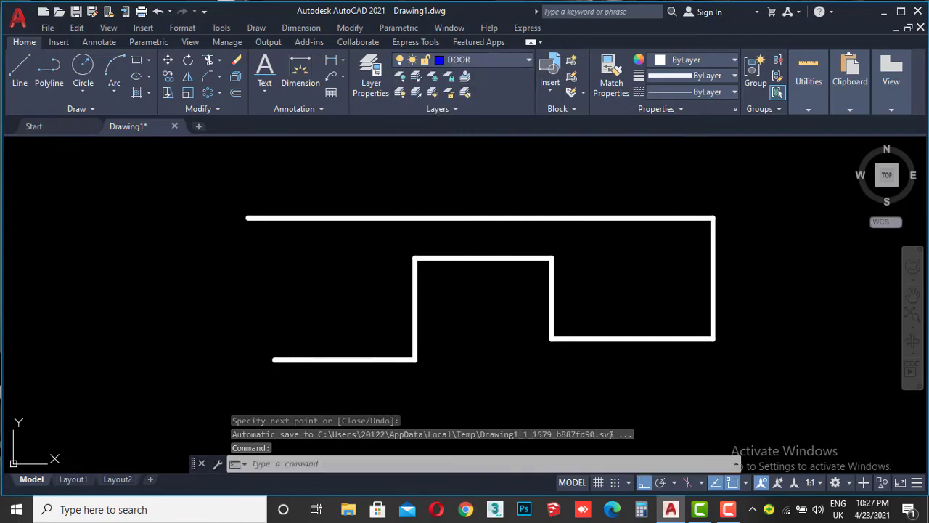
click(20, 85)
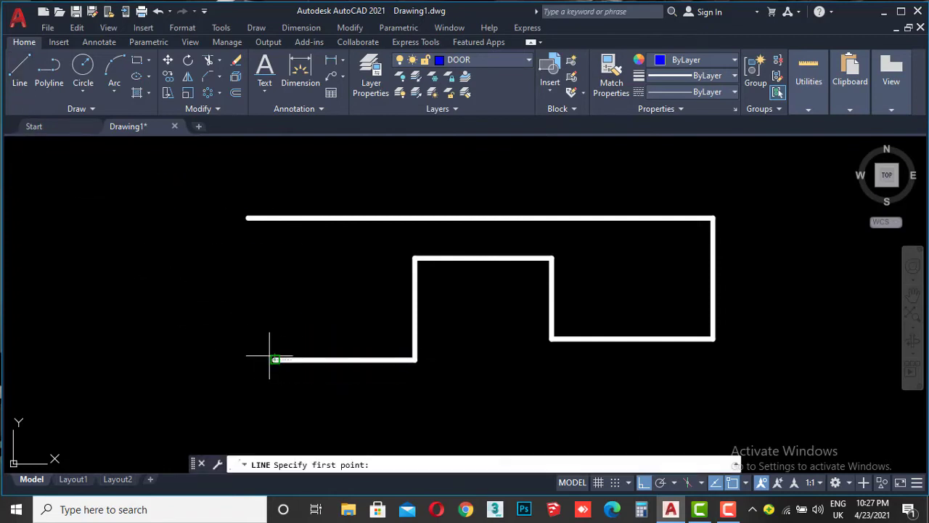
click(274, 360)
click(274, 277)
click(186, 276)
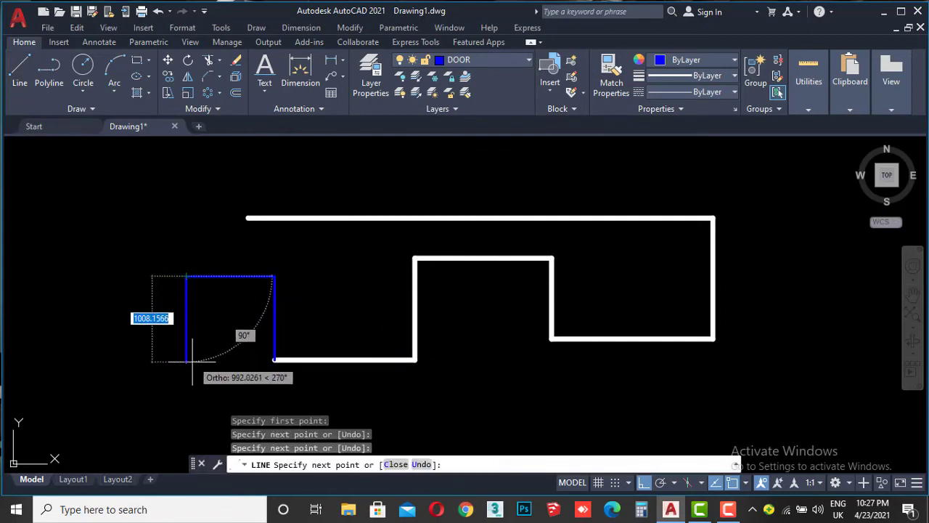
click(186, 363)
click(97, 363)
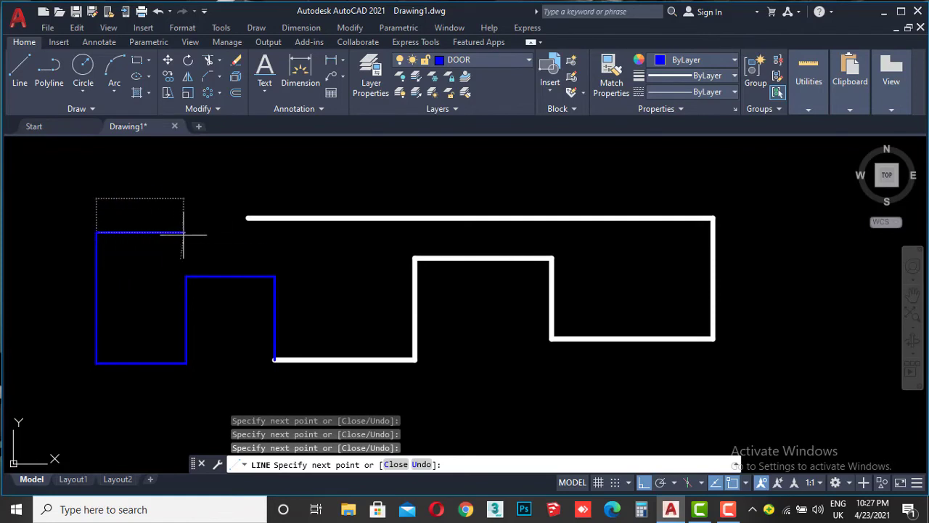
click(184, 233)
click(184, 161)
click(350, 173)
key(Return)
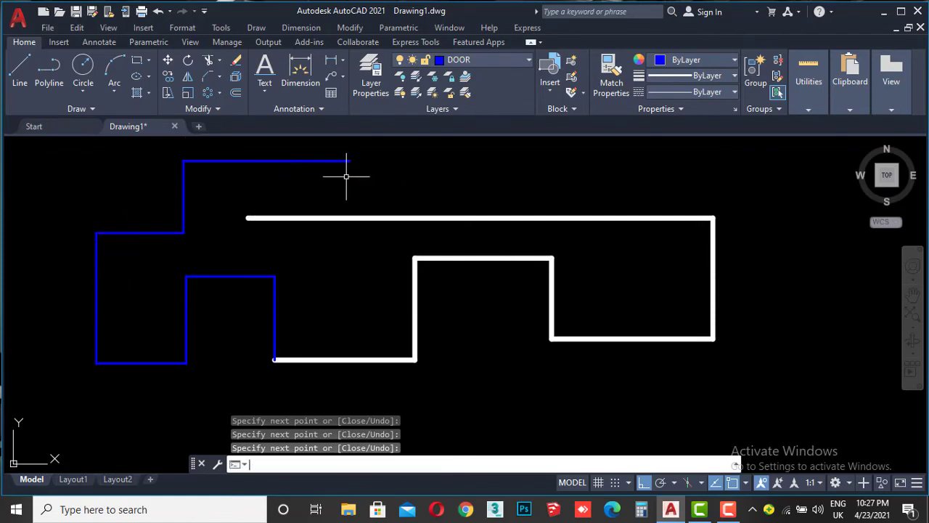
scroll(346, 176, down, 2)
scroll(380, 232, down, 2)
scroll(396, 251, down, 2)
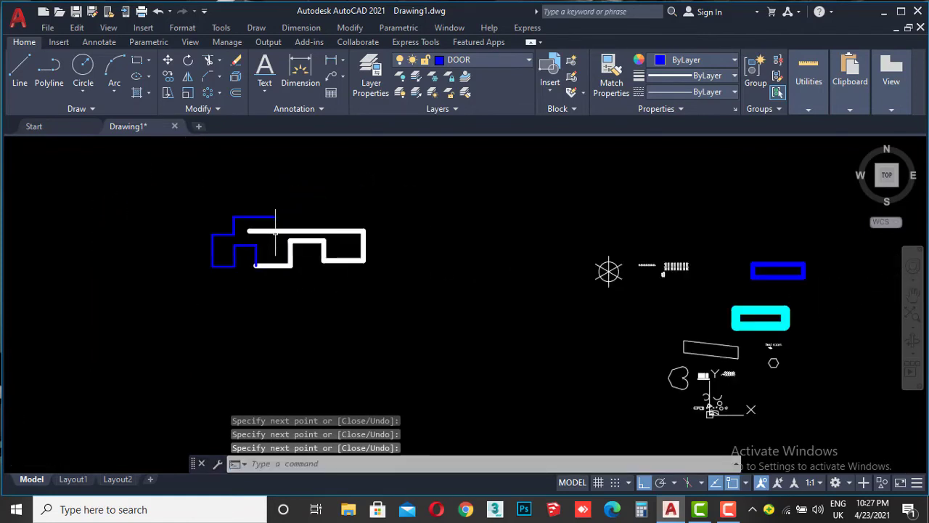
scroll(412, 268, down, 2)
middle_drag(492, 290, 472, 270)
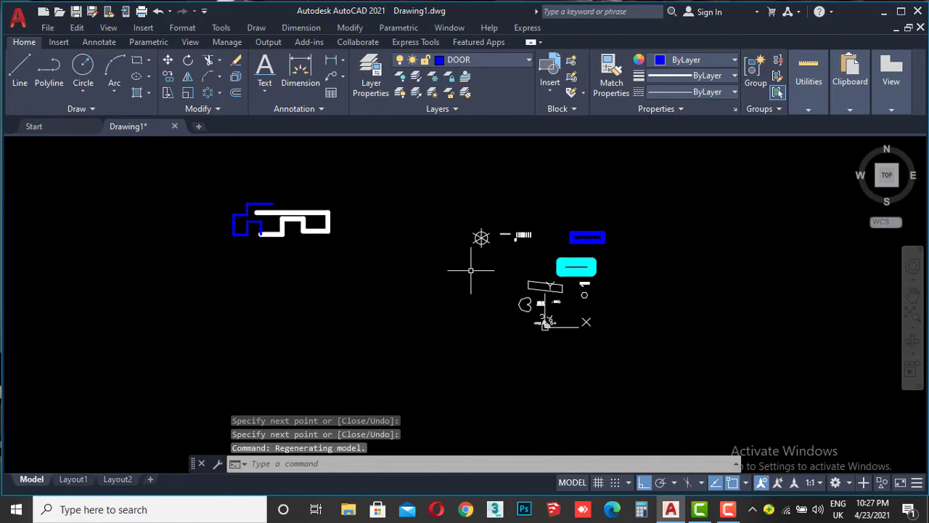
scroll(554, 318, up, 6)
scroll(516, 279, up, 4)
middle_drag(523, 352, 527, 296)
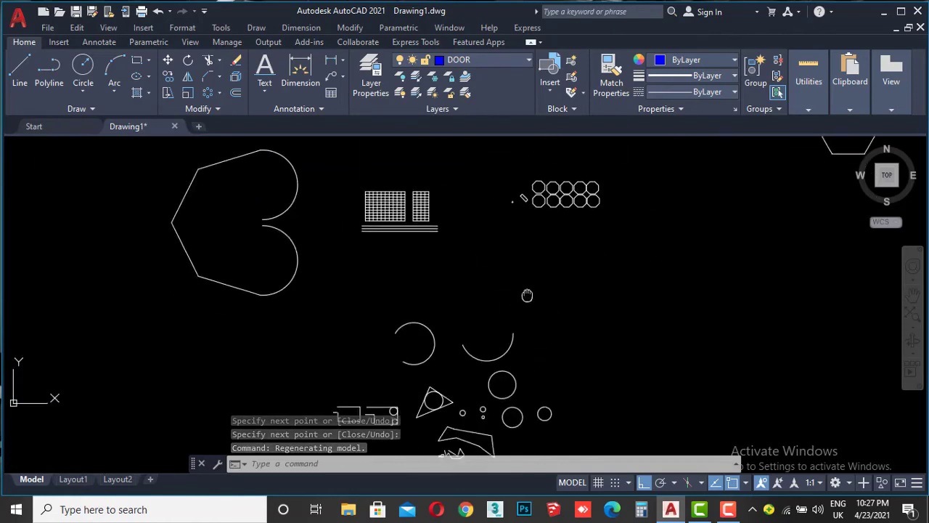
scroll(457, 373, down, 2)
scroll(473, 356, up, 5)
scroll(461, 332, up, 1)
scroll(459, 337, down, 4)
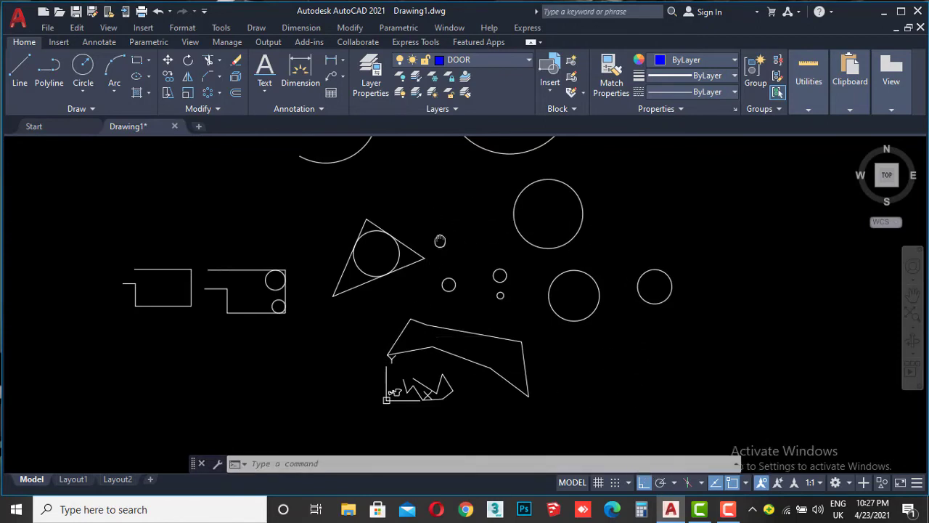
middle_drag(440, 241, 482, 307)
mouse_move(375, 214)
middle_down()
mouse_move(403, 245)
mouse_move(502, 193)
middle_up()
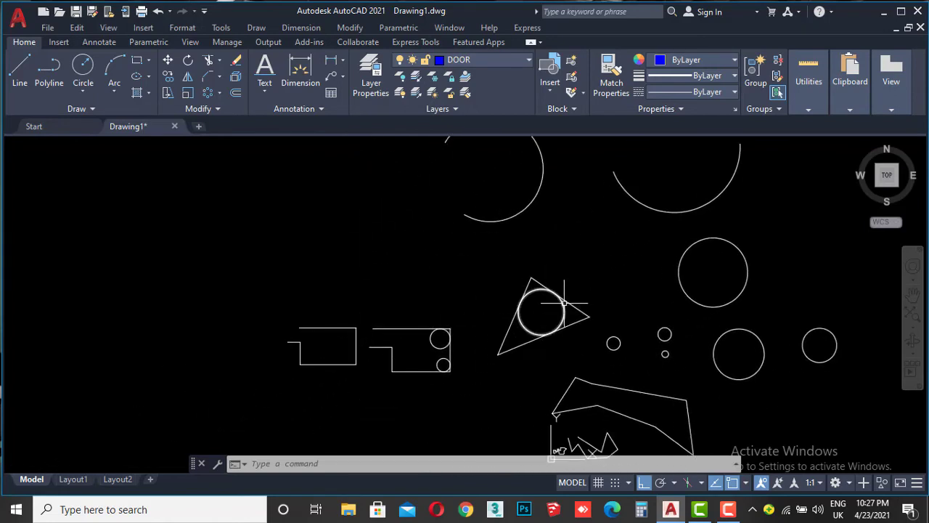
scroll(443, 357, up, 5)
scroll(443, 358, down, 5)
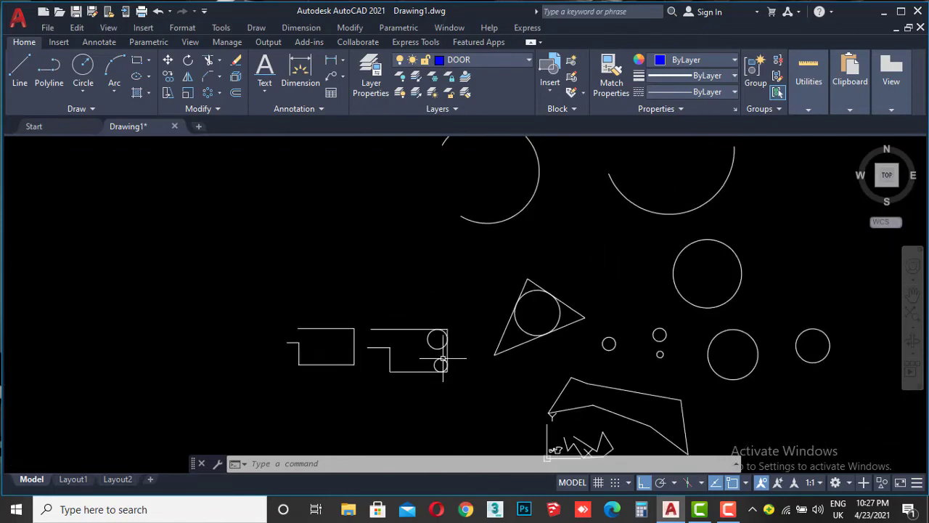
scroll(523, 305, down, 5)
middle_drag(533, 210, 471, 275)
scroll(581, 221, up, 6)
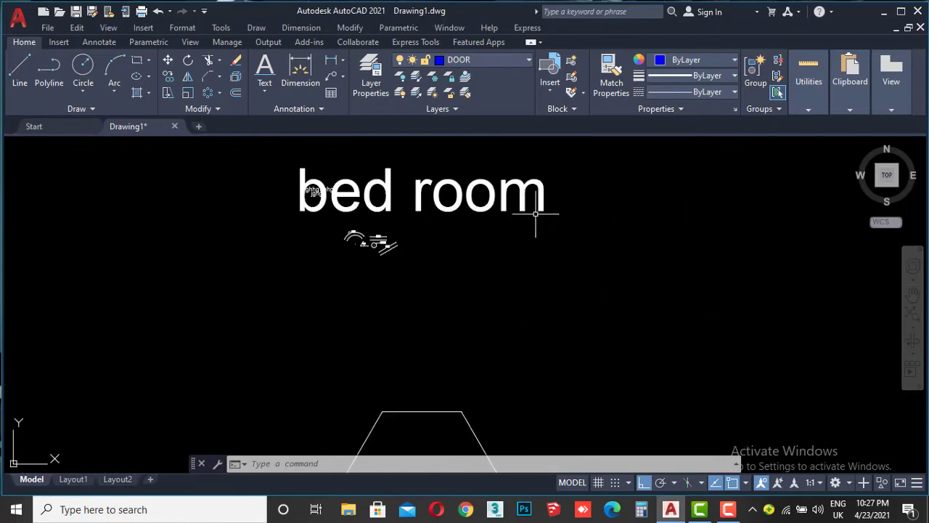
scroll(535, 214, down, 5)
middle_drag(508, 208, 444, 234)
scroll(445, 235, up, 3)
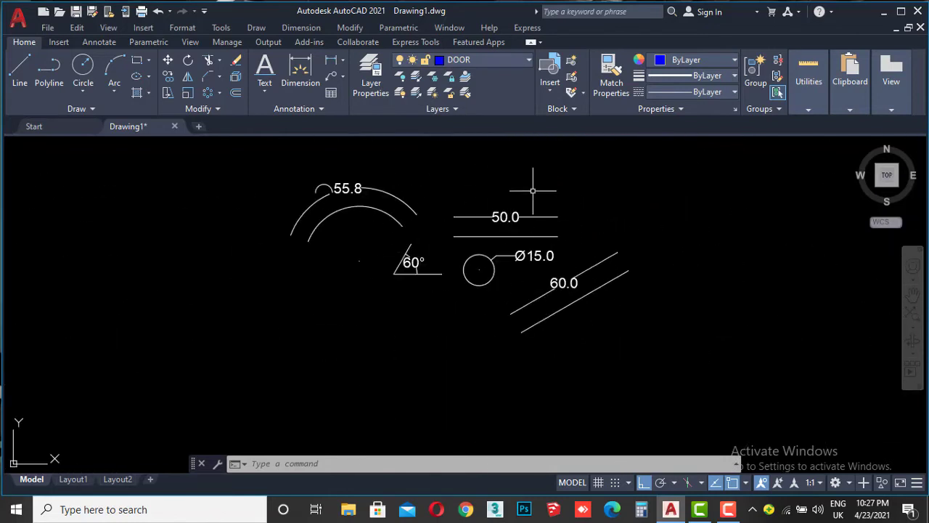
scroll(512, 240, down, 2)
scroll(518, 243, down, 3)
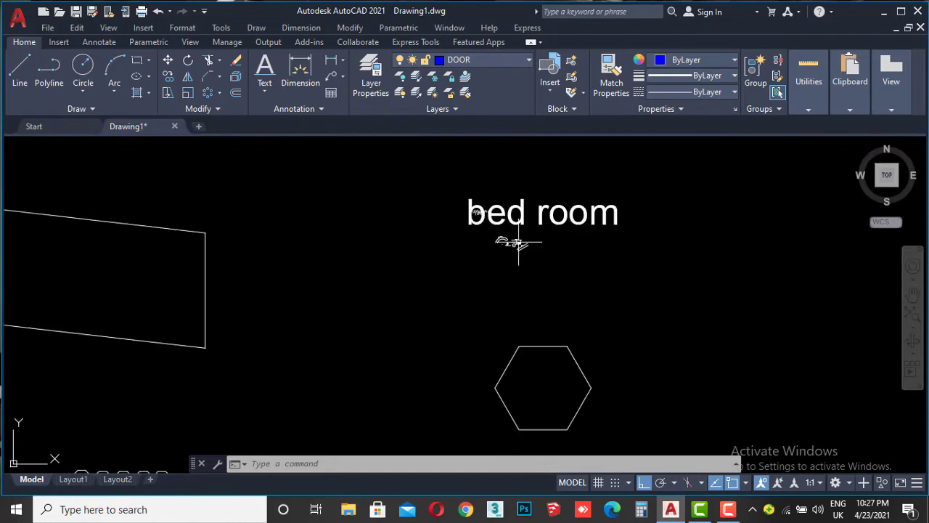
scroll(518, 243, down, 2)
mouse_move(431, 295)
middle_down()
mouse_move(530, 280)
mouse_move(519, 256)
middle_up()
scroll(509, 289, up, 4)
middle_drag(519, 319, 508, 290)
scroll(504, 302, up, 4)
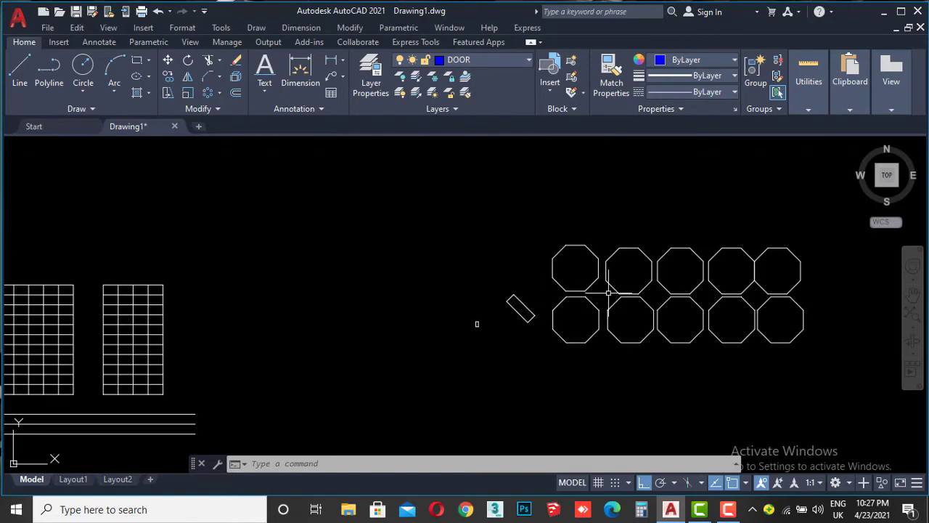
middle_drag(199, 315, 473, 293)
scroll(473, 293, up, 1)
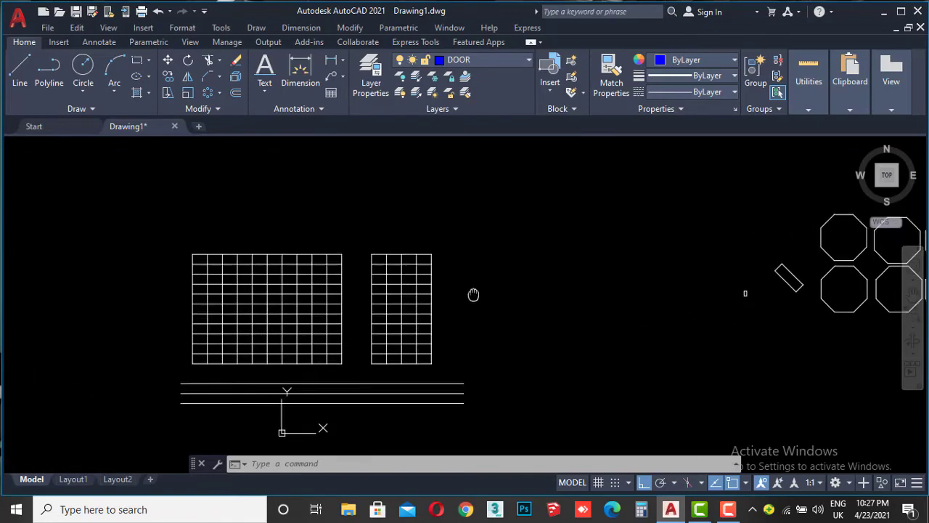
scroll(399, 290, up, 4)
scroll(398, 290, down, 5)
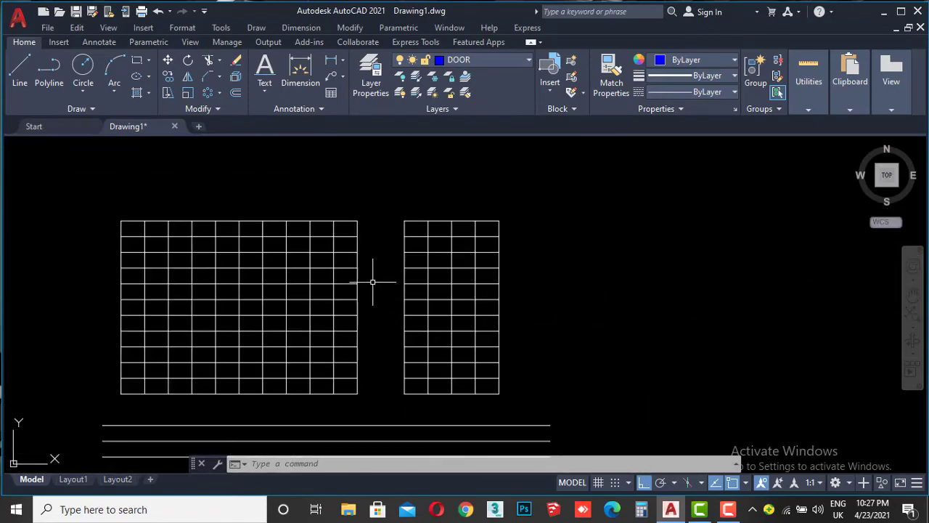
scroll(373, 280, down, 5)
scroll(372, 280, down, 3)
scroll(373, 280, down, 4)
middle_drag(360, 192, 403, 284)
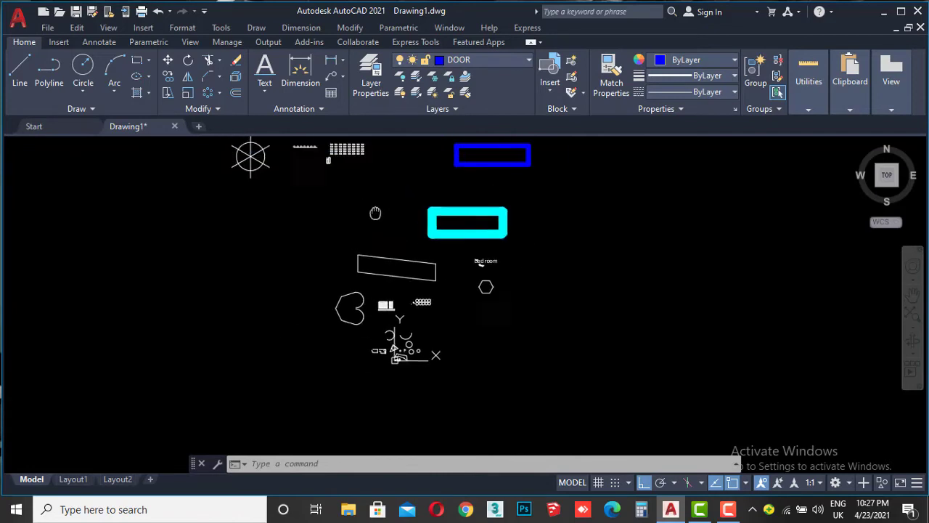
scroll(436, 233, down, 2)
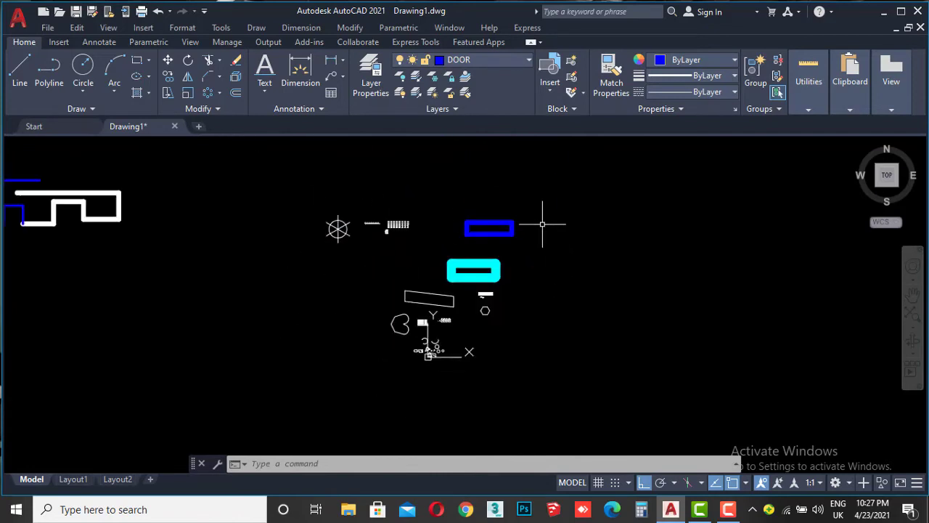
middle_drag(334, 210, 470, 264)
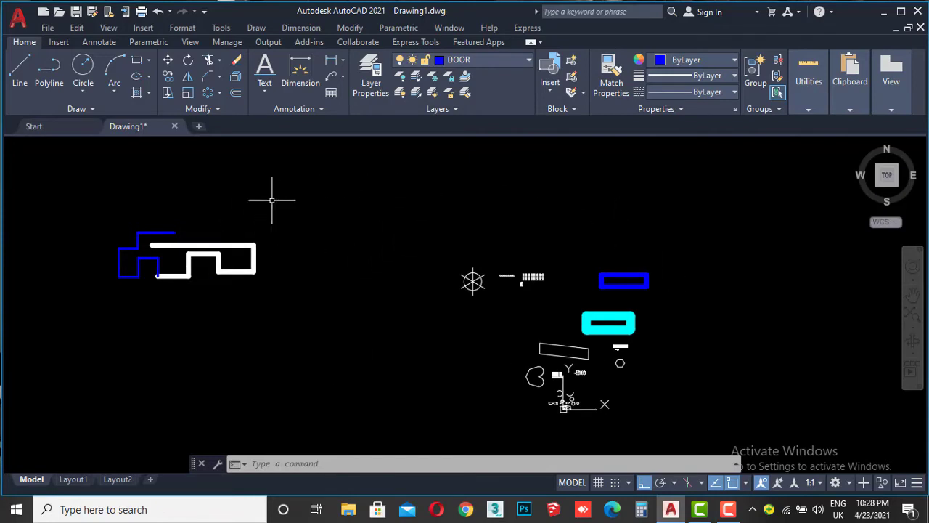
Start a new blank drawing and set its insertion scale unit to Meters.
click(200, 129)
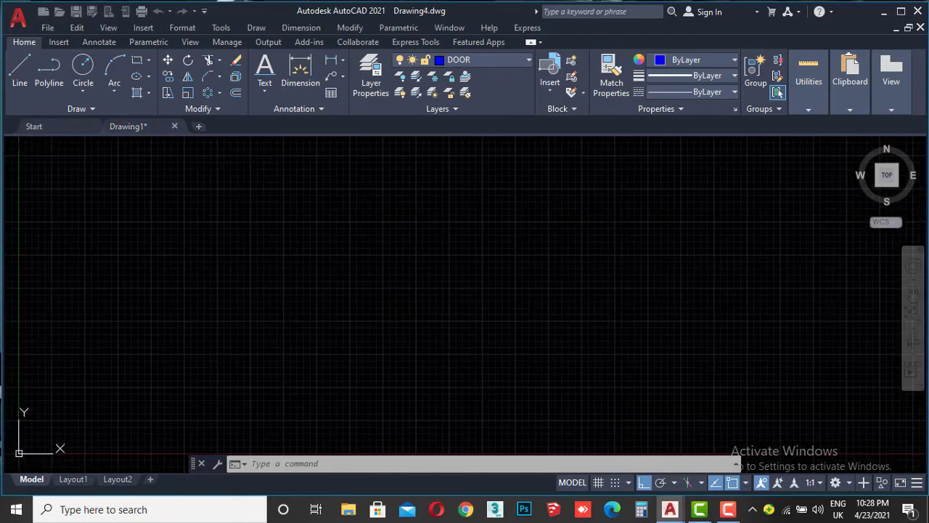
text(UN)
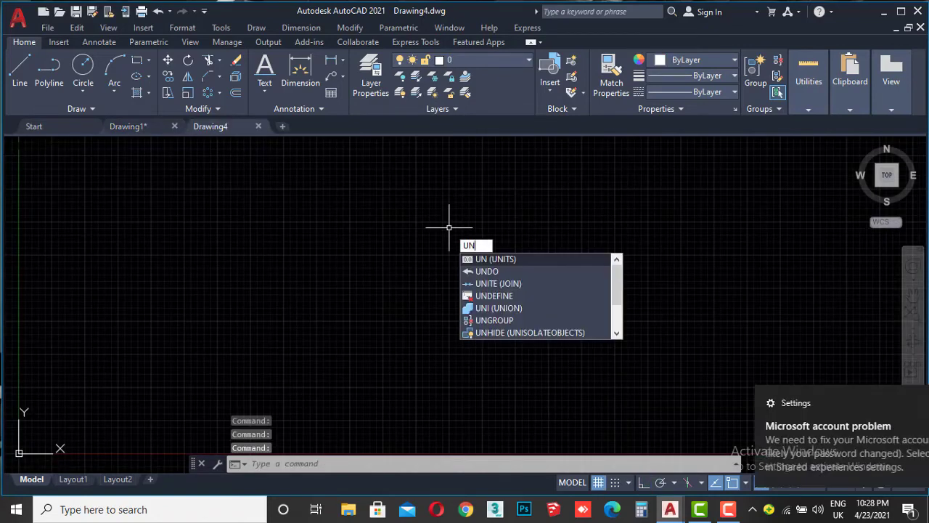
key(Return)
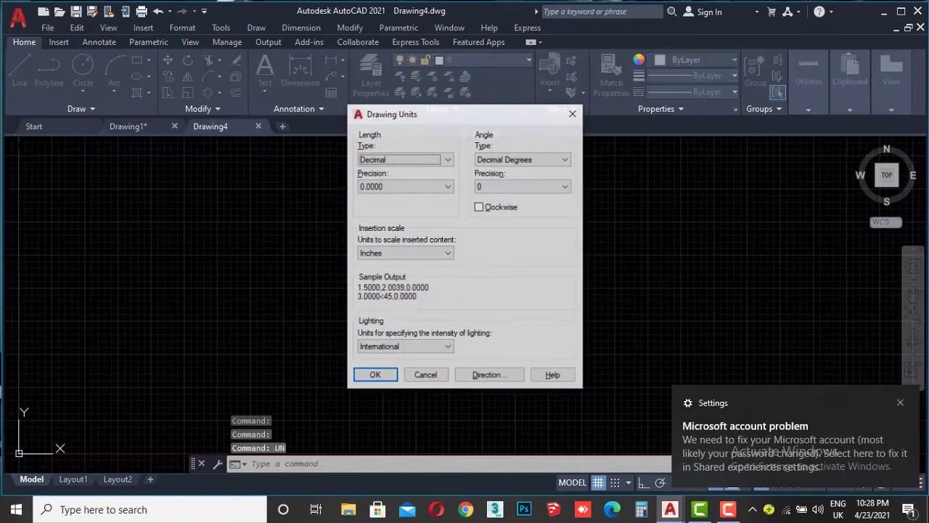
click(435, 253)
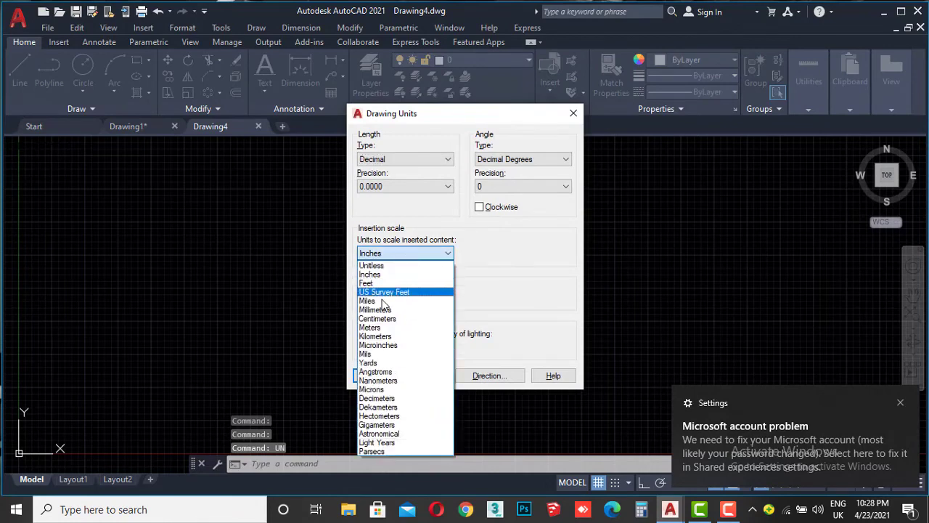
click(377, 327)
click(375, 376)
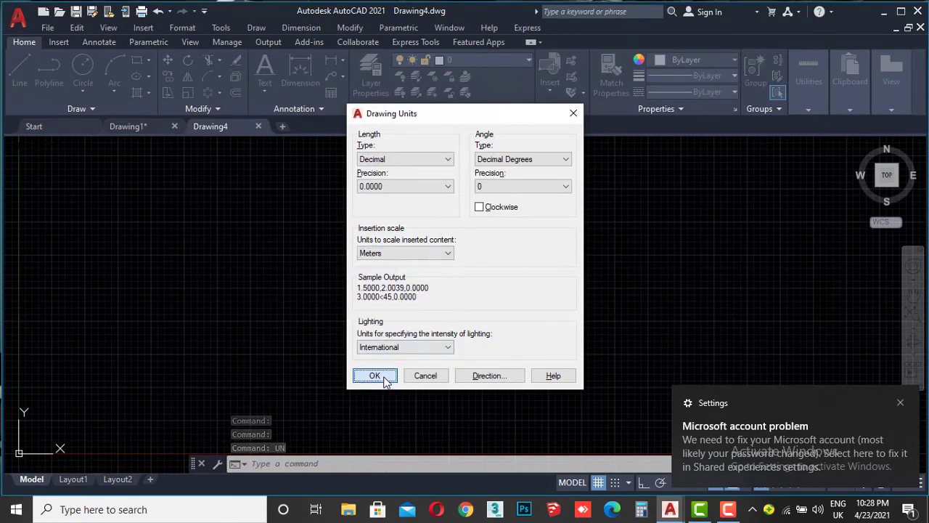
Dismiss the account notification, toggle the grid off and on, and switch to the Start tab.
click(901, 404)
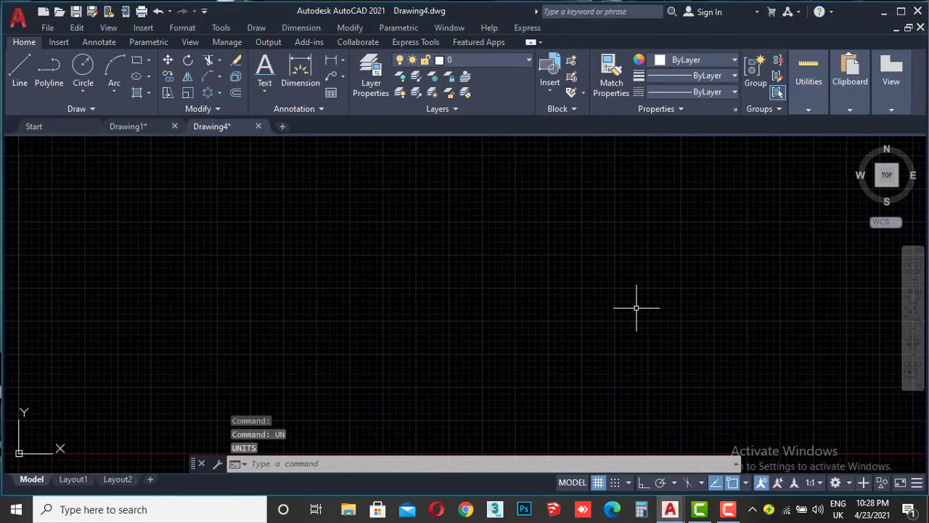
click(601, 485)
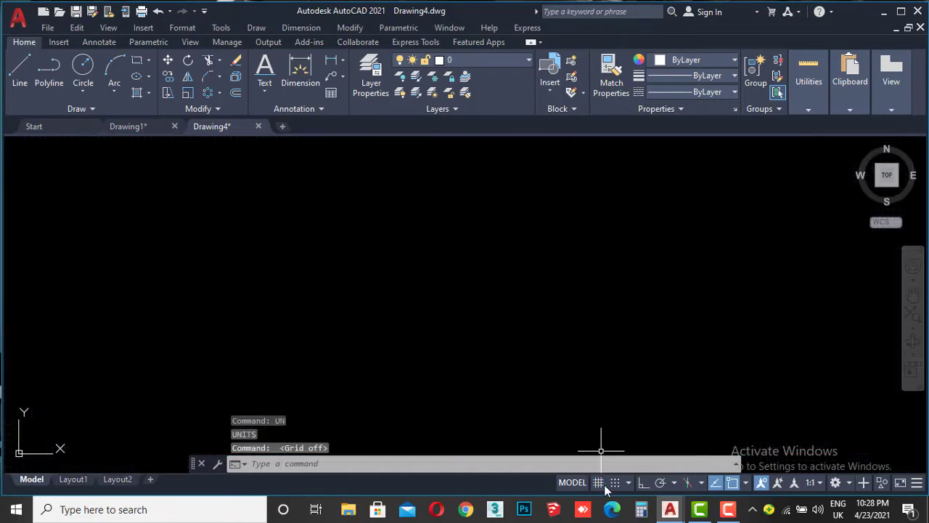
click(605, 486)
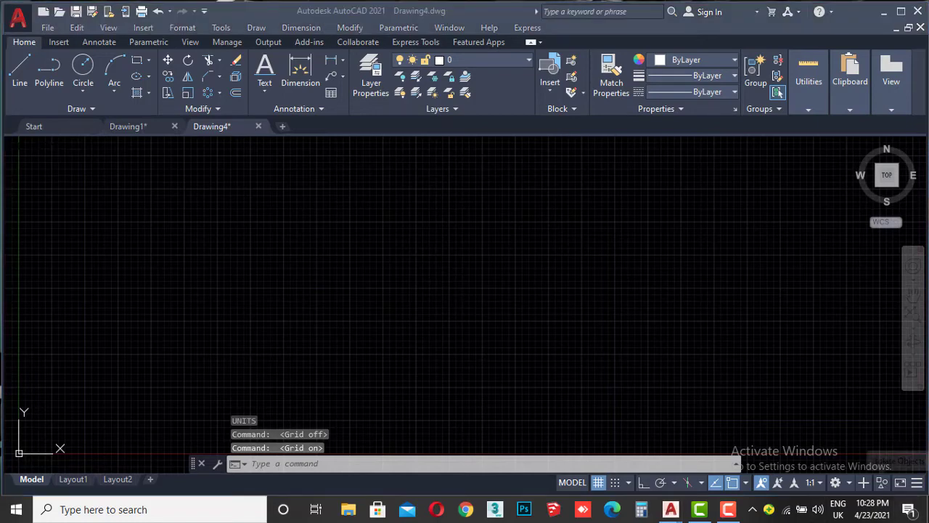
click(864, 41)
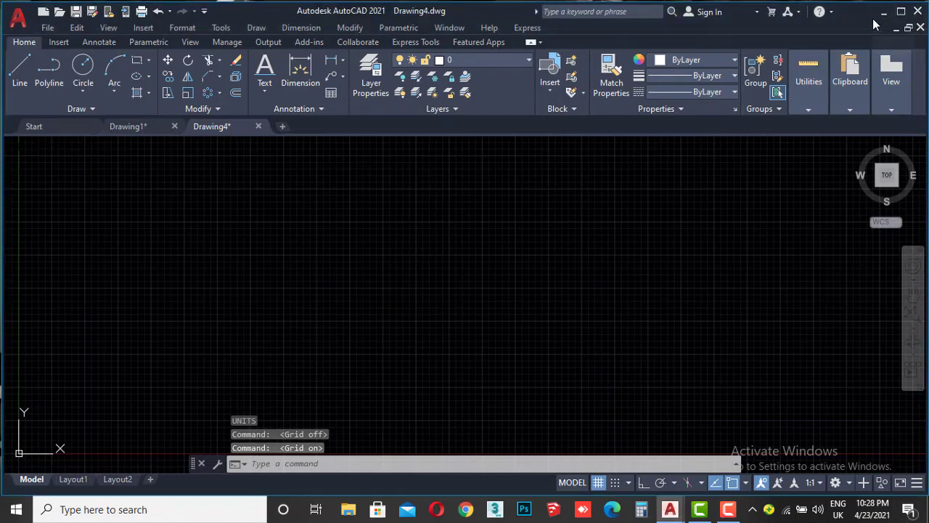
key(ctrl+Tab)
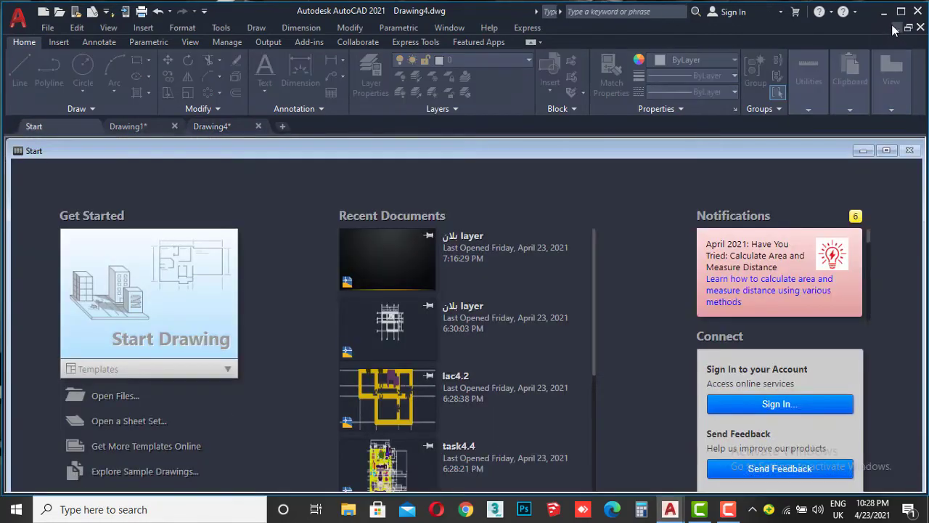
Minimize AutoCAD, open final plan.pdf in Edge, scroll through the plan, and minimize it.
click(884, 12)
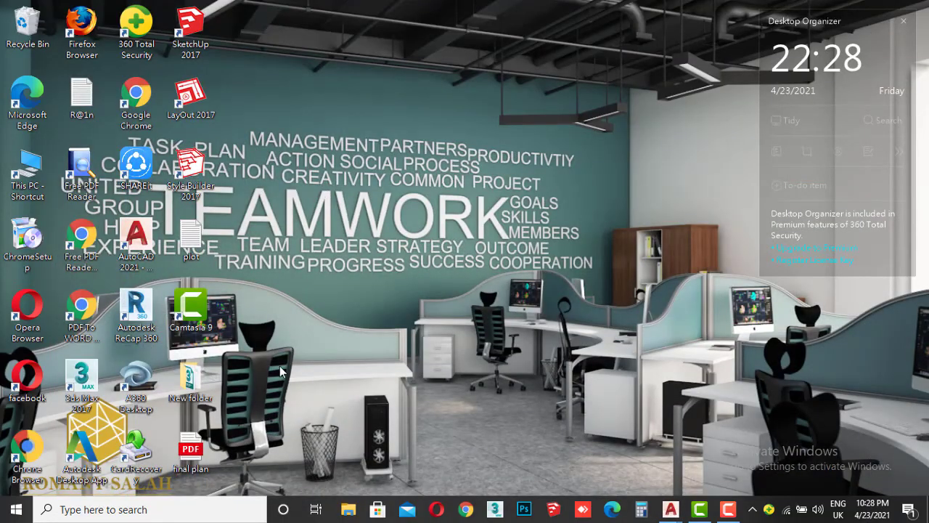
double_click(196, 458)
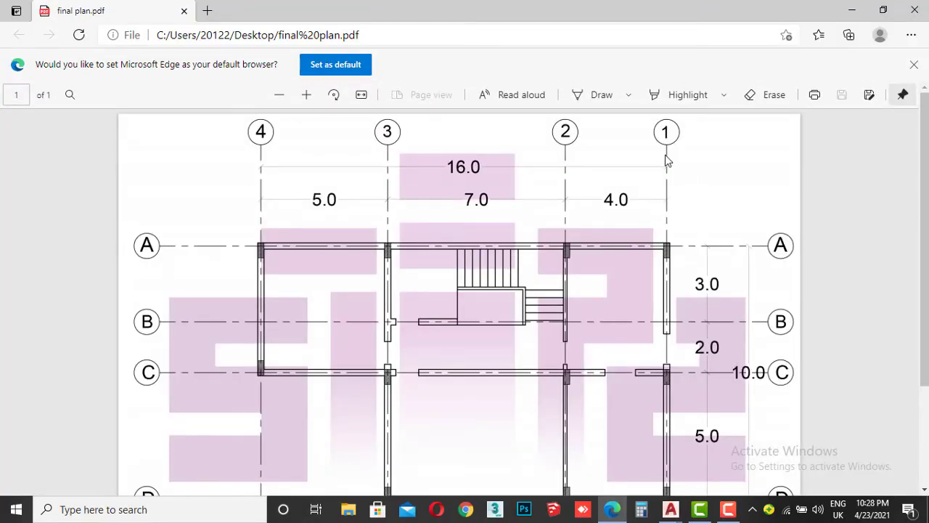
scroll(421, 217, down, 1)
scroll(445, 281, down, 2)
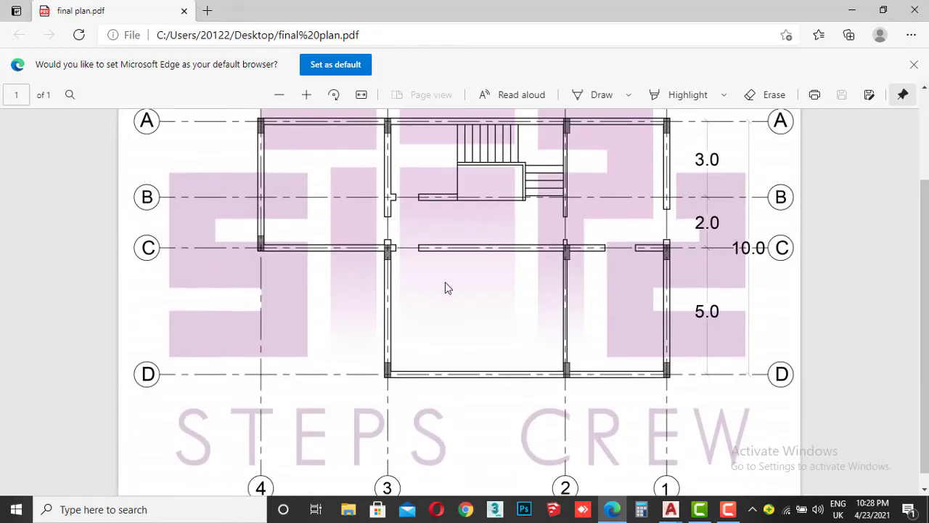
scroll(606, 320, up, 3)
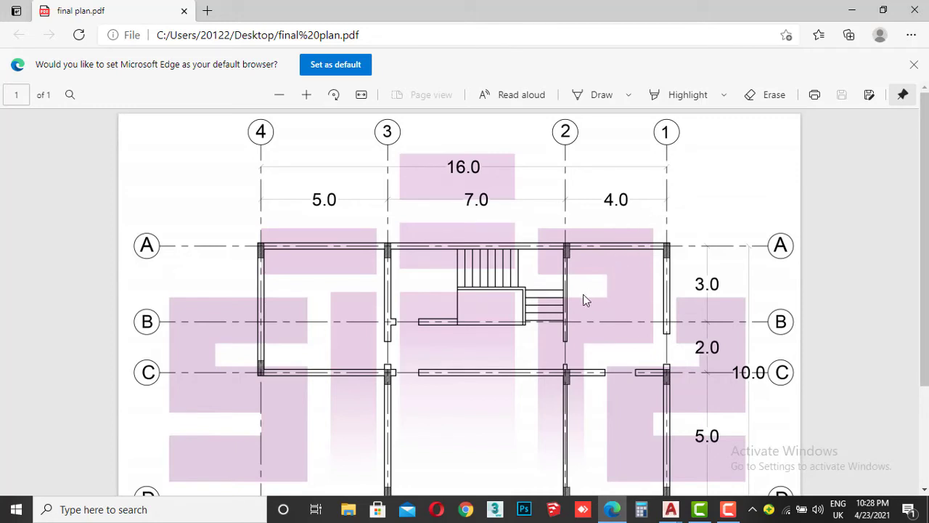
scroll(505, 208, down, 1)
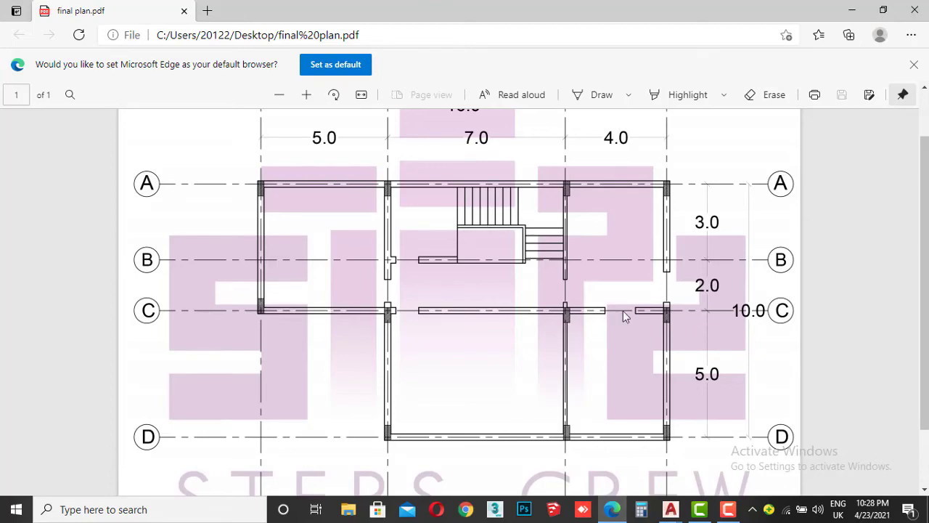
click(612, 509)
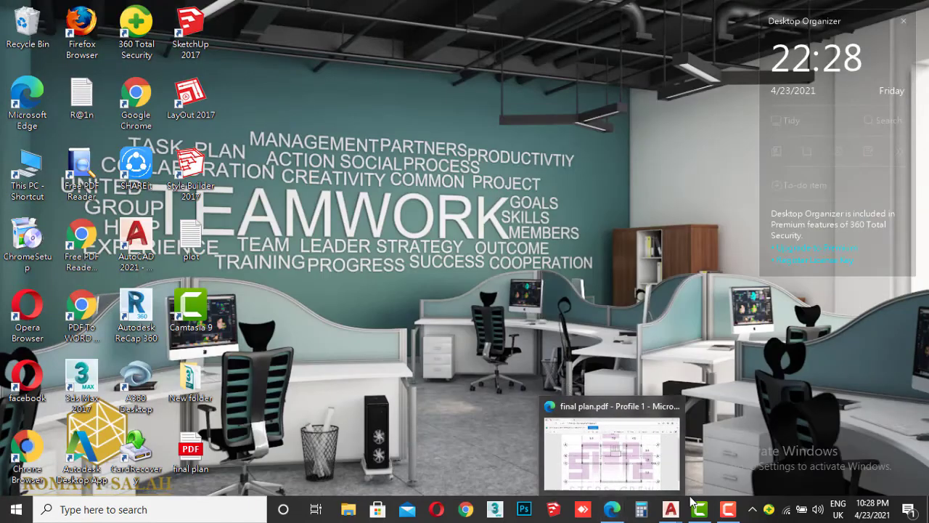
Return to AutoCAD and close Drawing1 without saving its changes.
click(713, 451)
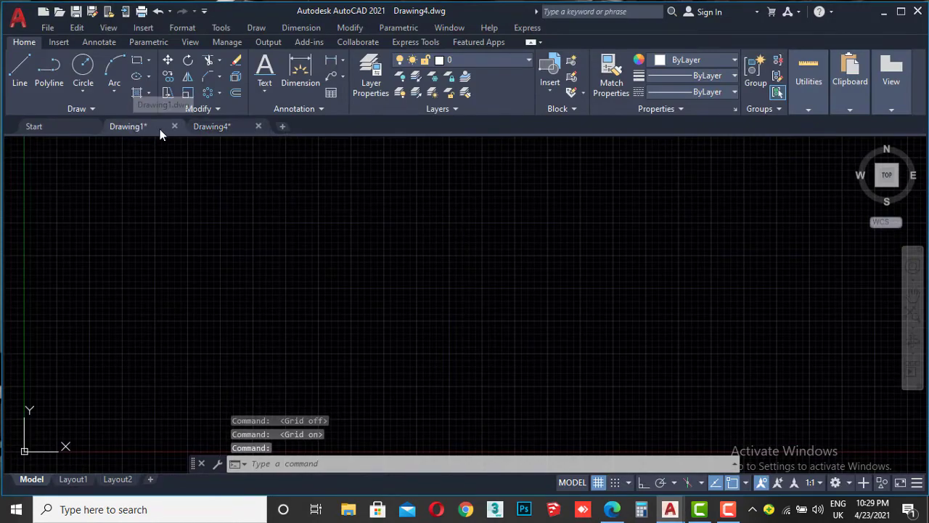
click(161, 128)
click(174, 127)
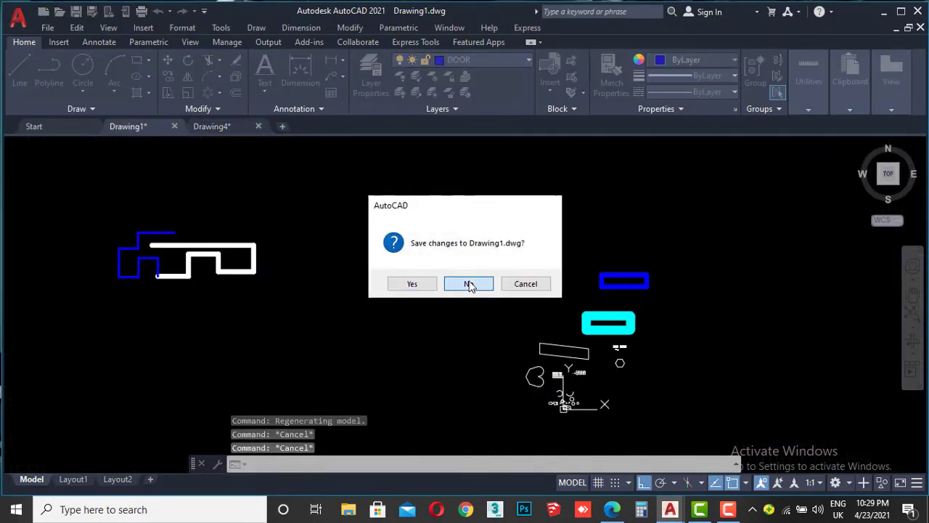
click(469, 285)
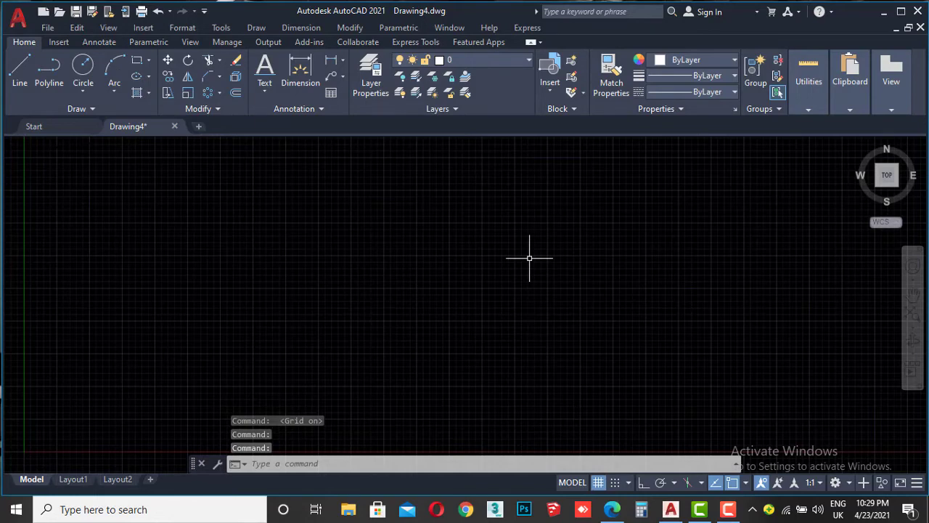
click(367, 76)
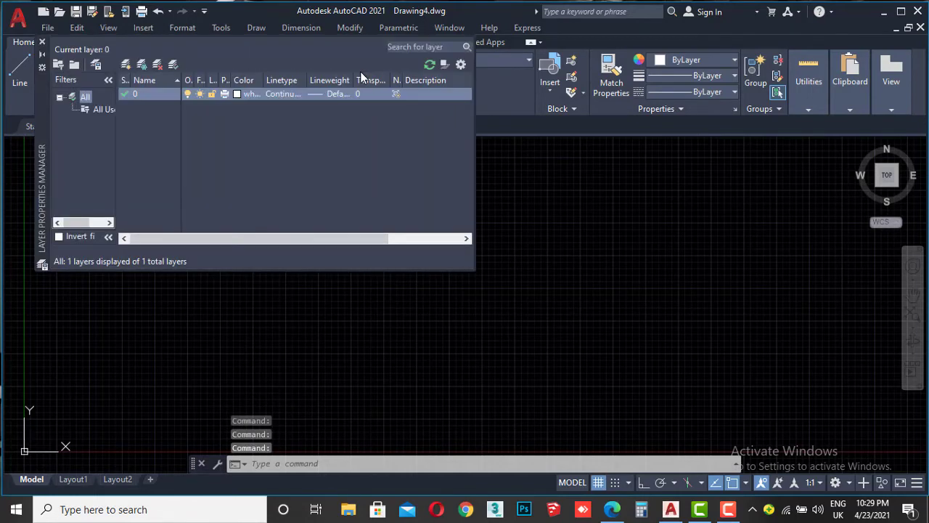
Create a wall layer with a 0.40 mm lineweight.
click(142, 65)
text(WA)
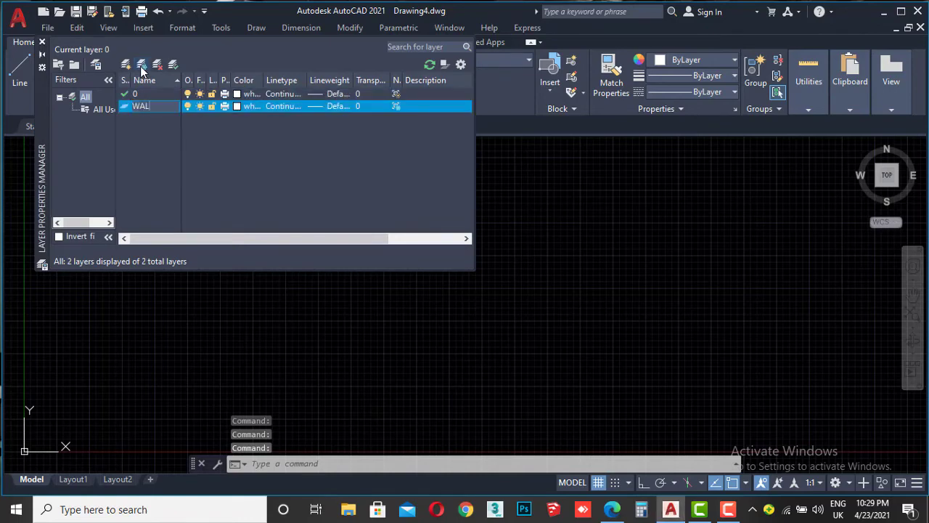
text(L)
key(BackSpace)
key(BackSpace)
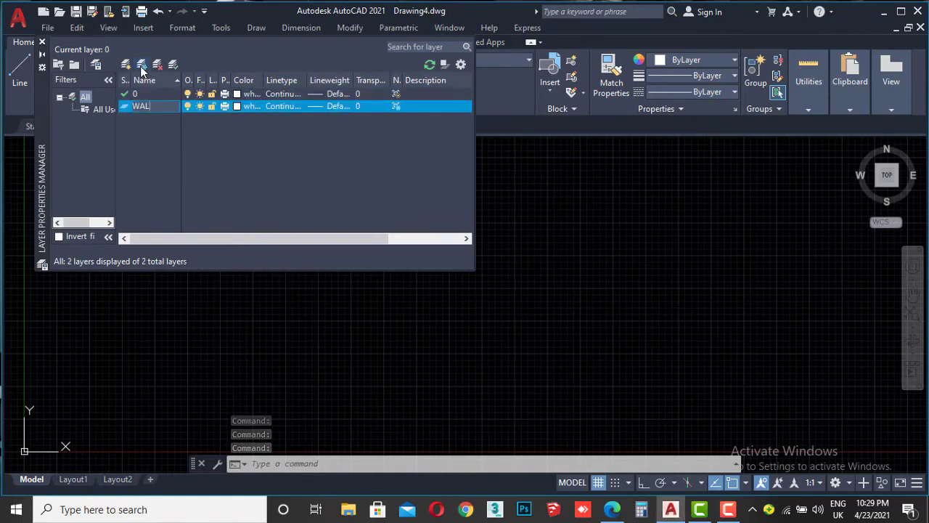
key(BackSpace)
key(BackSpace)
text(wall)
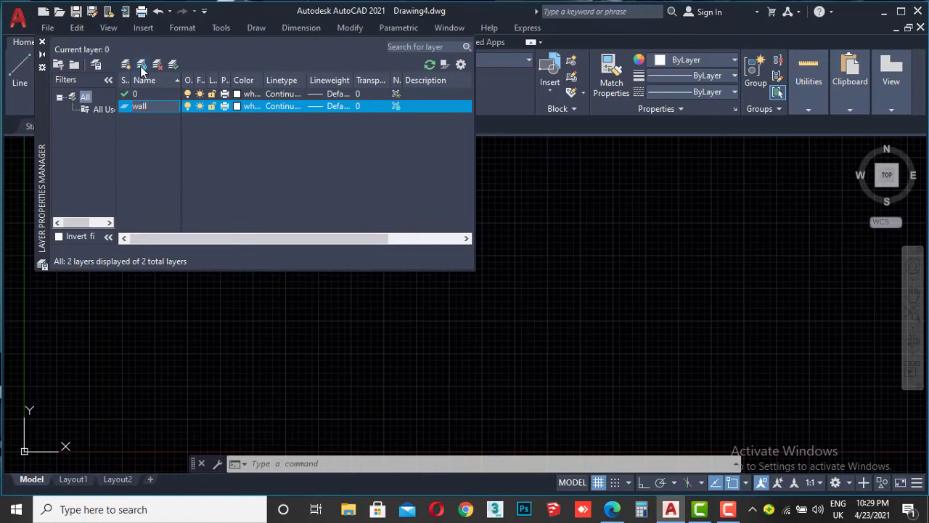
key(Return)
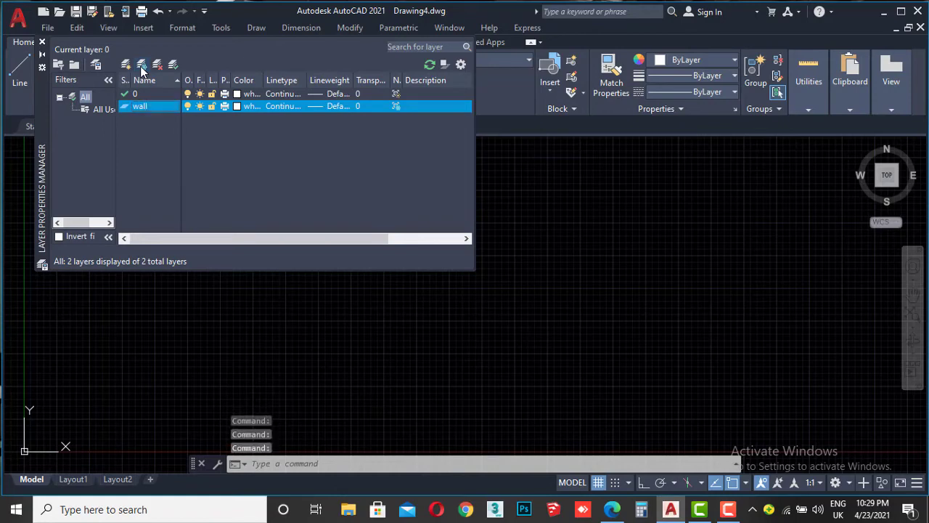
click(316, 106)
scroll(427, 214, down, 1)
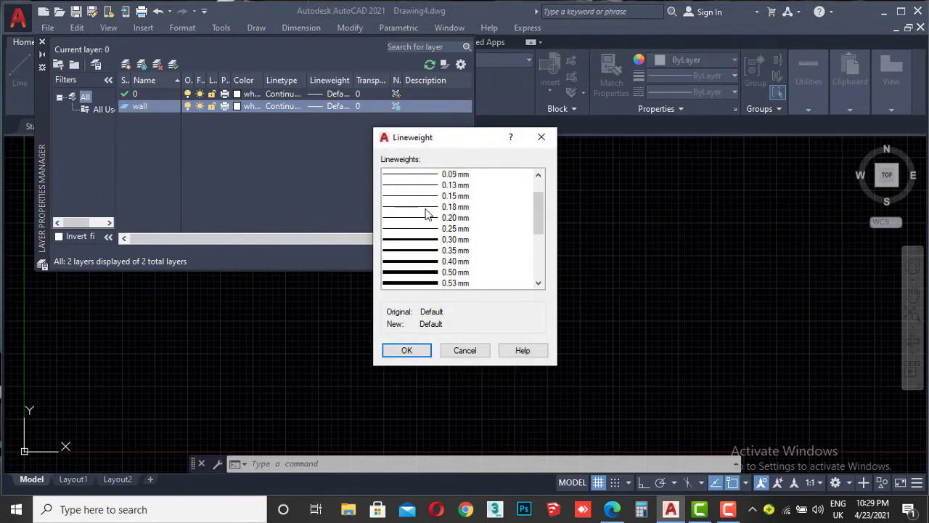
click(459, 263)
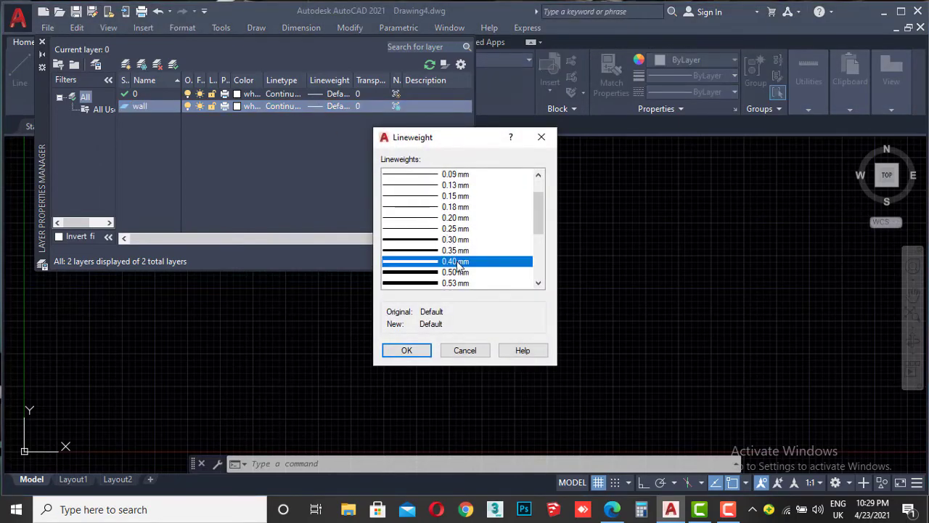
click(408, 350)
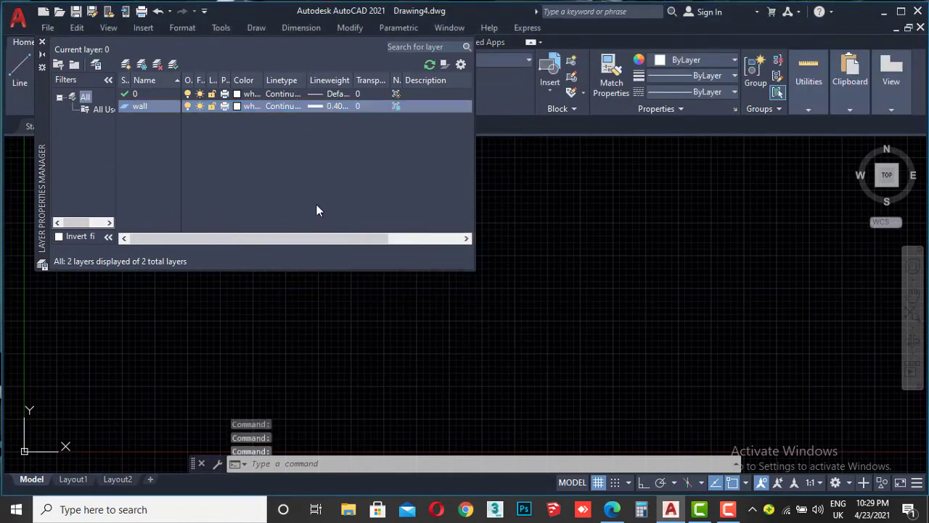
Add an aix layer coloured yellow with a 0.20 mm lineweight.
click(142, 65)
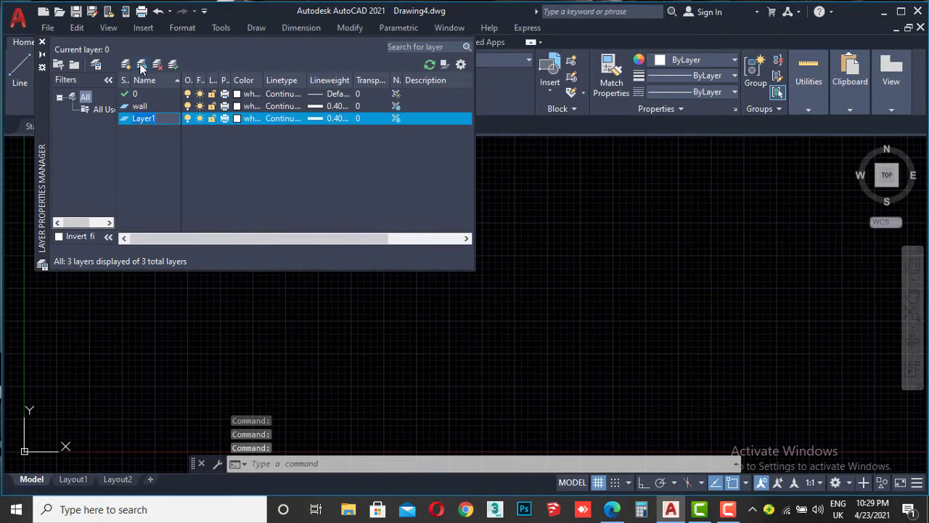
text(aix)
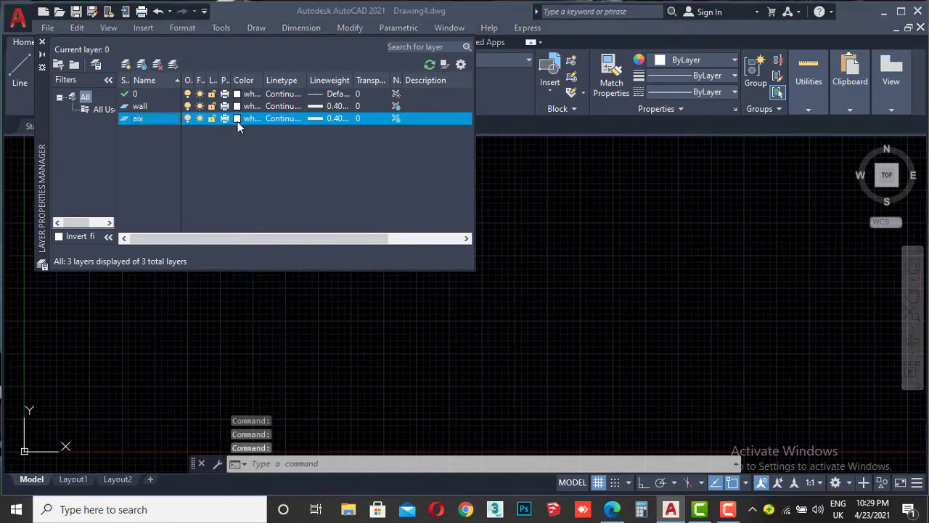
click(238, 120)
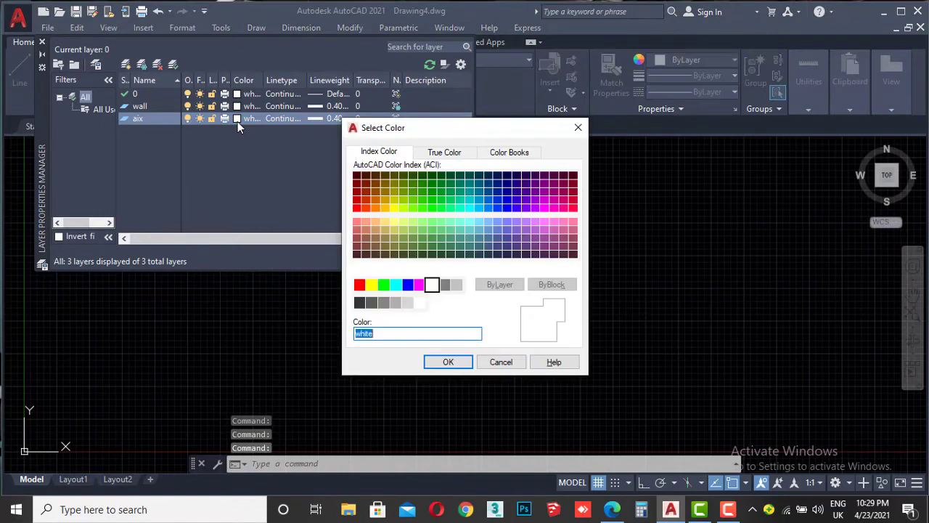
click(371, 284)
click(448, 362)
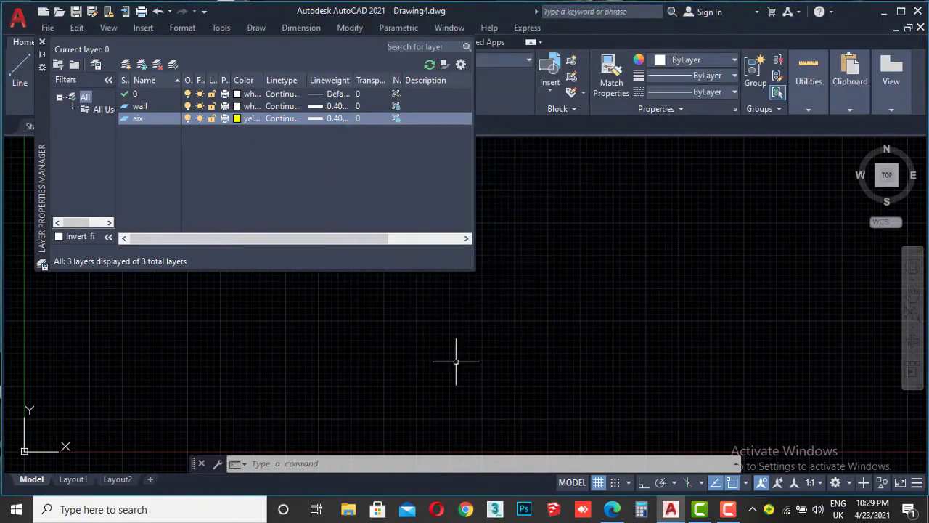
click(316, 118)
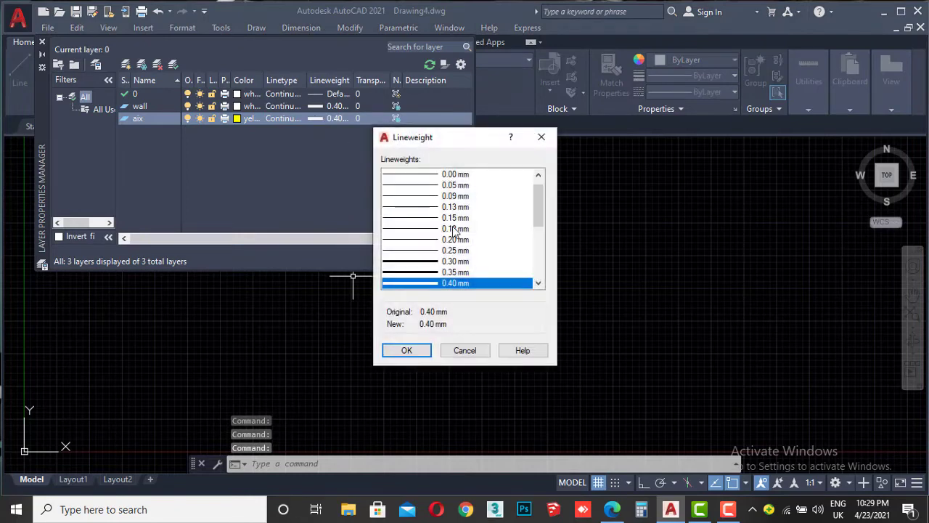
click(448, 240)
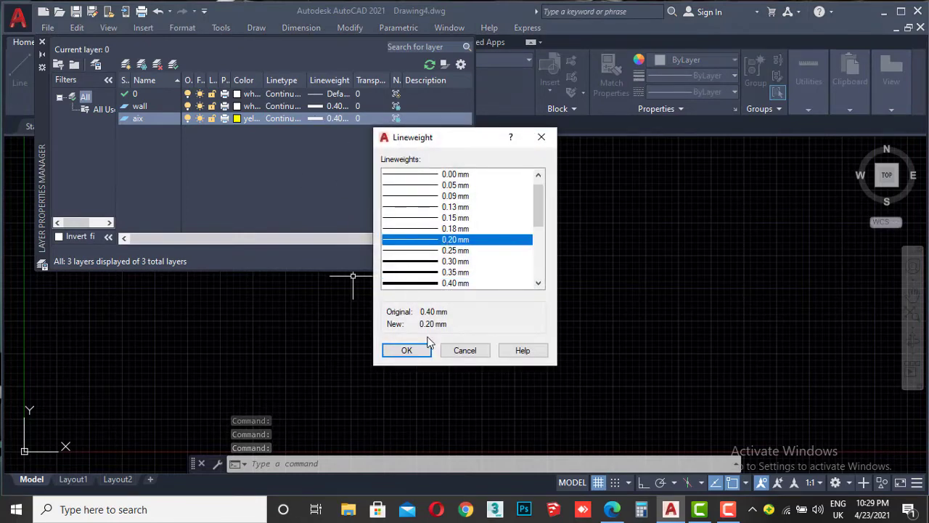
click(406, 350)
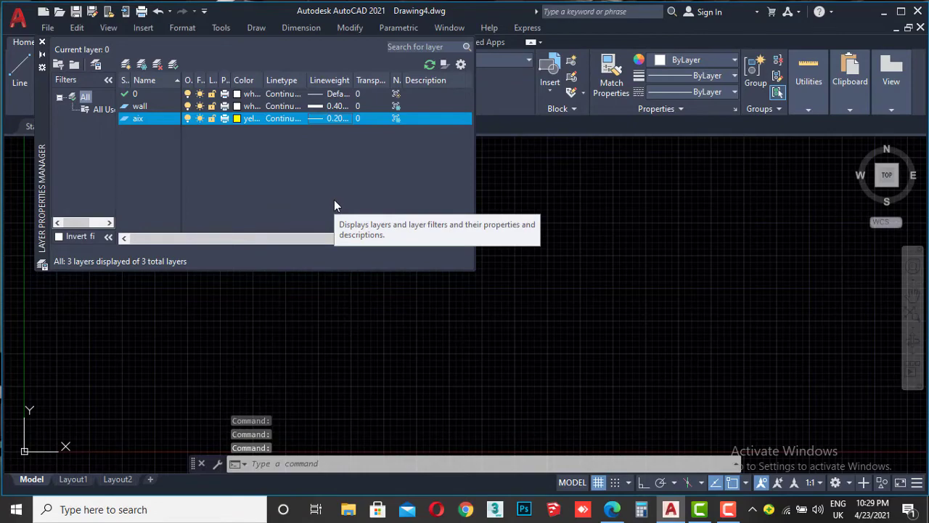
Glance at the PDF plan, then add a green layer named dim.
click(614, 511)
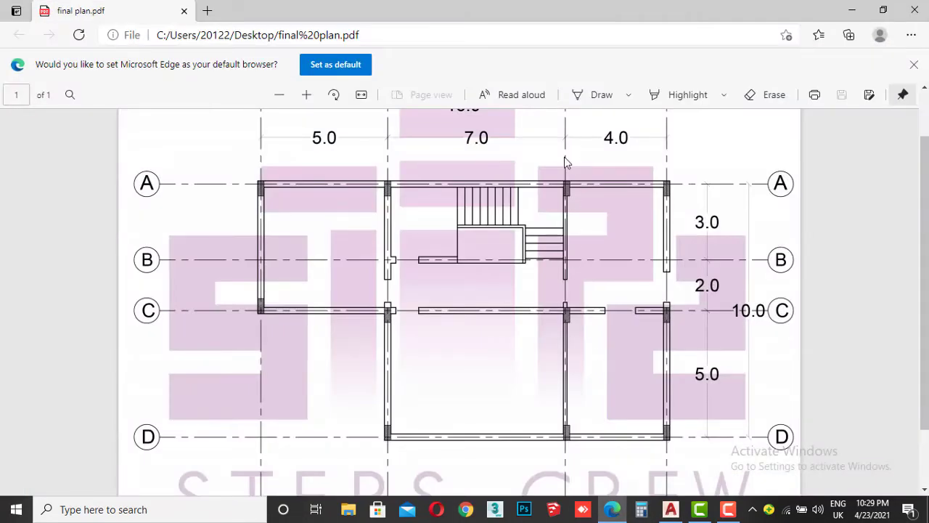
click(614, 511)
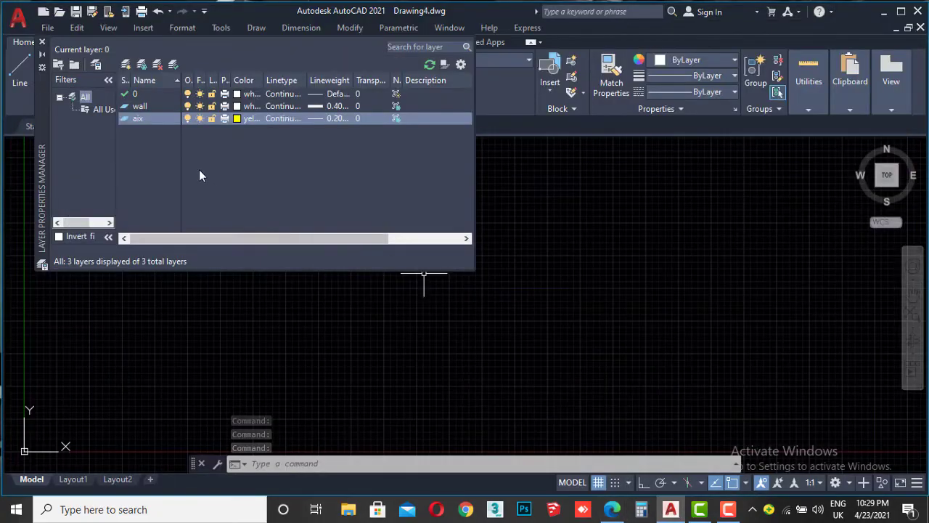
click(142, 65)
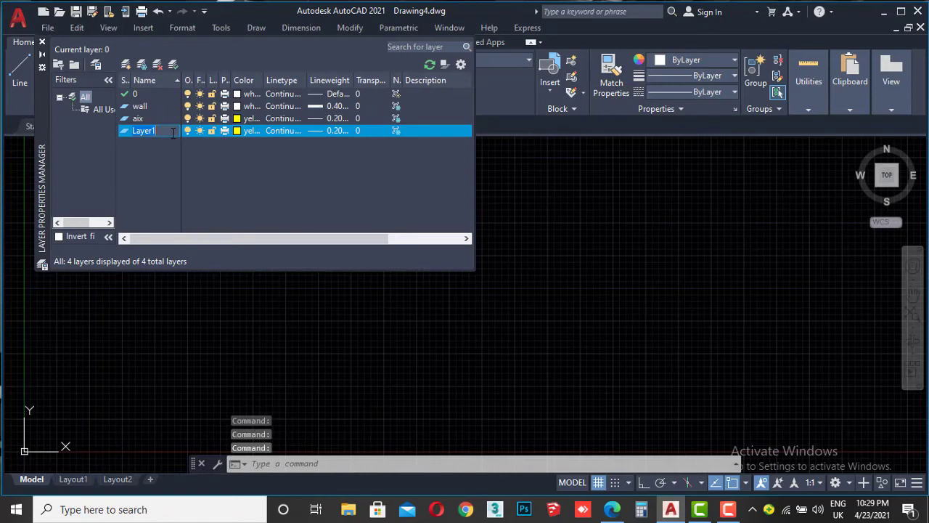
key(BackSpace)
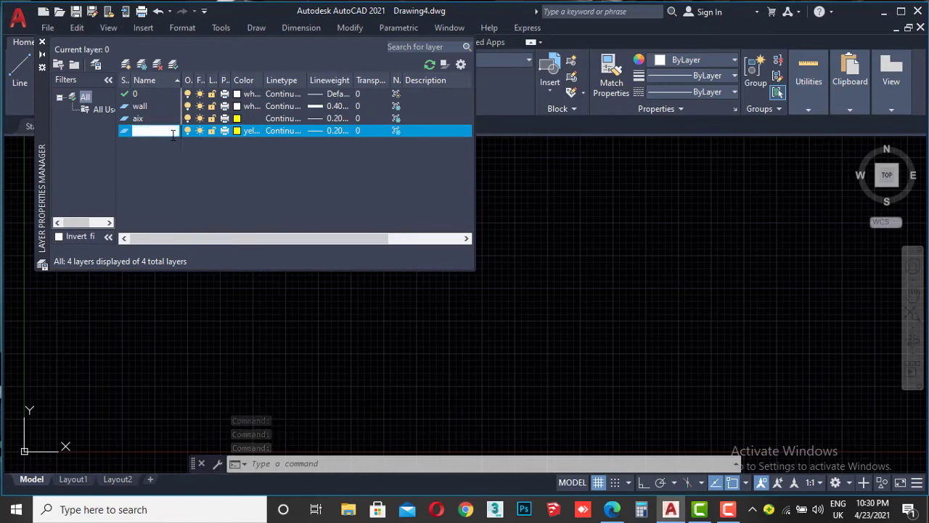
text(dim)
key(Return)
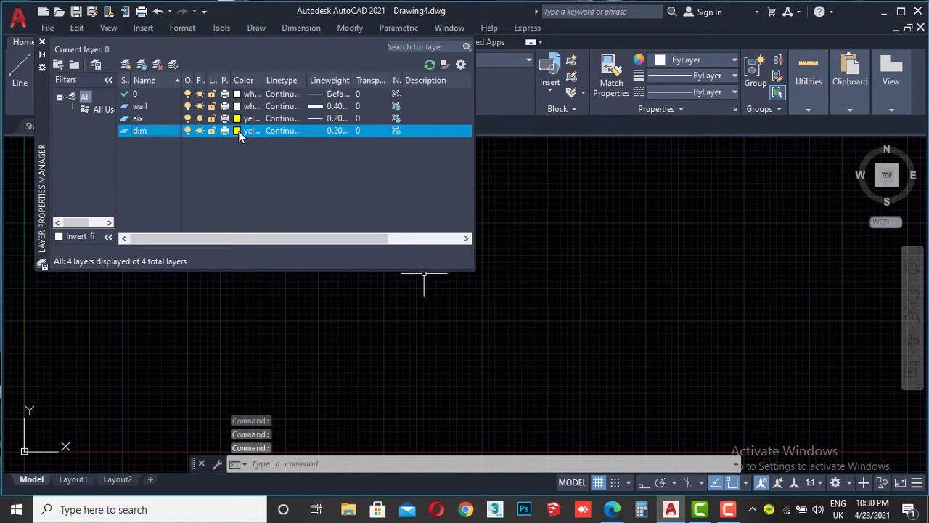
click(238, 131)
click(383, 284)
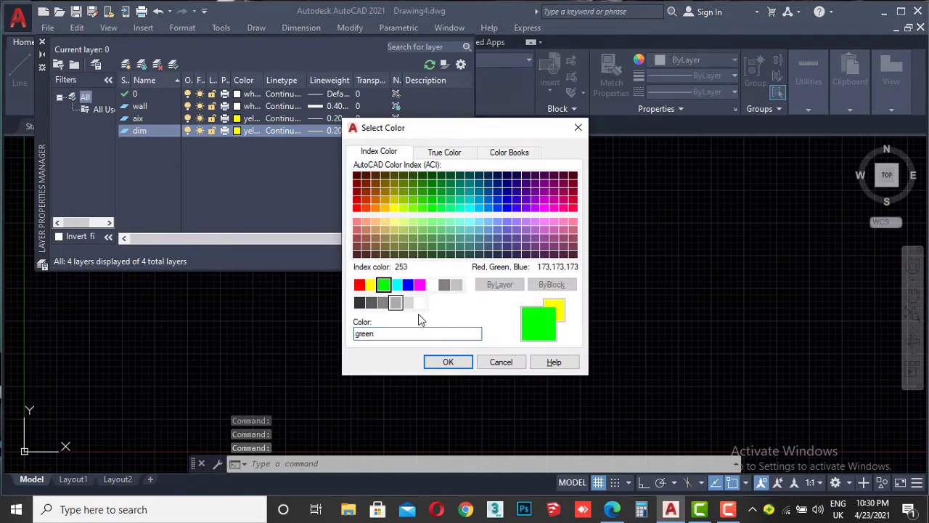
click(455, 368)
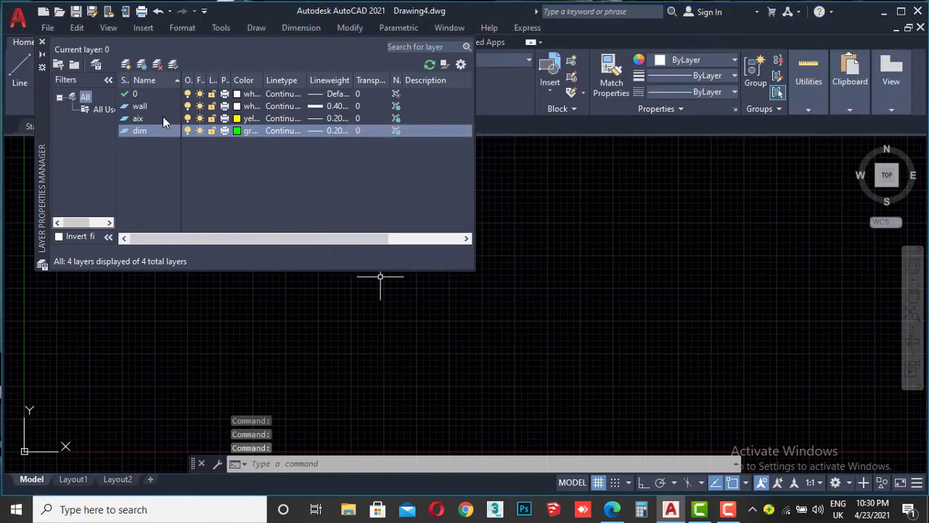
Add a cyan layer named a3mda and close the layer manager.
click(143, 64)
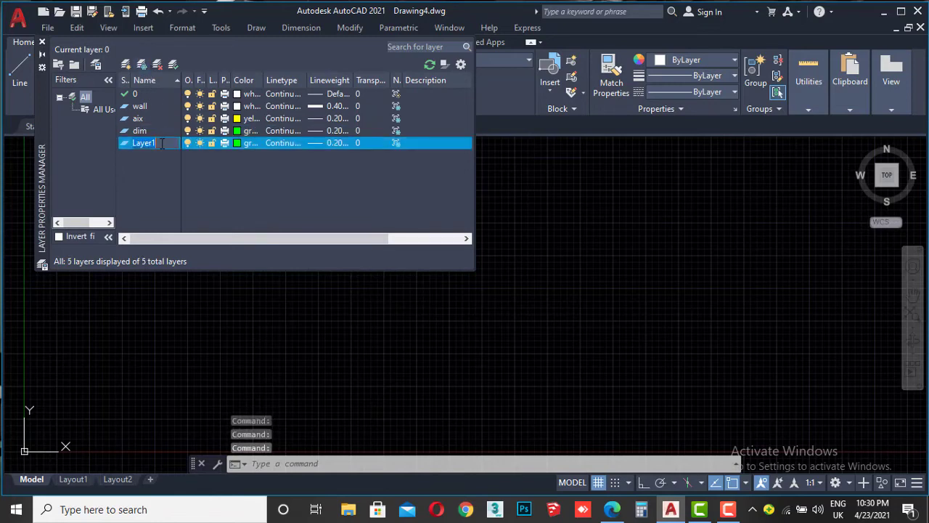
text(a3mda)
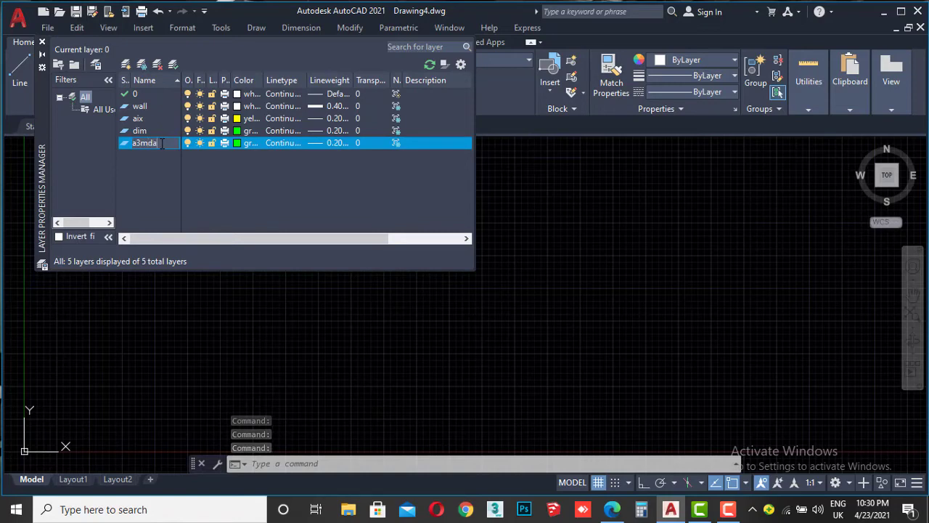
key(Return)
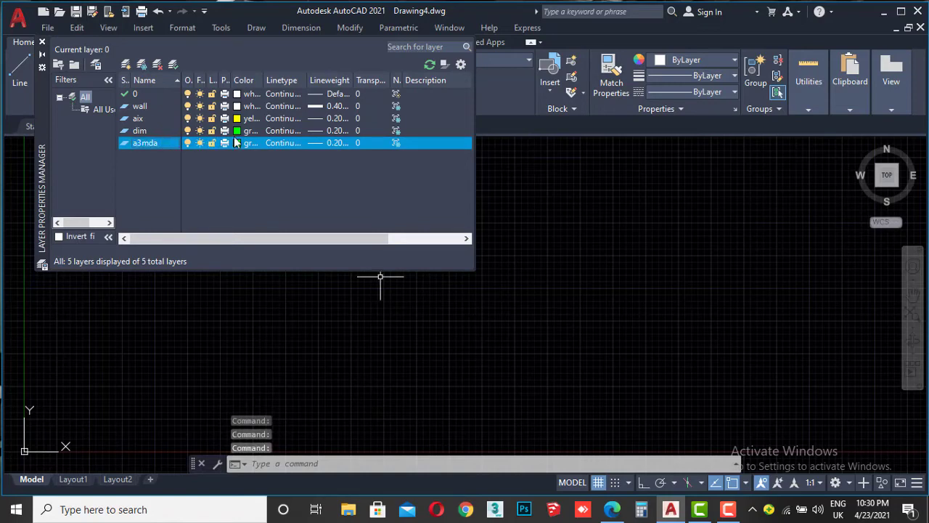
click(240, 143)
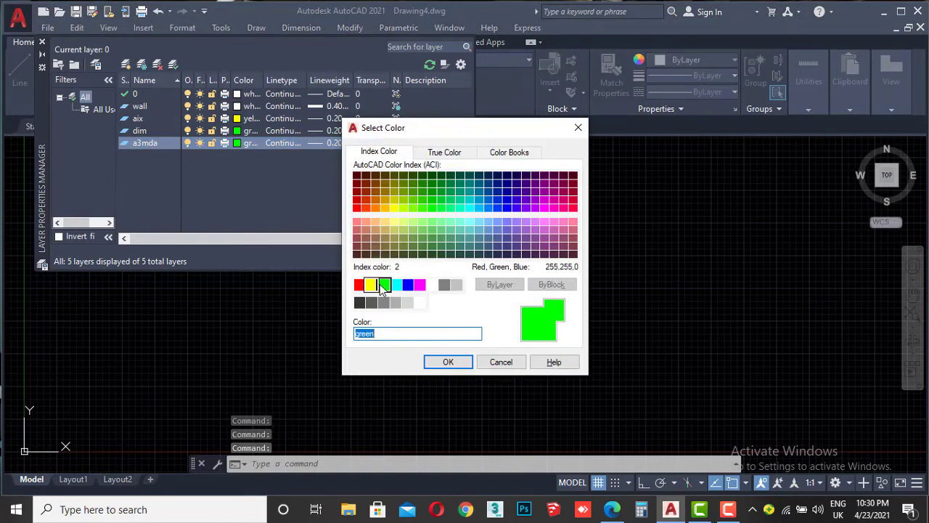
click(397, 284)
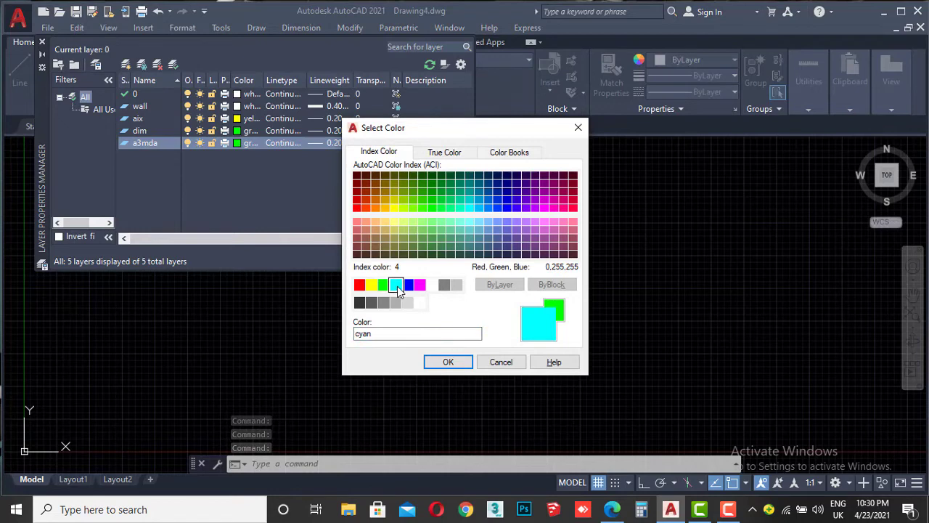
click(448, 362)
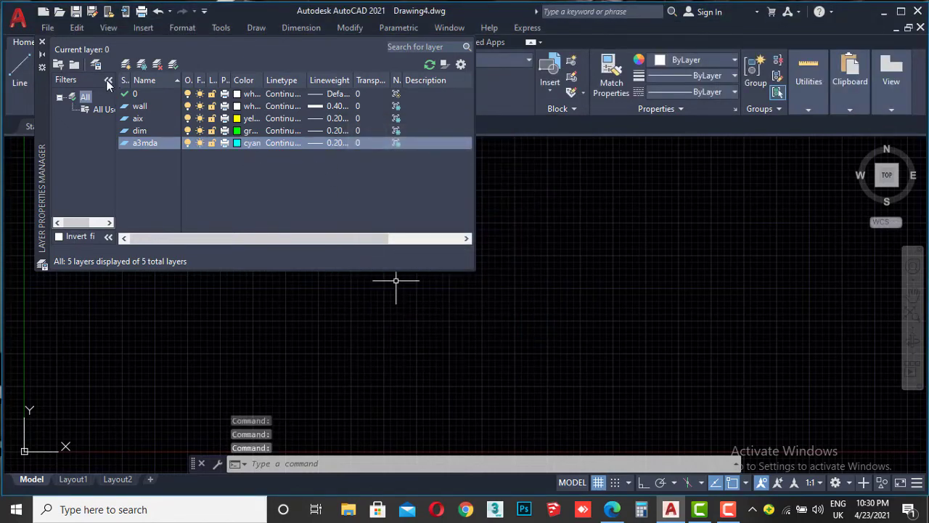
click(42, 42)
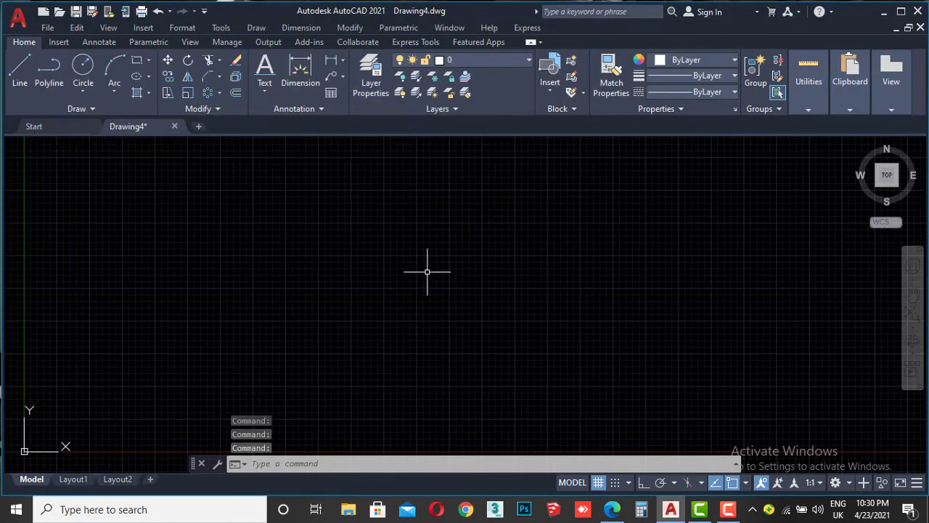
Look over the PDF floor plan, then return to AutoCAD and briefly open the lineweight settings.
click(612, 509)
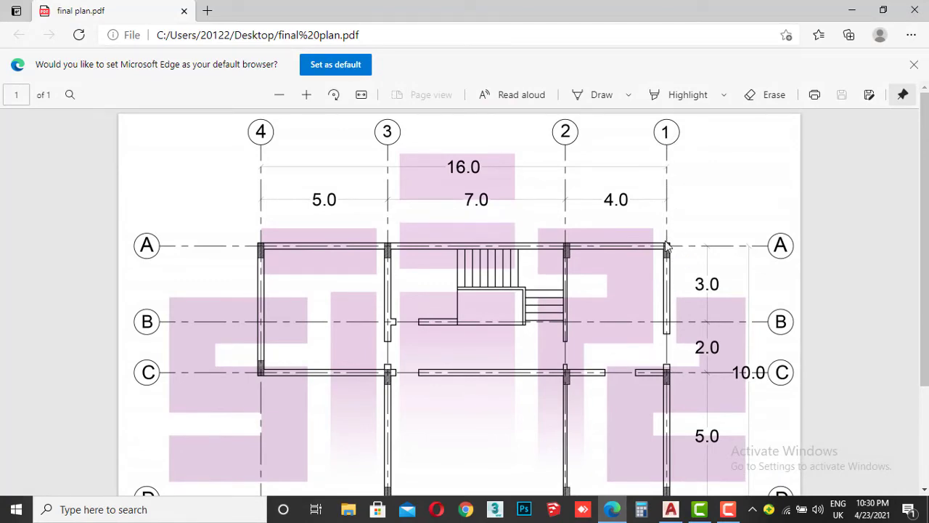
click(612, 509)
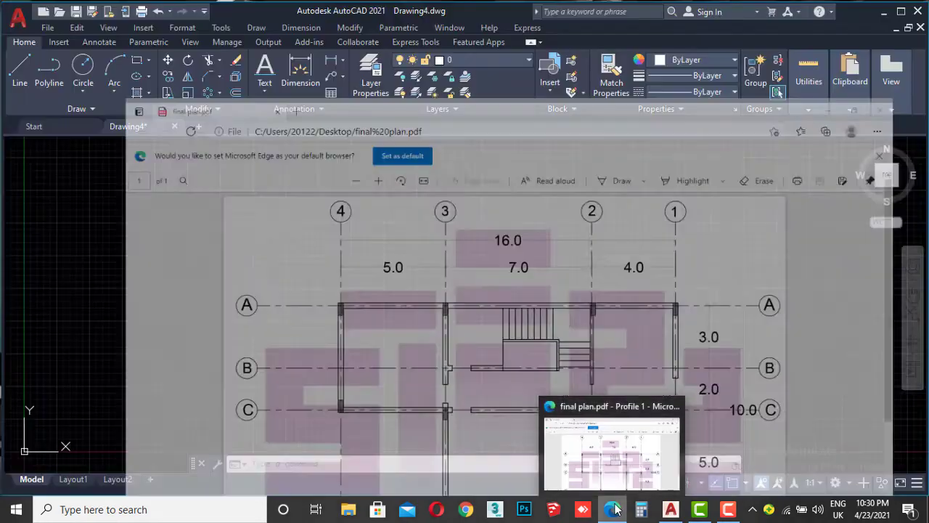
click(693, 78)
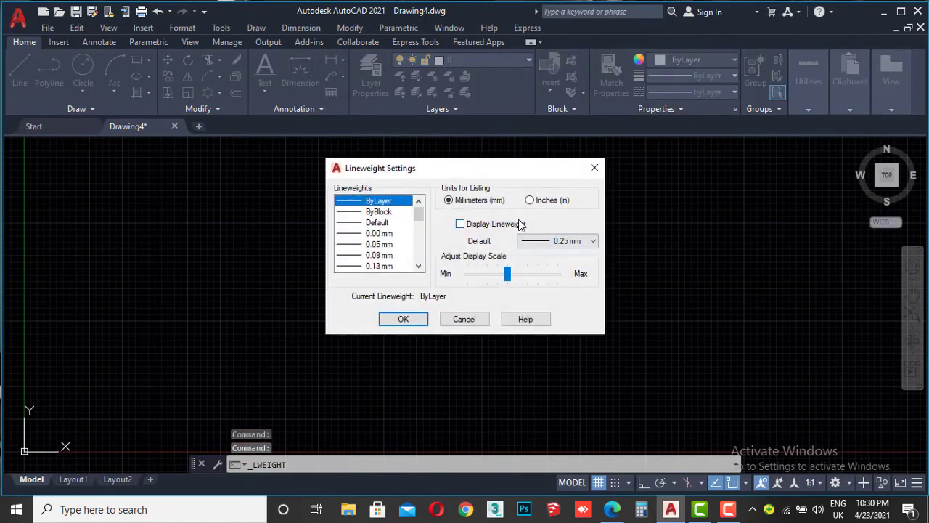
click(404, 319)
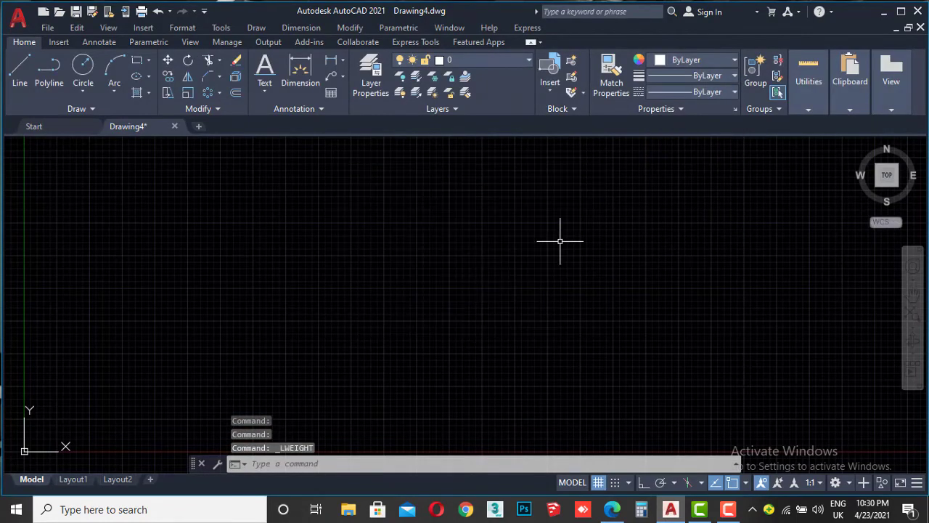
Load the PHANTOM2 linetype into the drawing through the Linetype Manager.
click(703, 91)
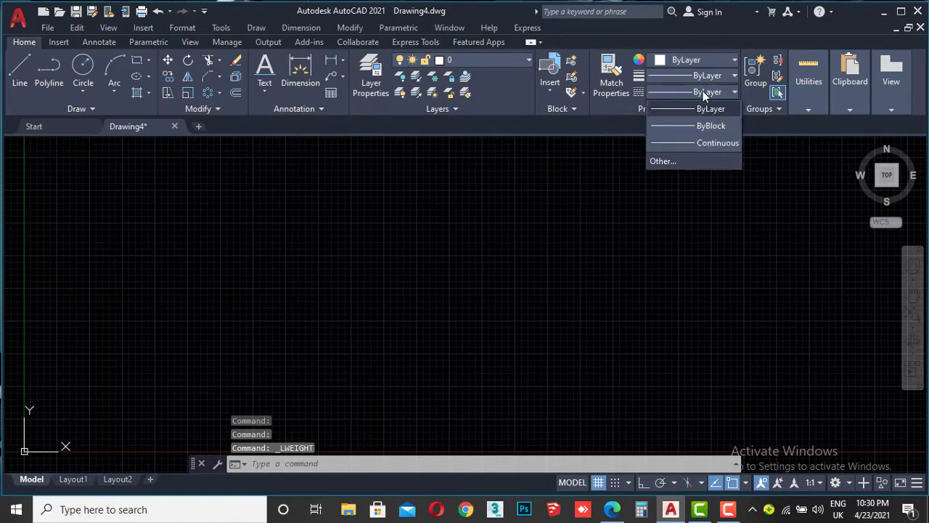
click(698, 158)
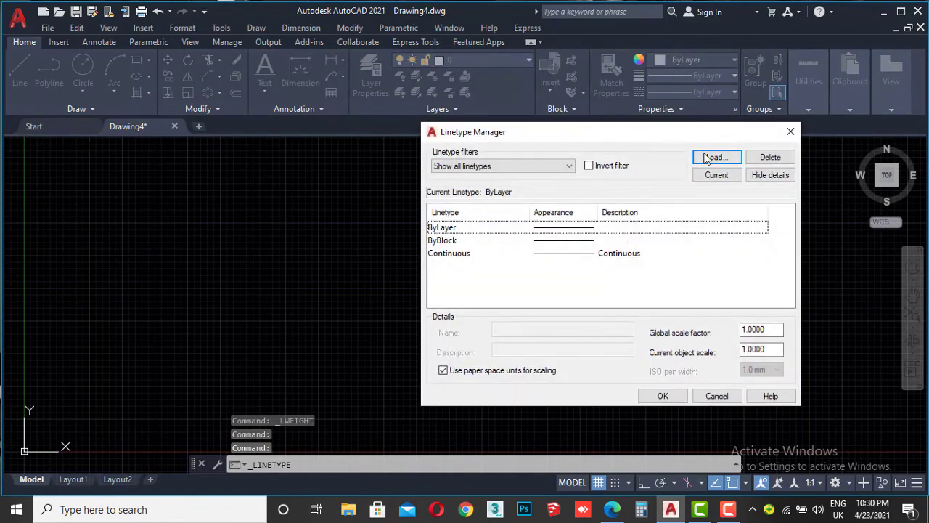
click(714, 158)
scroll(472, 243, down, 3)
scroll(472, 243, down, 2)
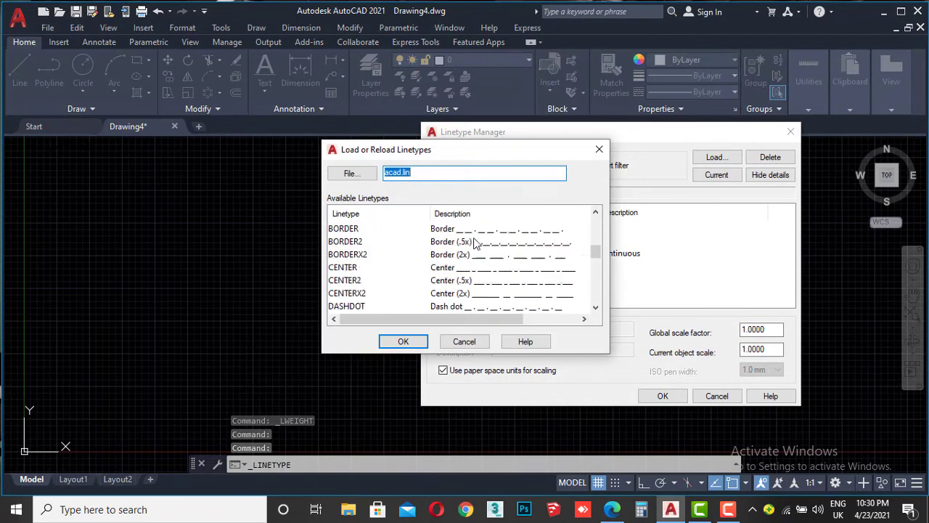
scroll(469, 247, down, 3)
scroll(468, 247, down, 2)
scroll(468, 246, down, 2)
scroll(465, 254, down, 2)
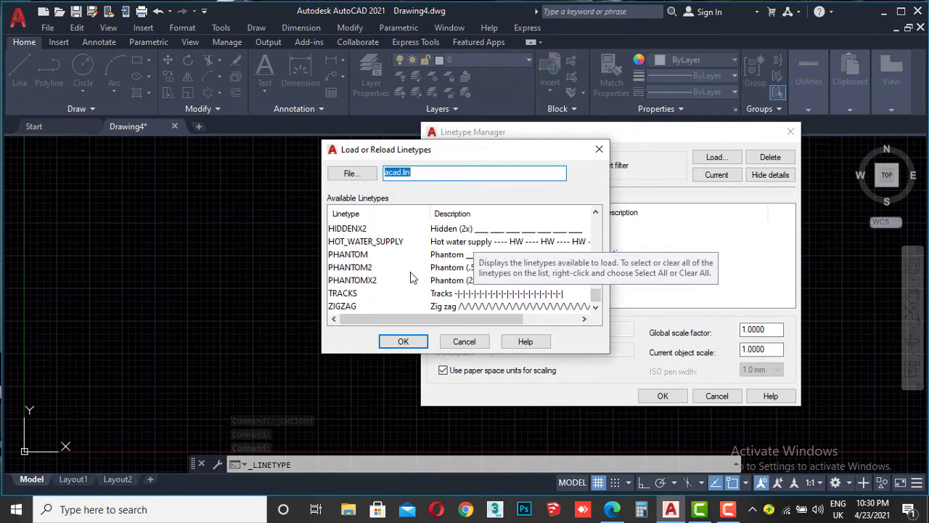
click(430, 268)
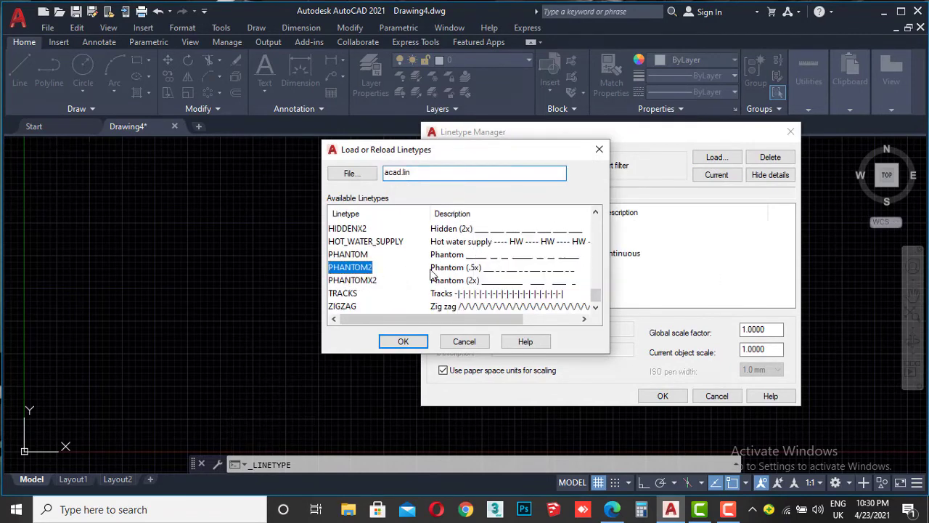
click(404, 342)
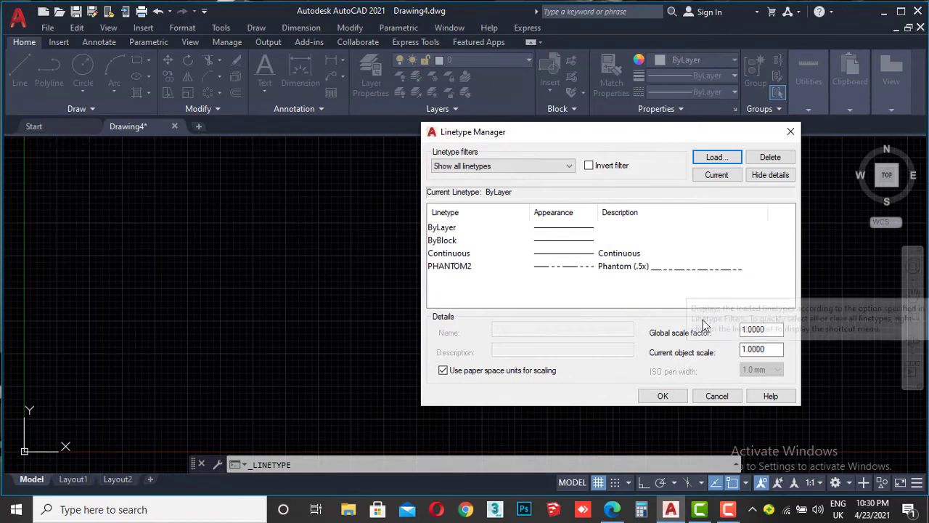
click(663, 395)
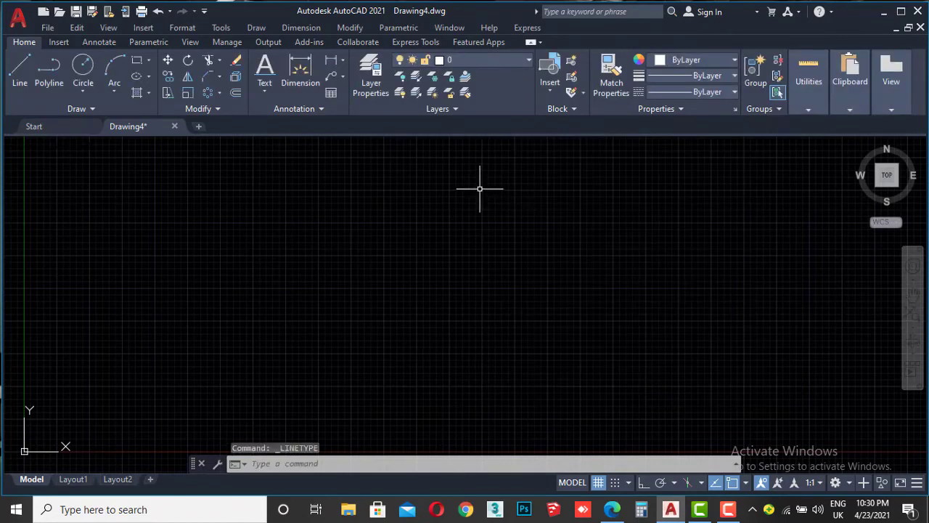
Make aix the current layer and set the current linetype to PHANTOM2.
click(494, 60)
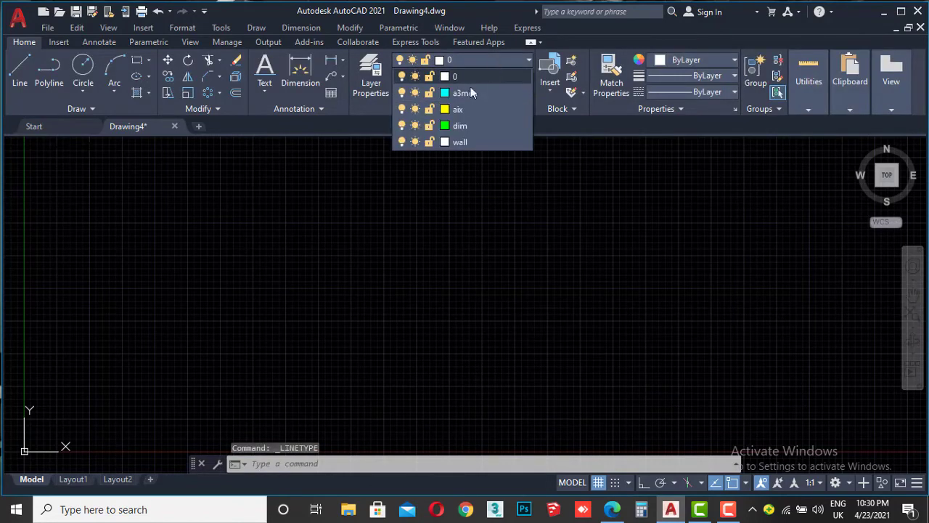
click(459, 110)
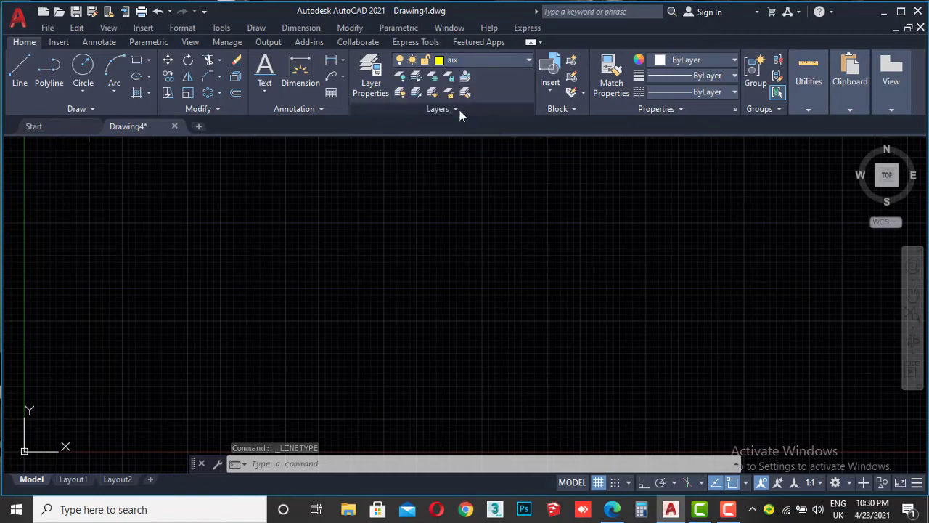
click(681, 91)
click(691, 159)
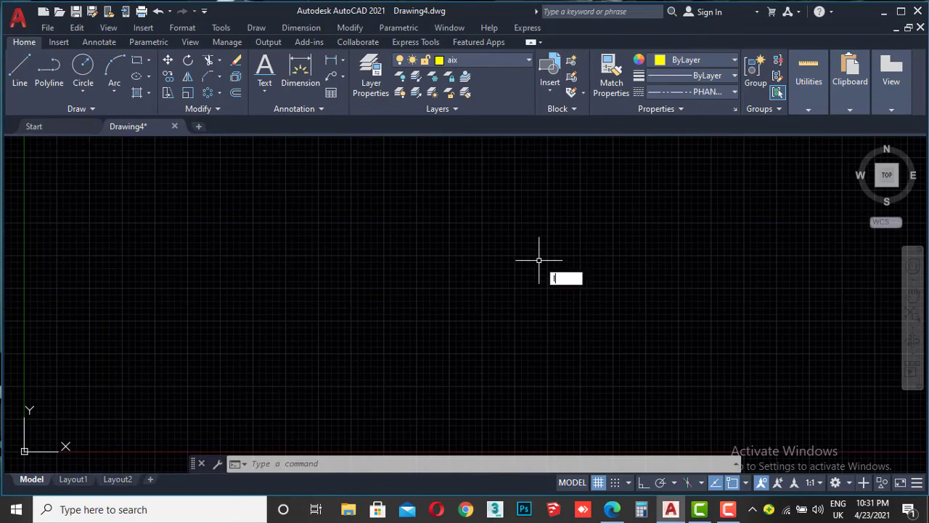
Start the LINE command with orthogonal mode on, then consult the PDF plan.
text(l)
key(Return)
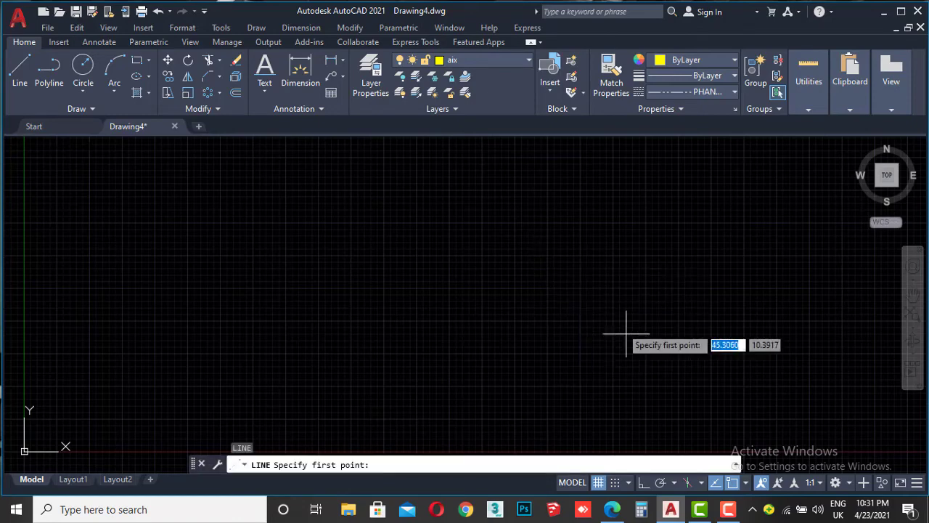
click(643, 482)
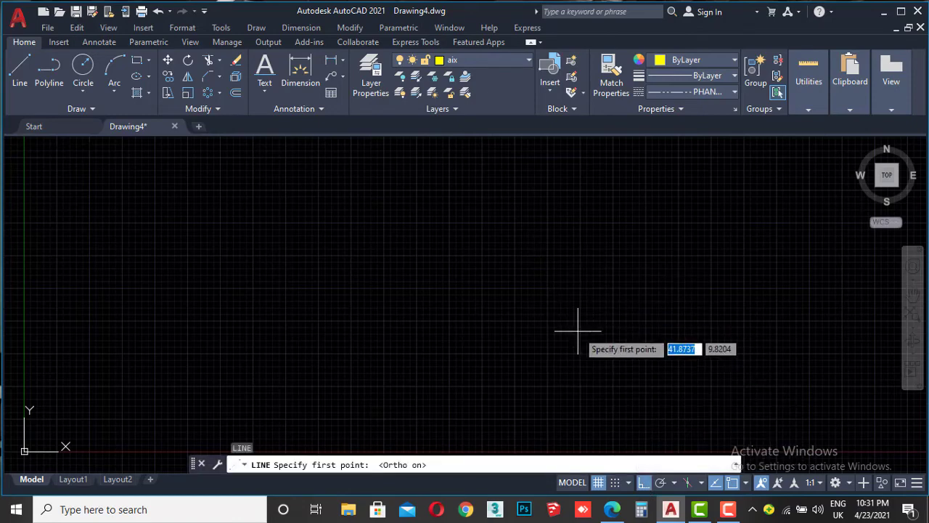
click(612, 509)
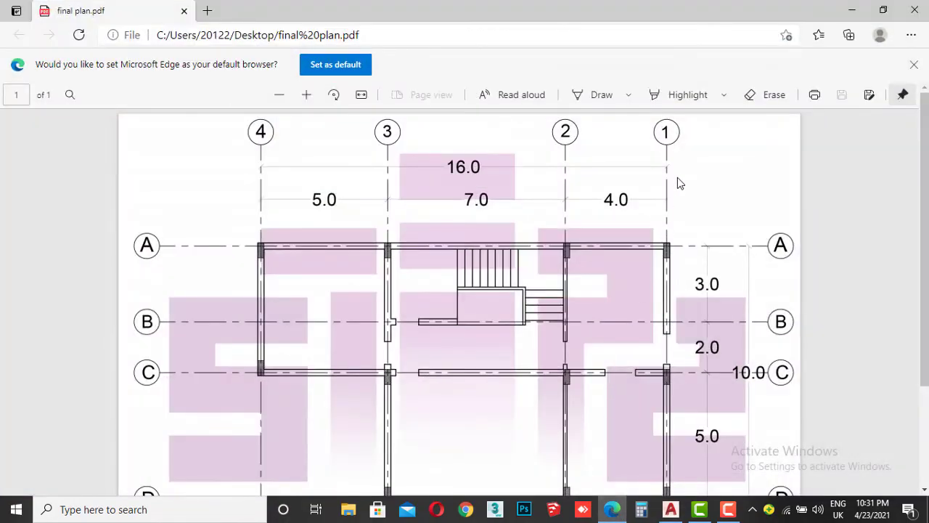
scroll(676, 185, down, 2)
scroll(679, 189, up, 2)
scroll(726, 231, down, 2)
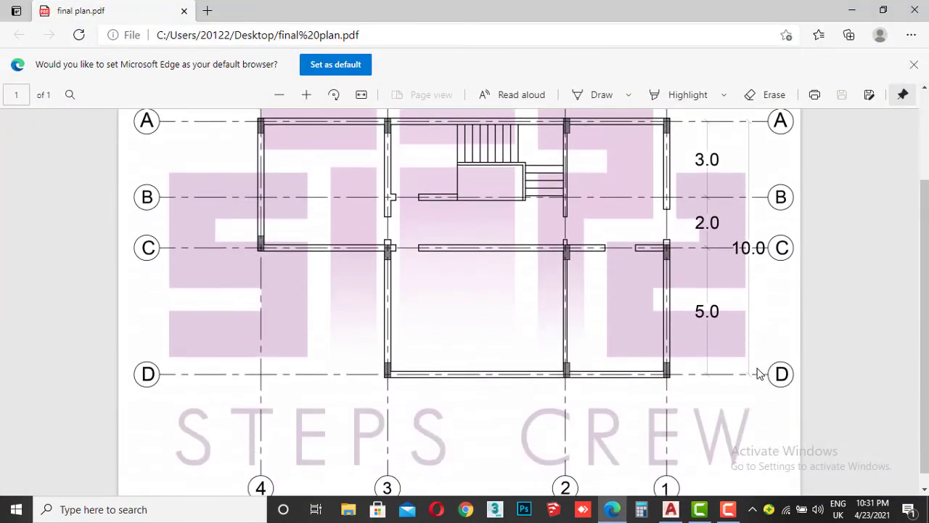
scroll(751, 187, up, 1)
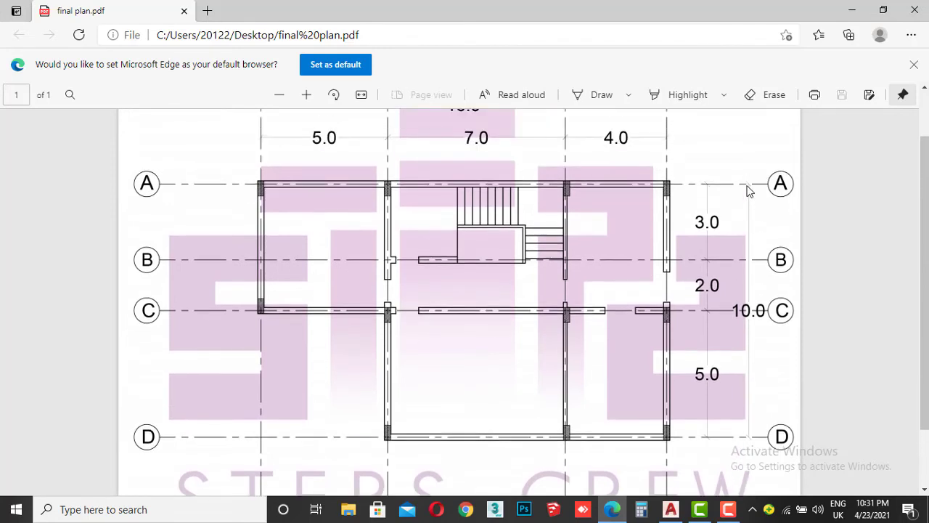
scroll(651, 192, up, 1)
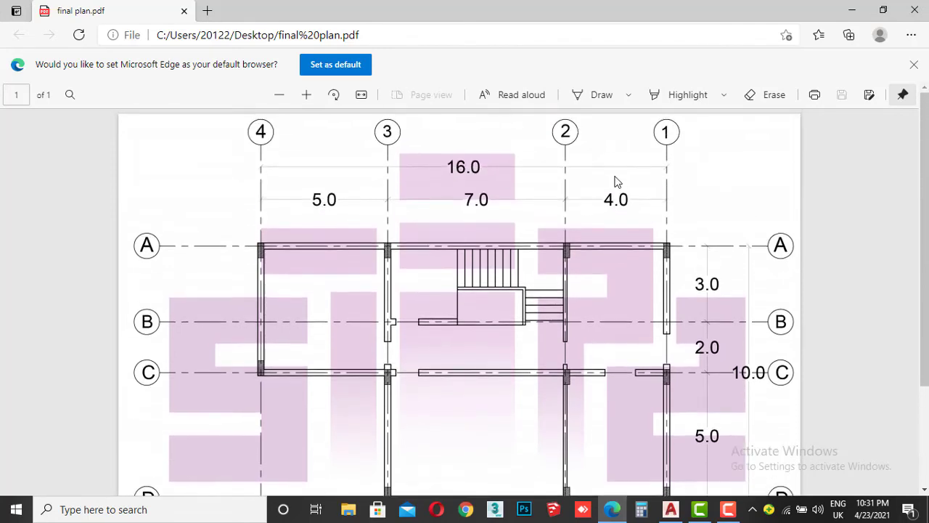
scroll(709, 227, down, 2)
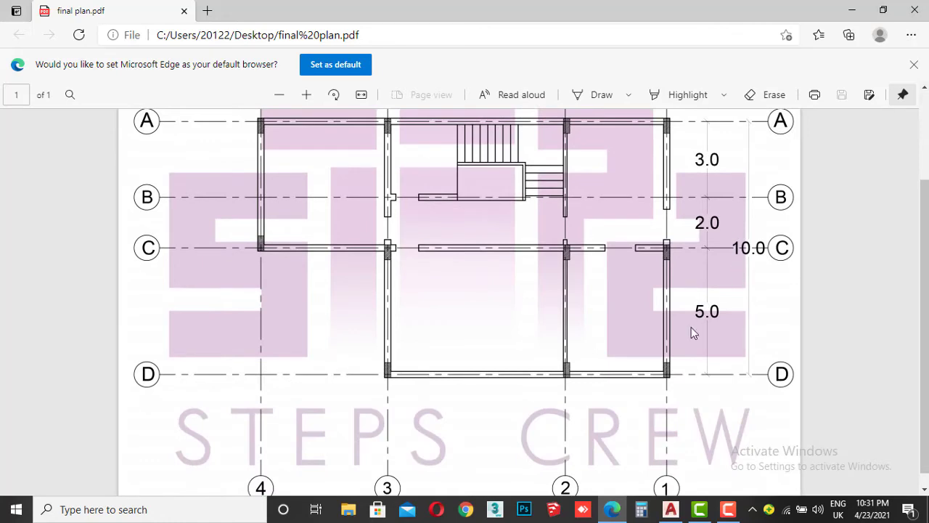
Draw the first vertical phantom axis line, 10 units long.
click(617, 507)
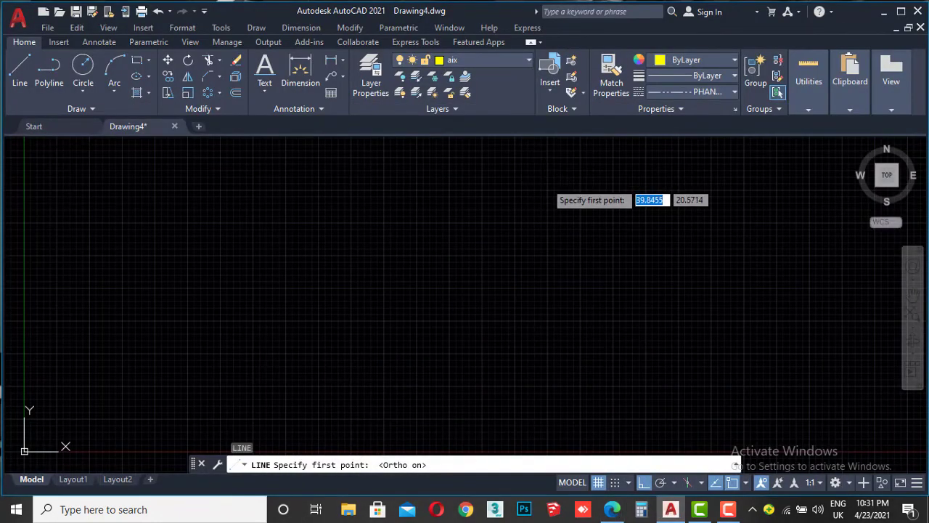
key(F8)
click(546, 182)
text(10)
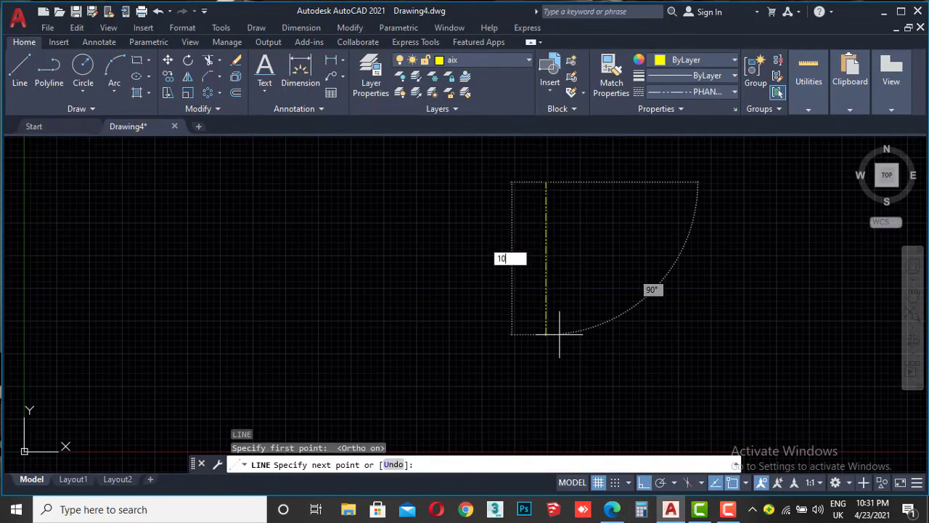
key(Return)
key(Return)
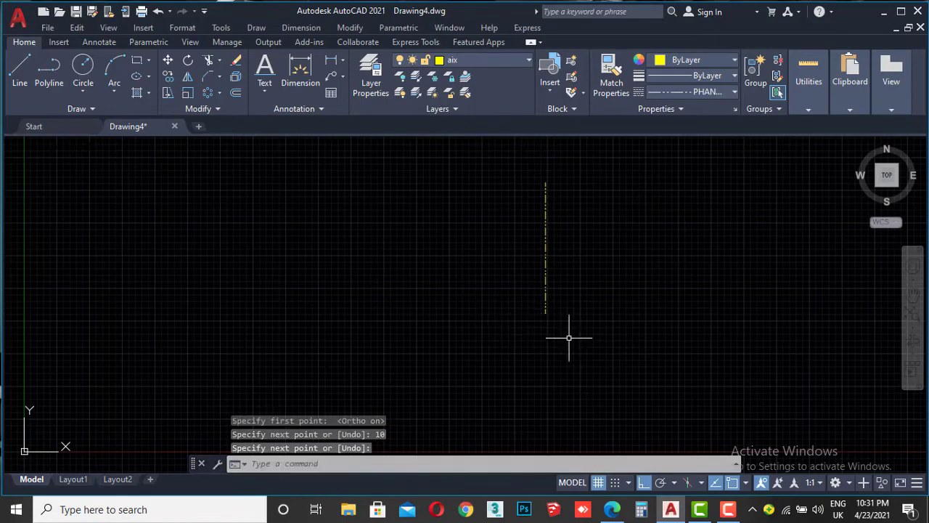
Check the axis spacings on the PDF floor plan and return to the drawing.
scroll(548, 206, up, 3)
scroll(547, 201, down, 1)
scroll(550, 228, down, 3)
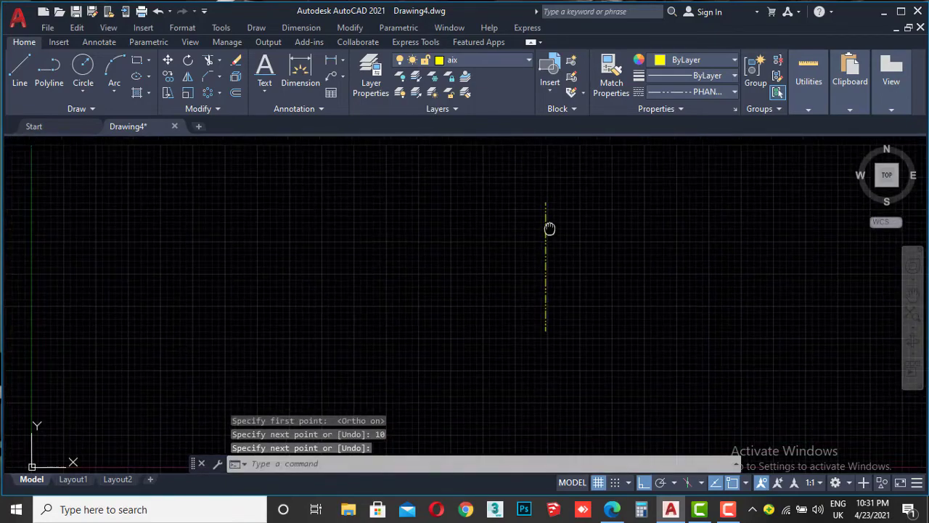
scroll(550, 228, up, 3)
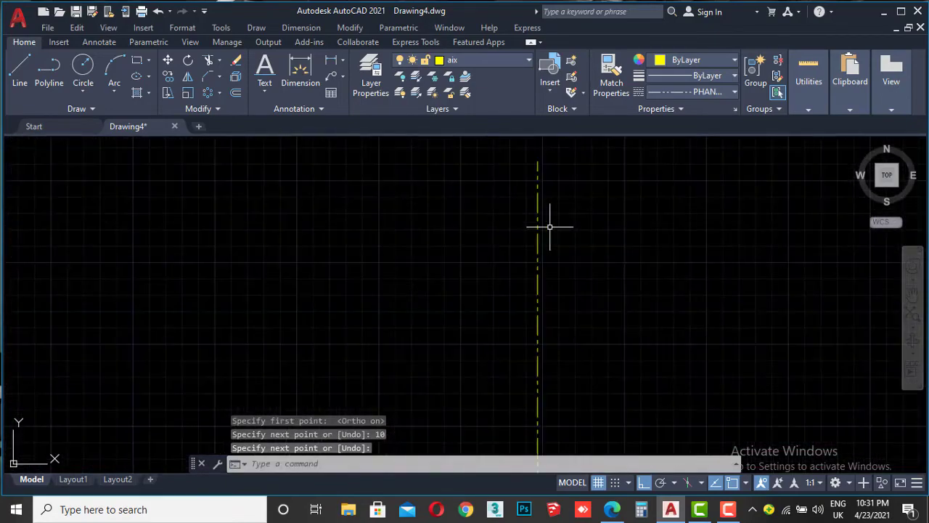
click(617, 515)
scroll(652, 223, up, 2)
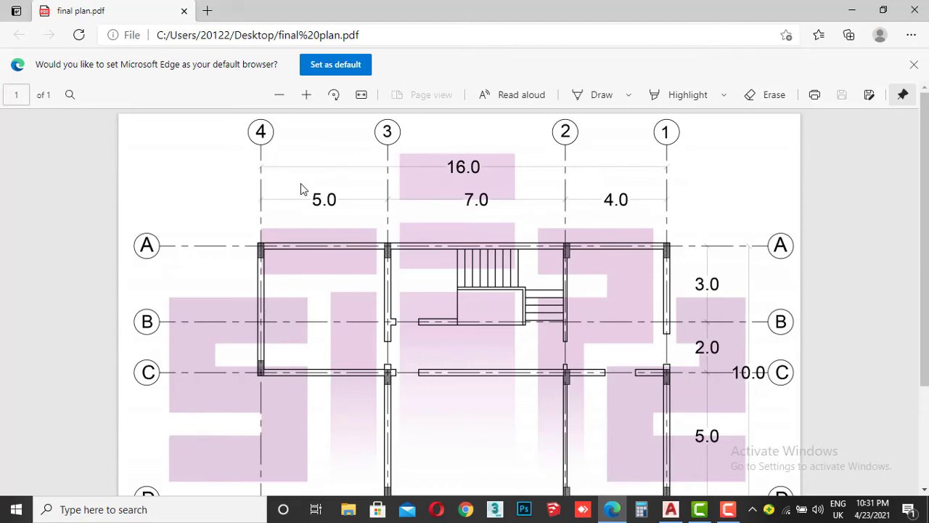
click(614, 512)
Offset the vertical axis line 4 units to the left.
click(591, 218)
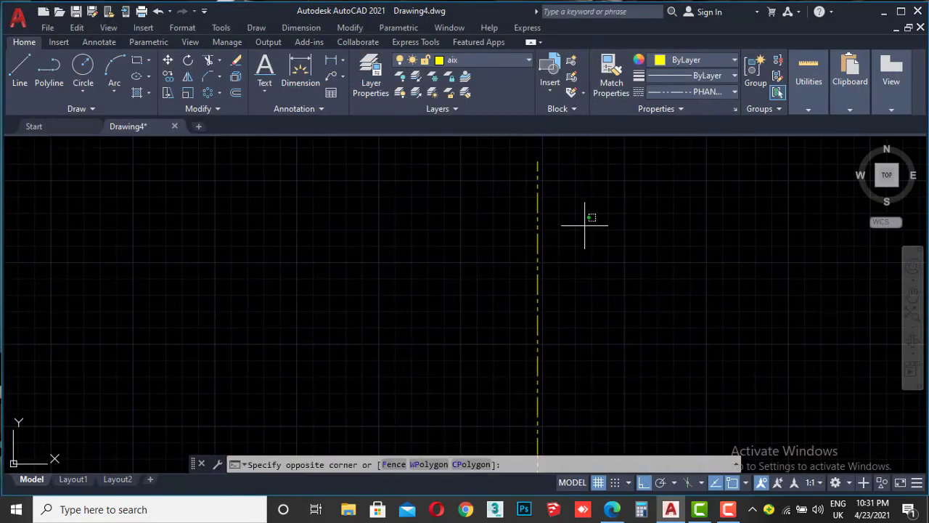
click(530, 266)
click(236, 94)
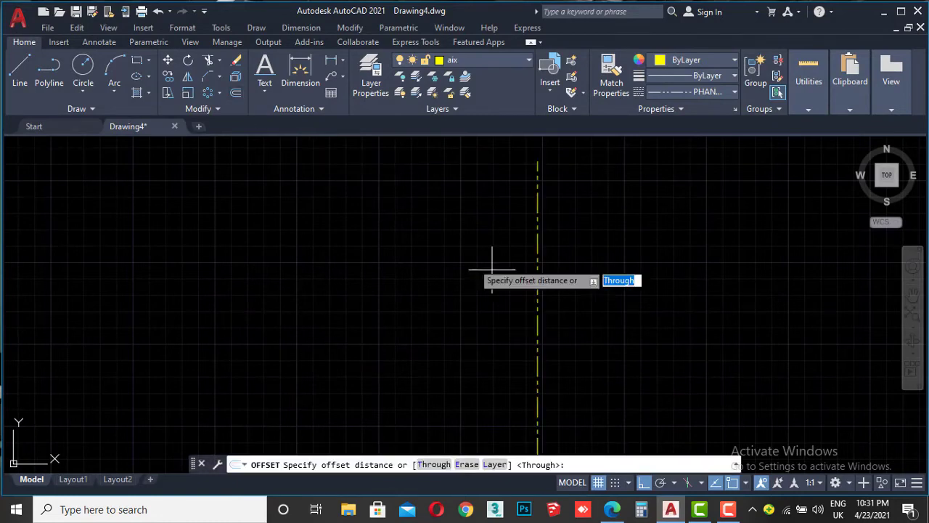
click(538, 250)
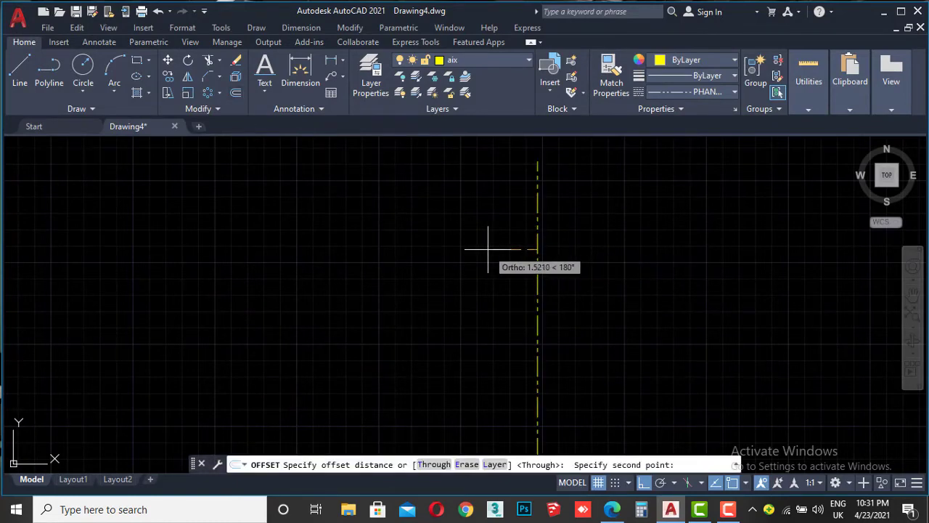
text(4)
key(Return)
click(537, 239)
click(437, 251)
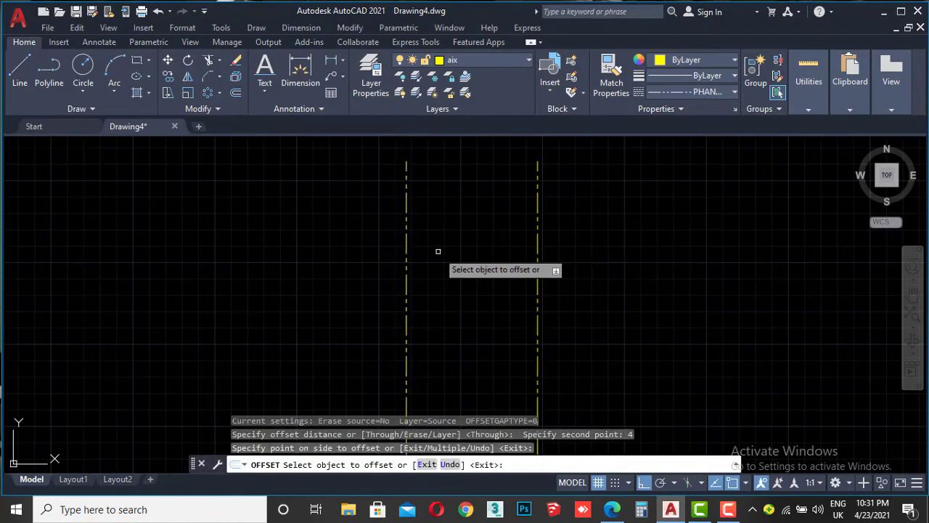
key(Escape)
key(Escape)
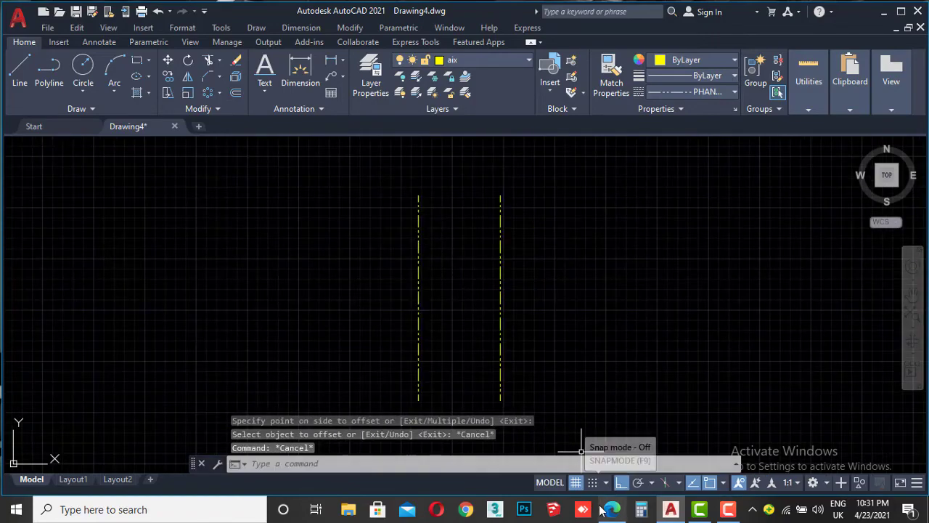
Offset the new left axis line a further 7 units to the left.
click(610, 511)
click(610, 511)
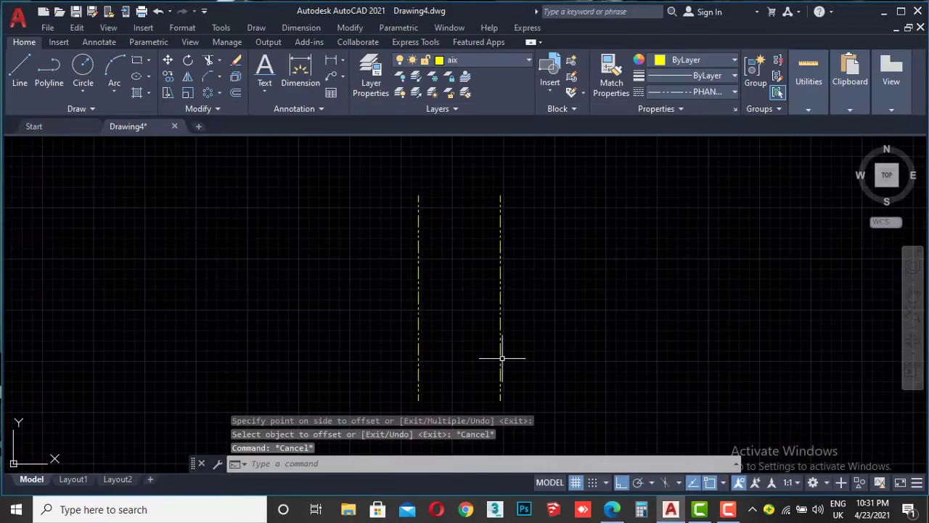
click(462, 267)
click(395, 297)
click(236, 93)
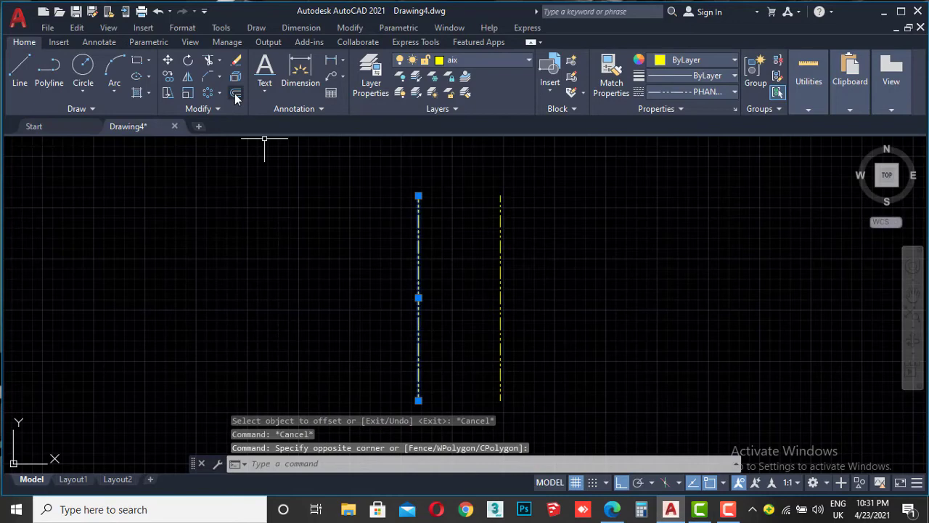
click(419, 278)
text(7)
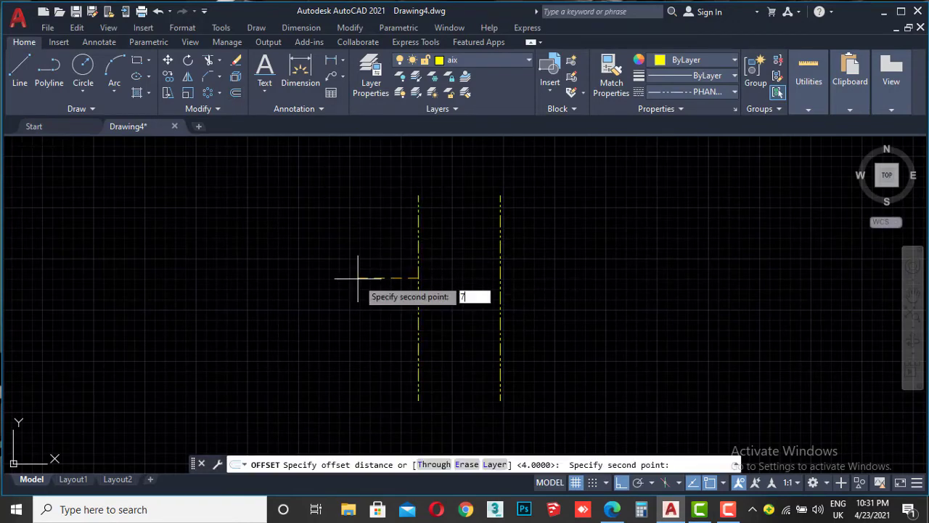
key(Return)
click(342, 264)
middle_drag(318, 280, 394, 281)
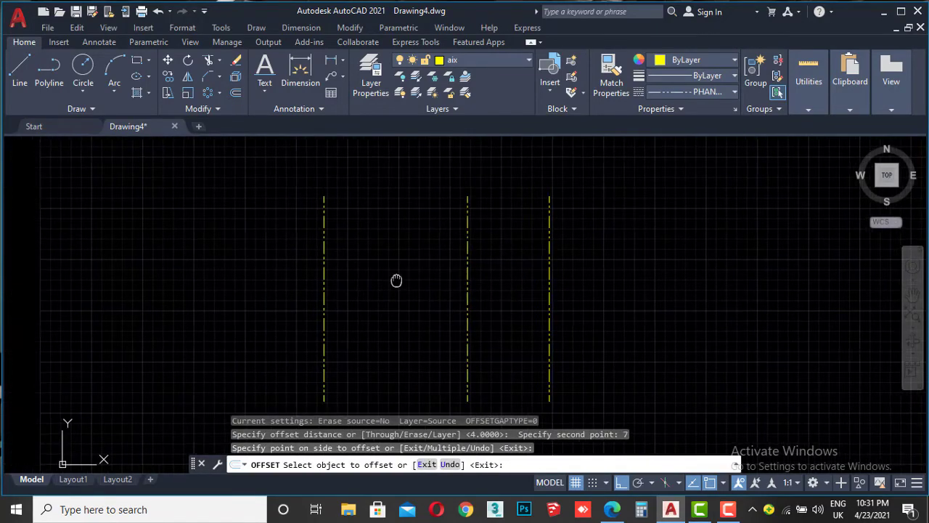
key(Escape)
Offset the leftmost axis line 5 units further left, completing four vertical axes.
click(384, 243)
click(335, 270)
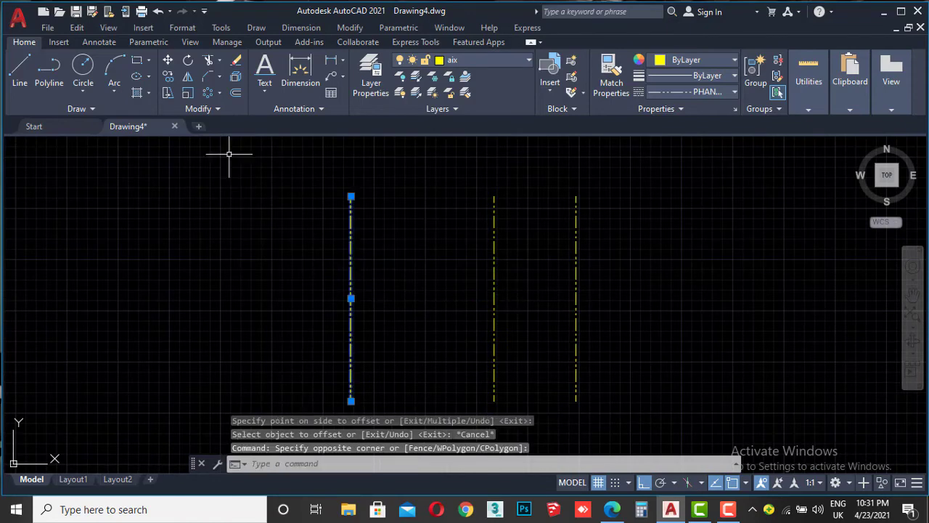
click(235, 93)
click(351, 251)
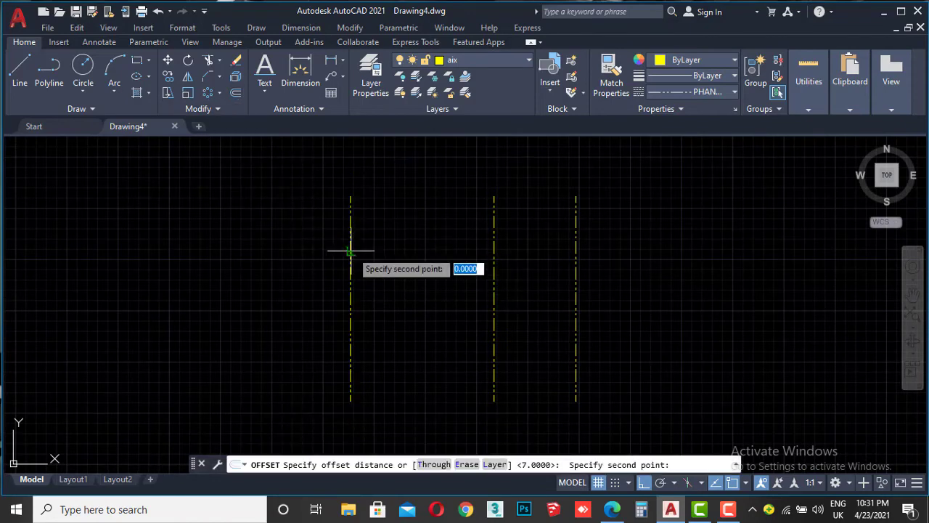
text(5)
key(Return)
click(287, 234)
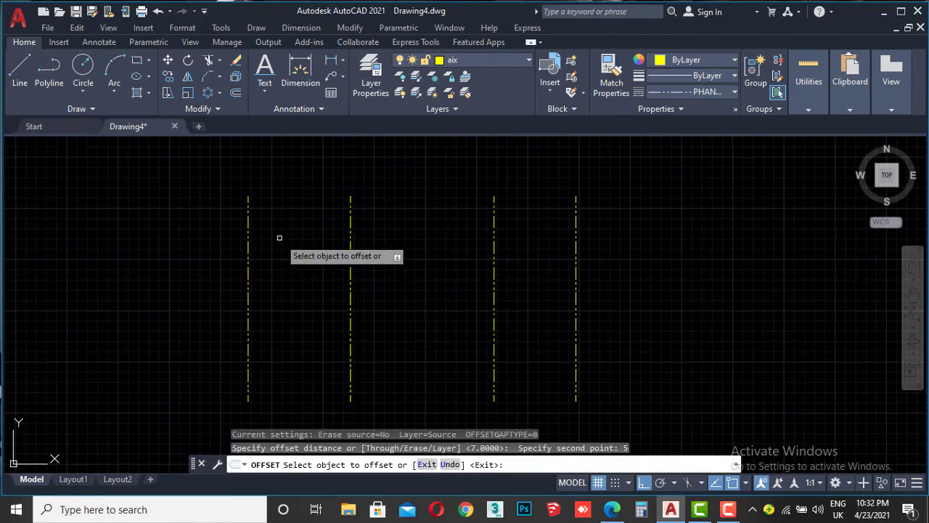
key(Escape)
key(Escape)
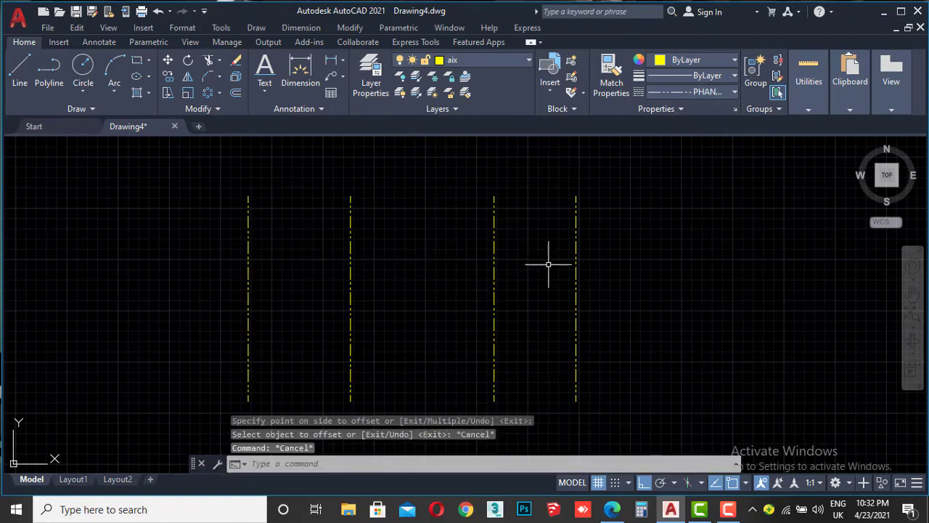
click(614, 512)
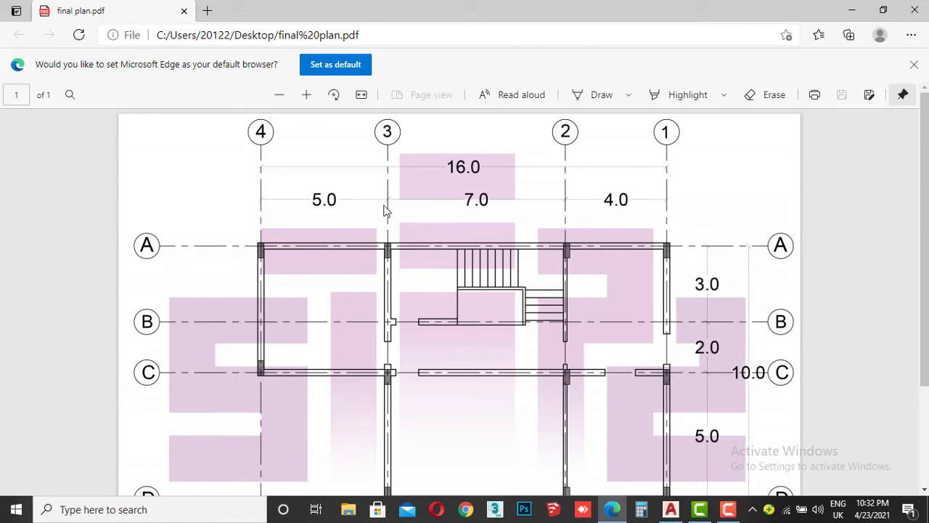
Read the grid dimensions on the PDF floor plan, then go back to Drawing4.
scroll(495, 241, down, 1)
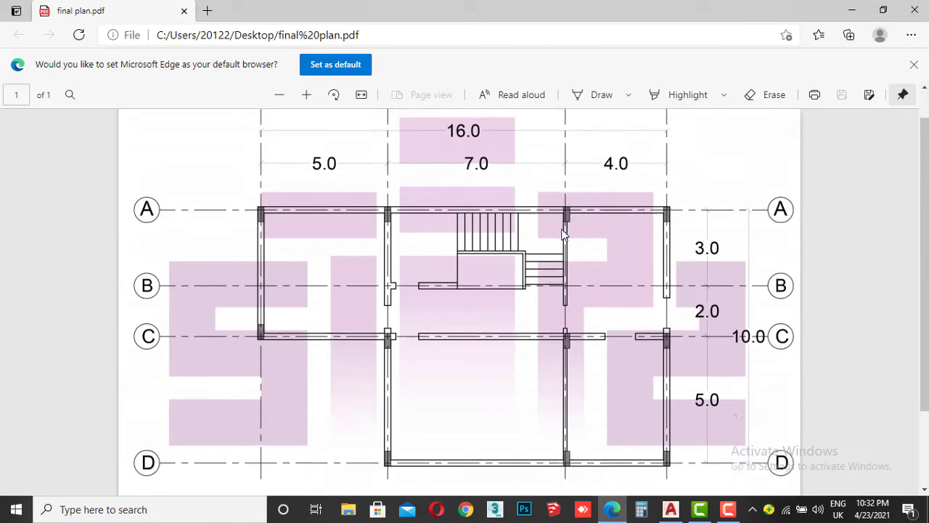
scroll(779, 187, up, 1)
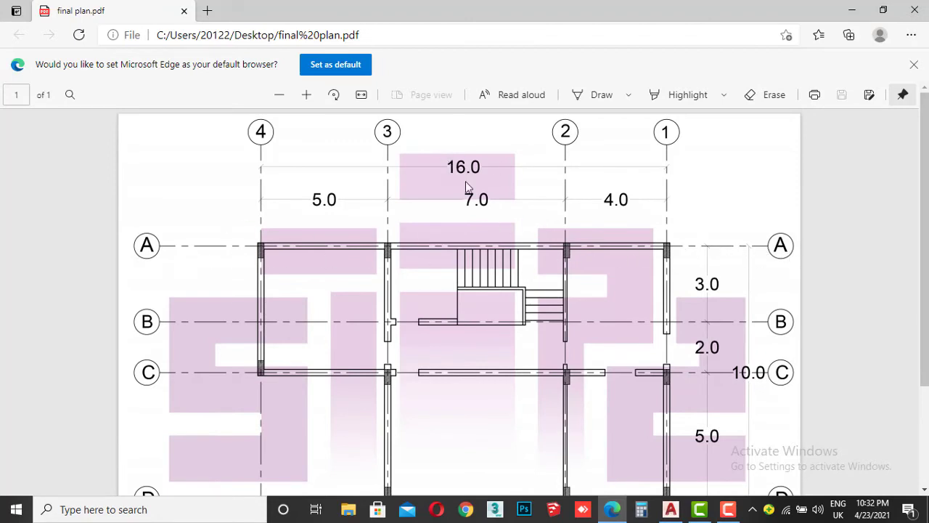
click(612, 509)
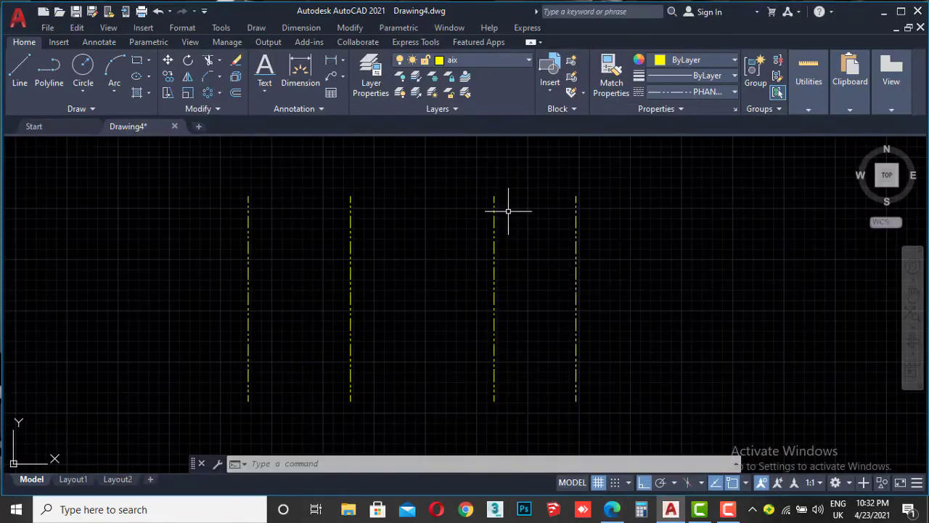
Draw a horizontal line from the leftmost axis top to the rightmost axis top.
scroll(509, 211, up, 2)
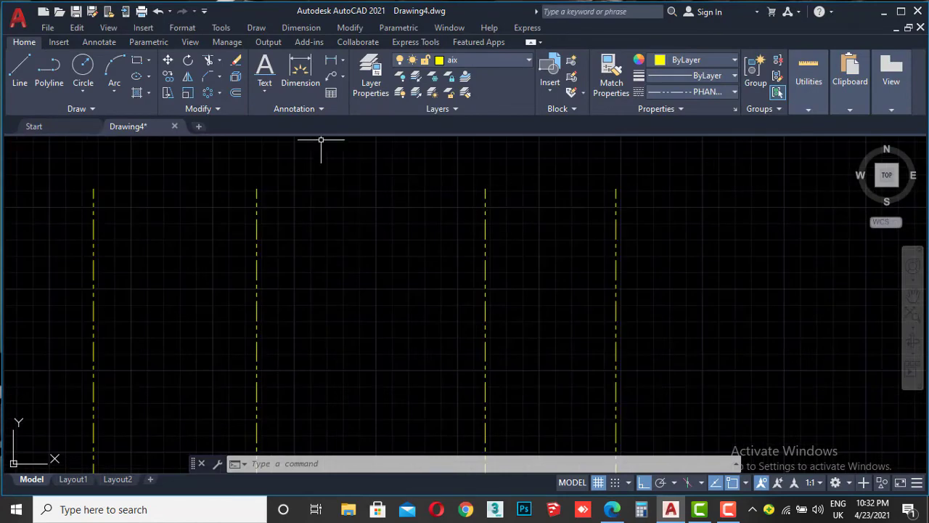
click(19, 71)
click(94, 189)
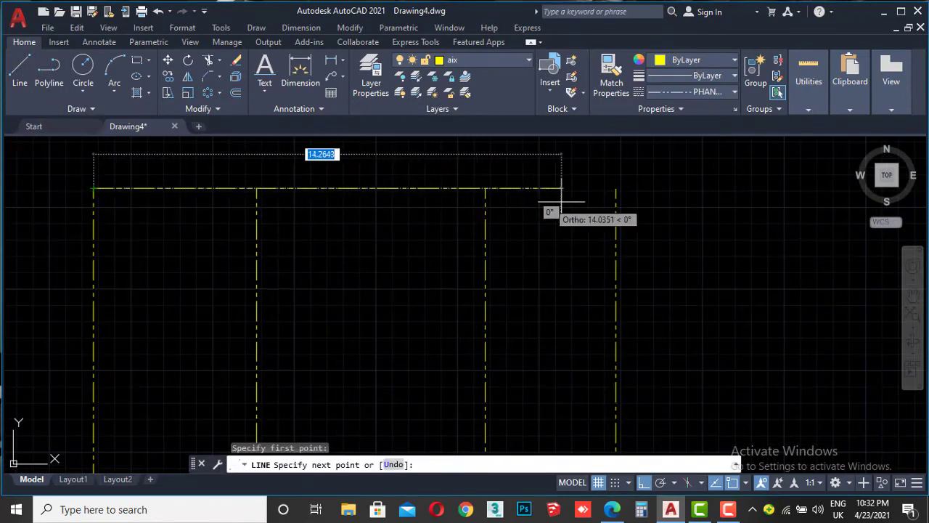
click(616, 188)
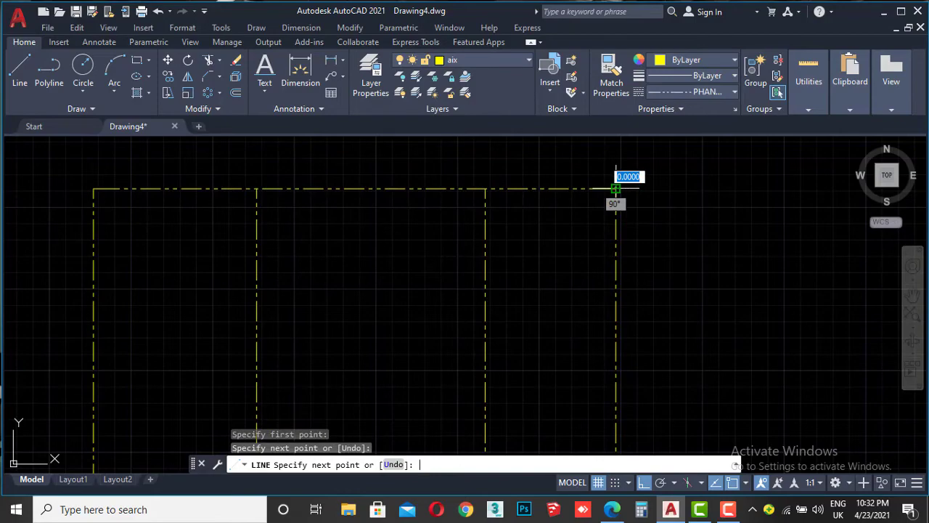
key(Return)
Scroll through the PDF floor plan to check the rows, then return to AutoCAD.
scroll(603, 195, down, 4)
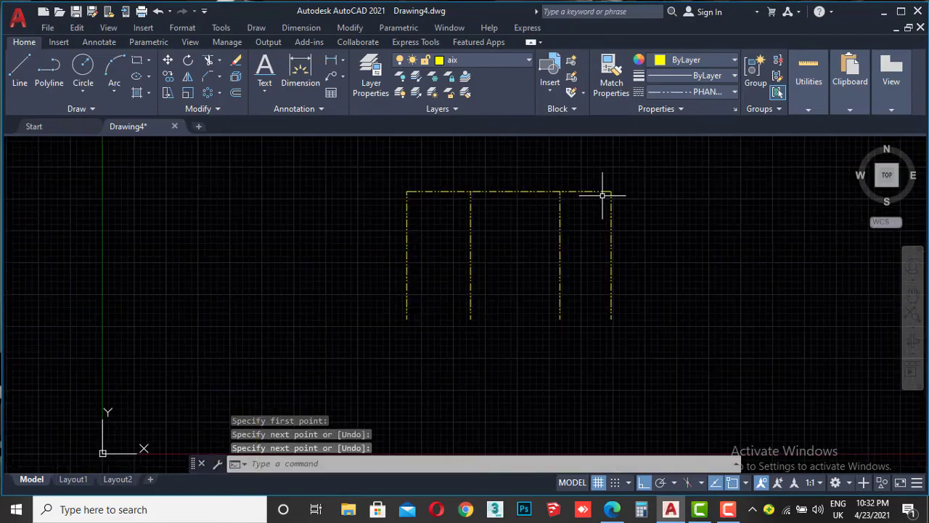
click(612, 509)
scroll(645, 257, down, 1)
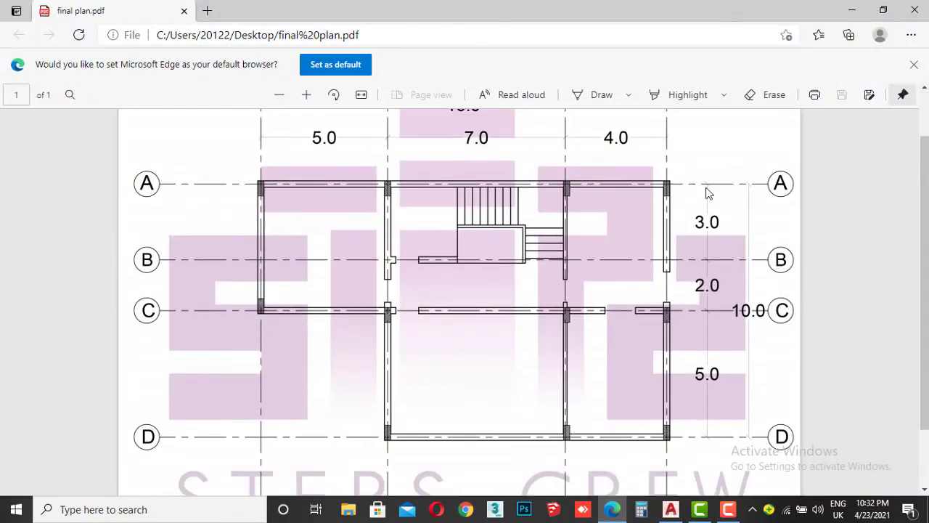
scroll(711, 250, down, 1)
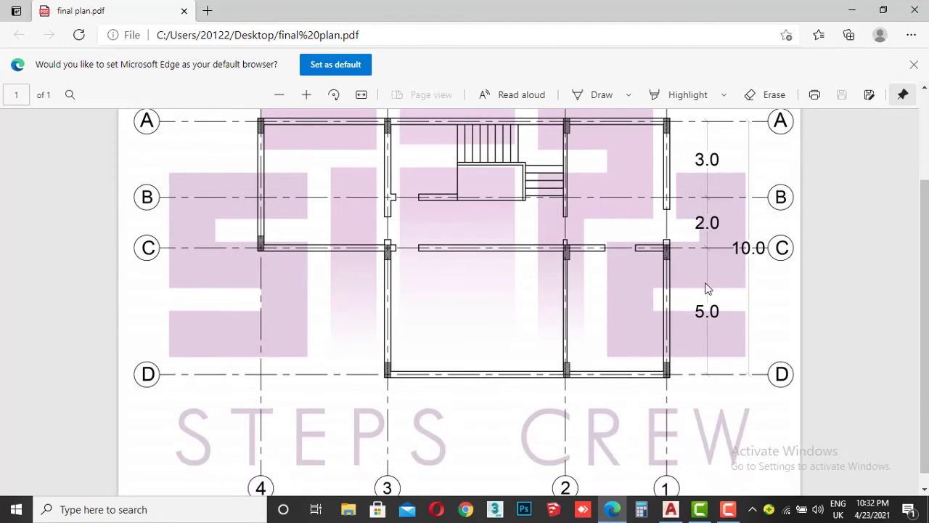
click(670, 509)
Offset the top horizontal axis 3 units downward for row B.
scroll(541, 193, up, 4)
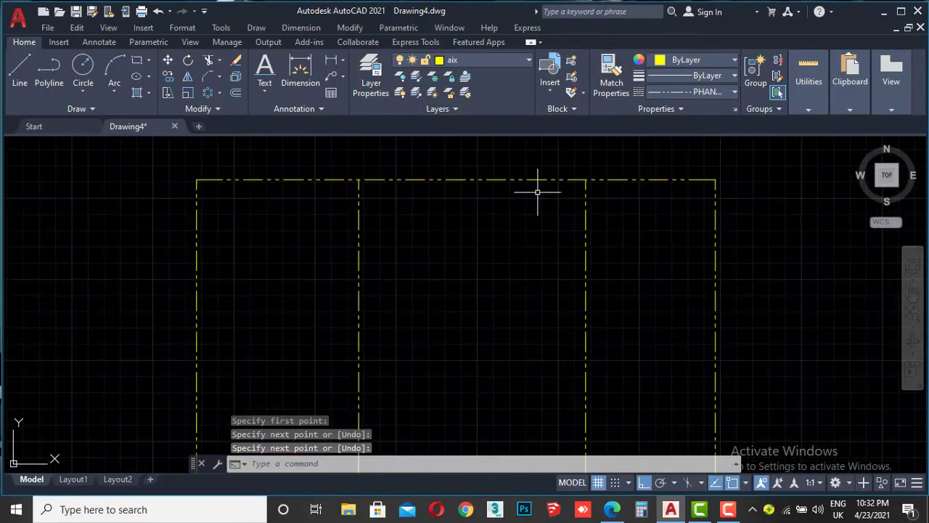
click(522, 186)
click(501, 156)
click(236, 93)
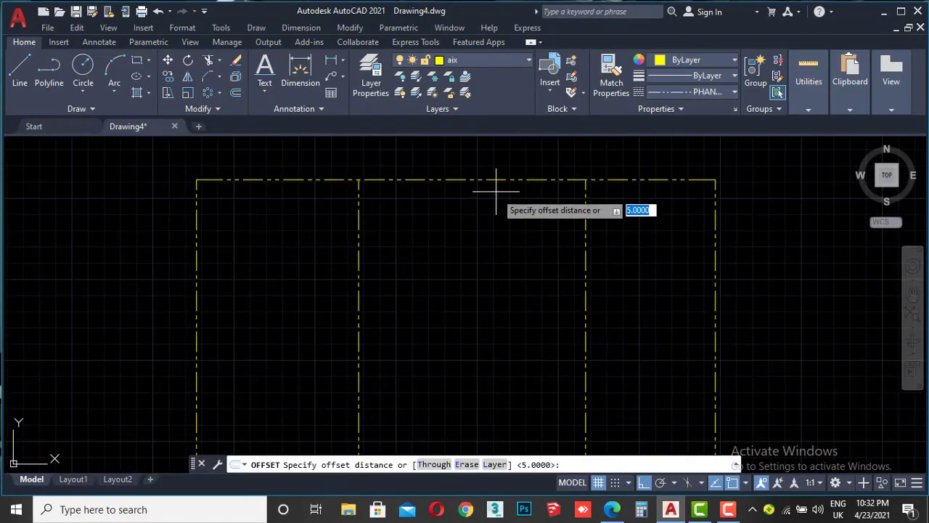
click(491, 182)
text(3)
key(Return)
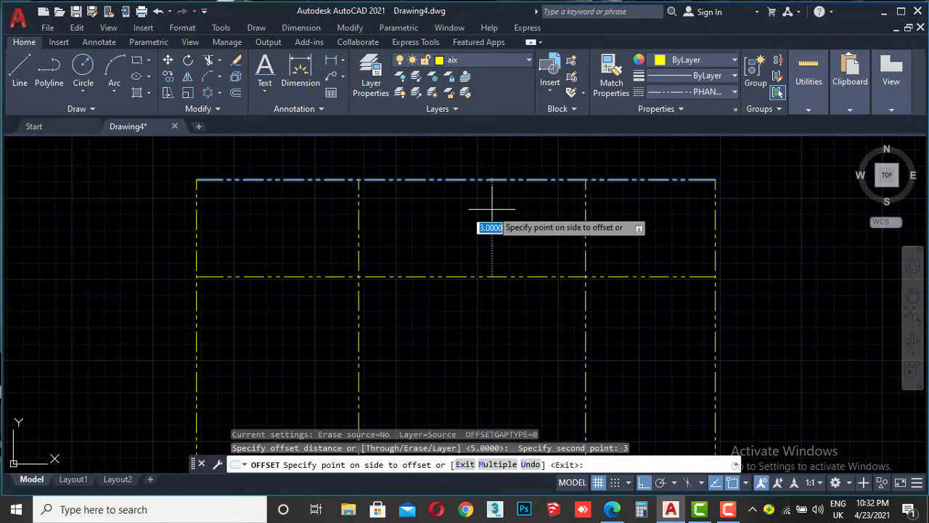
click(500, 220)
key(Escape)
Offset the row B axis 2 units downward for row C.
click(499, 243)
click(475, 314)
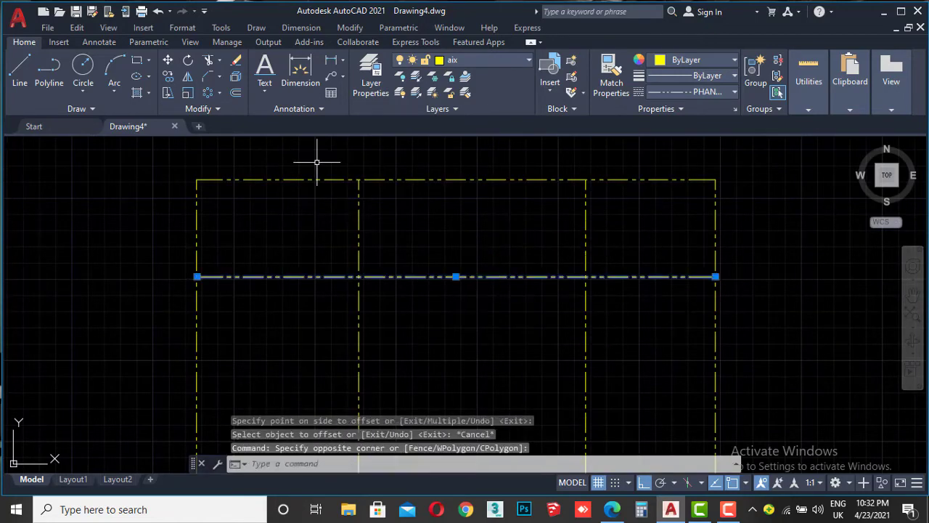
click(236, 93)
click(468, 276)
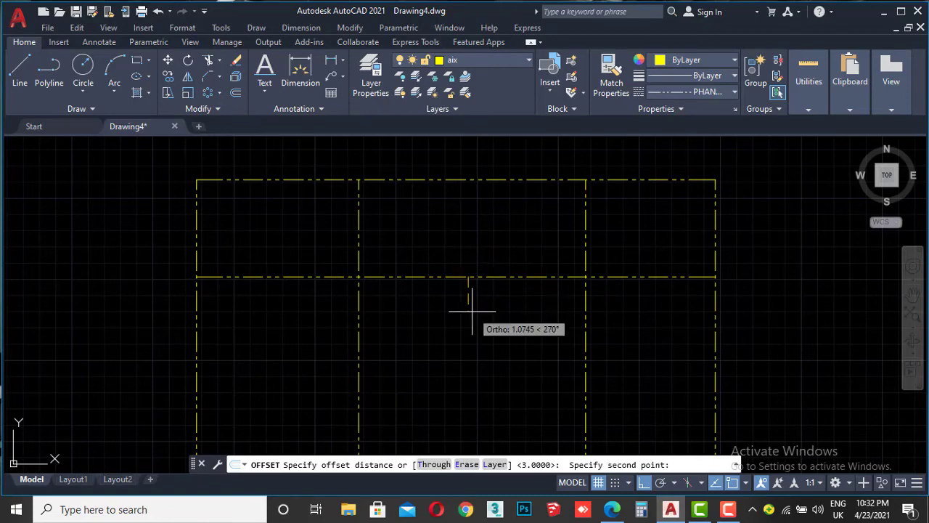
text(2)
key(Return)
click(480, 317)
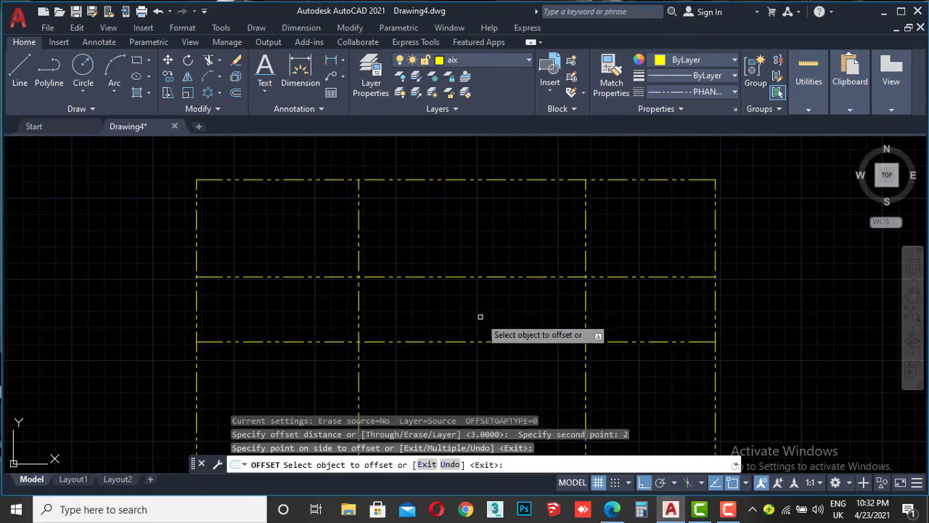
middle_drag(480, 317, 475, 299)
key(Escape)
Offset the row C axis 5 units downward for row D, completing the grid.
click(504, 313)
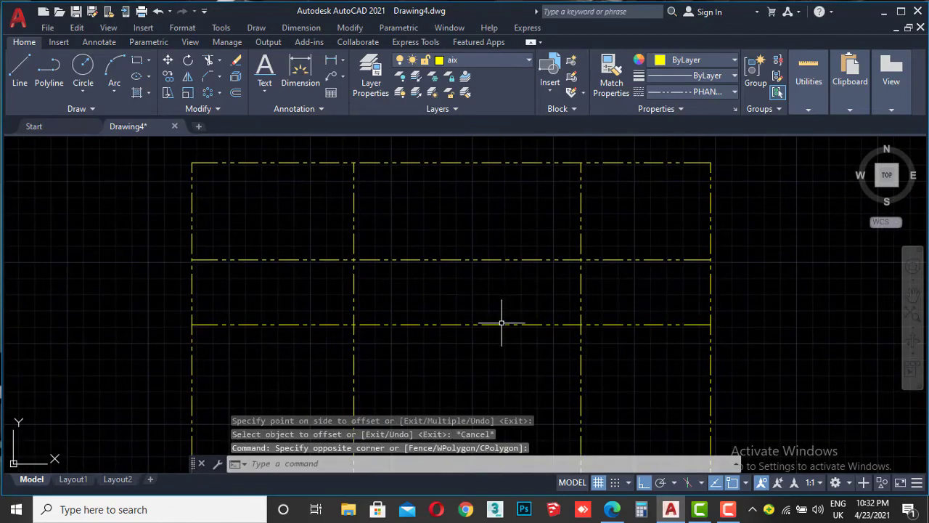
click(493, 336)
middle_drag(493, 335, 475, 244)
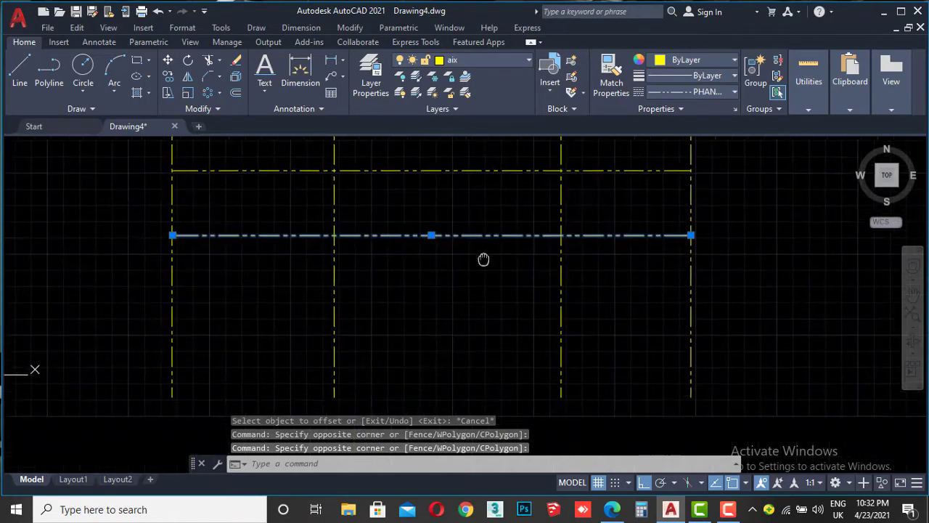
click(235, 92)
click(458, 236)
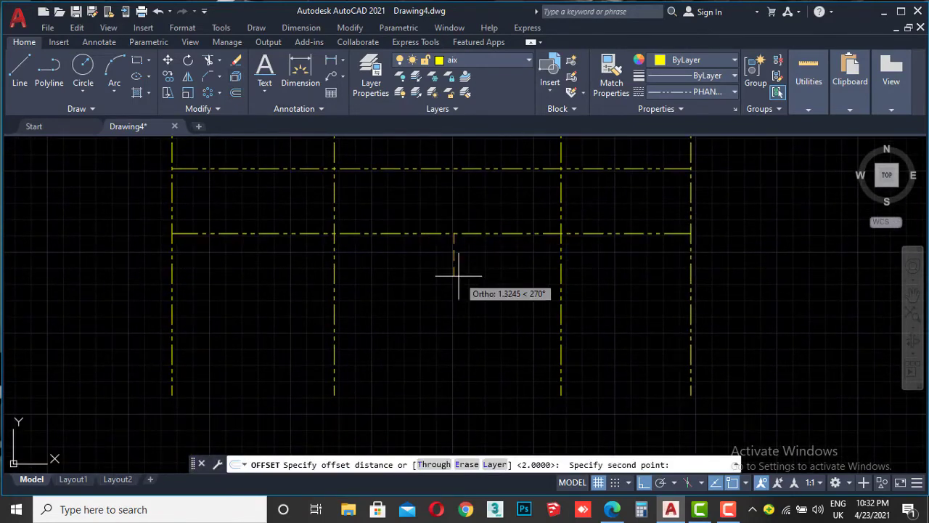
text(5)
key(Return)
click(506, 293)
scroll(506, 292, down, 2)
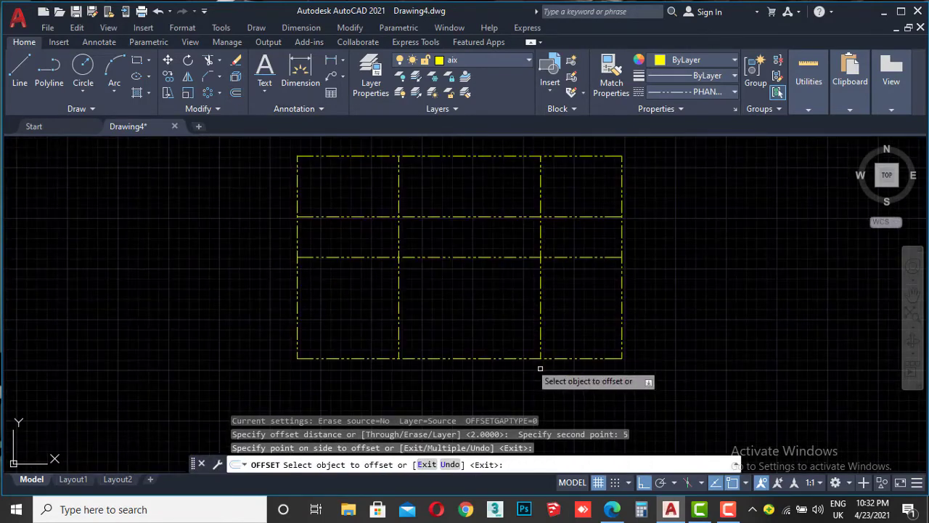
middle_drag(568, 317, 553, 340)
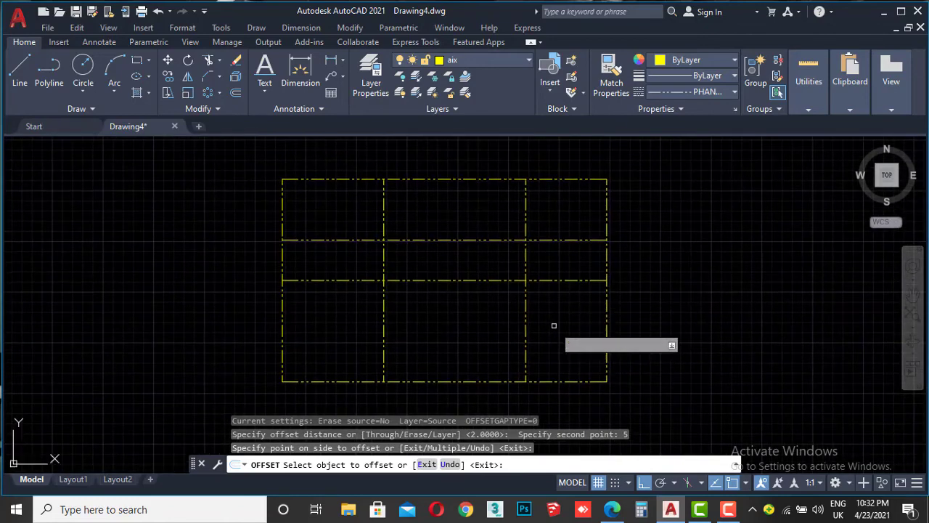
key(Escape)
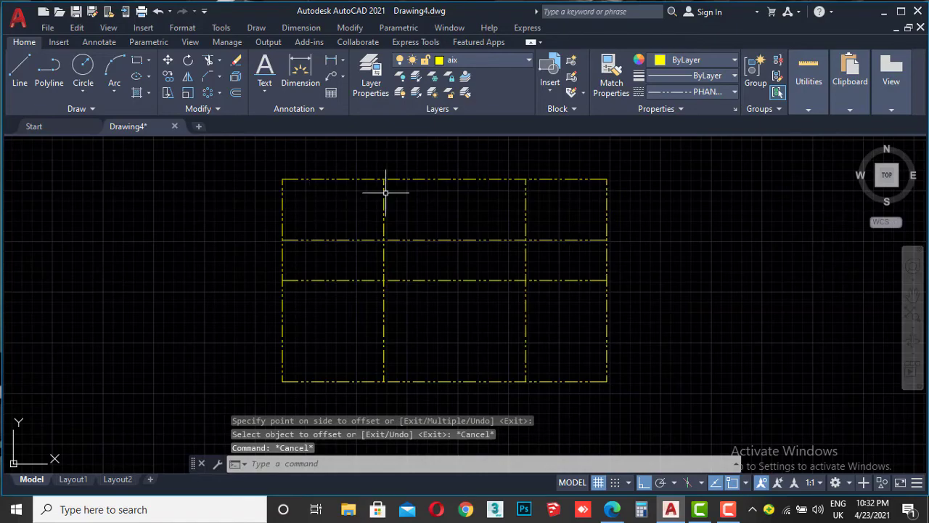
Compare rows A–D spacing on the PDF floor plan, then return to Drawing4.
click(615, 511)
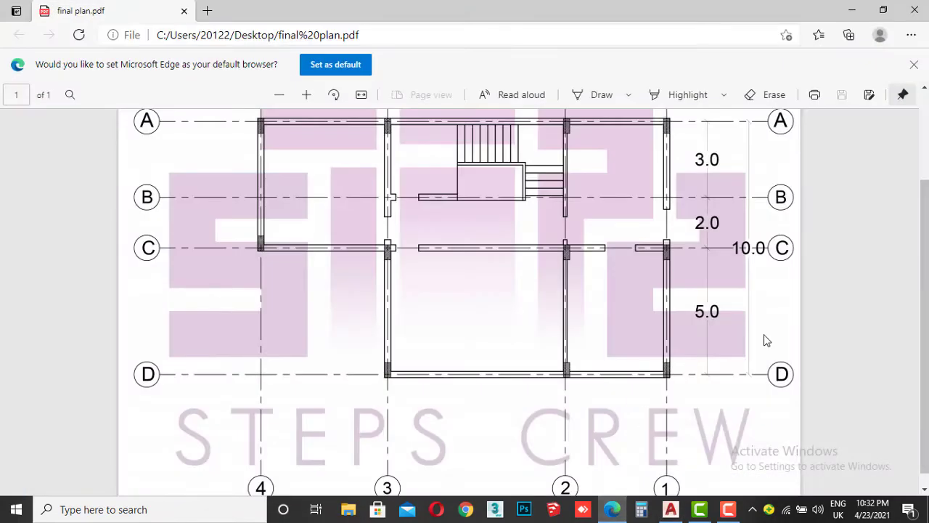
scroll(762, 331, up, 3)
scroll(681, 266, down, 2)
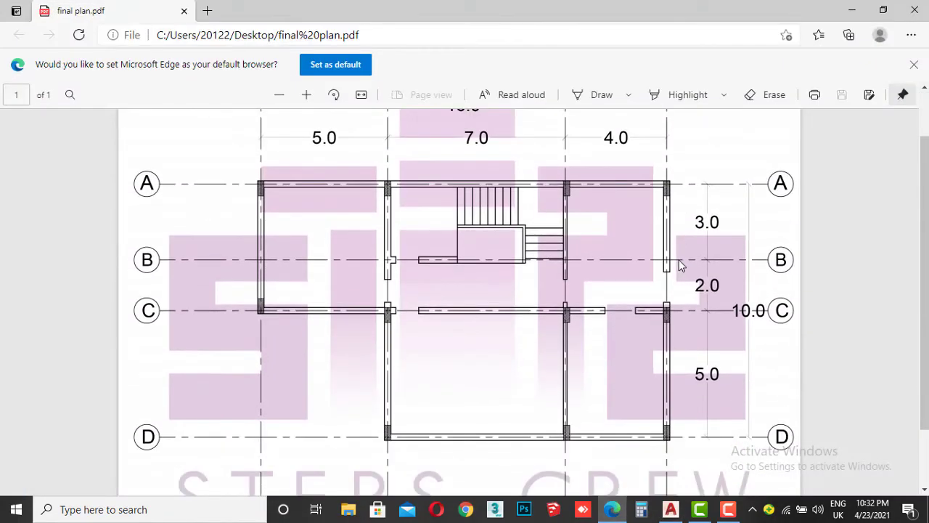
scroll(679, 261, down, 2)
scroll(674, 263, up, 4)
scroll(675, 263, down, 2)
click(613, 509)
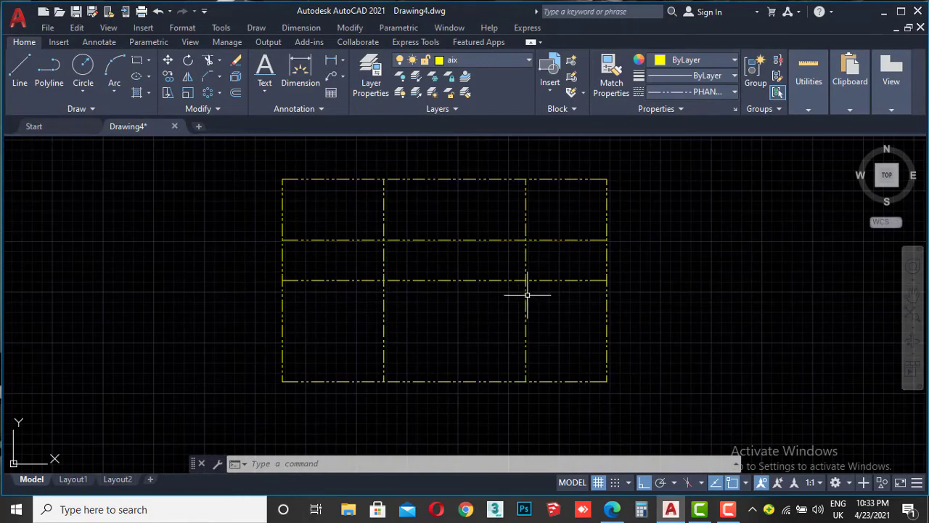
Make 'wall' the current layer and start a multiline at scale 0.25 with Zero justification.
click(468, 57)
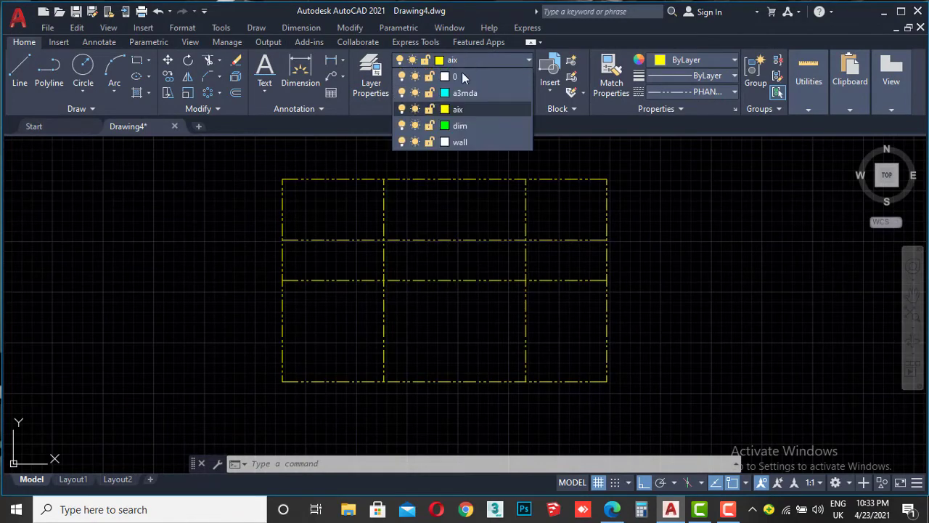
click(450, 138)
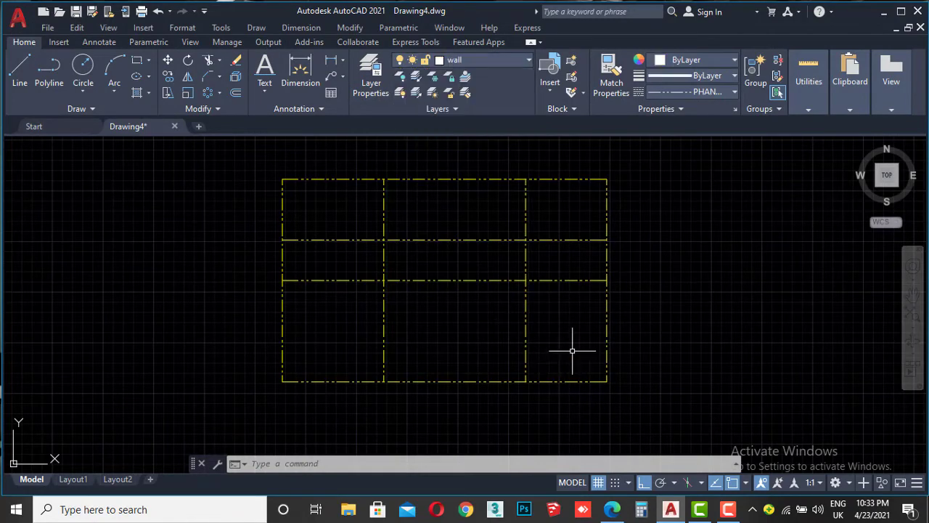
text(ml)
key(Return)
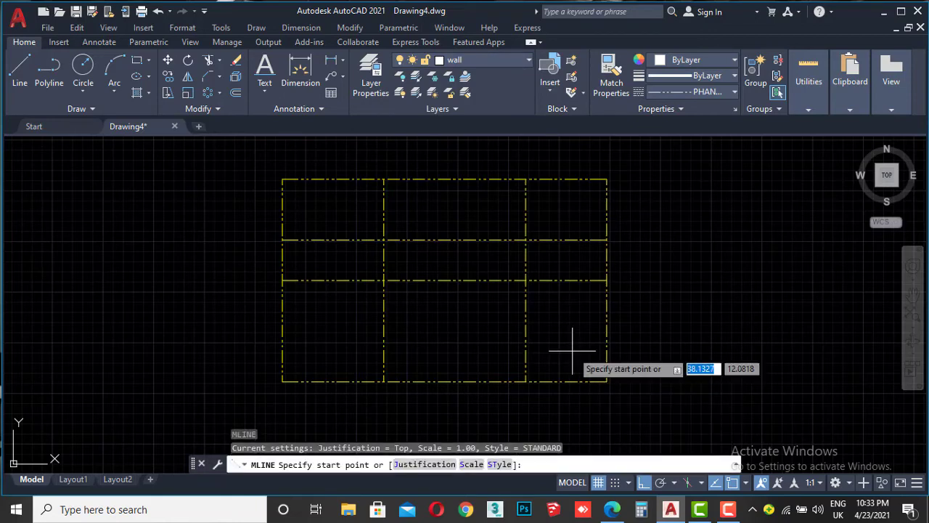
click(473, 464)
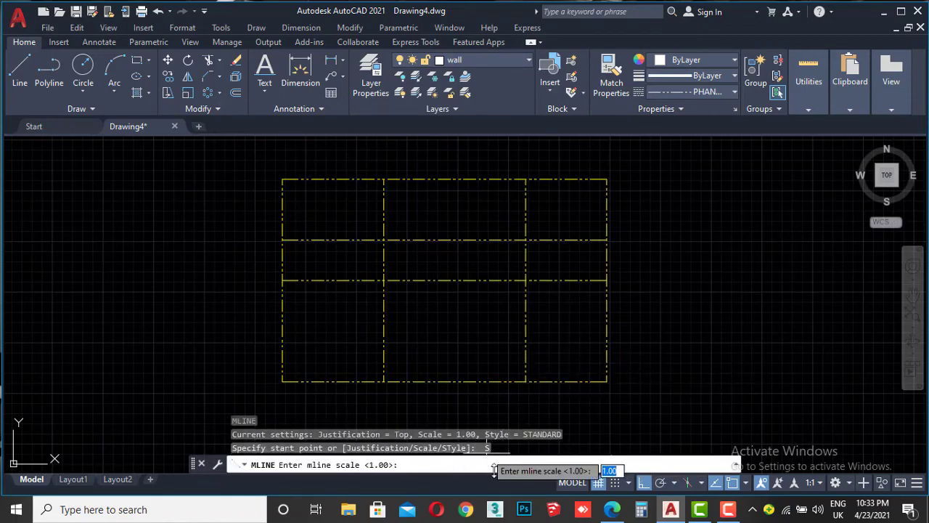
text(0.25)
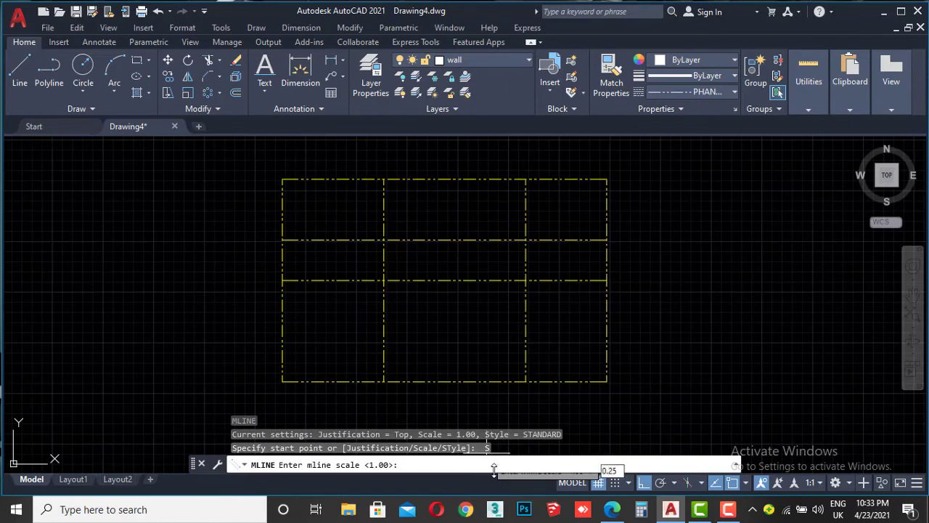
key(Return)
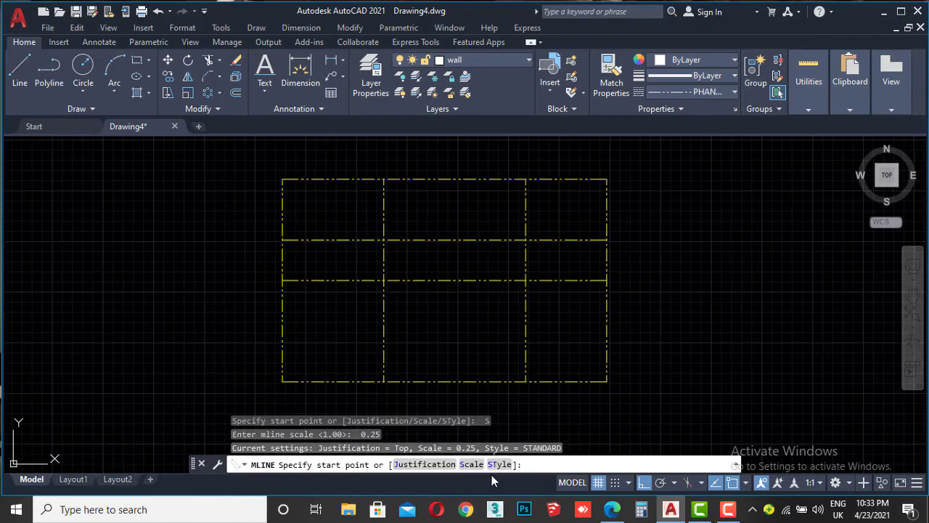
click(436, 464)
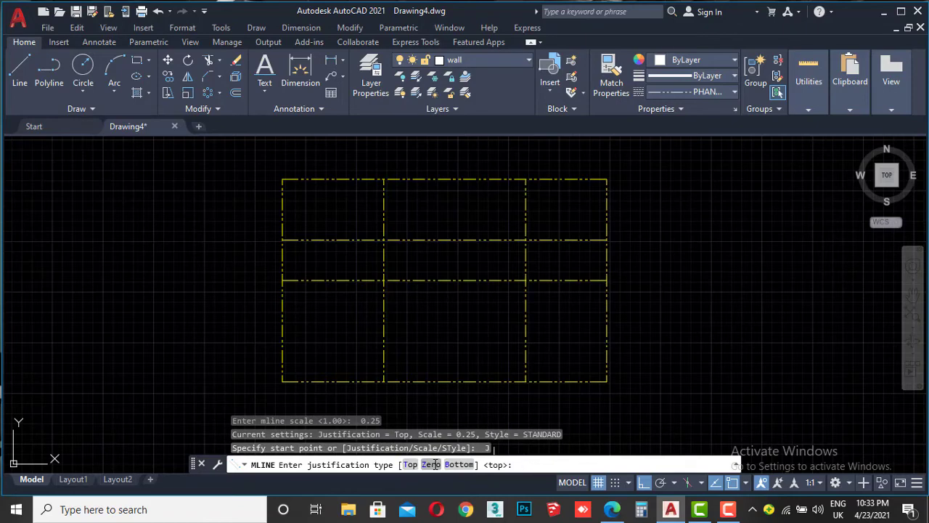
click(433, 466)
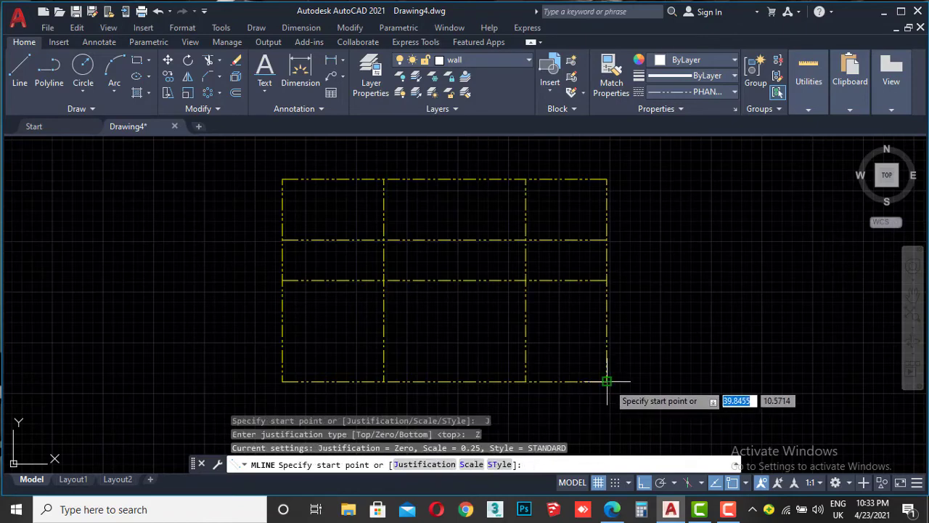
Trace the wall from the bottom-right axis corner through the top-right and top-left corners.
click(607, 380)
scroll(613, 190, up, 6)
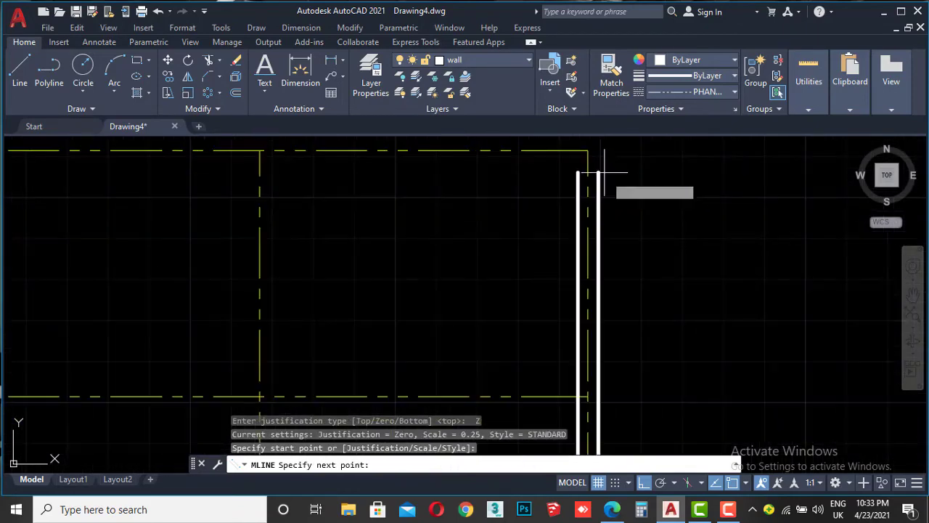
click(590, 153)
scroll(385, 154, down, 6)
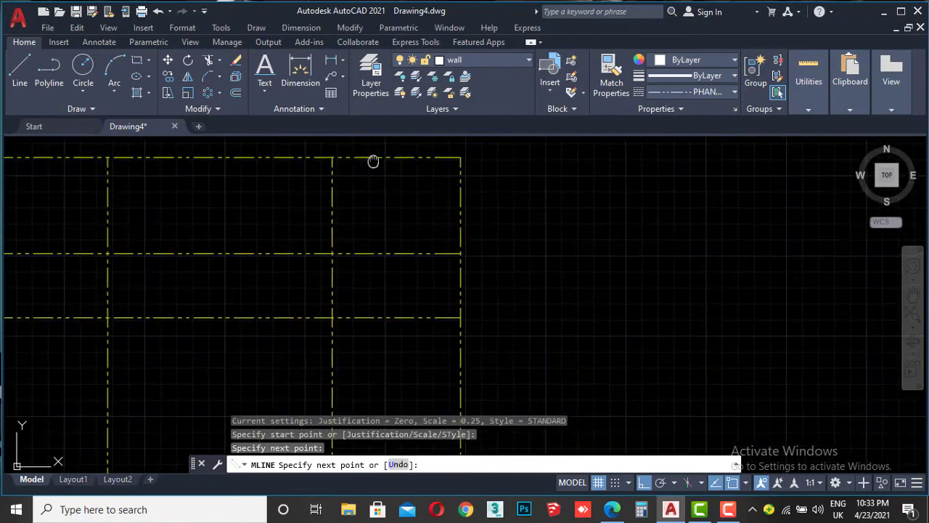
middle_drag(373, 160, 596, 191)
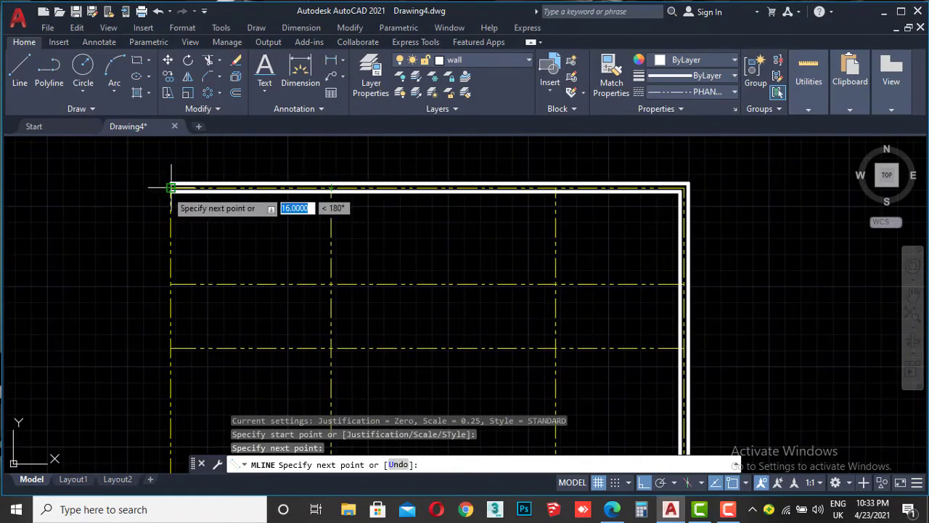
scroll(167, 191, up, 3)
click(191, 167)
scroll(189, 218, down, 3)
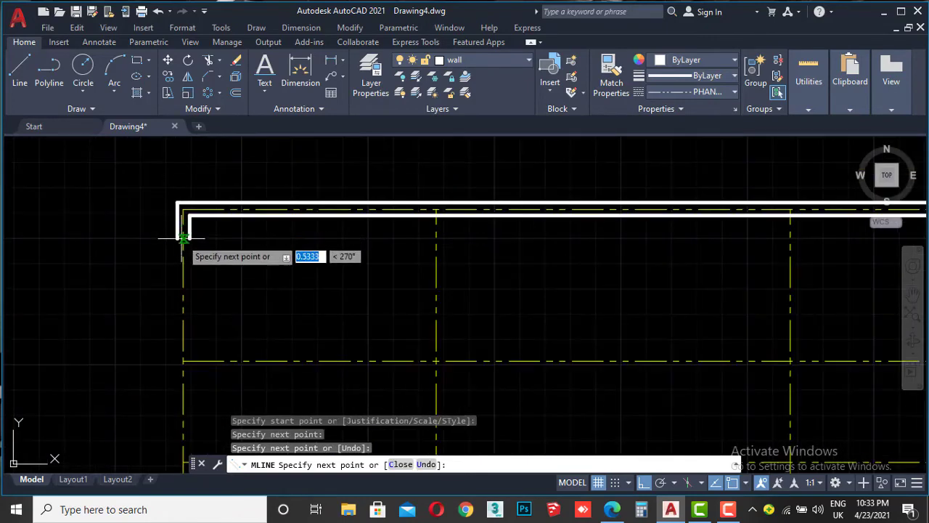
middle_drag(186, 232, 188, 298)
scroll(186, 265, up, 2)
scroll(167, 266, up, 3)
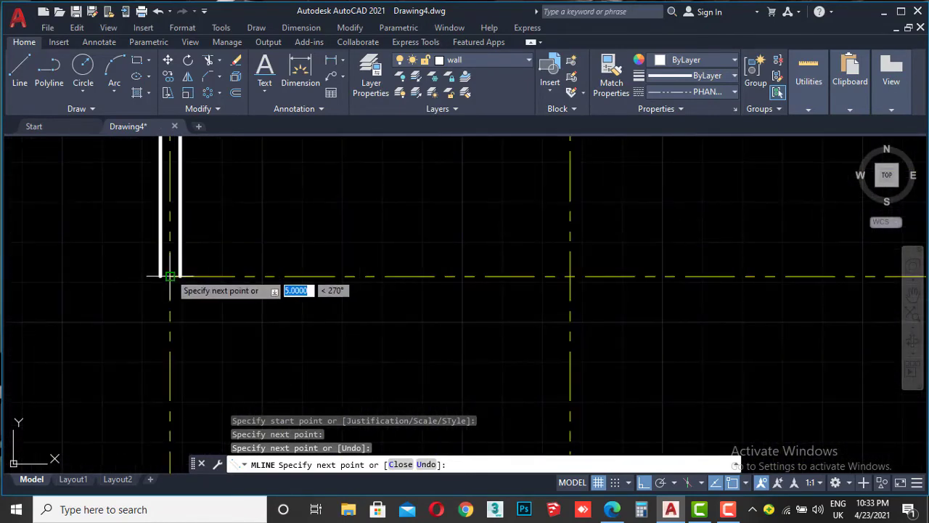
scroll(555, 276, up, 2)
scroll(552, 279, up, 1)
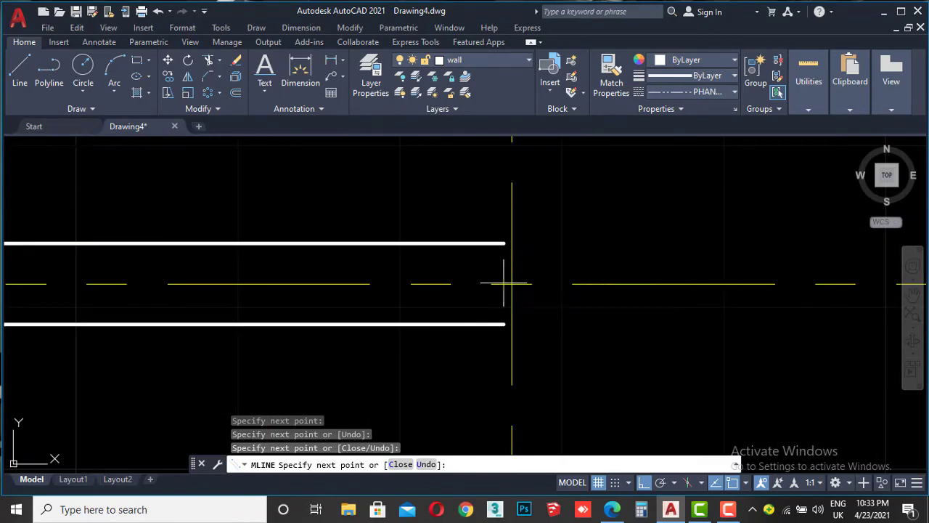
Add the stepped-corner vertices and close the wall outline back to its start.
click(512, 283)
scroll(515, 305, down, 3)
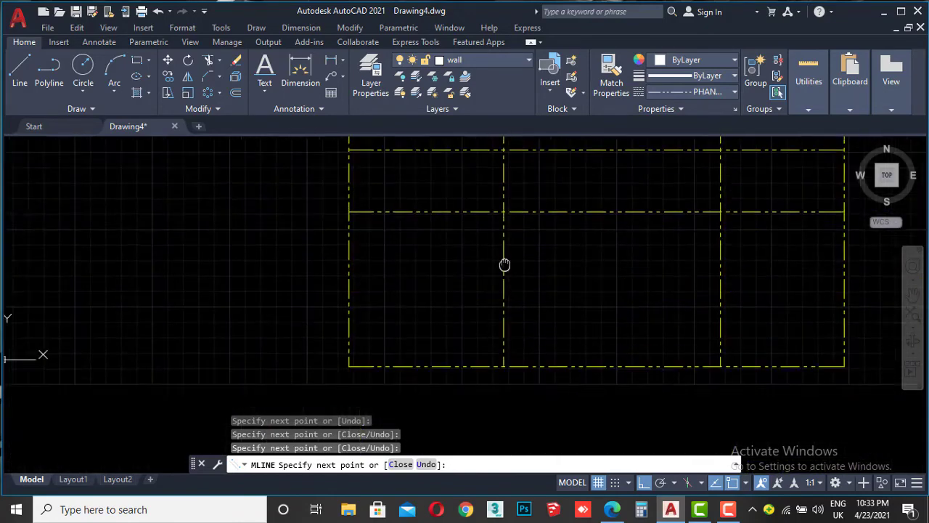
scroll(493, 272, up, 3)
scroll(494, 247, up, 2)
click(488, 325)
scroll(488, 325, down, 4)
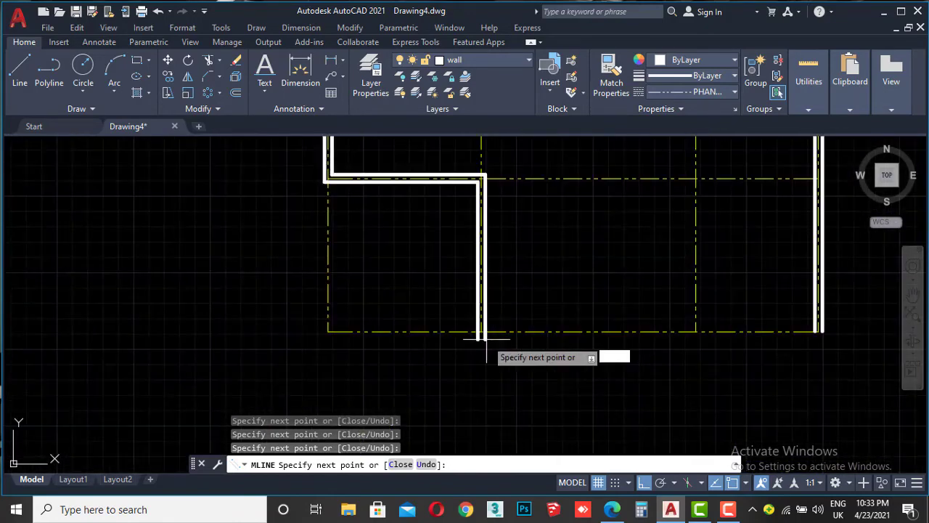
scroll(661, 352, down, 2)
scroll(685, 342, up, 2)
scroll(708, 349, up, 2)
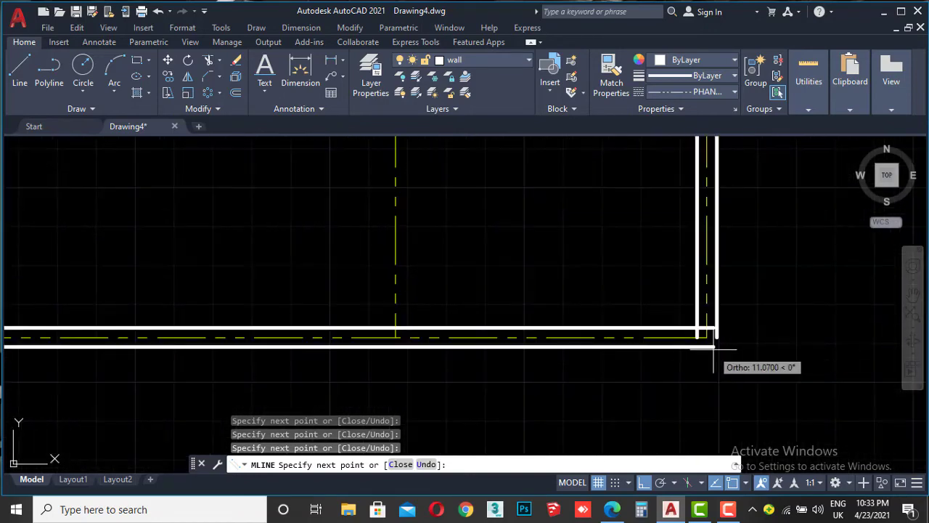
text(c)
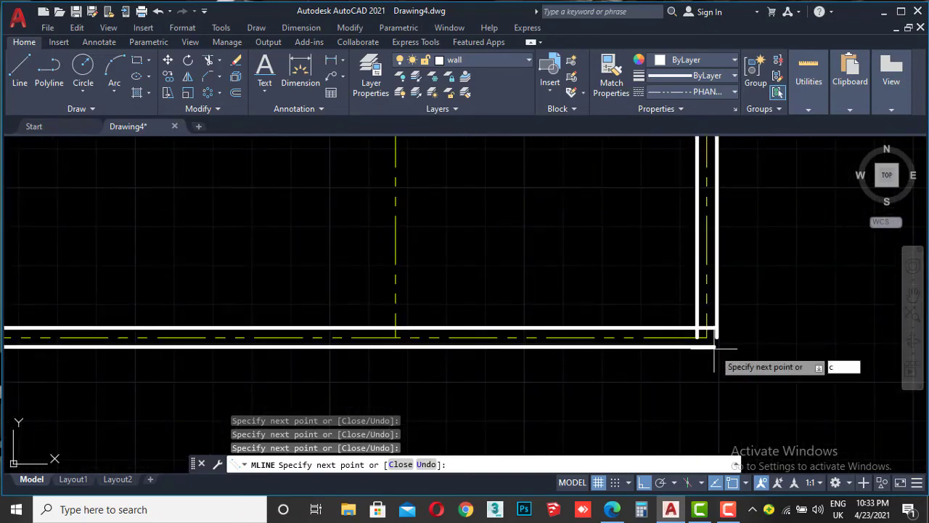
key(Return)
scroll(714, 349, down, 3)
scroll(549, 357, down, 2)
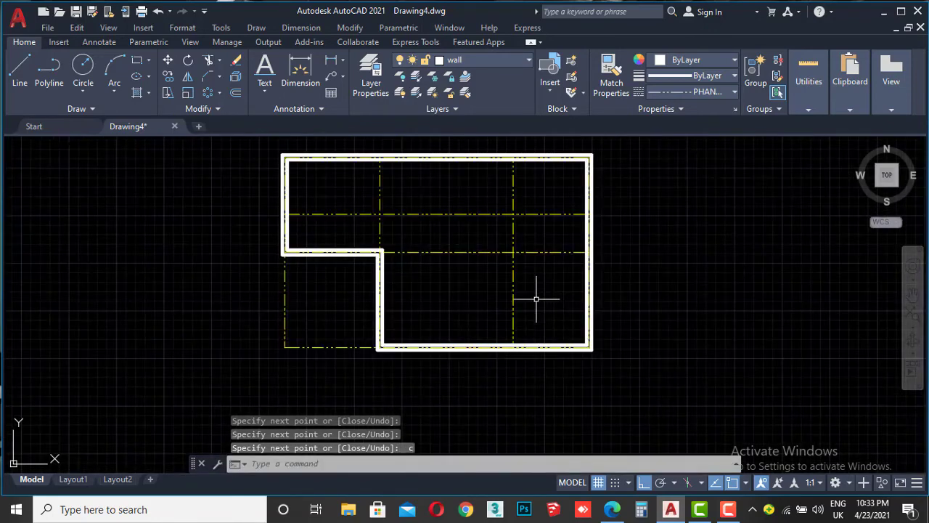
middle_drag(537, 297, 479, 322)
Review the PDF floor plan's interior walls down to axis row D, then return to AutoCAD.
click(612, 509)
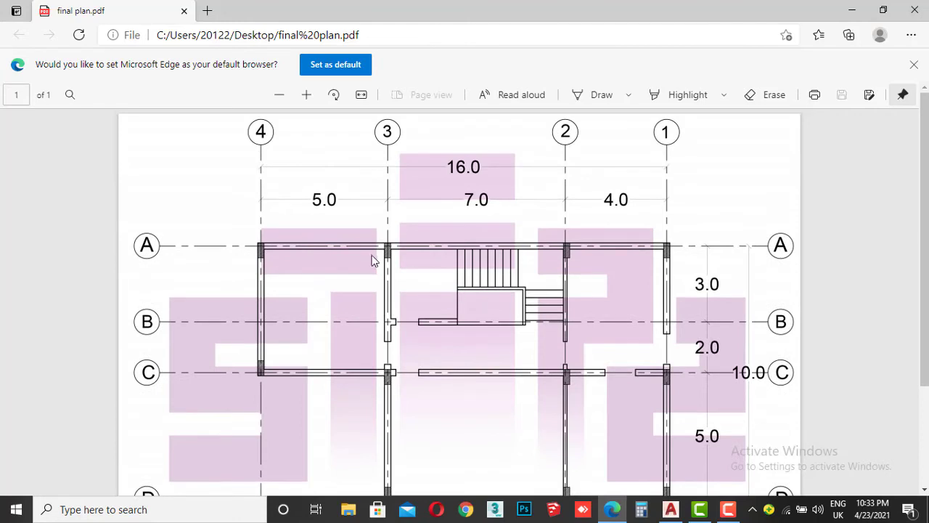
scroll(372, 260, down, 1)
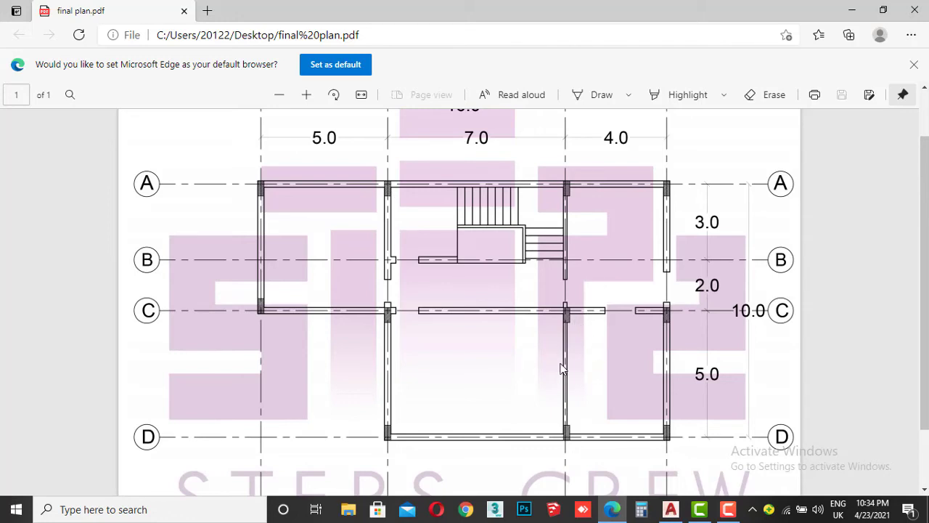
scroll(569, 361, up, 1)
scroll(571, 371, down, 1)
click(612, 509)
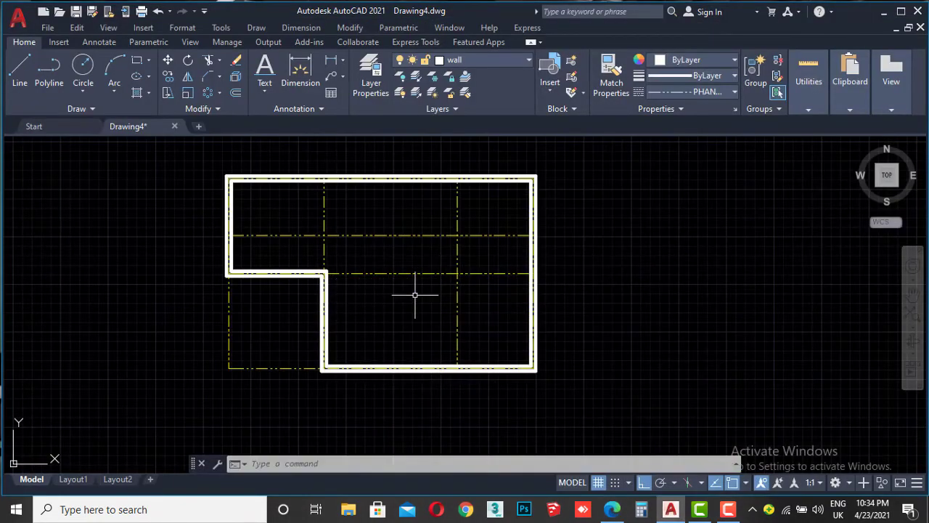
text(ML)
Draw a Zero-justified interior wall from the outer wall's step across to the right outer wall.
key(Return)
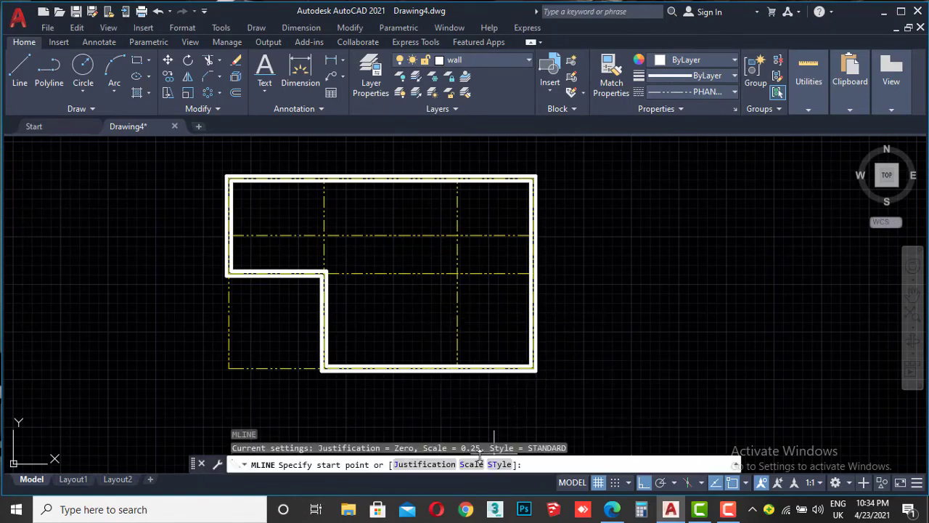
click(427, 464)
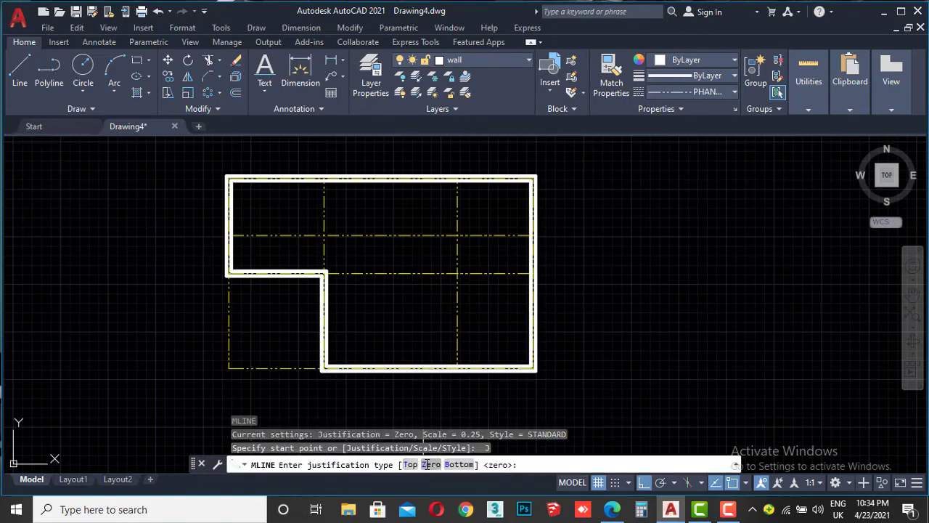
click(430, 464)
scroll(332, 290, up, 2)
scroll(312, 251, up, 2)
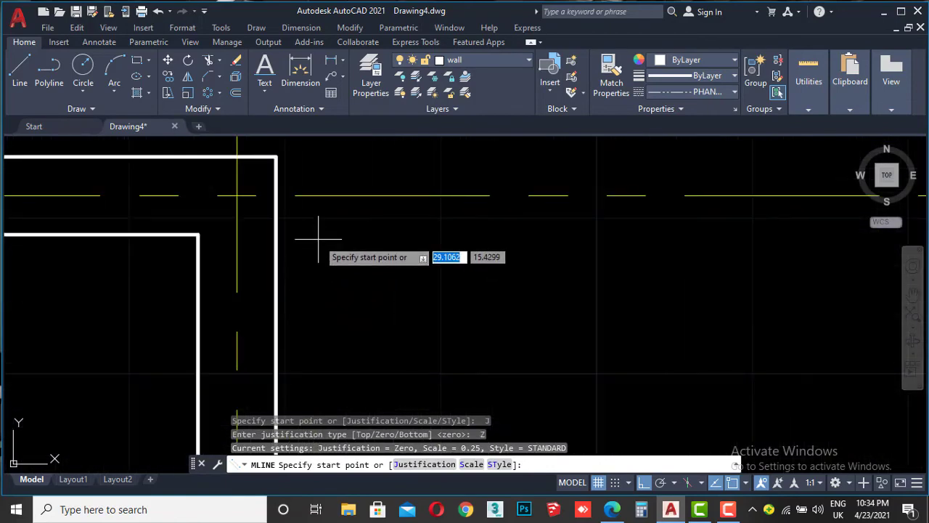
scroll(298, 251, up, 1)
click(295, 254)
scroll(290, 254, down, 3)
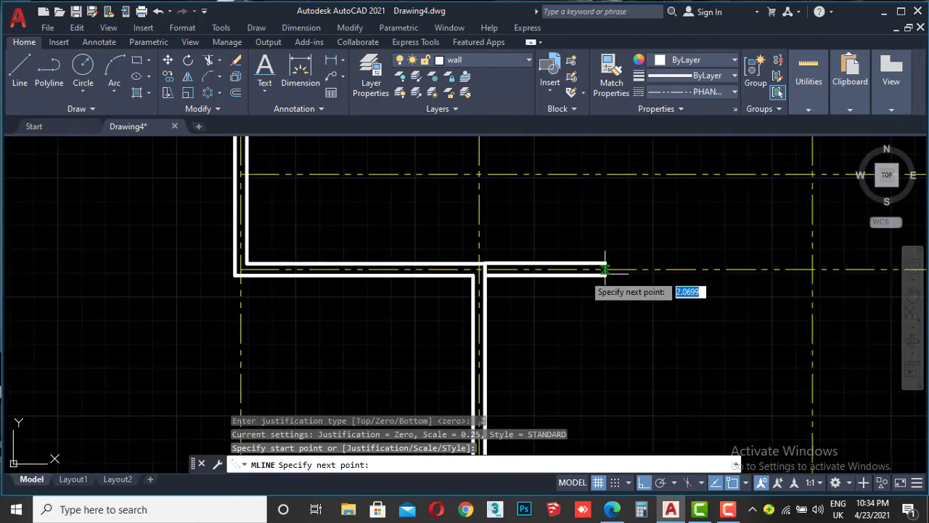
mouse_move(606, 265)
middle_down()
mouse_move(473, 281)
mouse_move(250, 271)
middle_up()
scroll(571, 267, up, 5)
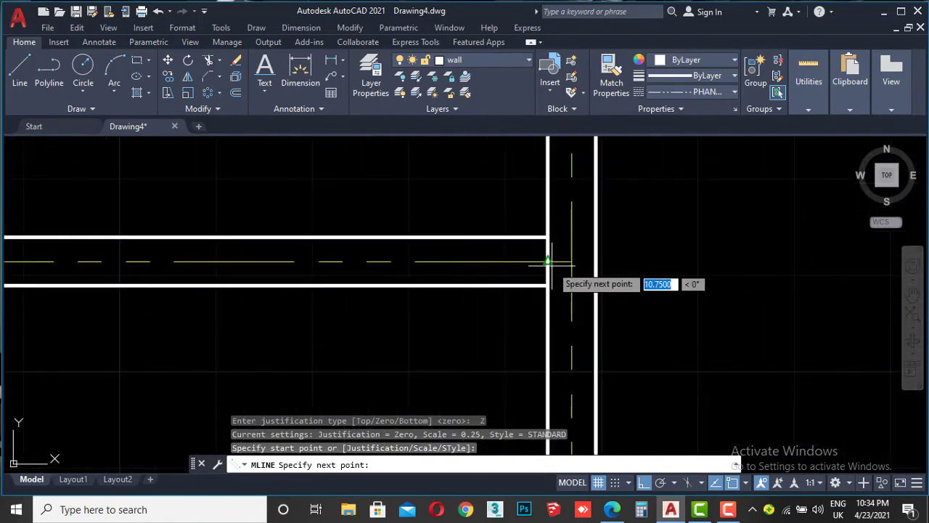
click(549, 261)
key(Escape)
scroll(435, 255, down, 3)
scroll(352, 239, down, 3)
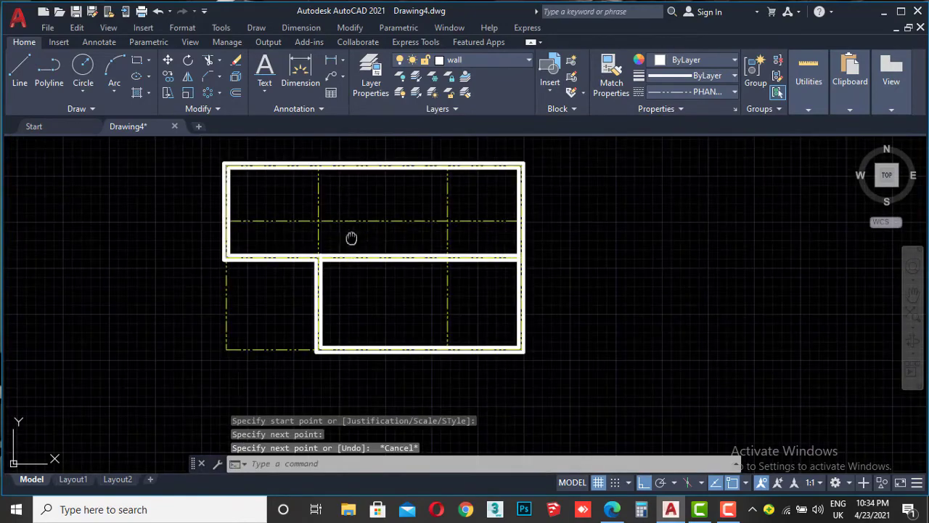
middle_drag(353, 239, 388, 263)
scroll(388, 263, up, 2)
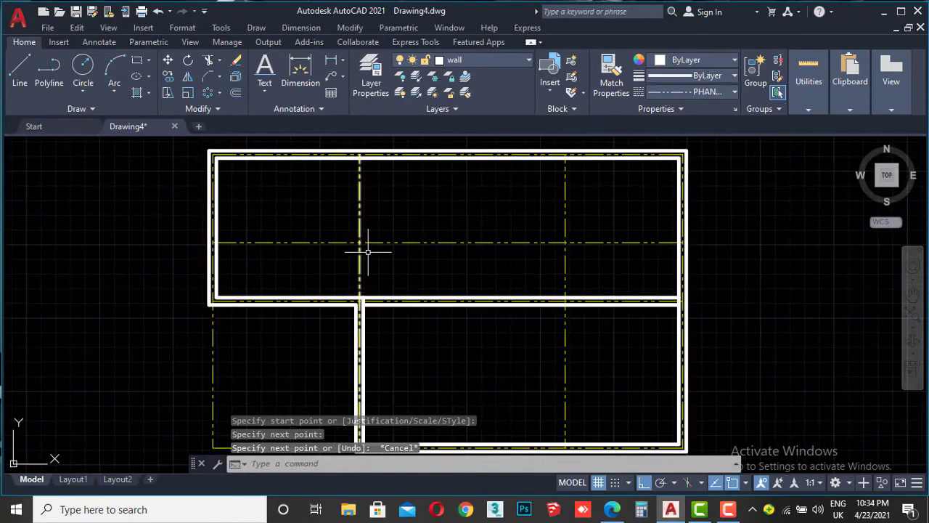
After checking the PDF, draw a Zero-justified interior wall from the bottom wall to the top wall.
click(614, 508)
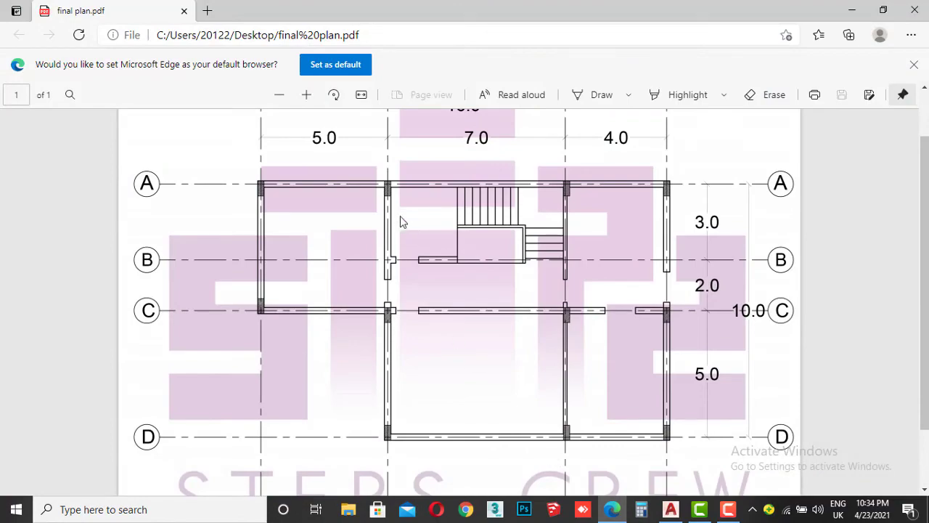
click(614, 511)
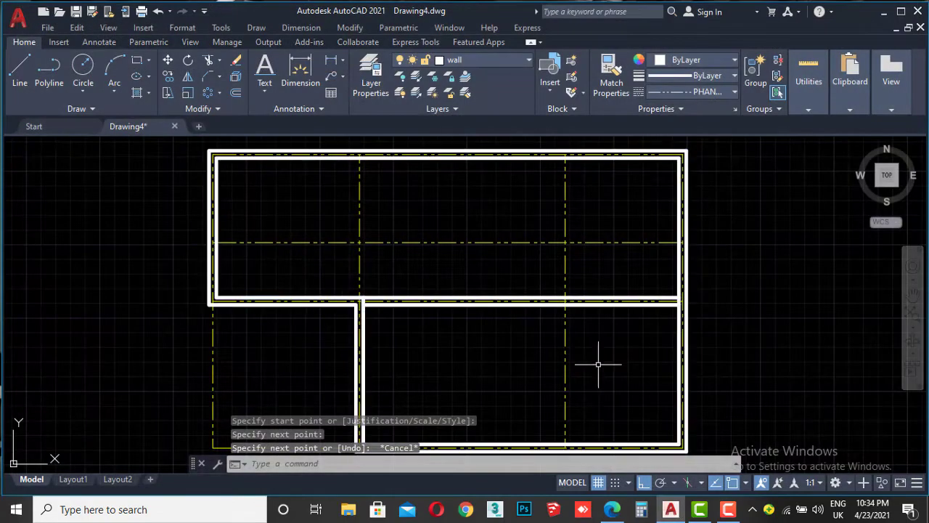
scroll(574, 342, up, 3)
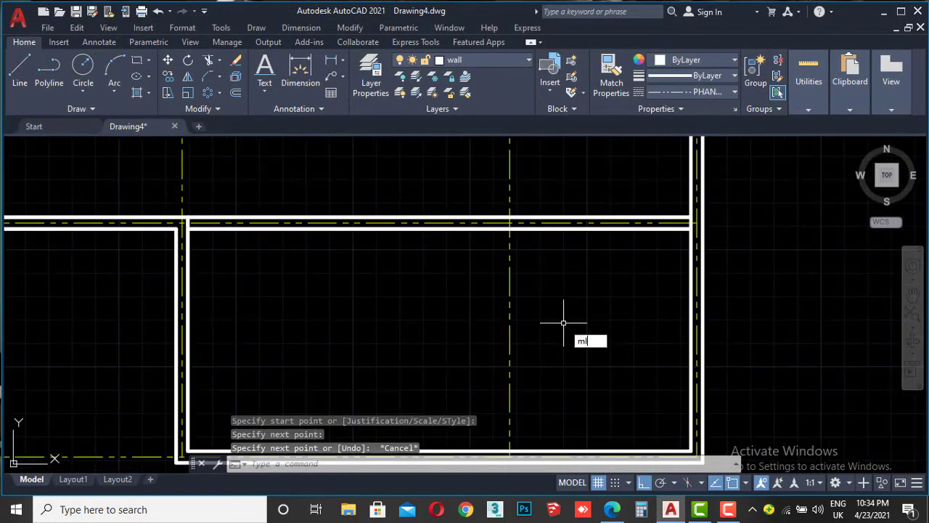
key(Return)
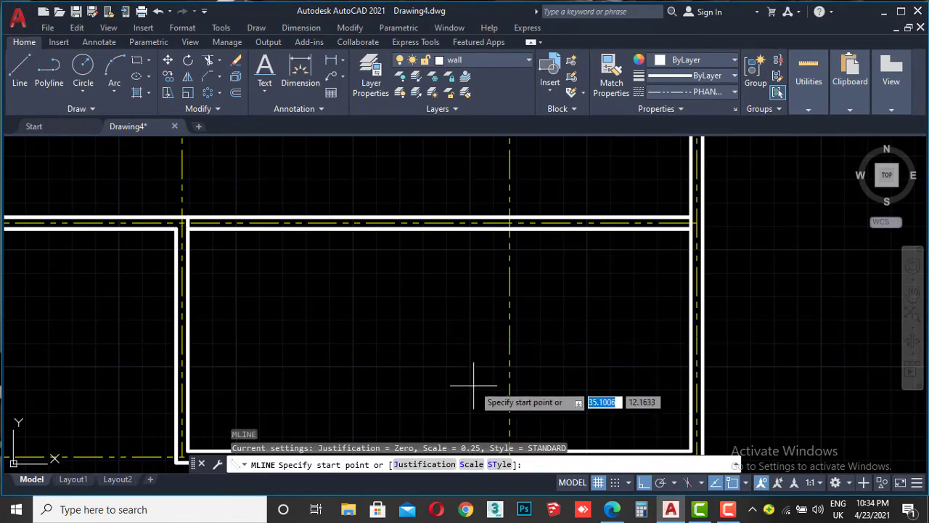
middle_drag(477, 405, 477, 334)
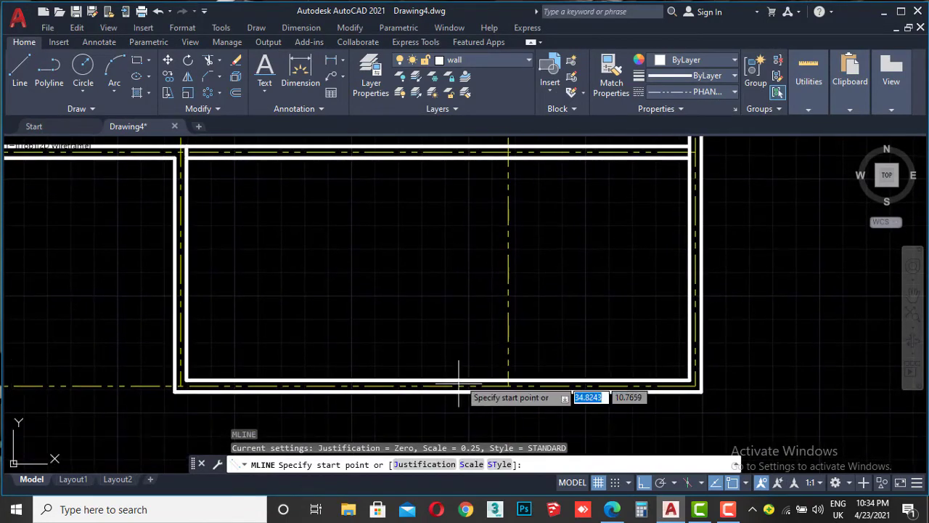
click(441, 465)
click(434, 465)
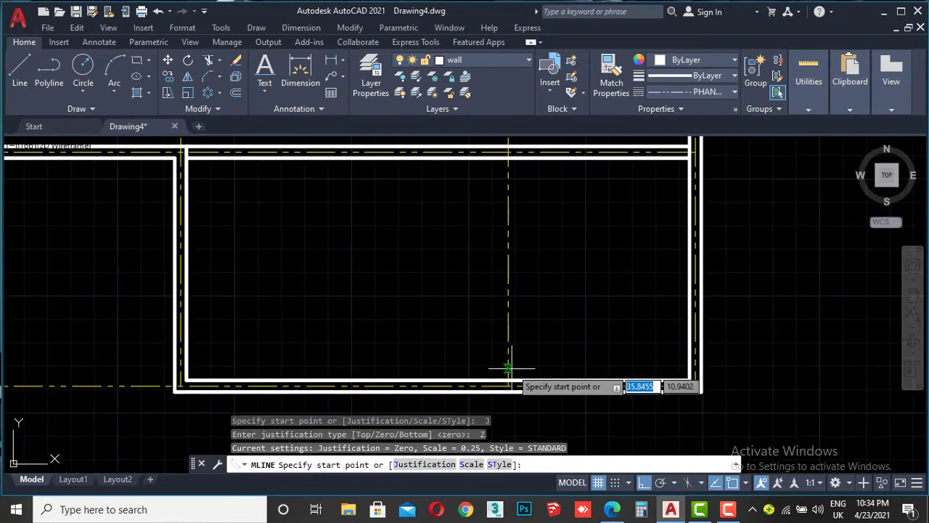
scroll(508, 367, up, 2)
click(498, 400)
middle_drag(498, 400, 494, 356)
scroll(492, 267, down, 3)
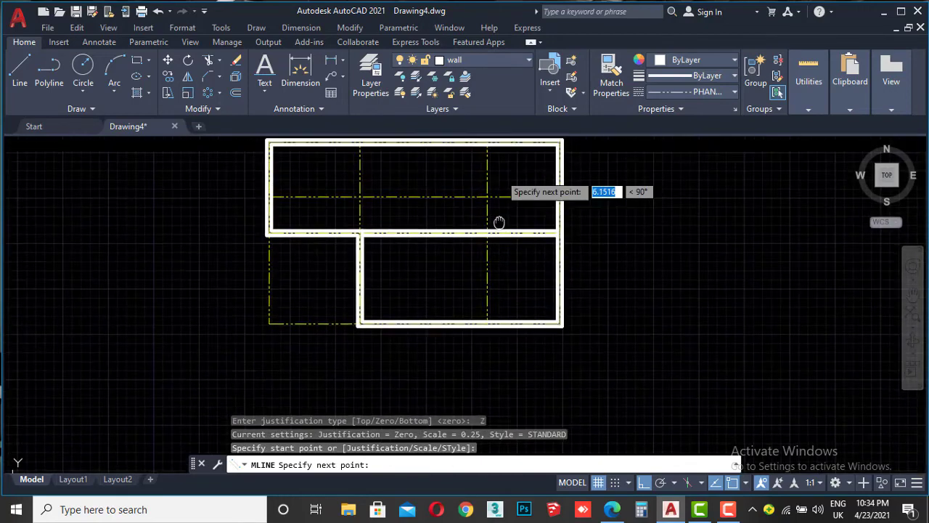
middle_drag(504, 193, 484, 287)
scroll(483, 286, up, 5)
click(472, 178)
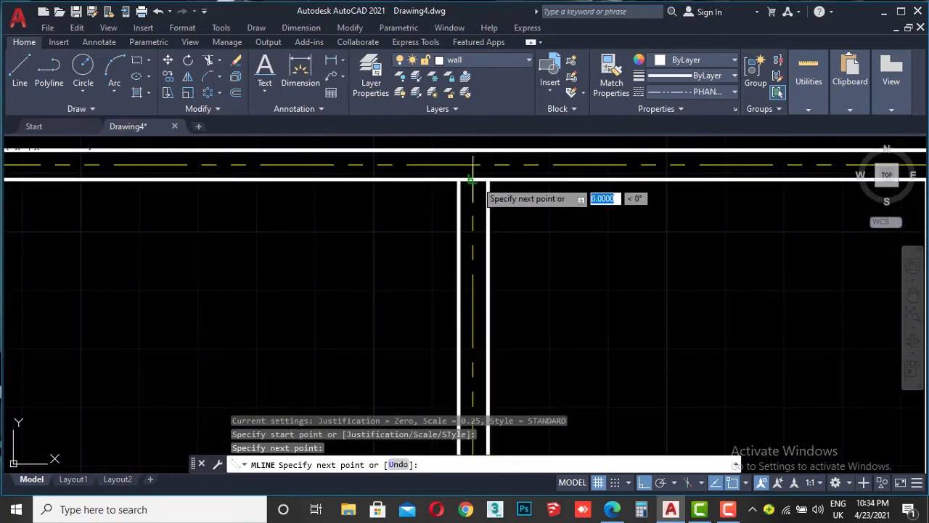
key(Return)
scroll(536, 356, down, 3)
scroll(536, 356, down, 2)
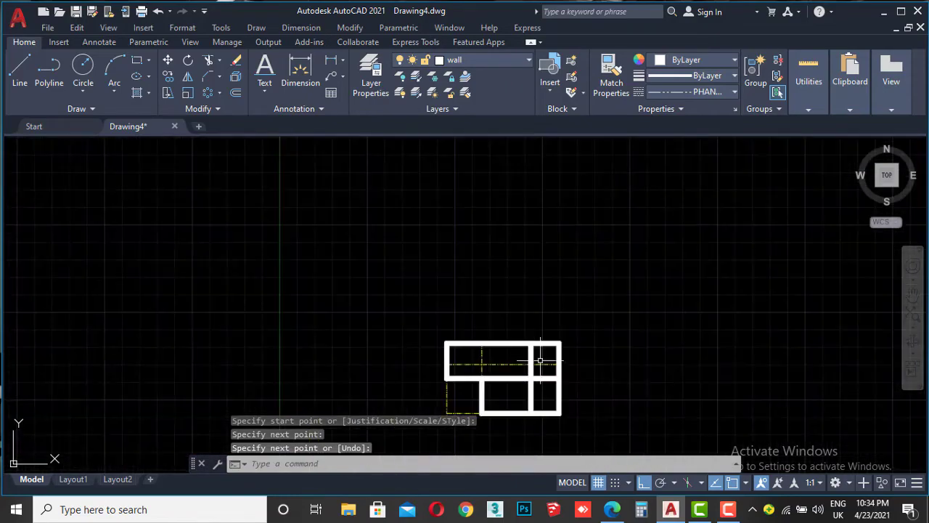
scroll(520, 354, up, 3)
Check the PDF floor plan, then delete the right vertical interior wall.
click(614, 509)
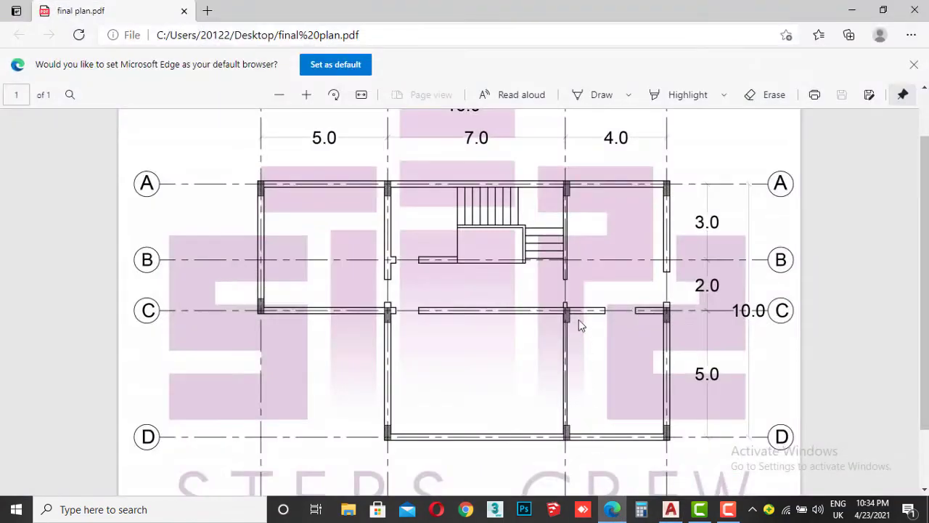
scroll(566, 254, up, 1)
scroll(565, 262, down, 1)
click(612, 509)
scroll(525, 376, up, 3)
scroll(436, 328, up, 2)
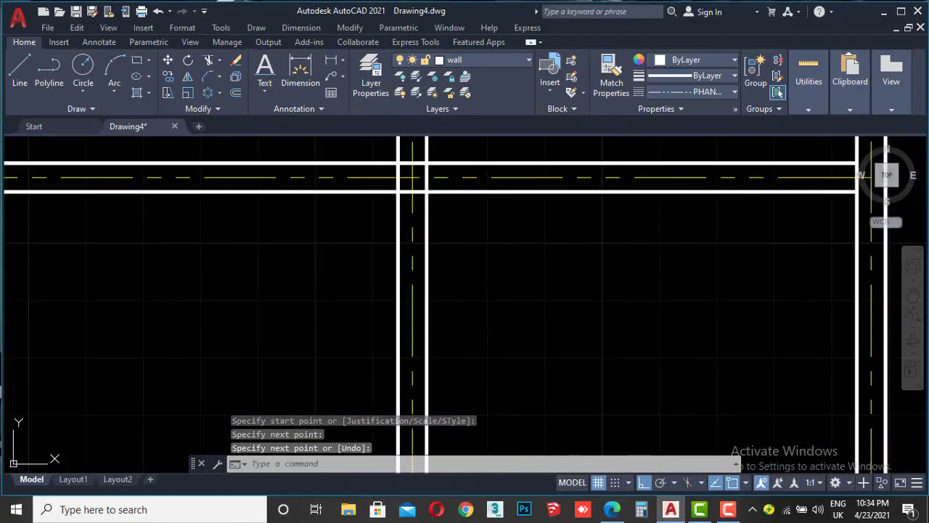
click(423, 332)
click(465, 332)
key(Delete)
scroll(464, 332, down, 5)
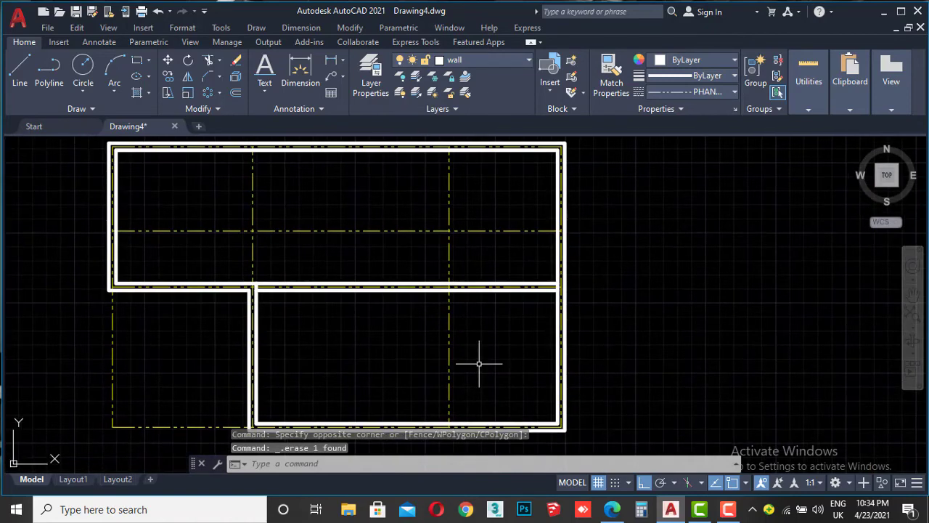
middle_drag(272, 261, 303, 283)
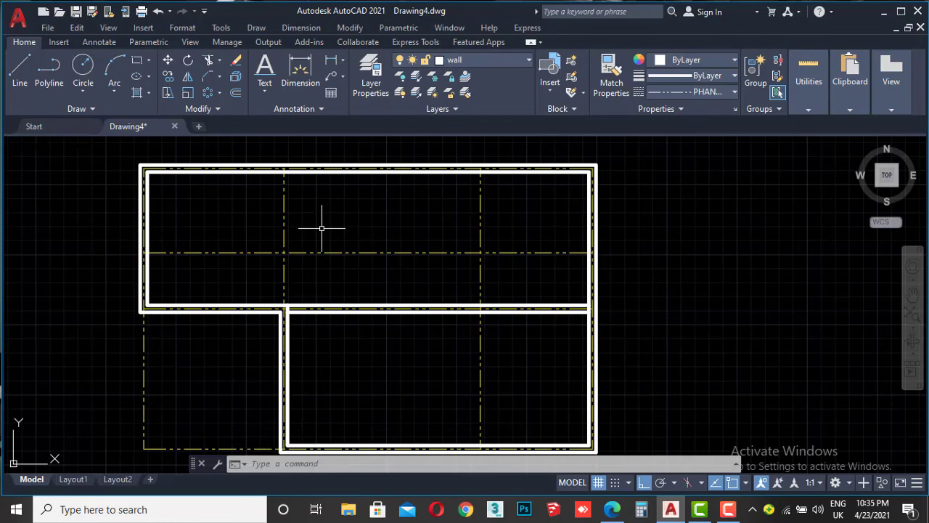
text(e)
key(Return)
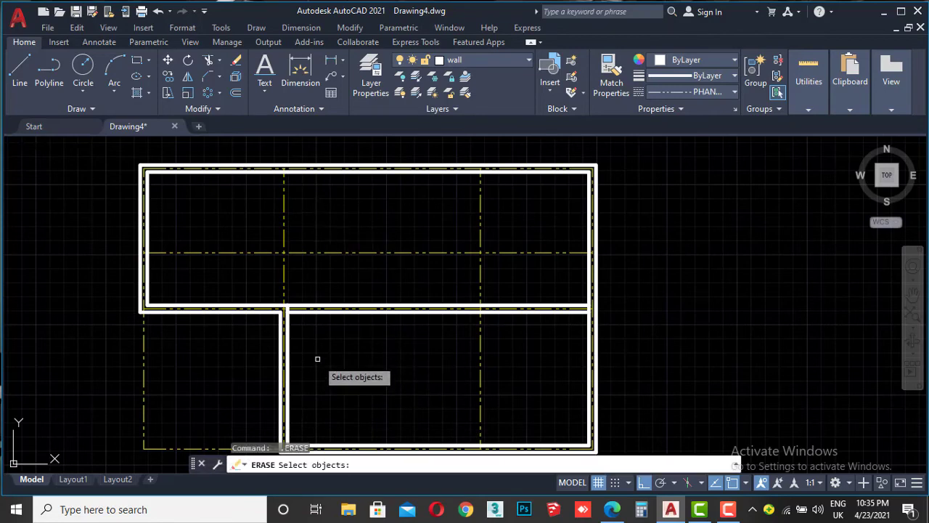
key(Escape)
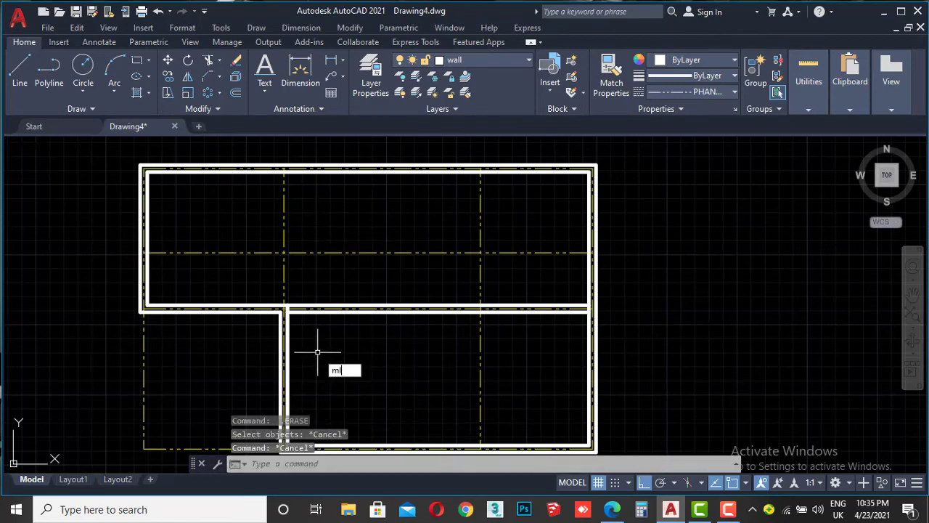
Draw a Zero-justified interior wall on the left inner axis from the middle wall to the top wall.
key(Return)
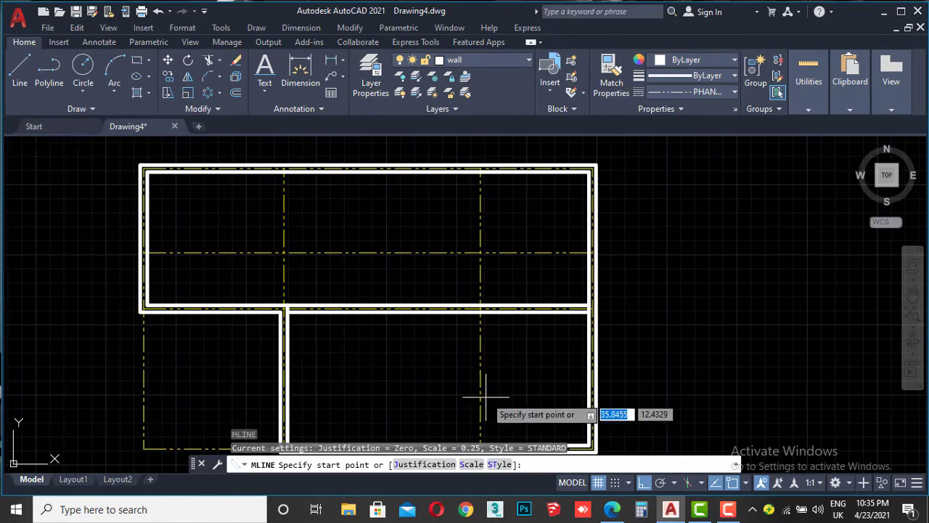
click(432, 465)
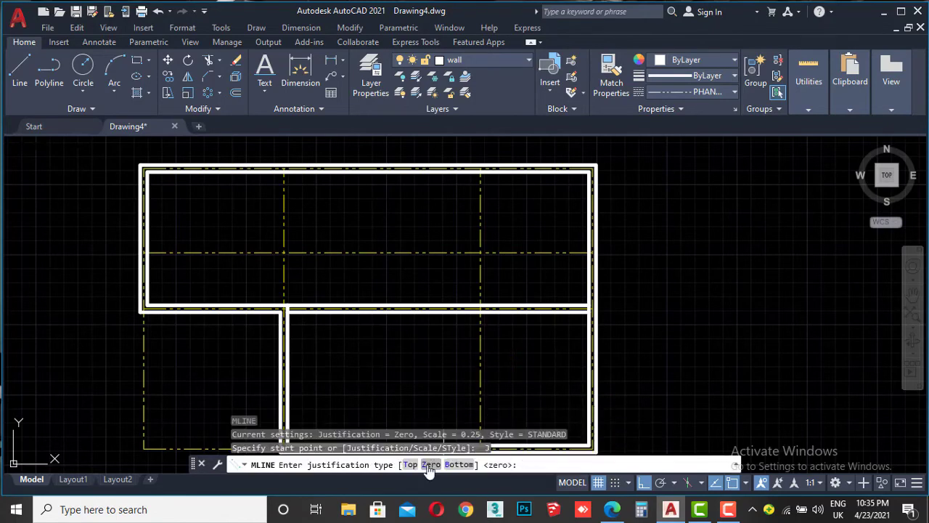
click(430, 464)
scroll(305, 280, up, 3)
scroll(312, 284, up, 2)
scroll(305, 276, up, 2)
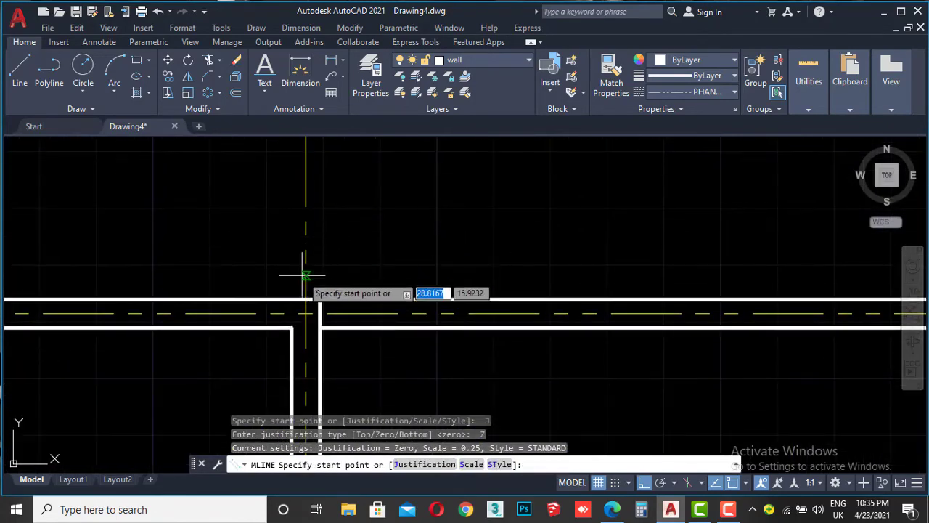
click(305, 312)
scroll(311, 176, down, 3)
scroll(319, 283, down, 1)
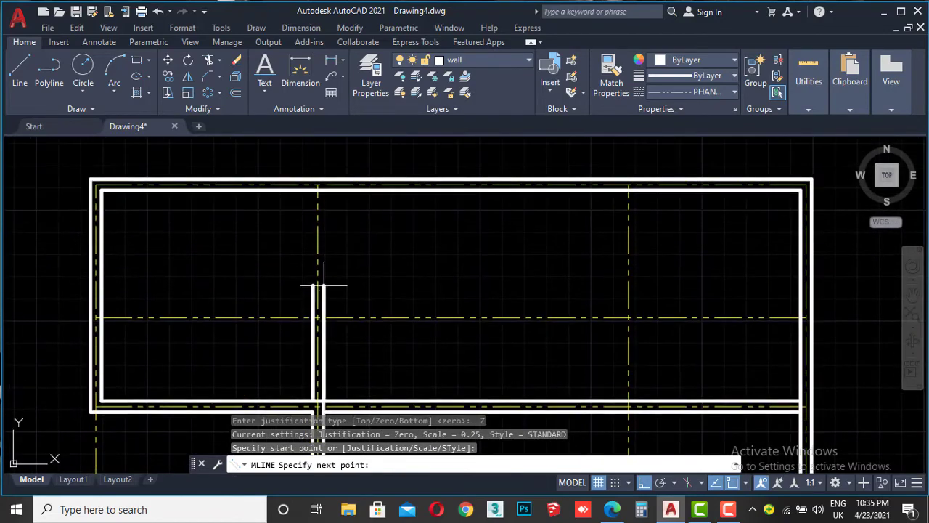
click(318, 191)
key(Escape)
scroll(441, 248, down, 4)
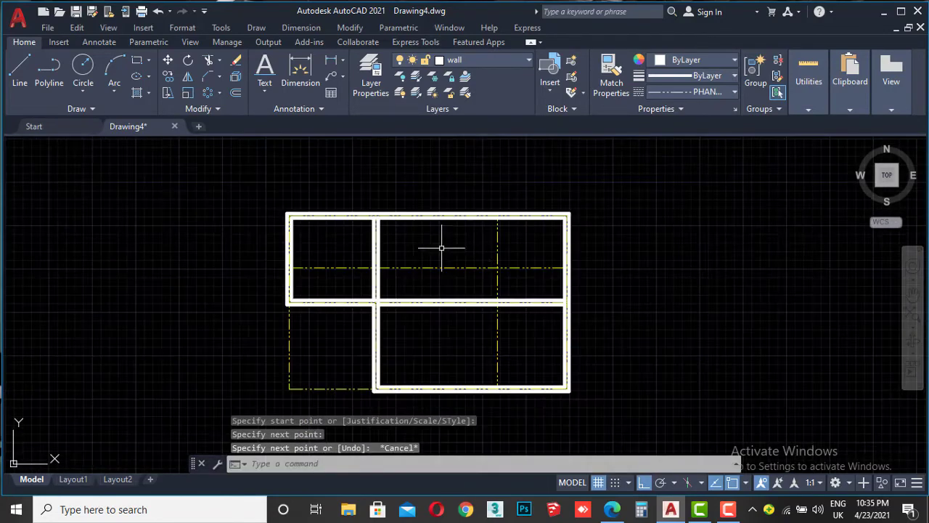
scroll(461, 258, up, 4)
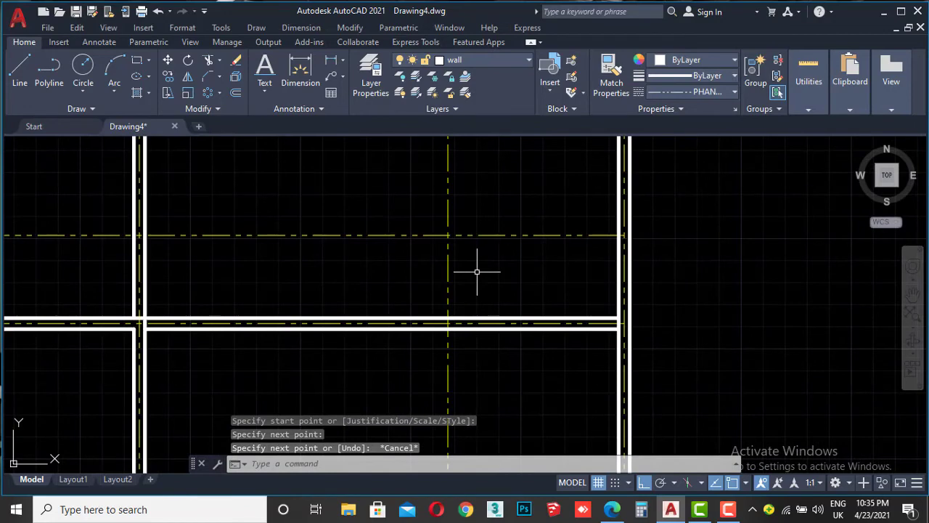
Start another multiline wall with scale 0.15 and Zero justification.
text(n)
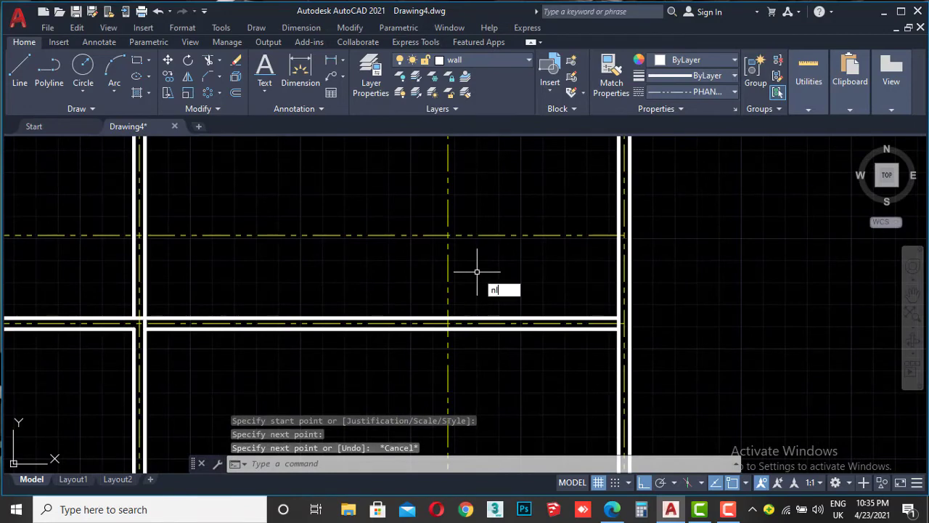
text(l)
key(BackSpace)
key(BackSpace)
key(Return)
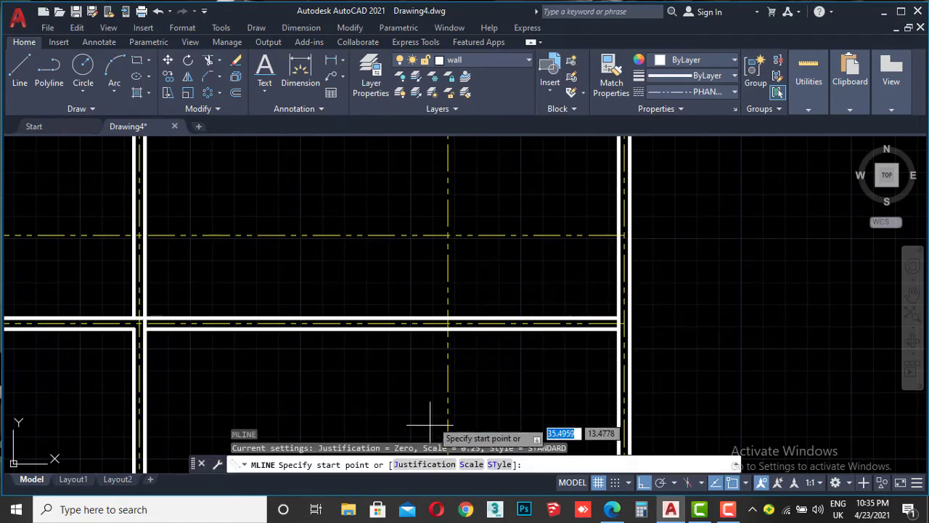
click(470, 465)
text(0.15)
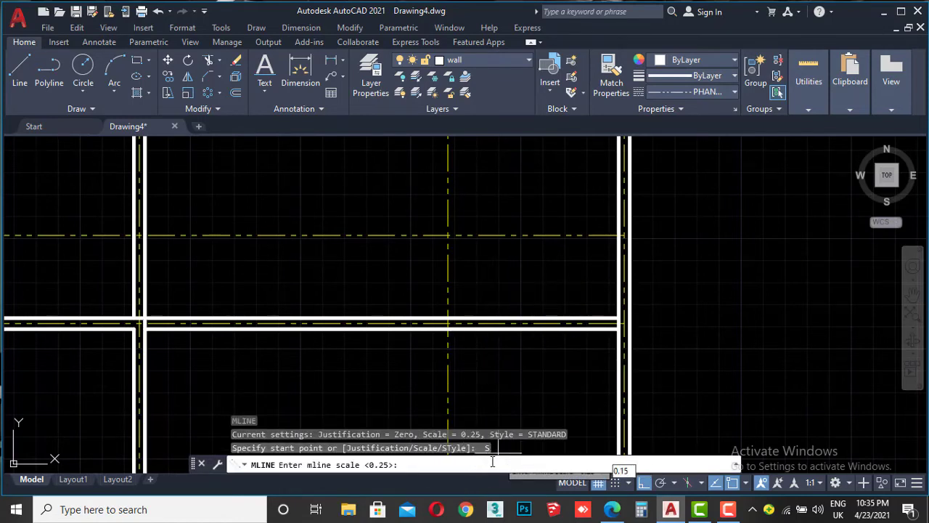
key(Return)
click(442, 465)
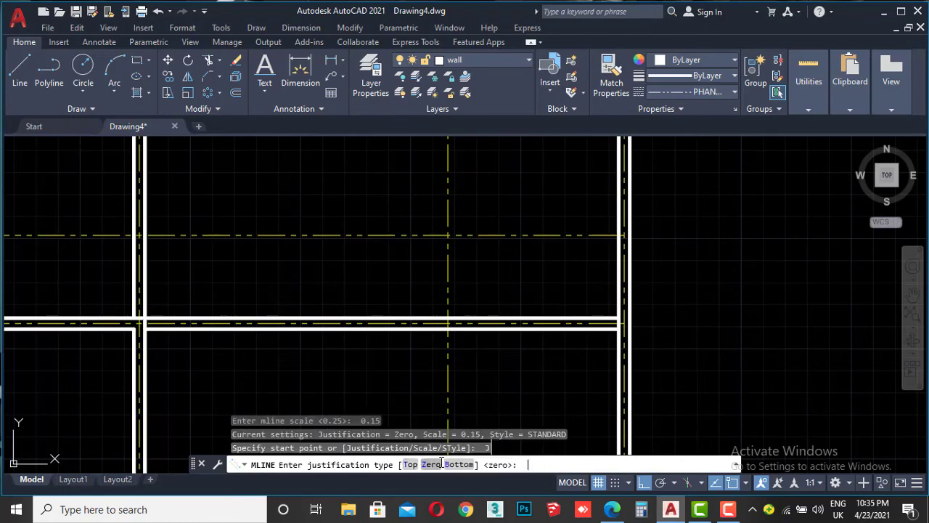
click(442, 465)
scroll(457, 312, down, 3)
scroll(453, 284, down, 2)
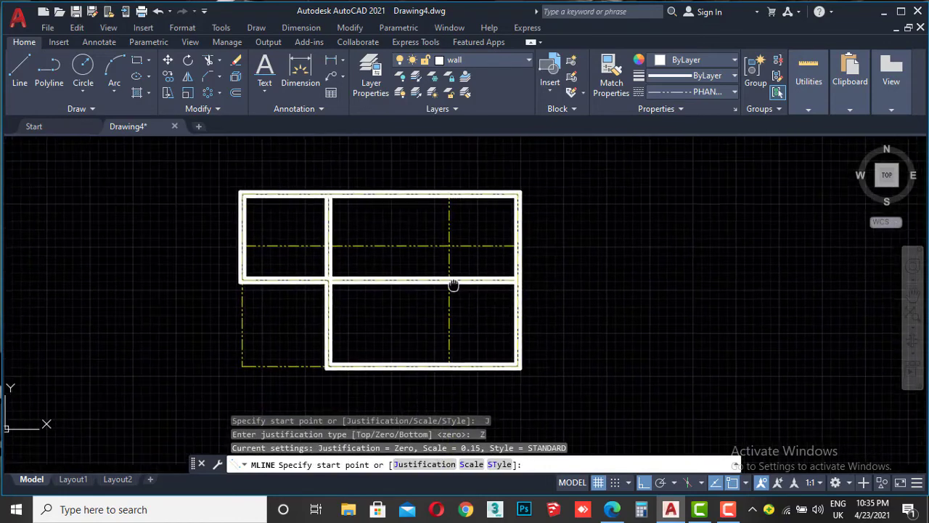
scroll(446, 375, up, 4)
scroll(446, 361, up, 3)
Draw the 0.15 wall on the right inner axis from the bottom wall to the top wall.
click(446, 361)
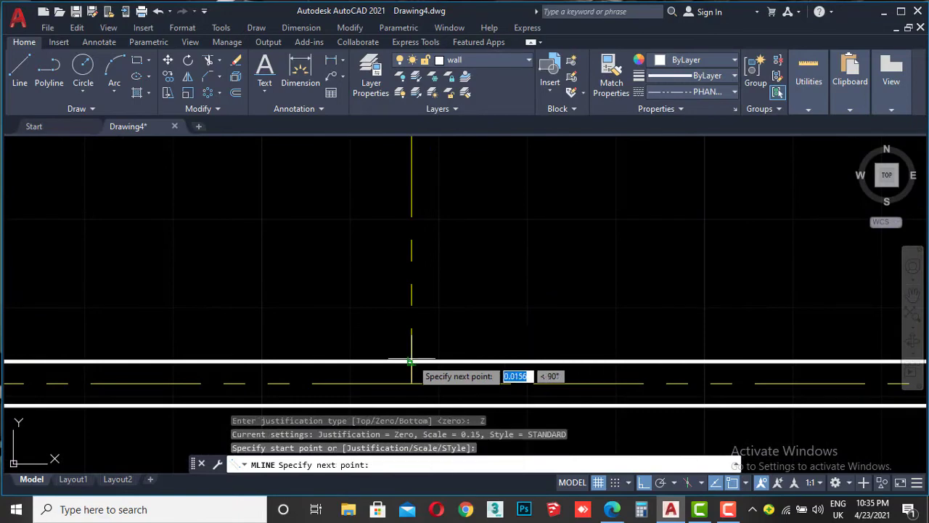
scroll(428, 356, down, 3)
mouse_move(415, 247)
middle_down()
mouse_move(414, 195)
mouse_move(432, 307)
mouse_move(436, 266)
mouse_move(435, 280)
mouse_move(447, 267)
middle_up()
scroll(447, 267, up, 2)
scroll(448, 265, up, 2)
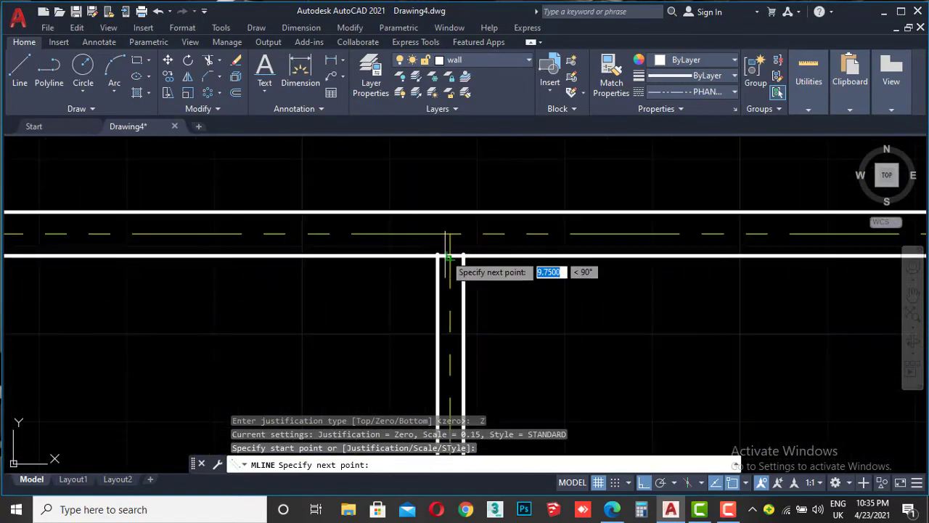
click(450, 258)
key(Escape)
scroll(598, 244, down, 3)
scroll(557, 303, down, 2)
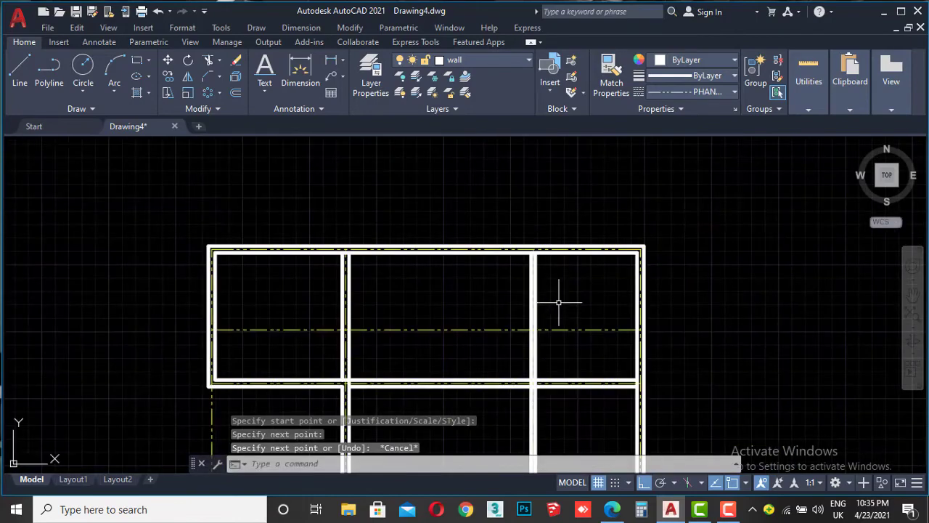
scroll(535, 244, up, 2)
scroll(518, 313, up, 4)
scroll(518, 313, down, 2)
scroll(517, 313, down, 2)
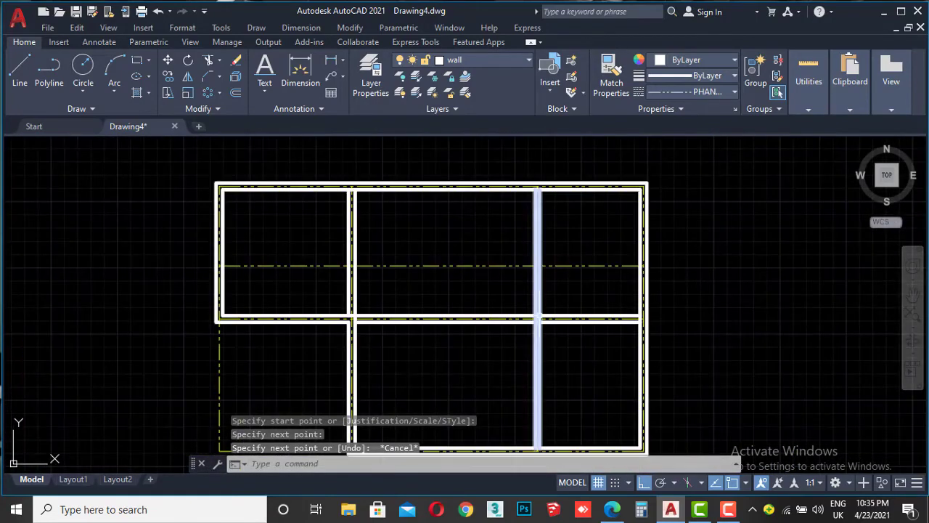
scroll(514, 277, up, 4)
scroll(472, 285, down, 2)
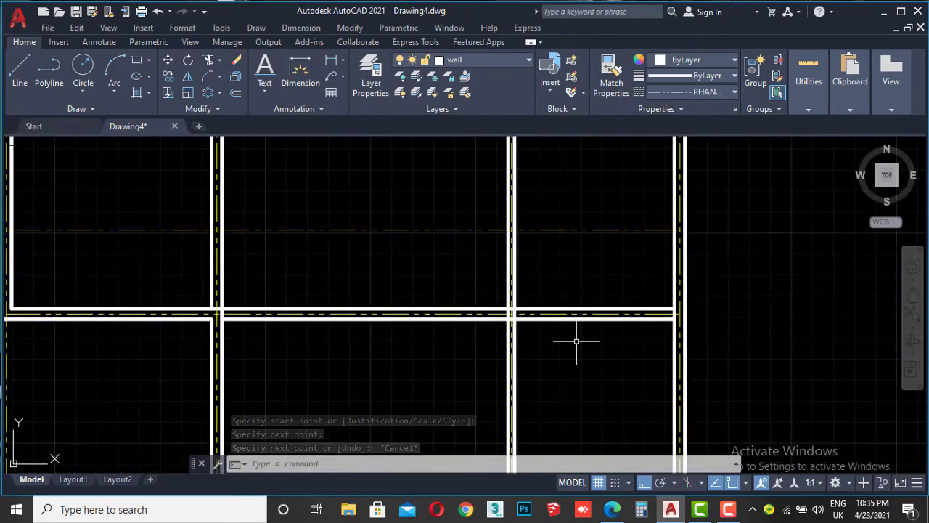
click(613, 512)
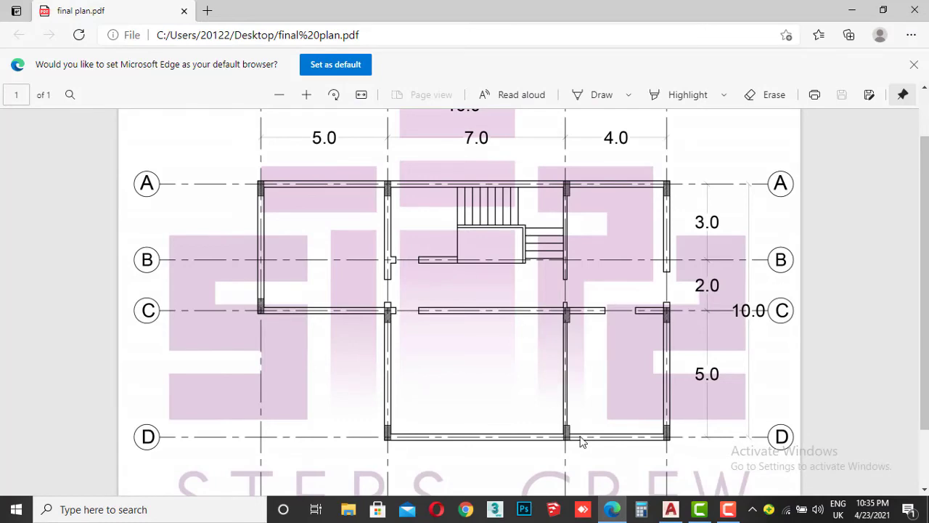
Select all the wall multilines in Drawing4 and explode them into separate lines.
click(613, 511)
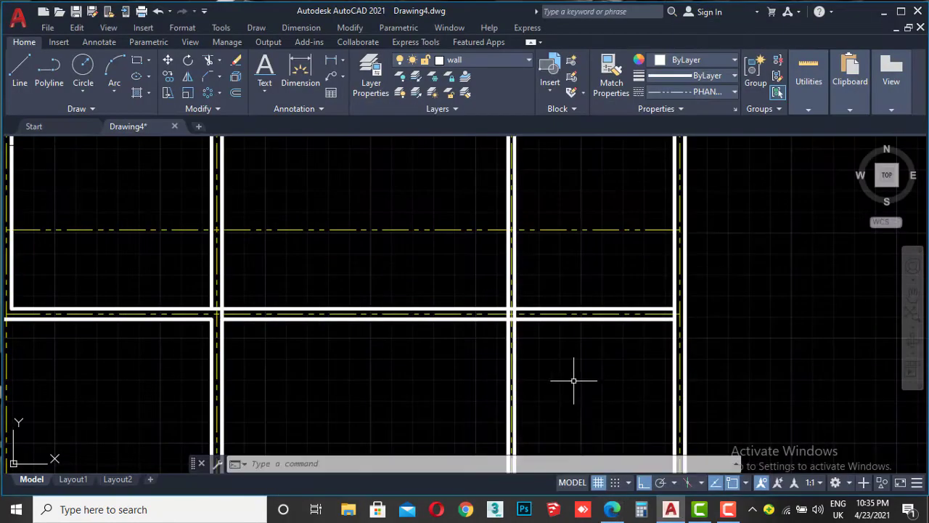
scroll(481, 276, up, 4)
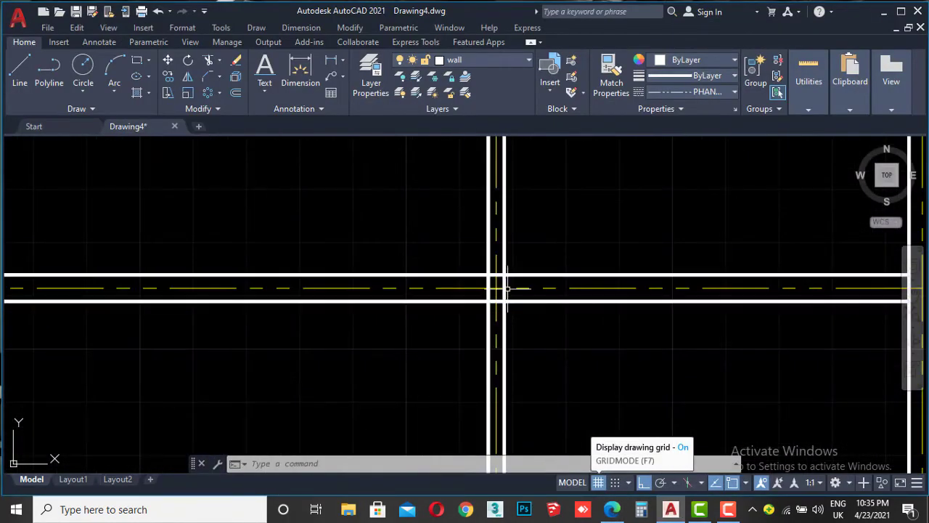
scroll(485, 258, up, 6)
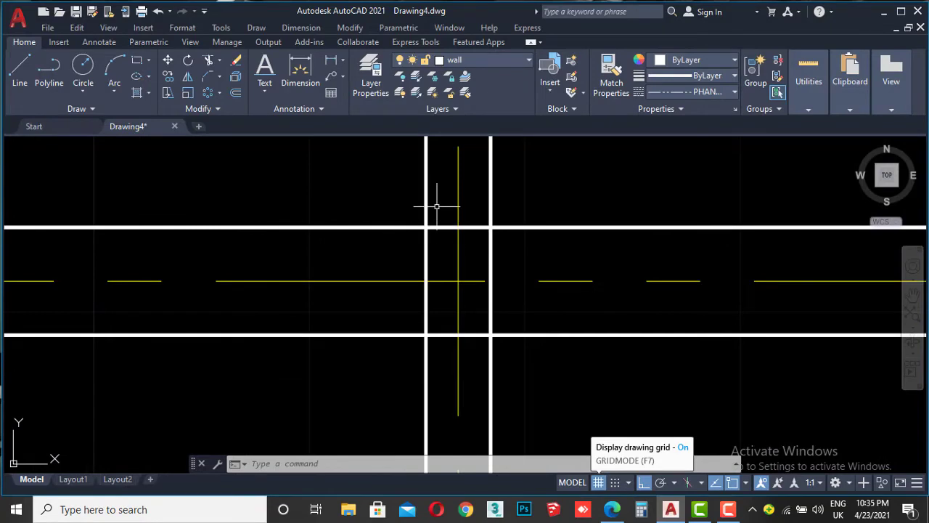
click(400, 245)
scroll(415, 254, down, 5)
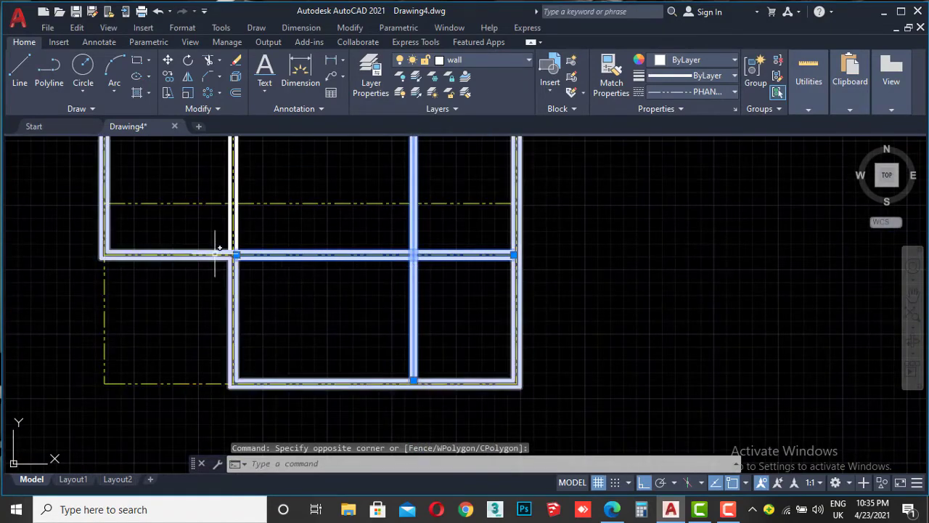
scroll(216, 249, up, 5)
click(227, 274)
click(295, 249)
click(313, 214)
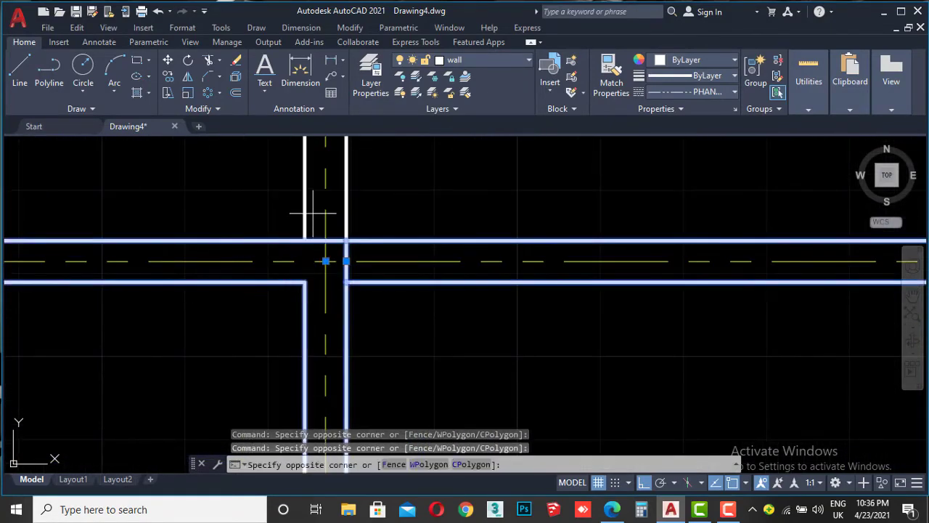
click(313, 213)
scroll(326, 250, down, 2)
scroll(392, 239, down, 3)
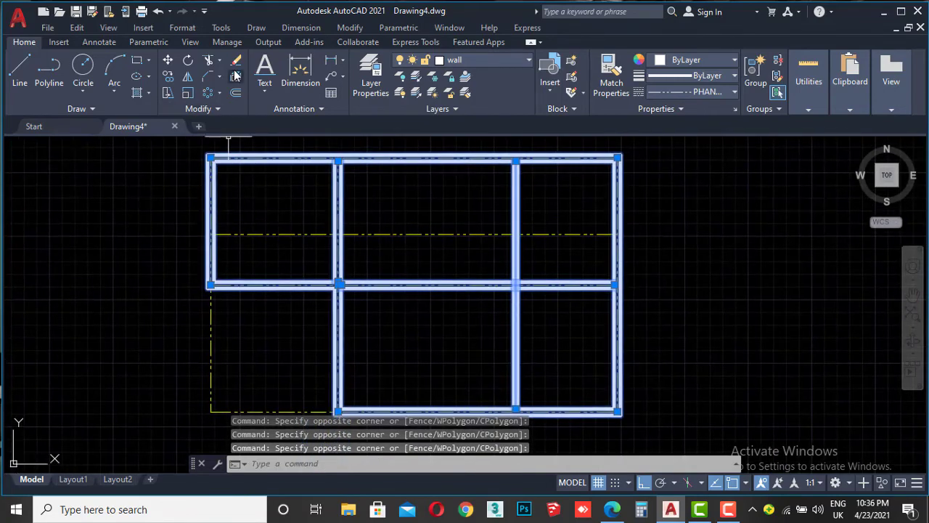
click(236, 77)
scroll(334, 147, up, 6)
text(TR)
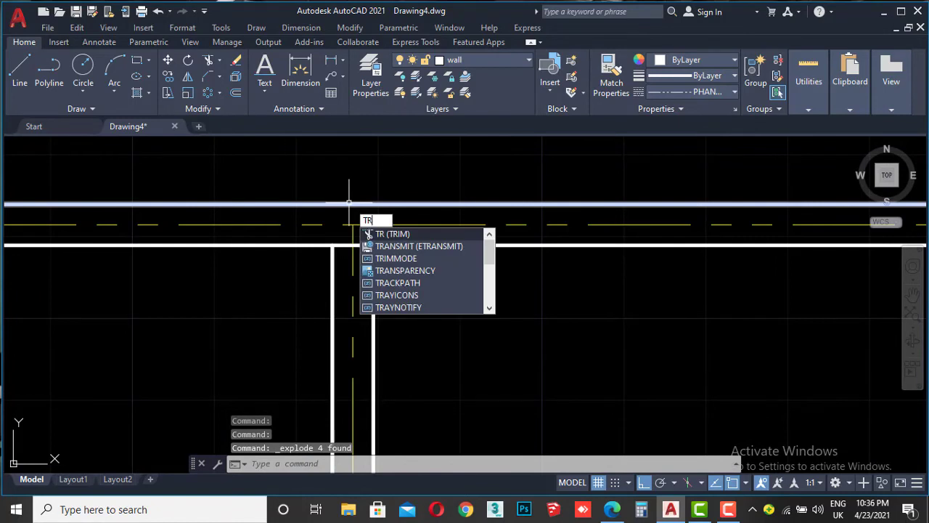
Start Trim and fence-trim the crossing wall lines at the first four interior junctions.
key(Return)
scroll(361, 279, up, 4)
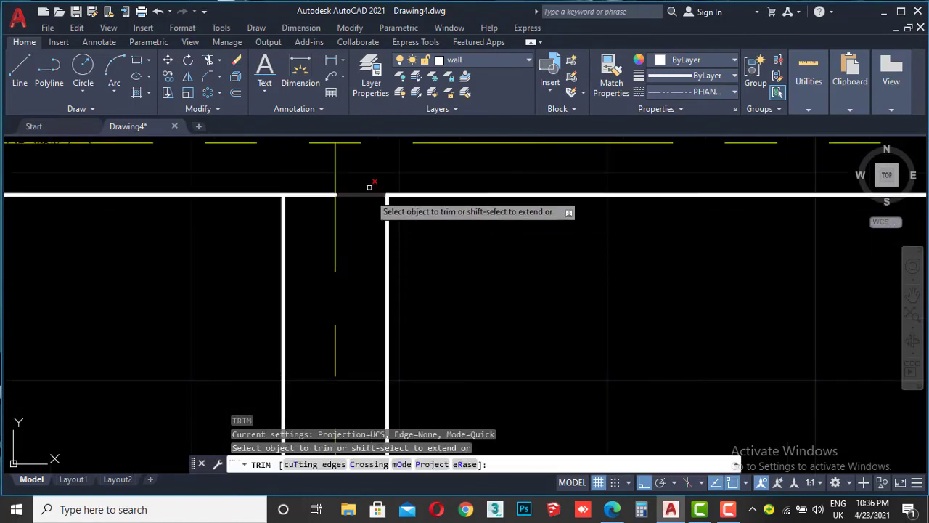
click(367, 192)
key(Return)
click(309, 166)
key(Return)
scroll(339, 240, down, 5)
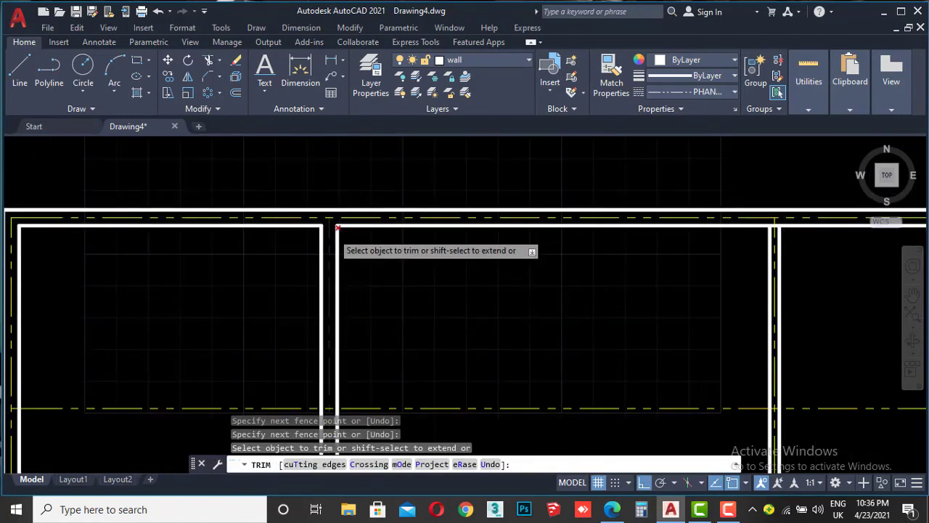
middle_drag(440, 319, 417, 295)
scroll(496, 226, up, 5)
scroll(494, 227, up, 5)
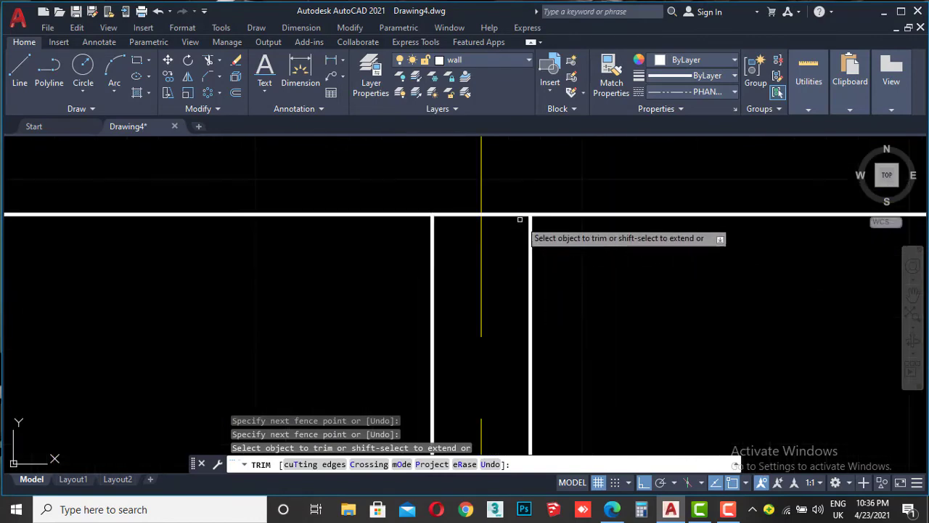
click(509, 216)
key(Return)
scroll(441, 218, down, 1)
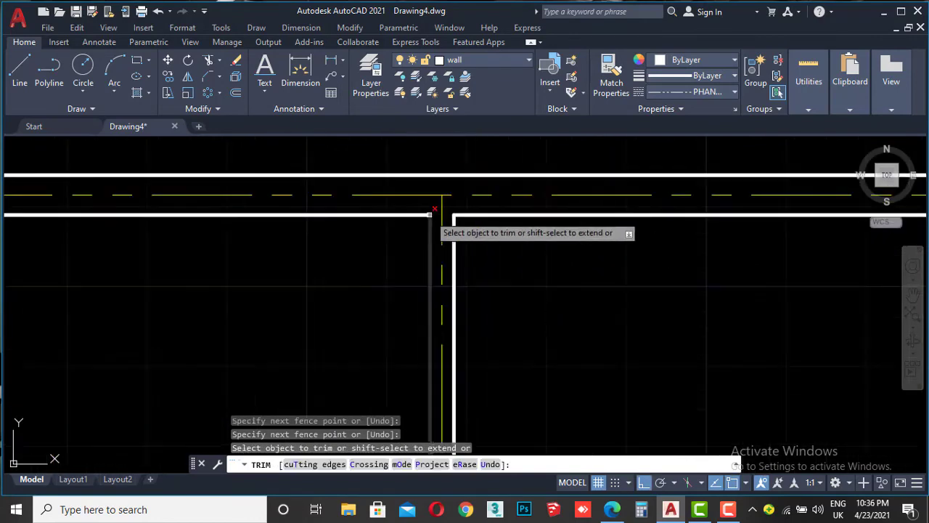
scroll(477, 312, down, 3)
scroll(432, 193, up, 3)
scroll(535, 291, up, 3)
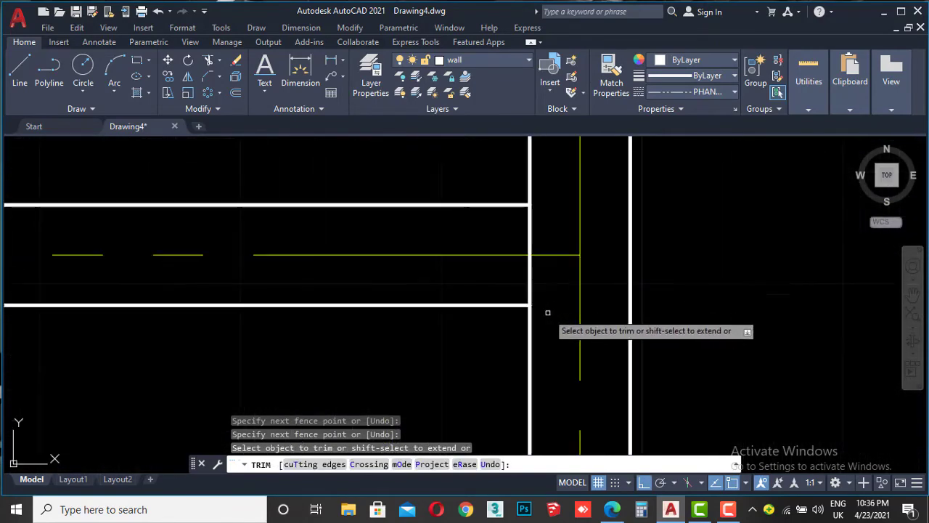
click(545, 286)
key(Return)
click(538, 227)
key(Return)
Fence-cut the wall pieces inside the next central and lower junctions, including a leftover short line.
scroll(501, 232, down, 3)
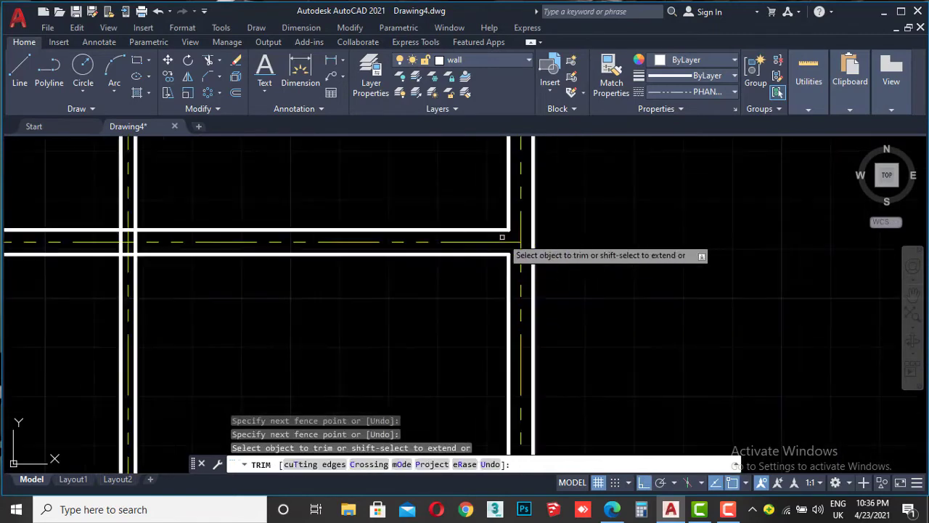
scroll(382, 270, up, 1)
scroll(412, 267, up, 4)
click(425, 253)
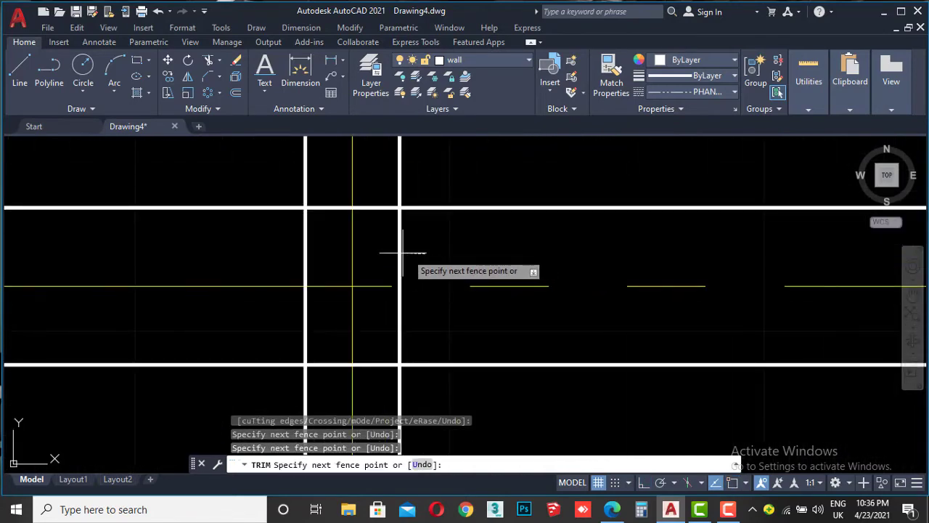
click(383, 254)
key(Return)
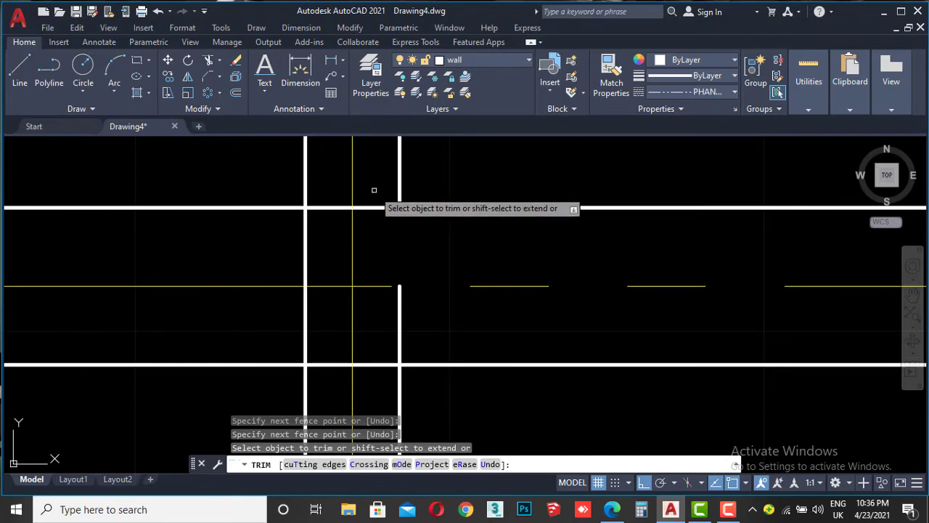
click(374, 189)
click(356, 222)
key(Return)
click(334, 185)
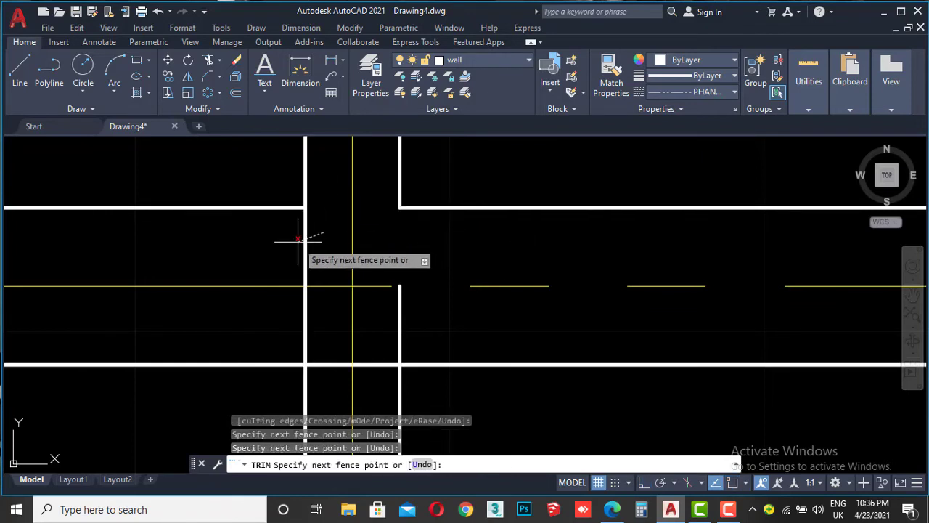
click(308, 239)
key(Return)
middle_drag(448, 332, 428, 269)
click(399, 260)
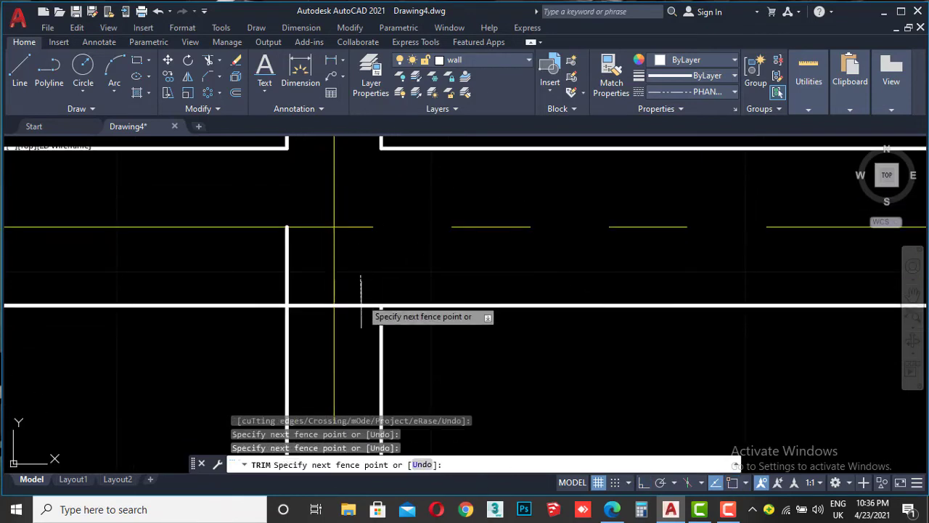
click(350, 314)
key(Return)
click(315, 322)
key(Return)
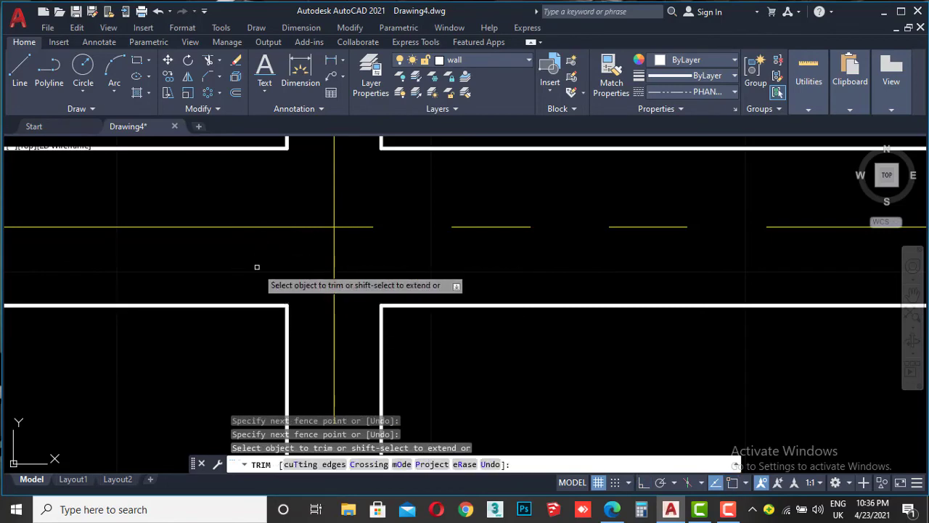
Trim the remaining horizontal and vertical wall pieces at the last junctions.
scroll(390, 254, down, 6)
scroll(438, 348, down, 2)
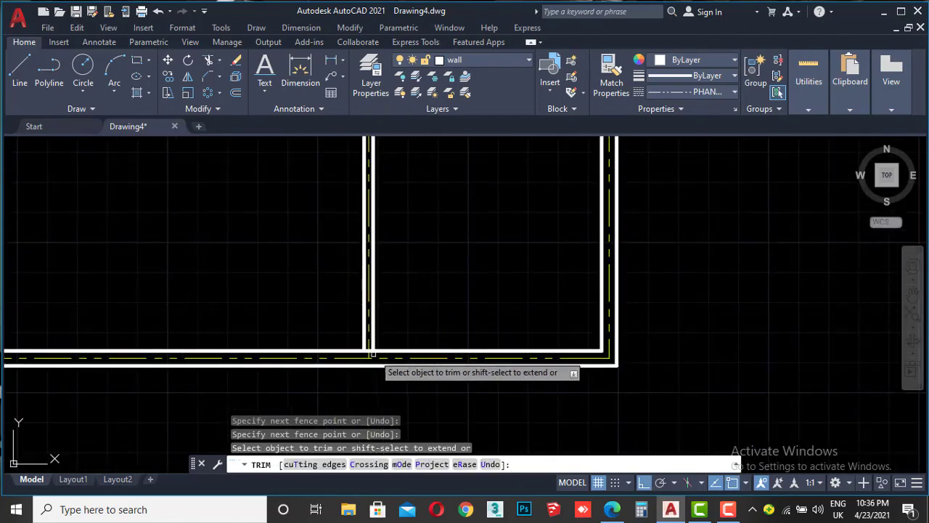
scroll(383, 364, up, 4)
click(369, 327)
click(356, 367)
key(Return)
click(334, 335)
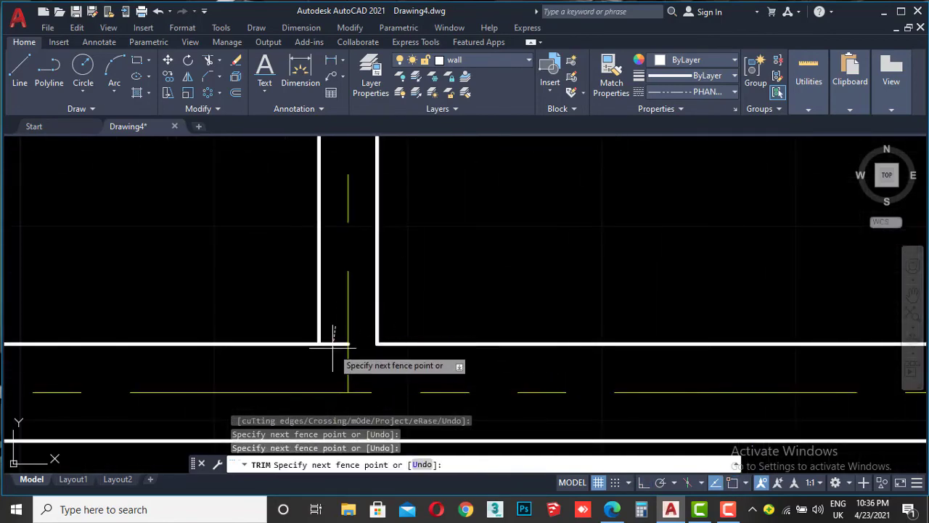
click(372, 331)
key(Return)
scroll(327, 320, down, 5)
middle_drag(315, 305, 473, 290)
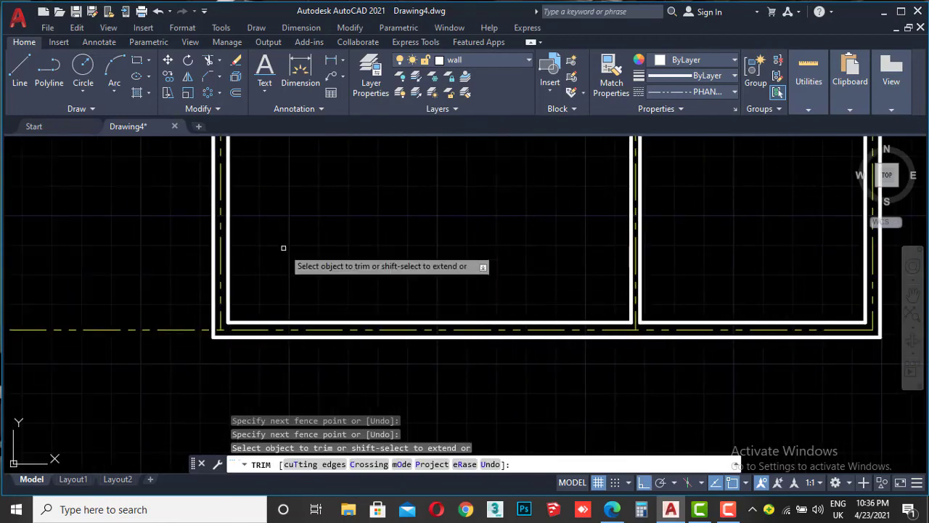
scroll(326, 237, up, 2)
scroll(321, 297, up, 2)
scroll(307, 276, up, 2)
click(307, 276)
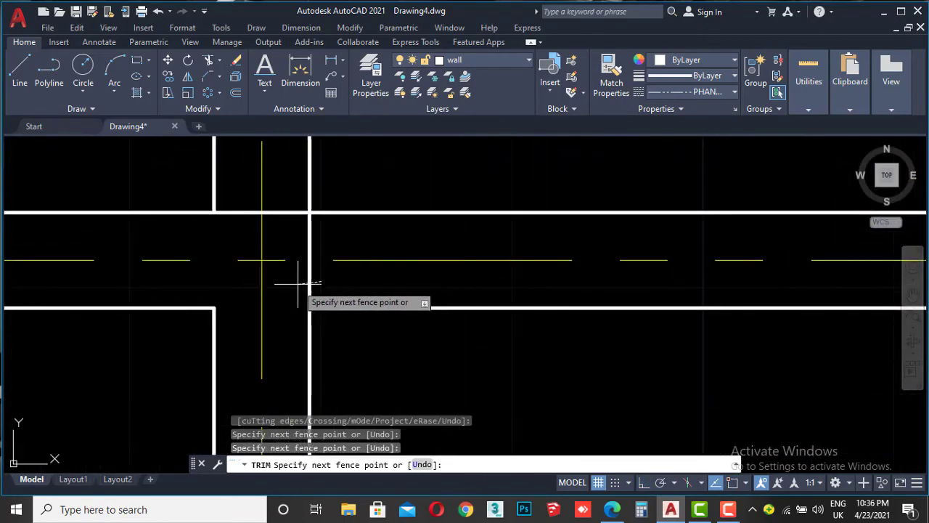
click(316, 273)
key(Return)
click(307, 245)
key(Return)
click(293, 190)
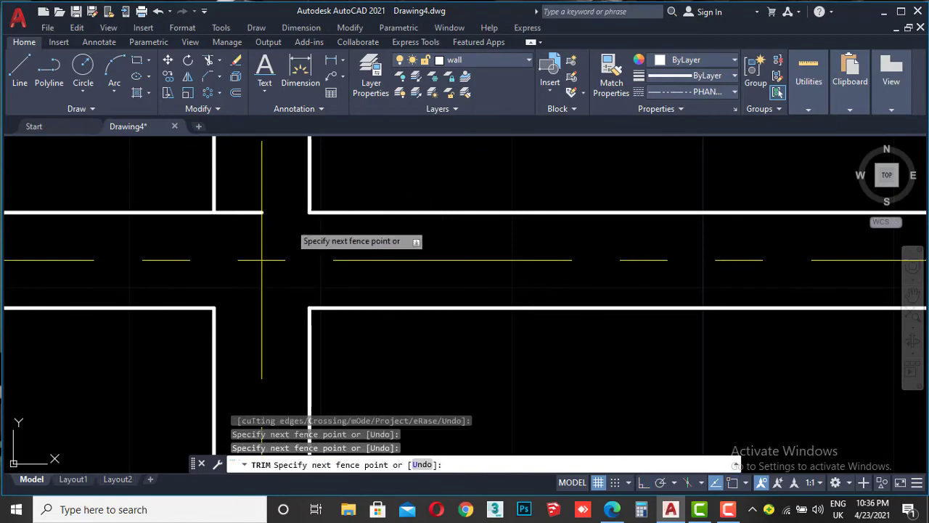
click(245, 191)
key(Return)
Finish trimming and bring the PDF floor plan back up in Edge.
scroll(247, 232, down, 3)
scroll(363, 249, down, 4)
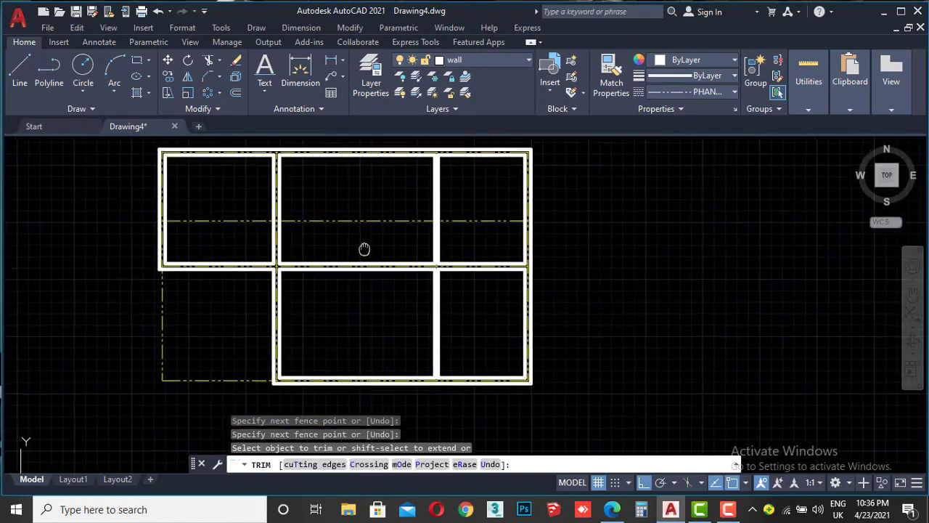
scroll(382, 298, up, 1)
scroll(320, 218, up, 2)
scroll(280, 179, up, 2)
scroll(290, 178, down, 3)
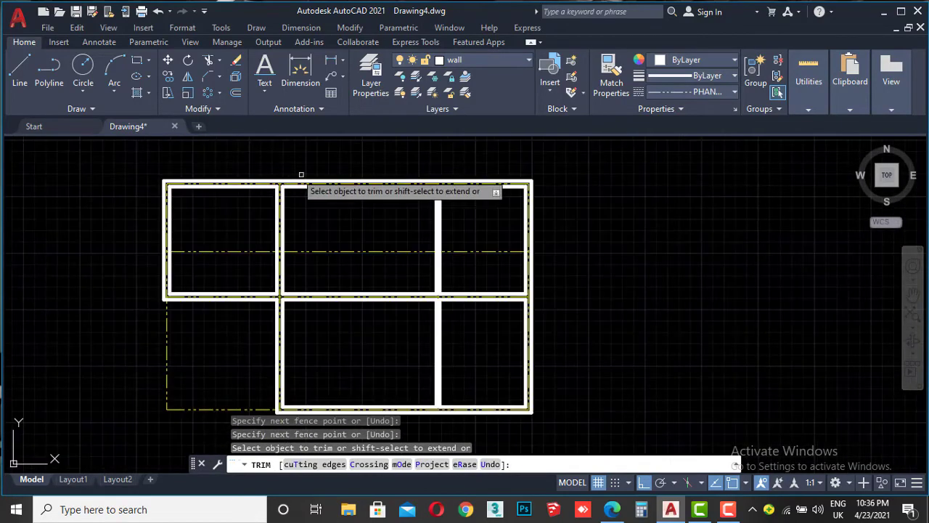
scroll(340, 193, down, 1)
scroll(319, 207, up, 3)
key(Escape)
key(Escape)
scroll(341, 211, down, 2)
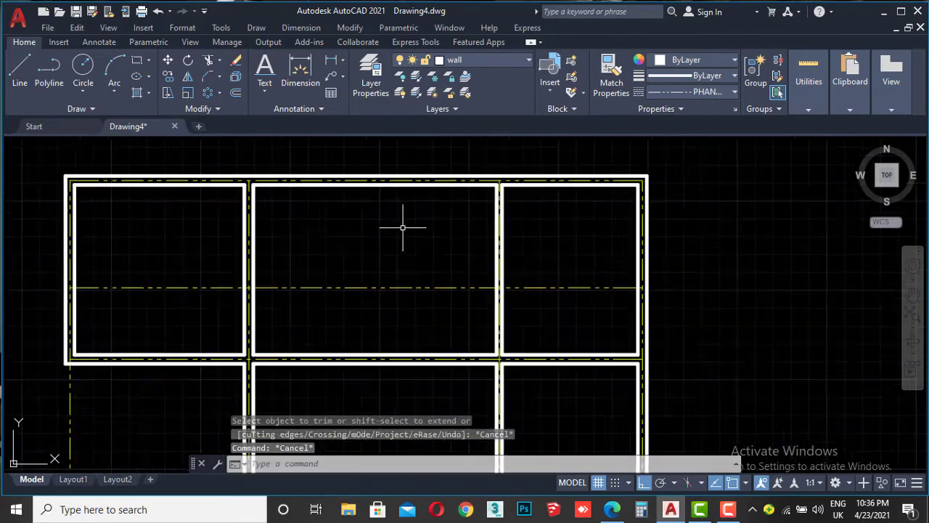
scroll(429, 250, down, 2)
scroll(428, 276, up, 2)
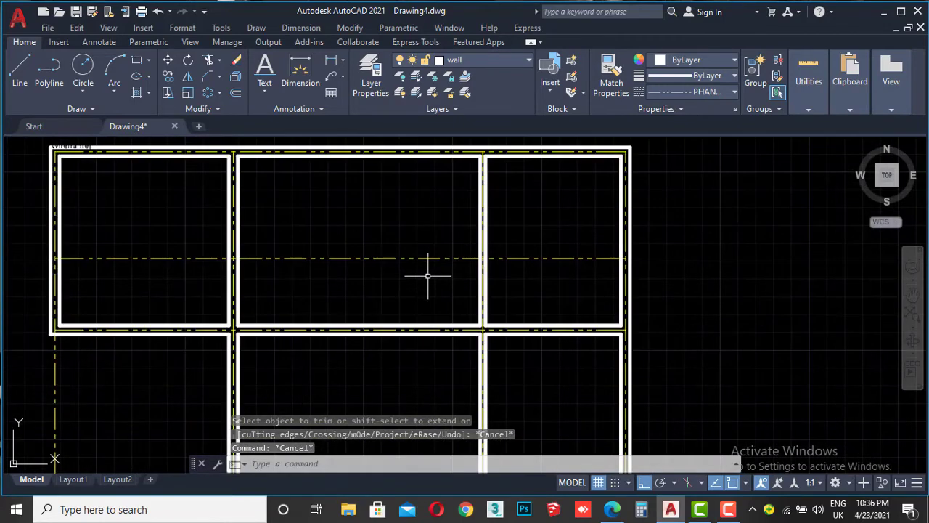
click(612, 509)
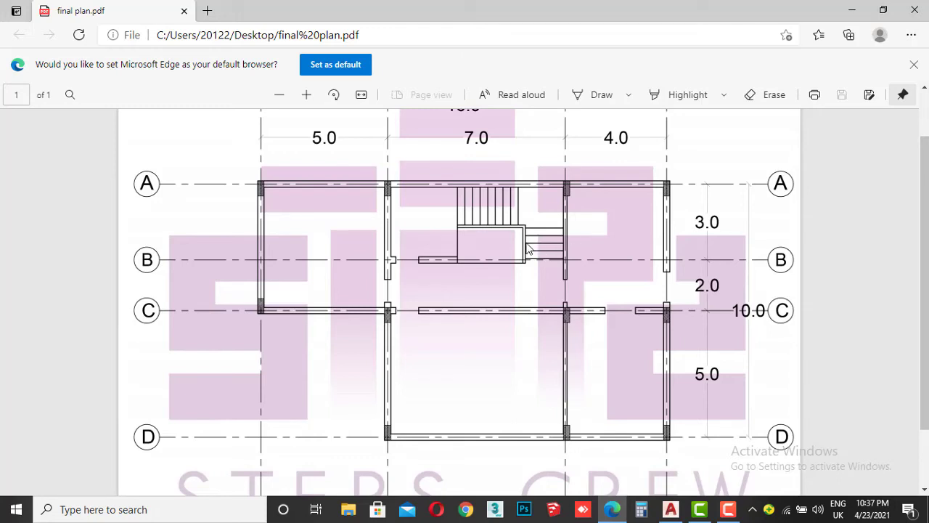
Scroll through the reference floor plan PDF in Edge, then return to Drawing4 in AutoCAD.
scroll(544, 243, up, 1)
scroll(570, 265, down, 1)
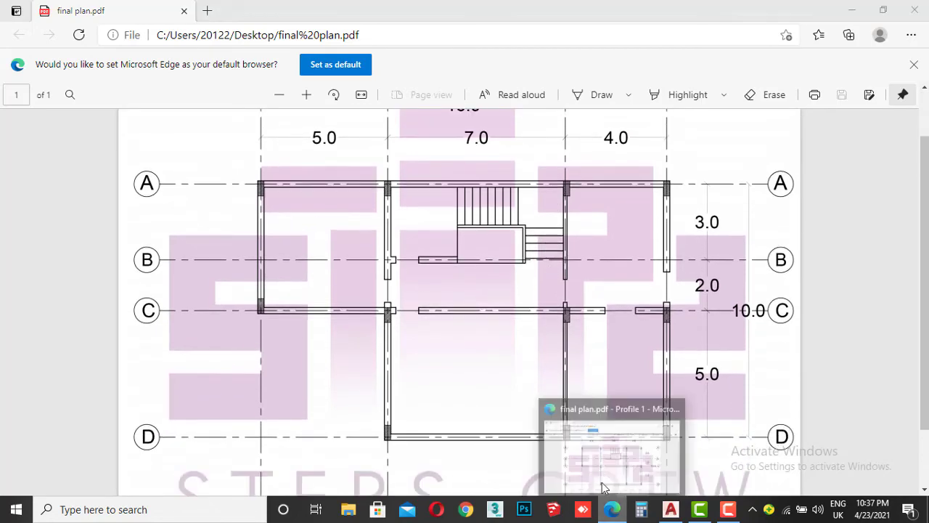
click(602, 486)
In Layer Properties, create layer slem with red colour and 0.25 mm lineweight.
click(379, 79)
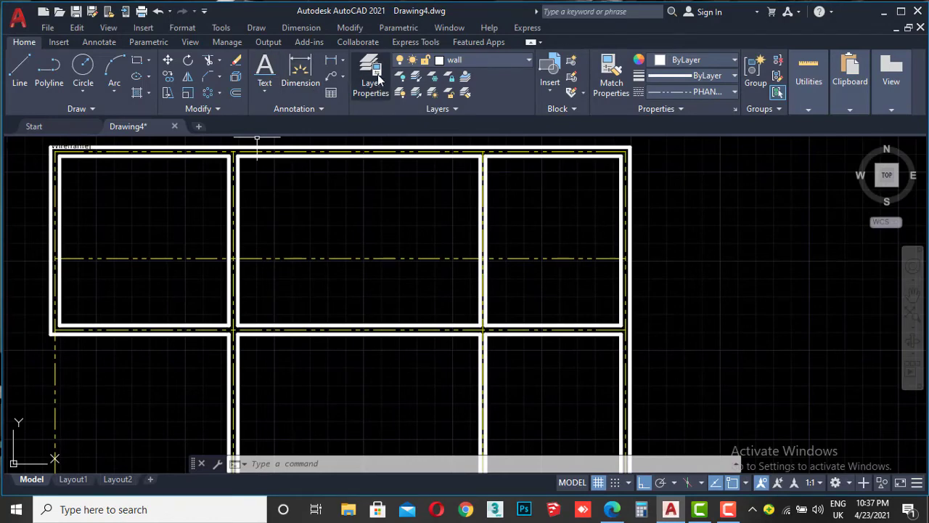
click(142, 65)
text(slem)
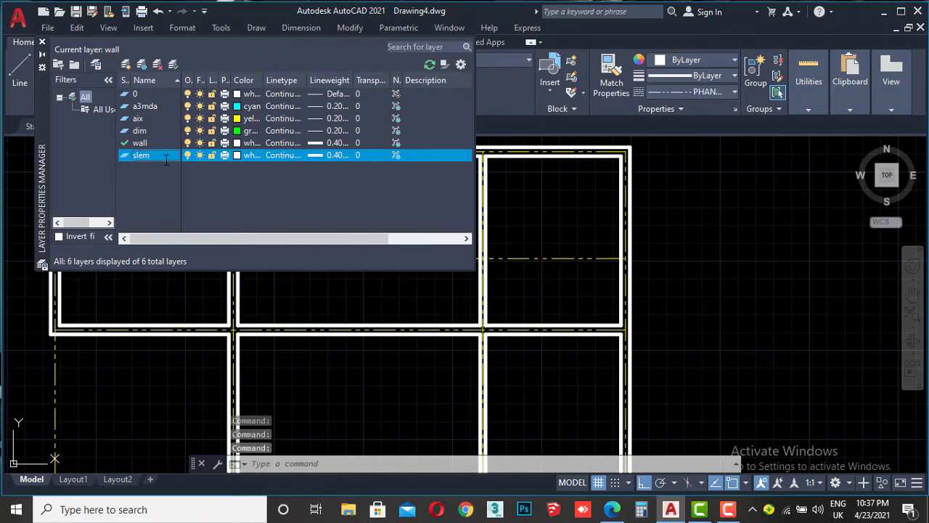
click(237, 155)
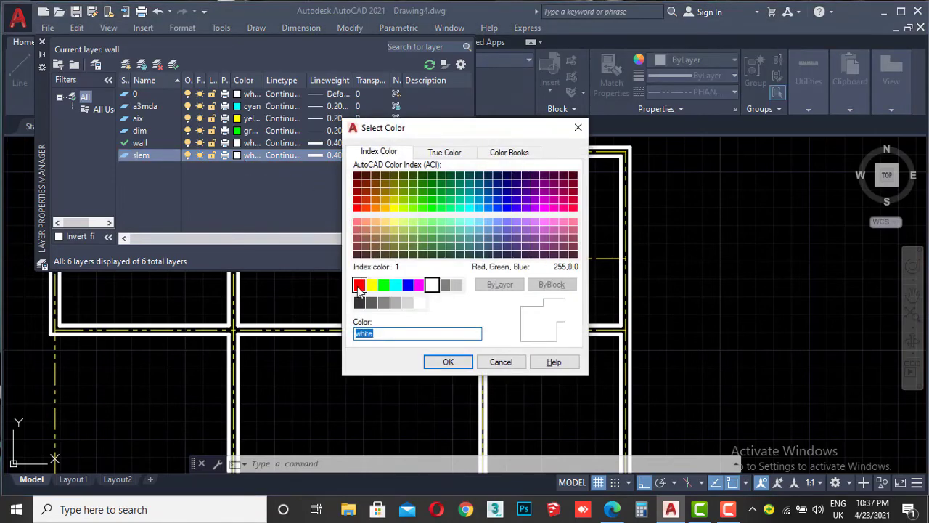
click(358, 286)
click(449, 362)
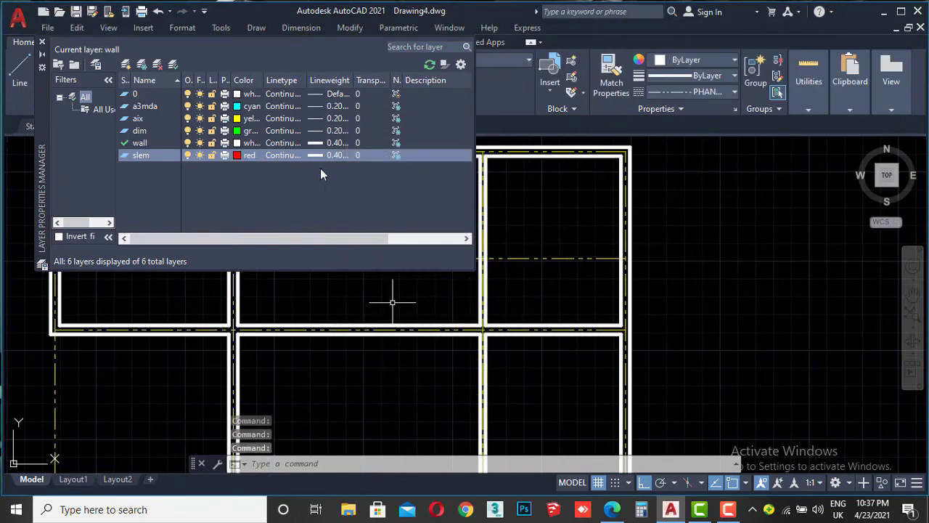
click(314, 156)
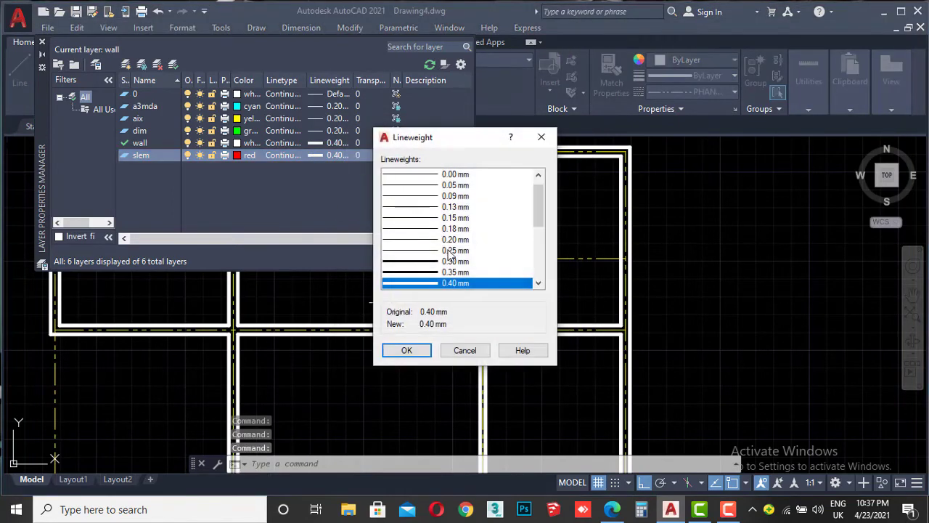
click(438, 251)
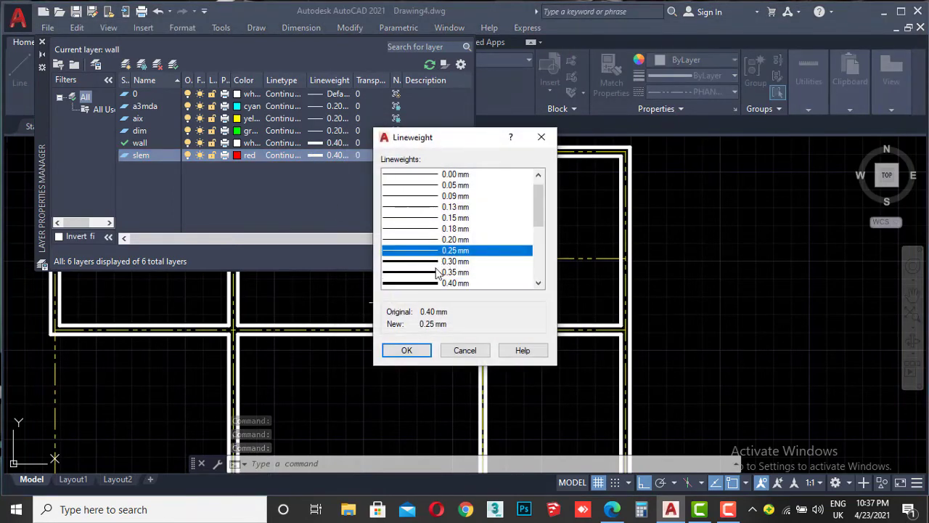
click(421, 352)
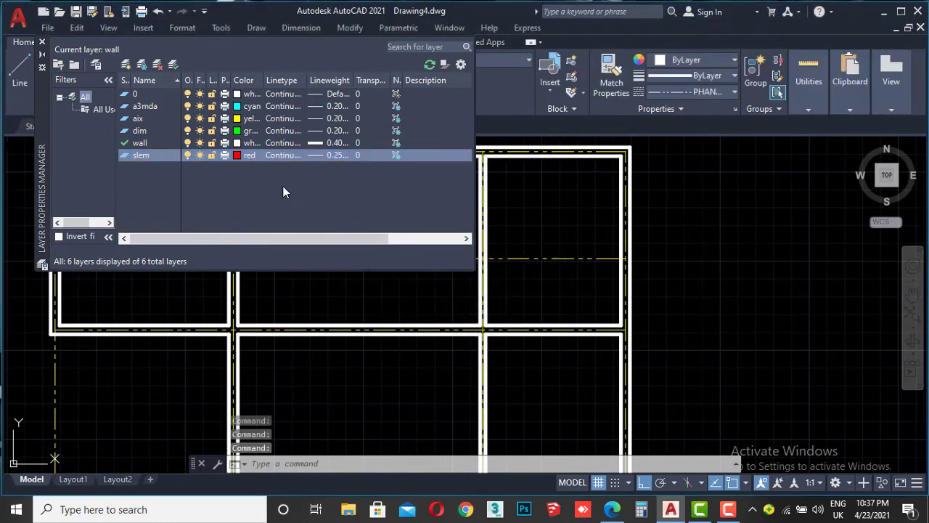
Offset the middle room's right wall leftward and its top wall downward by 1.3.
click(43, 41)
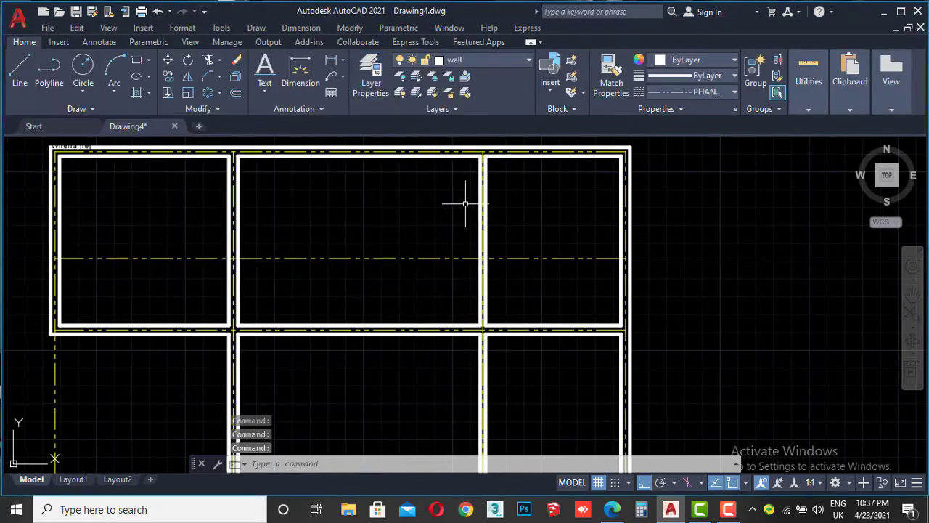
scroll(482, 174, up, 5)
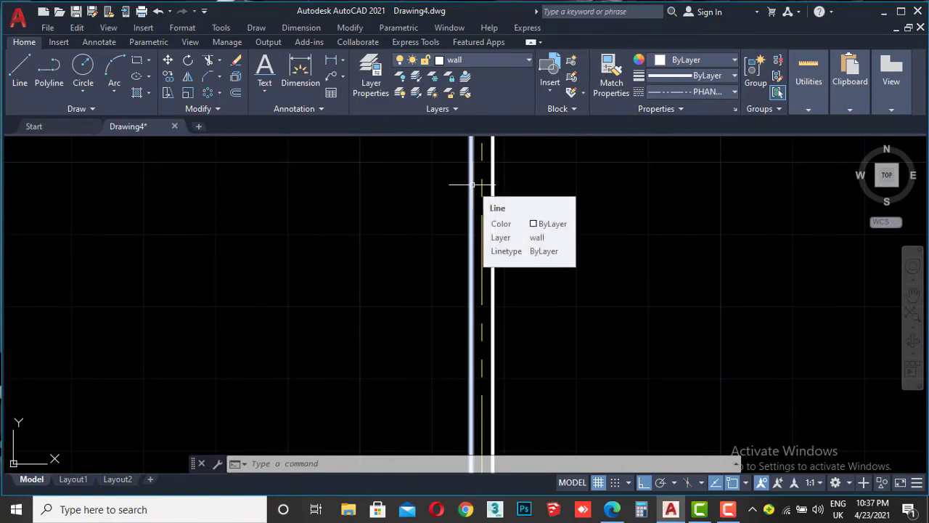
click(472, 184)
scroll(472, 184, down, 5)
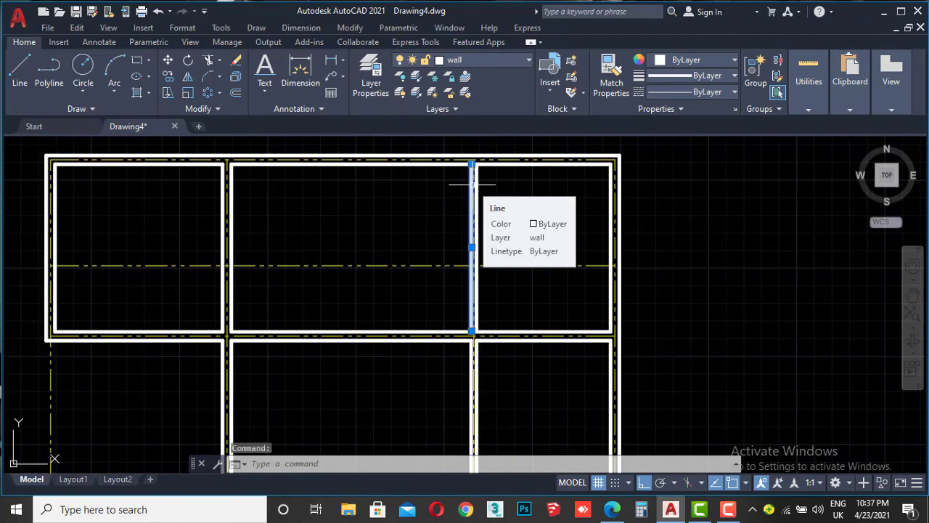
scroll(472, 185, up, 2)
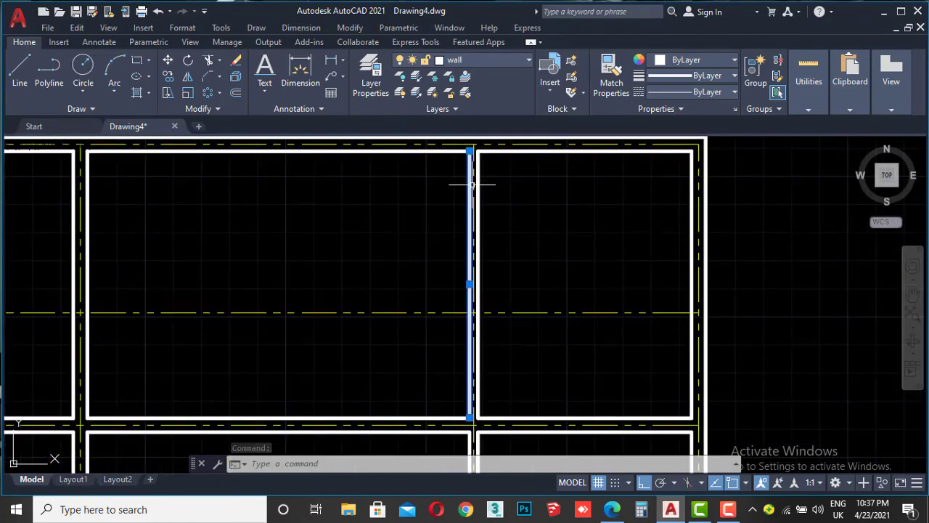
click(236, 91)
click(471, 227)
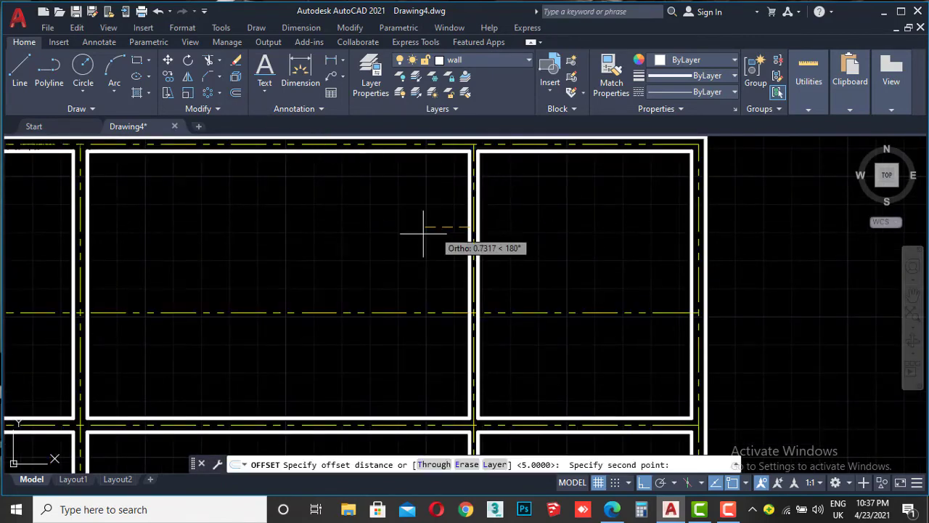
text(1.3)
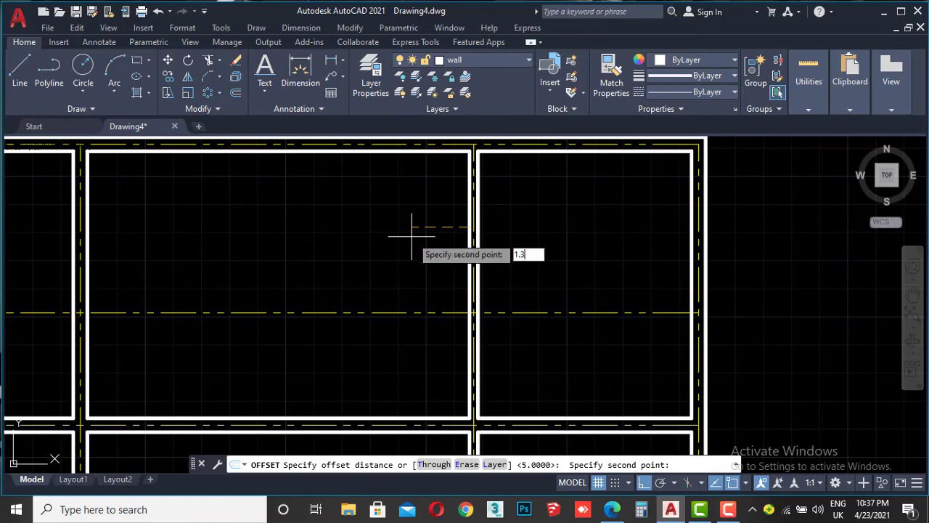
key(Return)
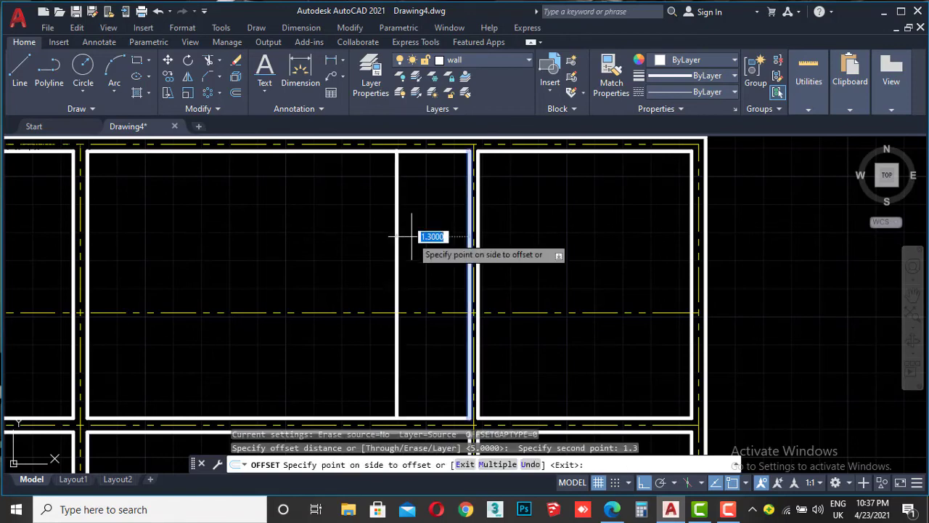
click(412, 236)
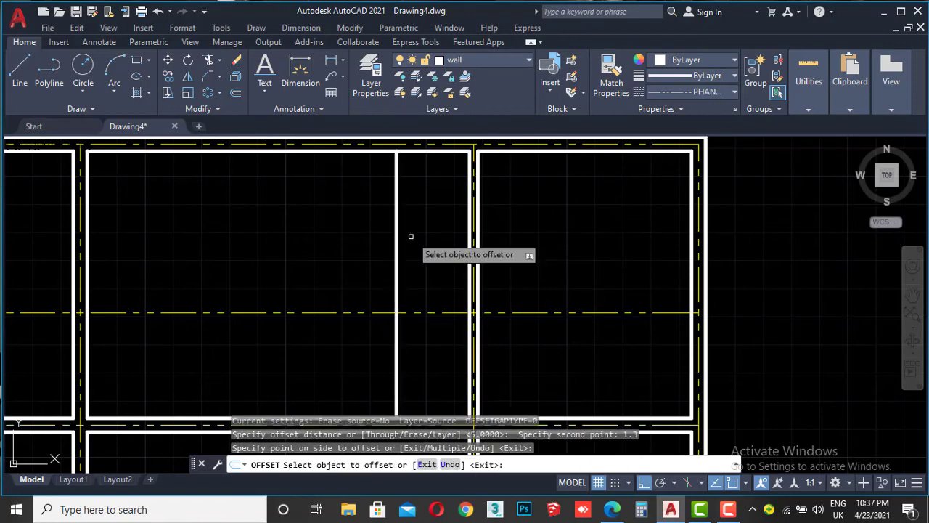
click(342, 150)
click(344, 232)
key(Escape)
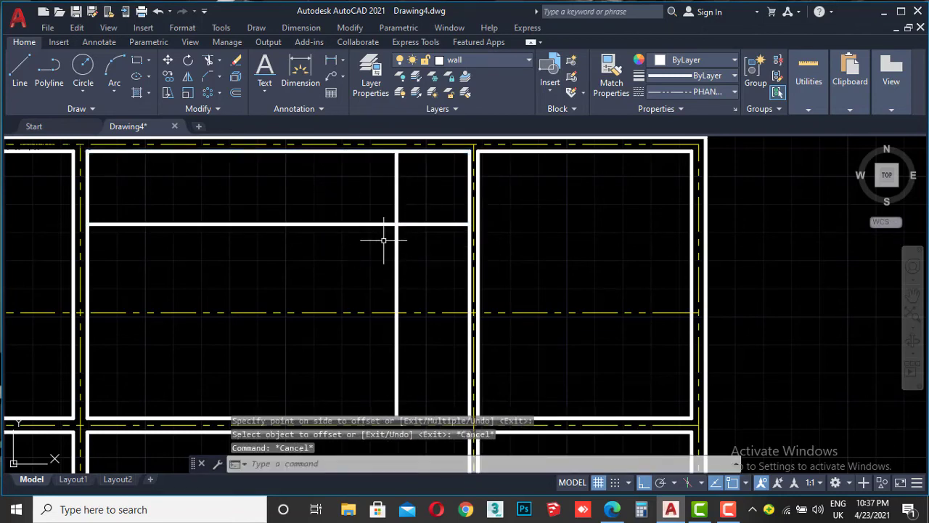
Move both new offset lines onto the slem layer, then check the reference PDF.
click(410, 194)
click(371, 256)
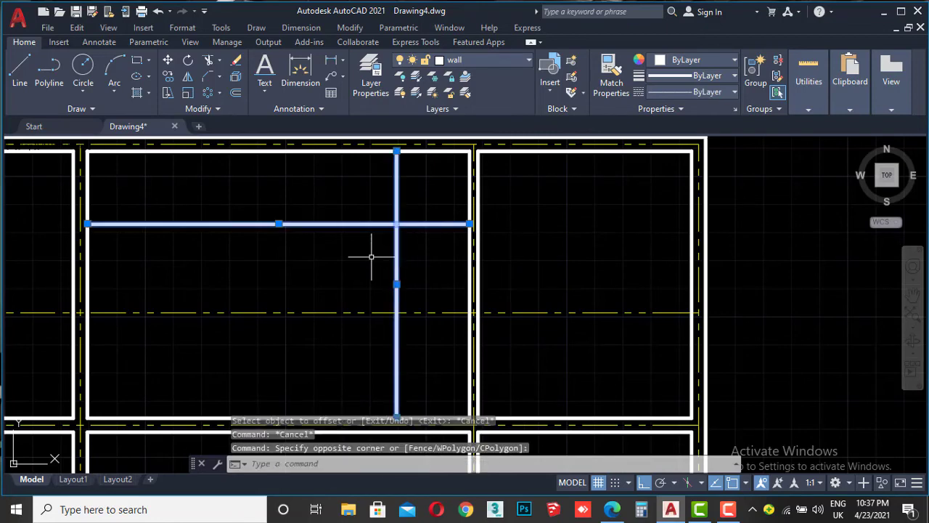
click(484, 60)
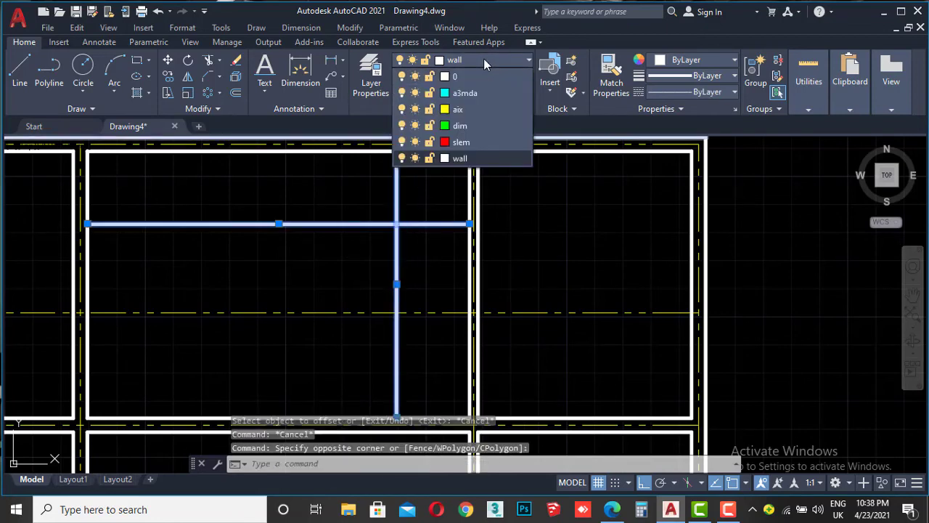
click(472, 142)
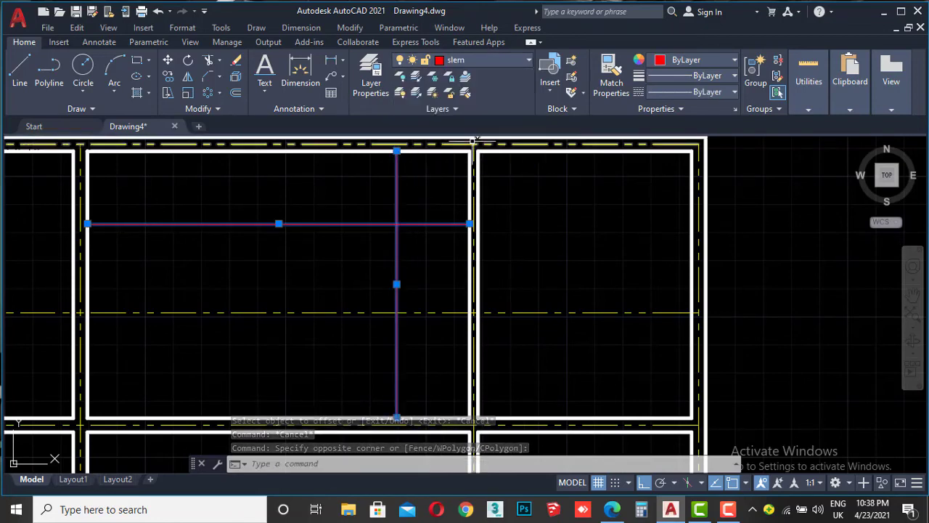
key(Escape)
middle_drag(432, 250, 424, 229)
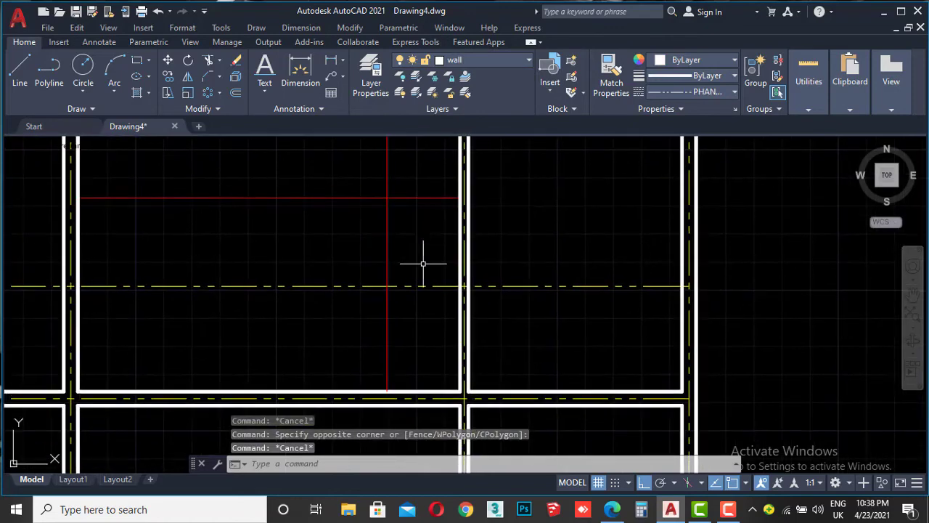
mouse_move(423, 283)
middle_down()
mouse_move(459, 293)
mouse_move(434, 297)
middle_up()
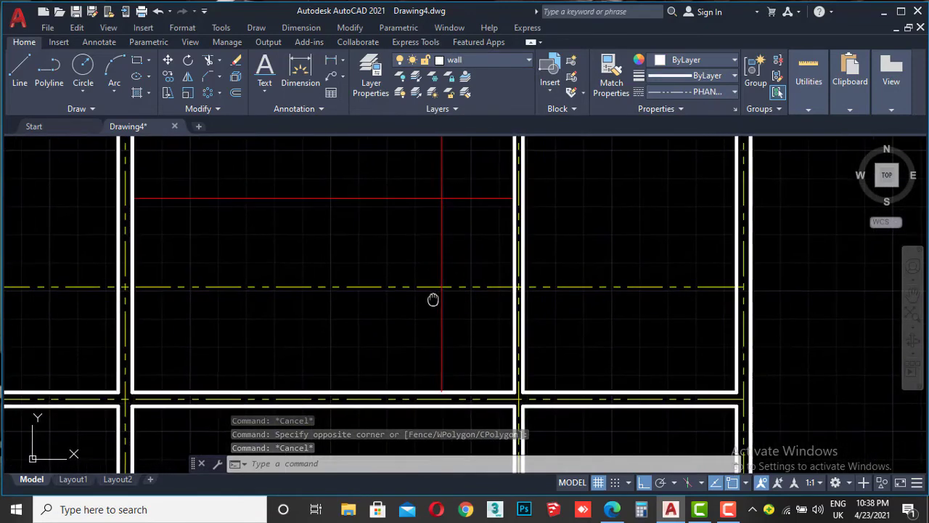
click(614, 509)
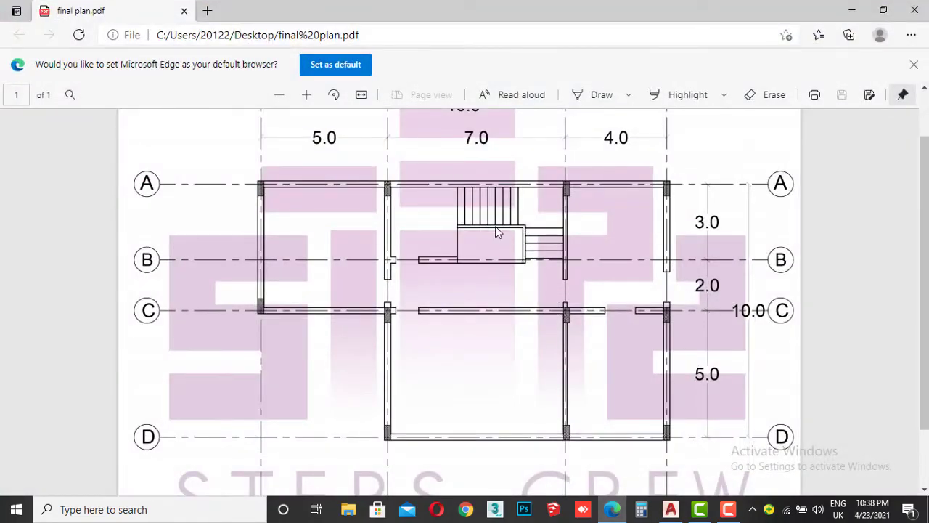
Offset the red vertical line 0.2 leftward and the red horizontal line 0.2 downward.
click(613, 509)
scroll(455, 228, up, 2)
click(452, 234)
click(400, 260)
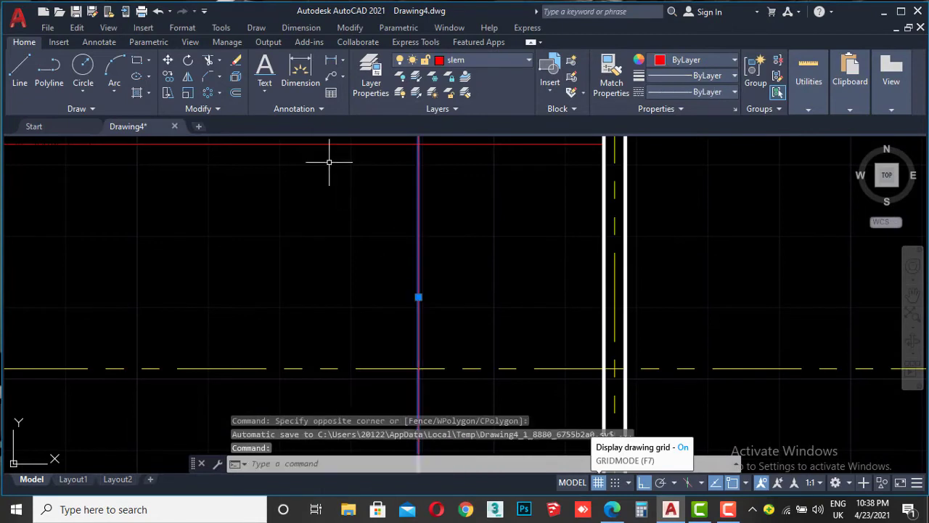
click(236, 93)
click(418, 278)
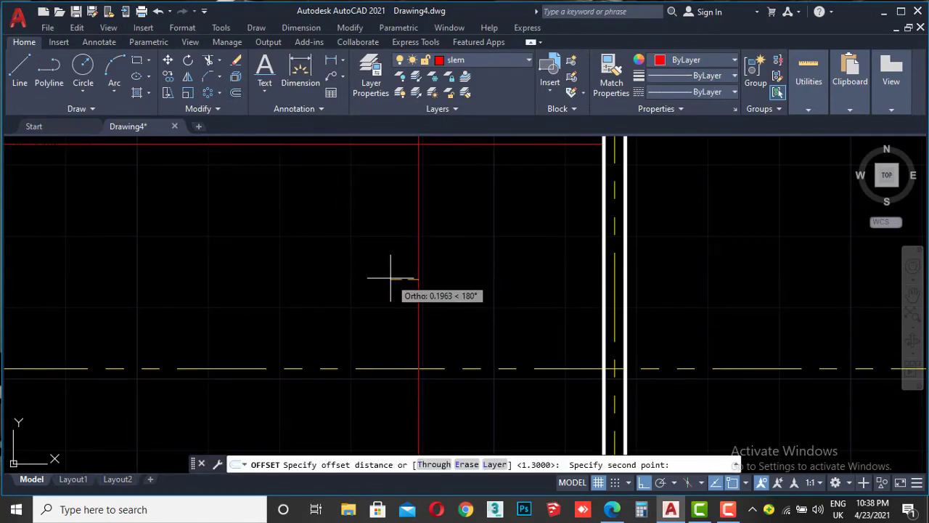
text(0.2)
key(Return)
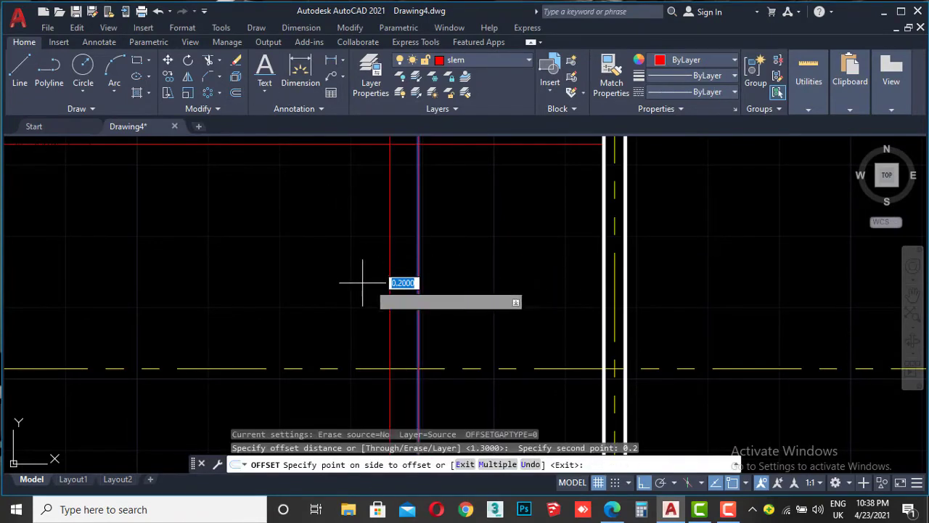
click(361, 279)
middle_drag(338, 245, 388, 300)
click(351, 200)
click(347, 240)
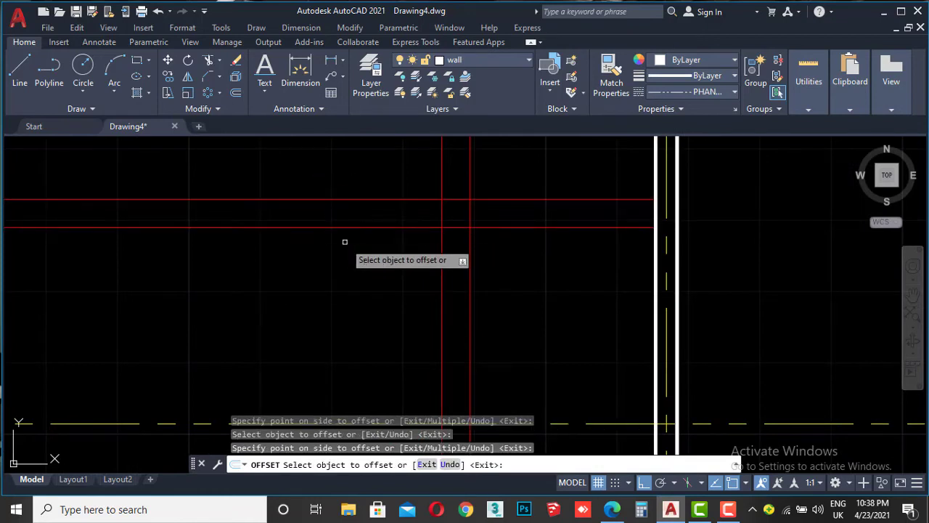
key(Escape)
key(Escape)
Fence-trim the overlapping red stair line ends at the corner, then view the final plan PDF.
scroll(347, 245, down, 3)
text(tr)
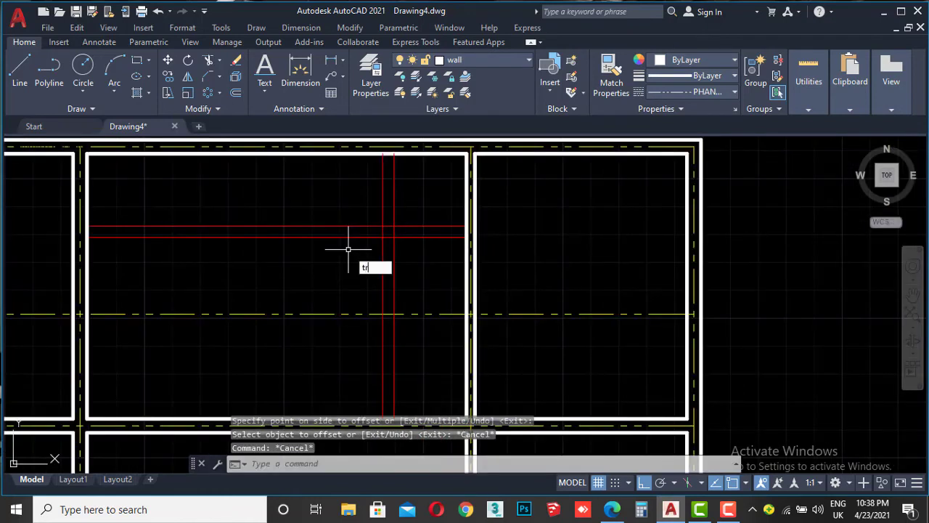
key(Return)
mouse_move(447, 202)
mouse_down()
mouse_move(430, 251)
mouse_move(421, 199)
mouse_move(332, 199)
mouse_up()
scroll(398, 237, up, 3)
scroll(364, 218, up, 2)
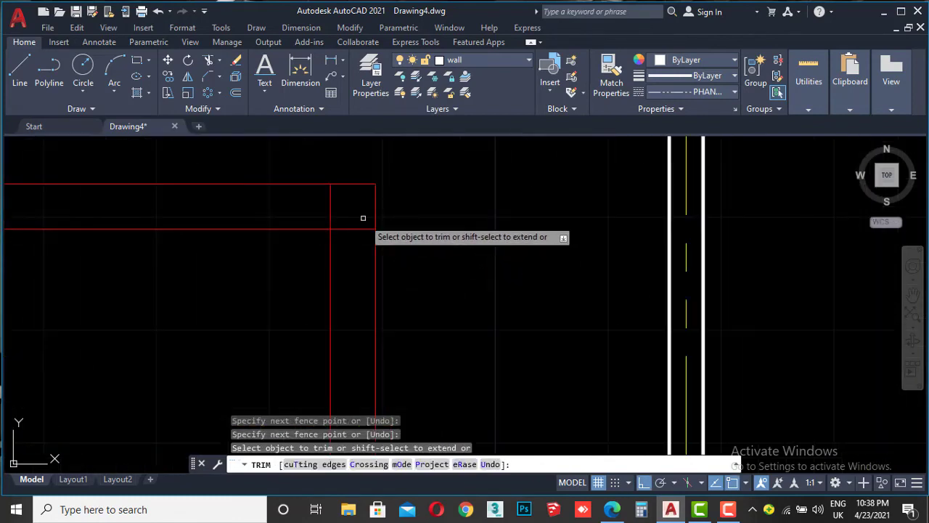
drag(353, 245, 315, 201)
scroll(394, 213, down, 3)
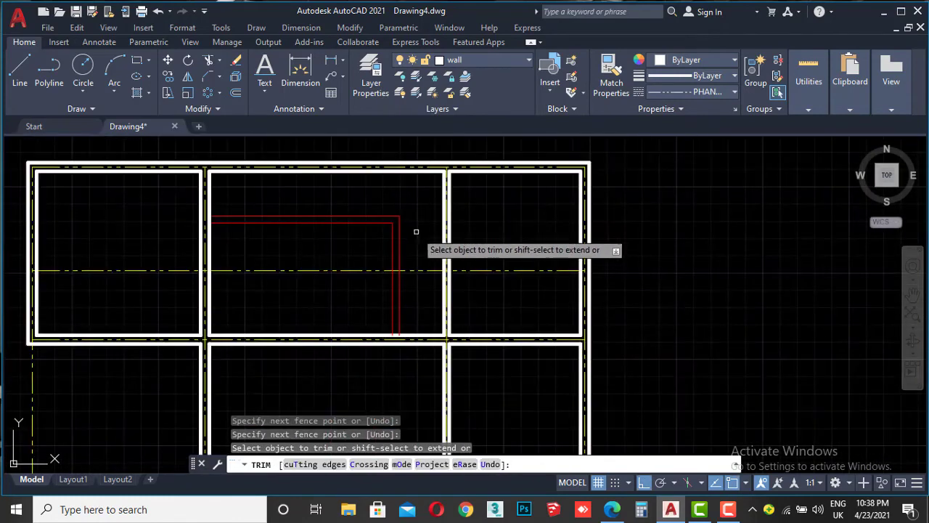
middle_drag(416, 232, 416, 224)
scroll(415, 223, up, 2)
mouse_move(406, 269)
mouse_down()
mouse_move(414, 286)
mouse_move(360, 297)
mouse_up()
scroll(399, 234, down, 1)
key(Escape)
scroll(397, 247, down, 2)
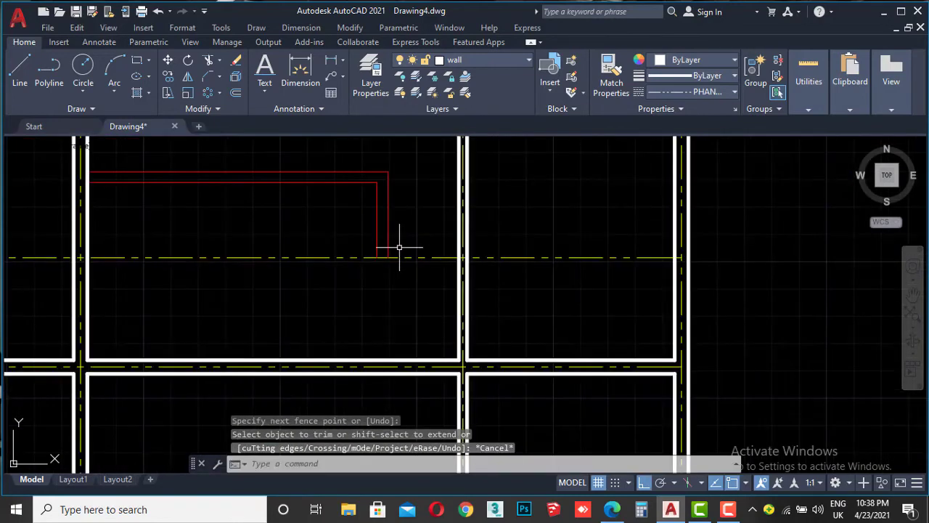
middle_drag(408, 251, 414, 265)
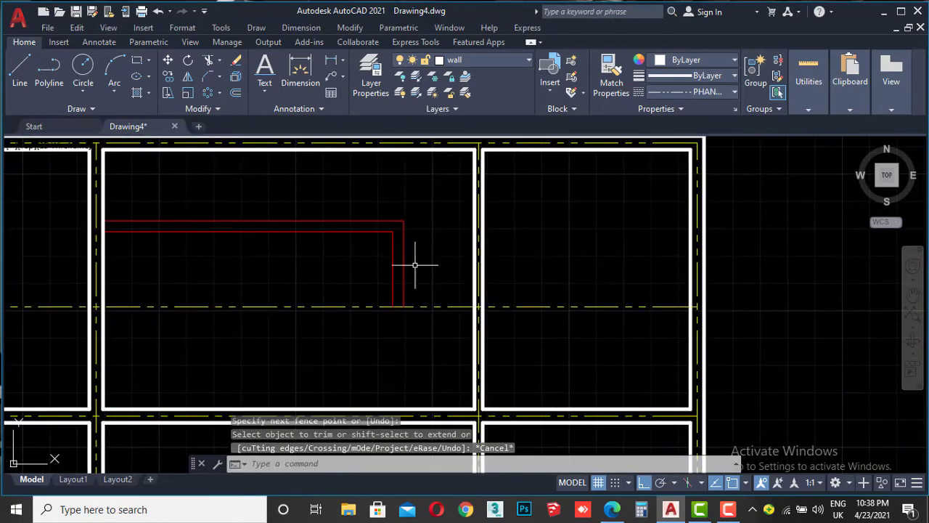
click(612, 508)
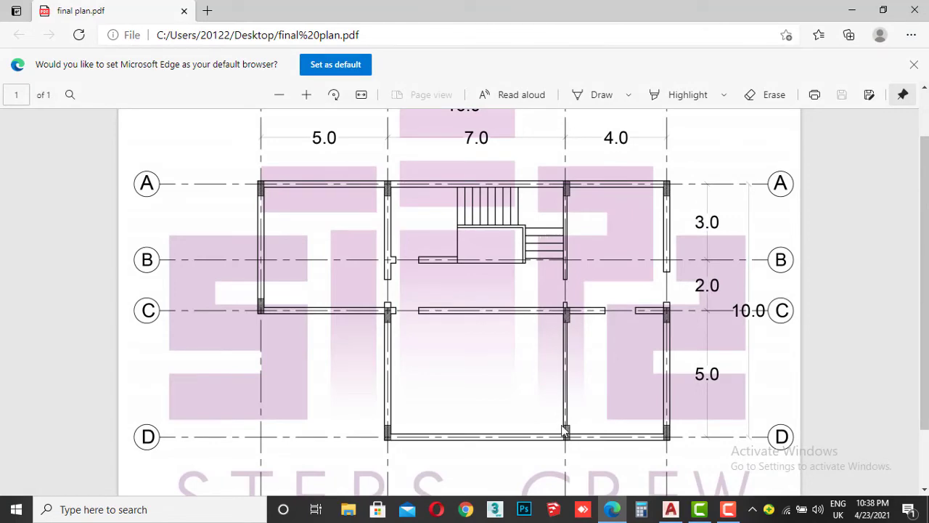
Back in AutoCAD, cancel a stray line and make slem the current layer.
click(613, 510)
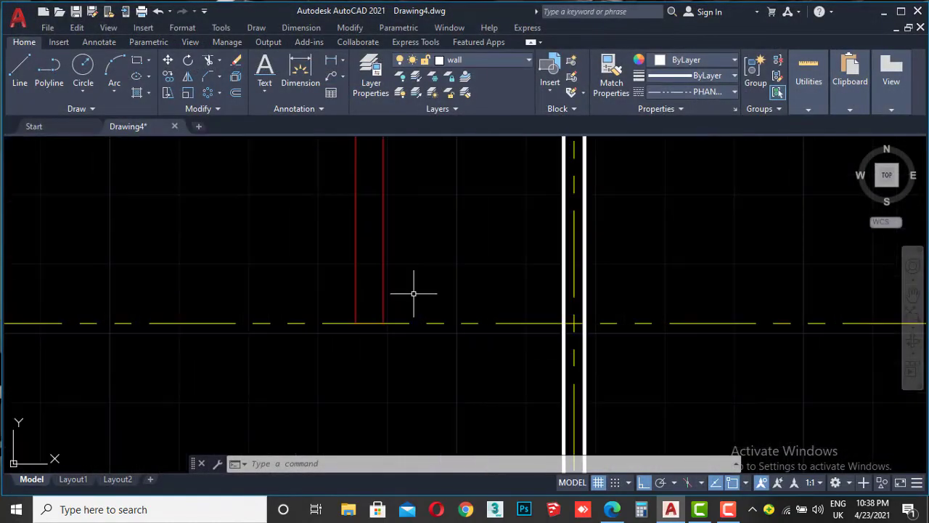
click(19, 72)
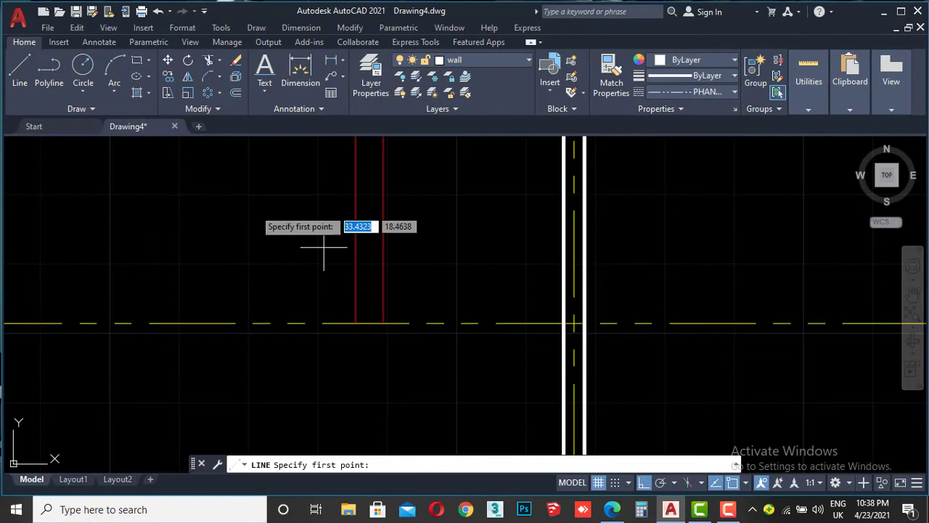
click(384, 322)
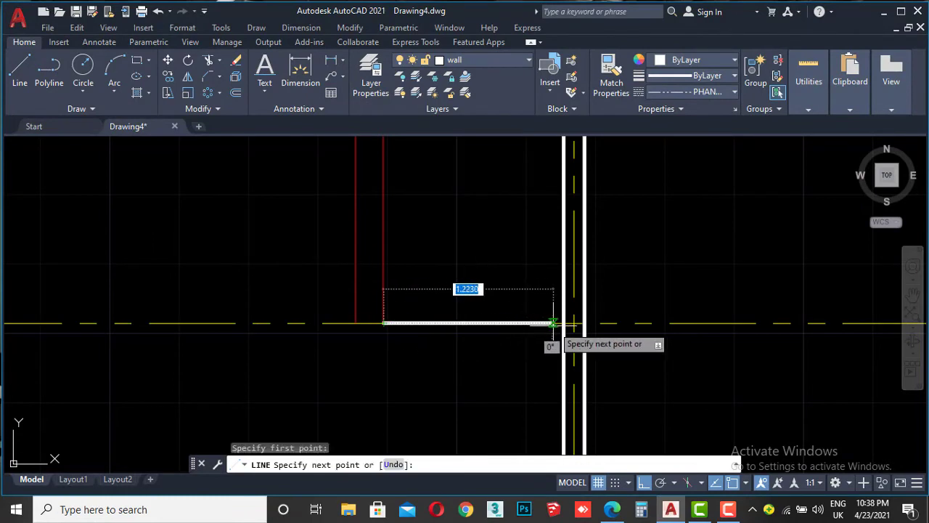
key(Escape)
click(478, 61)
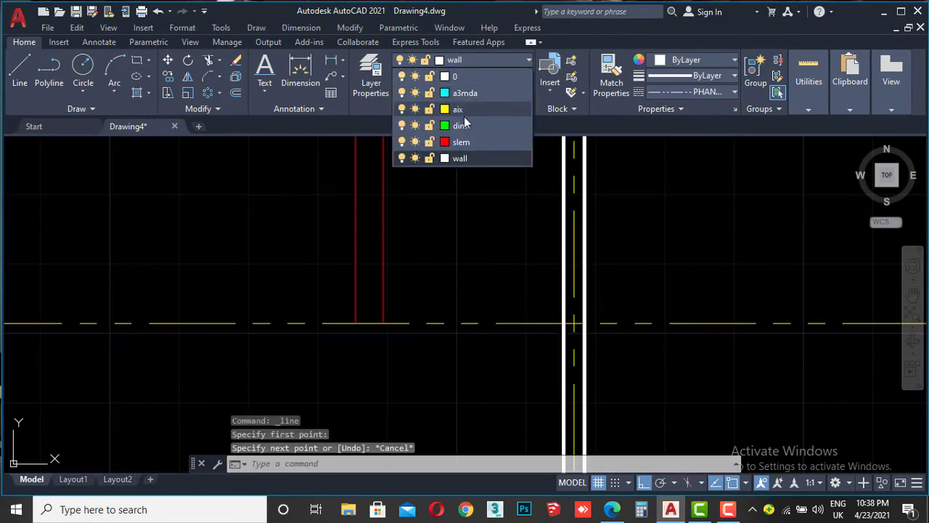
click(461, 142)
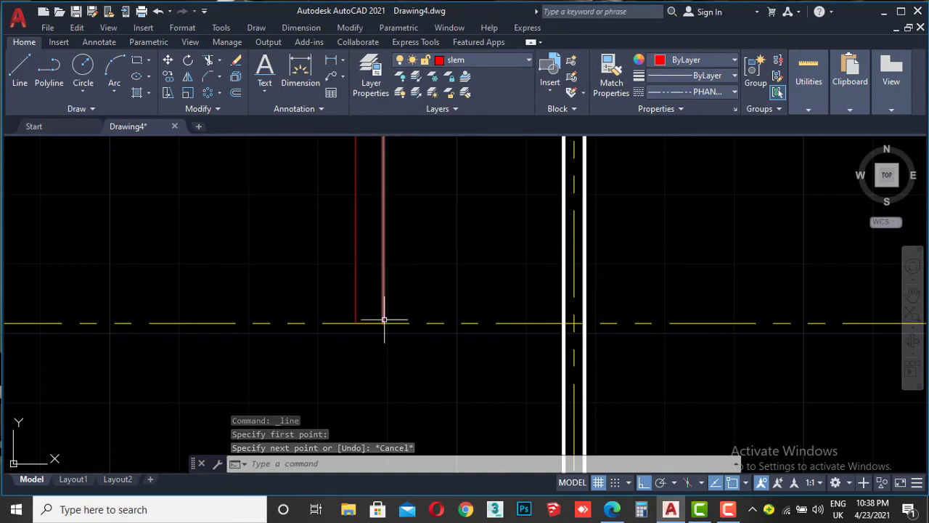
Draw a red line along the axis from the stair line intersection to the wall.
click(29, 61)
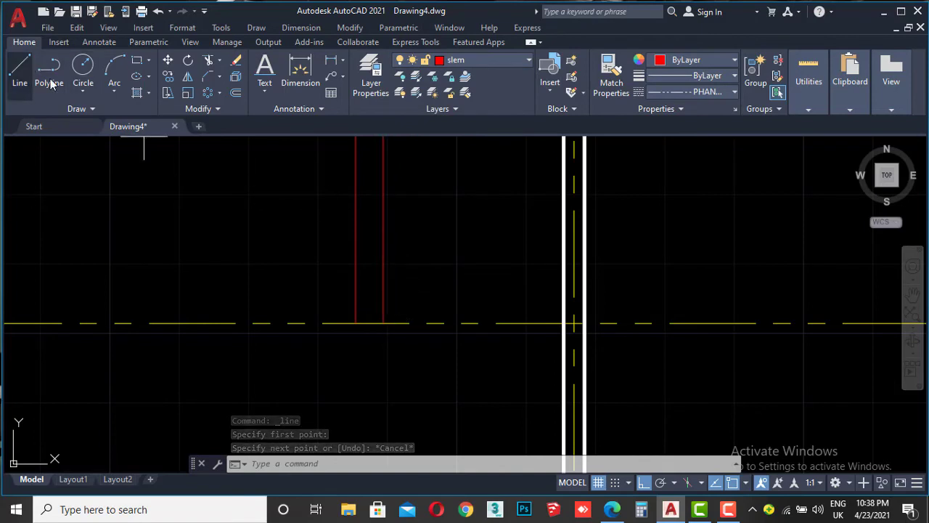
click(382, 322)
click(564, 324)
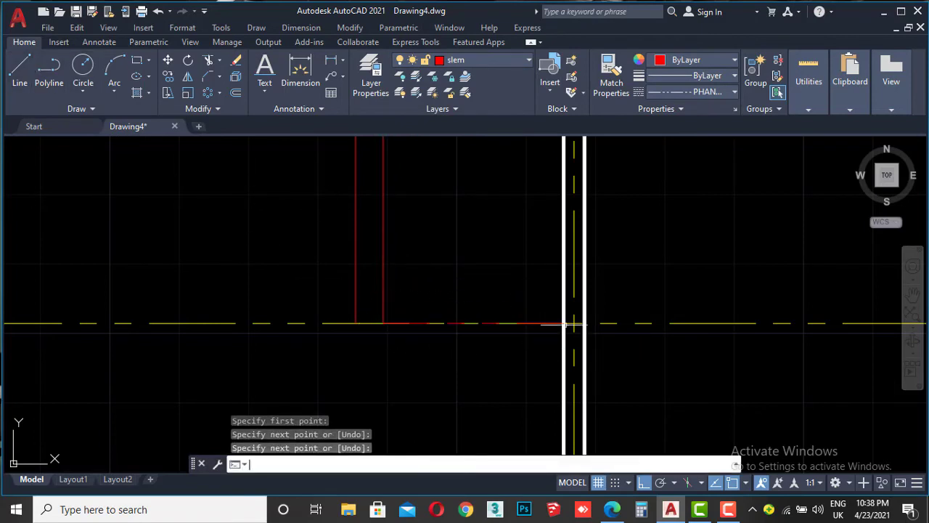
key(Return)
scroll(481, 339, up, 3)
scroll(491, 316, up, 2)
click(497, 281)
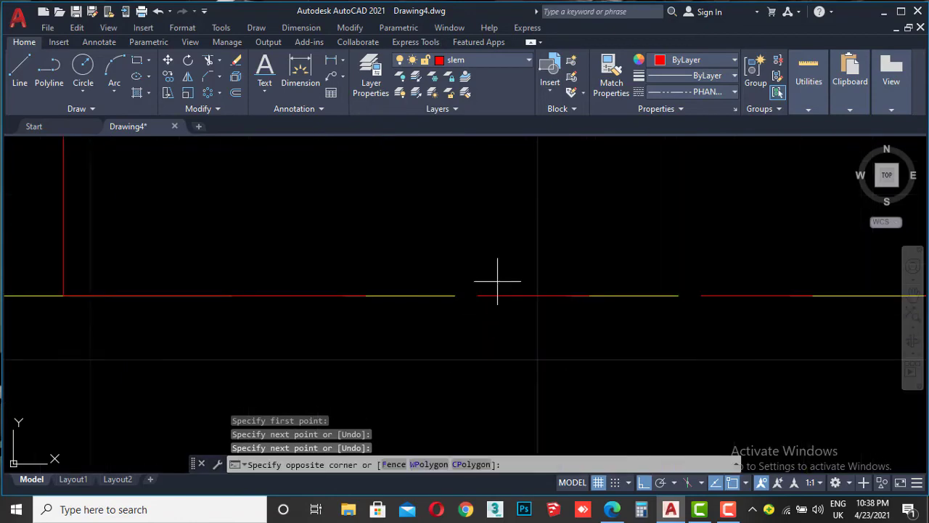
click(487, 302)
scroll(487, 305, down, 5)
scroll(486, 283, down, 3)
Offset the red axis line upward 0.3 with Multiple, adding four tread lines.
scroll(486, 281, up, 2)
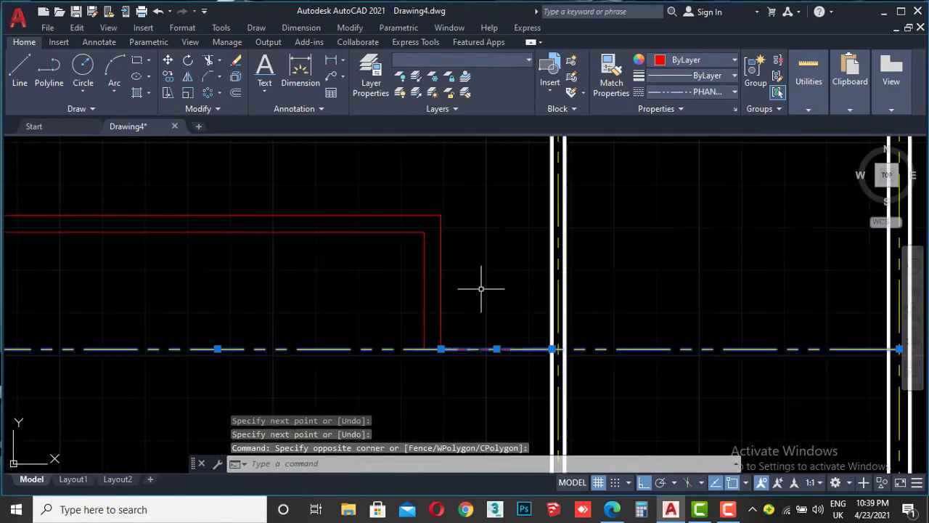
key(Escape)
key(Escape)
click(470, 349)
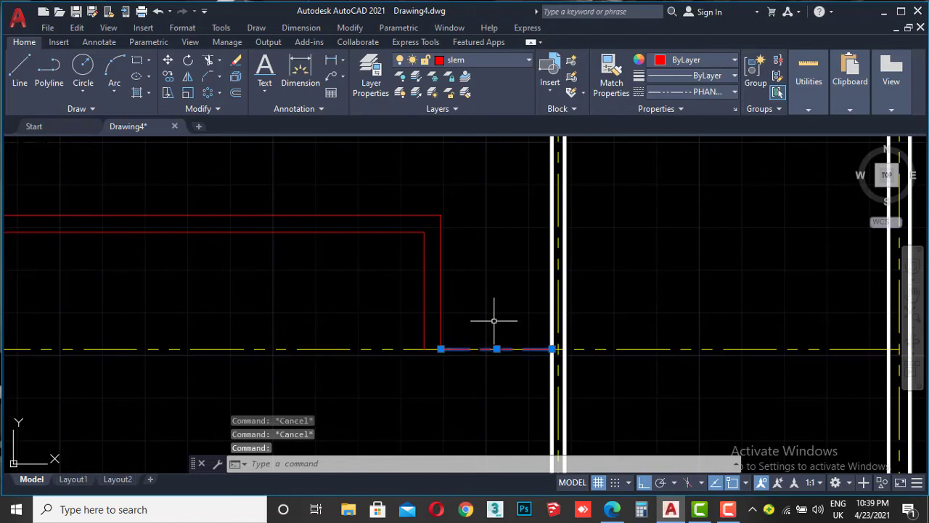
text(o)
key(Return)
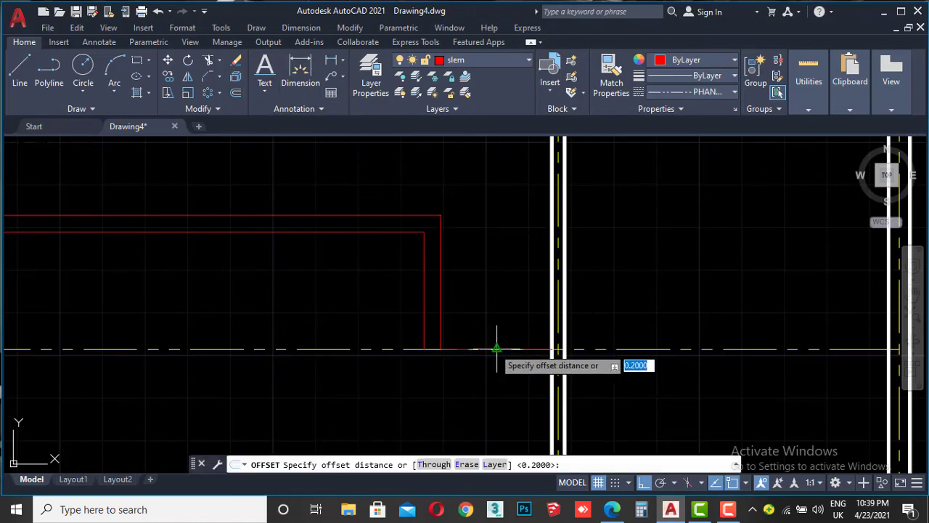
click(498, 349)
text(0.3)
key(Return)
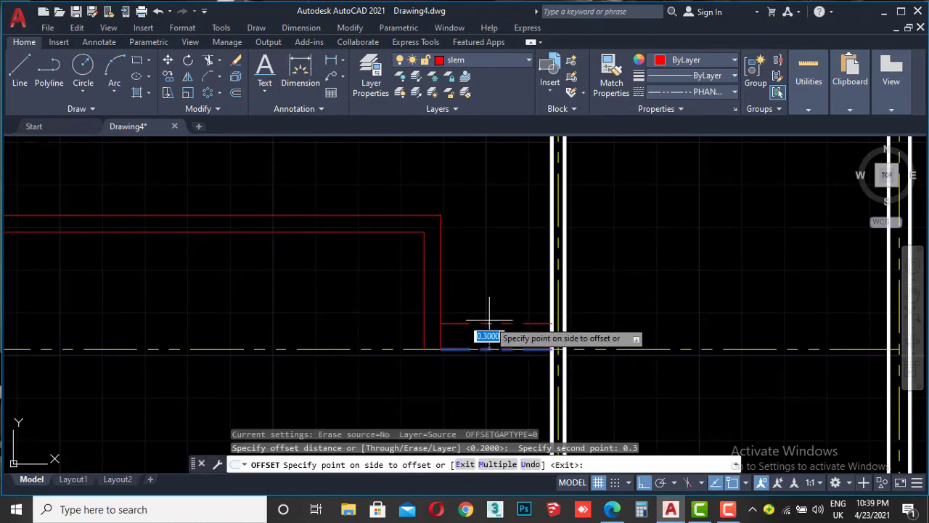
click(492, 471)
click(508, 312)
click(506, 276)
click(509, 247)
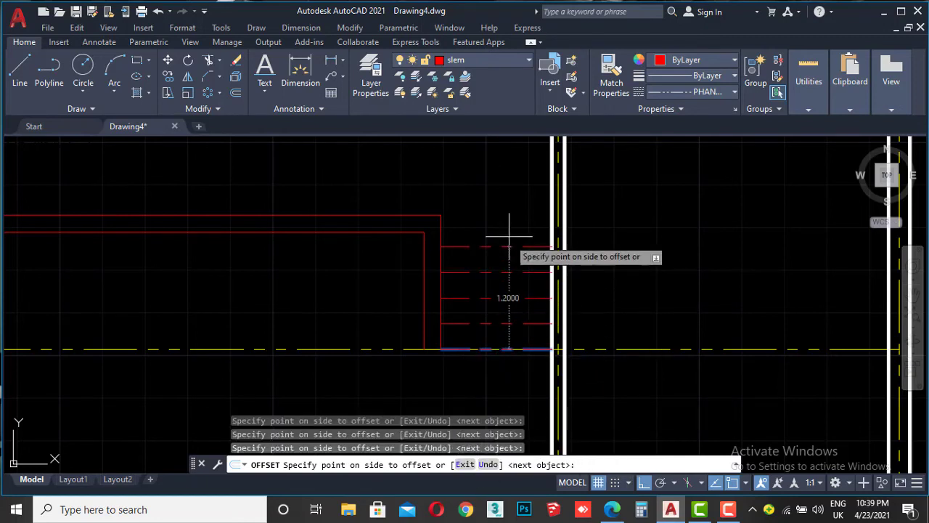
click(508, 189)
key(Escape)
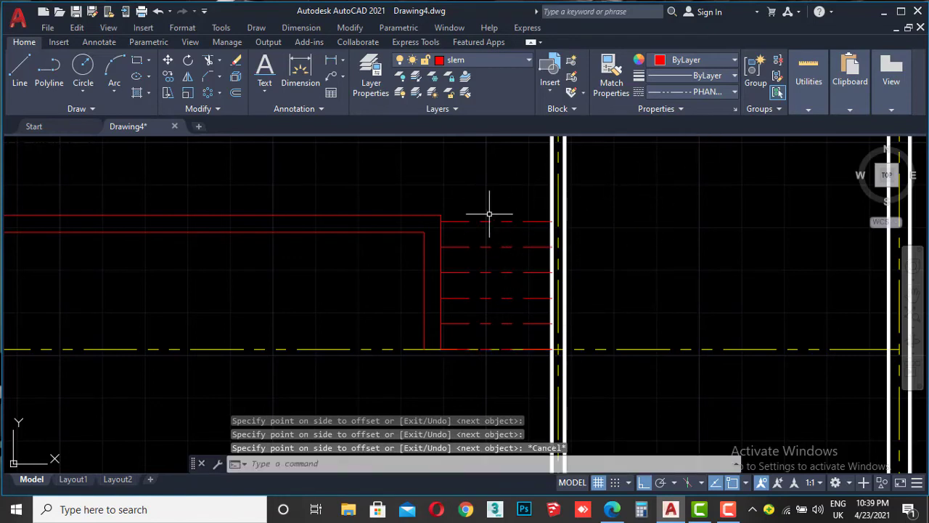
Set the dashed tread lines and bottom red line to a solid ByLayer linetype.
click(484, 191)
click(457, 324)
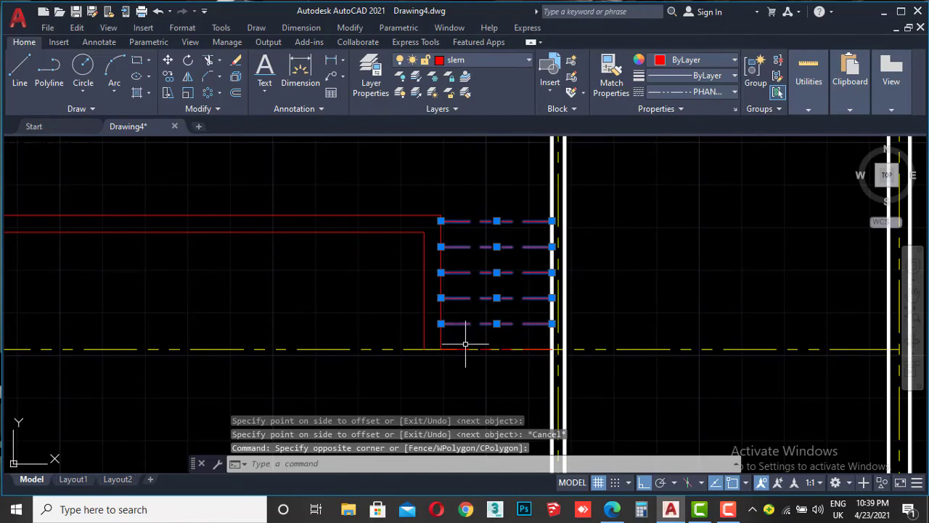
click(465, 344)
click(692, 92)
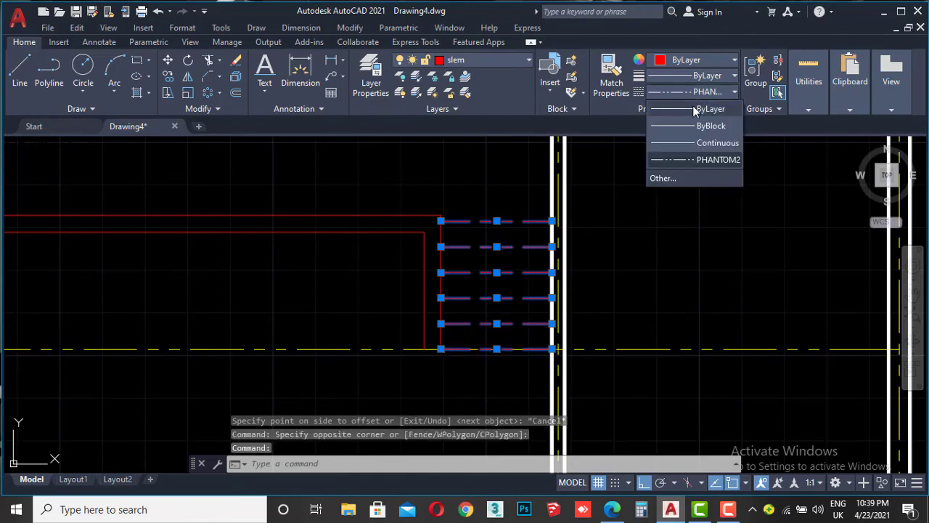
click(694, 109)
scroll(450, 254, down, 2)
key(Escape)
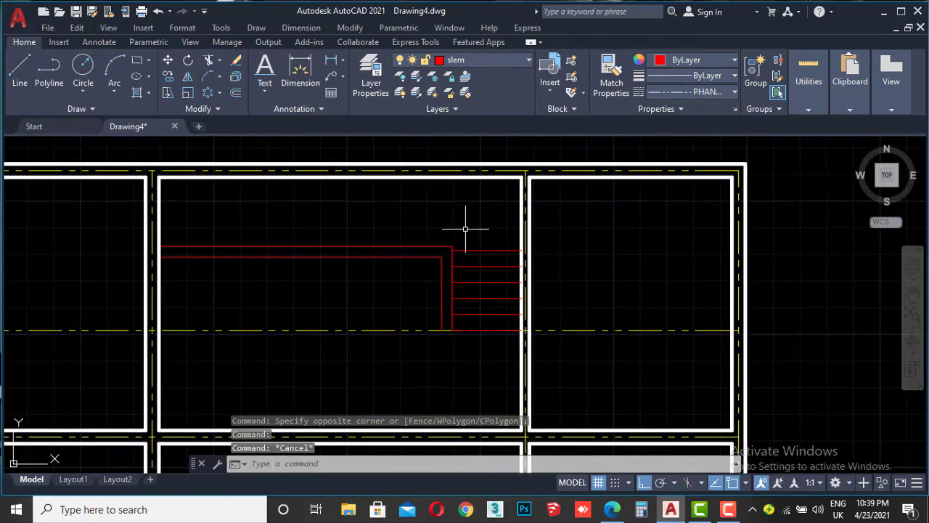
scroll(466, 229, up, 3)
click(616, 511)
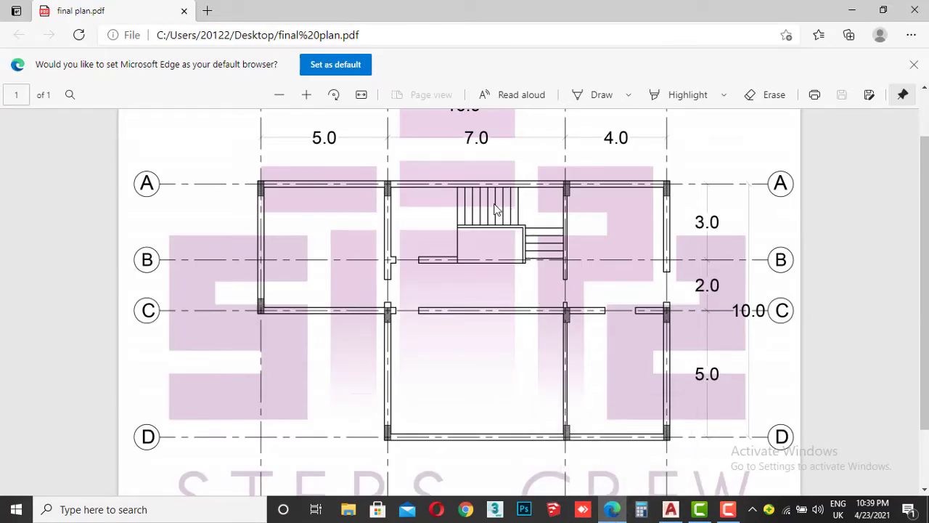
click(616, 511)
Draw a solid red vertical line from the stair corner up to below the top wall.
click(25, 68)
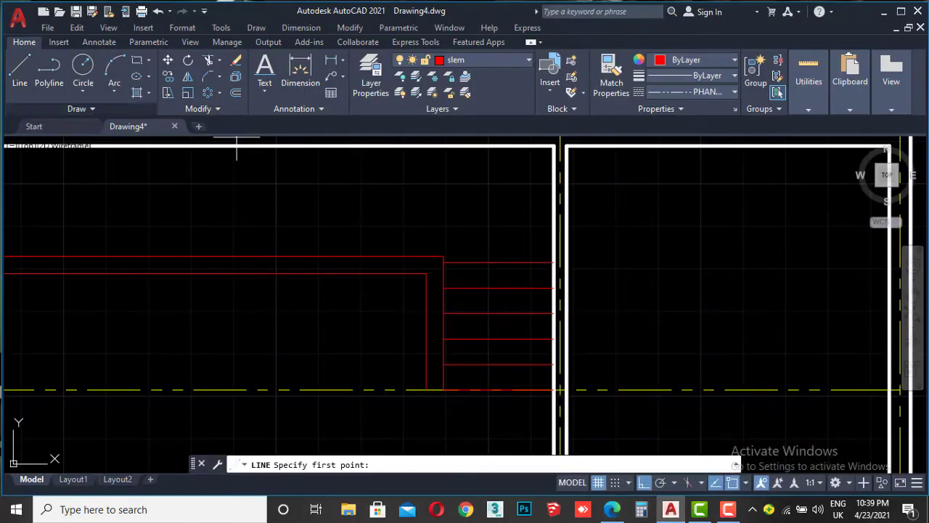
middle_drag(431, 259, 435, 297)
click(436, 294)
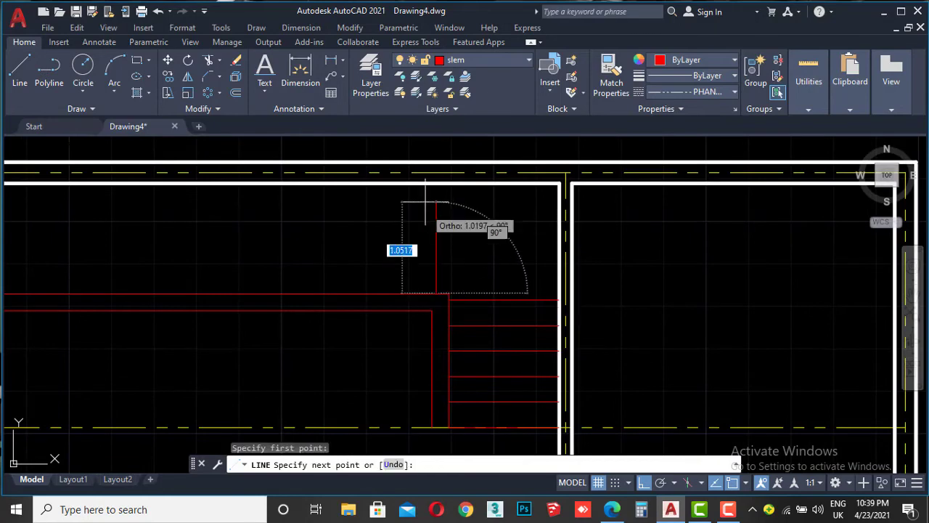
click(439, 200)
key(Escape)
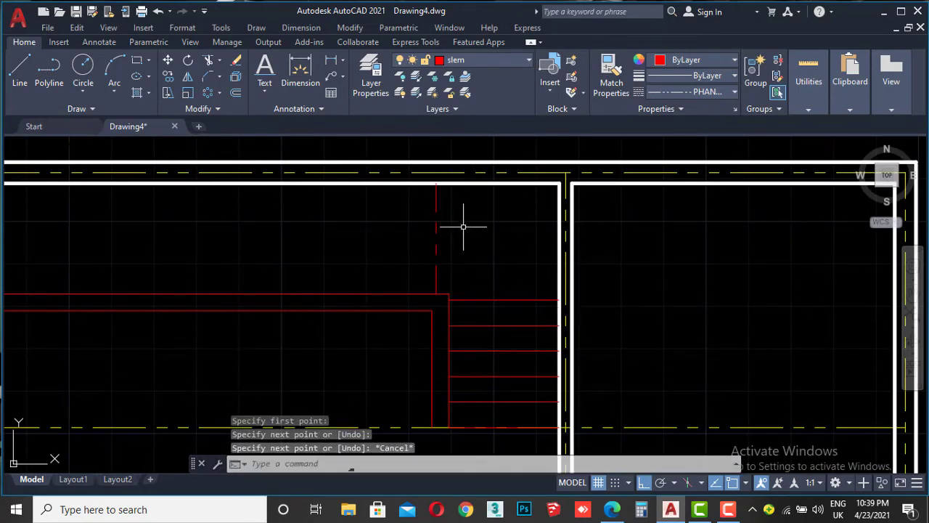
drag(463, 227, 421, 247)
click(694, 92)
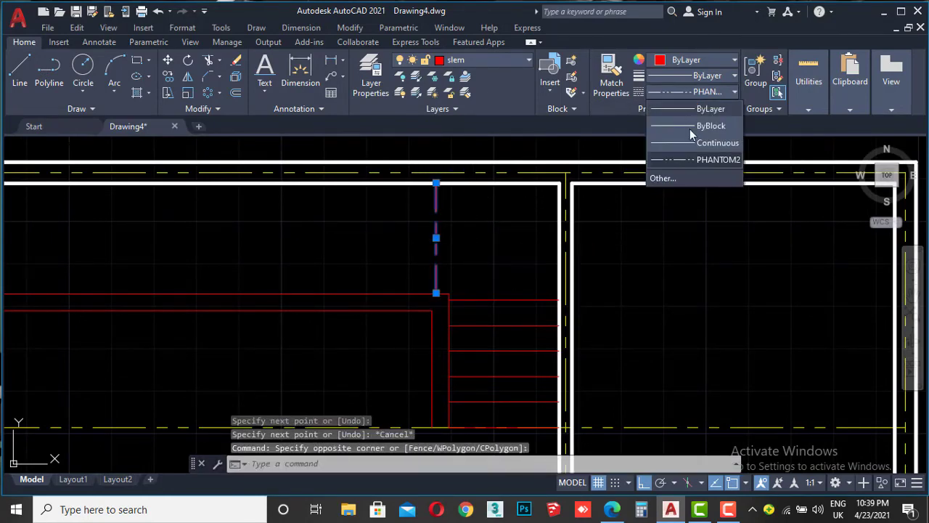
click(695, 114)
key(Escape)
Offset that vertical line leftward at 0.3 with Multiple, adding seven tread lines.
click(478, 219)
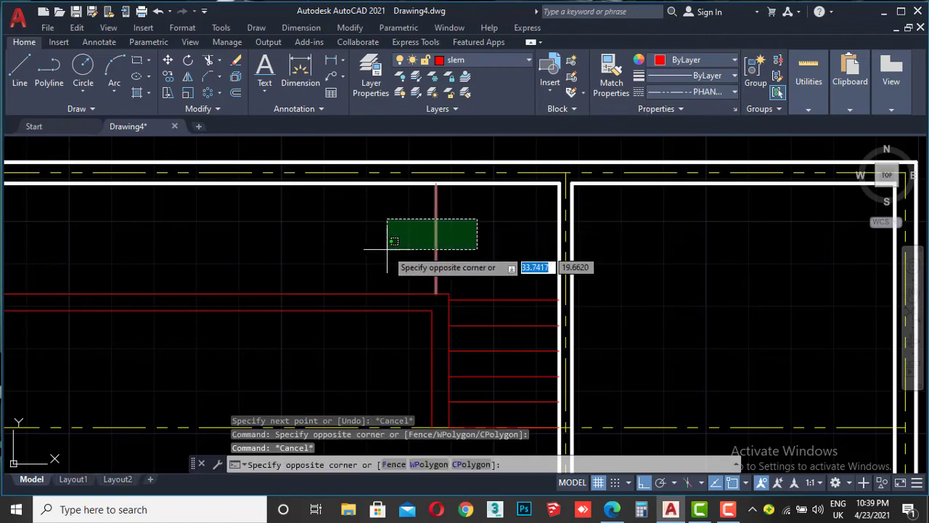
click(387, 250)
click(238, 93)
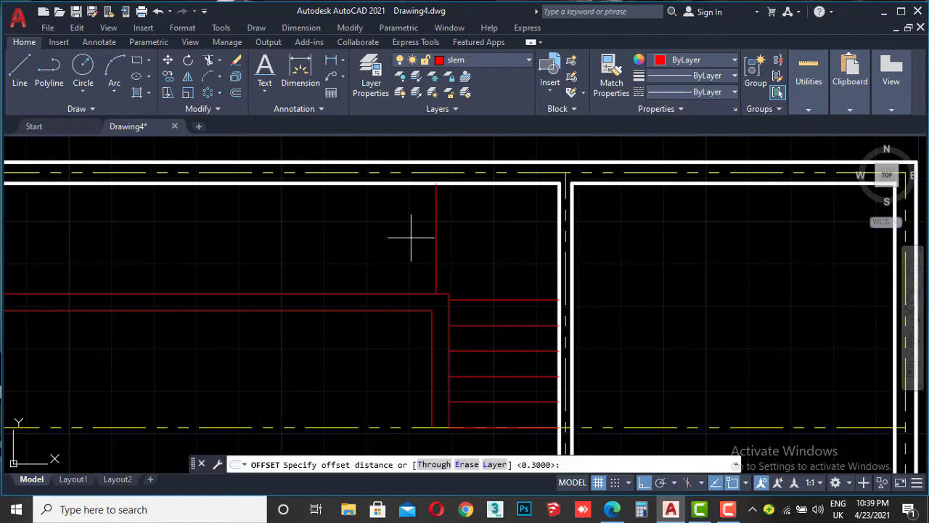
click(436, 237)
text(30)
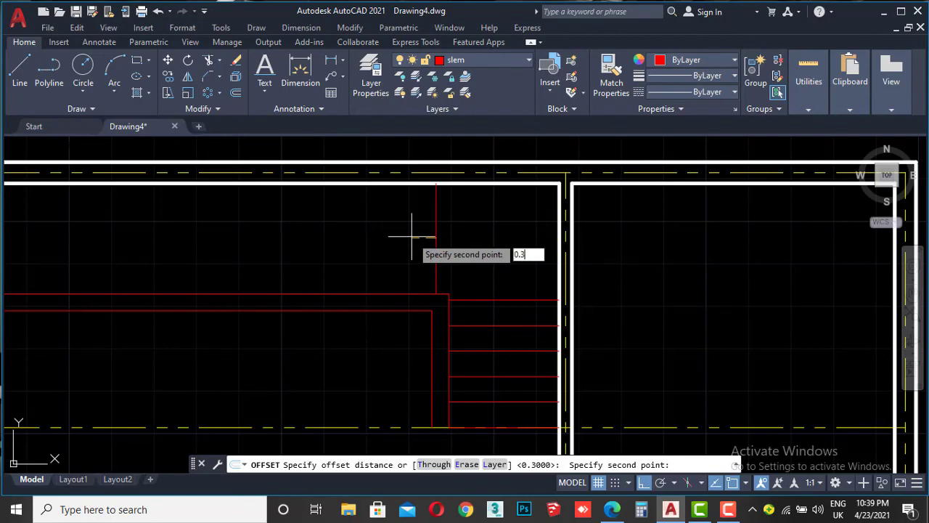
key(Return)
click(435, 226)
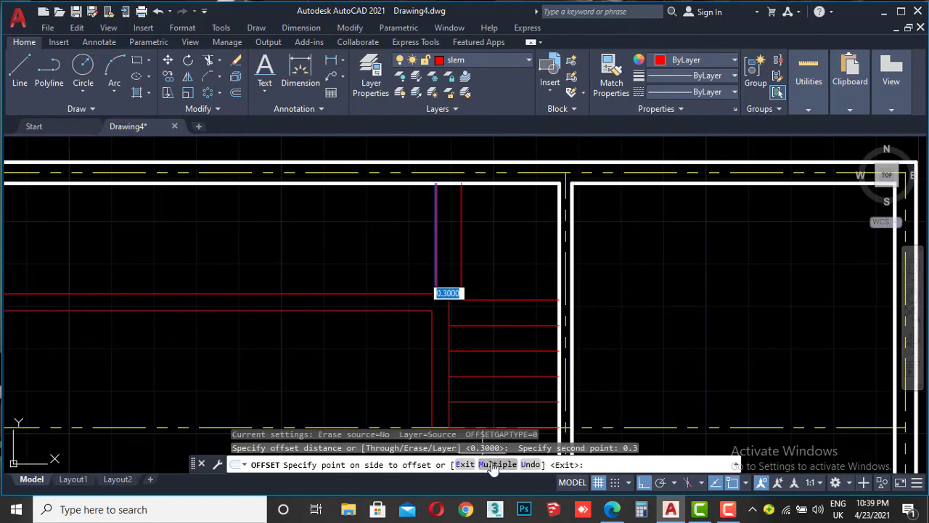
click(493, 464)
click(361, 257)
click(319, 254)
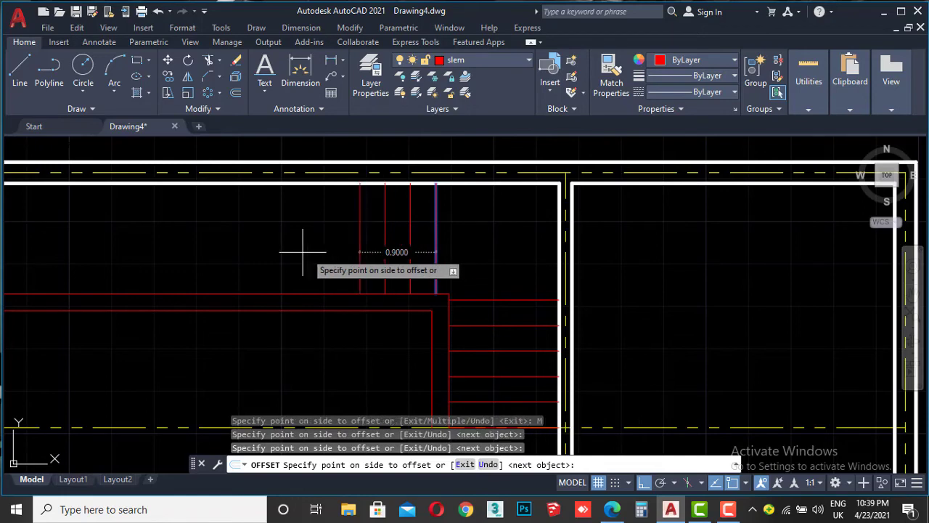
click(287, 251)
click(265, 250)
click(261, 253)
click(251, 258)
click(218, 256)
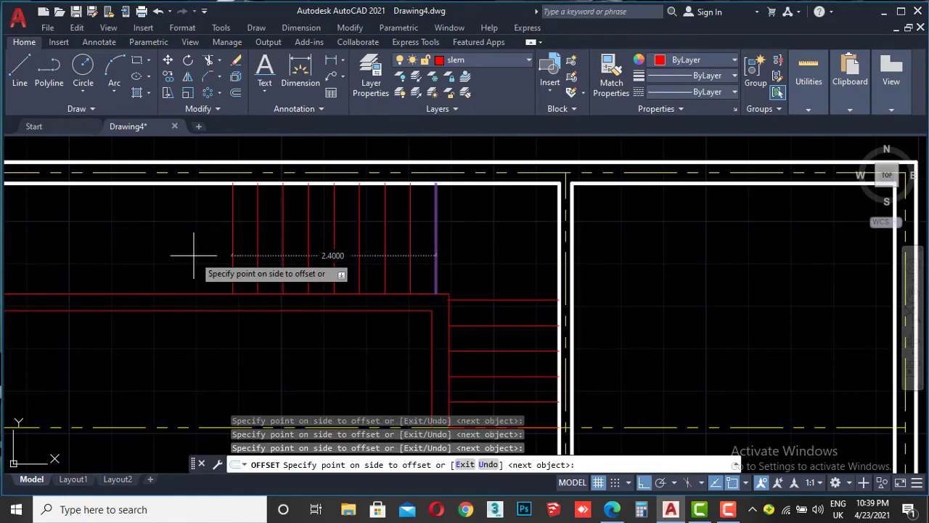
key(Escape)
Zoom around the new treads, compare with the reference PDF, and return to AutoCAD.
scroll(276, 254, up, 1)
scroll(295, 264, down, 3)
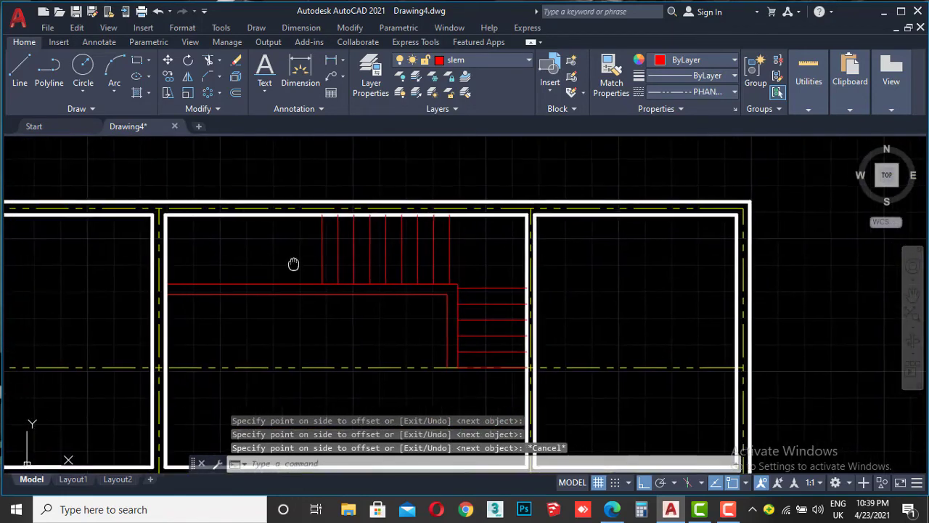
scroll(322, 284, up, 2)
scroll(352, 267, up, 2)
scroll(363, 267, down, 1)
scroll(375, 266, down, 2)
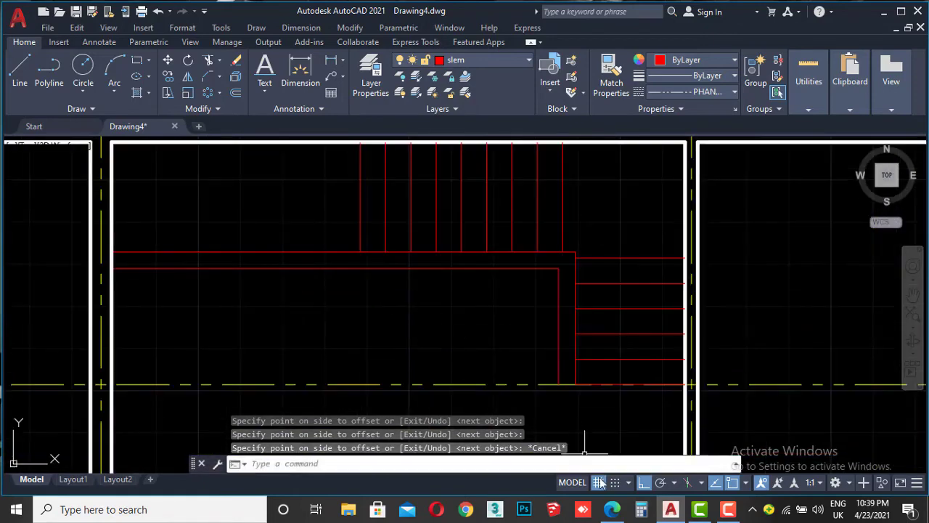
click(612, 509)
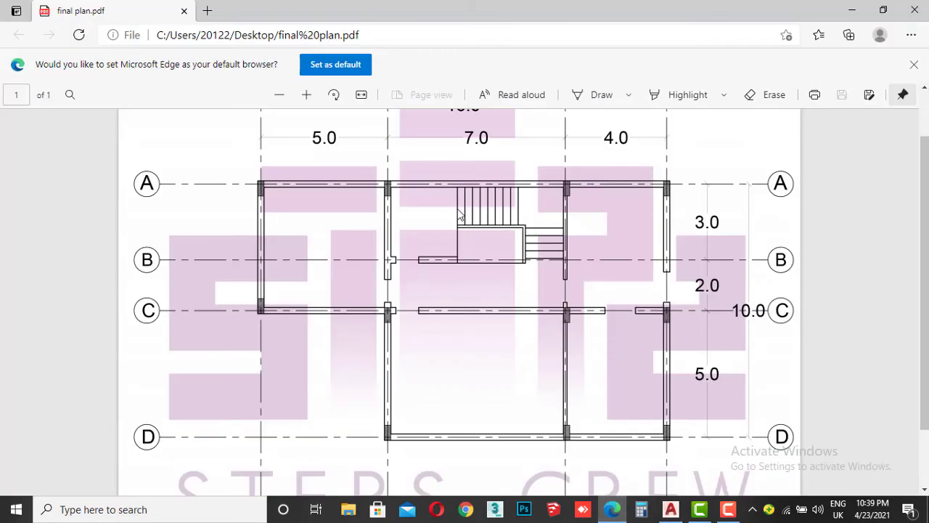
key(alt+Tab)
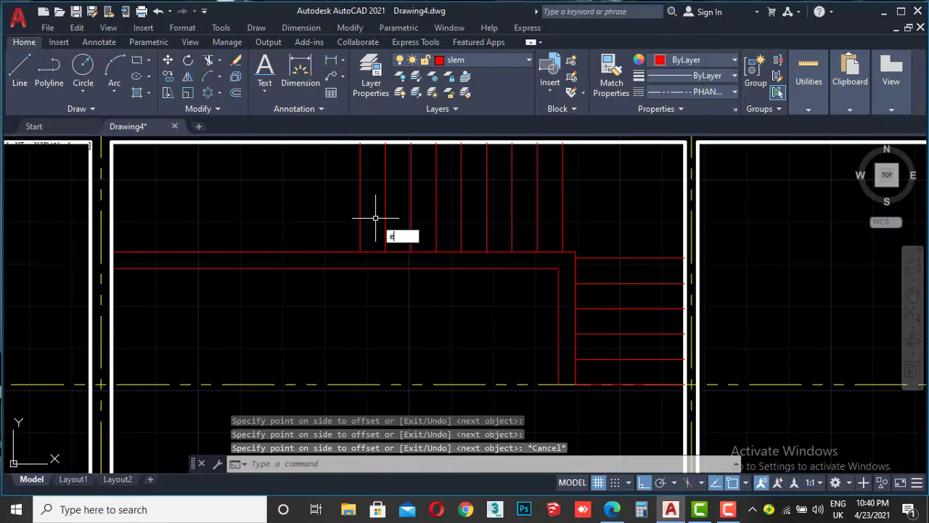
Extend the leftmost tread line down to the lower stair line.
key(Return)
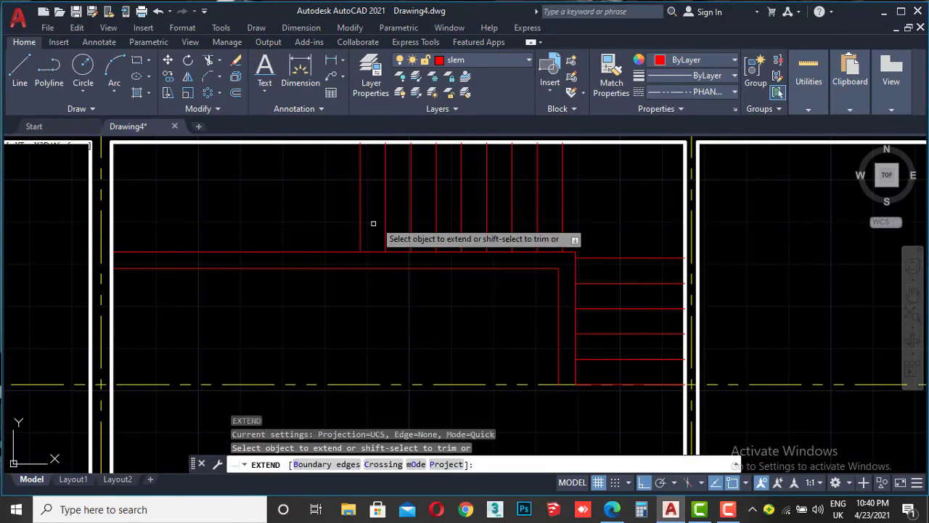
click(362, 232)
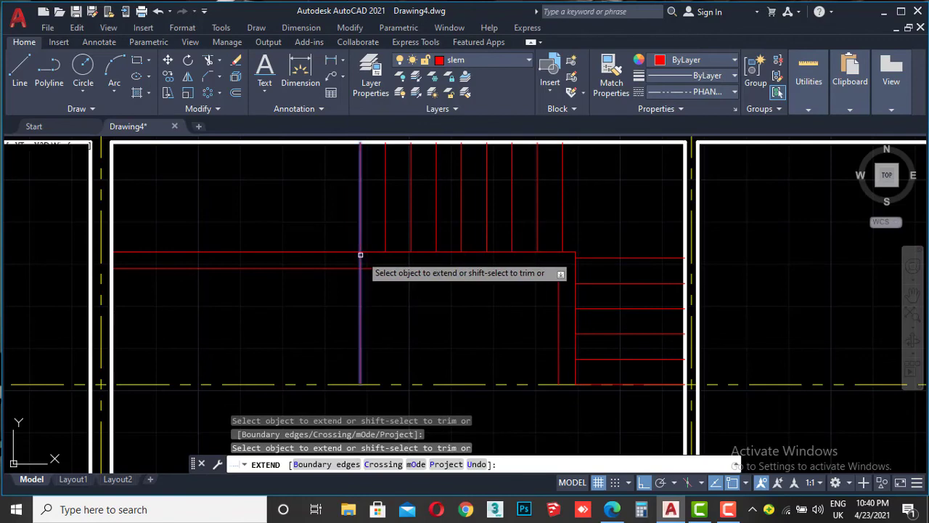
click(361, 249)
key(Escape)
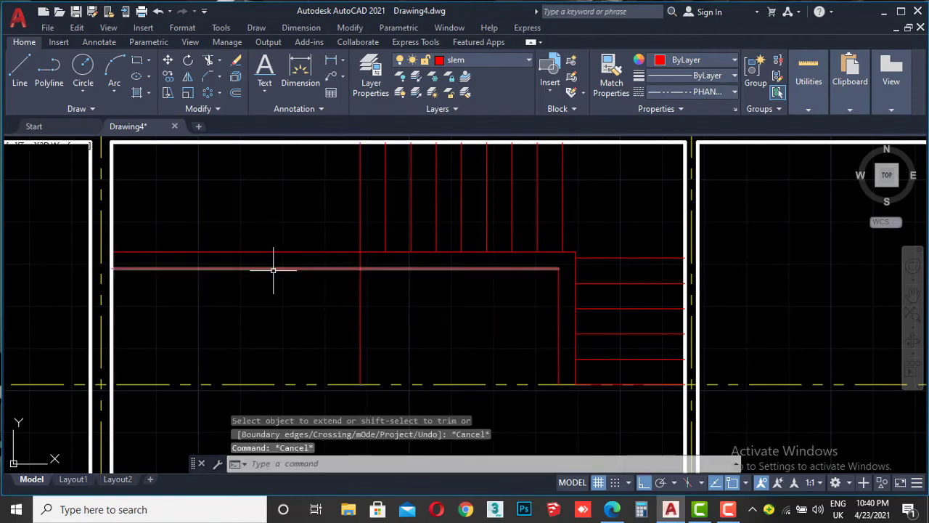
text(tr)
Trim the stair's horizontal lines to the left of the last tread.
key(Return)
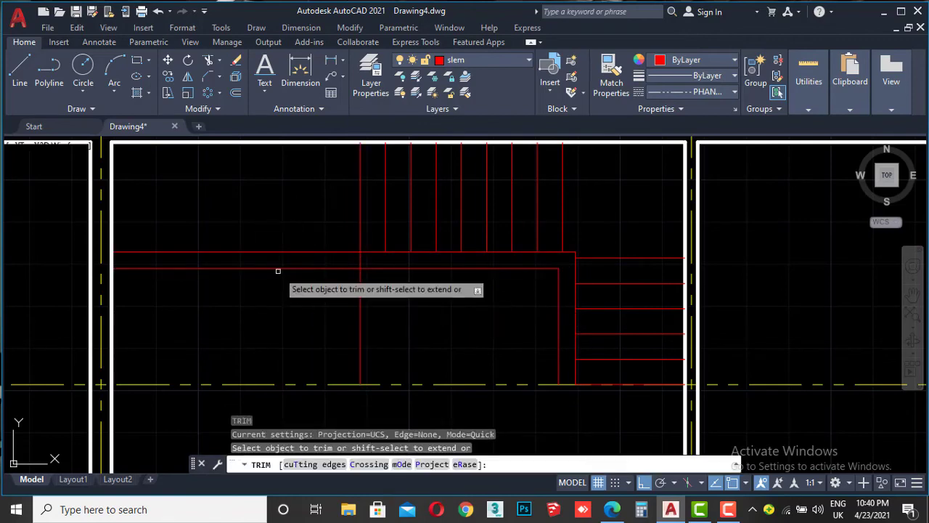
drag(291, 233, 266, 290)
scroll(266, 290, down, 5)
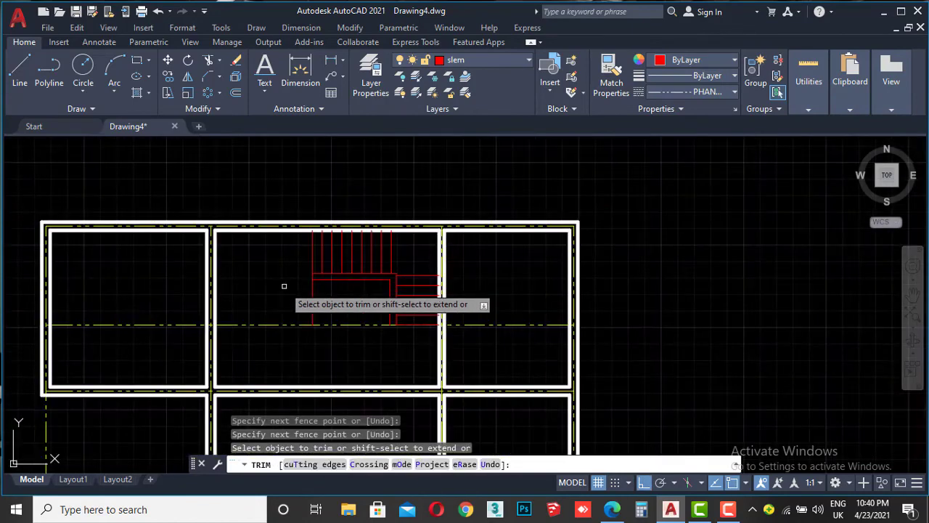
middle_drag(284, 286, 328, 269)
key(Escape)
Check the stair against the reference floor plan PDF, then return to the drawing.
scroll(410, 263, up, 4)
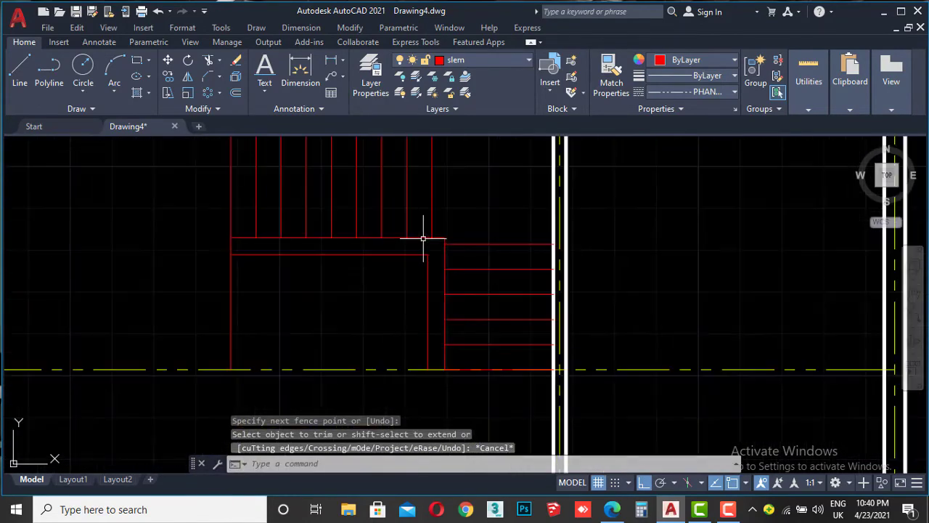
scroll(425, 239, down, 2)
scroll(461, 226, down, 2)
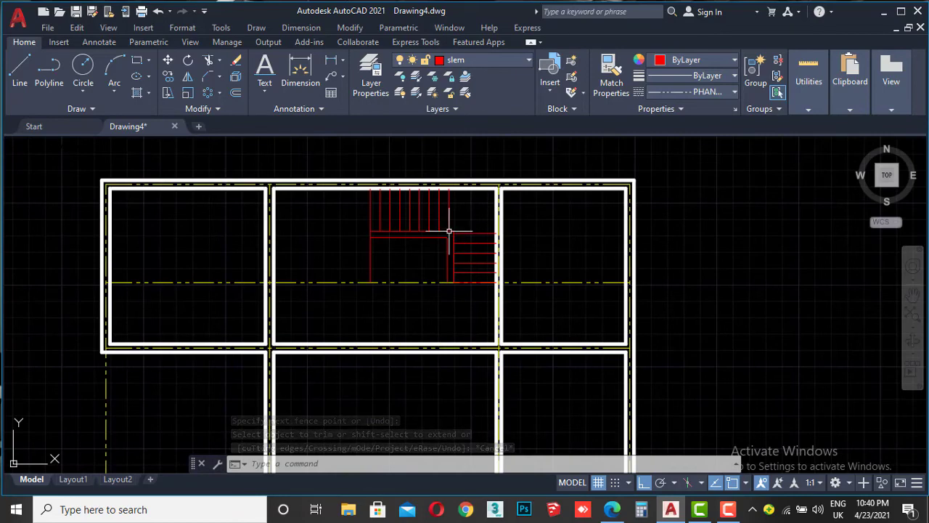
scroll(445, 233, up, 4)
scroll(447, 236, up, 2)
scroll(452, 238, down, 5)
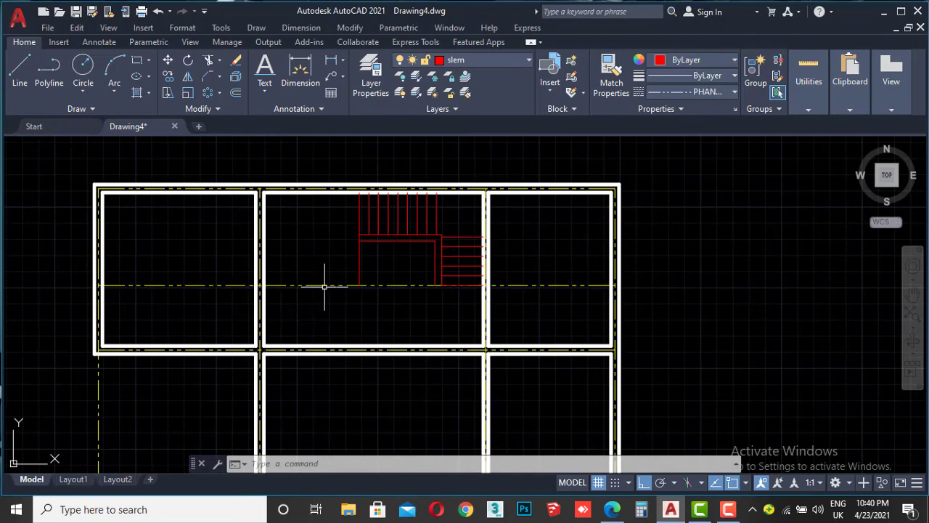
click(612, 509)
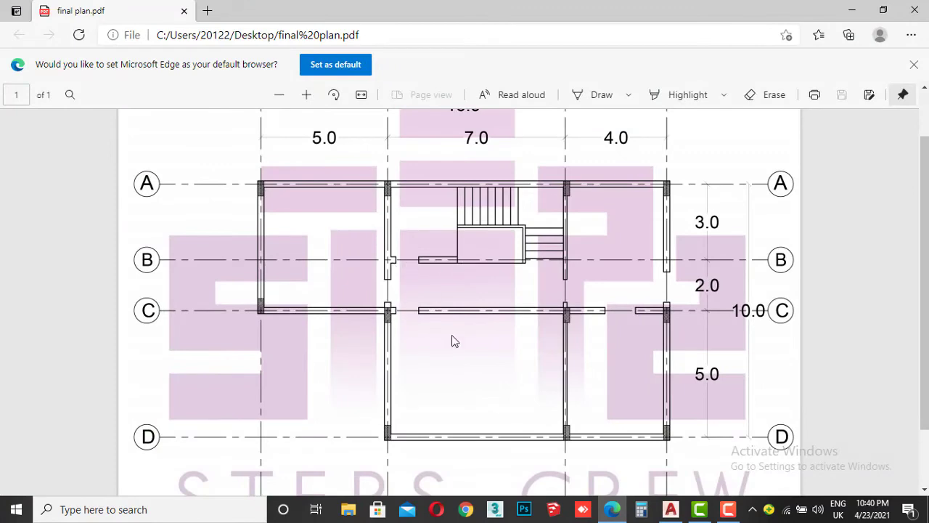
click(523, 510)
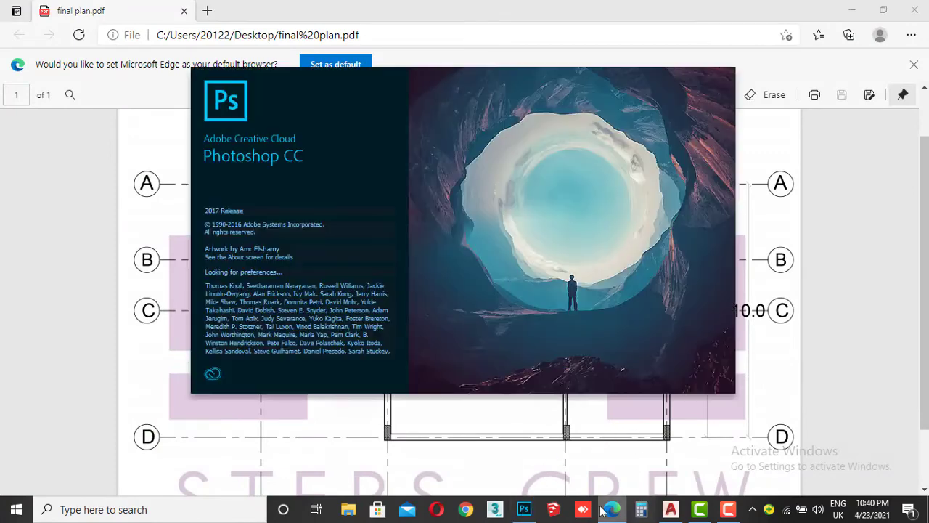
click(676, 509)
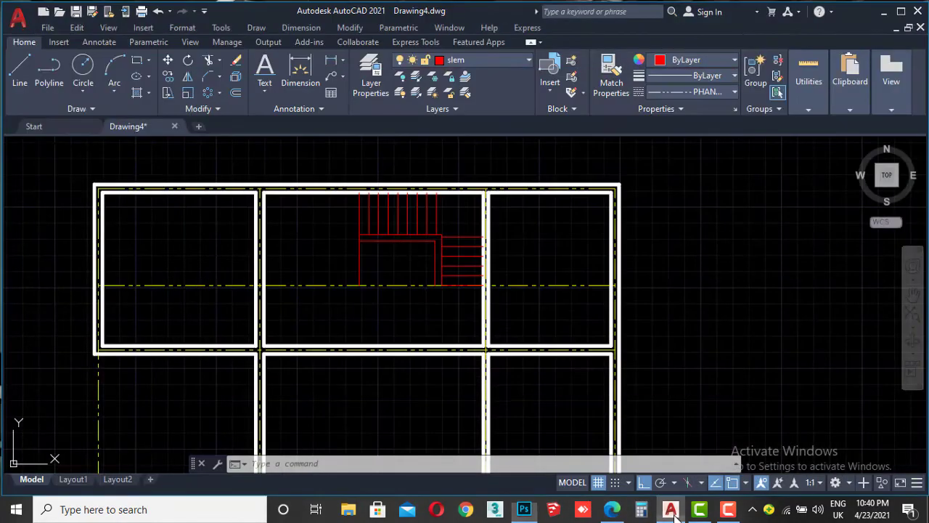
Start a multiline with scale 0.25 and Zero justification.
scroll(303, 293, up, 2)
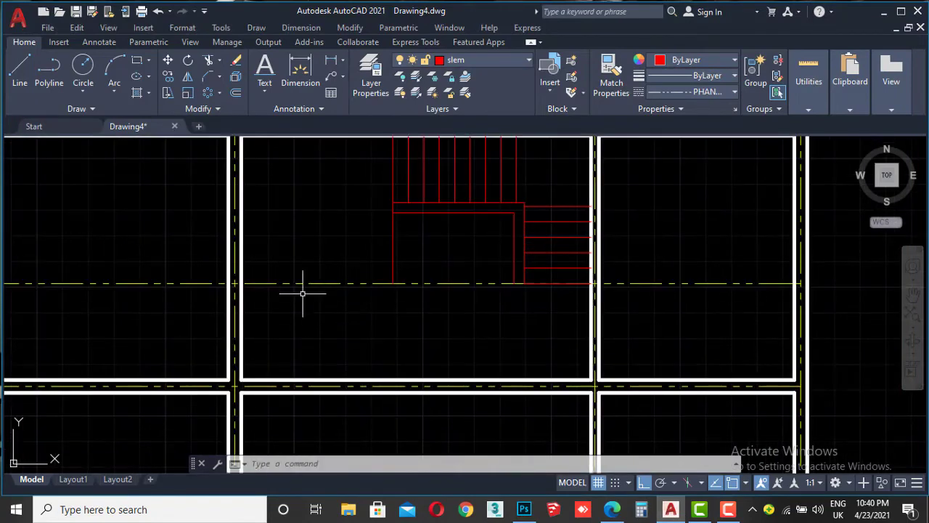
text(ML)
key(Return)
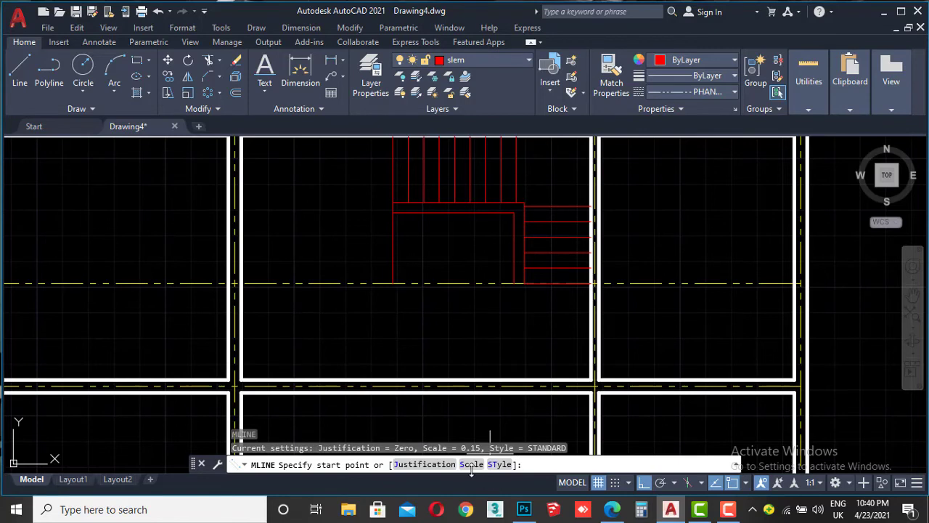
click(472, 465)
text(0.25)
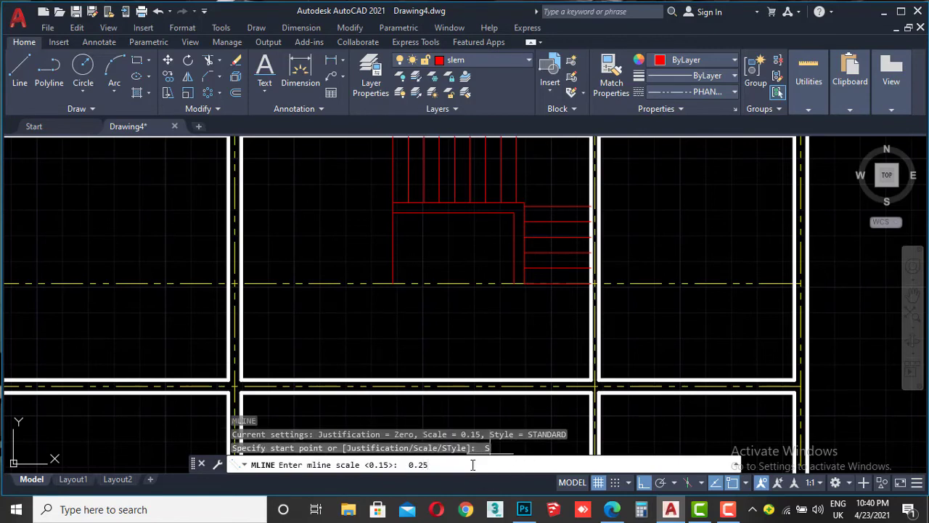
key(Return)
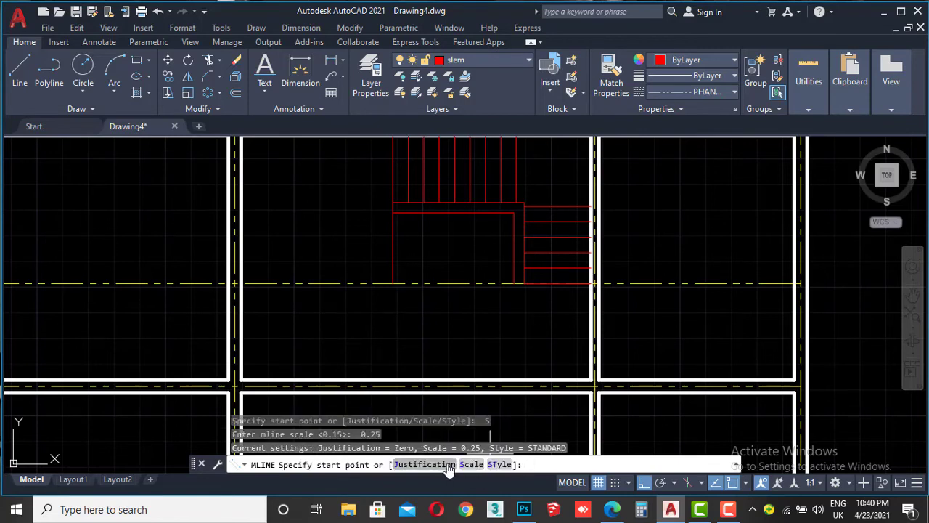
click(443, 463)
click(441, 467)
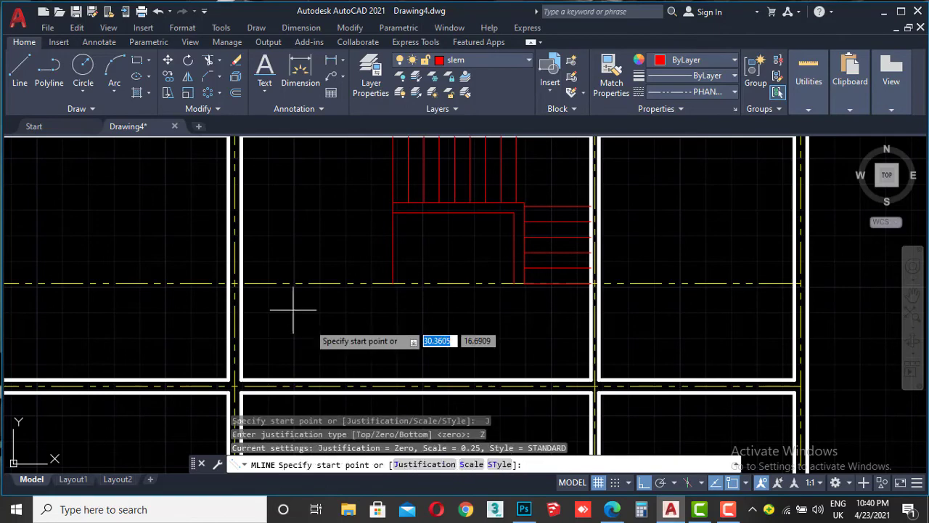
scroll(261, 281, up, 4)
Draw the double-line wall along the axis from the left white wall to the stair line.
click(212, 287)
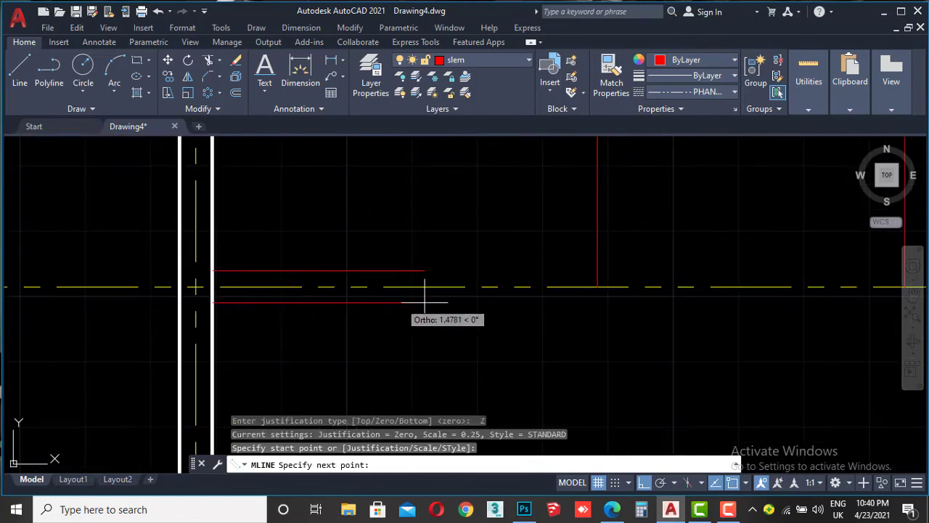
click(598, 287)
key(Escape)
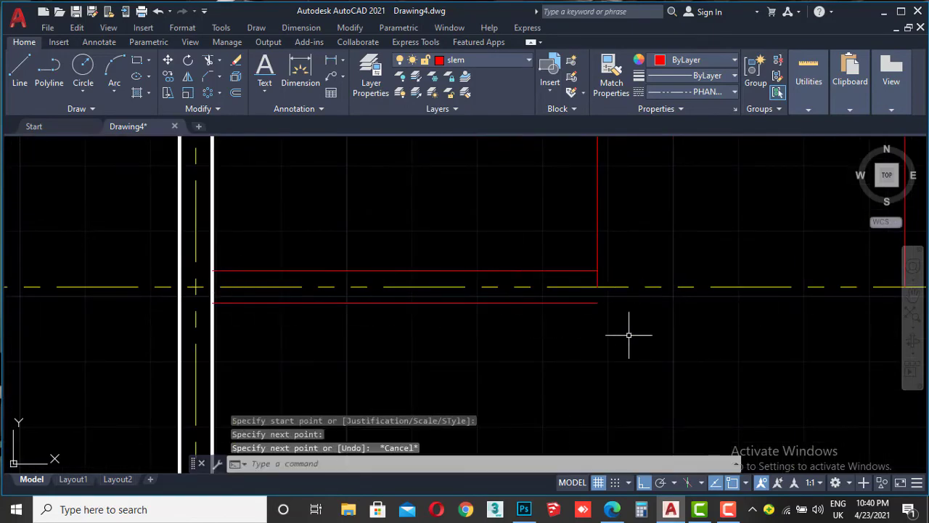
click(573, 302)
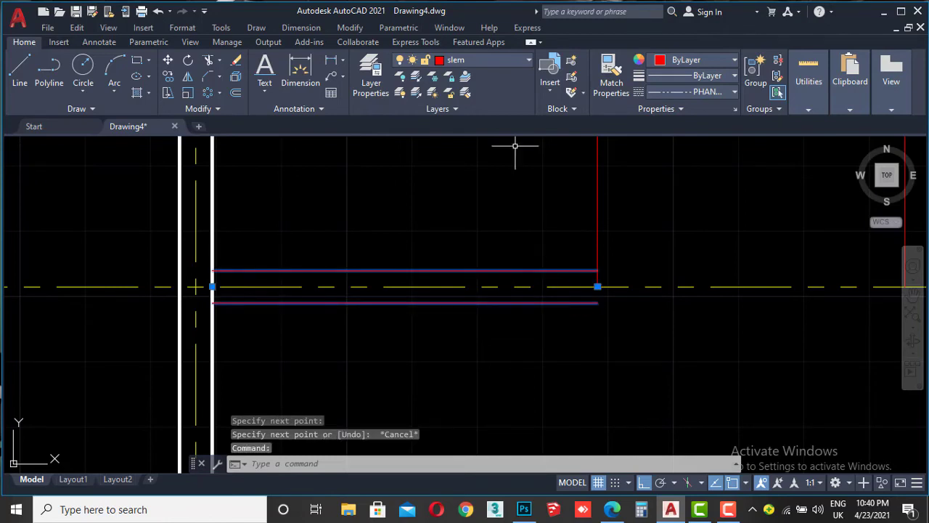
Move the new double-line wall onto the wall layer.
click(478, 60)
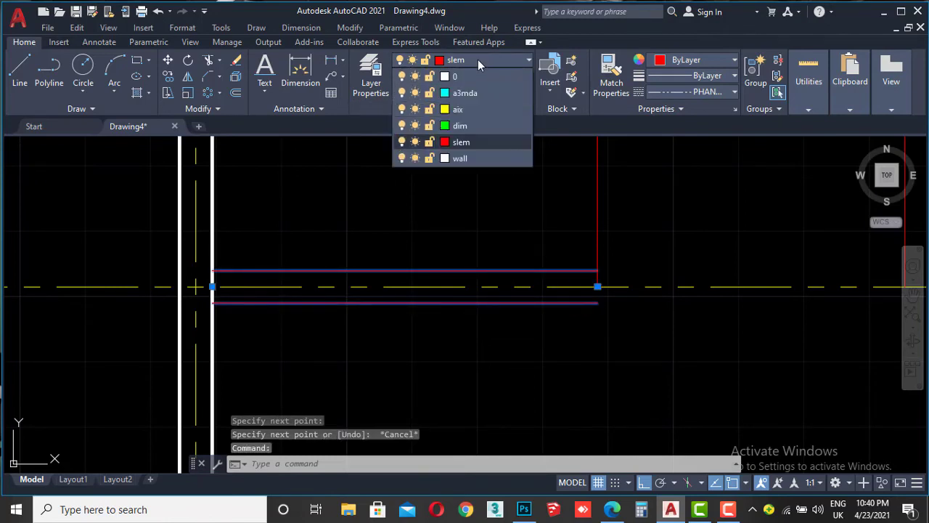
click(458, 158)
scroll(603, 272, up, 4)
key(Escape)
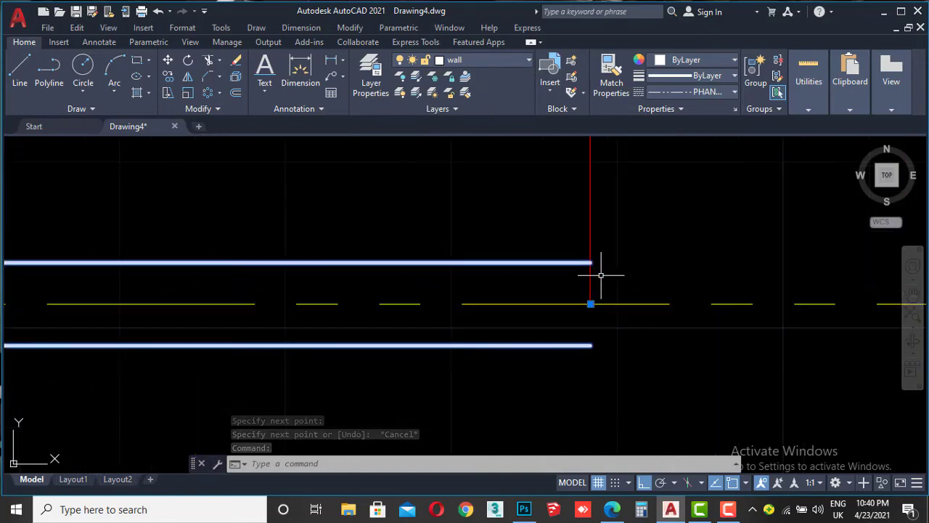
Make wall the current layer in place of slem.
click(459, 62)
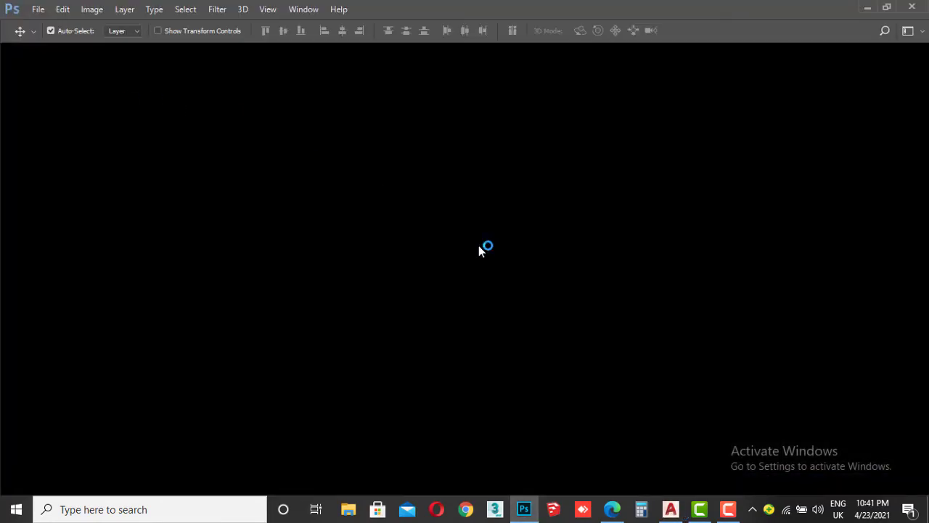
click(672, 511)
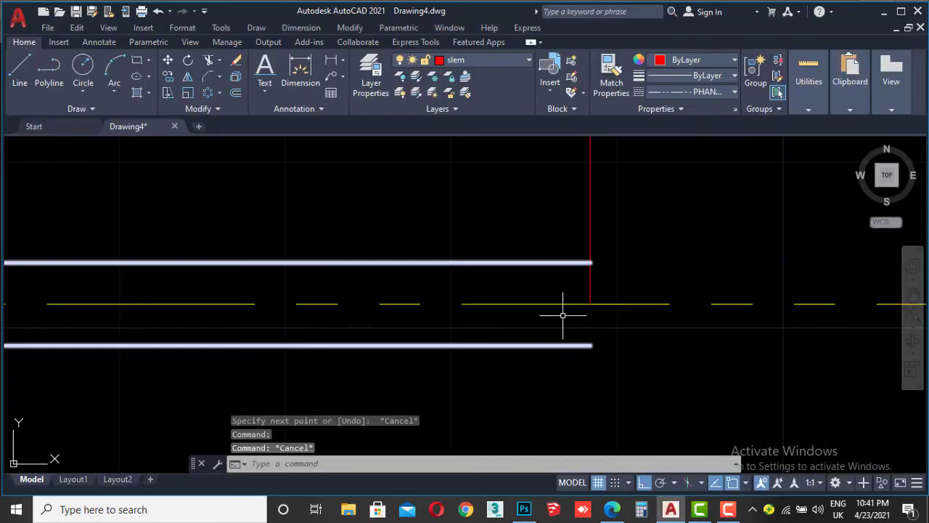
click(459, 62)
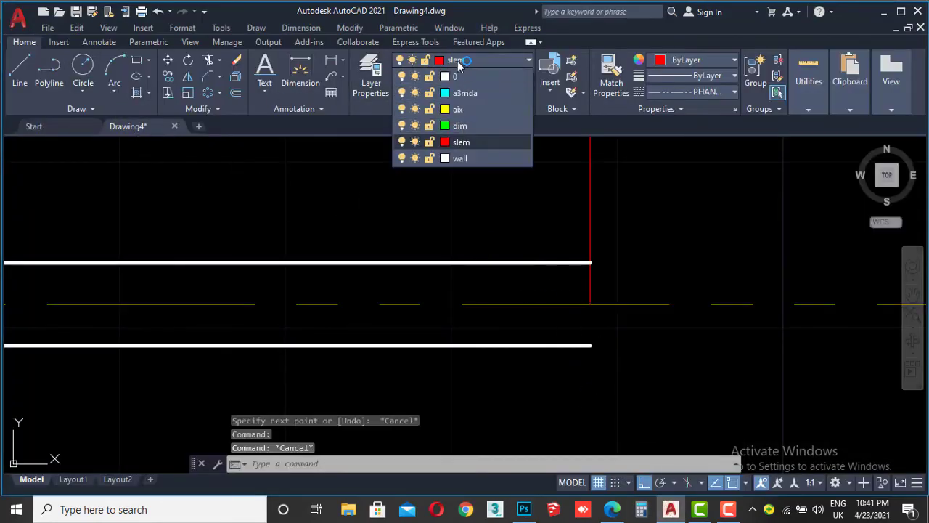
click(464, 149)
key(alt+Tab)
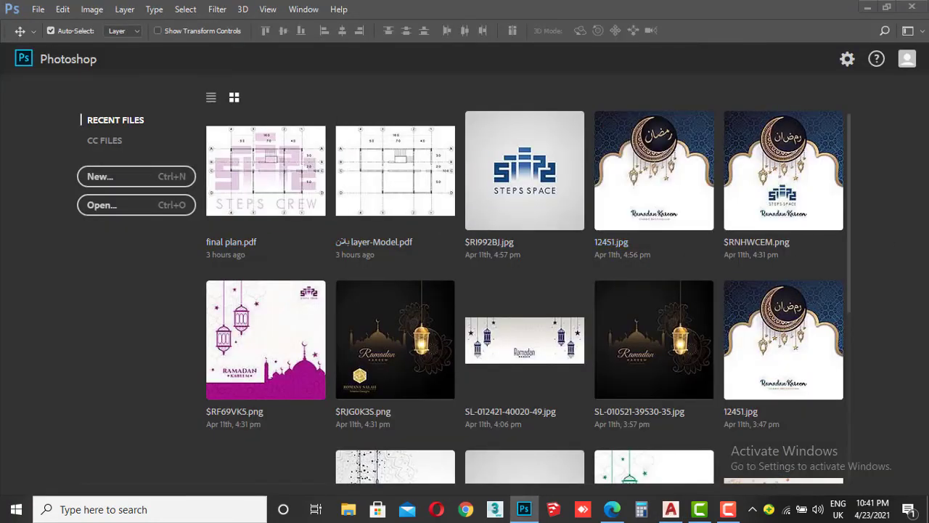
click(671, 509)
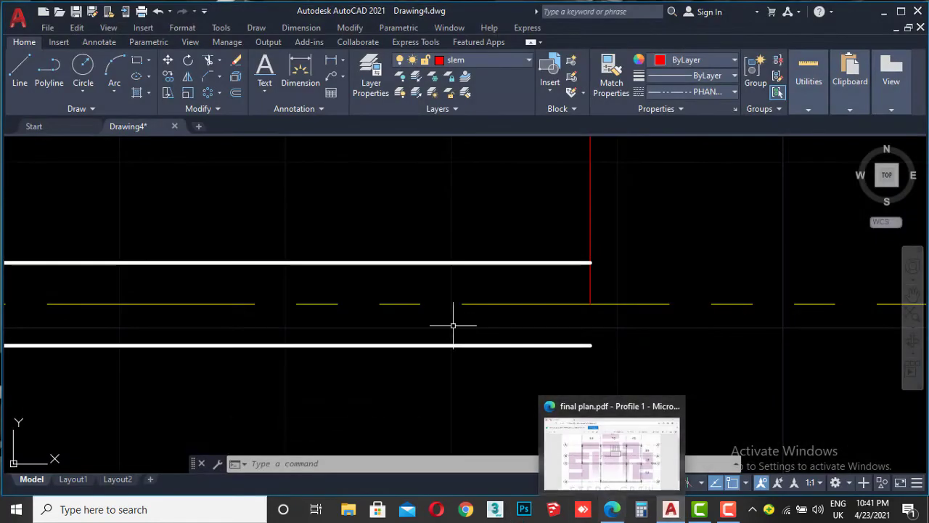
click(463, 62)
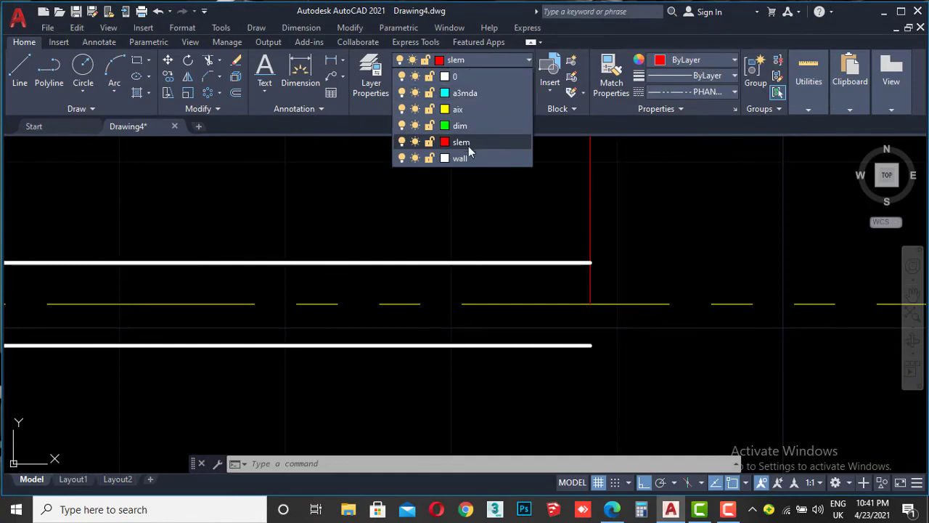
click(469, 159)
Draw a vertical line joining the upper and lower wall ends to close the interior wall.
click(19, 73)
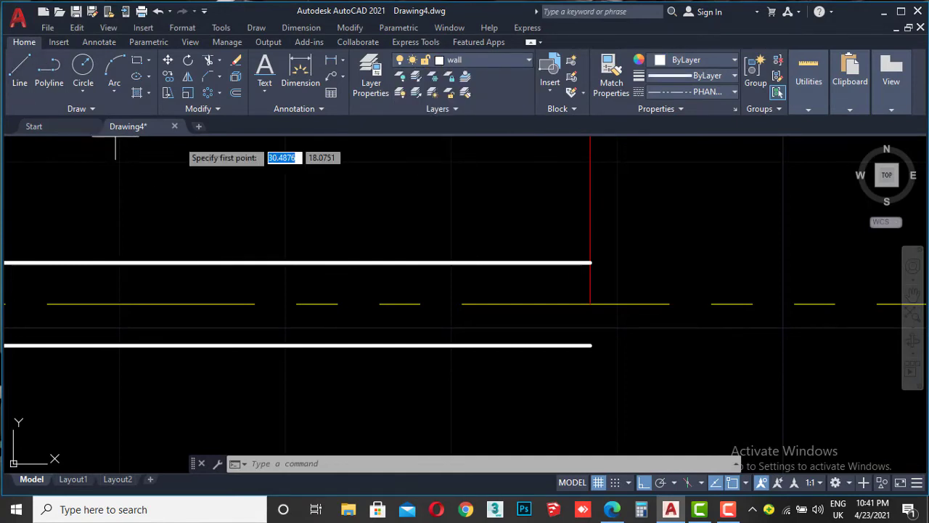
click(591, 264)
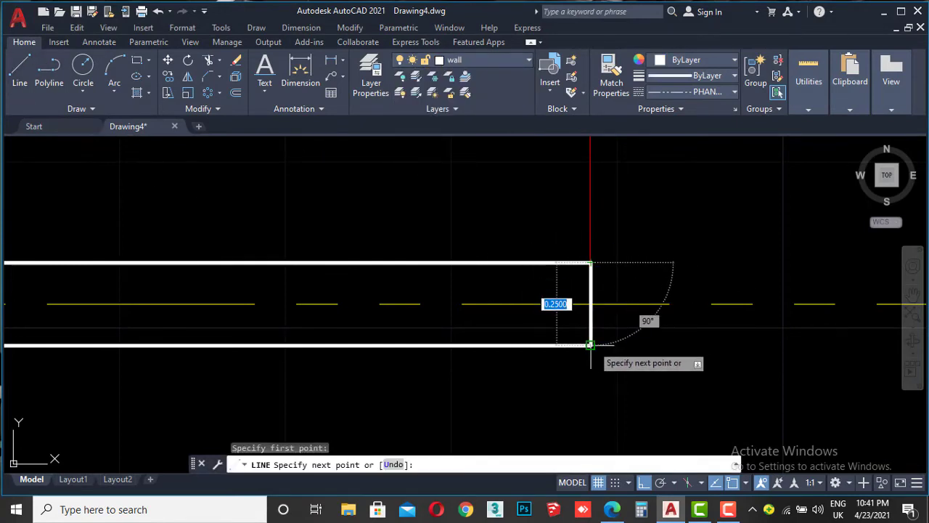
click(592, 346)
key(Escape)
scroll(626, 331, down, 8)
scroll(568, 326, down, 3)
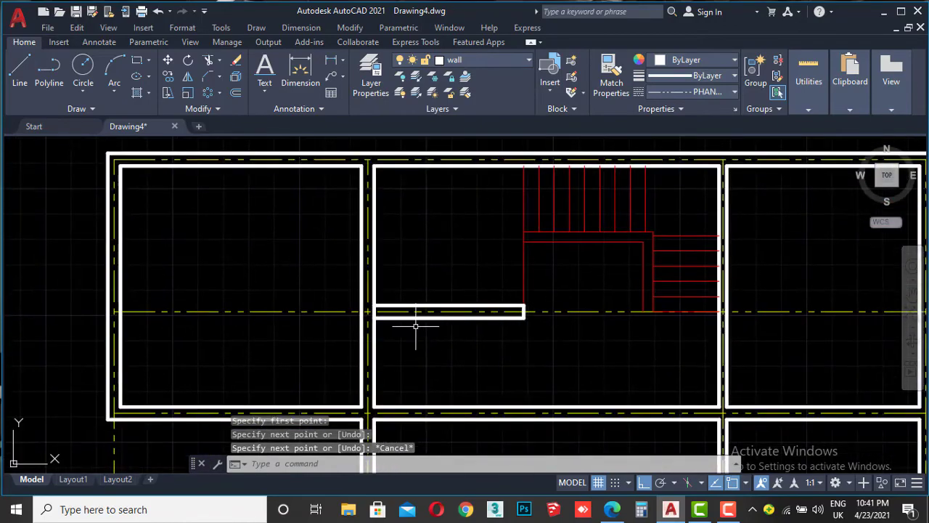
scroll(414, 326, up, 4)
scroll(451, 327, down, 4)
scroll(457, 284, down, 2)
Zoom out to check the plan and bring up the final plan PDF in Edge.
scroll(513, 252, down, 1)
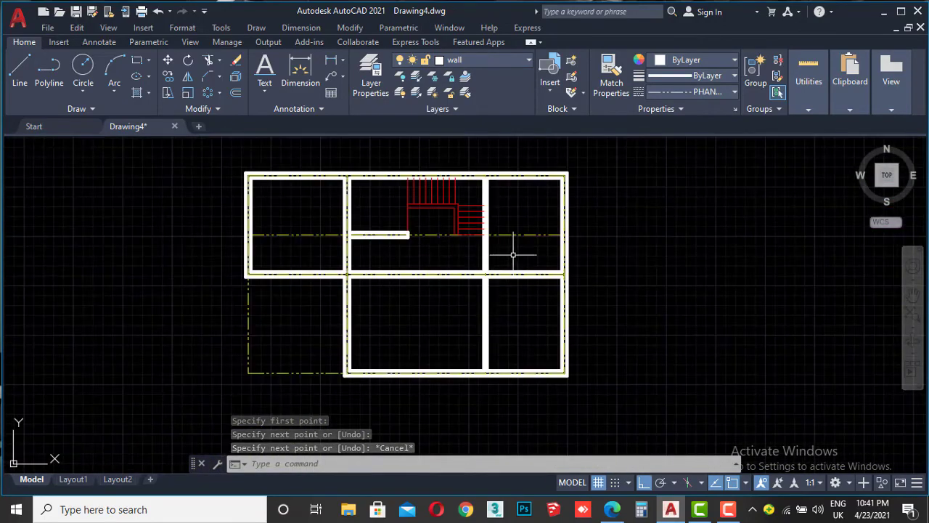
scroll(521, 261, up, 5)
scroll(530, 201, down, 3)
scroll(516, 241, down, 1)
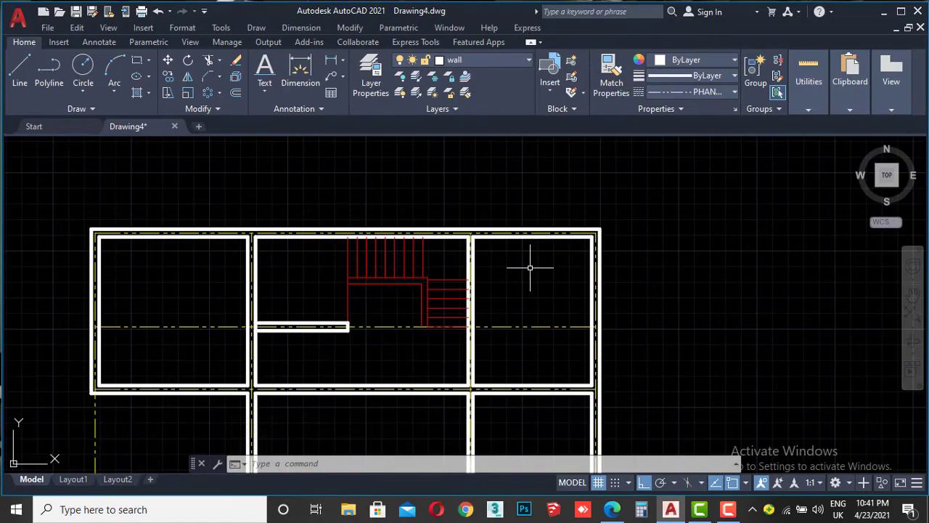
click(618, 514)
scroll(678, 152, up, 2)
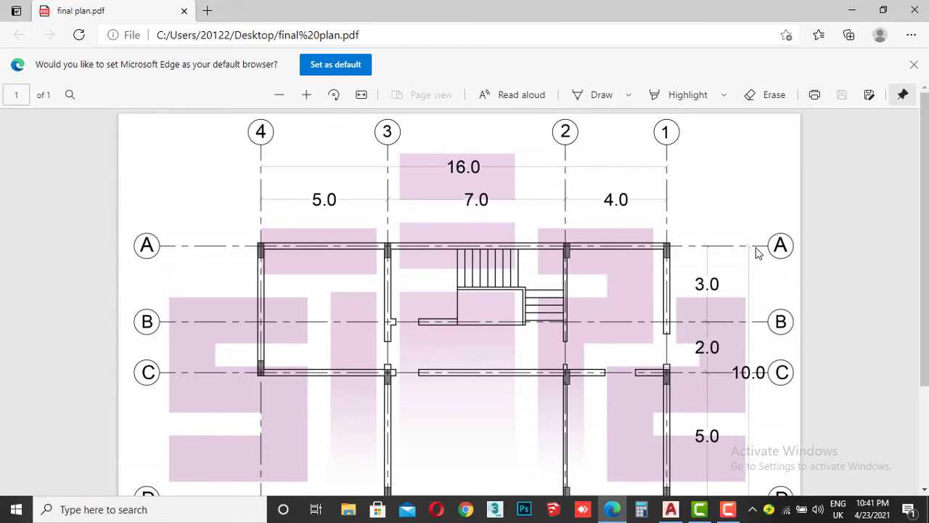
Offset the top outer wall 2 units outward above the building.
click(671, 509)
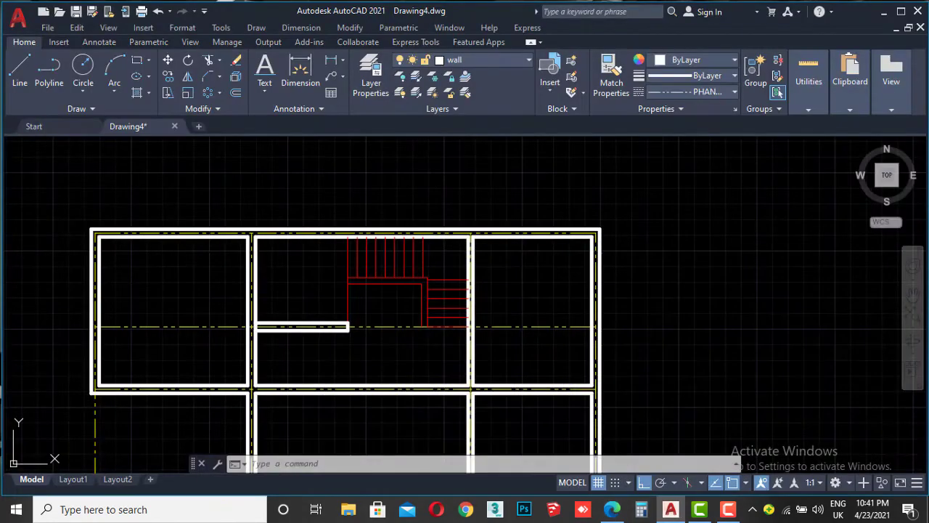
scroll(522, 219, up, 2)
scroll(522, 219, up, 2)
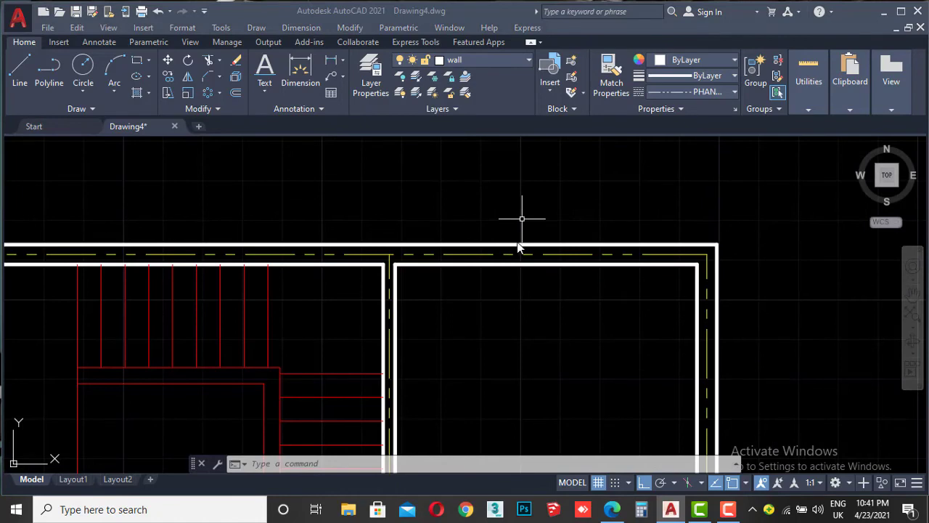
click(504, 245)
scroll(535, 233, down, 3)
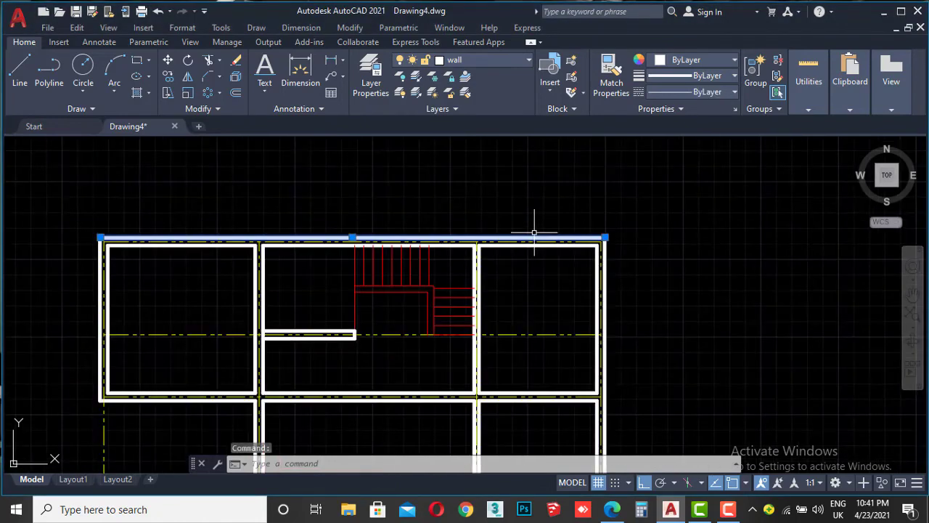
click(237, 93)
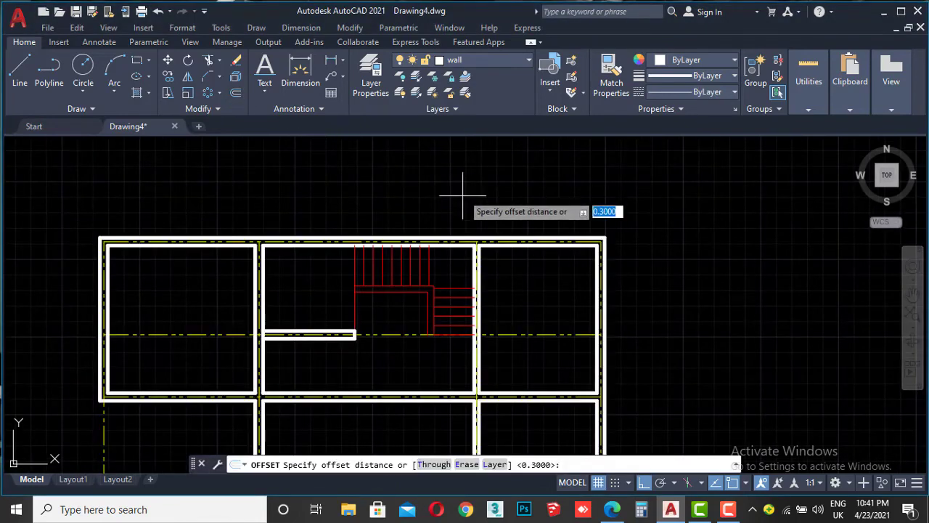
scroll(473, 239, up, 2)
click(485, 241)
scroll(487, 174, down, 2)
scroll(488, 203, down, 2)
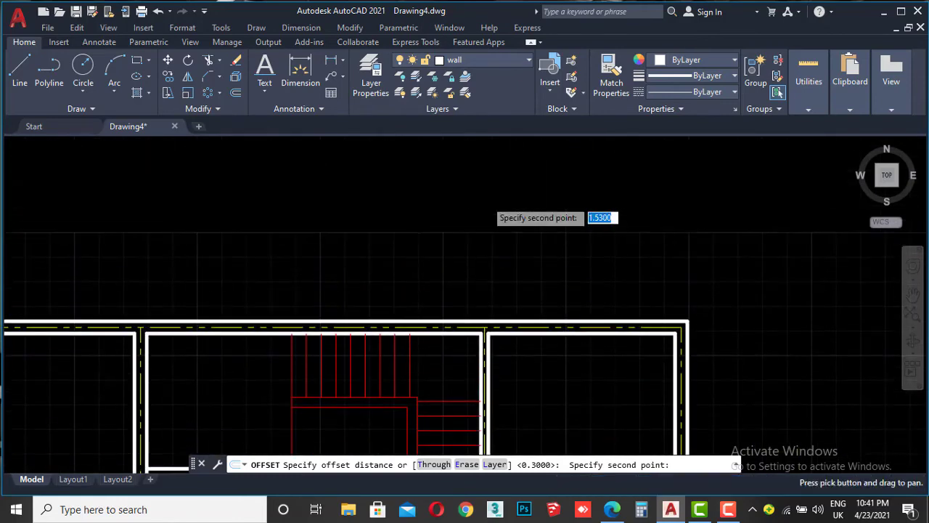
scroll(497, 223, down, 1)
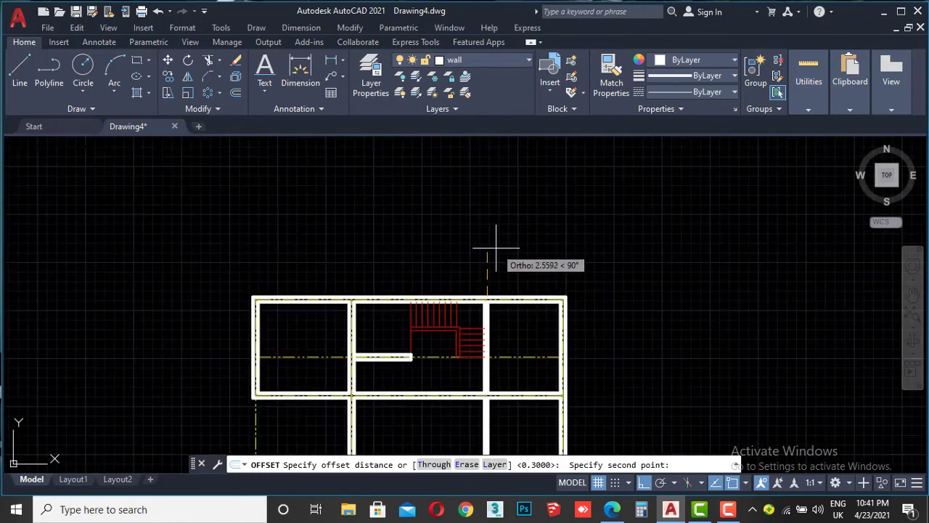
text(2)
key(Return)
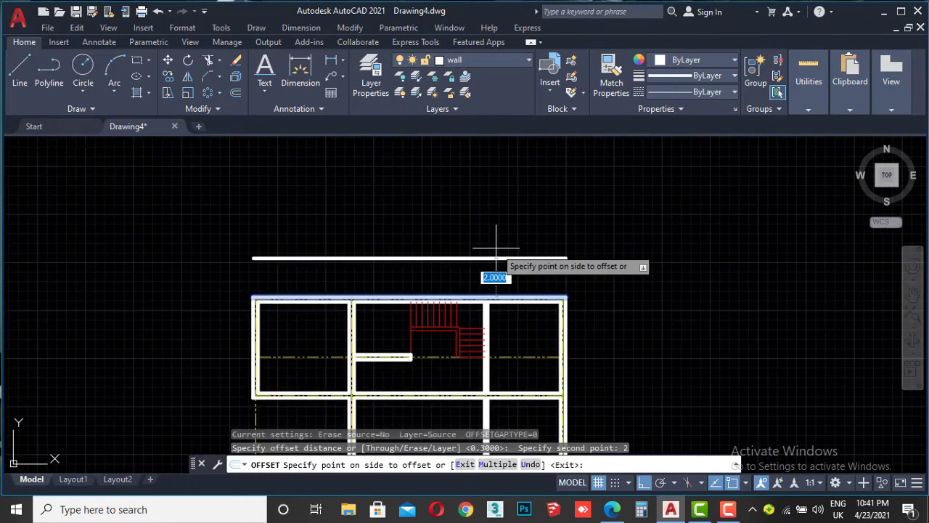
click(497, 248)
Offset the right, left and bottom outer walls 2 units outward.
middle_drag(568, 330, 520, 267)
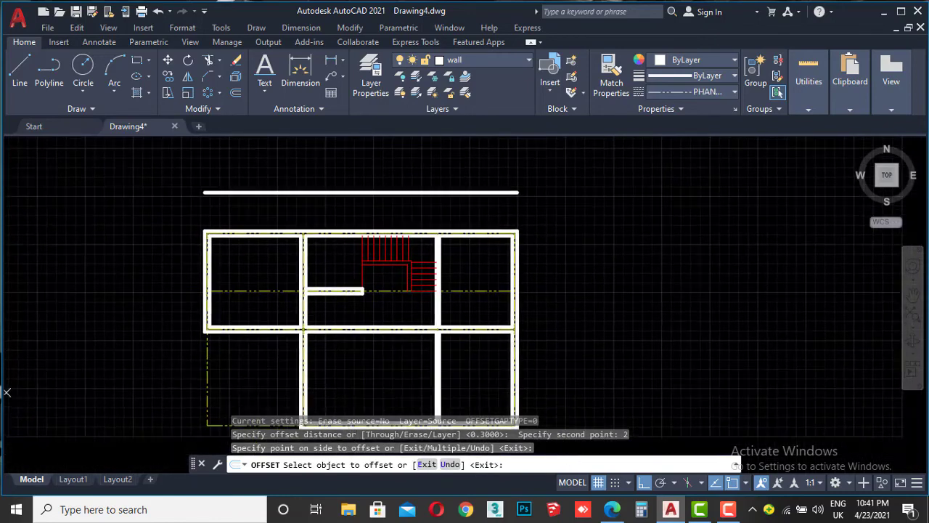
click(517, 266)
click(535, 257)
scroll(342, 297, up, 2)
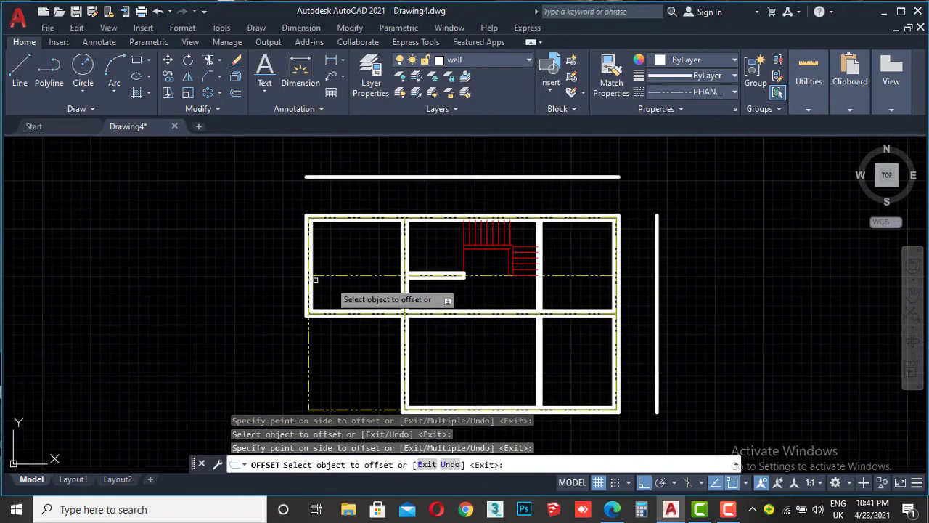
scroll(320, 255, up, 2)
click(324, 252)
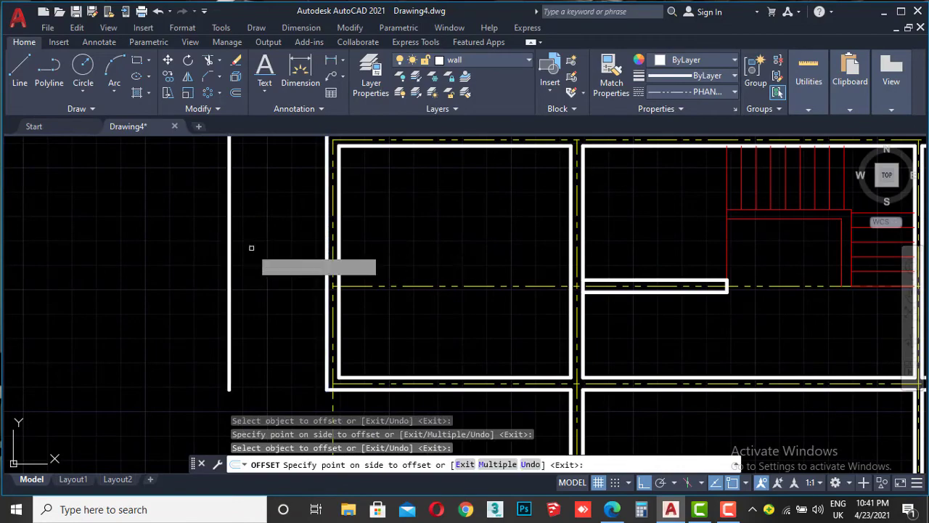
click(249, 242)
scroll(379, 305, down, 4)
scroll(394, 285, up, 5)
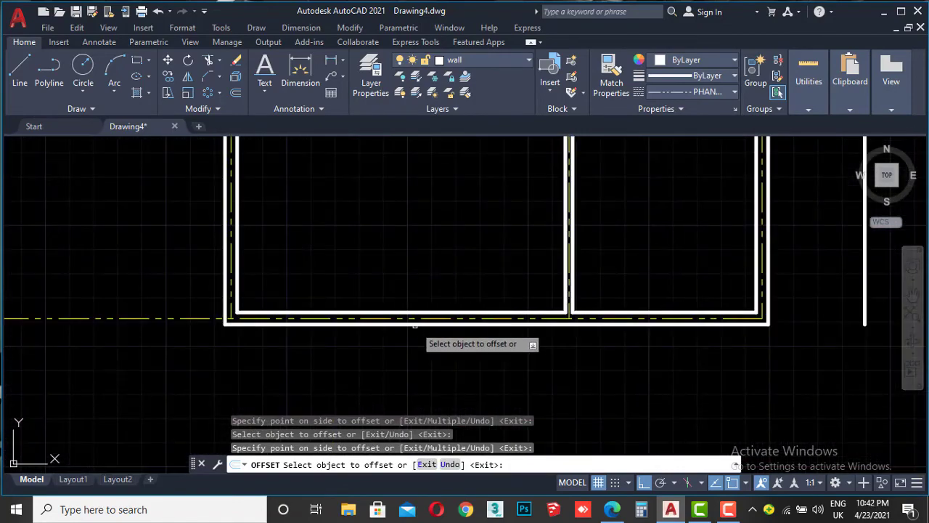
click(415, 325)
click(404, 368)
scroll(427, 284, down, 3)
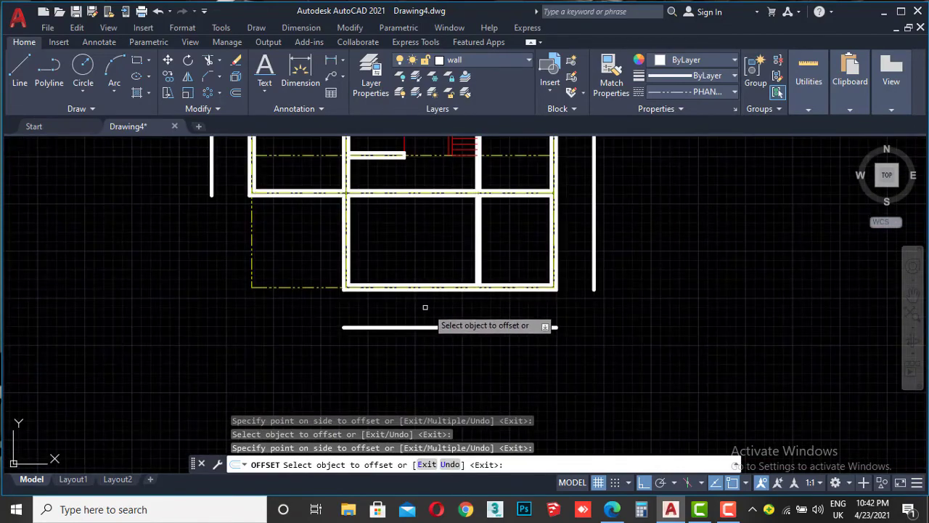
key(Escape)
Stretch the new bottom line so it extends past the building on both sides.
click(442, 318)
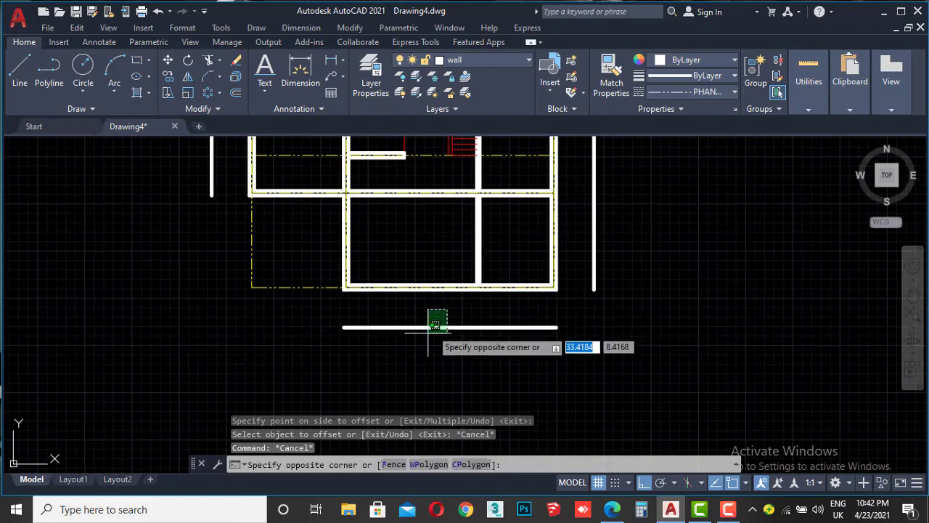
click(363, 346)
click(344, 327)
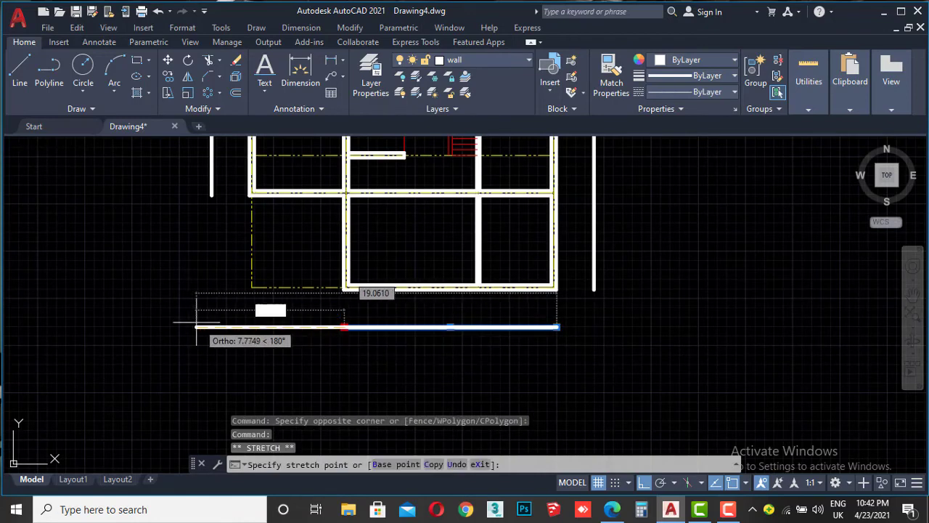
click(191, 327)
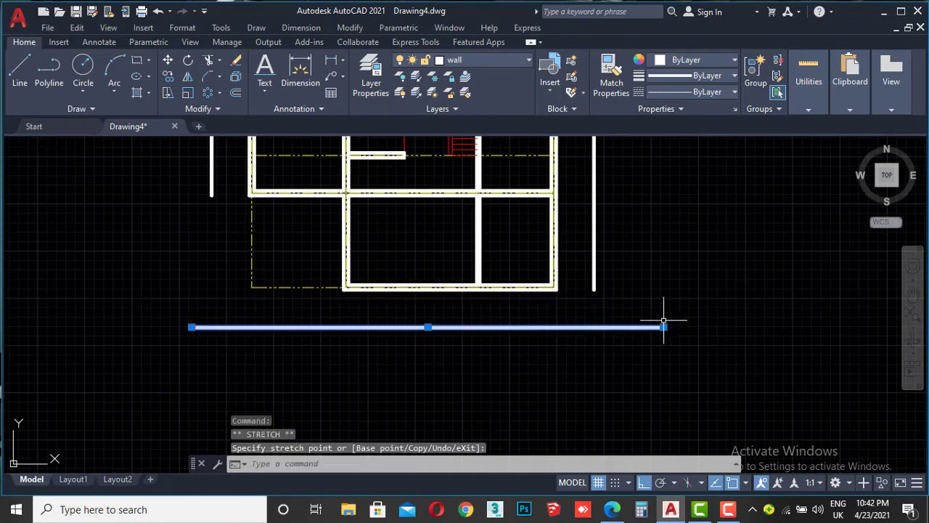
click(664, 327)
key(Escape)
scroll(624, 312, down, 4)
scroll(580, 285, up, 3)
Put the four outer boundary lines on the yellow aix layer.
click(683, 275)
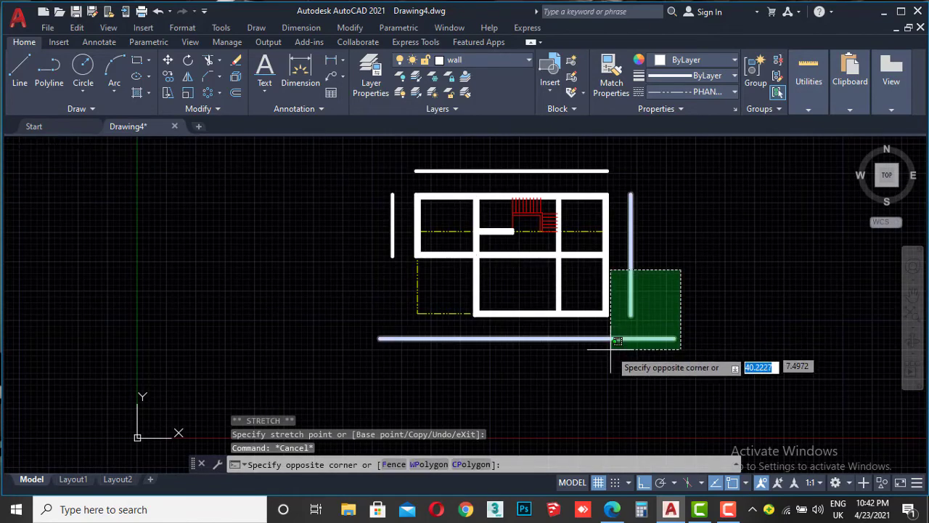
click(624, 359)
click(508, 161)
click(431, 181)
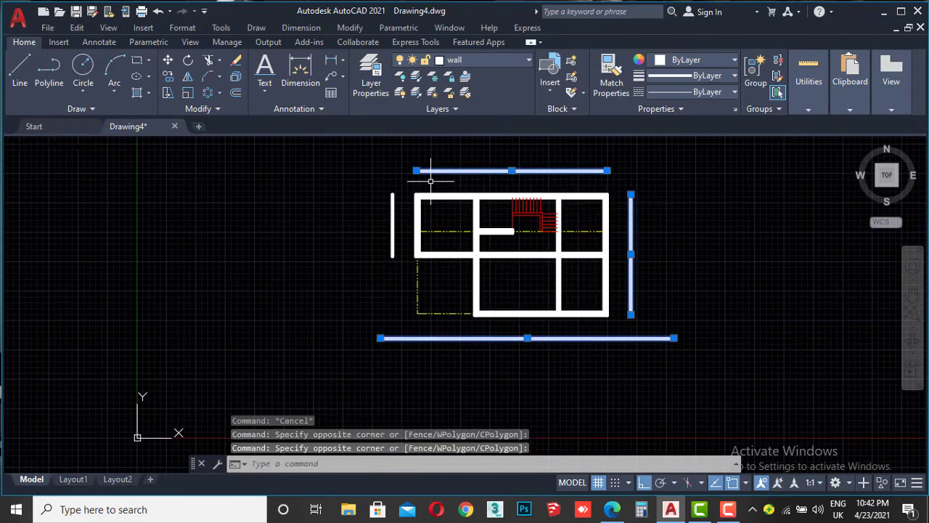
click(374, 225)
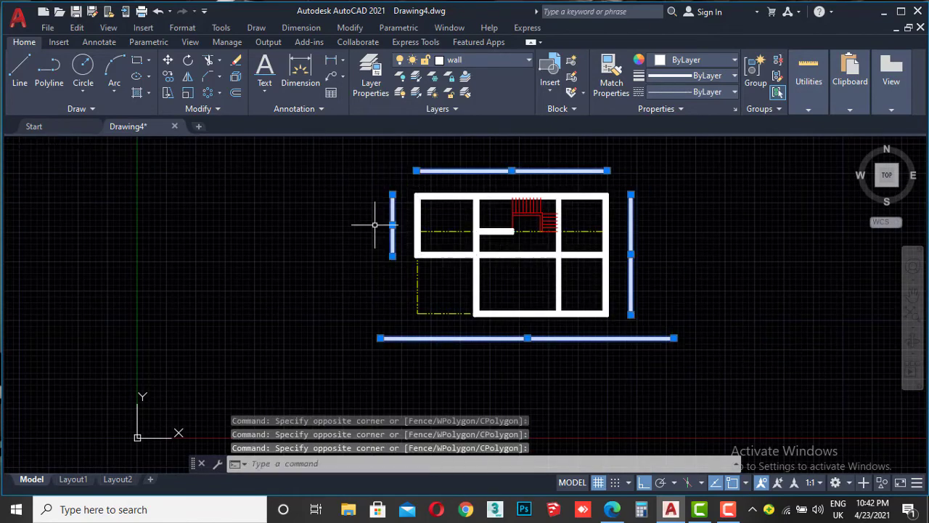
click(493, 58)
click(467, 106)
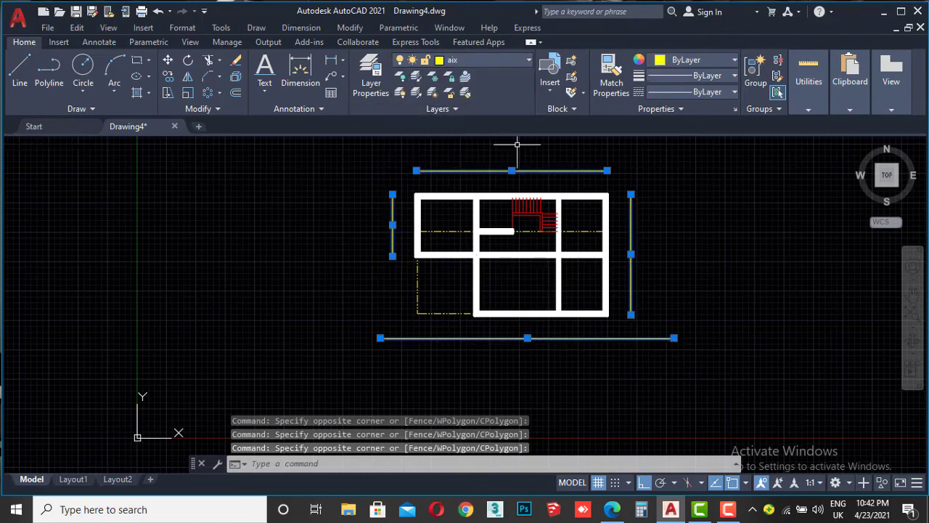
key(Escape)
key(Escape)
scroll(631, 211, up, 5)
scroll(618, 226, up, 4)
Stretch the first dashed horizontal axis line's end out to the outer yellow line.
scroll(618, 225, up, 2)
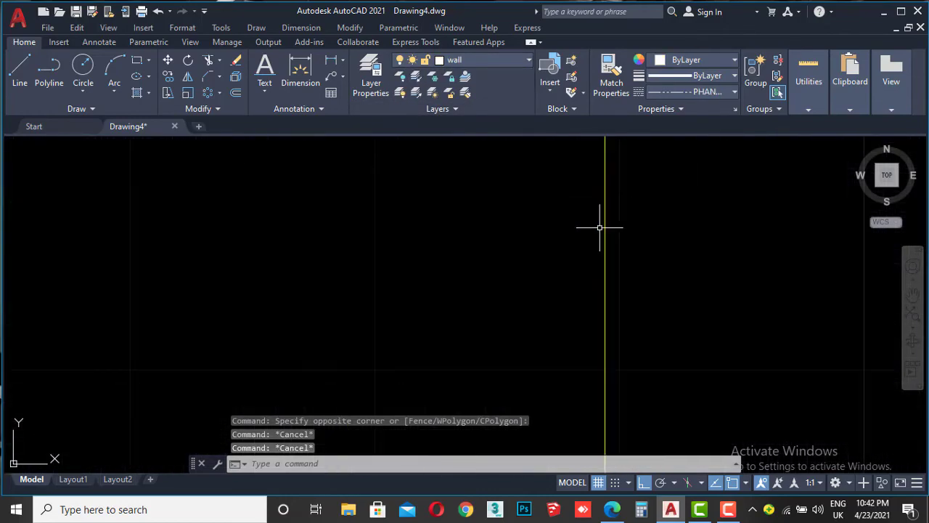
scroll(602, 225, down, 3)
scroll(602, 225, down, 3)
scroll(600, 228, up, 4)
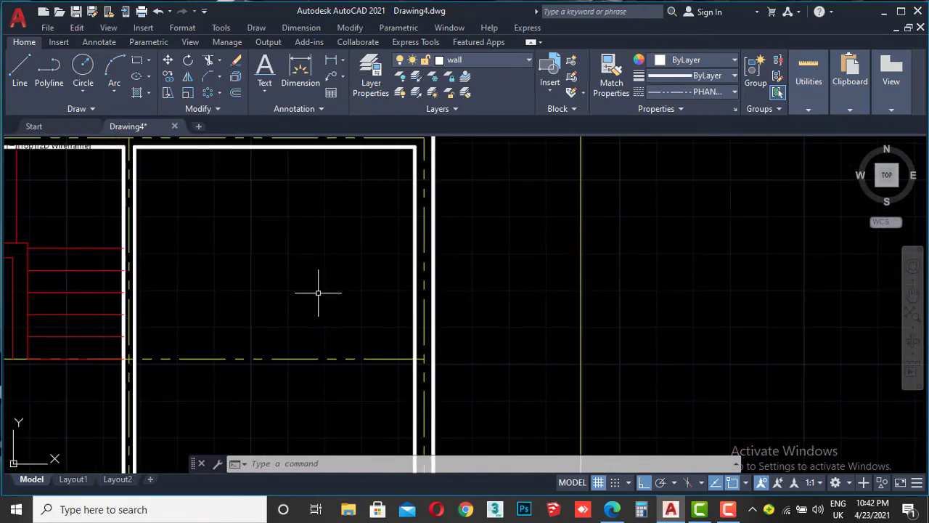
click(334, 358)
click(430, 369)
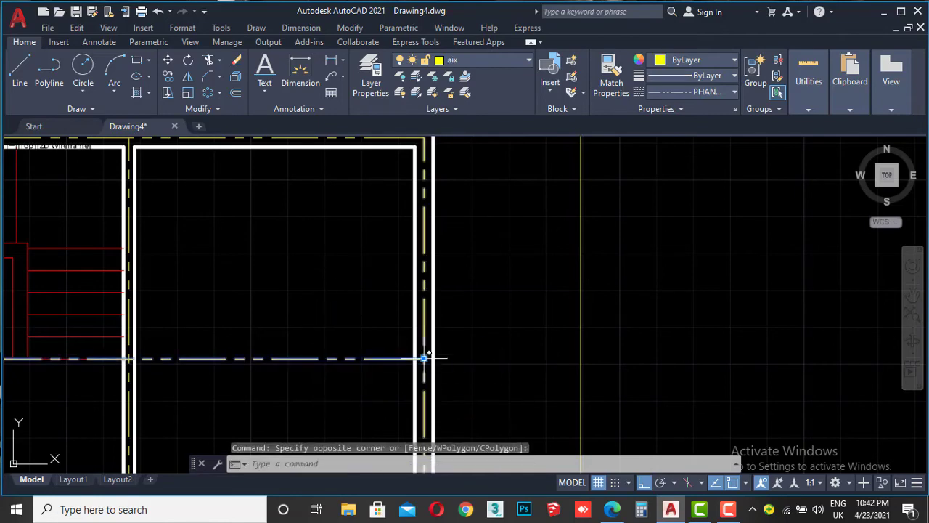
click(423, 358)
scroll(700, 353, down, 3)
mouse_move(699, 353)
middle_down()
mouse_move(622, 310)
mouse_move(580, 204)
middle_up()
scroll(457, 208, up, 3)
click(523, 208)
Stretch the next axis line's endpoint outward to the right.
click(432, 215)
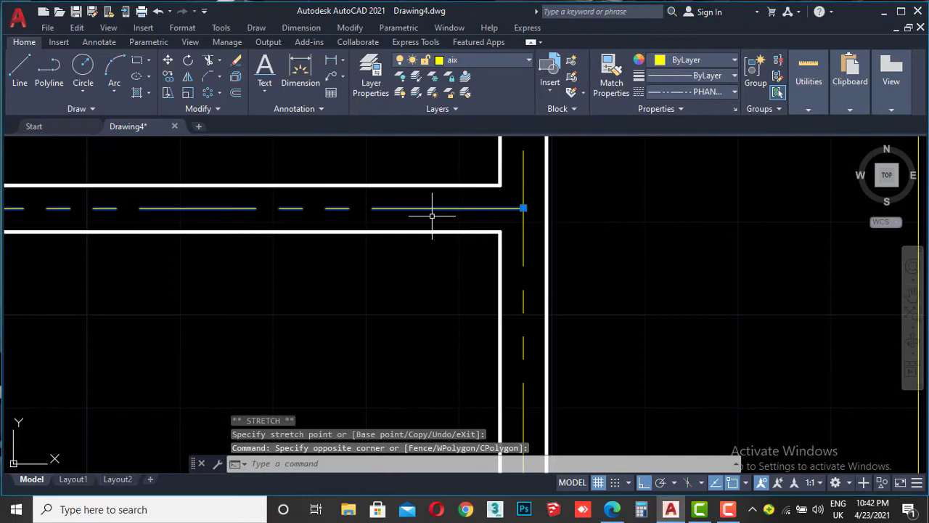
click(523, 209)
scroll(656, 235, down, 3)
middle_drag(655, 235, 518, 239)
scroll(553, 229, down, 2)
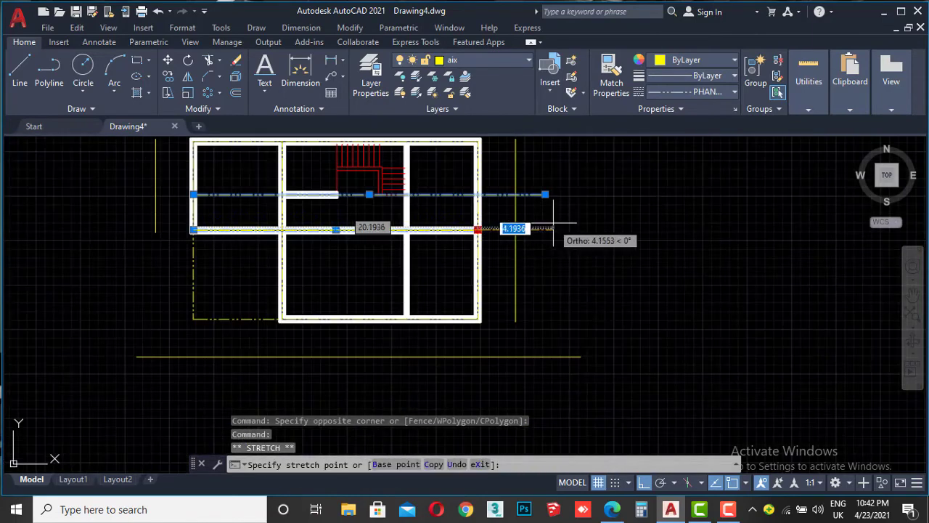
click(553, 228)
scroll(479, 320, up, 4)
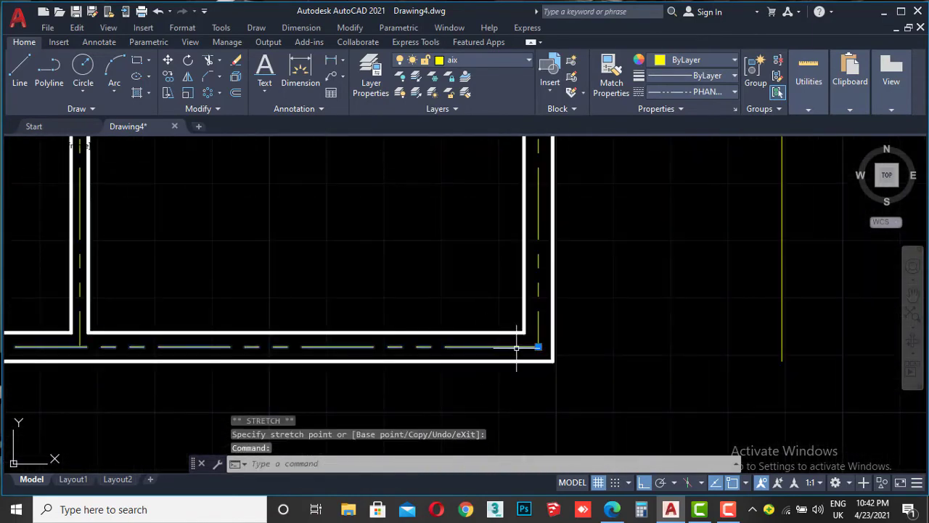
click(538, 347)
scroll(799, 342, down, 3)
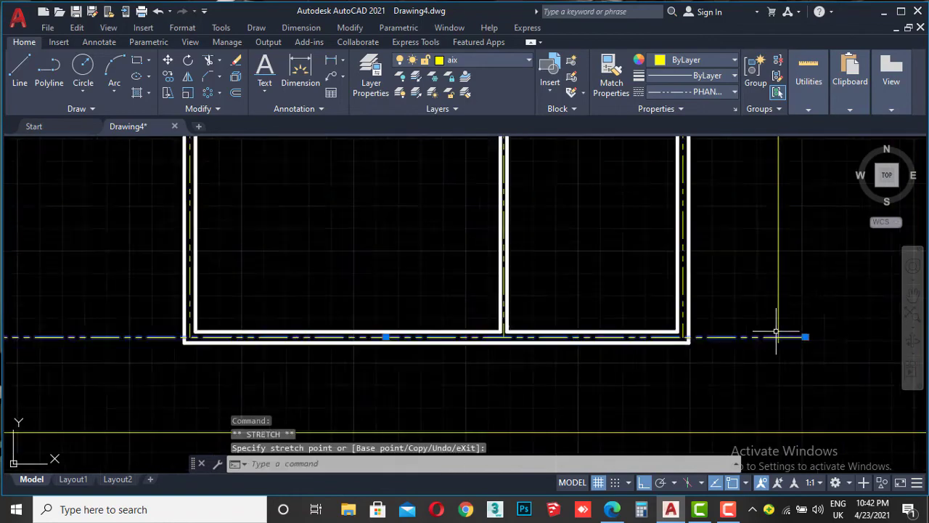
scroll(620, 345, up, 2)
key(Escape)
Lengthen another horizontal axis line leftward; try grabbing the short vertical axis line's end.
scroll(574, 312, up, 1)
scroll(461, 348, up, 1)
scroll(529, 290, down, 2)
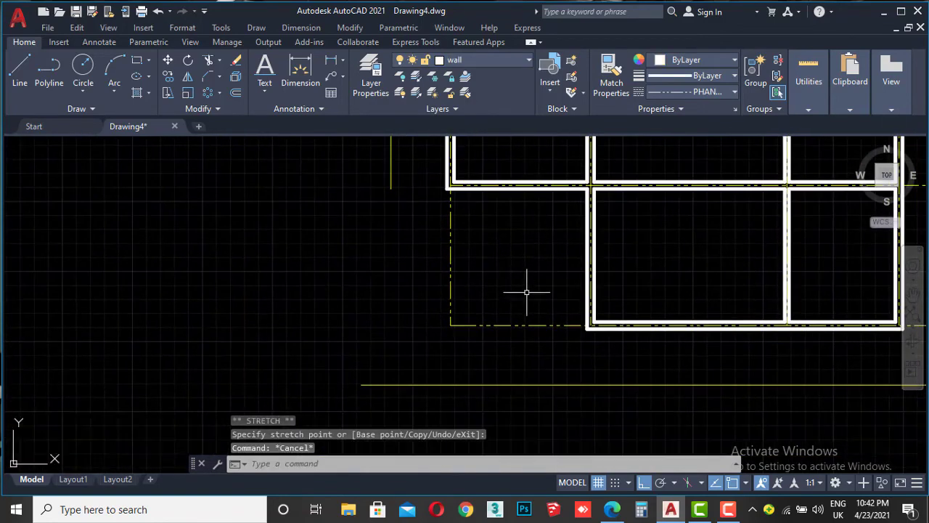
click(503, 340)
click(450, 324)
click(335, 325)
key(Escape)
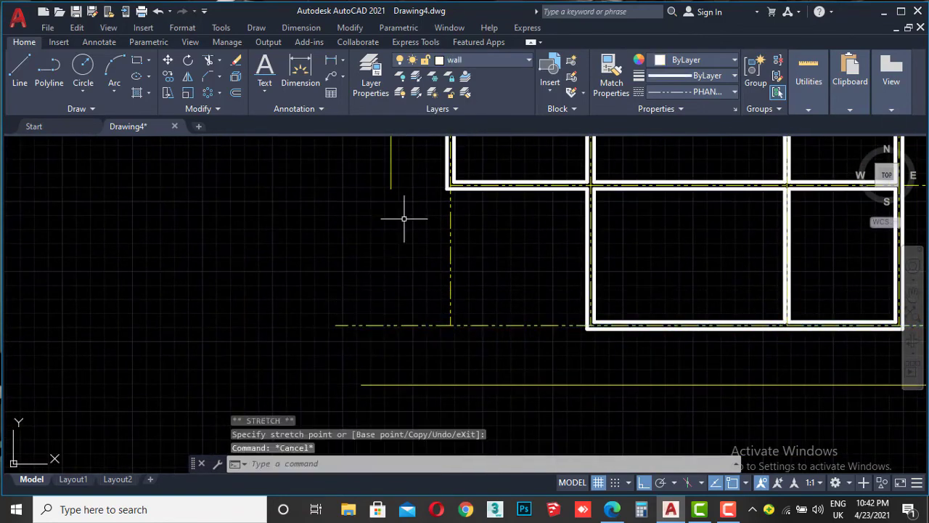
click(409, 166)
click(343, 198)
click(392, 188)
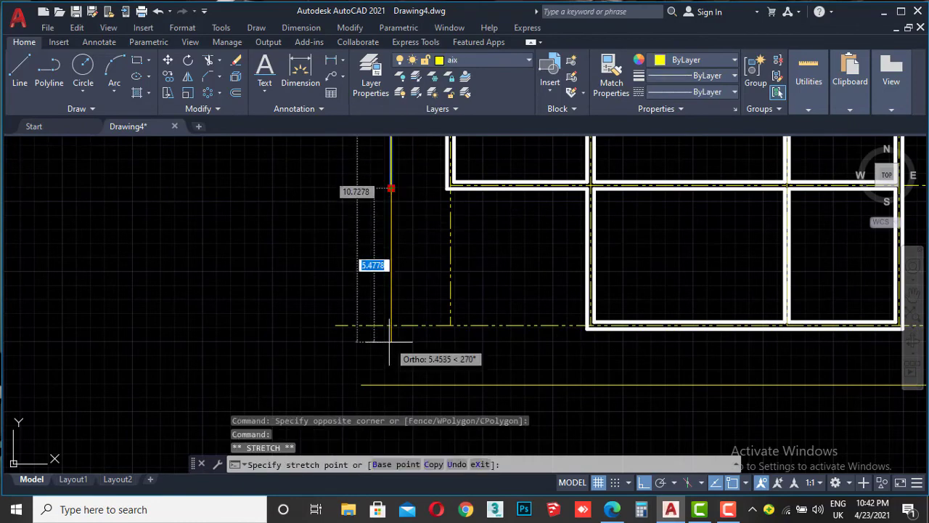
key(Escape)
Drag the horizontal centreline's left end far out past the building.
scroll(387, 308, down, 3)
scroll(411, 290, up, 3)
scroll(415, 311, up, 2)
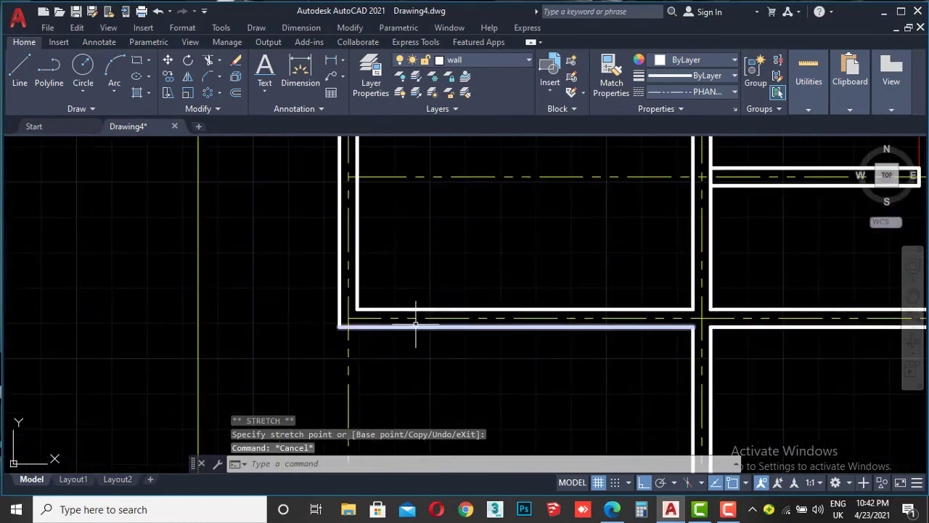
click(419, 318)
click(348, 317)
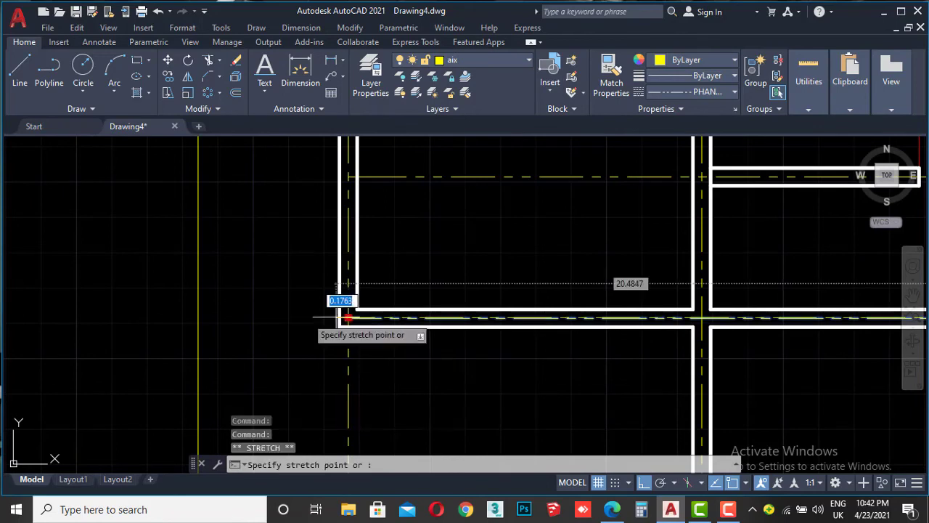
click(132, 317)
Move the upper centreline's left end outward past the left walls.
click(468, 164)
click(437, 192)
middle_drag(403, 199, 472, 228)
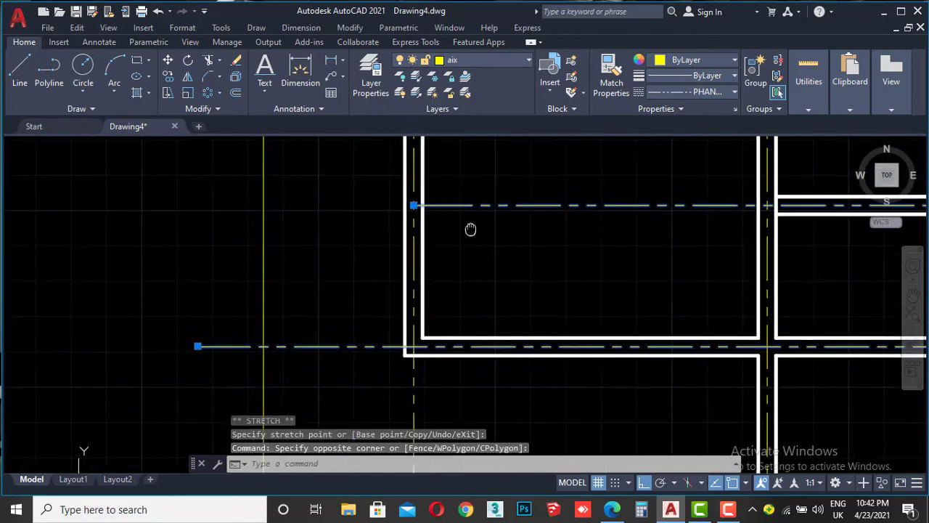
click(418, 207)
scroll(342, 298, down, 4)
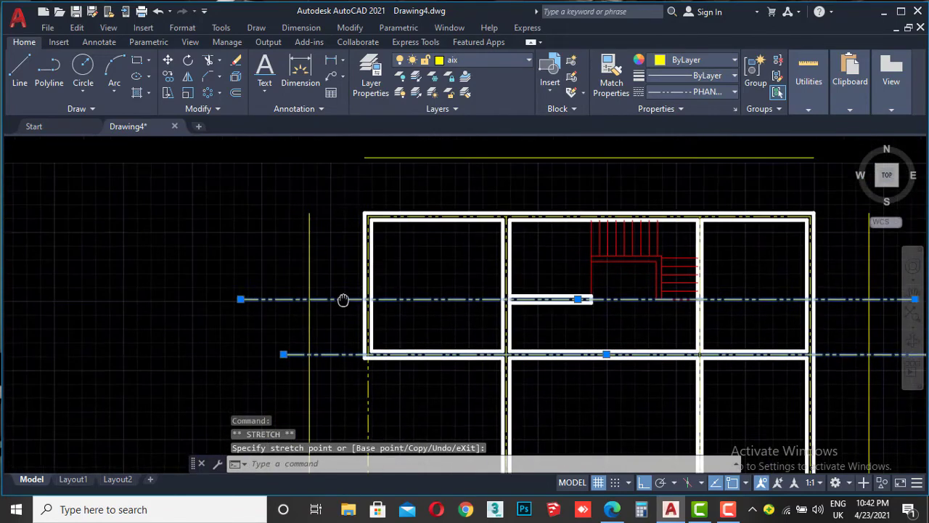
scroll(385, 213, up, 6)
click(390, 235)
middle_drag(388, 238, 511, 238)
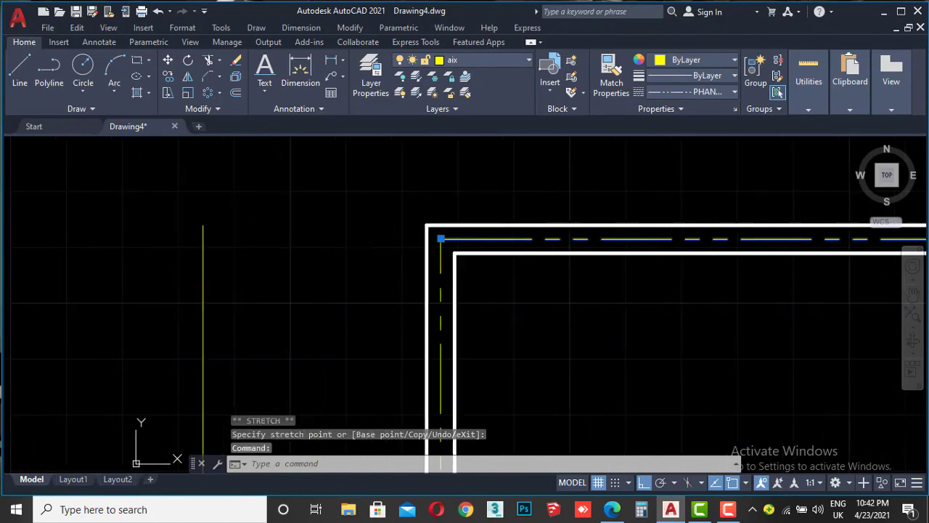
click(440, 239)
scroll(276, 266, down, 3)
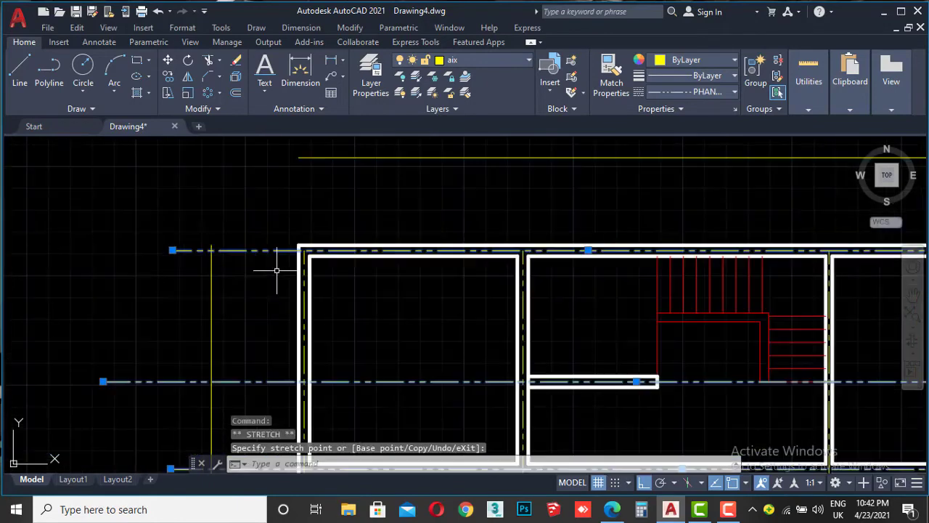
key(Escape)
key(Escape)
Extend the vertical axis lines upward to the top yellow boundary line with EXTEND.
text(x)
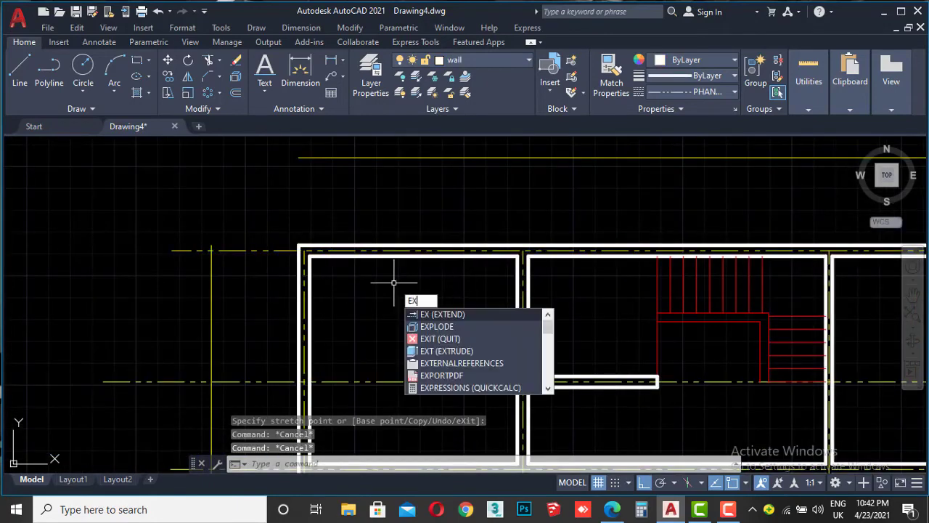
key(Return)
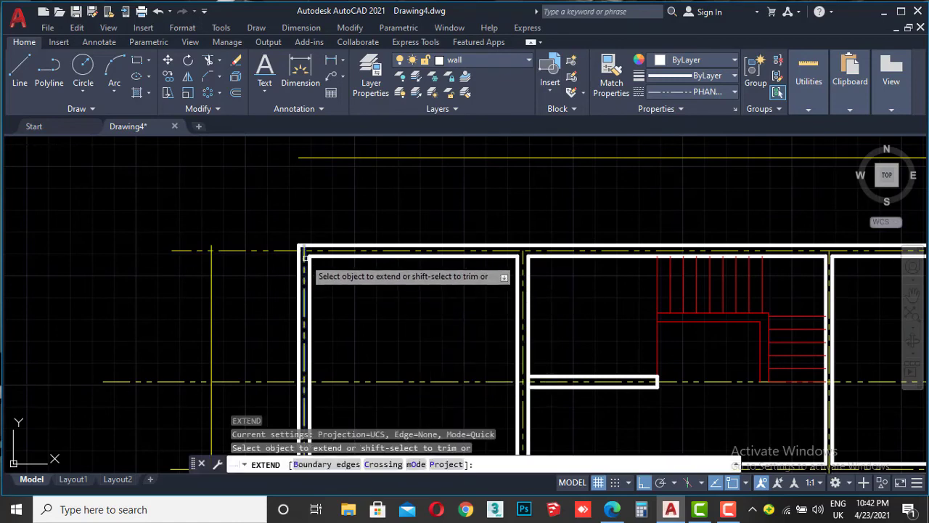
click(306, 258)
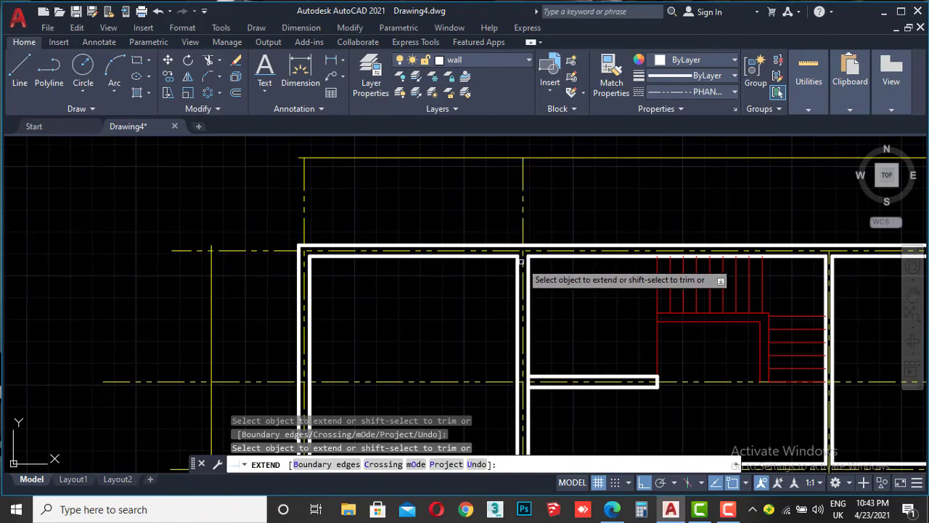
middle_drag(828, 263, 553, 263)
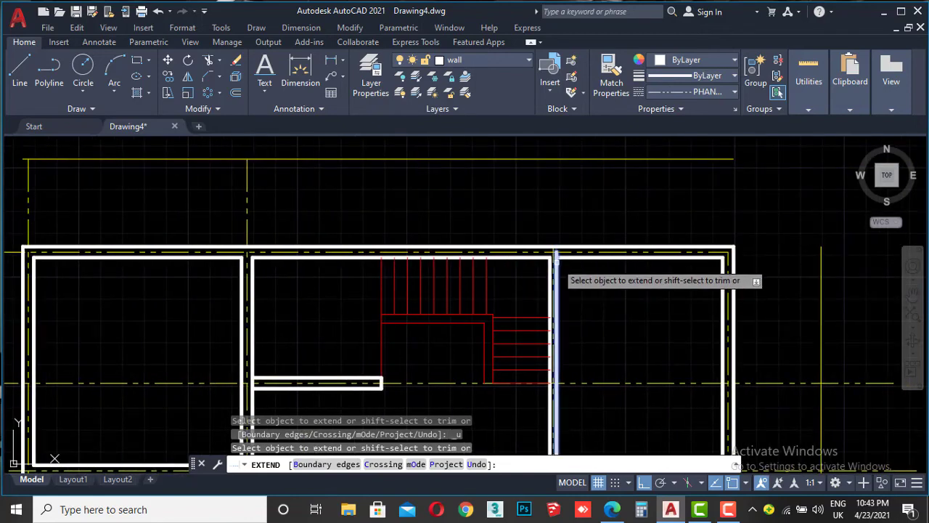
scroll(556, 256, up, 3)
scroll(552, 253, down, 4)
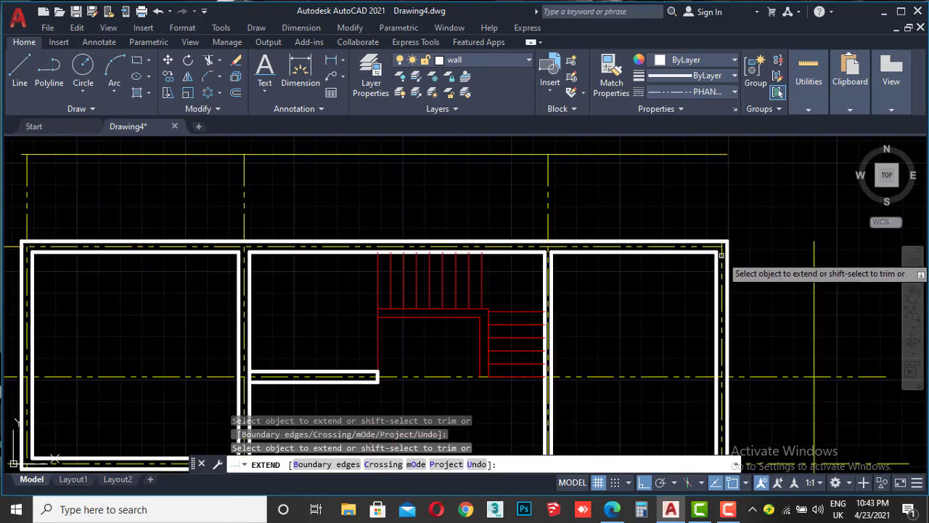
key(Escape)
key(Escape)
scroll(650, 201, down, 2)
Trim the overhanging axis line ends with fence strokes across the plan.
click(636, 174)
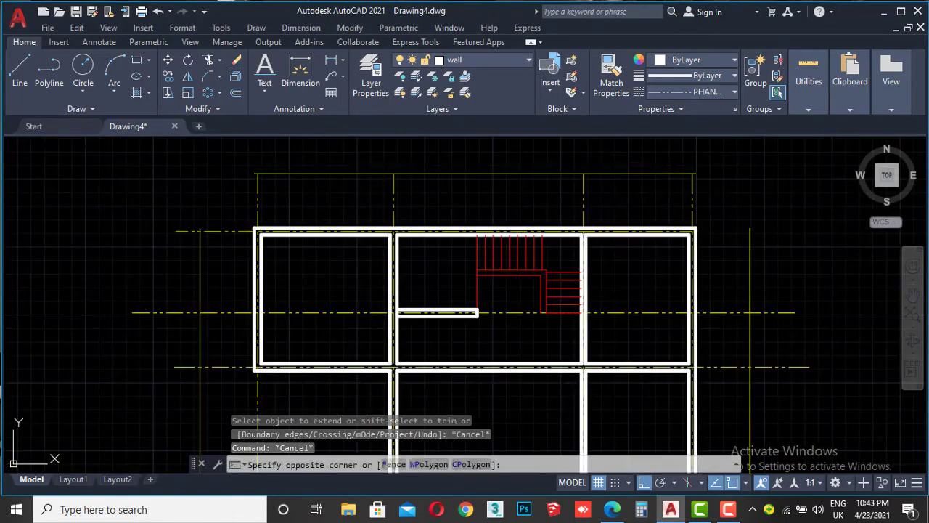
key(Escape)
key(Escape)
middle_drag(790, 255, 745, 234)
key(Return)
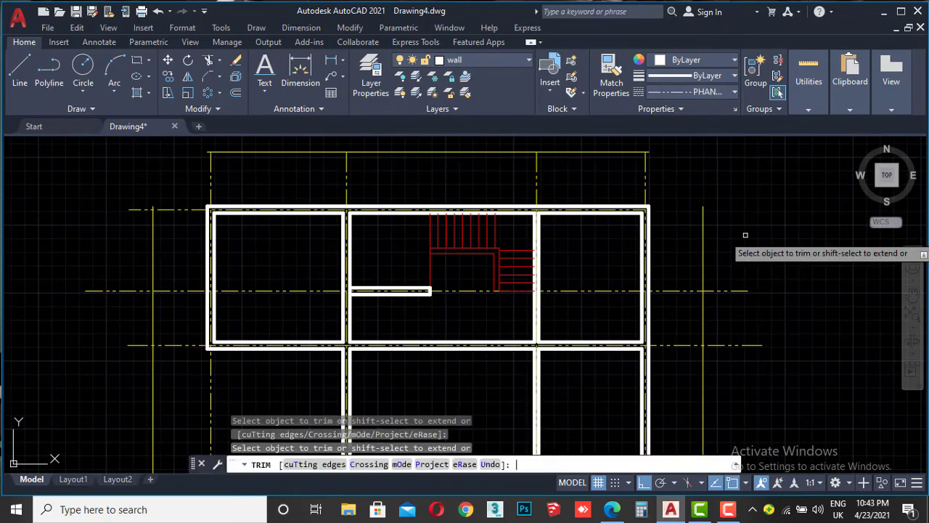
drag(745, 236, 734, 358)
middle_drag(734, 358, 714, 182)
drag(702, 220, 686, 251)
middle_drag(210, 297, 383, 315)
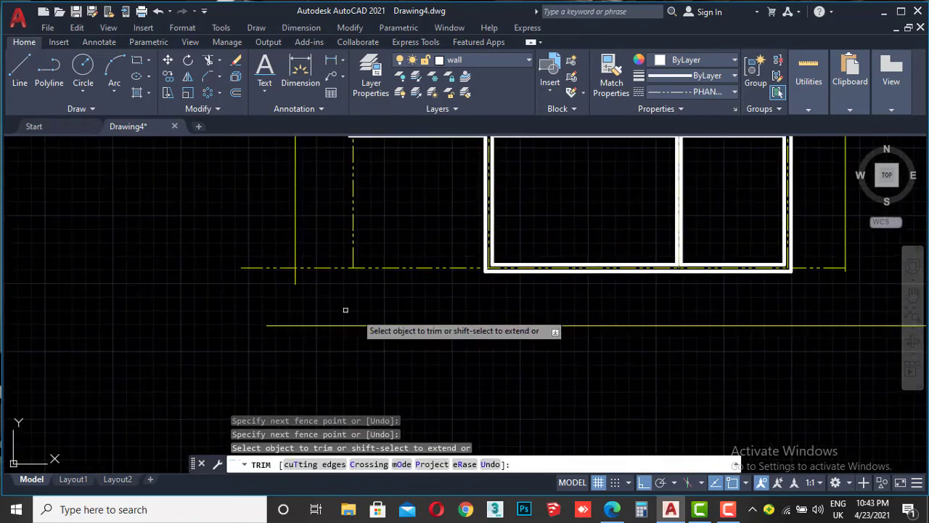
drag(296, 280, 270, 197)
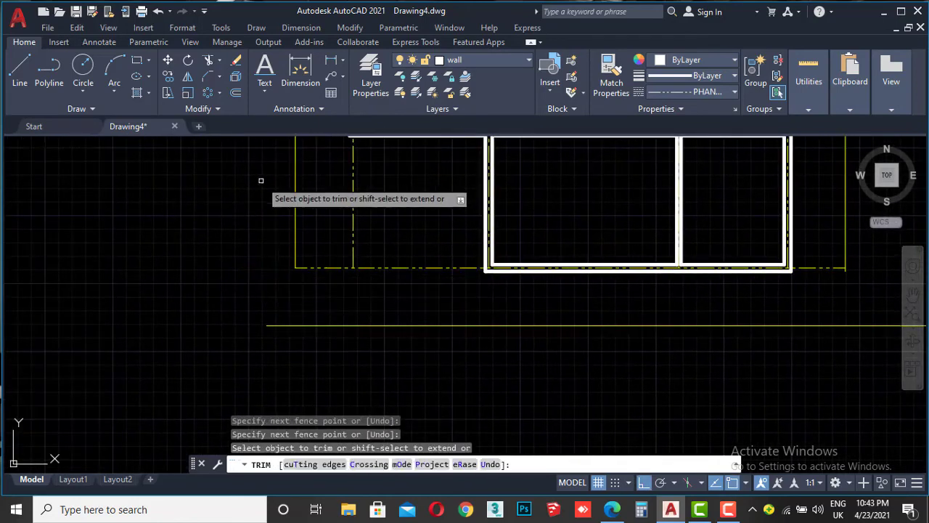
scroll(290, 232, down, 2)
drag(330, 254, 328, 213)
middle_drag(326, 130, 326, 192)
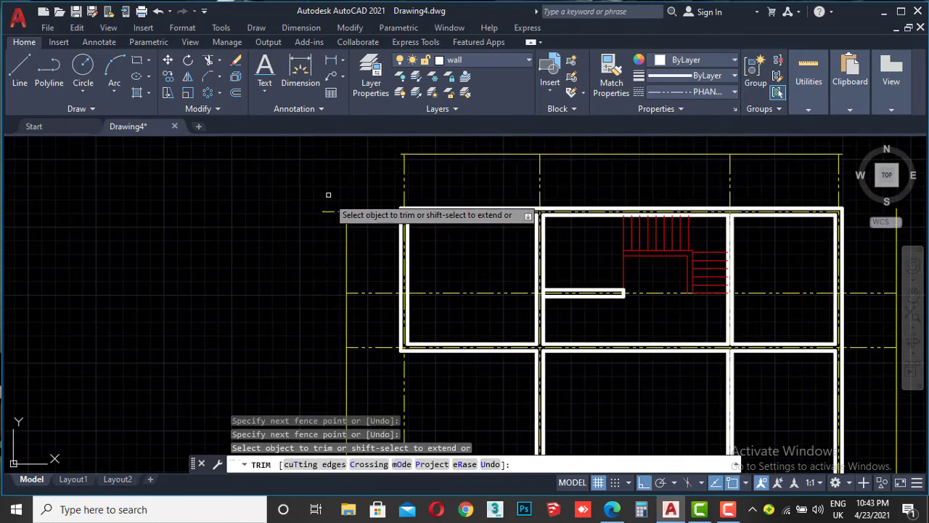
Trim the remaining line pieces at the wall corners and end the trim.
drag(313, 239, 316, 219)
scroll(316, 219, down, 2)
middle_drag(316, 219, 310, 138)
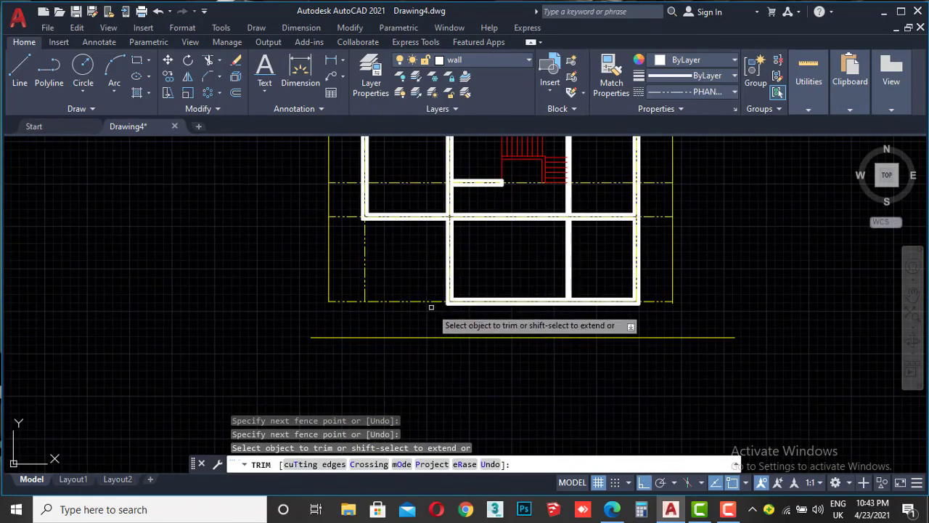
drag(374, 276, 363, 269)
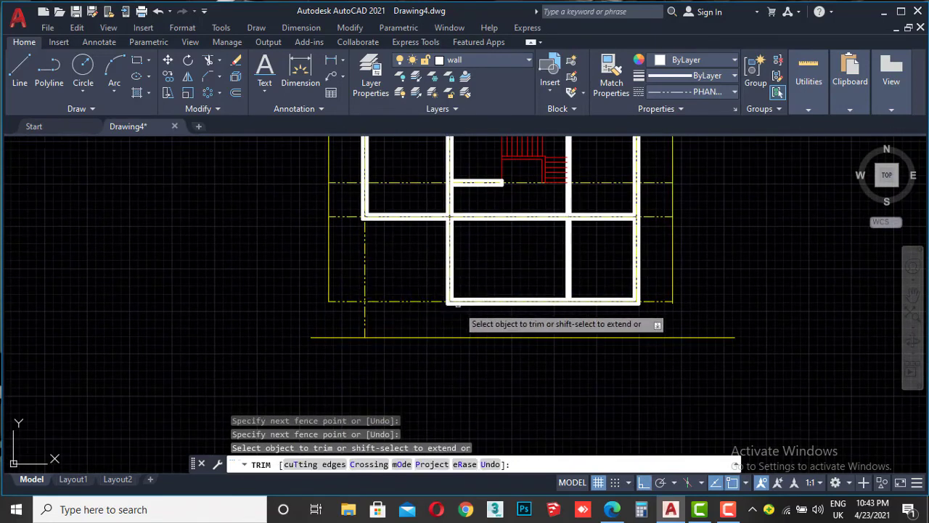
scroll(434, 285, up, 4)
click(434, 287)
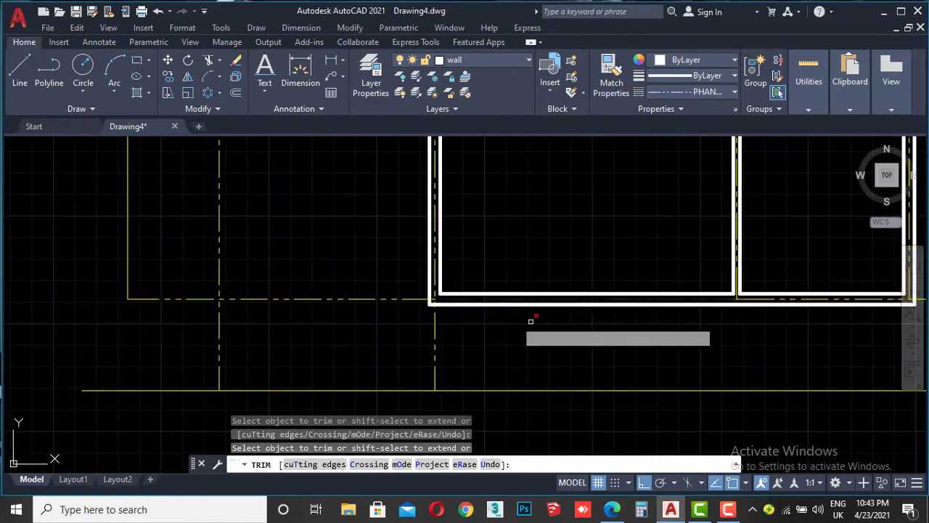
middle_drag(745, 284, 443, 260)
scroll(443, 259, up, 2)
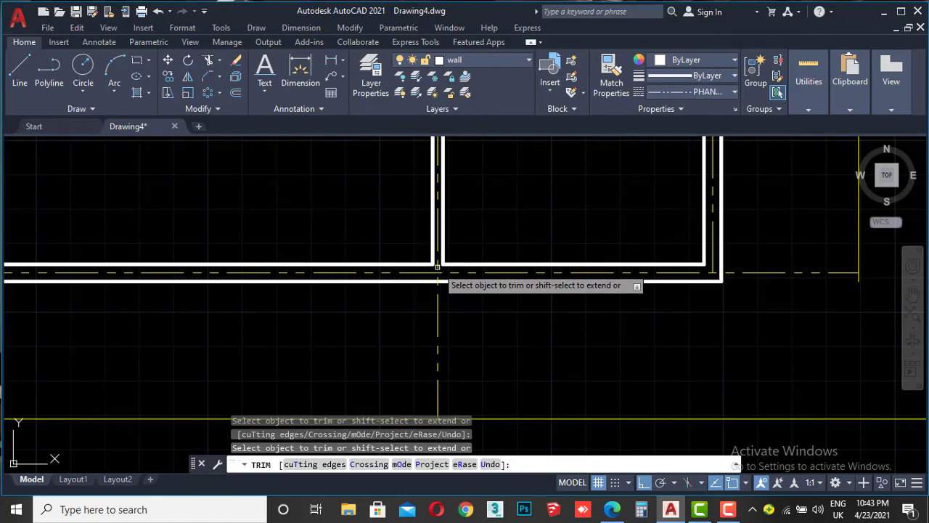
scroll(438, 276, down, 4)
scroll(541, 290, up, 2)
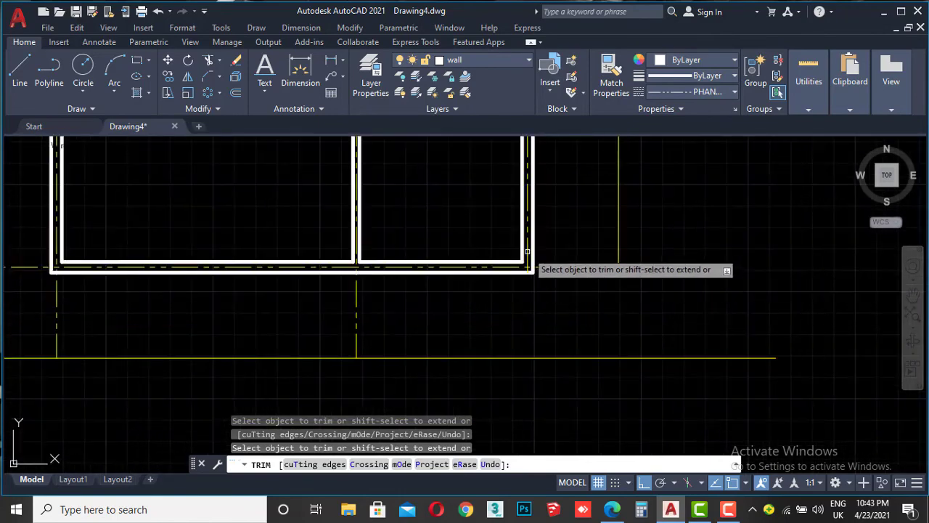
scroll(574, 327, down, 2)
key(Escape)
Select the four outer yellow boundary lines and delete them.
click(584, 345)
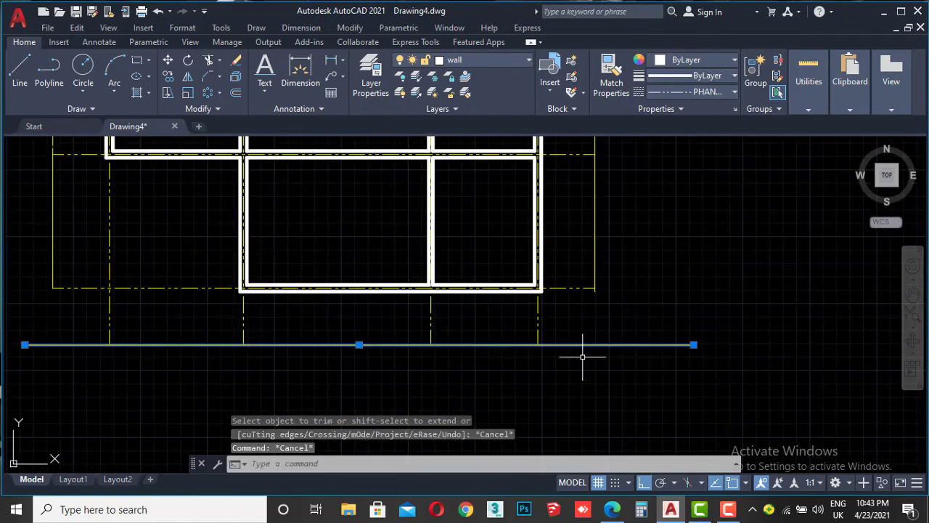
click(583, 357)
scroll(582, 356, down, 2)
click(622, 249)
click(581, 265)
scroll(309, 300, up, 1)
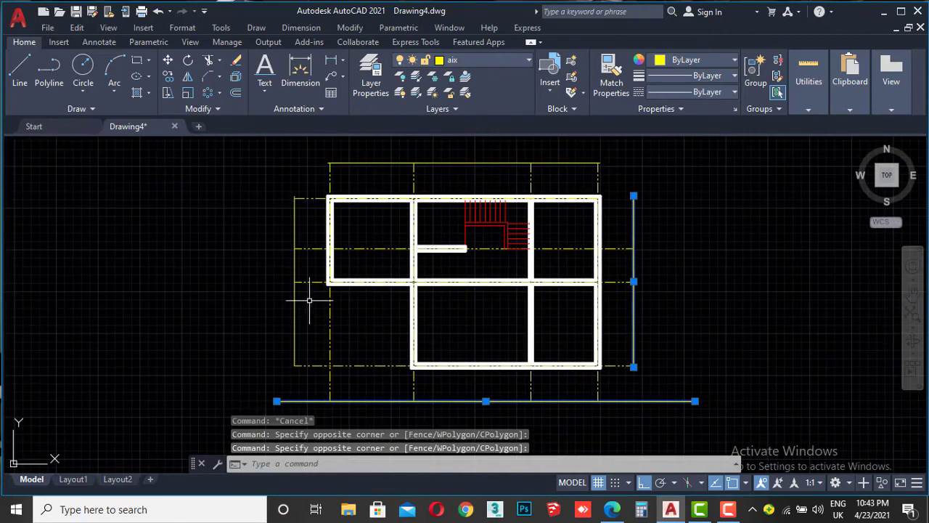
click(305, 273)
click(276, 266)
middle_drag(478, 156, 474, 201)
click(476, 190)
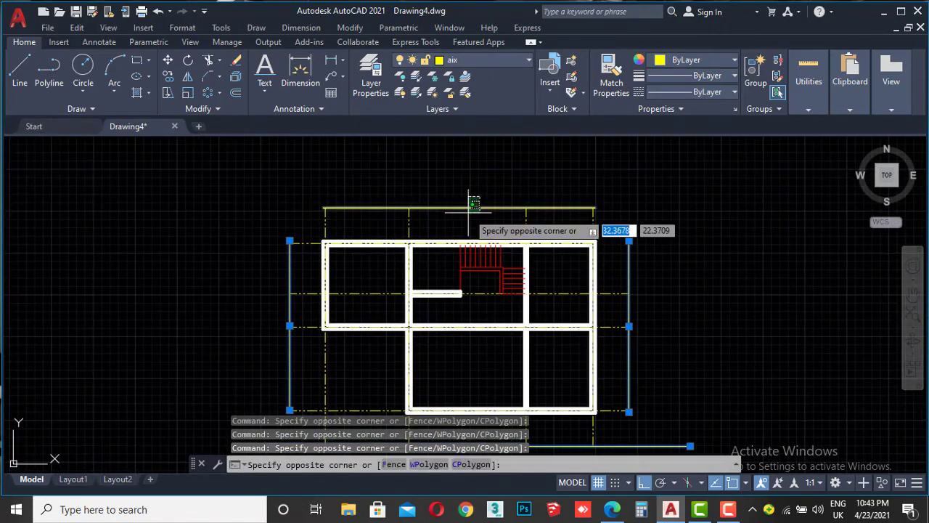
click(467, 222)
scroll(472, 191, down, 4)
key(Delete)
Check the reference final plan.pdf, then return to the drawing.
scroll(477, 187, up, 4)
scroll(483, 191, up, 2)
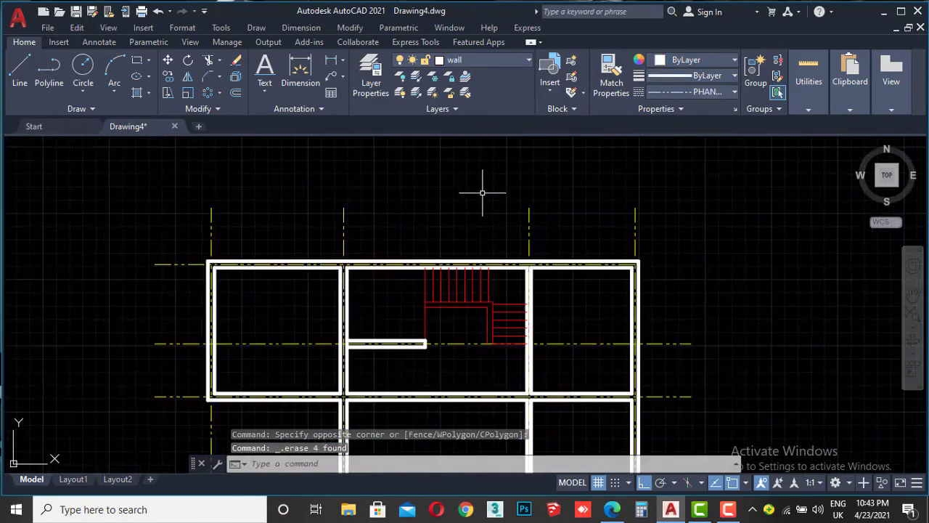
scroll(644, 202, up, 2)
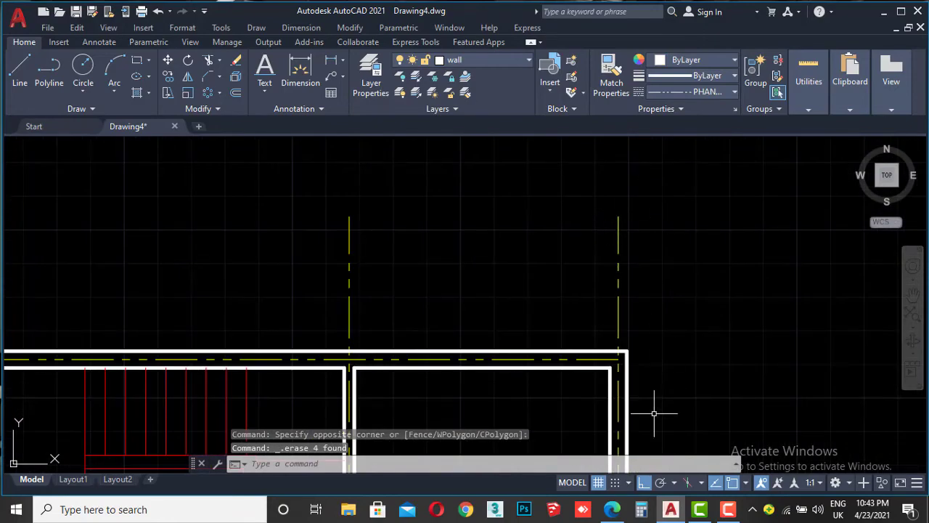
click(613, 509)
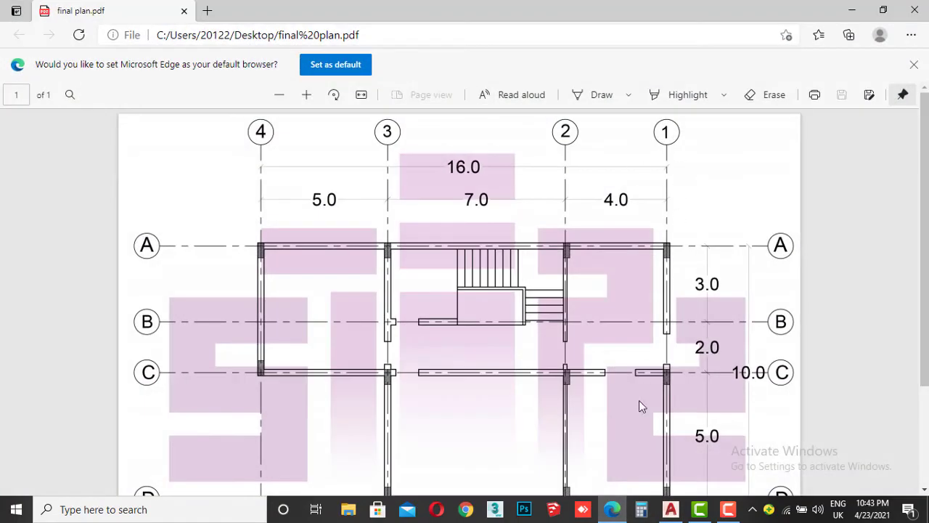
click(616, 510)
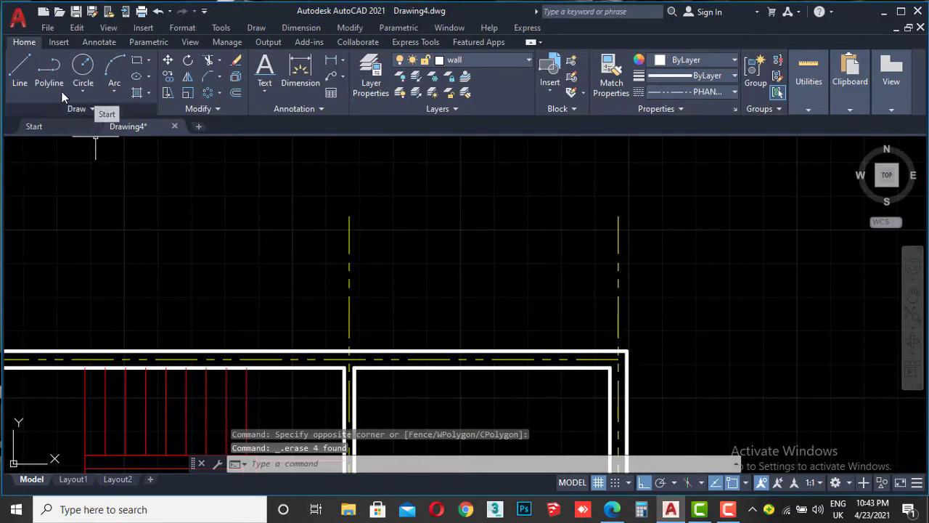
On the aix layer, draw a 0.2-radius circle at the end of the first vertical axis.
click(86, 66)
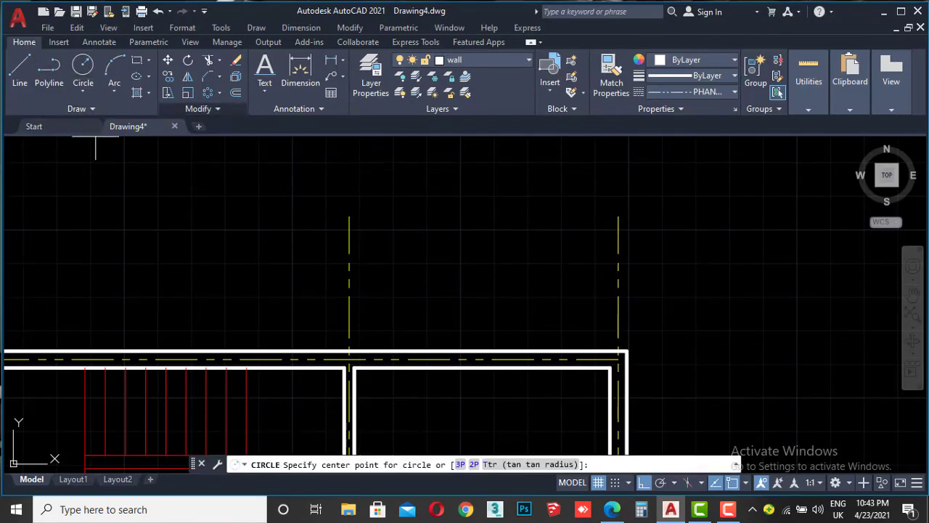
click(468, 62)
click(458, 109)
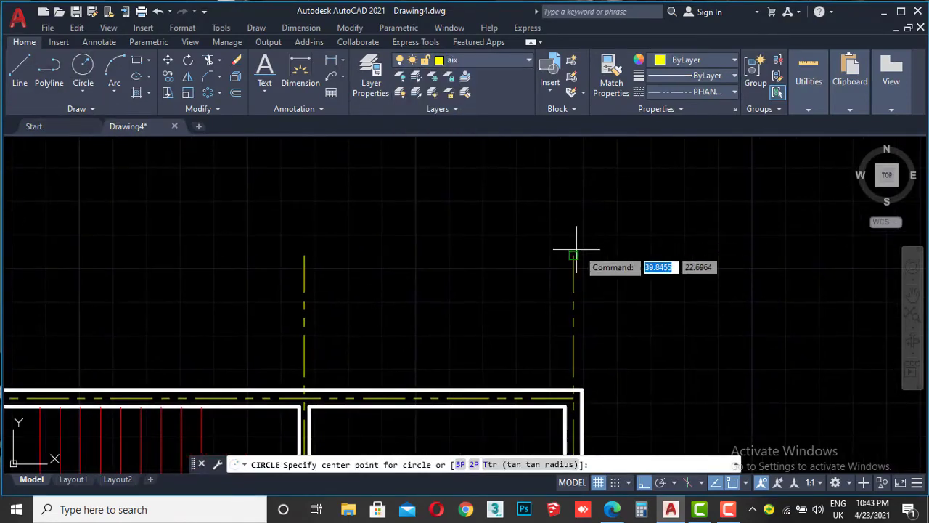
scroll(564, 259, up, 3)
click(565, 262)
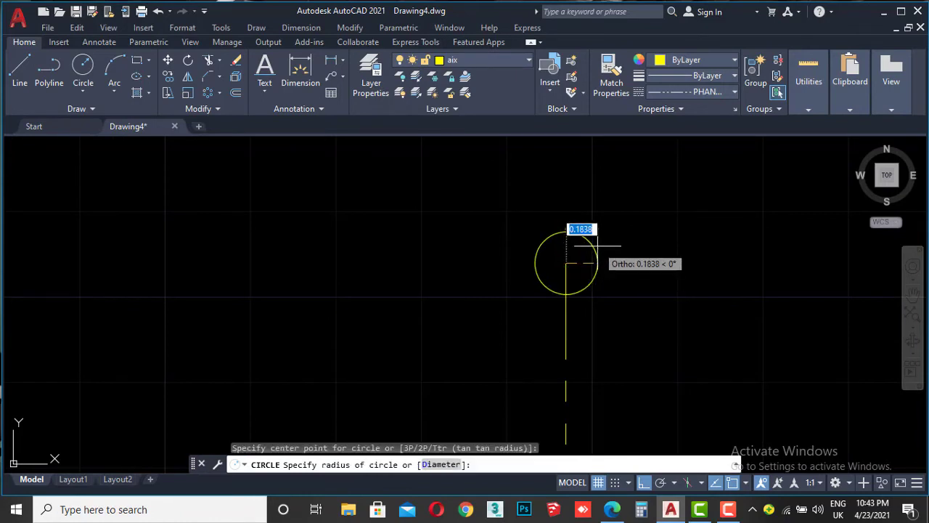
text(.2)
key(Return)
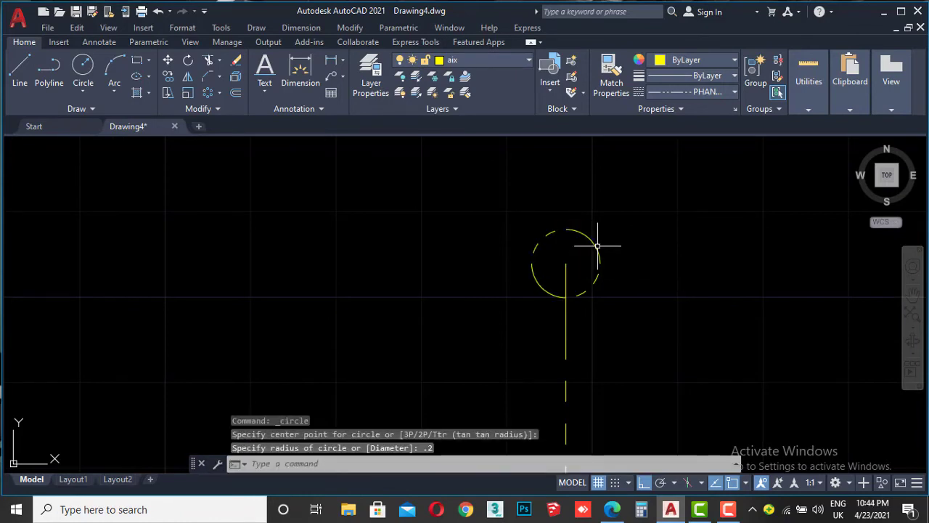
Set the circle's linetype to ByLayer and move it to sit on top of the axis line.
drag(606, 216, 593, 247)
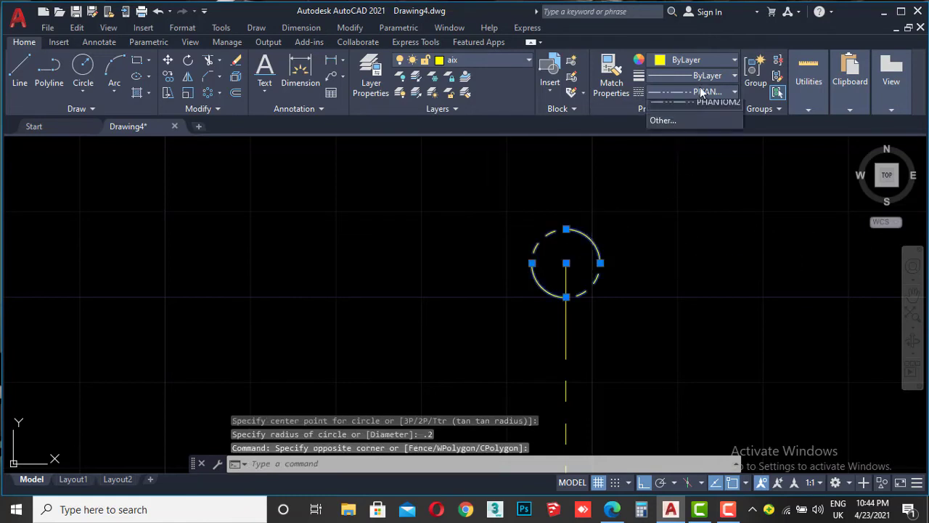
click(697, 111)
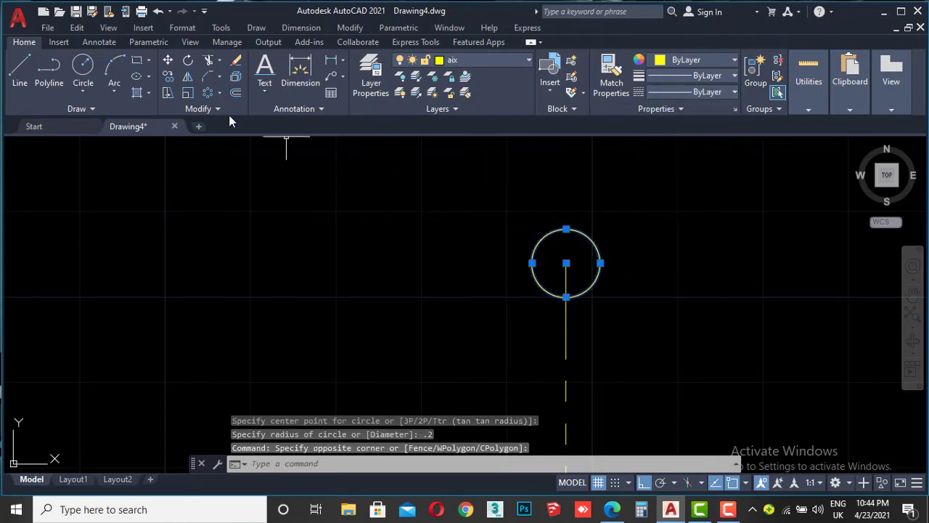
click(167, 61)
scroll(556, 292, up, 2)
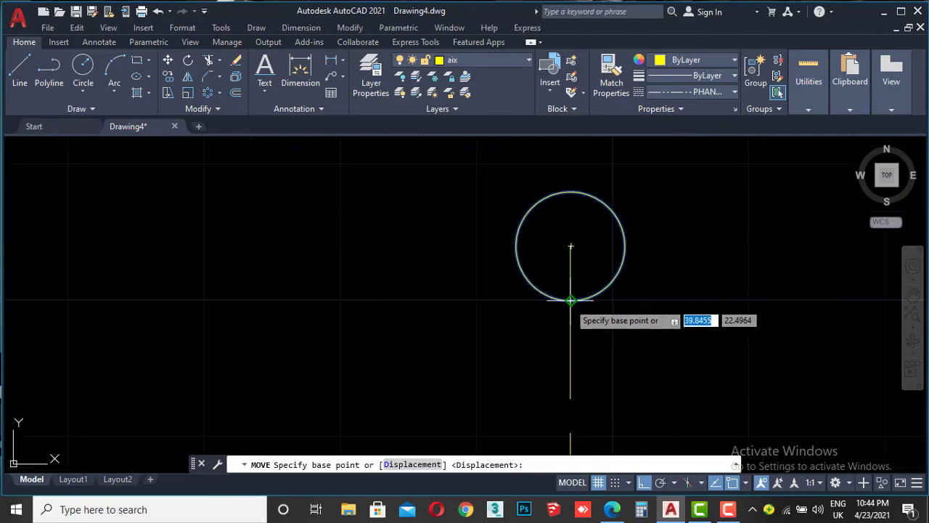
click(570, 300)
click(571, 247)
scroll(550, 260, down, 2)
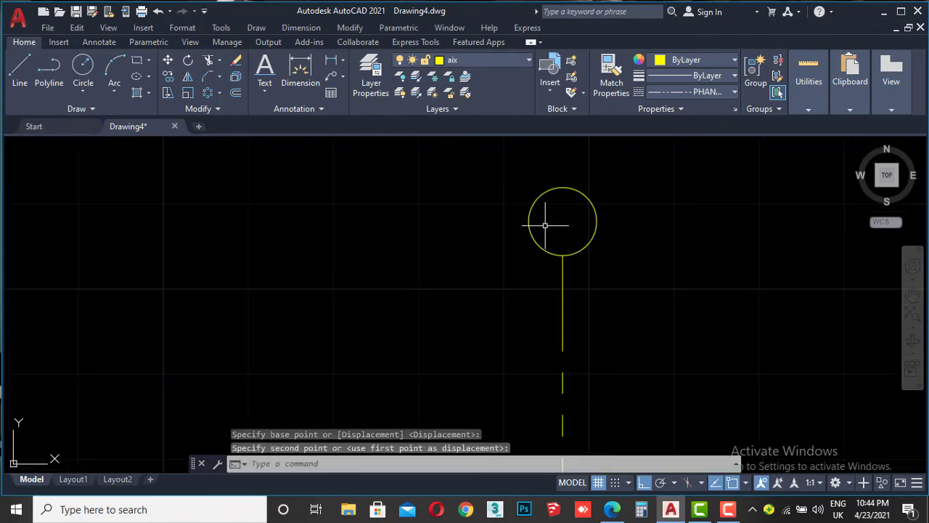
Copy the bubble circle onto the top ends of the remaining vertical axes.
click(250, 142)
click(167, 77)
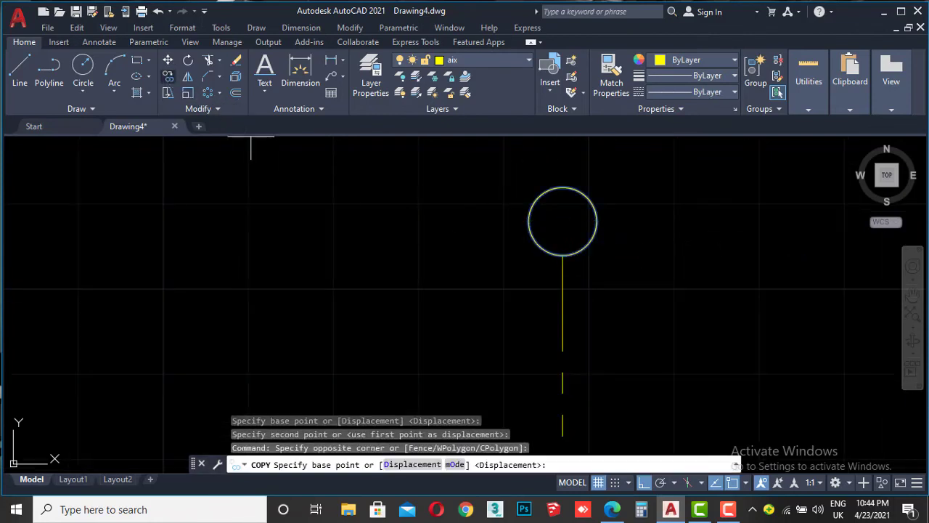
click(563, 254)
scroll(564, 234, down, 2)
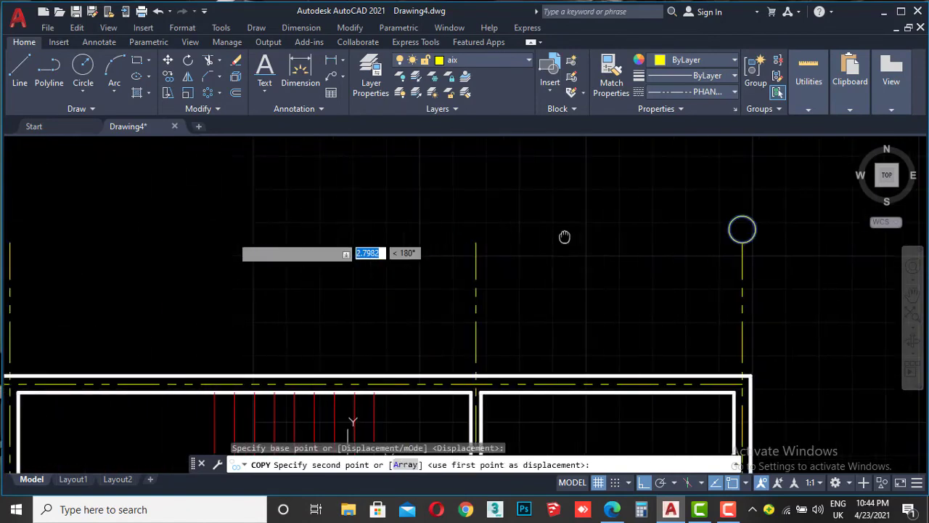
scroll(535, 224, up, 2)
click(497, 252)
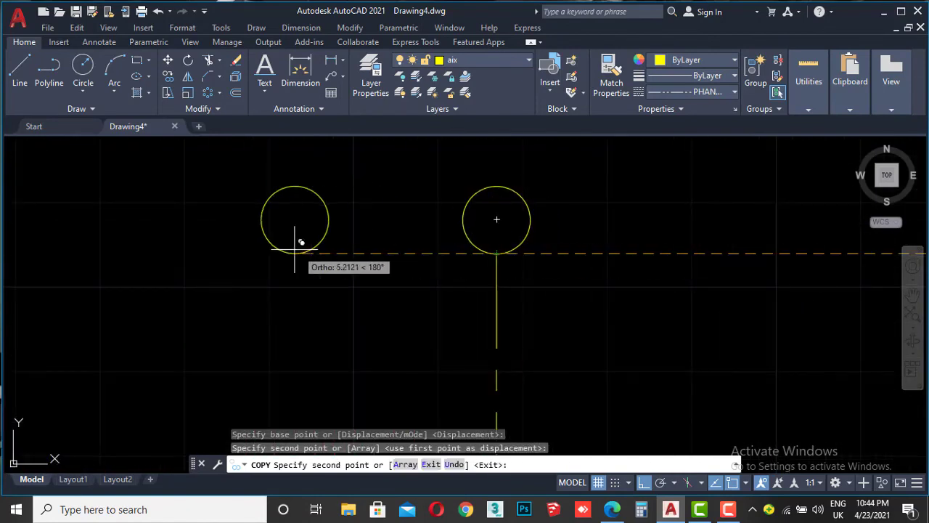
scroll(290, 250, down, 2)
scroll(380, 252, up, 2)
scroll(629, 253, down, 1)
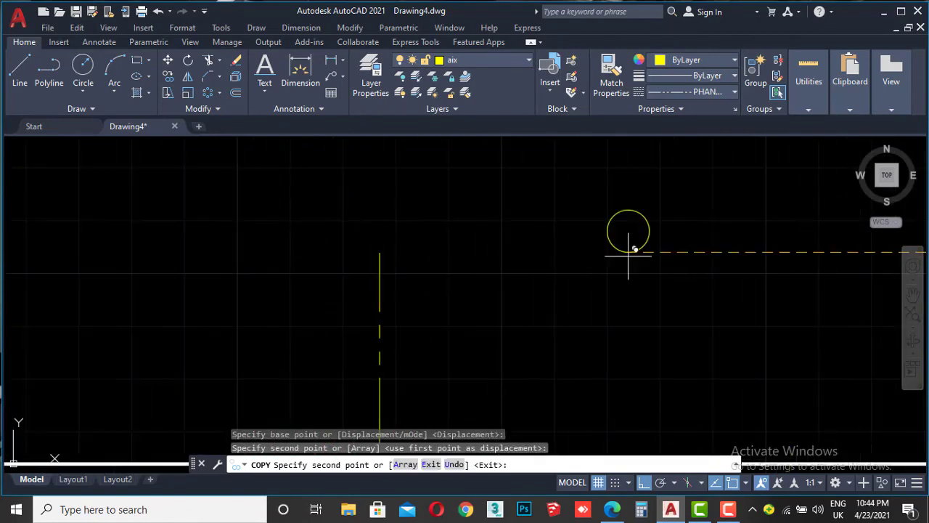
click(379, 252)
scroll(305, 254, down, 3)
scroll(224, 259, up, 2)
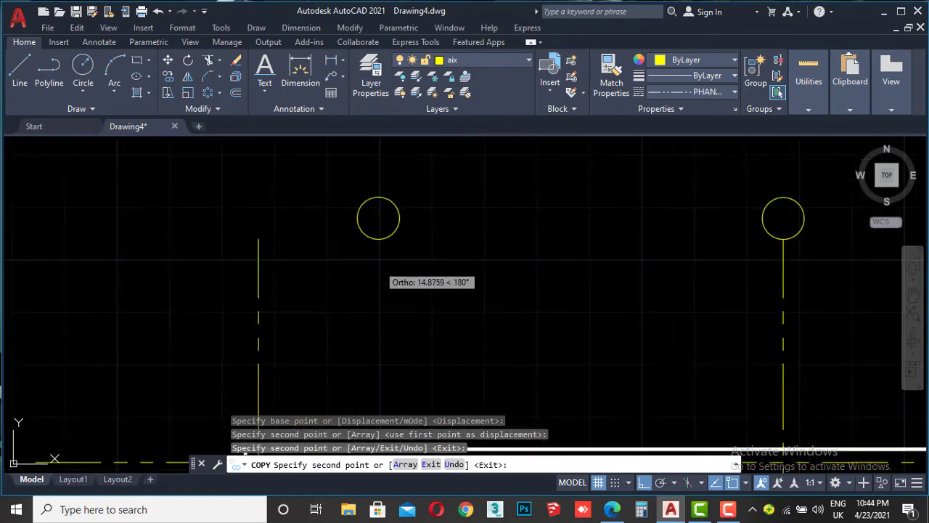
scroll(218, 239, up, 1)
key(Escape)
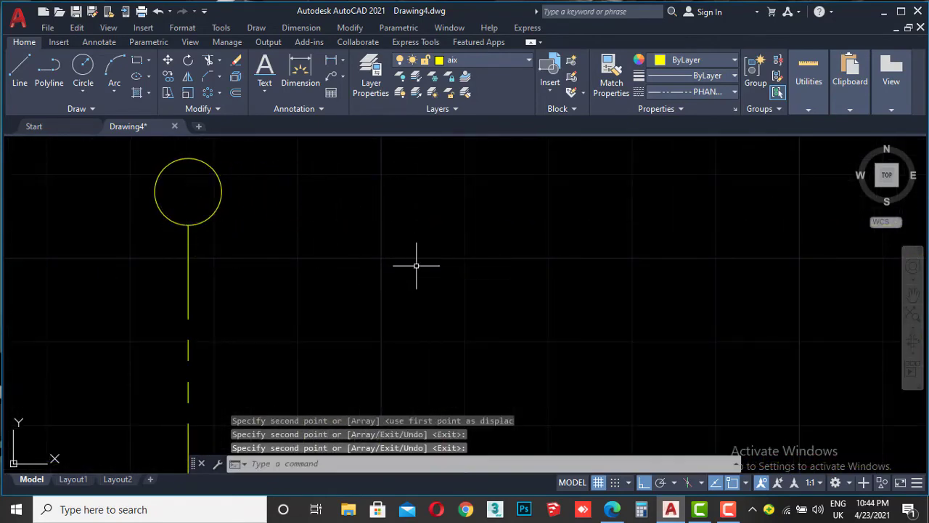
View the whole plan, select the rightmost top bubble, and turn off ortho mode.
scroll(467, 280, down, 5)
middle_drag(467, 281, 379, 242)
scroll(465, 236, down, 3)
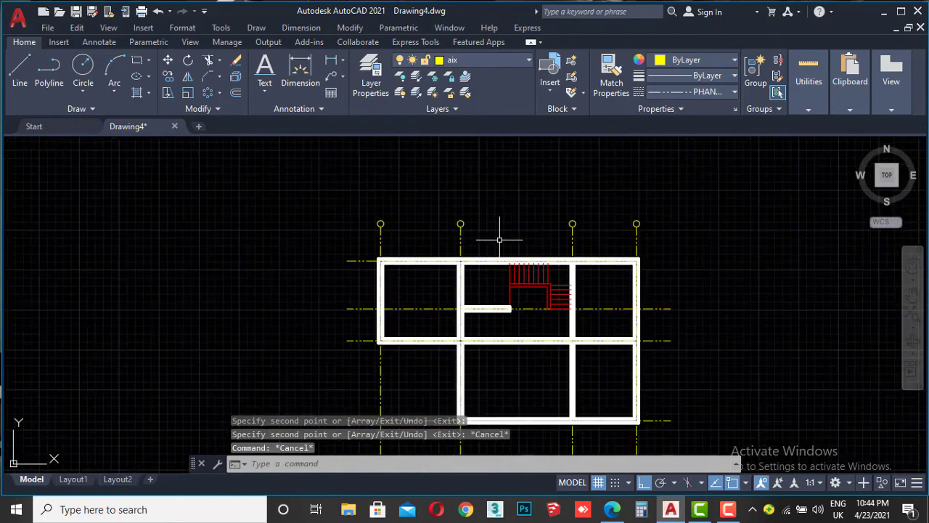
scroll(544, 208, up, 2)
scroll(556, 191, up, 4)
scroll(554, 185, up, 1)
click(552, 179)
click(528, 197)
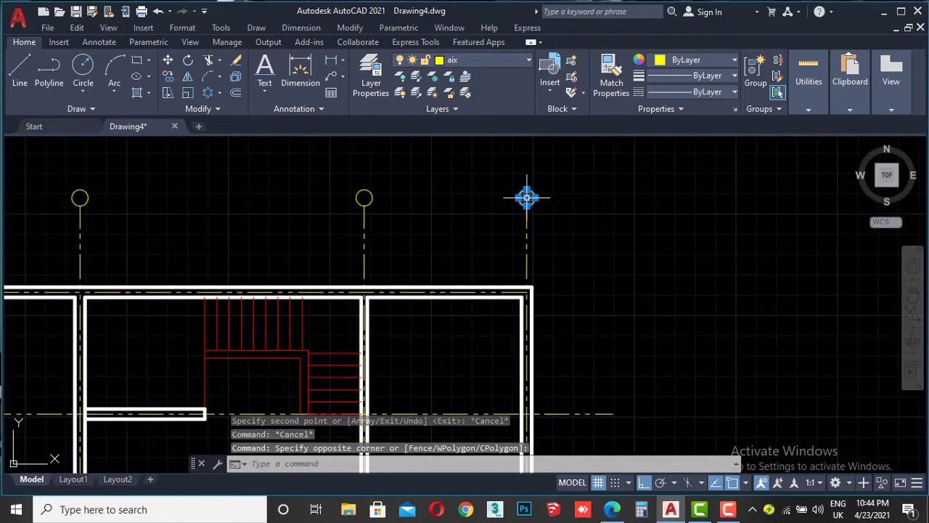
click(643, 485)
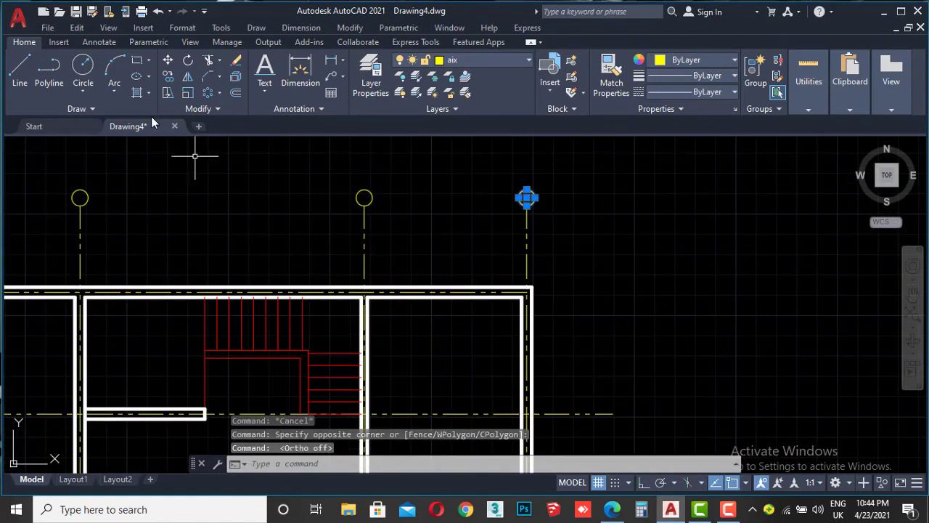
Copy that bubble onto the right ends of the horizontal axis lines.
click(170, 79)
scroll(527, 197, up, 3)
scroll(493, 193, up, 2)
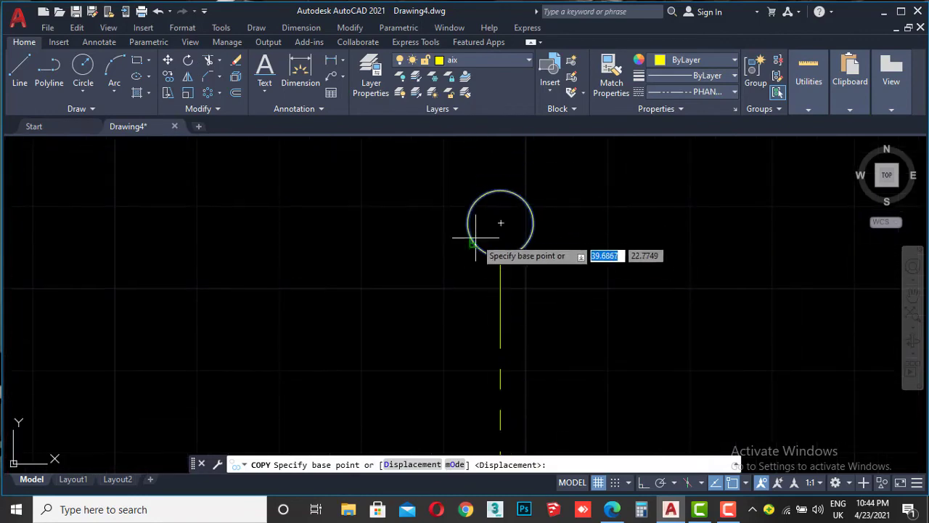
click(467, 223)
scroll(639, 279, down, 3)
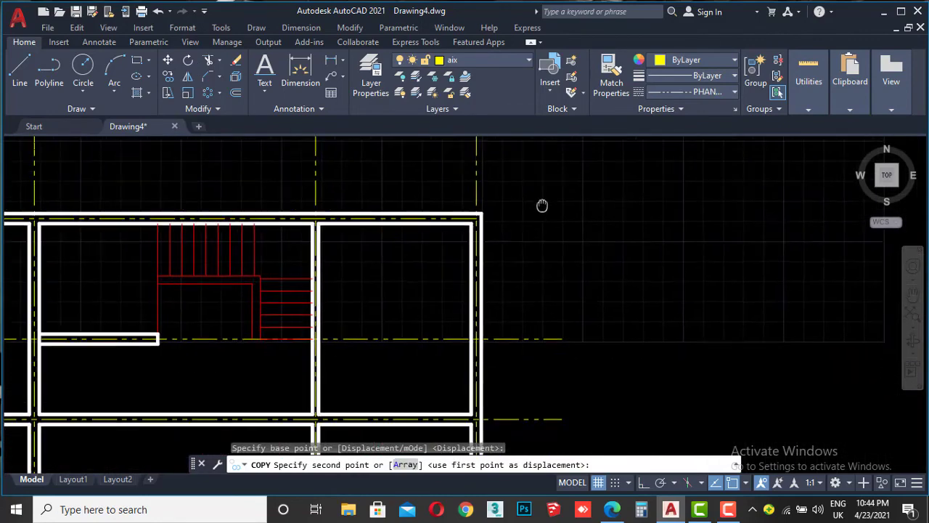
scroll(542, 203, up, 3)
click(440, 262)
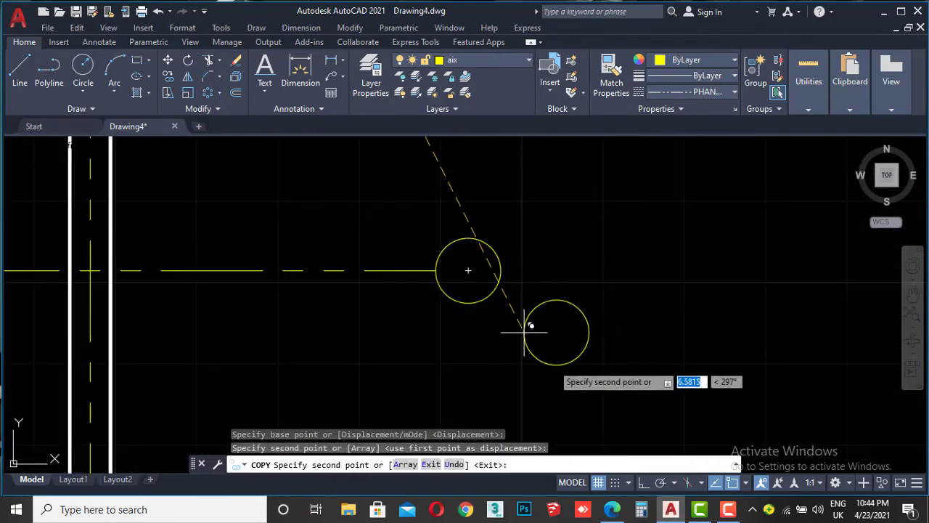
scroll(527, 321, down, 3)
scroll(546, 228, up, 3)
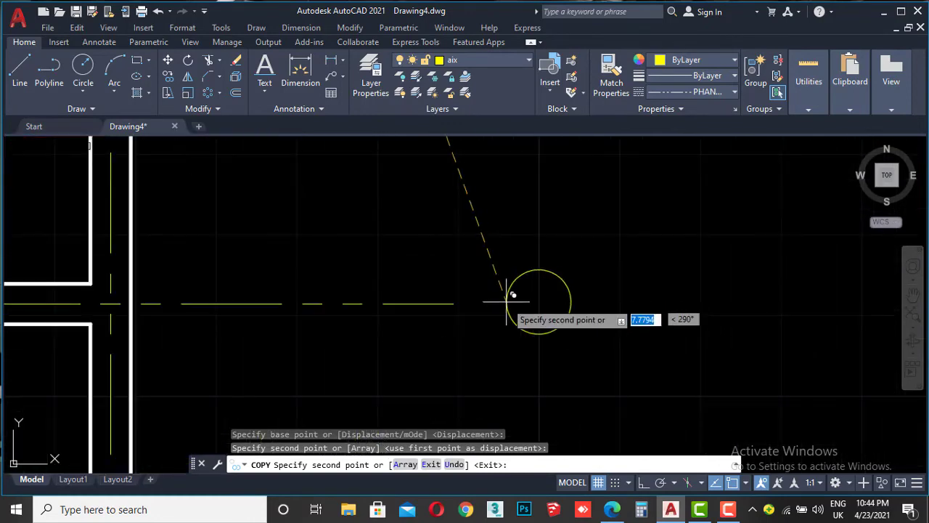
click(456, 303)
scroll(512, 300, down, 3)
scroll(518, 310, up, 3)
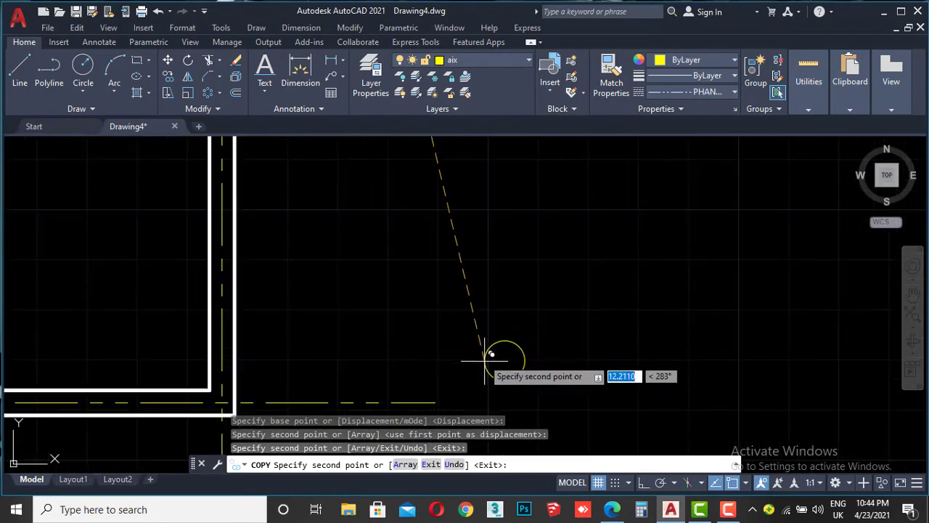
middle_drag(485, 358, 518, 239)
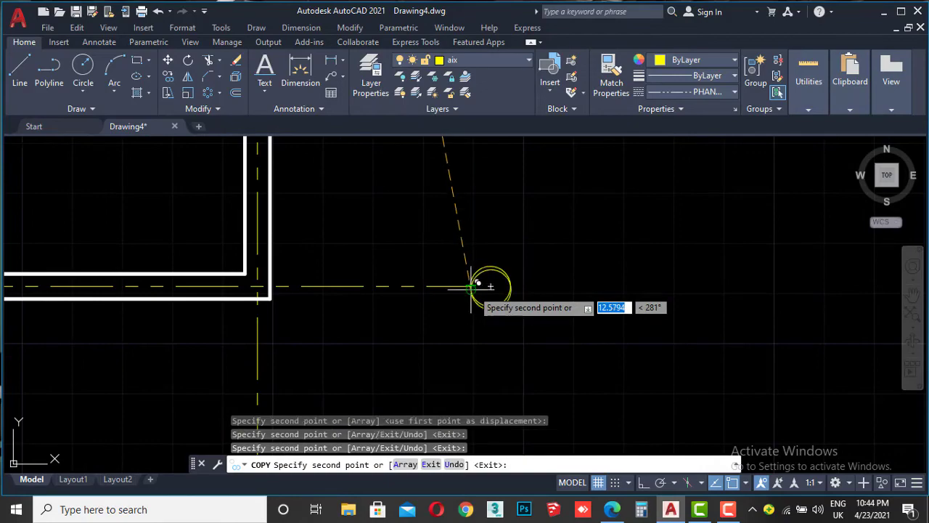
key(Escape)
Check the bubble layout against the reference plan PDF in Edge.
scroll(560, 290, down, 3)
scroll(567, 296, down, 2)
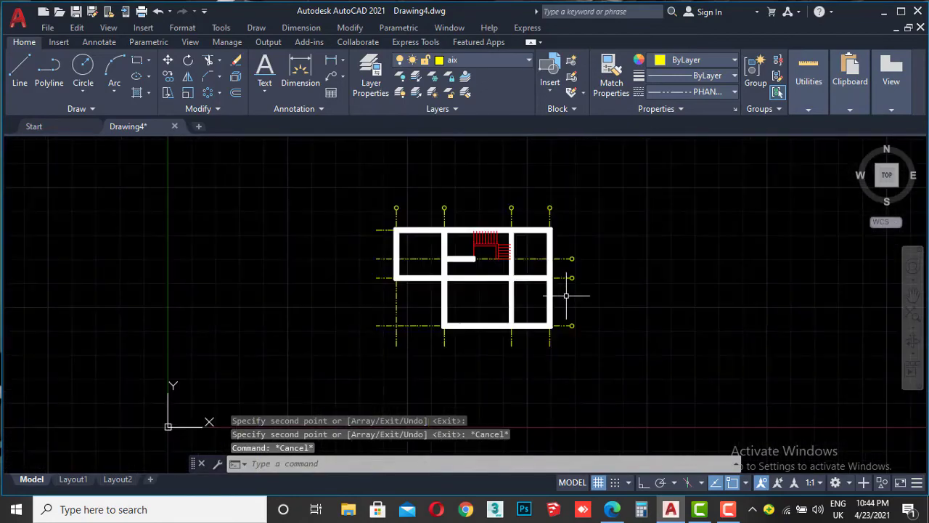
scroll(567, 296, up, 1)
scroll(603, 448, up, 3)
key(alt+Tab)
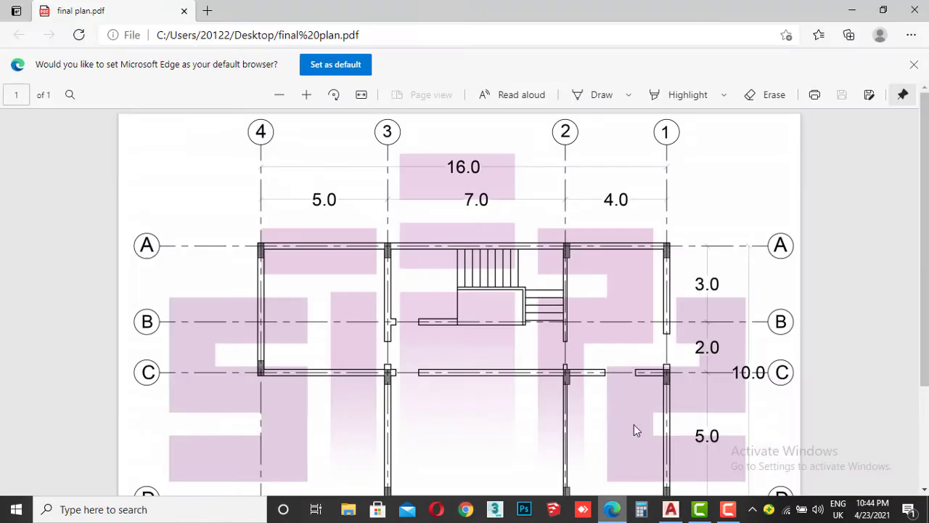
scroll(851, 198, down, 1)
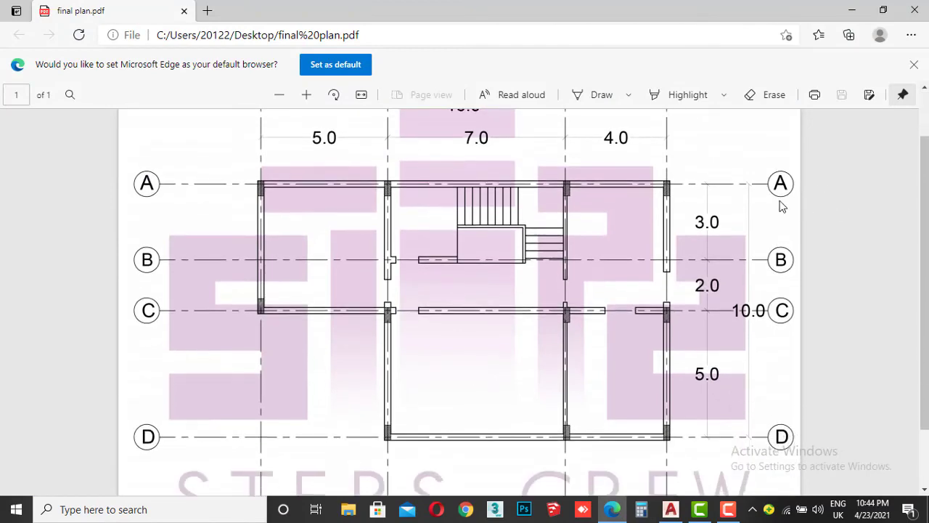
Back in AutoCAD, start a 0.2-high single-line text in the first bubble, then cancel it.
key(alt+Tab)
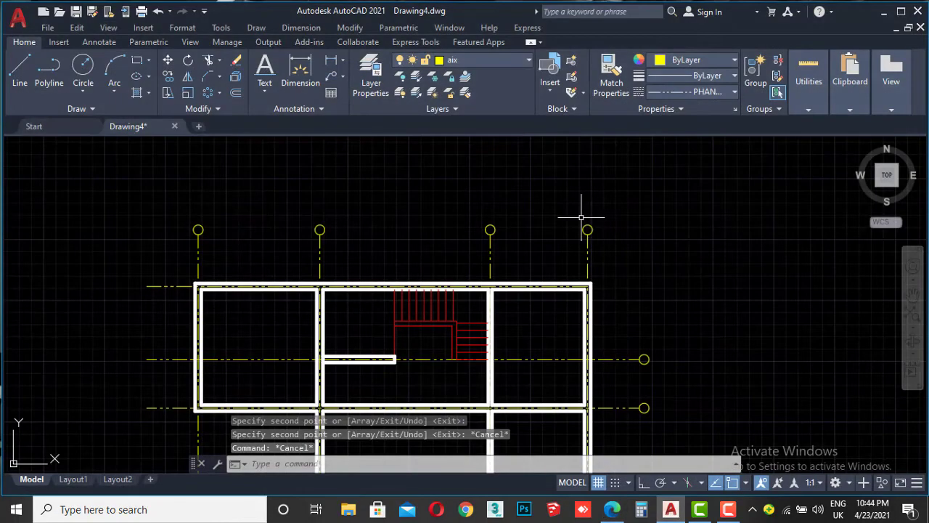
scroll(585, 207, up, 4)
scroll(594, 238, up, 4)
middle_drag(594, 238, 444, 194)
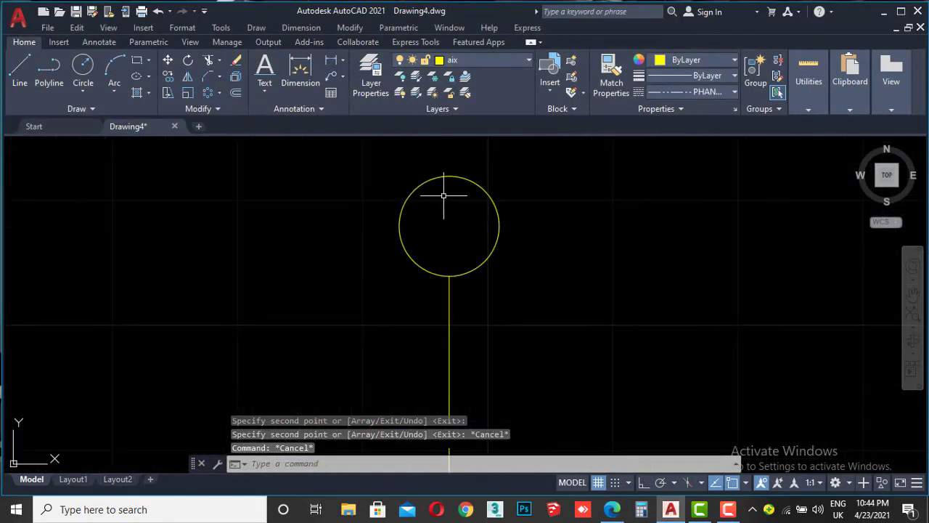
click(266, 67)
click(418, 202)
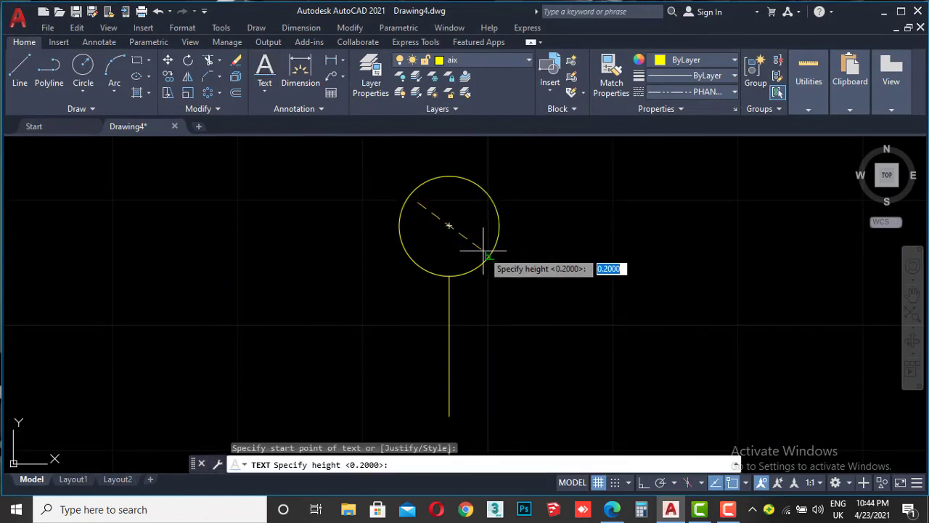
key(Return)
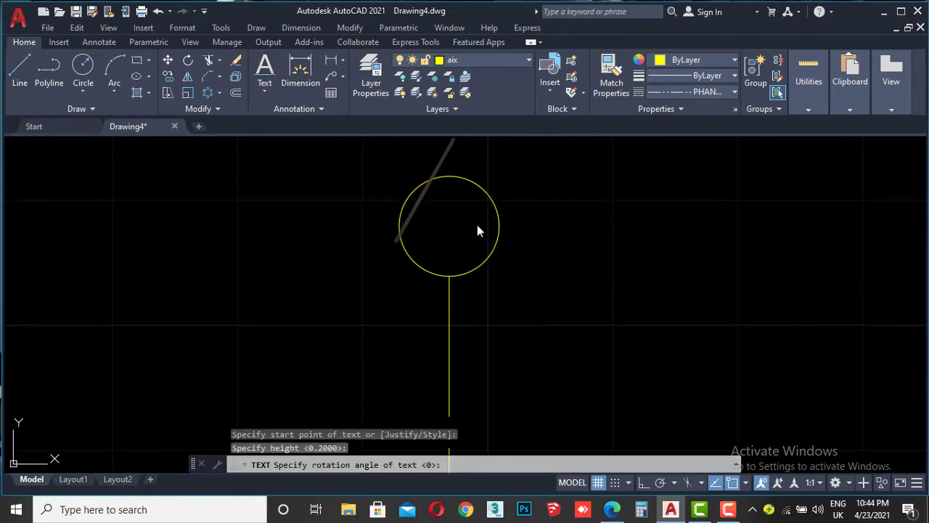
key(Escape)
Create a multiline text '1' in a box drawn inside the bubble and save it.
click(265, 87)
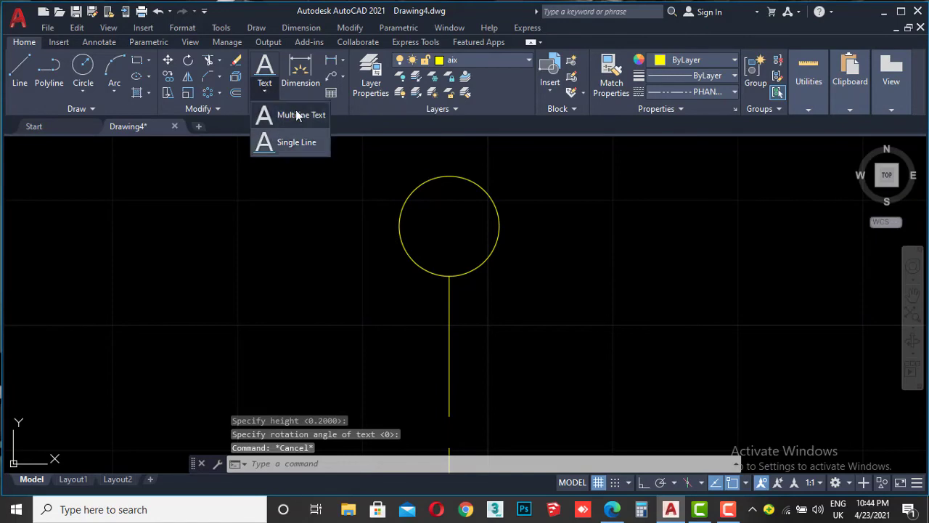
click(290, 114)
click(424, 203)
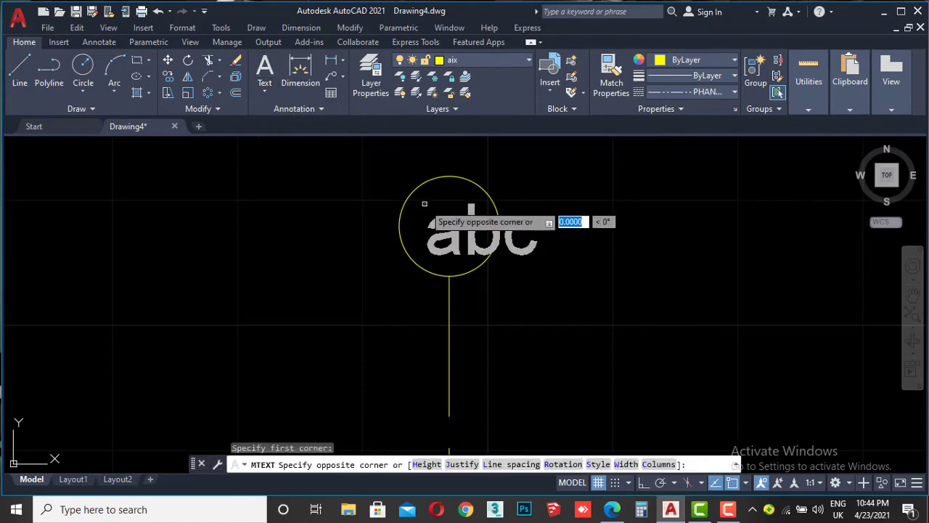
click(482, 254)
text(1)
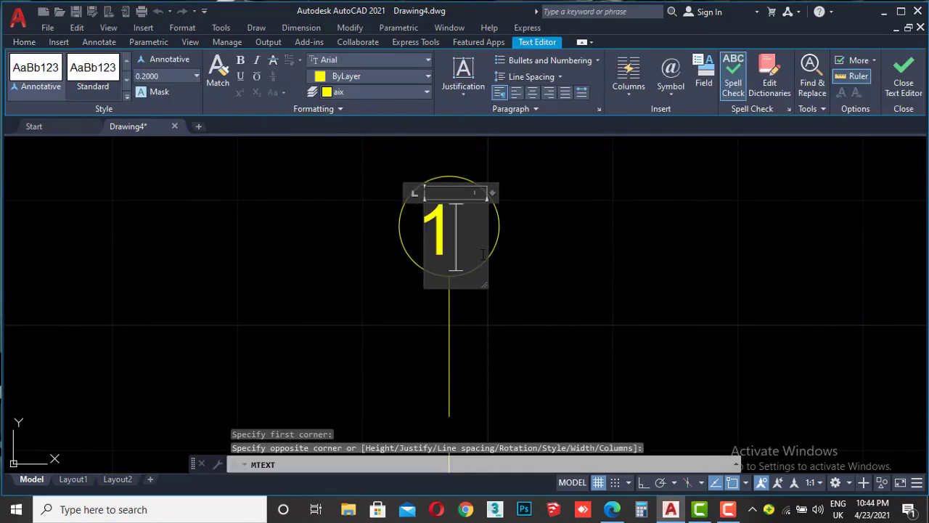
key(Escape)
click(481, 254)
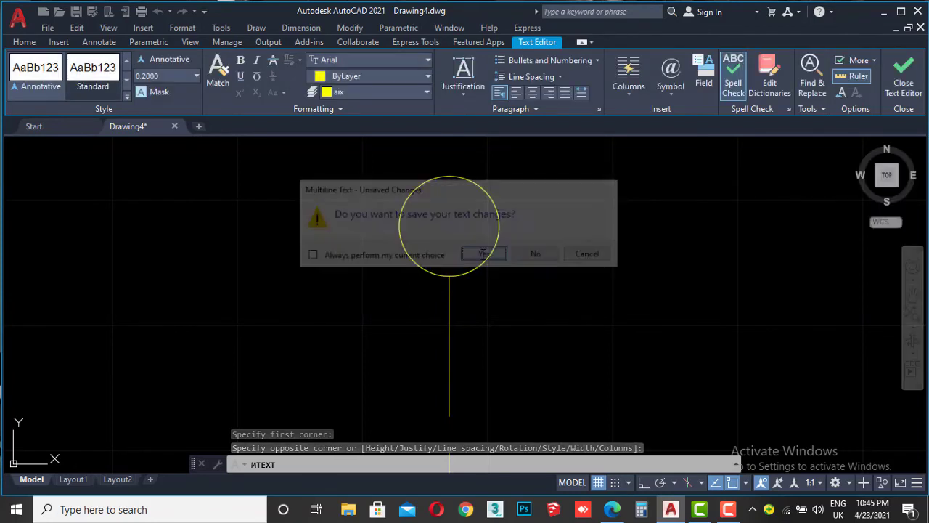
Move the '1' label into position inside its circle.
click(458, 218)
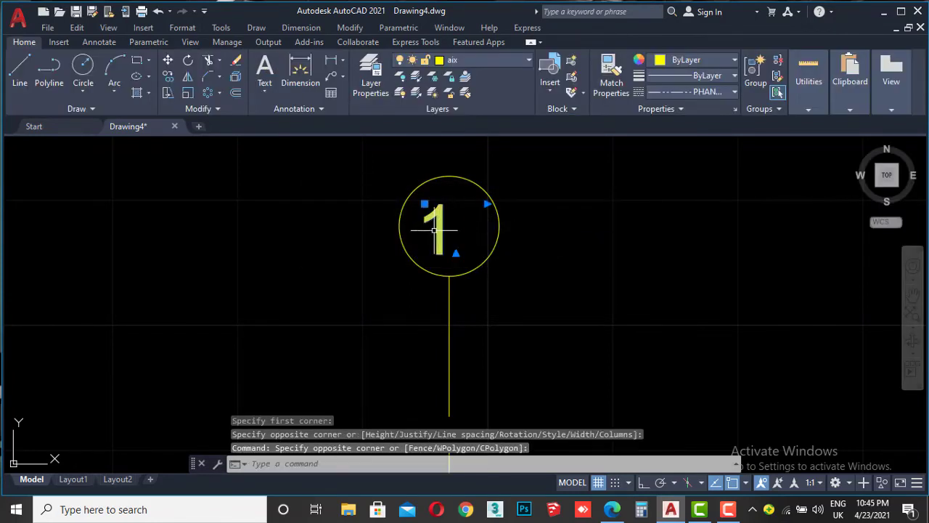
scroll(444, 228, up, 4)
click(168, 61)
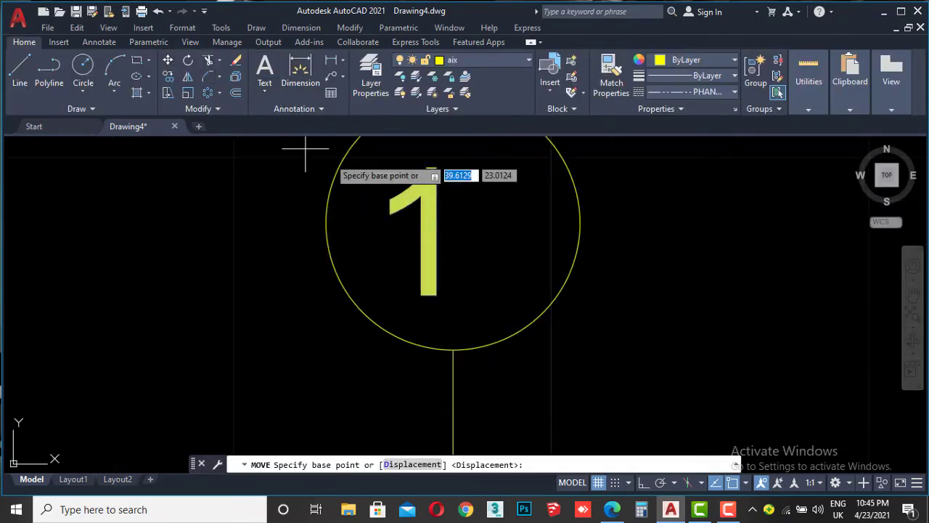
middle_drag(423, 215, 405, 249)
click(405, 249)
scroll(472, 247, down, 6)
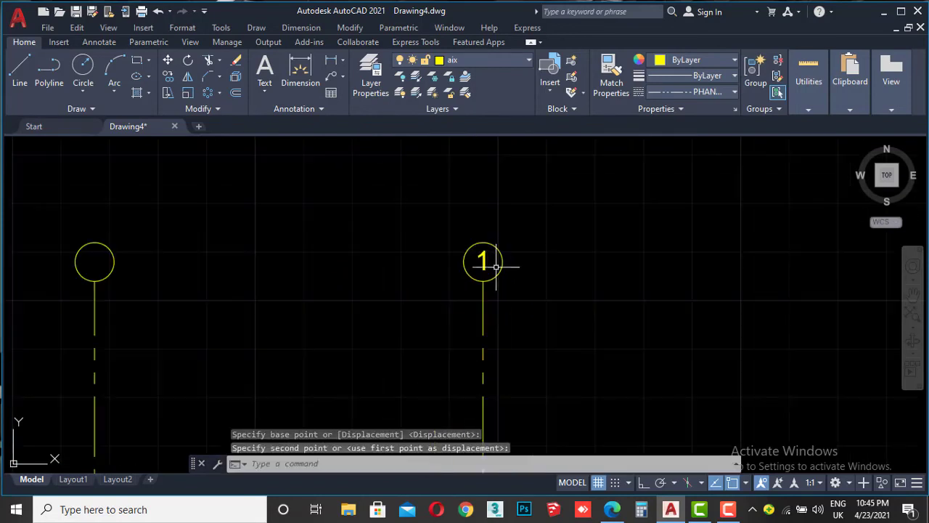
scroll(380, 276, down, 3)
middle_drag(338, 284, 395, 257)
scroll(395, 258, up, 4)
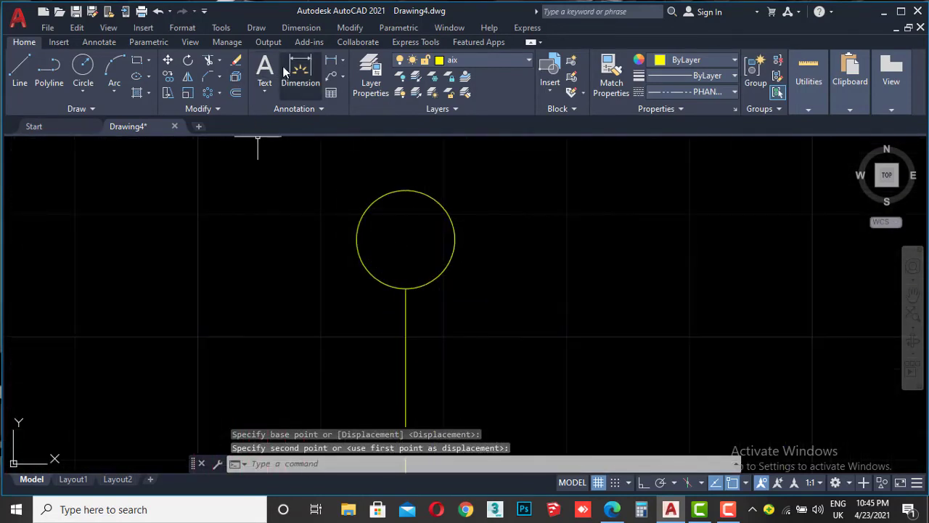
Add multiline text labels '2' and '3' in the next two empty bubbles.
click(370, 195)
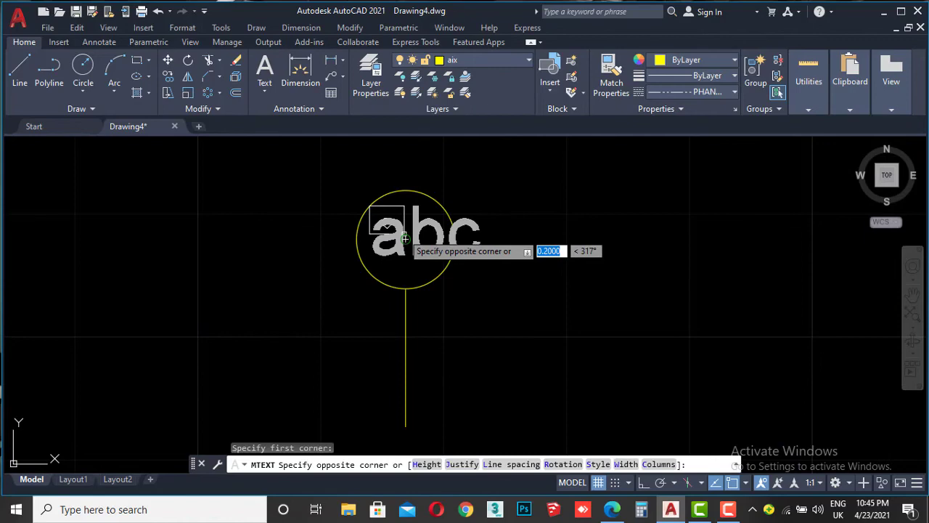
text(2)
click(440, 253)
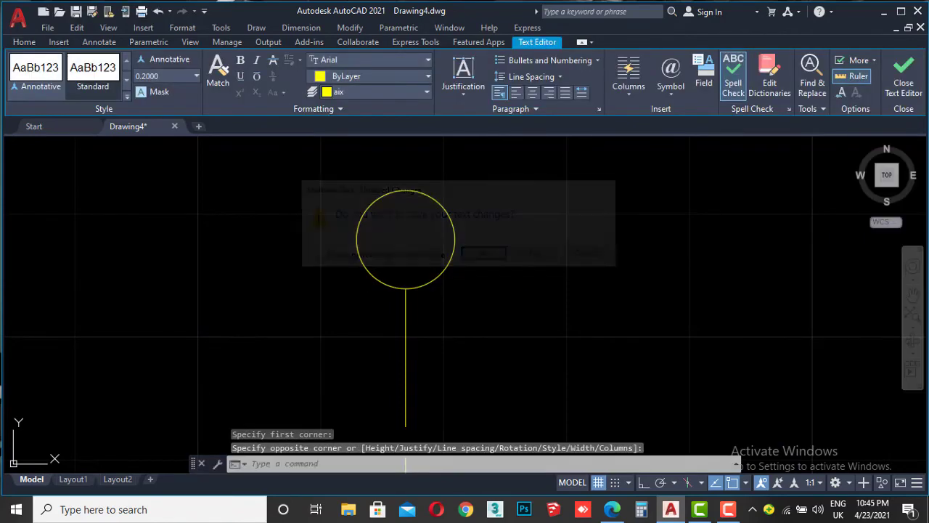
text(2)
scroll(440, 254, down, 3)
middle_drag(281, 259, 516, 262)
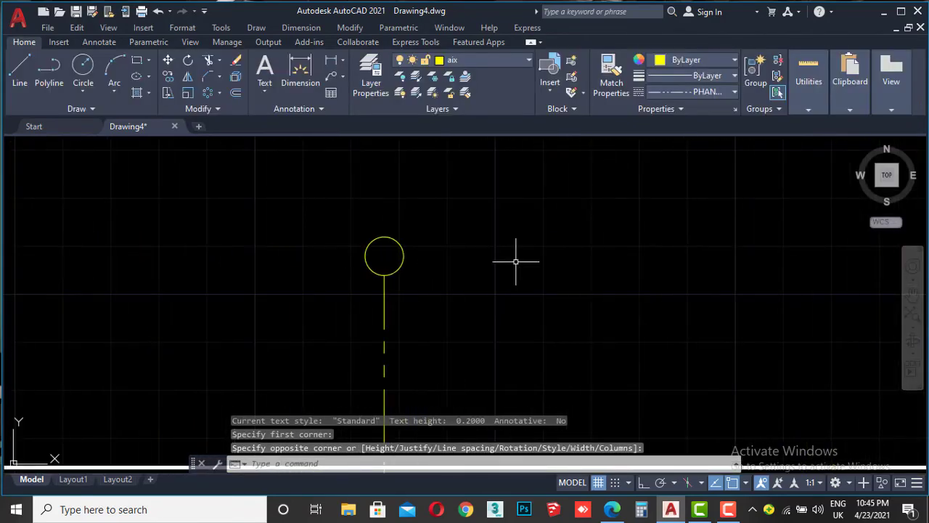
click(264, 65)
scroll(371, 247, up, 3)
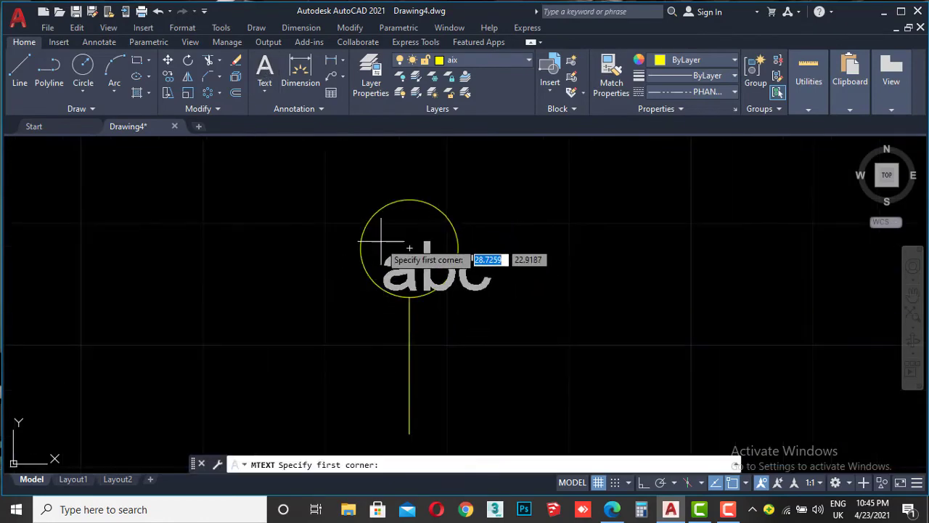
click(377, 225)
click(461, 309)
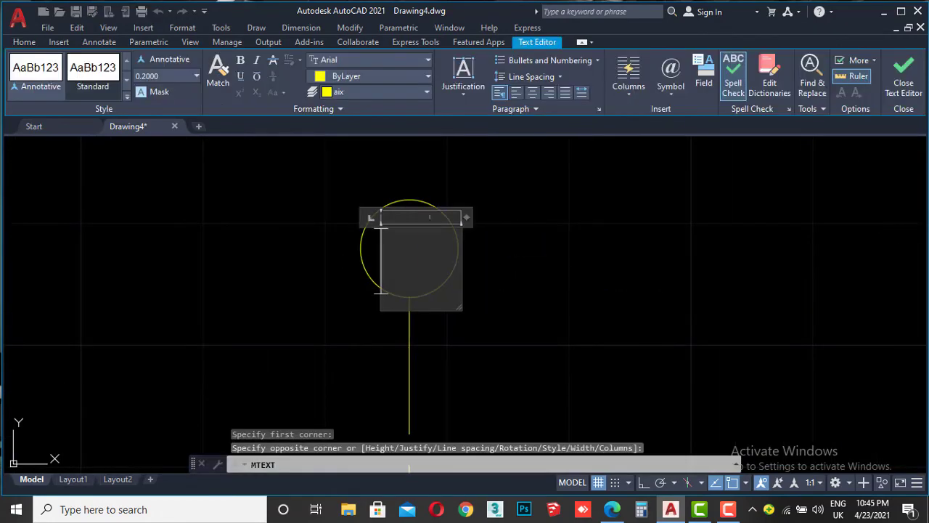
text(3)
click(467, 269)
scroll(436, 270, down, 5)
middle_drag(363, 269, 399, 279)
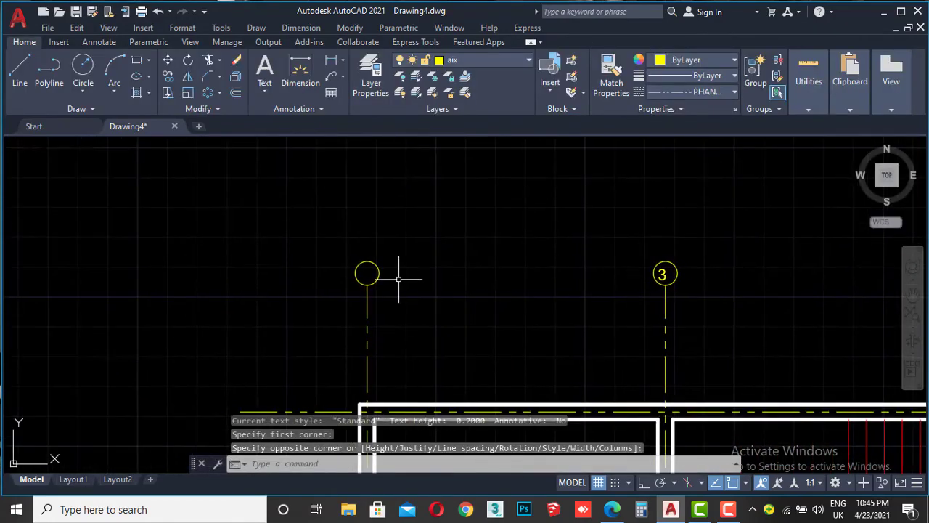
scroll(355, 256, up, 4)
Check the layer list, then add a multiline '4' label in the leftmost top bubble.
text(la)
key(Return)
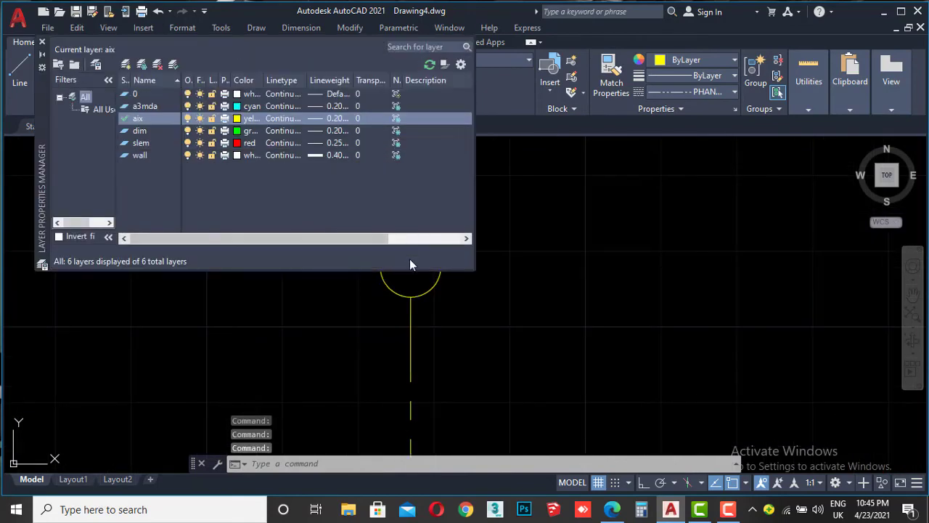
click(43, 42)
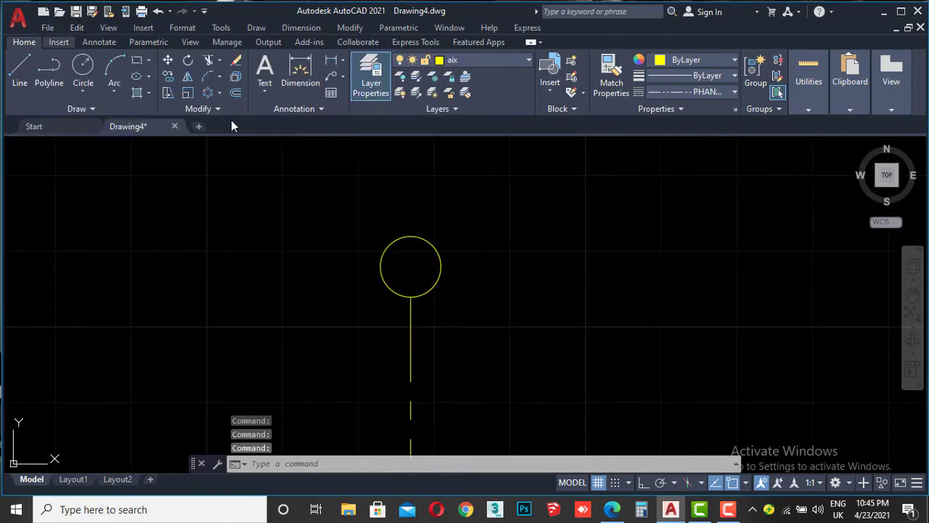
click(265, 69)
click(385, 253)
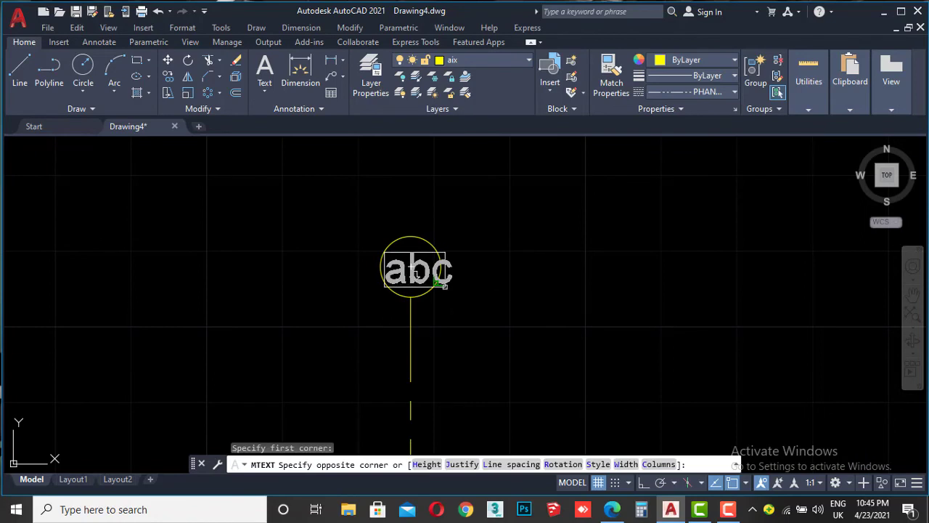
click(445, 286)
text(4)
key(Escape)
key(Return)
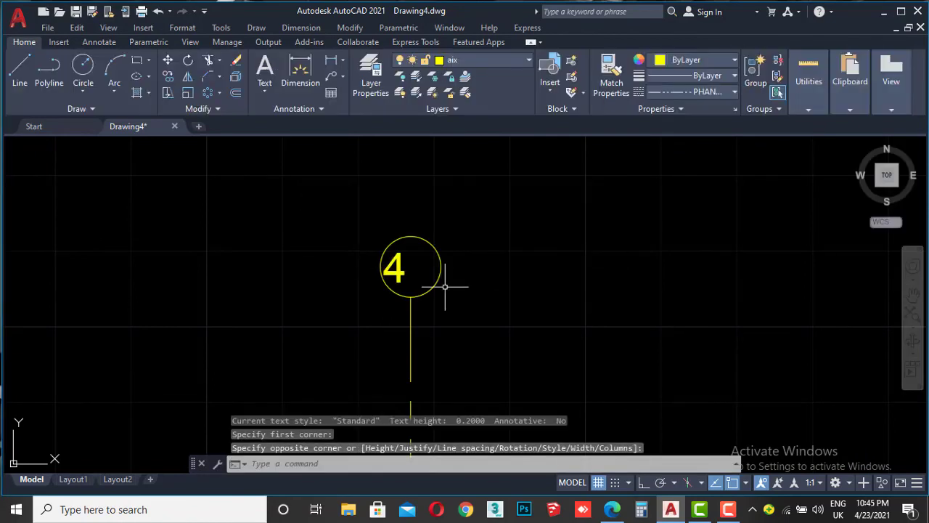
Move the '4' label to the centre of its bubble.
click(405, 225)
click(399, 247)
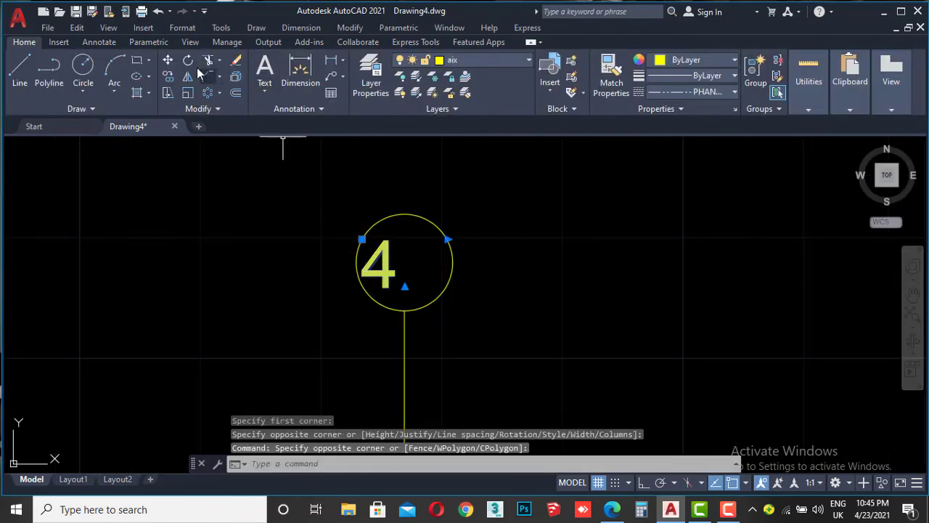
click(169, 60)
scroll(319, 214, up, 2)
click(423, 283)
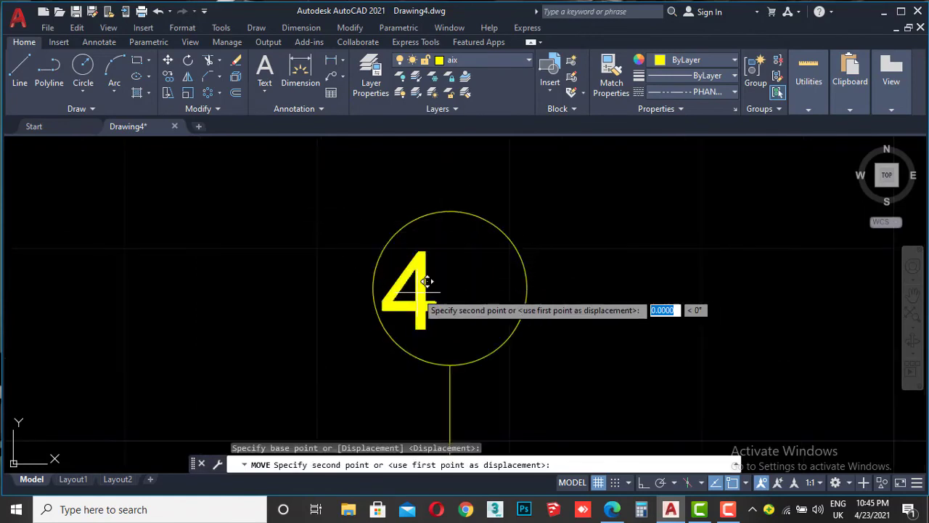
click(429, 283)
scroll(409, 283, down, 3)
scroll(514, 290, down, 2)
middle_drag(514, 291, 181, 291)
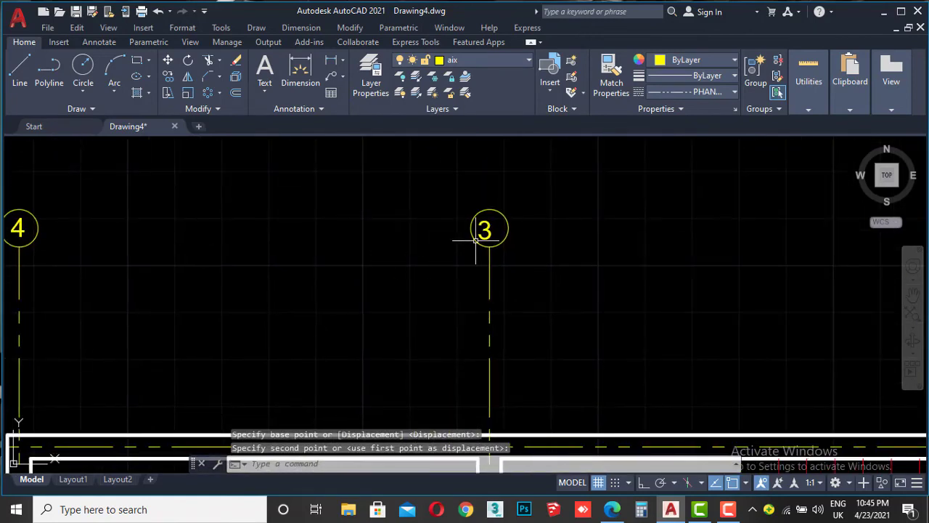
scroll(459, 232, up, 4)
Centre the '3' label in its bubble, moving it twice to get it right.
click(465, 225)
click(439, 250)
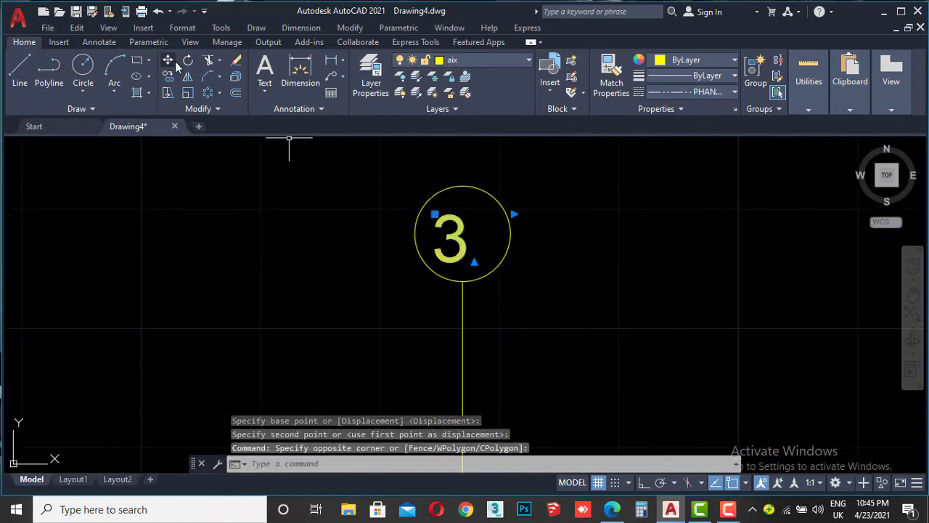
key(space)
scroll(400, 209, up, 3)
click(570, 330)
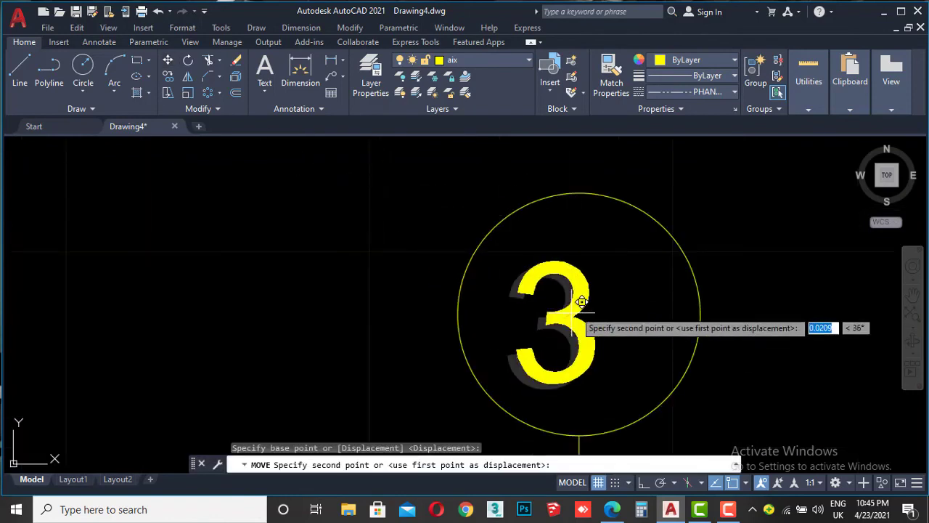
middle_drag(582, 307, 596, 293)
click(597, 293)
click(500, 298)
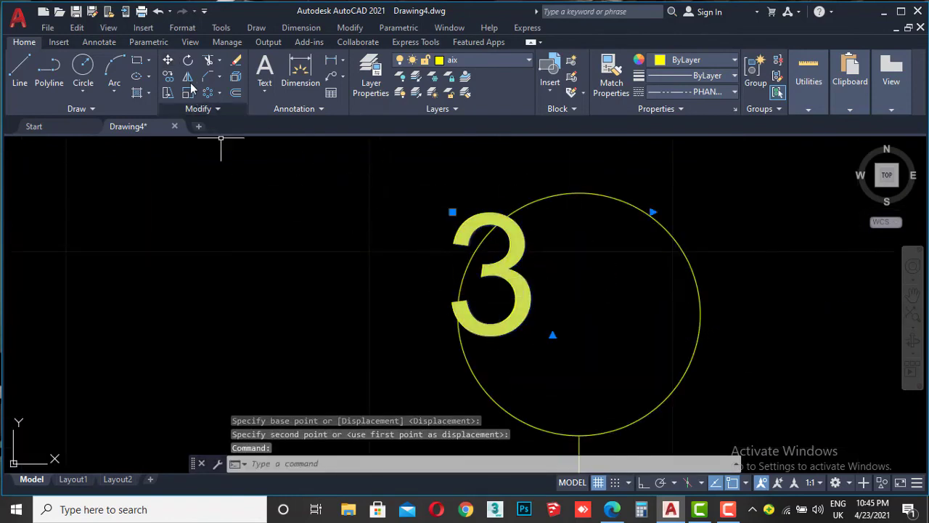
key(space)
click(501, 291)
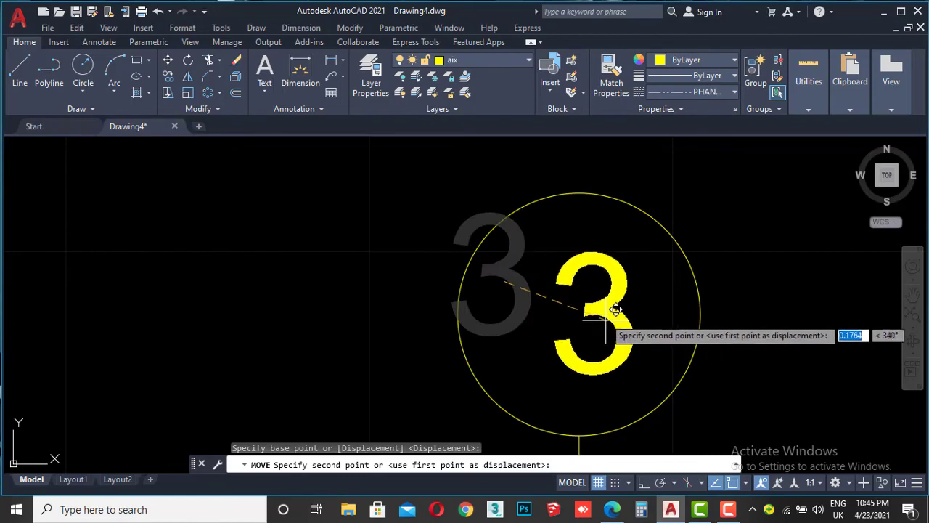
click(559, 302)
scroll(559, 302, down, 3)
middle_drag(602, 307, 339, 284)
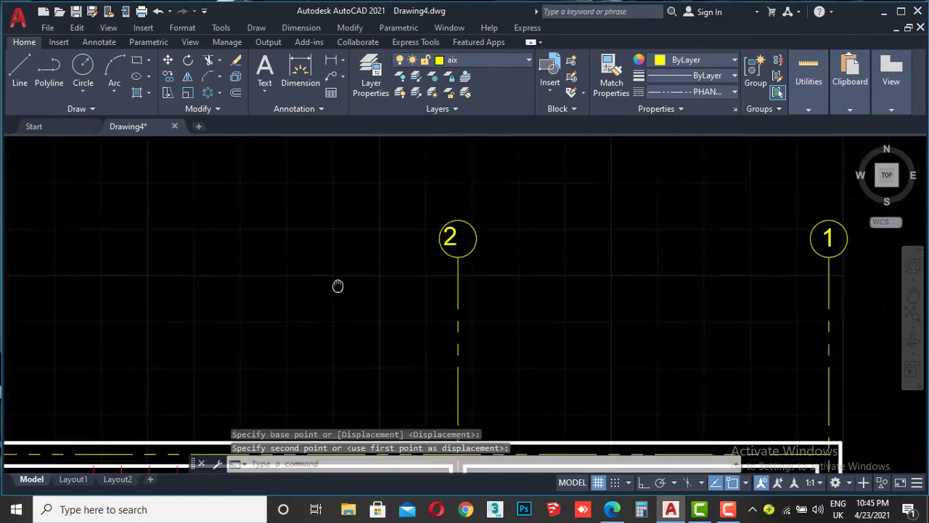
Centre the '2' label in its bubble and zoom out to see the whole plan.
scroll(351, 254, up, 5)
drag(429, 225, 405, 253)
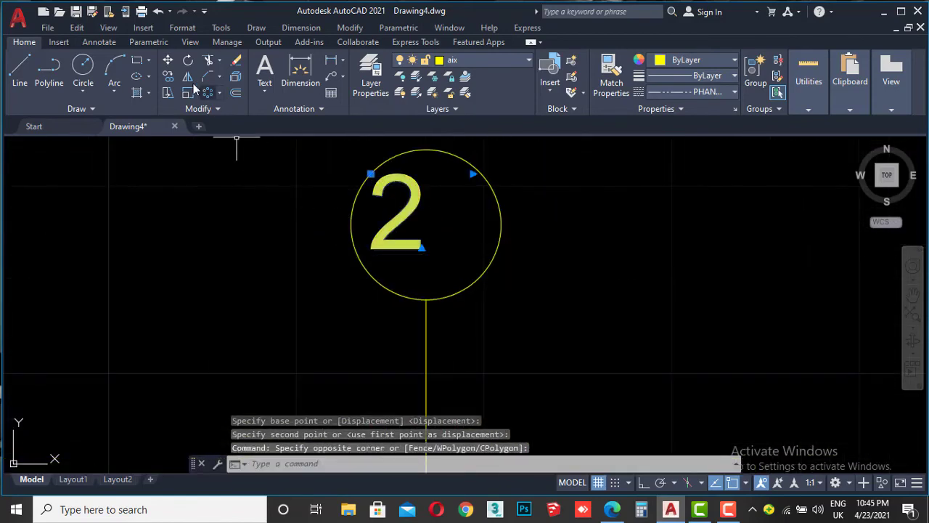
click(167, 64)
click(410, 212)
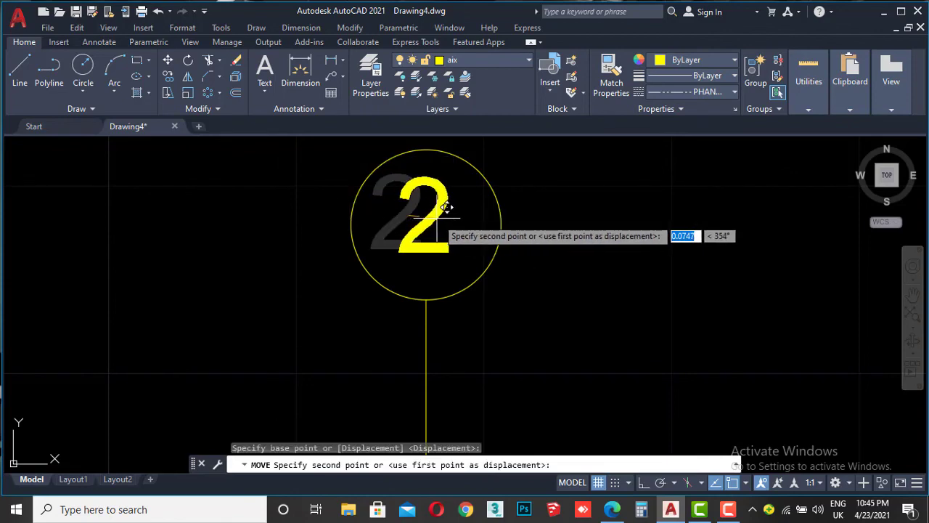
click(441, 216)
scroll(441, 216, down, 8)
scroll(496, 232, down, 5)
middle_drag(508, 241, 545, 247)
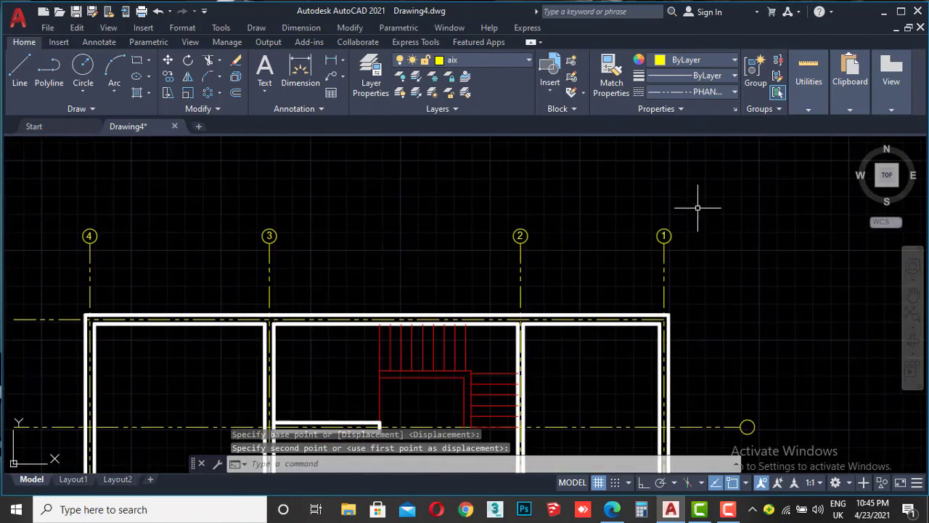
click(718, 184)
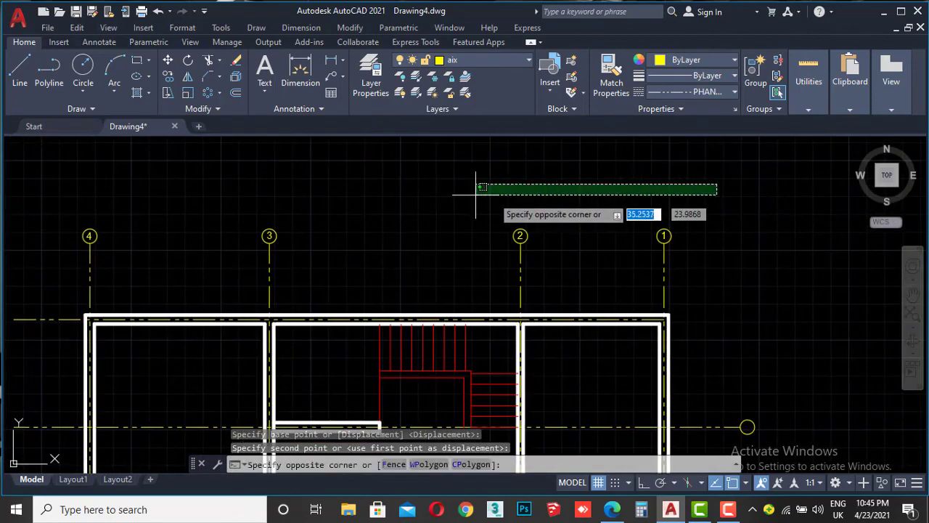
Copy the top bubbles 1–4 to the bottom ends of the vertical axes, using bubble 3 as base.
click(69, 236)
click(168, 77)
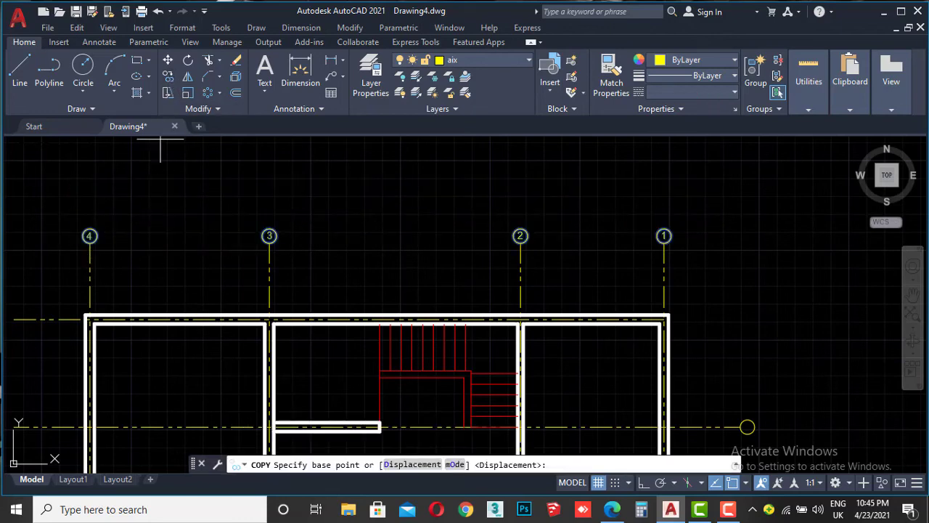
scroll(305, 251, up, 5)
scroll(296, 245, up, 8)
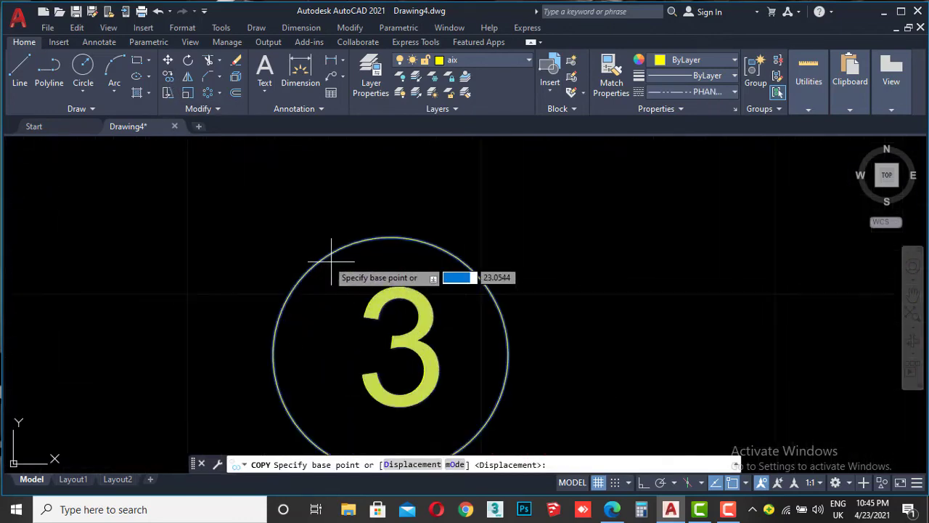
click(390, 238)
scroll(390, 291, down, 5)
scroll(390, 305, down, 3)
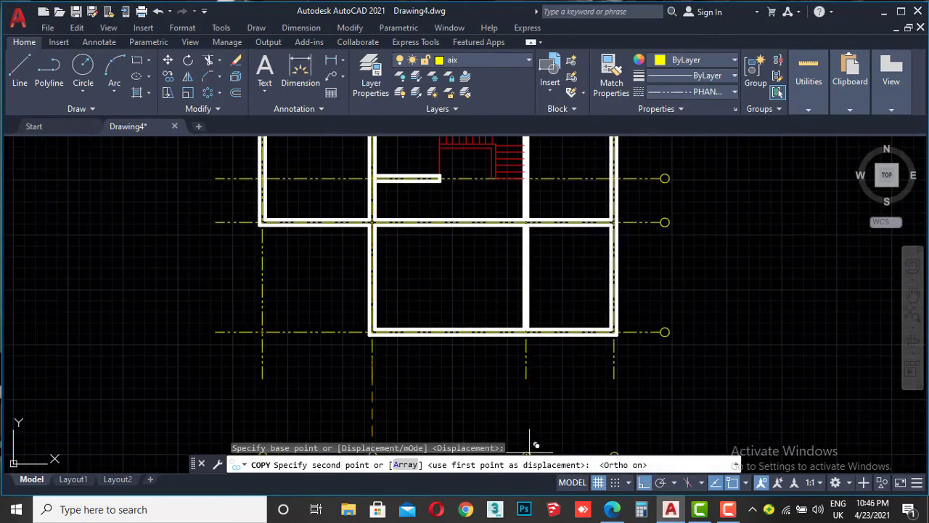
scroll(377, 407, up, 2)
scroll(394, 363, up, 2)
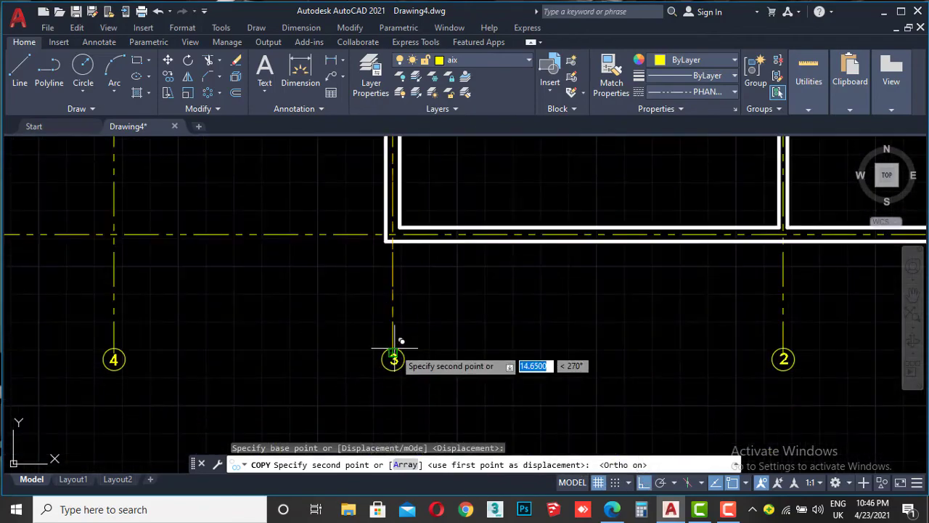
scroll(393, 348, up, 3)
click(352, 373)
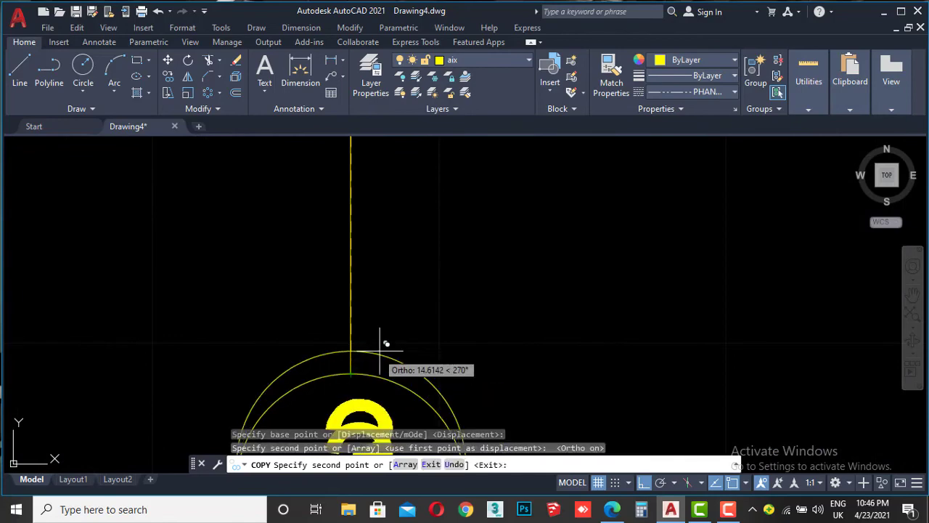
key(Escape)
scroll(384, 341, down, 3)
scroll(415, 326, down, 2)
scroll(472, 342, up, 3)
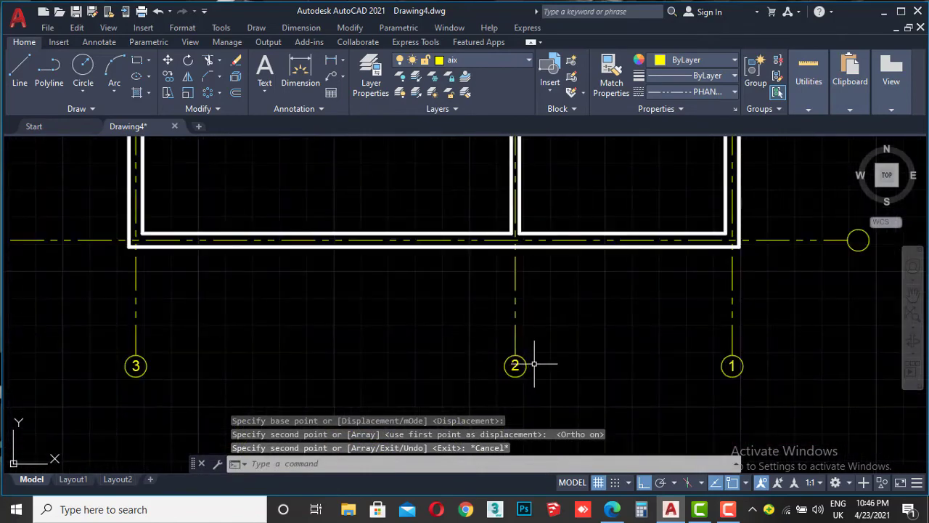
scroll(535, 363, down, 4)
middle_drag(633, 301, 501, 406)
scroll(527, 287, up, 3)
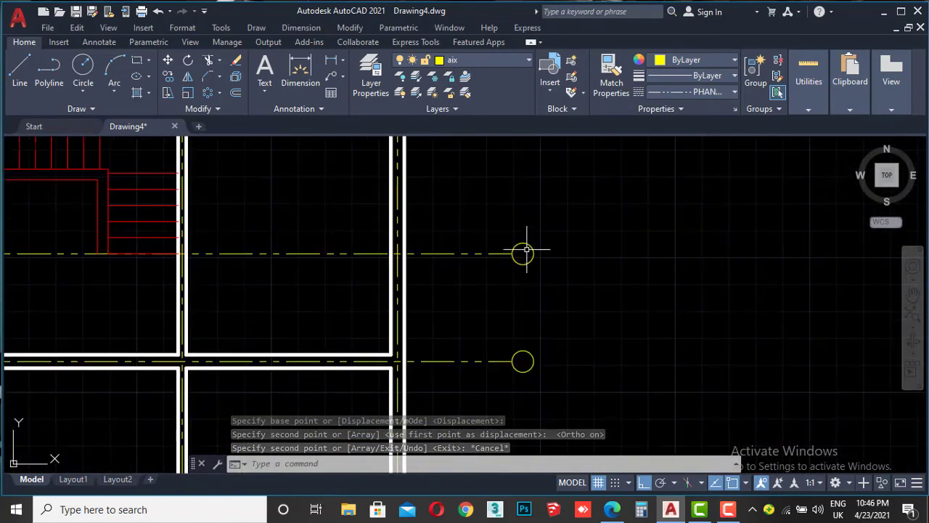
scroll(523, 249, up, 4)
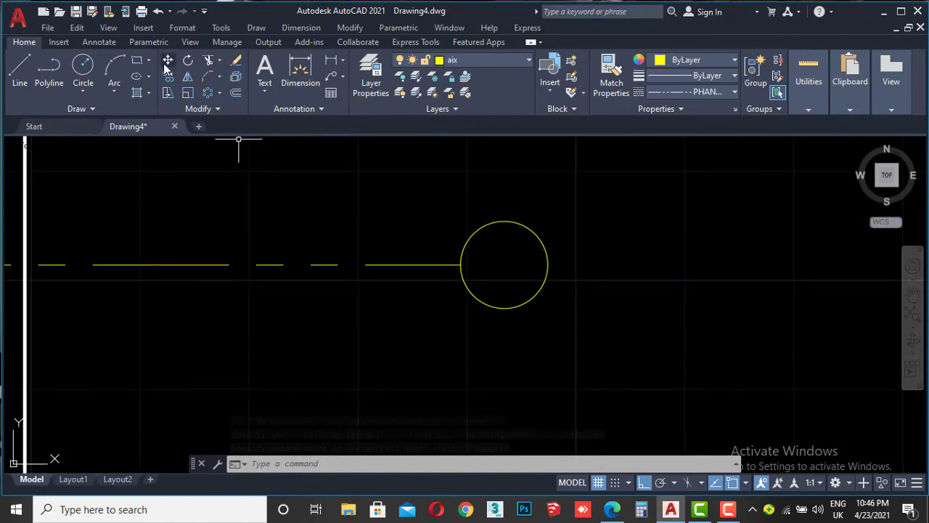
Add an MTEXT label A inside the empty right-hand axis bubble.
click(262, 66)
click(498, 242)
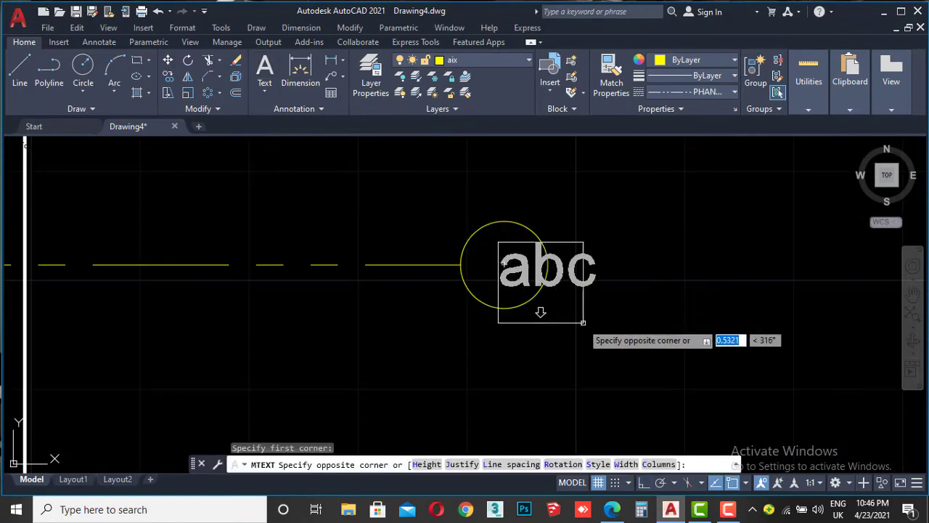
click(593, 314)
text(A)
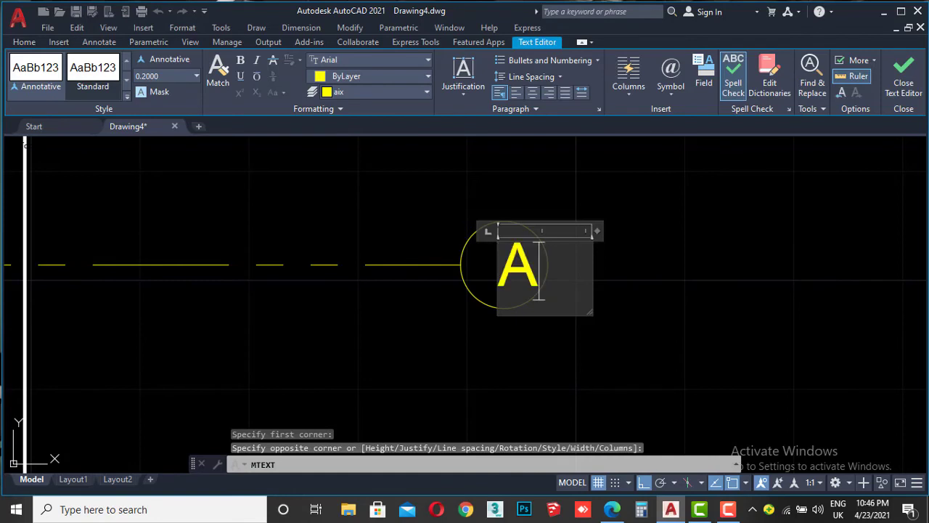
key(Escape)
key(Return)
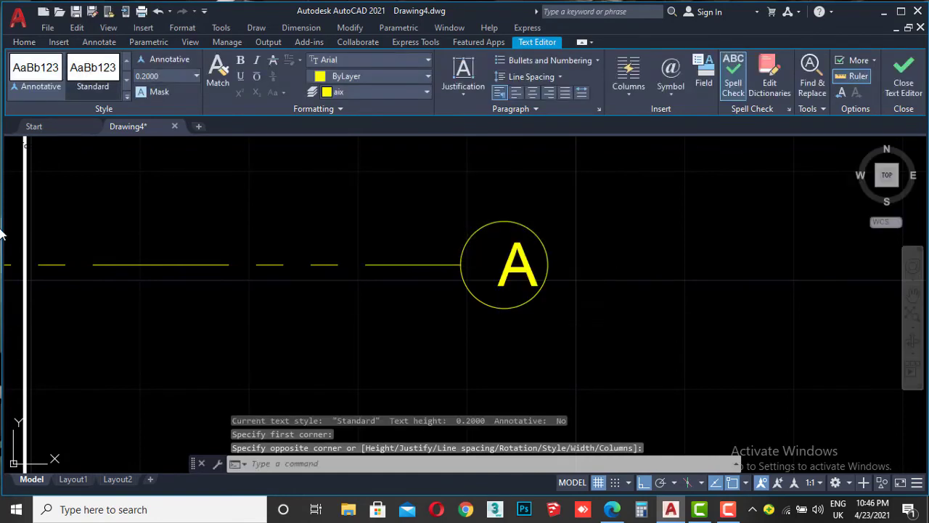
Move the A label to its bubble's centre with Ortho turned off.
scroll(540, 277, up, 4)
click(480, 277)
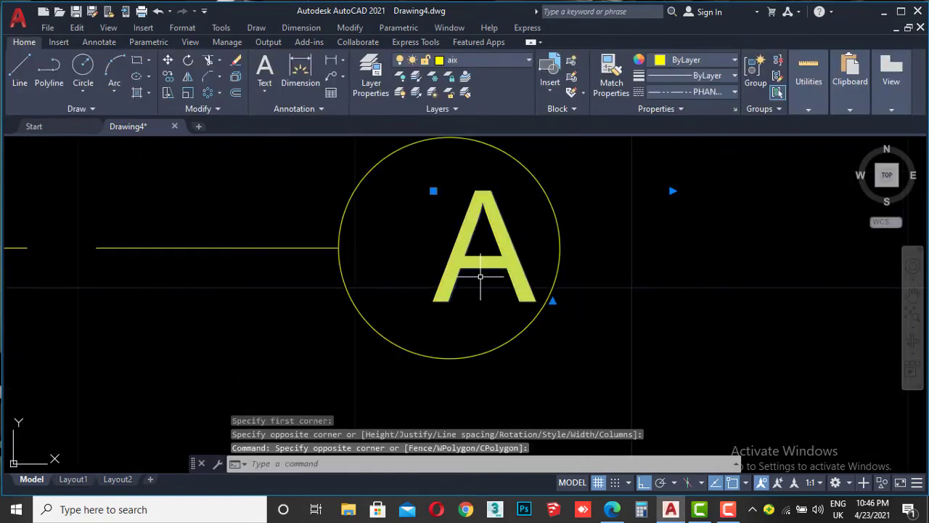
click(169, 64)
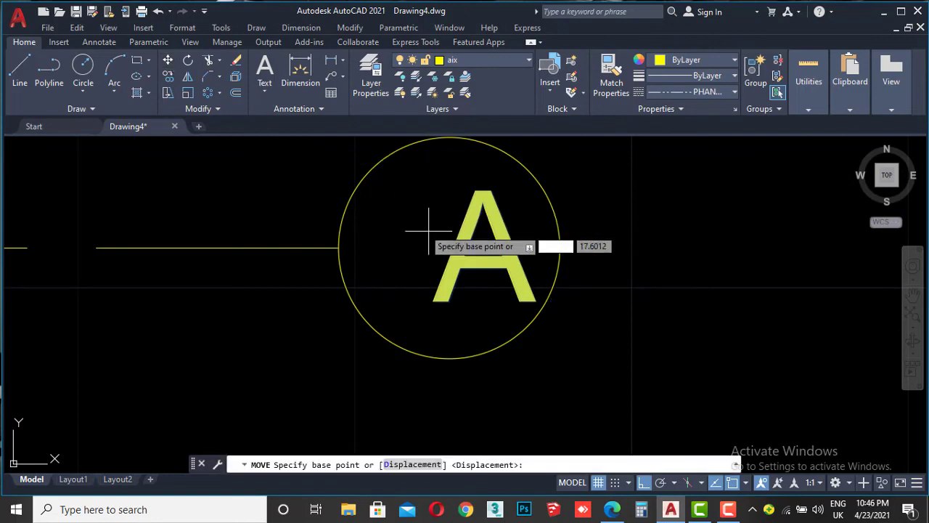
click(479, 262)
scroll(432, 192, up, 5)
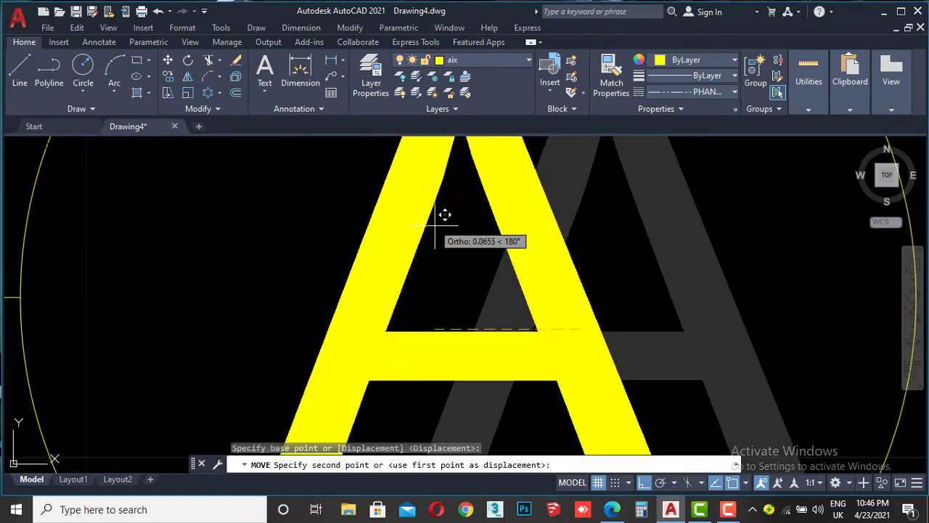
scroll(460, 199, down, 5)
click(644, 482)
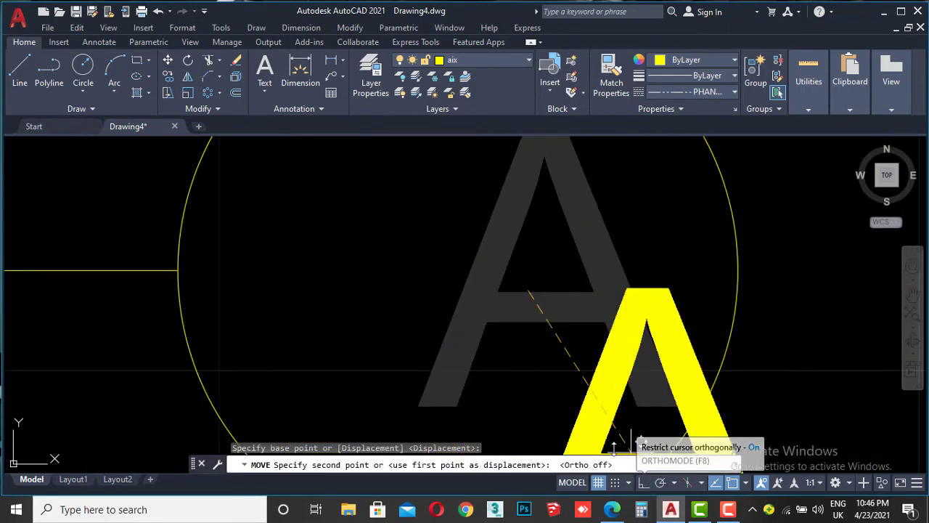
scroll(540, 312, down, 4)
click(500, 298)
scroll(493, 300, down, 2)
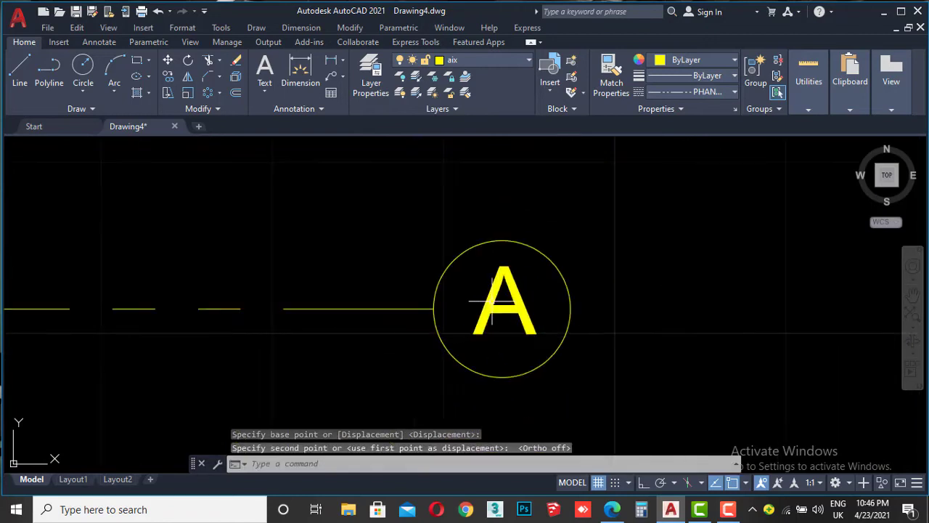
scroll(561, 351, down, 4)
click(723, 513)
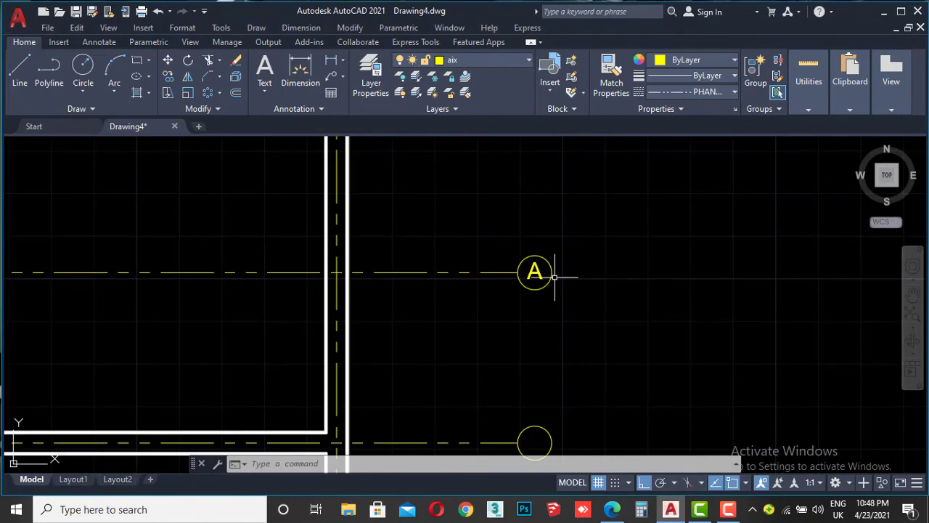
scroll(555, 277, down, 2)
scroll(508, 309, up, 4)
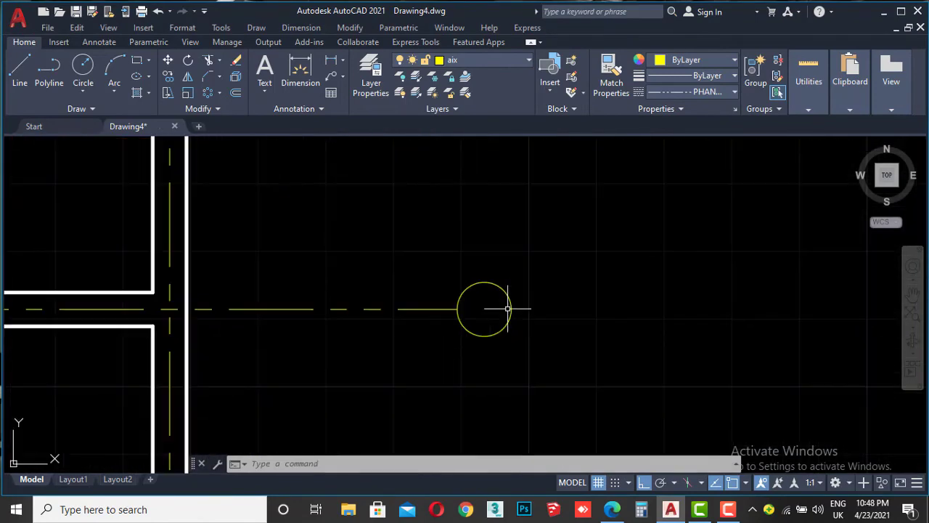
Write the letter B in a text box inside the second horizontal axis bubble.
click(265, 72)
scroll(464, 305, up, 3)
click(445, 257)
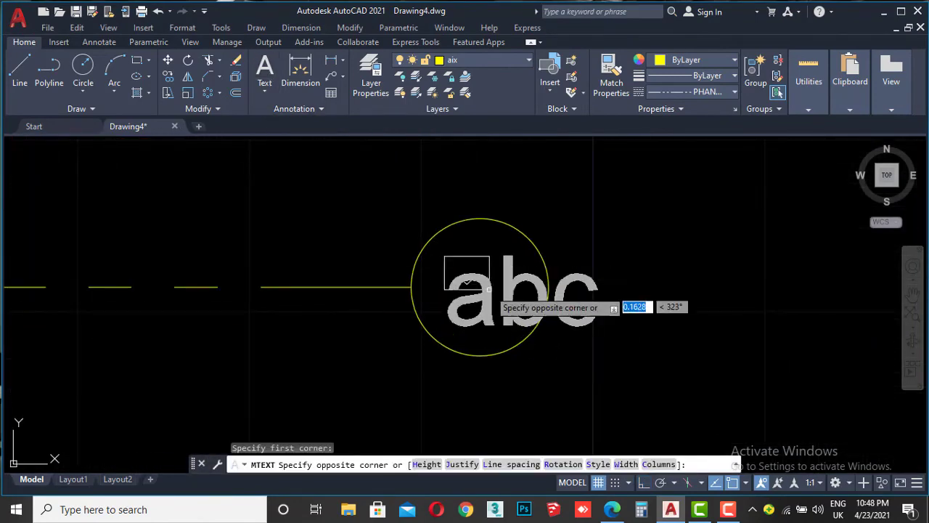
click(523, 348)
text(B)
key(Escape)
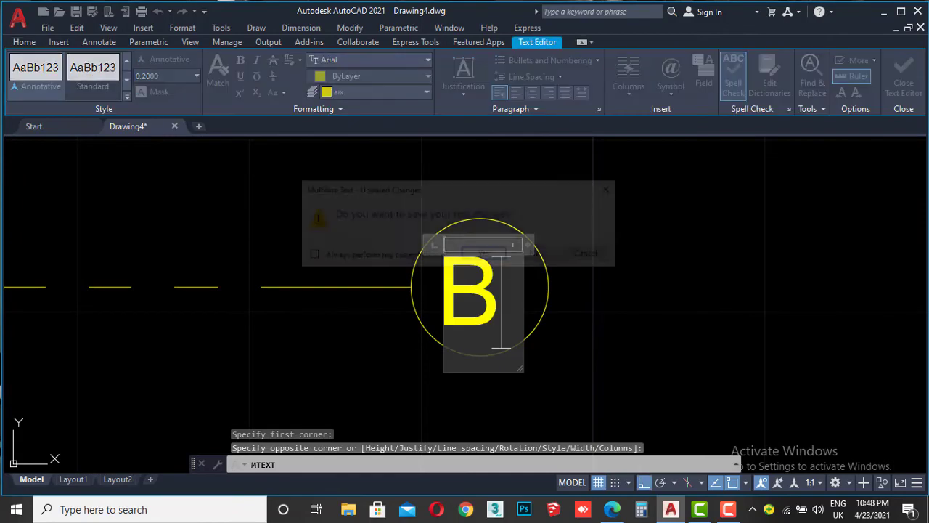
key(Return)
Move the letter B so it sits centred in its circle, Ortho off.
click(380, 249)
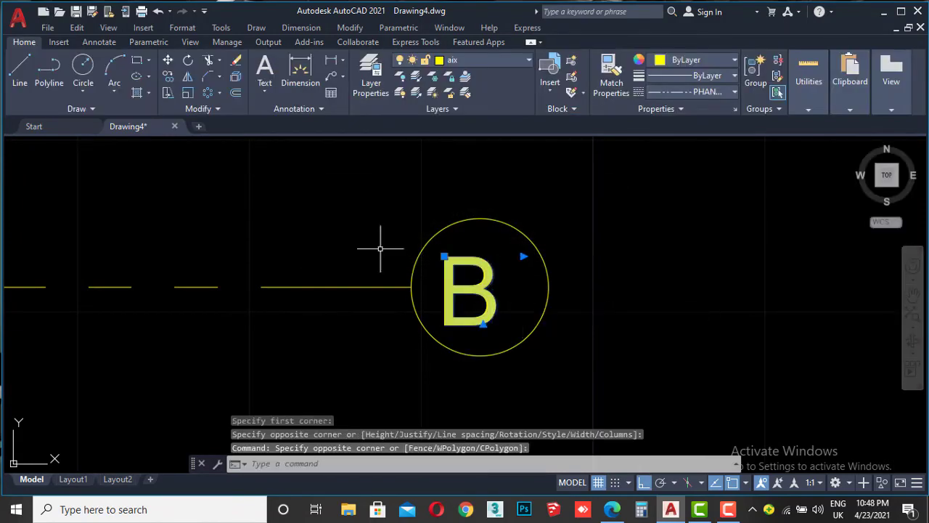
click(167, 61)
scroll(451, 276, up, 2)
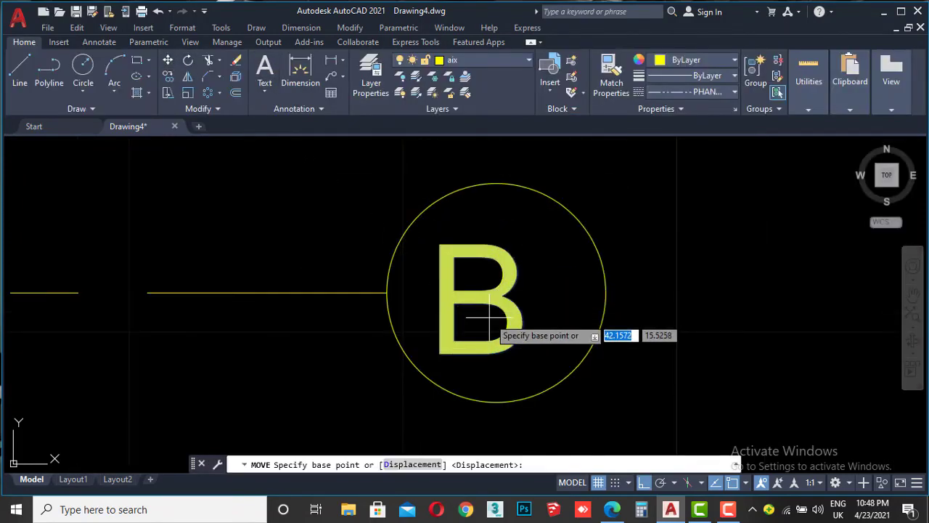
click(488, 287)
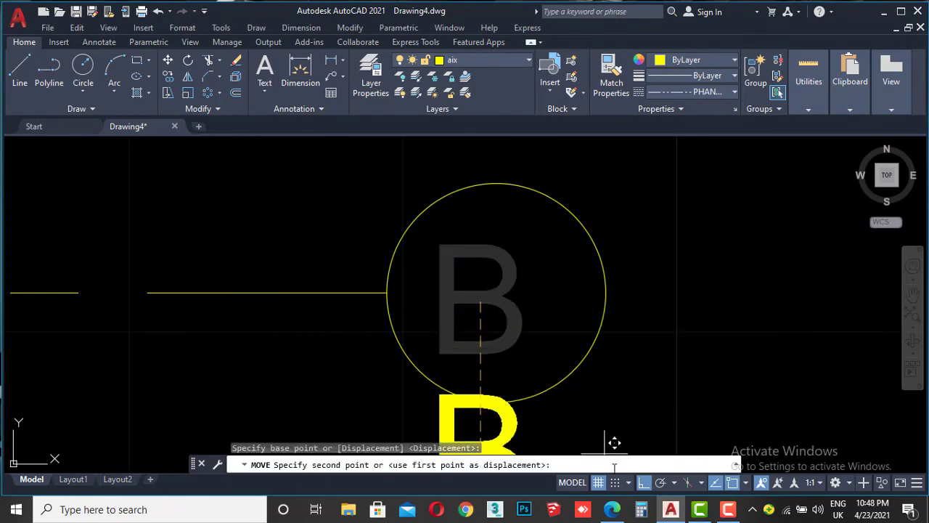
click(643, 485)
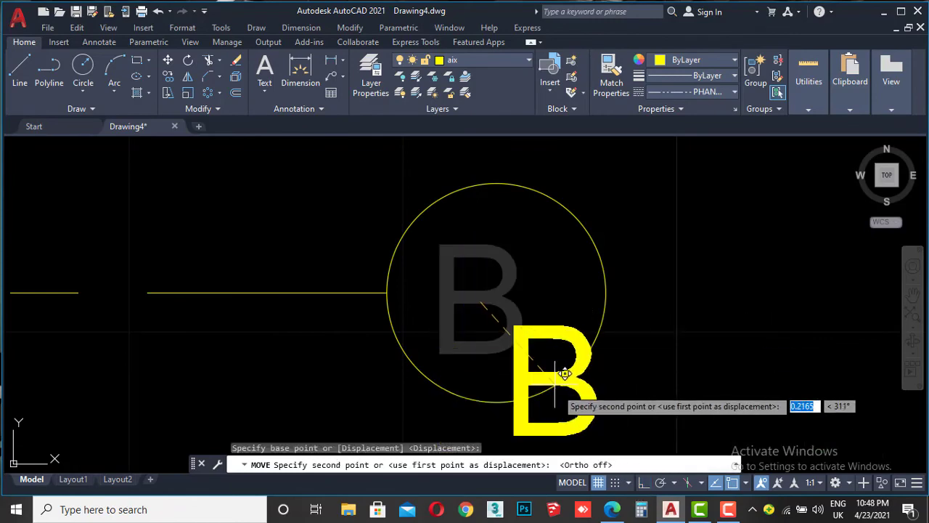
click(498, 290)
scroll(498, 287, down, 3)
scroll(498, 287, down, 1)
scroll(528, 353, down, 1)
scroll(486, 281, down, 2)
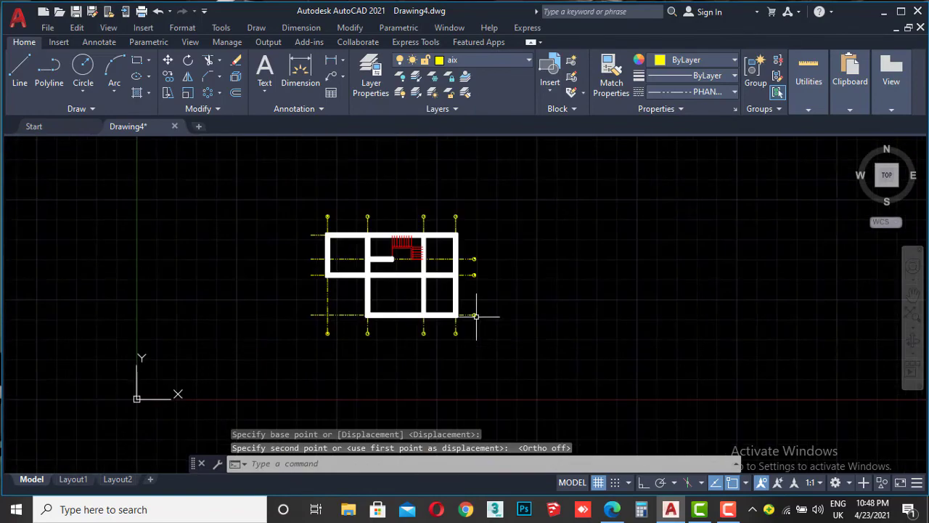
scroll(477, 315, up, 1)
Try stretching a wall corner point to the right with Ortho on, then cancel.
scroll(473, 274, up, 1)
scroll(472, 269, up, 1)
scroll(458, 263, up, 1)
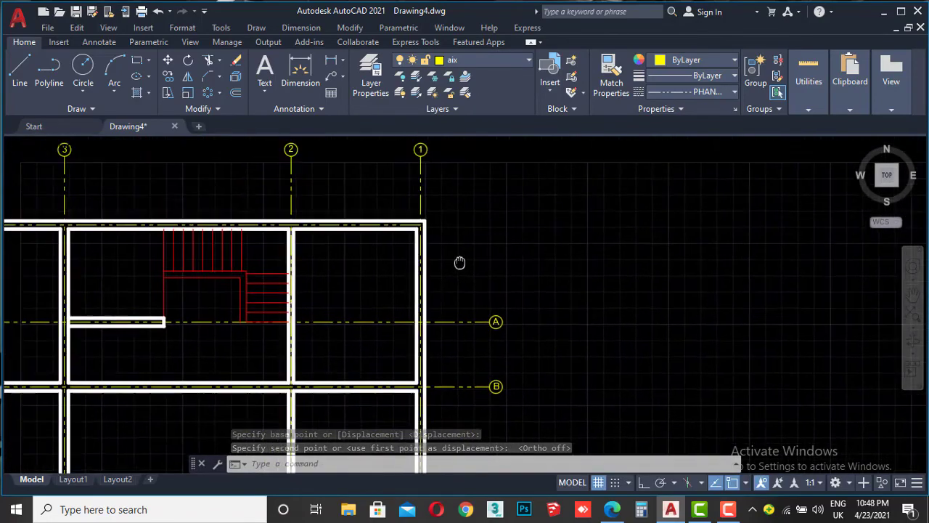
scroll(426, 241, up, 2)
scroll(426, 241, up, 1)
click(369, 244)
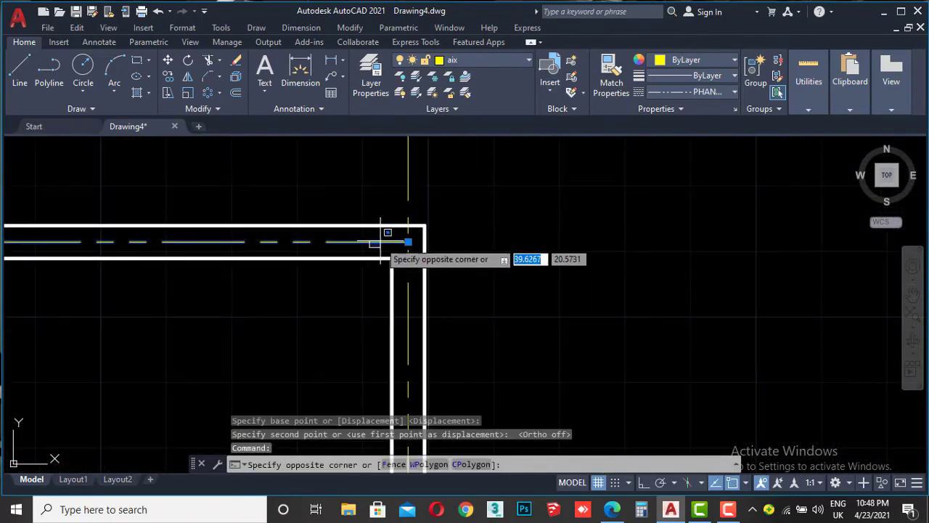
click(380, 239)
click(412, 241)
scroll(665, 258, down, 5)
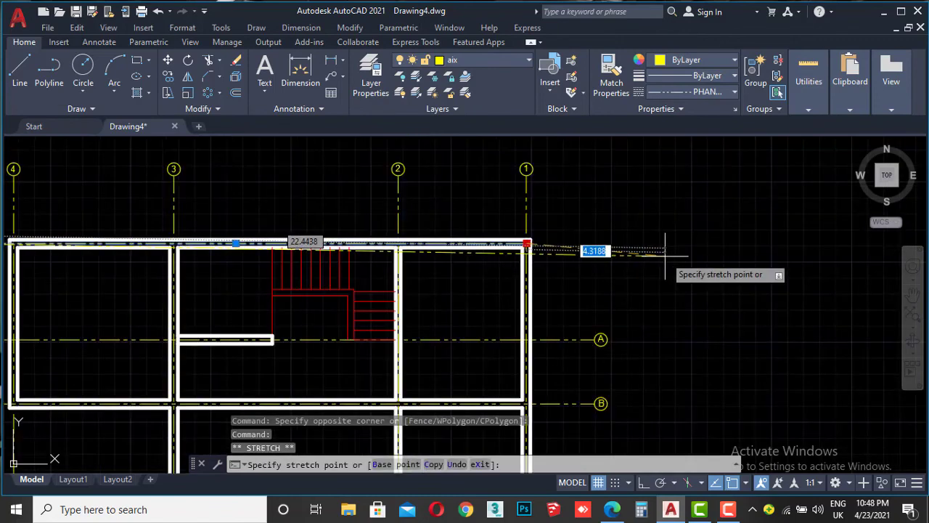
middle_drag(665, 257, 594, 238)
click(644, 482)
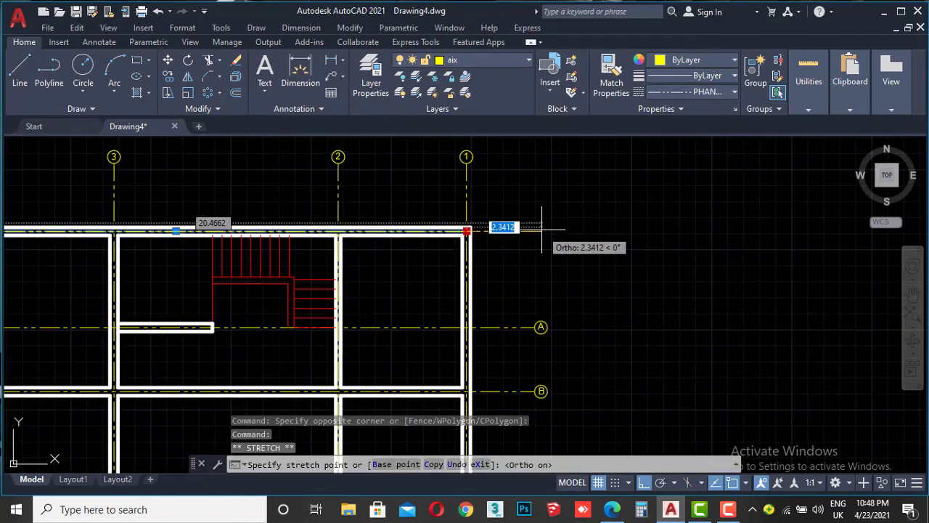
key(Escape)
scroll(554, 331, up, 3)
Start moving bubble A from its edge, then cancel the move.
click(535, 356)
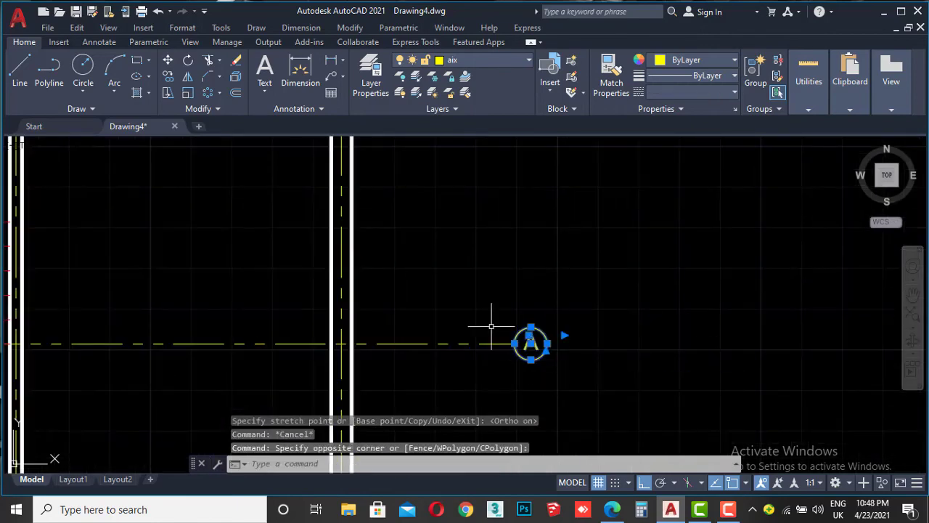
click(168, 62)
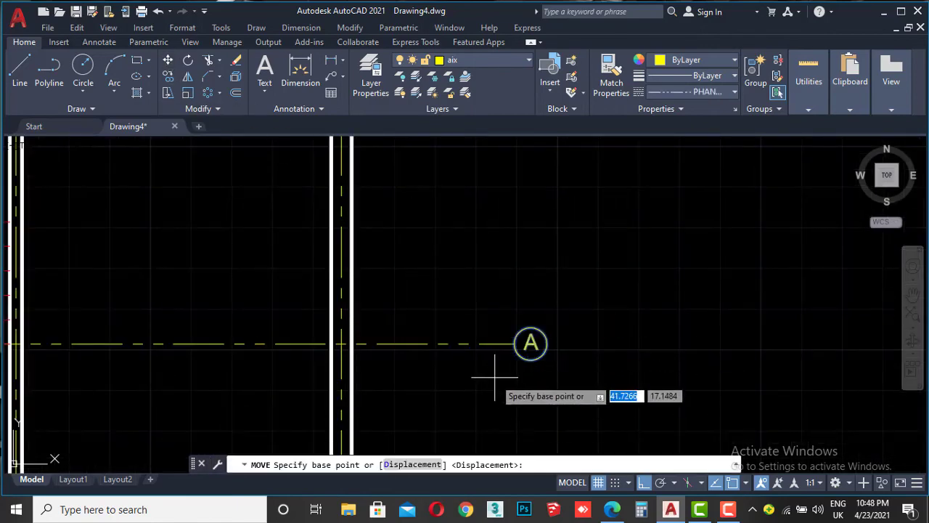
scroll(512, 347, up, 4)
click(517, 339)
scroll(518, 201, down, 3)
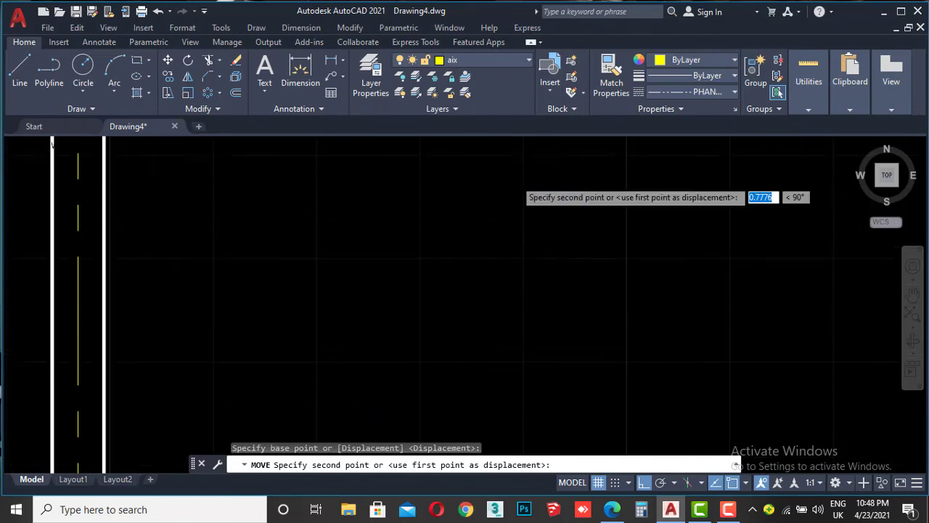
scroll(536, 262, up, 3)
scroll(546, 275, up, 2)
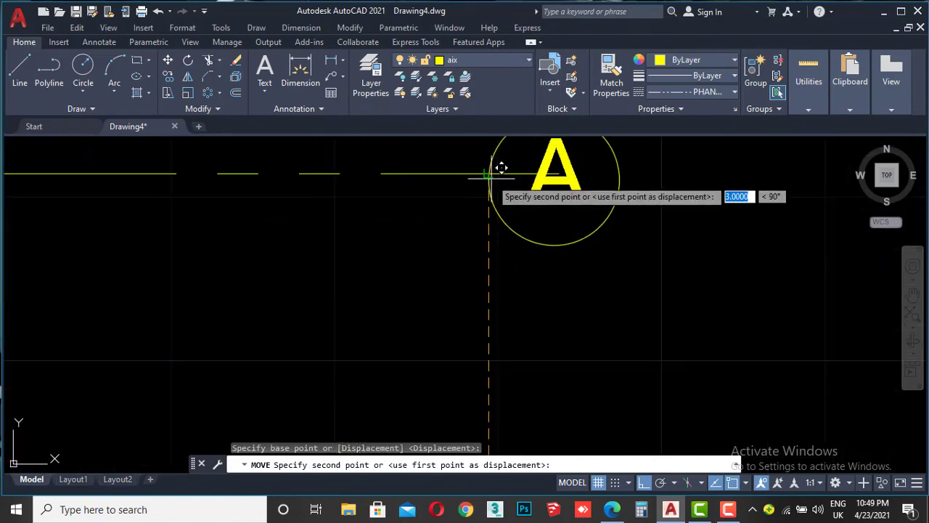
key(Escape)
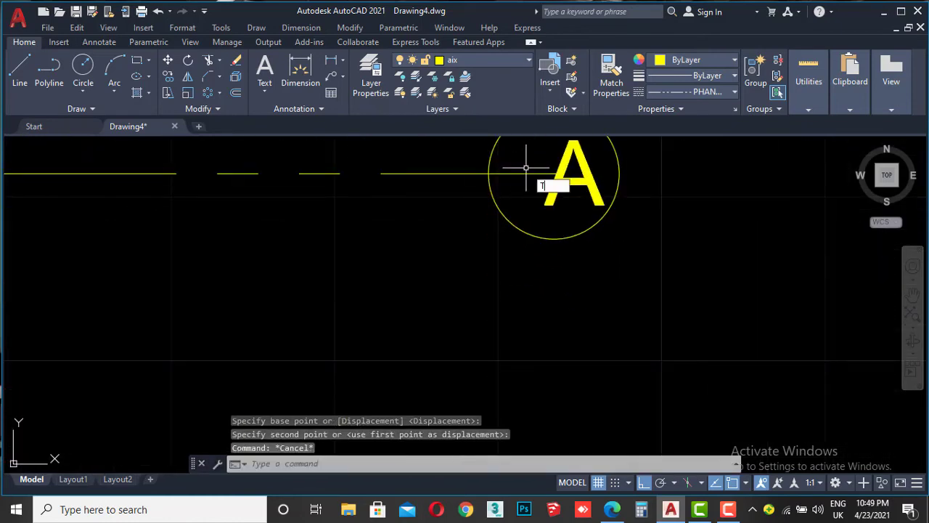
Trim the axis line out of circle A with a fence.
text(r)
key(Return)
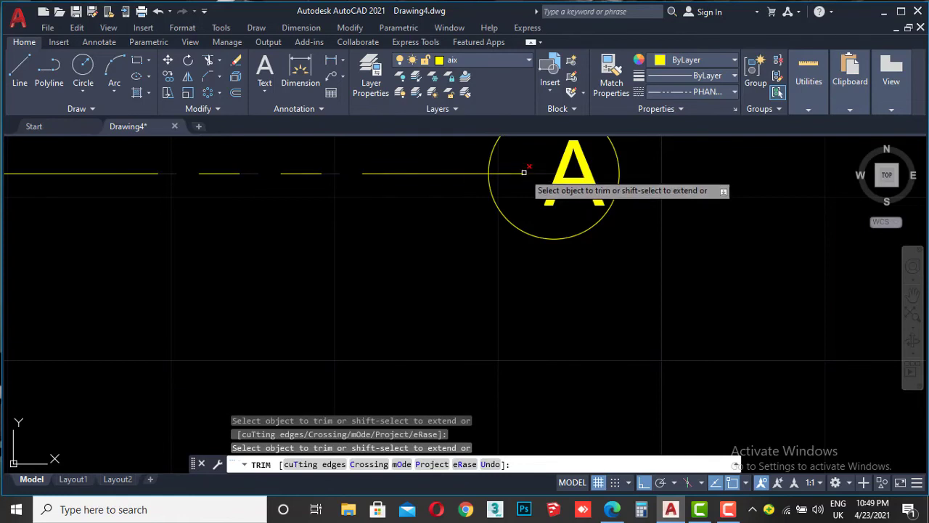
key(Escape)
scroll(523, 174, down, 3)
scroll(520, 175, up, 4)
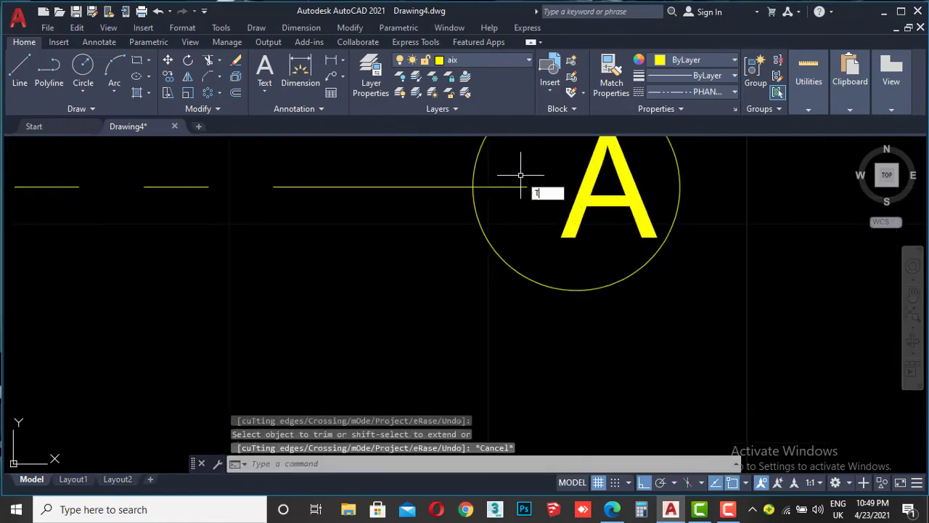
key(Return)
drag(517, 178, 509, 191)
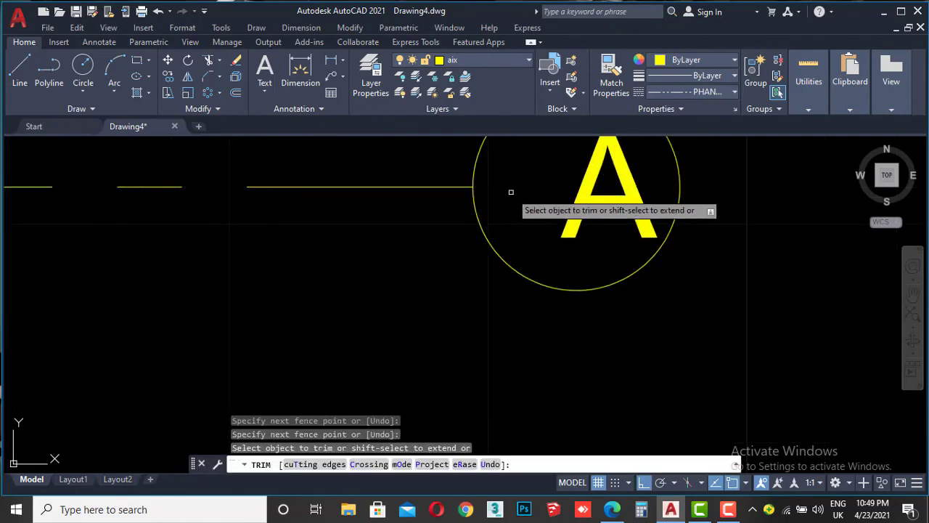
key(Escape)
scroll(516, 197, down, 2)
scroll(516, 197, down, 2)
Move the letter A to the centre of its circle with Ortho off.
click(550, 211)
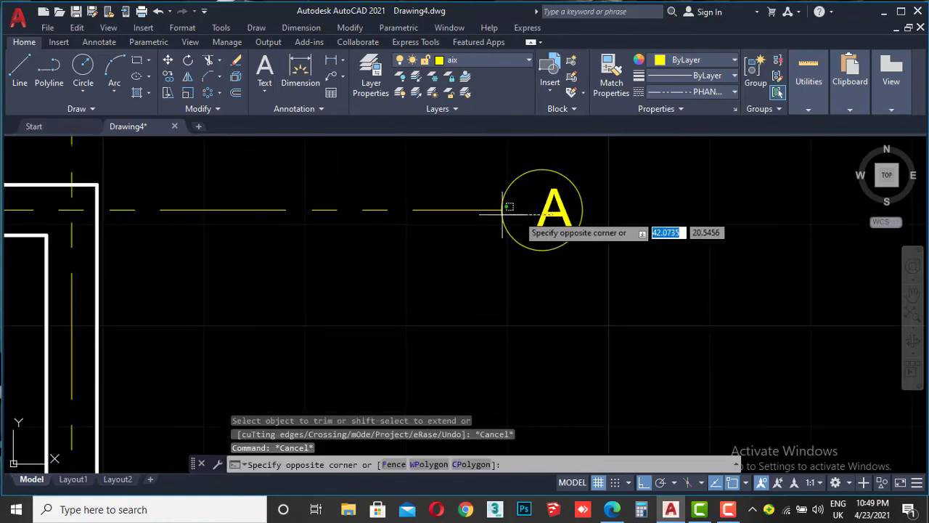
click(549, 212)
scroll(549, 214, up, 4)
click(548, 218)
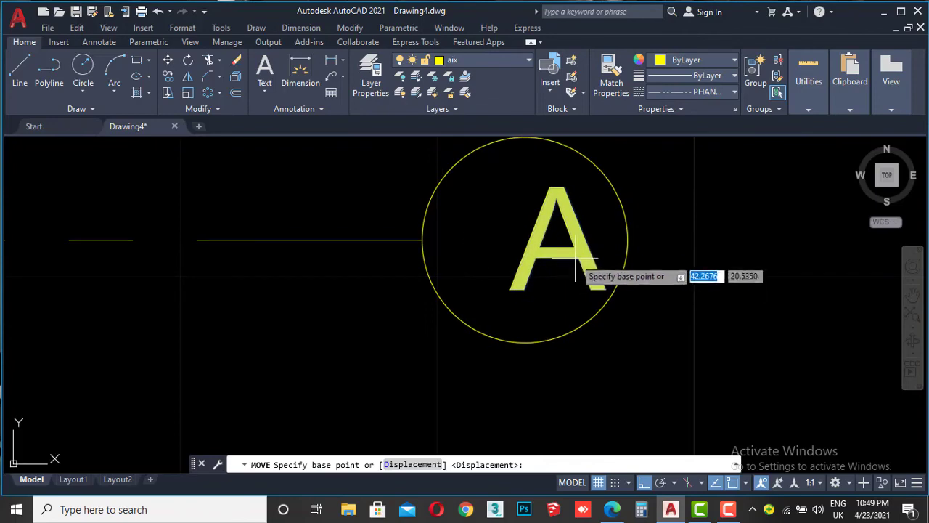
click(569, 242)
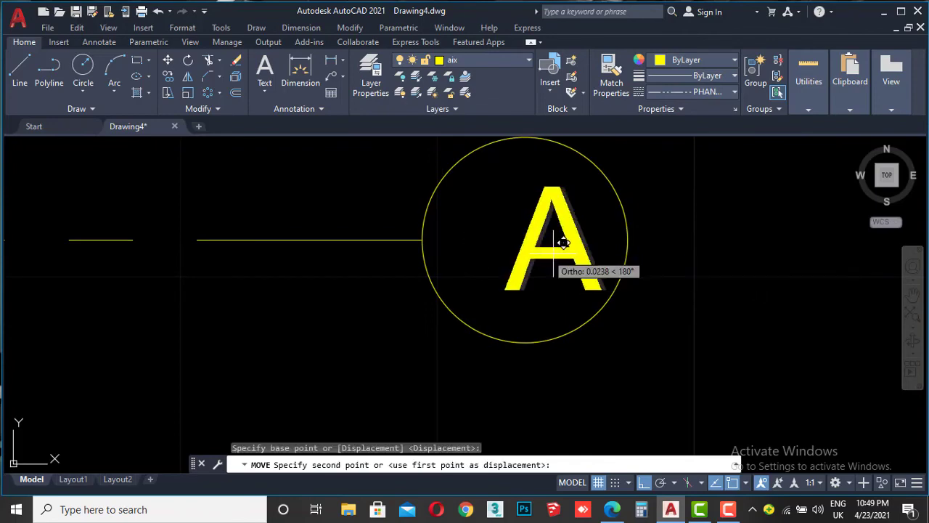
click(643, 482)
click(524, 238)
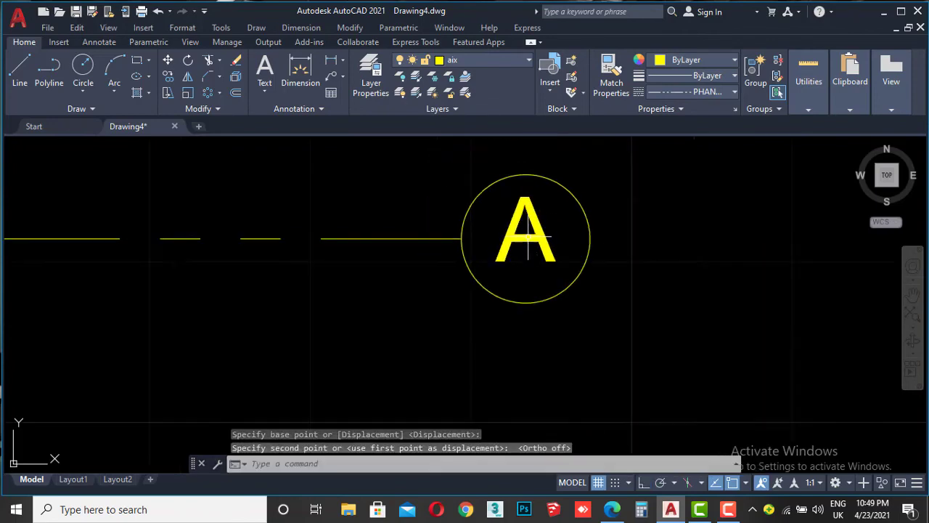
scroll(538, 290, down, 10)
scroll(527, 291, up, 5)
Move bubble B's circle and letter to the end of its axis line.
click(525, 252)
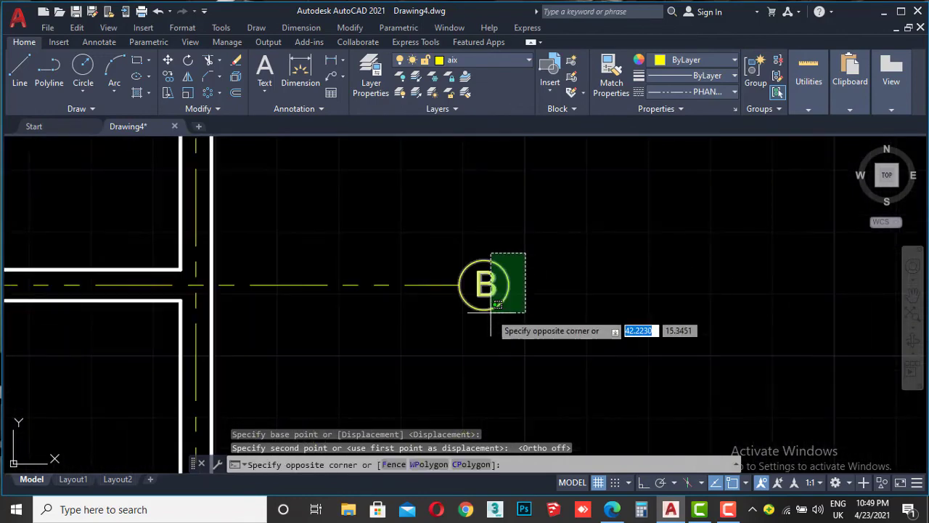
click(490, 311)
click(167, 61)
scroll(429, 243, up, 4)
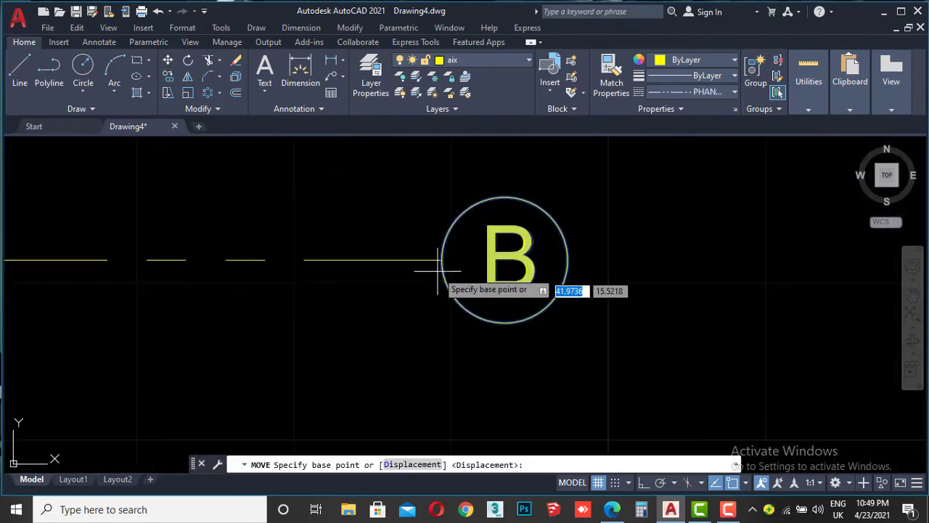
scroll(436, 262, down, 1)
click(440, 262)
scroll(440, 261, down, 5)
scroll(452, 290, up, 1)
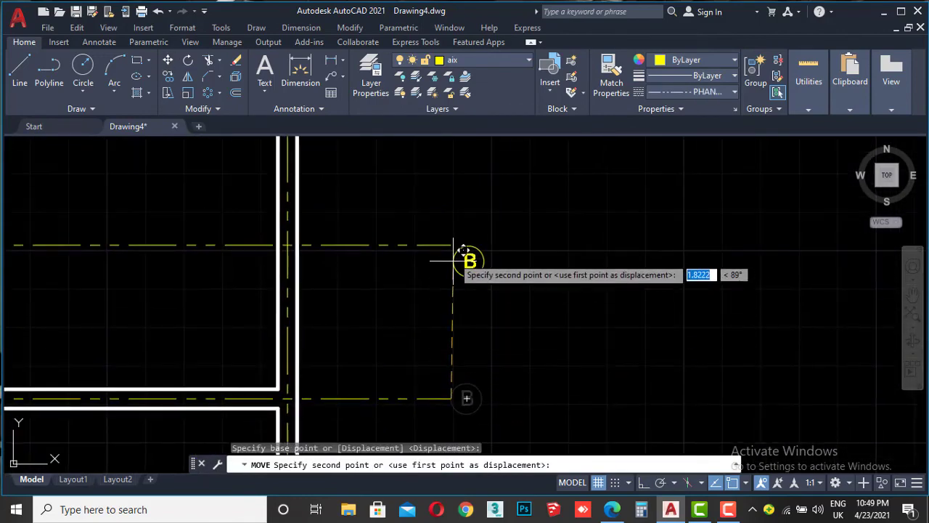
scroll(465, 247, up, 3)
click(456, 229)
scroll(509, 342, down, 5)
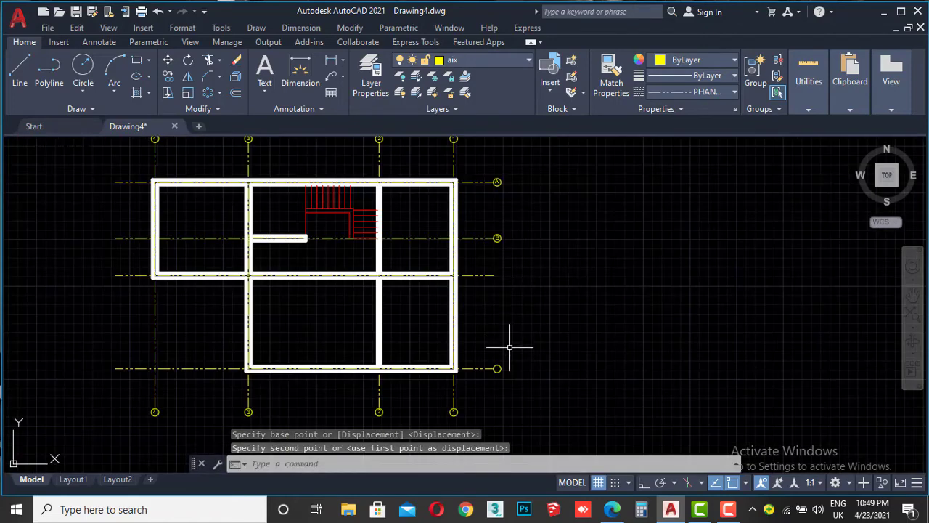
scroll(514, 326, up, 4)
Copy the empty circle bubble down onto the next horizontal axis line with Ortho on.
click(513, 328)
click(476, 381)
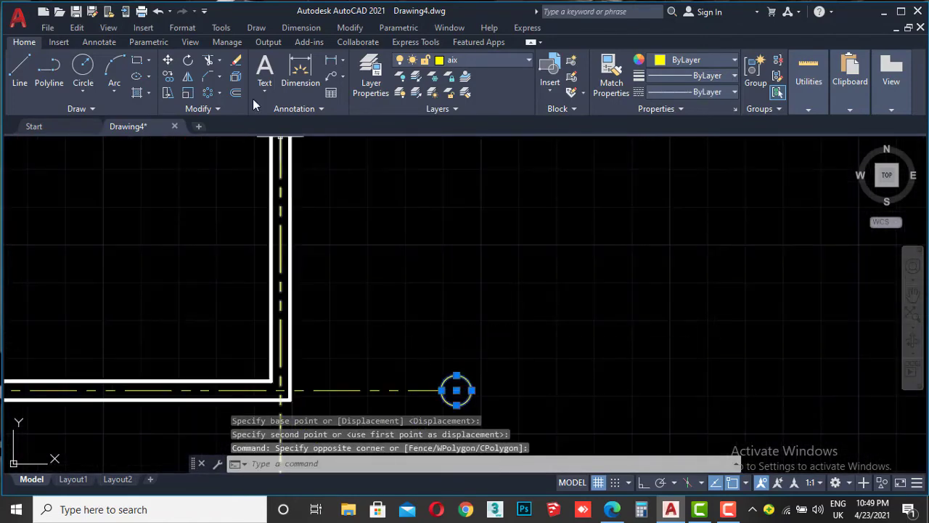
click(168, 76)
click(643, 483)
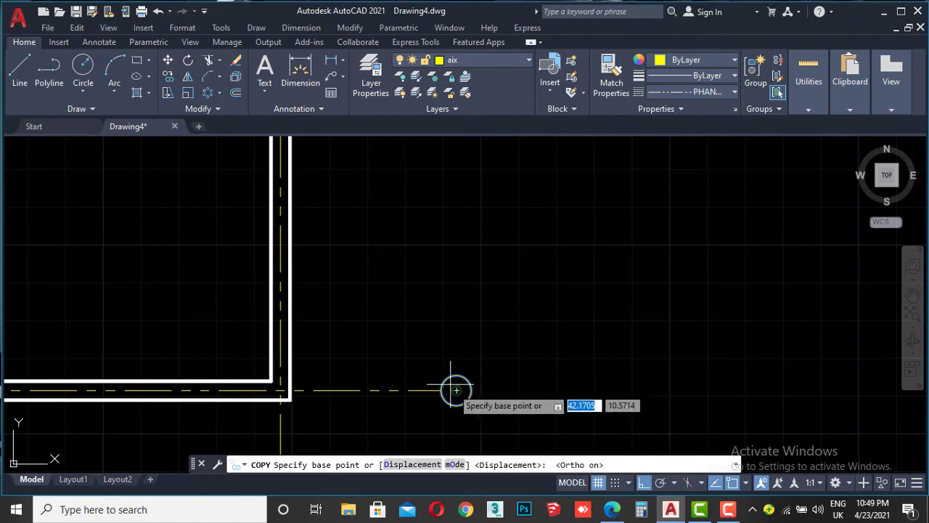
scroll(464, 399, up, 3)
click(473, 409)
scroll(453, 251, down, 3)
scroll(450, 239, up, 2)
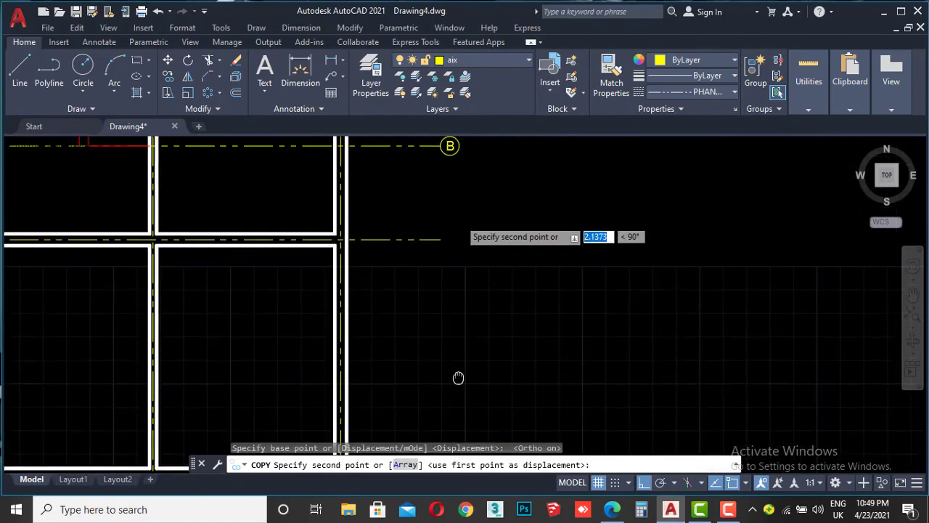
scroll(435, 235, up, 2)
click(435, 232)
key(Escape)
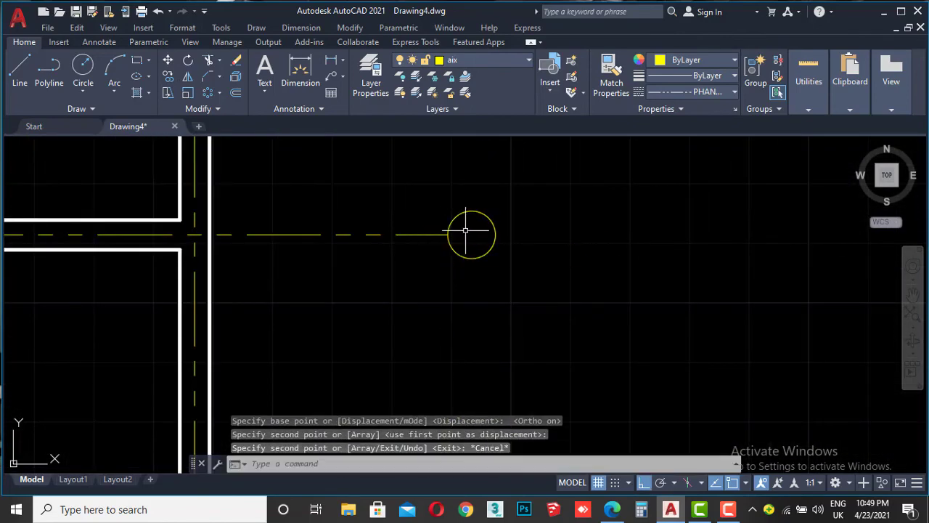
scroll(479, 251, down, 3)
scroll(476, 240, up, 3)
middle_drag(337, 143, 339, 191)
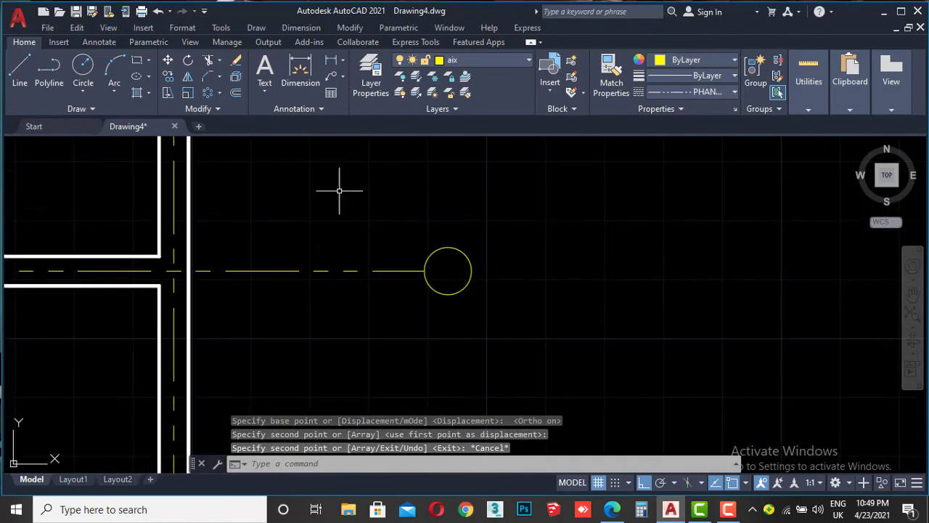
Letter the bubble C with multiline text, then move the C to centre it.
click(265, 67)
scroll(435, 262, up, 3)
click(450, 288)
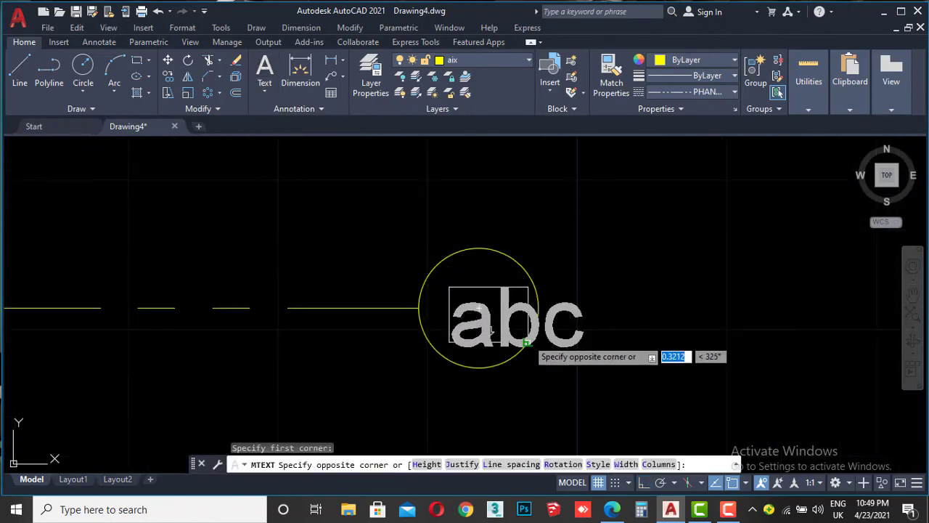
click(528, 342)
text(C)
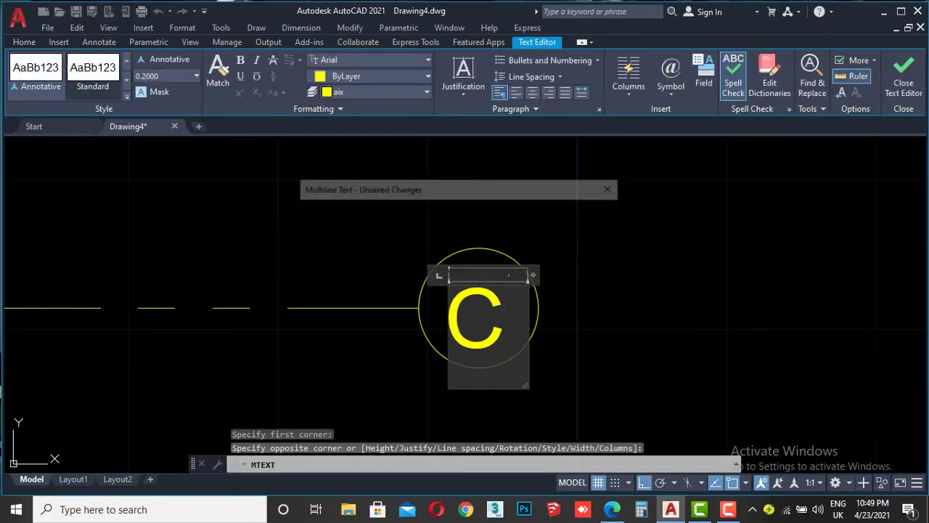
click(530, 334)
scroll(504, 284, up, 2)
click(510, 275)
click(472, 309)
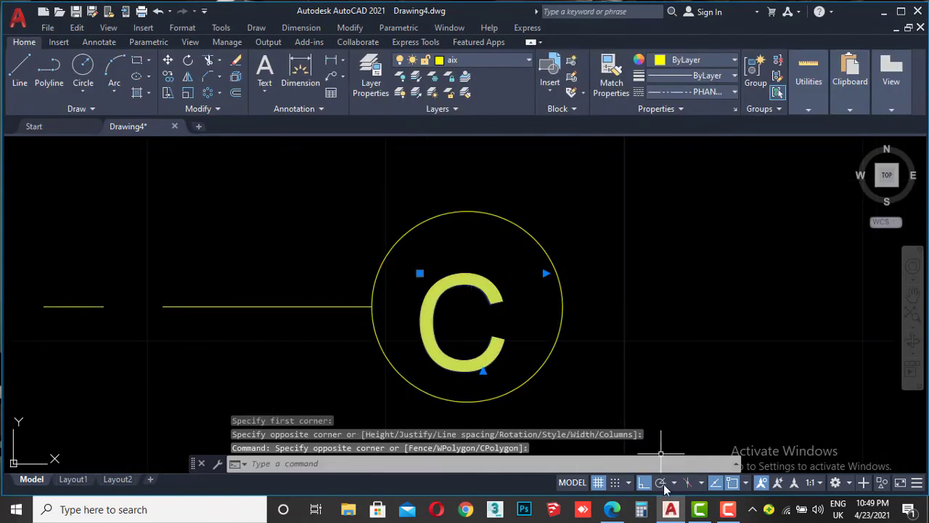
key(F8)
click(169, 60)
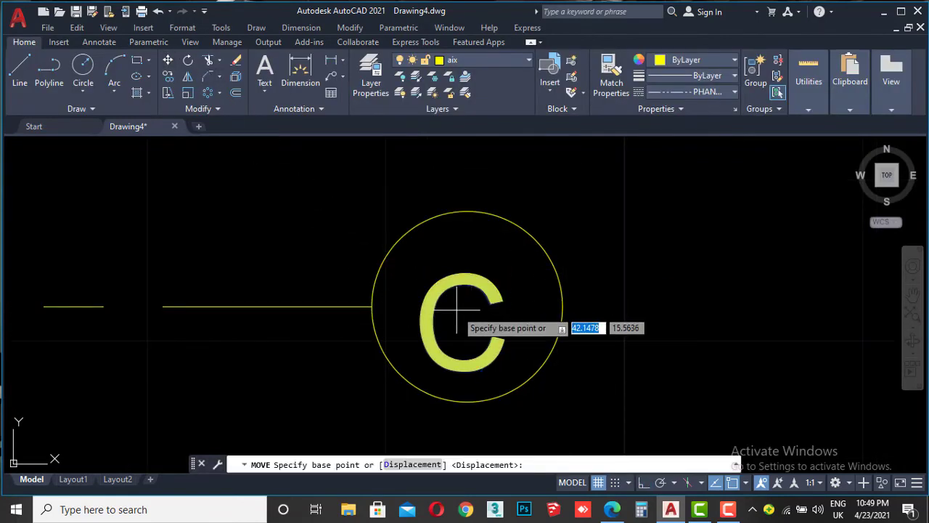
click(468, 308)
scroll(469, 272, down, 4)
scroll(479, 305, down, 5)
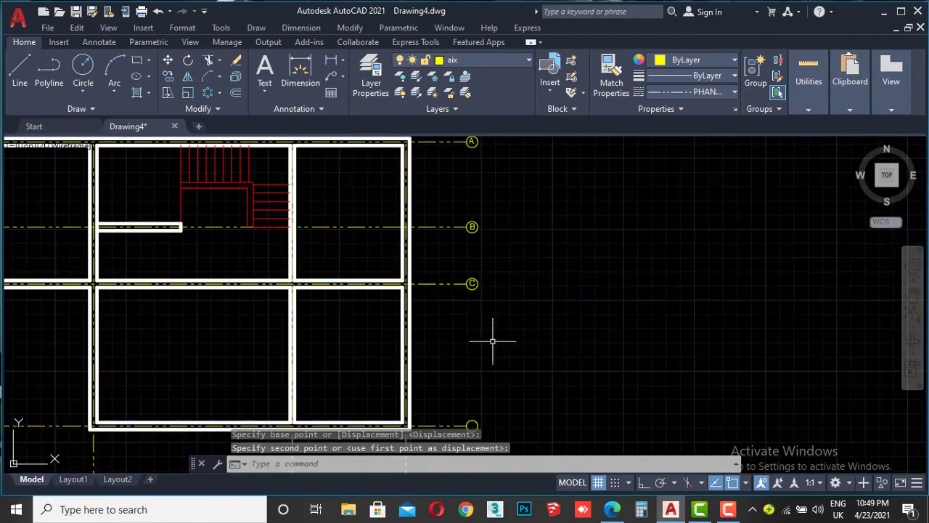
scroll(443, 279, up, 5)
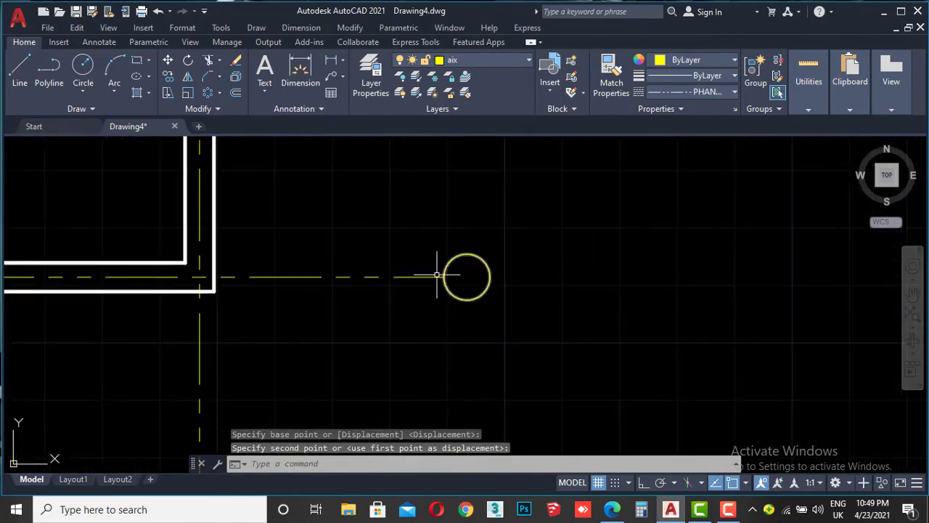
Add a D label in the lowest bubble and move it to the bubble's centre.
click(265, 69)
scroll(494, 280, up, 4)
click(405, 262)
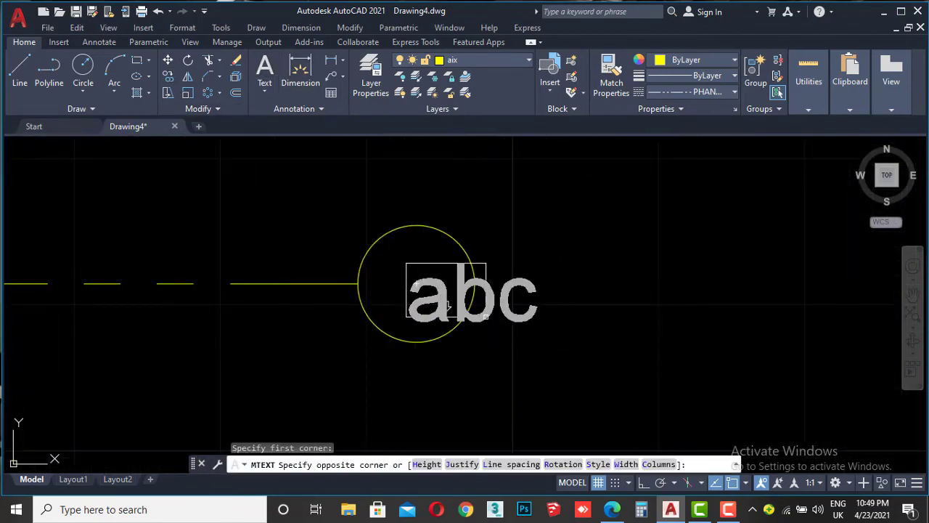
click(479, 311)
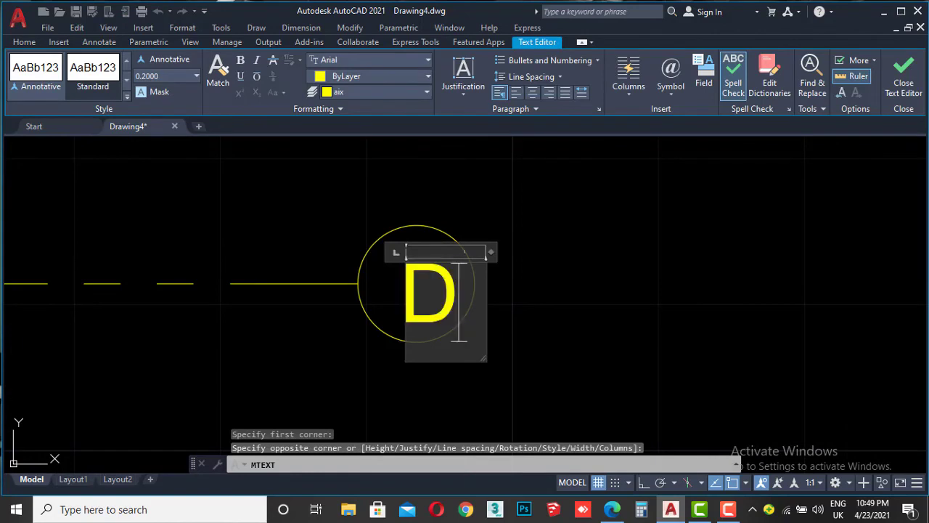
key(Escape)
scroll(484, 312, up, 2)
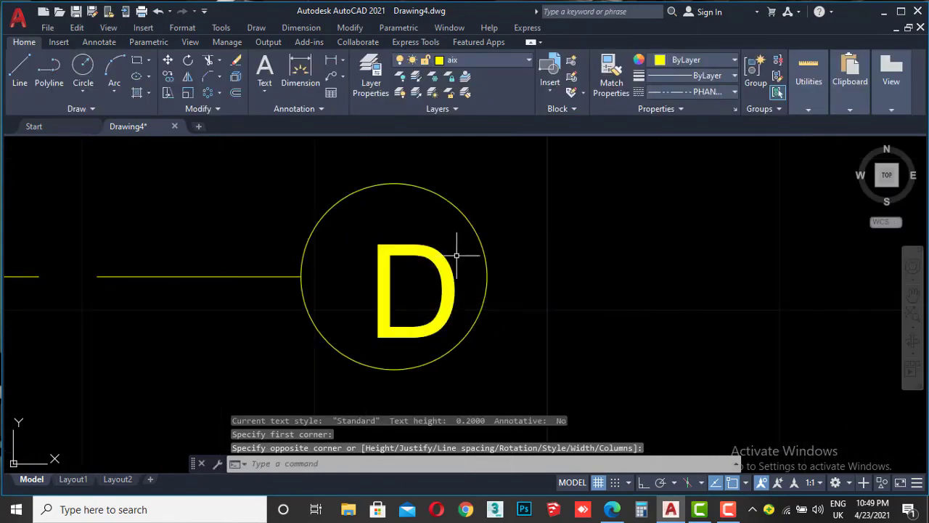
click(434, 268)
click(165, 64)
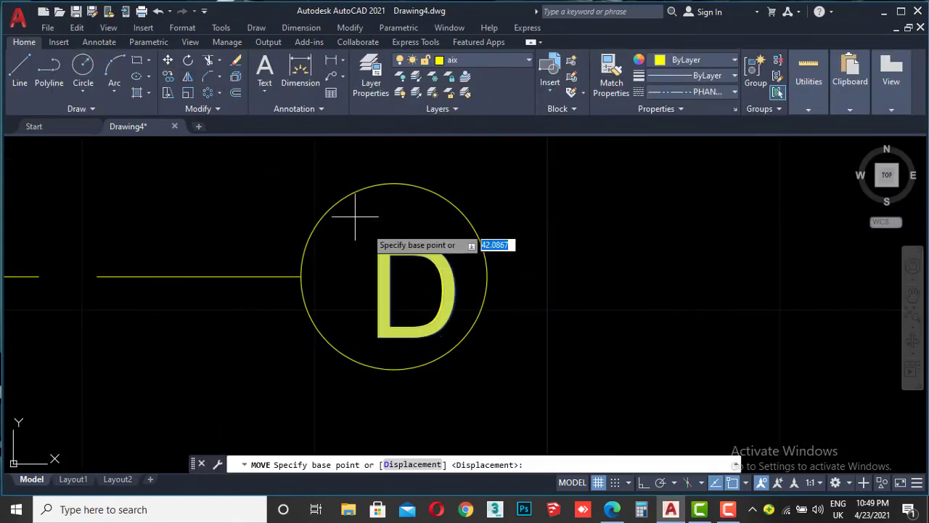
click(413, 287)
click(396, 264)
click(396, 264)
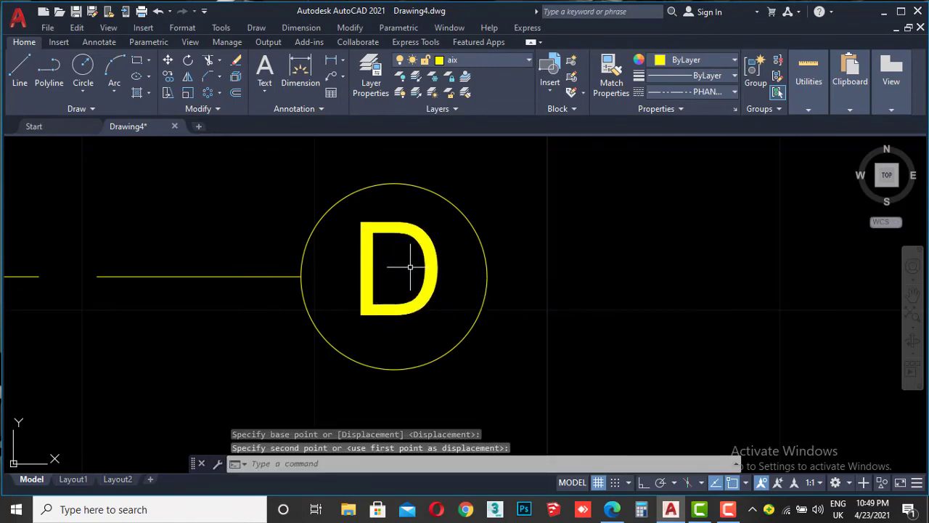
scroll(426, 291, down, 8)
mouse_move(425, 290)
middle_down()
mouse_move(477, 295)
mouse_move(491, 334)
middle_up()
scroll(477, 294, down, 2)
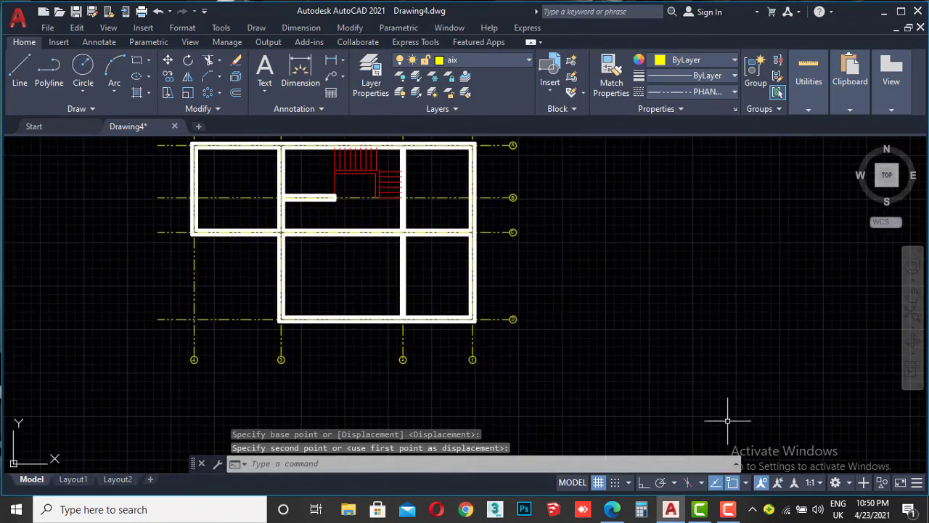
scroll(516, 312, up, 5)
Select the A, B, C and D axis bubbles and turn Ortho on.
scroll(512, 342, up, 2)
click(512, 343)
click(478, 404)
scroll(512, 259, down, 3)
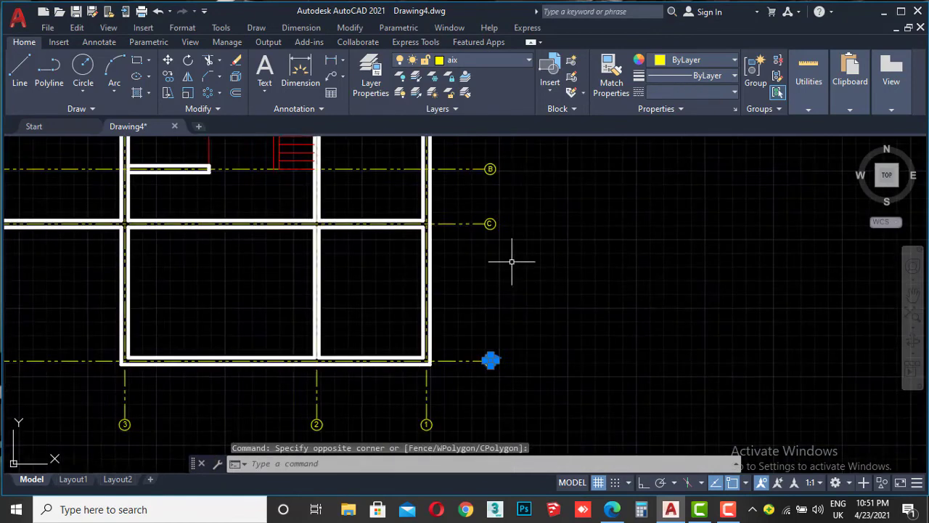
scroll(492, 245, up, 2)
scroll(508, 191, up, 1)
click(509, 191)
click(472, 334)
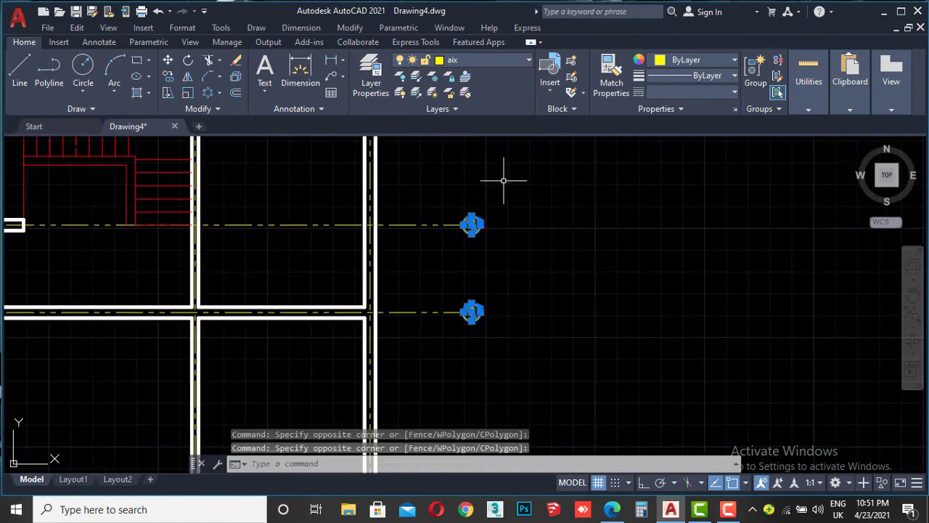
middle_drag(504, 179, 518, 301)
click(514, 226)
click(493, 288)
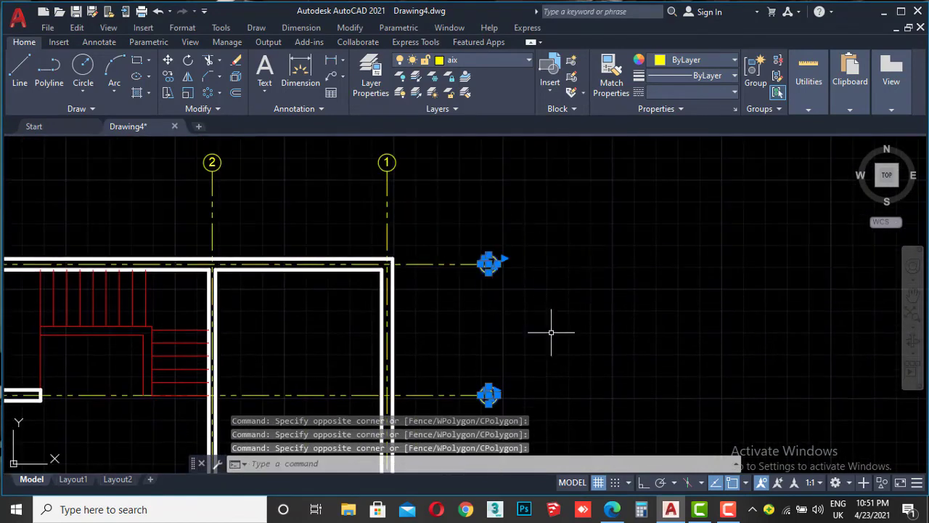
click(647, 485)
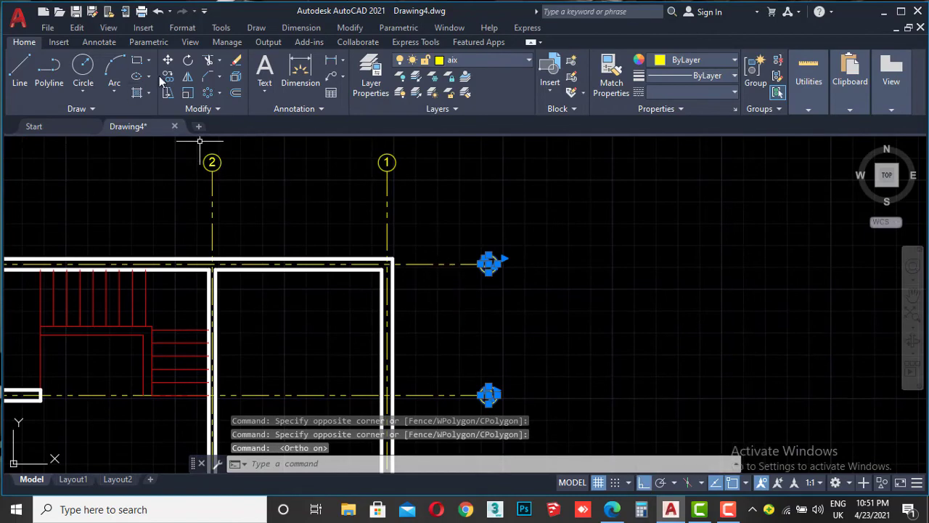
Copy the A–D bubbles with CO from bubble A to the left ends of the horizontal axes.
text(co)
key(Return)
scroll(490, 268, up, 3)
scroll(484, 265, up, 5)
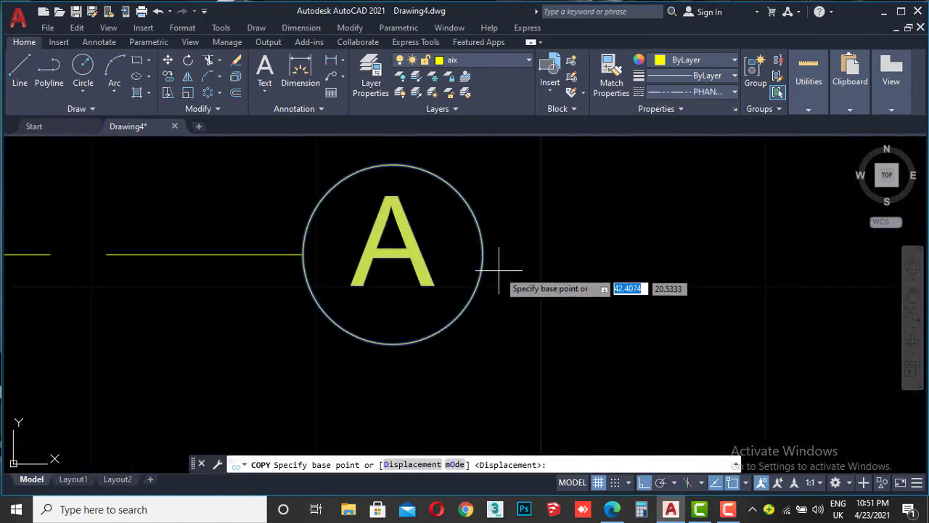
click(483, 254)
scroll(483, 254, down, 5)
scroll(422, 249, down, 3)
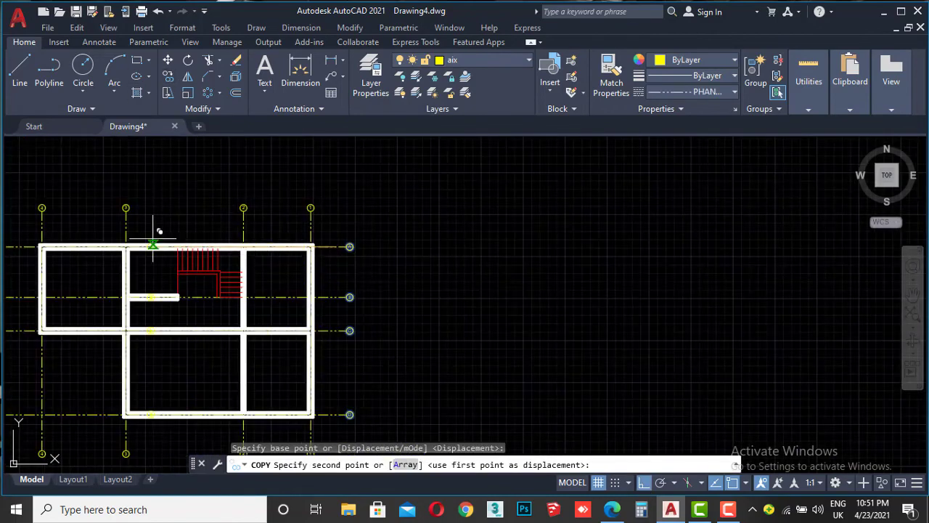
middle_drag(156, 232, 558, 250)
scroll(421, 257, up, 4)
scroll(429, 275, up, 2)
scroll(456, 305, up, 1)
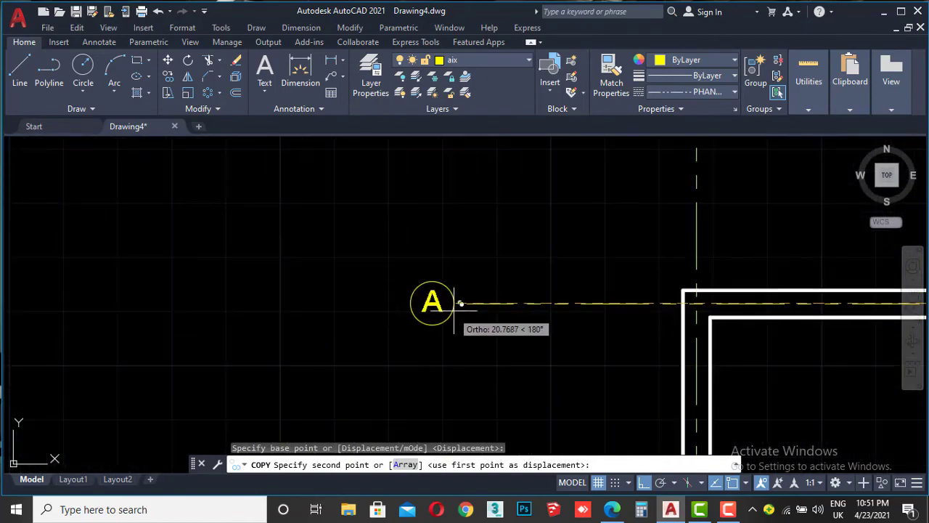
scroll(461, 301, up, 5)
click(464, 298)
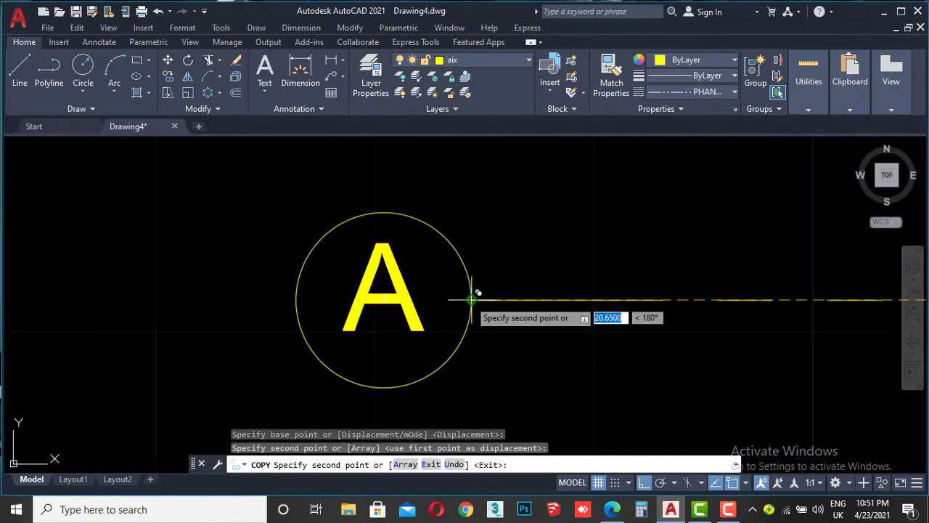
key(Escape)
scroll(465, 298, down, 2)
scroll(446, 276, down, 8)
scroll(436, 273, up, 1)
scroll(435, 272, up, 5)
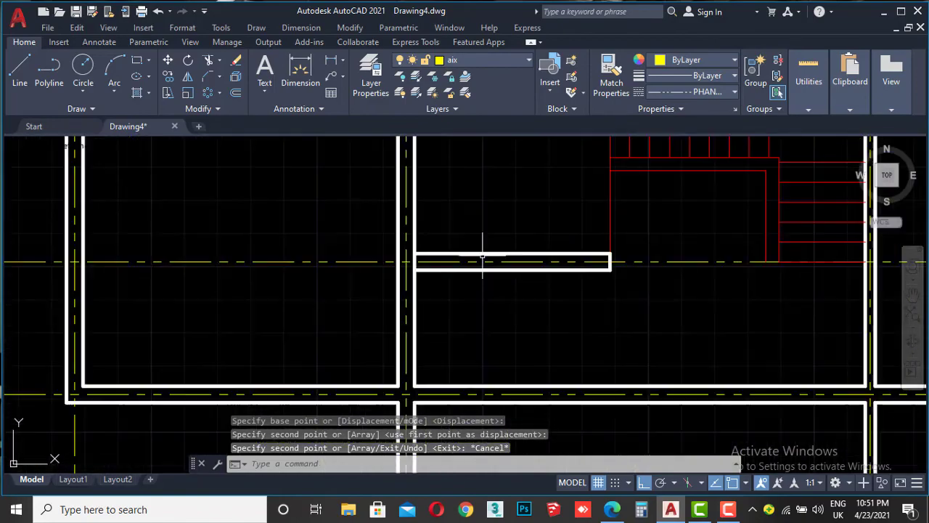
scroll(484, 251, up, 3)
scroll(484, 251, down, 5)
scroll(477, 255, down, 2)
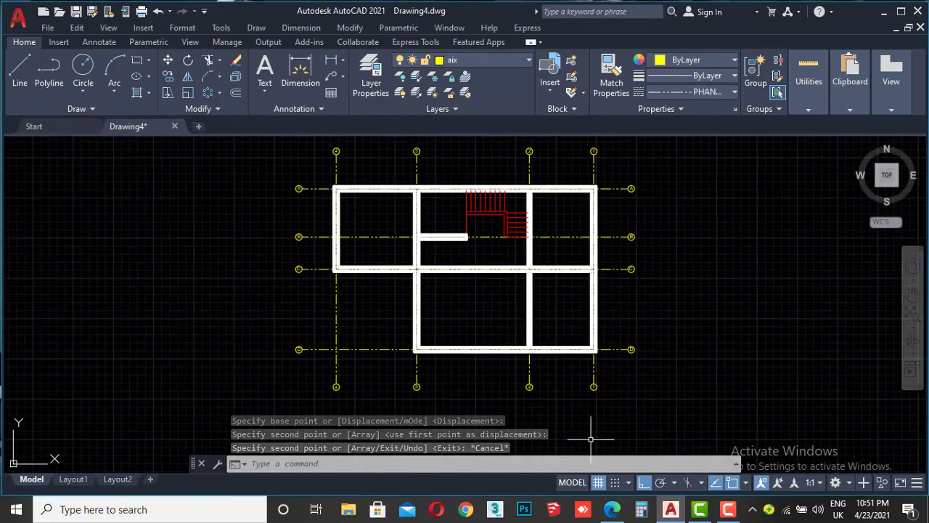
Bring final plan.pdf to the front in Edge and zoom in twice on axes A–C.
click(610, 512)
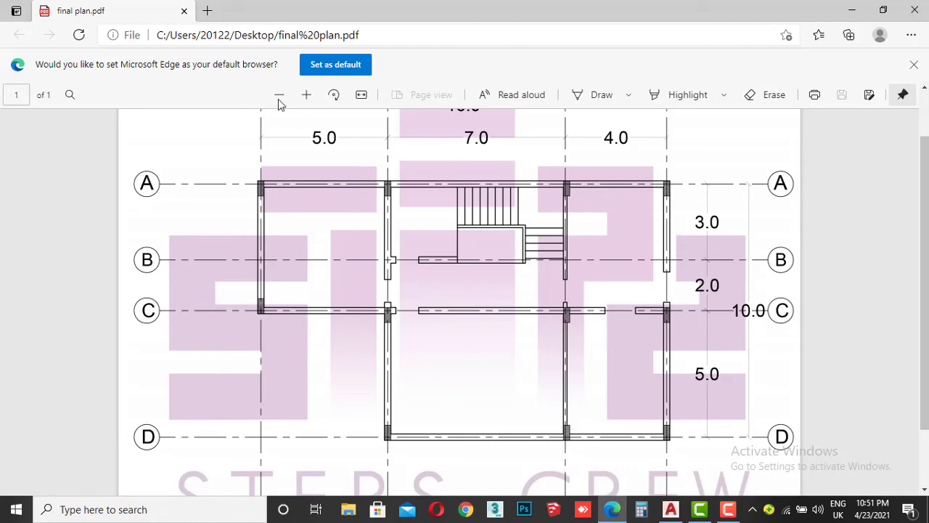
click(305, 96)
click(306, 96)
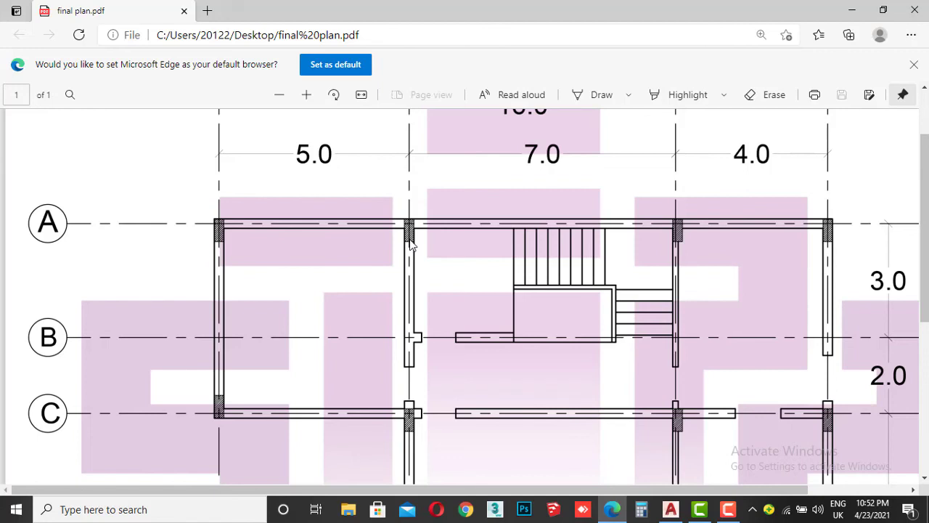
Switch from the Edge PDF viewer back to the AutoCAD floor plan drawing.
click(670, 509)
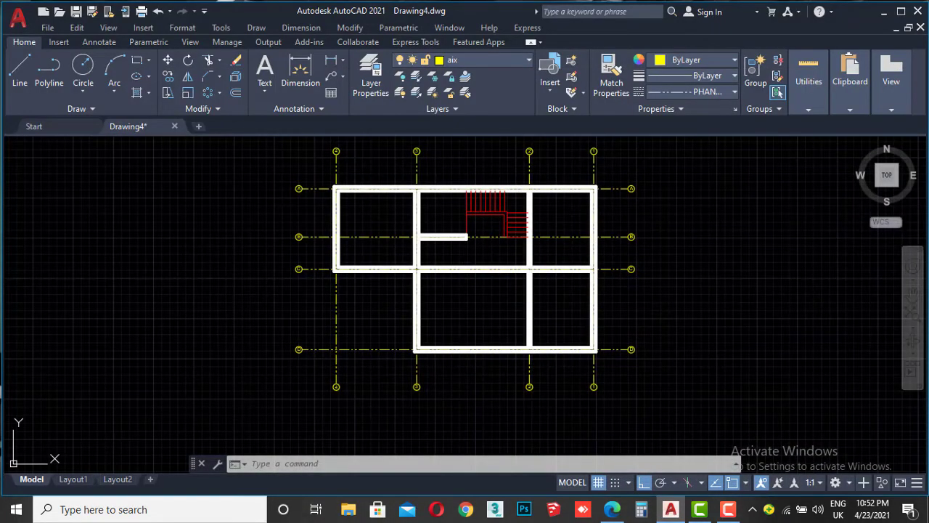
Draw a 0.4 by 0.6 rectangle in the empty space right of the plan.
middle_drag(712, 328, 556, 286)
scroll(556, 286, up, 2)
scroll(598, 280, up, 1)
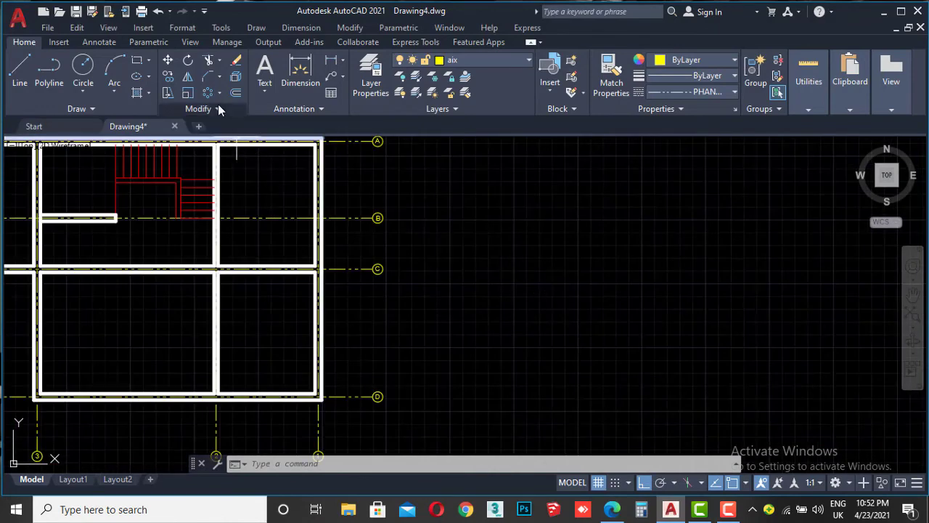
click(139, 60)
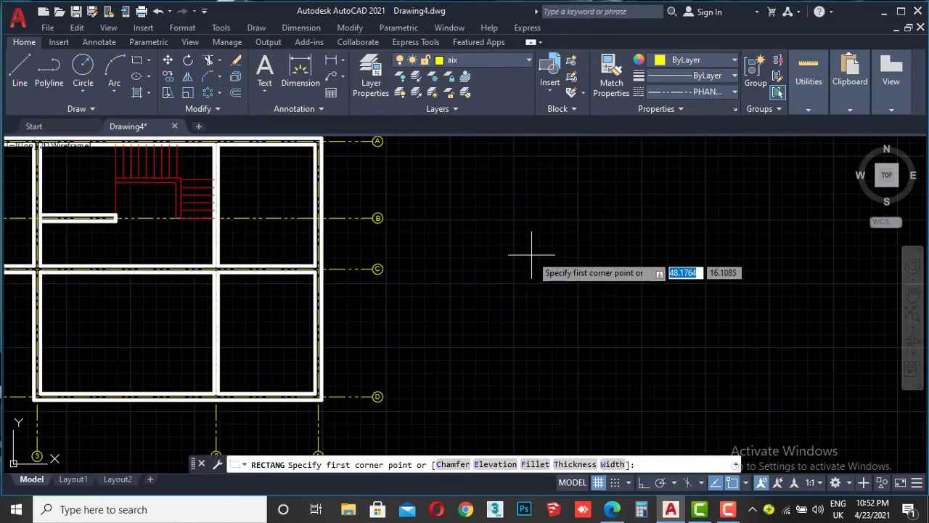
click(531, 255)
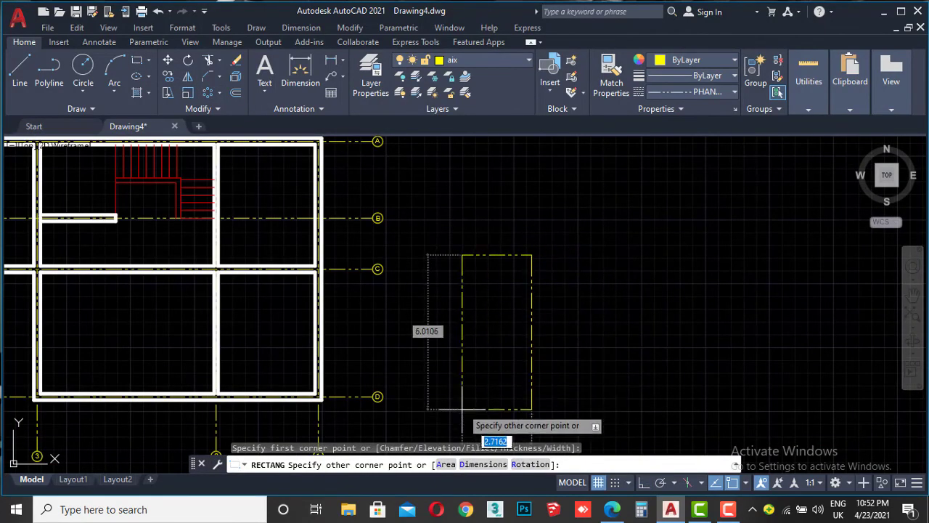
click(480, 464)
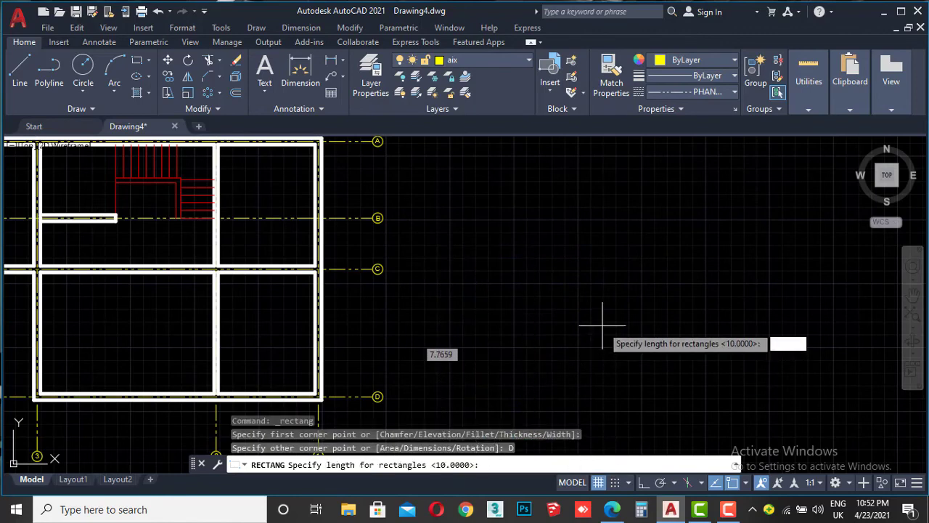
text(0.4)
key(Return)
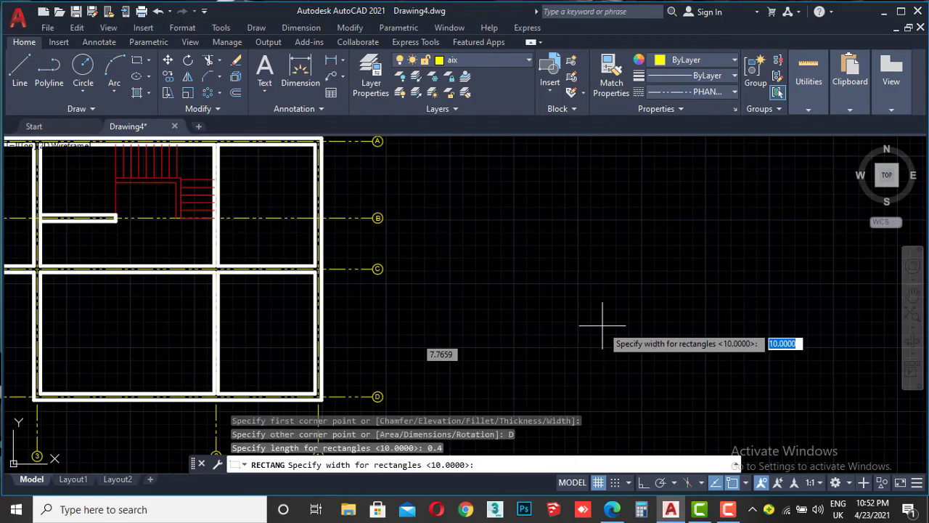
text(6)
key(Return)
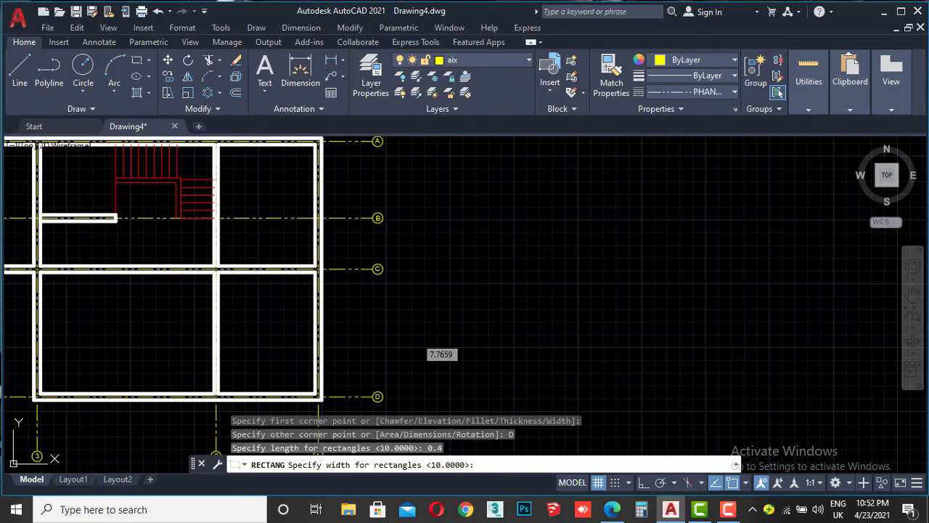
click(602, 315)
Move the 0.4 by 0.6 rectangle onto the a3mda layer.
scroll(544, 275, up, 5)
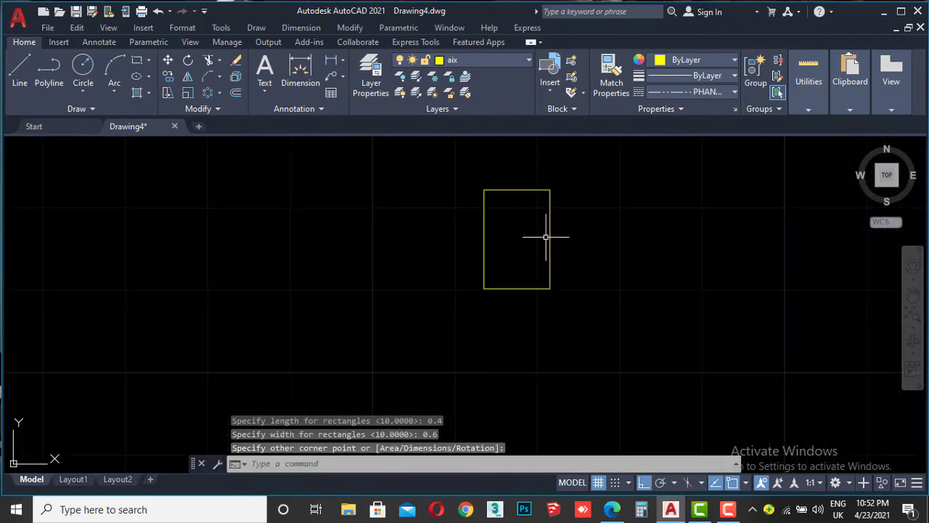
scroll(548, 234, up, 3)
scroll(554, 257, down, 2)
scroll(568, 289, down, 2)
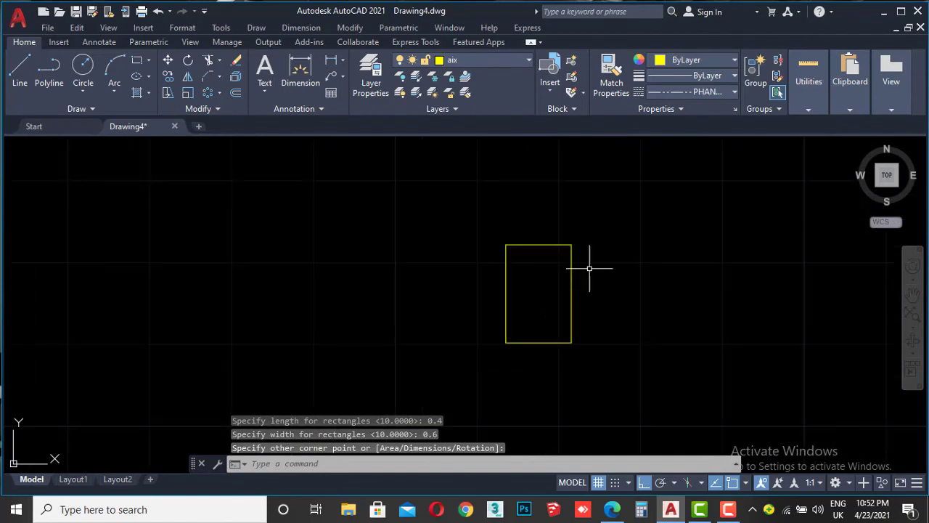
click(602, 216)
click(489, 355)
click(486, 59)
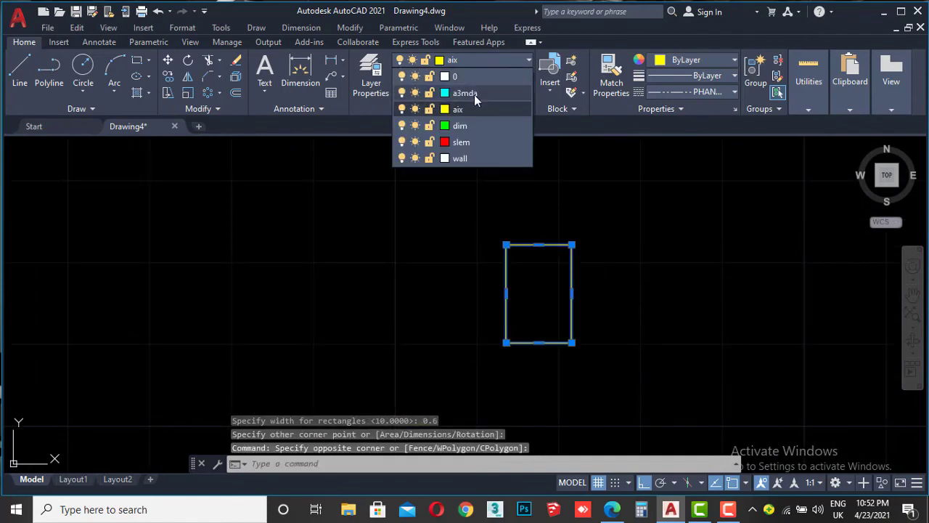
click(472, 93)
scroll(574, 298, up, 2)
key(Escape)
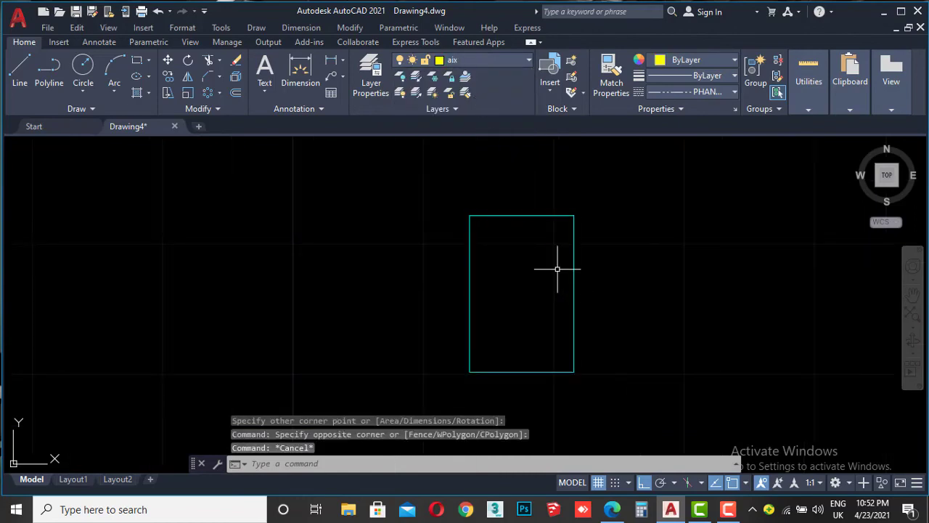
Delete the 0.4 by 0.6 rectangle.
scroll(558, 268, down, 2)
scroll(558, 261, down, 8)
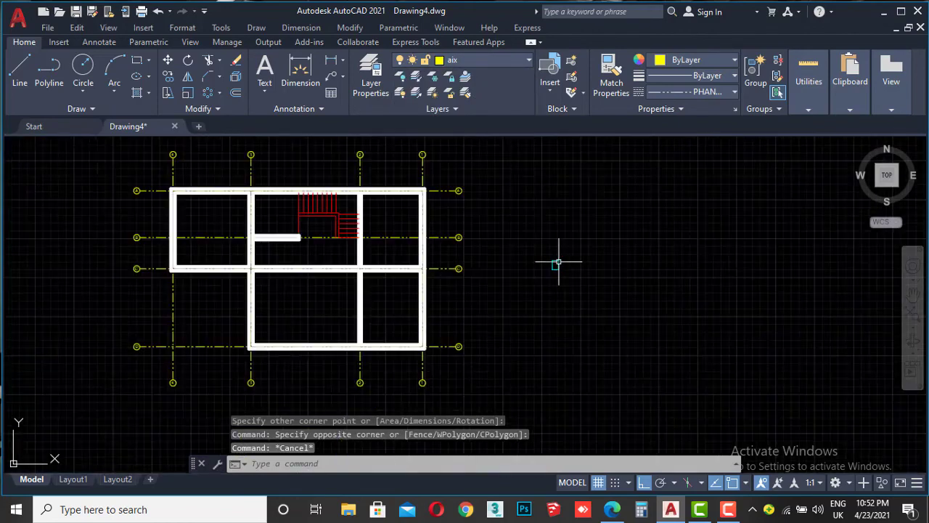
scroll(556, 260, up, 4)
scroll(555, 259, down, 2)
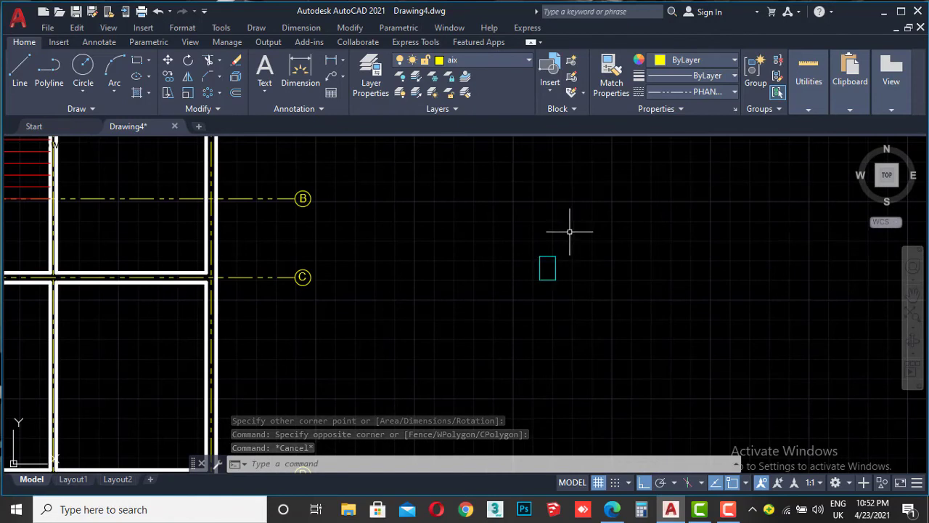
click(571, 228)
click(534, 276)
key(Delete)
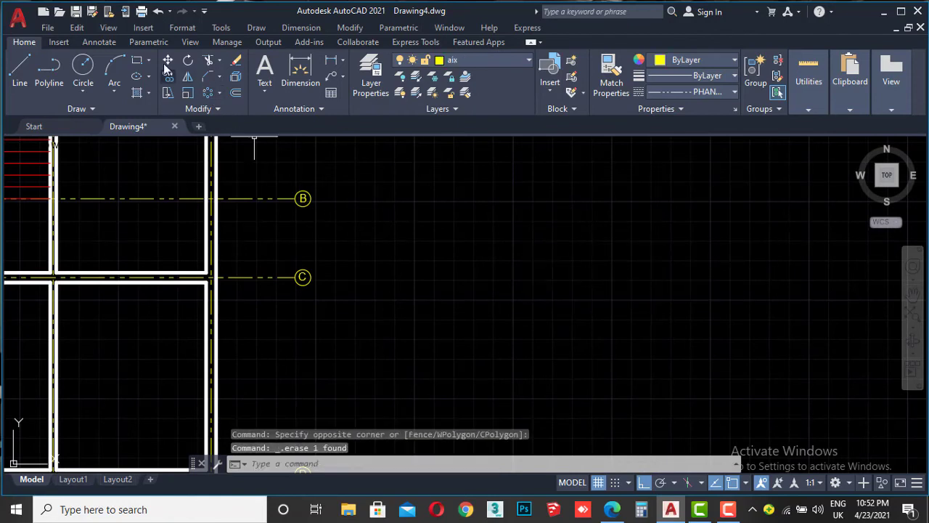
Draw a new 0.25 by 0.6 rectangle using the Dimensions option.
click(138, 61)
click(509, 263)
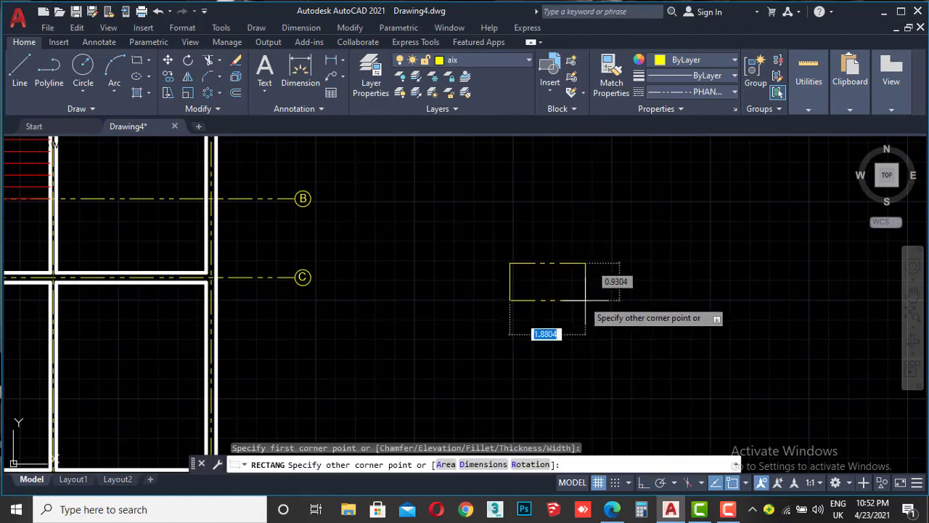
click(484, 464)
text(0.25)
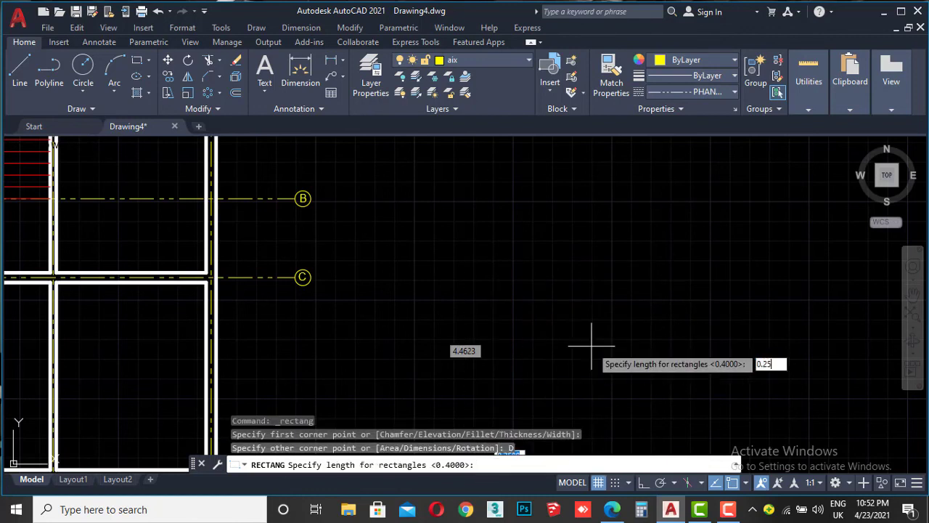
key(Return)
text(0.6)
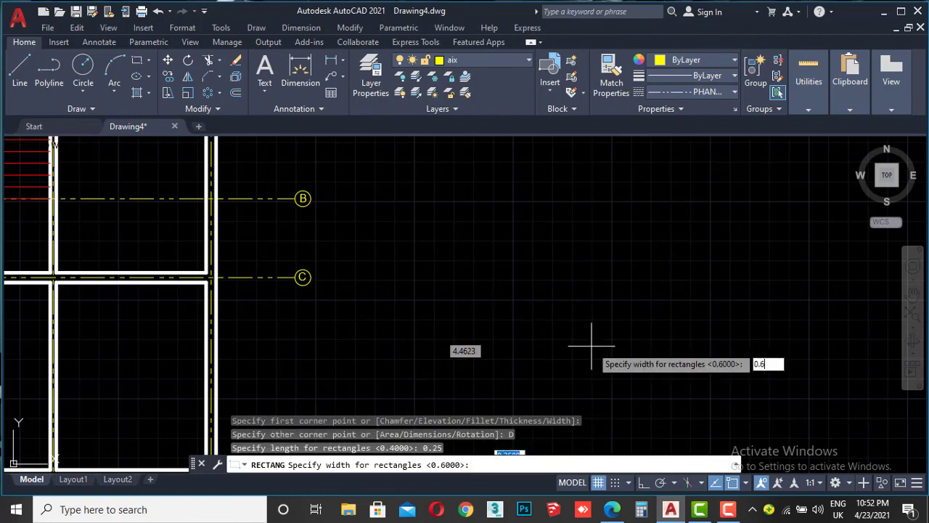
key(Return)
click(585, 315)
scroll(520, 276, up, 5)
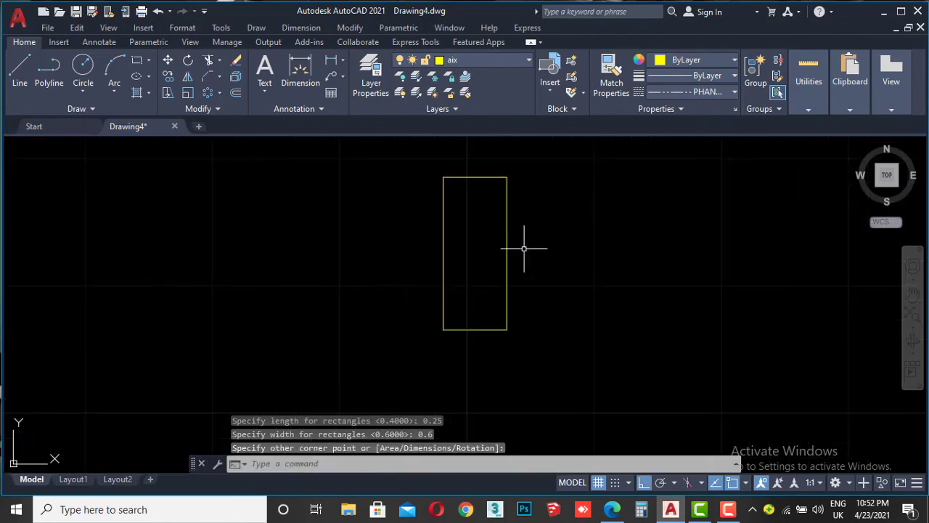
Put the 0.25 by 0.6 rectangle on the a3mda layer.
click(550, 202)
click(422, 298)
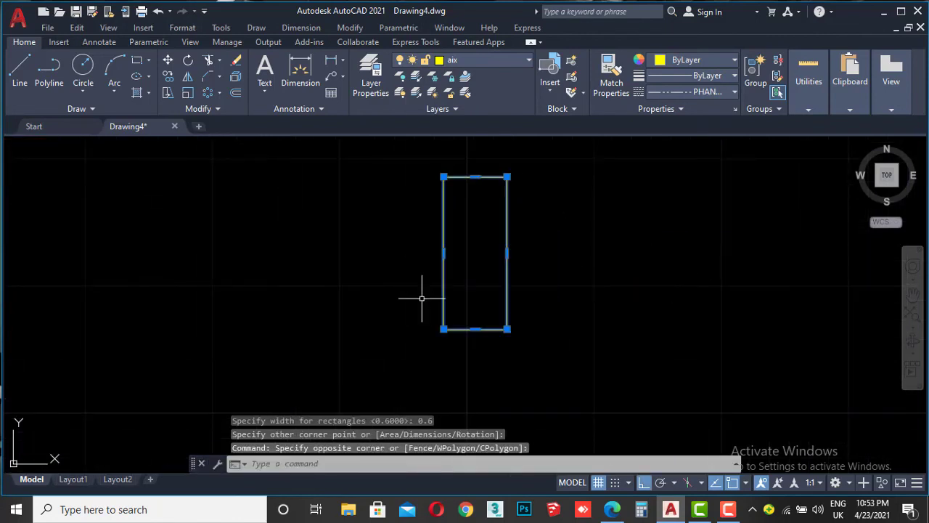
click(469, 67)
click(465, 91)
Hatch the inside of the rectangle with ANSI31 at scale 0.4.
middle_drag(455, 242, 486, 259)
click(138, 93)
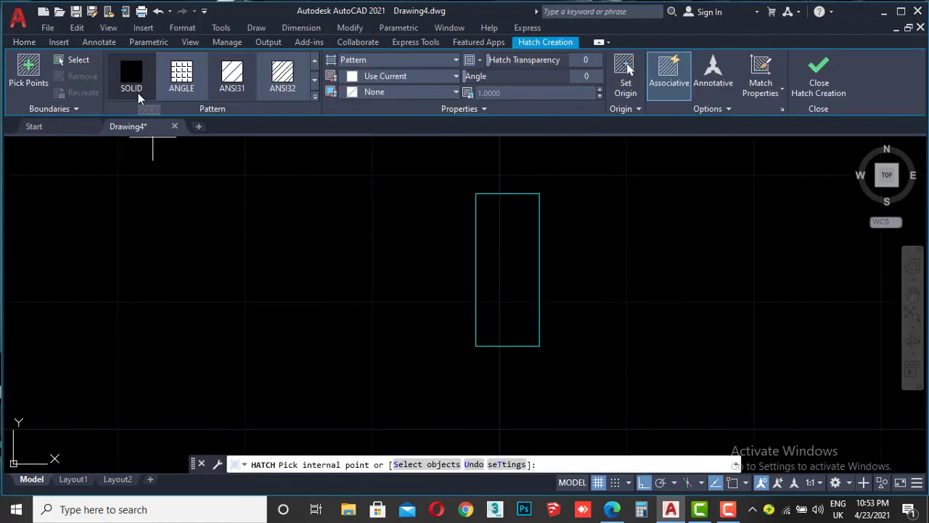
click(234, 75)
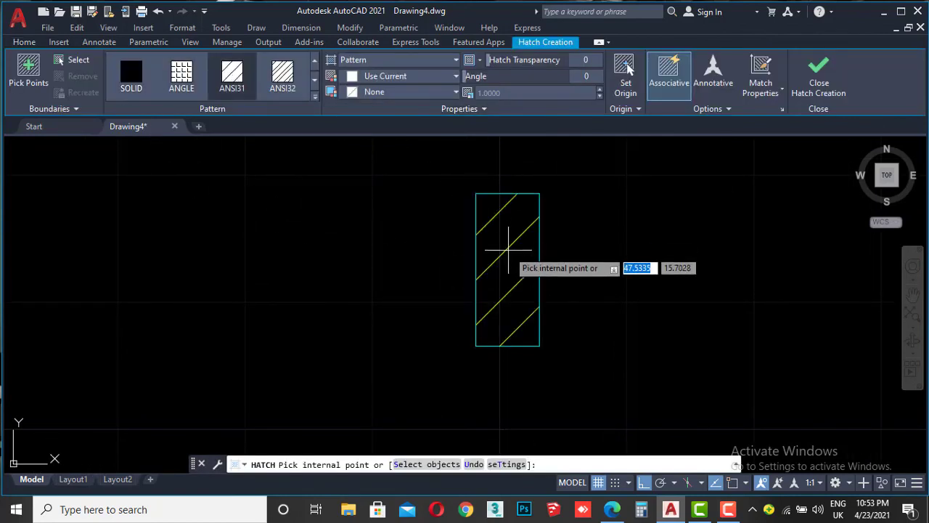
click(510, 259)
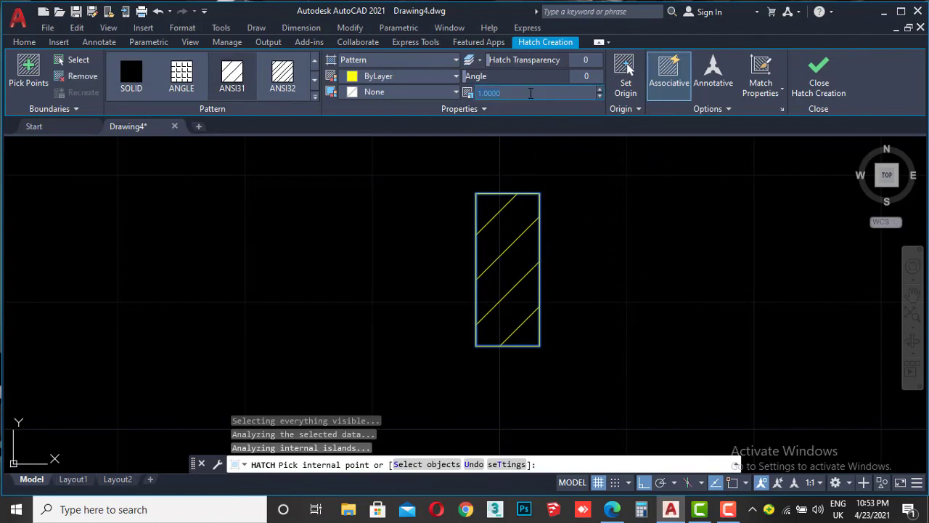
click(536, 92)
text(0.2)
key(Return)
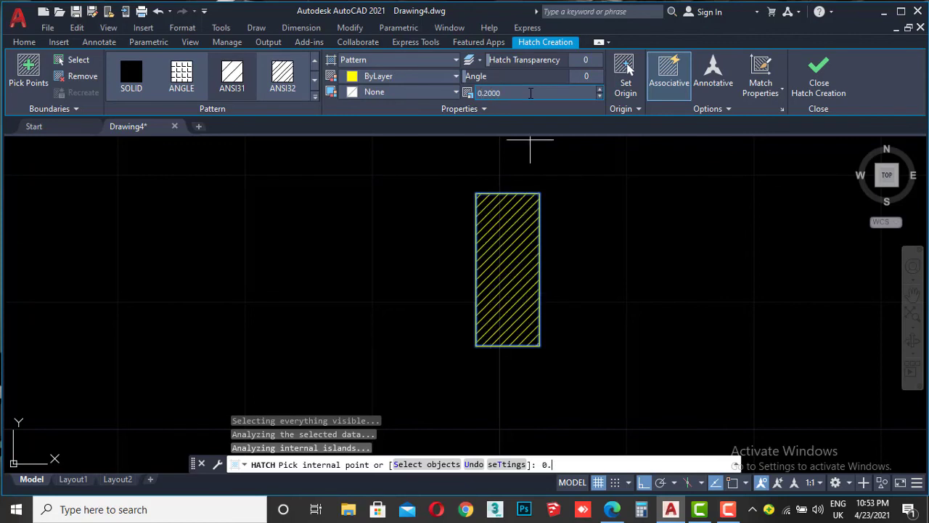
key(Return)
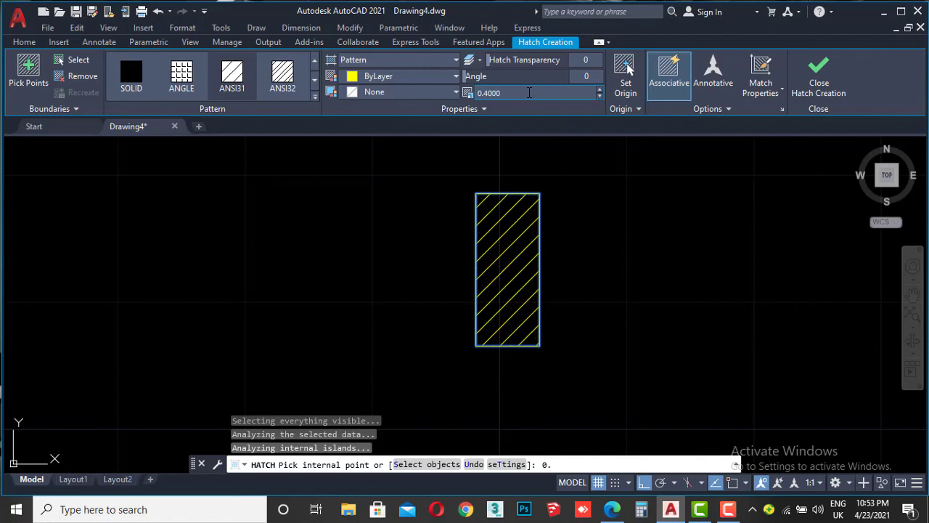
key(Escape)
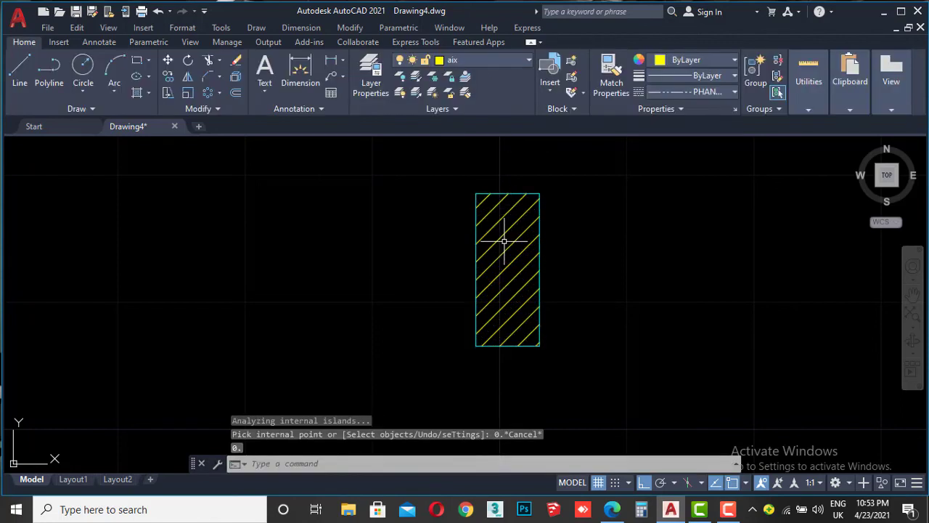
Move the hatch onto the a3mda layer and select the hatched column.
click(500, 223)
click(498, 251)
click(494, 245)
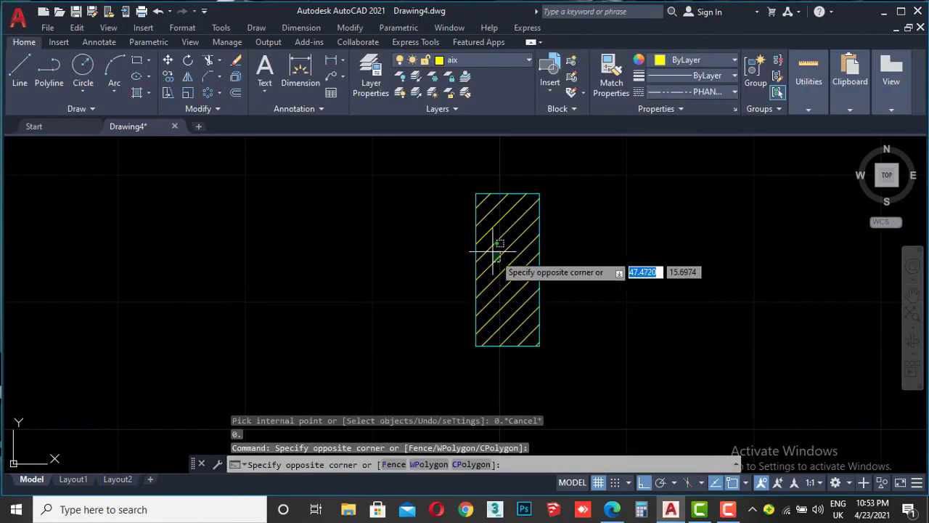
click(491, 249)
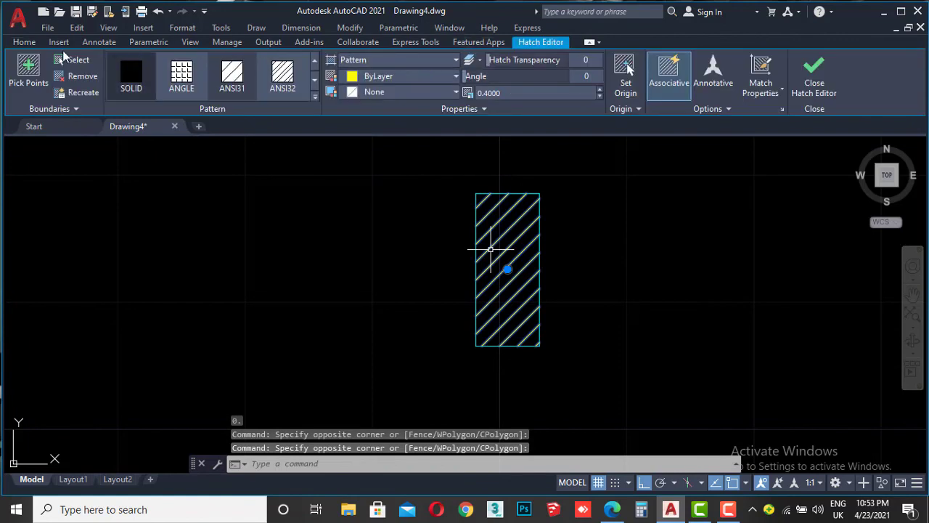
click(483, 58)
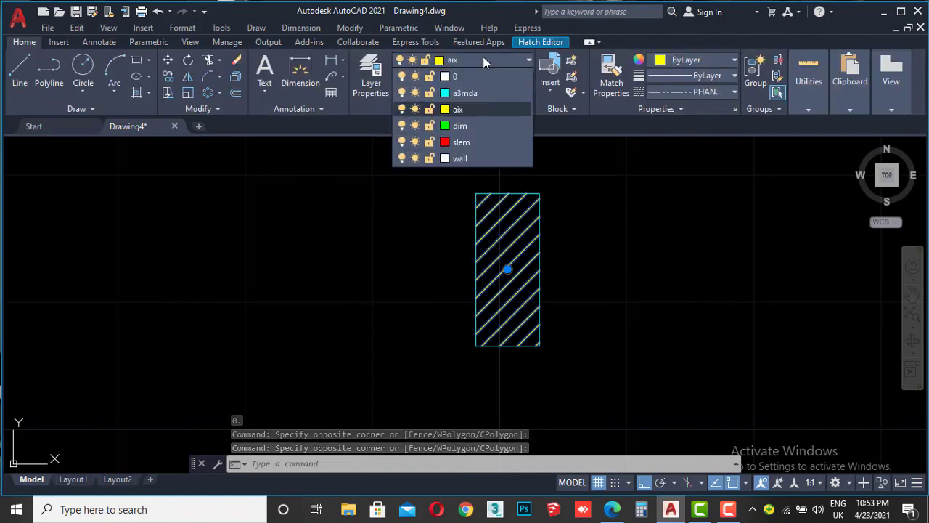
click(471, 92)
key(Escape)
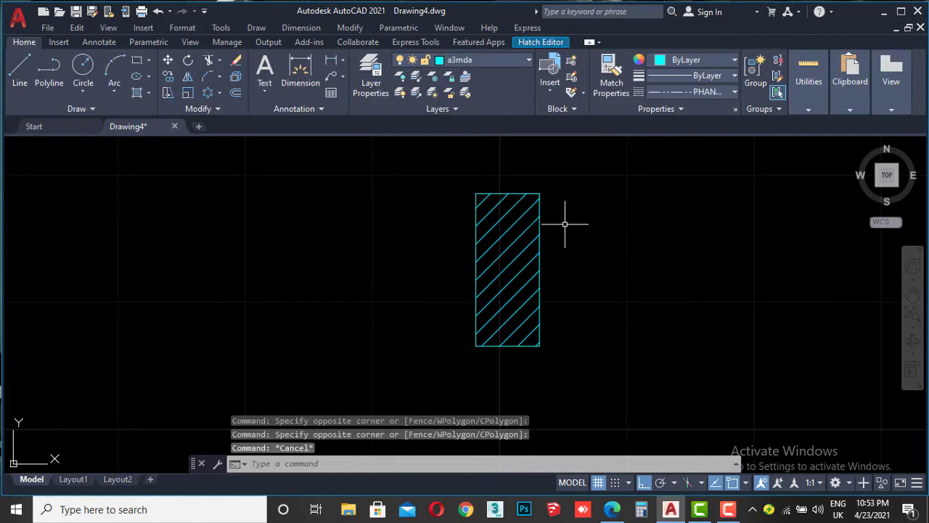
scroll(569, 226, down, 2)
click(585, 176)
click(495, 289)
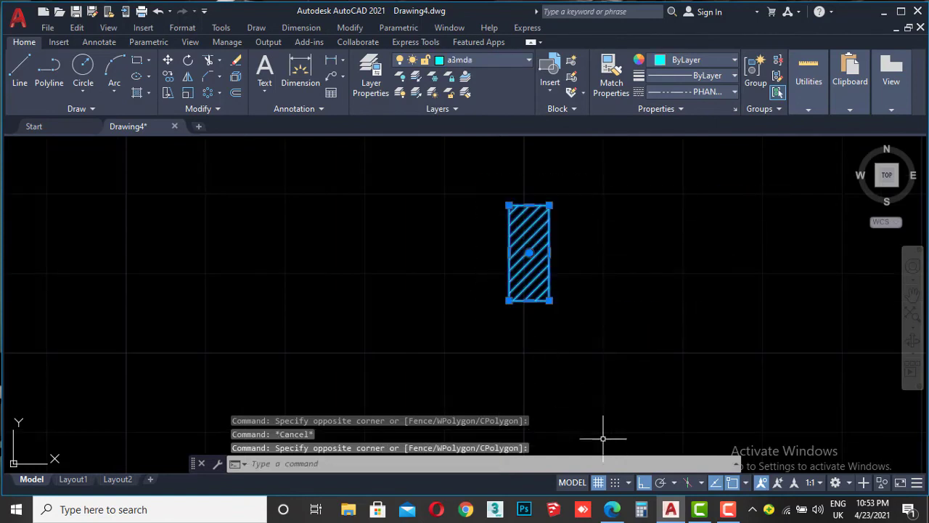
With ortho off, move the hatched column into the wall's inner corner.
key(F8)
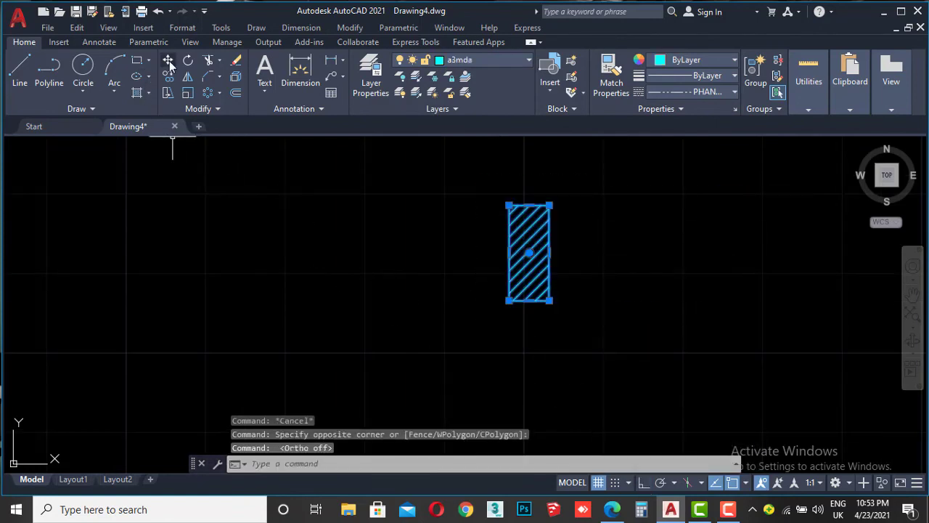
text(m)
key(Return)
scroll(566, 316, up, 6)
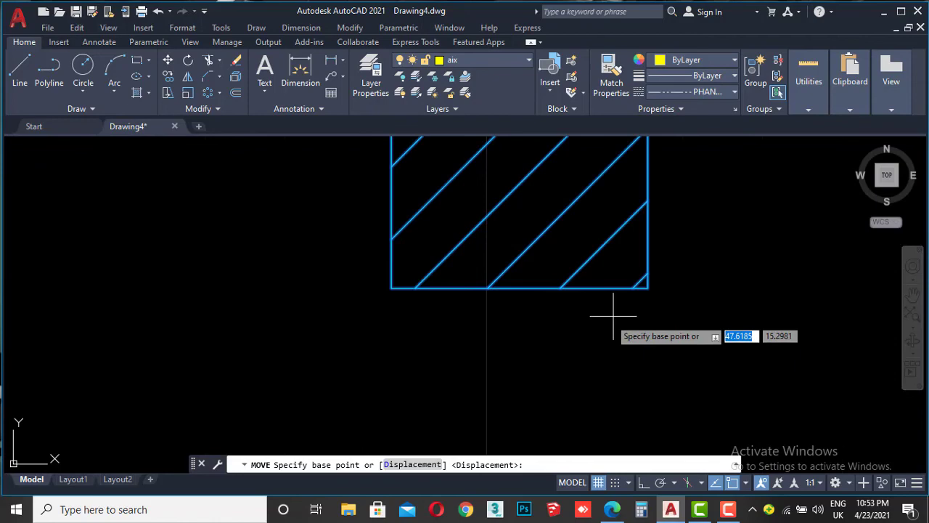
click(648, 289)
scroll(405, 272, down, 3)
scroll(344, 356, down, 2)
scroll(363, 322, up, 3)
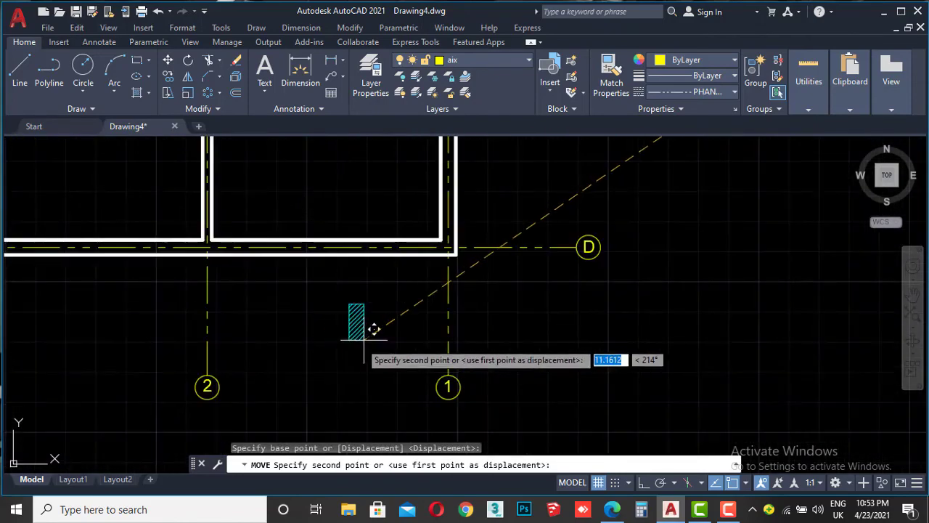
scroll(450, 239, up, 2)
click(568, 216)
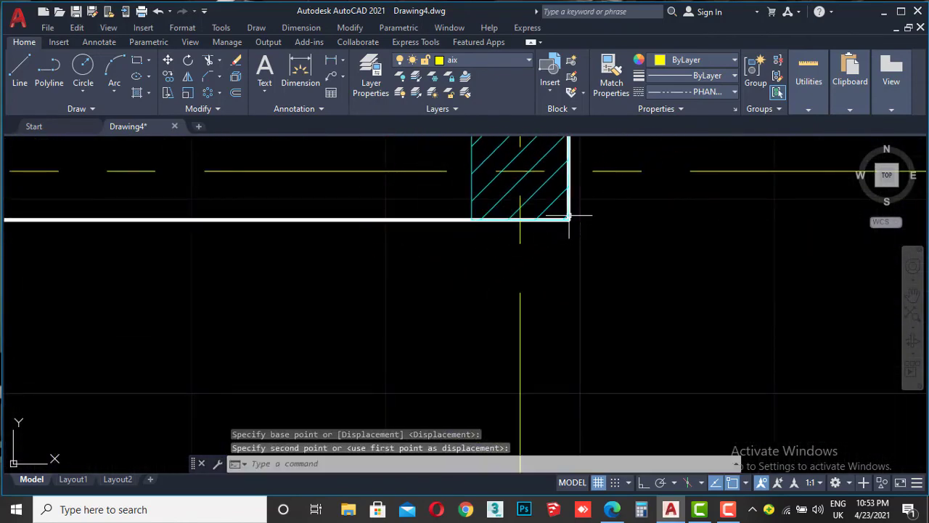
Copy the hatched column to the left wall corner.
scroll(574, 316, down, 3)
scroll(598, 328, up, 3)
scroll(542, 180, up, 2)
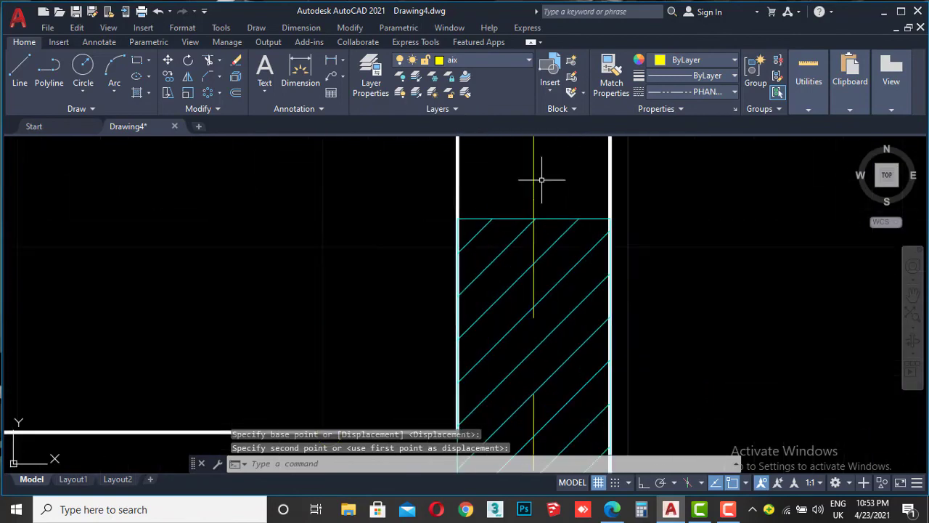
click(560, 196)
click(564, 254)
scroll(570, 265, down, 2)
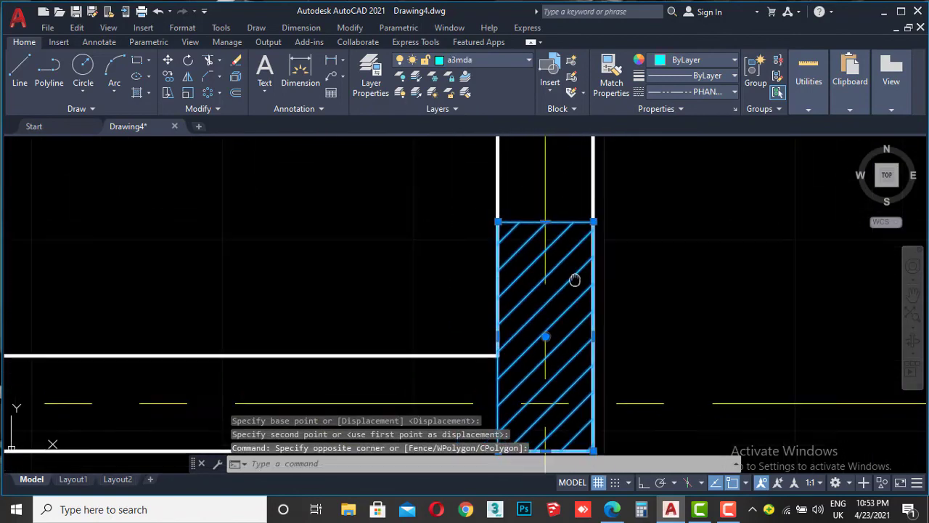
click(168, 75)
scroll(571, 372, up, 3)
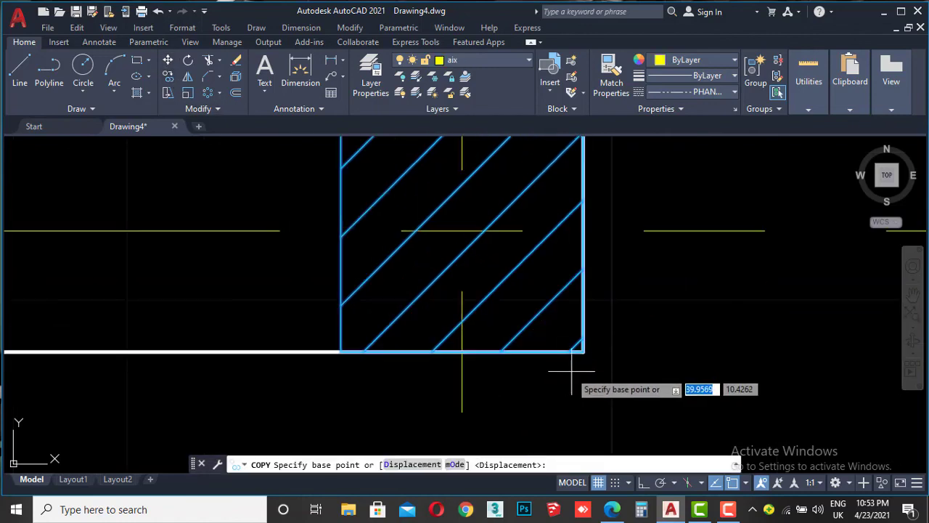
click(342, 352)
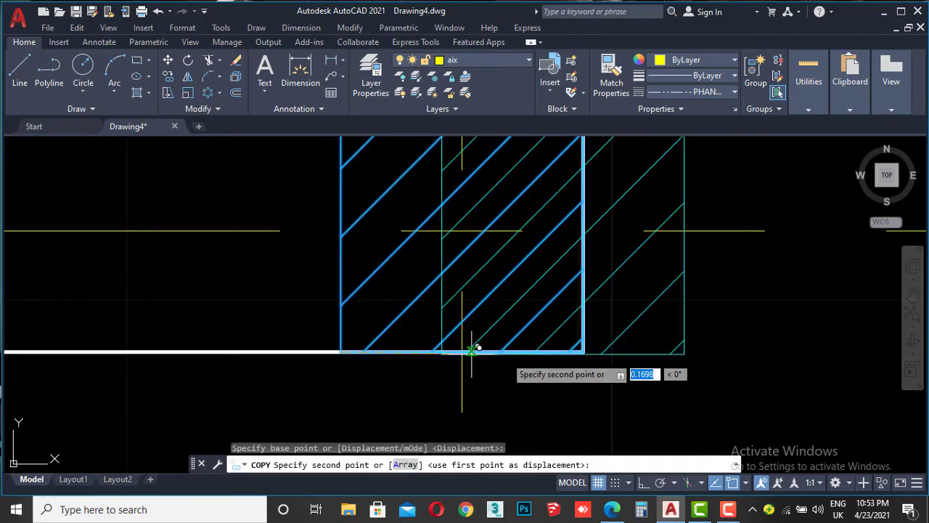
scroll(625, 349, down, 3)
scroll(228, 352, up, 2)
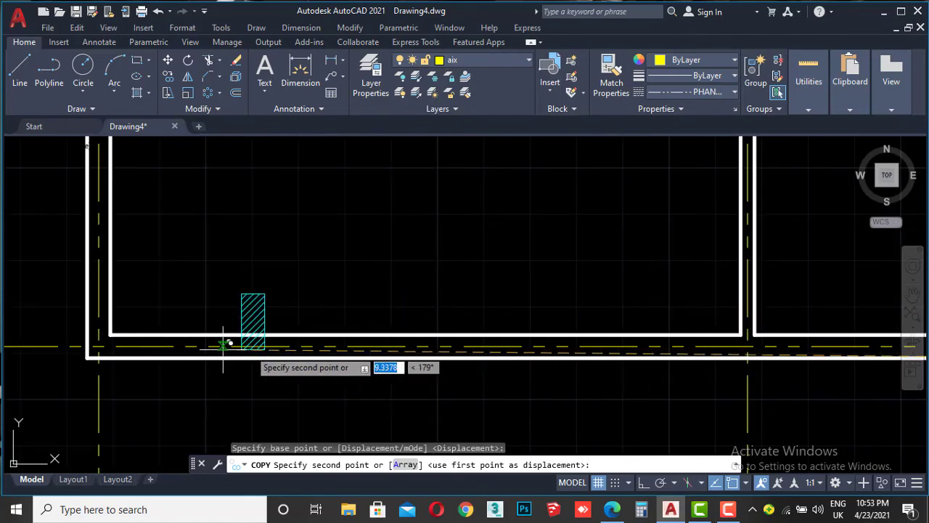
scroll(228, 343, up, 8)
click(132, 406)
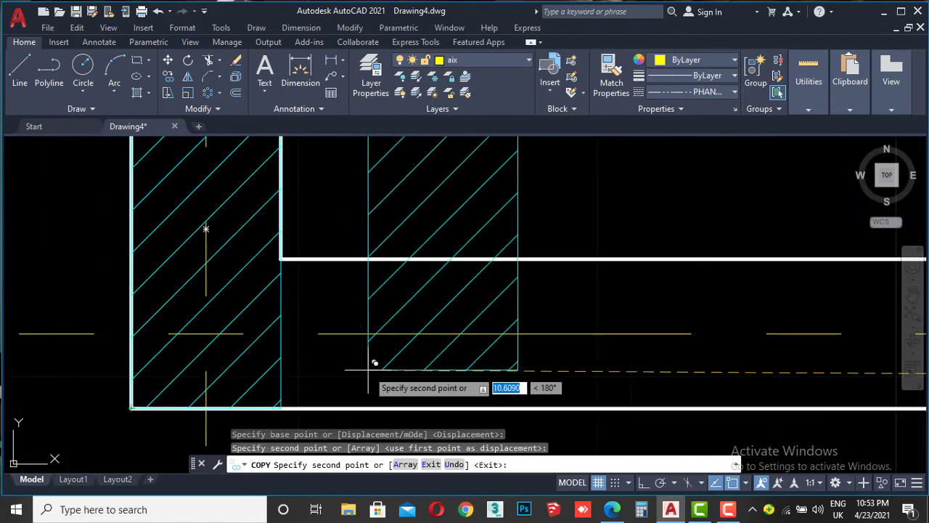
With ortho on, place another column copy near the lower wall junction.
scroll(385, 366, down, 8)
middle_drag(429, 377, 639, 326)
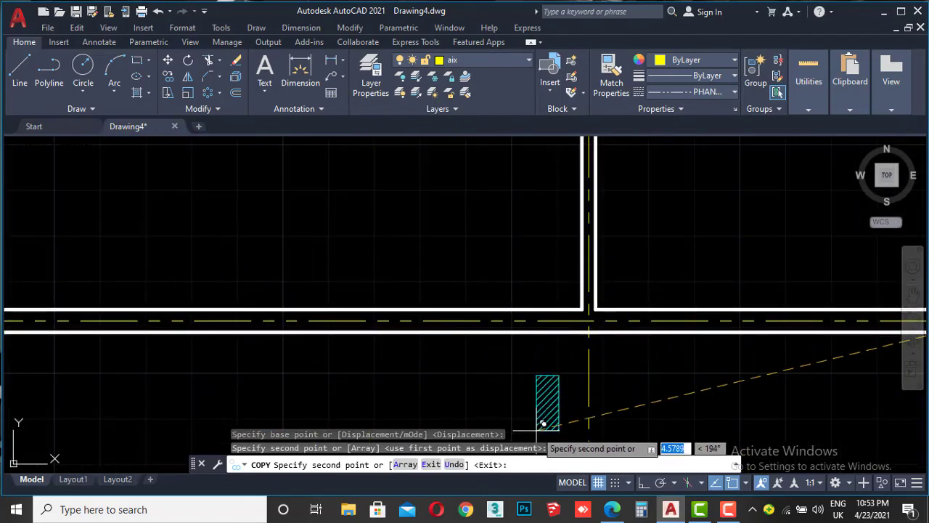
click(644, 483)
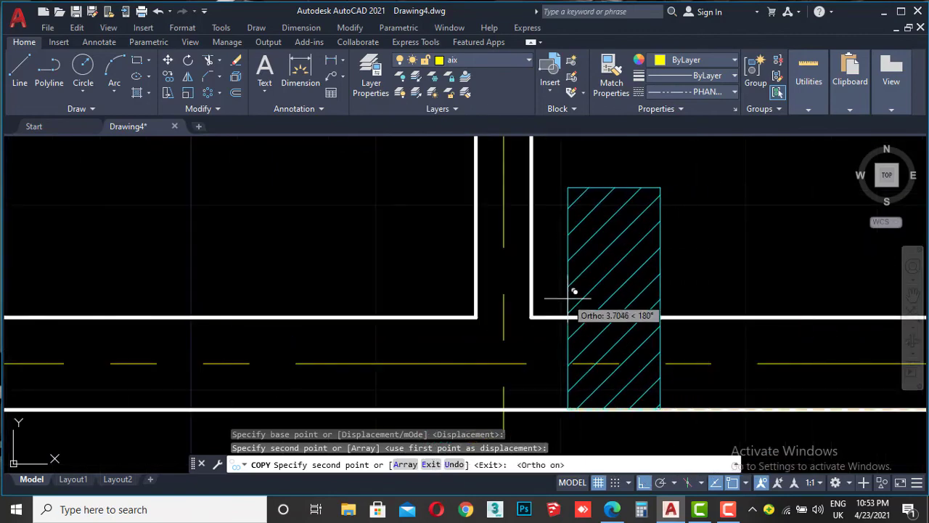
click(559, 292)
key(Escape)
Move the new column copy exactly into the wall junction corner.
click(687, 173)
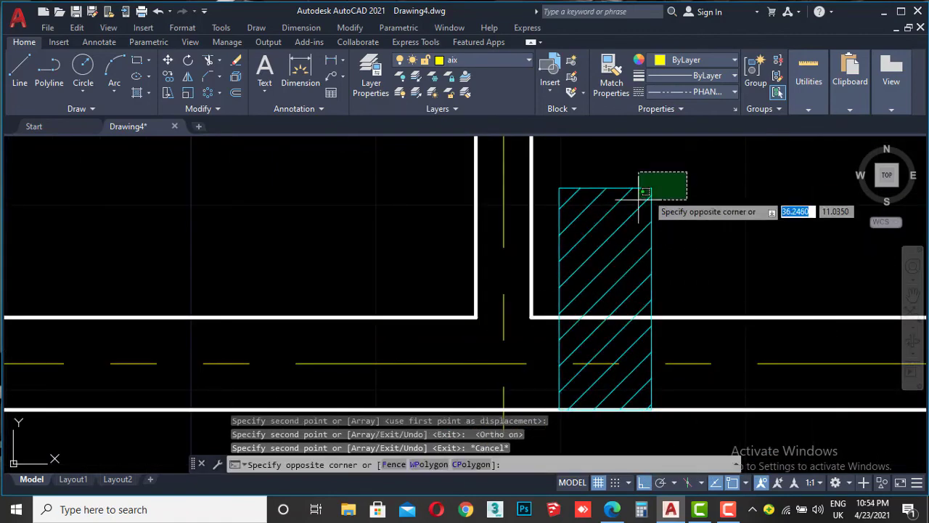
click(555, 252)
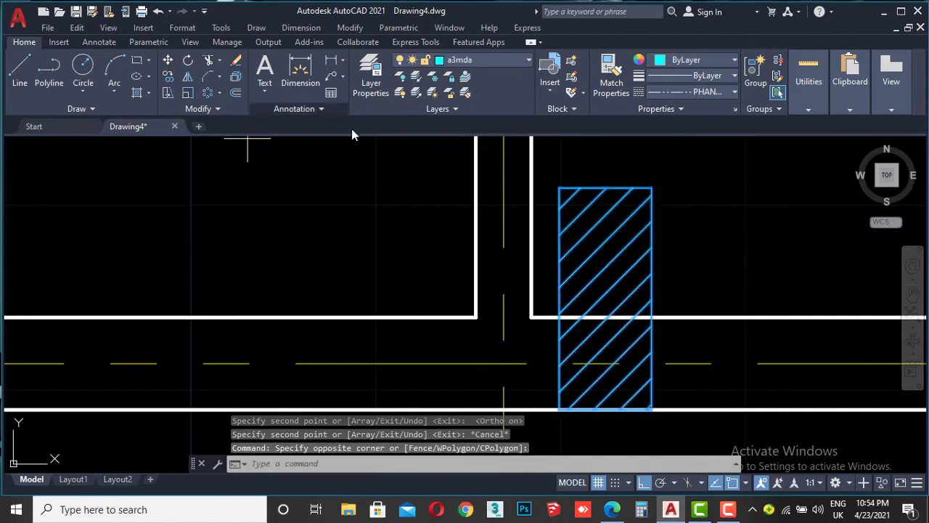
text(m)
key(Return)
scroll(540, 155, up, 2)
scroll(552, 174, up, 2)
click(592, 207)
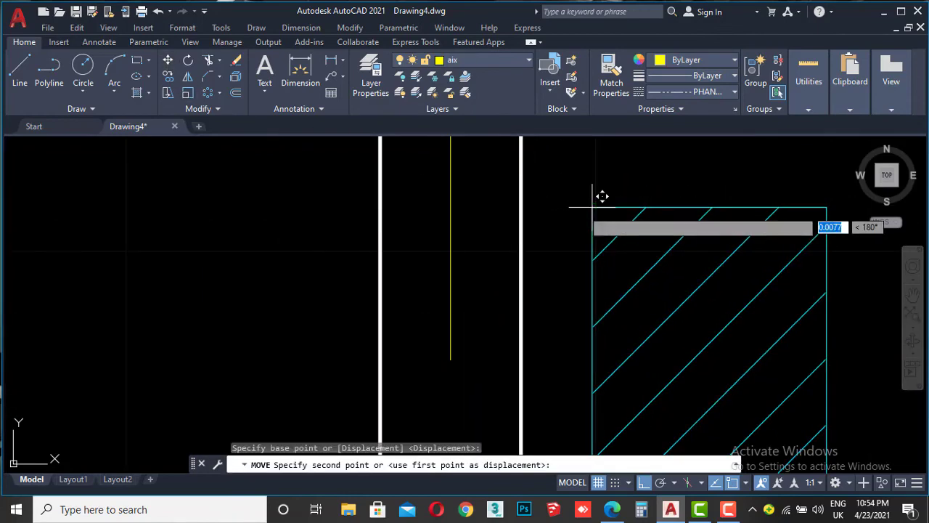
click(390, 196)
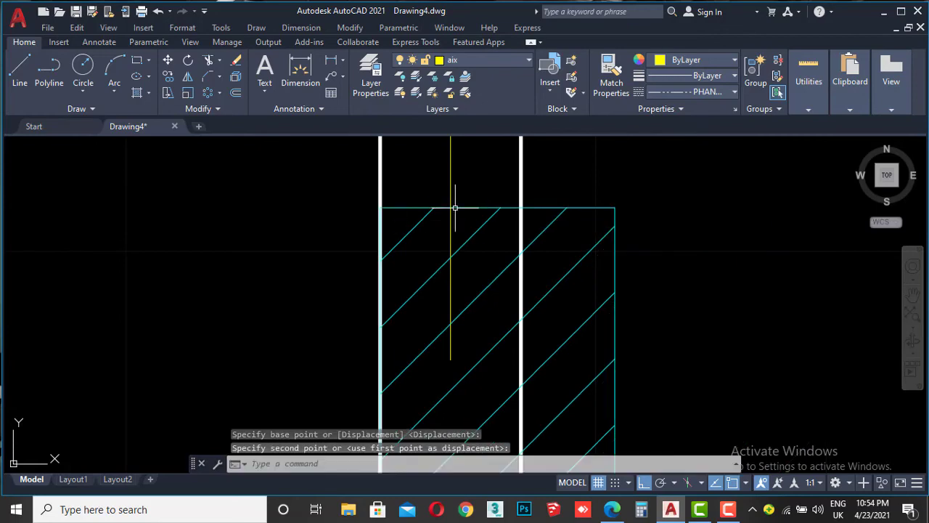
scroll(455, 201, down, 8)
scroll(493, 210, down, 3)
Copy the right-wall column to the grid 1/A corner.
middle_drag(578, 241, 622, 333)
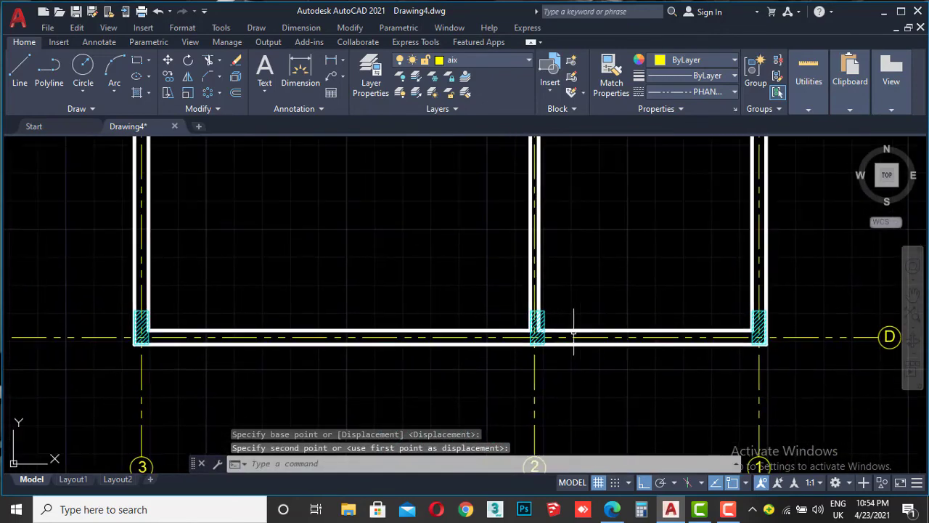
scroll(763, 315, up, 2)
scroll(739, 253, up, 5)
click(736, 249)
click(724, 275)
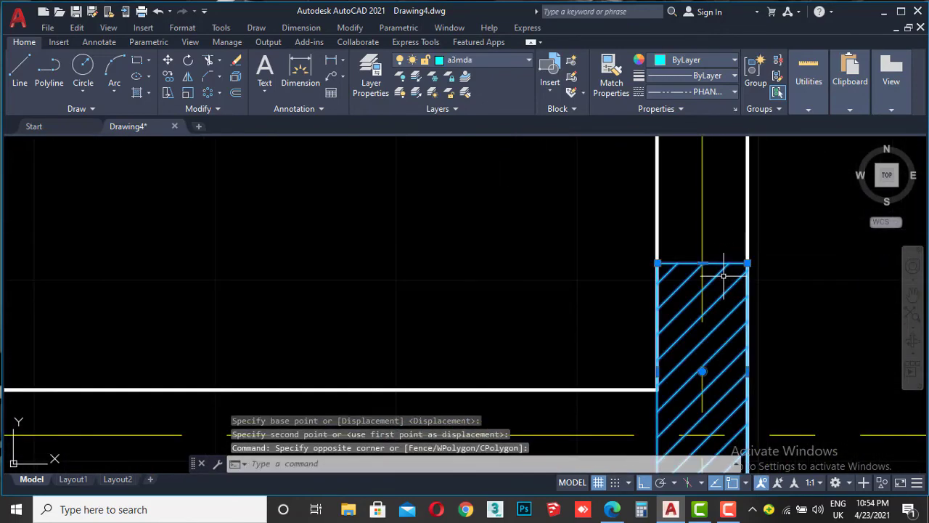
click(168, 76)
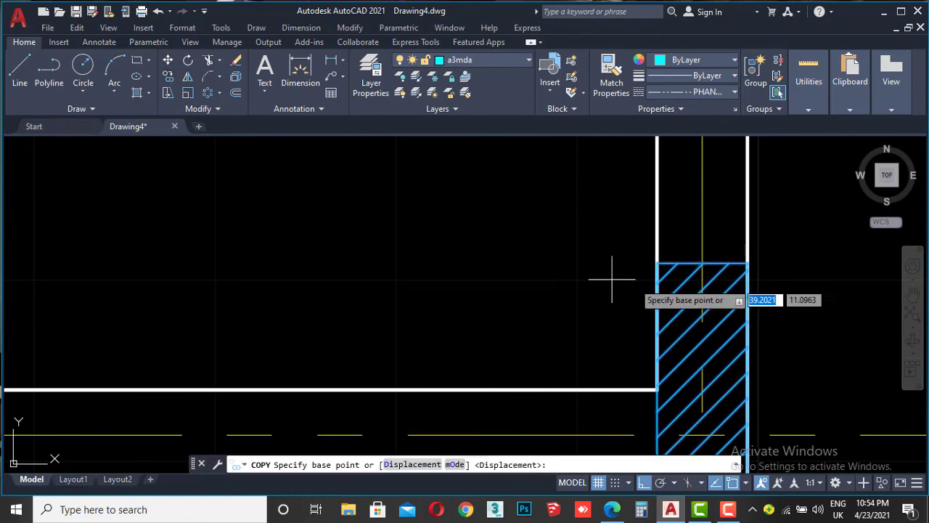
scroll(750, 265, up, 6)
click(739, 253)
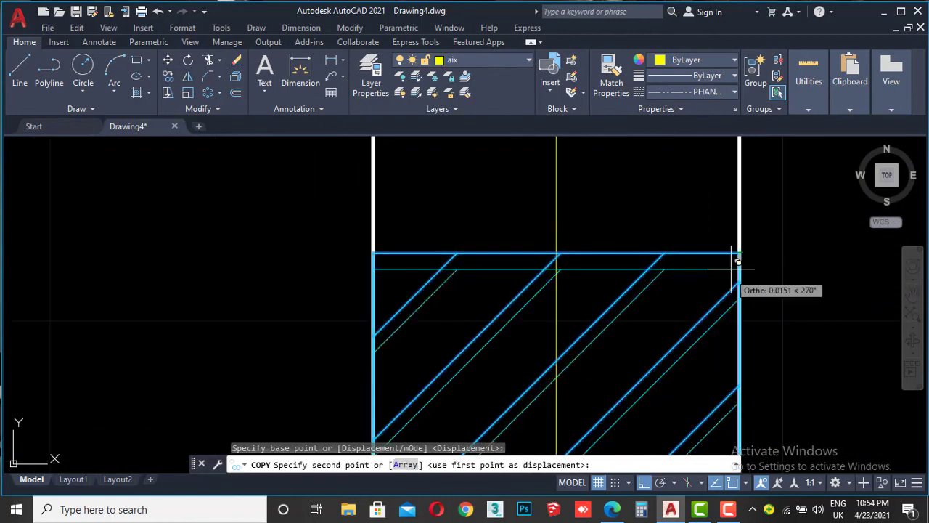
scroll(724, 290, down, 3)
scroll(726, 243, down, 2)
scroll(727, 247, down, 2)
scroll(726, 255, up, 2)
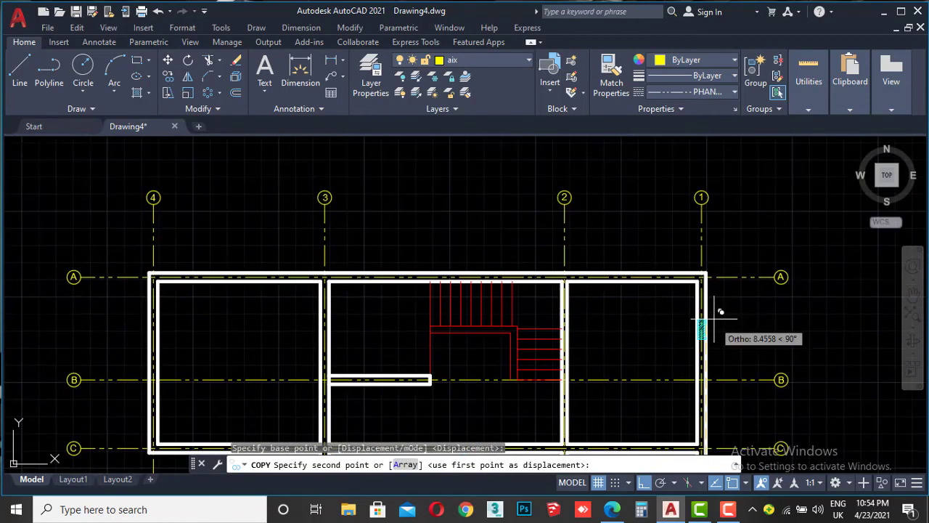
scroll(718, 249, up, 3)
scroll(712, 249, up, 3)
click(663, 227)
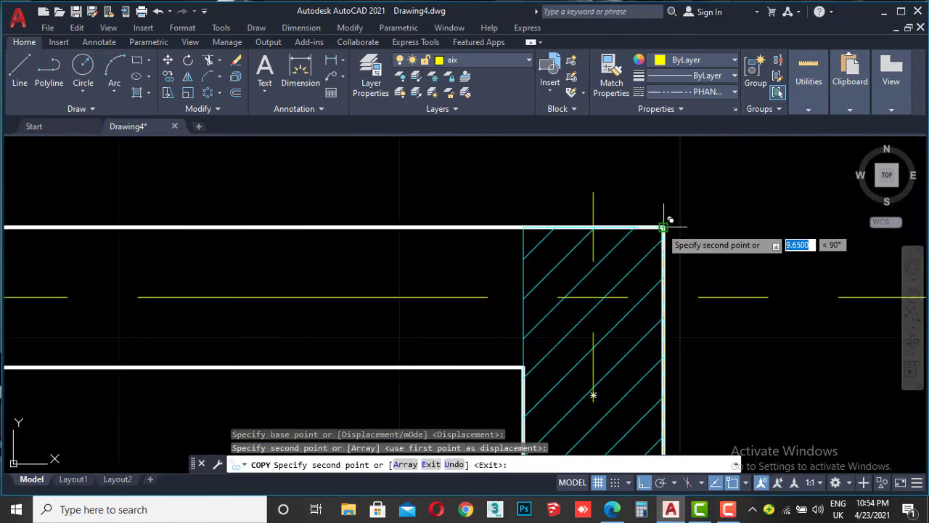
key(Escape)
Copy the grid 1/A column to the grid 4/A corner.
click(518, 251)
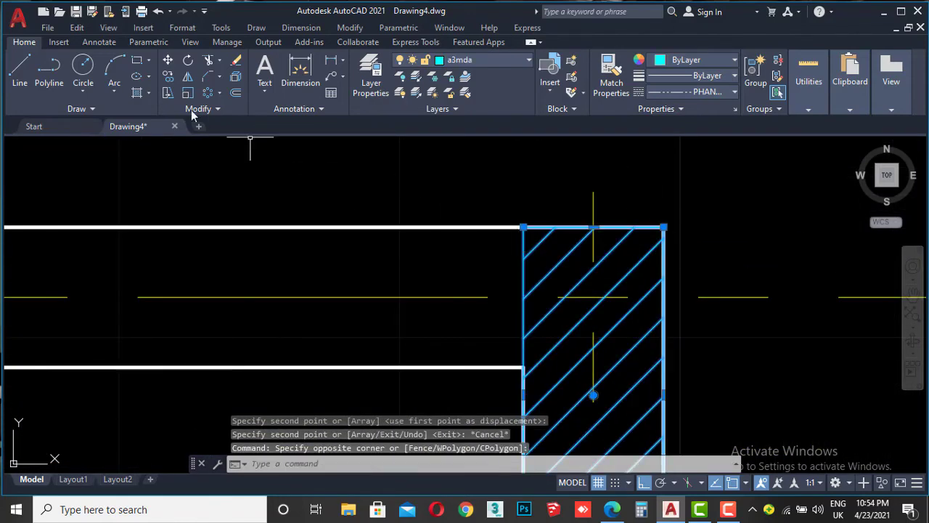
click(167, 77)
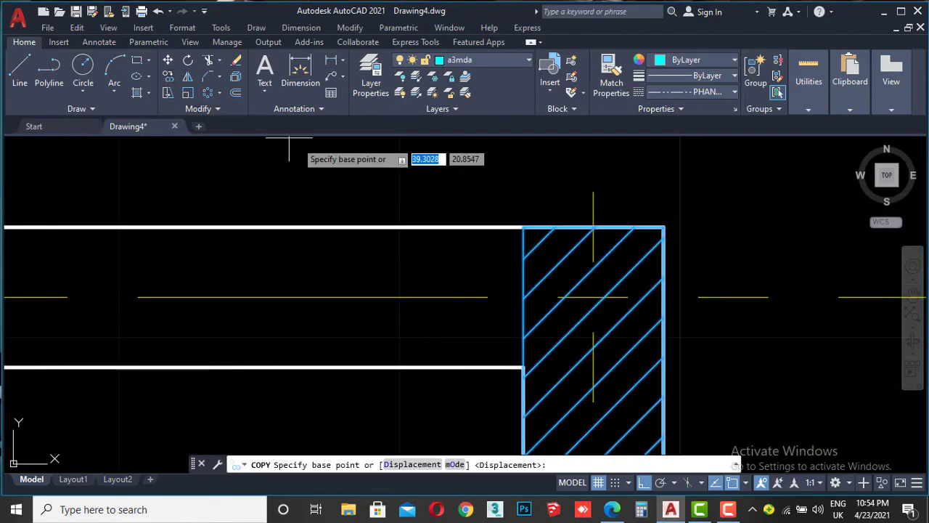
click(518, 227)
scroll(490, 224, down, 10)
middle_drag(106, 215, 477, 225)
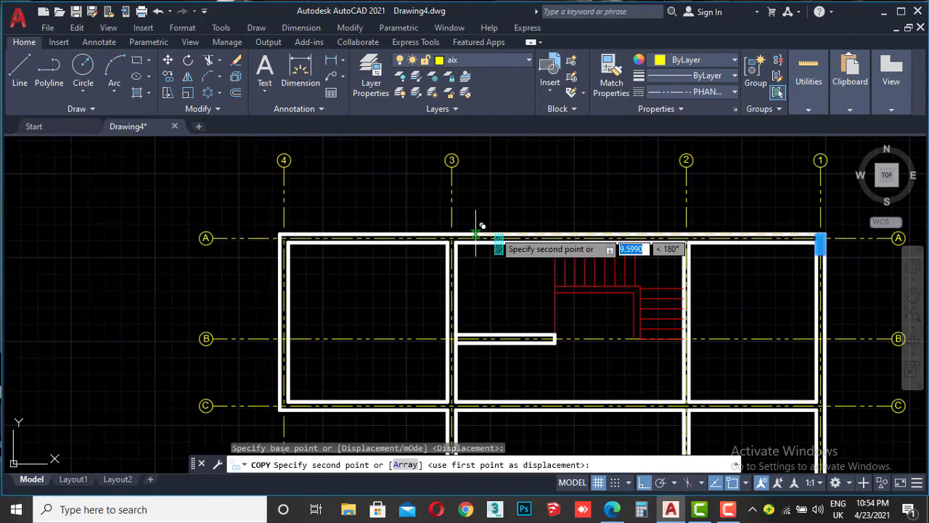
scroll(281, 235, up, 6)
scroll(326, 211, up, 6)
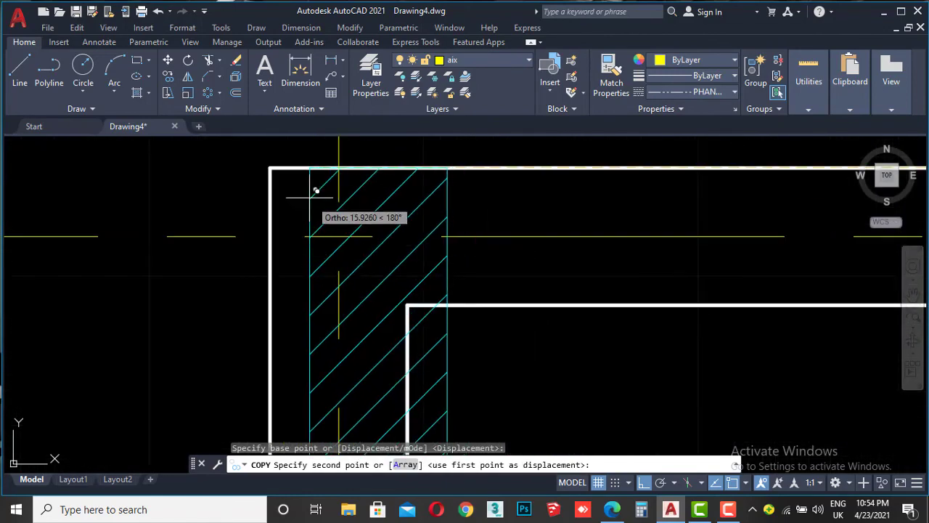
click(278, 167)
key(Escape)
Start copying the grid 4/A column, then cancel without placing it.
scroll(312, 233, down, 5)
scroll(341, 287, down, 4)
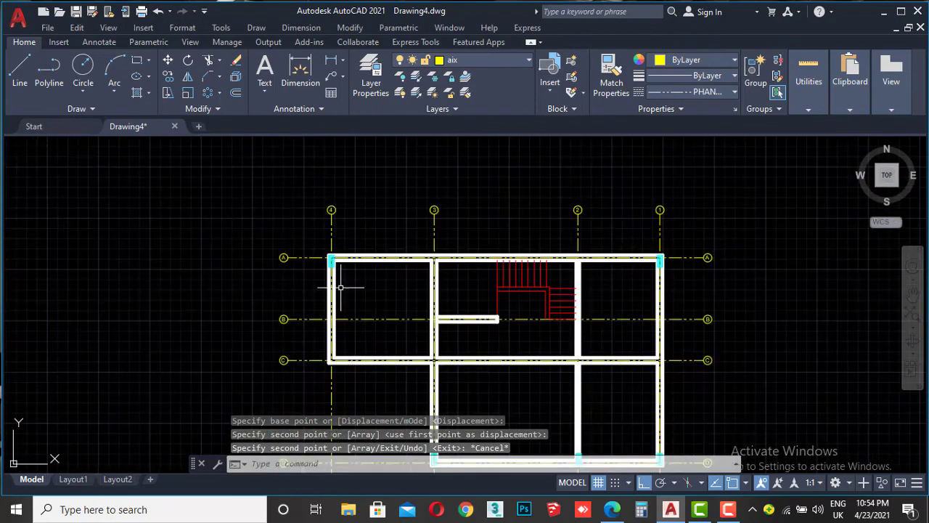
scroll(341, 211, up, 5)
scroll(296, 197, up, 3)
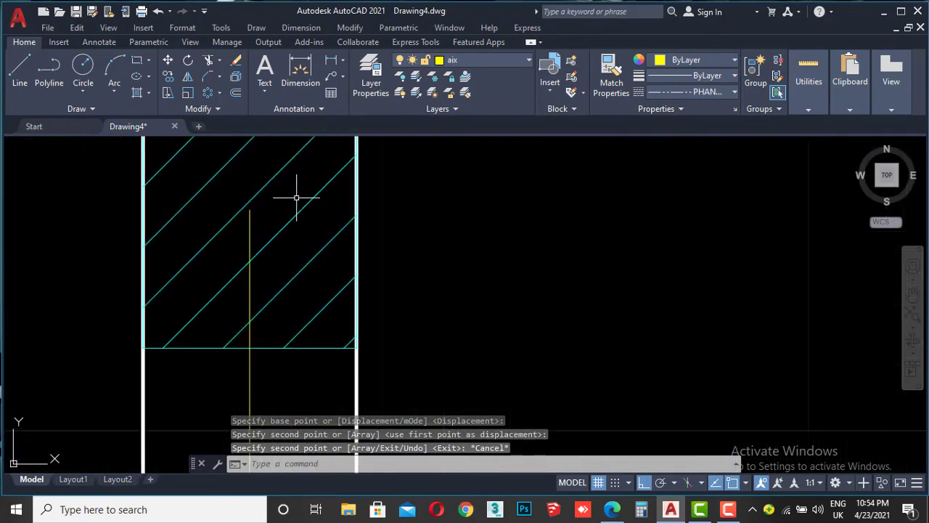
click(305, 300)
click(290, 365)
click(171, 82)
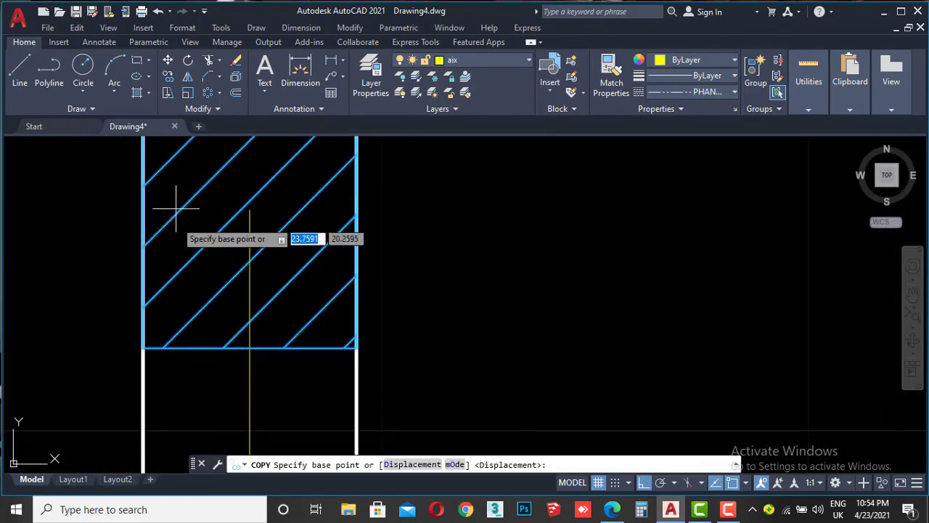
scroll(186, 280, down, 3)
scroll(194, 233, down, 2)
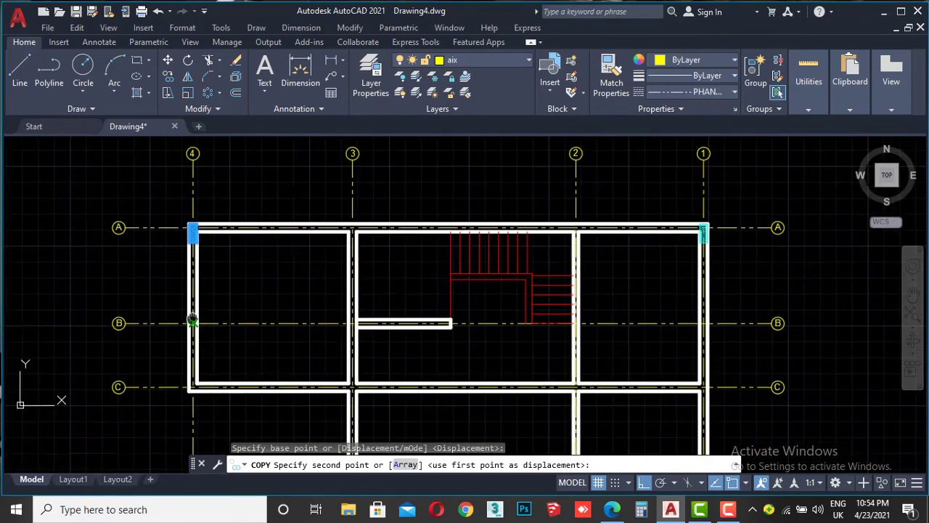
scroll(191, 322, up, 4)
scroll(182, 299, up, 2)
scroll(181, 298, up, 4)
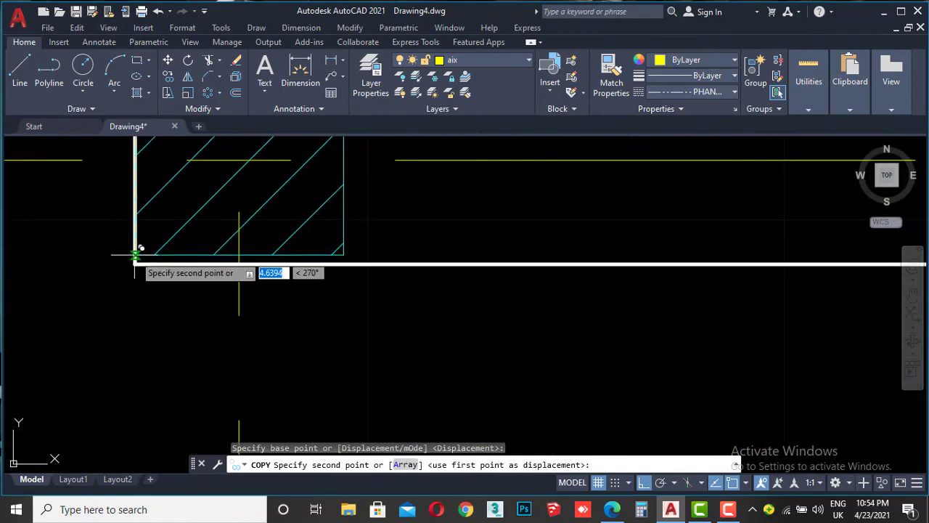
key(Escape)
scroll(172, 262, down, 4)
scroll(172, 263, down, 3)
scroll(264, 284, down, 3)
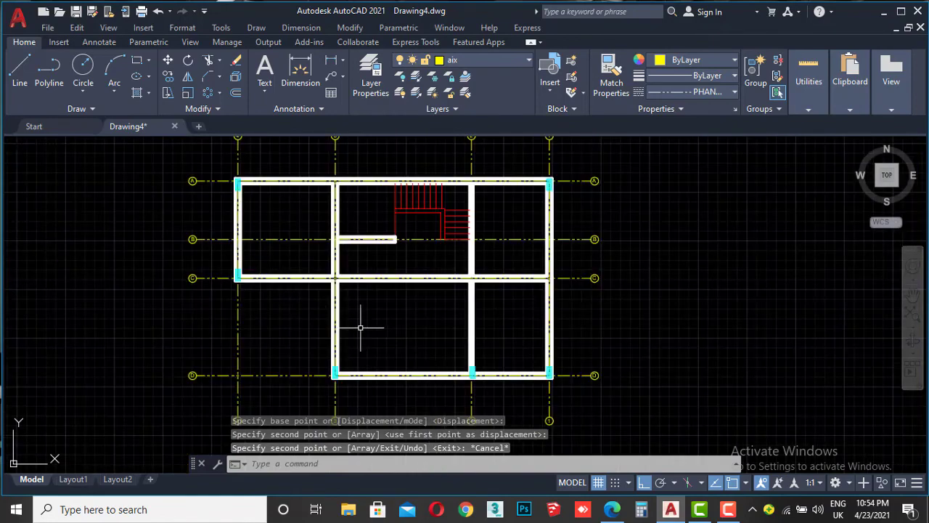
Check the column layout in the reference PDF plan in Edge.
click(622, 512)
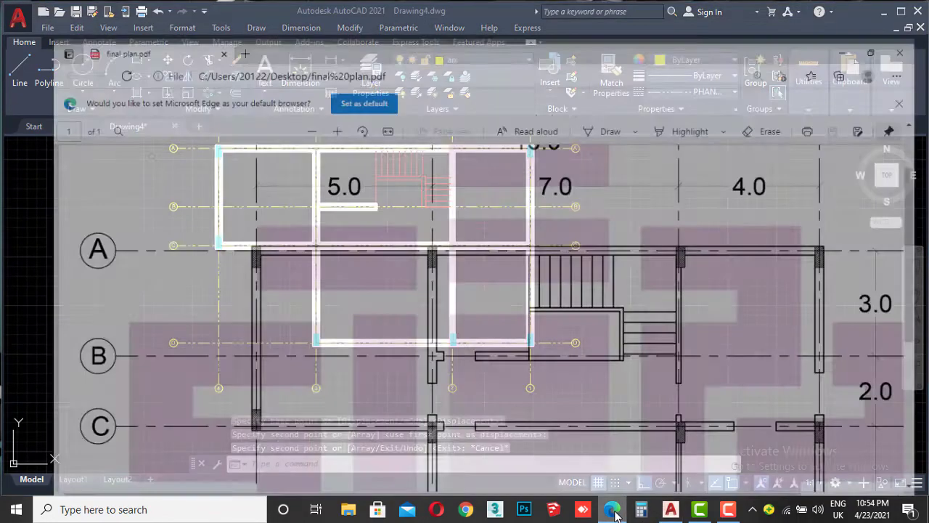
scroll(562, 326, down, 1)
scroll(555, 283, down, 1)
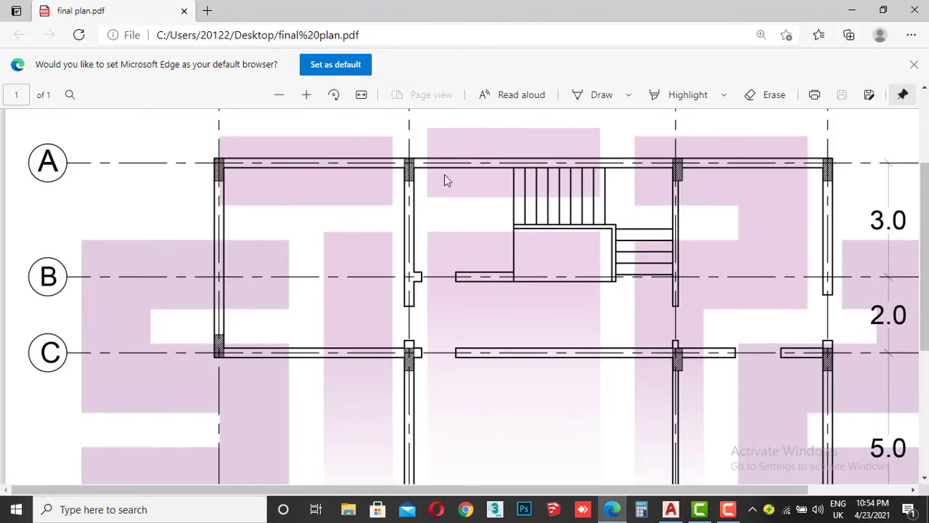
scroll(447, 180, down, 1)
scroll(608, 262, down, 1)
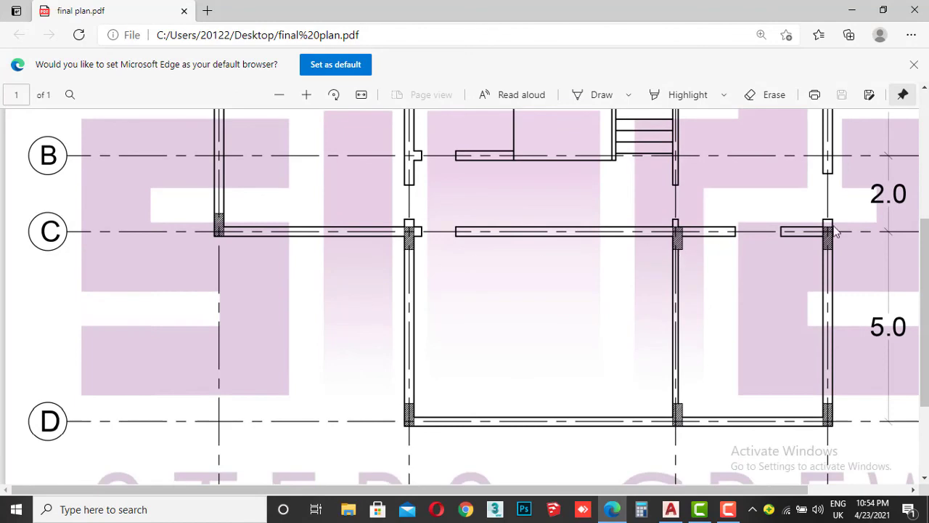
Copy the hatched column at grid D to the wall junction on grid C.
click(671, 509)
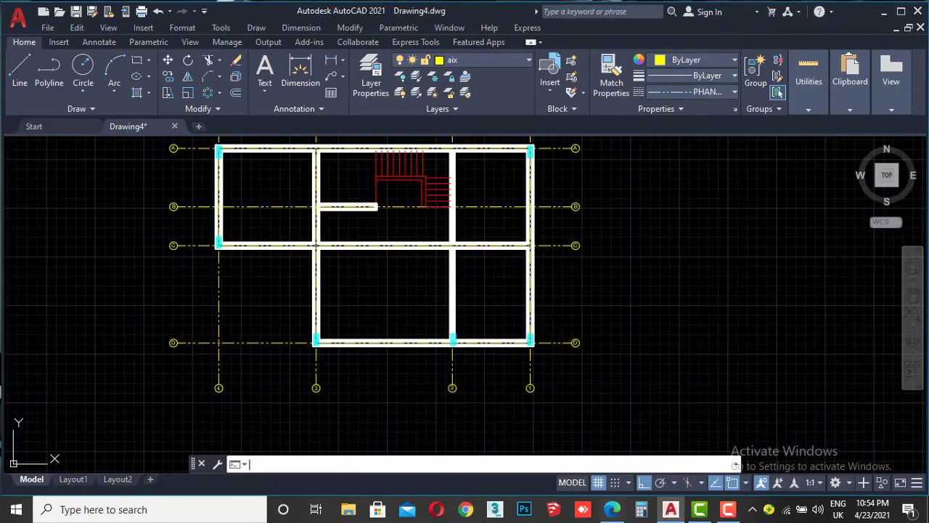
scroll(530, 347, up, 5)
scroll(469, 347, up, 2)
click(479, 277)
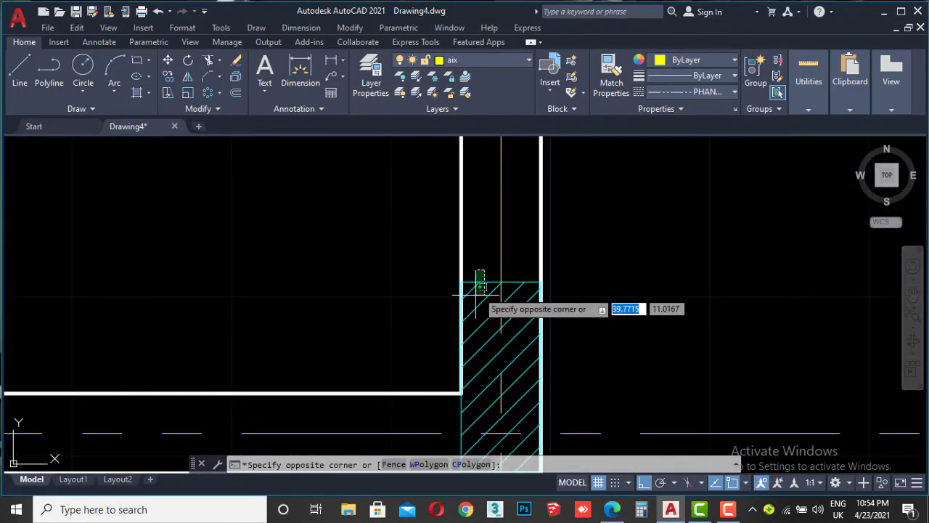
click(471, 308)
click(169, 80)
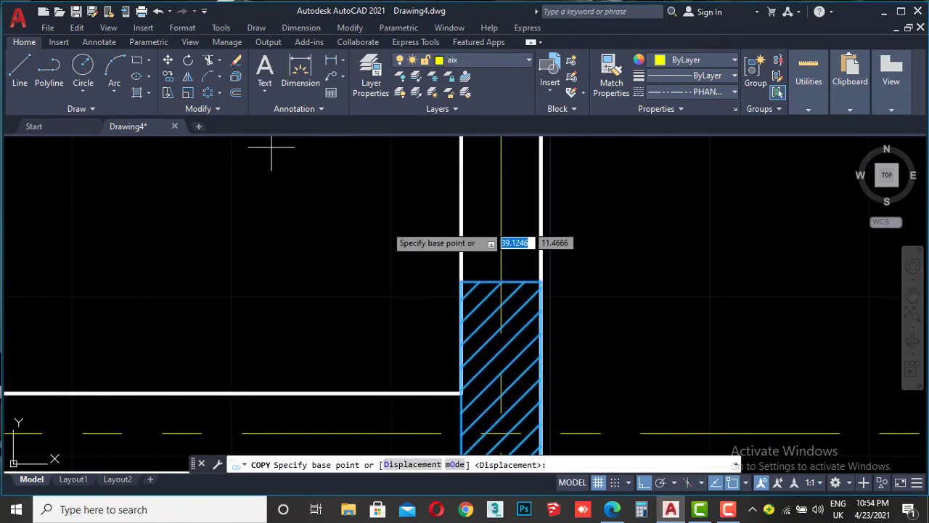
click(462, 281)
scroll(457, 200, down, 3)
middle_drag(457, 199, 457, 364)
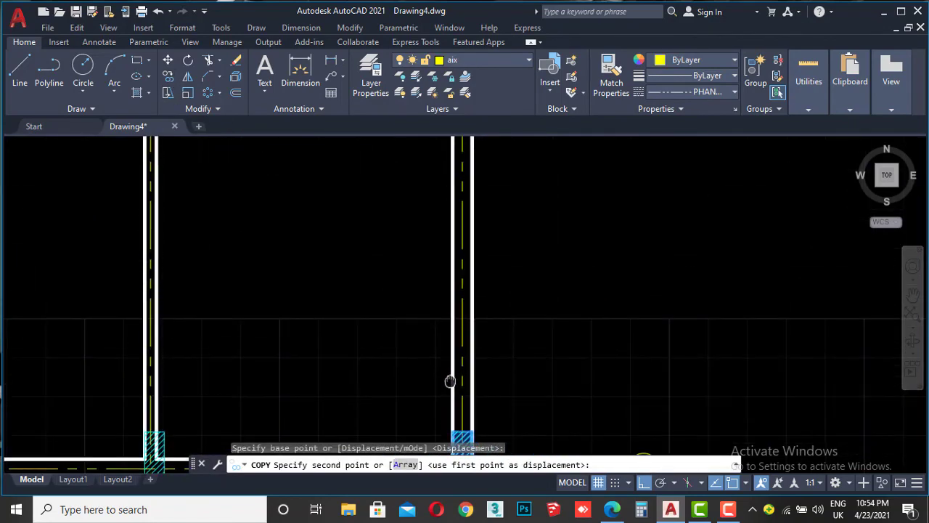
middle_drag(456, 239, 458, 349)
scroll(459, 268, up, 3)
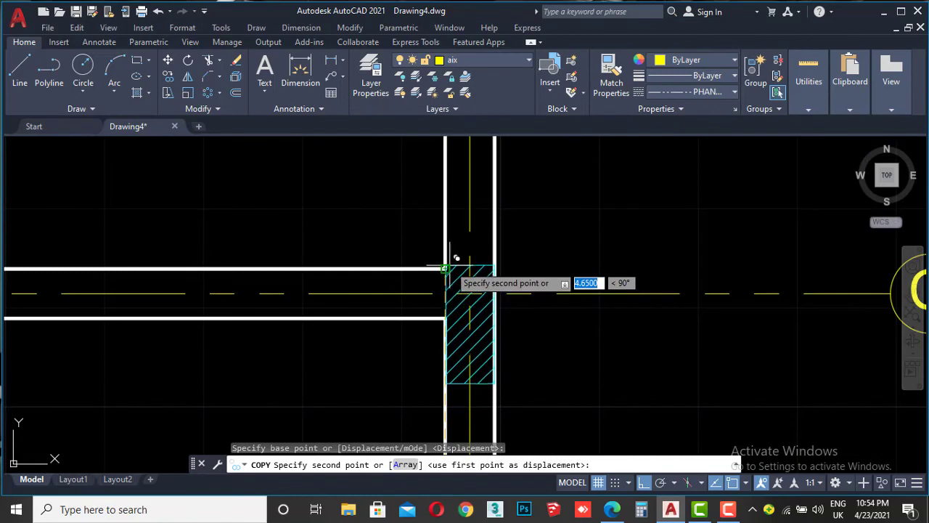
click(444, 268)
key(Escape)
Copy the axis C column hatch with CO to the neighbouring wall corner.
scroll(465, 265, down, 2)
scroll(472, 261, up, 2)
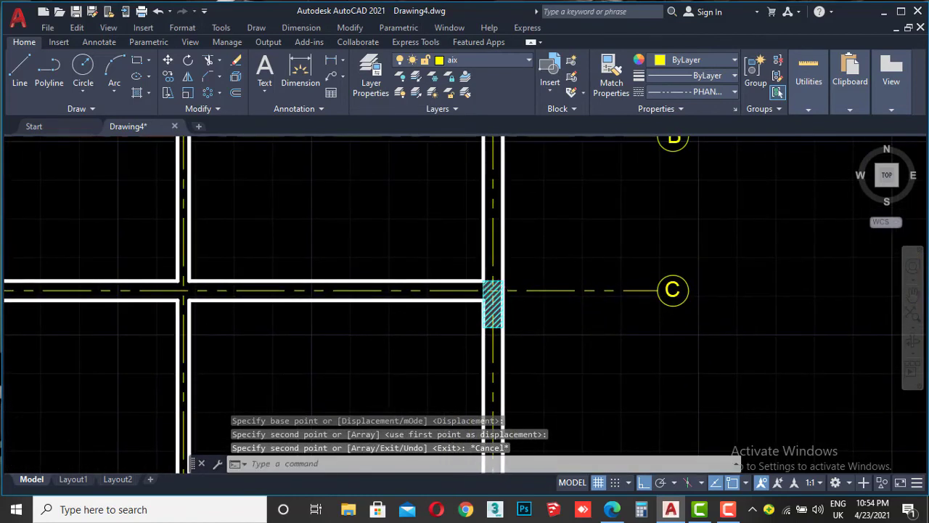
scroll(479, 257, up, 1)
click(479, 256)
click(465, 290)
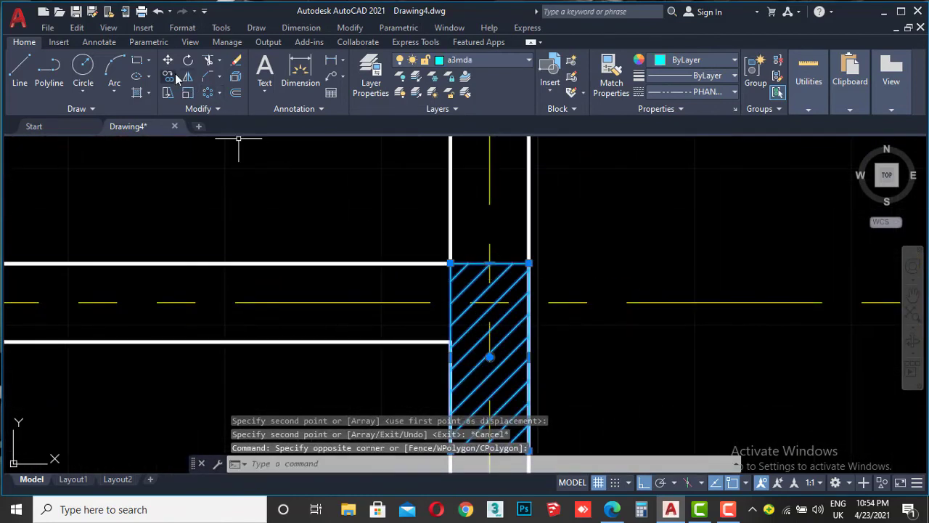
text(co)
key(Return)
click(451, 264)
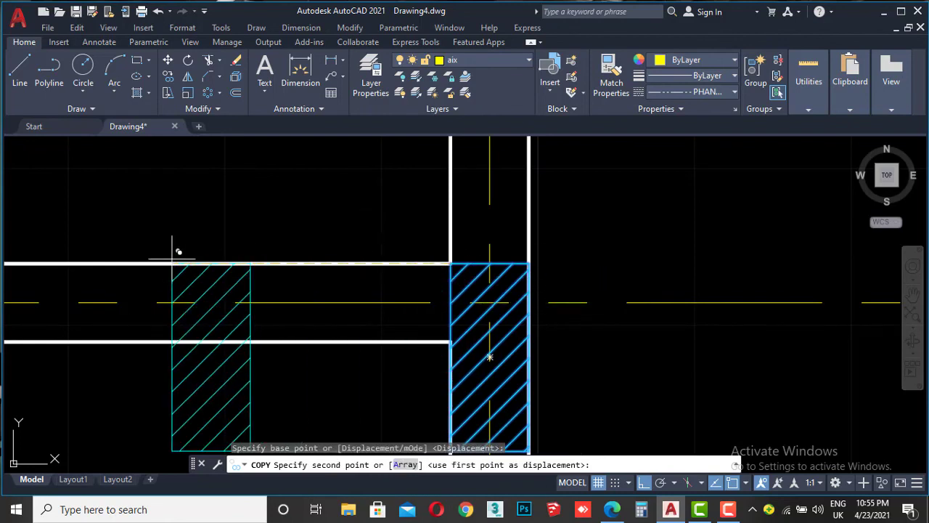
middle_drag(173, 261, 600, 255)
middle_drag(167, 238, 688, 234)
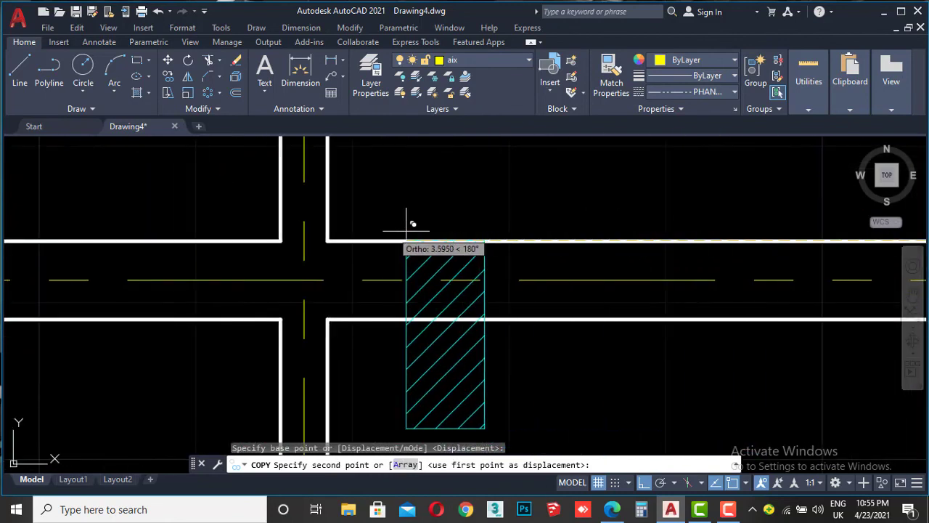
click(283, 238)
Place another copy of the column hatch at the next wall corner along axis C.
scroll(399, 291, down, 4)
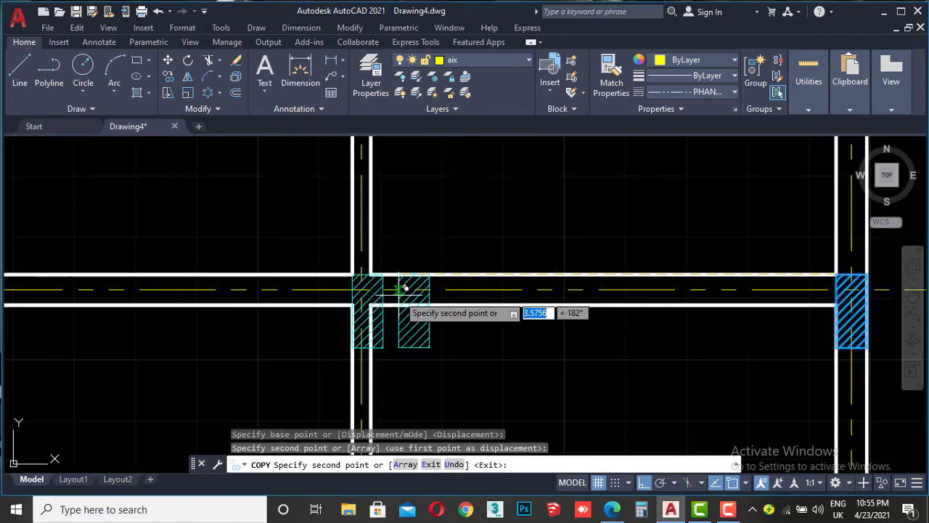
scroll(406, 290, down, 4)
middle_drag(198, 291, 388, 291)
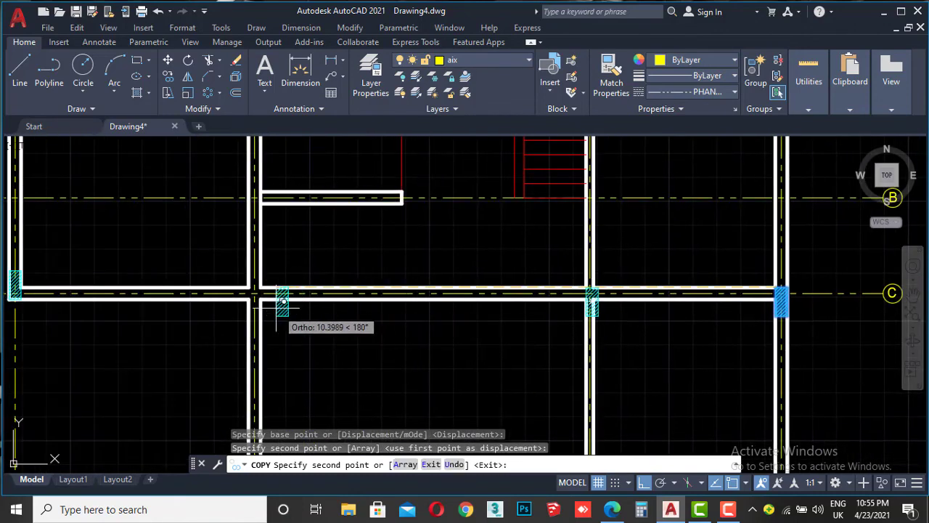
scroll(265, 300, up, 5)
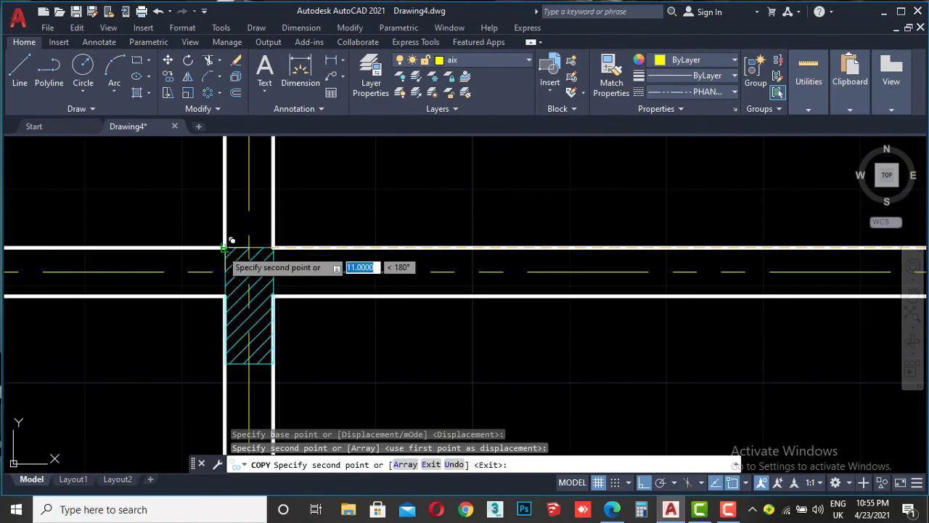
click(227, 246)
scroll(297, 269, down, 4)
middle_drag(199, 316, 307, 322)
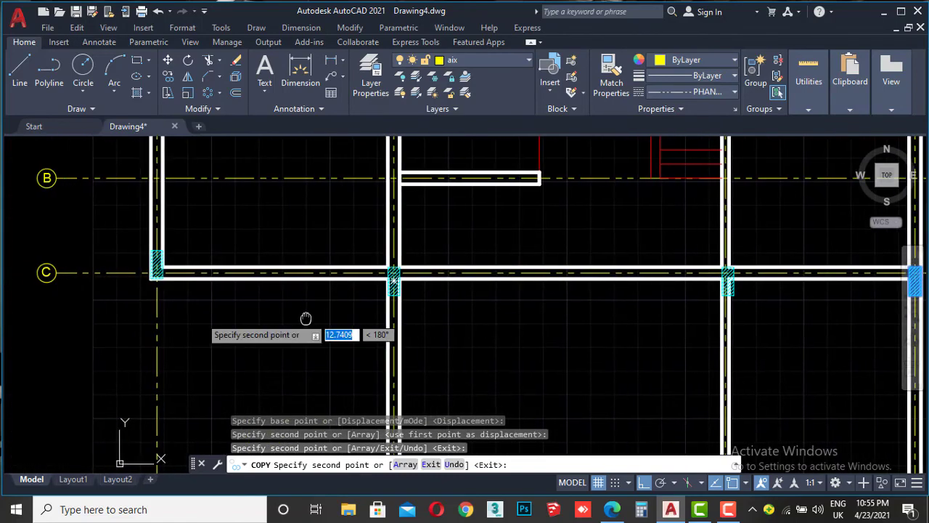
key(Escape)
Move the misplaced column hatch up so it aligns with its wall corner.
scroll(228, 301, down, 2)
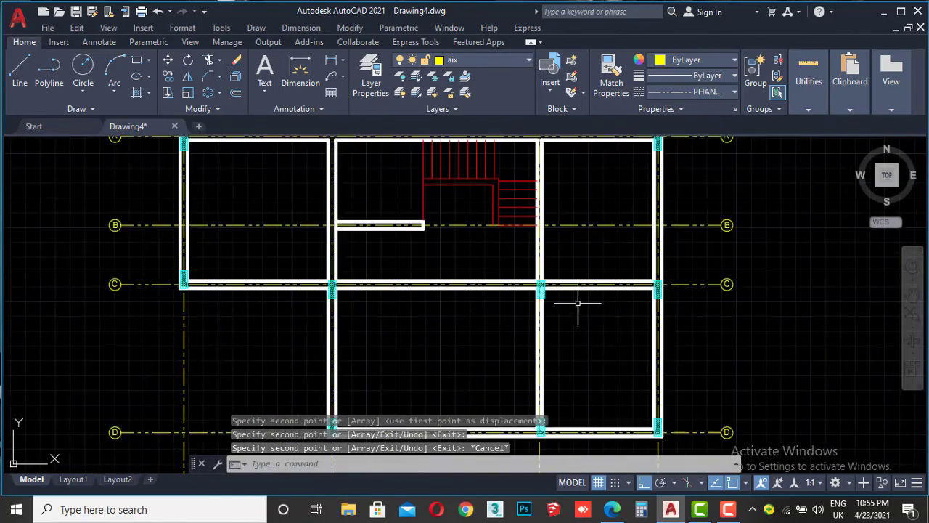
scroll(534, 289, up, 6)
scroll(342, 291, down, 3)
middle_drag(201, 311, 508, 307)
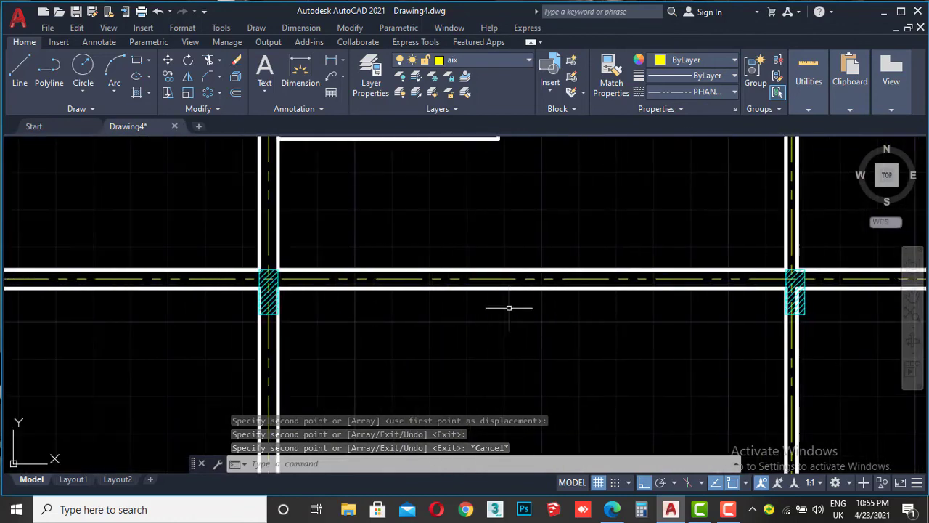
scroll(446, 308, down, 2)
scroll(370, 294, up, 5)
scroll(323, 331, up, 5)
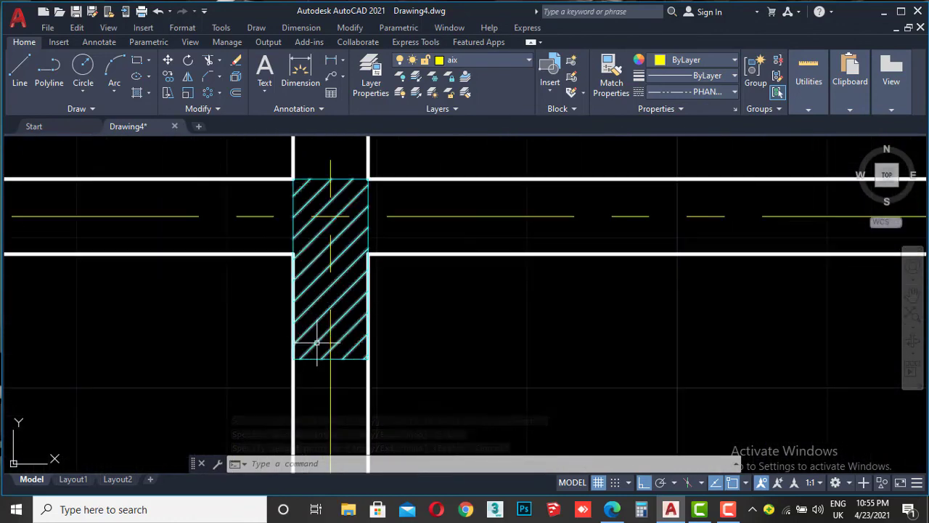
click(317, 340)
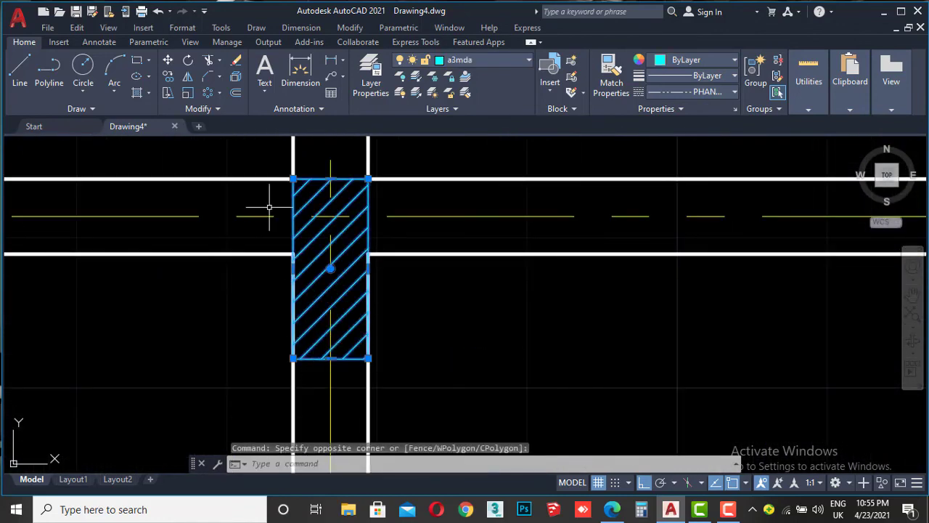
click(168, 61)
click(294, 357)
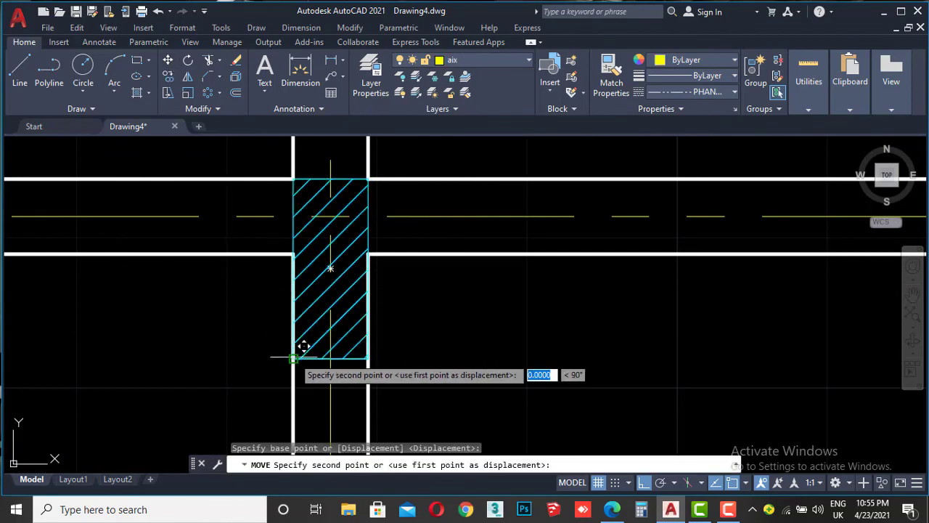
click(303, 247)
Shift a second column hatch up to sit on its wall corner.
scroll(313, 247, down, 5)
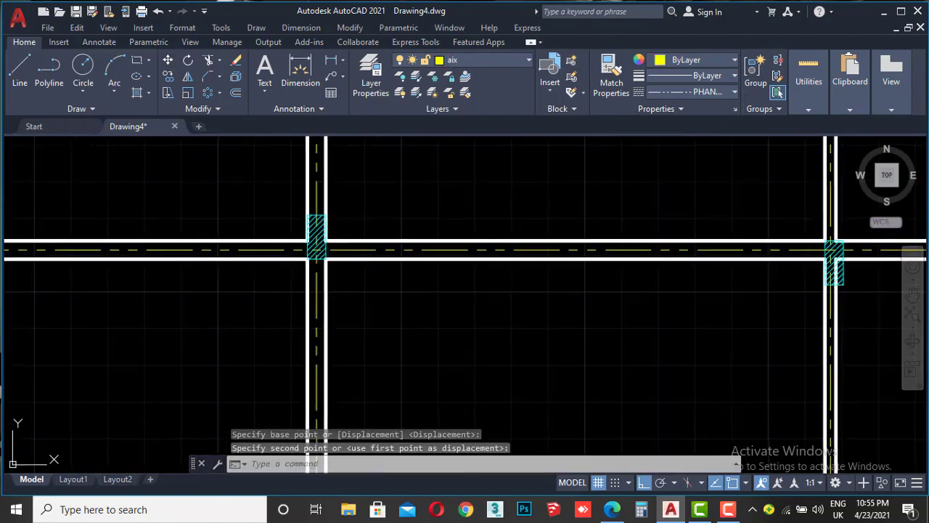
scroll(437, 293, down, 2)
scroll(528, 265, up, 5)
click(531, 279)
click(495, 331)
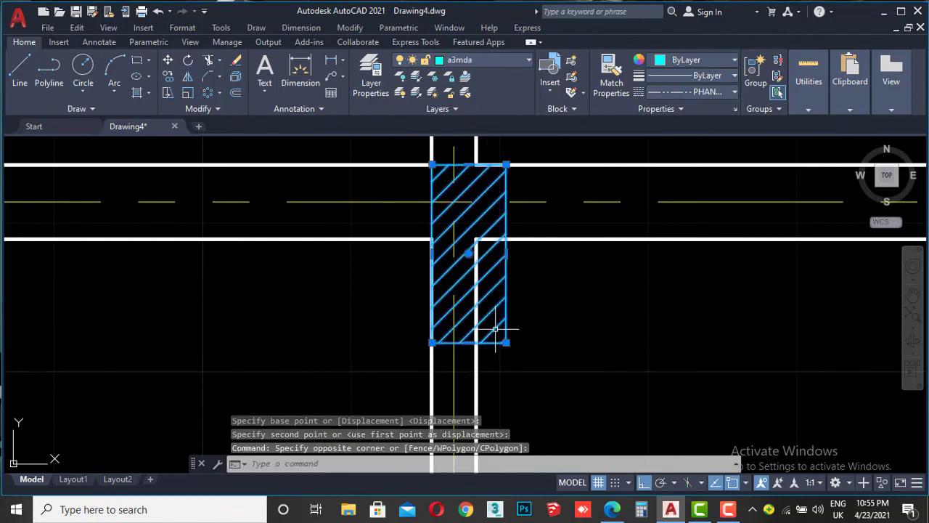
click(168, 62)
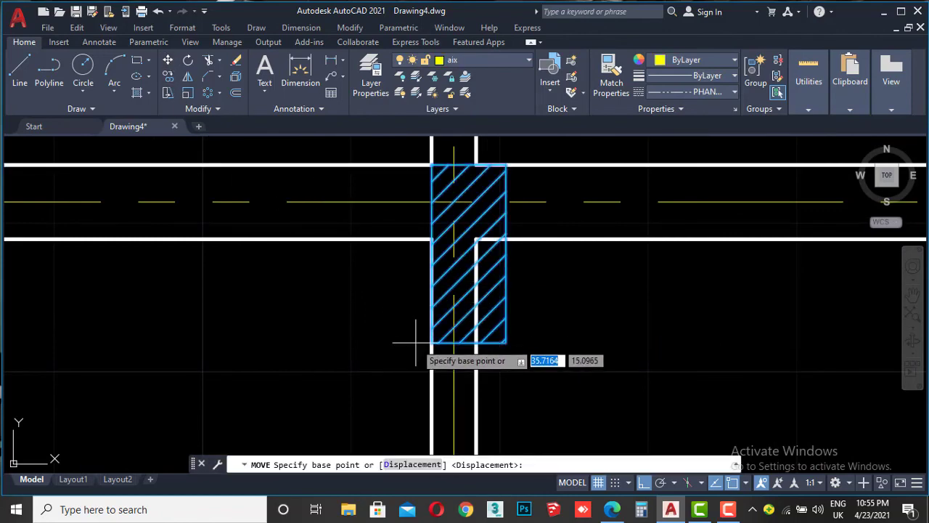
click(432, 342)
click(434, 242)
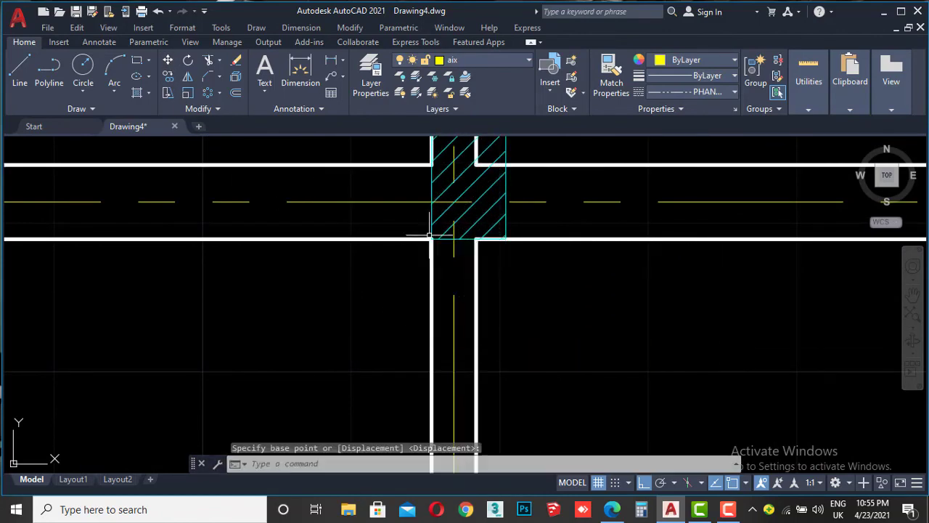
Move the right-hand column hatch onto its wall corner.
scroll(429, 244, down, 3)
middle_drag(666, 298, 509, 319)
scroll(545, 261, up, 4)
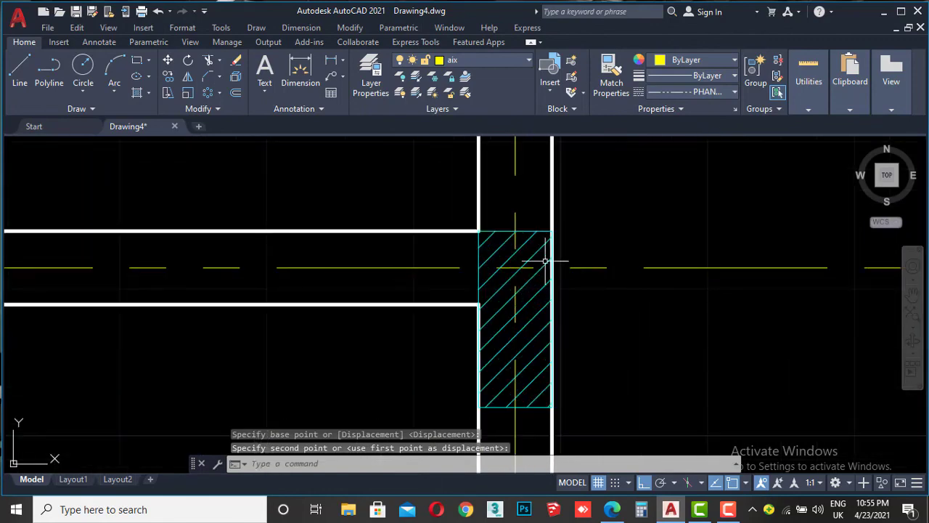
click(508, 215)
click(502, 248)
click(168, 61)
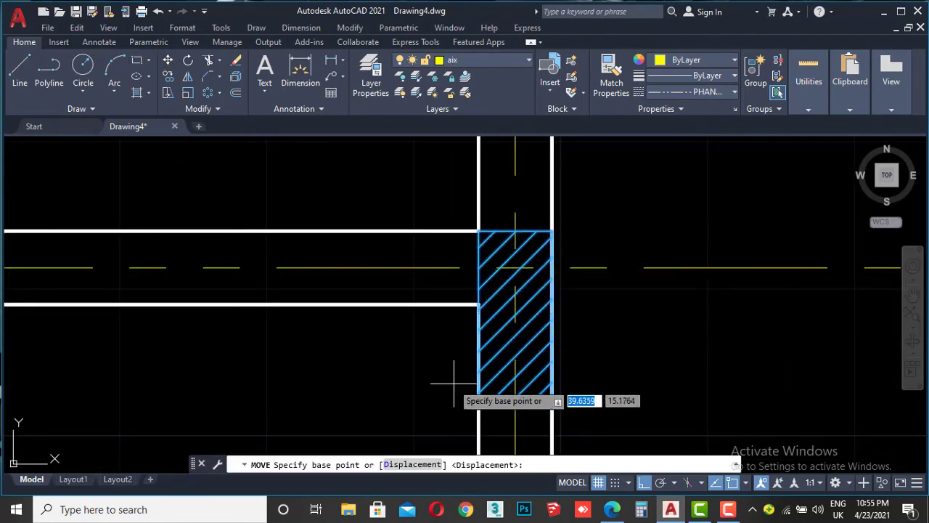
click(478, 406)
click(479, 303)
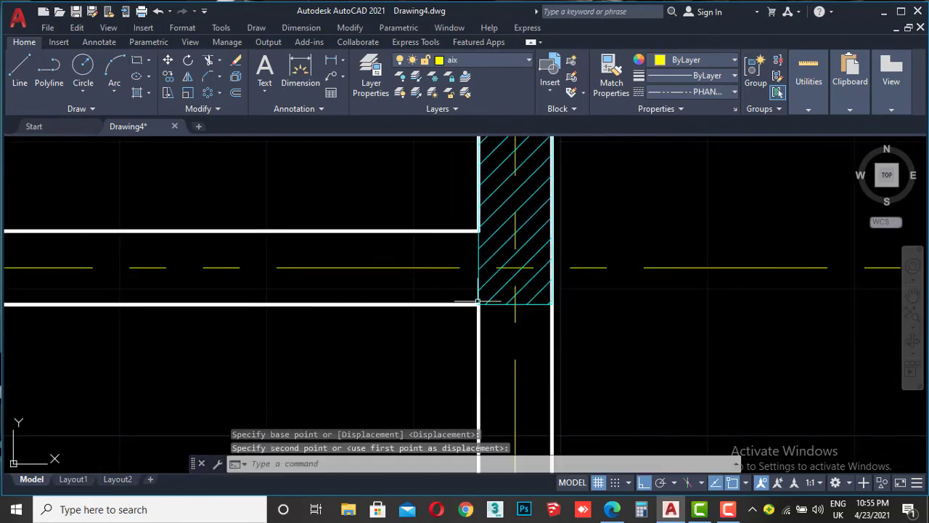
Copy the column hatch at grid 2/C to another wall corner.
scroll(501, 305, down, 3)
scroll(436, 305, down, 4)
scroll(415, 305, down, 2)
scroll(444, 221, up, 5)
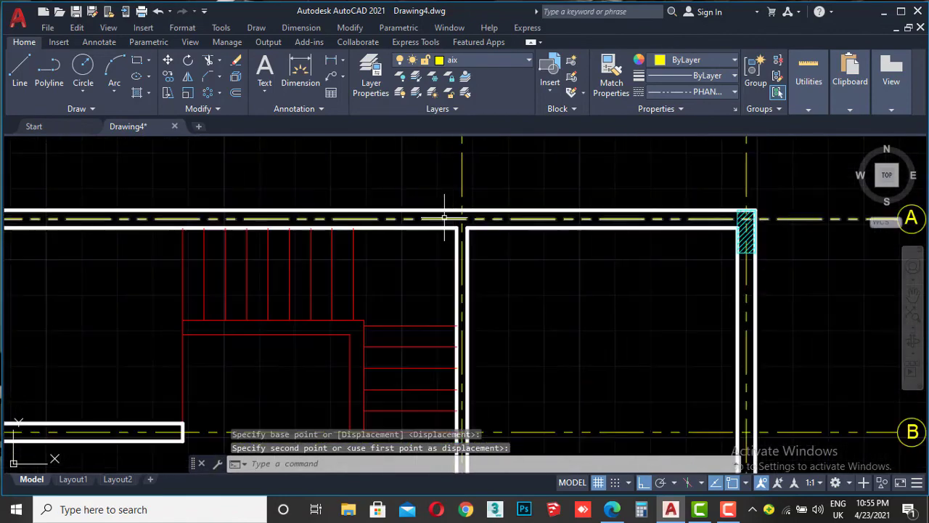
scroll(462, 242, down, 5)
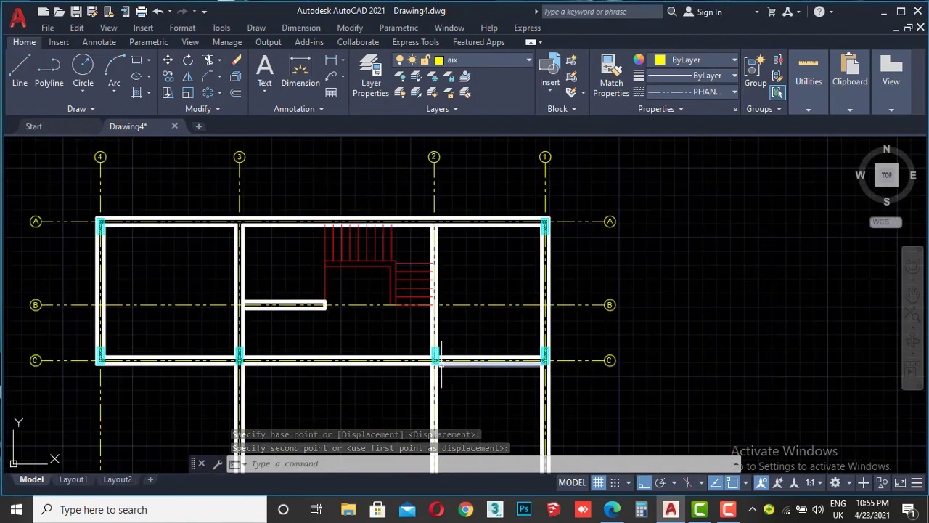
scroll(441, 363, up, 5)
scroll(426, 307, up, 4)
click(429, 273)
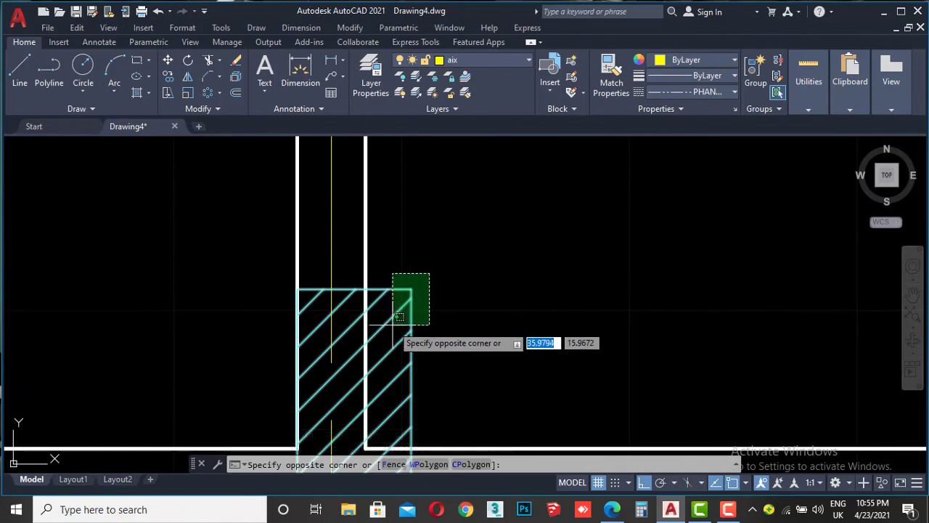
click(400, 317)
scroll(370, 299, up, 3)
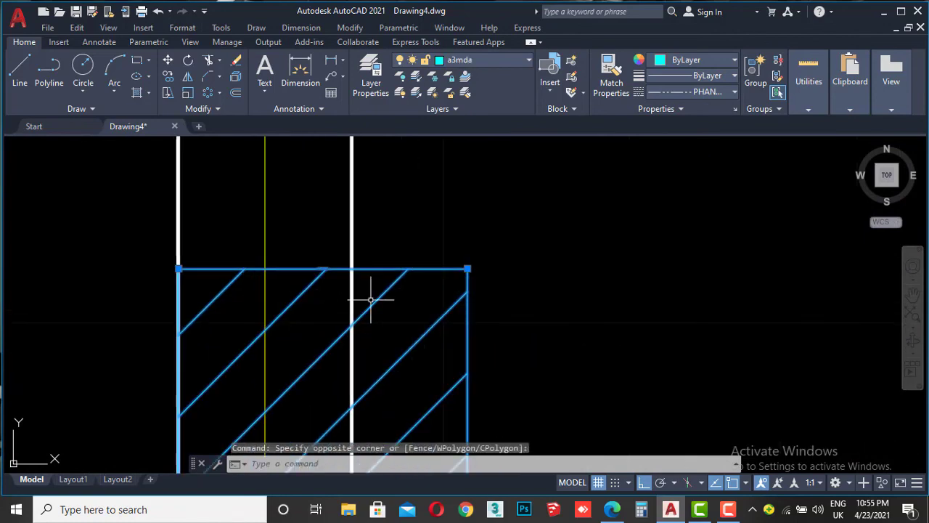
click(169, 78)
click(178, 268)
scroll(178, 269, down, 3)
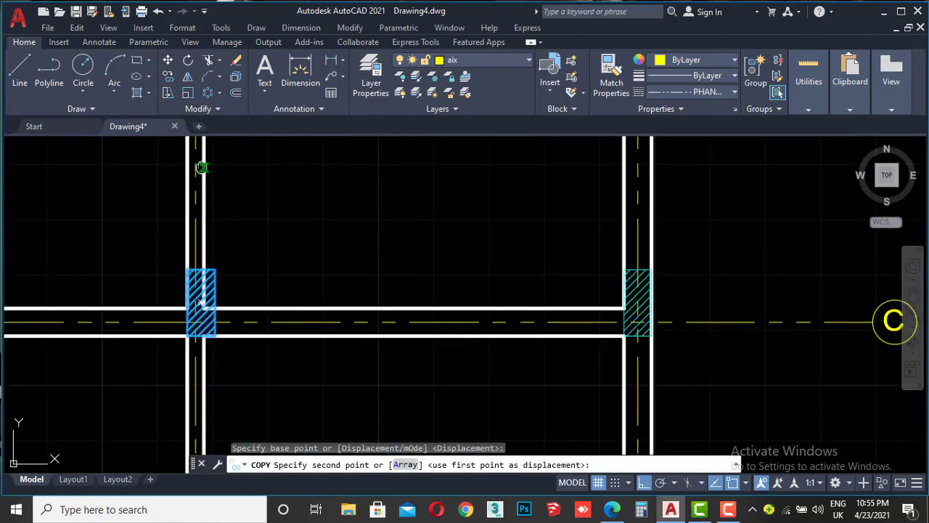
scroll(211, 284, down, 1)
scroll(232, 261, down, 3)
scroll(228, 245, up, 3)
scroll(274, 324, up, 4)
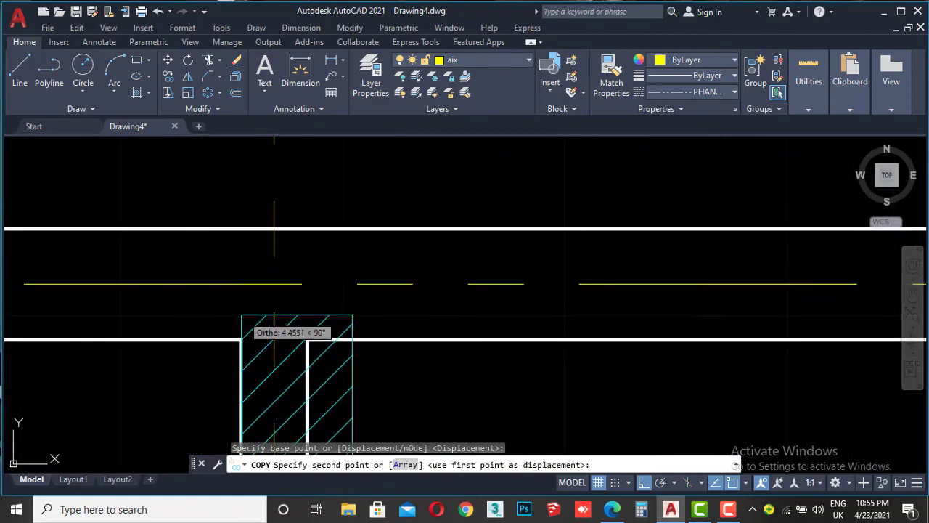
scroll(241, 314, up, 2)
click(239, 178)
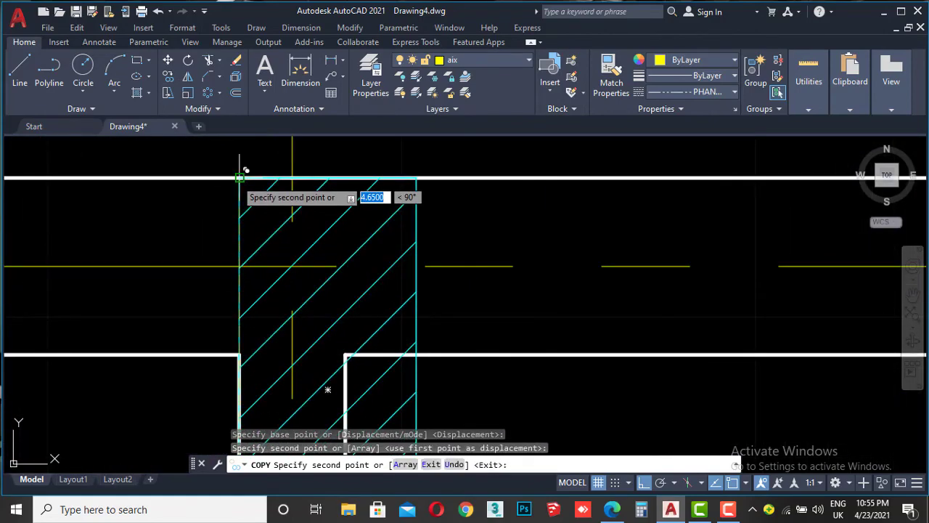
key(Escape)
Copy another hatched column to the upper wall corner.
scroll(436, 294, down, 5)
scroll(302, 356, down, 1)
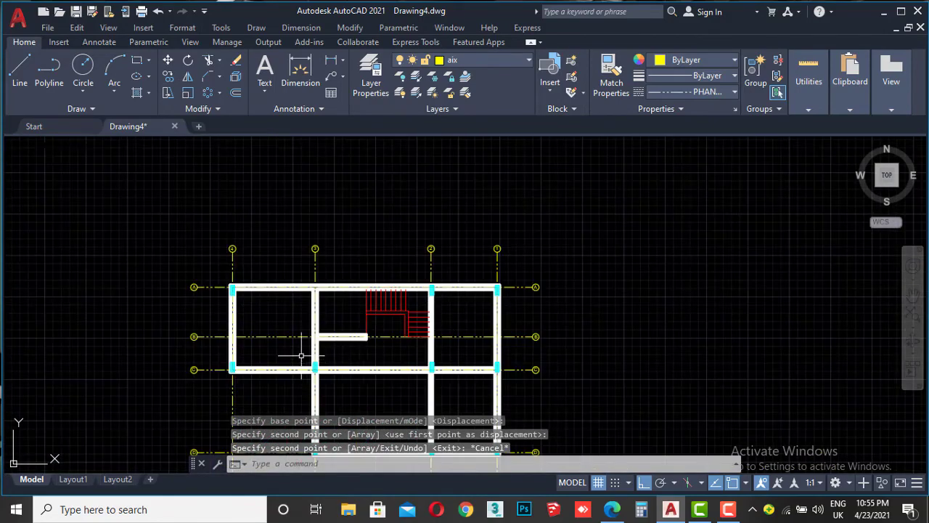
scroll(301, 356, up, 5)
scroll(342, 301, up, 3)
click(341, 297)
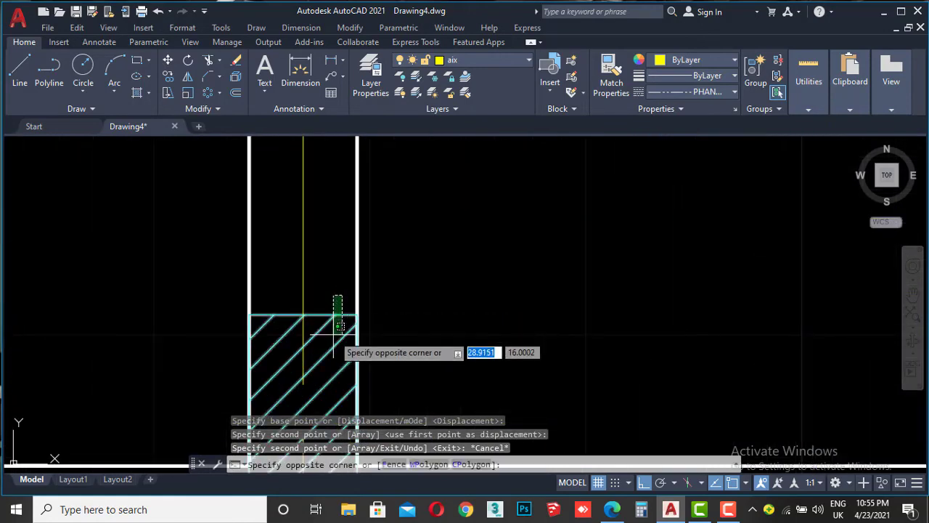
click(338, 329)
click(169, 75)
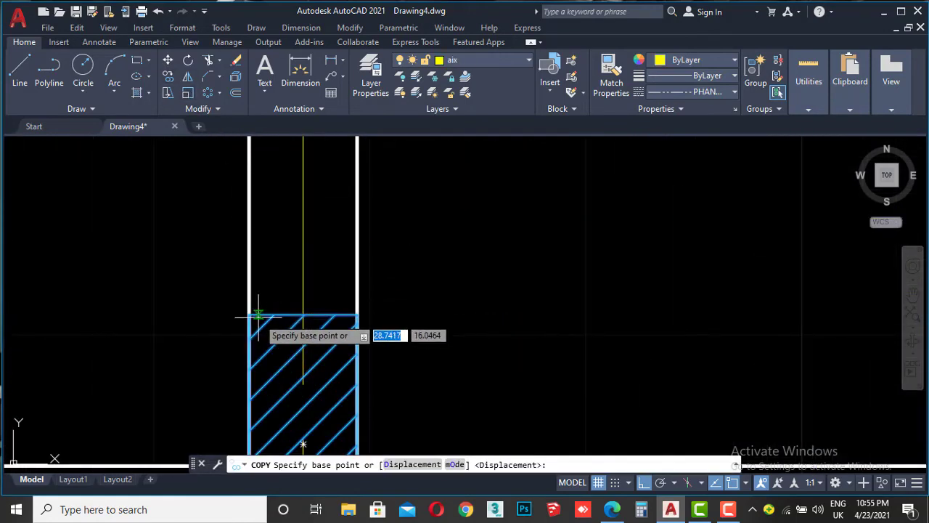
scroll(252, 313, down, 6)
scroll(260, 260, up, 3)
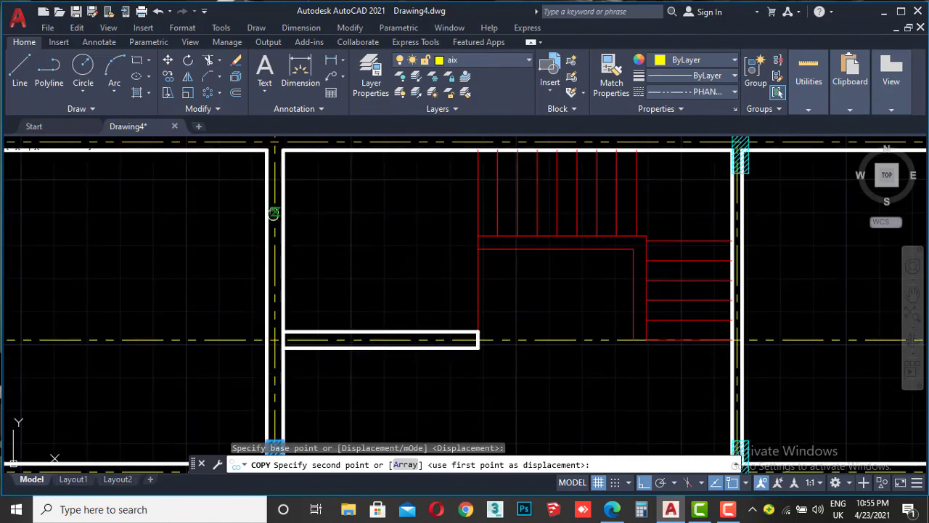
middle_drag(274, 208, 288, 292)
scroll(286, 292, up, 3)
click(275, 249)
key(Escape)
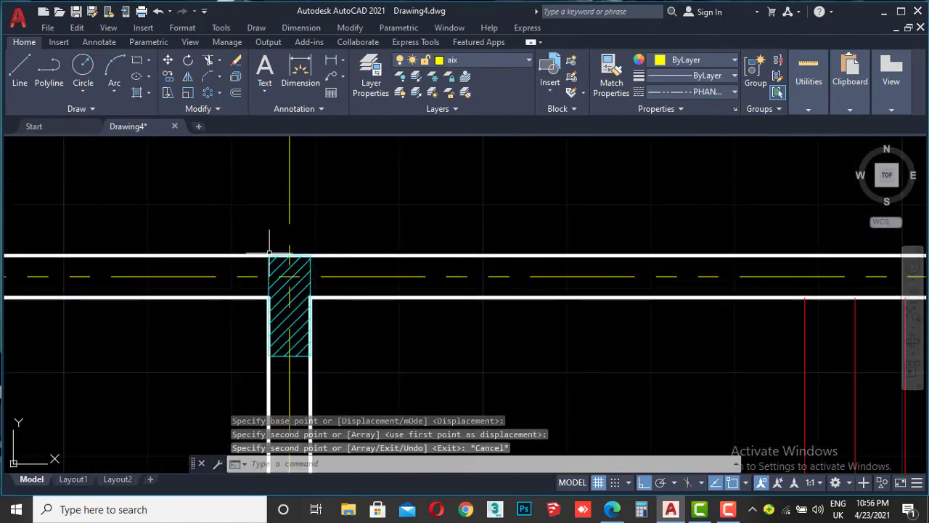
Select the short interior wall rectangle.
scroll(371, 275, down, 5)
scroll(371, 300, up, 3)
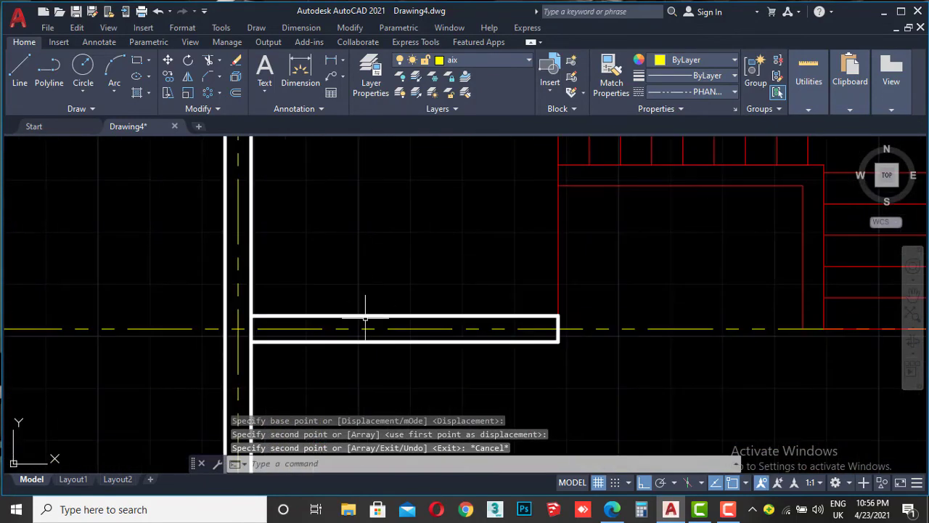
click(356, 314)
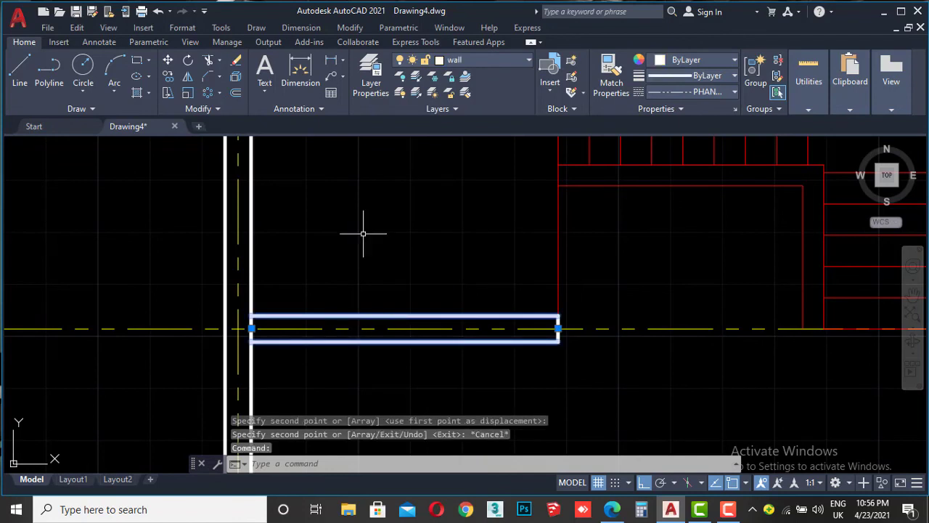
Explode the short interior wall rectangle into separate lines; a first fence trim is cancelled.
click(236, 77)
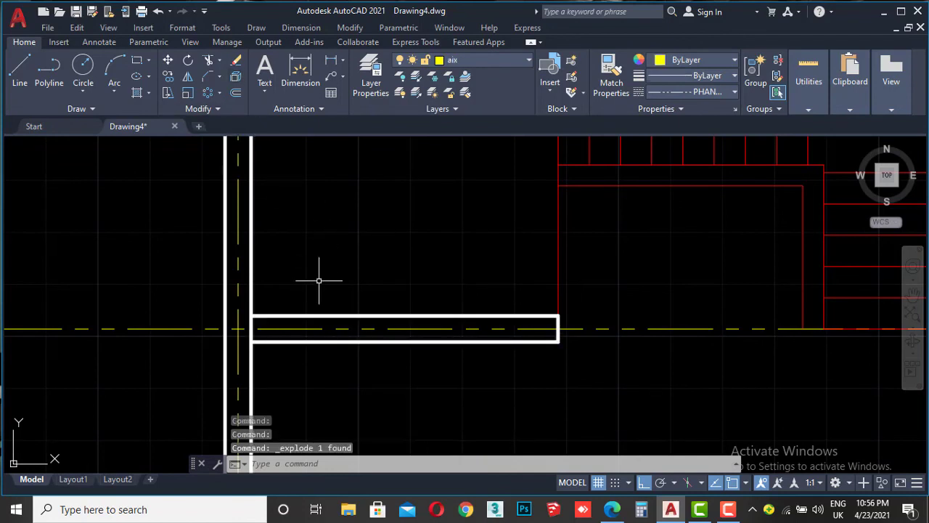
text(TR)
key(Return)
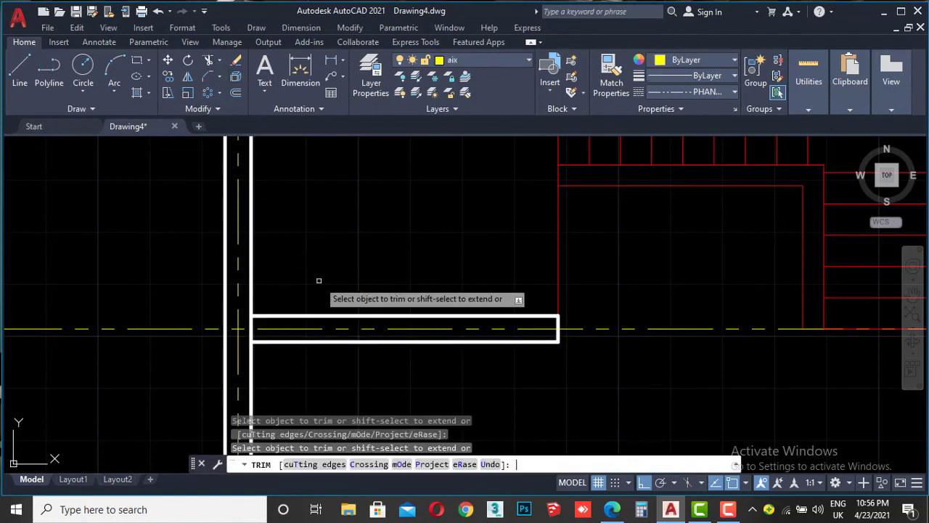
scroll(253, 330, up, 5)
click(252, 328)
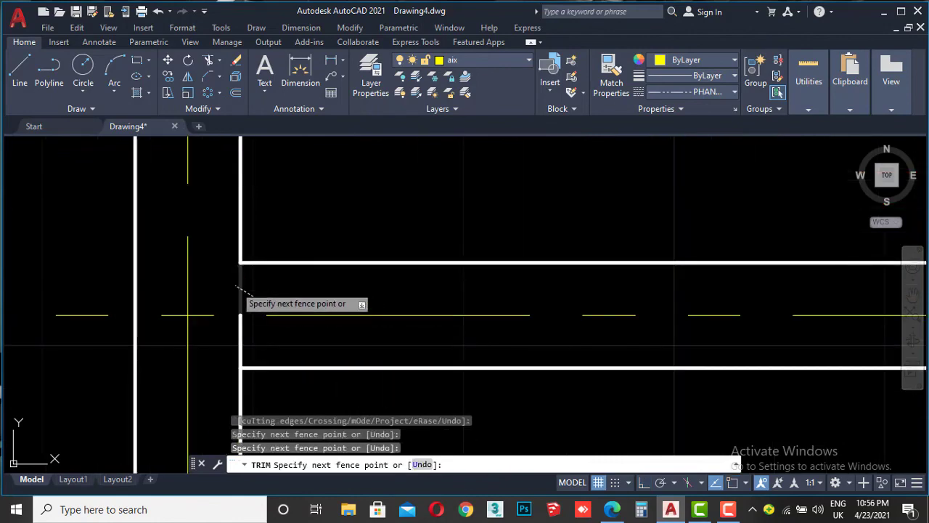
key(Return)
click(232, 342)
key(Escape)
scroll(269, 291, down, 2)
scroll(279, 290, down, 3)
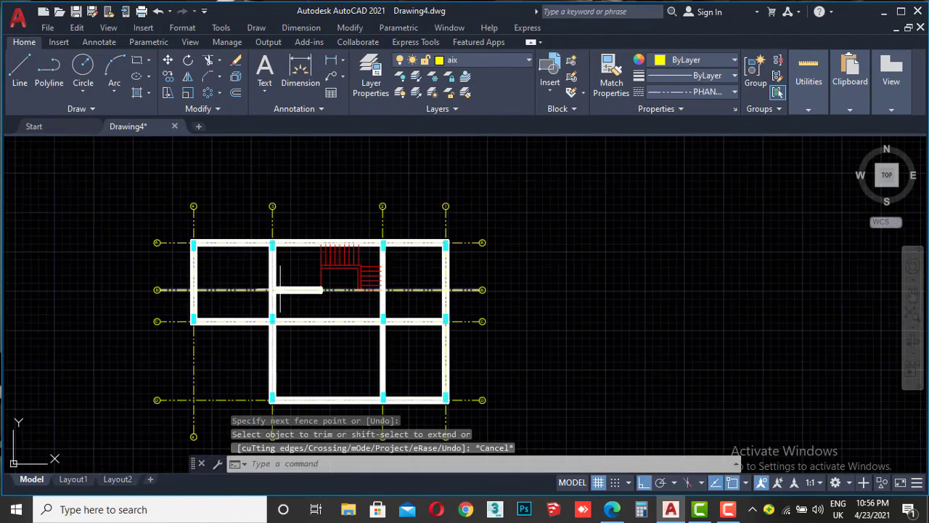
scroll(327, 298, up, 3)
scroll(484, 311, up, 2)
scroll(436, 349, down, 3)
scroll(436, 342, up, 3)
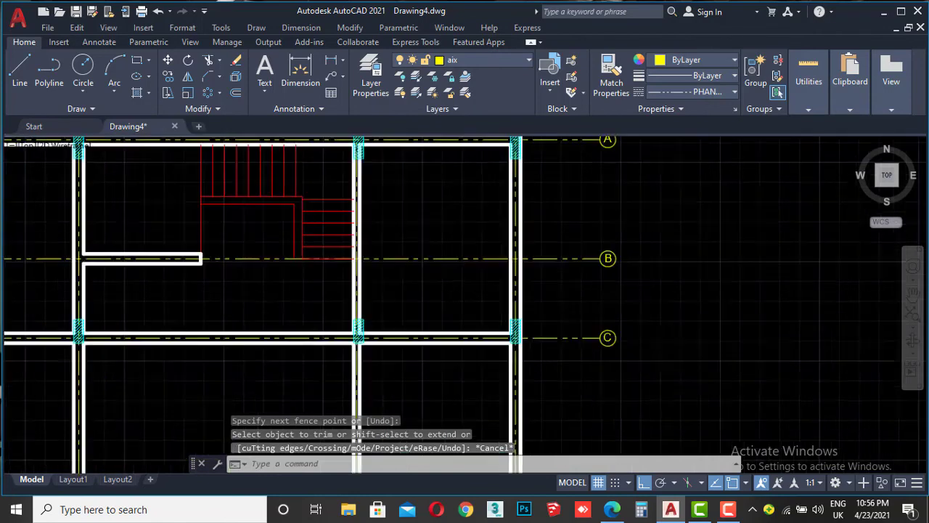
scroll(484, 327, up, 4)
scroll(277, 319, down, 4)
scroll(254, 326, up, 5)
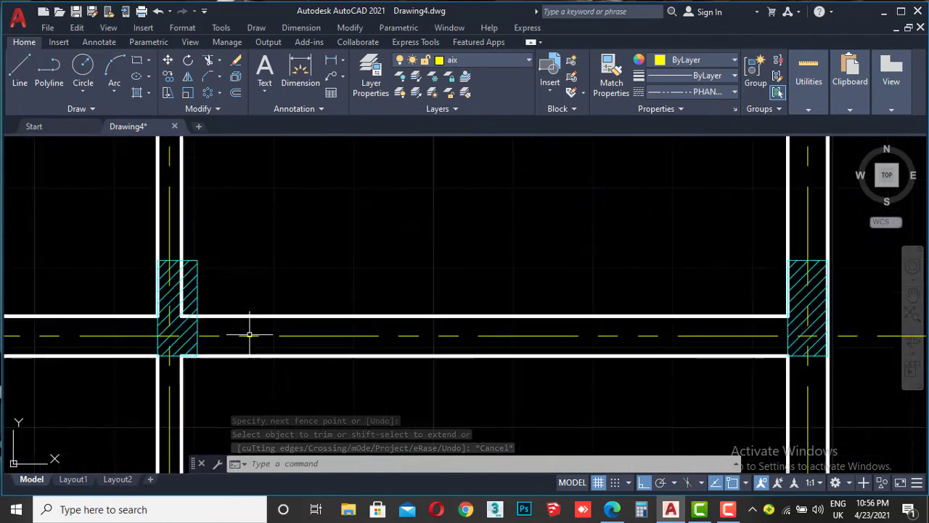
scroll(244, 319, up, 3)
scroll(254, 301, up, 2)
text(TR)
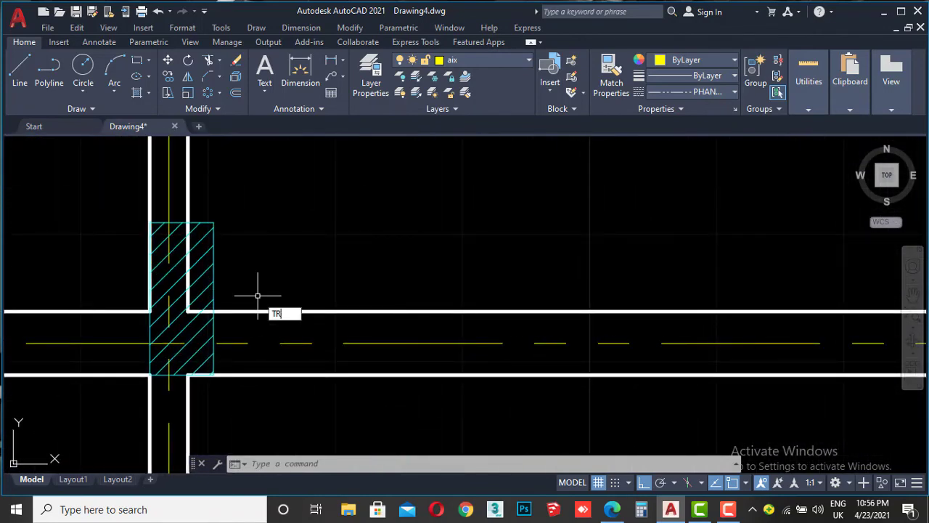
Trim the wall lines back inside each of the three hatched columns.
key(Return)
scroll(257, 296, up, 5)
scroll(260, 295, down, 2)
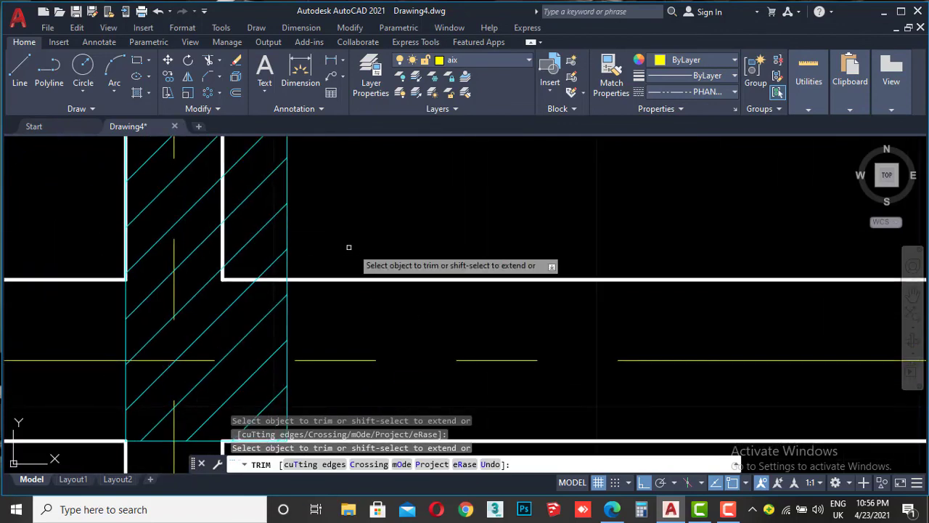
middle_drag(255, 182, 269, 266)
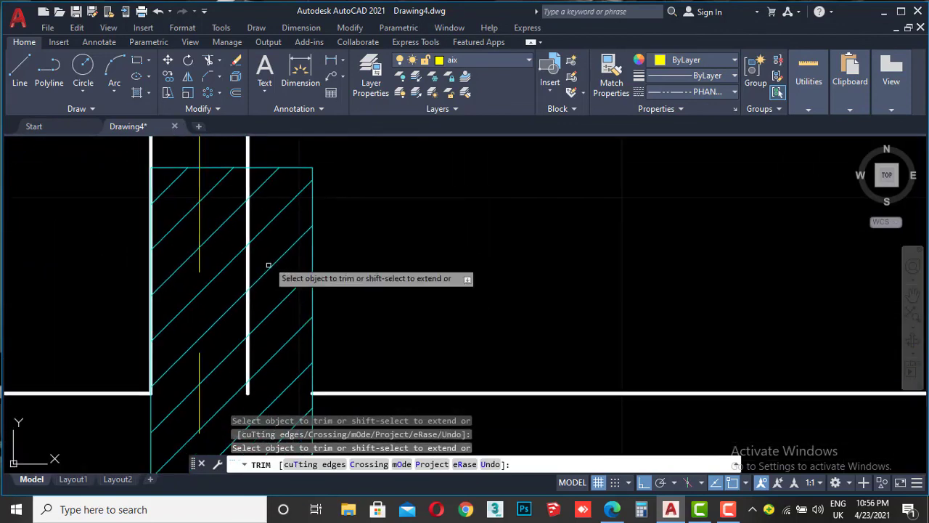
scroll(251, 193, down, 5)
scroll(304, 212, down, 3)
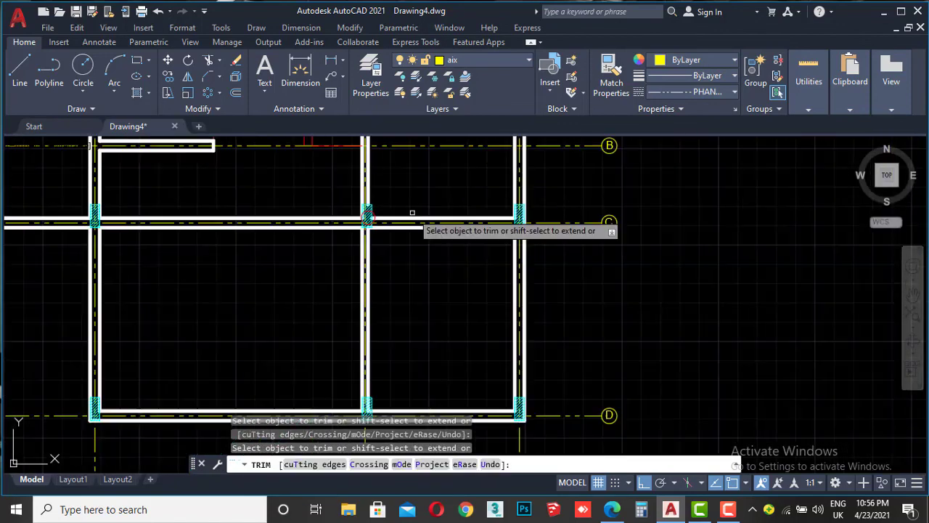
mouse_move(193, 332)
middle_down()
mouse_move(439, 346)
mouse_move(444, 413)
middle_up()
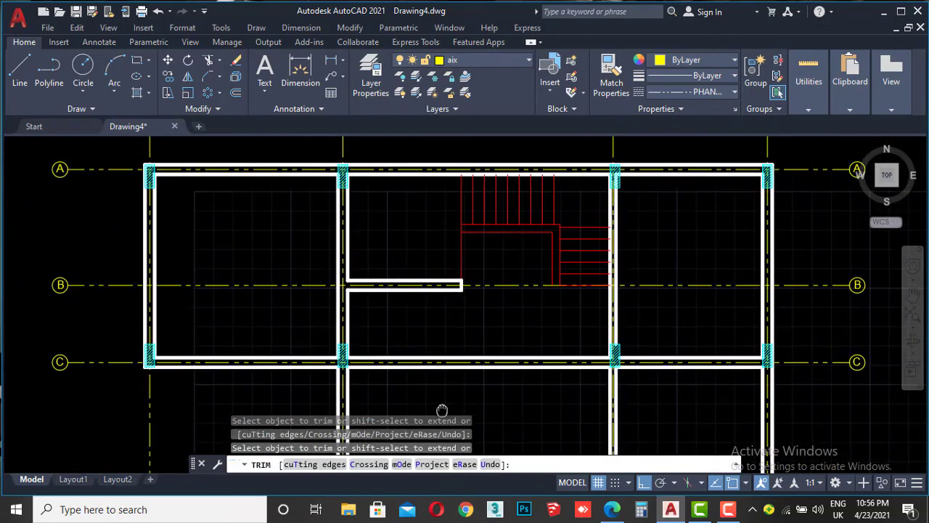
scroll(607, 218, up, 5)
scroll(572, 201, up, 3)
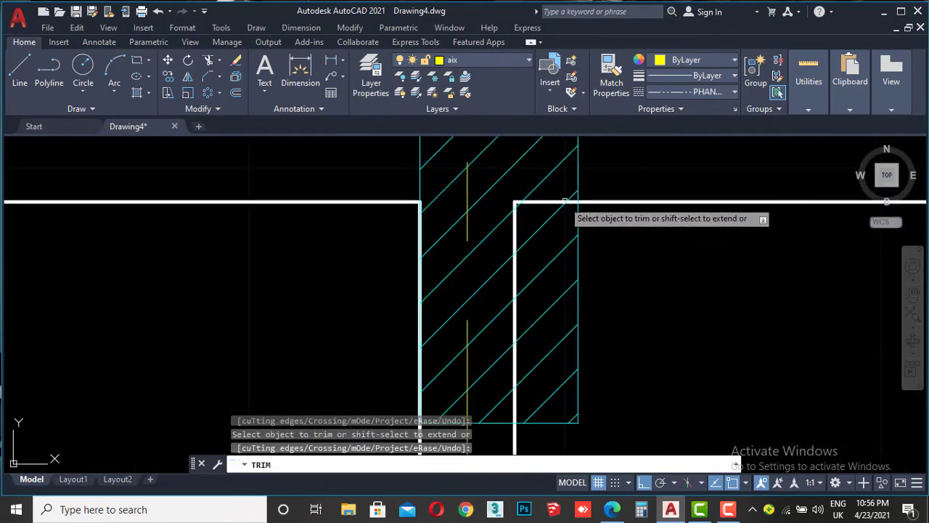
scroll(572, 201, up, 2)
click(582, 198)
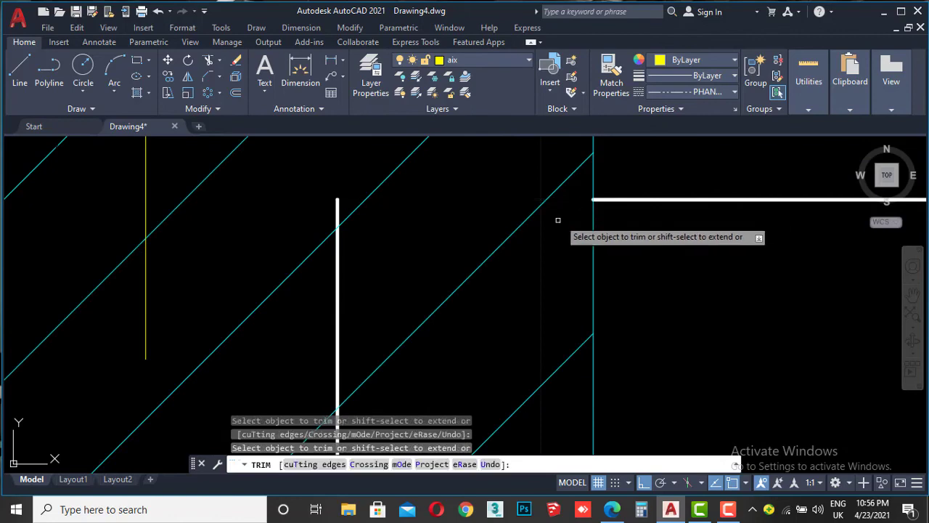
scroll(556, 213, down, 3)
middle_drag(535, 281, 483, 307)
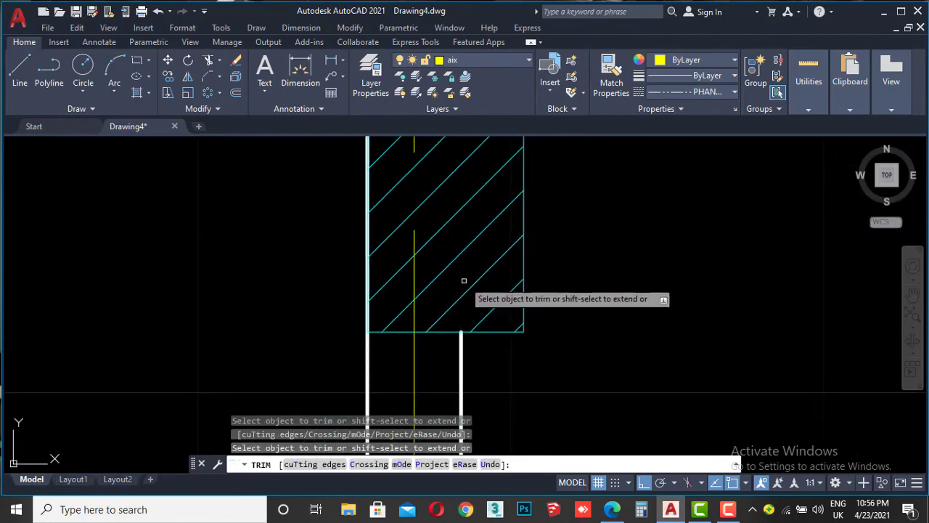
scroll(463, 278, down, 3)
mouse_move(627, 315)
middle_down()
mouse_move(530, 245)
mouse_move(559, 216)
mouse_move(547, 160)
middle_up()
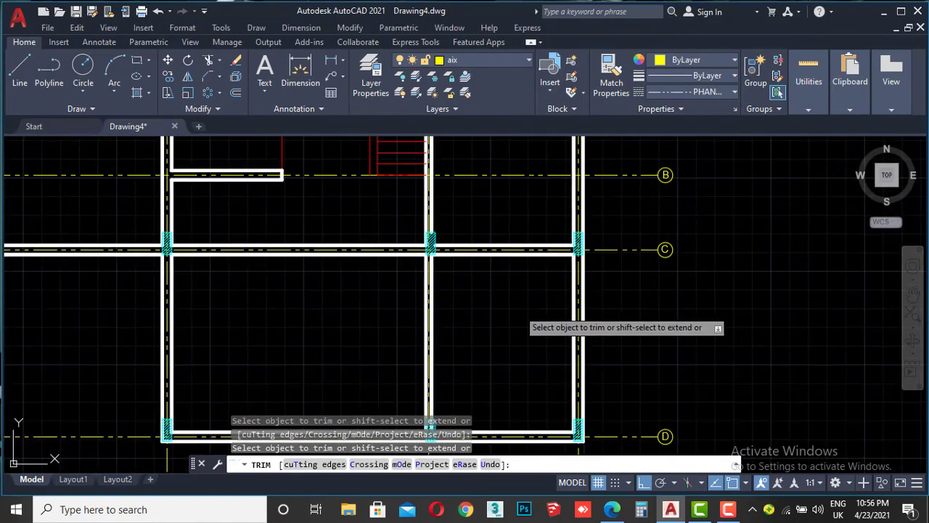
middle_drag(518, 306, 510, 284)
scroll(460, 336, up, 3)
scroll(438, 338, up, 5)
scroll(438, 339, up, 4)
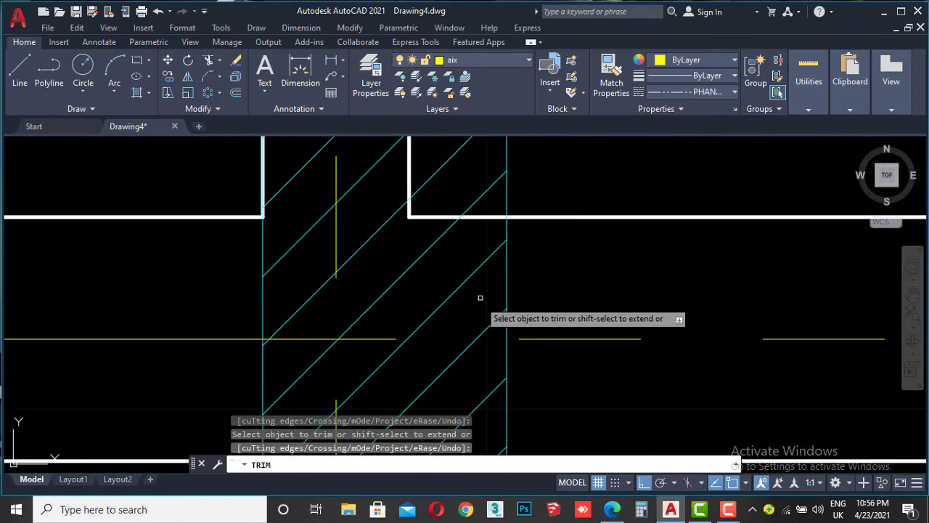
click(498, 214)
scroll(472, 236, down, 5)
middle_drag(472, 236, 469, 261)
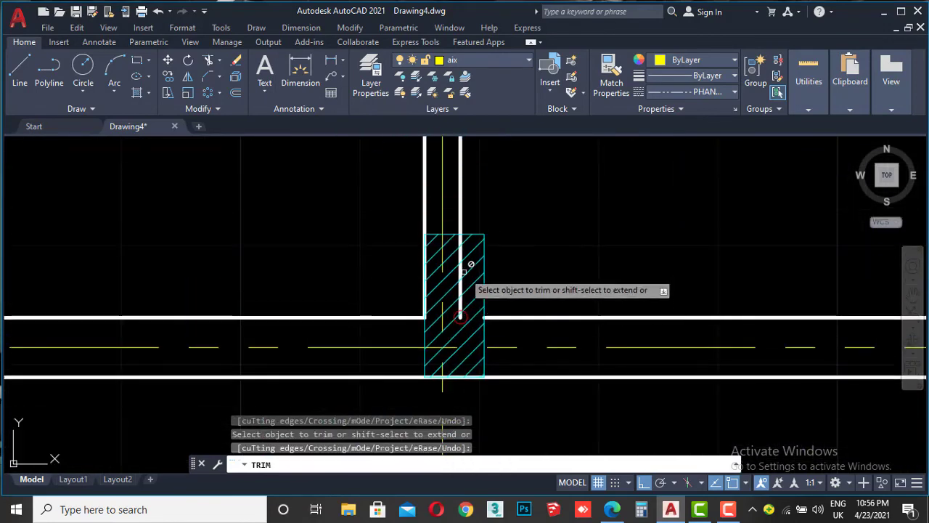
scroll(465, 250, up, 4)
click(456, 232)
key(Escape)
Zoom out to the whole floor plan and bring up final plan.pdf in Edge.
scroll(545, 214, down, 5)
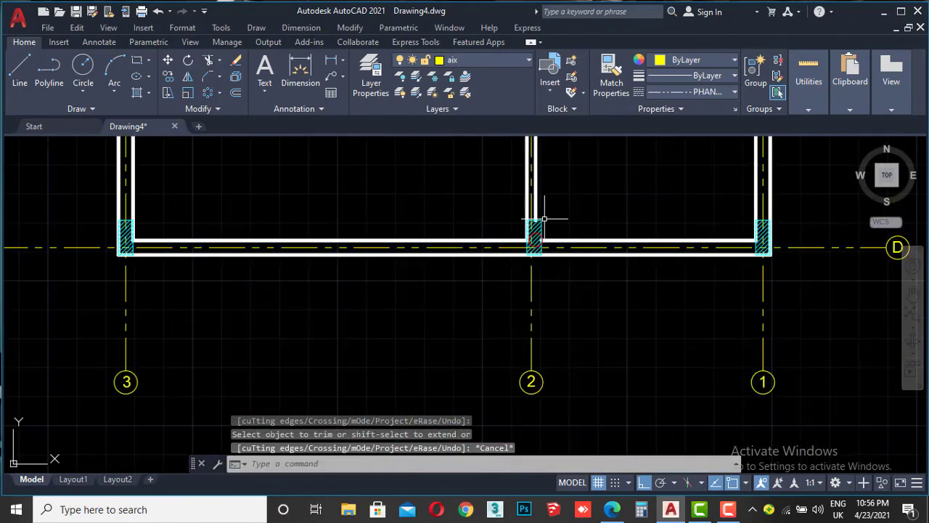
scroll(566, 264, down, 2)
scroll(548, 286, down, 2)
middle_drag(547, 285, 531, 340)
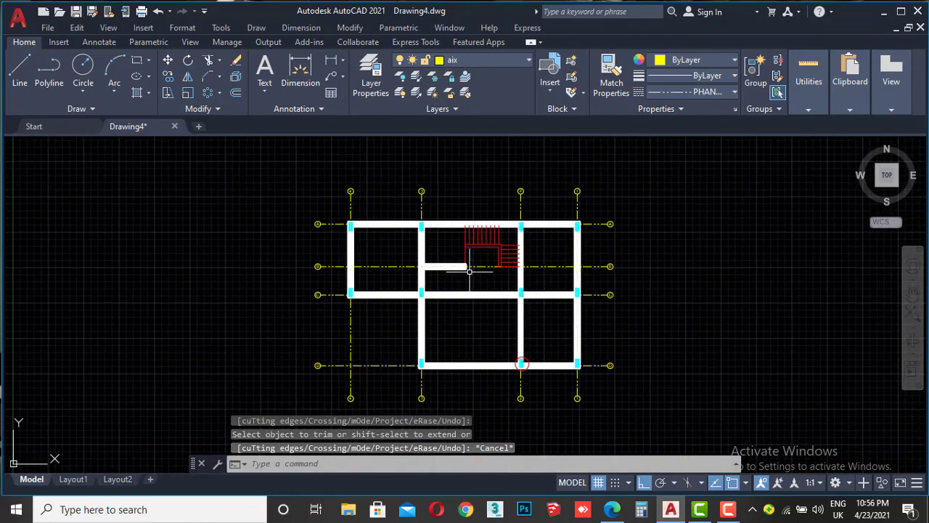
scroll(469, 270, up, 4)
scroll(469, 268, down, 4)
scroll(486, 258, down, 1)
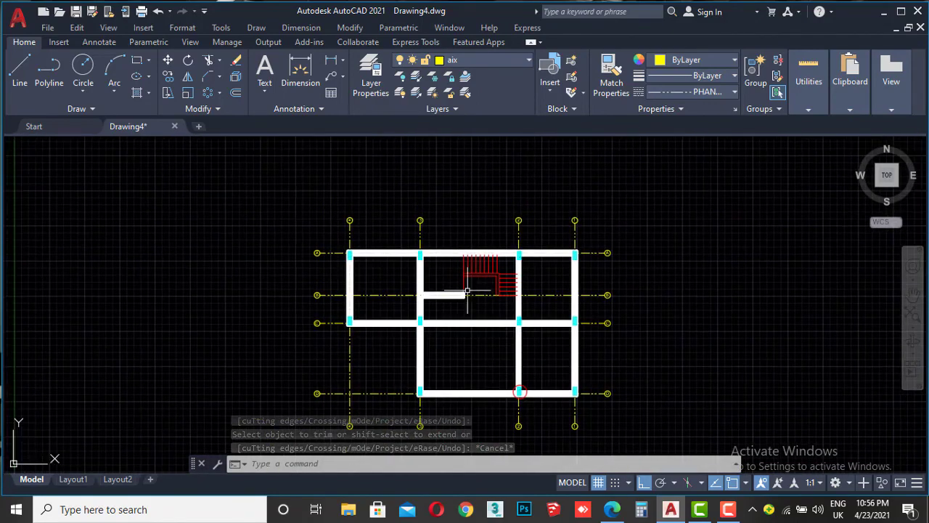
scroll(498, 252, up, 3)
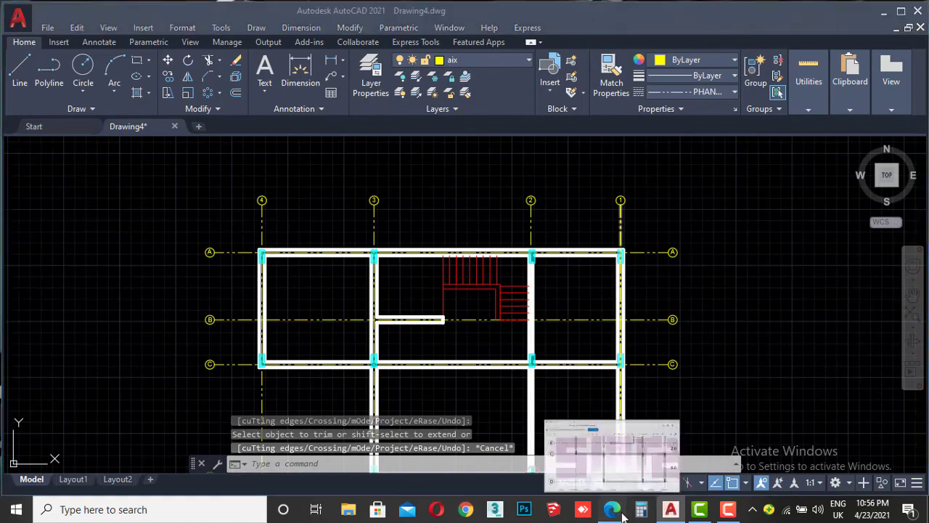
click(613, 456)
Scroll up to the gridlines at the top of final plan.pdf, then return to Drawing4 in AutoCAD.
scroll(629, 253, up, 4)
scroll(630, 253, up, 1)
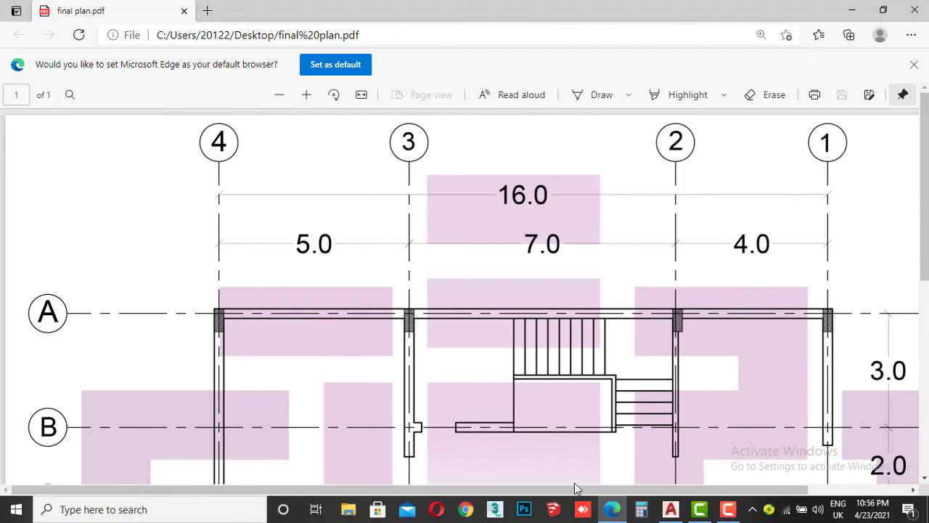
click(612, 509)
scroll(437, 273, down, 2)
text(D)
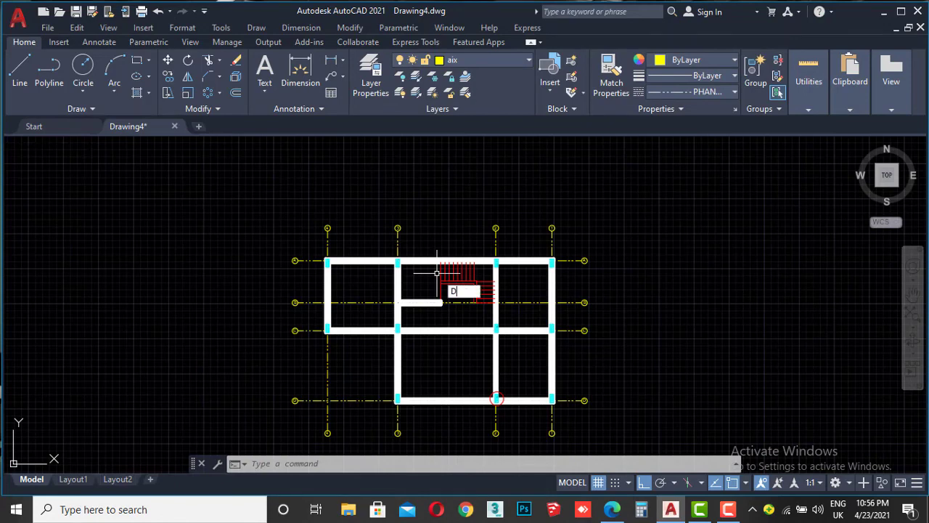
In the Standard dimension style, suppress the extension line and switch arrowheads to oblique ticks.
key(Return)
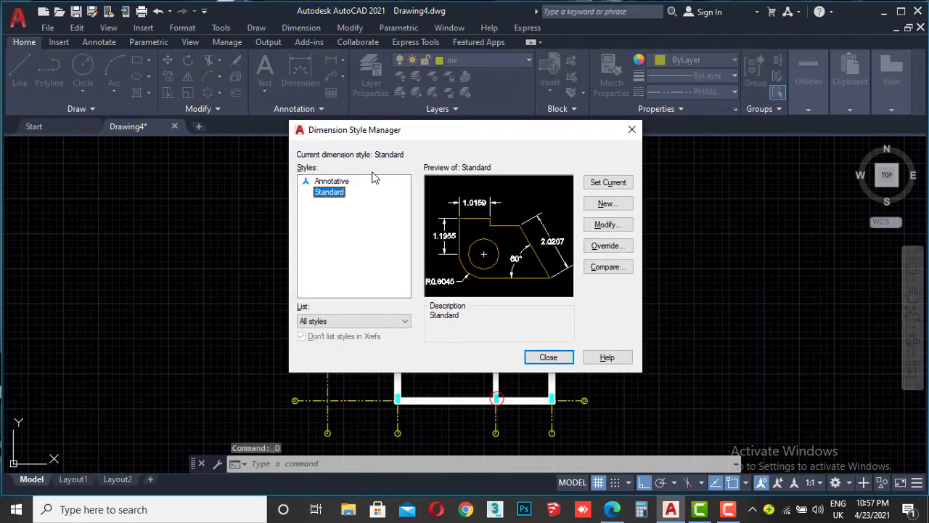
click(609, 225)
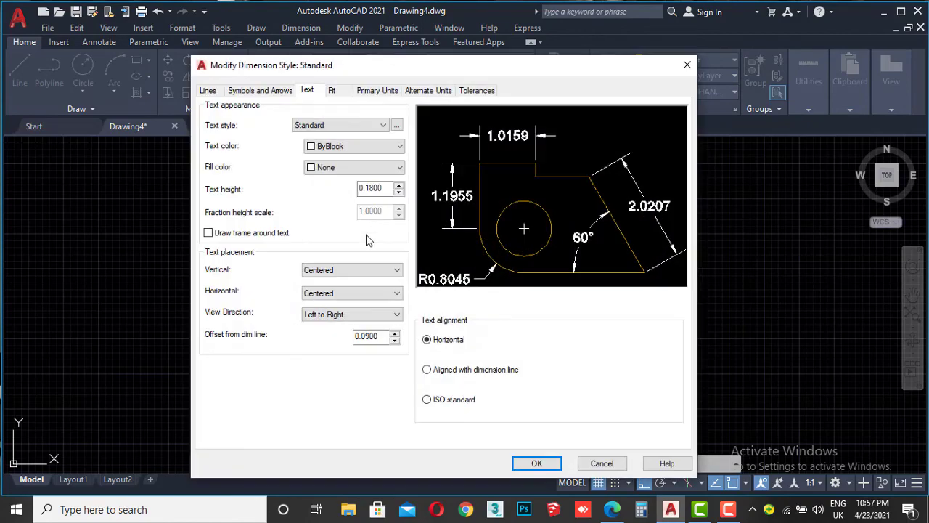
click(208, 90)
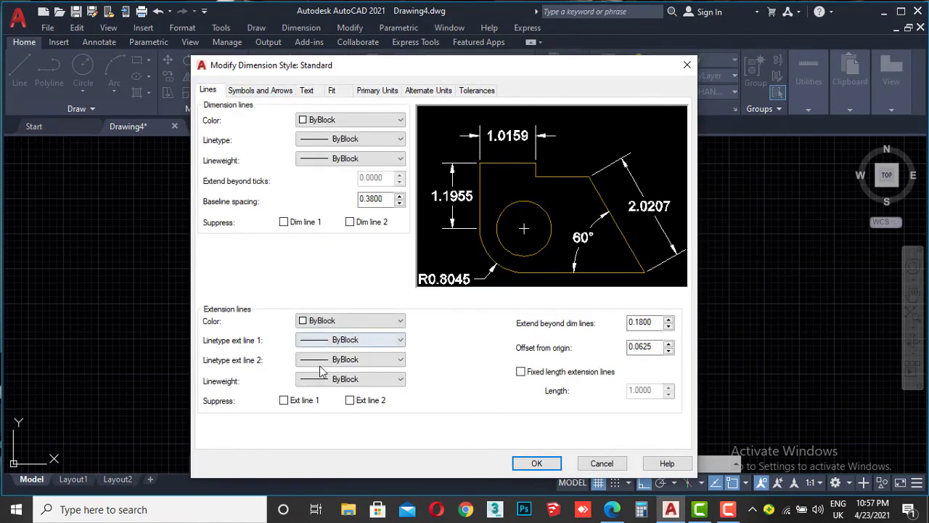
click(286, 402)
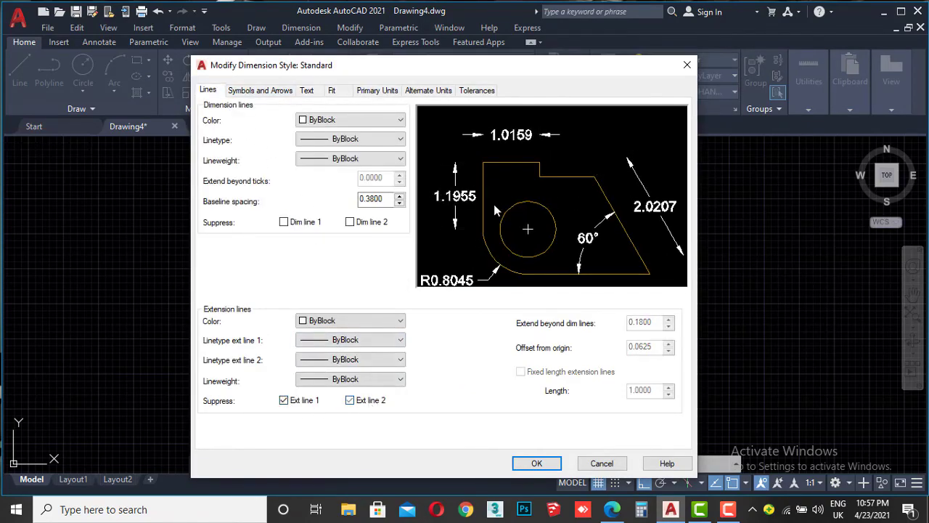
click(262, 89)
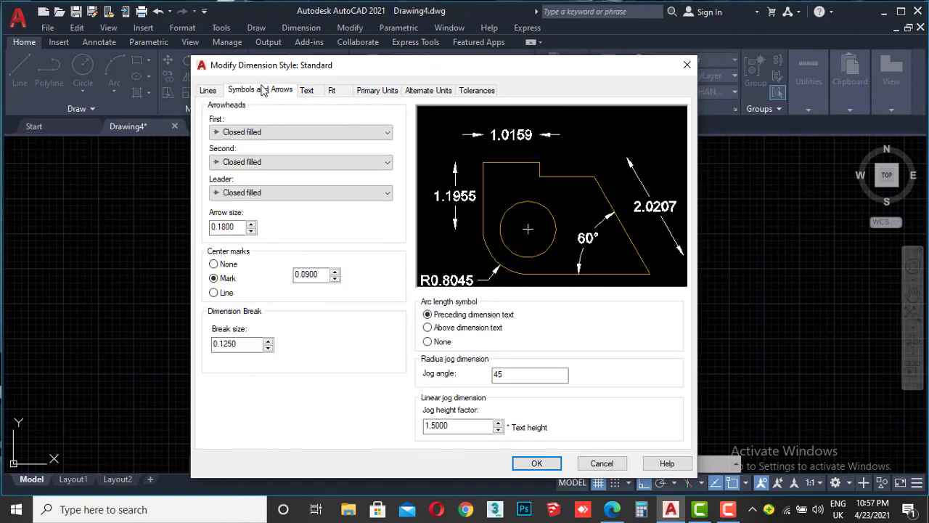
click(262, 135)
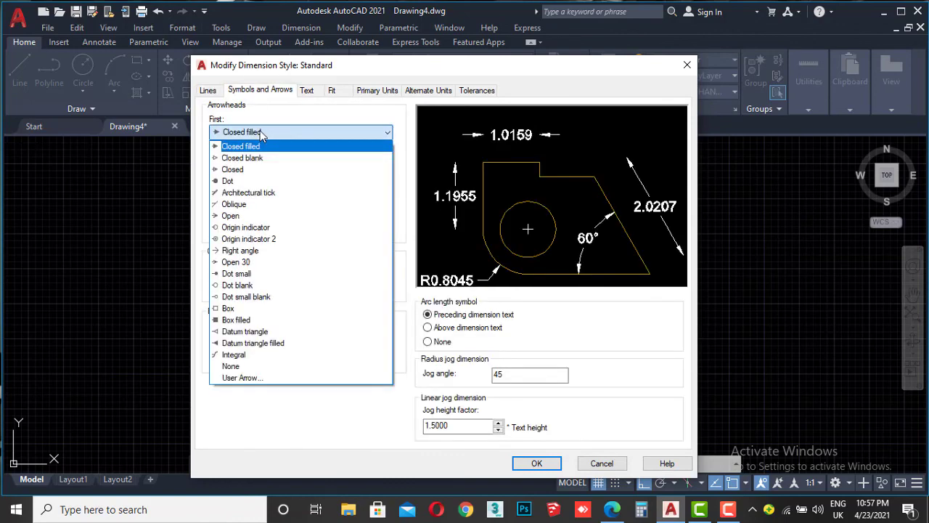
click(236, 204)
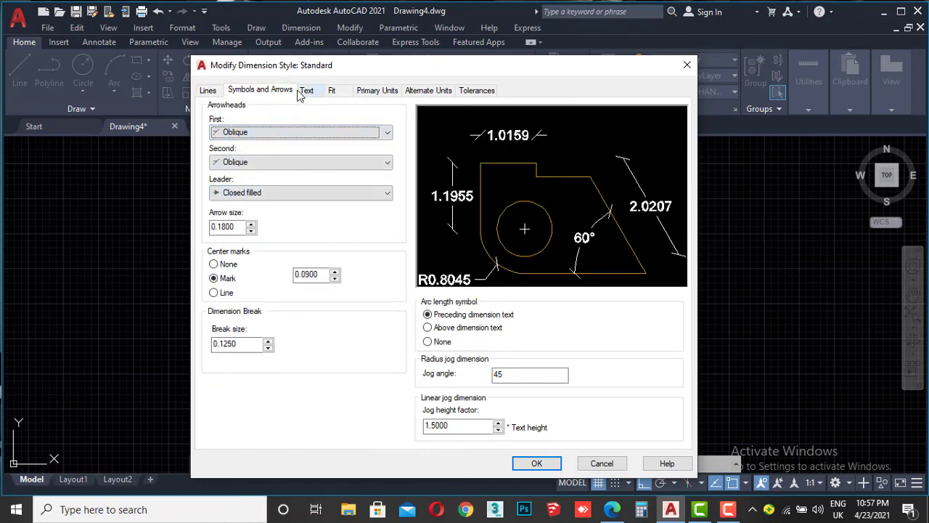
Set Standard style text height 1 and linear precision 0.0, then apply and close.
click(303, 93)
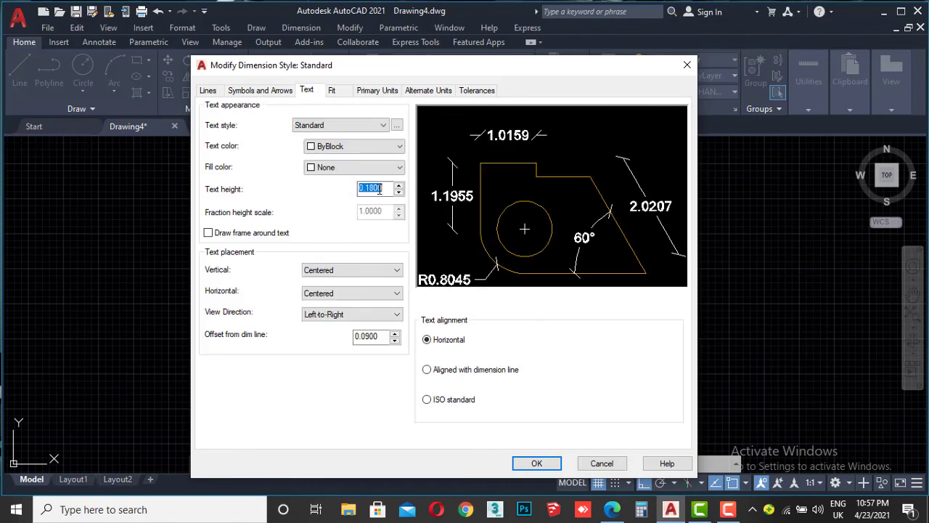
text(1)
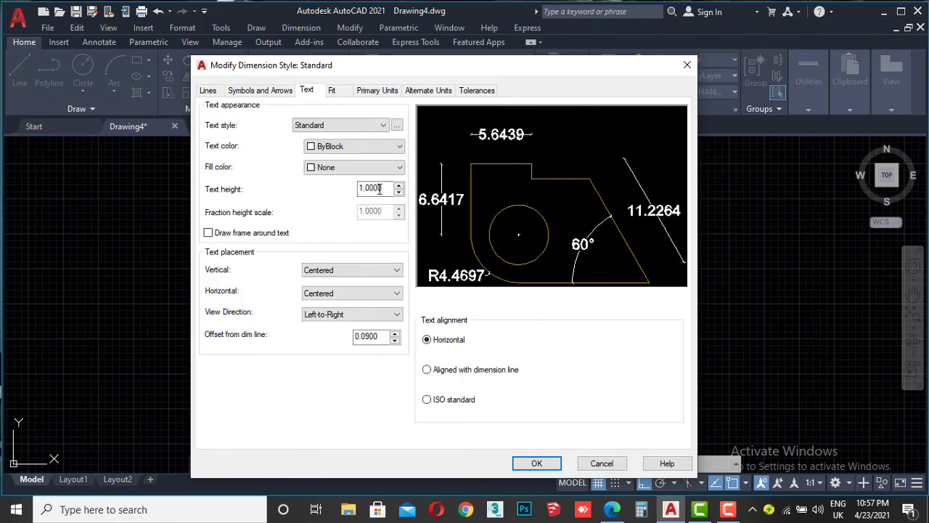
click(367, 93)
click(348, 140)
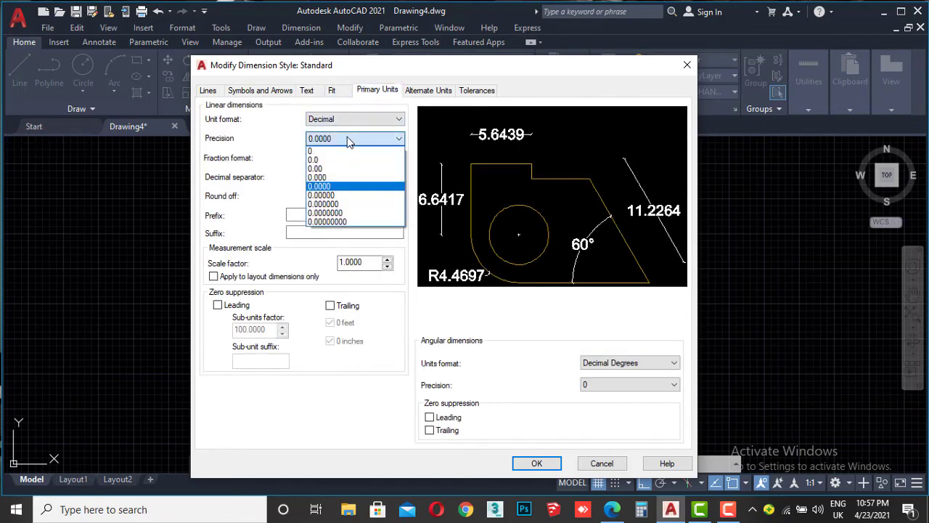
click(320, 161)
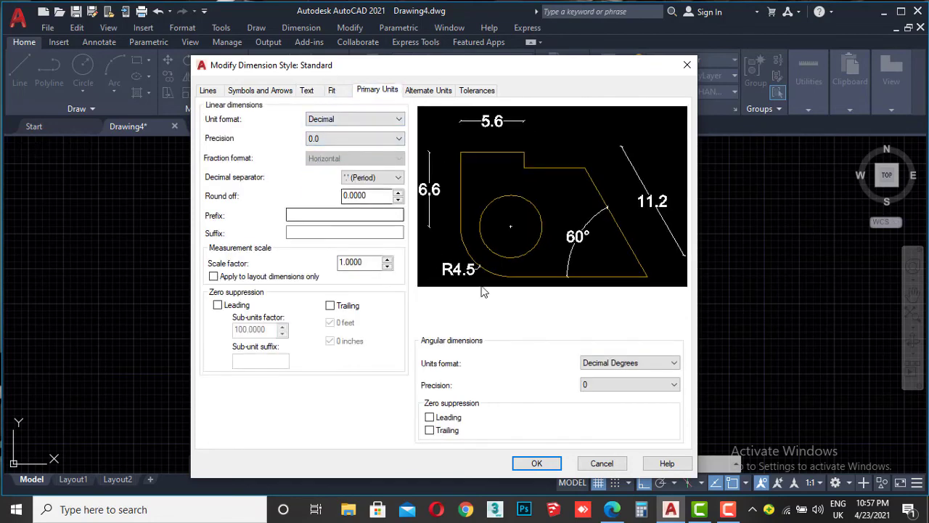
click(537, 463)
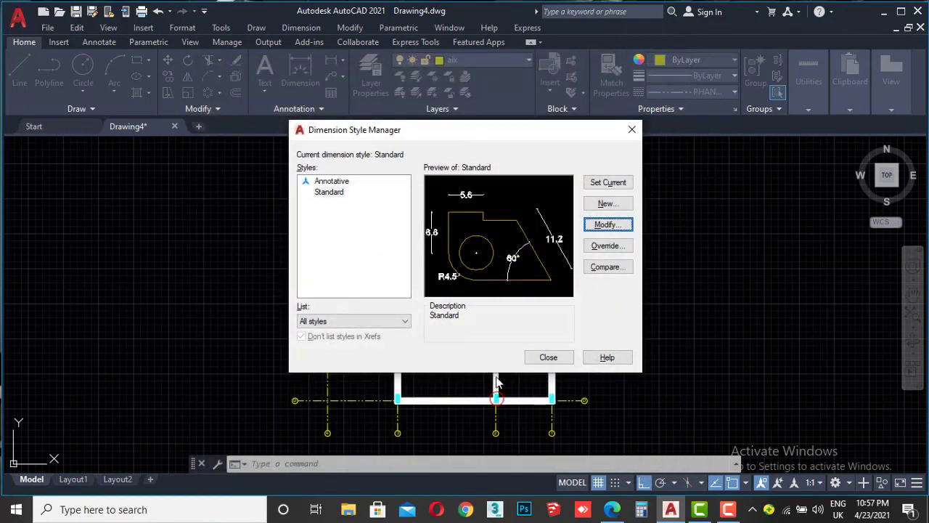
click(542, 363)
Pan the plan to show grid lines 1–4 and compare with the final plan PDF.
scroll(521, 255, up, 3)
middle_drag(498, 244, 611, 275)
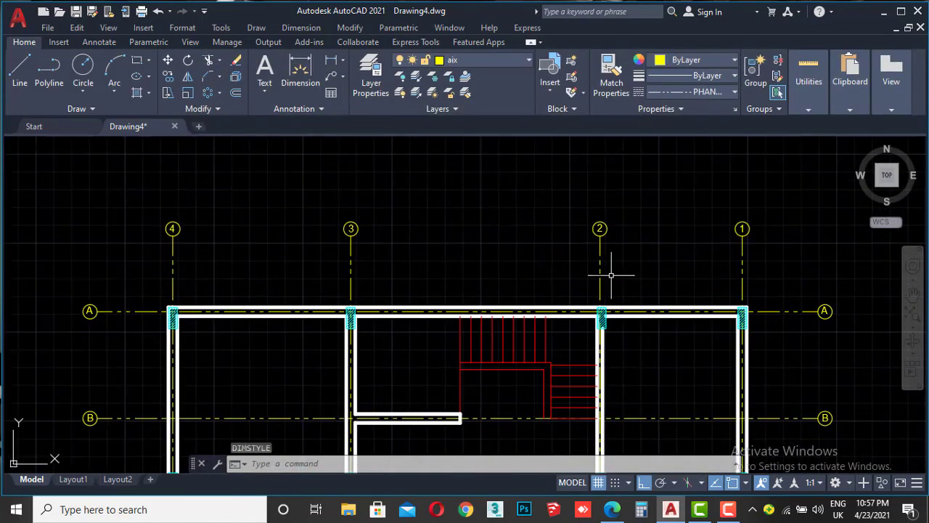
click(612, 509)
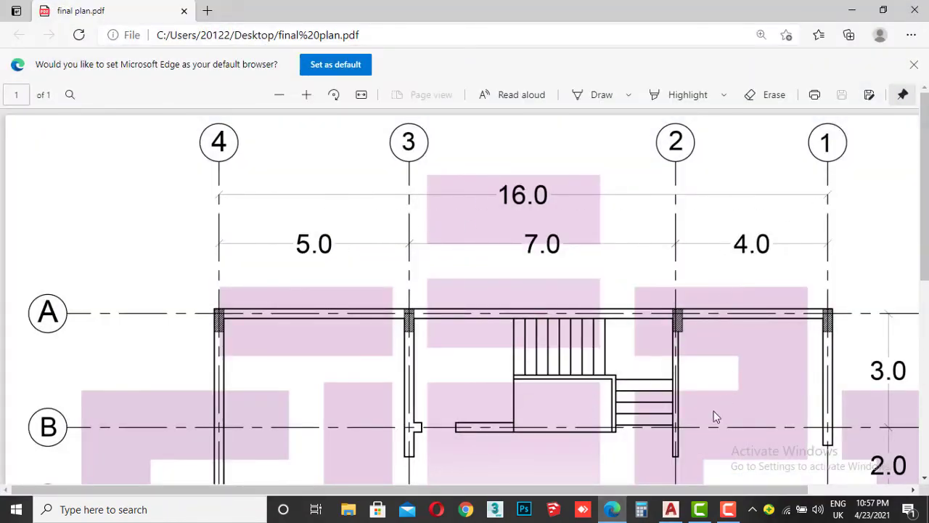
Dimension grid line 4 to grid line 1 as a 16.0 linear dimension above the plan, then select it.
click(621, 513)
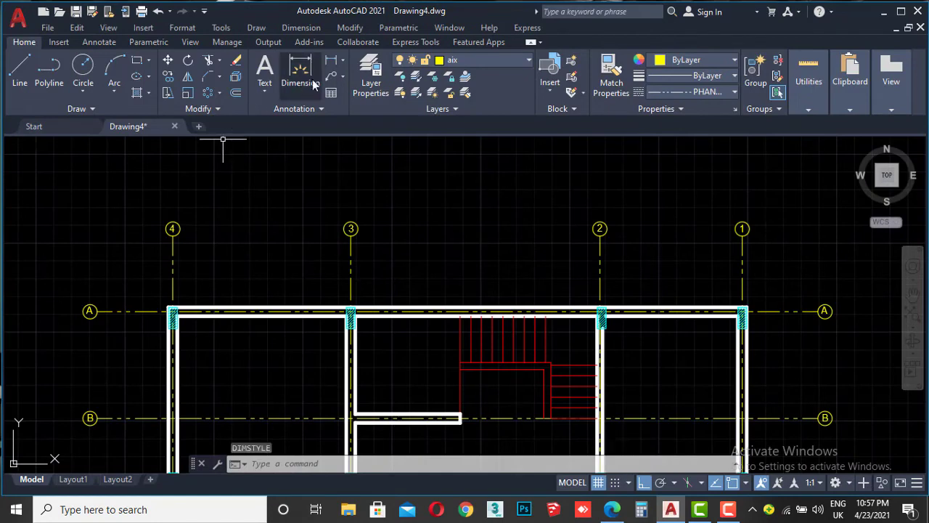
click(333, 63)
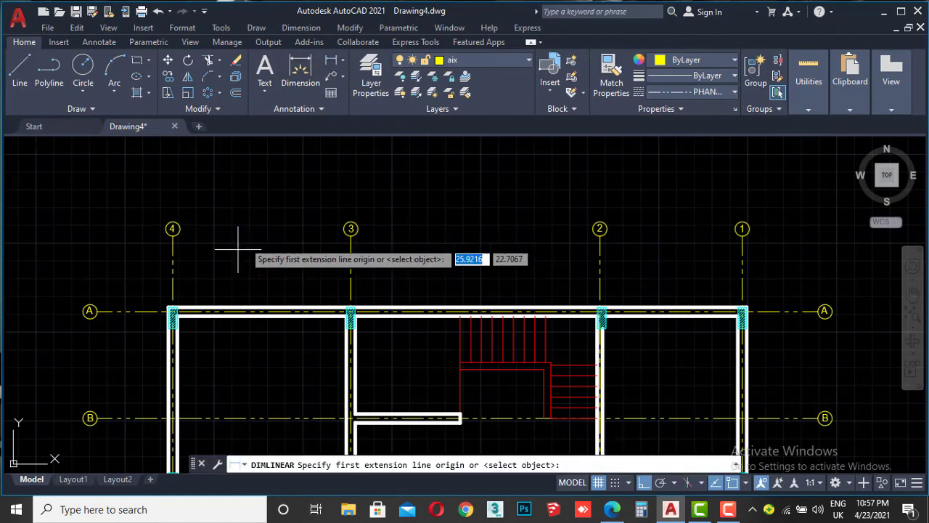
click(173, 249)
click(742, 249)
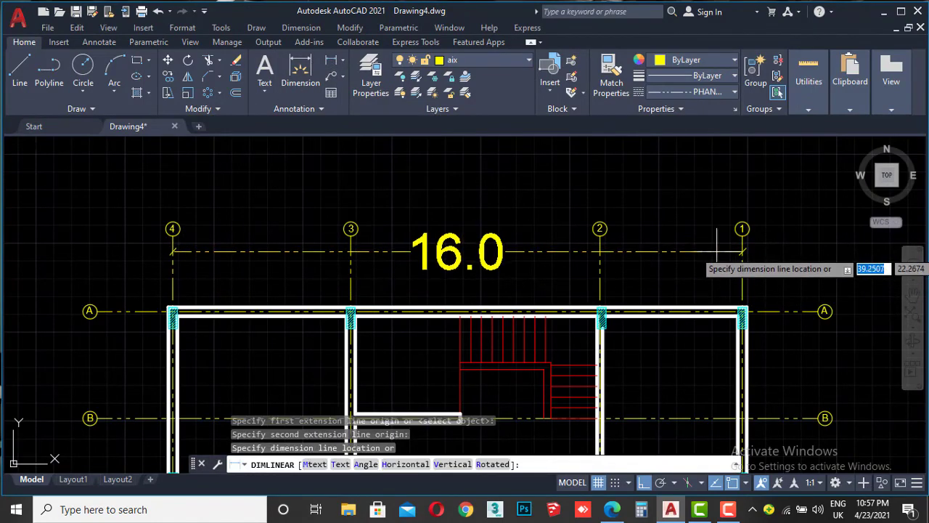
click(674, 250)
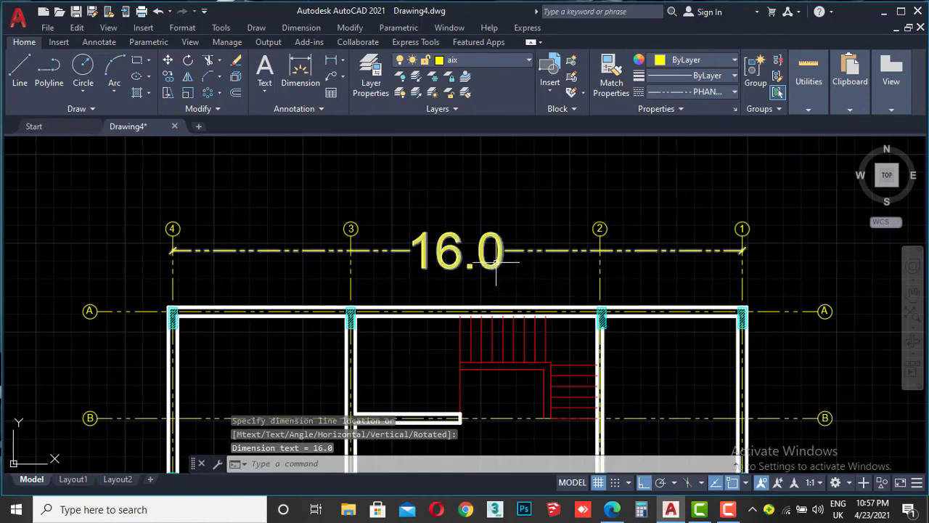
click(511, 212)
click(465, 265)
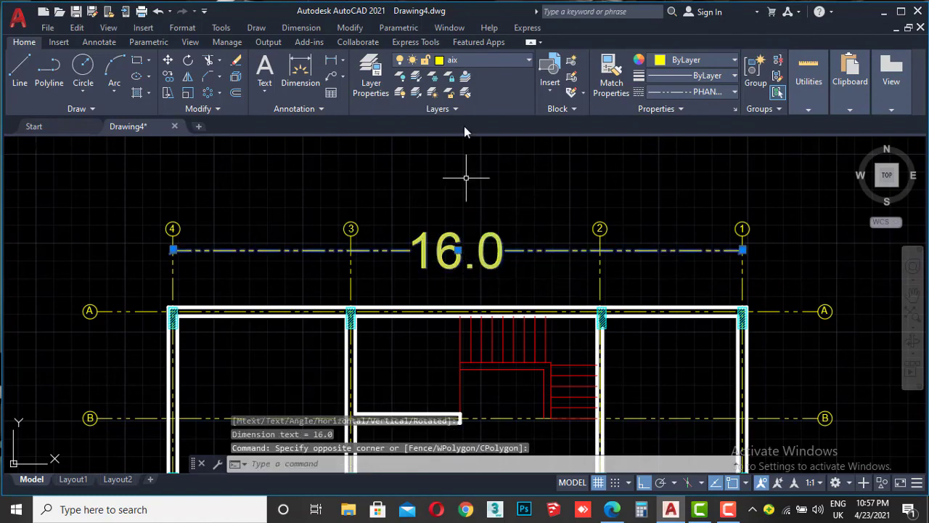
click(465, 66)
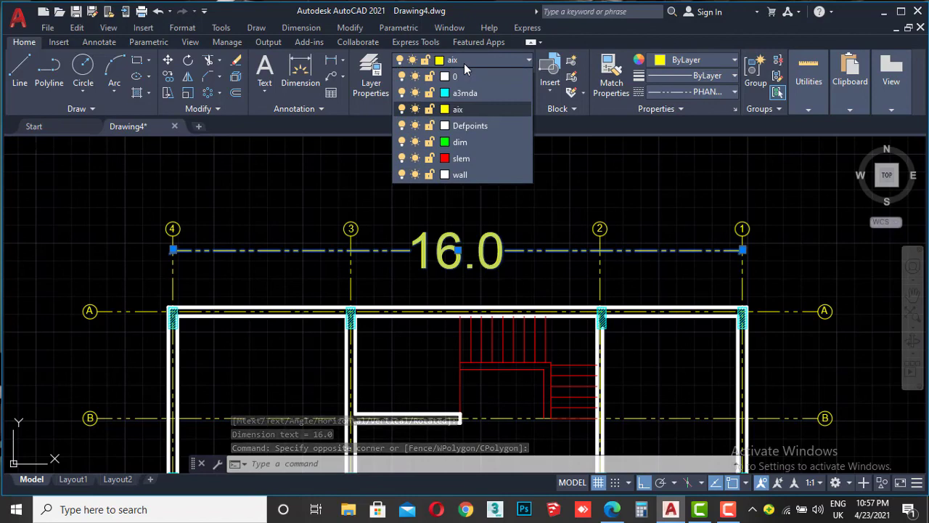
Create a new layer MASAT with magenta colour in Layer Properties.
click(464, 63)
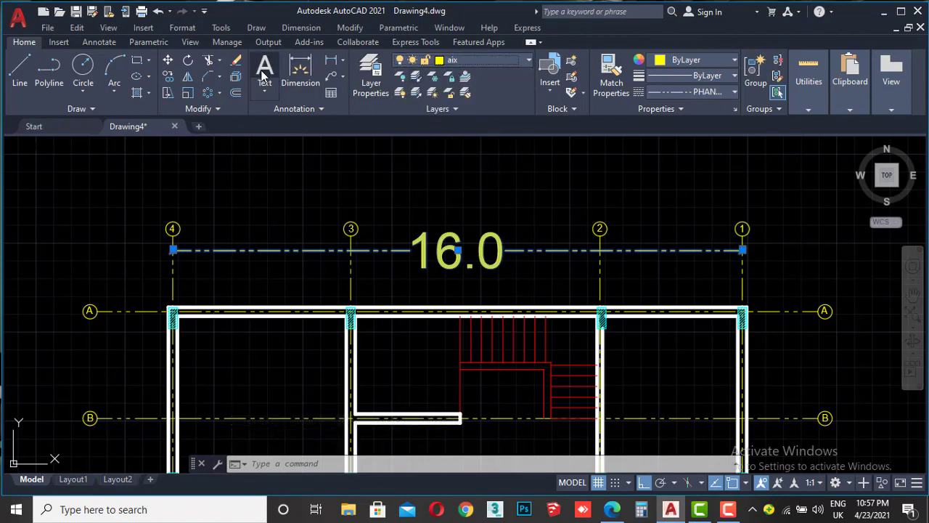
click(372, 73)
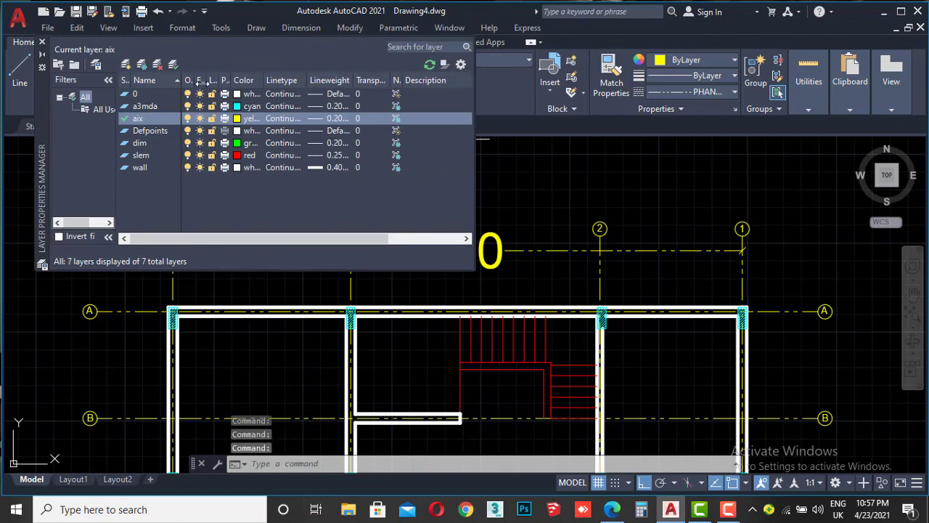
click(141, 65)
text(MASAT)
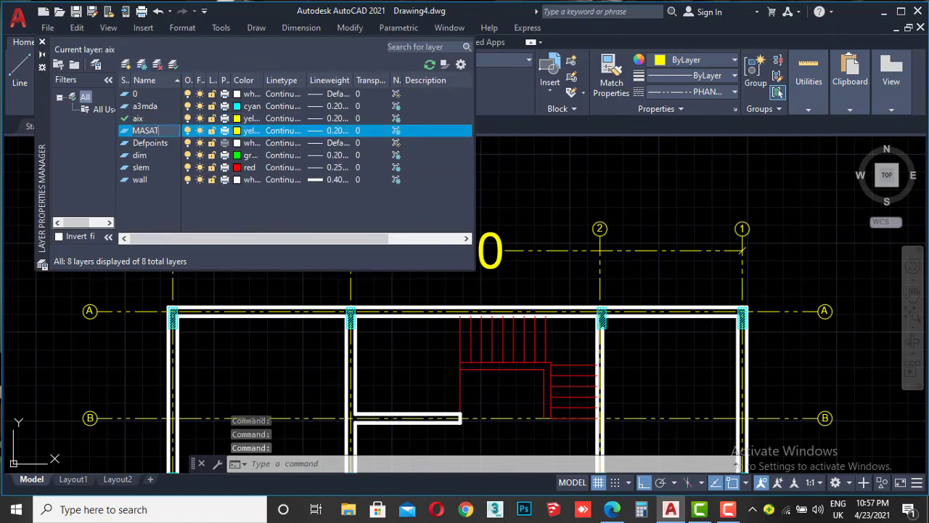
key(Return)
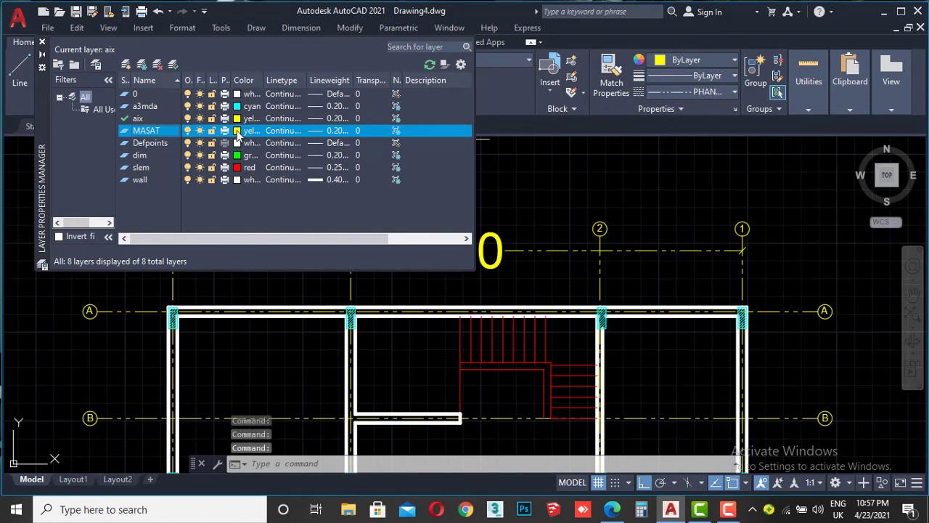
click(237, 132)
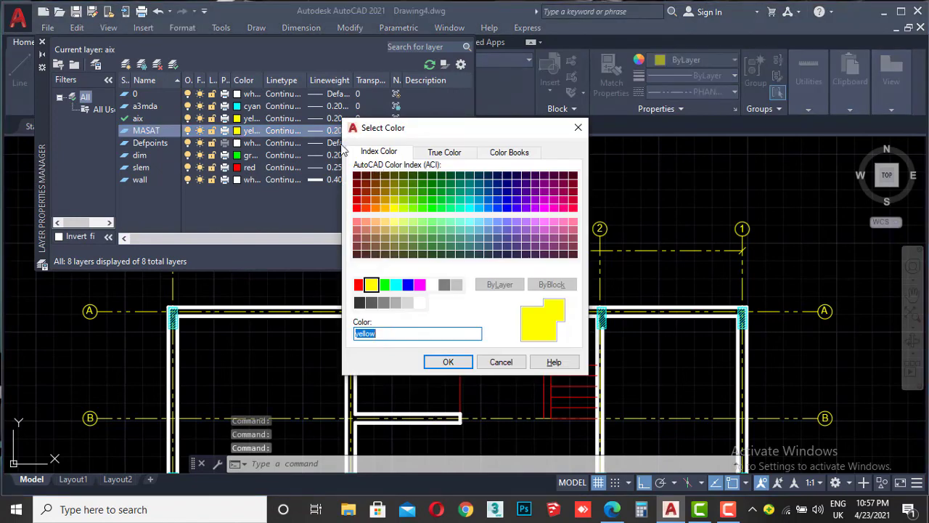
click(421, 286)
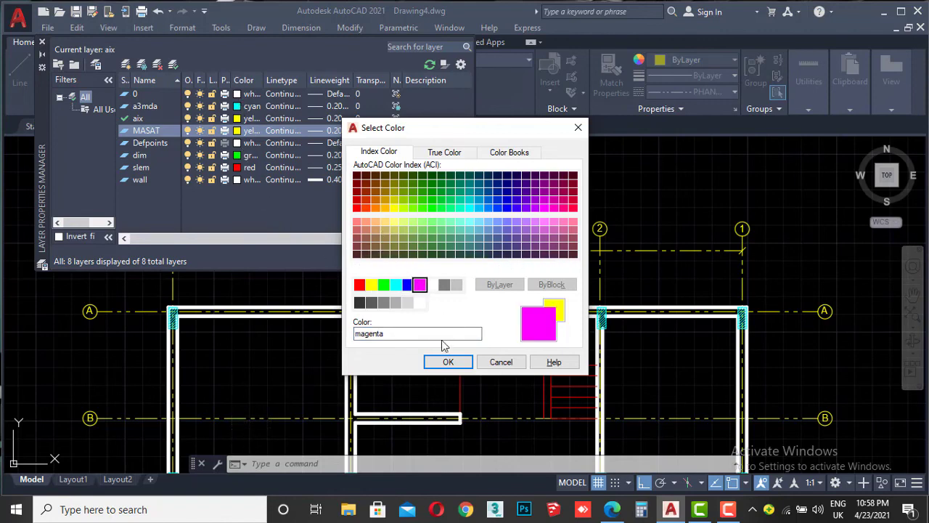
click(448, 362)
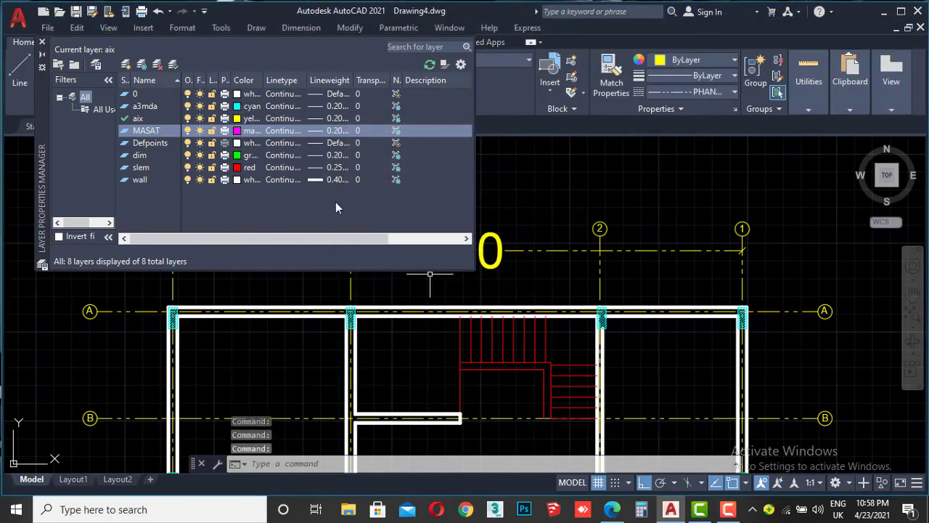
click(42, 44)
Move the 16.0 overall dimension onto the MASAT layer.
click(556, 227)
click(439, 287)
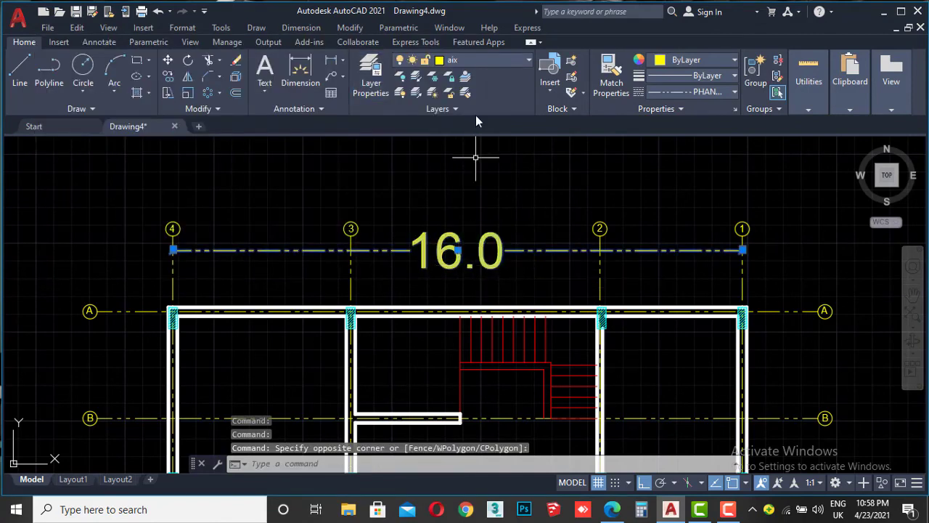
click(475, 59)
click(460, 157)
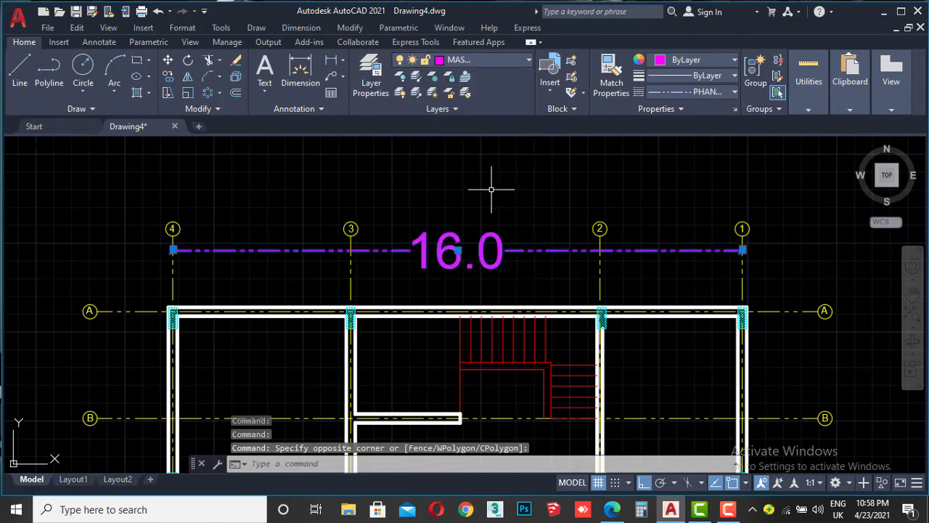
Reopen the Standard dimension style and apply its 0.3 text height, then close the manager.
key(Escape)
text(D)
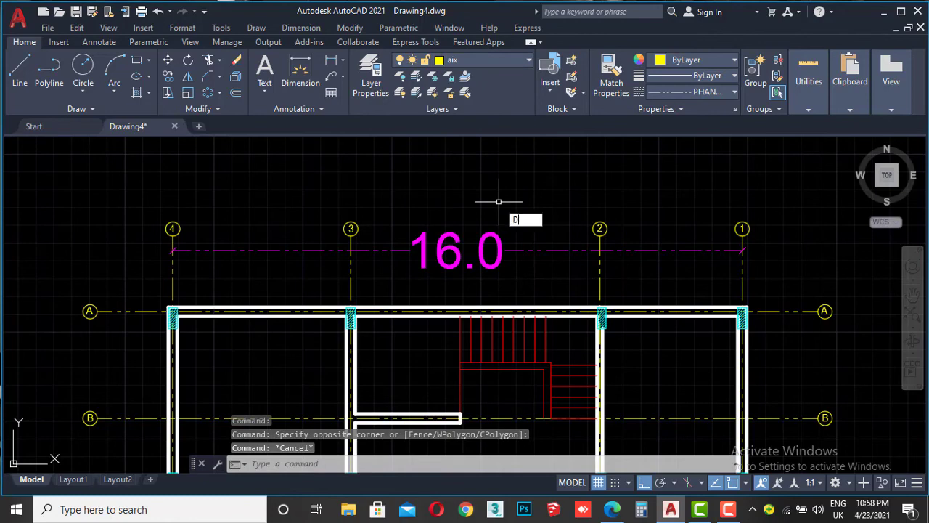
key(Return)
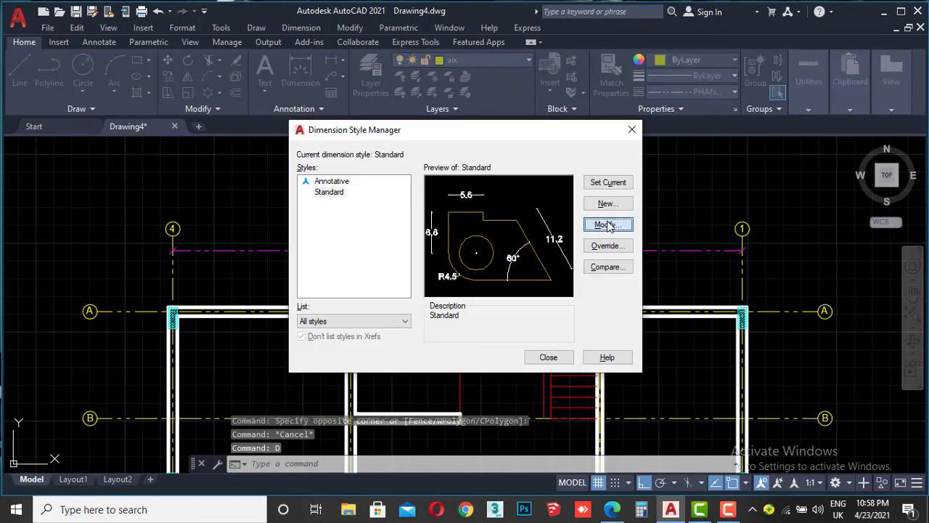
click(608, 225)
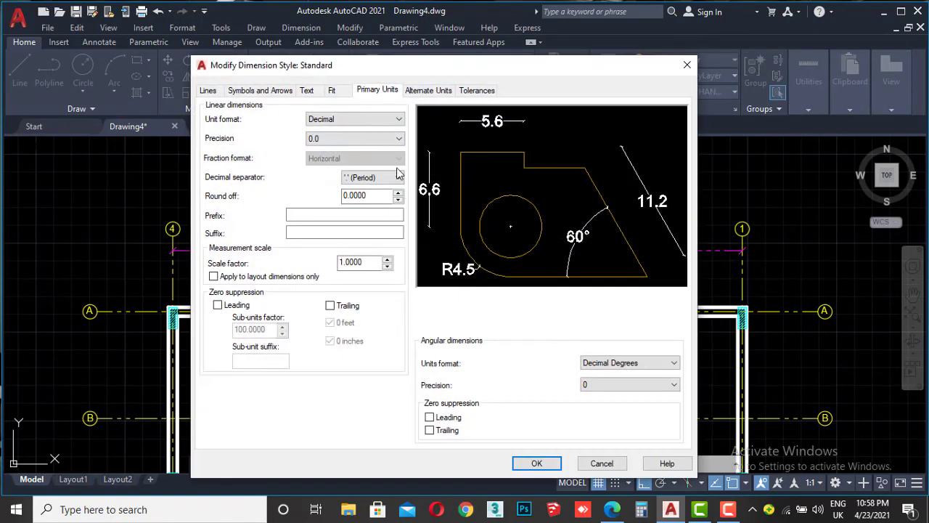
click(333, 92)
click(311, 91)
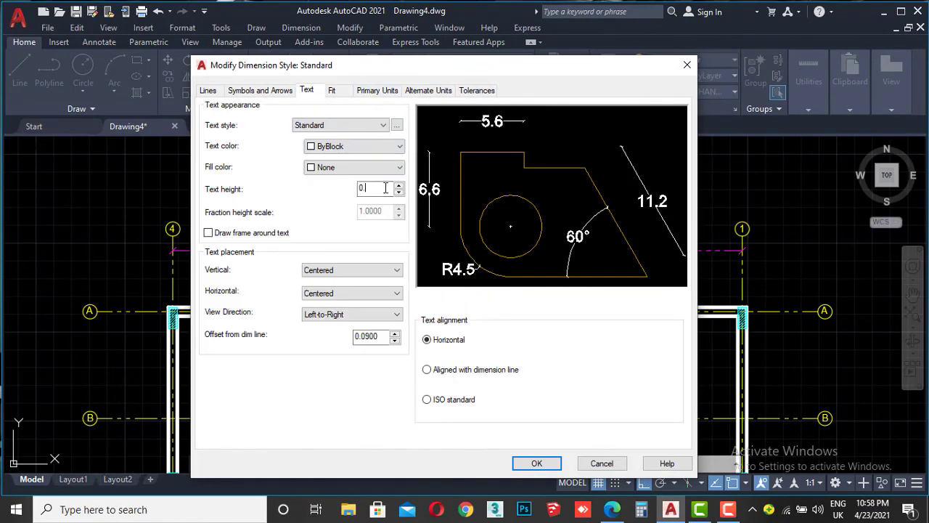
click(538, 464)
click(548, 357)
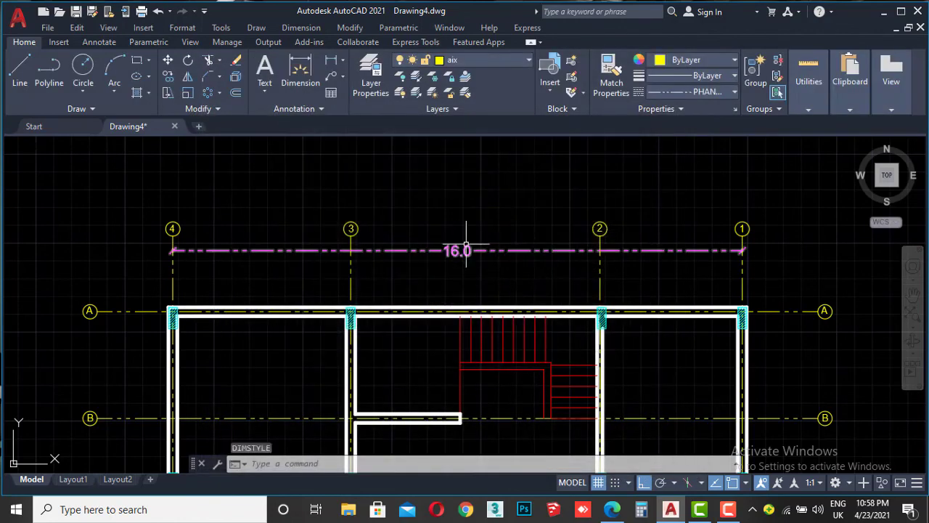
Set the 16.0 dimension's linetype to ByLayer so it draws solid.
scroll(469, 248, up, 2)
click(506, 226)
click(440, 271)
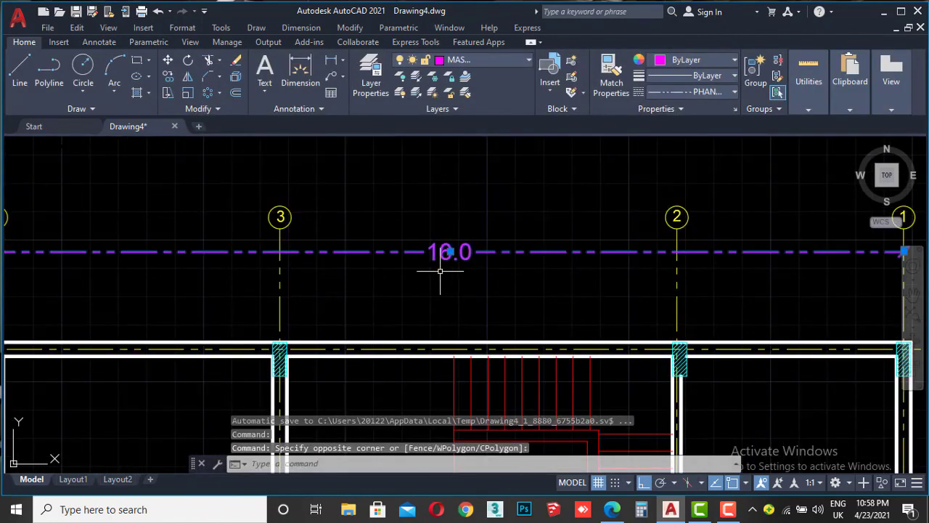
click(702, 92)
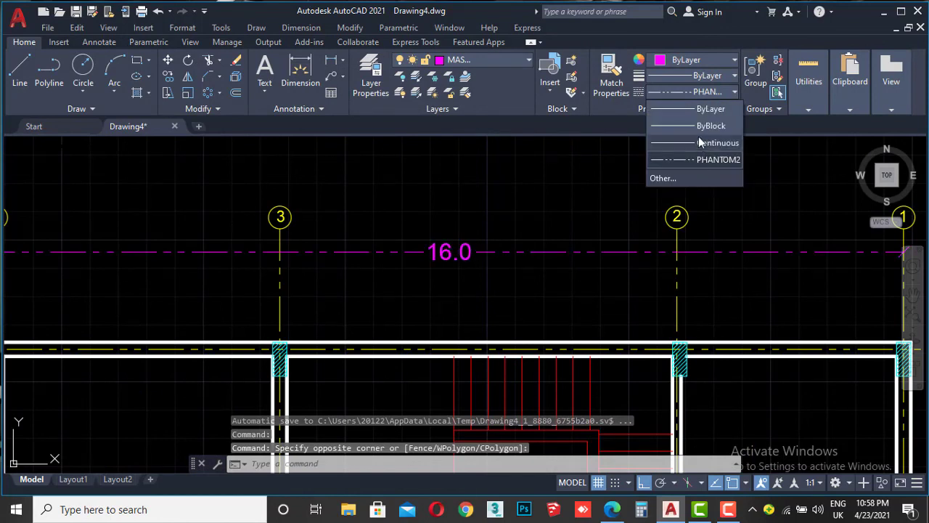
click(701, 109)
key(Escape)
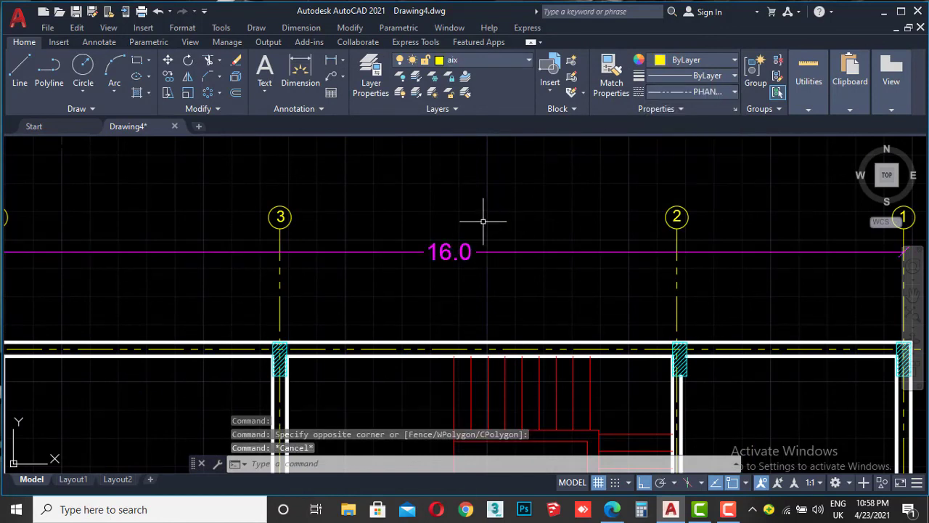
Try moving the 16.0 dimension higher, then undo the move.
click(483, 222)
click(460, 250)
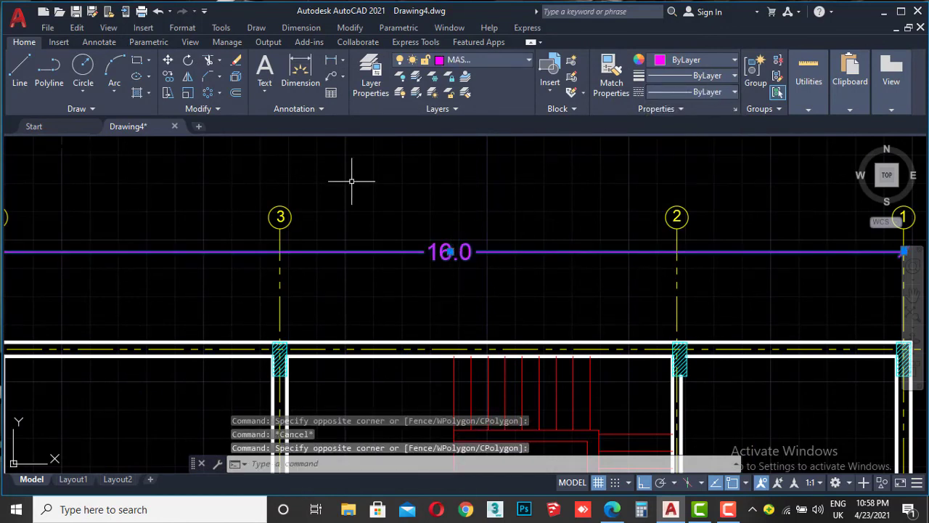
click(167, 60)
click(464, 252)
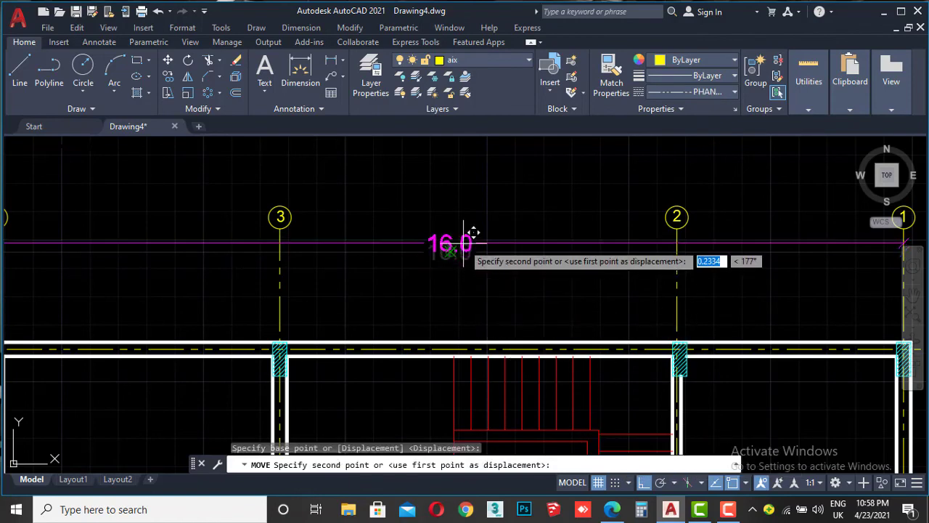
scroll(457, 236, up, 3)
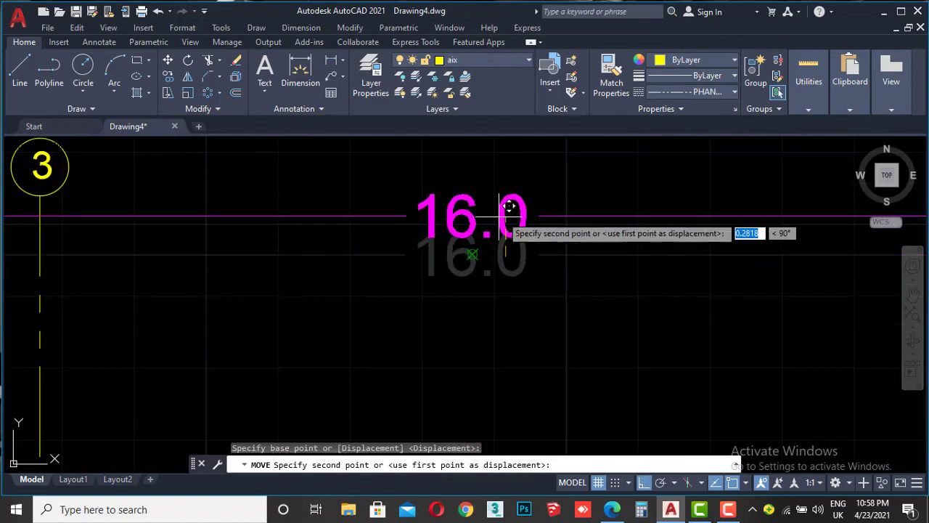
click(522, 194)
scroll(544, 271, down, 3)
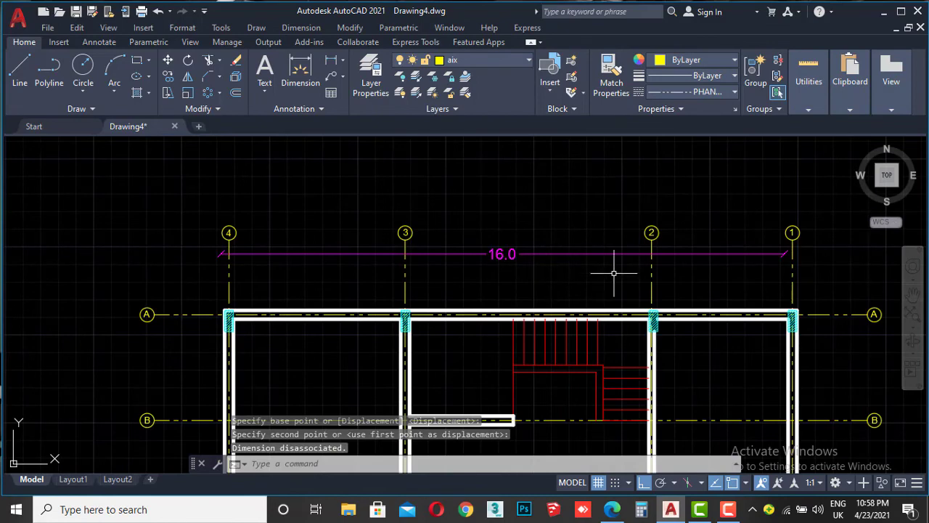
key(ctrl+z)
key(ctrl+z)
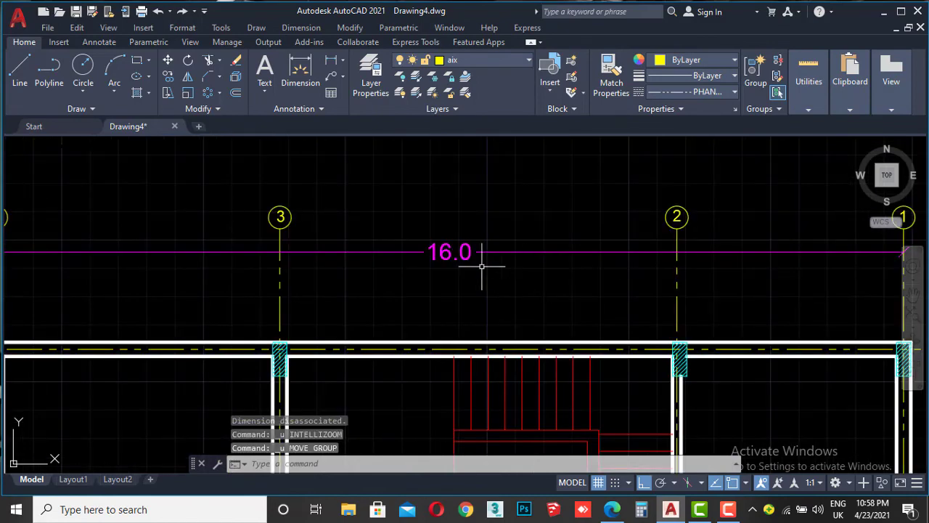
scroll(482, 266, down, 3)
scroll(486, 263, up, 2)
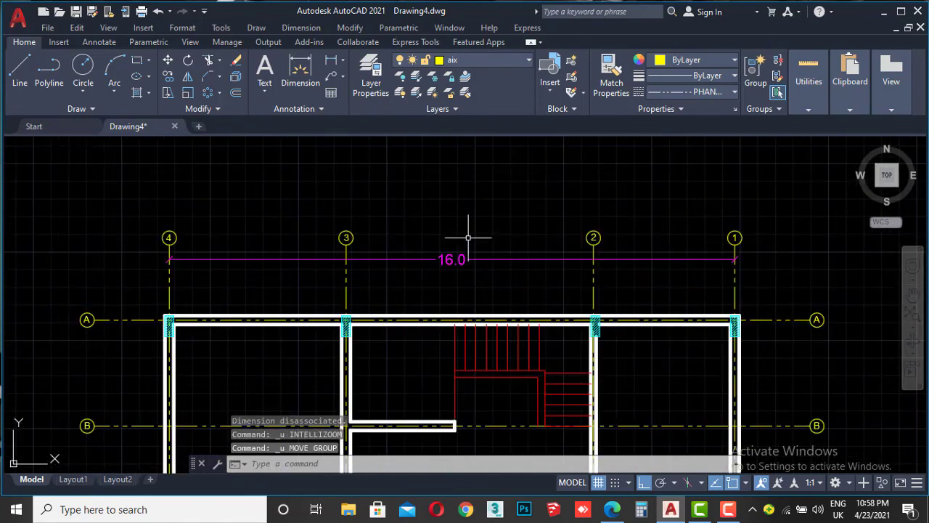
Make MASNRY the current layer with a ByLayer linetype.
click(332, 60)
scroll(165, 296, up, 2)
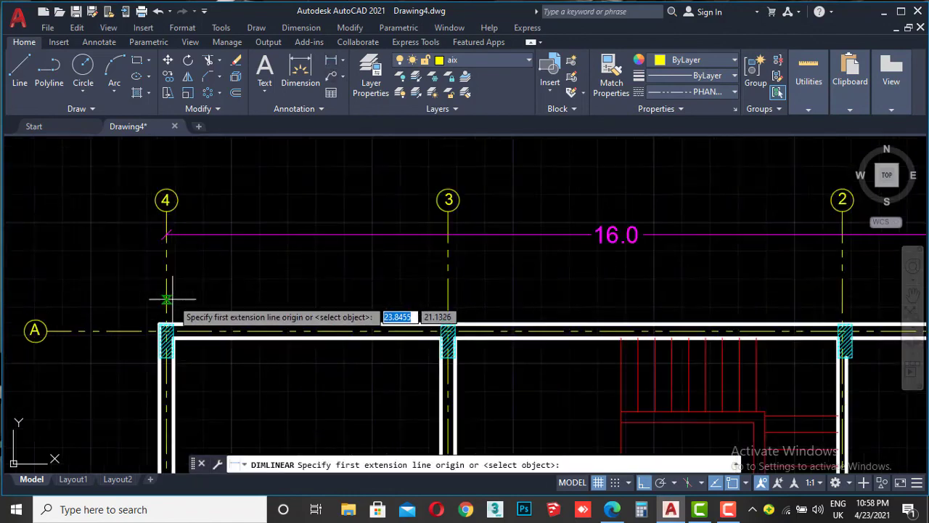
scroll(161, 294, up, 2)
click(161, 293)
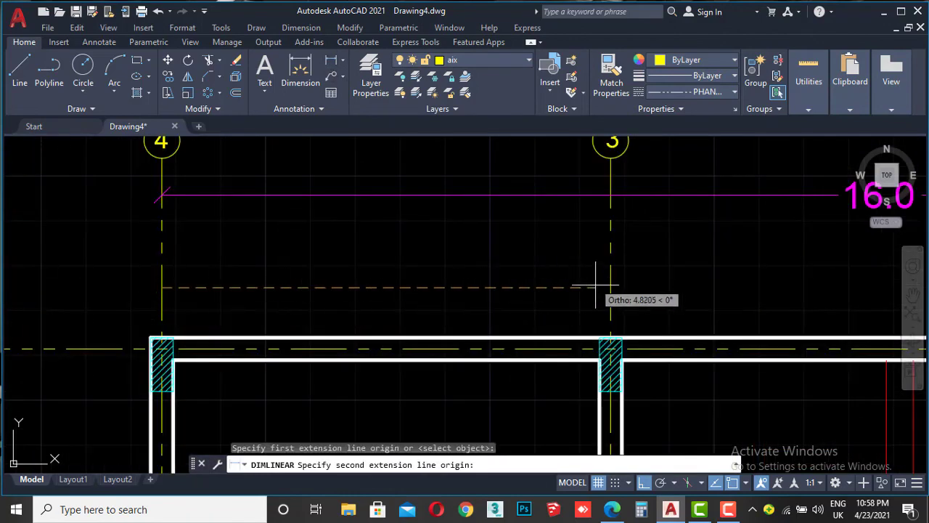
key(Escape)
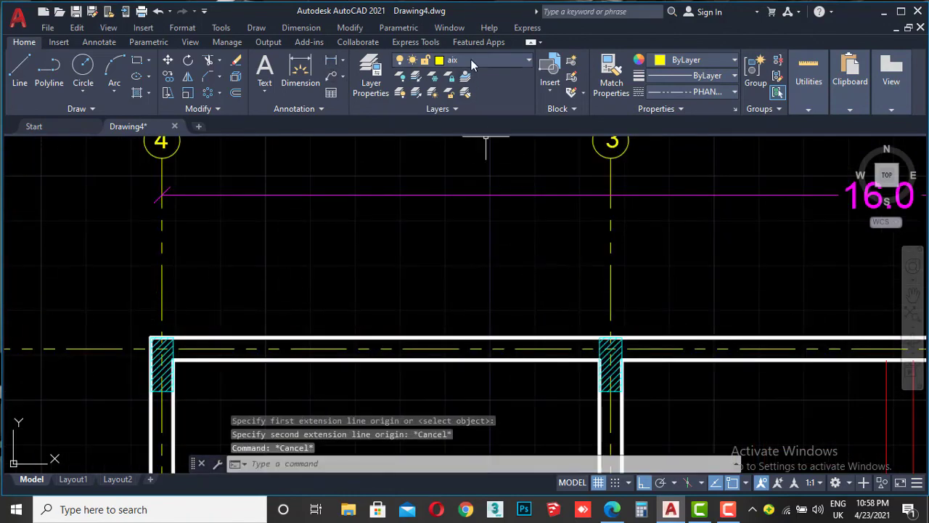
click(471, 60)
click(465, 156)
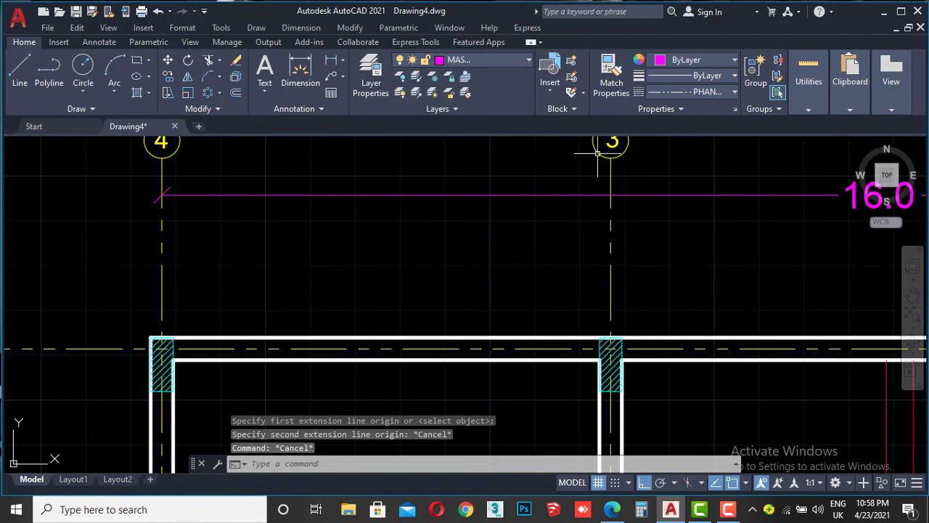
click(711, 93)
click(694, 107)
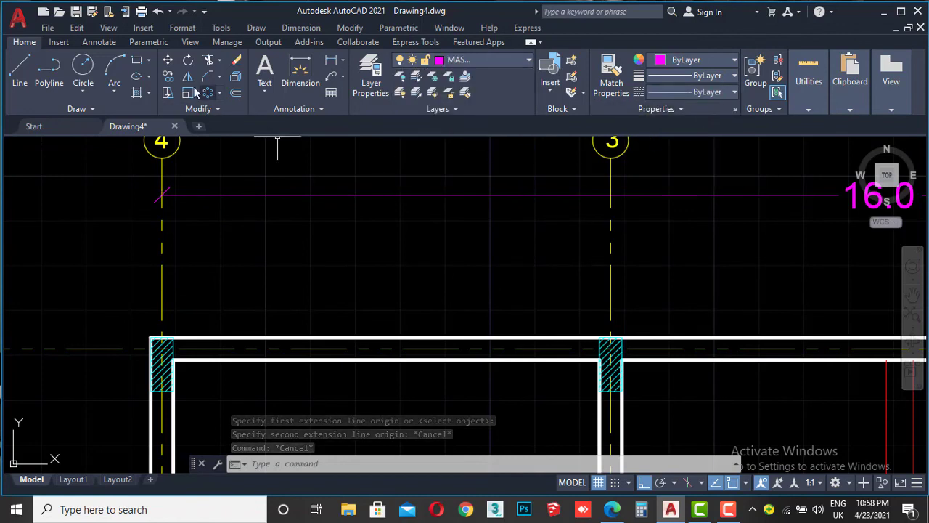
Add a 5.0 linear dimension from grid axis 4 to axis 3 above the wall.
click(301, 69)
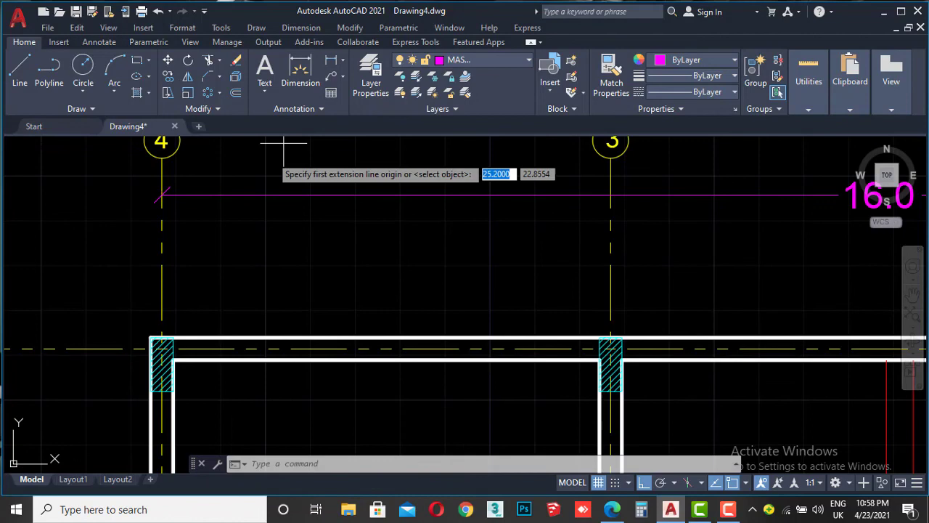
click(161, 273)
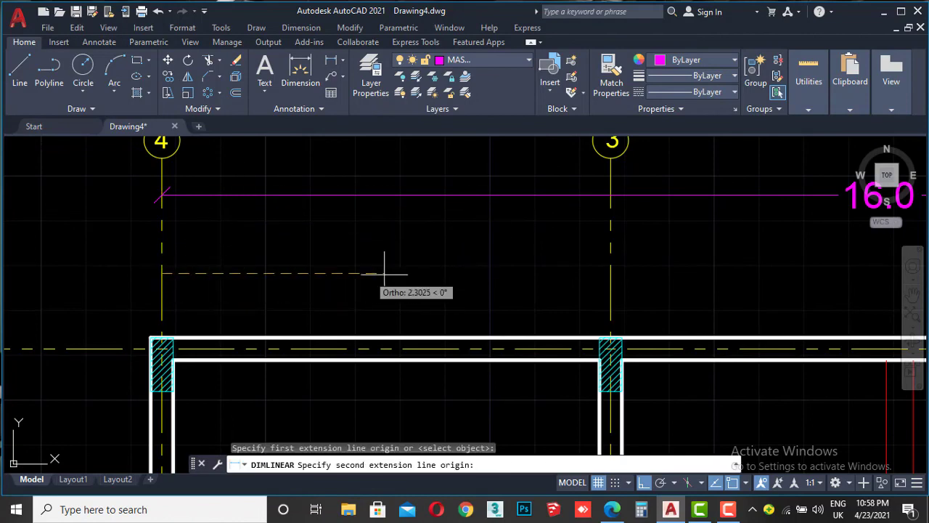
click(610, 273)
click(581, 273)
scroll(603, 273, down, 2)
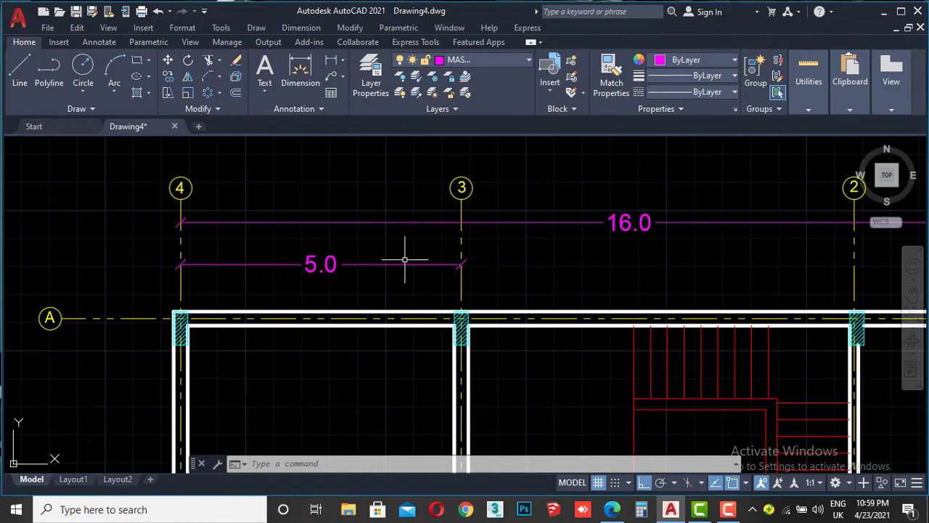
Continue the chain with 7.0 to axis 2 and 4.0 to axis 1.
click(99, 42)
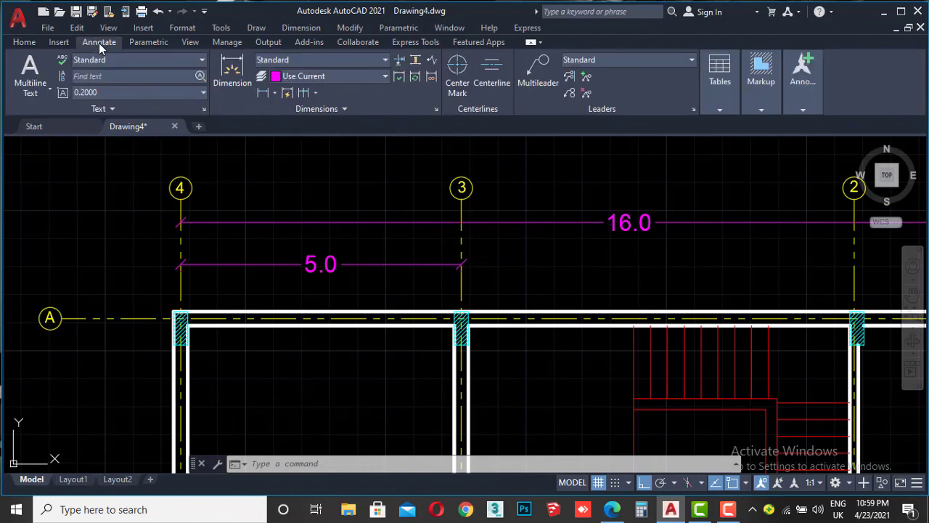
click(305, 97)
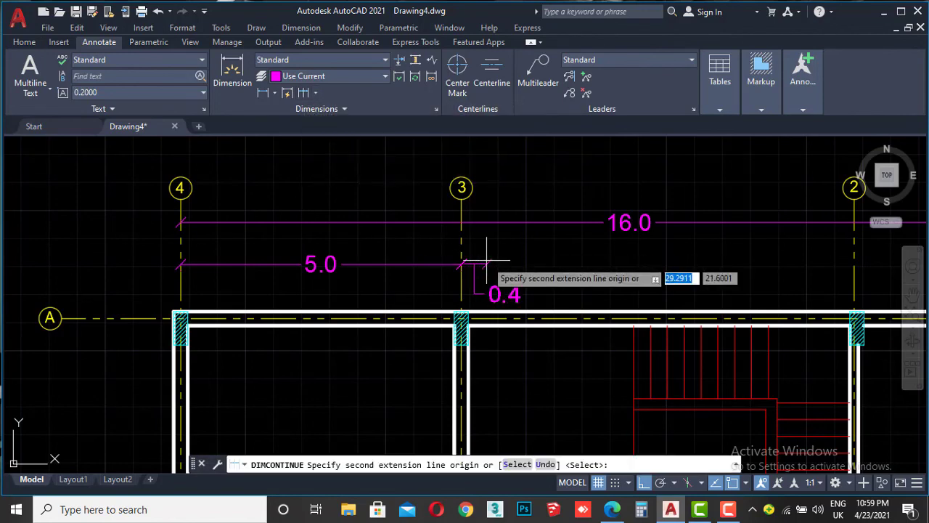
middle_drag(793, 265, 536, 279)
click(598, 269)
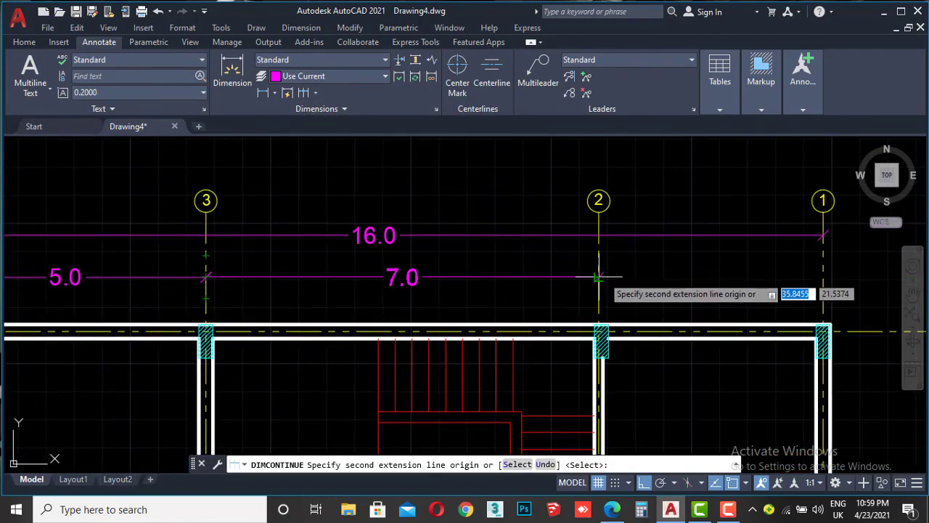
click(823, 276)
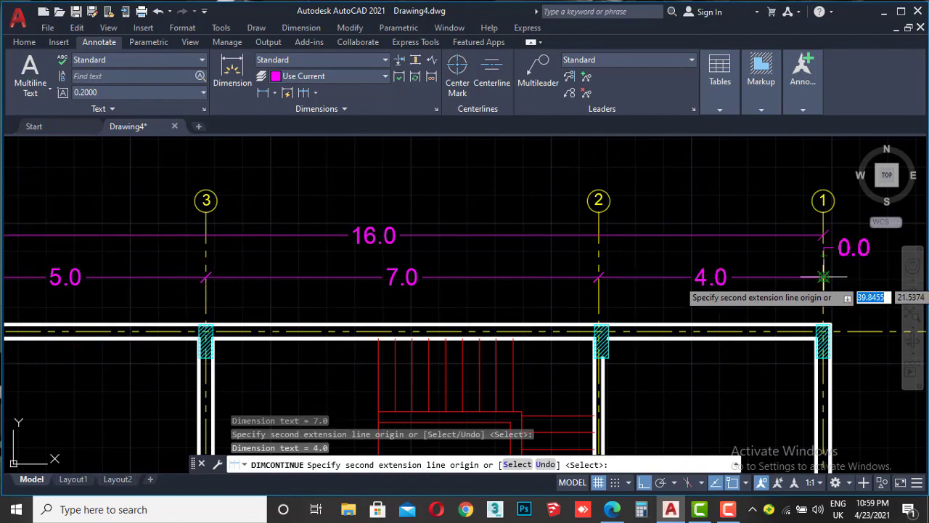
key(Escape)
scroll(668, 260, down, 3)
scroll(701, 273, up, 2)
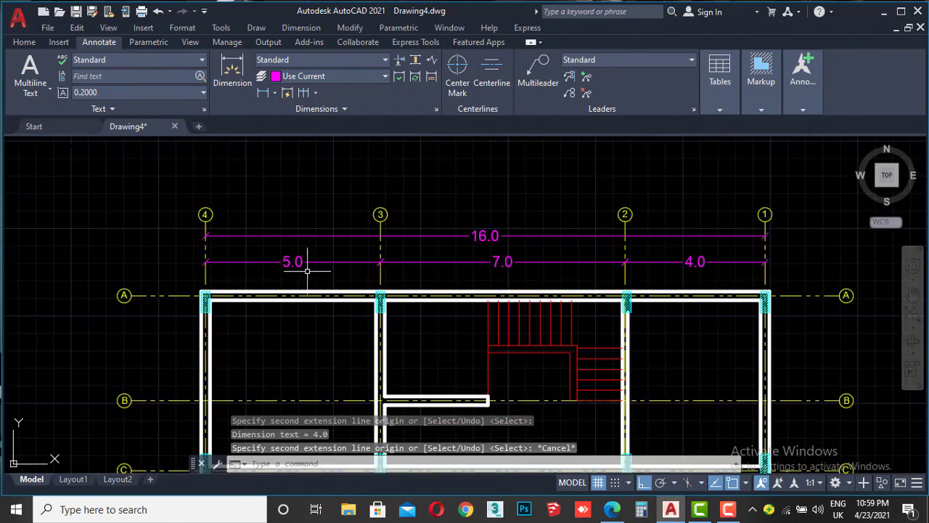
Zoom out final plan.pdf in Edge to view the whole reference plan, then go back to Drawing4.
click(613, 509)
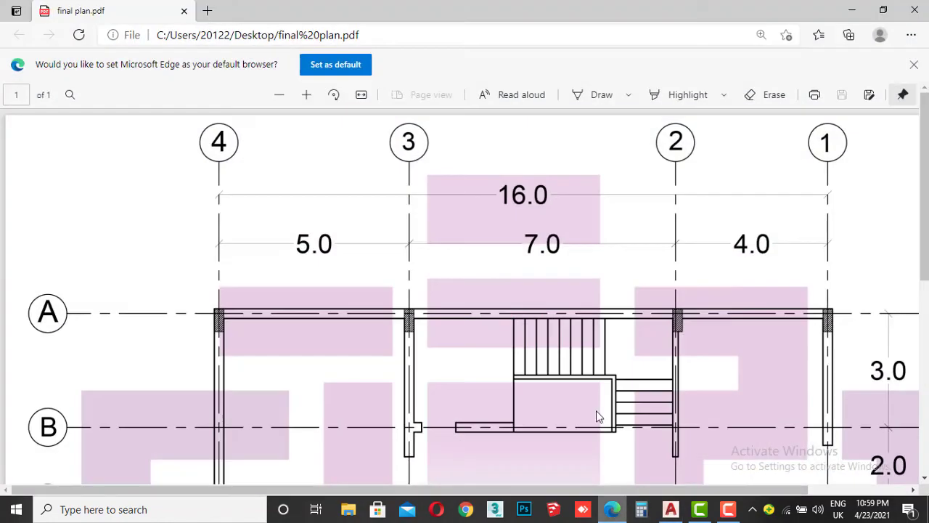
scroll(435, 276, down, 3)
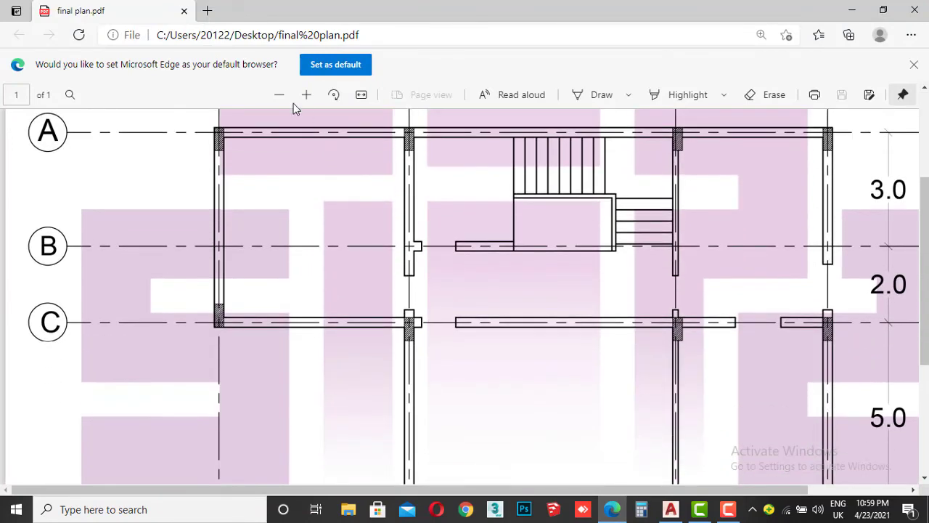
click(285, 96)
click(285, 97)
click(284, 97)
scroll(715, 231, up, 1)
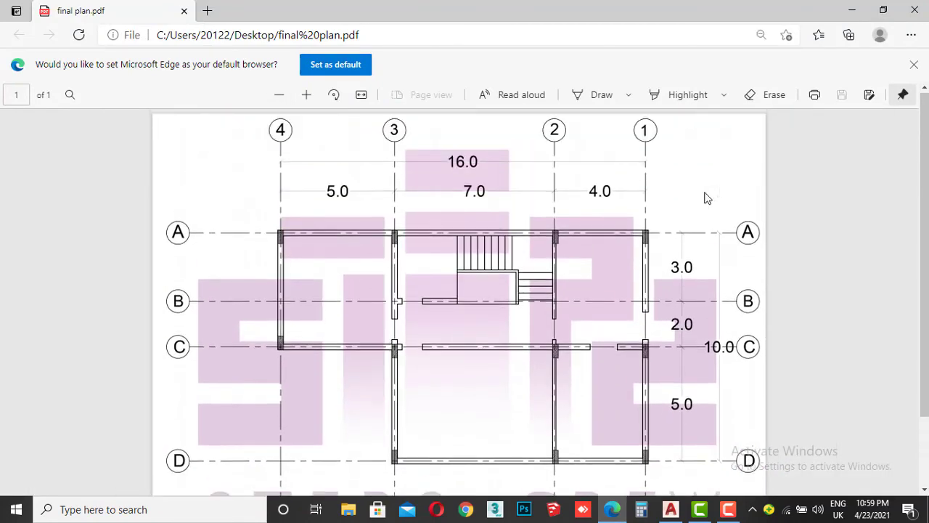
scroll(704, 196, down, 2)
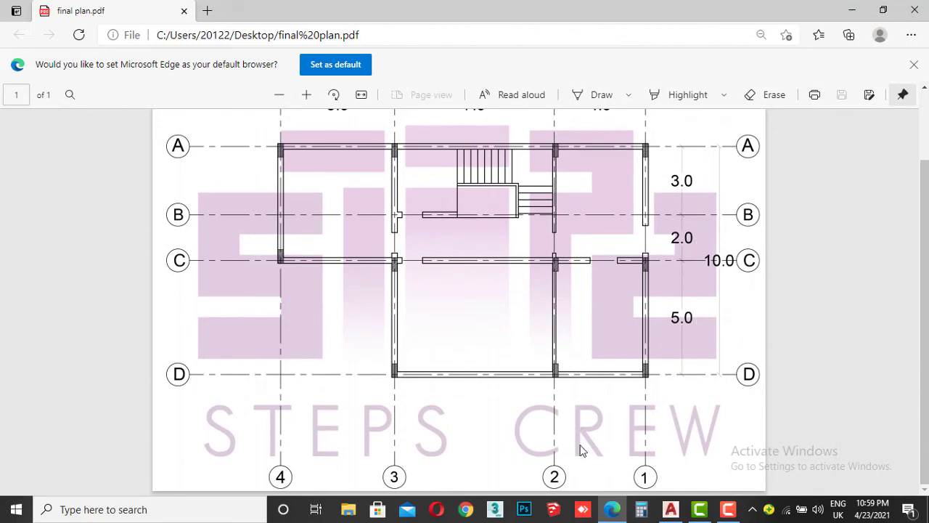
click(670, 509)
Start a vertical linear dimension along axis 1, then cancel it.
scroll(660, 301, down, 2)
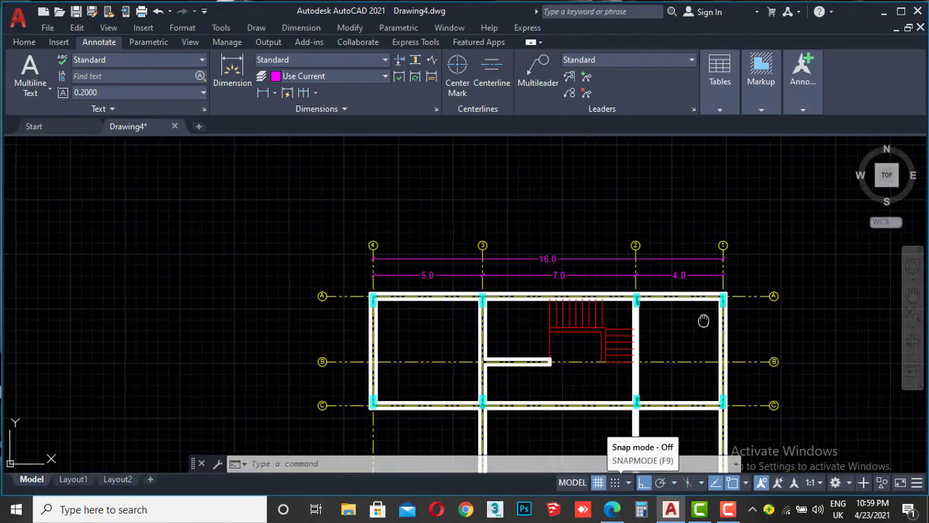
middle_drag(705, 322, 424, 231)
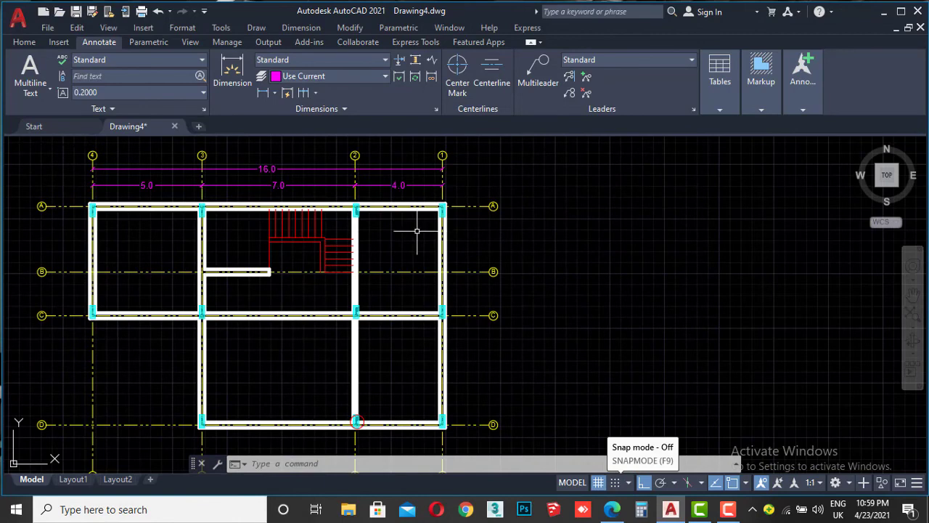
click(262, 93)
click(472, 183)
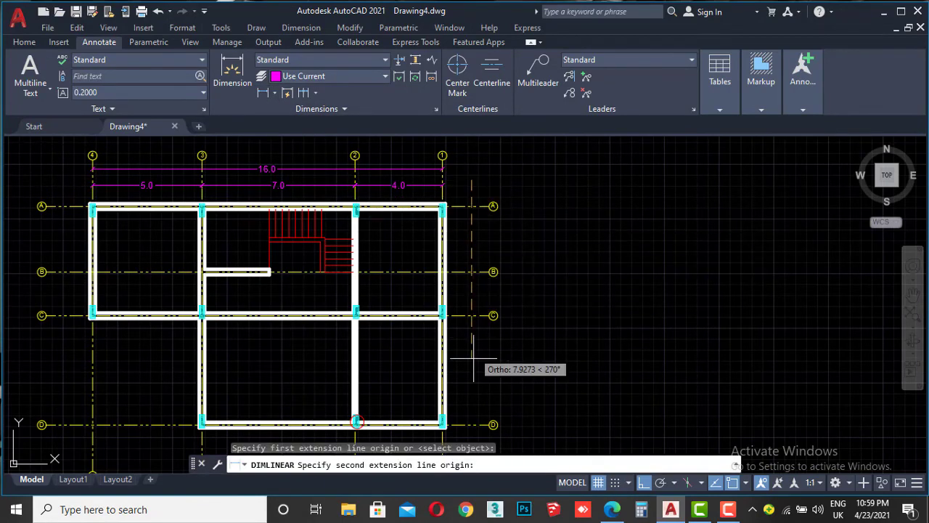
click(473, 424)
scroll(481, 300, up, 2)
scroll(471, 309, down, 2)
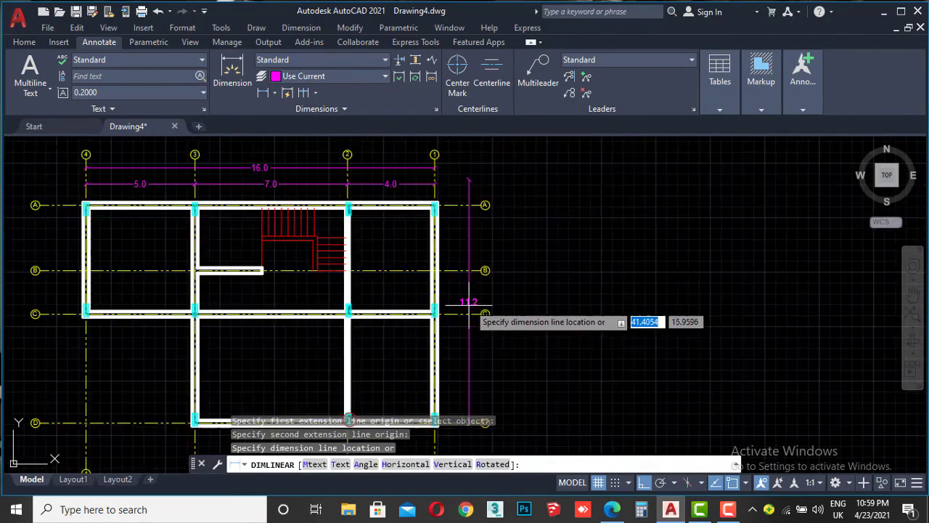
key(Escape)
Dimension the 10.0 overall distance from grid A to grid D, right of the plan.
middle_drag(447, 313, 451, 276)
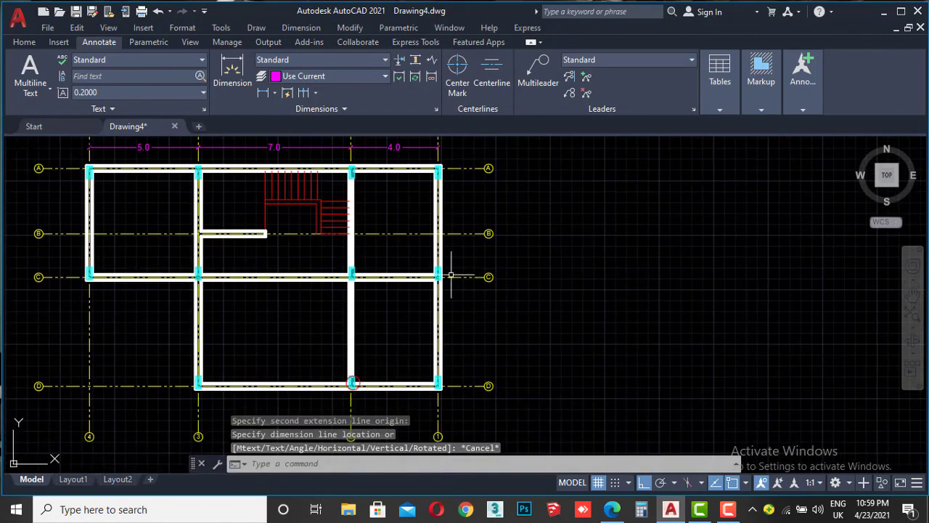
click(262, 93)
click(465, 169)
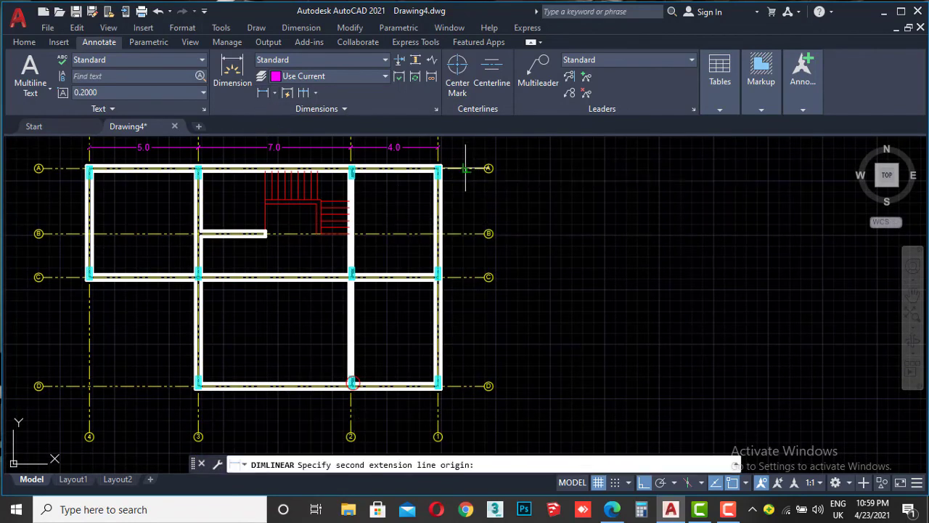
click(467, 386)
scroll(475, 318, up, 2)
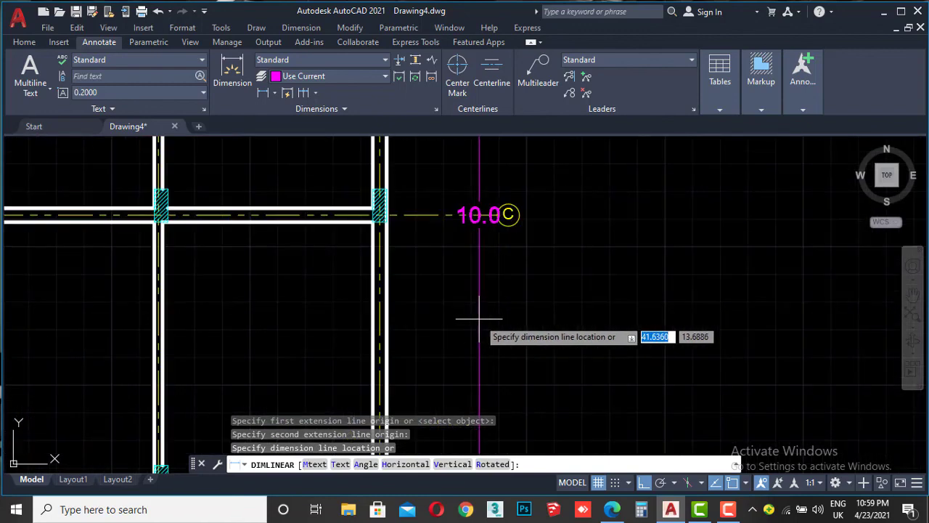
click(476, 323)
scroll(472, 312, down, 2)
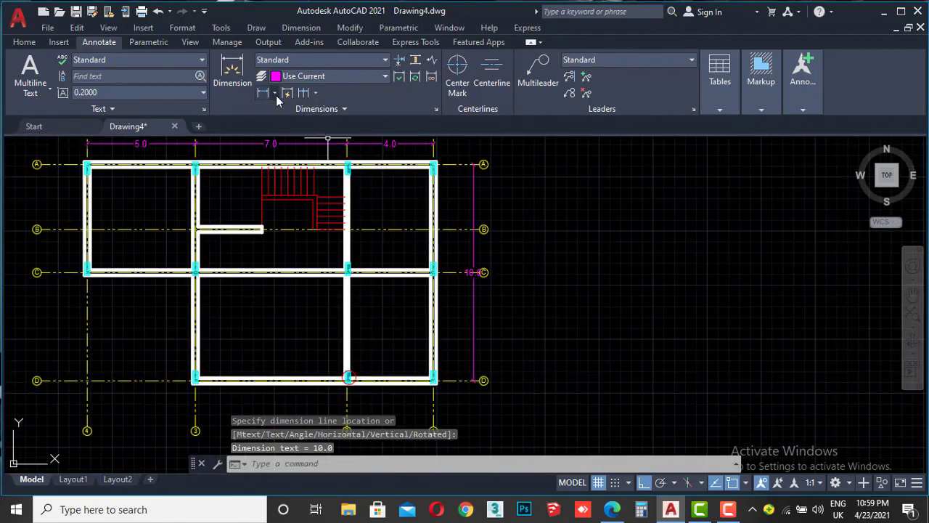
middle_drag(442, 249, 465, 272)
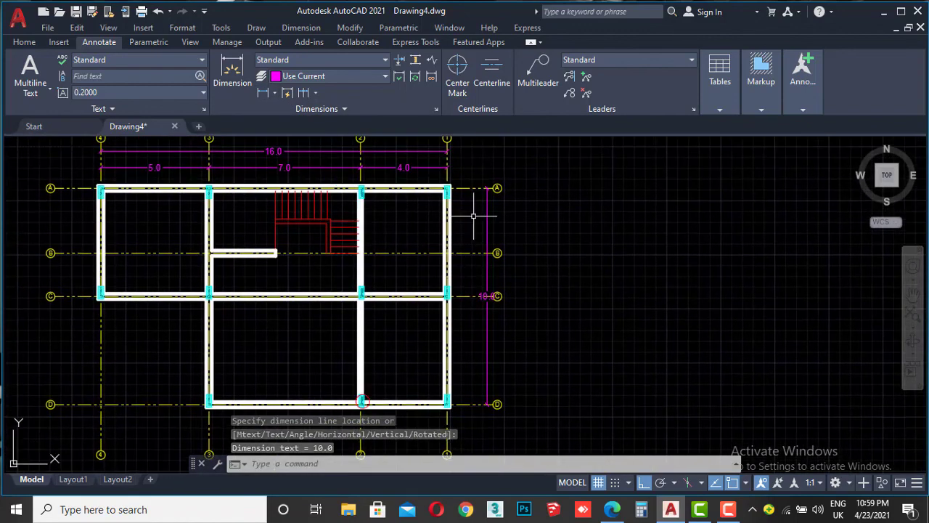
Try Quick Dimension on grid axes A–D and Continue, then cancel both.
click(288, 93)
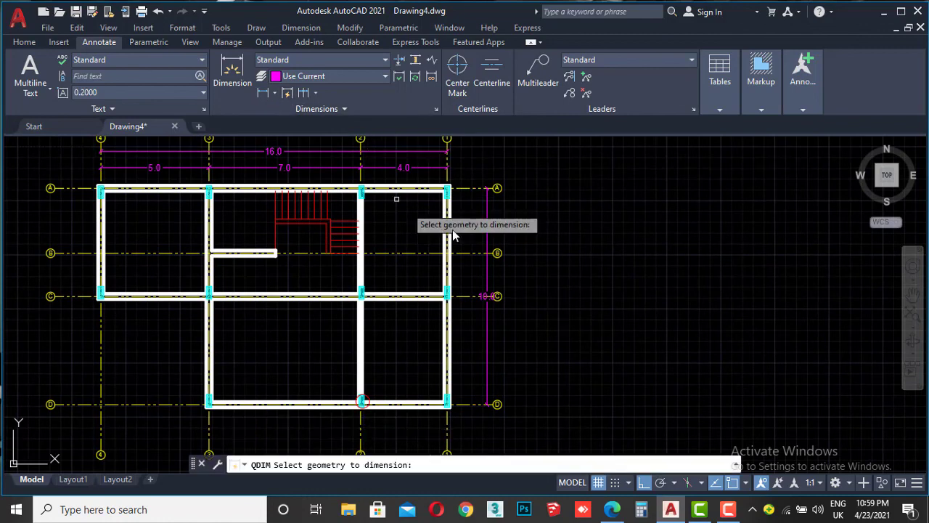
click(470, 178)
click(477, 418)
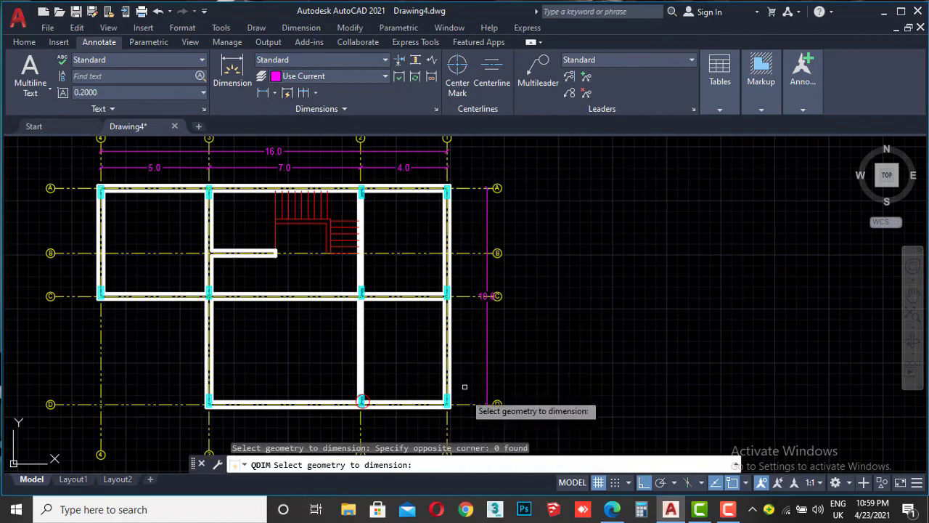
key(Escape)
click(469, 178)
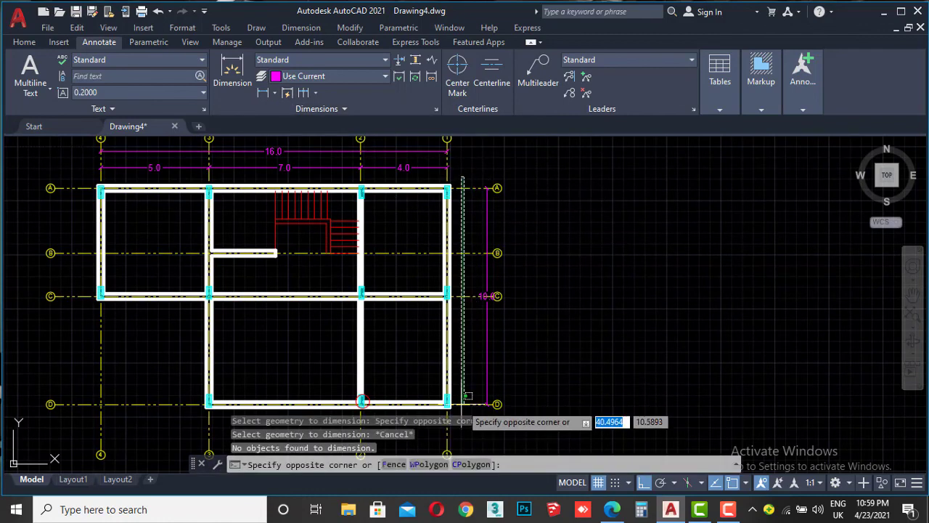
middle_drag(470, 406, 471, 378)
click(465, 385)
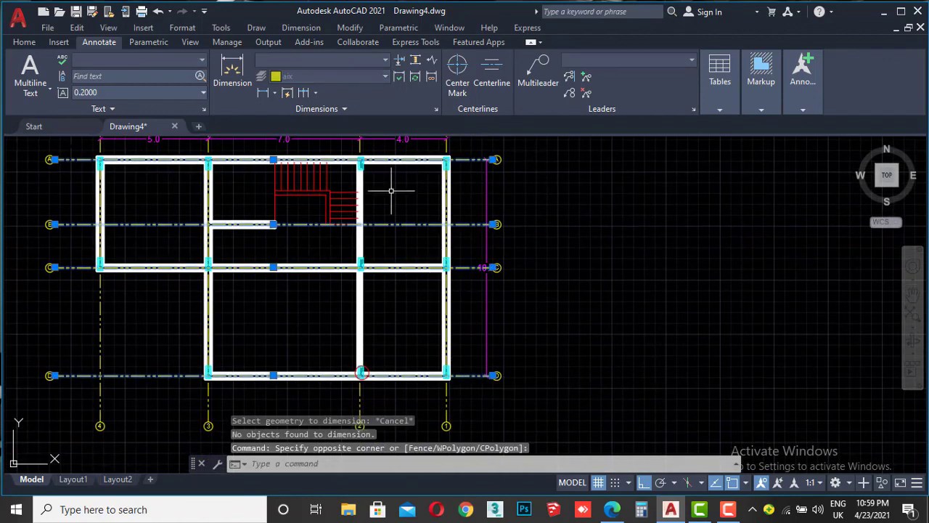
click(304, 92)
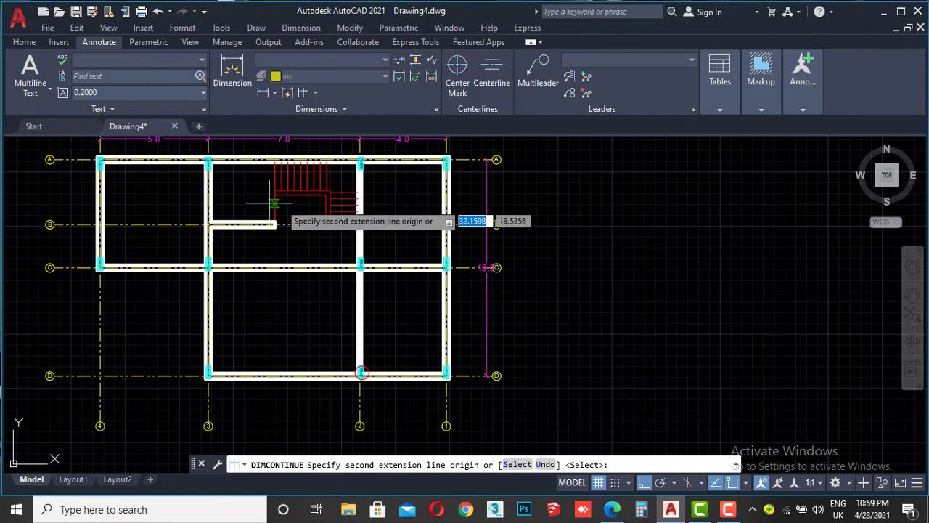
key(Escape)
middle_drag(458, 221, 474, 260)
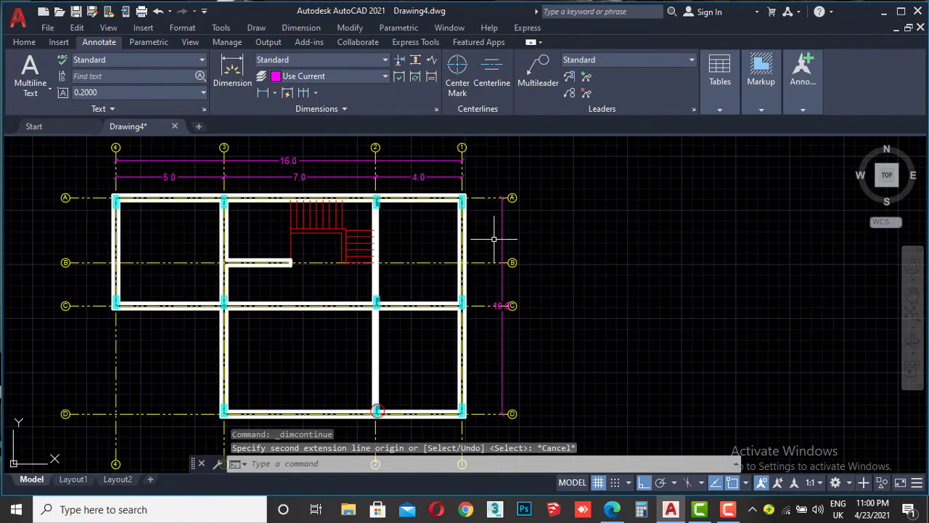
click(24, 42)
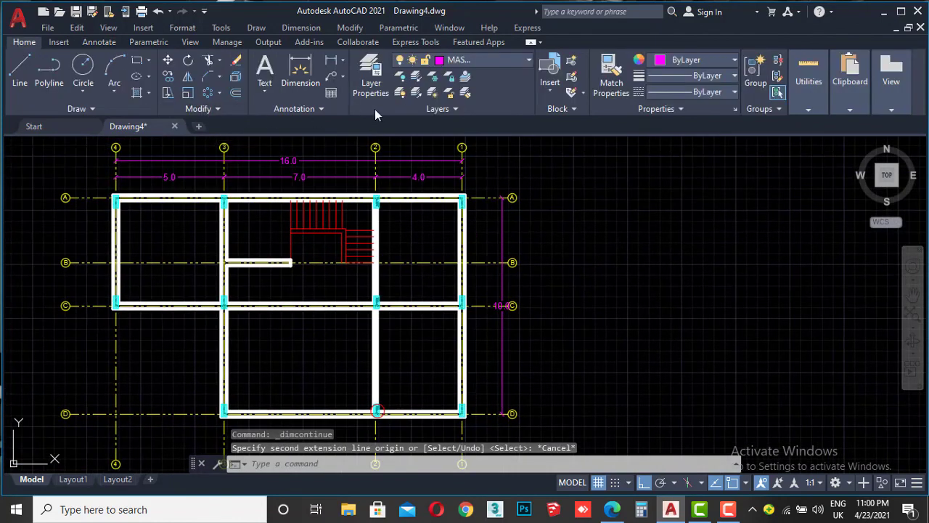
Dimension the 3.0 spacing from grid A to grid B beside the plan.
click(331, 60)
scroll(475, 214, up, 5)
click(486, 144)
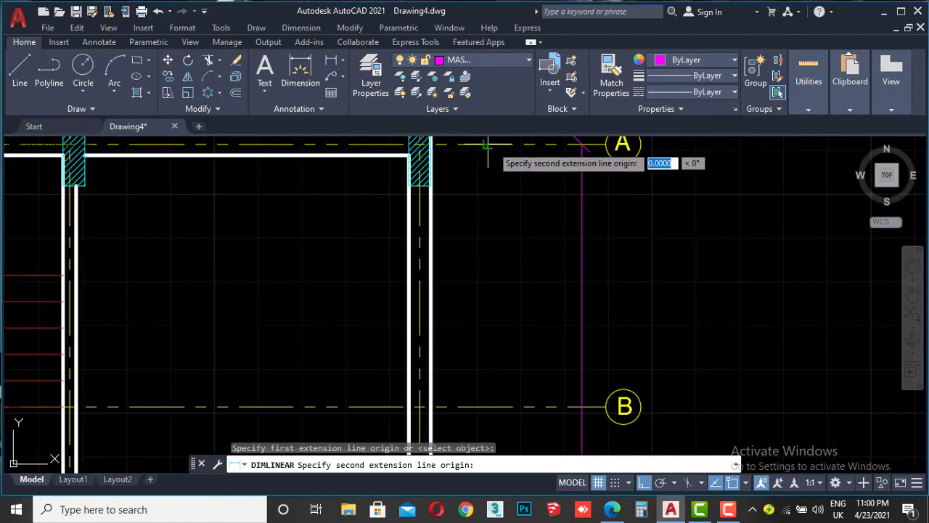
click(486, 406)
click(510, 361)
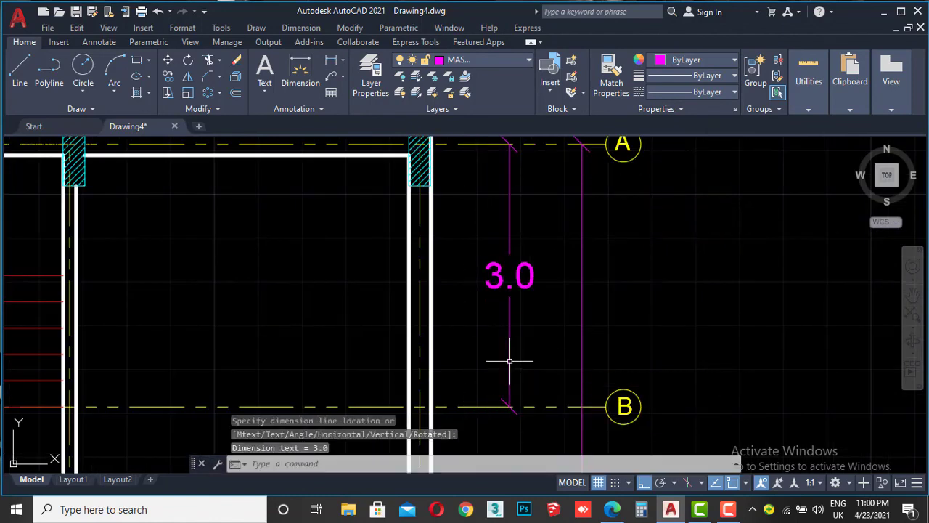
Continue the chain with 2.0 from B to C and 5.0 from C to D.
click(98, 42)
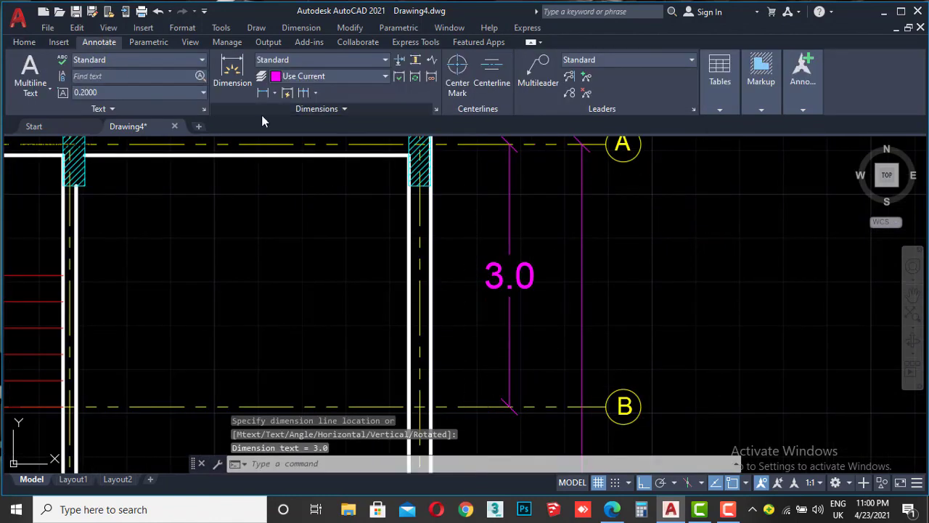
click(304, 92)
middle_drag(508, 434, 478, 255)
scroll(478, 255, down, 2)
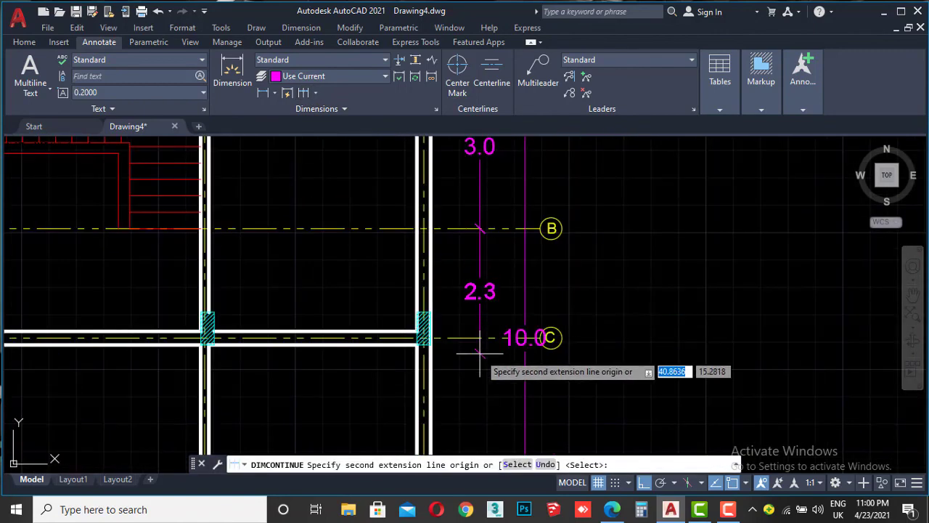
click(479, 338)
middle_drag(480, 383, 460, 293)
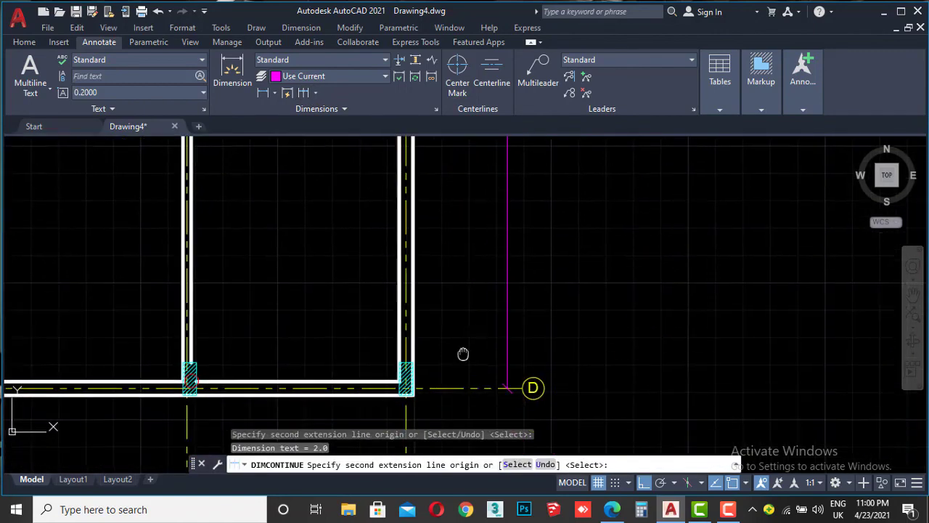
middle_drag(461, 353, 460, 328)
click(454, 329)
key(Escape)
View the whole dimensioned floor plan, then bring up the reference PDF.
scroll(453, 329, down, 4)
middle_drag(423, 141, 468, 175)
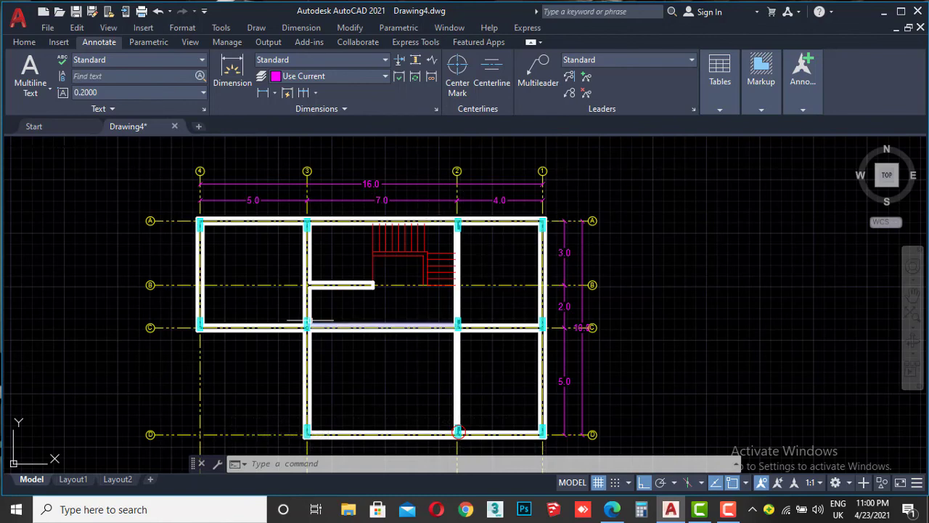
scroll(311, 323, up, 4)
key(Escape)
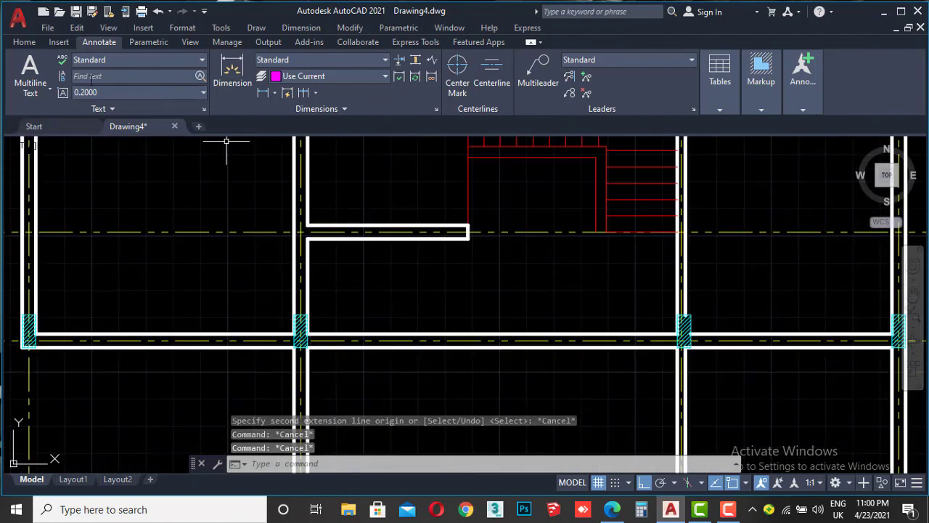
key(alt+h)
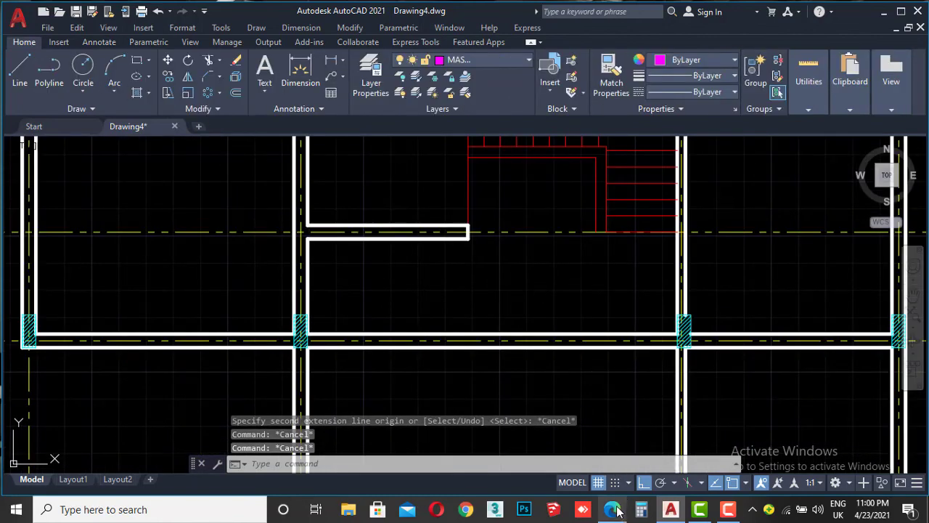
click(612, 509)
Zoom into final plan.pdf to inspect its wall openings, then return to Drawing4.
scroll(383, 253, up, 1)
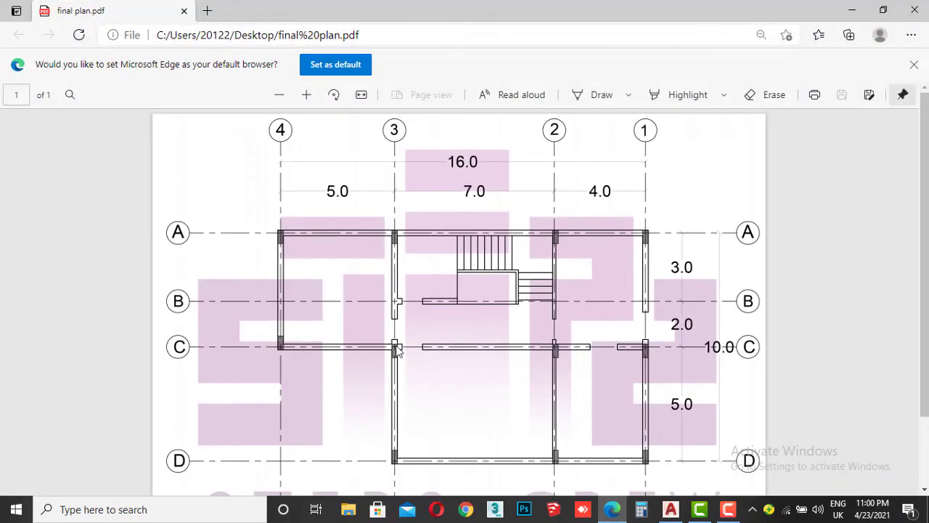
click(308, 97)
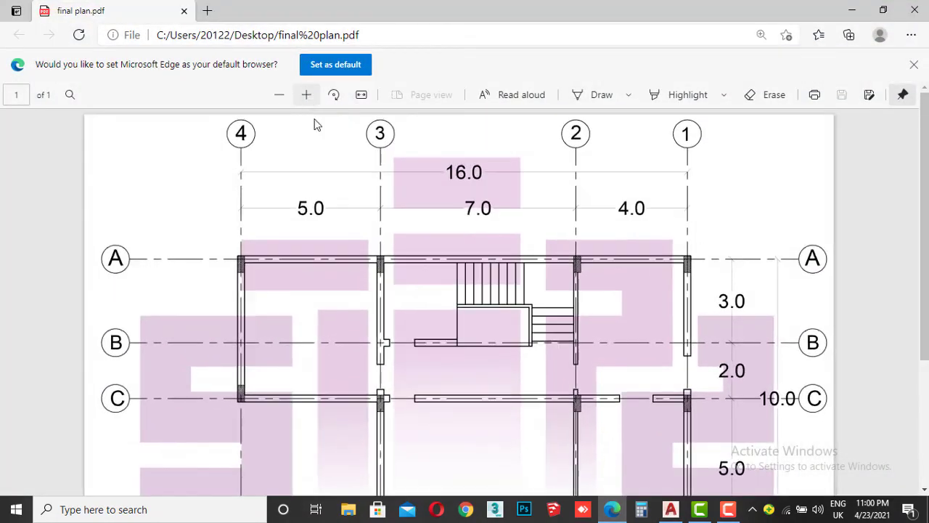
scroll(386, 378, down, 3)
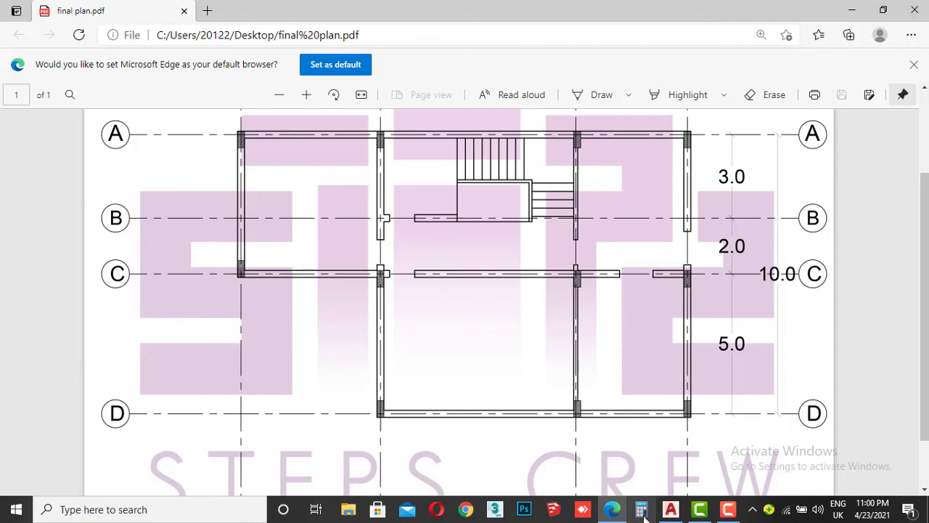
click(671, 509)
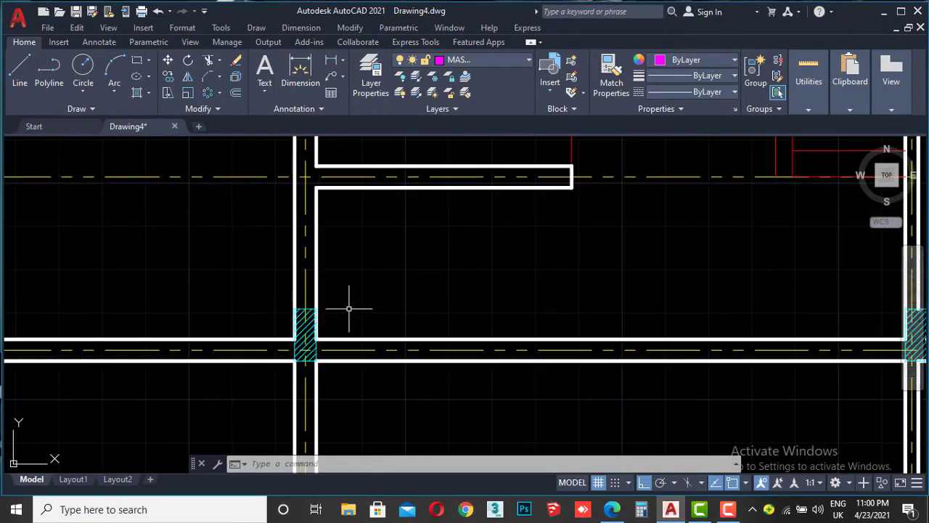
Recheck the reference PDF and bring the wall junction at grid C into view.
scroll(360, 324, down, 2)
scroll(374, 338, down, 2)
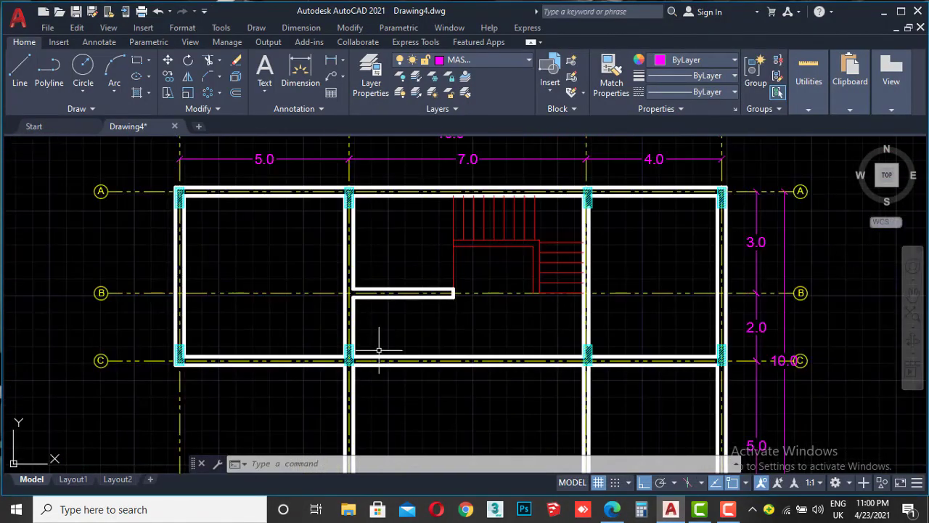
scroll(379, 350, up, 3)
scroll(365, 365, up, 3)
scroll(363, 366, down, 3)
scroll(361, 334, down, 3)
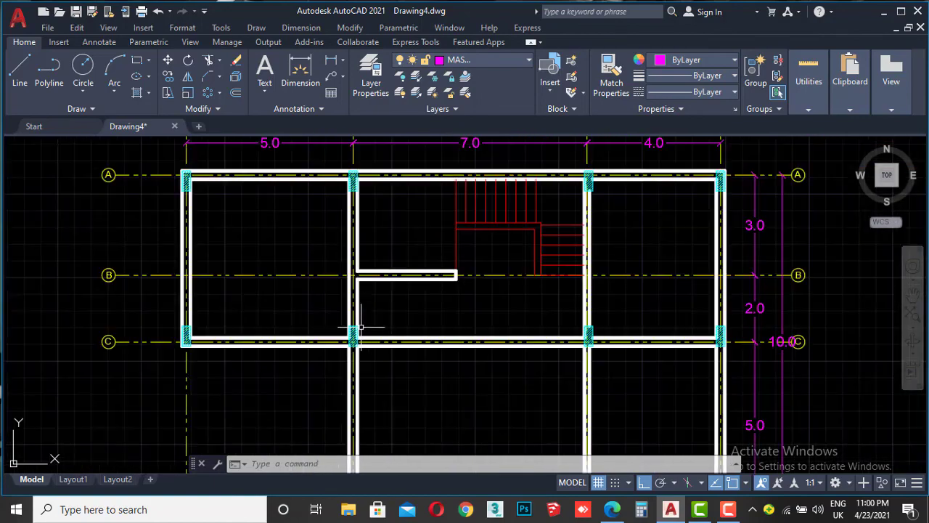
scroll(363, 331, up, 2)
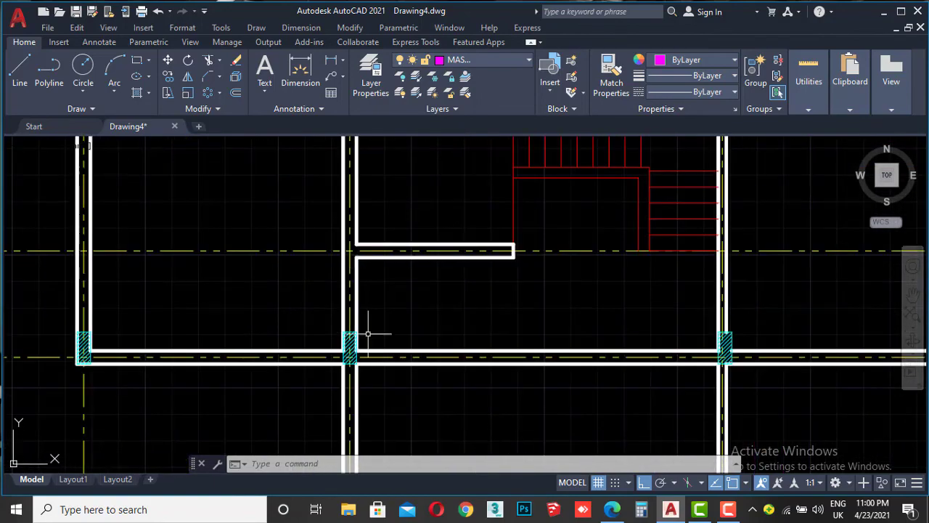
click(613, 509)
click(623, 512)
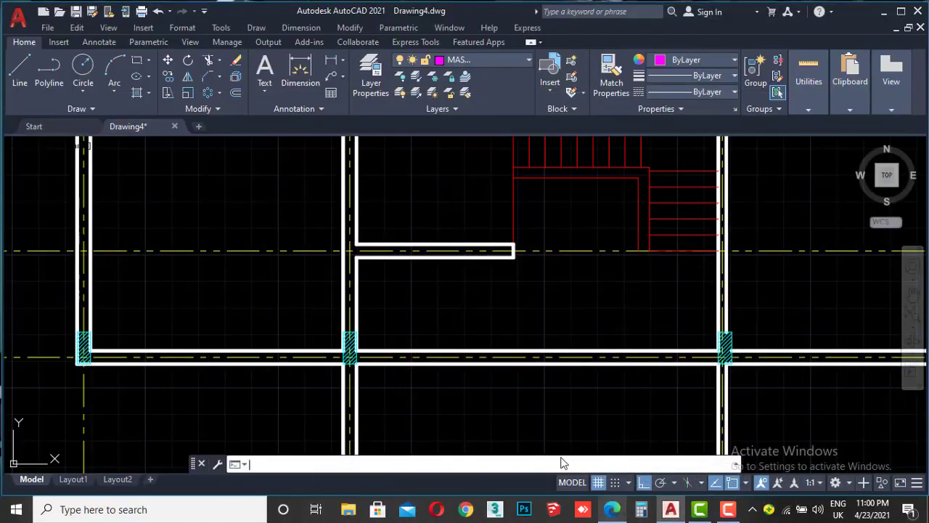
scroll(407, 338, up, 3)
scroll(504, 339, down, 3)
scroll(489, 338, right, 2)
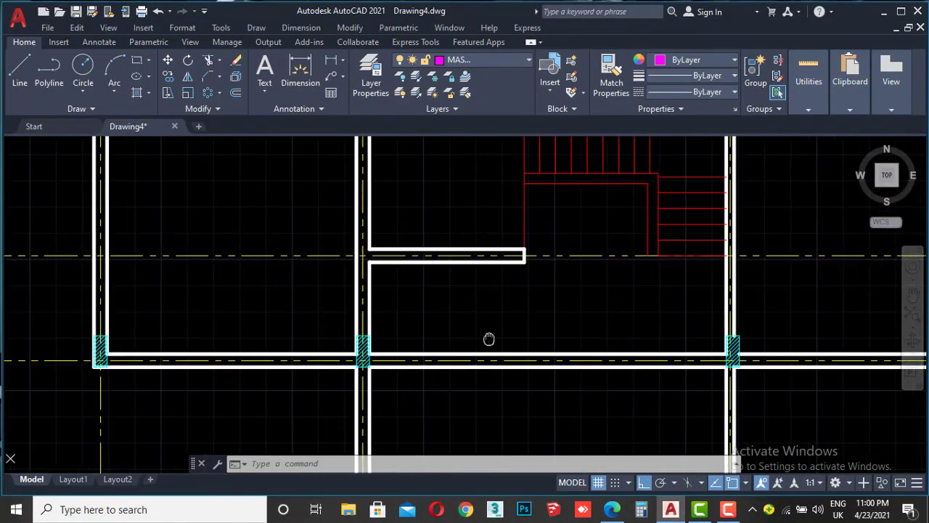
scroll(676, 338, right, 1)
scroll(656, 338, right, 5)
scroll(644, 340, right, 2)
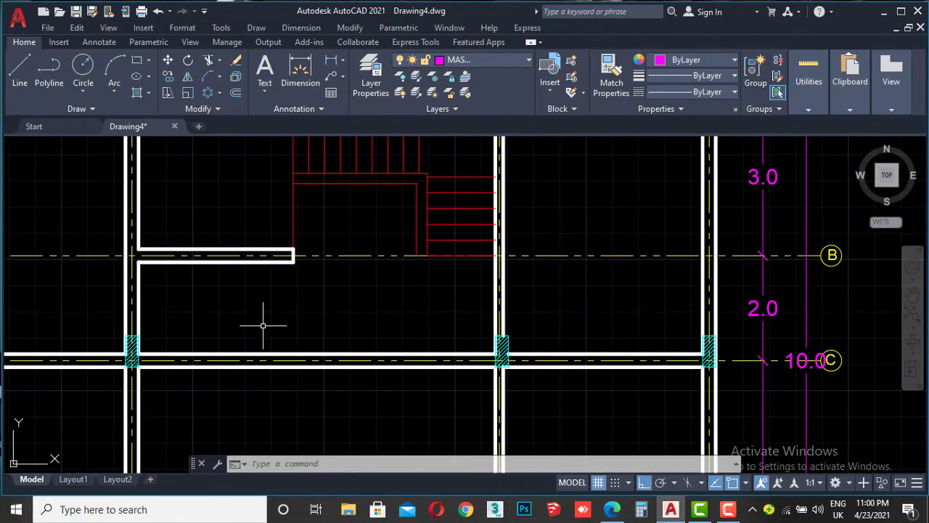
scroll(263, 325, up, 2)
scroll(322, 332, up, 2)
mouse_move(319, 348)
middle_down()
mouse_move(317, 304)
mouse_move(321, 470)
middle_up()
Offset the horizontal wall line 0.35 past the hatched column.
click(323, 371)
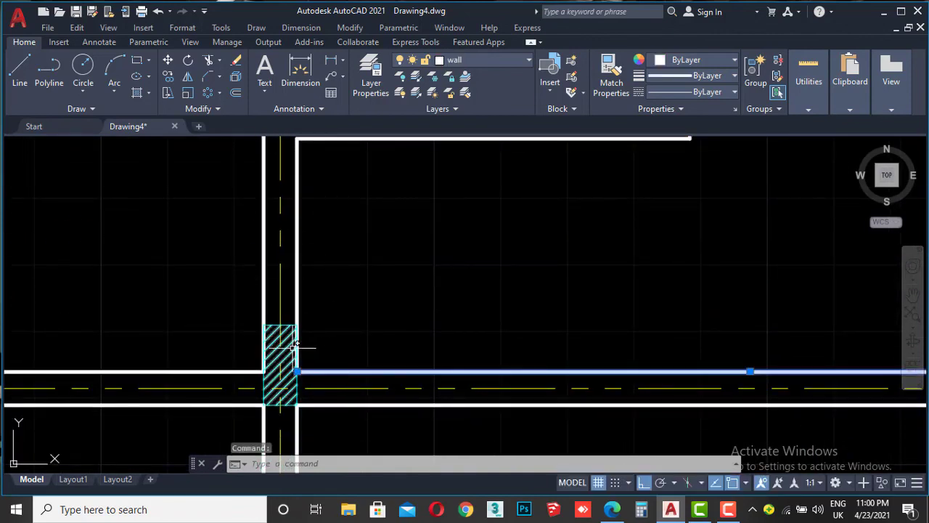
click(239, 96)
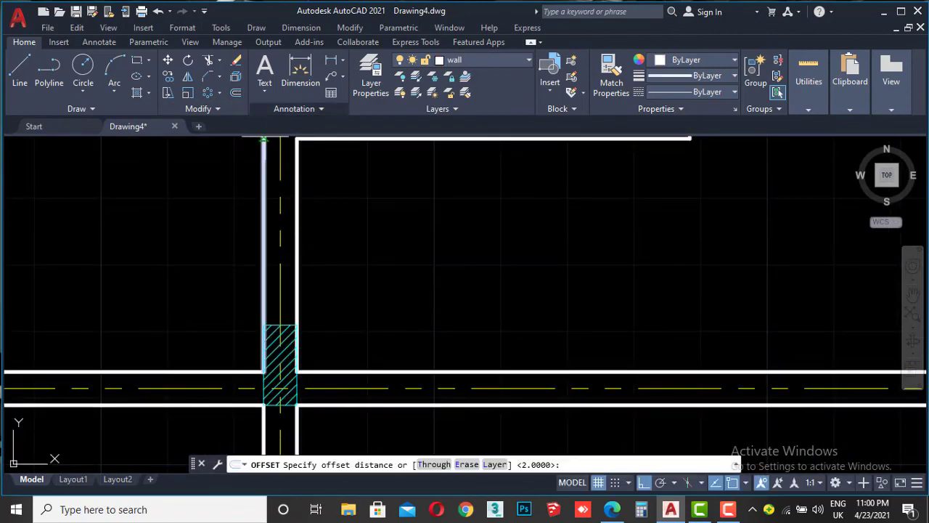
click(296, 372)
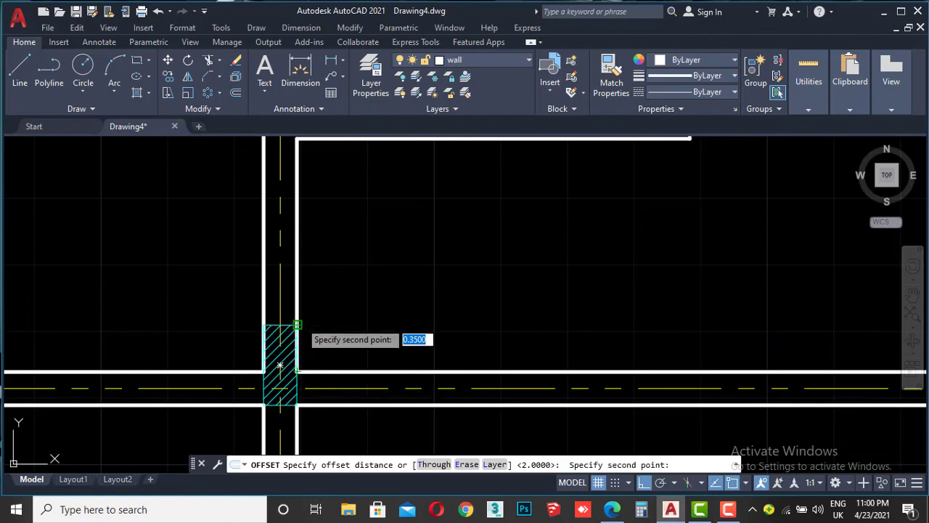
click(290, 325)
click(353, 319)
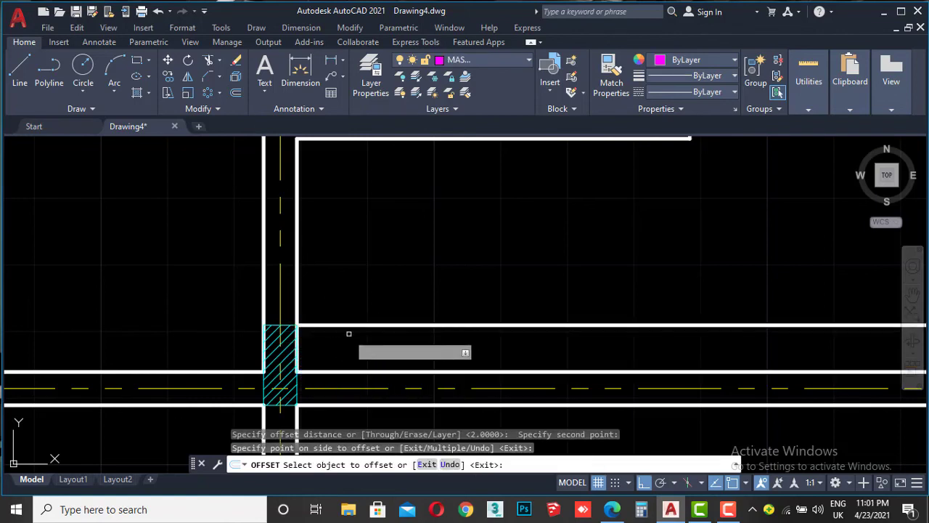
key(Escape)
key(Escape)
key(Escape)
click(340, 303)
click(331, 329)
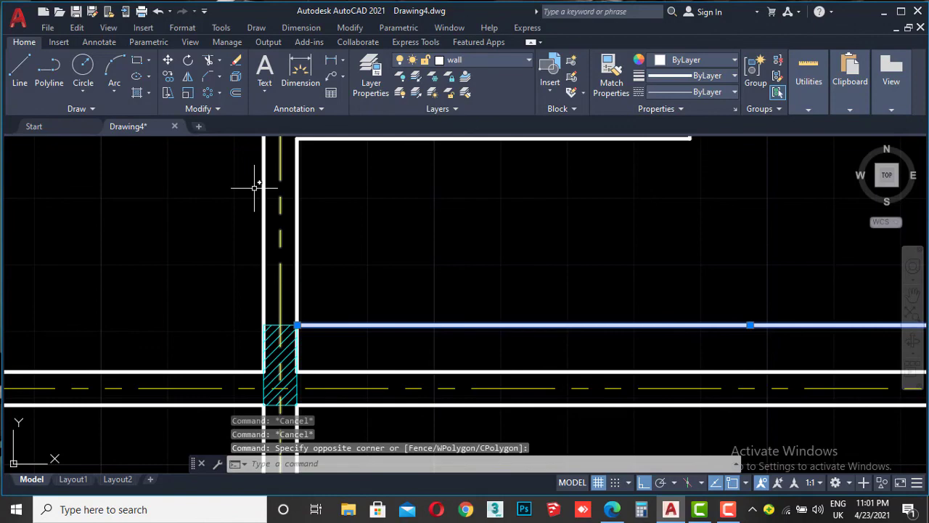
Offset that line 0.2 upward and erase the helper line.
click(236, 93)
click(385, 324)
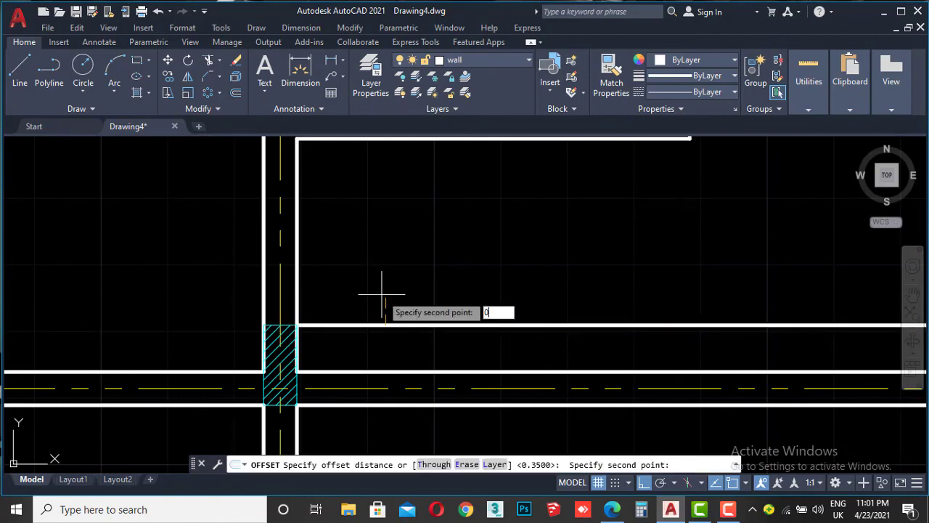
text(.2)
key(Return)
click(392, 289)
key(Escape)
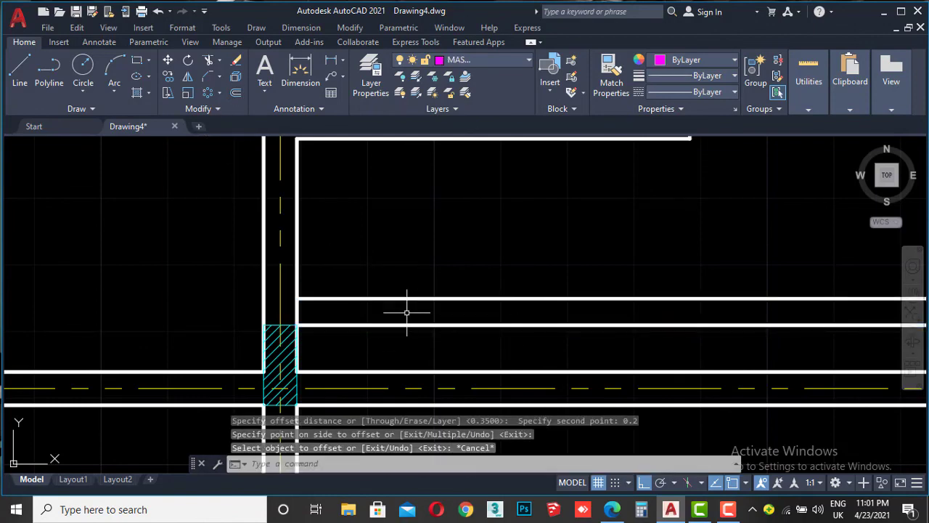
click(407, 312)
click(395, 331)
key(Delete)
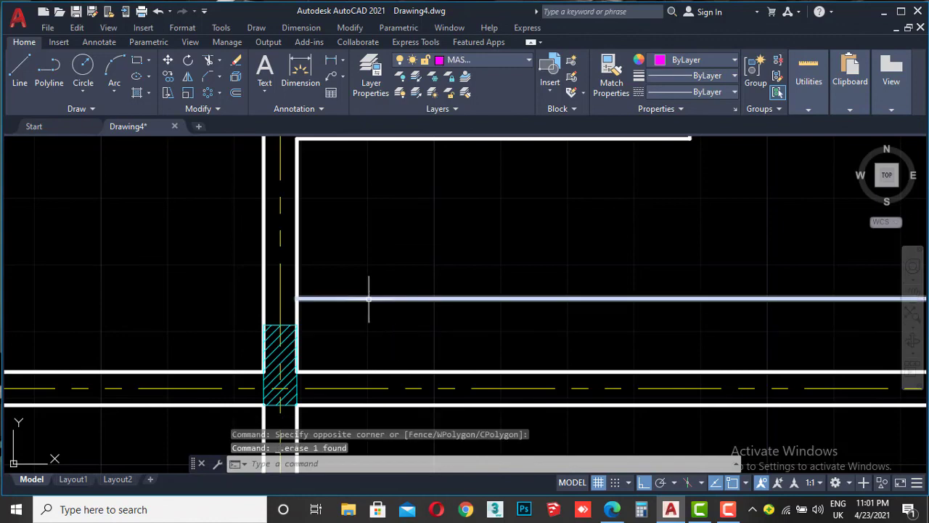
text(EX)
Extend the new line to the vertical wall and trim its excess length.
key(Return)
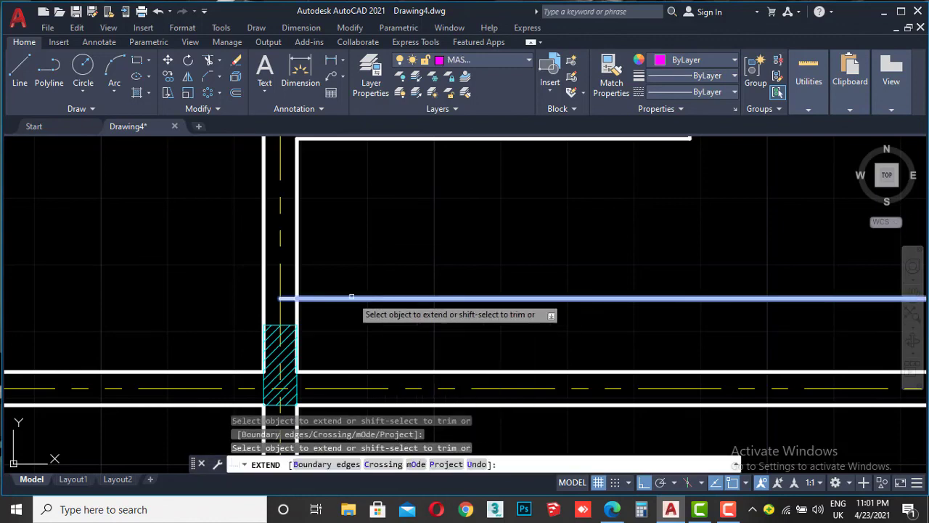
click(329, 298)
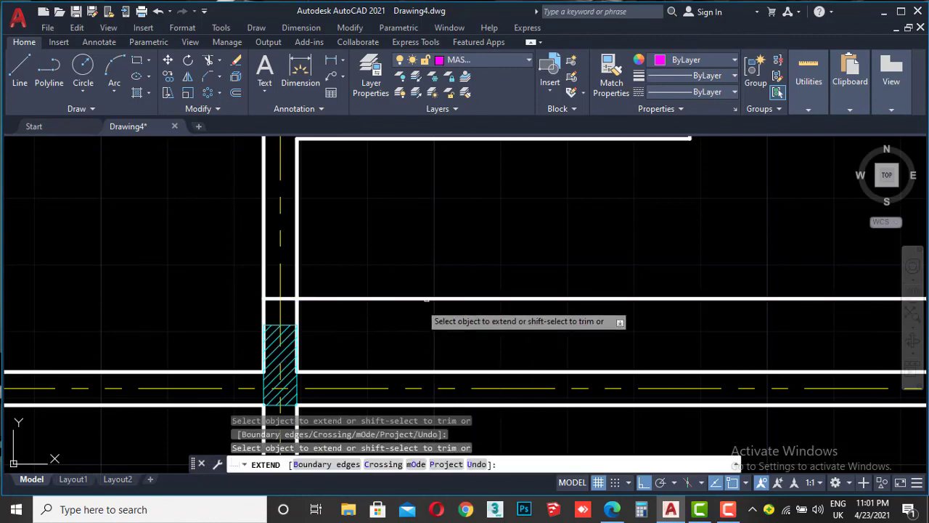
shift+click(435, 320)
shift+click(436, 289)
key(Return)
key(Escape)
scroll(357, 297, down, 3)
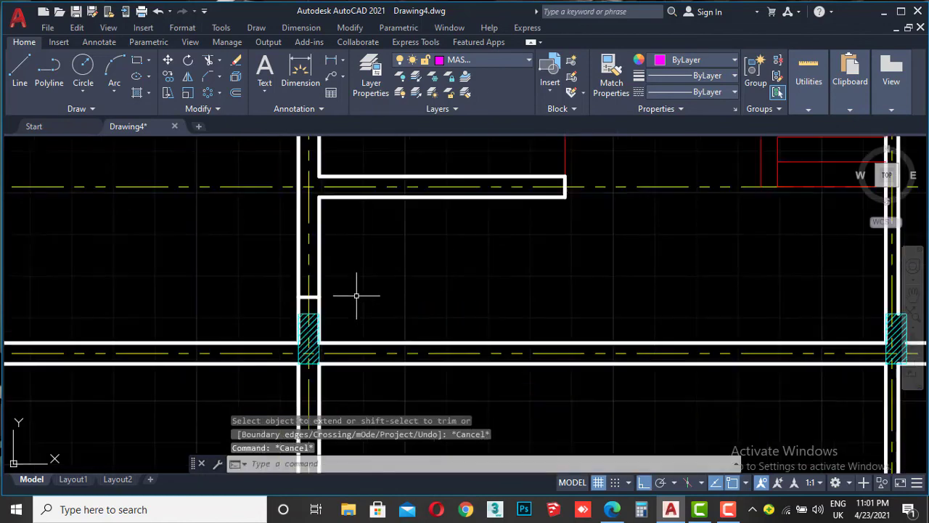
Offset the short wall end line 0.9 upward to form the second door jamb.
scroll(347, 334, up, 4)
click(346, 334)
click(349, 337)
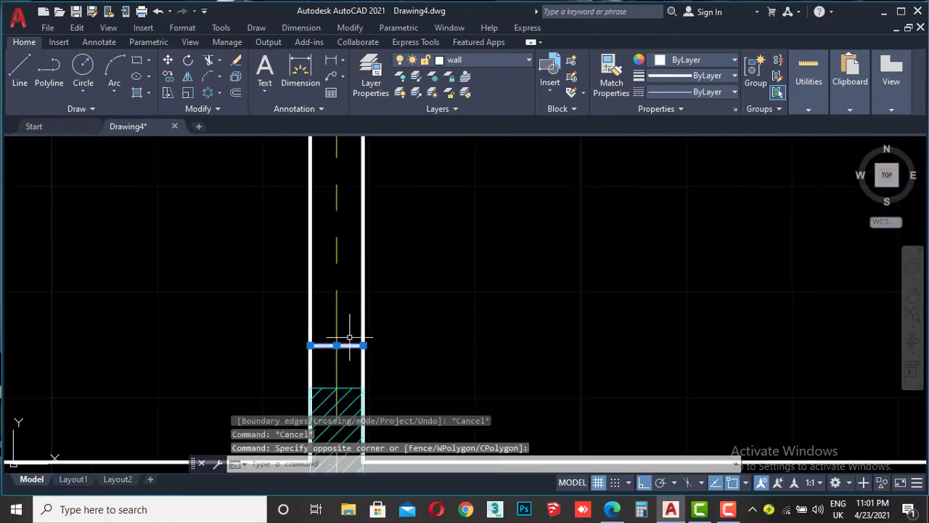
text(o)
key(Return)
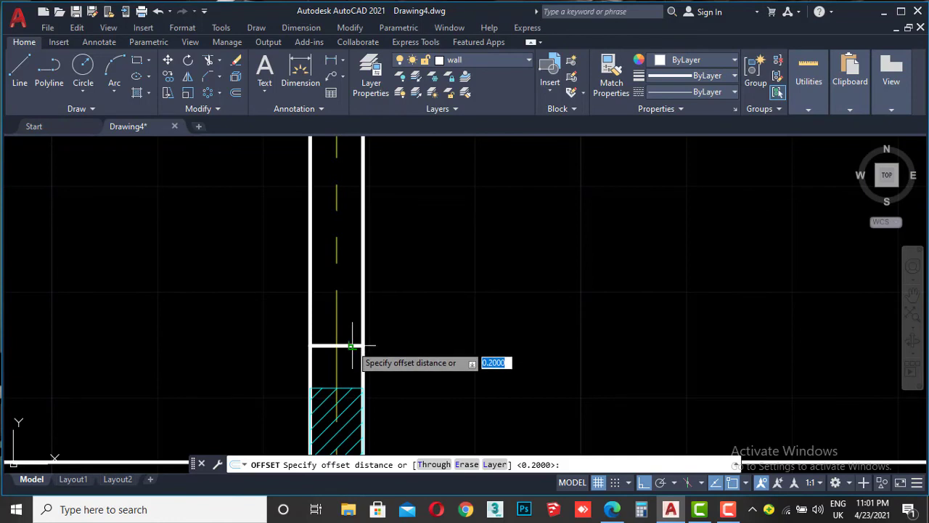
click(353, 346)
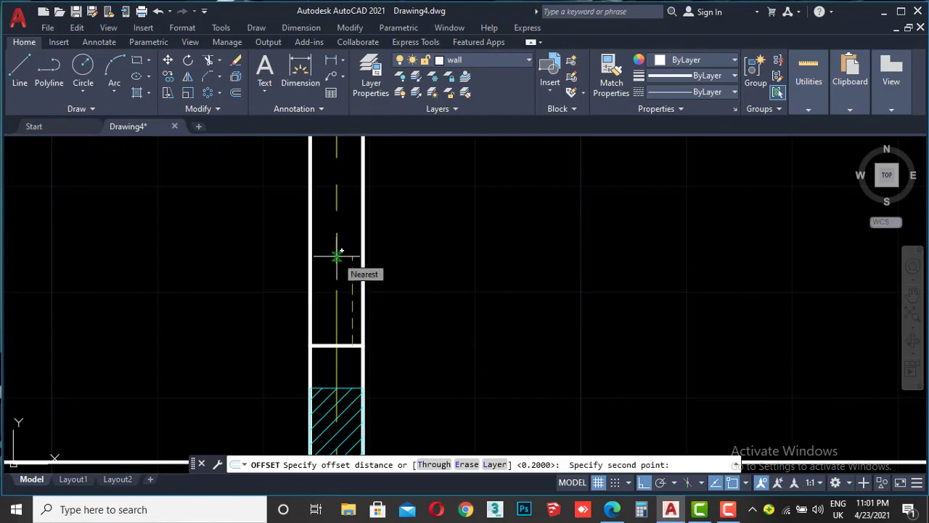
text(0.9)
key(Return)
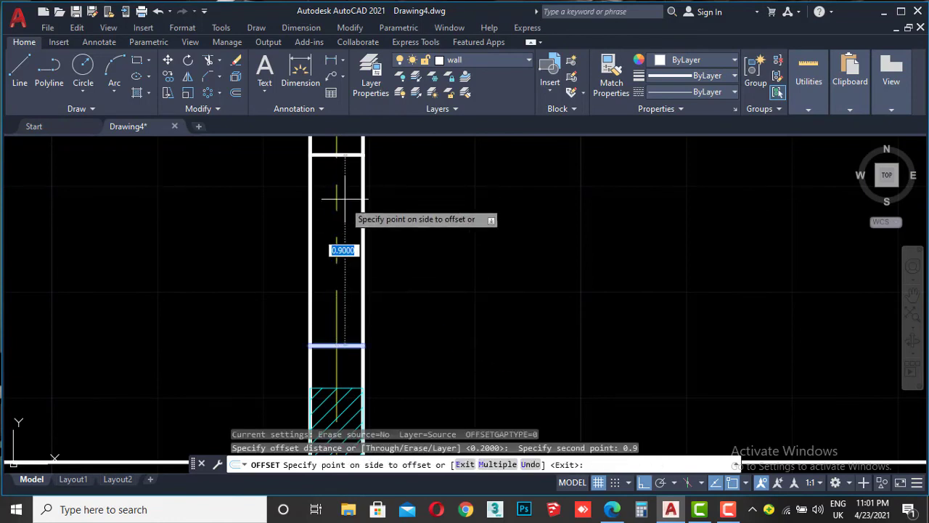
click(348, 190)
scroll(361, 268, down, 2)
key(Escape)
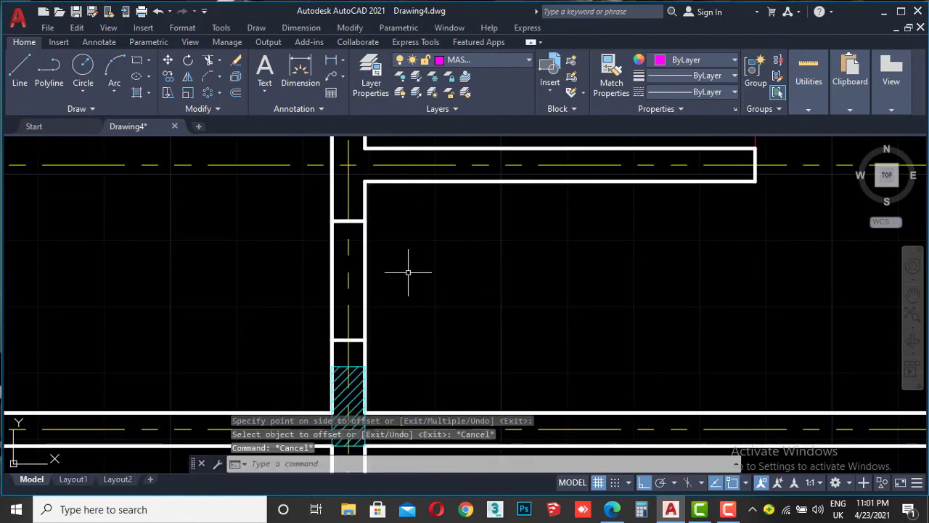
text(TR)
Trim both wall lines between the jambs, then compare the opening with final plan.pdf.
key(Return)
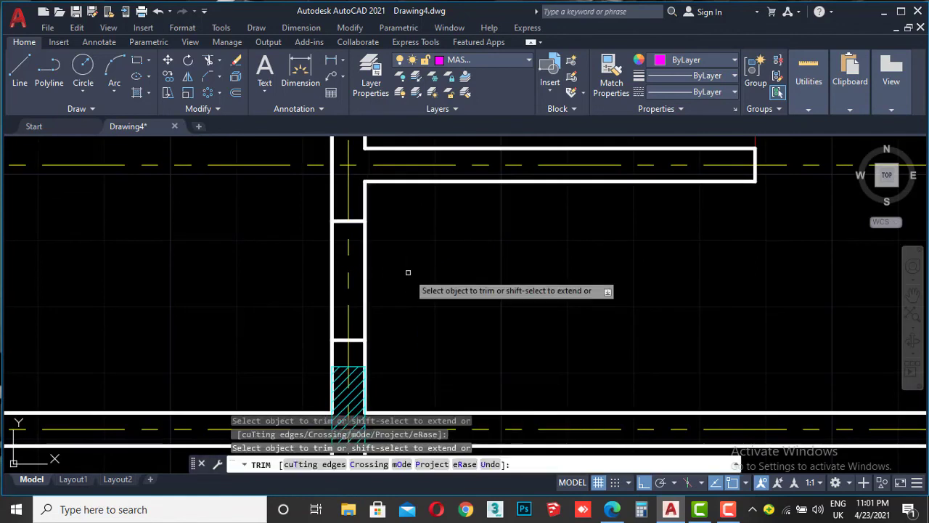
click(367, 278)
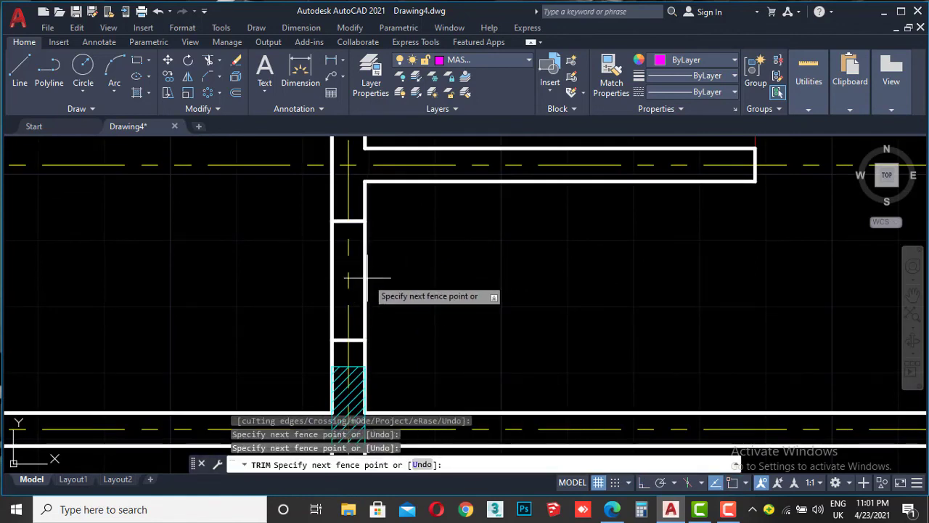
key(Return)
click(356, 272)
key(Return)
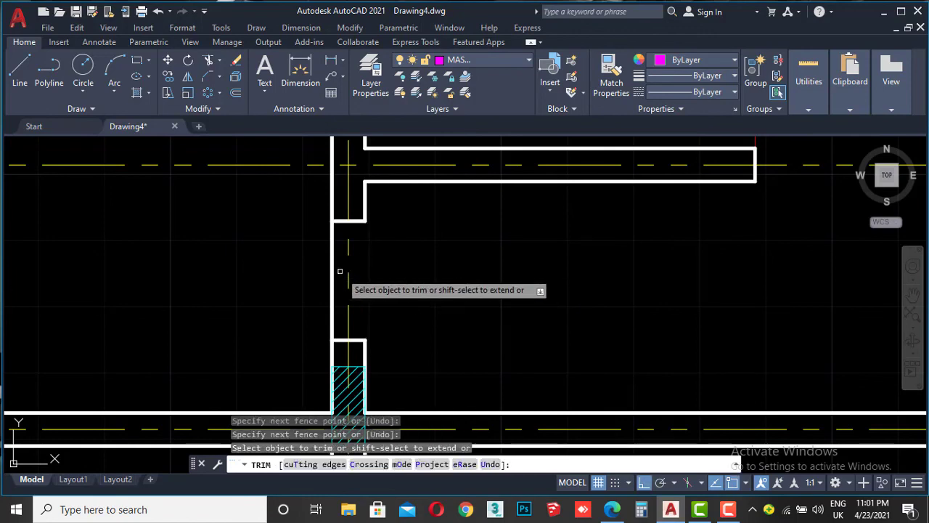
click(328, 264)
key(Return)
scroll(328, 264, down, 5)
key(Escape)
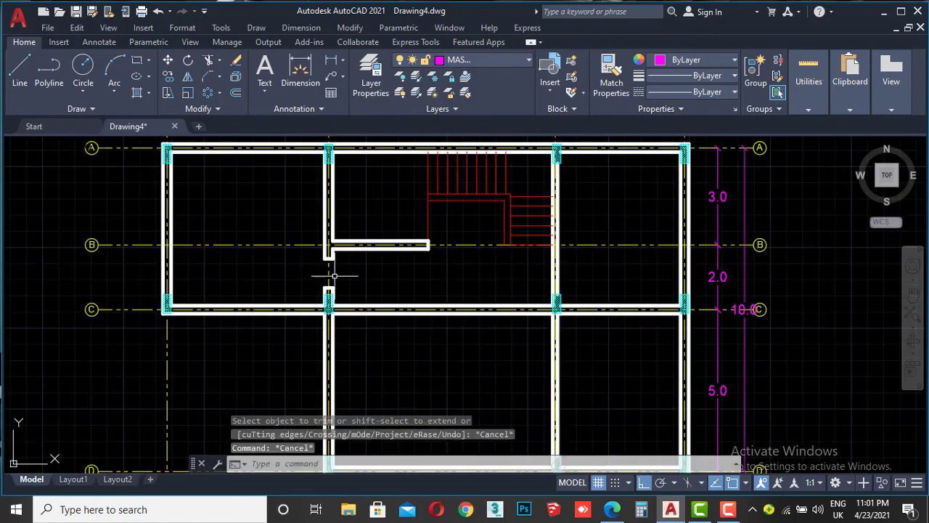
scroll(333, 273, up, 2)
click(613, 510)
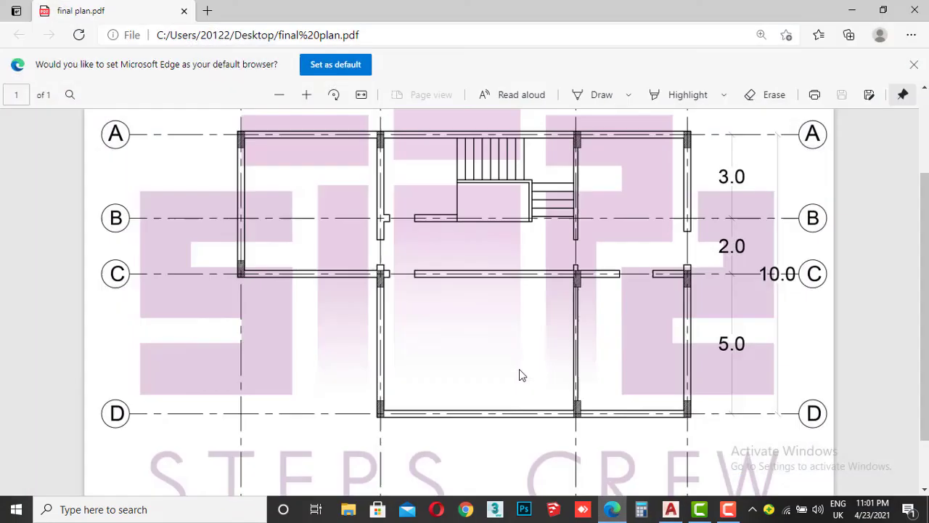
click(611, 510)
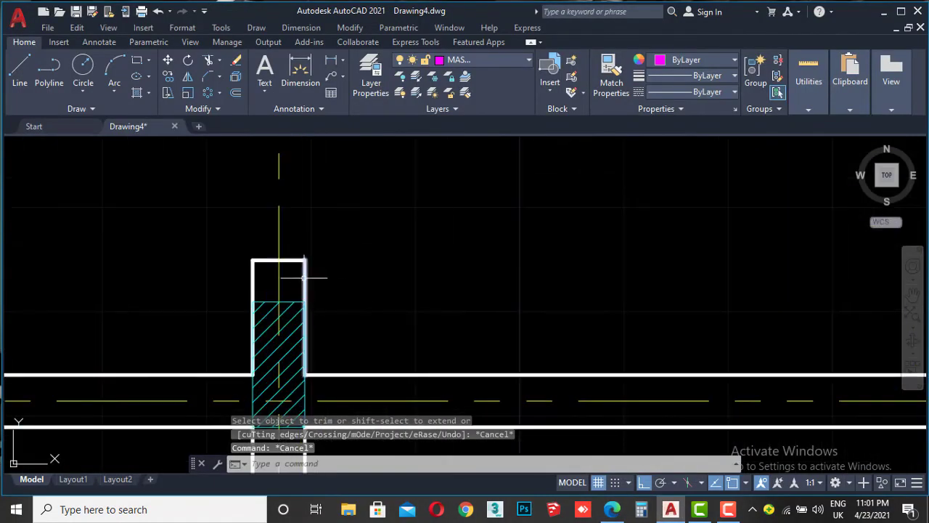
Select the jamb lines of the existing door opening.
click(297, 252)
middle_drag(305, 263, 349, 345)
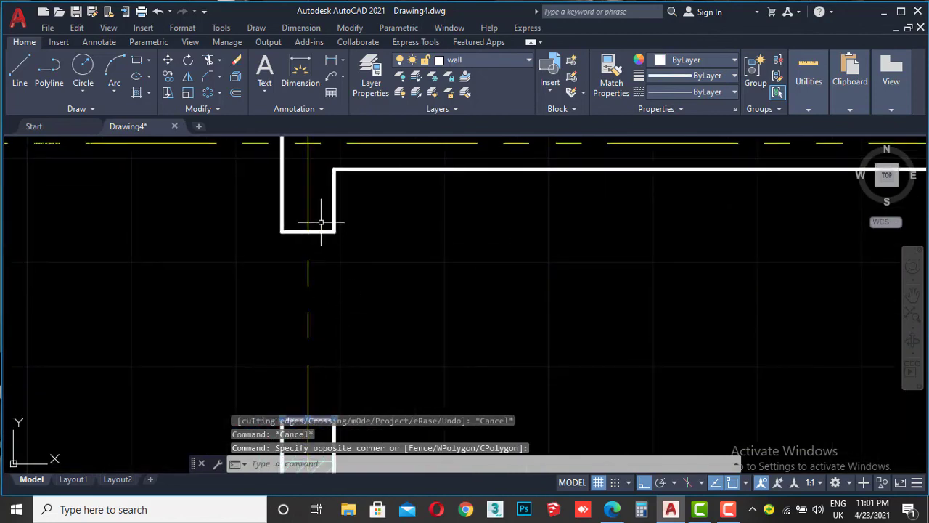
scroll(322, 247, down, 2)
scroll(322, 246, up, 2)
click(329, 260)
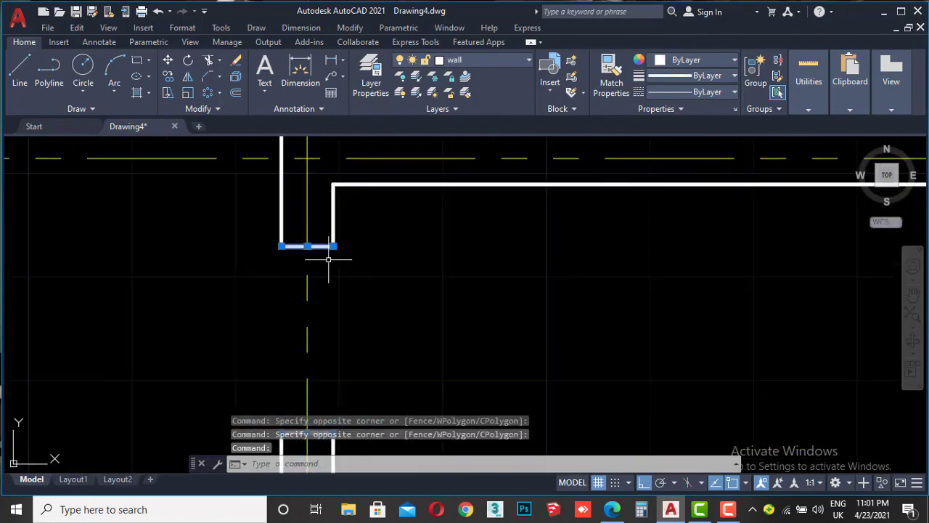
scroll(329, 260, down, 3)
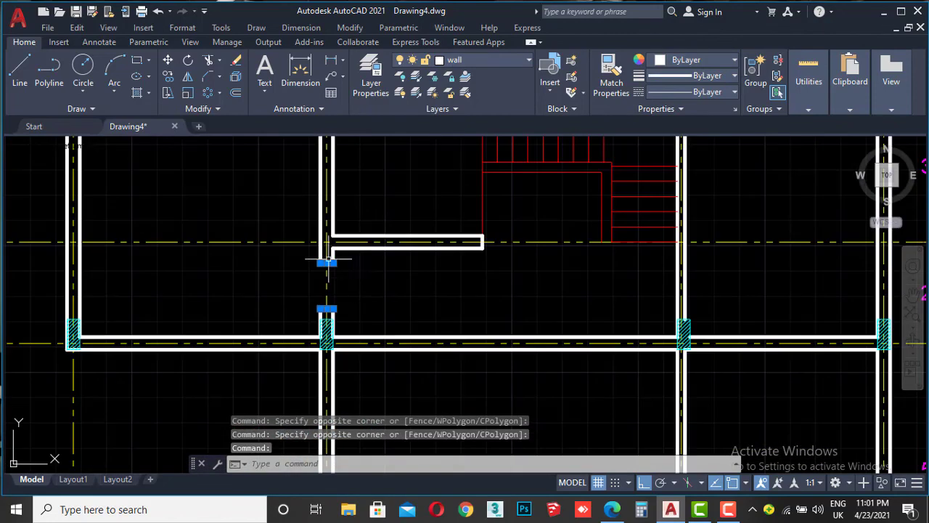
Copy the jamb lines from the wall corner onto the next interior wall to the right.
click(168, 78)
scroll(290, 265, up, 3)
click(376, 259)
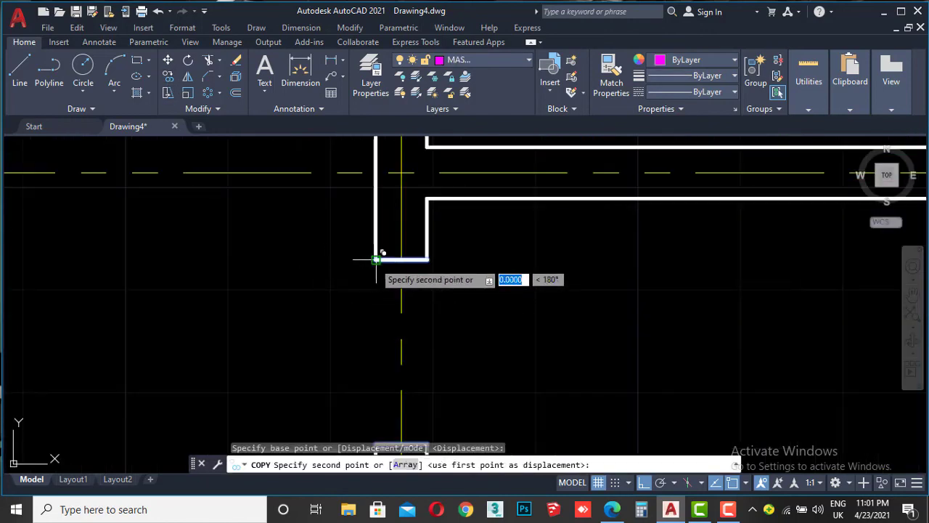
scroll(376, 259, down, 3)
middle_drag(668, 269, 529, 276)
scroll(626, 281, up, 3)
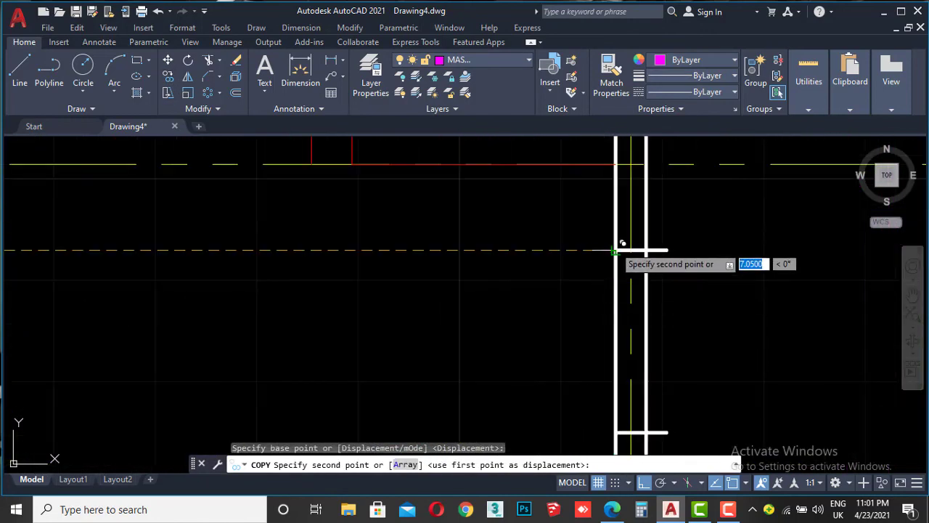
click(623, 244)
key(Escape)
text(tr)
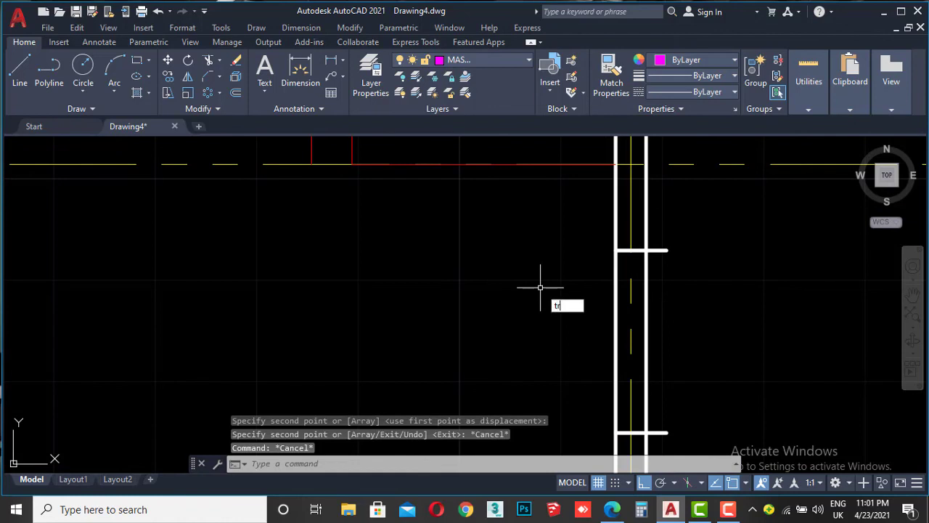
Trim the protruding jamb ends and both wall lines between the new jambs.
key(Return)
drag(672, 230, 659, 257)
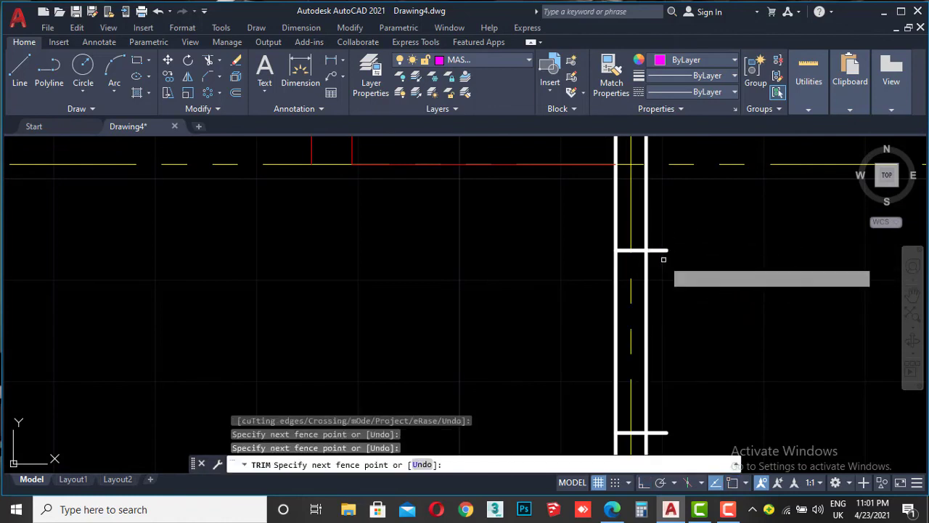
middle_drag(659, 257, 651, 230)
click(651, 223)
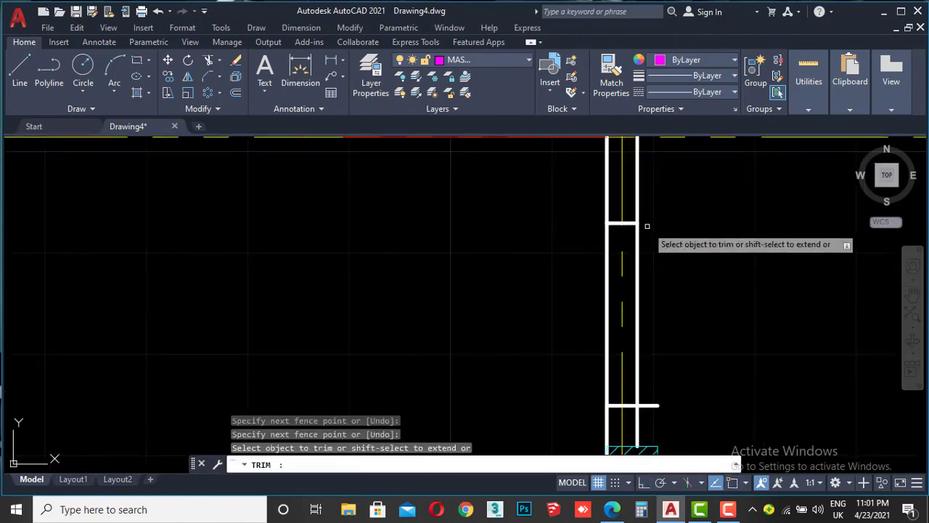
click(648, 406)
click(640, 368)
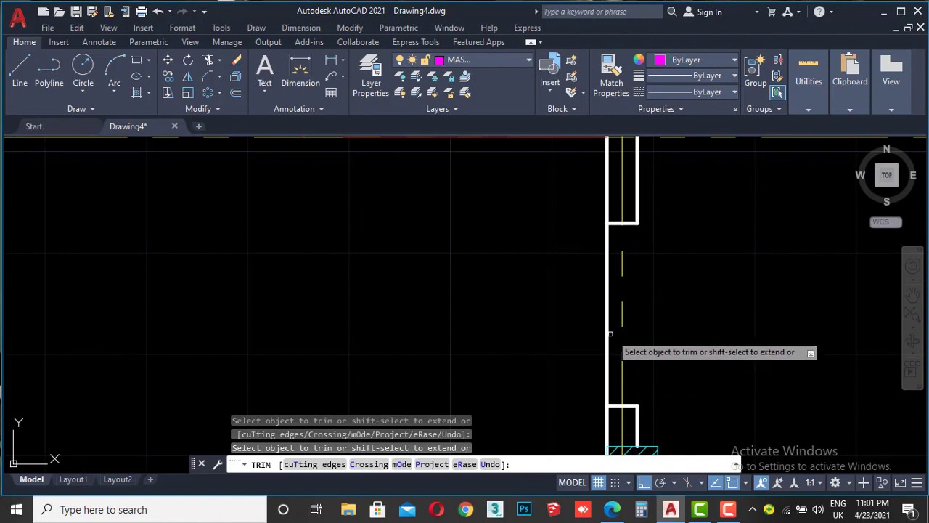
click(608, 341)
key(Escape)
scroll(537, 308, down, 3)
scroll(537, 308, down, 3)
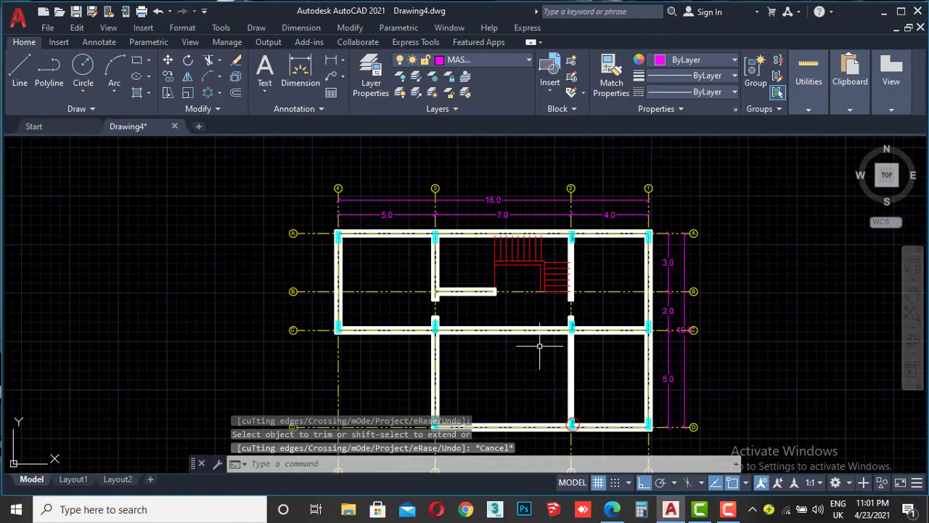
scroll(552, 341, down, 1)
scroll(552, 297, down, 2)
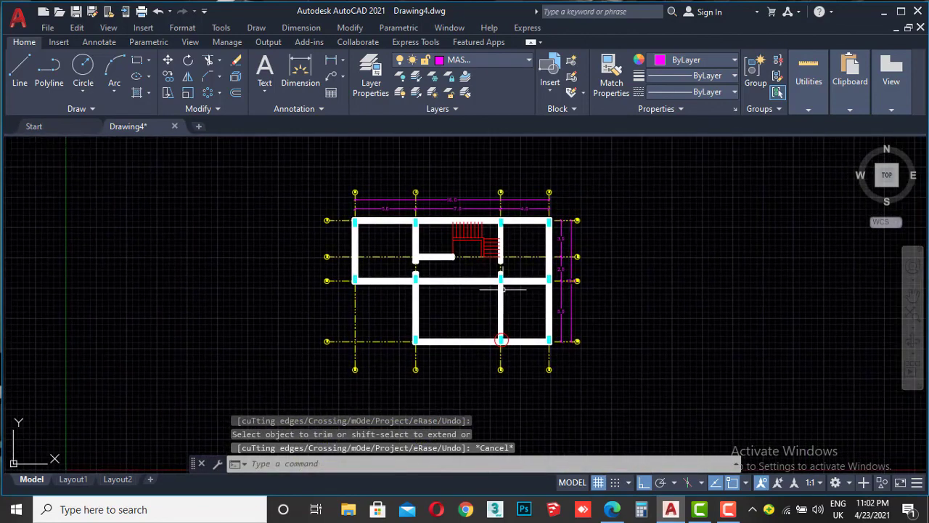